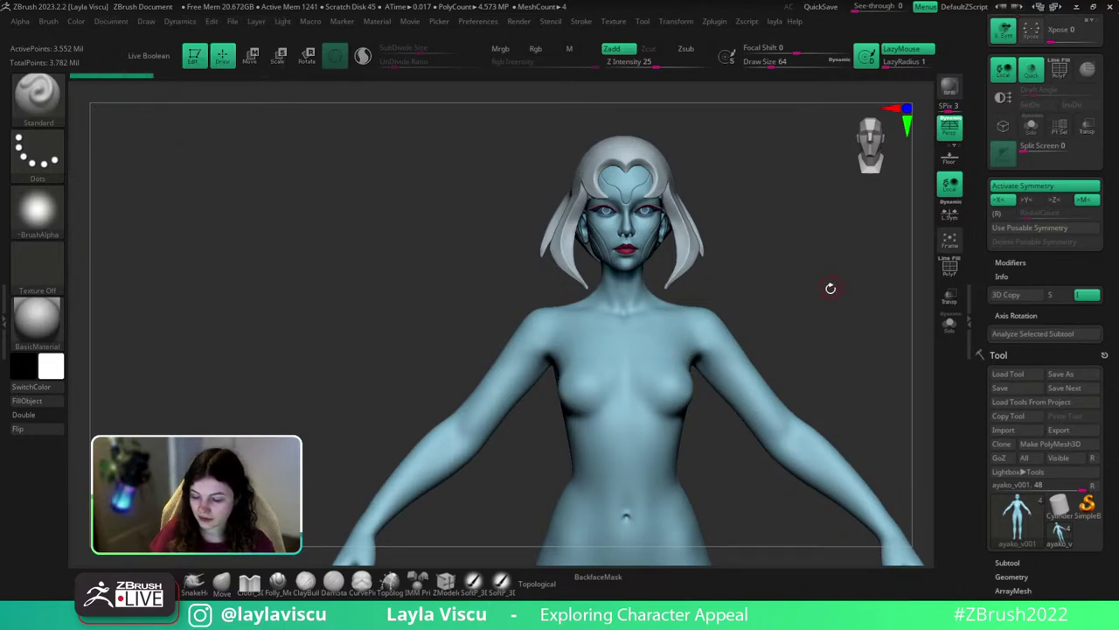
pyautogui.moveTo(831, 288); pyautogui.dragTo(828, 447)
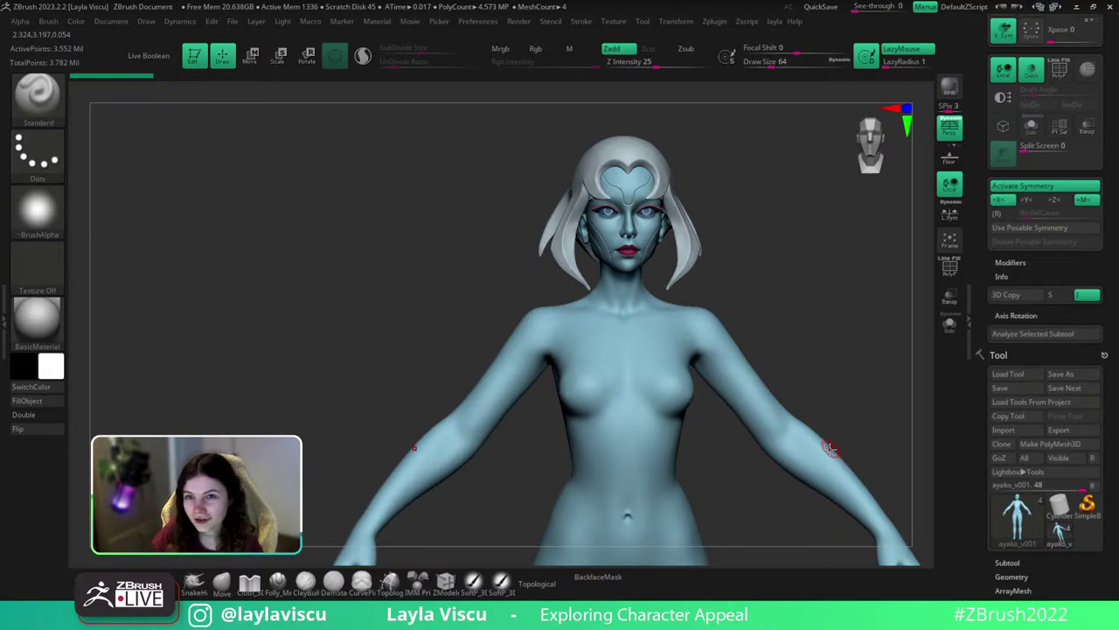
pyautogui.moveTo(830, 447)
pyautogui.mouseDown()
pyautogui.moveTo(822, 306)
pyautogui.moveTo(849, 305)
pyautogui.moveTo(805, 294)
pyautogui.moveTo(812, 345)
pyautogui.mouseUp()
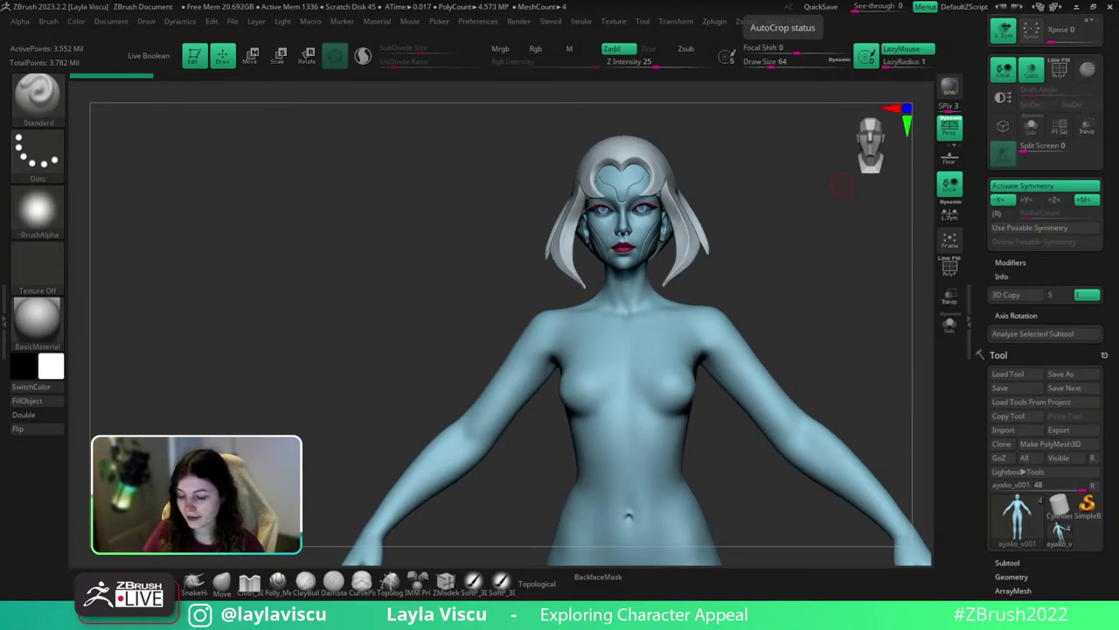
pyautogui.moveTo(849, 312); pyautogui.dragTo(884, 397)
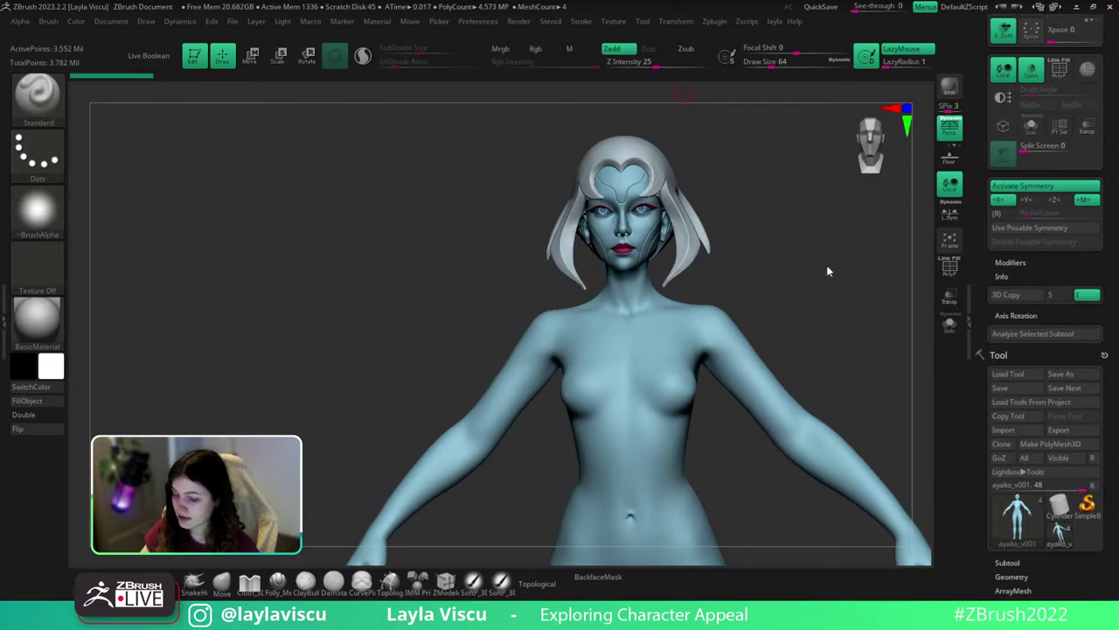
# Switch to the reference board, turn off its always-on-top mode, examine the Ayako robot geisha concept painting, and return to ZBrush.
pyautogui.hotkey('ctrl', 'shift', 'b')
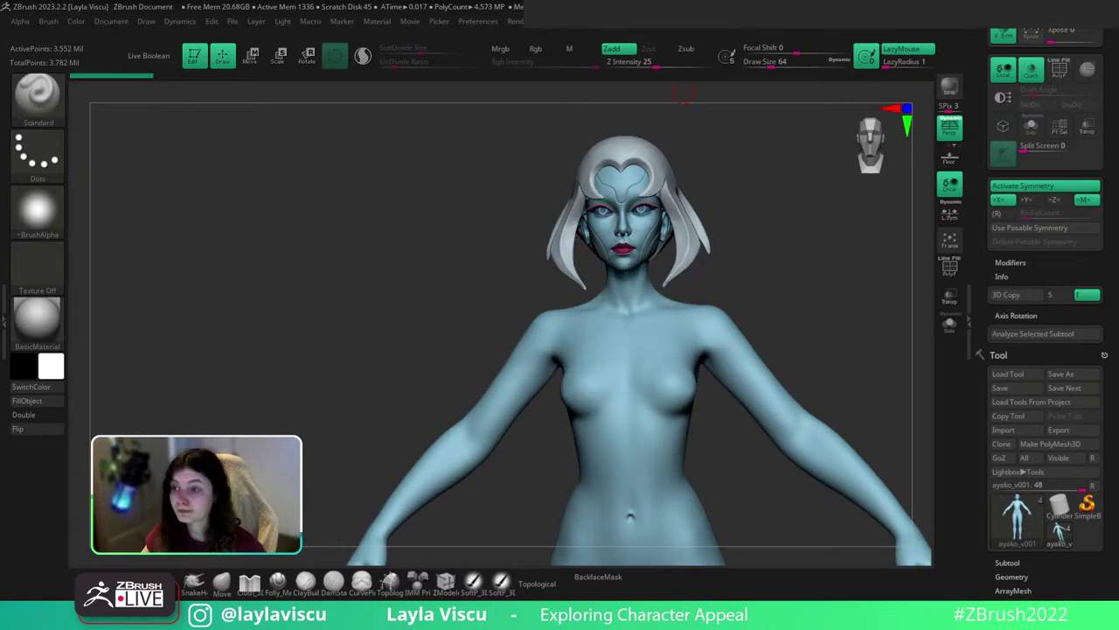
pyautogui.moveTo(1118, 2); pyautogui.dragTo(647, 208, button='right')
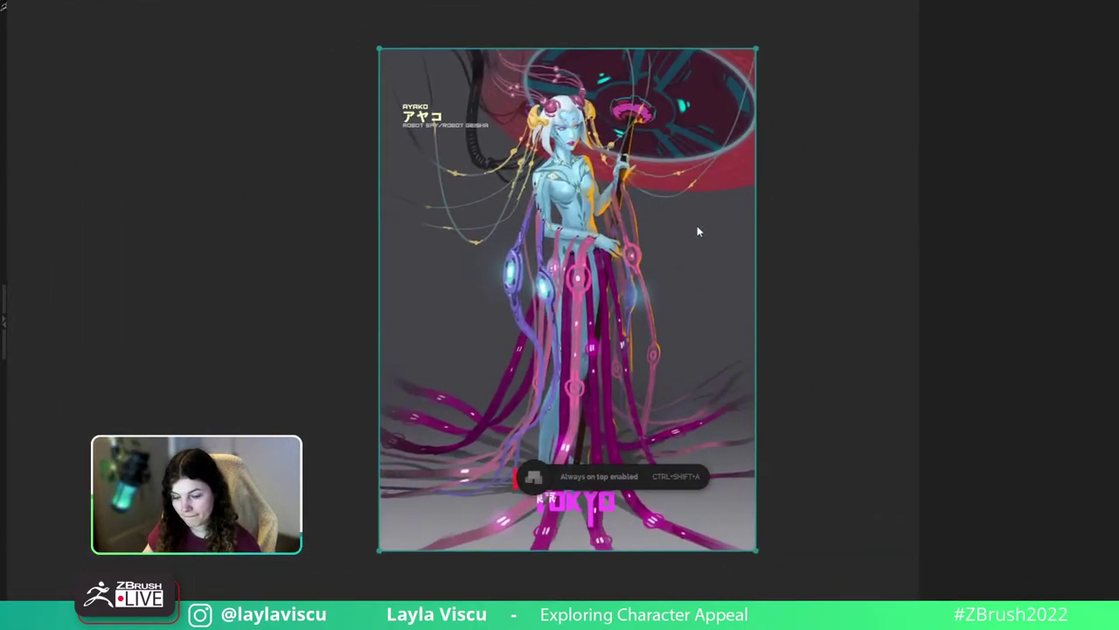
pyautogui.hotkey('ctrl', 'shift', 'a')
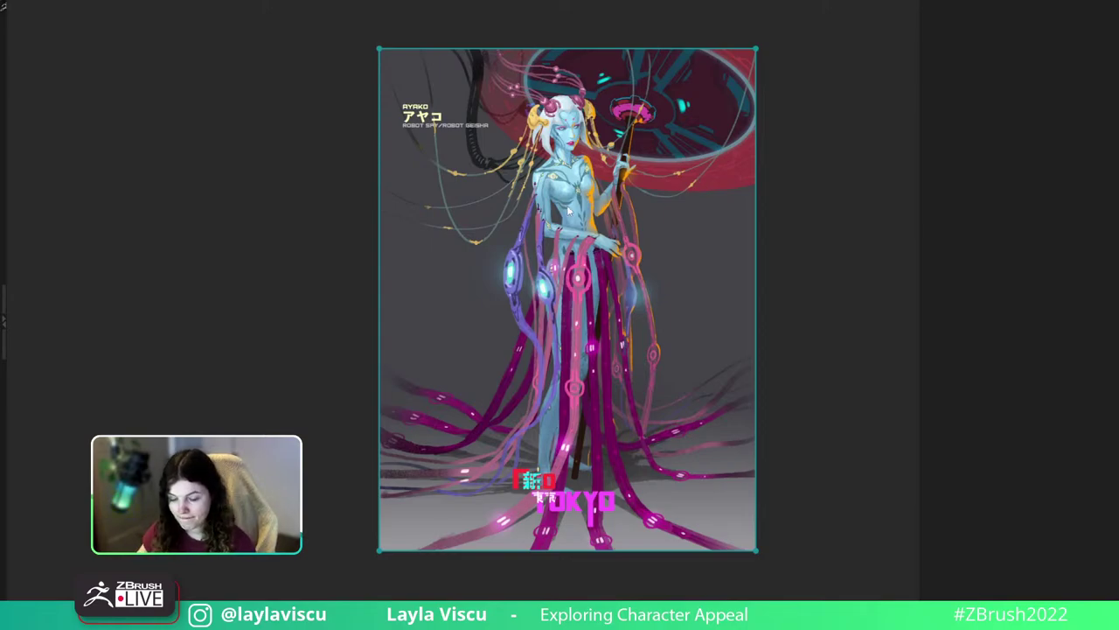
pyautogui.scroll(2, 567, 205)
pyautogui.moveTo(585, 198); pyautogui.dragTo(585, 181, button='middle')
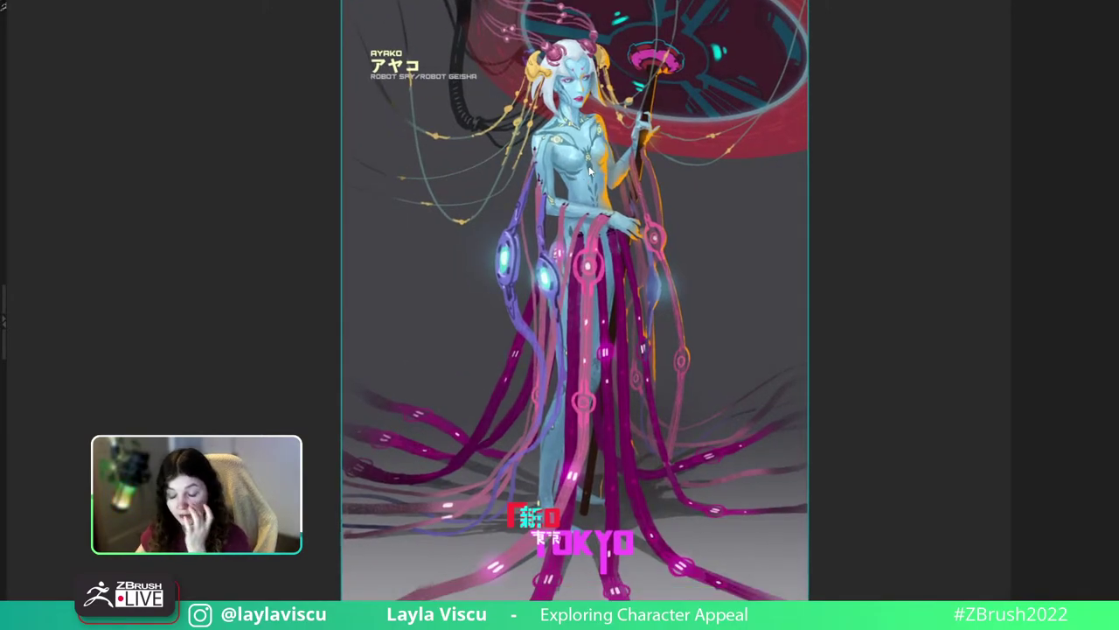
pyautogui.moveTo(605, 106); pyautogui.dragTo(597, 167, button='middle')
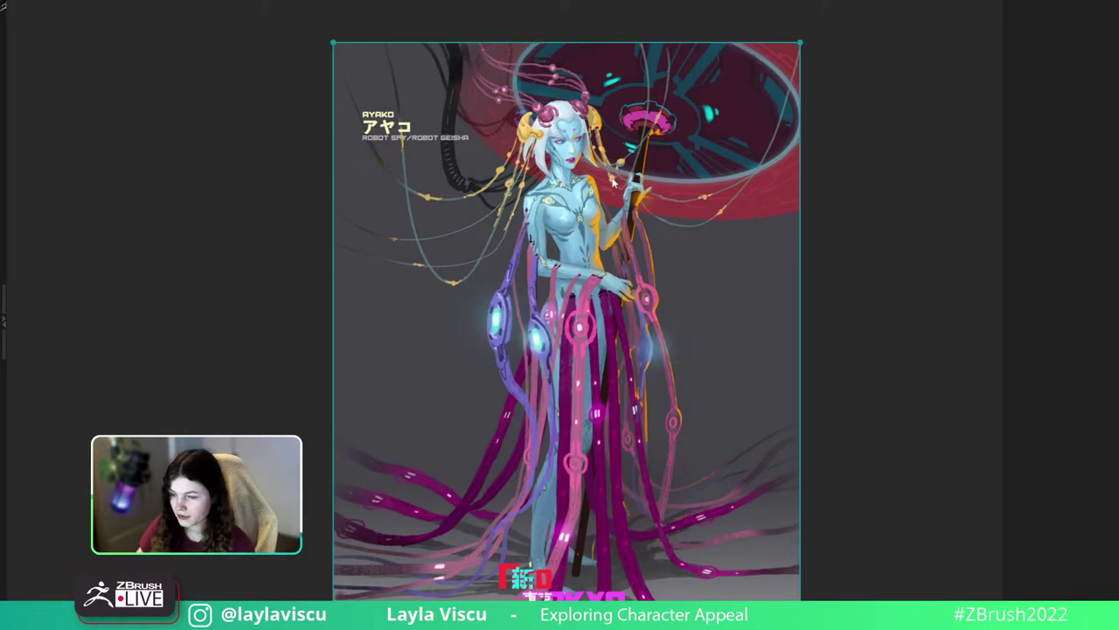
pyautogui.hotkey('alt', 'Tab')
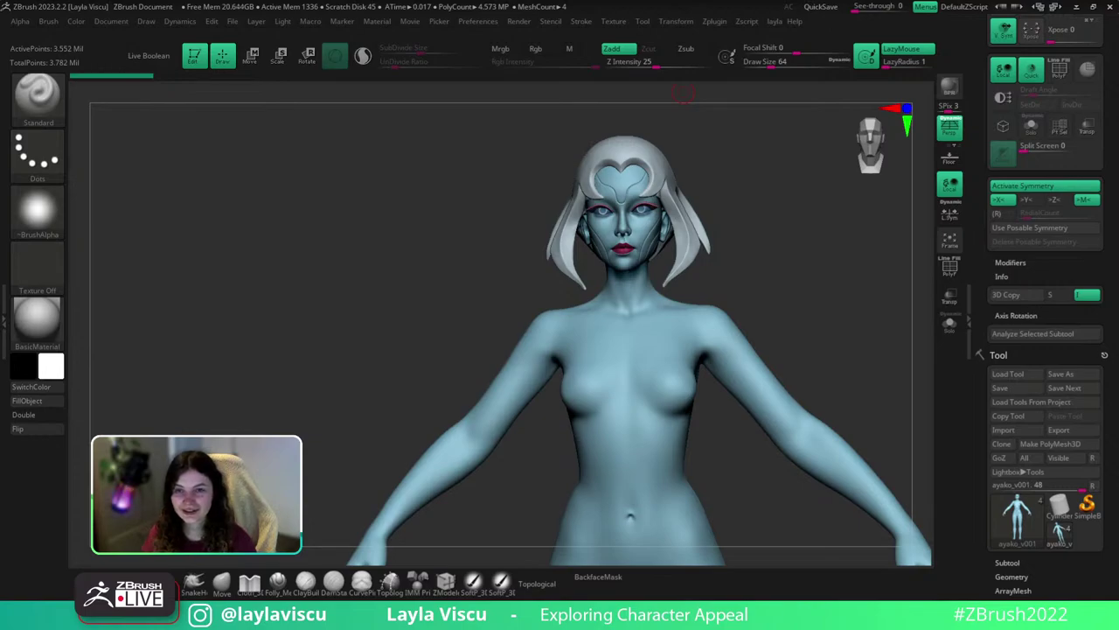
# Examine the blue character's whole upper body, from head to hips and hands, from the front and slightly turned angles.
pyautogui.moveTo(863, 332); pyautogui.dragTo(879, 405)
pyautogui.moveTo(807, 357)
pyautogui.keyDown('alt'); pyautogui.mouseDown(button='right')
pyautogui.moveTo(800, 335)
pyautogui.moveTo(762, 325)
pyautogui.mouseUp(button='right'); pyautogui.keyUp('alt')
pyautogui.keyDown('alt'); pyautogui.moveTo(814, 285); pyautogui.dragTo(836, 320, button='right'); pyautogui.keyUp('alt')
pyautogui.moveTo(836, 319); pyautogui.dragTo(827, 318)
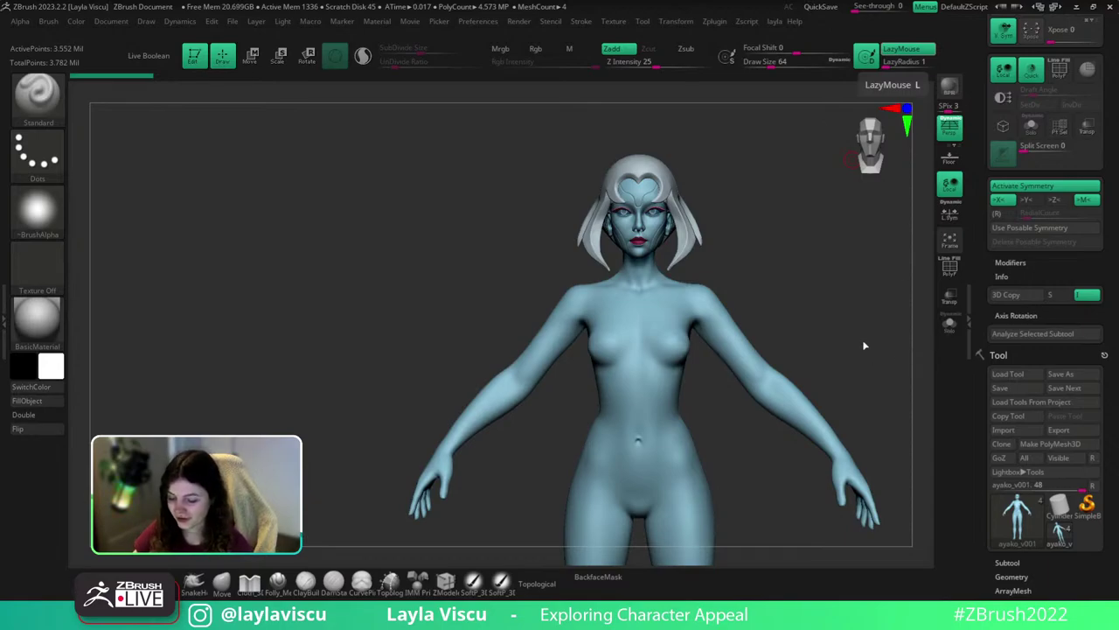
pyautogui.moveTo(865, 345); pyautogui.dragTo(867, 310)
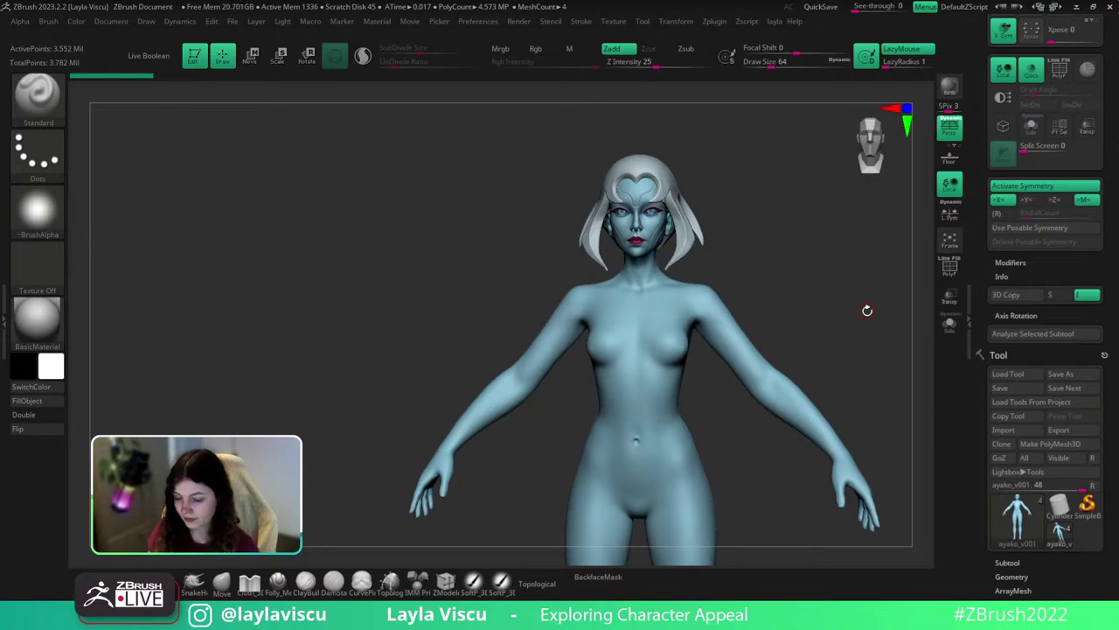
pyautogui.moveTo(839, 335)
pyautogui.mouseDown()
pyautogui.moveTo(827, 342)
pyautogui.moveTo(863, 331)
pyautogui.moveTo(844, 329)
pyautogui.moveTo(863, 353)
pyautogui.mouseUp()
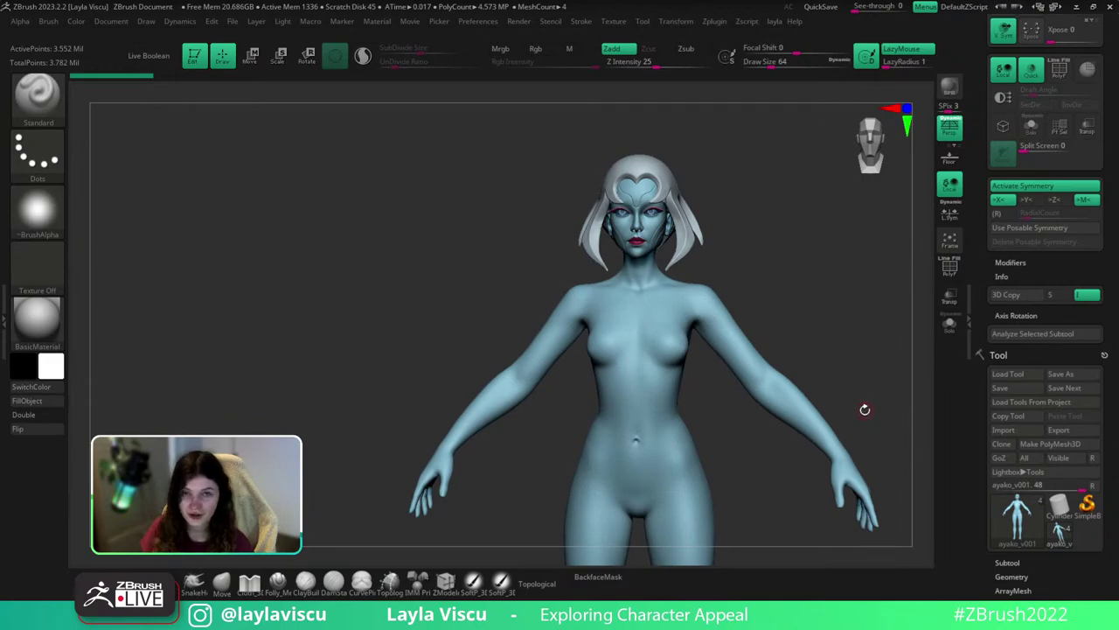
pyautogui.moveTo(869, 353)
pyautogui.mouseDown()
pyautogui.moveTo(884, 359)
pyautogui.moveTo(830, 367)
pyautogui.moveTo(886, 375)
pyautogui.moveTo(864, 394)
pyautogui.moveTo(880, 359)
pyautogui.moveTo(882, 377)
pyautogui.moveTo(877, 368)
pyautogui.moveTo(895, 375)
pyautogui.moveTo(892, 468)
pyautogui.mouseUp()
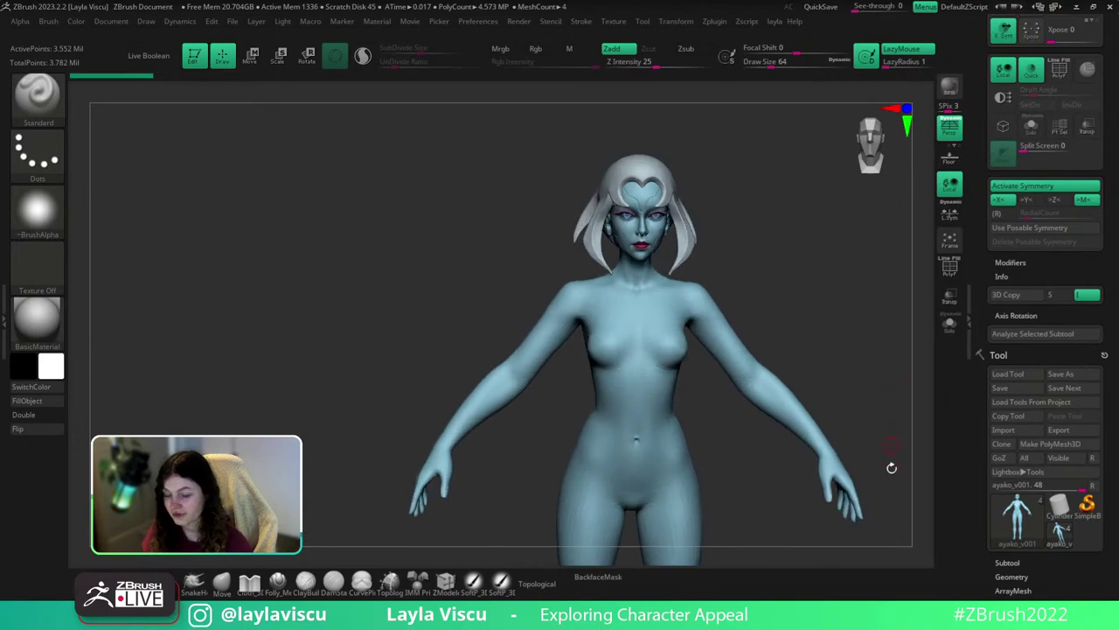
pyautogui.moveTo(846, 363)
pyautogui.mouseDown()
pyautogui.moveTo(890, 368)
pyautogui.moveTo(891, 382)
pyautogui.moveTo(872, 397)
pyautogui.moveTo(844, 386)
pyautogui.mouseUp()
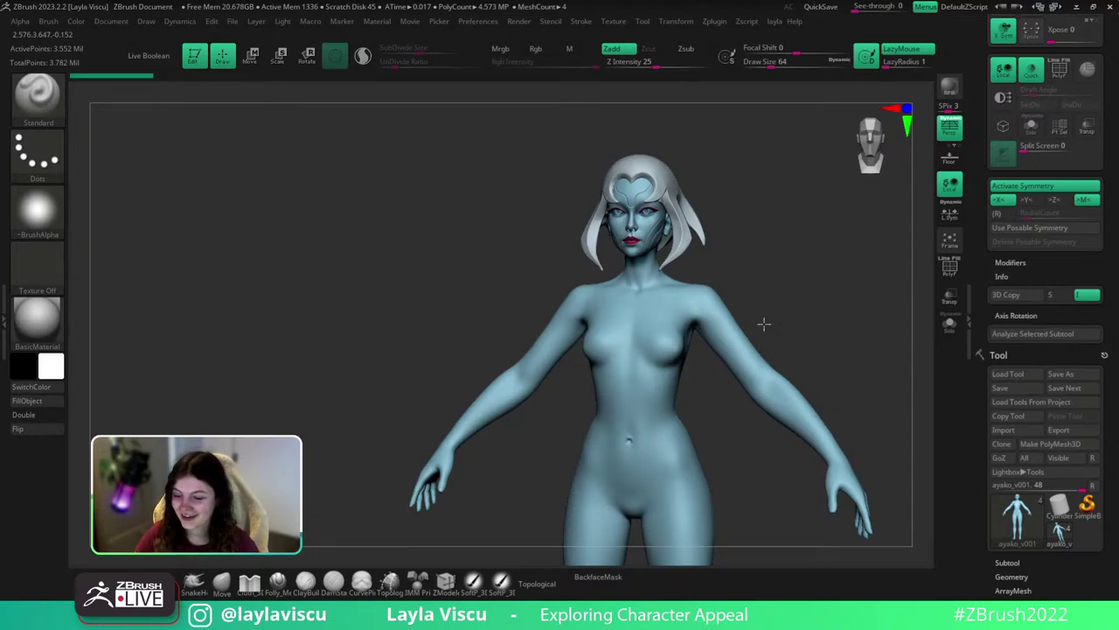
pyautogui.keyDown('shift'); pyautogui.moveTo(786, 247); pyautogui.dragTo(795, 247); pyautogui.keyUp('shift')
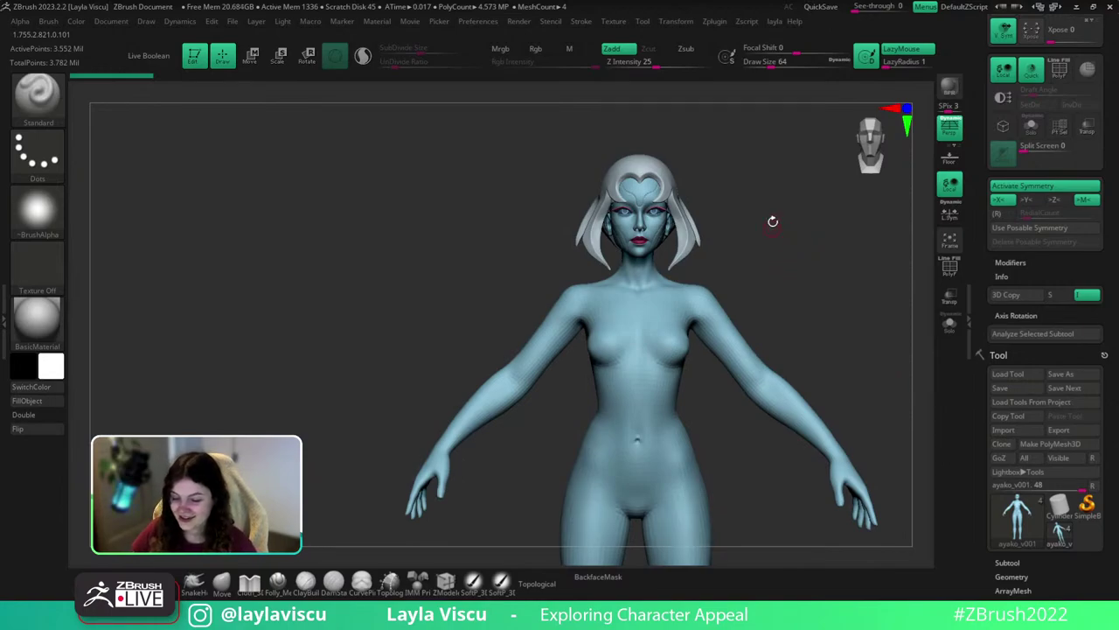
# Import the full-figure concept painting and its cropped portrait version as textures.
pyautogui.click(678, 21)
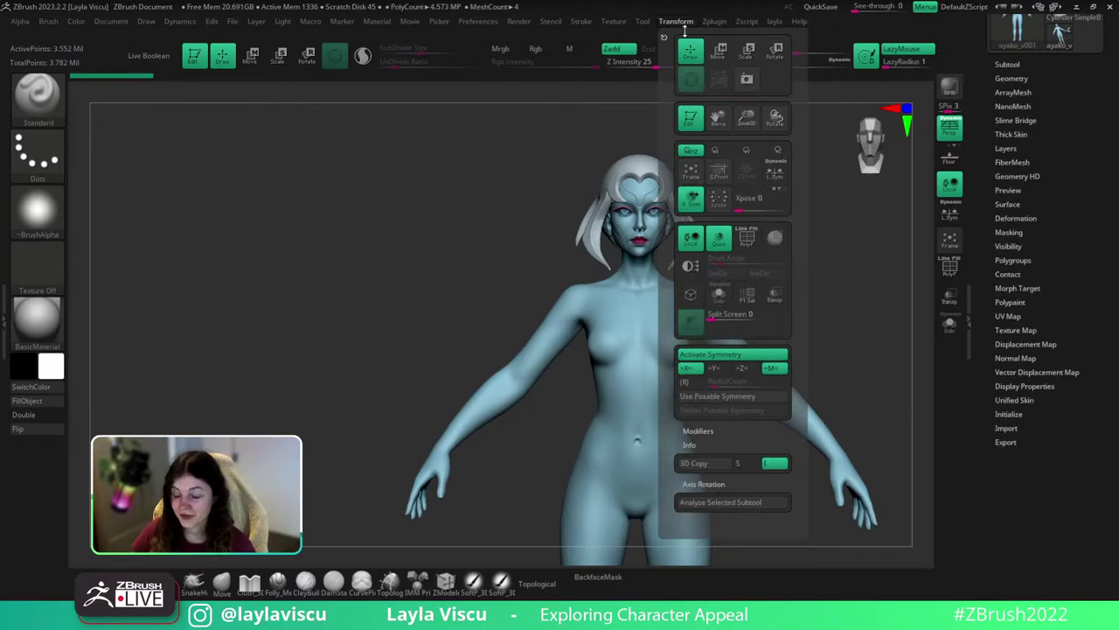
pyautogui.click(710, 23)
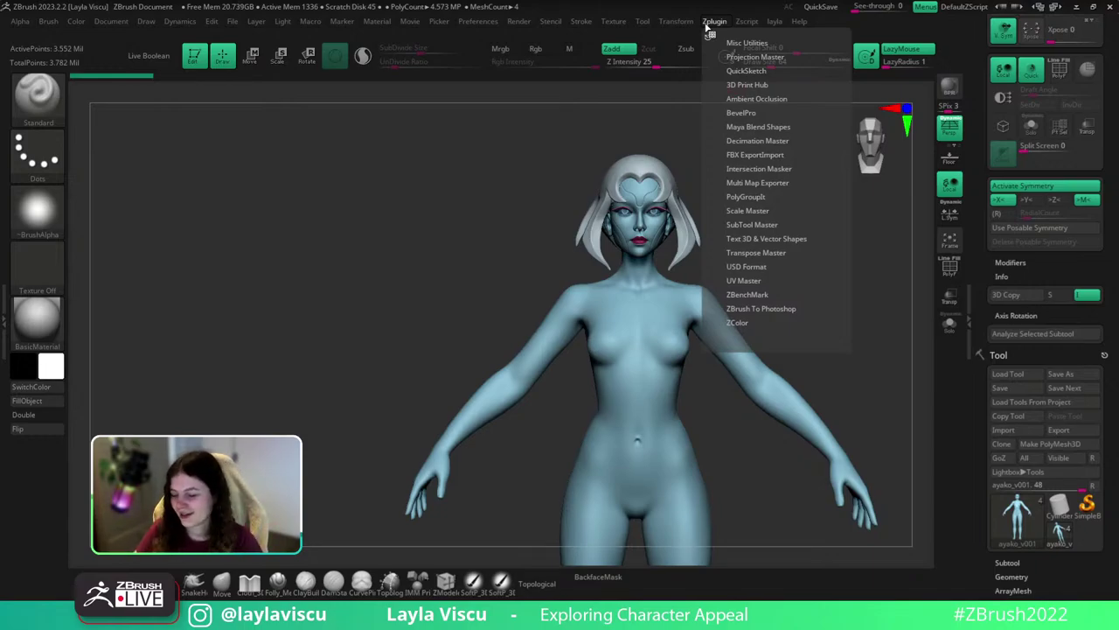
pyautogui.click(710, 27)
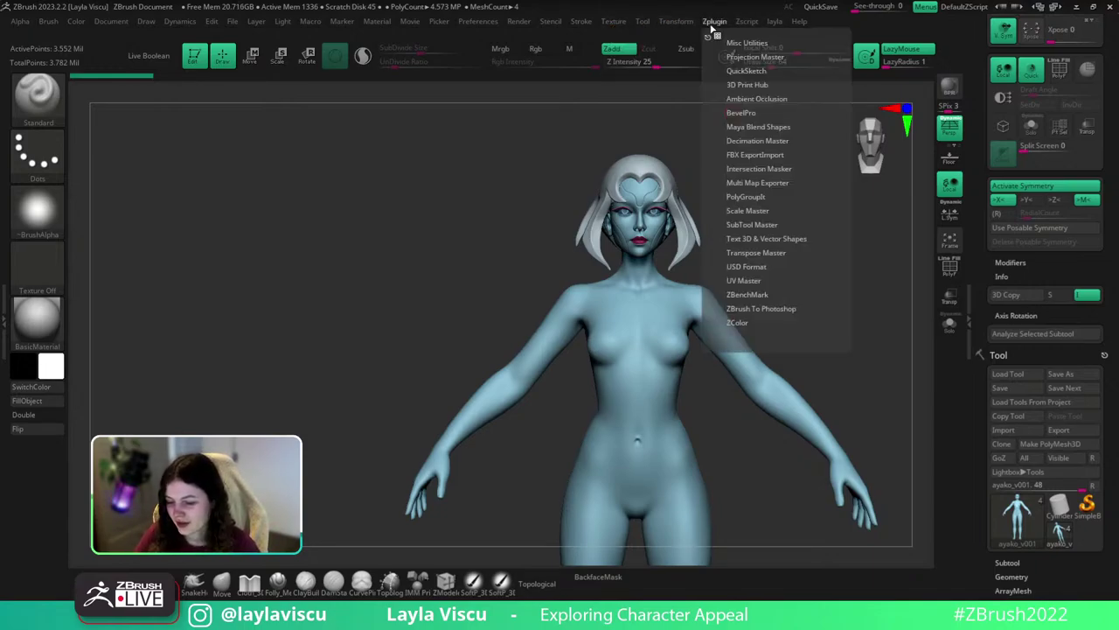
pyautogui.moveTo(613, 22)
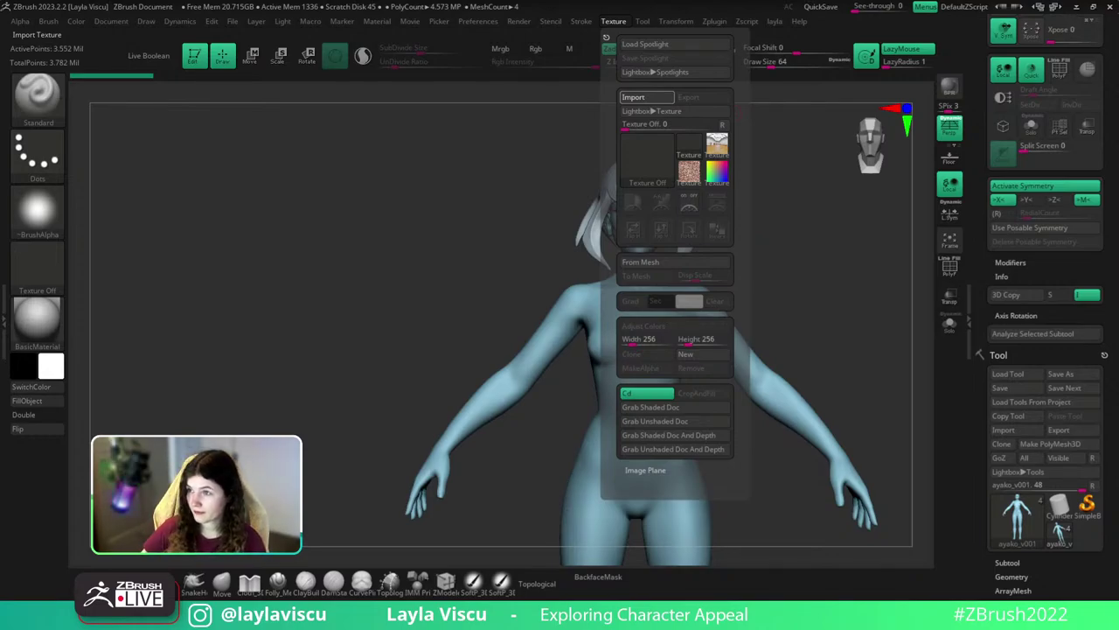
pyautogui.click(633, 97)
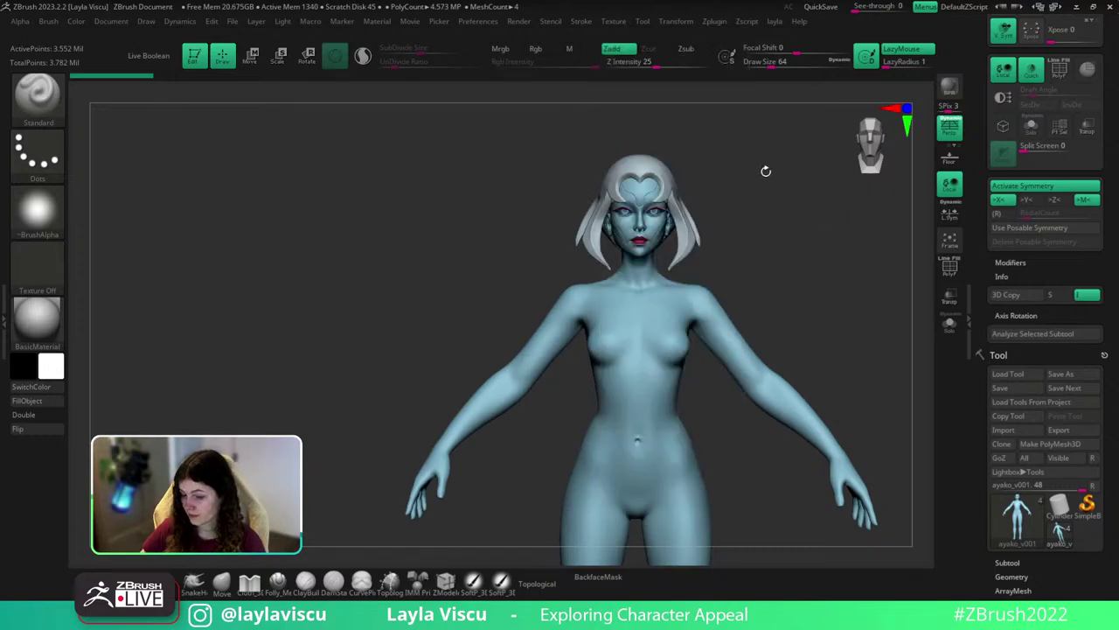
pyautogui.click(616, 22)
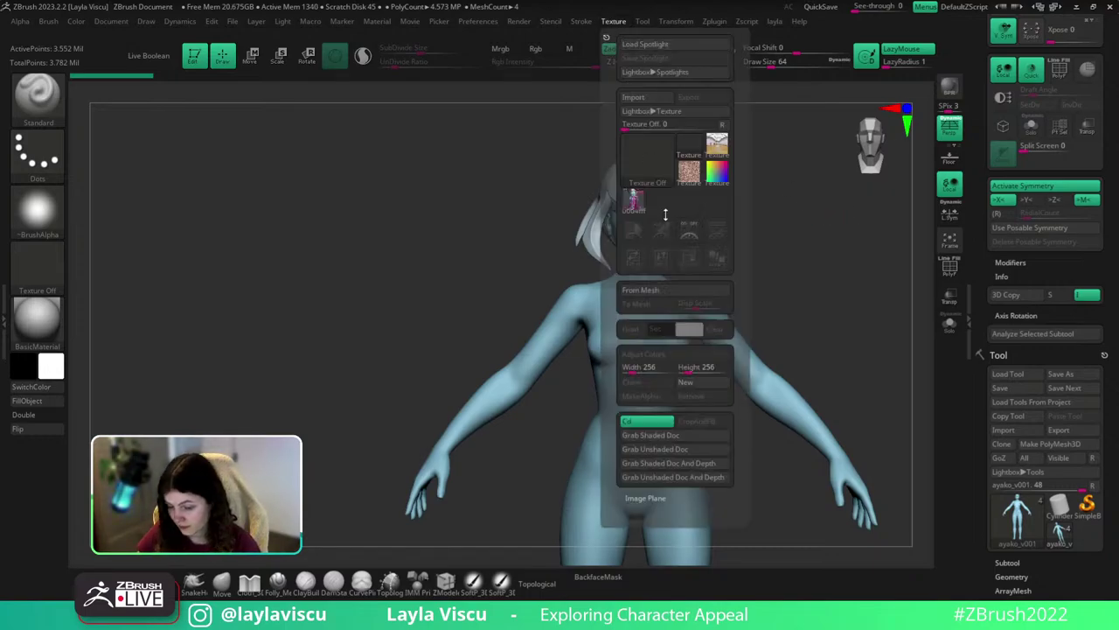
pyautogui.click(635, 97)
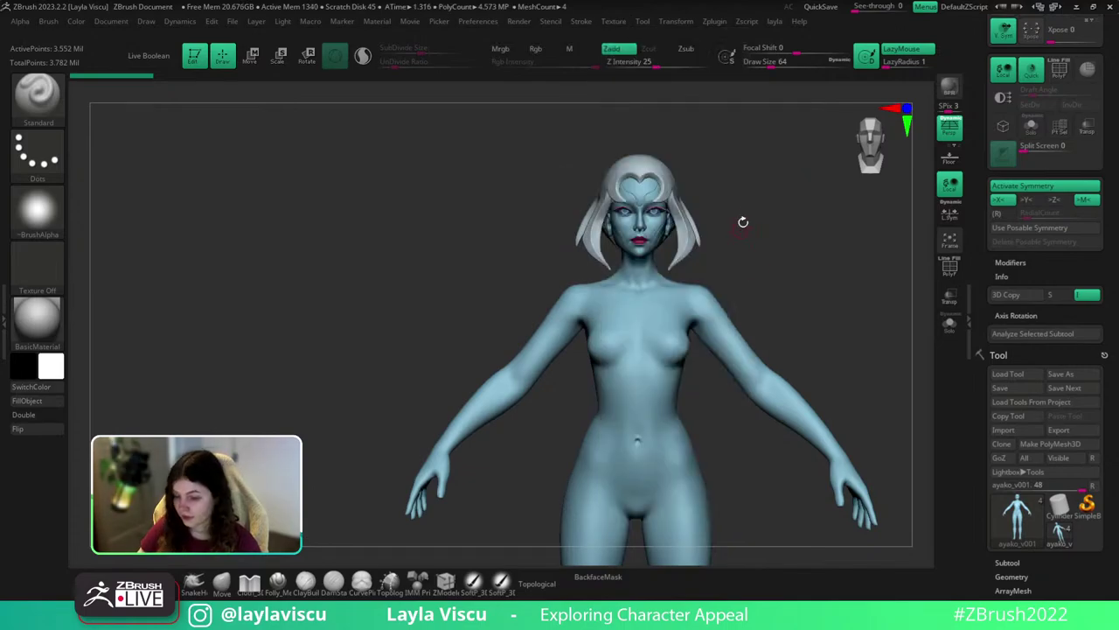
# Add the cropped portrait to Spotlight, place it slightly enlarged in the canvas's upper-left corner, and leave Spotlight editing.
pyautogui.click(613, 21)
pyautogui.click(698, 235)
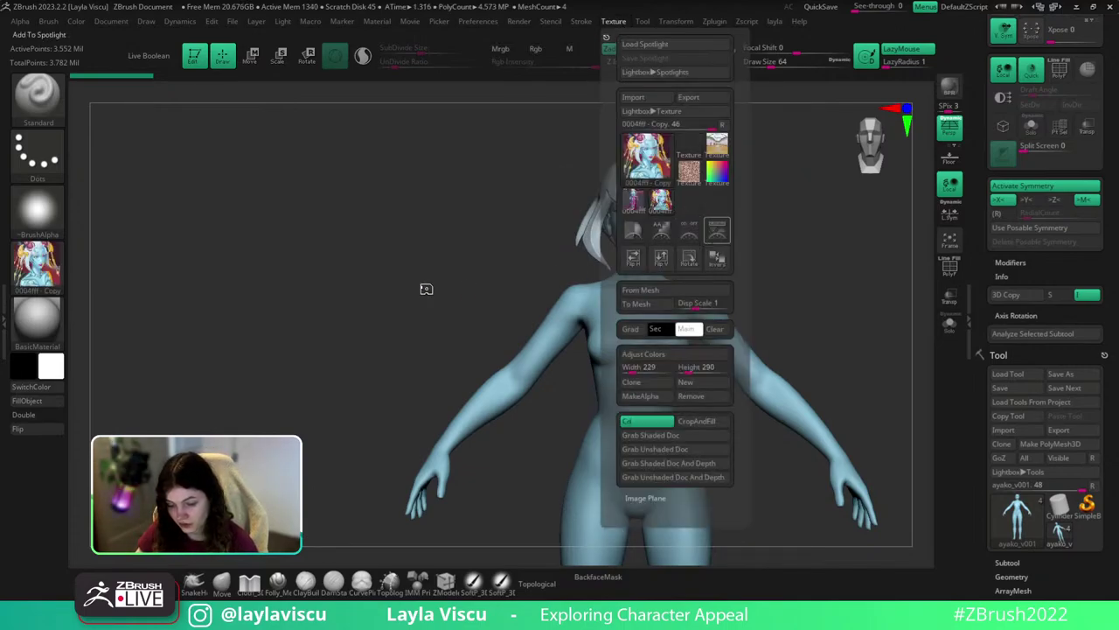
pyautogui.moveTo(544, 248); pyautogui.dragTo(235, 201)
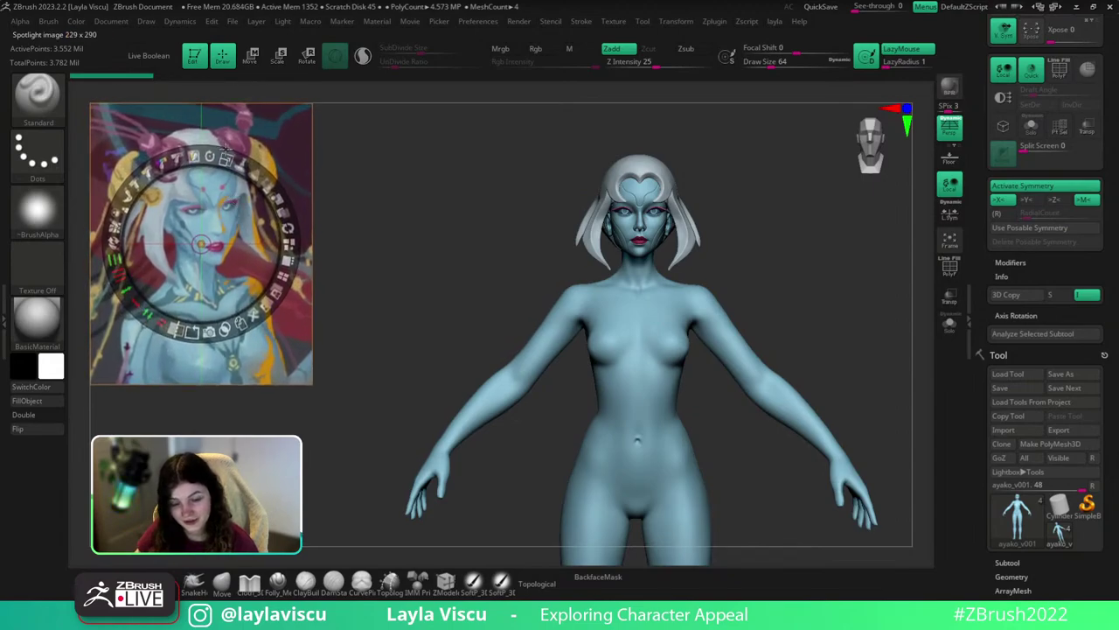
pyautogui.moveTo(226, 158); pyautogui.dragTo(144, 323)
pyautogui.click(115, 425)
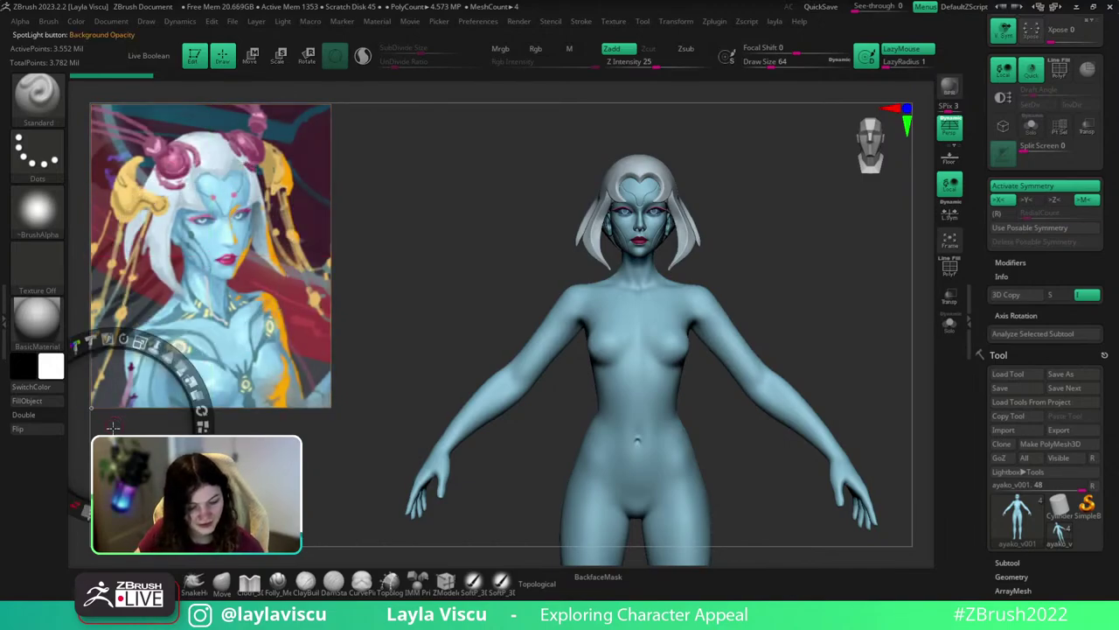
pyautogui.press('z')
# Compare the sculpted head, hair and shoulders with the portrait reference from the front and three-quarter angles.
pyautogui.keyDown('alt'); pyautogui.moveTo(708, 219); pyautogui.dragTo(741, 242, button='right'); pyautogui.keyUp('alt')
pyautogui.moveTo(789, 278)
pyautogui.keyDown('alt'); pyautogui.mouseDown(button='right')
pyautogui.moveTo(774, 300)
pyautogui.moveTo(787, 294)
pyautogui.mouseUp(button='right'); pyautogui.keyUp('alt')
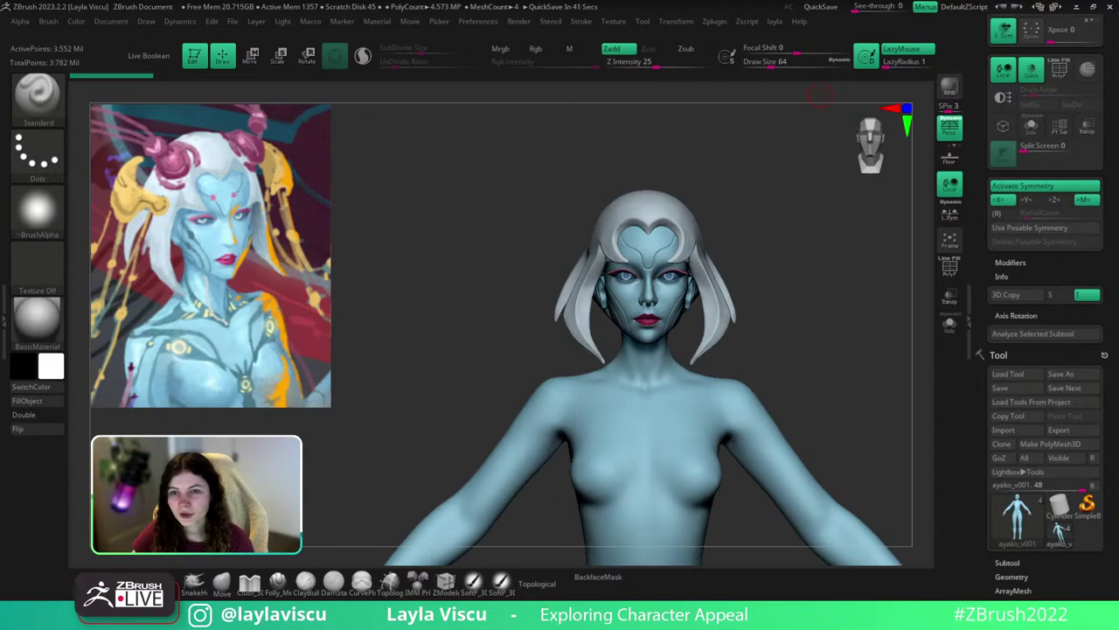
pyautogui.moveTo(802, 310); pyautogui.dragTo(813, 310)
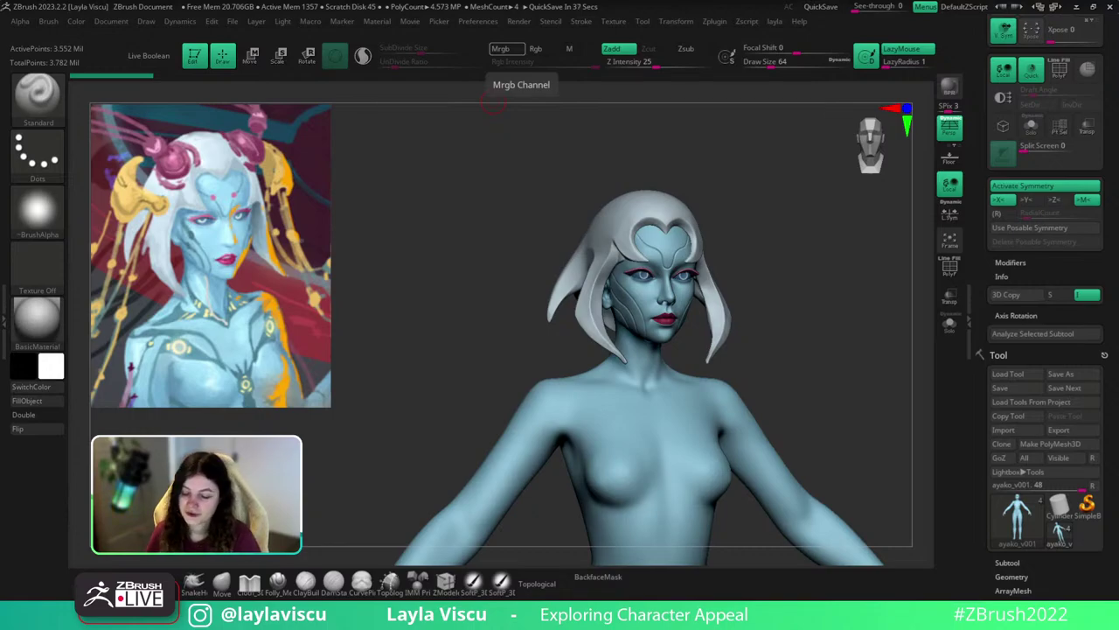
pyautogui.moveTo(844, 362)
pyautogui.mouseDown()
pyautogui.moveTo(837, 370)
pyautogui.moveTo(846, 370)
pyautogui.mouseUp()
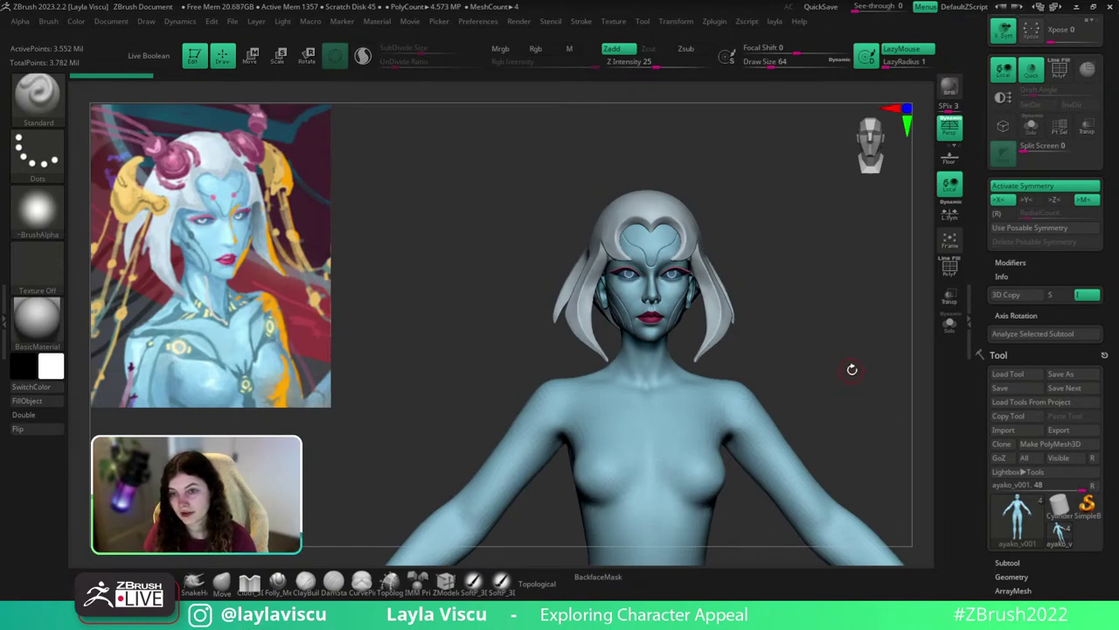
pyautogui.moveTo(862, 360)
pyautogui.mouseDown()
pyautogui.moveTo(849, 376)
pyautogui.moveTo(875, 375)
pyautogui.moveTo(853, 418)
pyautogui.mouseUp()
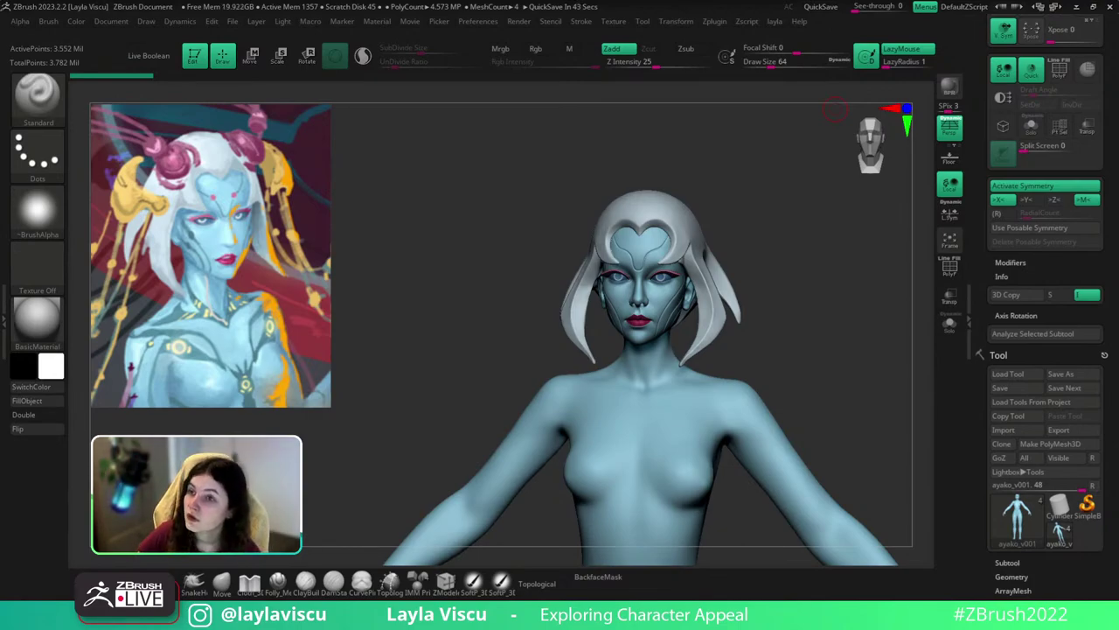
# Switch to the browser and look through the Neo Tokyo: Exponential Reality challenge and its categories on ArtStation.
pyautogui.moveTo(927, 0); pyautogui.dragTo(601, 1)
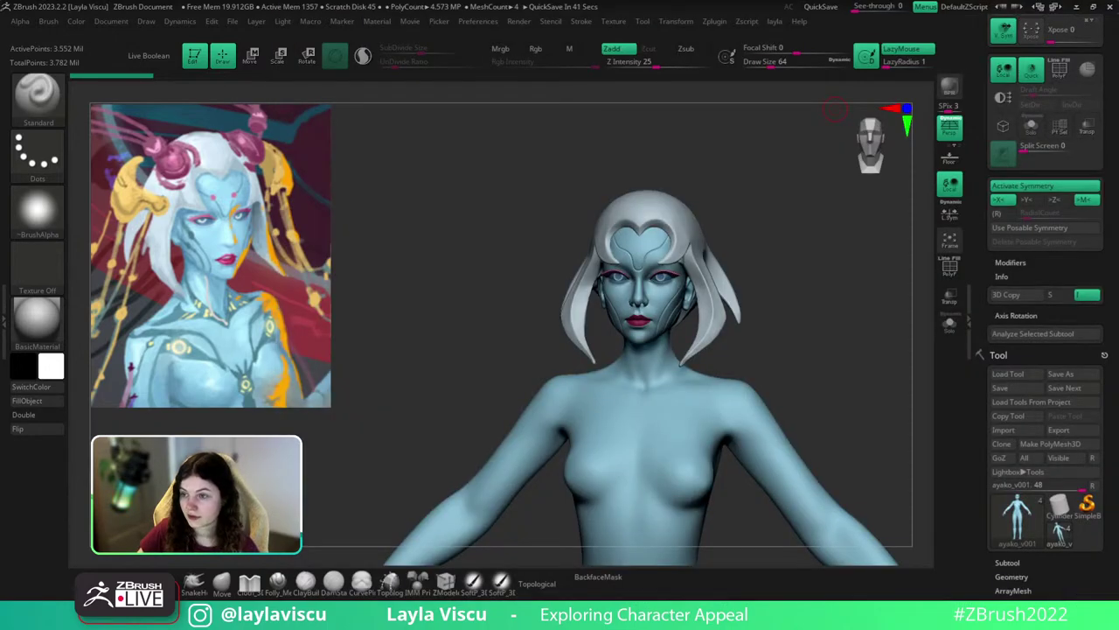
pyautogui.moveTo(835, 0); pyautogui.dragTo(727, 244)
pyautogui.doubleClick(727, 243)
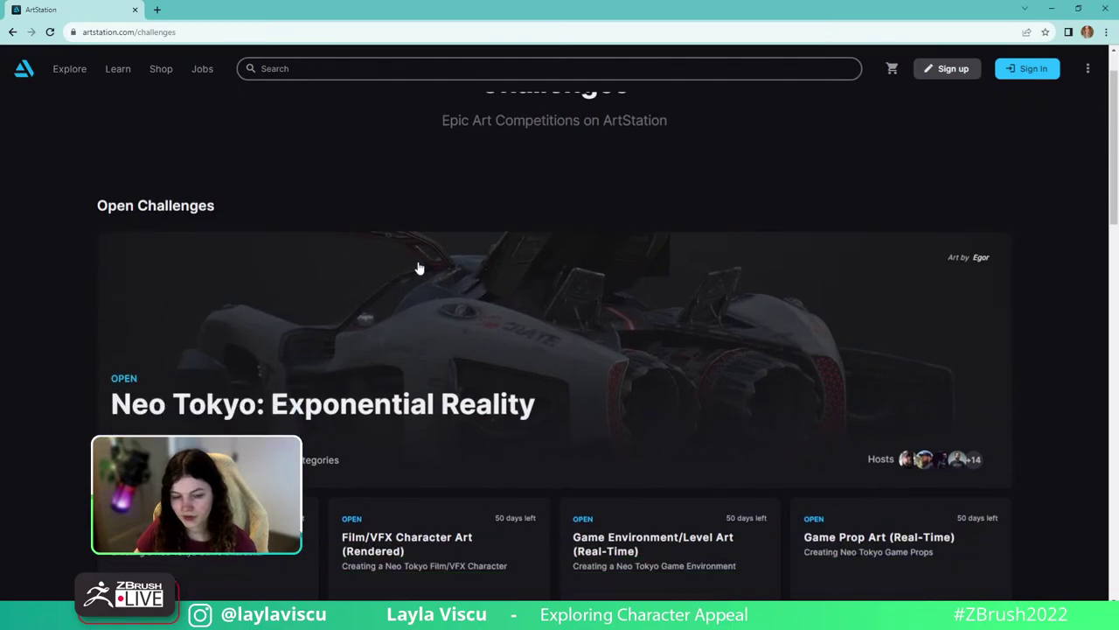
pyautogui.click(26, 76)
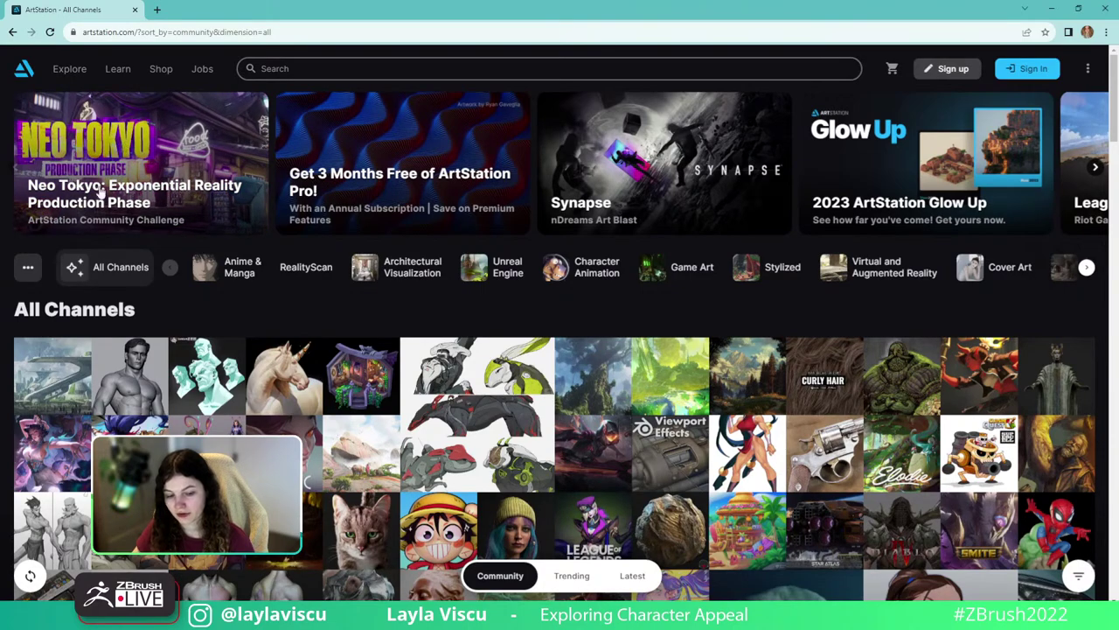
pyautogui.moveTo(120, 69)
pyautogui.click(145, 127)
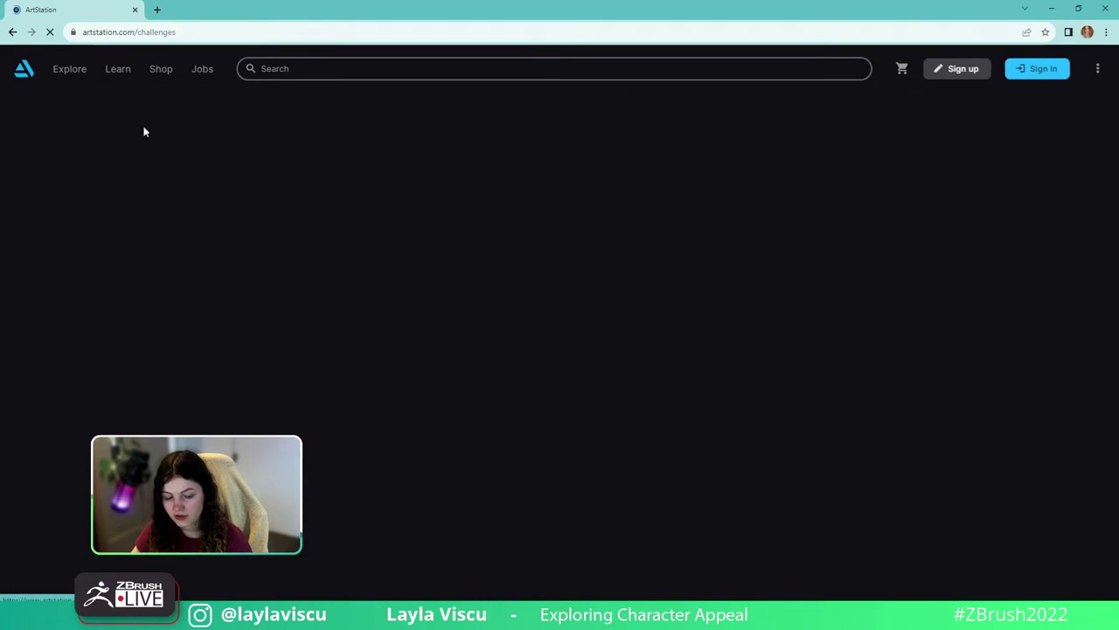
pyautogui.scroll(-2, 190, 240)
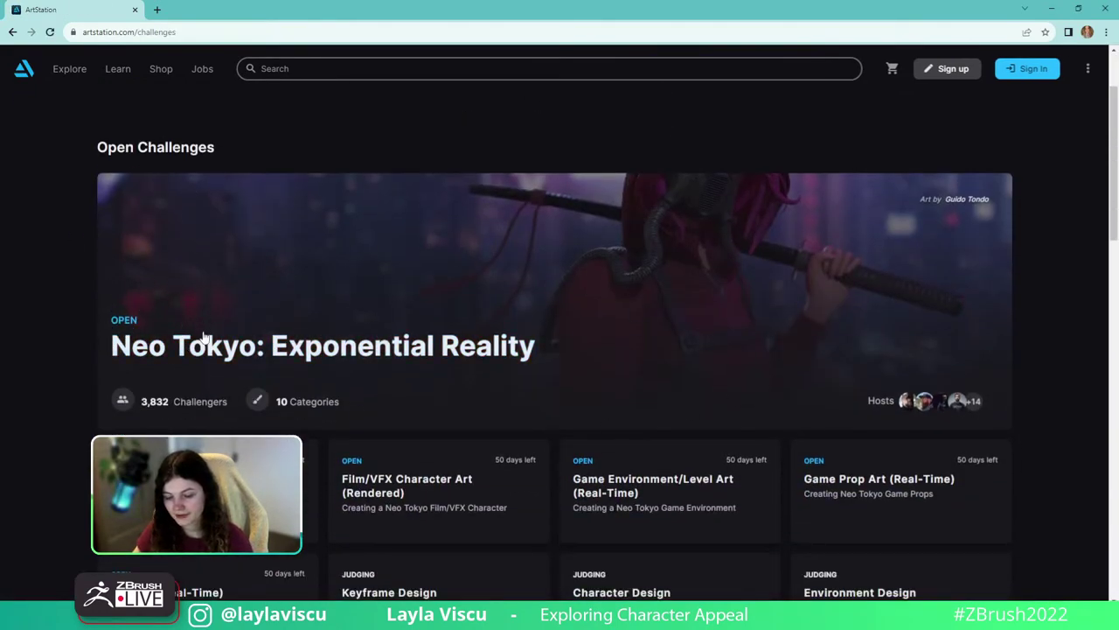
pyautogui.scroll(-2, 435, 237)
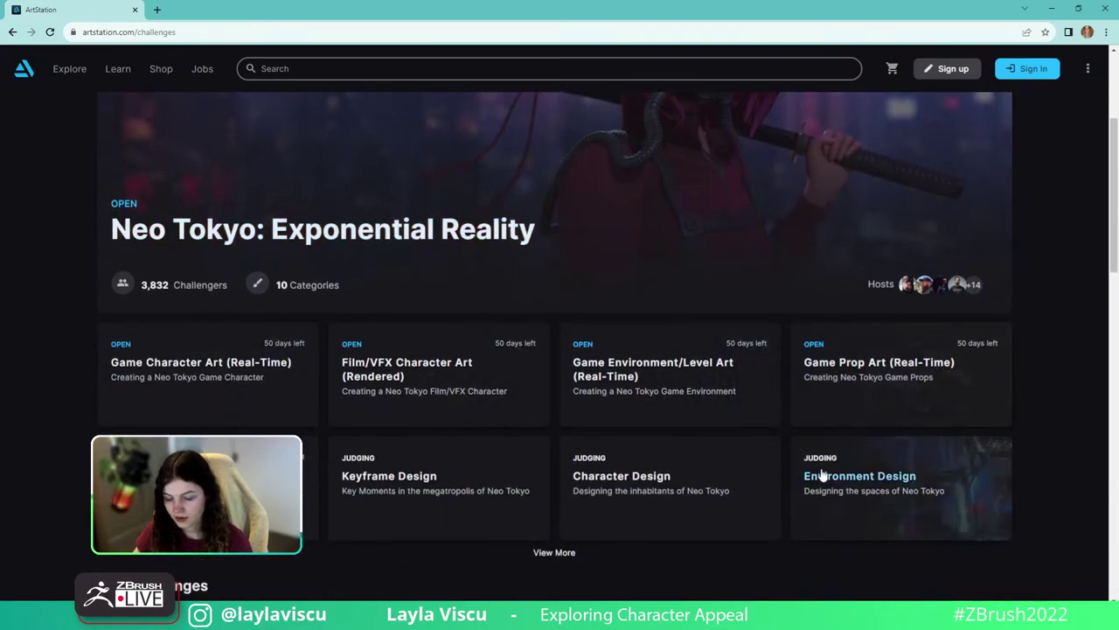
# Show all Neo Tokyo challenge categories, look through the list, and open the Character Design category in a separate tab.
pyautogui.scroll(-1, 354, 259)
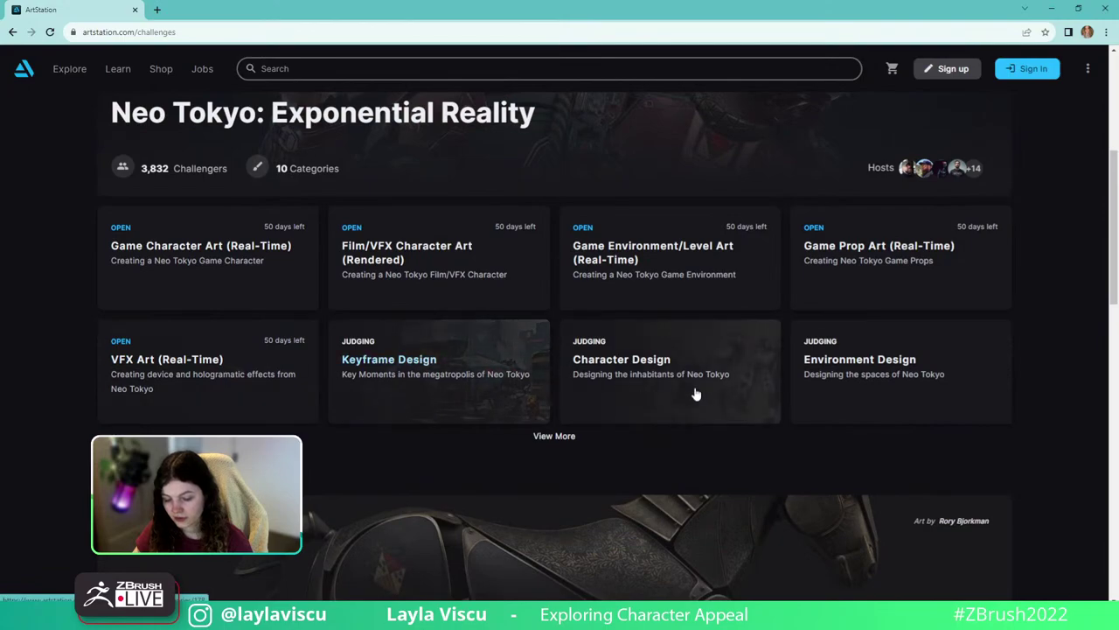
pyautogui.click(552, 439)
pyautogui.scroll(-6, 538, 437)
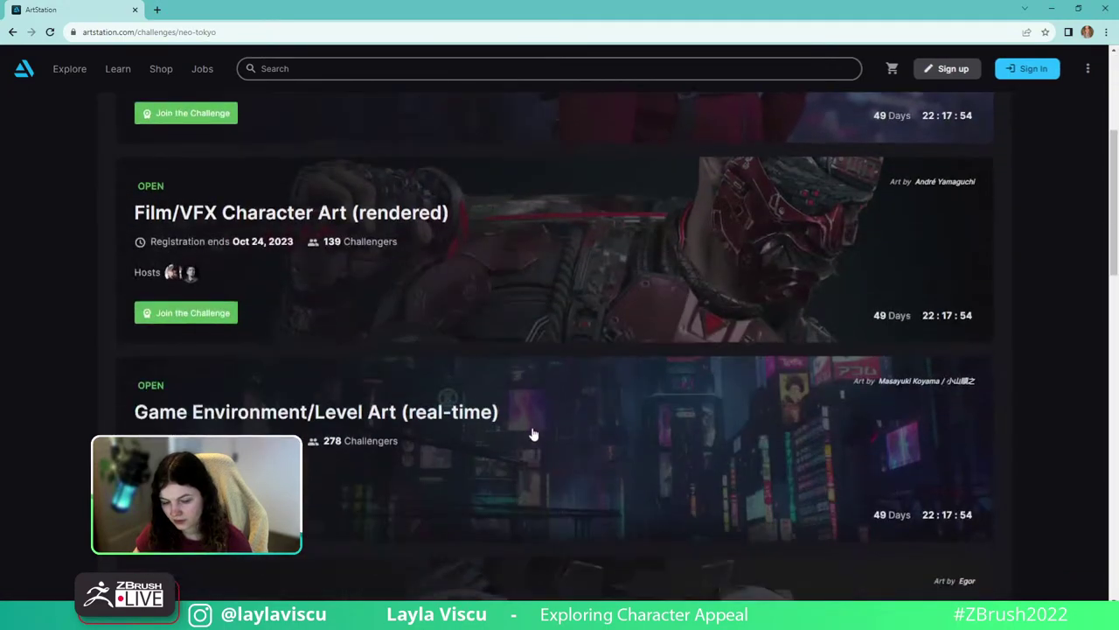
pyautogui.scroll(-2, 532, 435)
pyautogui.scroll(-4, 532, 435)
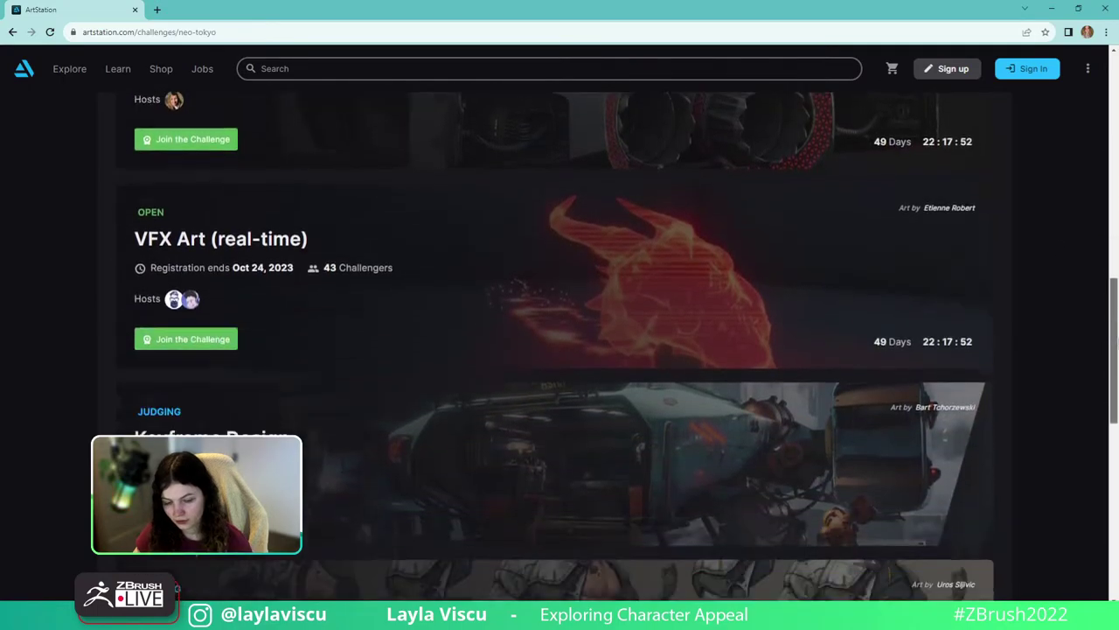
pyautogui.scroll(-3, 105, 242)
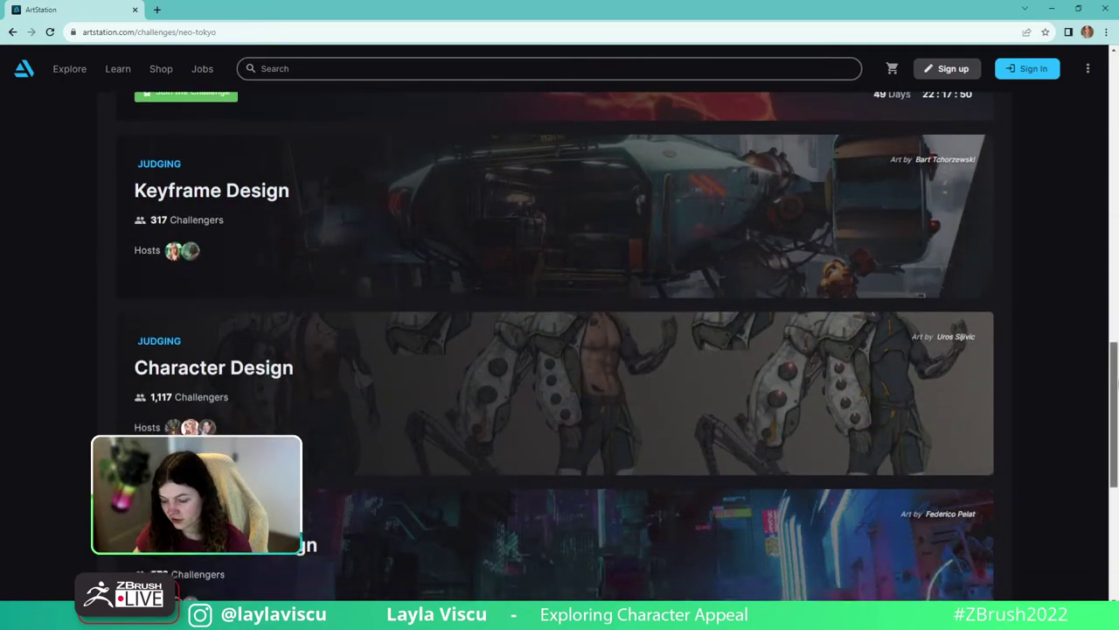
pyautogui.scroll(-2, 559, 341)
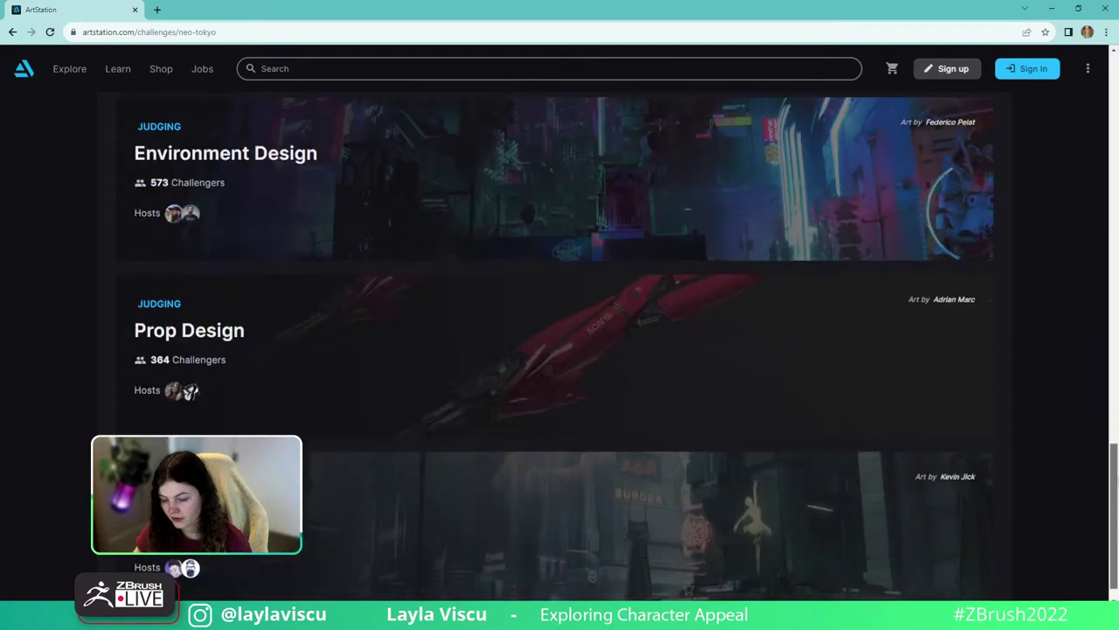
pyautogui.scroll(5, 234, 353)
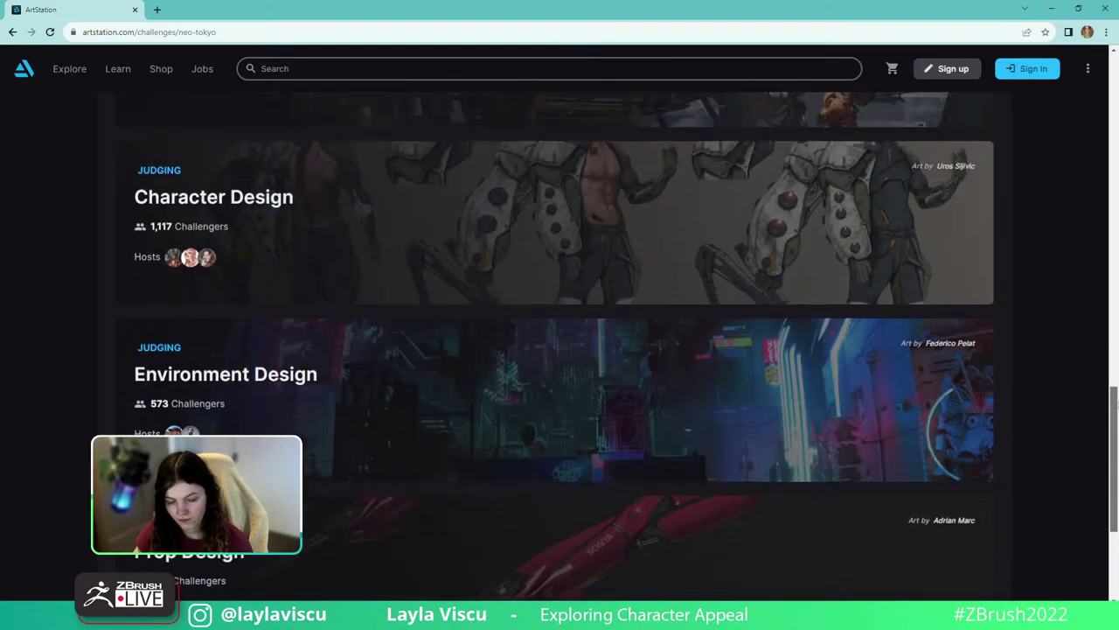
pyautogui.scroll(-1, 235, 352)
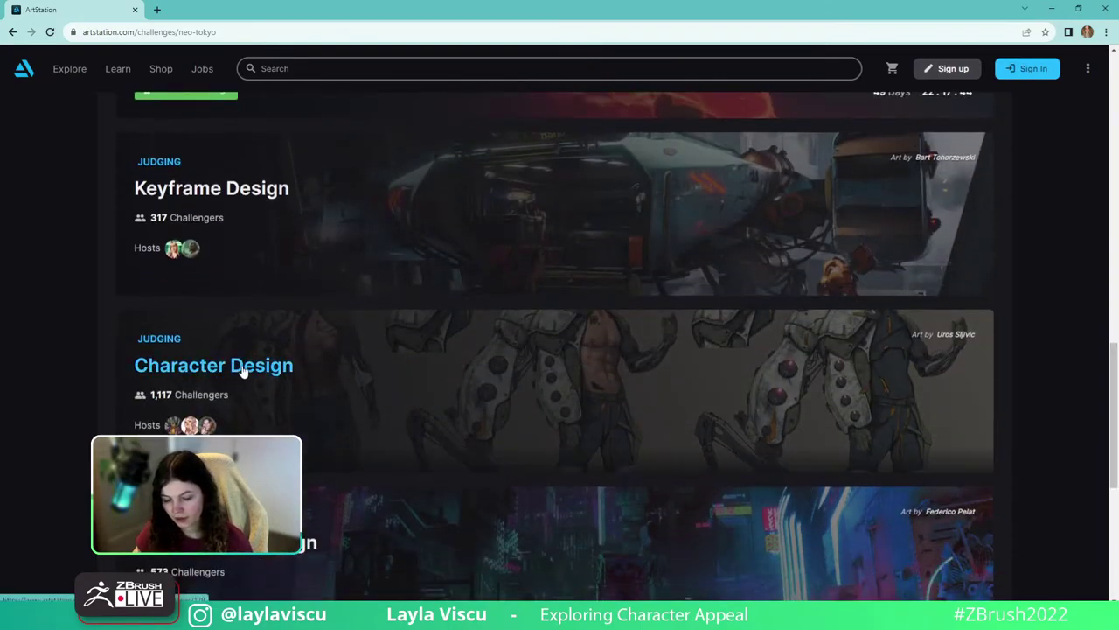
pyautogui.middleClick(243, 370)
# Examine the remaining Neo Tokyo categories, especially Game Character Art (real-time) and Film/VFX Character Art (rendered).
pyautogui.scroll(3, 240, 341)
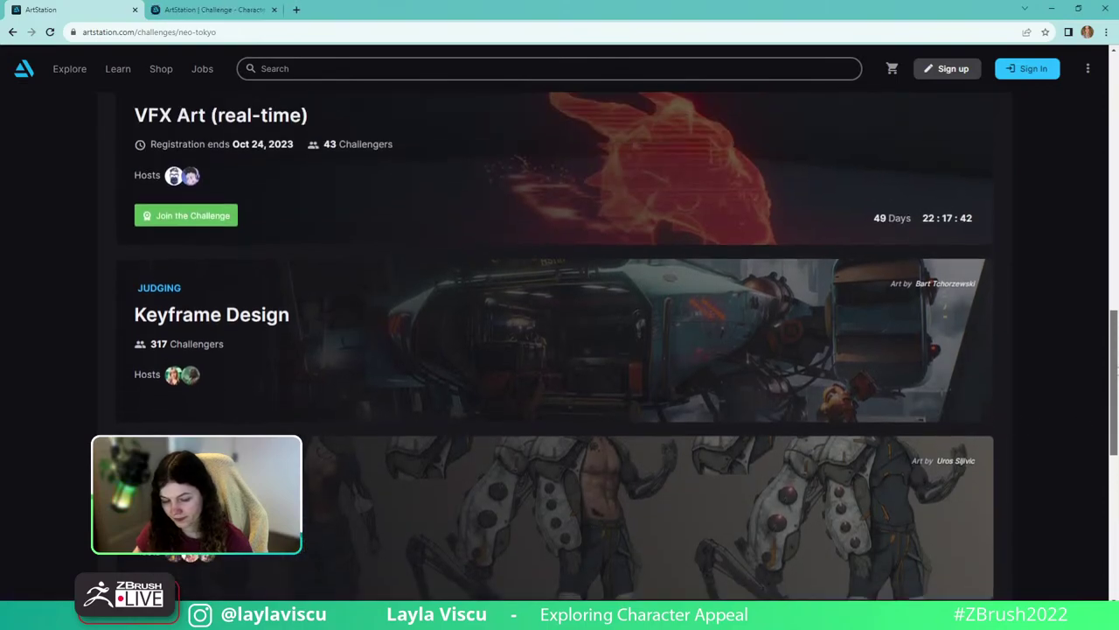
pyautogui.scroll(3, 239, 341)
pyautogui.scroll(-6, 239, 341)
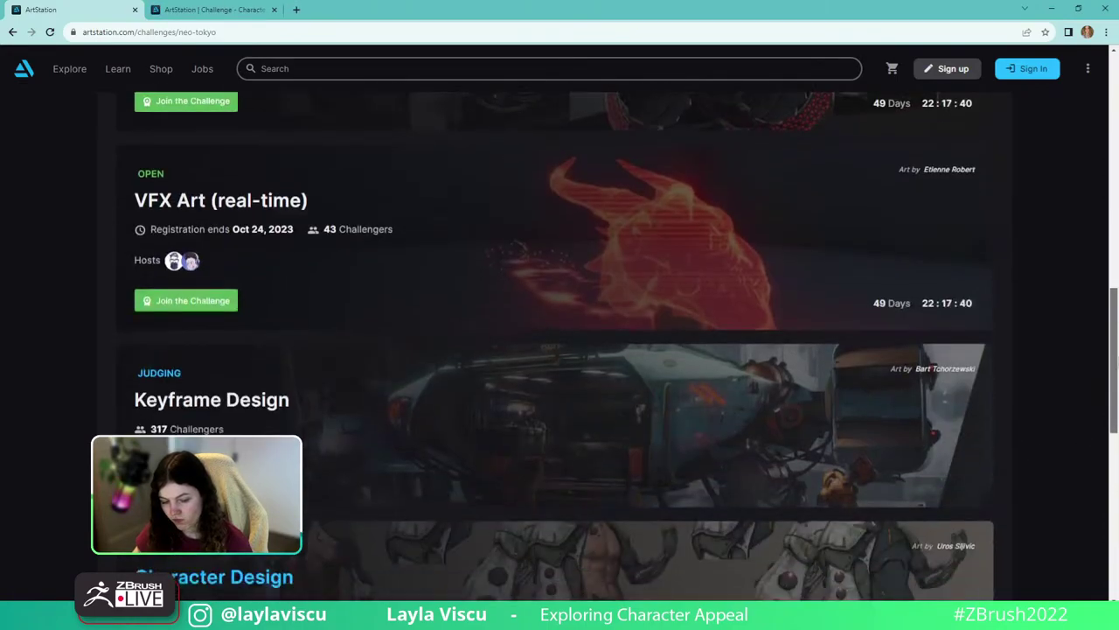
pyautogui.scroll(-3, 239, 341)
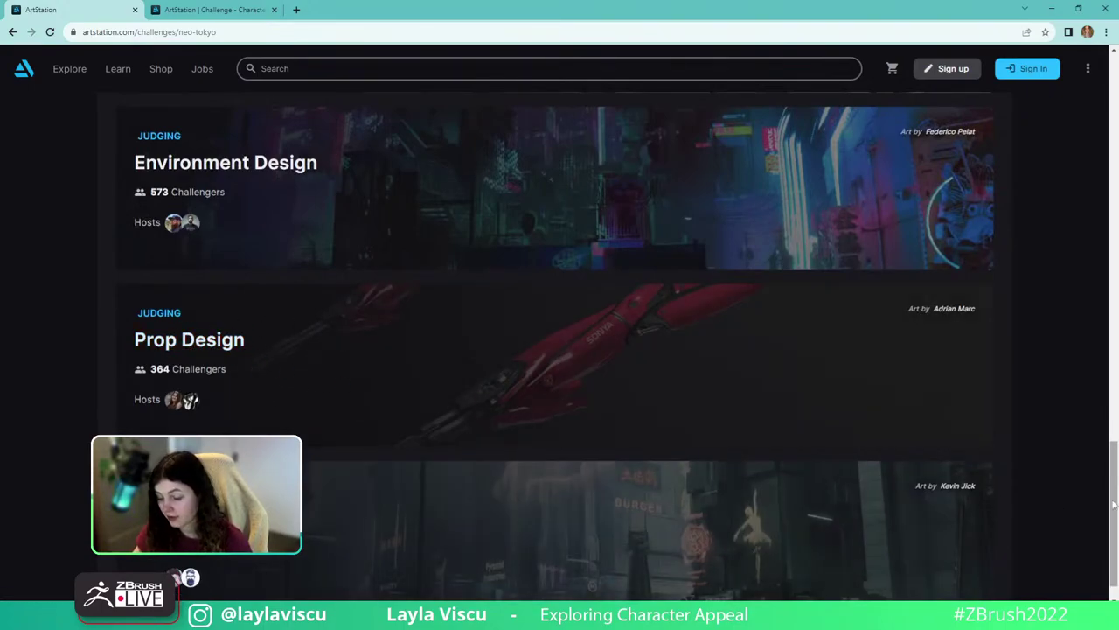
pyautogui.moveTo(1114, 507); pyautogui.dragTo(1112, 127)
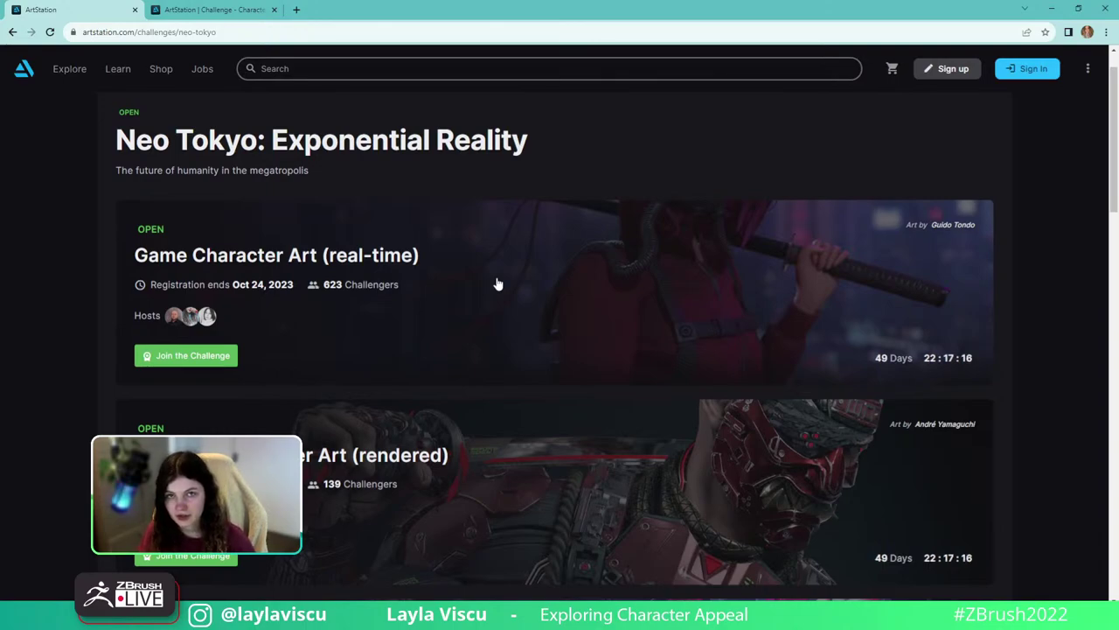
pyautogui.scroll(-1, 486, 276)
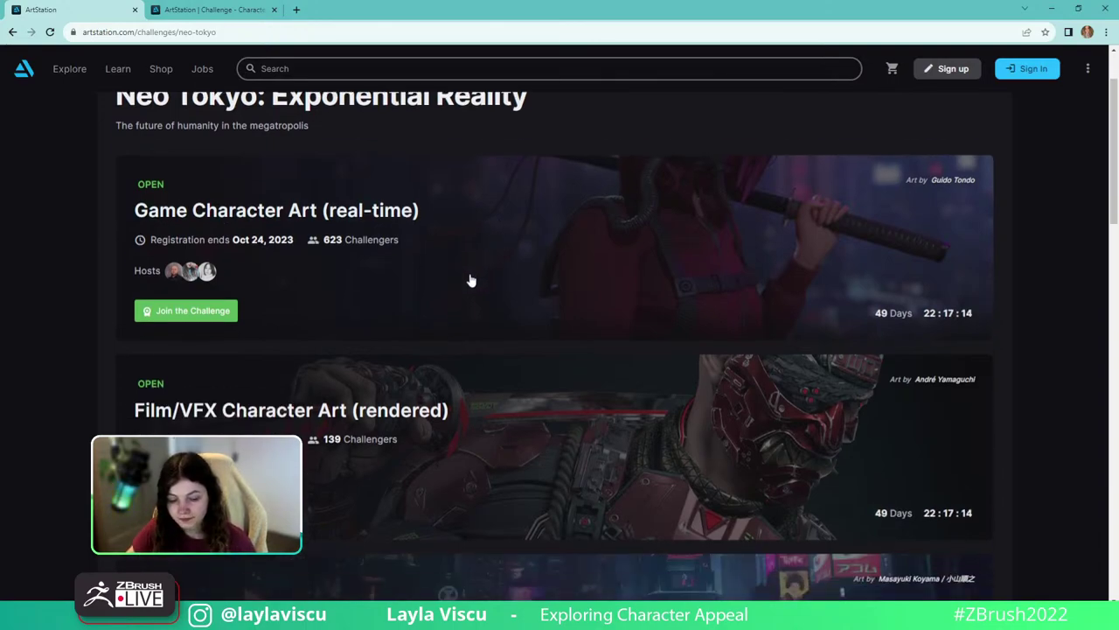
pyautogui.scroll(-1, 437, 398)
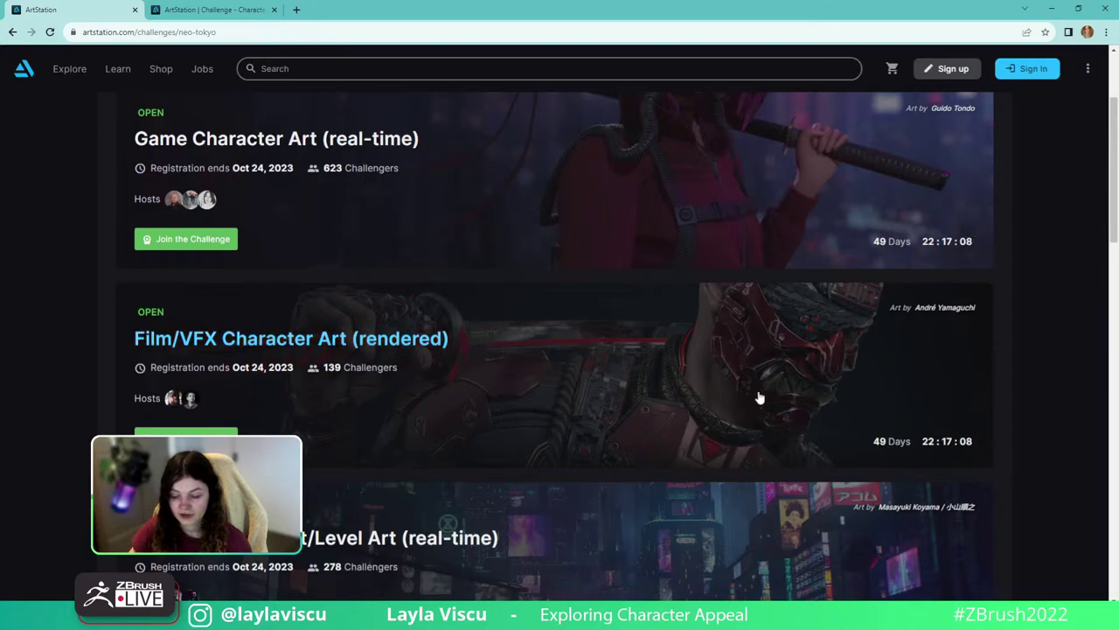
pyautogui.scroll(1, 445, 393)
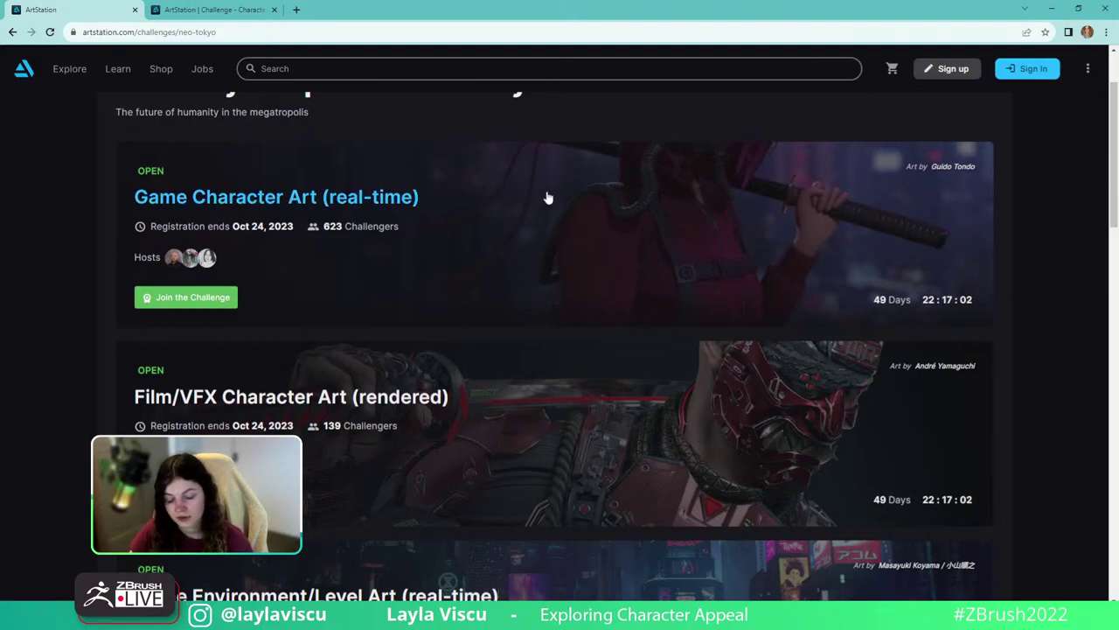
pyautogui.scroll(-1, 435, 369)
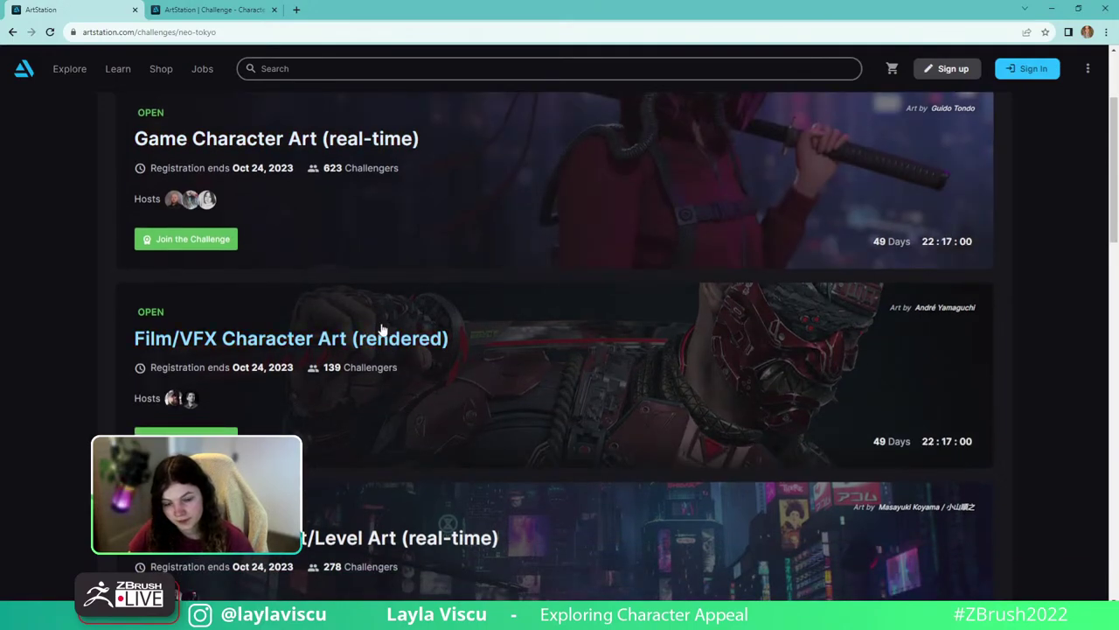
pyautogui.scroll(-1, 224, 363)
pyautogui.scroll(-1, 420, 318)
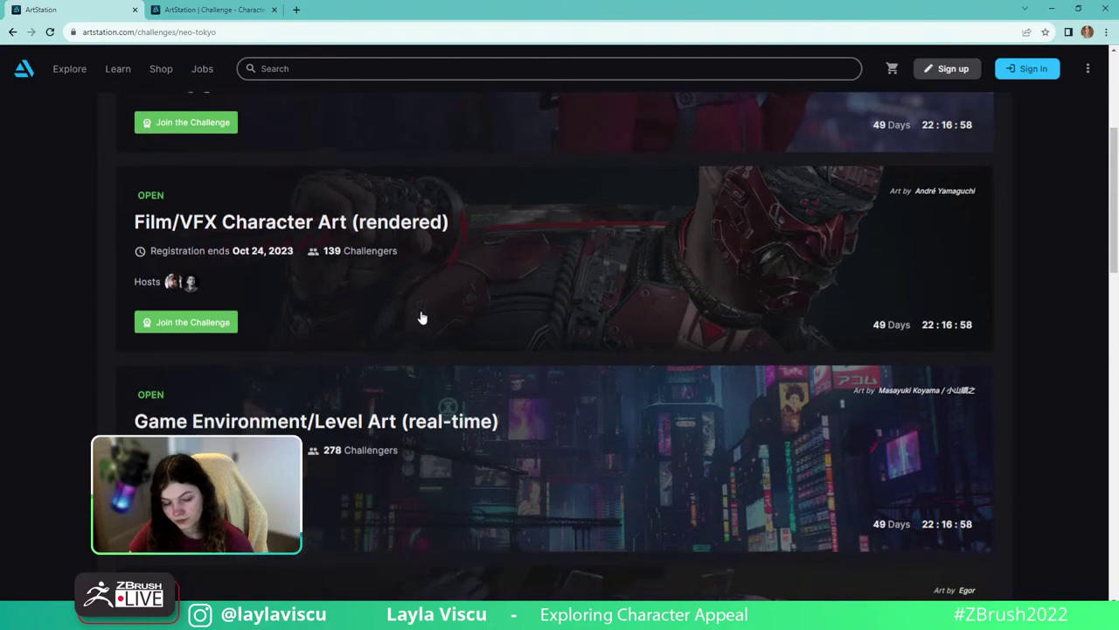
pyautogui.scroll(1, 422, 317)
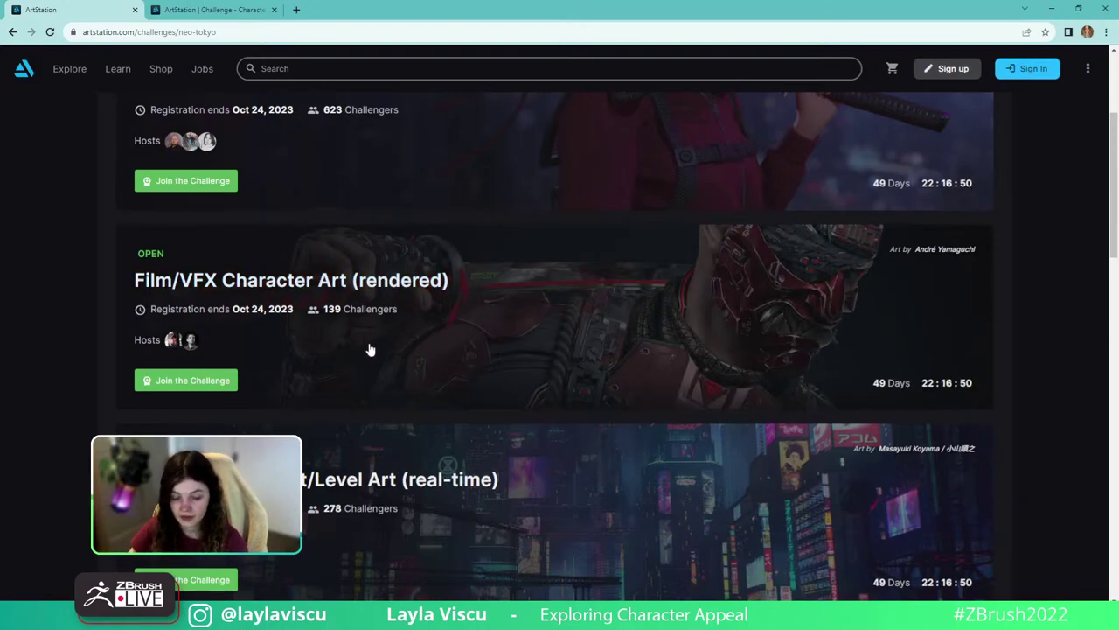
pyautogui.scroll(1, 385, 310)
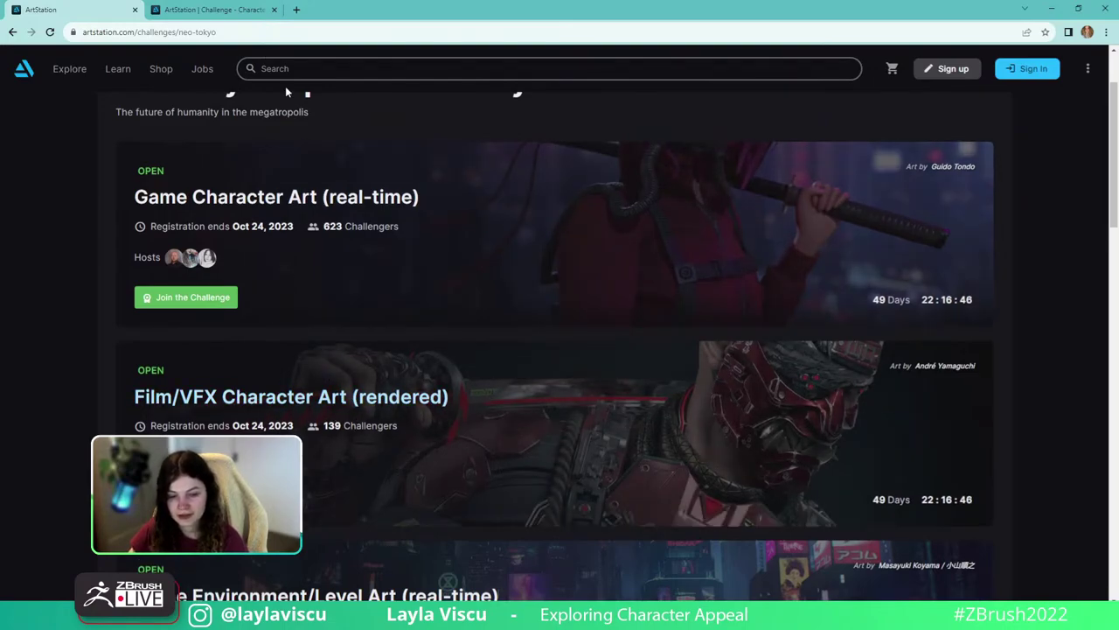
# Go to the opened Character Design category and browse its popular submissions, highlighting the number of challengers.
pyautogui.click(220, 11)
pyautogui.scroll(-1, 527, 312)
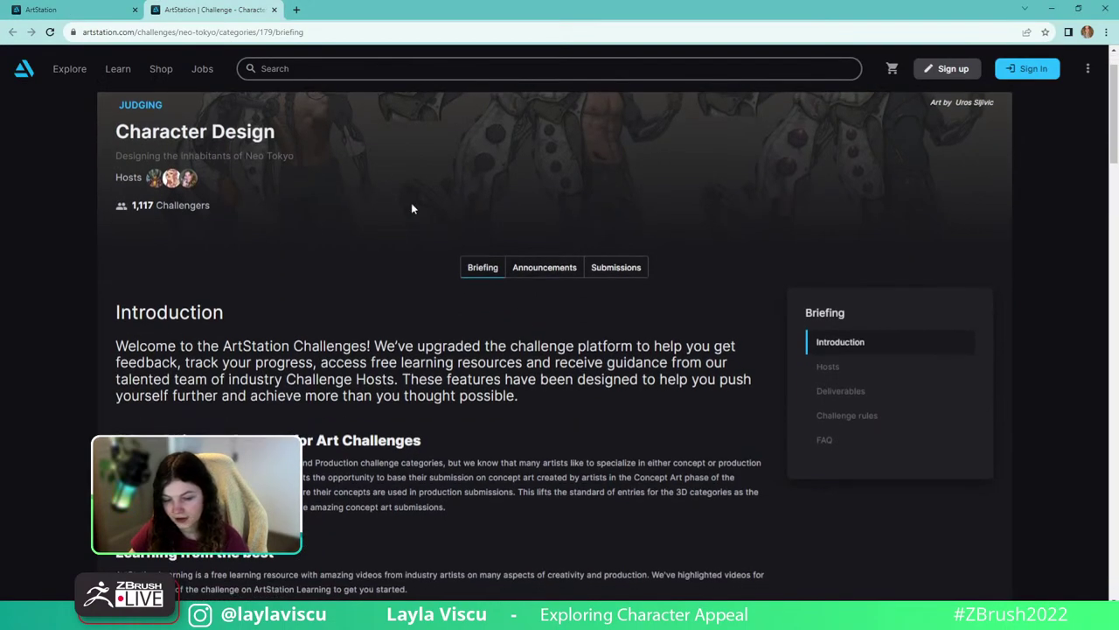
pyautogui.click(616, 271)
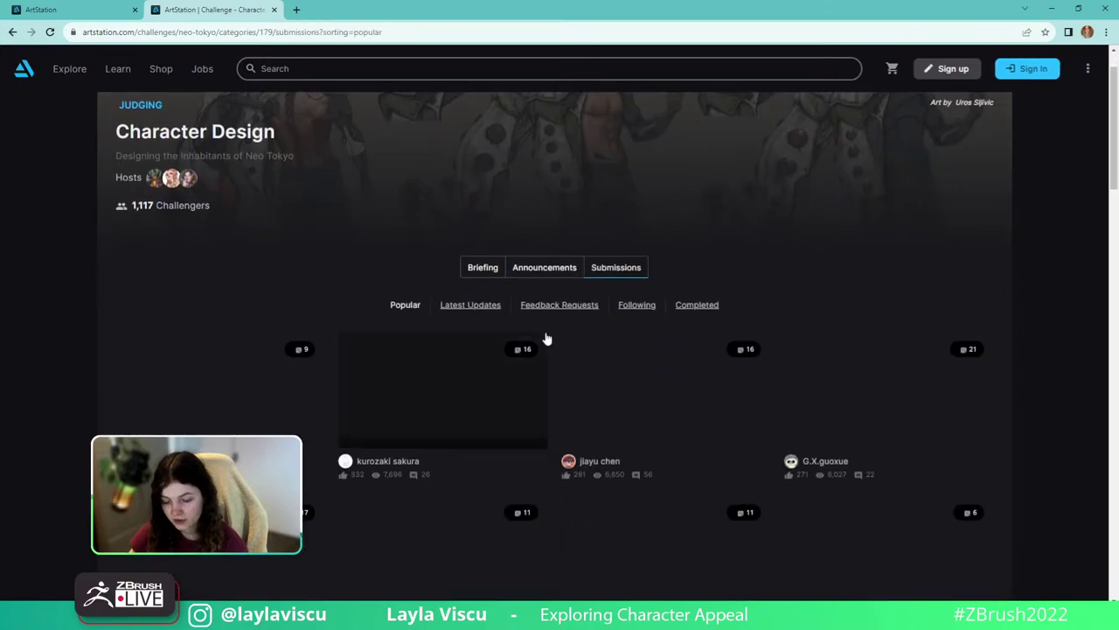
pyautogui.scroll(-1, 525, 328)
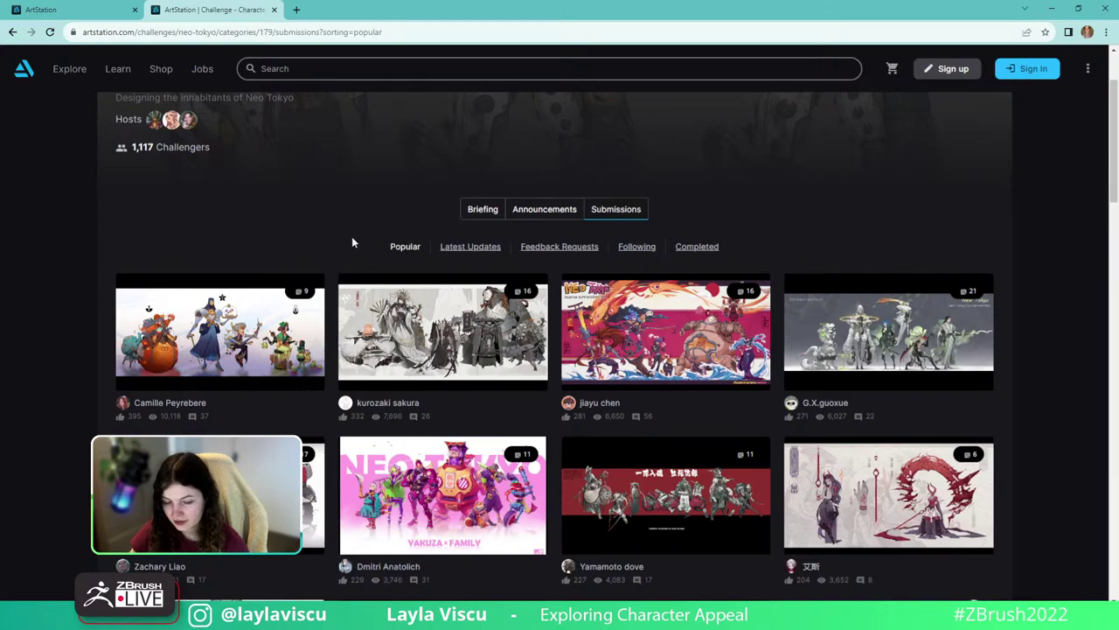
pyautogui.scroll(2, 352, 242)
pyautogui.moveTo(132, 264); pyautogui.dragTo(154, 264)
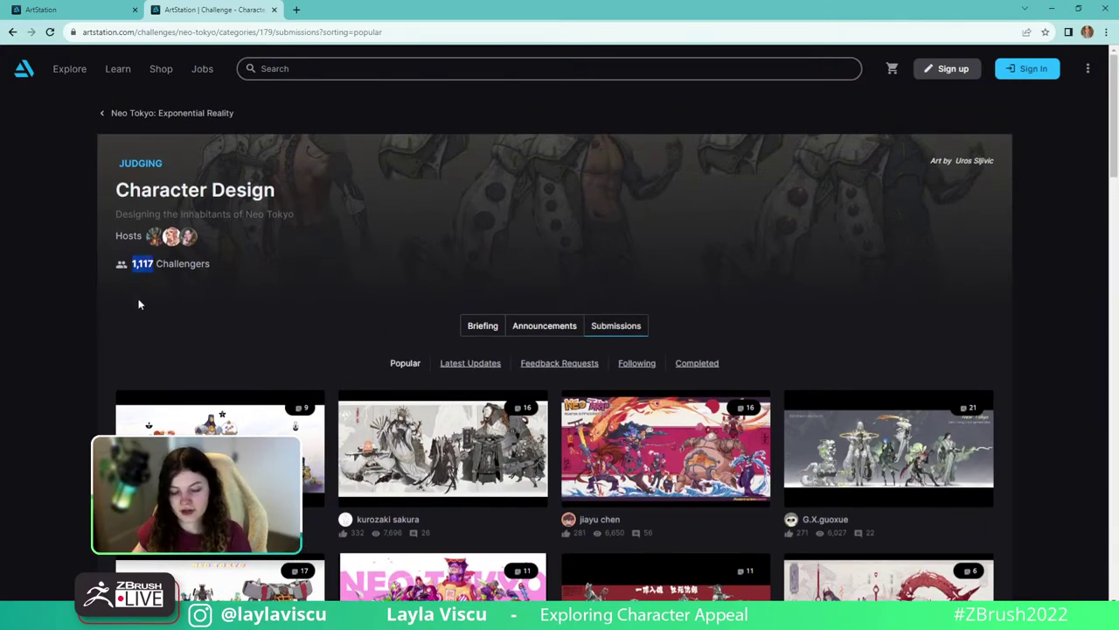
pyautogui.scroll(-3, 210, 272)
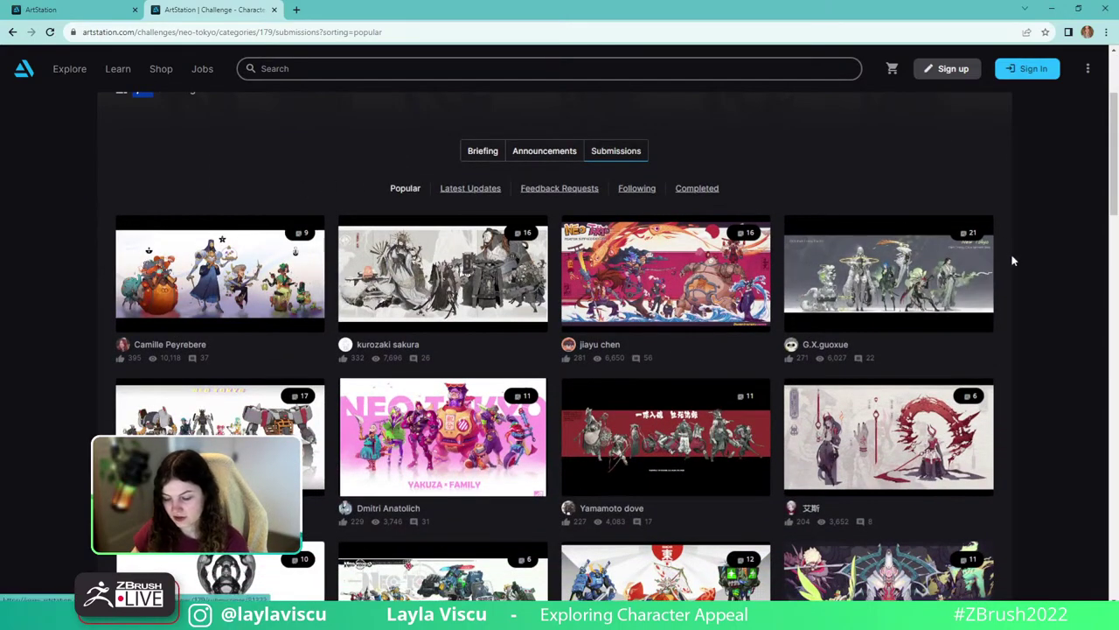
pyautogui.scroll(-1, 1010, 260)
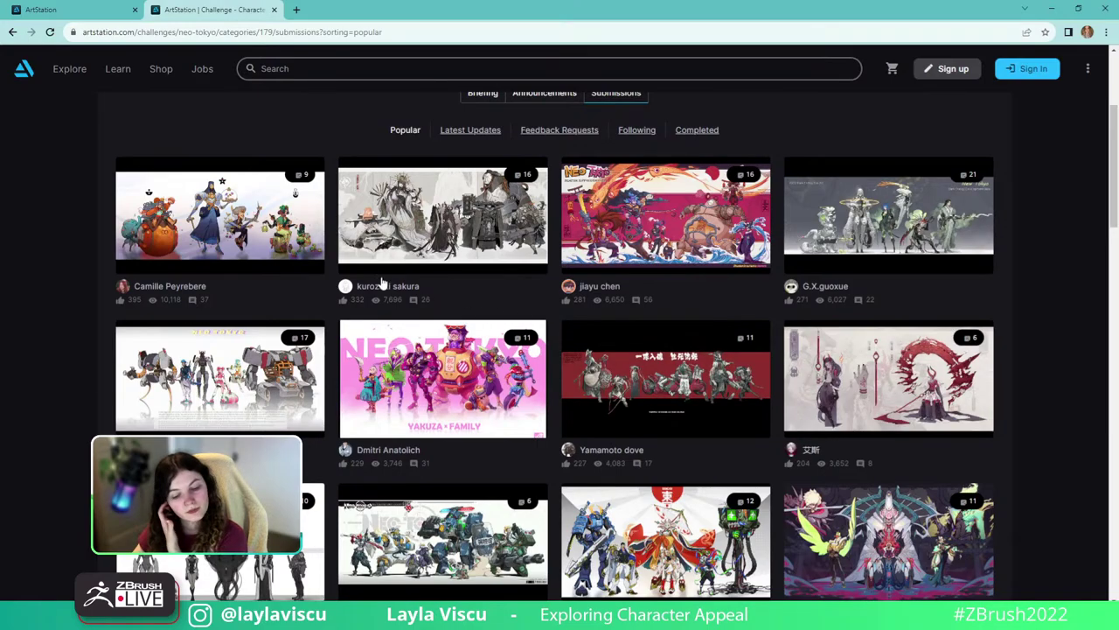
# Open the first popular Character Design submission and examine its character designs and updates, returning to the #9 Lineup post.
pyautogui.click(275, 224)
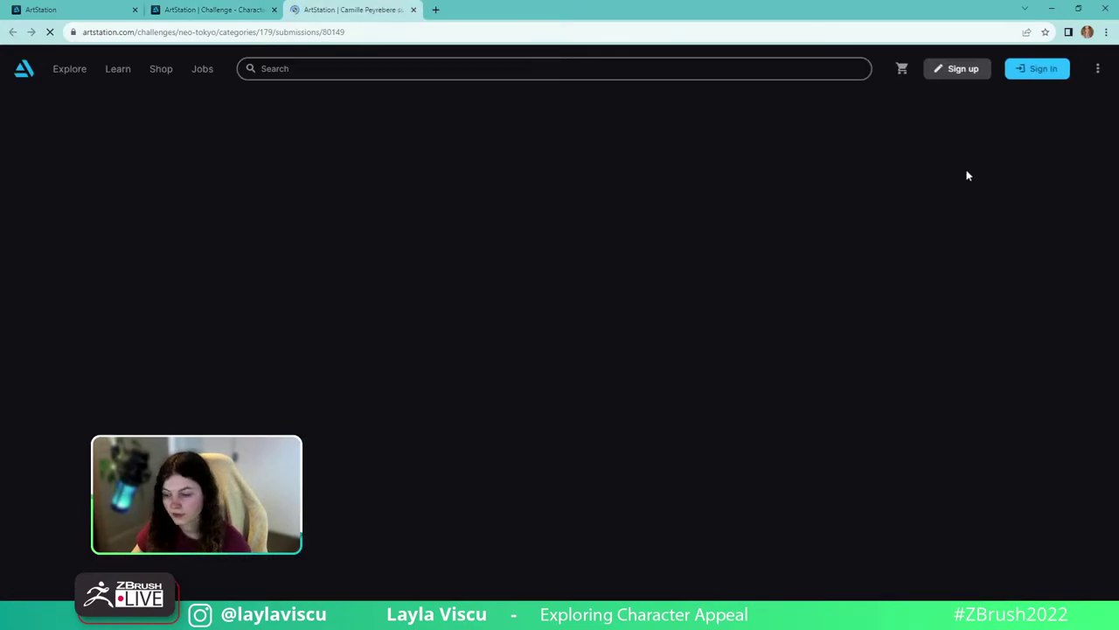
pyautogui.scroll(-5, 672, 350)
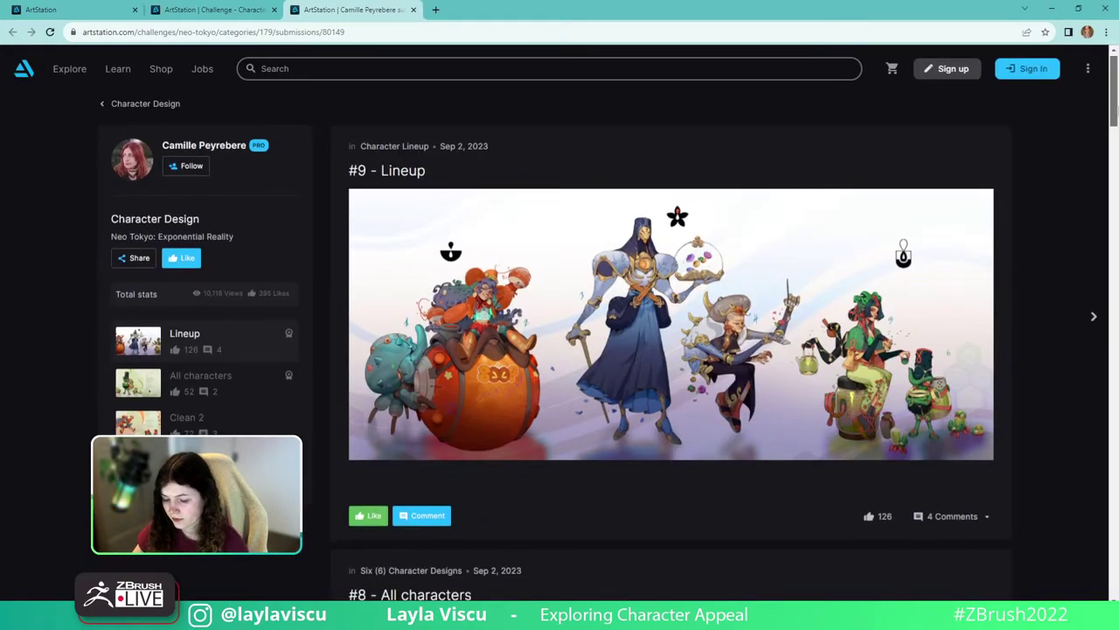
pyautogui.moveTo(1116, 153); pyautogui.dragTo(1111, 561)
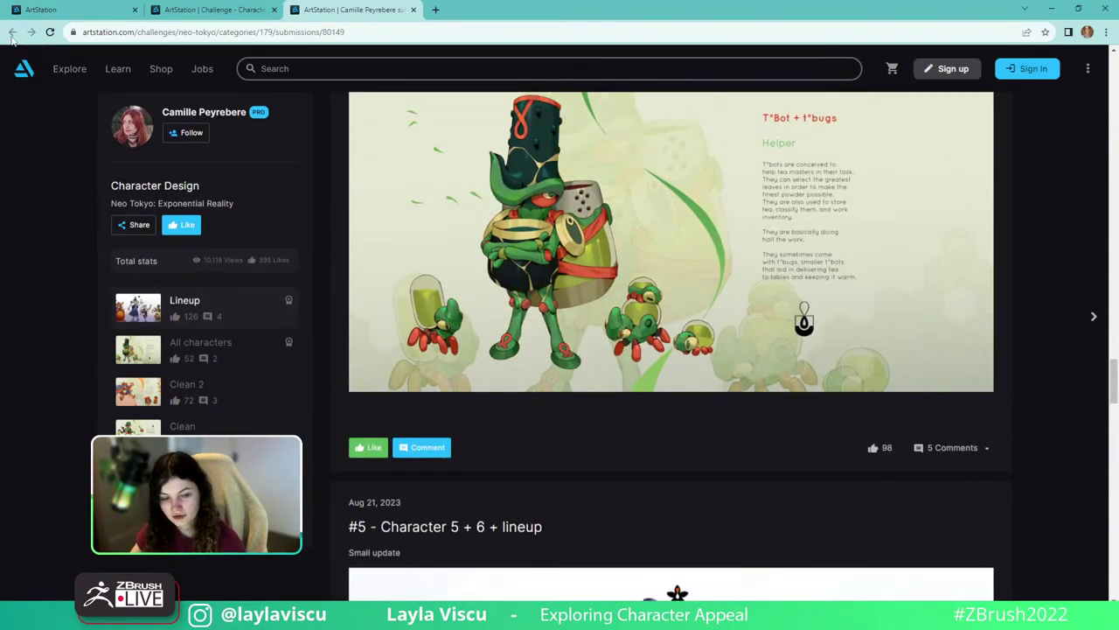
pyautogui.moveTo(1113, 382)
pyautogui.mouseDown()
pyautogui.moveTo(1113, 426)
pyautogui.moveTo(1113, 393)
pyautogui.mouseUp()
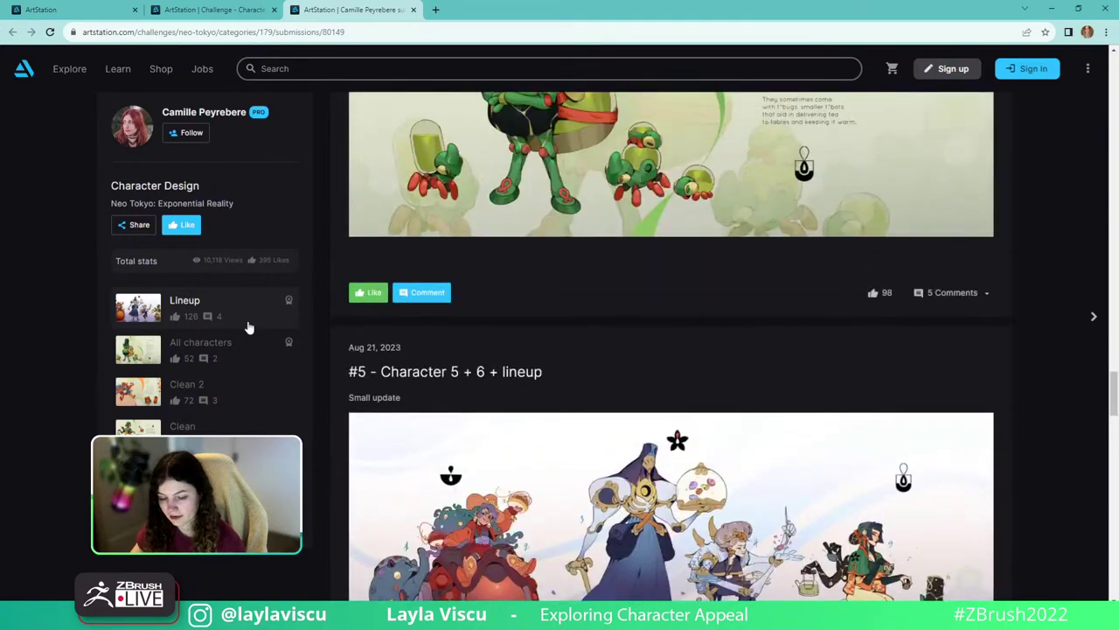
pyautogui.scroll(-9, 196, 385)
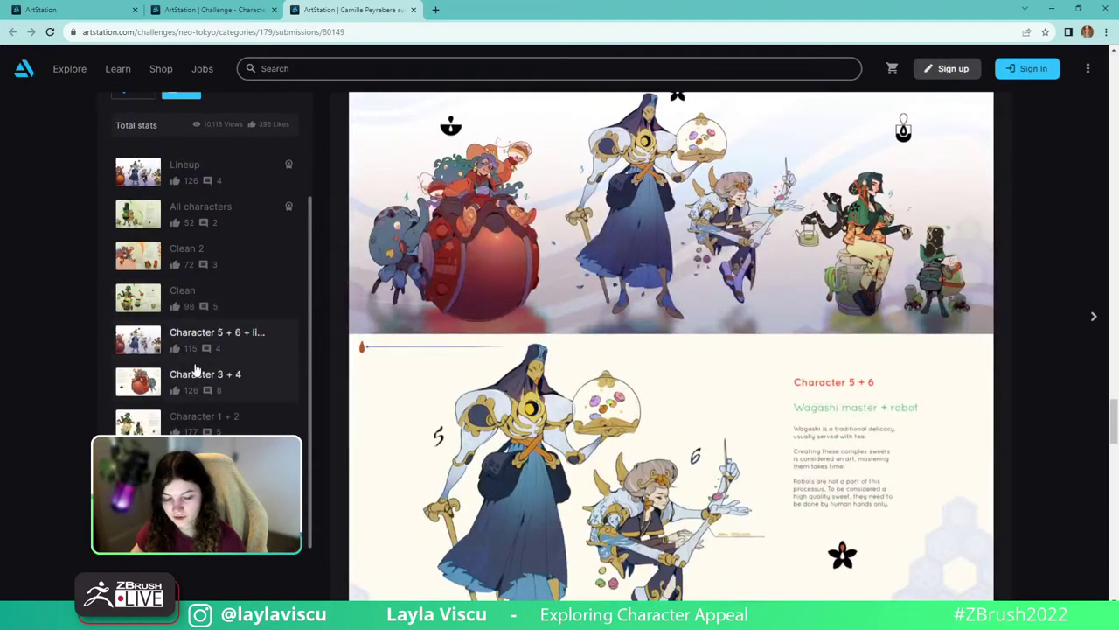
pyautogui.scroll(7, 204, 385)
pyautogui.scroll(-8, 474, 339)
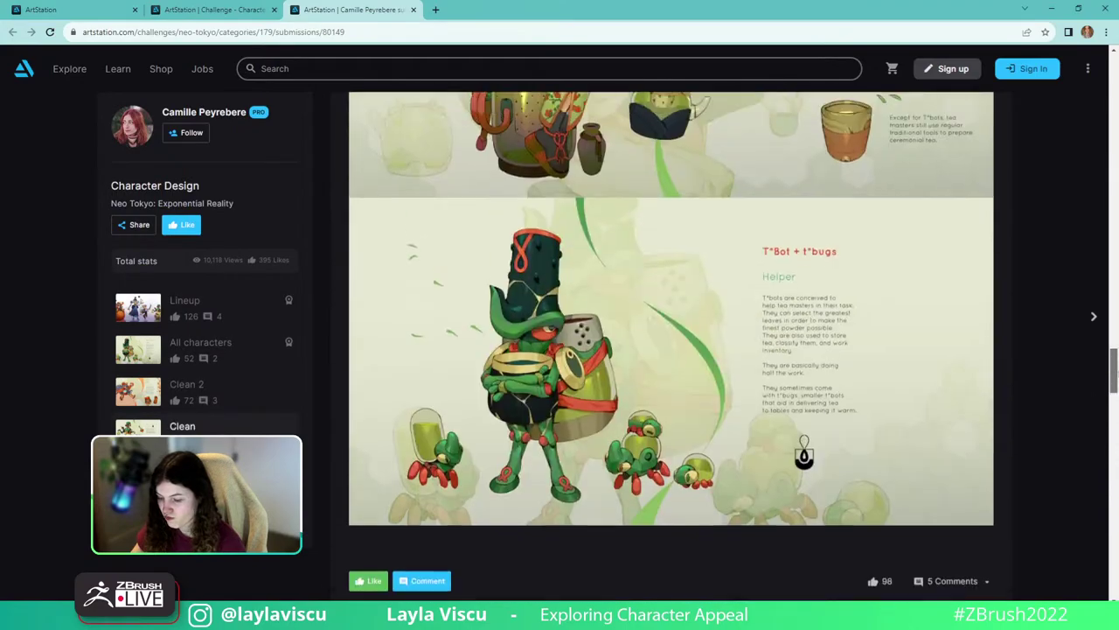
pyautogui.scroll(3, 801, 457)
pyautogui.scroll(3, 866, 276)
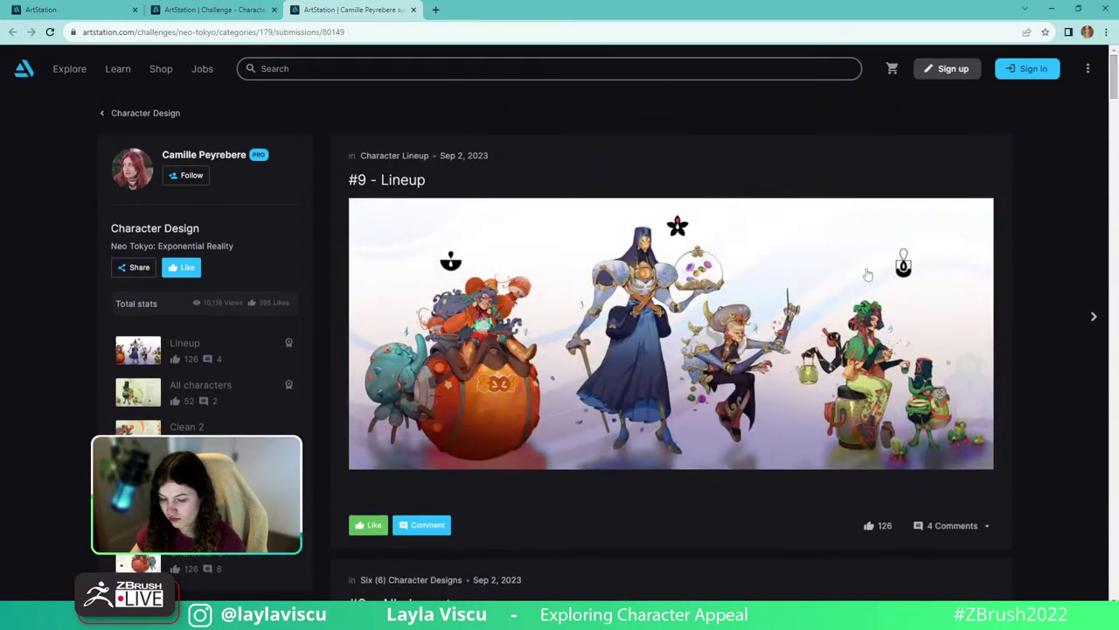
# View the #9 Lineup image at full size, close it, and return from the submission to the Character Design category.
pyautogui.click(671, 258)
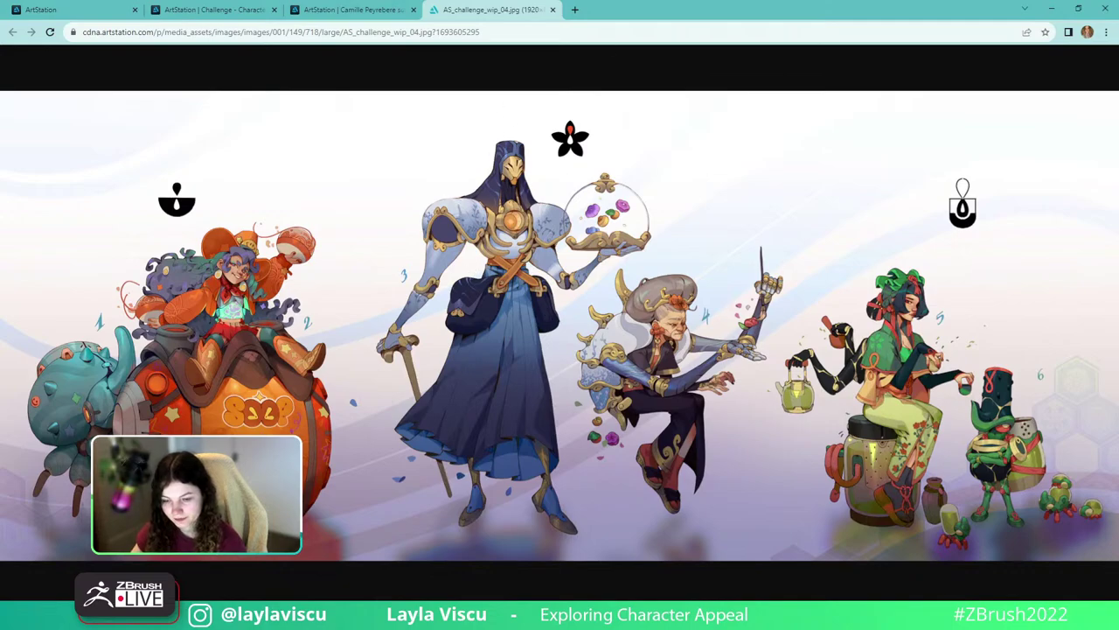
pyautogui.click(553, 10)
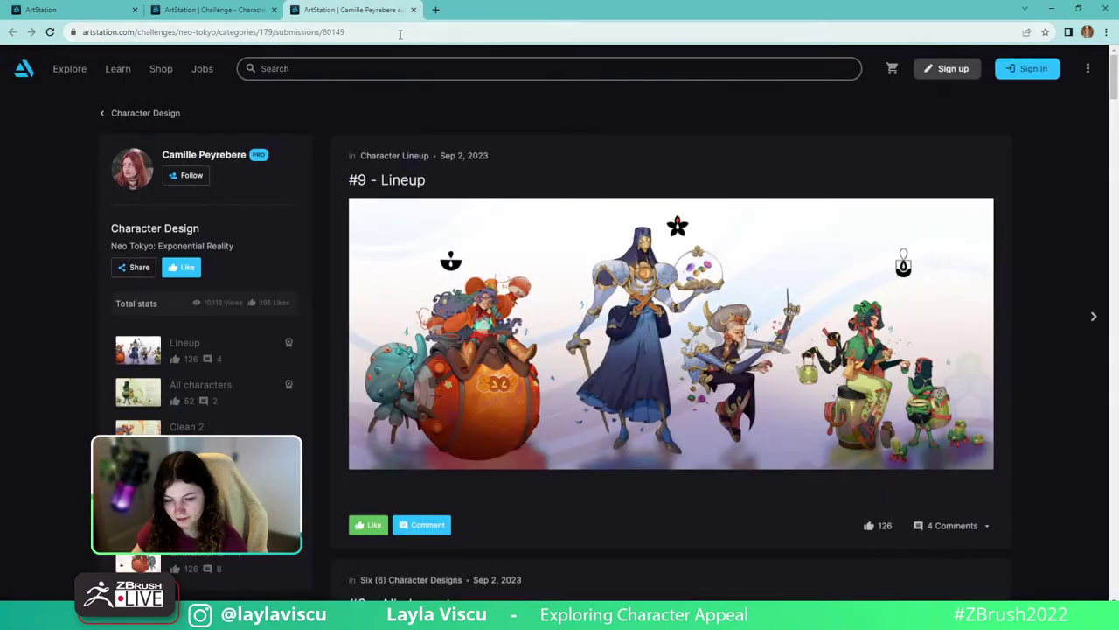
pyautogui.click(157, 113)
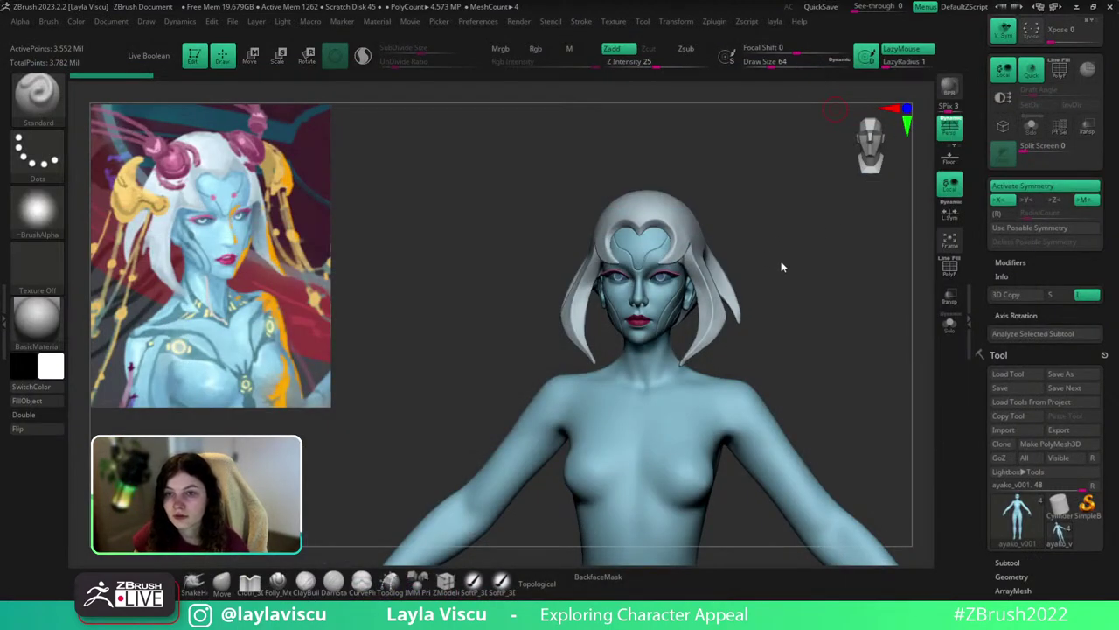
# Switch back to ZBrush and view the sculpted bust straight from the front beside the portrait reference.
pyautogui.moveTo(782, 263); pyautogui.dragTo(763, 246)
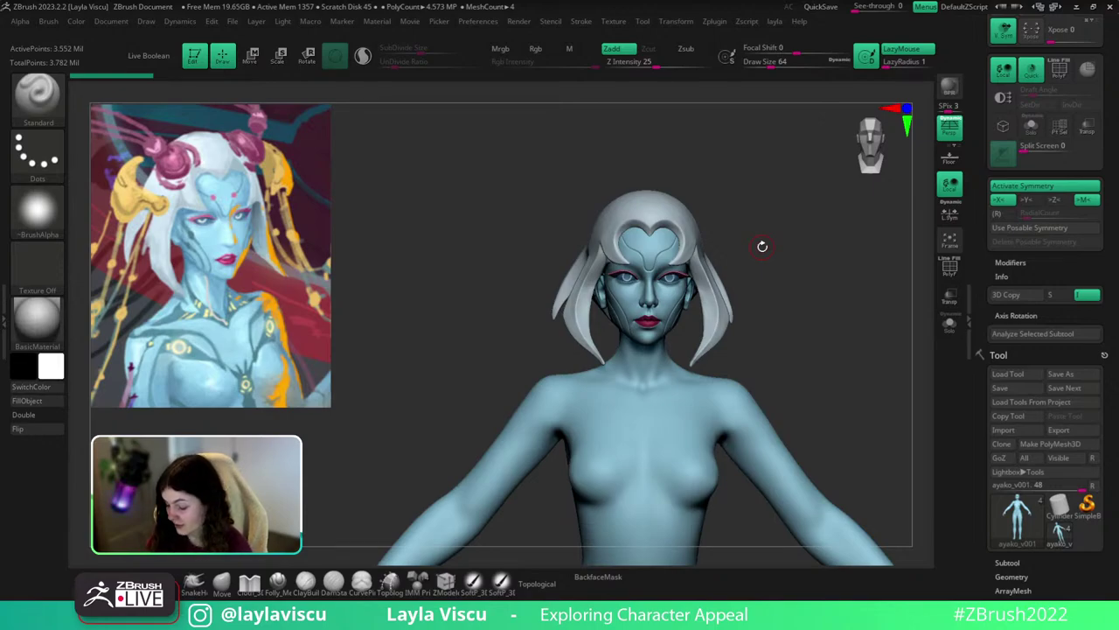
# Examine the sculpted bust from the front, in profile and in three-quarter view against the portrait reference.
pyautogui.moveTo(845, 389)
pyautogui.mouseDown()
pyautogui.moveTo(844, 407)
pyautogui.moveTo(860, 404)
pyautogui.moveTo(873, 380)
pyautogui.moveTo(862, 379)
pyautogui.mouseUp()
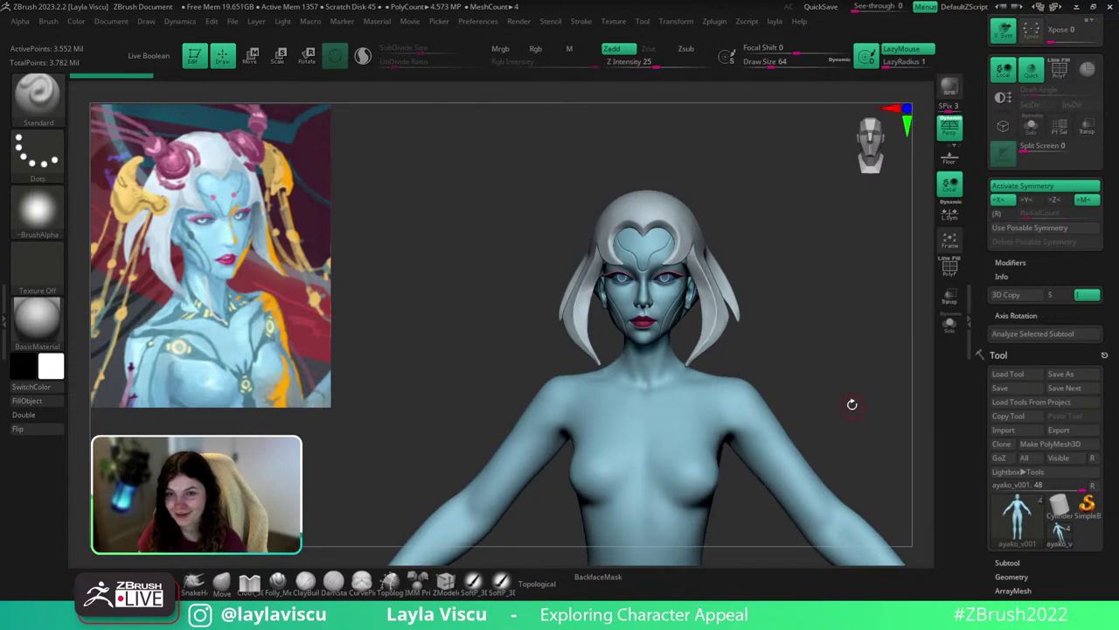
pyautogui.moveTo(849, 387)
pyautogui.mouseDown()
pyautogui.moveTo(862, 402)
pyautogui.moveTo(862, 391)
pyautogui.moveTo(842, 430)
pyautogui.moveTo(818, 404)
pyautogui.moveTo(867, 372)
pyautogui.moveTo(911, 379)
pyautogui.moveTo(895, 382)
pyautogui.mouseUp()
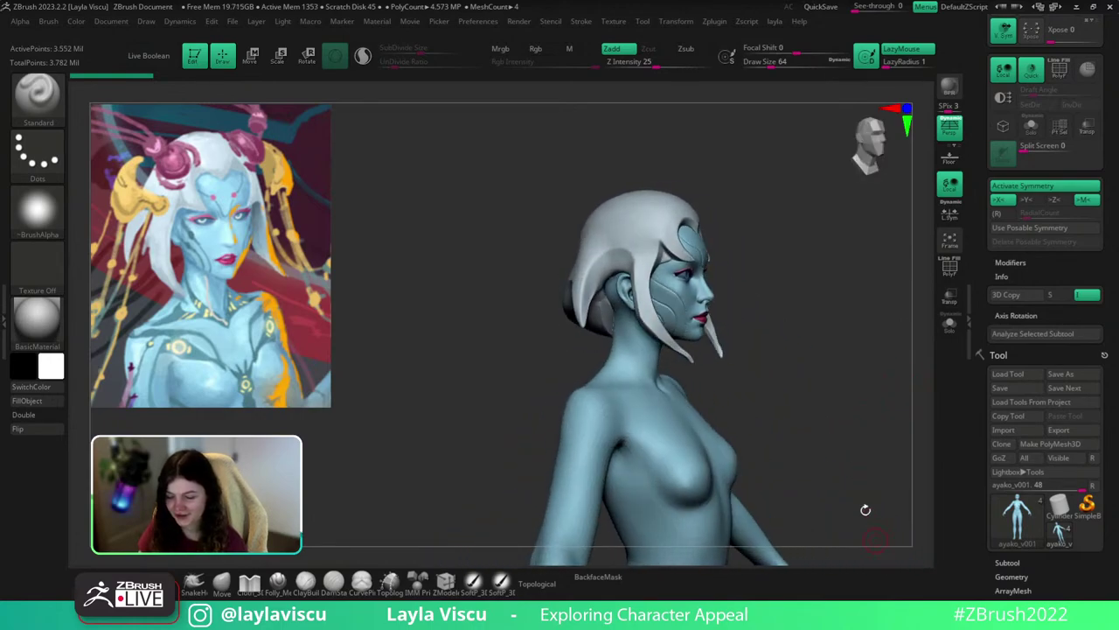
pyautogui.moveTo(861, 416); pyautogui.dragTo(849, 439)
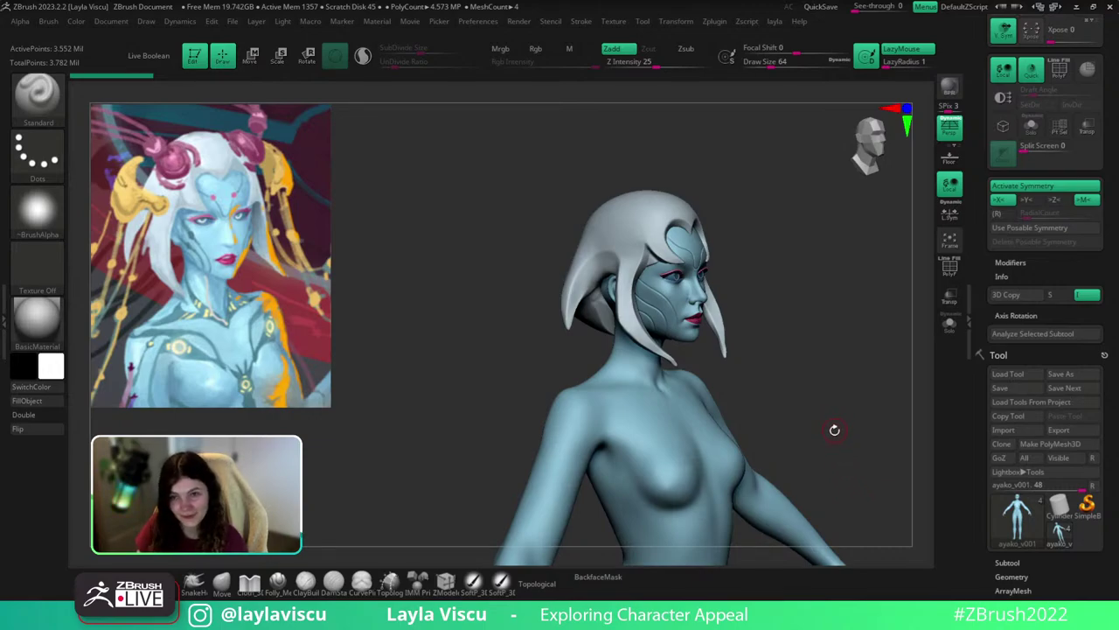
pyautogui.moveTo(837, 425); pyautogui.dragTo(838, 422)
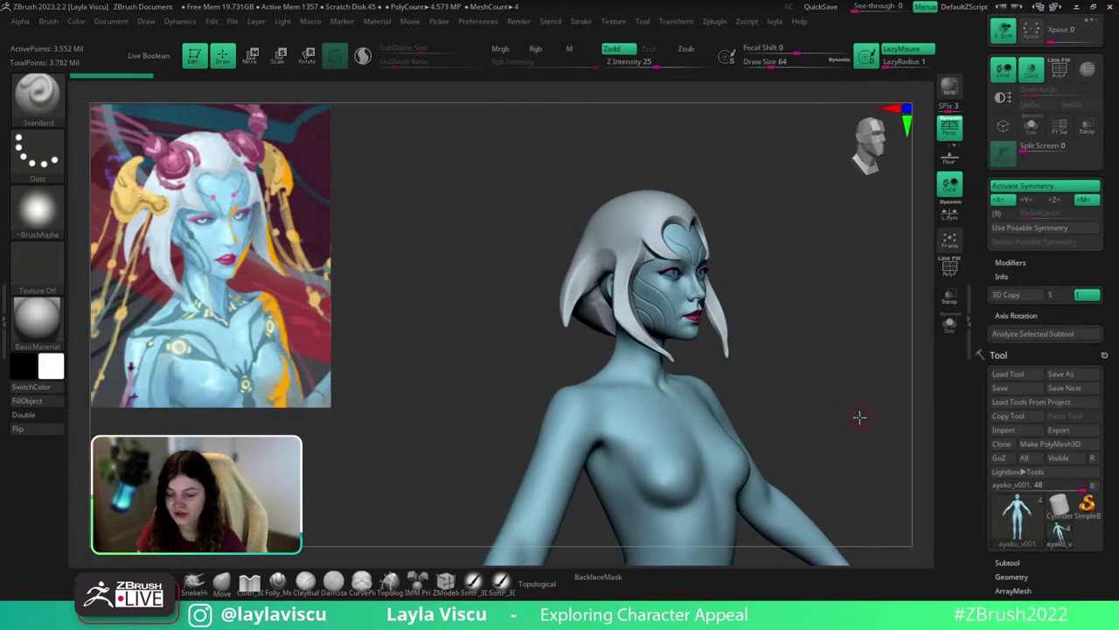
pyautogui.keyDown('shift'); pyautogui.moveTo(860, 417); pyautogui.dragTo(831, 424); pyautogui.keyUp('shift')
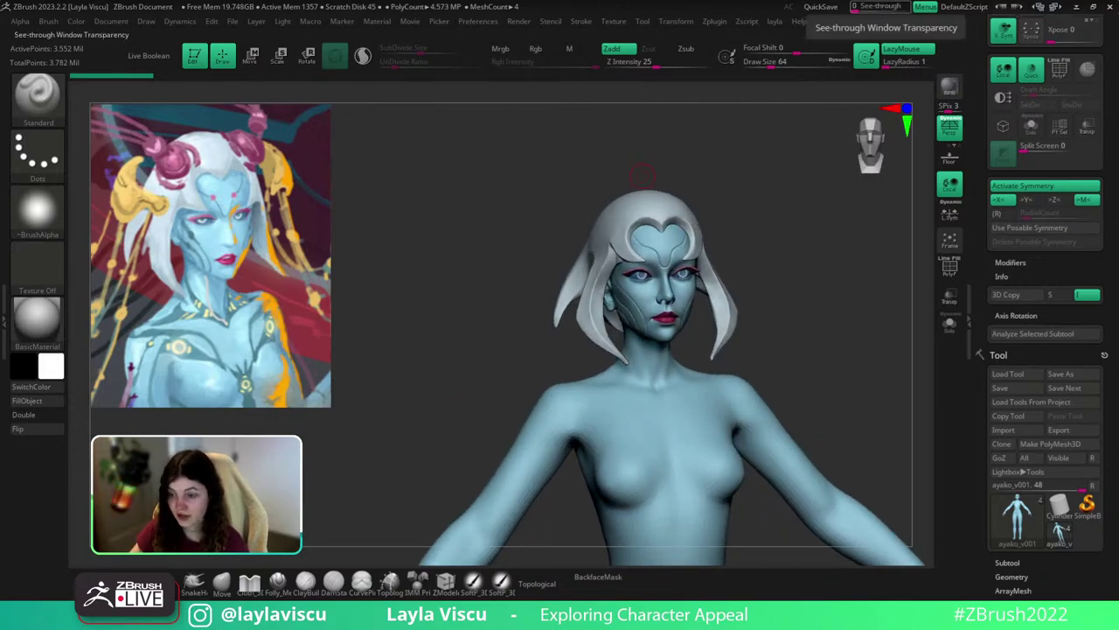
# Switch back to the ArtStation Character Design category and browse its popular submissions down to the Neo Tokyo entry with the blue geisha.
pyautogui.hotkey('alt', 'Tab')
pyautogui.scroll(-1, 680, 352)
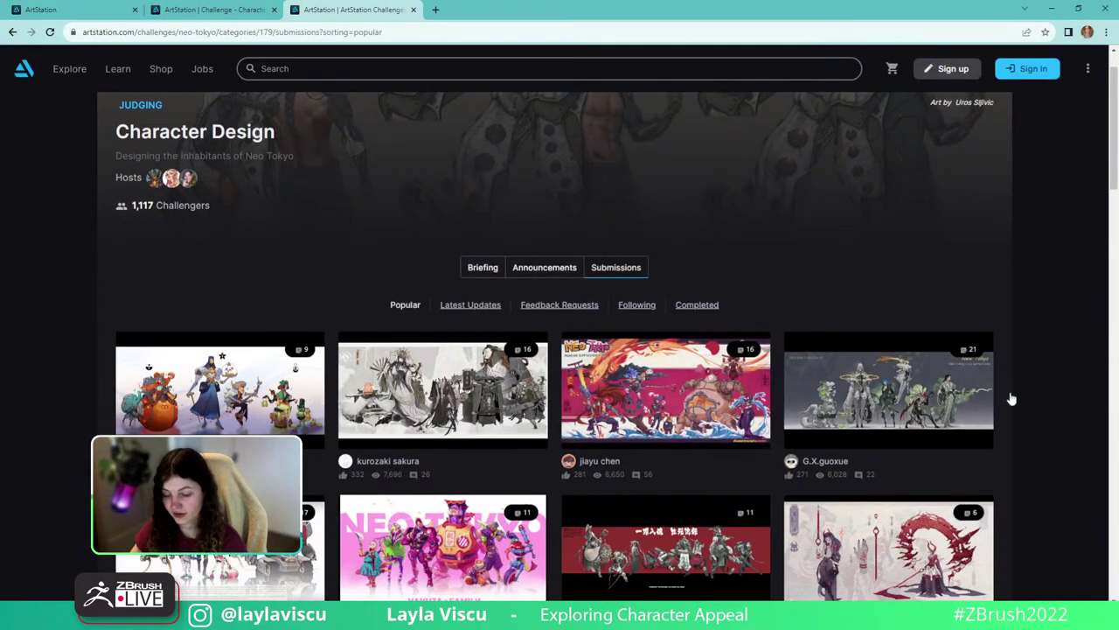
pyautogui.scroll(-4, 579, 368)
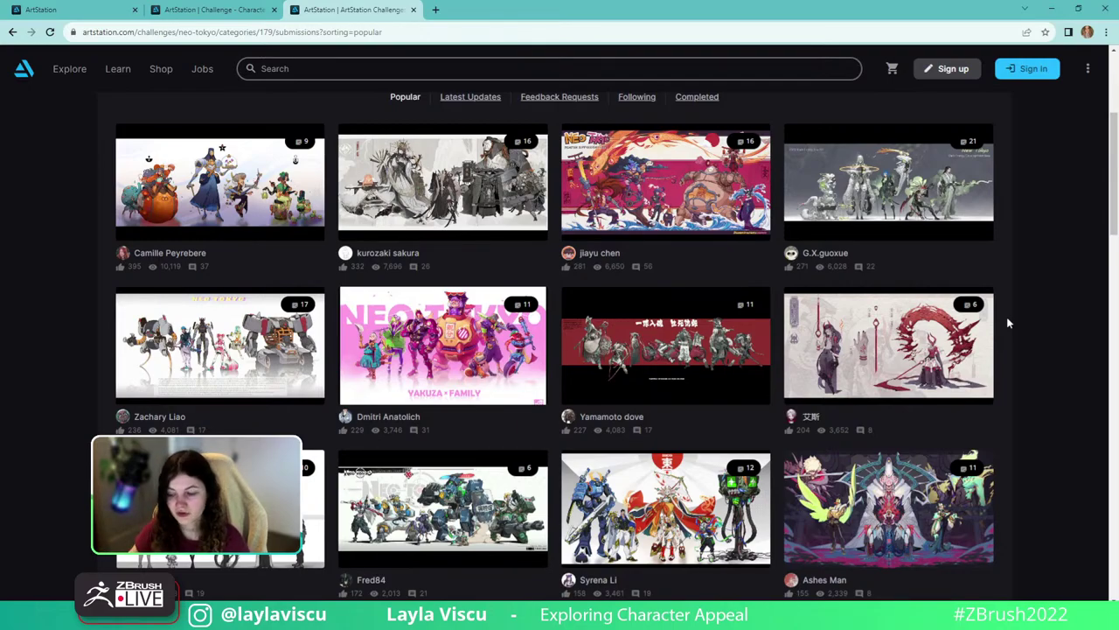
pyautogui.scroll(3, 1097, 152)
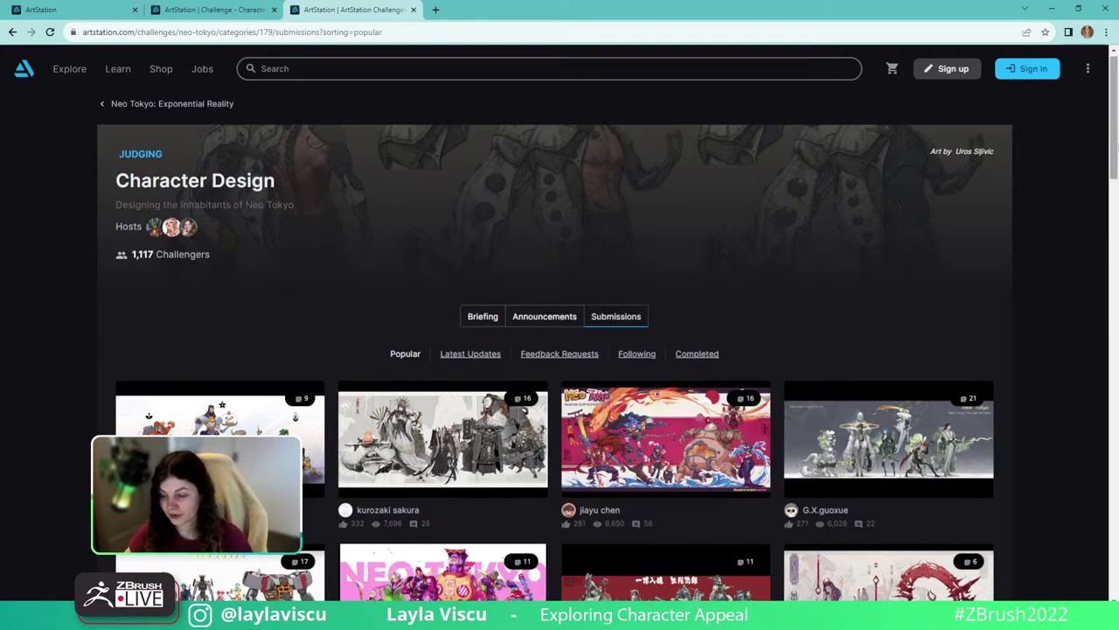
pyautogui.scroll(-2, 1081, 275)
pyautogui.scroll(-3, 1102, 213)
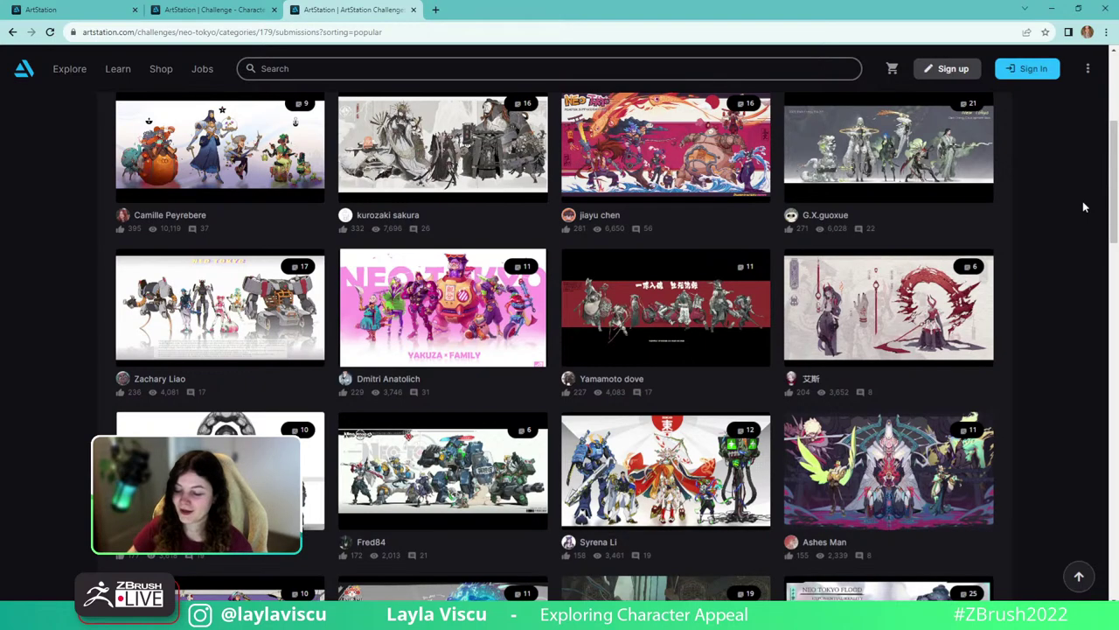
pyautogui.scroll(-1, 993, 220)
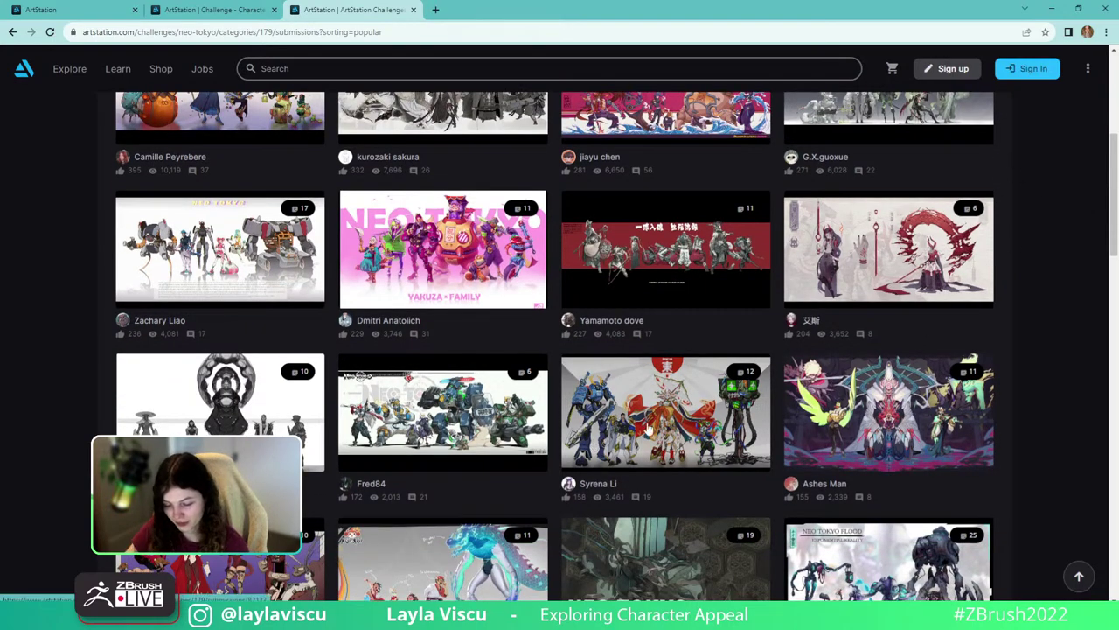
pyautogui.scroll(-2, 1067, 364)
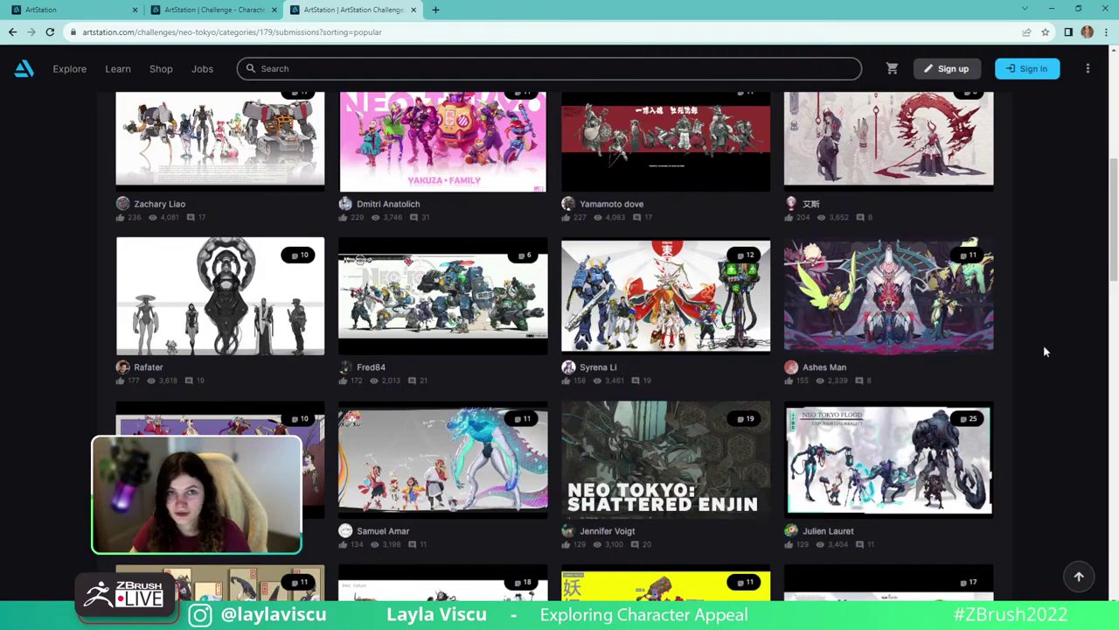
pyautogui.scroll(-1, 1045, 351)
pyautogui.moveTo(1114, 251); pyautogui.dragTo(1112, 296)
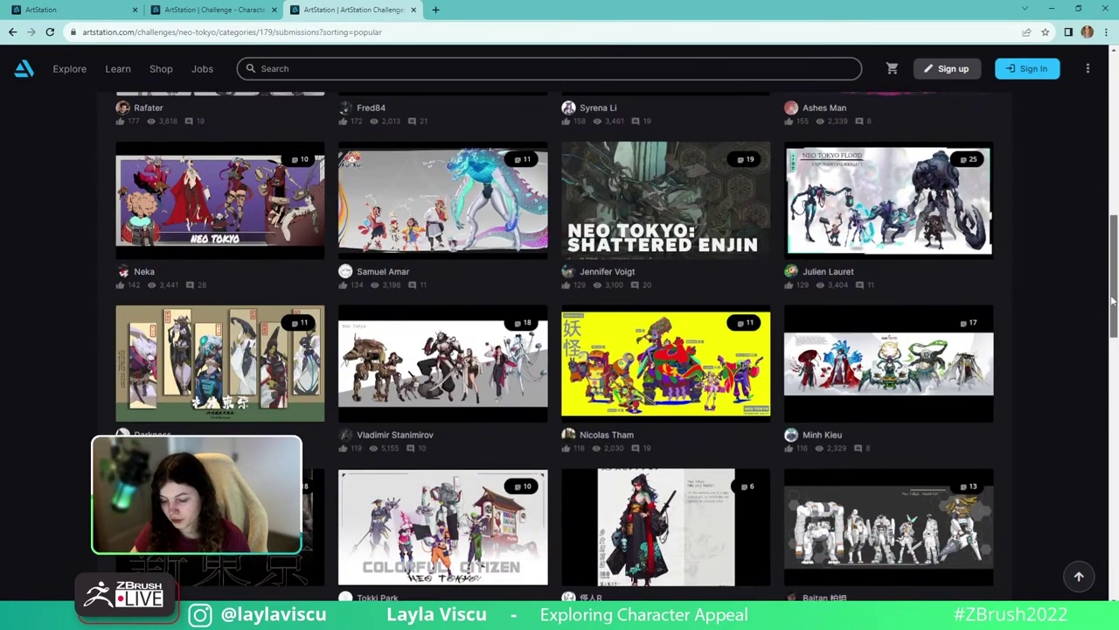
pyautogui.scroll(-3, 1112, 301)
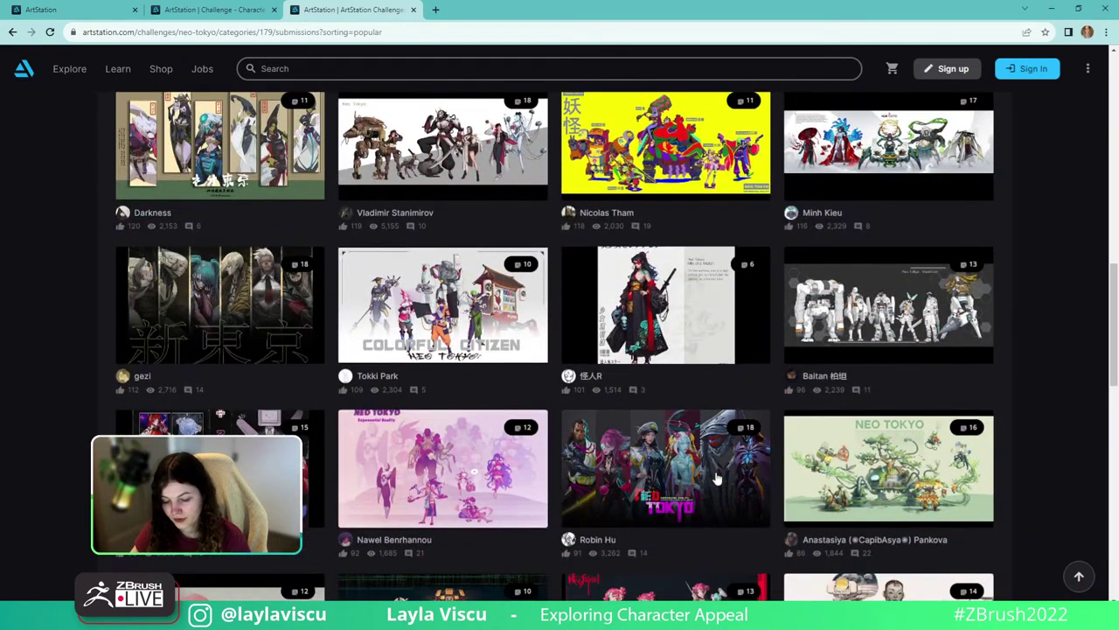
# Open the Neo Tokyo submission showing the blue geisha and examine the full-body Ayako robot spy/robot geisha concept in its character lineup.
pyautogui.click(715, 478)
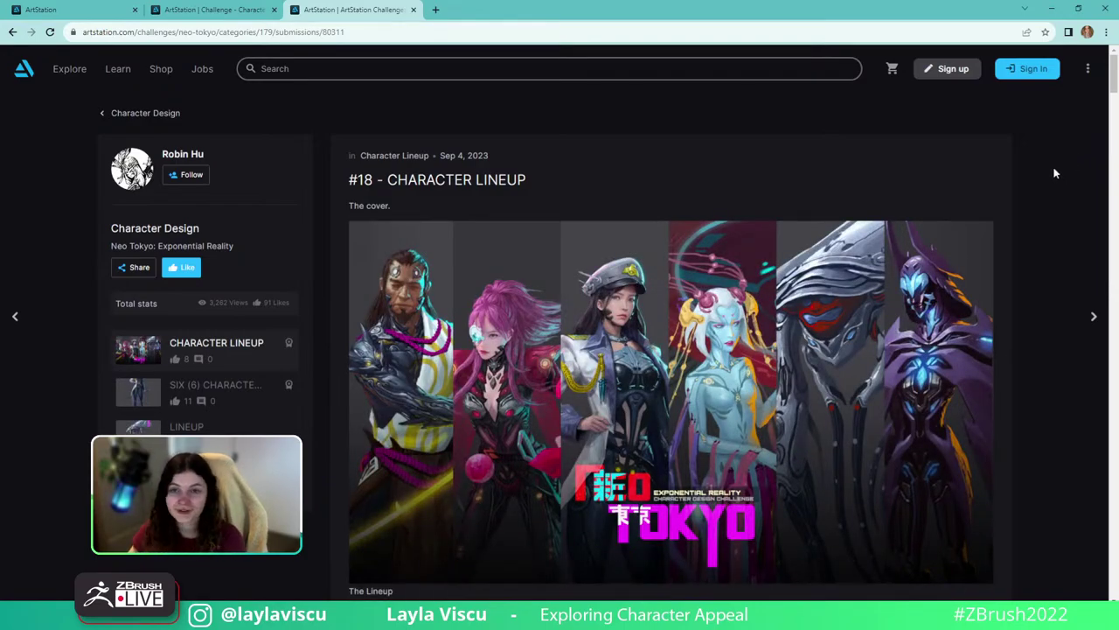
pyautogui.scroll(-8, 1114, 88)
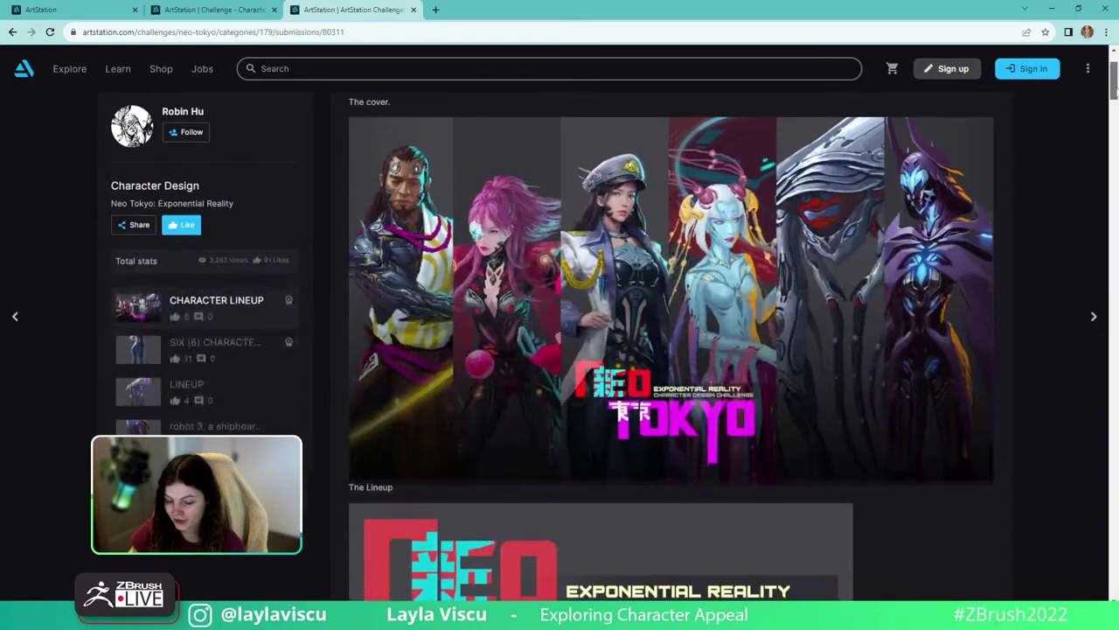
pyautogui.moveTo(1116, 132); pyautogui.dragTo(1107, 343)
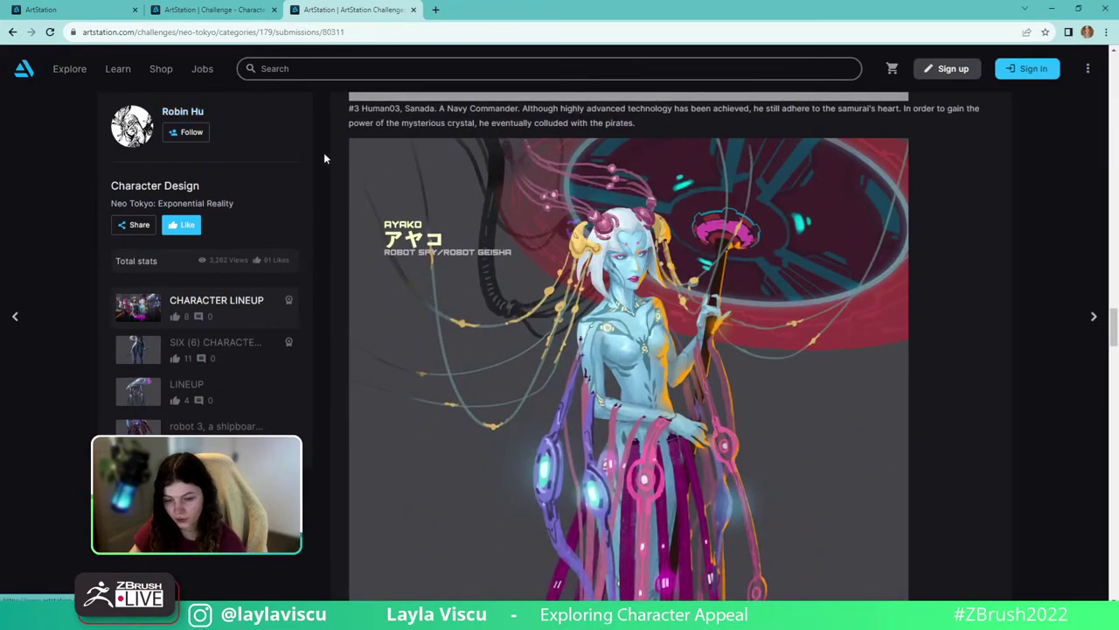
pyautogui.moveTo(1115, 332)
pyautogui.mouseDown()
pyautogui.moveTo(1115, 358)
pyautogui.moveTo(1113, 335)
pyautogui.mouseUp()
pyautogui.scroll(-2, 1113, 347)
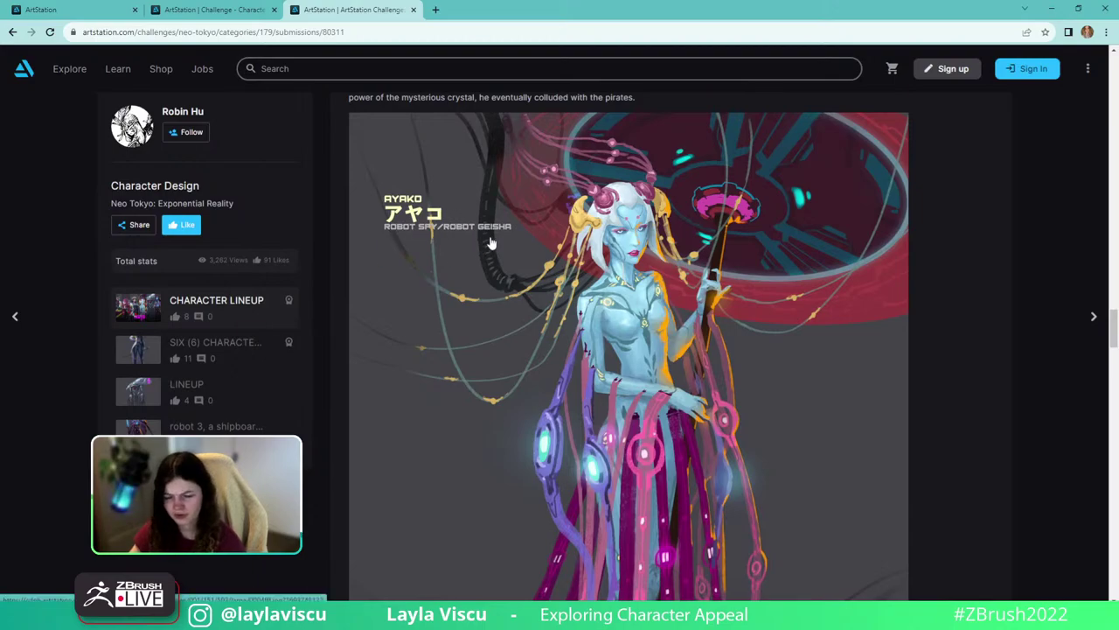
pyautogui.moveTo(1108, 328)
pyautogui.mouseDown()
pyautogui.moveTo(1110, 368)
pyautogui.moveTo(1111, 310)
pyautogui.moveTo(1111, 345)
pyautogui.moveTo(1111, 322)
pyautogui.mouseUp()
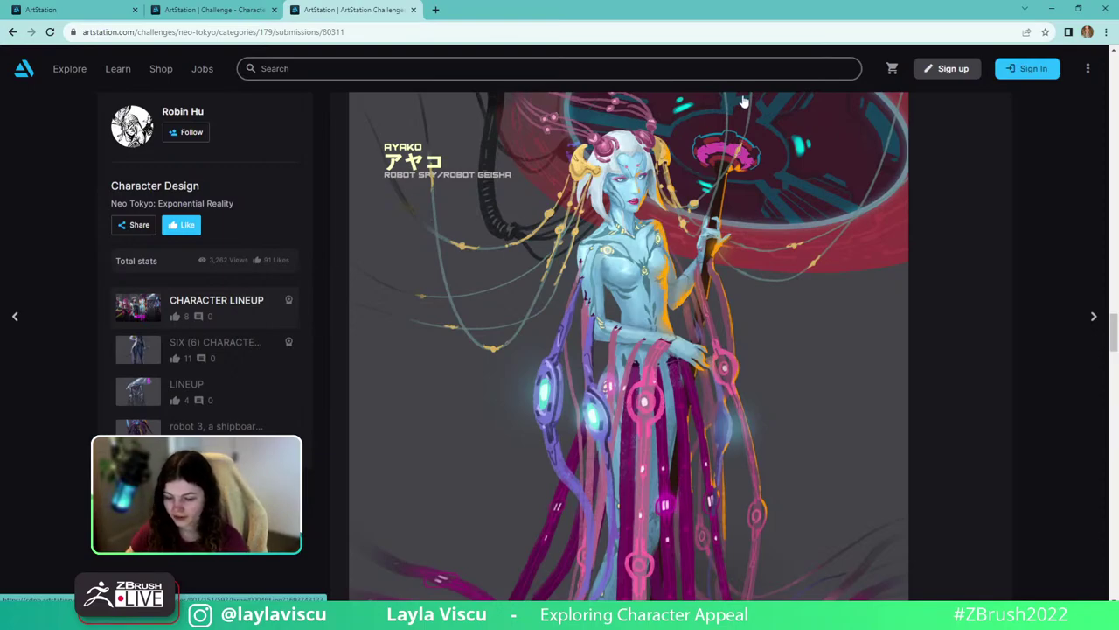
pyautogui.scroll(-3, 979, 278)
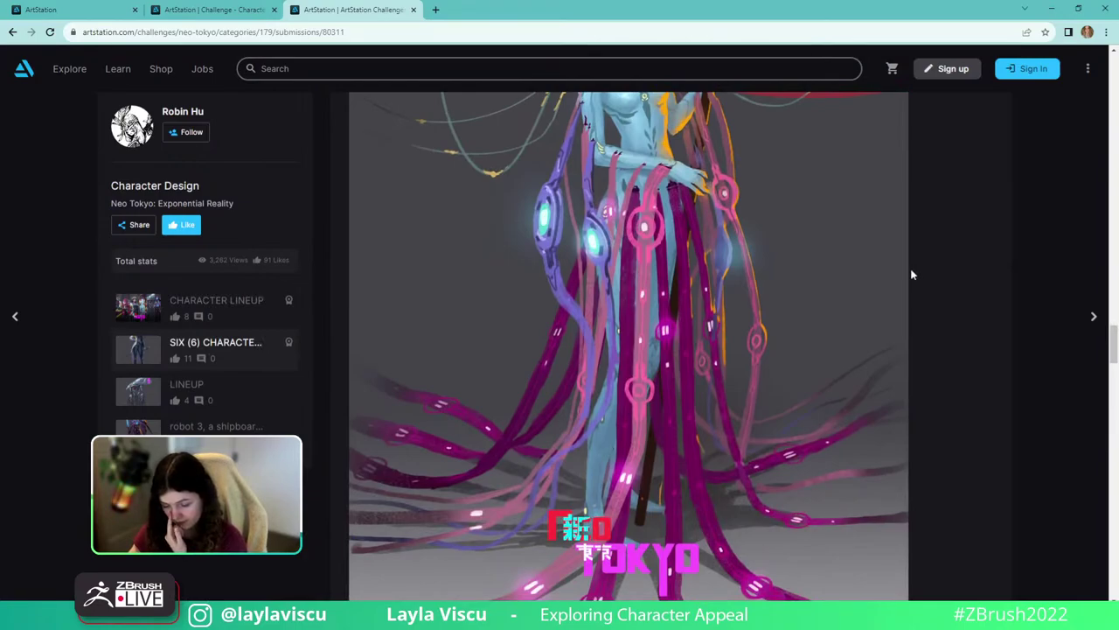
pyautogui.scroll(-2, 912, 274)
pyautogui.scroll(8, 912, 275)
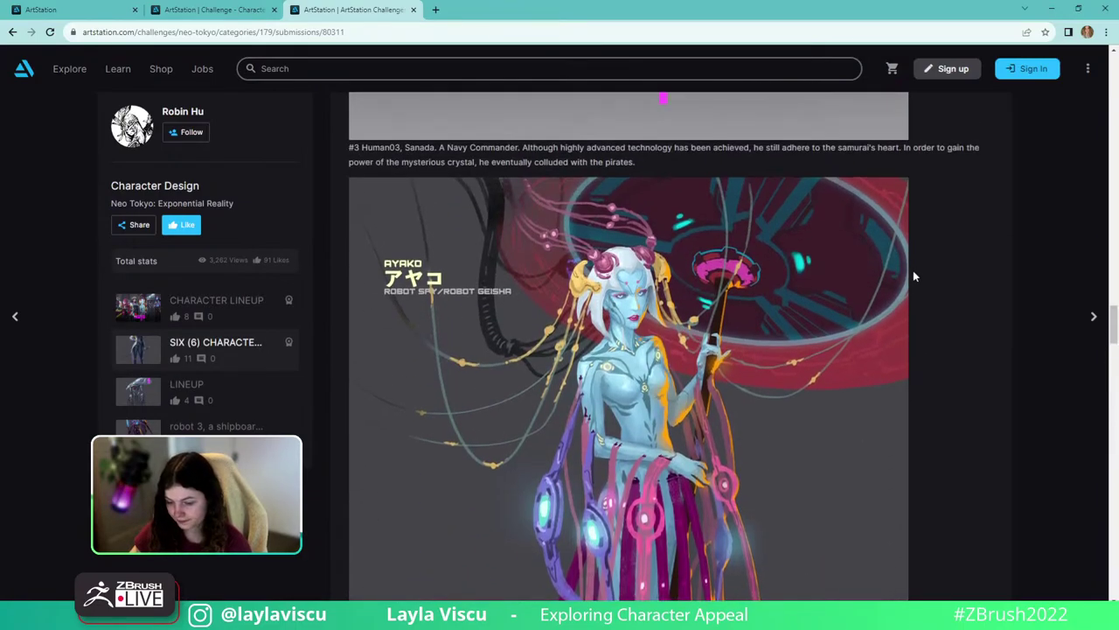
# Return to ZBrush and compare the bust with the portrait reference from front, three-quarter and slightly raised or lowered angles.
pyautogui.click(1051, 9)
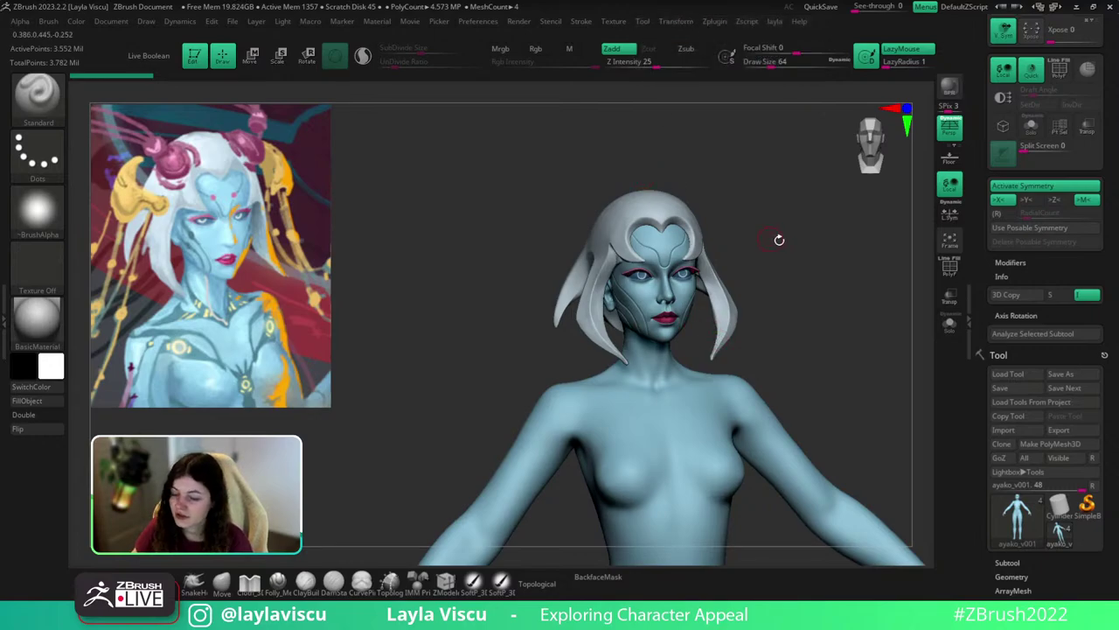
pyautogui.moveTo(779, 242); pyautogui.dragTo(719, 206)
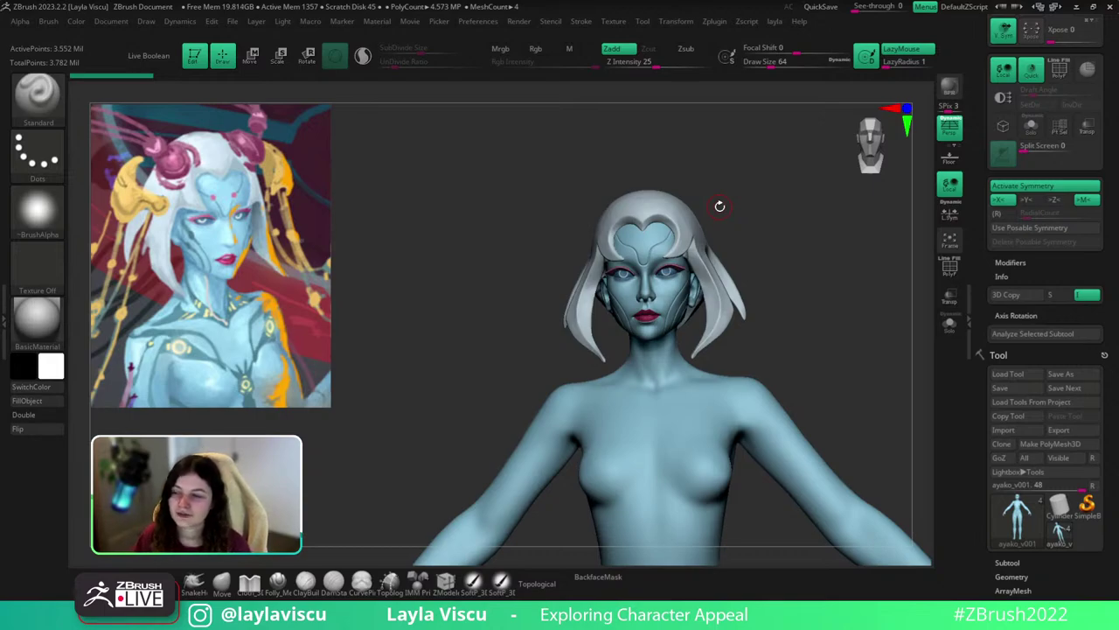
pyautogui.moveTo(855, 344)
pyautogui.mouseDown()
pyautogui.moveTo(872, 349)
pyautogui.moveTo(816, 387)
pyautogui.moveTo(818, 370)
pyautogui.moveTo(807, 377)
pyautogui.moveTo(847, 341)
pyautogui.mouseUp()
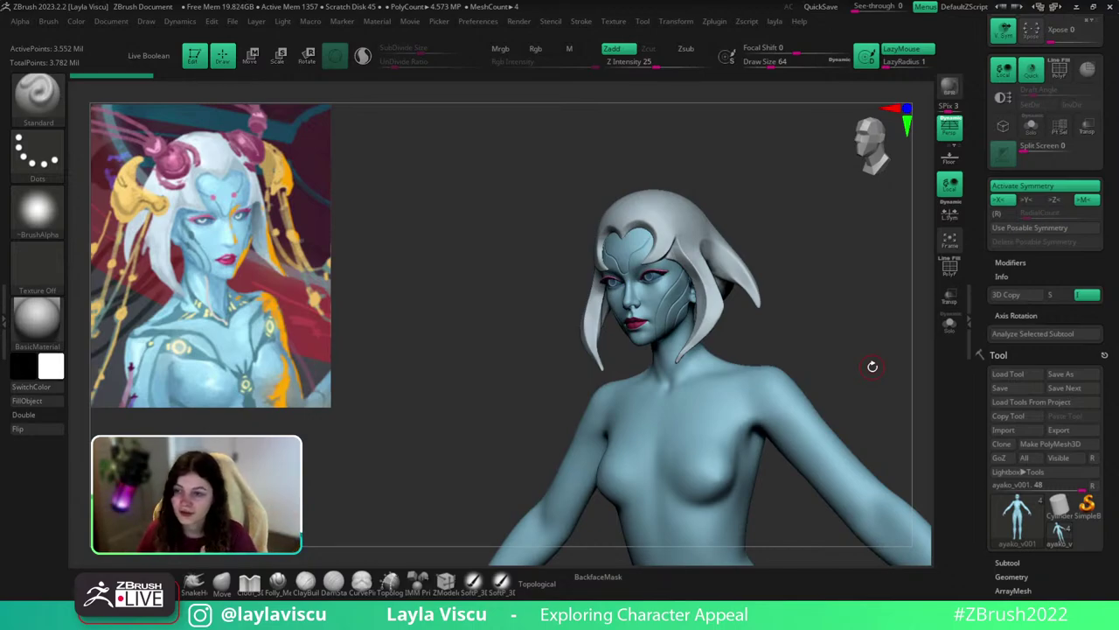
pyautogui.moveTo(872, 367)
pyautogui.mouseDown()
pyautogui.moveTo(895, 373)
pyautogui.moveTo(884, 387)
pyautogui.moveTo(880, 370)
pyautogui.moveTo(875, 385)
pyautogui.mouseUp()
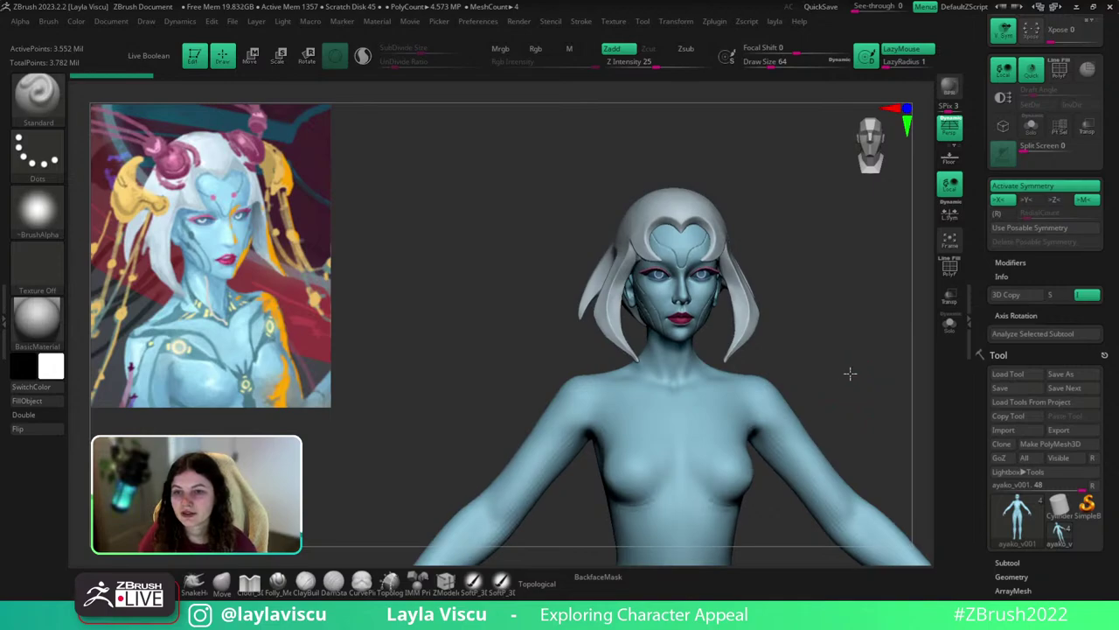
pyautogui.moveTo(849, 372); pyautogui.dragTo(876, 443)
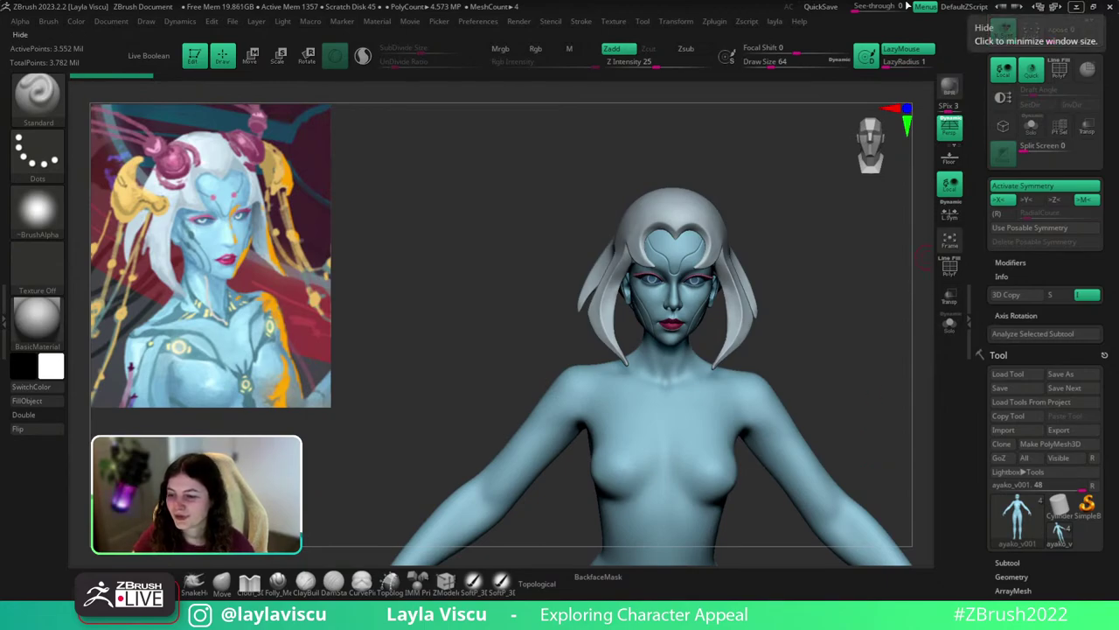
pyautogui.moveTo(831, 337); pyautogui.dragTo(852, 283)
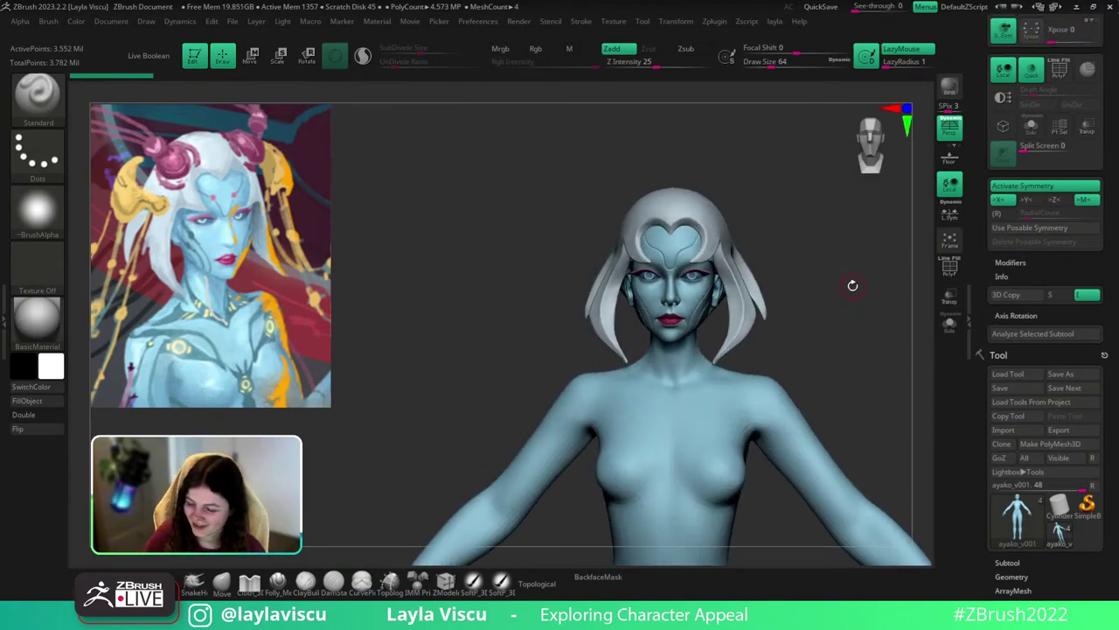
pyautogui.moveTo(852, 350)
pyautogui.mouseDown()
pyautogui.moveTo(864, 362)
pyautogui.moveTo(869, 340)
pyautogui.moveTo(873, 348)
pyautogui.mouseUp()
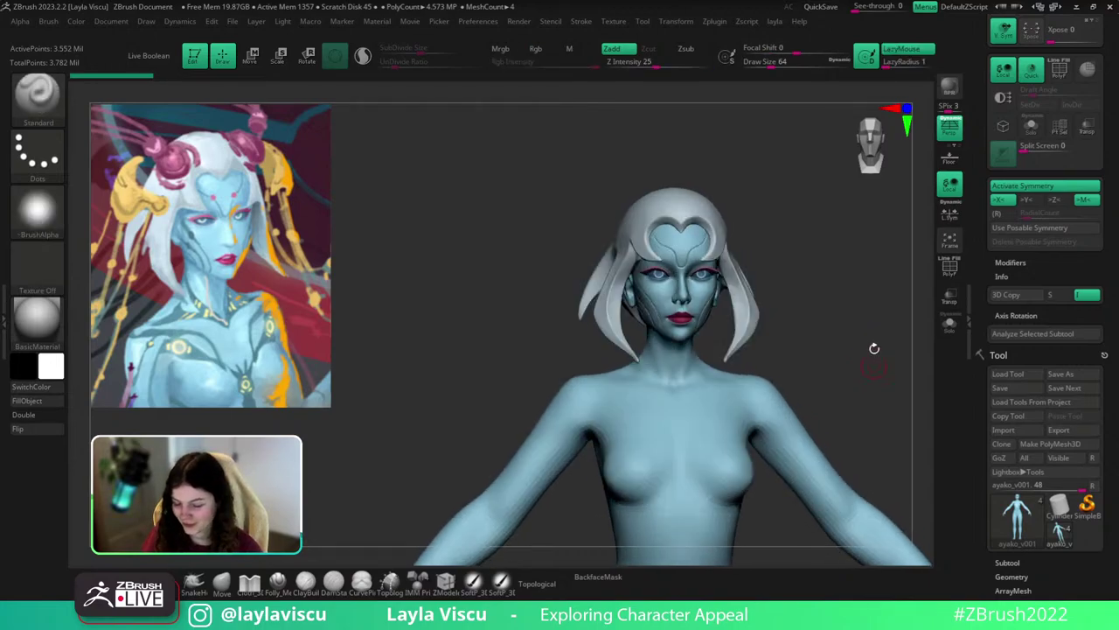
# Choose the Move brush, adjust the area above the eyelids close up, and set the draw size to about 39.
pyautogui.moveTo(875, 348)
pyautogui.keyDown('alt'); pyautogui.mouseDown(button='right')
pyautogui.moveTo(814, 340)
pyautogui.moveTo(879, 342)
pyautogui.mouseUp(button='right'); pyautogui.keyUp('alt')
pyautogui.moveTo(879, 342); pyautogui.dragTo(875, 295)
pyautogui.keyDown('ctrl'); pyautogui.moveTo(733, 280); pyautogui.dragTo(689, 374, button='right'); pyautogui.keyUp('ctrl')
pyautogui.click(222, 583)
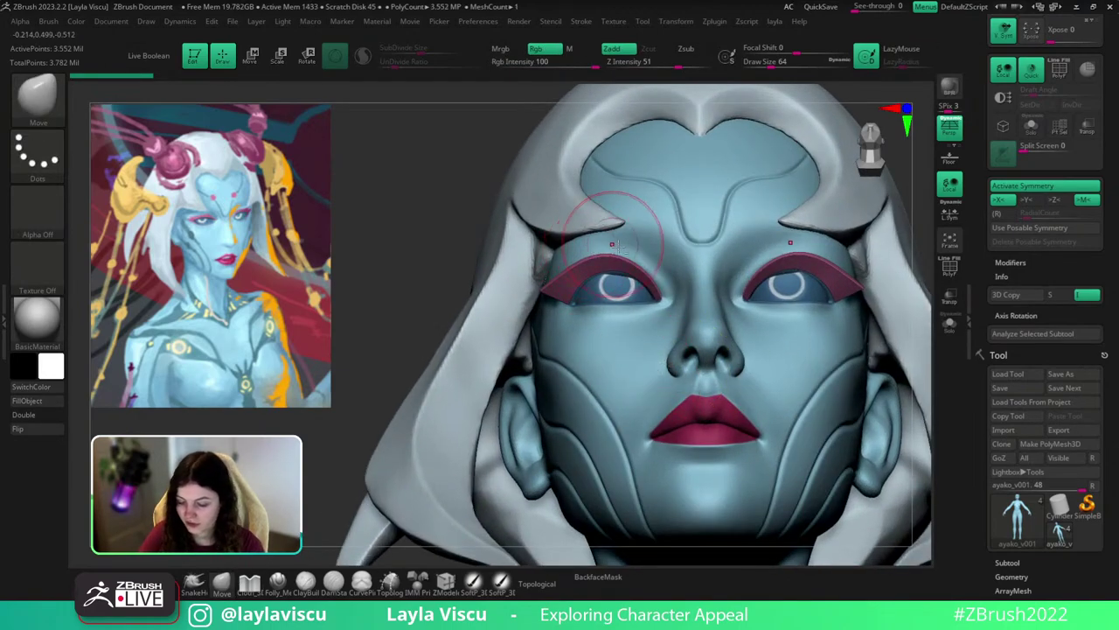
pyautogui.moveTo(618, 246); pyautogui.dragTo(616, 264)
pyautogui.press('s')
pyautogui.hotkey('shift', 'f')
pyautogui.hotkey('shift', 'f')
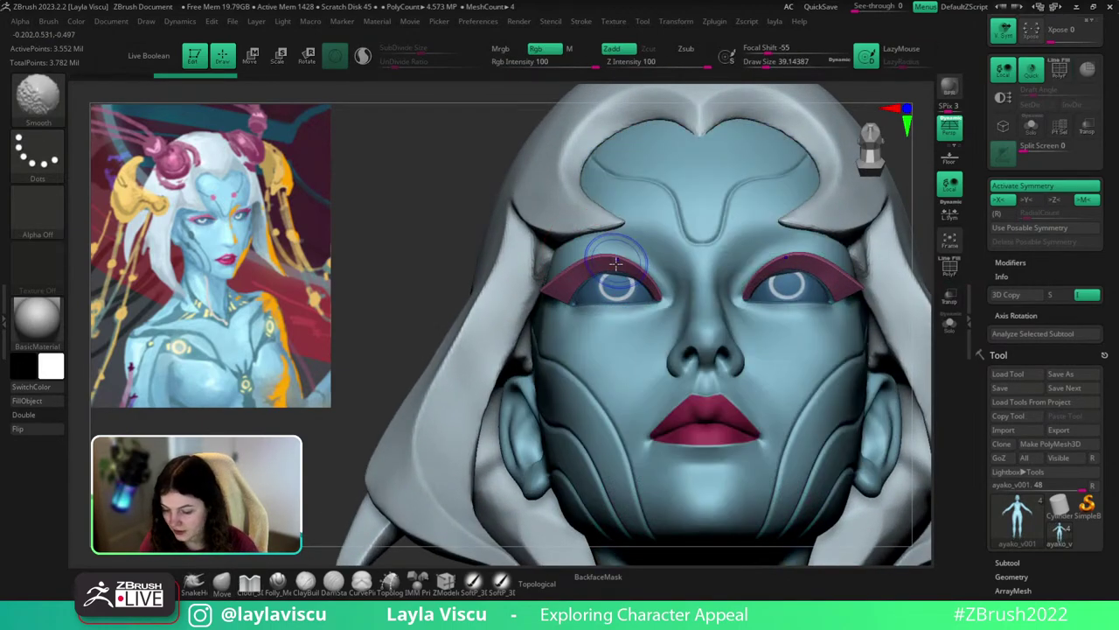
pyautogui.keyDown('ctrl'); pyautogui.moveTo(616, 262); pyautogui.dragTo(602, 145, button='right'); pyautogui.keyUp('ctrl')
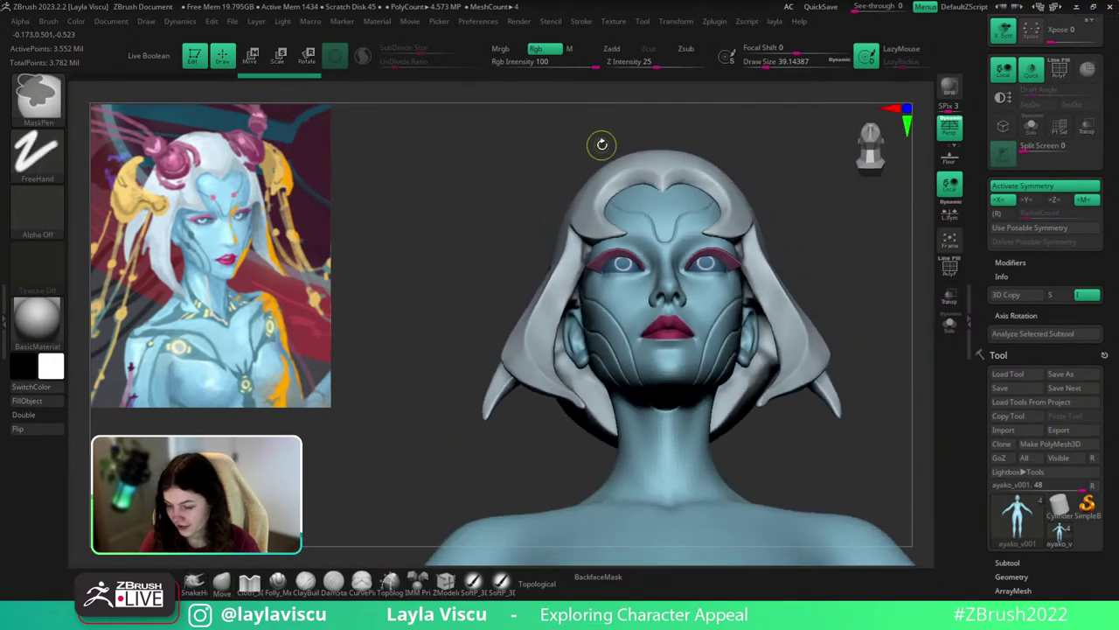
pyautogui.keyDown('shift'); pyautogui.moveTo(874, 372); pyautogui.dragTo(889, 407, button='right'); pyautogui.keyUp('shift')
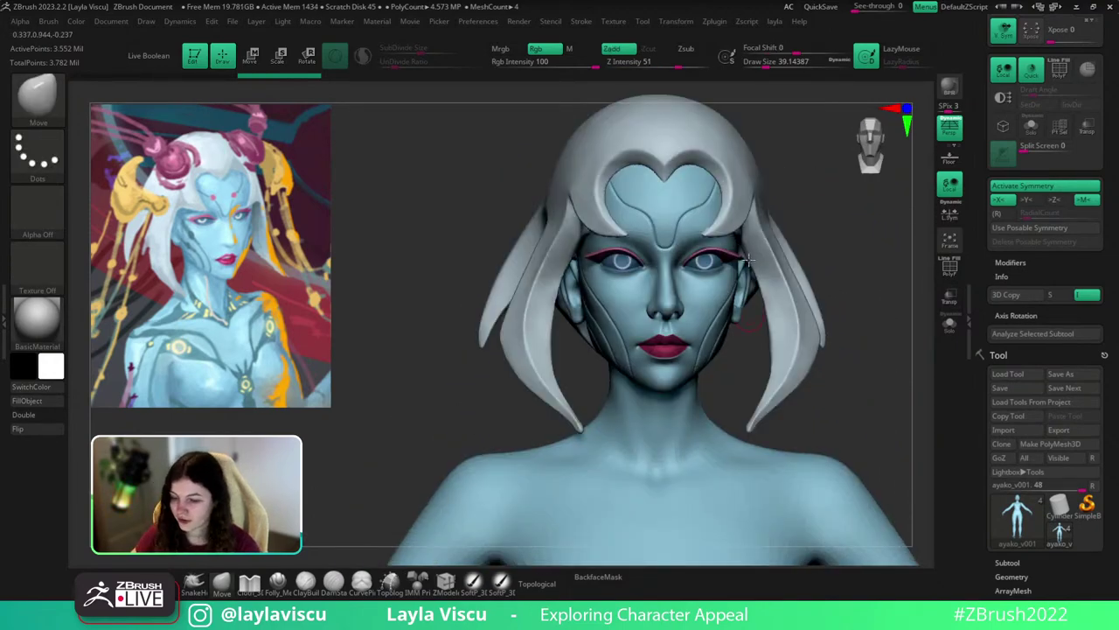
# Add the full-body Ayako concept image to Spotlight as a second reference and shift it down over the canvas.
pyautogui.click(615, 21)
pyautogui.click(639, 200)
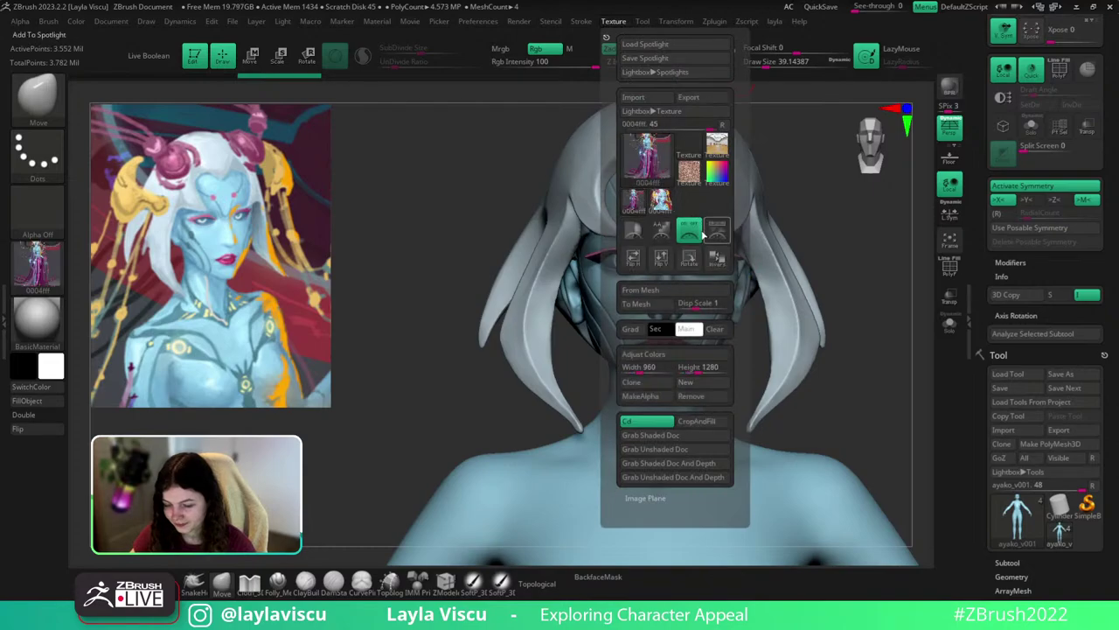
pyautogui.click(715, 233)
pyautogui.moveTo(527, 242); pyautogui.dragTo(578, 440)
pyautogui.press('z')
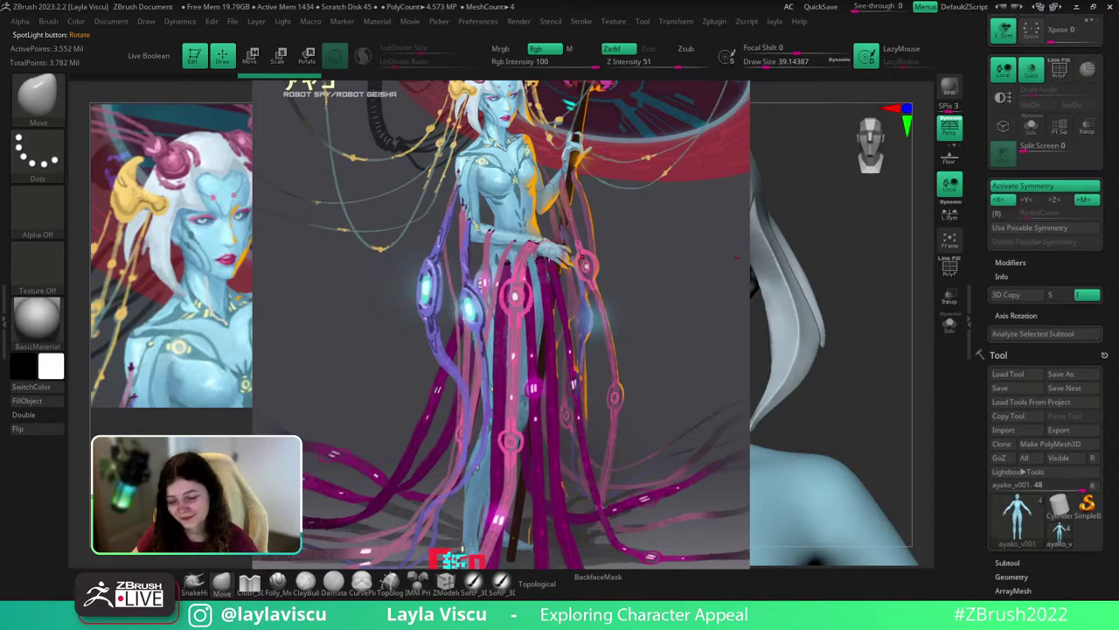
# Move the full-body Ayako image beside the portrait reference and scale it down slightly.
pyautogui.press('z')
pyautogui.moveTo(526, 242); pyautogui.dragTo(476, 243)
pyautogui.press('z')
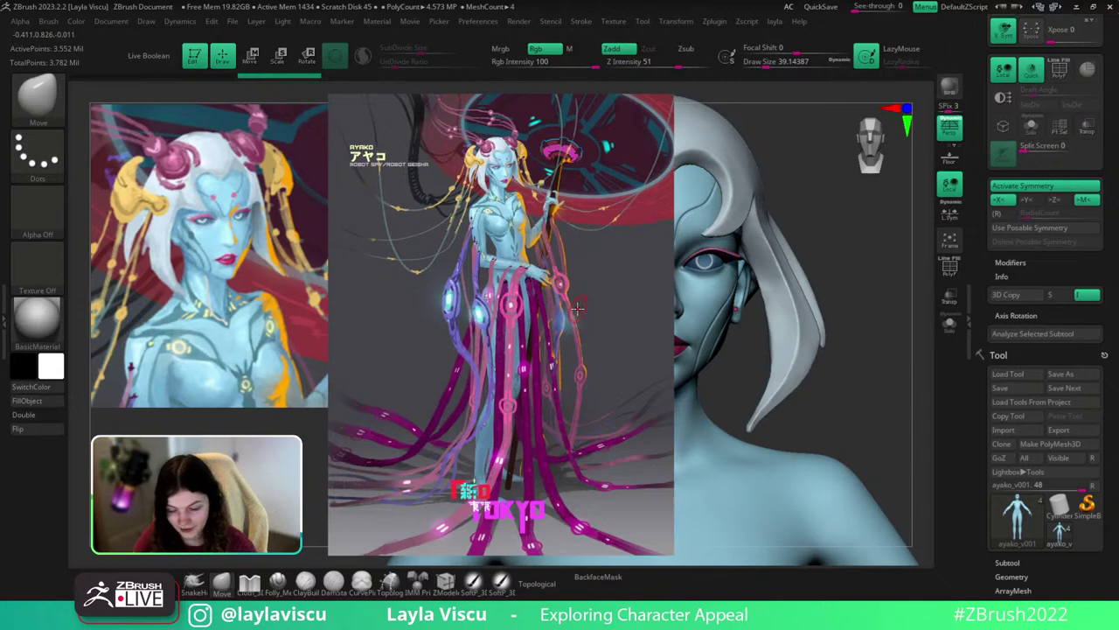
pyautogui.press('z')
pyautogui.moveTo(558, 309); pyautogui.dragTo(675, 292)
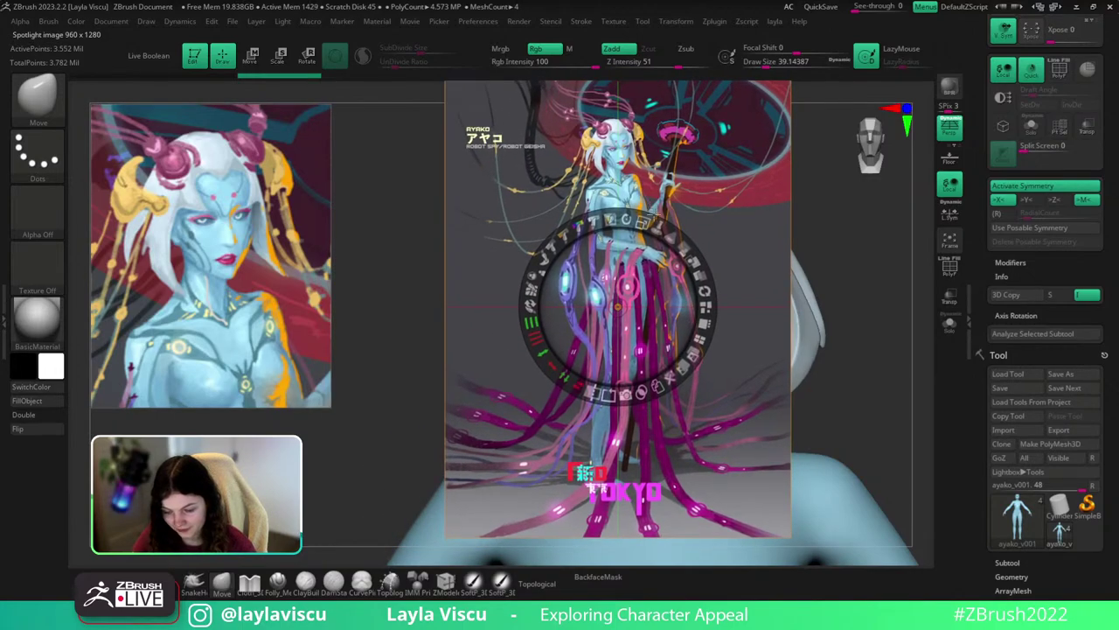
pyautogui.moveTo(645, 221); pyautogui.dragTo(612, 253)
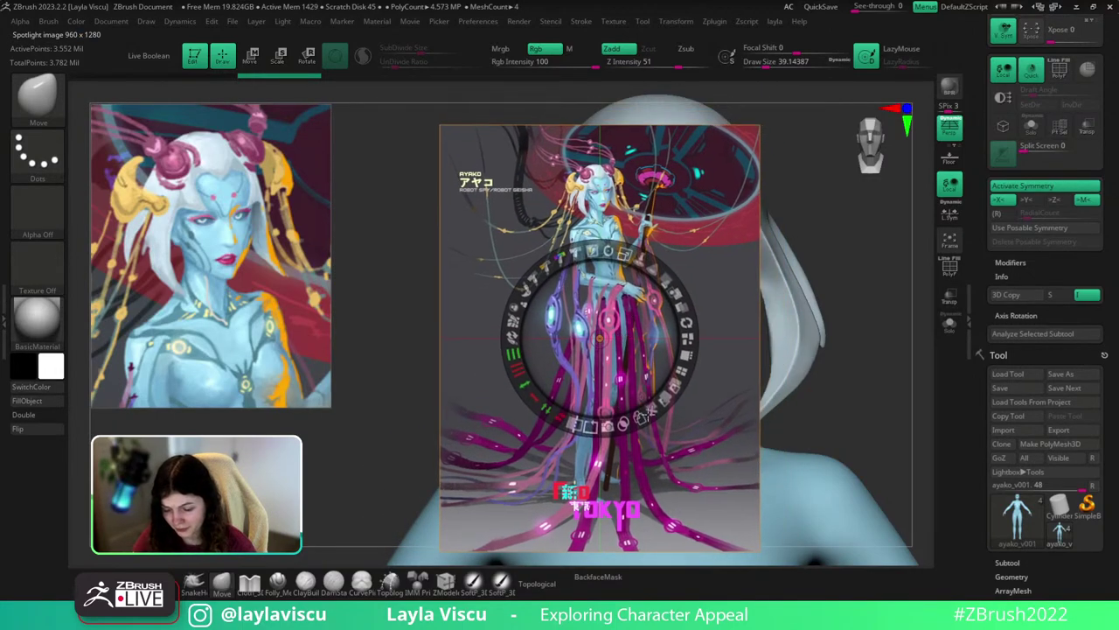
# Delete the full-body Ayako image from Spotlight, keeping only the portrait reference.
pyautogui.click(655, 408)
pyautogui.press('z')
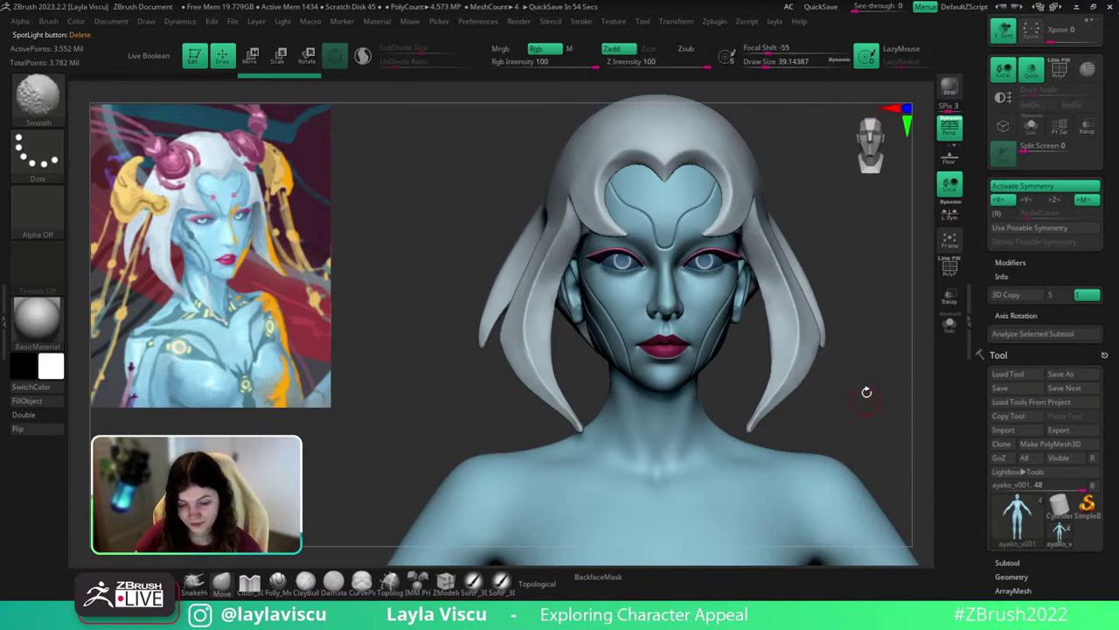
# Make the grey hair the active subtool and choose the MeshBalloon brush for masking.
pyautogui.keyDown('ctrl'); pyautogui.moveTo(867, 393); pyautogui.dragTo(833, 332, button='right'); pyautogui.keyUp('ctrl')
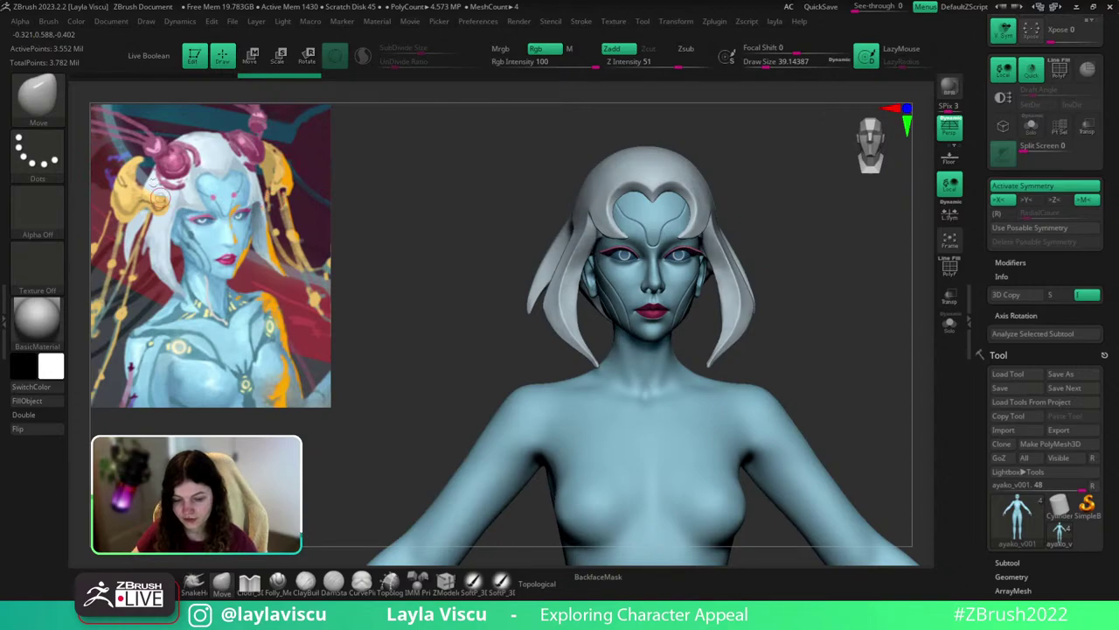
pyautogui.moveTo(817, 297); pyautogui.dragTo(845, 312)
pyautogui.keyDown('alt'); pyautogui.click(583, 212); pyautogui.keyUp('alt')
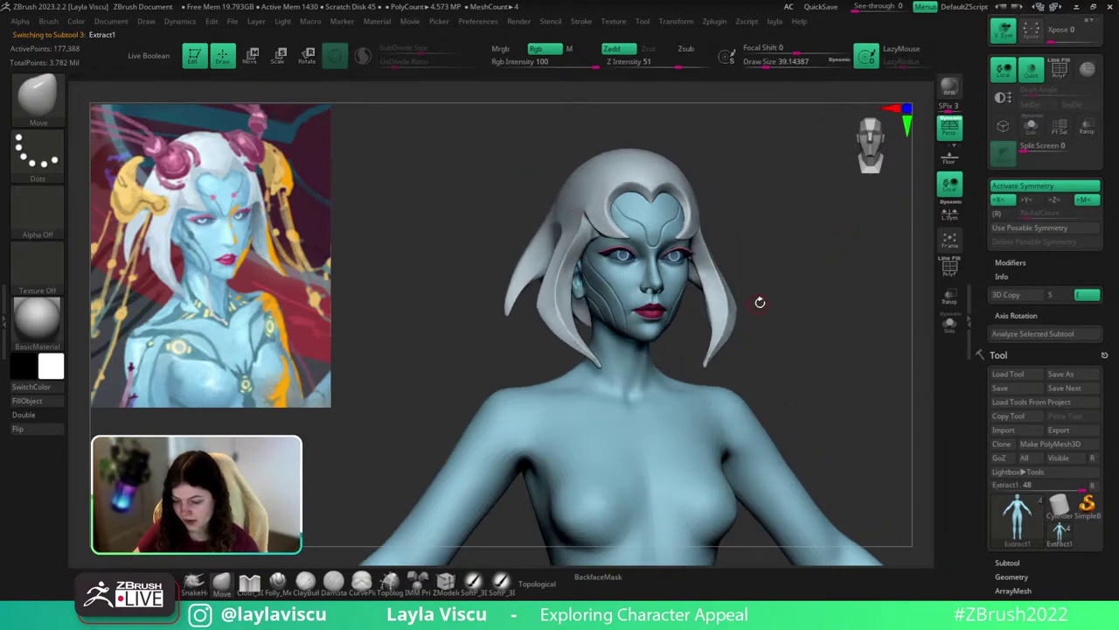
pyautogui.press('b')
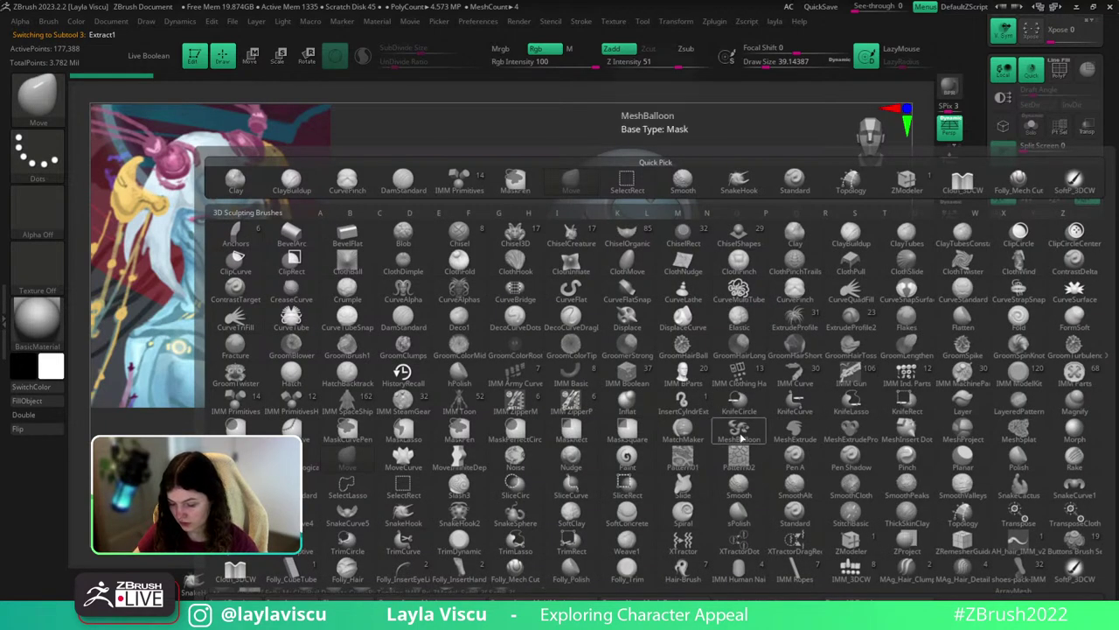
pyautogui.click(741, 439)
pyautogui.click(703, 459)
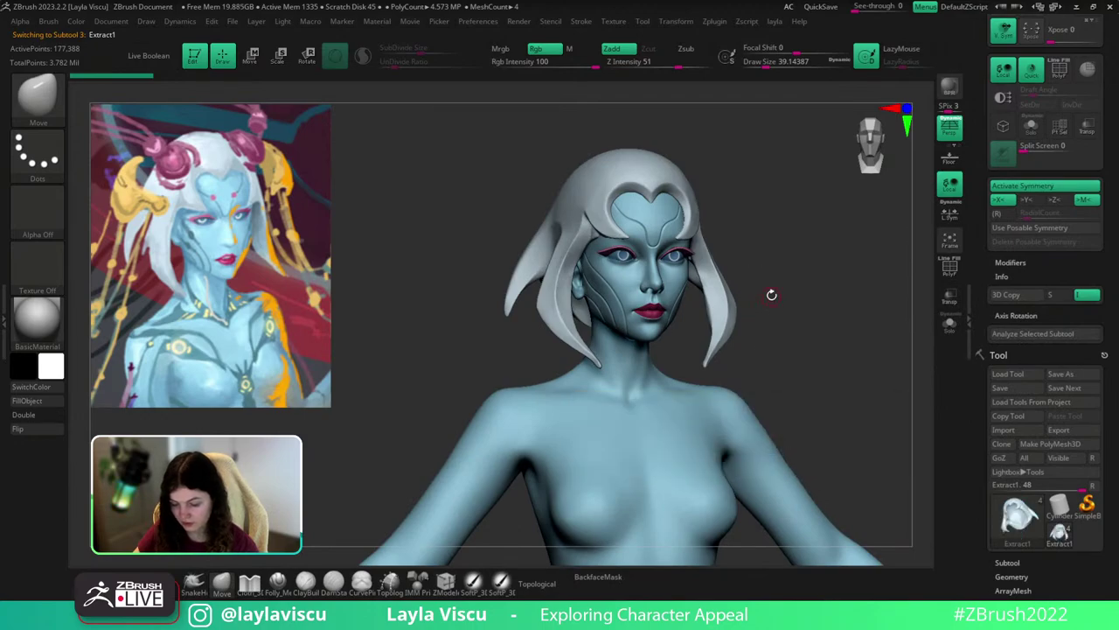
# Draw a horn-shaped balloon mesh with a rounded inner end on the side of the hair, with symmetry on.
pyautogui.moveTo(770, 295); pyautogui.dragTo(831, 349)
pyautogui.press('ctrl')
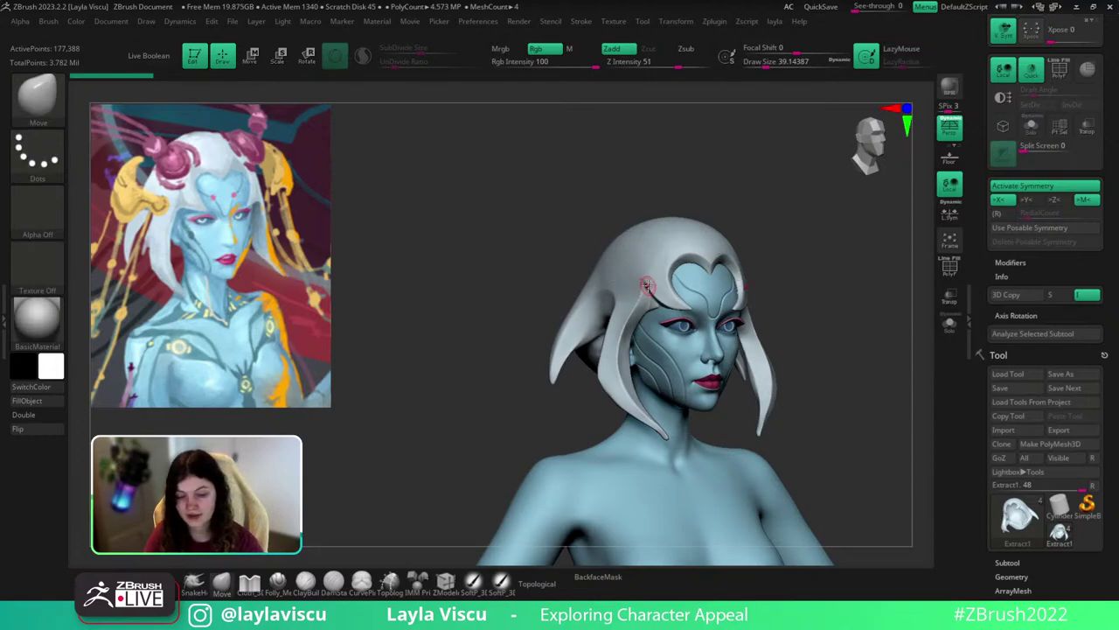
pyautogui.press('ctrl')
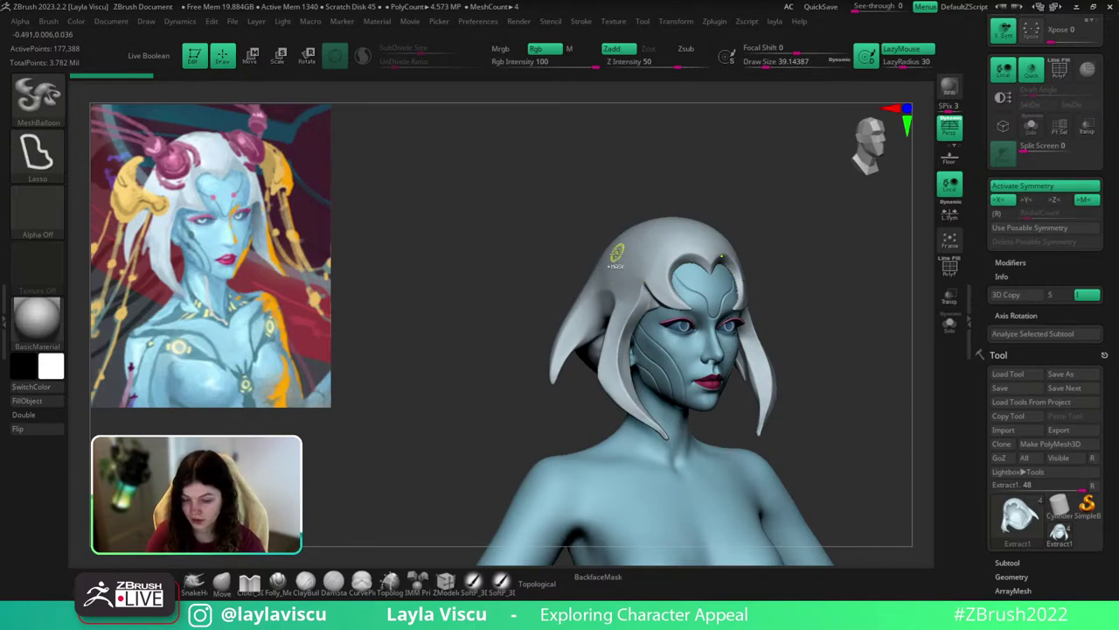
pyautogui.moveTo(666, 276)
pyautogui.keyDown('ctrl'); pyautogui.mouseDown()
pyautogui.moveTo(681, 271)
pyautogui.moveTo(686, 285)
pyautogui.moveTo(664, 306)
pyautogui.mouseUp(); pyautogui.keyUp('ctrl')
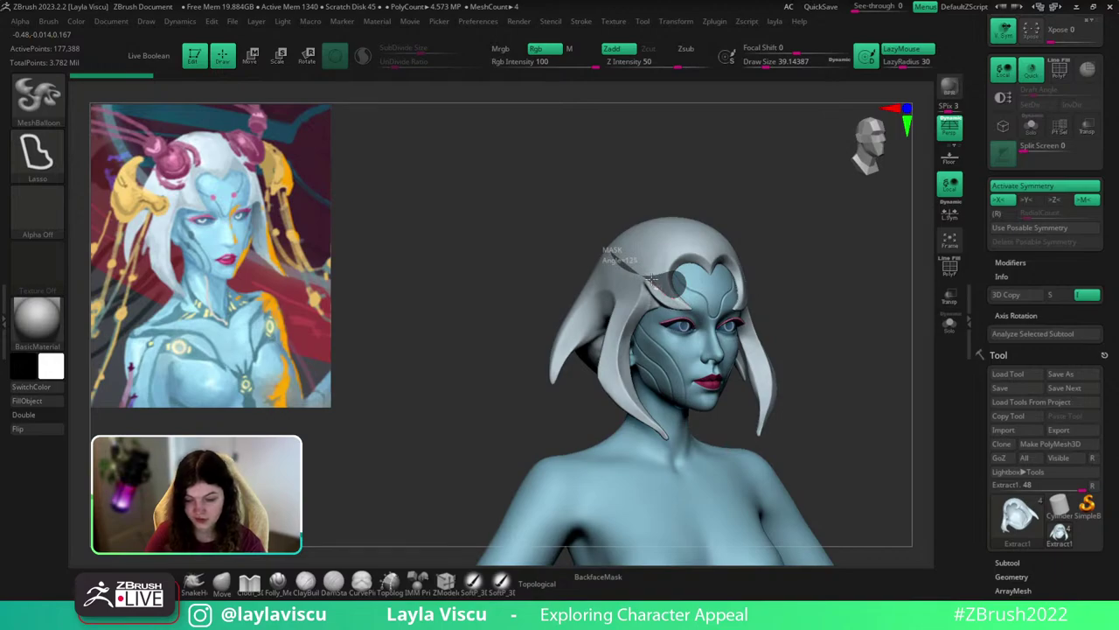
pyautogui.moveTo(629, 304)
pyautogui.mouseDown()
pyautogui.moveTo(595, 242)
pyautogui.moveTo(621, 231)
pyautogui.moveTo(627, 243)
pyautogui.mouseUp()
# Isolate the hair by its polygroup, mask it completely, and show the unmasked horn ornaments again.
pyautogui.hotkey('shift', 'f')
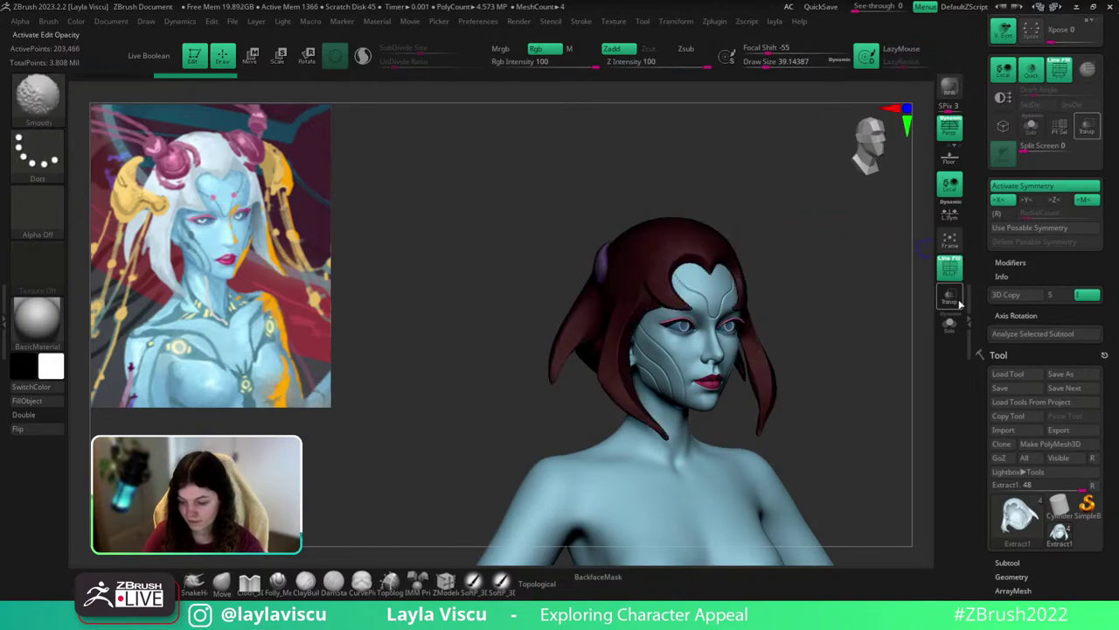
pyautogui.hotkey('shift', 'f')
pyautogui.keyDown('ctrl'); pyautogui.keyDown('shift'); pyautogui.click(602, 261); pyautogui.keyUp('shift'); pyautogui.keyUp('ctrl')
pyautogui.keyDown('ctrl'); pyautogui.keyDown('shift'); pyautogui.click(604, 260); pyautogui.keyUp('shift'); pyautogui.keyUp('ctrl')
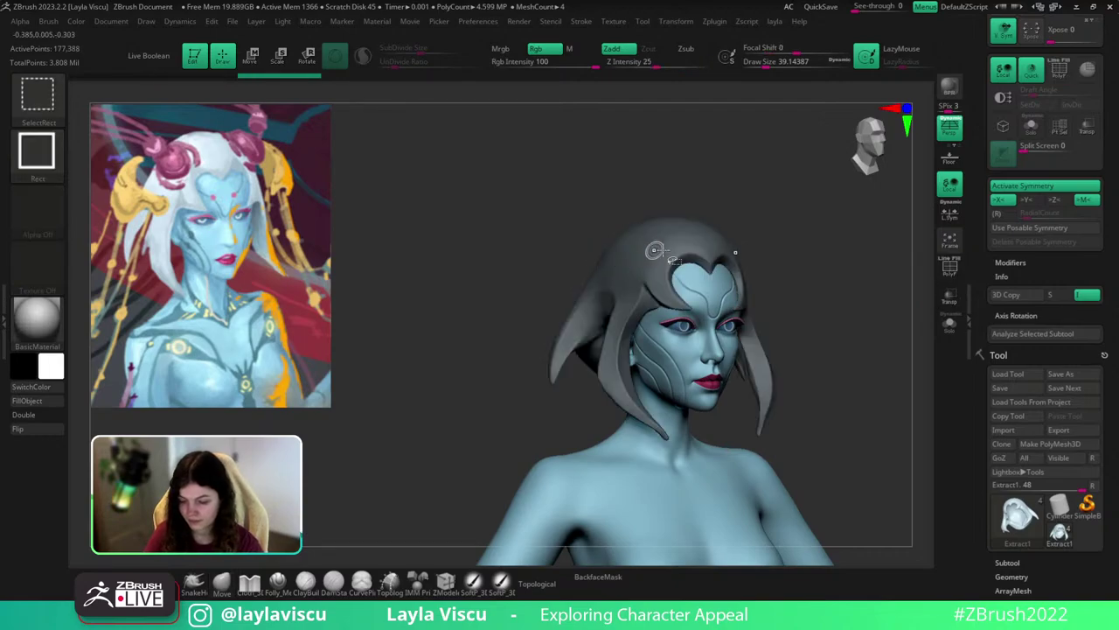
pyautogui.keyDown('ctrl'); pyautogui.click(778, 197); pyautogui.keyUp('ctrl')
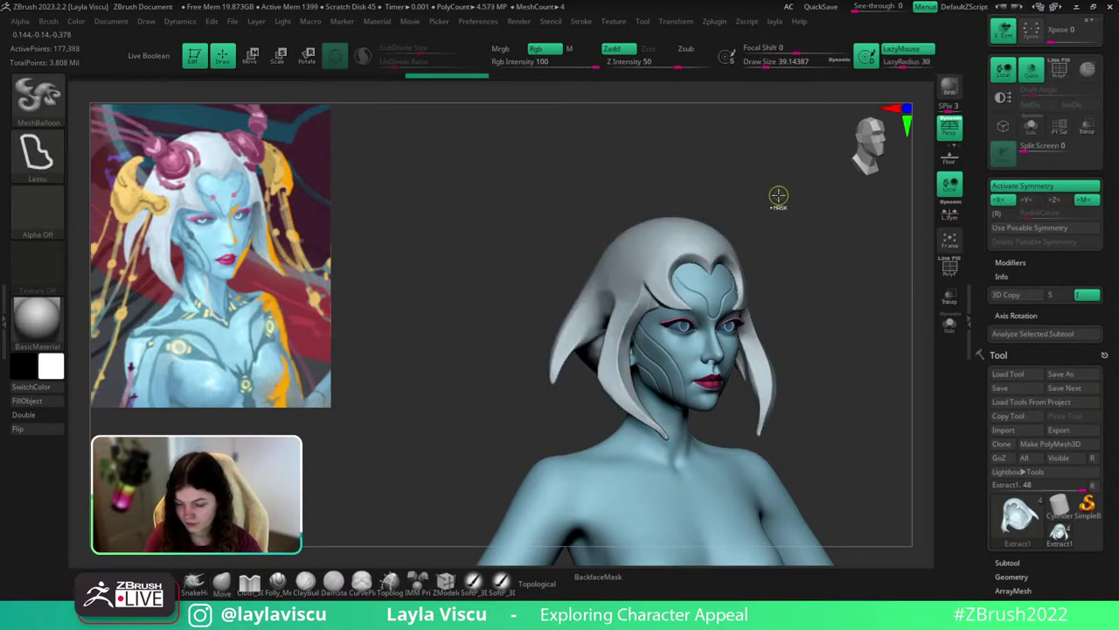
pyautogui.keyDown('ctrl'); pyautogui.keyDown('shift'); pyautogui.click(778, 193); pyautogui.keyUp('shift'); pyautogui.keyUp('ctrl')
pyautogui.keyDown('ctrl'); pyautogui.click(778, 193); pyautogui.keyUp('ctrl')
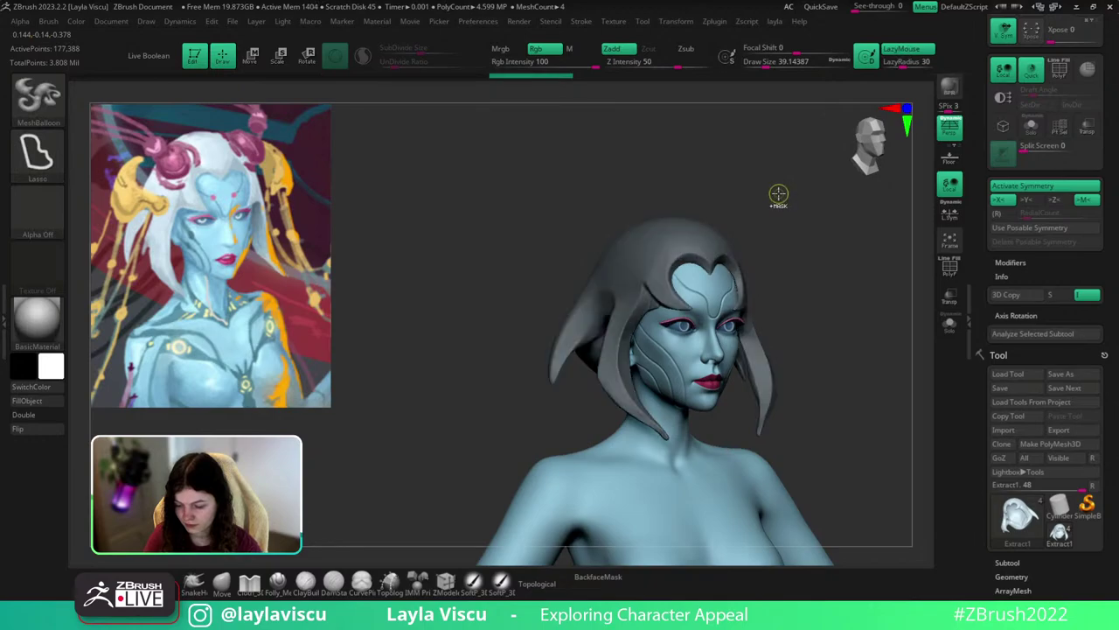
pyautogui.keyDown('ctrl'); pyautogui.keyDown('shift'); pyautogui.click(778, 193); pyautogui.keyUp('shift'); pyautogui.keyUp('ctrl')
# Move and rotate the horn ornaments forward so they sit at both sides of the forehead, as in the portrait reference.
pyautogui.press('w')
pyautogui.moveTo(776, 192); pyautogui.dragTo(758, 224)
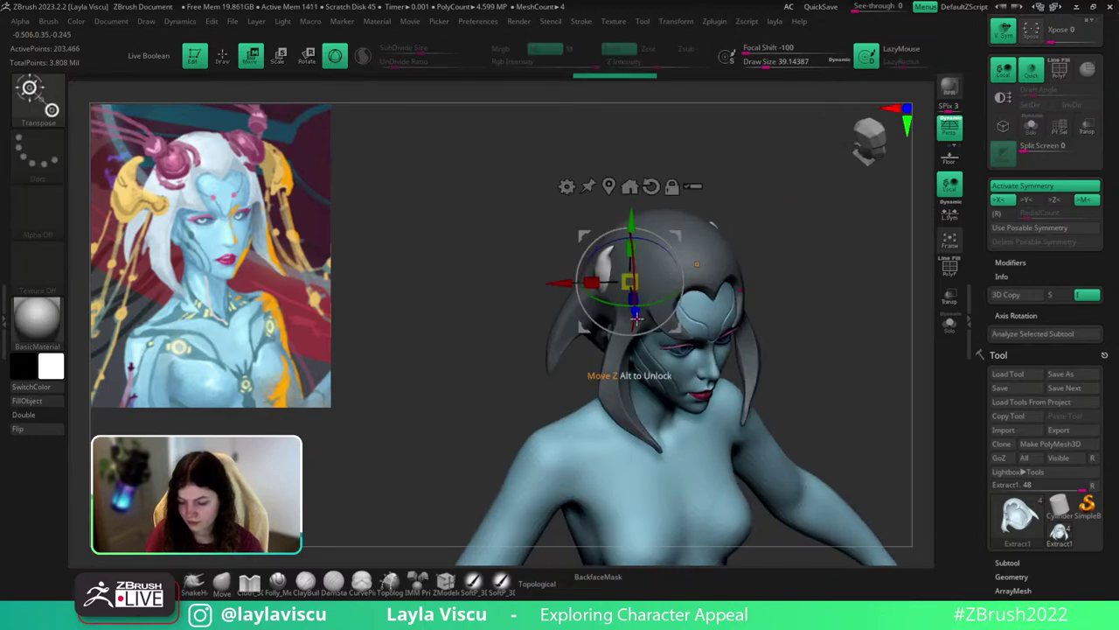
pyautogui.moveTo(634, 311); pyautogui.dragTo(651, 352)
pyautogui.moveTo(881, 282); pyautogui.dragTo(873, 309)
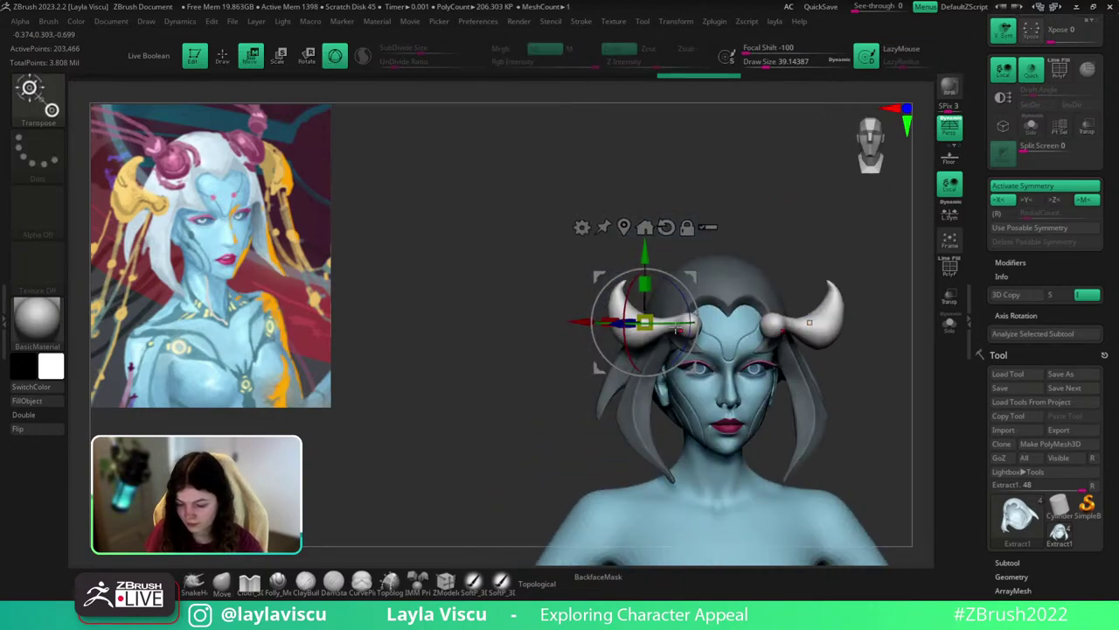
pyautogui.moveTo(689, 346); pyautogui.dragTo(694, 337)
pyautogui.moveTo(841, 336); pyautogui.dragTo(901, 340)
pyautogui.keyDown('alt'); pyautogui.moveTo(837, 356); pyautogui.dragTo(831, 489); pyautogui.keyUp('alt')
pyautogui.moveTo(729, 341); pyautogui.dragTo(703, 327)
pyautogui.moveTo(827, 336); pyautogui.dragTo(793, 247)
pyautogui.moveTo(698, 281); pyautogui.dragTo(649, 293)
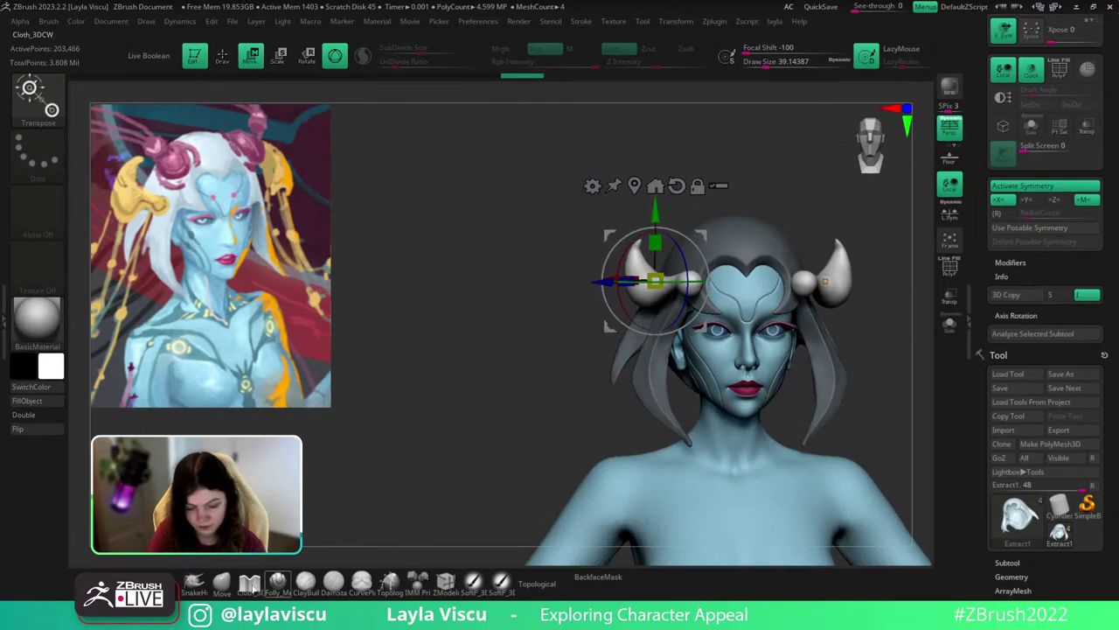
pyautogui.press('q')
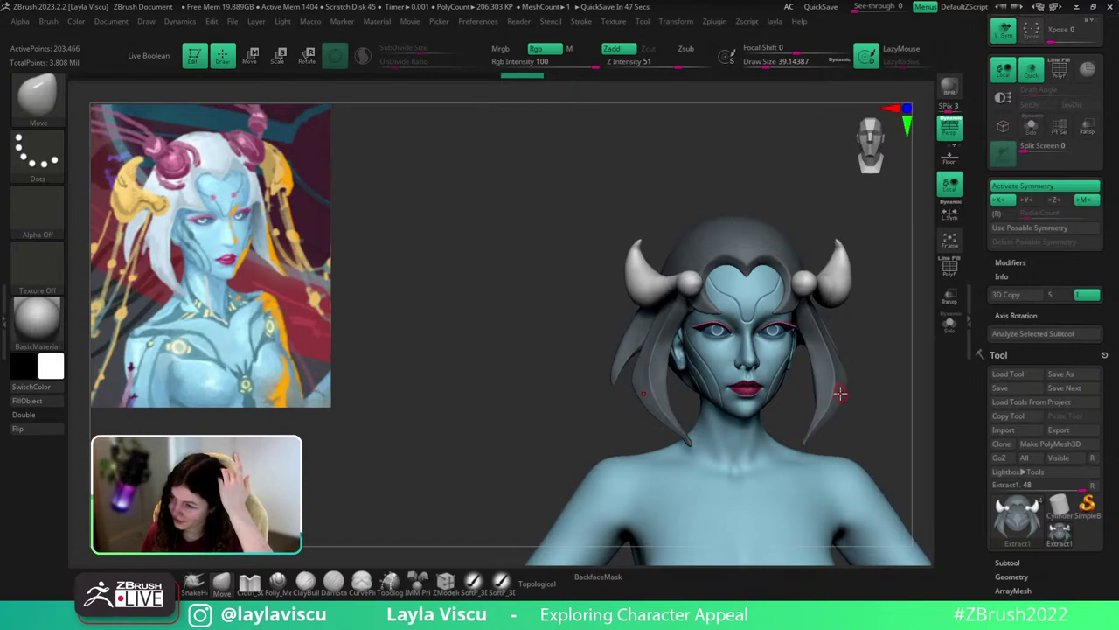
# Enable BackfaceMask for the Move brush and raise its draw size to about 158.
pyautogui.moveTo(877, 365)
pyautogui.mouseDown()
pyautogui.moveTo(886, 332)
pyautogui.moveTo(895, 419)
pyautogui.moveTo(875, 444)
pyautogui.moveTo(854, 394)
pyautogui.moveTo(837, 463)
pyautogui.moveTo(886, 350)
pyautogui.moveTo(895, 377)
pyautogui.moveTo(888, 347)
pyautogui.moveTo(887, 378)
pyautogui.mouseUp()
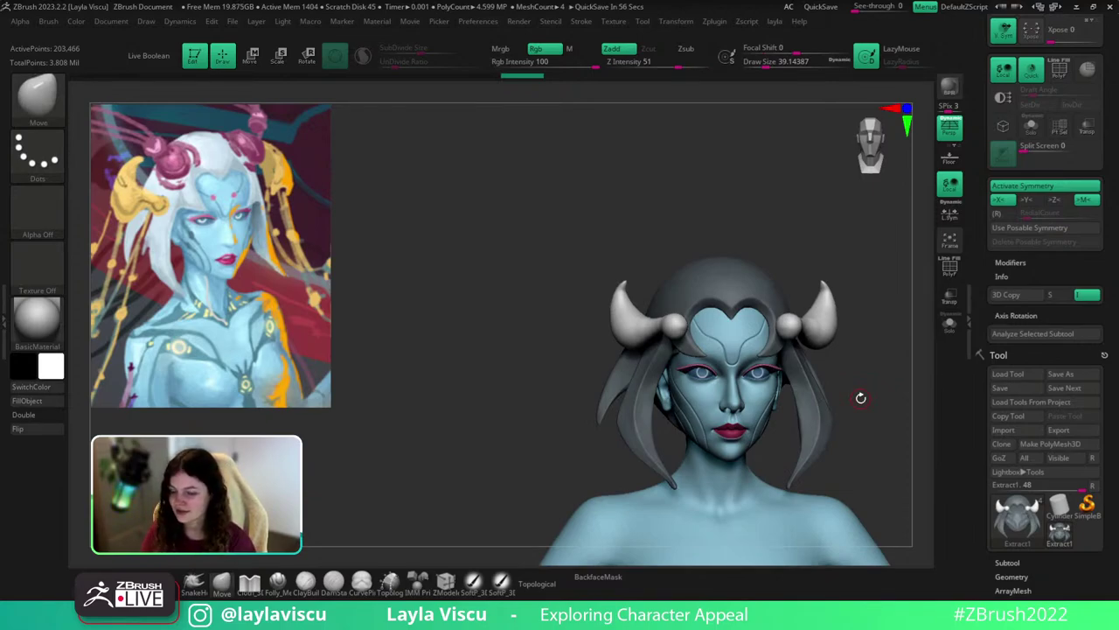
pyautogui.moveTo(863, 390); pyautogui.dragTo(816, 383)
pyautogui.keyDown('ctrl'); pyautogui.moveTo(816, 383); pyautogui.dragTo(813, 424, button='right'); pyautogui.keyUp('ctrl')
pyautogui.press('s')
pyautogui.moveTo(737, 376); pyautogui.dragTo(749, 376)
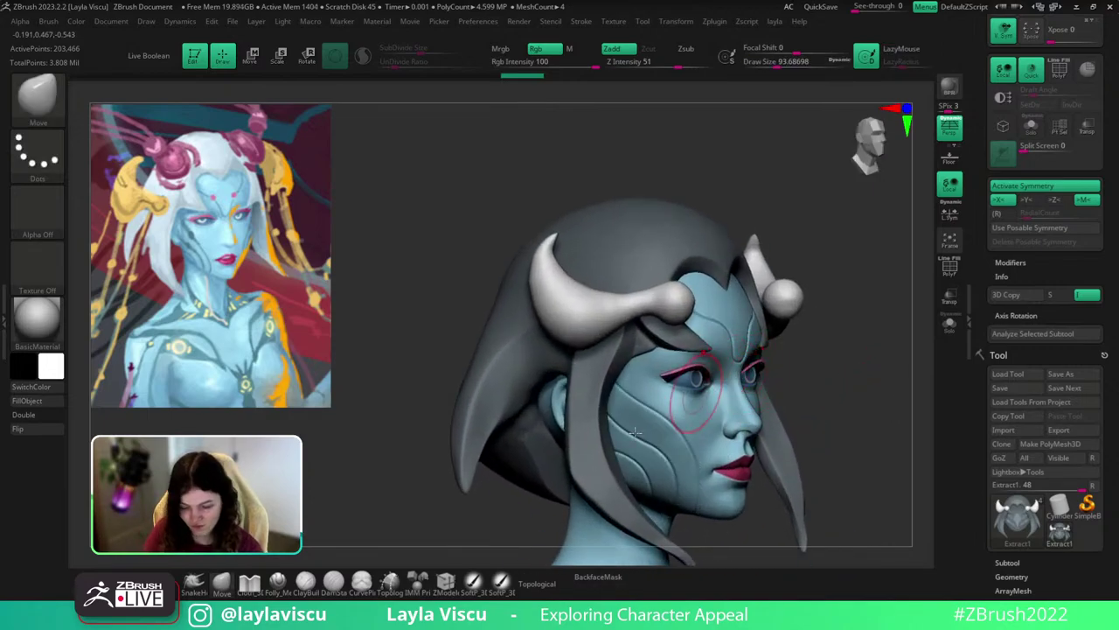
pyautogui.click(597, 577)
pyautogui.press(']')
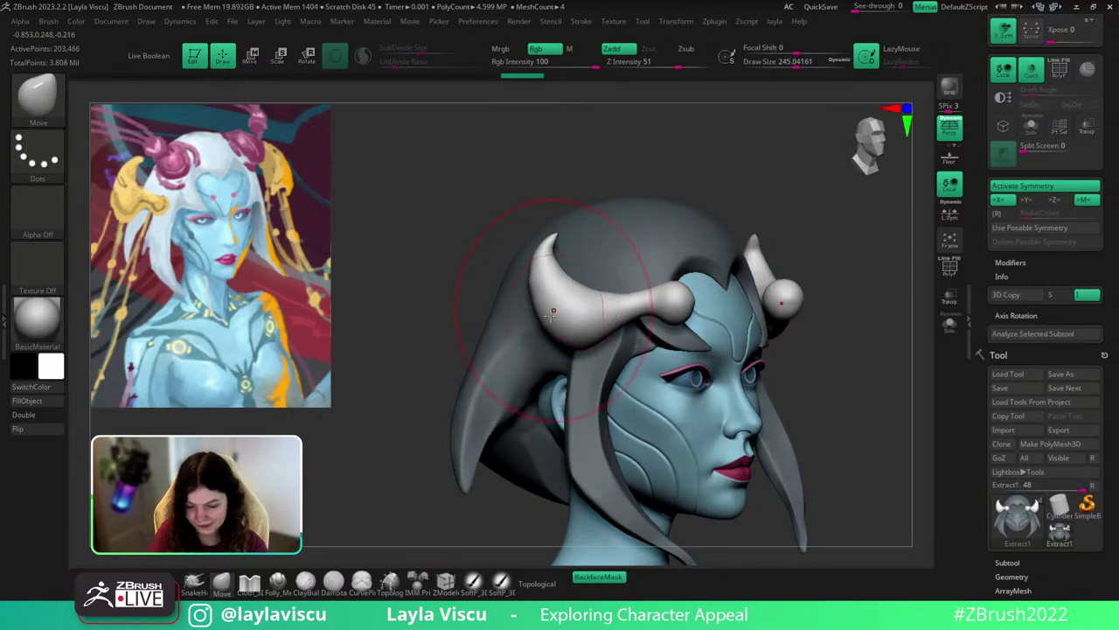
pyautogui.press('[')
pyautogui.press('[')
# Refine the horn ornaments' outer curve and stem with the Move brush, reducing the draw size to about 136.
pyautogui.moveTo(727, 180); pyautogui.dragTo(772, 225)
pyautogui.moveTo(813, 302); pyautogui.dragTo(748, 302)
pyautogui.moveTo(640, 306); pyautogui.dragTo(649, 315)
pyautogui.moveTo(698, 166); pyautogui.dragTo(748, 144)
pyautogui.moveTo(537, 277); pyautogui.dragTo(531, 275)
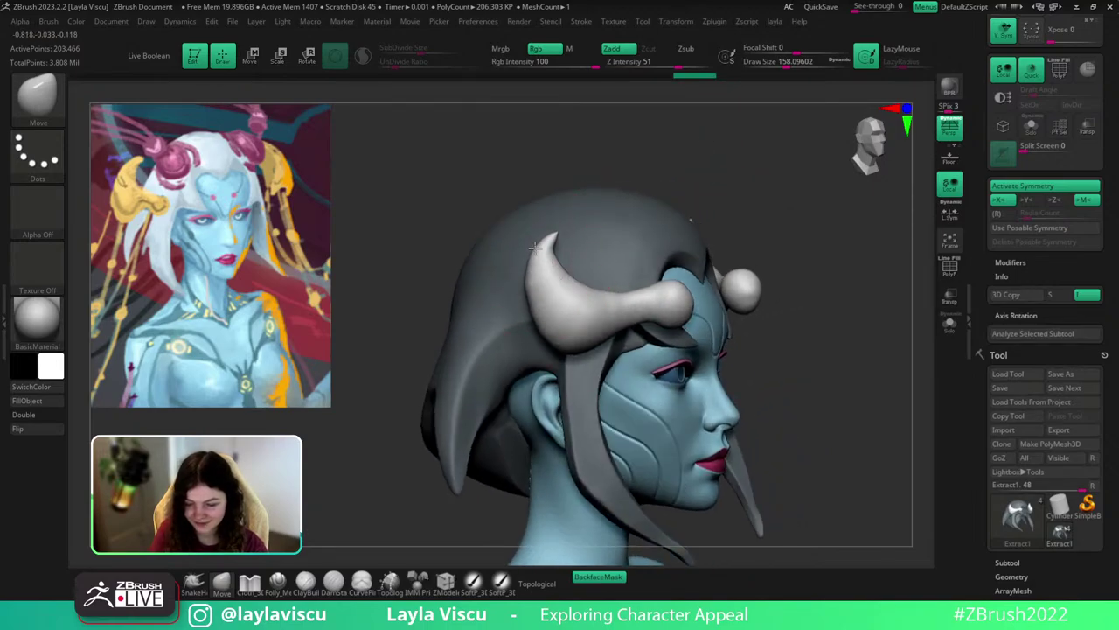
pyautogui.press('s')
pyautogui.moveTo(605, 257); pyautogui.dragTo(595, 271)
pyautogui.moveTo(704, 165); pyautogui.dragTo(651, 175)
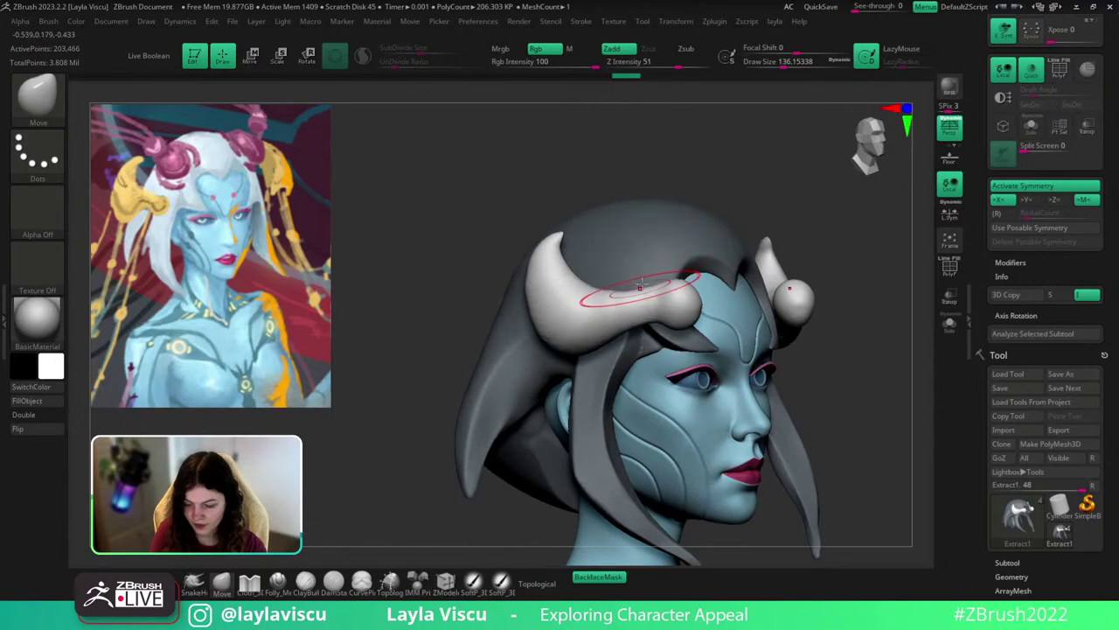
pyautogui.moveTo(636, 295); pyautogui.dragTo(639, 289)
# Choose the hPolish brush with a draw size of about 97 and turn off Spotlight Projection.
pyautogui.press('n')
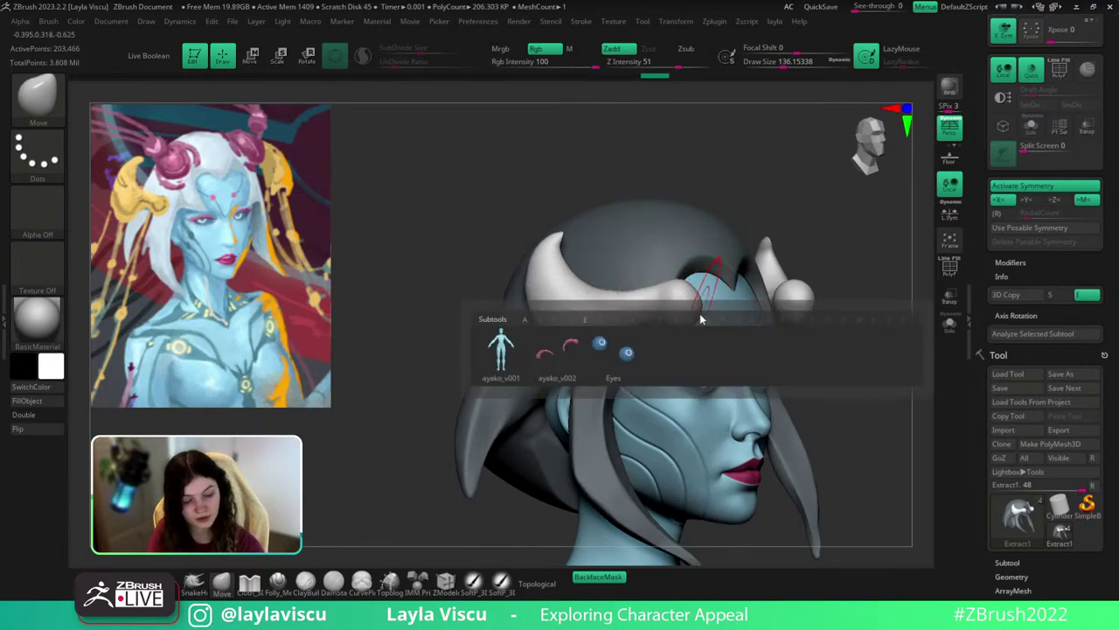
pyautogui.press('b')
pyautogui.press('h')
pyautogui.press('p')
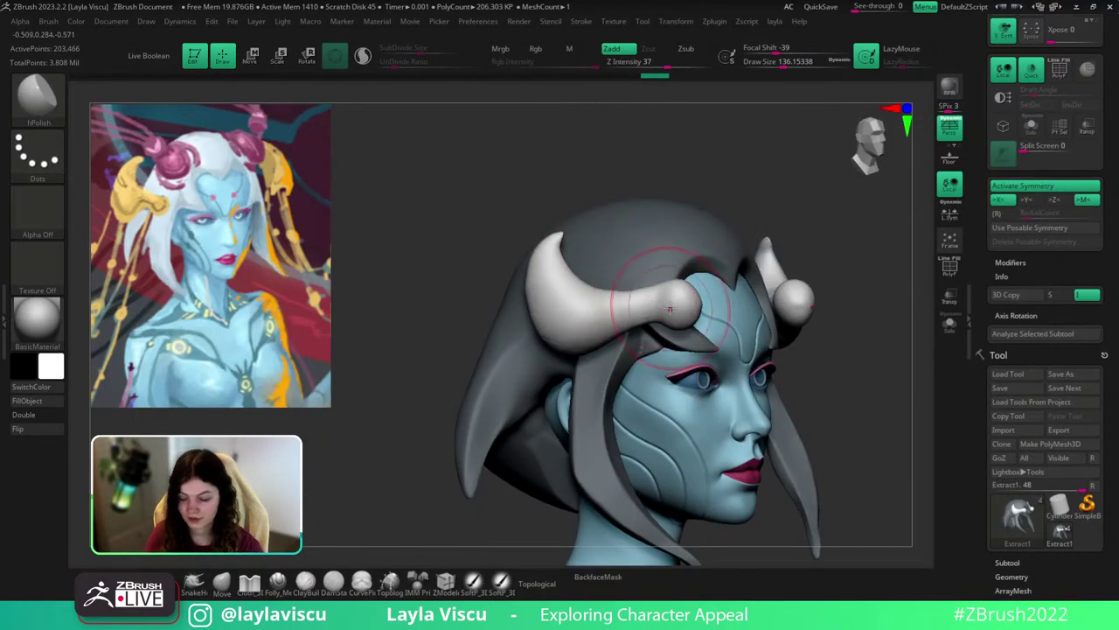
pyautogui.press('[')
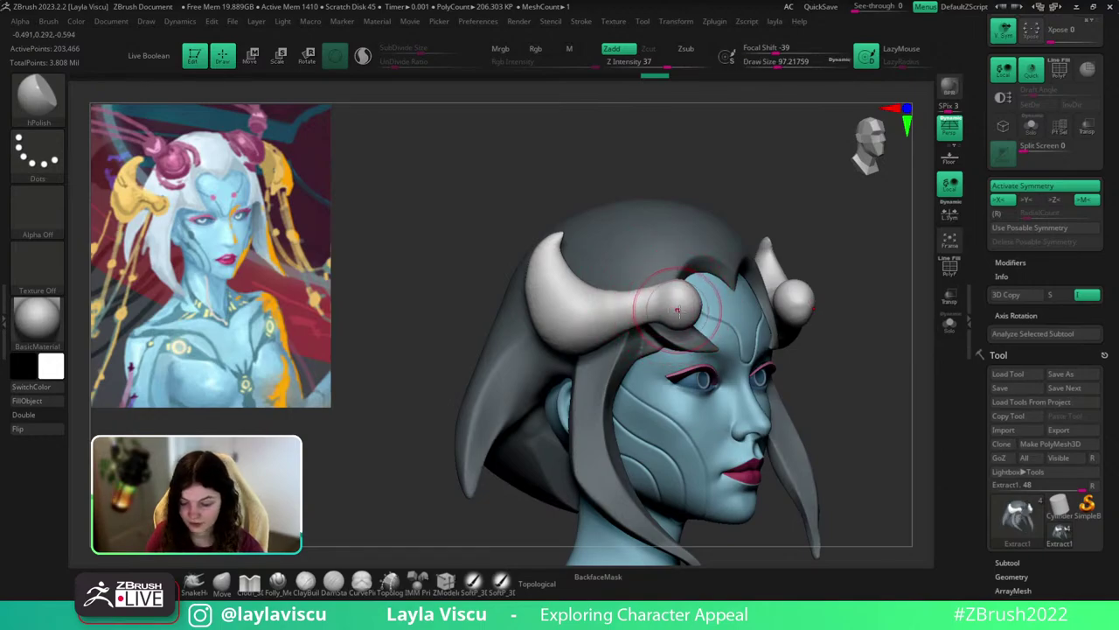
pyautogui.hotkey('shift', 'f')
pyautogui.hotkey('shift', 'f')
pyautogui.press('l')
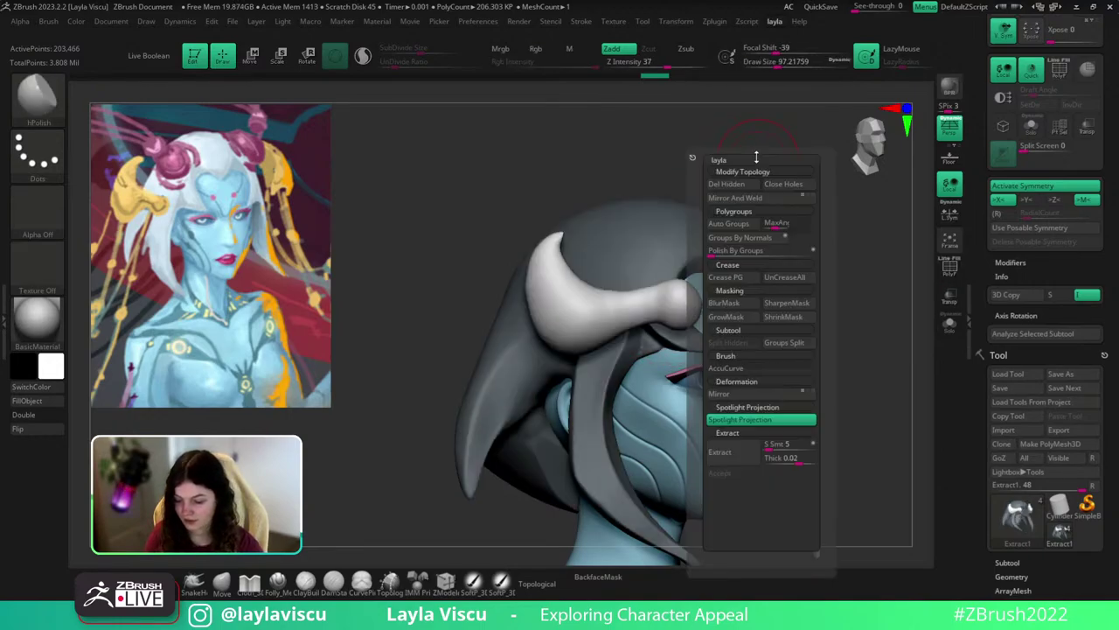
pyautogui.click(769, 420)
# Polish flatter planes along the horn ornaments, from the curved outer part across the stem to the rounded end.
pyautogui.moveTo(543, 276)
pyautogui.mouseDown()
pyautogui.moveTo(540, 266)
pyautogui.moveTo(563, 304)
pyautogui.mouseUp()
pyautogui.moveTo(676, 302)
pyautogui.mouseDown()
pyautogui.moveTo(631, 306)
pyautogui.moveTo(696, 306)
pyautogui.moveTo(688, 317)
pyautogui.mouseUp()
pyautogui.moveTo(619, 304)
pyautogui.mouseDown()
pyautogui.moveTo(523, 269)
pyautogui.moveTo(540, 279)
pyautogui.mouseUp()
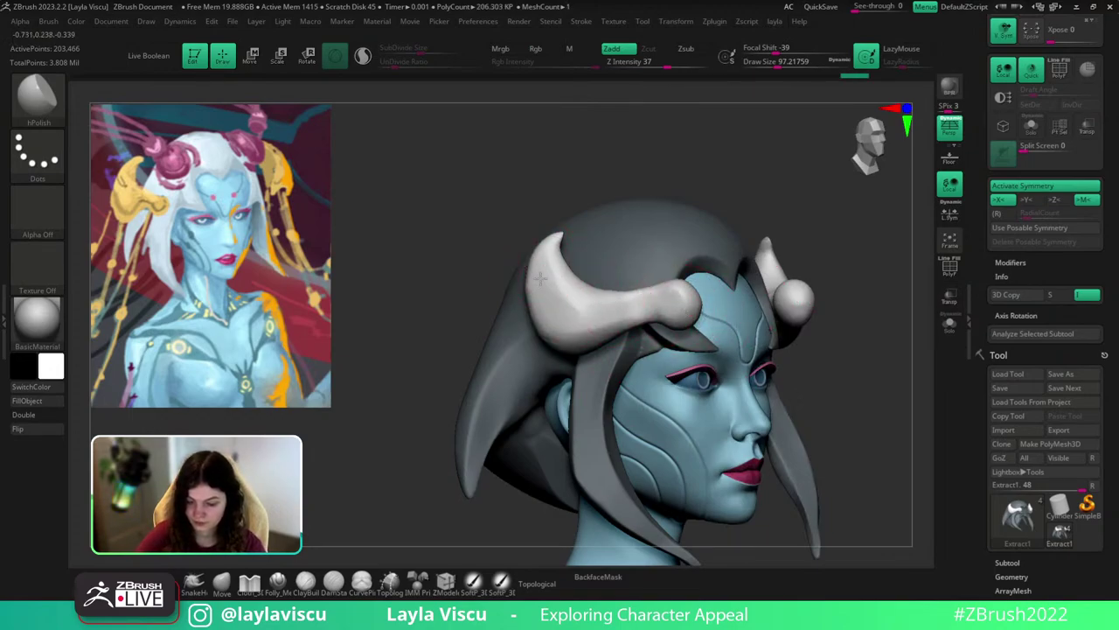
pyautogui.moveTo(551, 325); pyautogui.dragTo(664, 301)
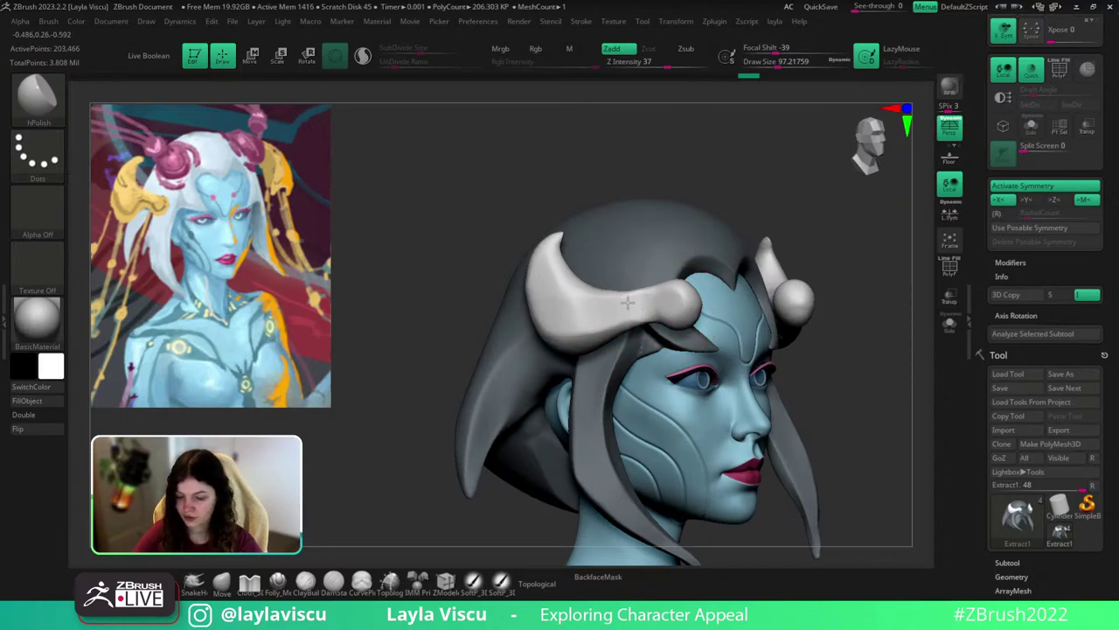
pyautogui.moveTo(581, 305)
pyautogui.mouseDown()
pyautogui.moveTo(556, 296)
pyautogui.moveTo(606, 310)
pyautogui.moveTo(566, 317)
pyautogui.moveTo(652, 301)
pyautogui.mouseUp()
pyautogui.moveTo(623, 179); pyautogui.dragTo(700, 182)
pyautogui.moveTo(584, 303)
pyautogui.mouseDown()
pyautogui.moveTo(629, 305)
pyautogui.moveTo(533, 285)
pyautogui.moveTo(622, 306)
pyautogui.mouseUp()
# Compare the polished horn ornaments with the portrait reference from front and three-quarter views, near and far.
pyautogui.keyDown('ctrl'); pyautogui.moveTo(731, 296); pyautogui.dragTo(743, 236, button='right'); pyautogui.keyUp('ctrl')
pyautogui.moveTo(839, 233); pyautogui.dragTo(752, 240)
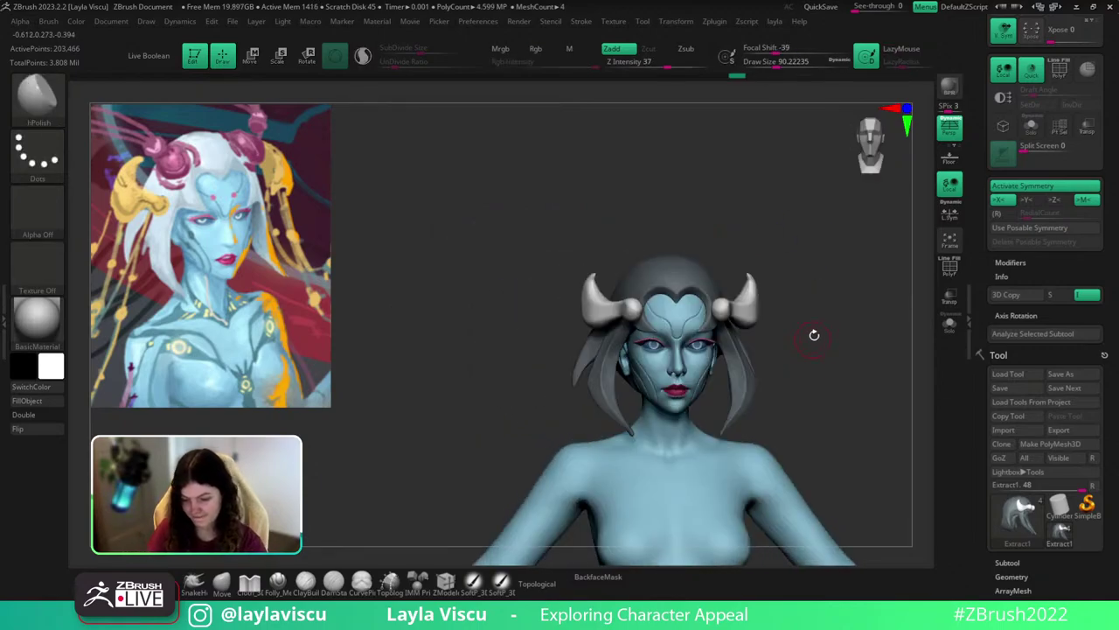
pyautogui.moveTo(810, 313); pyautogui.dragTo(805, 306)
pyautogui.keyDown('ctrl'); pyautogui.moveTo(672, 297); pyautogui.dragTo(702, 337, button='right'); pyautogui.keyUp('ctrl')
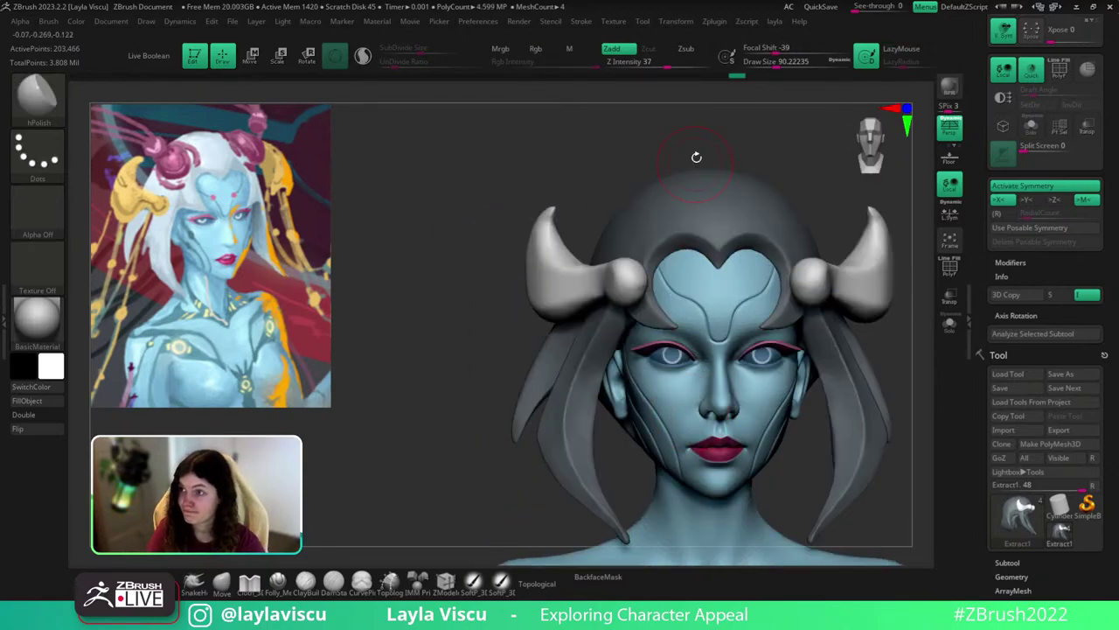
pyautogui.moveTo(657, 153); pyautogui.dragTo(635, 268, button='right')
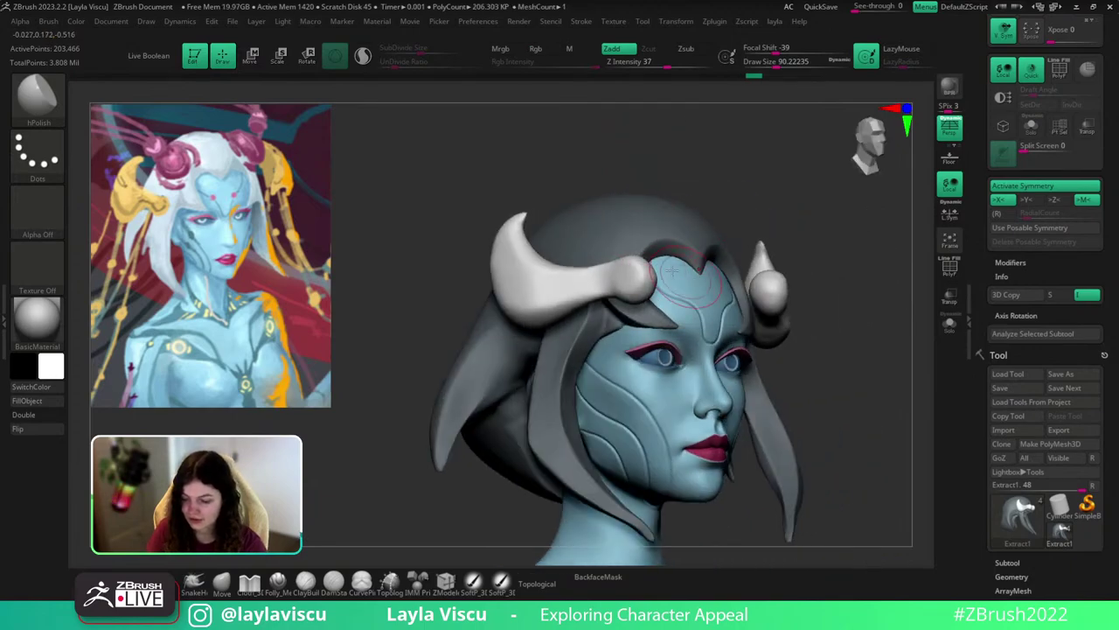
pyautogui.keyDown('shift'); pyautogui.moveTo(861, 397); pyautogui.dragTo(814, 372, button='right'); pyautogui.keyUp('shift')
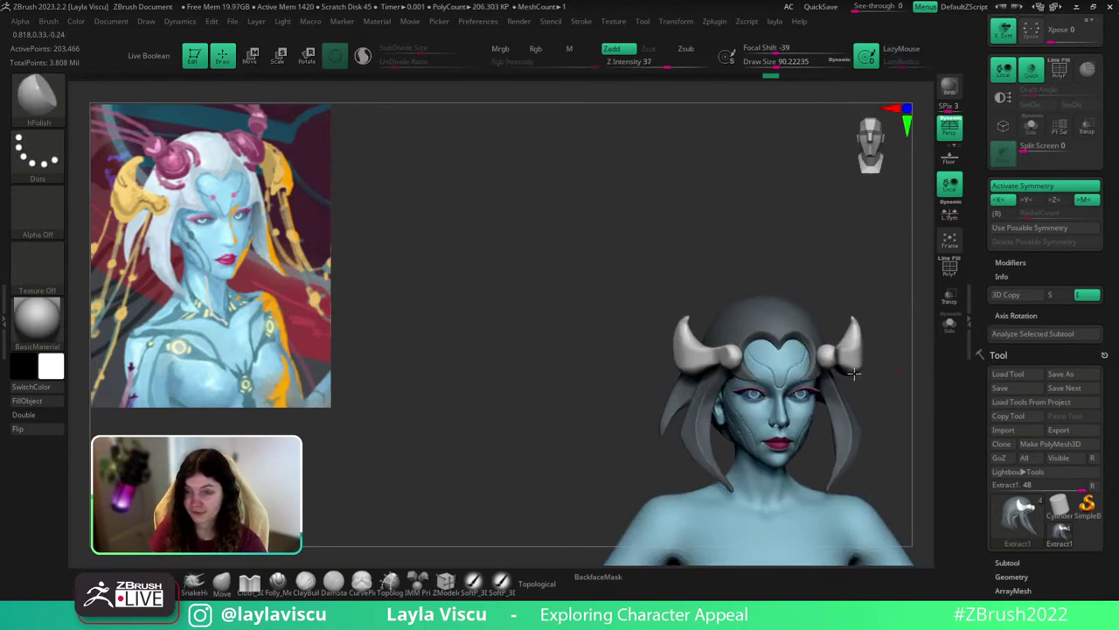
pyautogui.moveTo(777, 464); pyautogui.dragTo(801, 473, button='right')
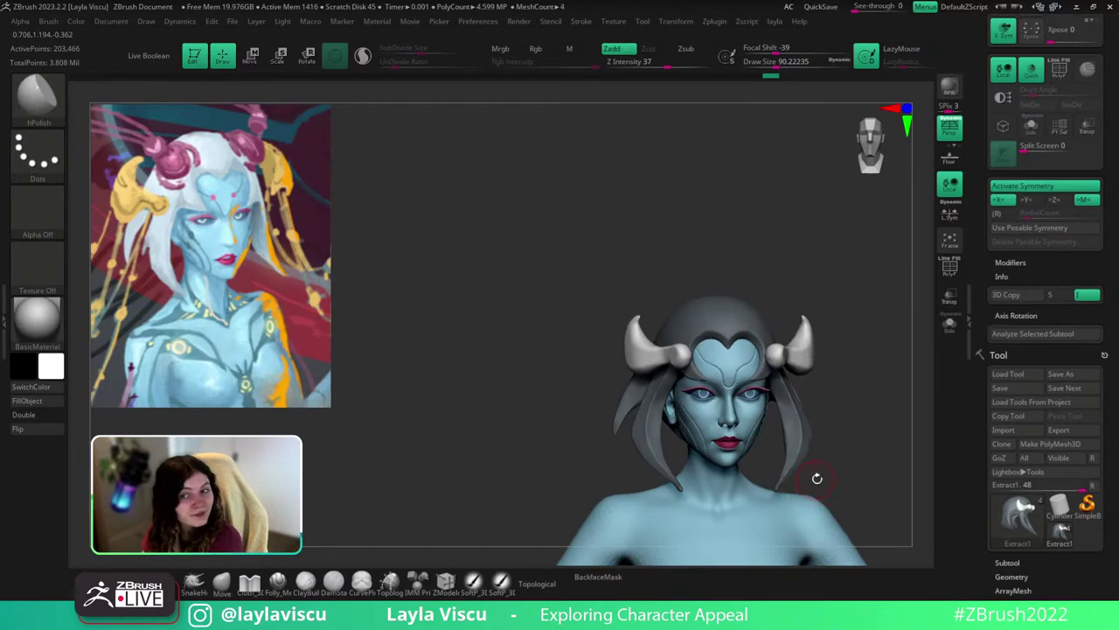
# Turn on local symmetry and move the horn ornaments farther toward the back of the head.
pyautogui.moveTo(843, 417); pyautogui.dragTo(892, 410, button='right')
pyautogui.press('w')
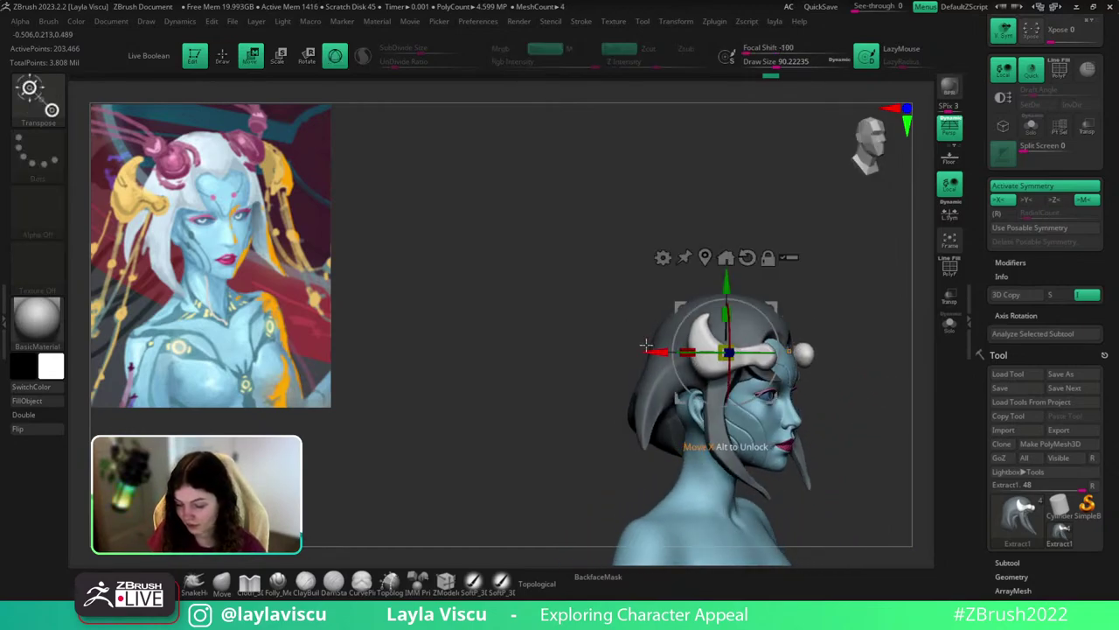
pyautogui.click(950, 206)
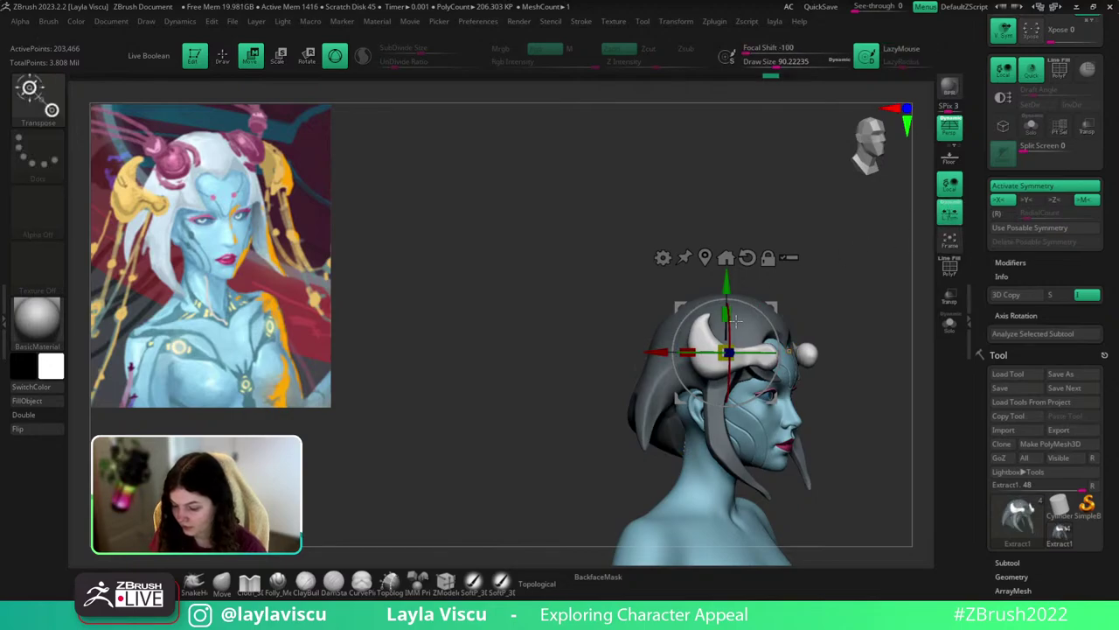
pyautogui.moveTo(661, 351); pyautogui.dragTo(640, 351)
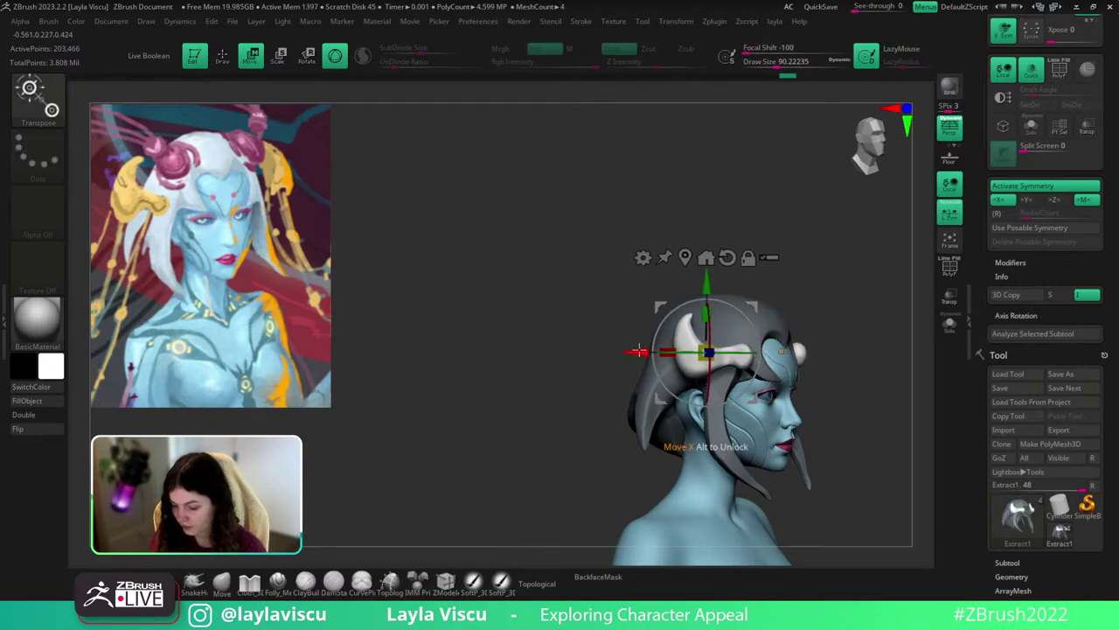
# Make the horn ornaments thinner across their depth, working from above the head.
pyautogui.moveTo(909, 389); pyautogui.dragTo(835, 515)
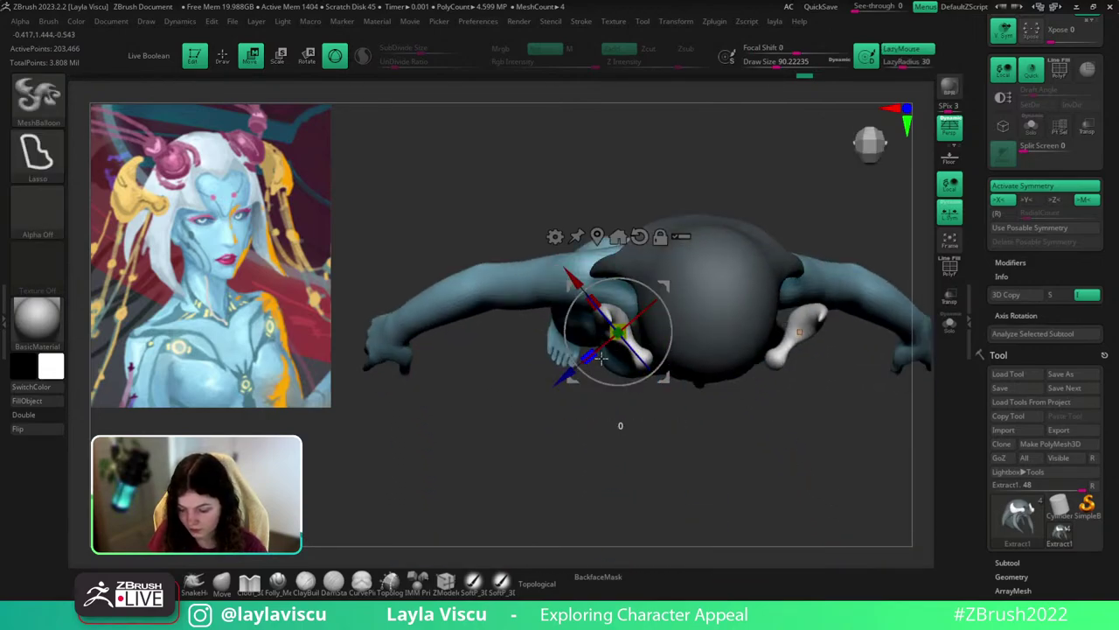
pyautogui.moveTo(590, 356); pyautogui.dragTo(573, 384)
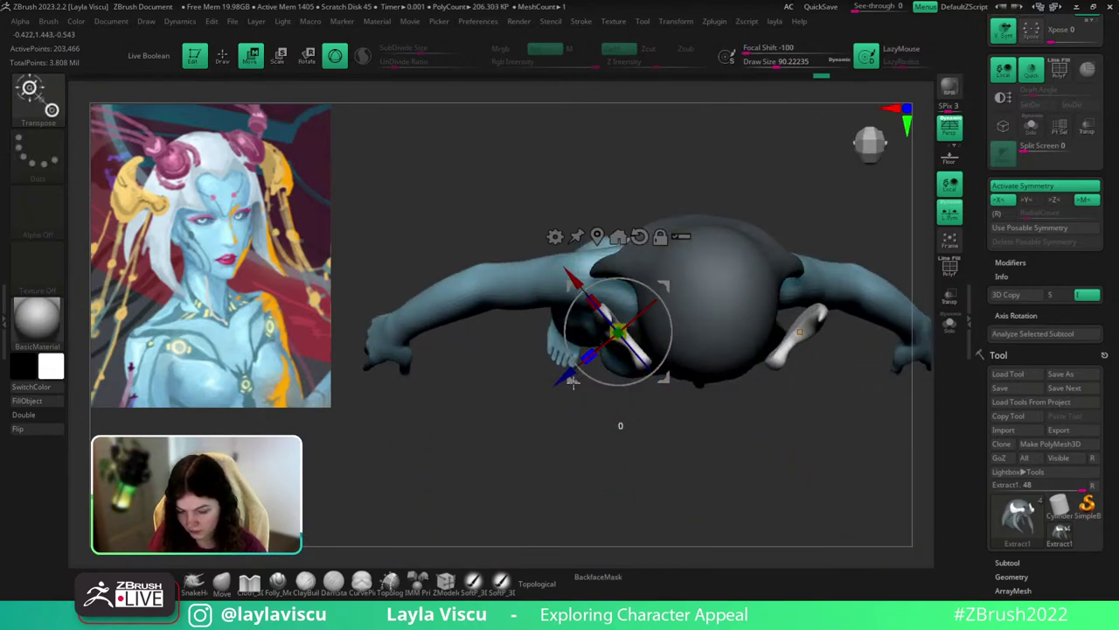
pyautogui.moveTo(608, 478); pyautogui.dragTo(831, 445)
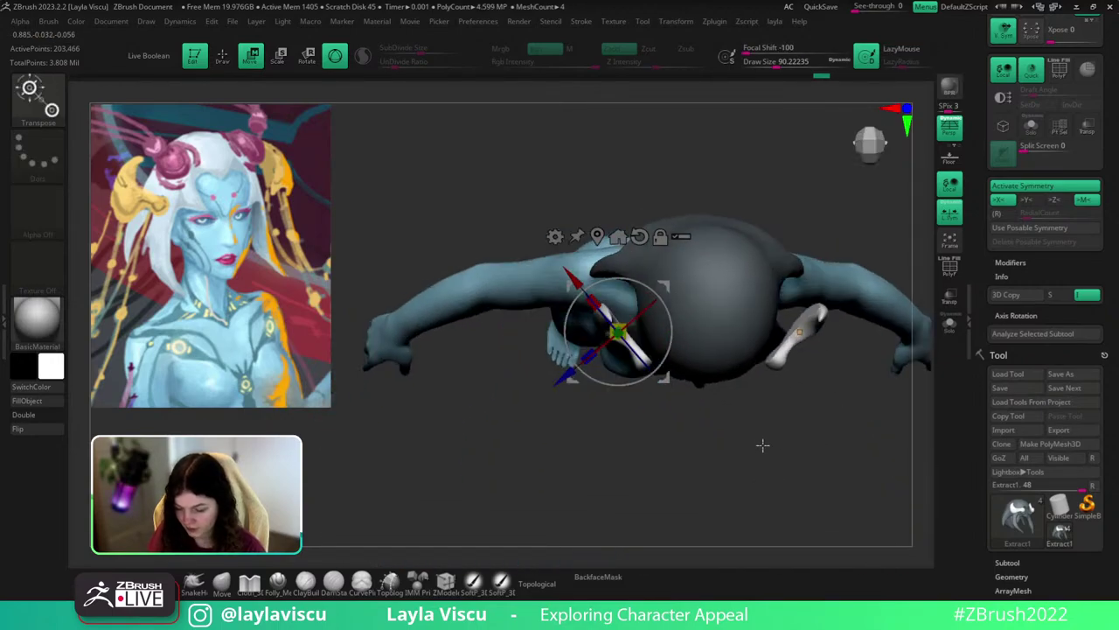
# Curve the horn ornaments around the head with the Bend Arc deformer and accept the deformation.
pyautogui.click(555, 236)
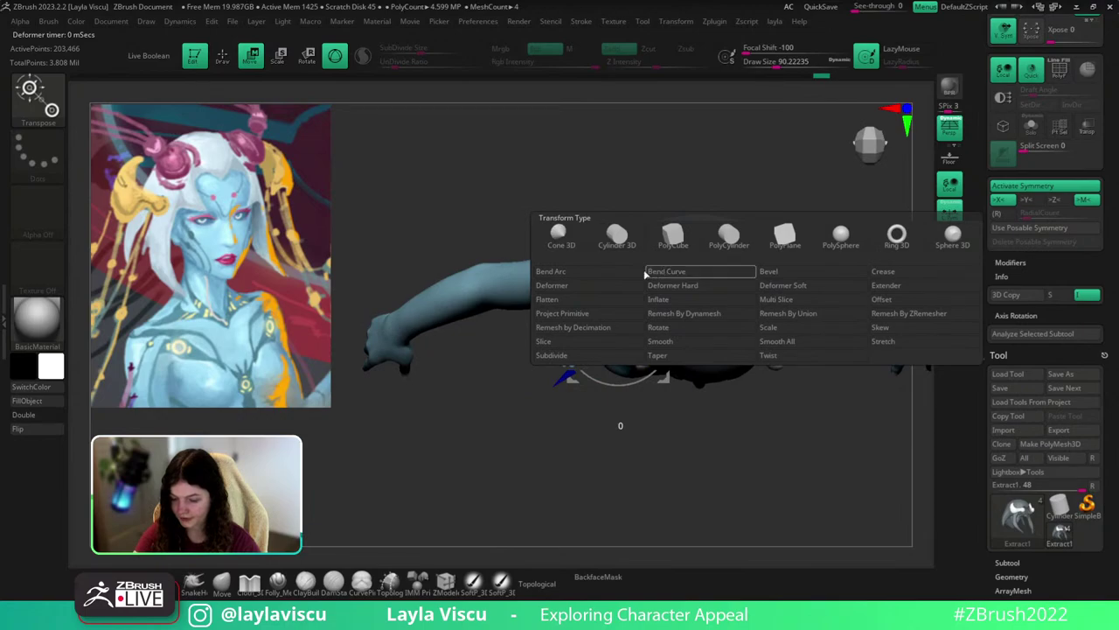
pyautogui.click(550, 271)
pyautogui.moveTo(616, 349)
pyautogui.mouseDown()
pyautogui.moveTo(652, 328)
pyautogui.moveTo(626, 362)
pyautogui.mouseUp()
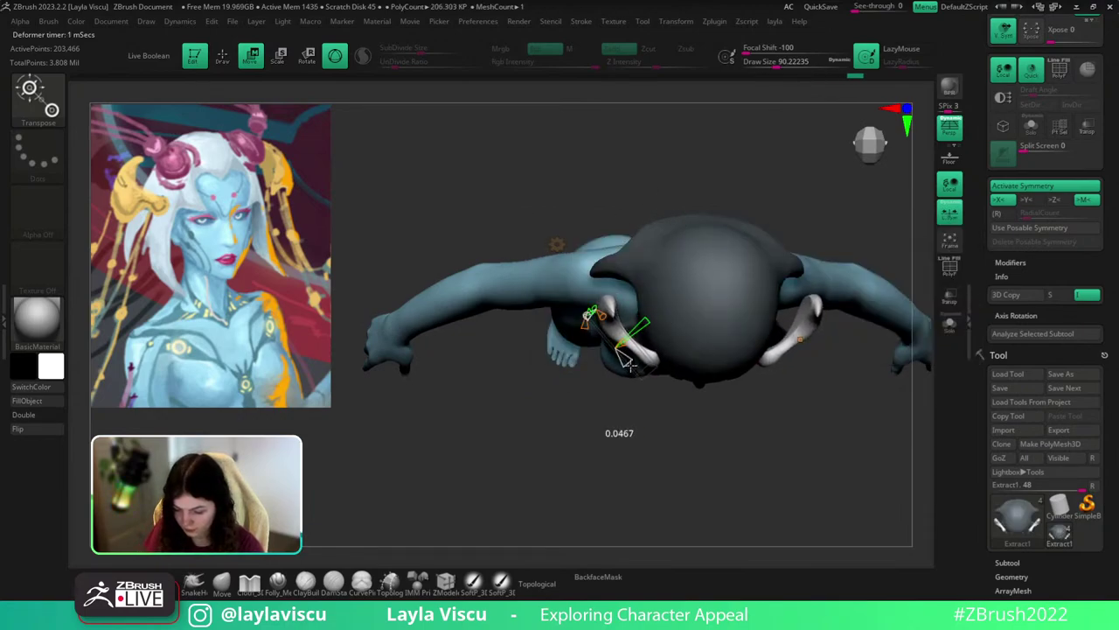
pyautogui.click(557, 244)
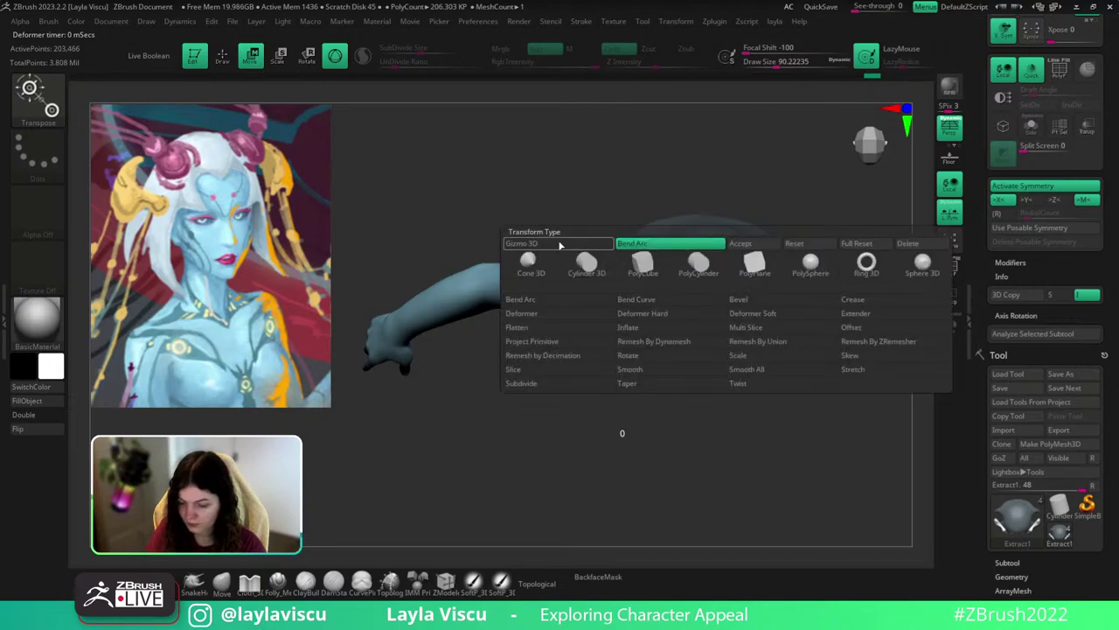
pyautogui.click(745, 245)
# Rotate the horn ornaments to follow the sides of the head and tilt them slightly forward.
pyautogui.moveTo(670, 360); pyautogui.dragTo(660, 376)
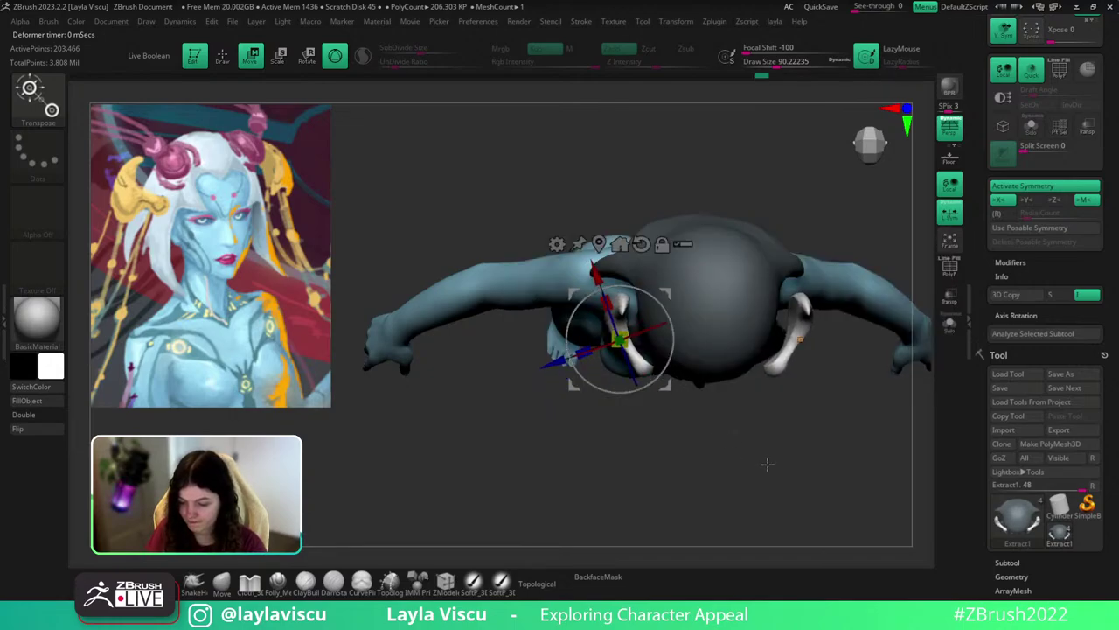
pyautogui.moveTo(769, 465); pyautogui.dragTo(867, 376)
pyautogui.keyDown('alt'); pyautogui.moveTo(868, 376); pyautogui.dragTo(868, 357); pyautogui.keyUp('alt')
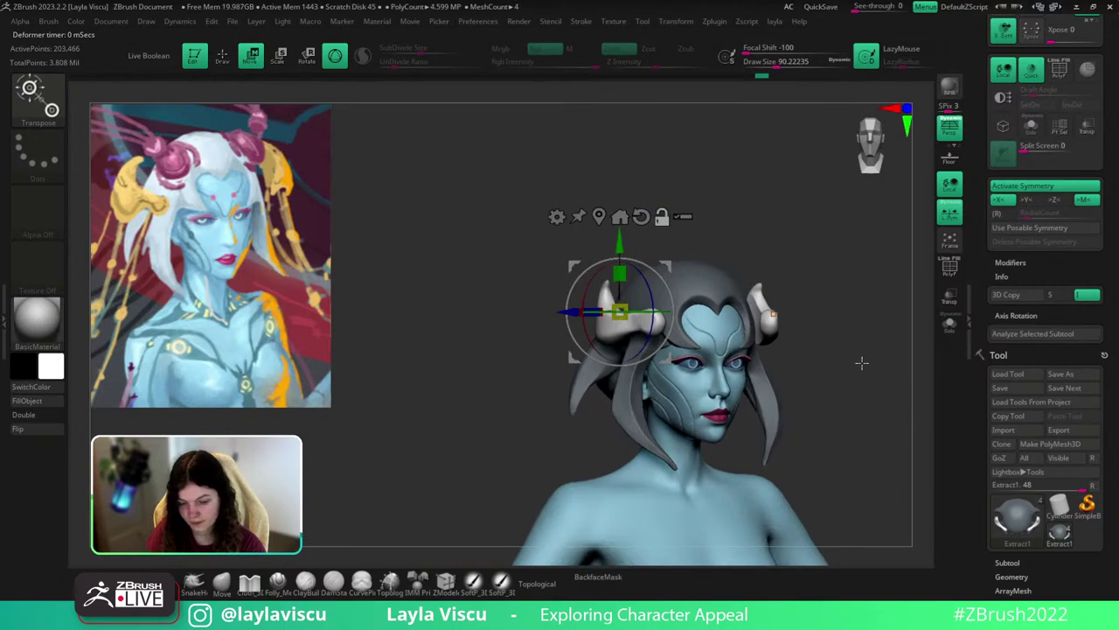
pyautogui.moveTo(647, 326); pyautogui.dragTo(664, 322)
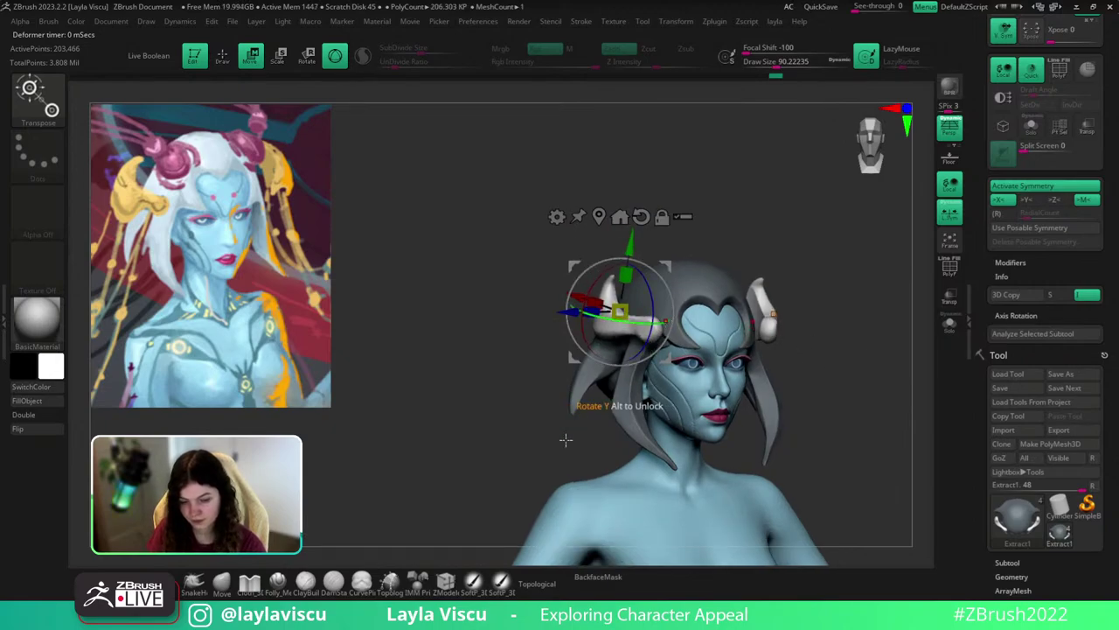
# Nudge the horn ornaments' lower outer curve inward using the Move brush at a draw size of about 177.
pyautogui.press('q')
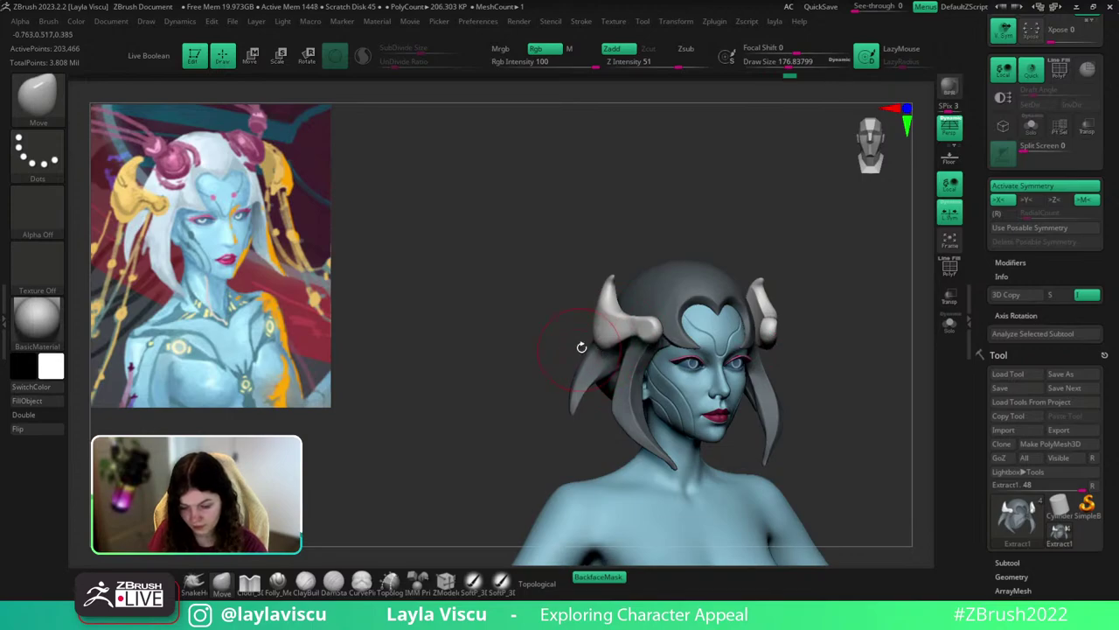
pyautogui.moveTo(582, 347); pyautogui.dragTo(596, 344)
pyautogui.keyDown('shift'); pyautogui.moveTo(761, 262); pyautogui.dragTo(713, 269); pyautogui.keyUp('shift')
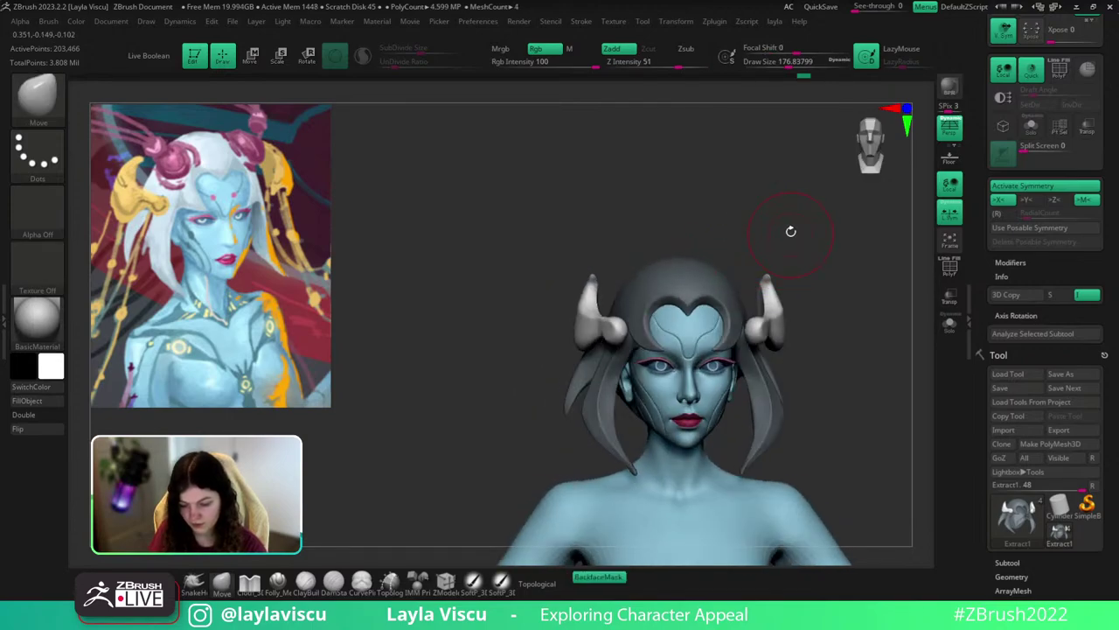
pyautogui.moveTo(785, 224); pyautogui.dragTo(852, 234)
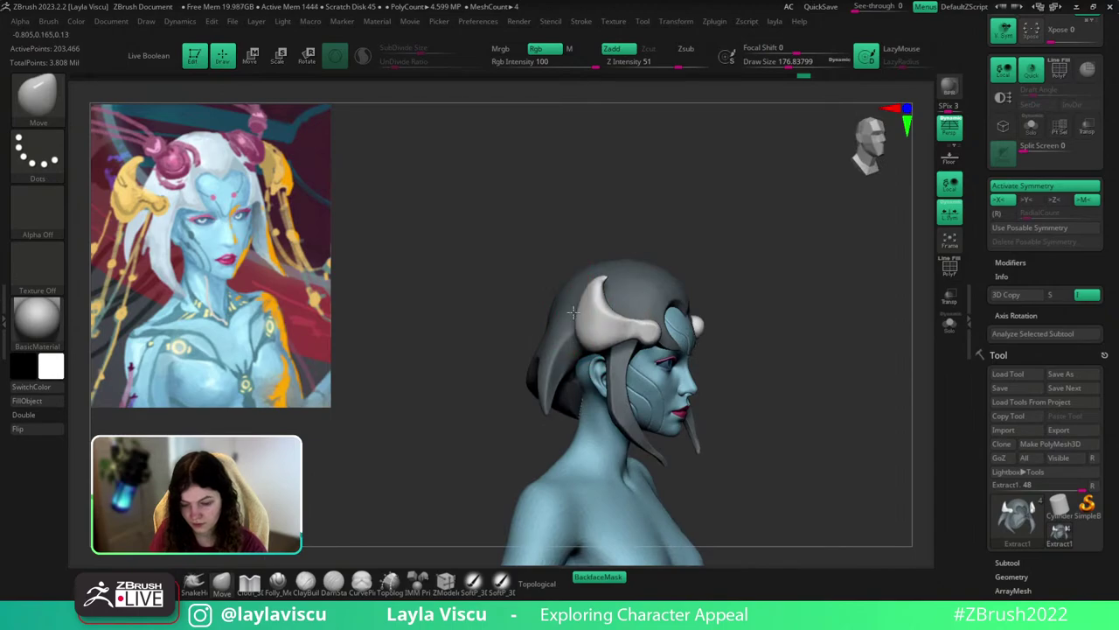
pyautogui.keyDown('shift'); pyautogui.moveTo(720, 219); pyautogui.dragTo(734, 230); pyautogui.keyUp('shift')
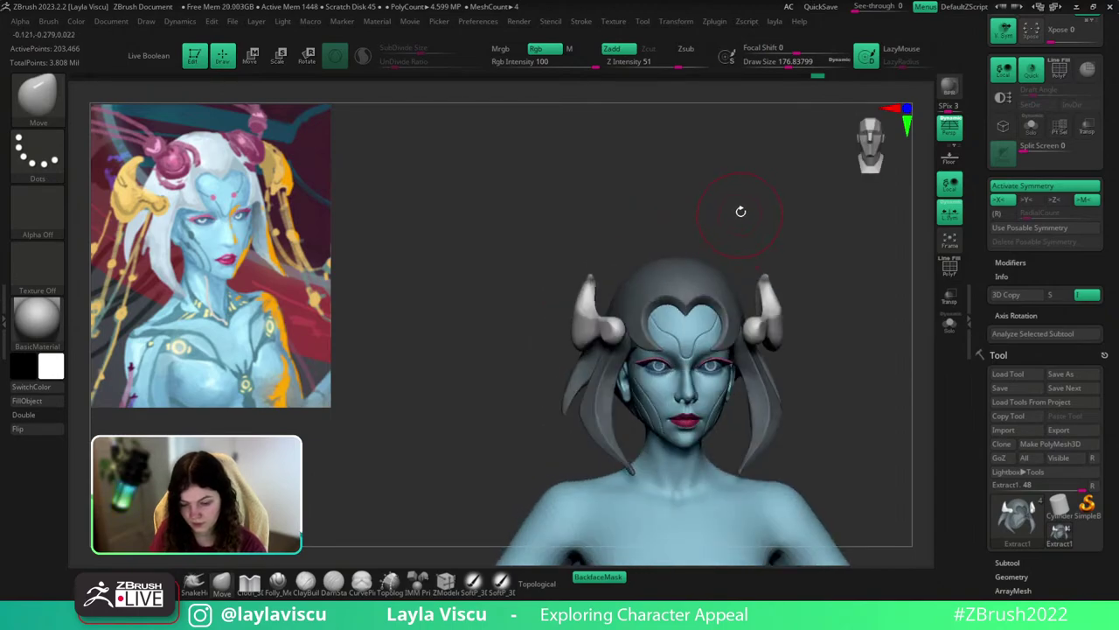
# Choose the TrimDynamic brush with a draw size of about 49 and trim the horn ornaments' rounded ends.
pyautogui.press('b')
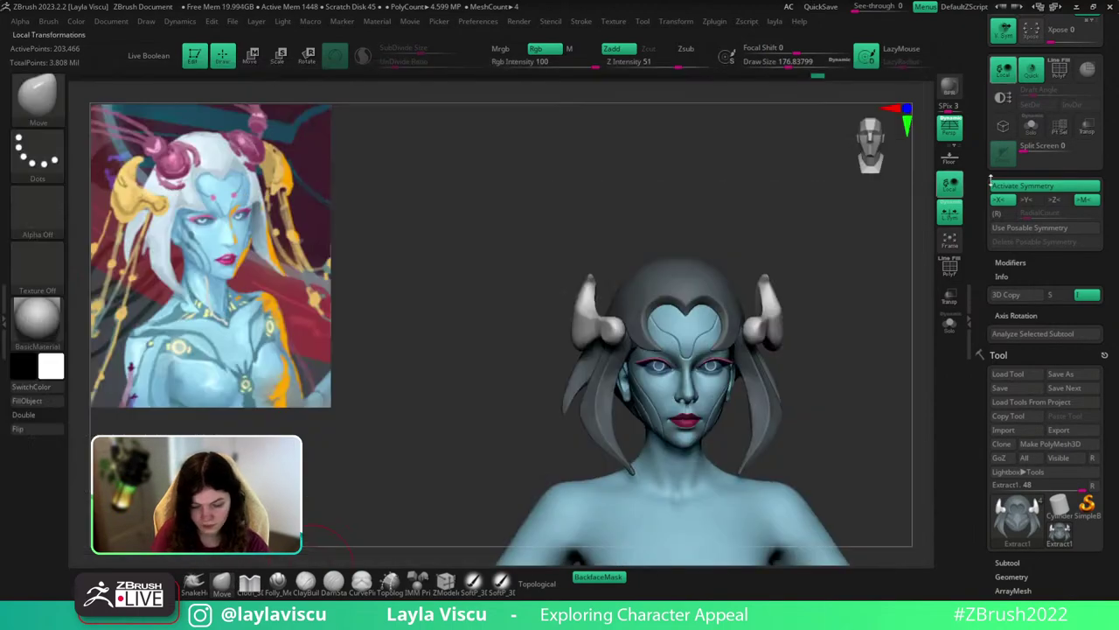
pyautogui.press('b')
pyautogui.press('t')
pyautogui.press('d')
pyautogui.moveTo(869, 290); pyautogui.dragTo(900, 293)
pyautogui.keyDown('ctrl'); pyautogui.moveTo(694, 305); pyautogui.dragTo(654, 333, button='right'); pyautogui.keyUp('ctrl')
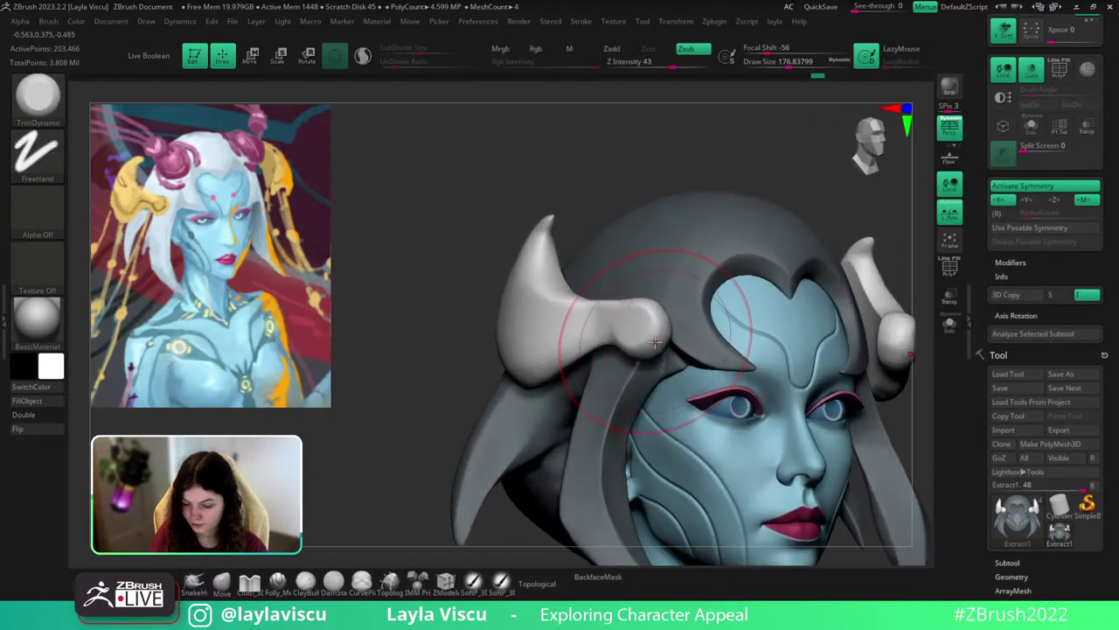
pyautogui.press('s')
pyautogui.moveTo(654, 339)
pyautogui.mouseDown()
pyautogui.moveTo(640, 339)
pyautogui.moveTo(651, 345)
pyautogui.mouseUp()
pyautogui.moveTo(647, 179); pyautogui.dragTo(626, 253)
pyautogui.press('s')
pyautogui.moveTo(633, 289); pyautogui.dragTo(622, 290)
pyautogui.moveTo(647, 197); pyautogui.dragTo(625, 185)
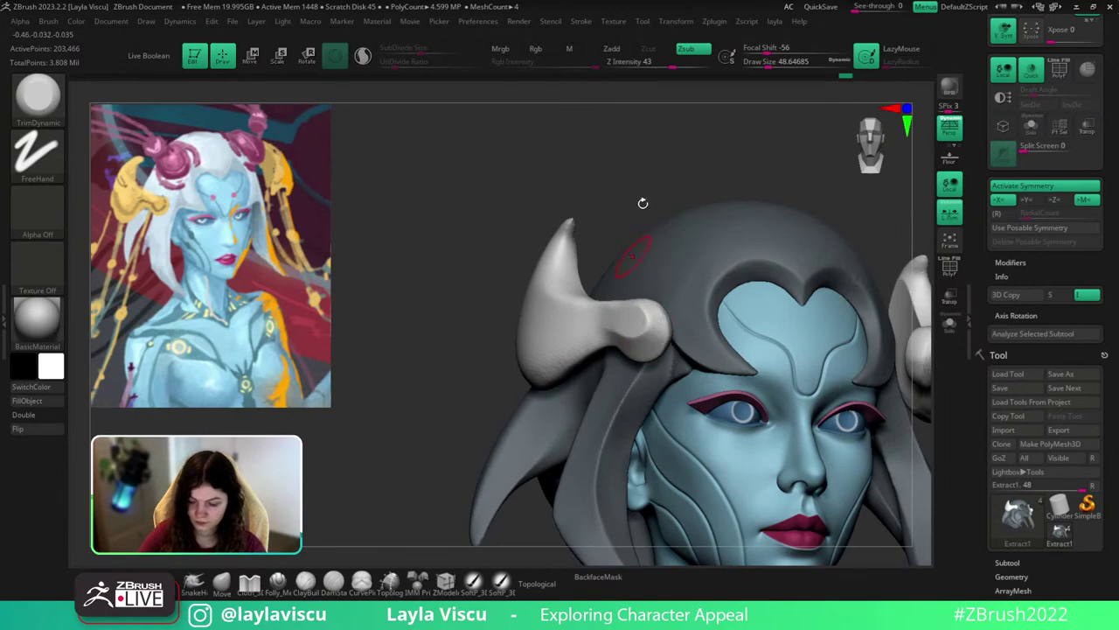
# Trim the upper surfaces of the horn ornaments toward their tips with TrimDynamic at a draw size of about 62.
pyautogui.moveTo(643, 203); pyautogui.dragTo(655, 320, button='right')
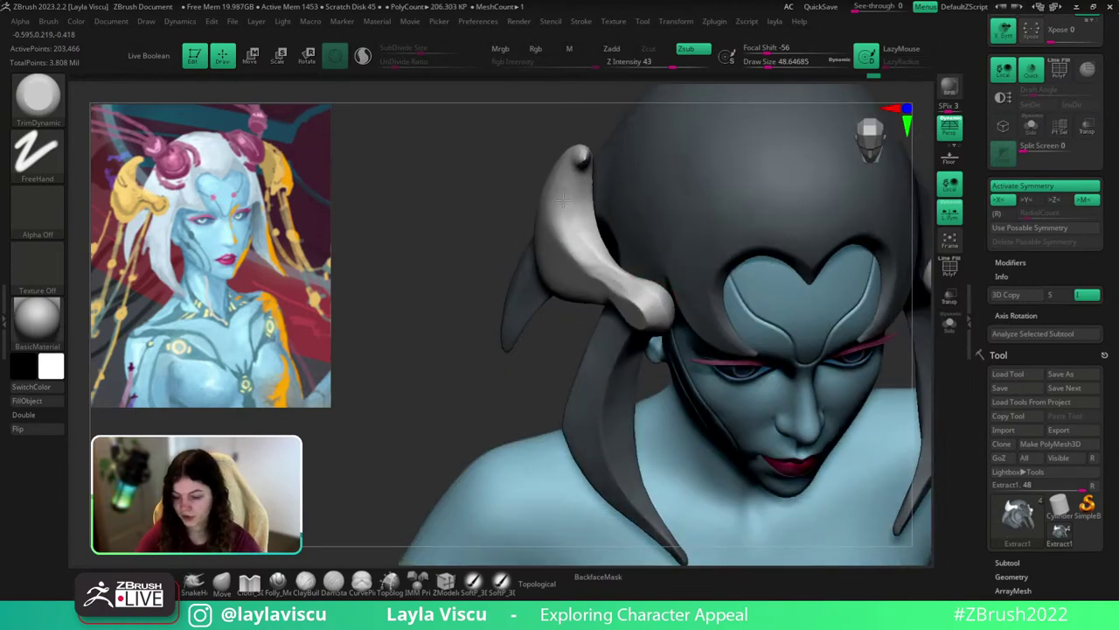
pyautogui.moveTo(568, 190); pyautogui.dragTo(598, 242)
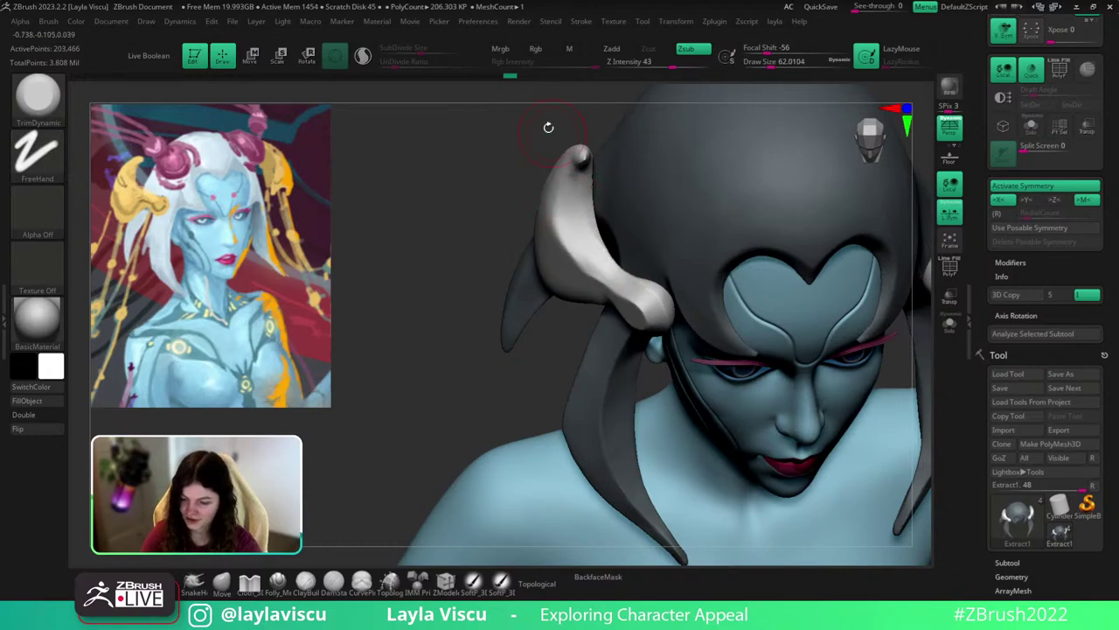
pyautogui.moveTo(550, 123)
pyautogui.mouseDown(button='right')
pyautogui.moveTo(603, 182)
pyautogui.moveTo(580, 250)
pyautogui.mouseUp(button='right')
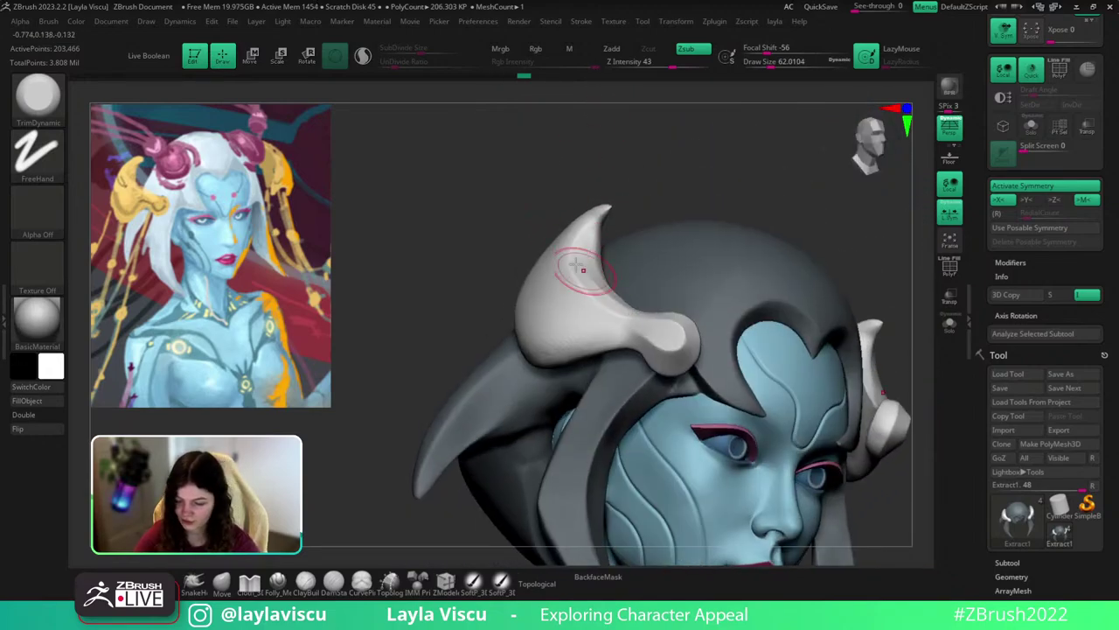
pyautogui.moveTo(625, 185); pyautogui.dragTo(620, 232, button='right')
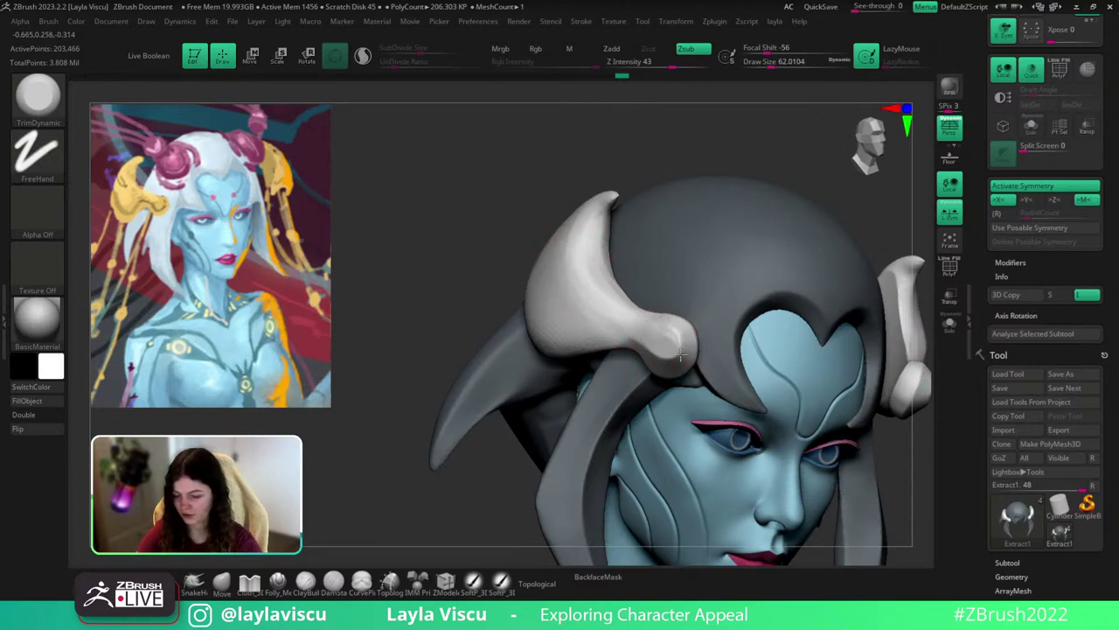
# Soften the flat facets on the horn ornaments' rounded ends into a ball-like shape.
pyautogui.moveTo(681, 354)
pyautogui.mouseDown()
pyautogui.moveTo(666, 343)
pyautogui.moveTo(674, 337)
pyautogui.moveTo(665, 359)
pyautogui.mouseUp()
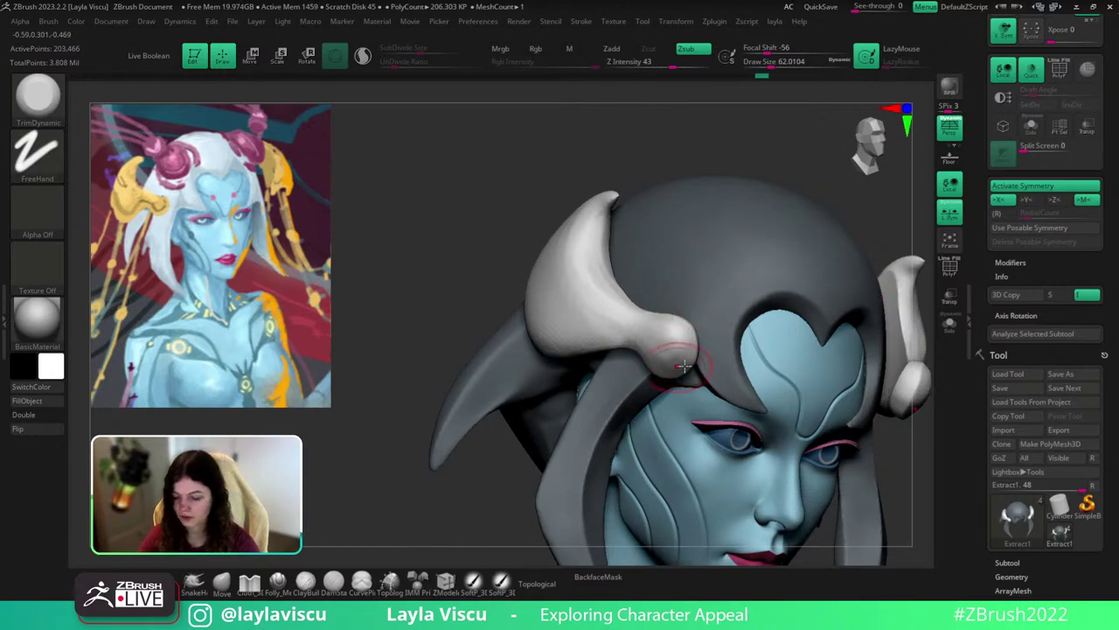
pyautogui.moveTo(685, 366)
pyautogui.keyDown('ctrl'); pyautogui.mouseDown(button='right')
pyautogui.moveTo(655, 230)
pyautogui.moveTo(697, 237)
pyautogui.moveTo(739, 343)
pyautogui.mouseUp(button='right'); pyautogui.keyUp('ctrl')
pyautogui.moveTo(739, 344); pyautogui.dragTo(724, 349)
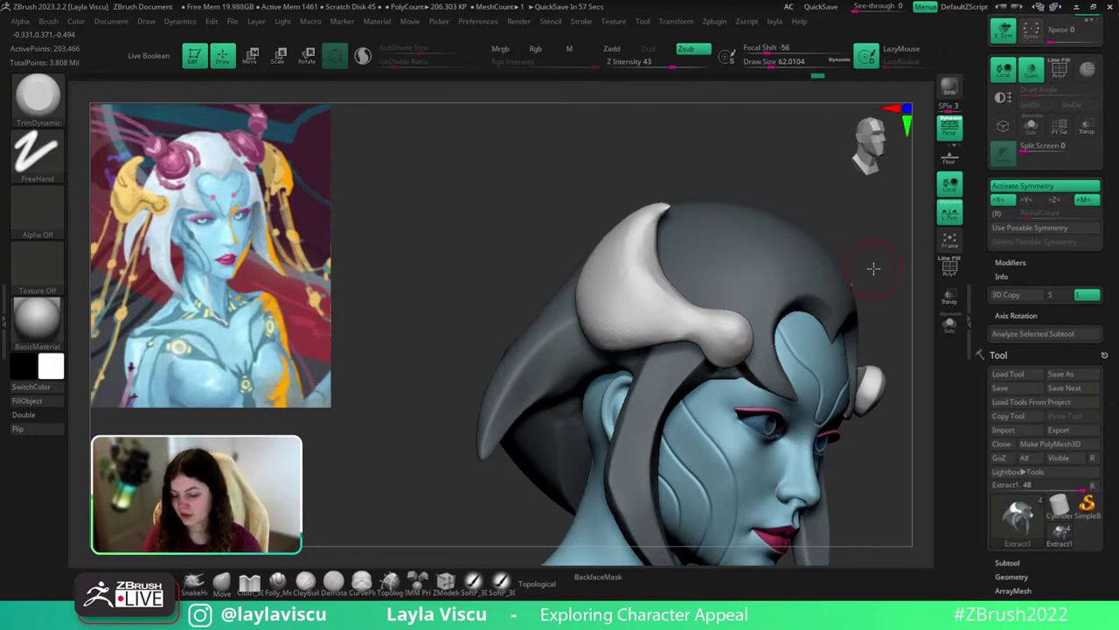
# Trim the lower edge of the horn ornaments from the wide outer curve to the stem.
pyautogui.moveTo(873, 269); pyautogui.dragTo(674, 320, button='right')
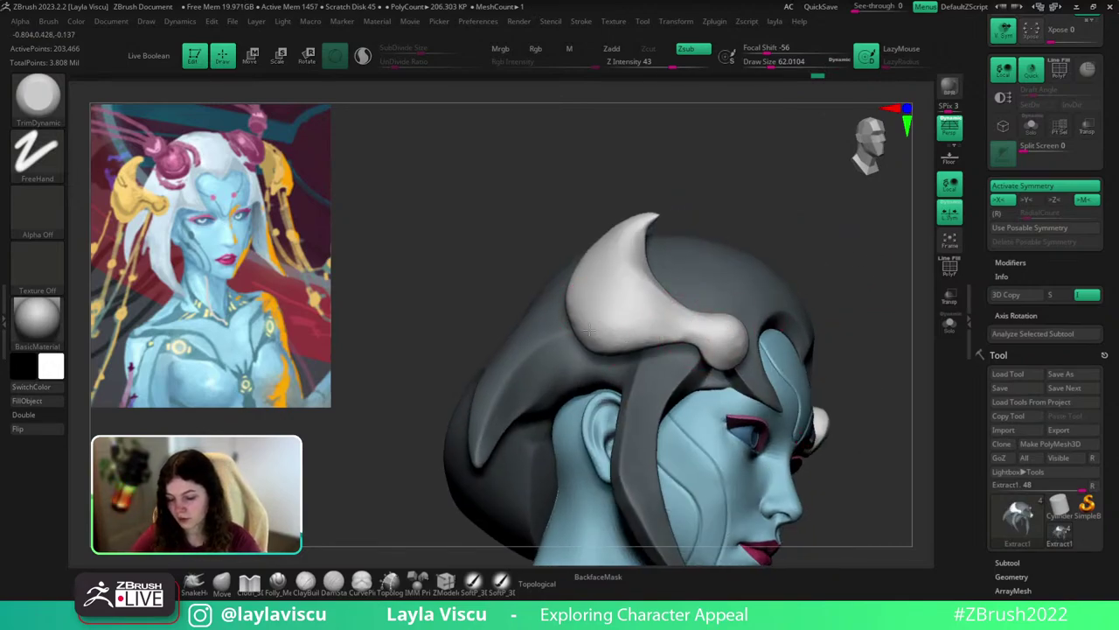
pyautogui.moveTo(622, 335); pyautogui.dragTo(584, 345)
pyautogui.moveTo(675, 327); pyautogui.dragTo(575, 328)
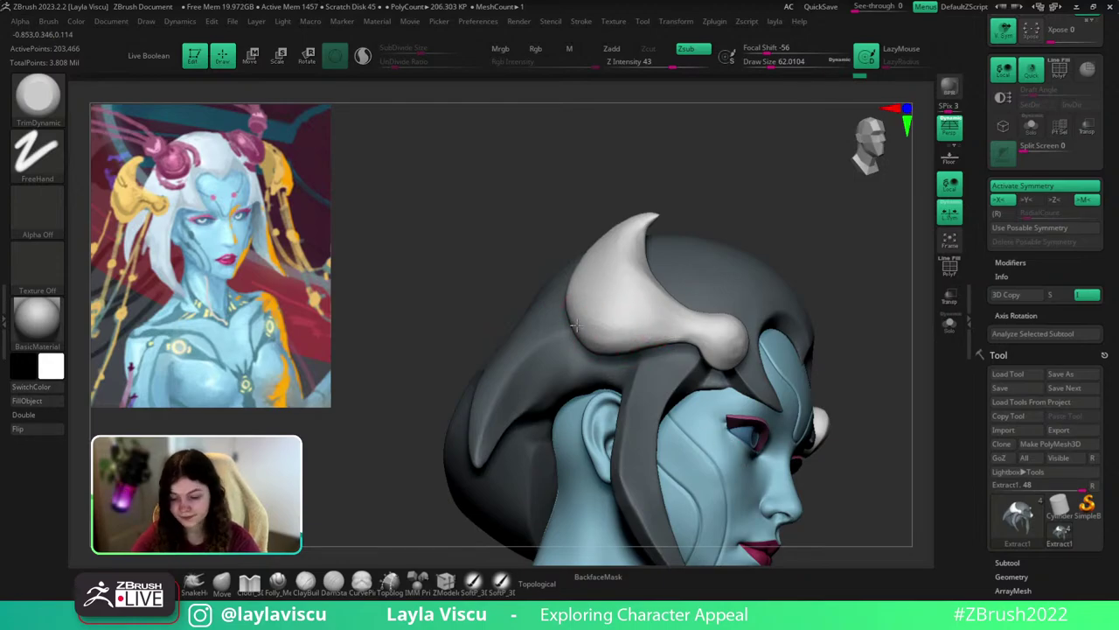
pyautogui.moveTo(719, 323); pyautogui.dragTo(612, 334)
# Trim the side and back surfaces of the horn ornaments' wide curved part.
pyautogui.moveTo(691, 297); pyautogui.dragTo(630, 253, button='right')
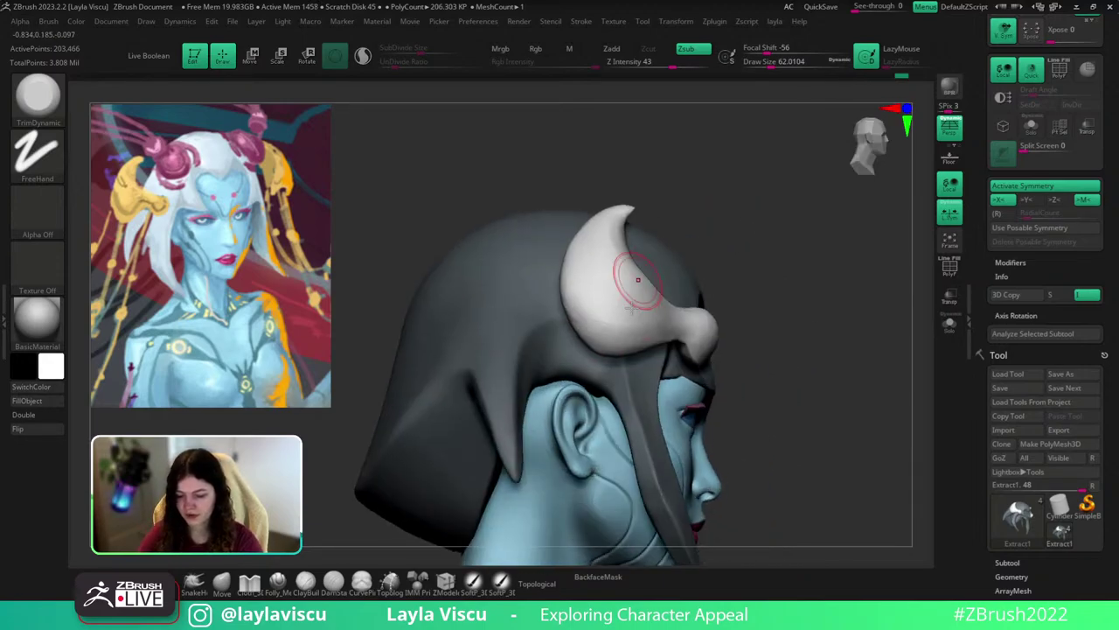
pyautogui.moveTo(691, 193); pyautogui.dragTo(759, 208, button='right')
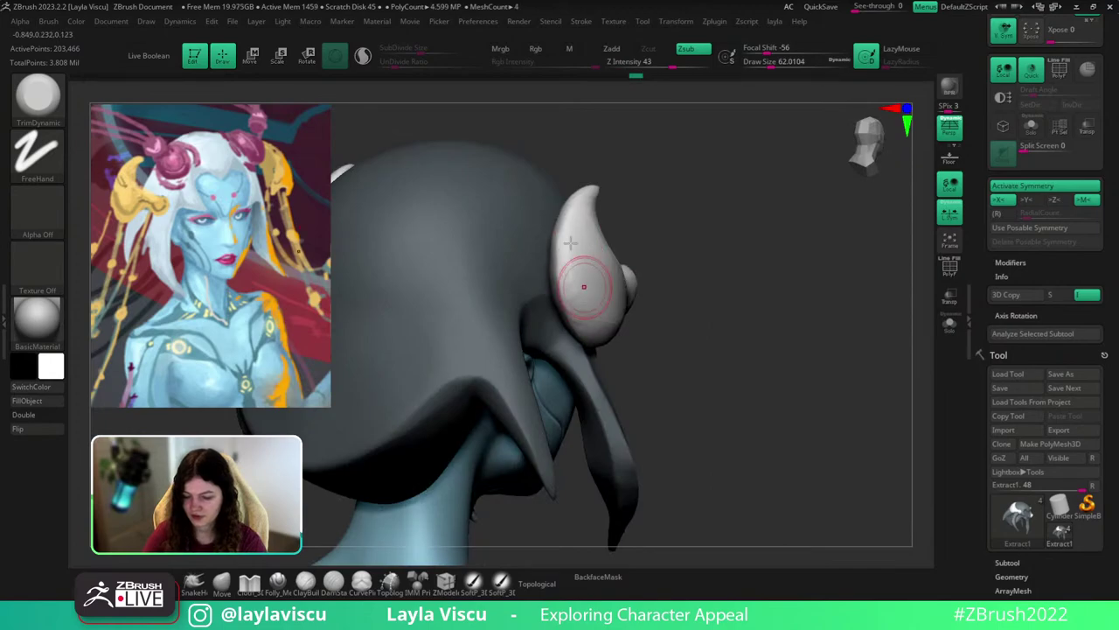
pyautogui.moveTo(584, 285); pyautogui.dragTo(604, 338)
pyautogui.moveTo(721, 221)
pyautogui.mouseDown(button='right')
pyautogui.moveTo(682, 191)
pyautogui.moveTo(656, 125)
pyautogui.moveTo(734, 189)
pyautogui.mouseUp(button='right')
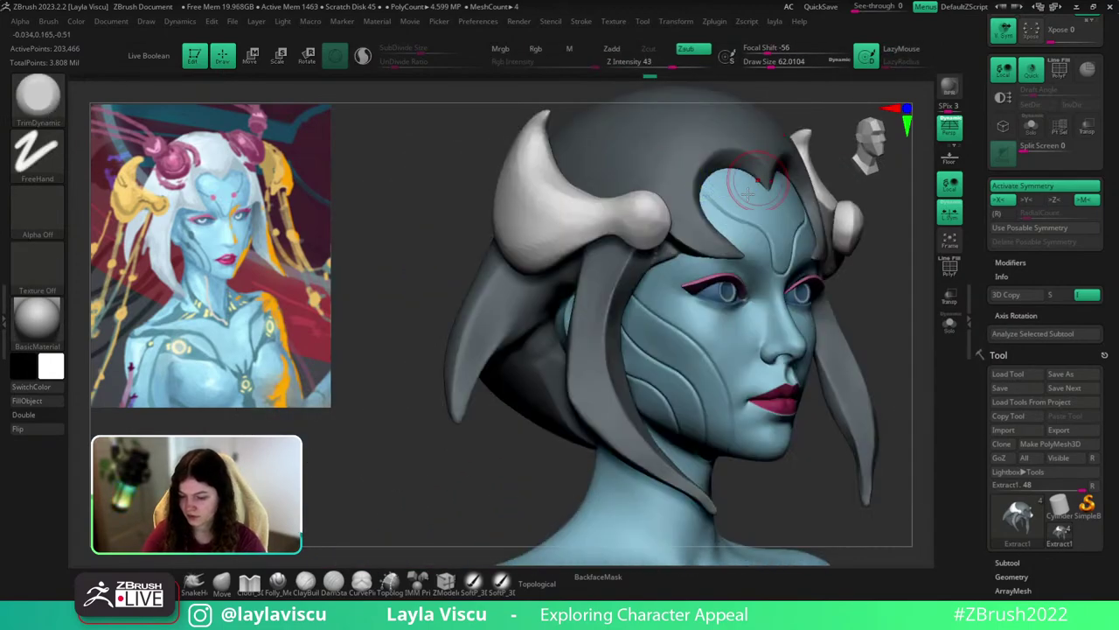
# Apply ClayPolish to the horn ornaments and clear the resulting mask.
pyautogui.moveTo(1101, 483); pyautogui.dragTo(1104, 311)
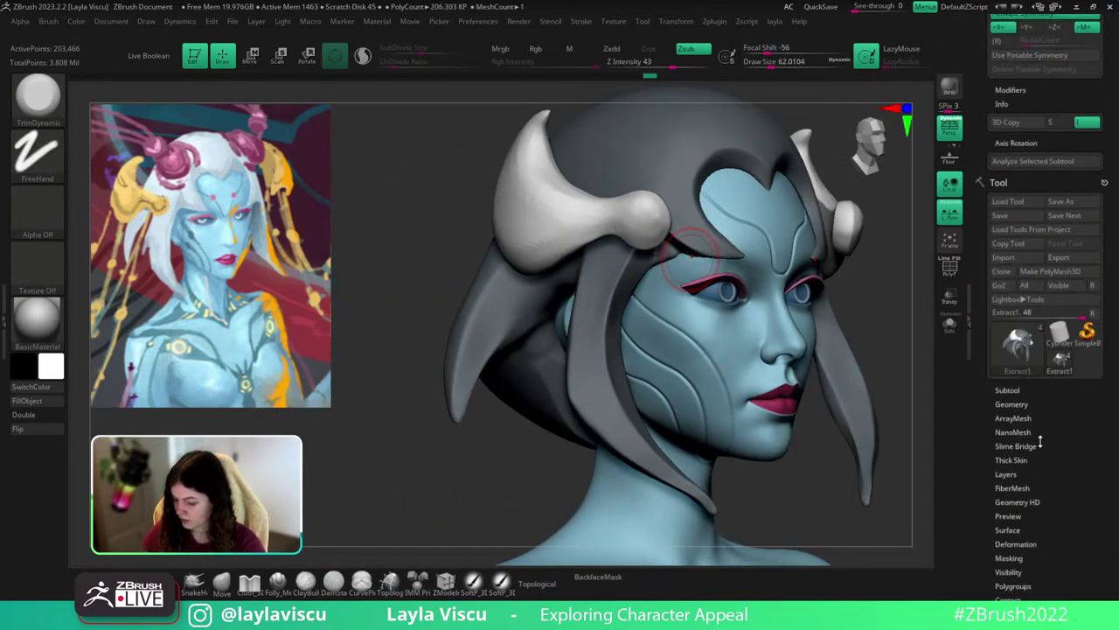
pyautogui.click(1017, 404)
pyautogui.moveTo(1111, 390); pyautogui.dragTo(1111, 289)
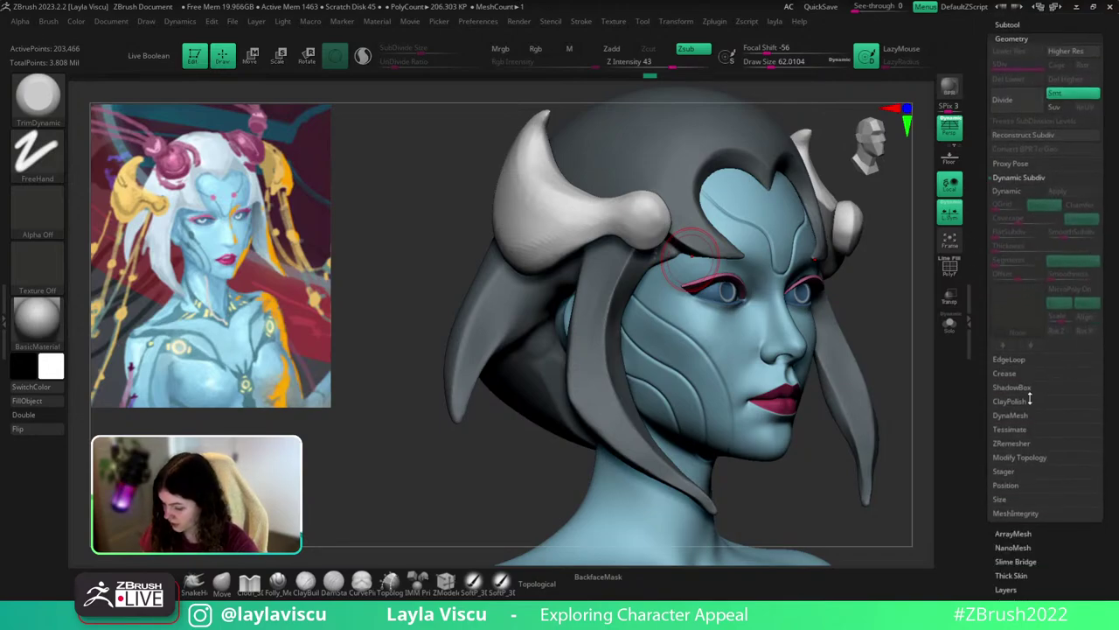
pyautogui.click(1029, 399)
pyautogui.click(1016, 263)
pyautogui.keyDown('ctrl'); pyautogui.moveTo(893, 378); pyautogui.dragTo(897, 398); pyautogui.keyUp('ctrl')
# Make the fully visible hair the active subtool and choose the Move brush with a draw size of about 158.
pyautogui.keyDown('ctrl'); pyautogui.moveTo(895, 400); pyautogui.dragTo(865, 415, button='right'); pyautogui.keyUp('ctrl')
pyautogui.moveTo(861, 396)
pyautogui.keyDown('shift'); pyautogui.mouseDown()
pyautogui.moveTo(874, 428)
pyautogui.moveTo(887, 419)
pyautogui.moveTo(882, 443)
pyautogui.mouseUp(); pyautogui.keyUp('shift')
pyautogui.keyDown('ctrl'); pyautogui.keyDown('shift'); pyautogui.click(647, 315); pyautogui.keyUp('shift'); pyautogui.keyUp('ctrl')
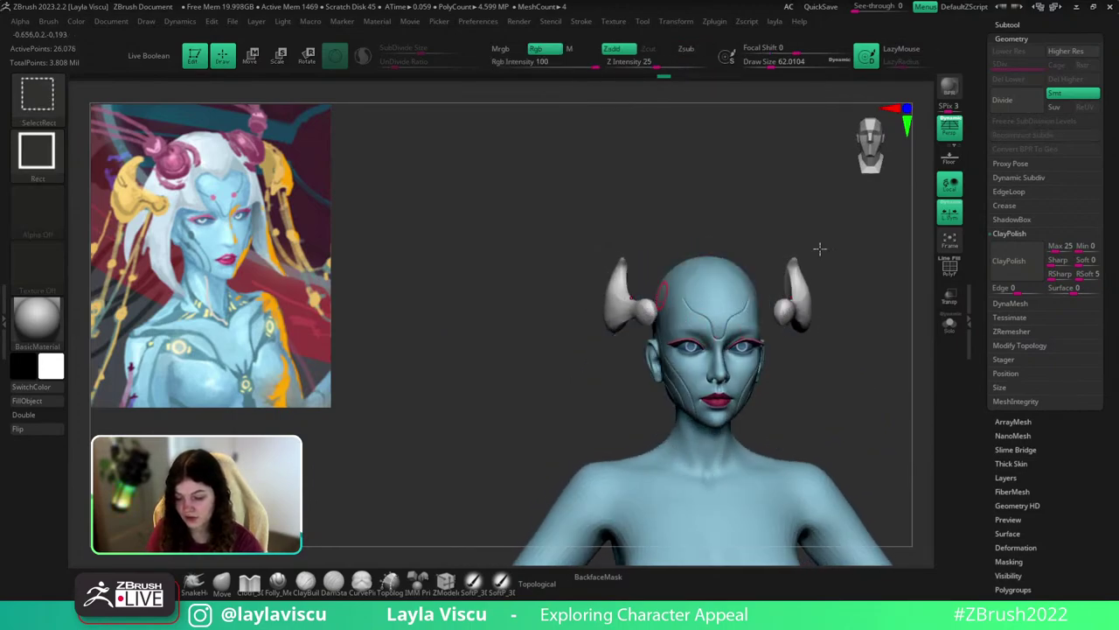
pyautogui.press('l')
pyautogui.click(852, 401)
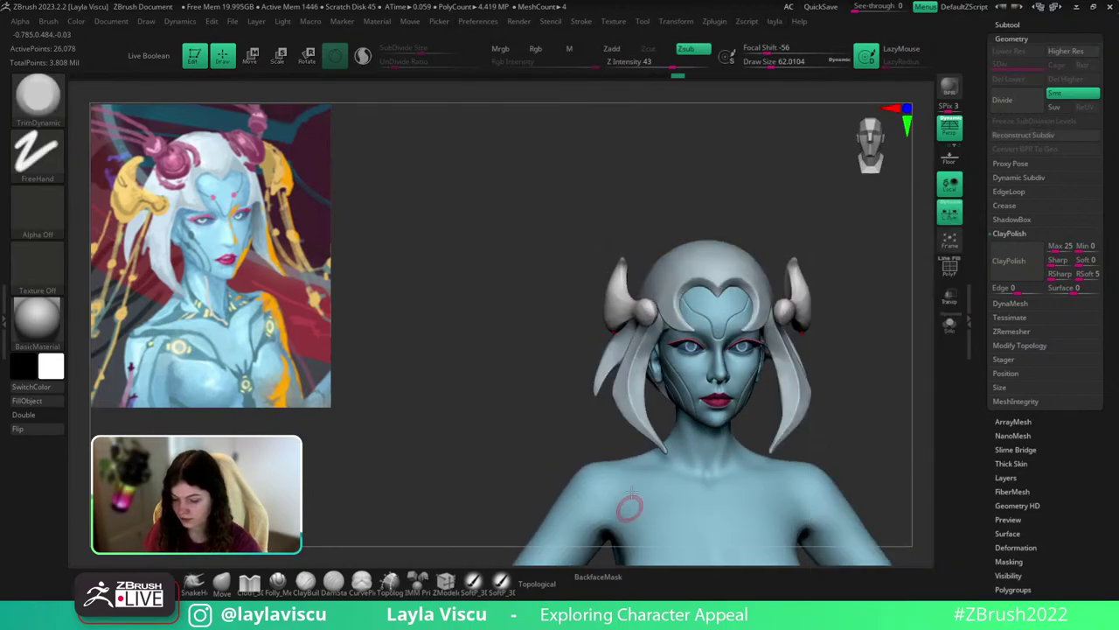
pyautogui.press('b')
pyautogui.press('m')
pyautogui.press('v')
pyautogui.press('s')
pyautogui.moveTo(638, 246); pyautogui.dragTo(654, 233)
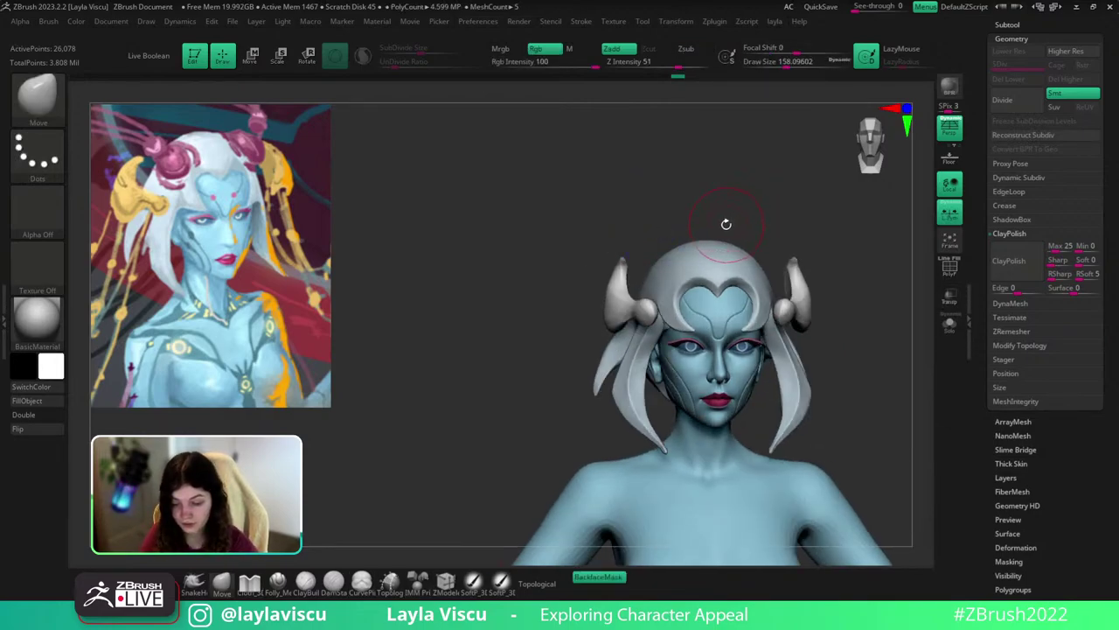
# Bend the horn ornaments slightly with the Bend Arc deformer and accept the deformation.
pyautogui.press('w')
pyautogui.click(557, 199)
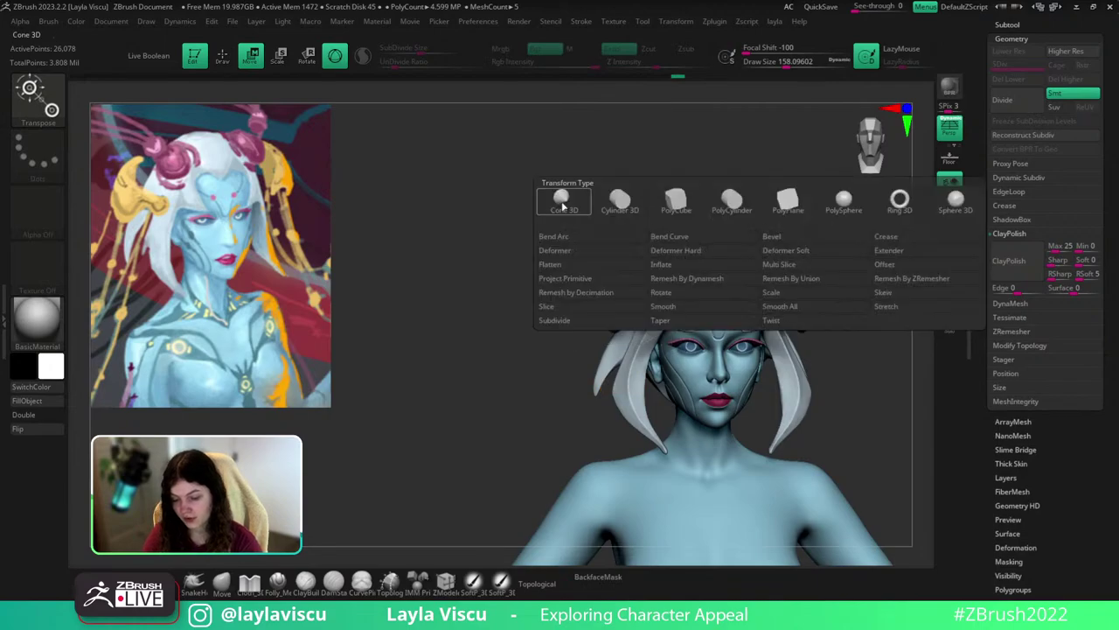
pyautogui.click(577, 248)
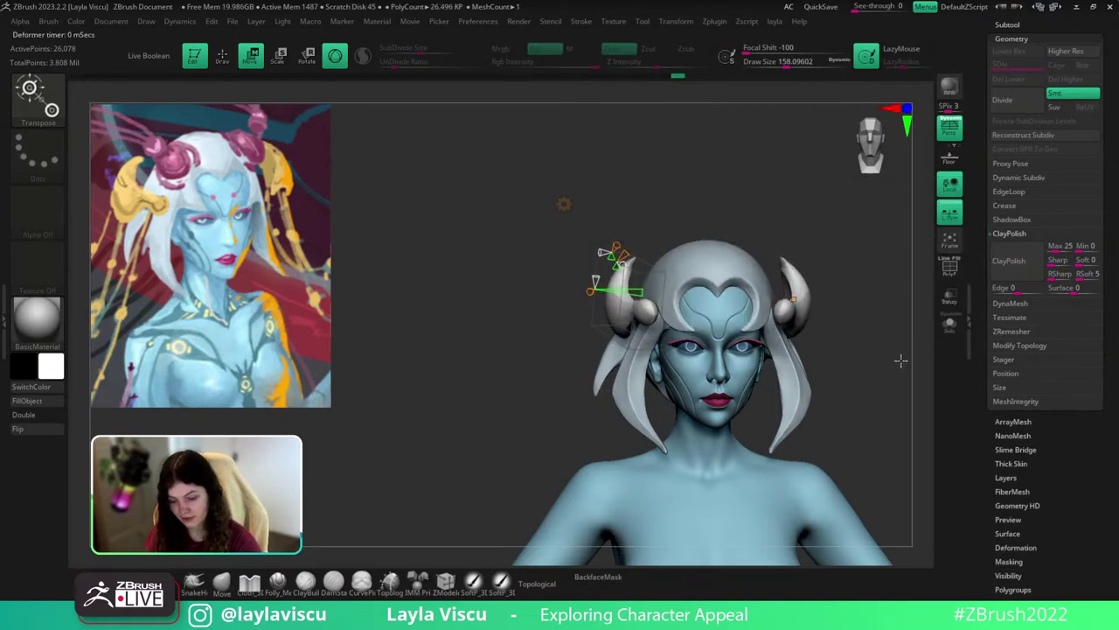
pyautogui.moveTo(901, 360); pyautogui.dragTo(899, 359)
pyautogui.moveTo(645, 289); pyautogui.dragTo(630, 288)
pyautogui.click(564, 204)
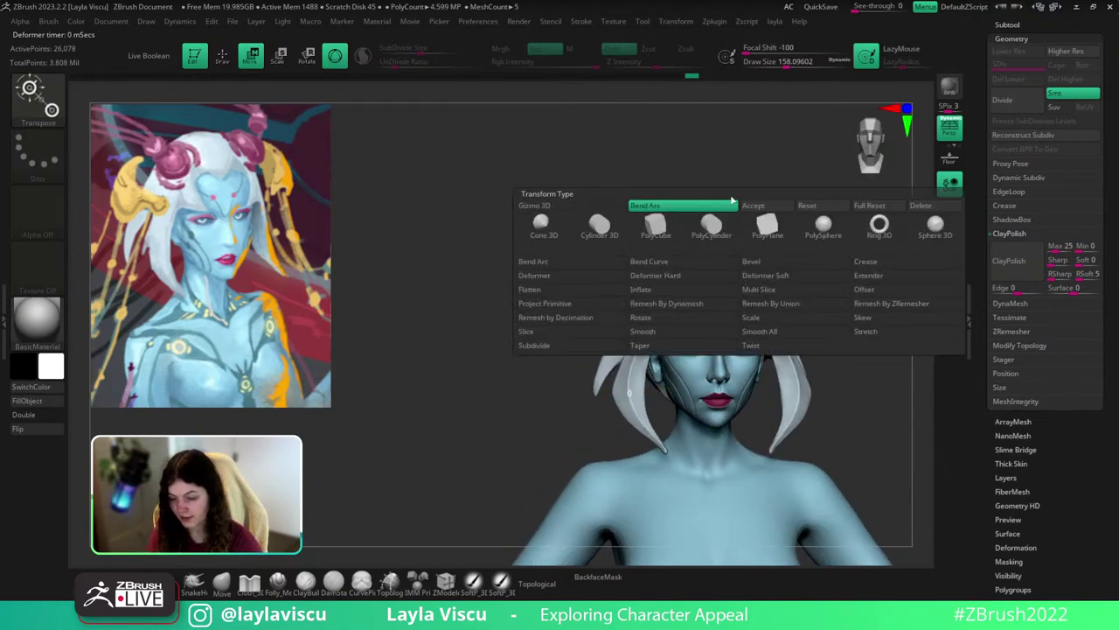
pyautogui.click(751, 205)
# Nudge the tips of the horn ornaments inward with the Move brush and set its draw size to about 94.
pyautogui.press('q')
pyautogui.moveTo(614, 237)
pyautogui.mouseDown()
pyautogui.moveTo(636, 229)
pyautogui.moveTo(632, 254)
pyautogui.mouseUp()
pyautogui.press('s')
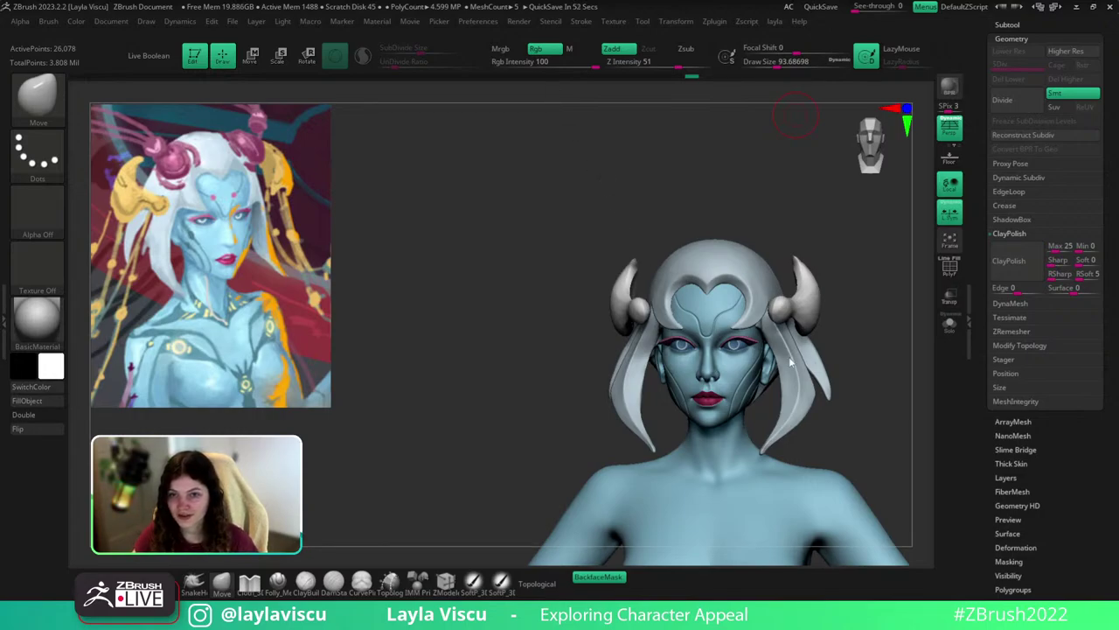
pyautogui.moveTo(868, 295); pyautogui.dragTo(857, 320)
# Isolate the horn ornaments and trim their lower inner surface with the TrimDynamic brush at a draw size of about 80.
pyautogui.click(951, 323)
pyautogui.keyDown('ctrl'); pyautogui.moveTo(643, 278); pyautogui.dragTo(693, 424, button='right'); pyautogui.keyUp('ctrl')
pyautogui.moveTo(726, 298); pyautogui.dragTo(707, 298)
pyautogui.press('s')
pyautogui.moveTo(710, 298)
pyautogui.mouseDown()
pyautogui.moveTo(717, 318)
pyautogui.moveTo(699, 306)
pyautogui.moveTo(632, 376)
pyautogui.moveTo(652, 293)
pyautogui.moveTo(645, 384)
pyautogui.mouseUp()
pyautogui.press('b')
pyautogui.press('t')
pyautogui.press('d')
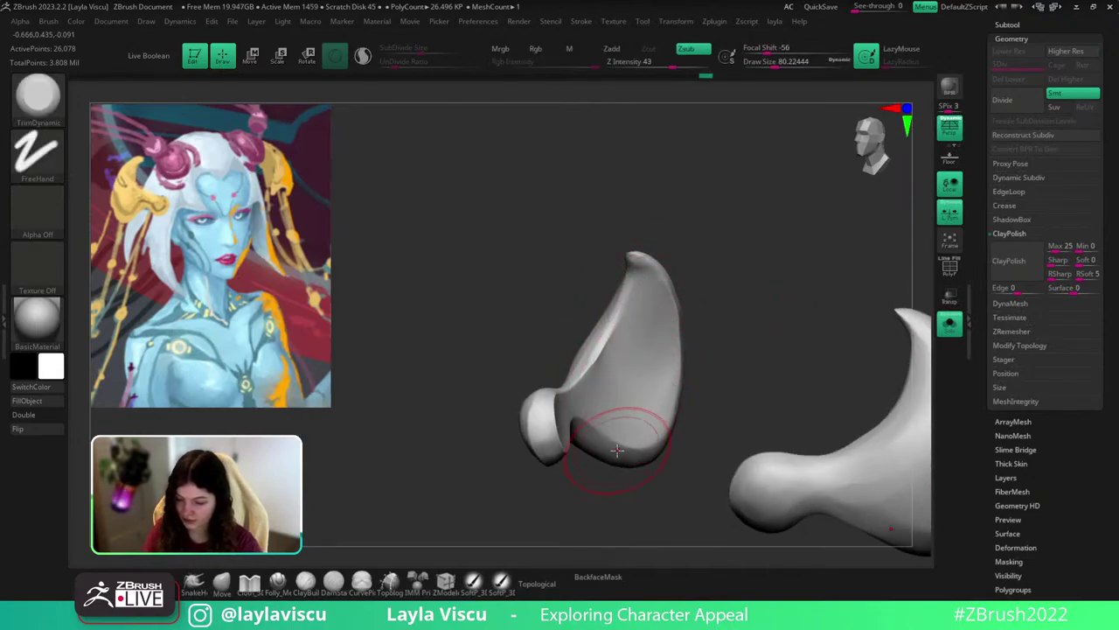
pyautogui.moveTo(700, 280); pyautogui.dragTo(716, 252)
# Set up the Folly_Mech Cut brush with a draw size of about 49 and a LazyRadius of 43, undoing the test stroke.
pyautogui.click(279, 586)
pyautogui.press('s')
pyautogui.moveTo(638, 330); pyautogui.dragTo(629, 330)
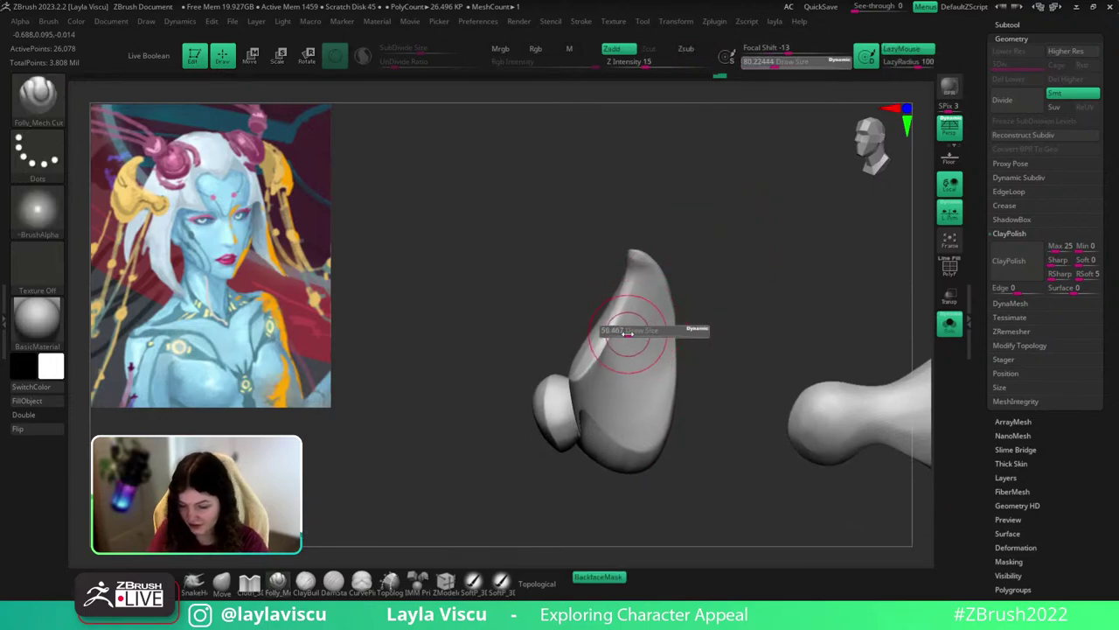
pyautogui.moveTo(582, 363); pyautogui.dragTo(631, 267)
pyautogui.hotkey('ctrl', 'z')
pyautogui.moveTo(915, 65); pyautogui.dragTo(901, 66)
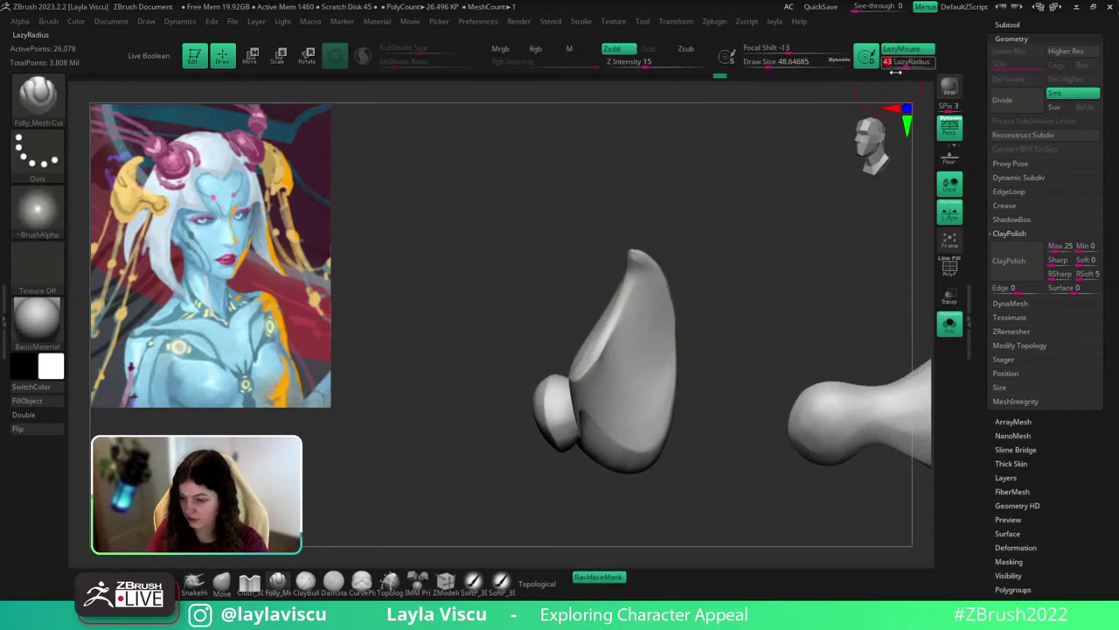
# Sharpen the rim of the horn ornaments' hollow side from the tip down to the lower edge.
pyautogui.moveTo(580, 370)
pyautogui.mouseDown()
pyautogui.moveTo(652, 223)
pyautogui.moveTo(692, 249)
pyautogui.moveTo(691, 365)
pyautogui.mouseUp()
pyautogui.moveTo(684, 260); pyautogui.dragTo(707, 280)
pyautogui.moveTo(635, 259); pyautogui.dragTo(655, 262)
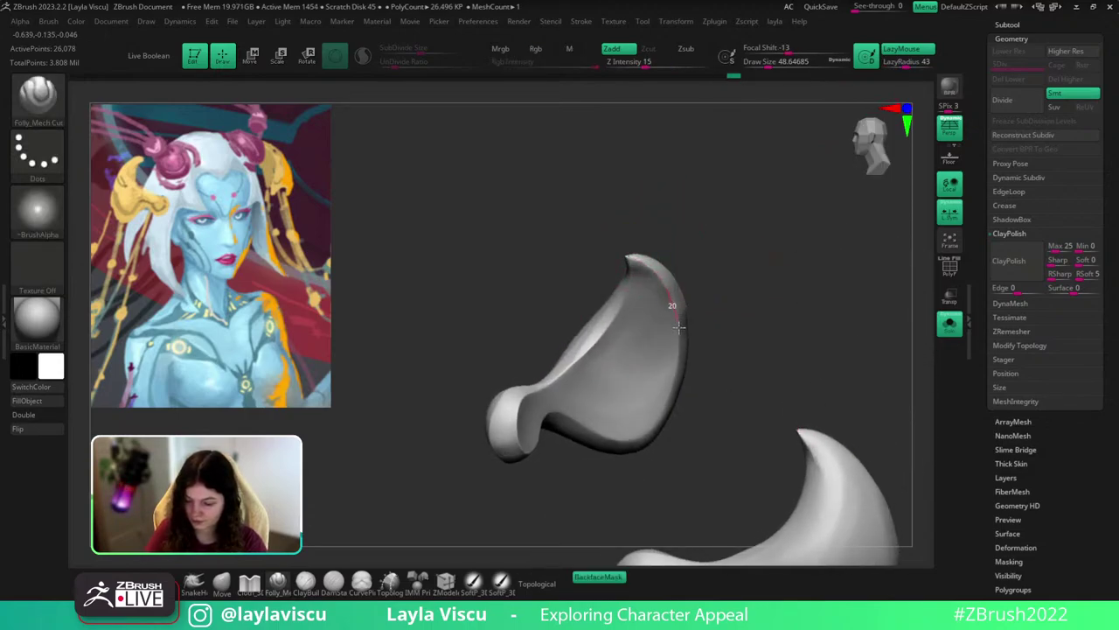
pyautogui.moveTo(734, 362); pyautogui.dragTo(794, 338, button='right')
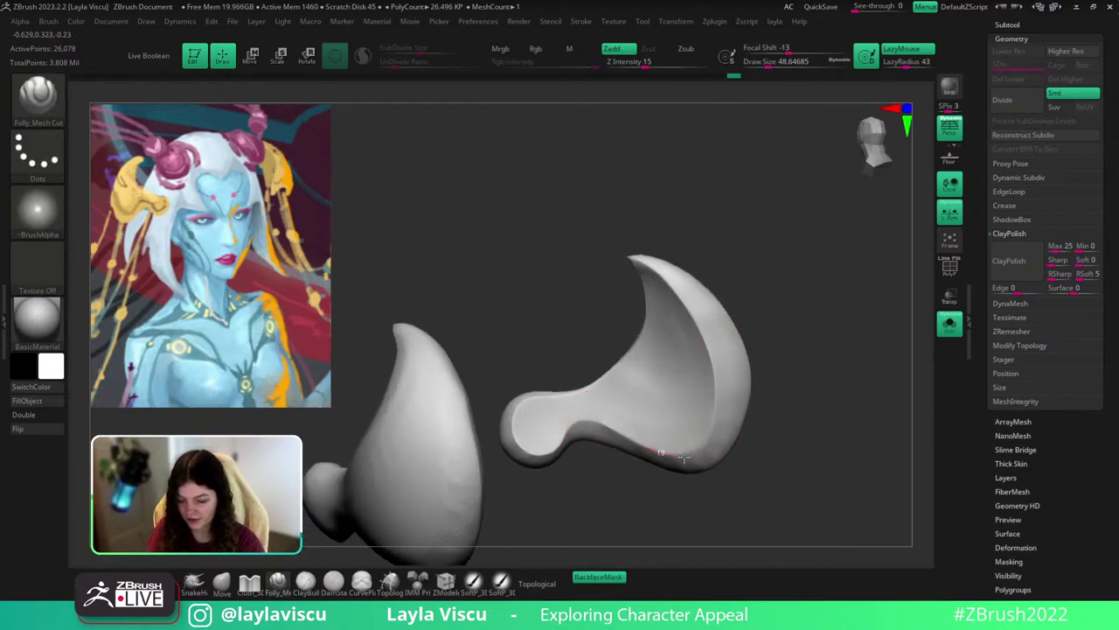
pyautogui.moveTo(801, 333); pyautogui.dragTo(757, 345, button='right')
pyautogui.moveTo(716, 412); pyautogui.dragTo(788, 363, button='right')
# Sharpen the edges along the horn ornaments' narrow outer side, from the front, underside and above.
pyautogui.click(949, 323)
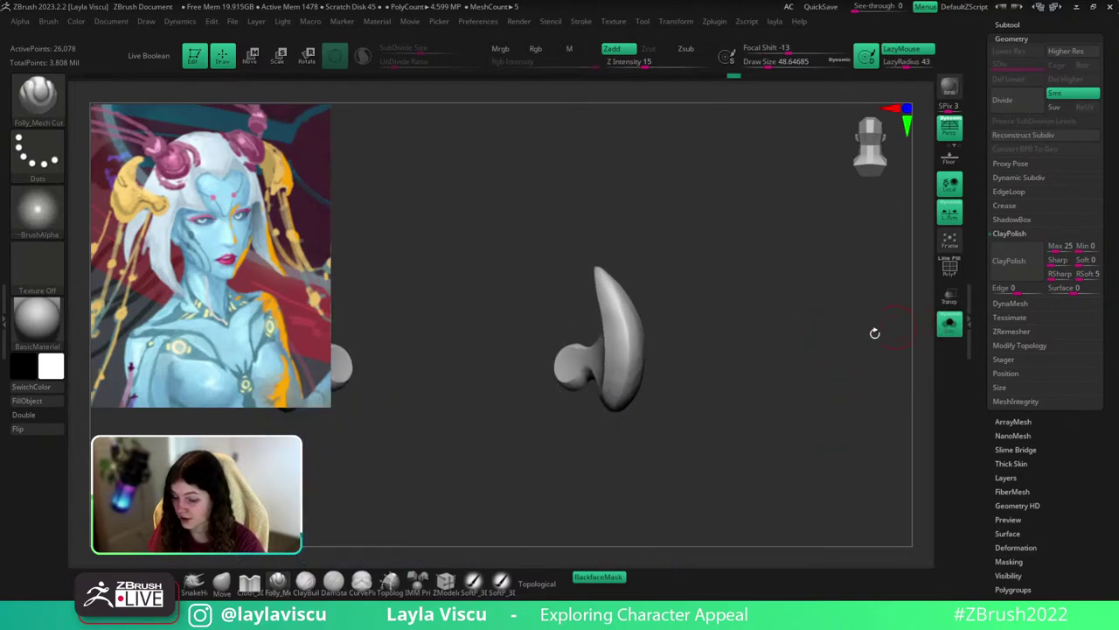
pyautogui.moveTo(874, 332); pyautogui.dragTo(674, 324)
pyautogui.moveTo(606, 352); pyautogui.dragTo(584, 315)
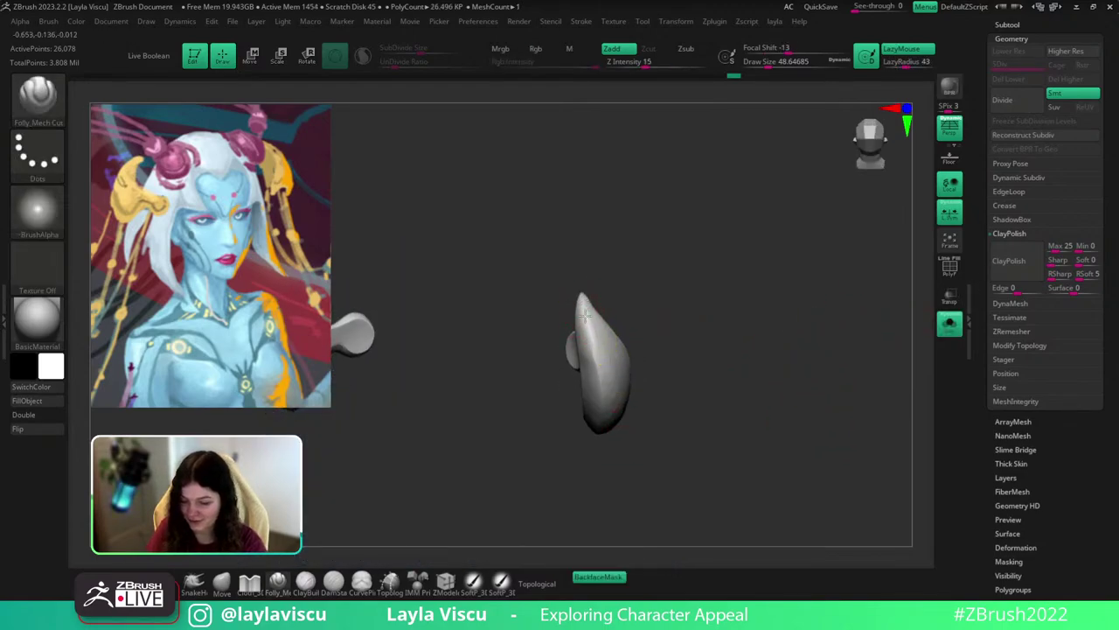
pyautogui.moveTo(625, 442); pyautogui.dragTo(617, 320, button='right')
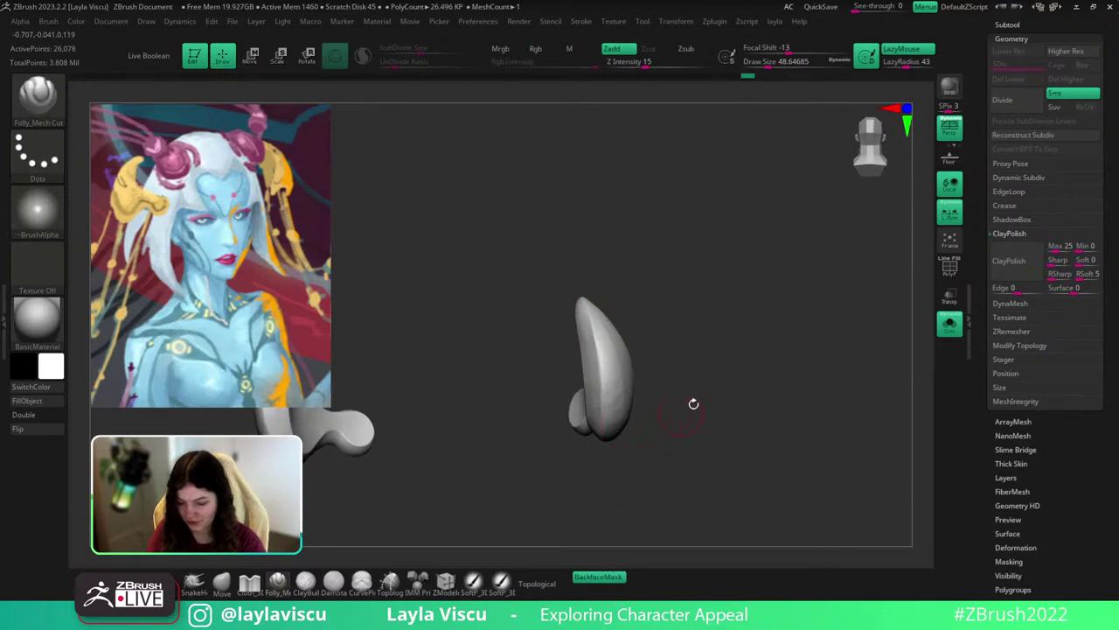
pyautogui.moveTo(695, 402)
pyautogui.mouseDown(button='right')
pyautogui.moveTo(704, 335)
pyautogui.moveTo(615, 371)
pyautogui.mouseUp(button='right')
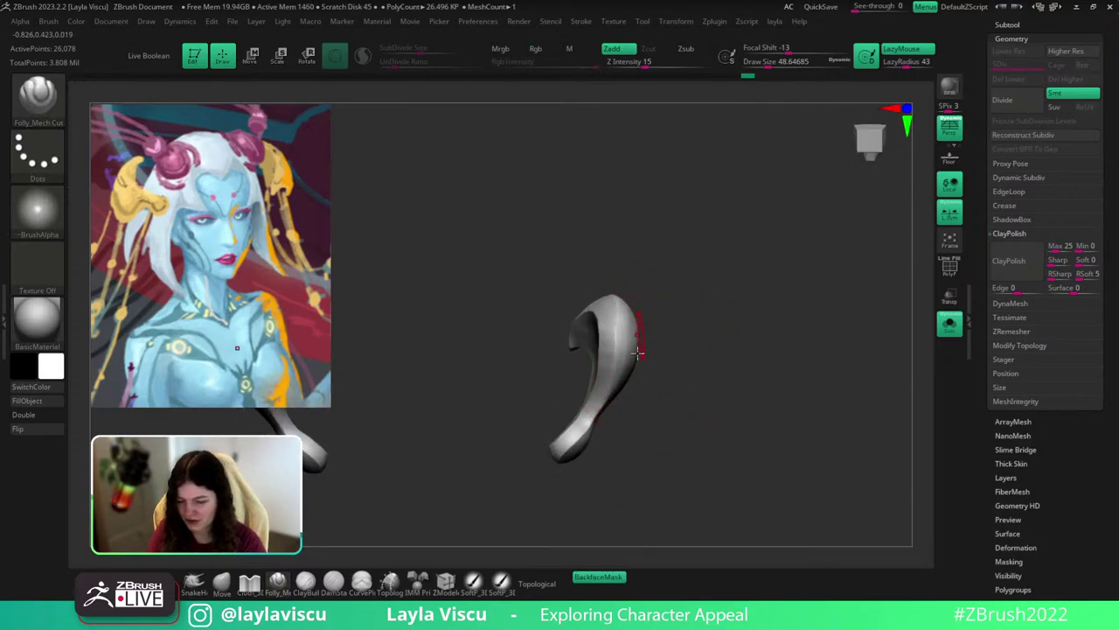
pyautogui.moveTo(672, 357)
pyautogui.mouseDown()
pyautogui.moveTo(723, 312)
pyautogui.moveTo(698, 333)
pyautogui.moveTo(684, 290)
pyautogui.mouseUp()
# Adjust the horn ornaments' upper curve using the Move brush at about 54 with backface masking off, and show the whole model.
pyautogui.click(230, 583)
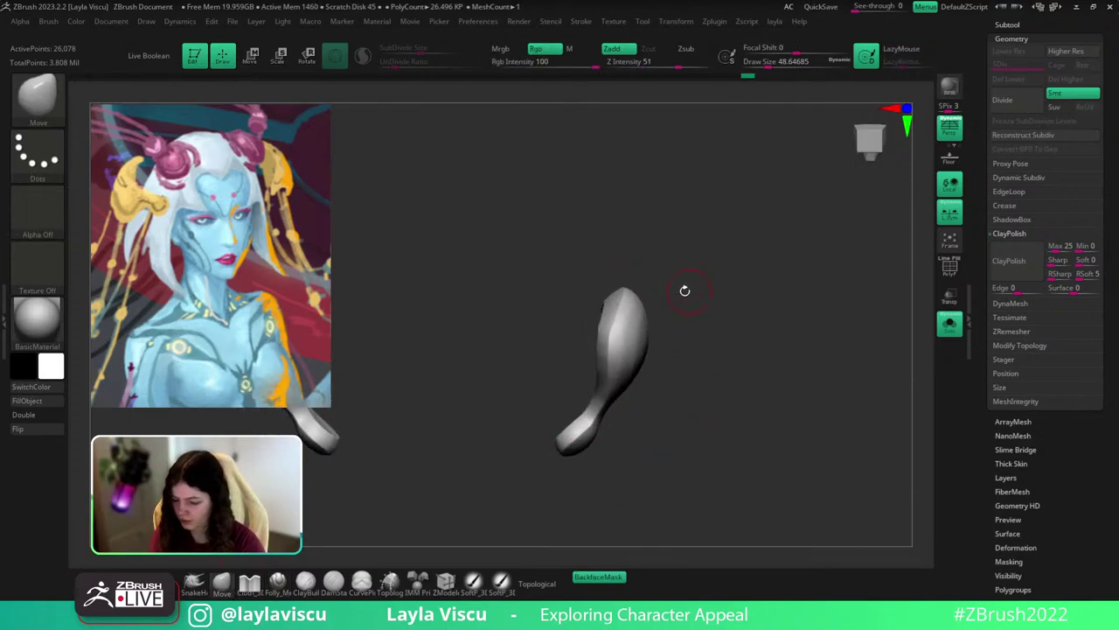
pyautogui.moveTo(629, 488); pyautogui.dragTo(594, 537)
pyautogui.click(597, 576)
pyautogui.press('s')
pyautogui.click(624, 342)
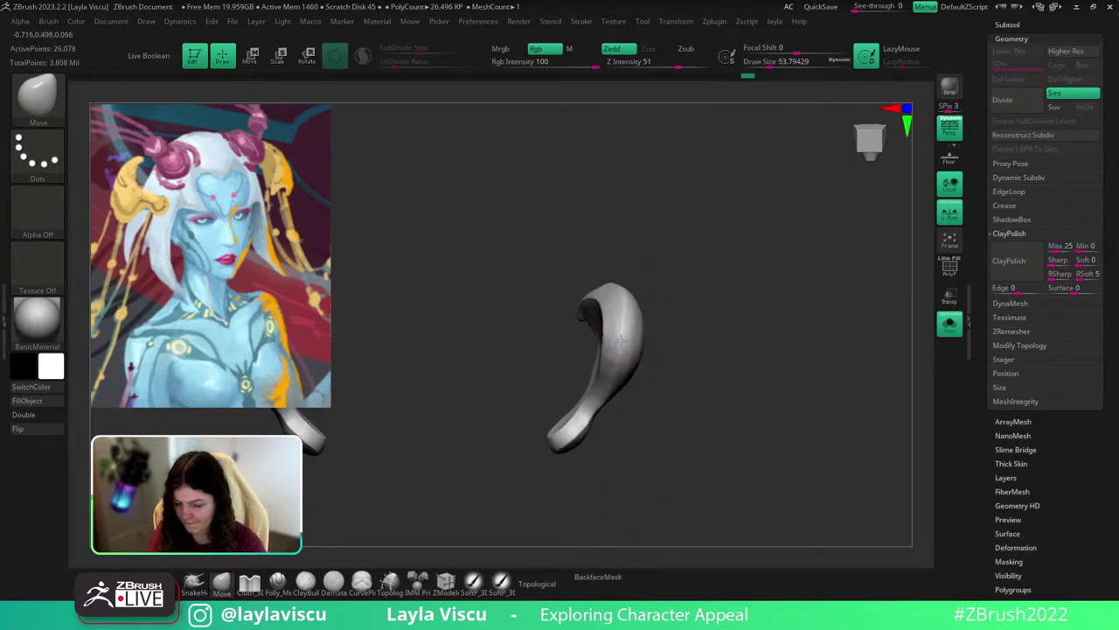
pyautogui.click(950, 323)
# Reshape the horn ornaments' outer curve in the front view with the Move brush at a draw size of about 154.
pyautogui.keyDown('ctrl'); pyautogui.moveTo(859, 382); pyautogui.dragTo(848, 340, button='right'); pyautogui.keyUp('ctrl')
pyautogui.moveTo(846, 346); pyautogui.dragTo(839, 386)
pyautogui.moveTo(838, 382); pyautogui.dragTo(841, 429, button='right')
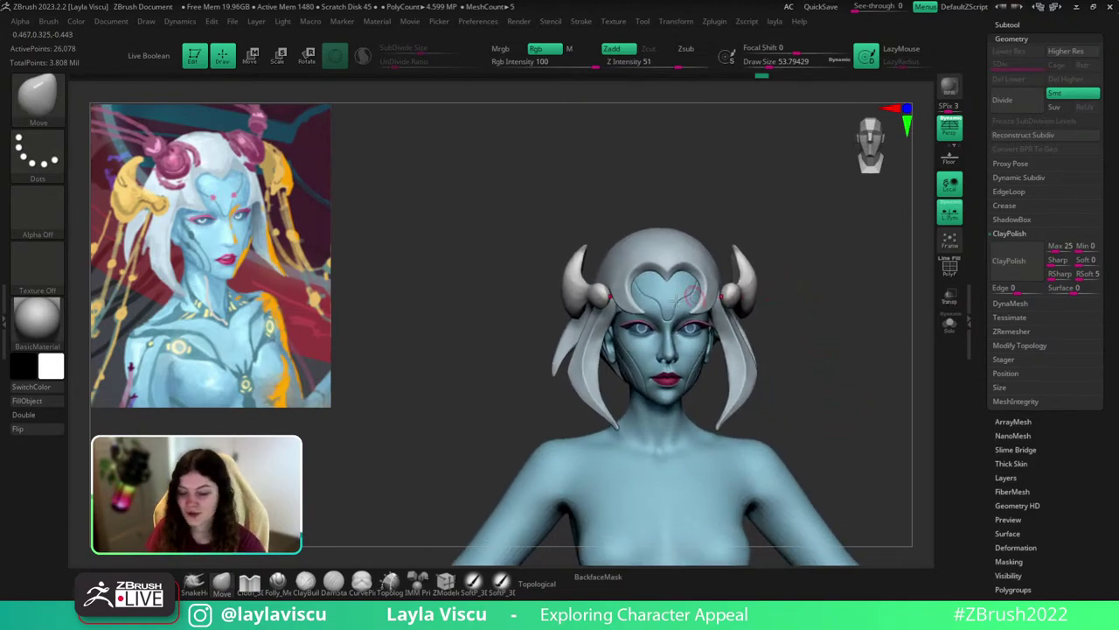
pyautogui.press('s')
pyautogui.click(568, 284)
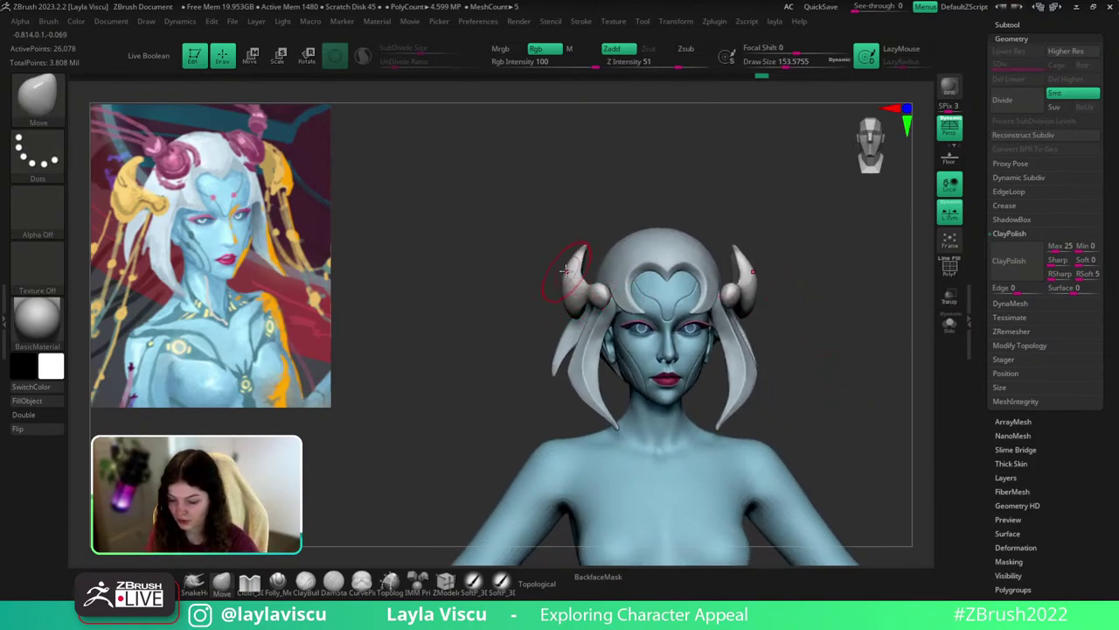
pyautogui.moveTo(567, 271); pyautogui.dragTo(569, 260)
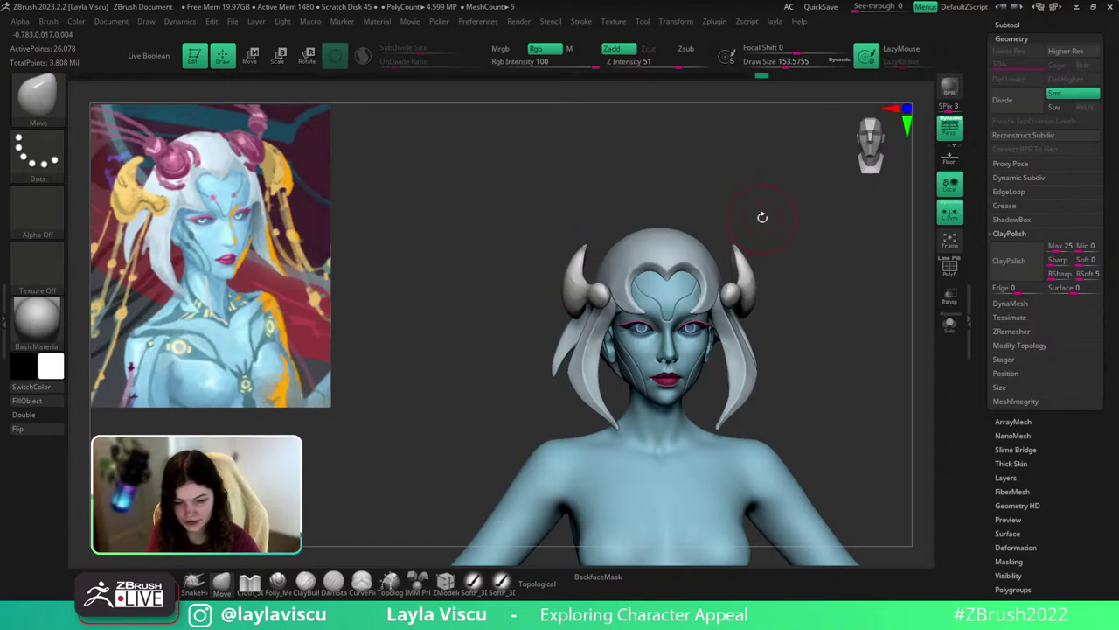
# Reposition the rounded stem ends and outer curve of the horn ornaments with the Move brush at draw sizes of about 112 and 132.
pyautogui.moveTo(762, 212)
pyautogui.mouseDown()
pyautogui.moveTo(782, 213)
pyautogui.moveTo(753, 206)
pyautogui.mouseUp()
pyautogui.moveTo(616, 239)
pyautogui.keyDown('ctrl'); pyautogui.mouseDown(button='right')
pyautogui.moveTo(622, 214)
pyautogui.moveTo(587, 231)
pyautogui.mouseUp(button='right'); pyautogui.keyUp('ctrl')
pyautogui.press('s')
pyautogui.moveTo(566, 327); pyautogui.dragTo(561, 327)
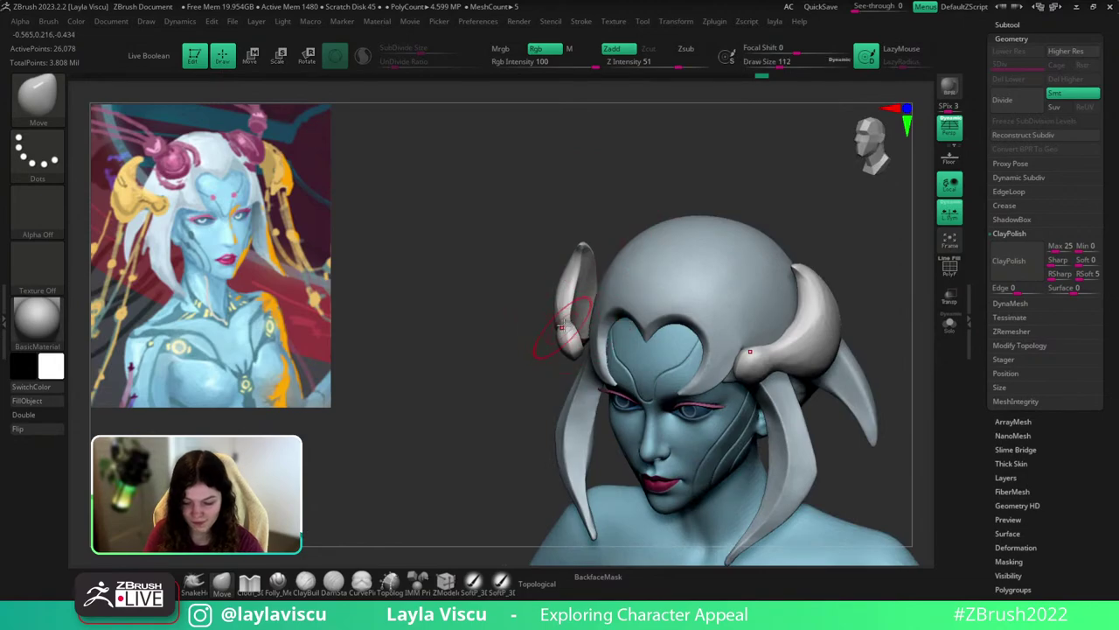
pyautogui.moveTo(566, 320); pyautogui.dragTo(566, 342, button='right')
pyautogui.press('s')
pyautogui.moveTo(566, 341); pyautogui.dragTo(578, 343)
pyautogui.moveTo(846, 297)
pyautogui.mouseDown()
pyautogui.moveTo(854, 265)
pyautogui.moveTo(875, 252)
pyautogui.mouseUp()
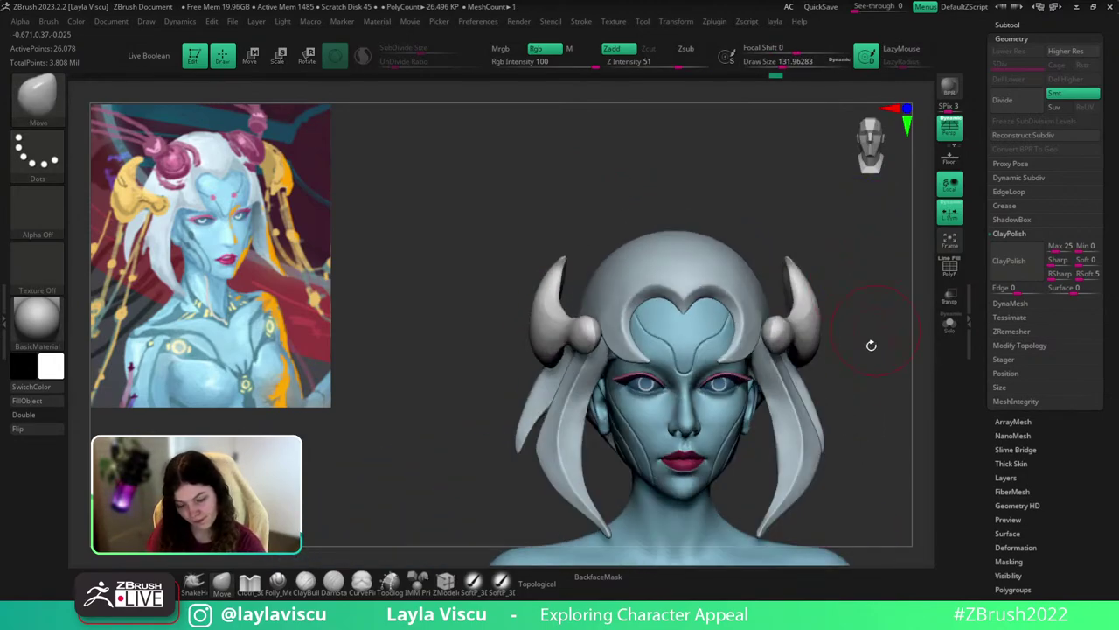
pyautogui.moveTo(817, 321); pyautogui.dragTo(831, 314)
# Try ZRemesher on the horn ornaments with target polygon counts of 2.68692 and 1.69702, undoing both remeshes.
pyautogui.hotkey('shift', 'f')
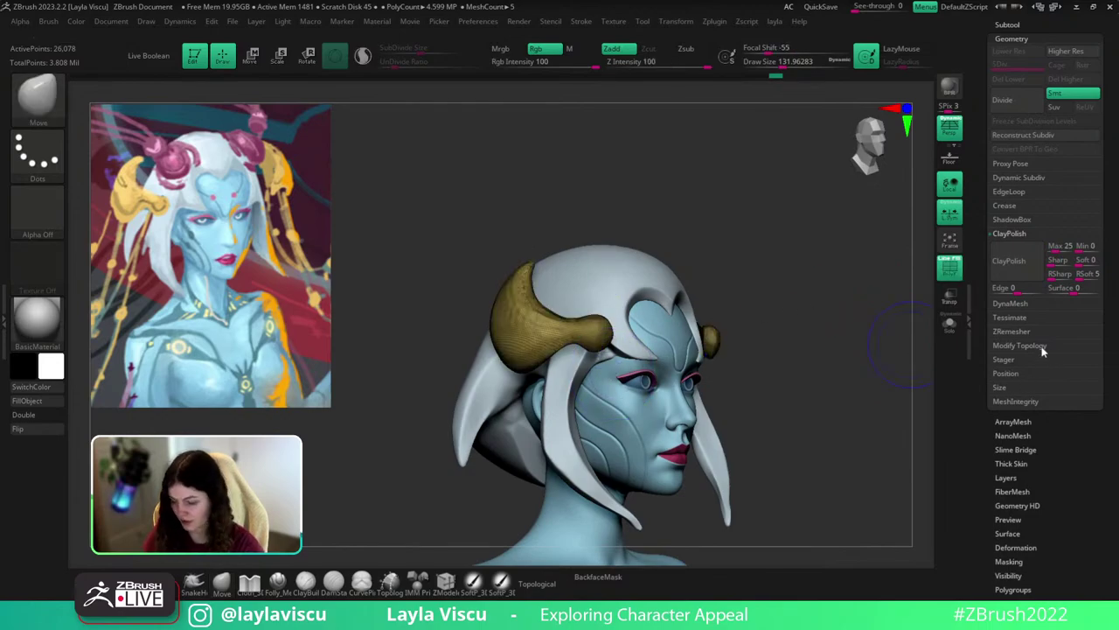
pyautogui.click(1011, 330)
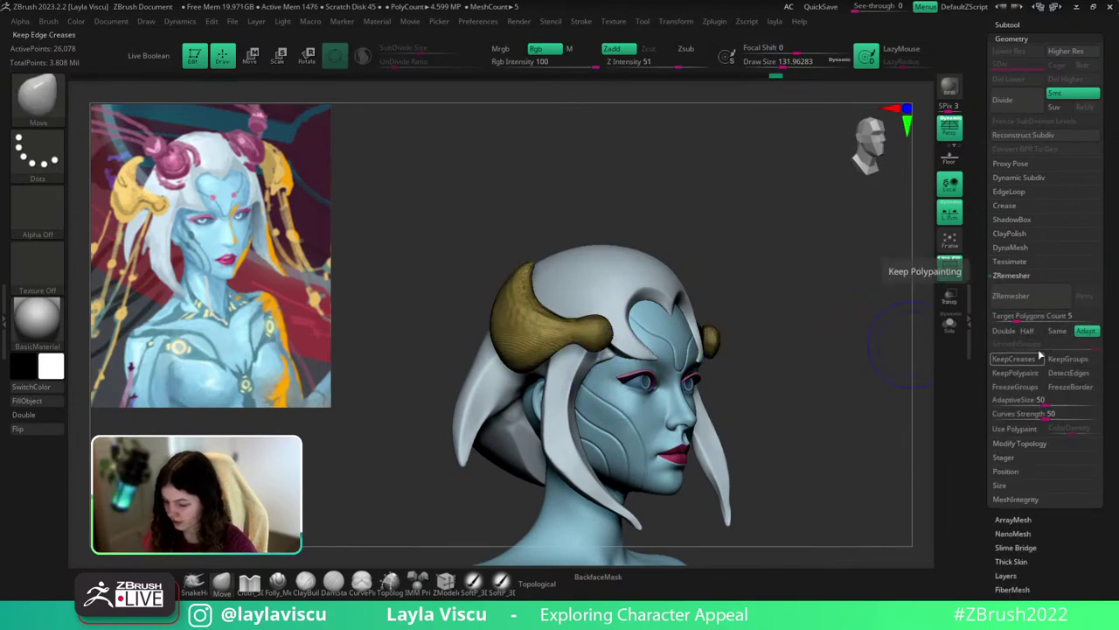
pyautogui.click(1014, 316)
pyautogui.moveTo(1016, 316); pyautogui.dragTo(1011, 316)
pyautogui.hotkey('shift', 'f')
pyautogui.click(1014, 297)
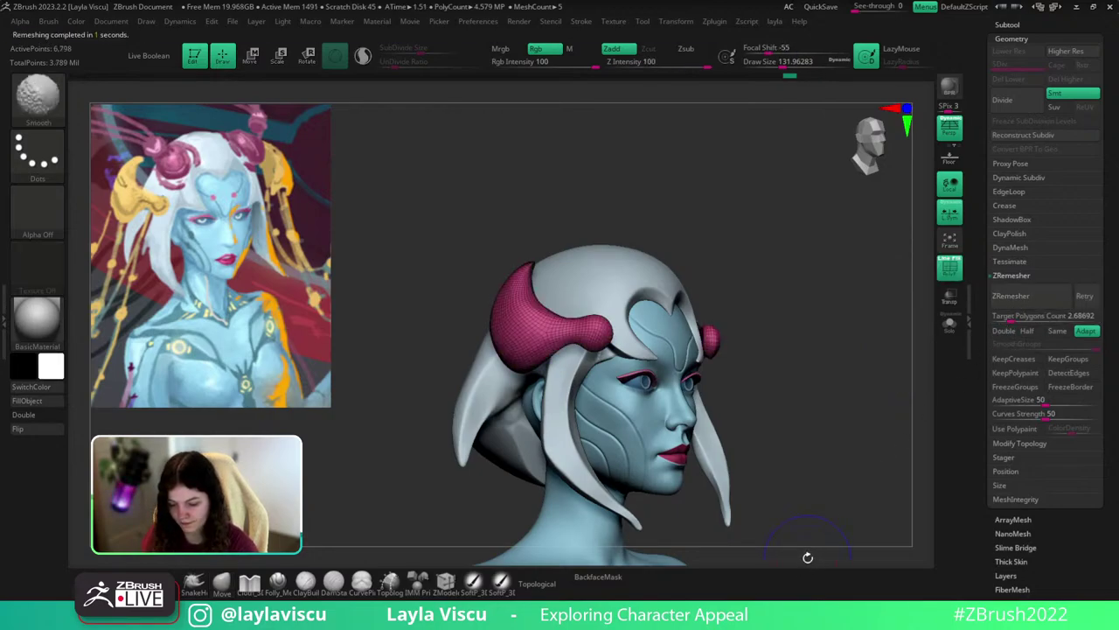
pyautogui.moveTo(1011, 316); pyautogui.dragTo(1004, 317)
pyautogui.click(1014, 296)
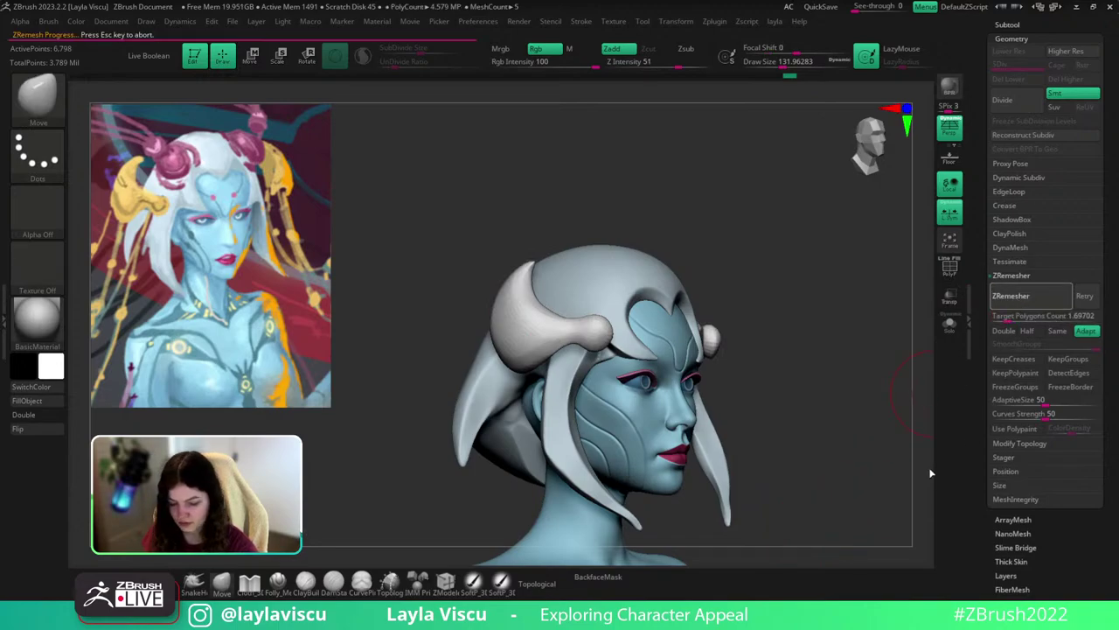
pyautogui.hotkey('ctrl', 'z')
pyautogui.hotkey('ctrl', 'z')
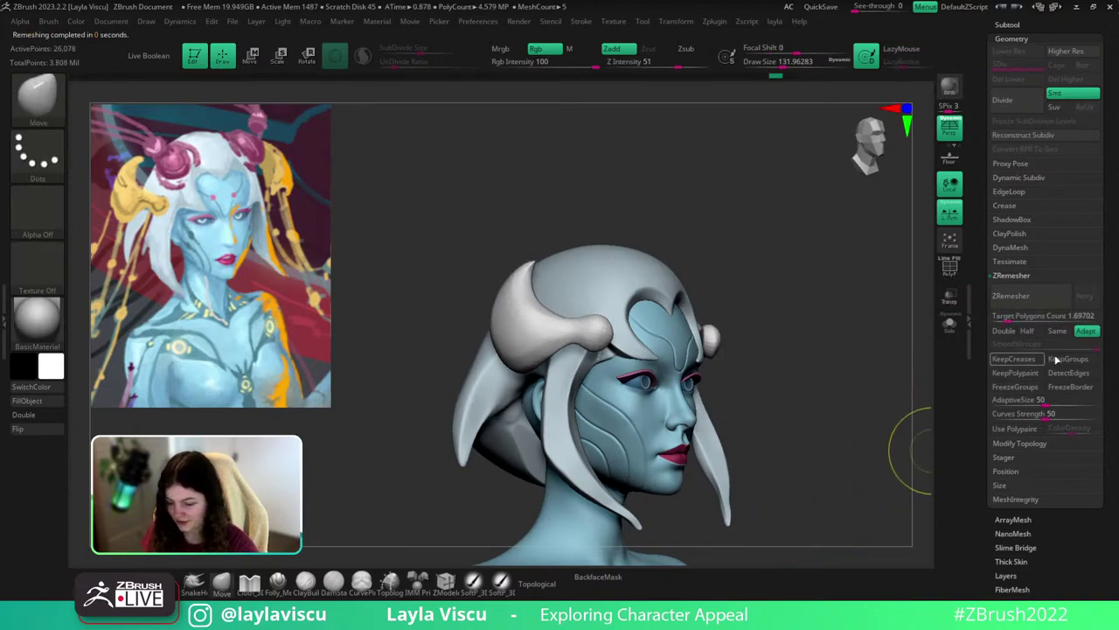
# Remesh the horn ornaments with ZRemesher and retry the result with a target polygon count of 0.9447.
pyautogui.hotkey('shift', 'f')
pyautogui.click(1012, 297)
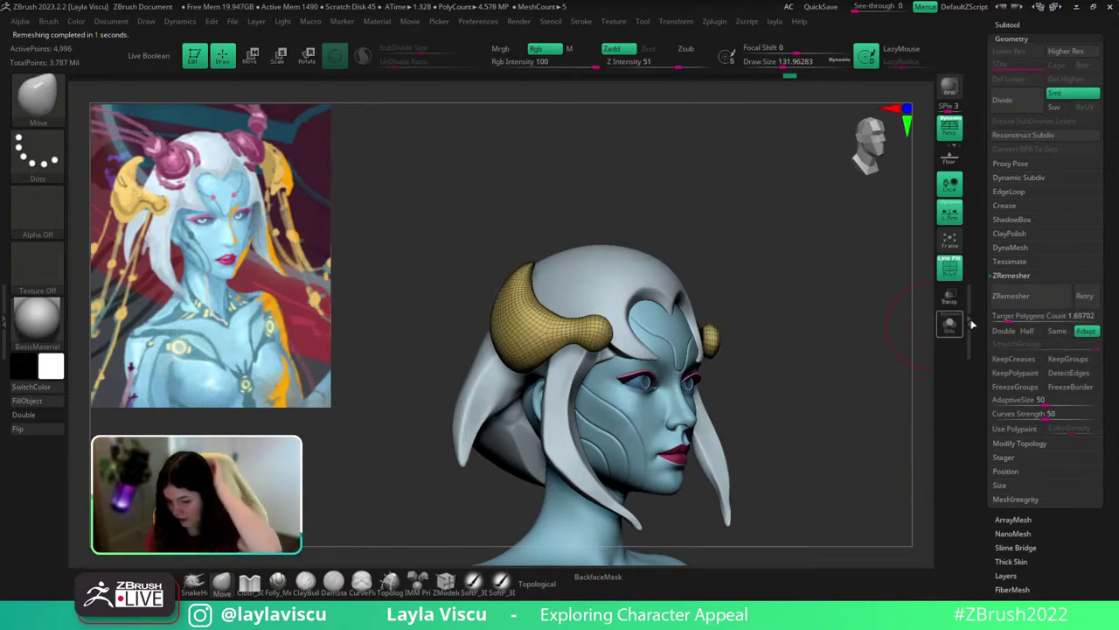
pyautogui.click(1006, 315)
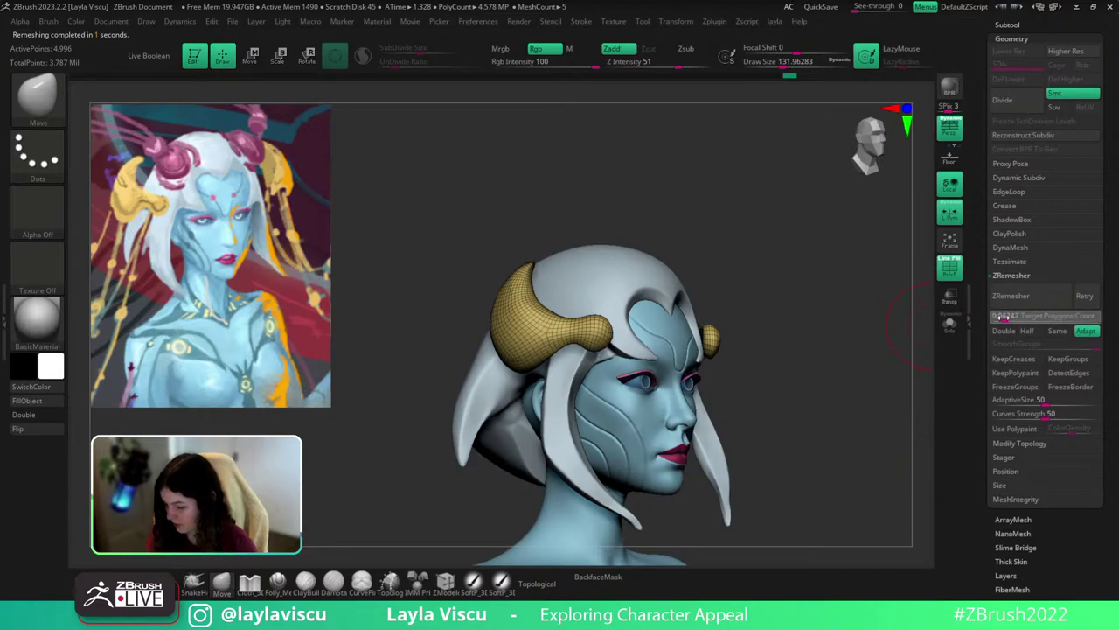
pyautogui.moveTo(1004, 318); pyautogui.dragTo(1006, 317)
pyautogui.click(1082, 300)
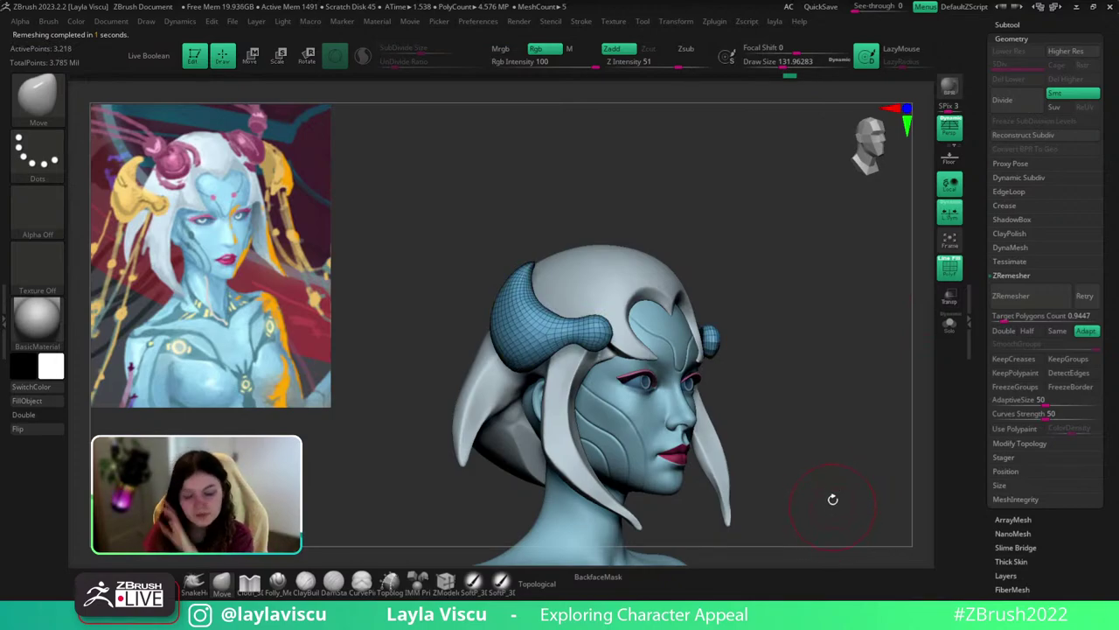
# Turn on Dynamic Subdiv for the horn ornaments and hide the wireframe.
pyautogui.moveTo(832, 499); pyautogui.dragTo(848, 394)
pyautogui.hotkey('shift', 'f')
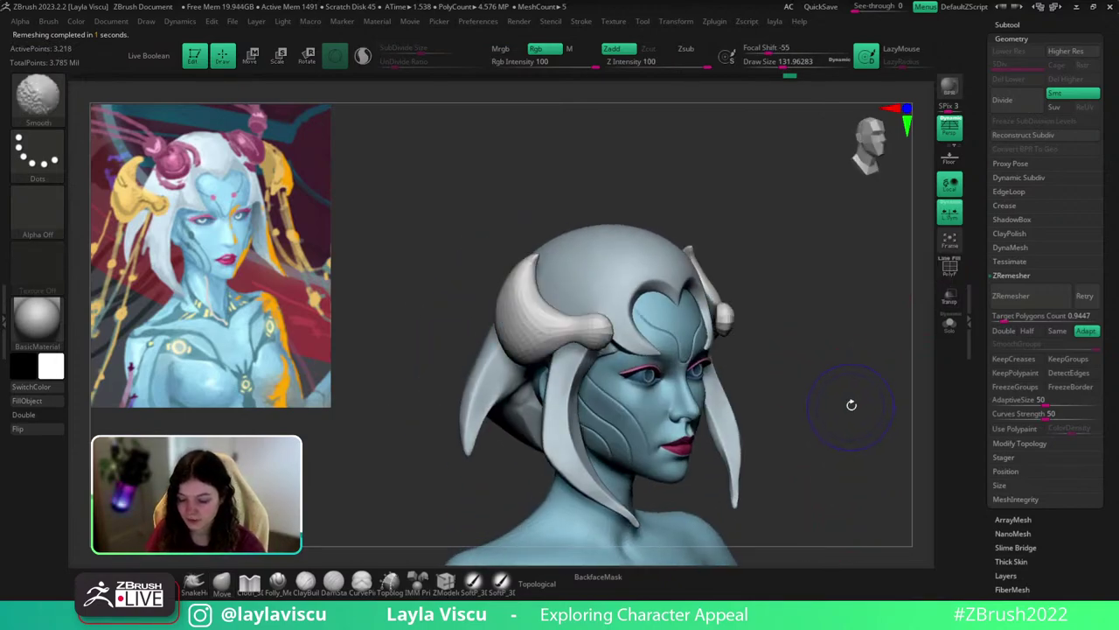
pyautogui.hotkey('shift', 'f')
pyautogui.click(1014, 163)
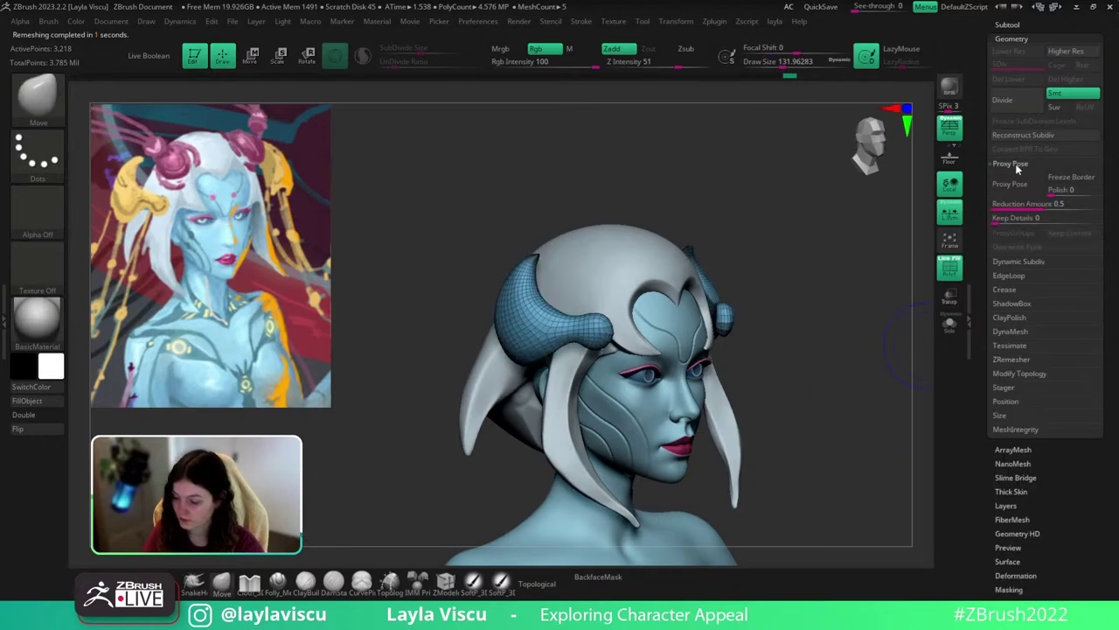
pyautogui.click(1009, 177)
pyautogui.hotkey('shift', 'f')
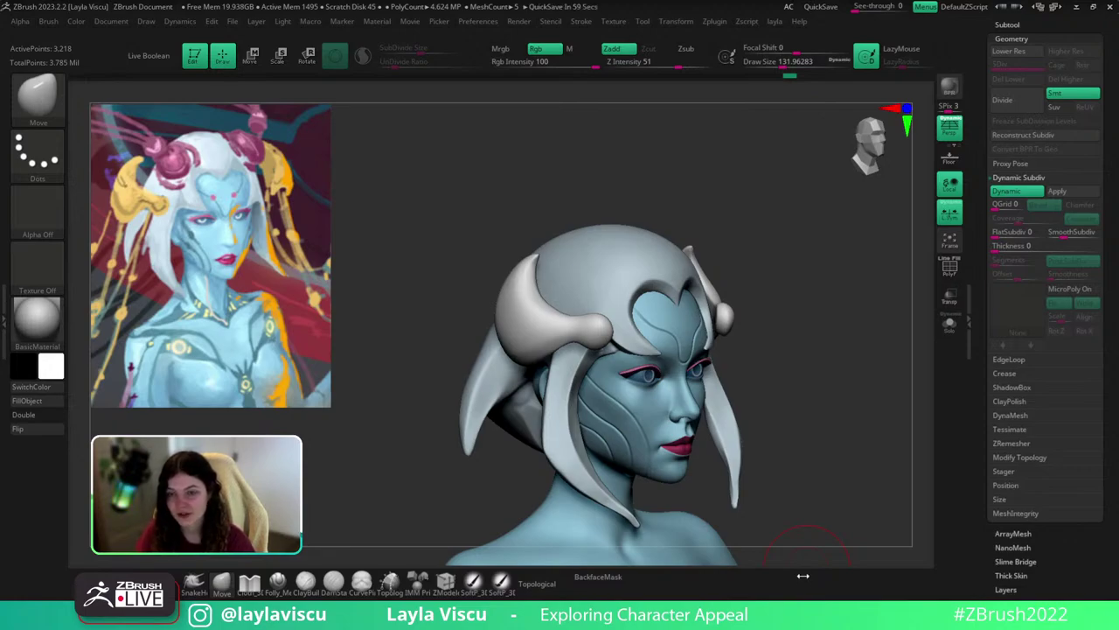
# Examine the horn ornaments' shape and proportions against the head and full figure from front and three-quarter views.
pyautogui.moveTo(902, 354); pyautogui.dragTo(903, 434)
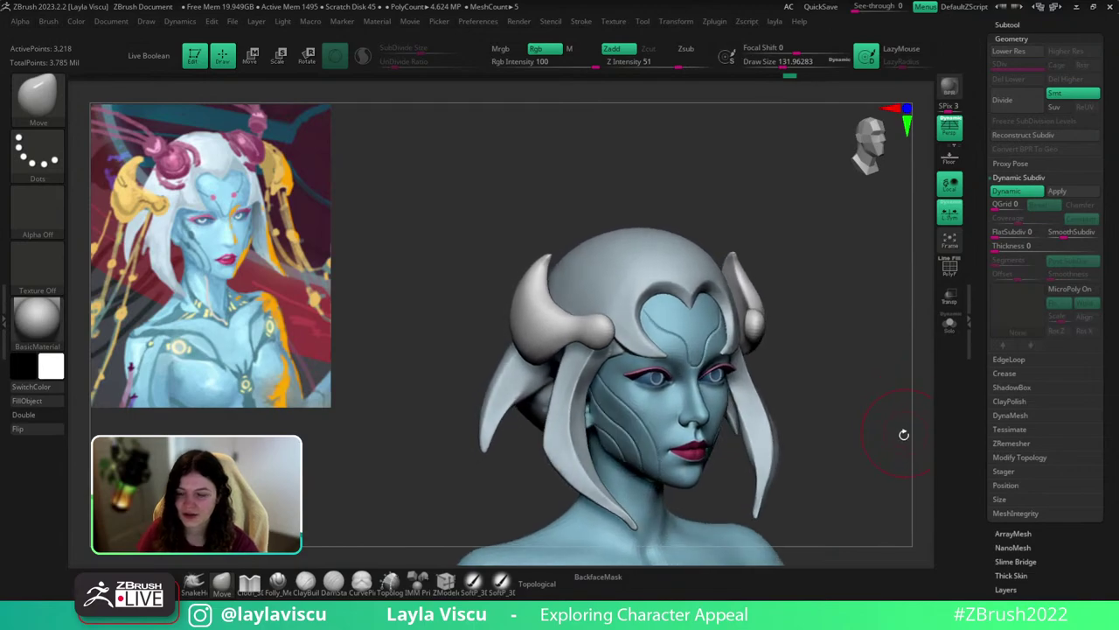
pyautogui.keyDown('ctrl'); pyautogui.moveTo(888, 411); pyautogui.dragTo(863, 358, button='right'); pyautogui.keyUp('ctrl')
pyautogui.keyDown('shift'); pyautogui.moveTo(863, 359); pyautogui.dragTo(863, 455); pyautogui.keyUp('shift')
pyautogui.keyDown('ctrl'); pyautogui.moveTo(863, 459); pyautogui.dragTo(831, 399, button='right'); pyautogui.keyUp('ctrl')
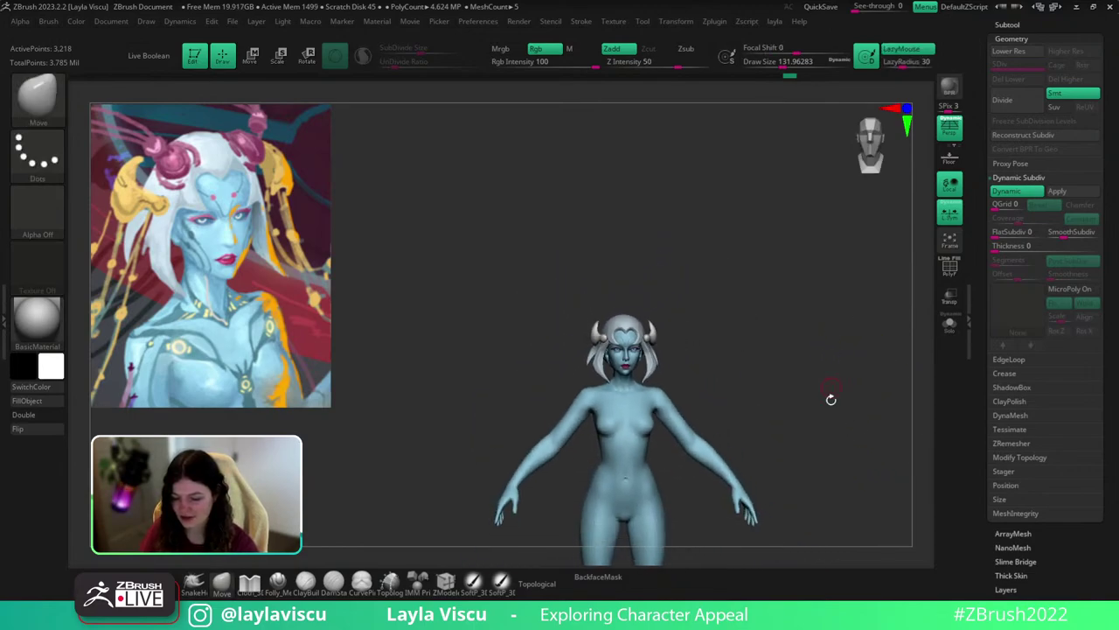
pyautogui.keyDown('alt'); pyautogui.moveTo(831, 398); pyautogui.dragTo(855, 290); pyautogui.keyUp('alt')
pyautogui.keyDown('ctrl'); pyautogui.moveTo(763, 285); pyautogui.dragTo(852, 348, button='right'); pyautogui.keyUp('ctrl')
pyautogui.keyDown('alt'); pyautogui.moveTo(863, 320); pyautogui.dragTo(848, 353); pyautogui.keyUp('alt')
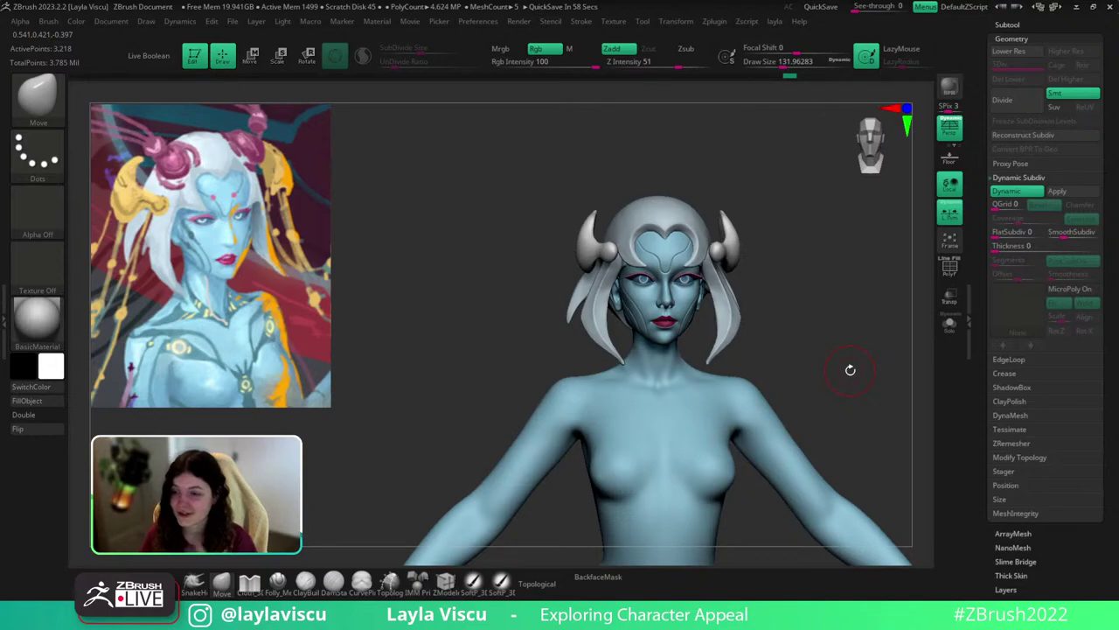
pyautogui.moveTo(859, 393); pyautogui.dragTo(901, 371)
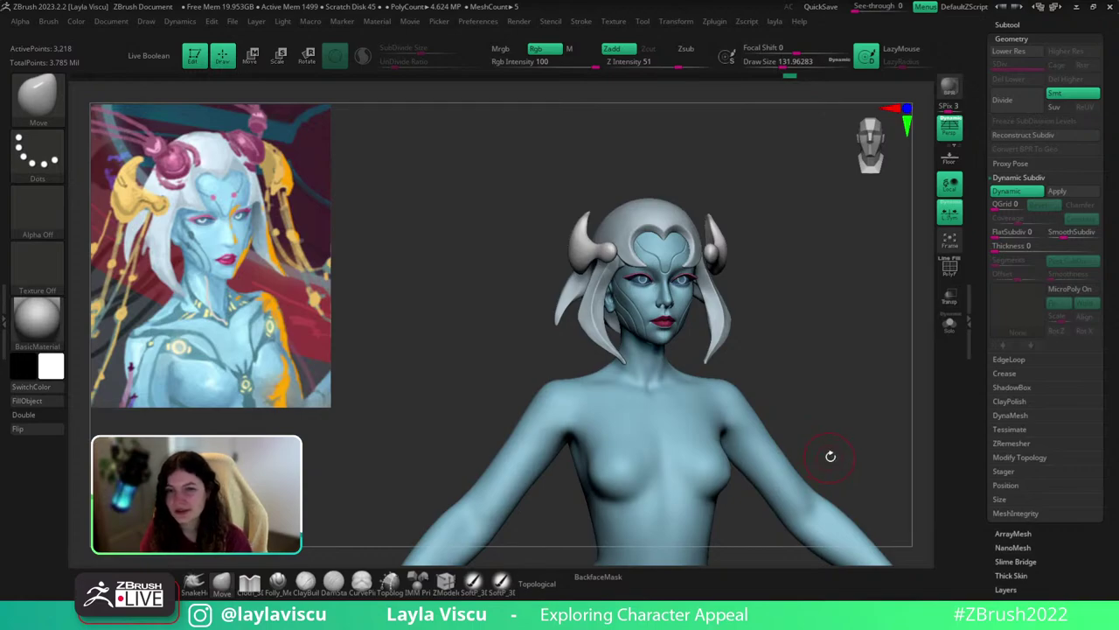
# Try the Redshift materials RSWater and SimpleLiquidWater on the figure, dismissing the Redshift note.
pyautogui.moveTo(875, 404); pyautogui.dragTo(867, 385)
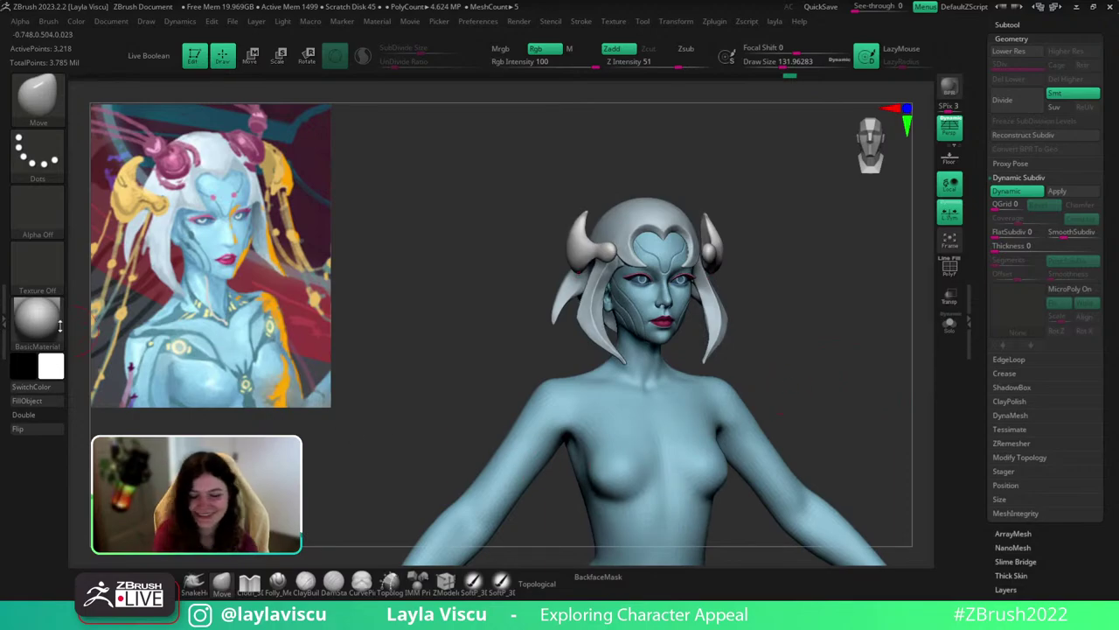
pyautogui.click(59, 326)
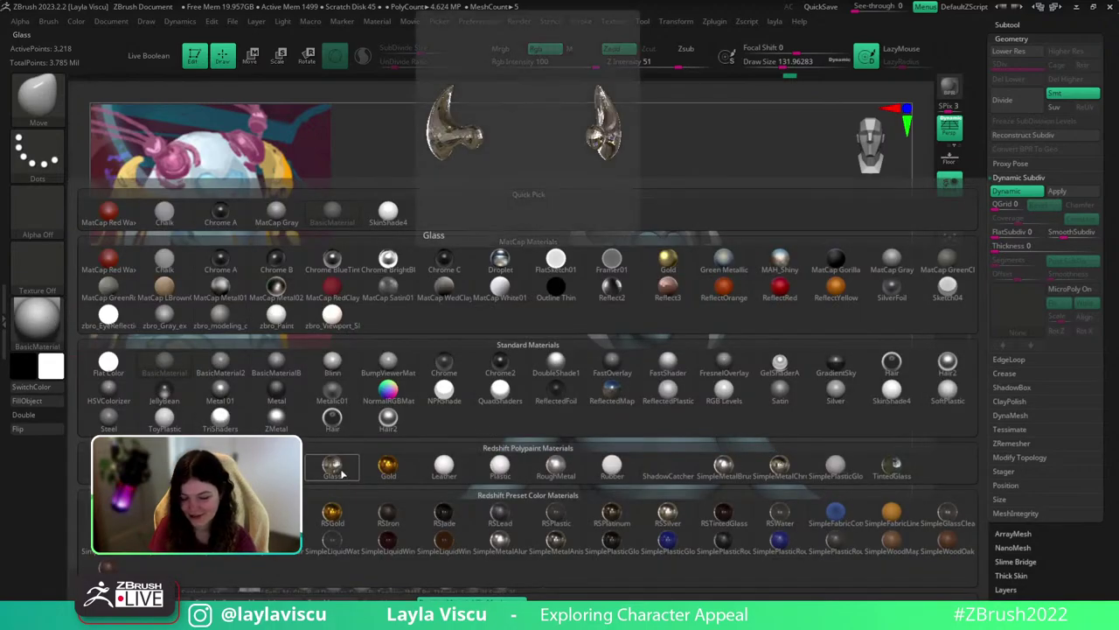
pyautogui.click(779, 517)
pyautogui.click(743, 557)
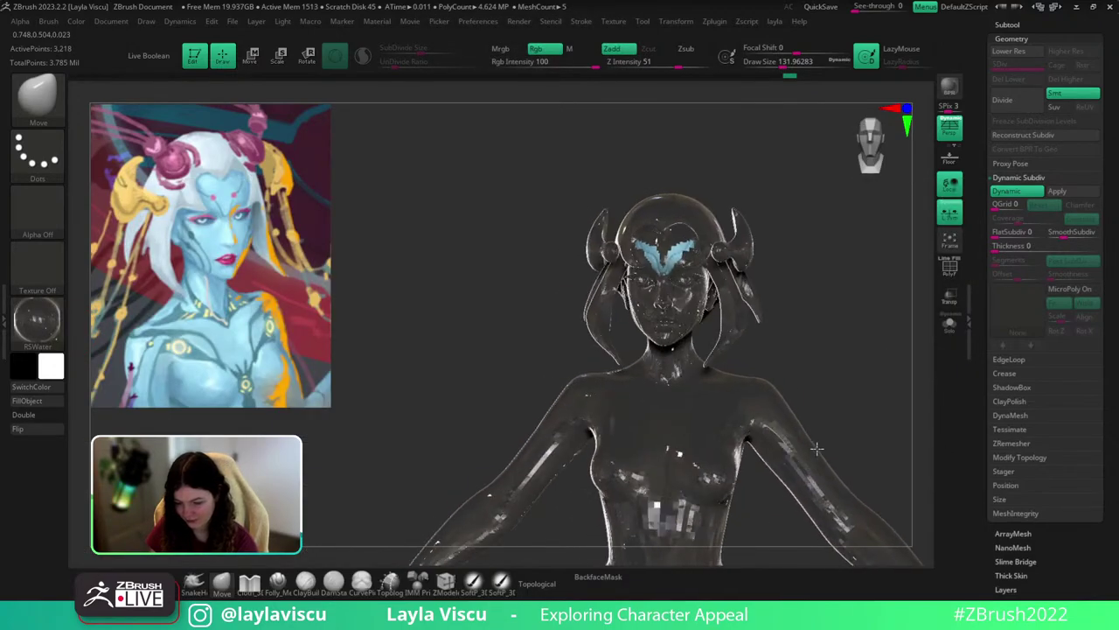
pyautogui.click(36, 319)
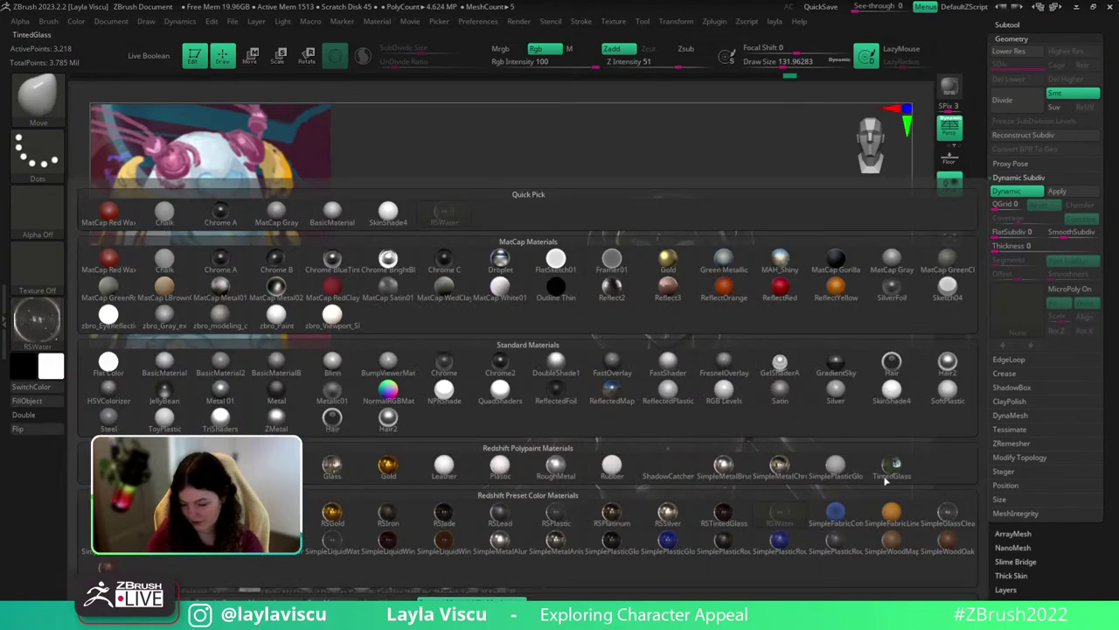
pyautogui.click(966, 522)
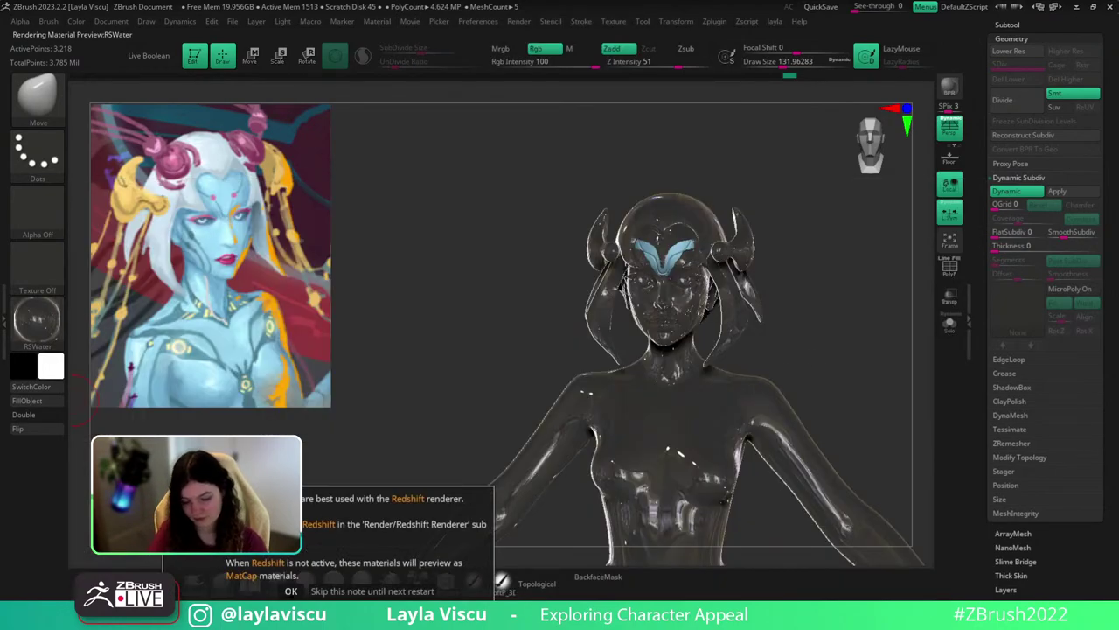
pyautogui.click(291, 591)
pyautogui.moveTo(827, 324); pyautogui.dragTo(845, 355)
pyautogui.moveTo(766, 278); pyautogui.dragTo(808, 391)
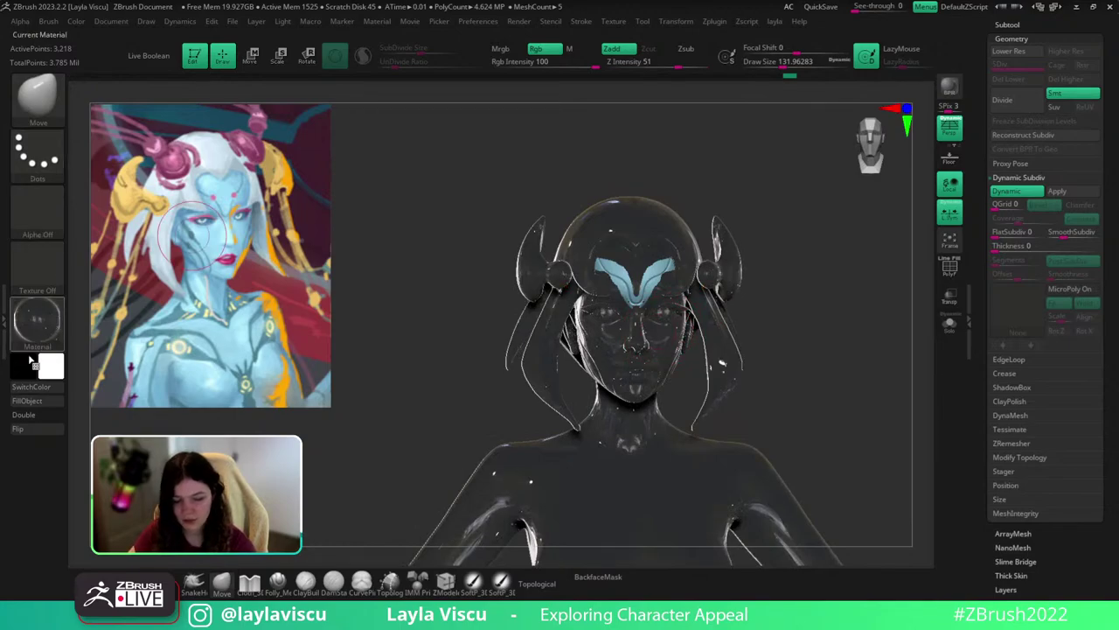
# Try the SimpleGlassFrosted001 material on the figure and return to BasicMaterial.
pyautogui.click(37, 320)
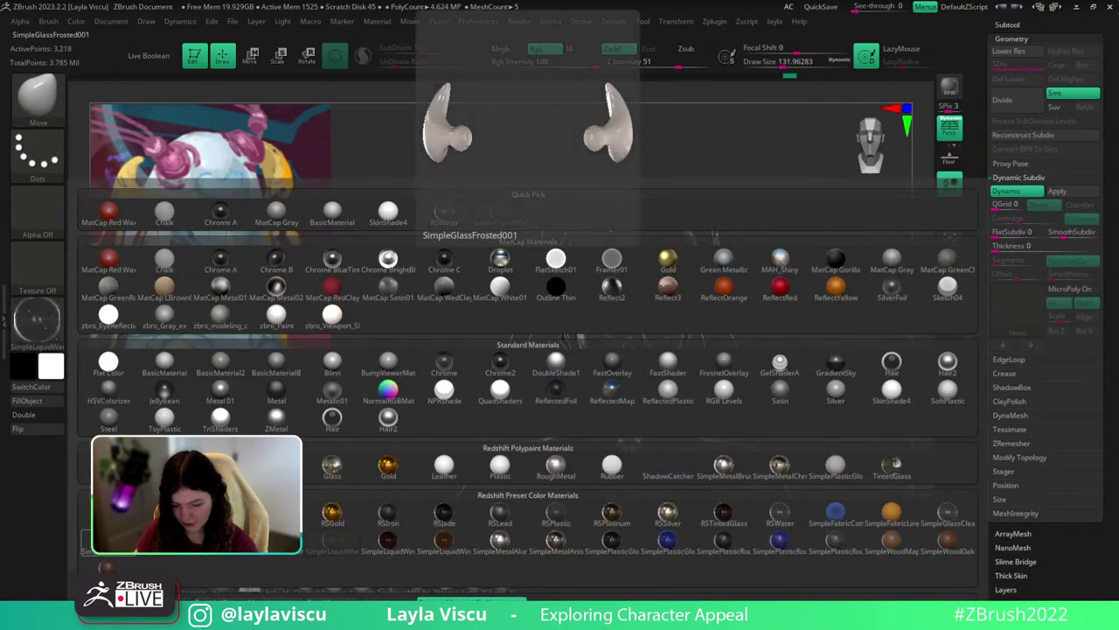
pyautogui.click(108, 541)
pyautogui.moveTo(394, 454); pyautogui.dragTo(346, 434)
pyautogui.click(36, 320)
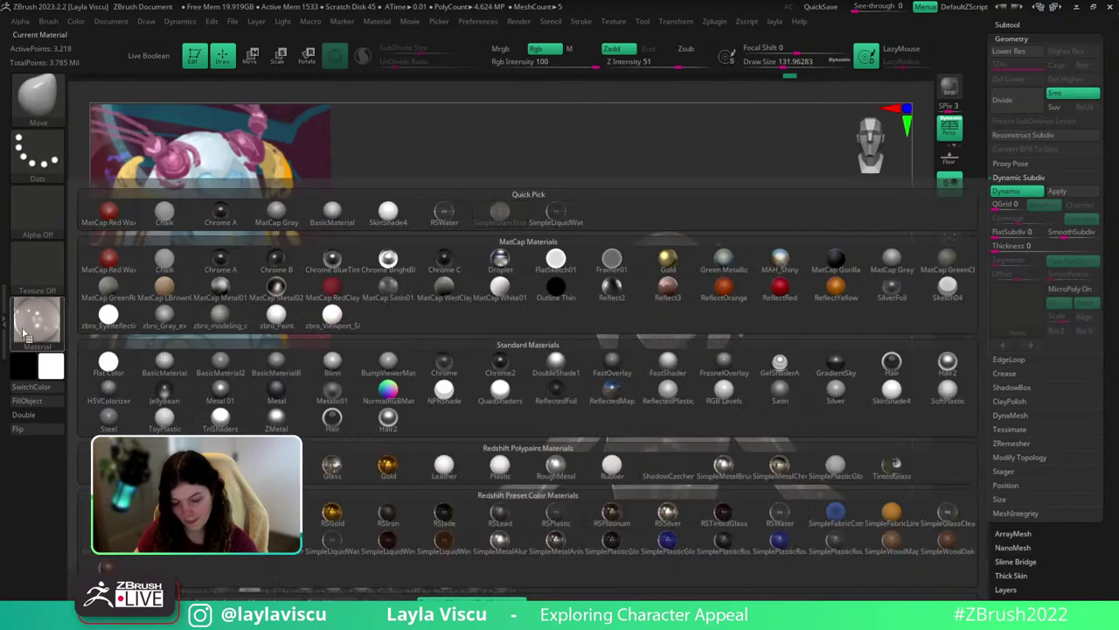
pyautogui.click(165, 364)
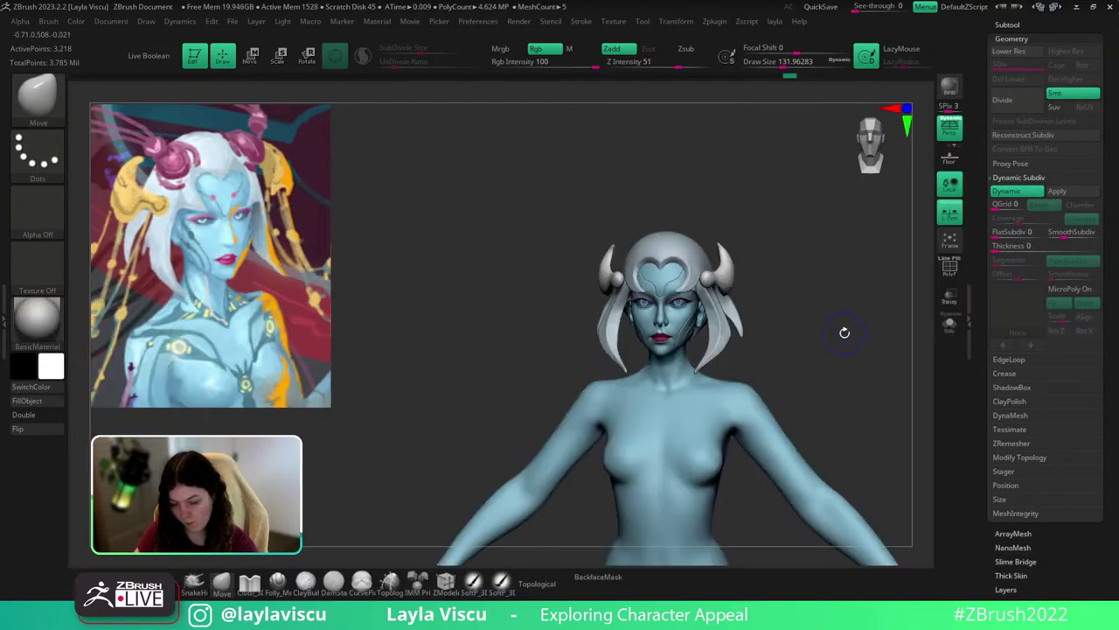
# Make the body the active subtool and mask everything except the forearms and hands with a topological Transpose mask from the elbow.
pyautogui.moveTo(818, 330); pyautogui.dragTo(802, 340)
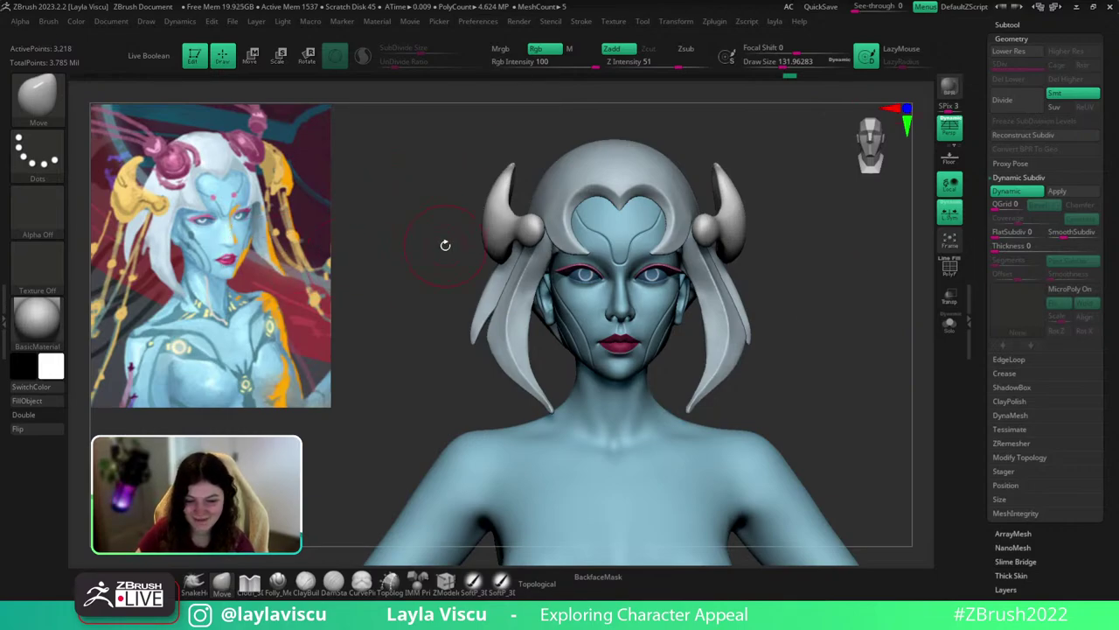
pyautogui.moveTo(890, 316); pyautogui.dragTo(897, 318)
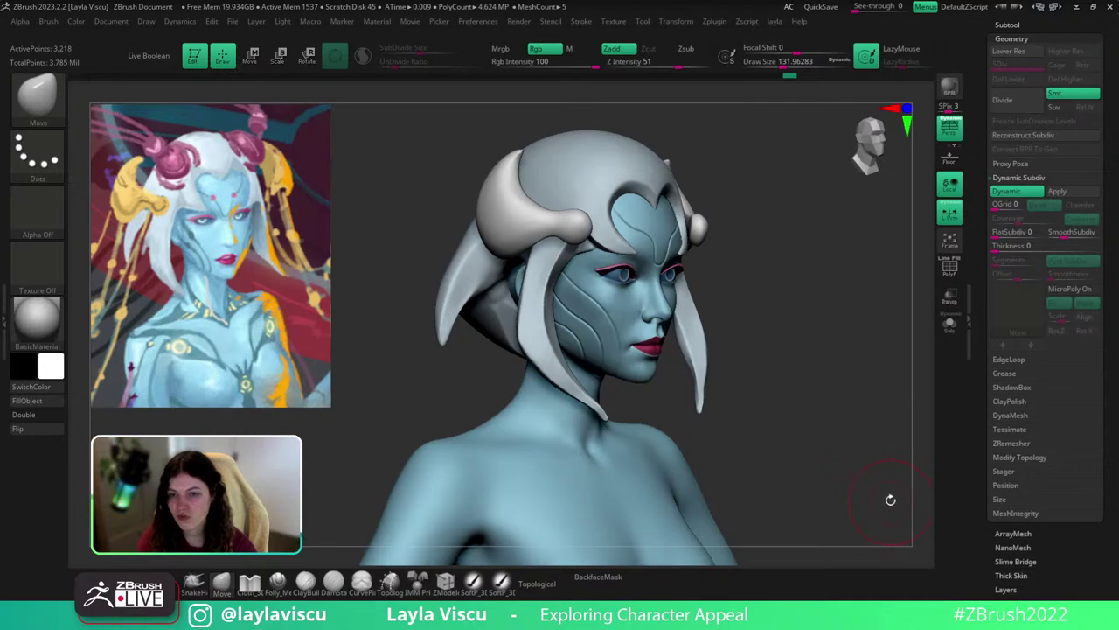
pyautogui.moveTo(890, 499); pyautogui.dragTo(763, 297)
pyautogui.keyDown('alt'); pyautogui.click(743, 376); pyautogui.keyUp('alt')
pyautogui.press('w')
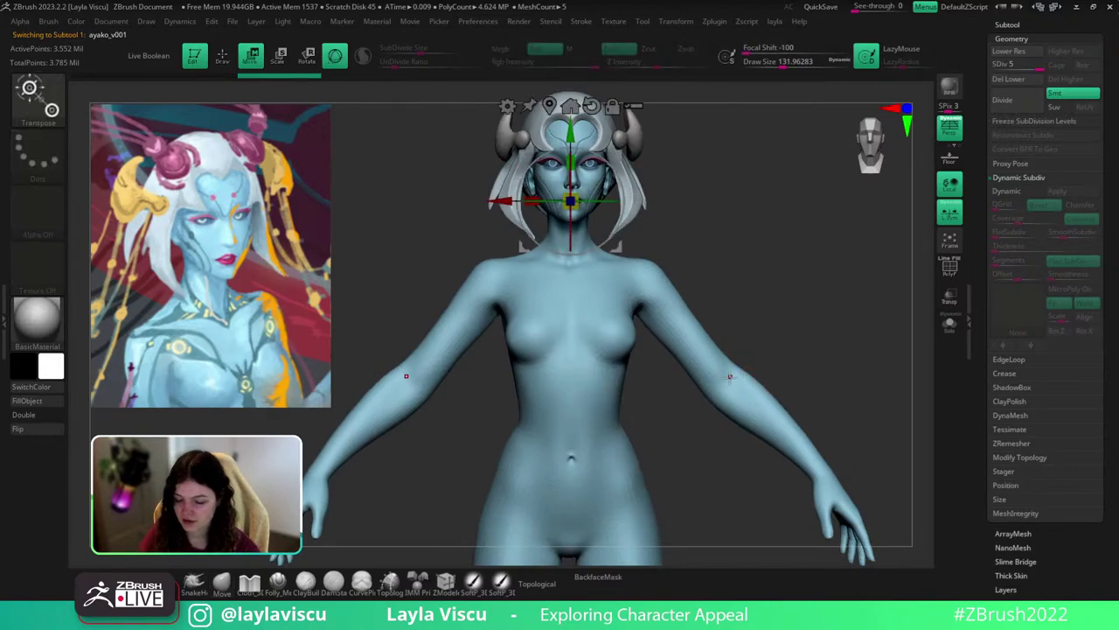
pyautogui.keyDown('ctrl'); pyautogui.click(731, 378); pyautogui.keyUp('ctrl')
pyautogui.keyDown('ctrl'); pyautogui.moveTo(740, 392); pyautogui.dragTo(739, 389); pyautogui.keyUp('ctrl')
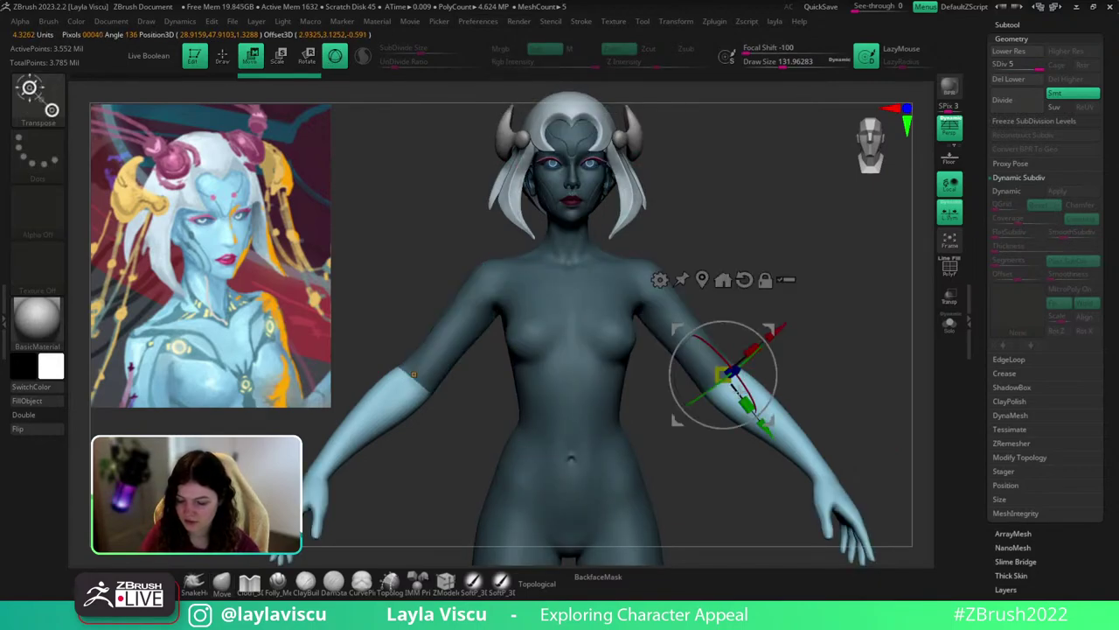
# Lower the body to subdivision level 1 and try shortening the unmasked forearms along their length.
pyautogui.hotkey('shift', 'd')
pyautogui.hotkey('shift', 'd')
pyautogui.hotkey('shift', 'd')
pyautogui.hotkey('shift', 'd')
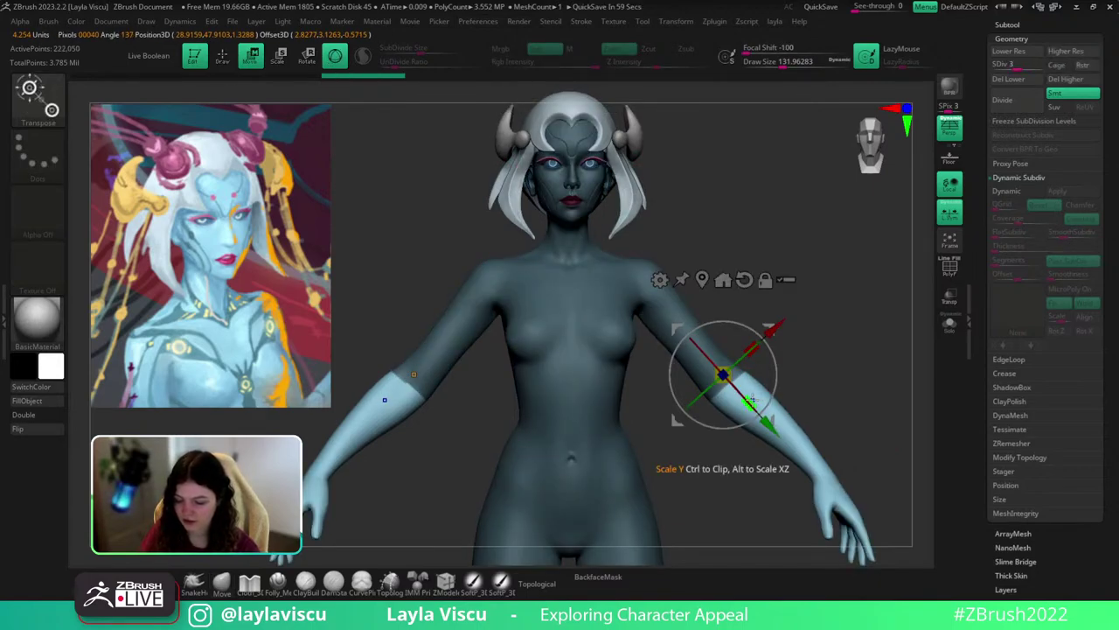
pyautogui.moveTo(750, 404); pyautogui.dragTo(880, 455)
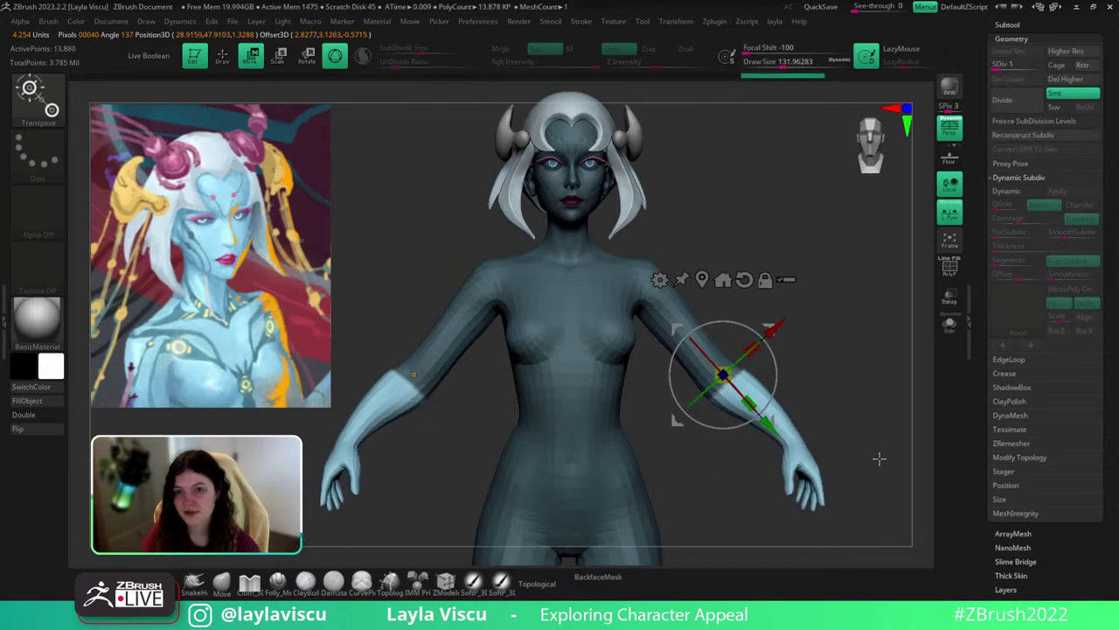
# Check the body's polygroups and wireframe around the arms and clear the forearm mask.
pyautogui.hotkey('shift', 'f')
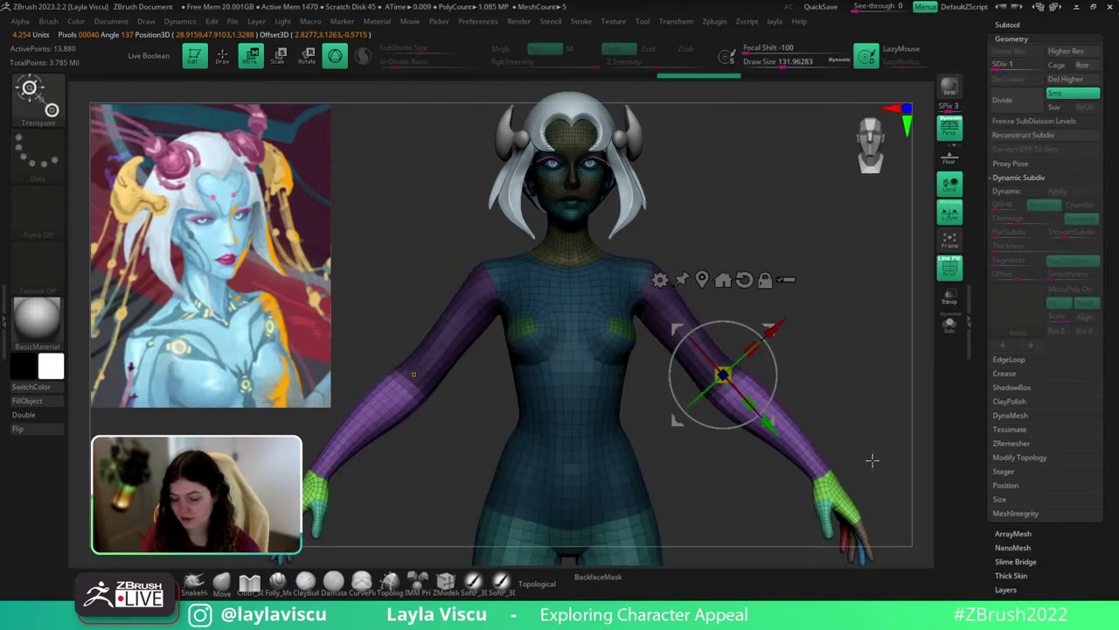
pyautogui.press('q')
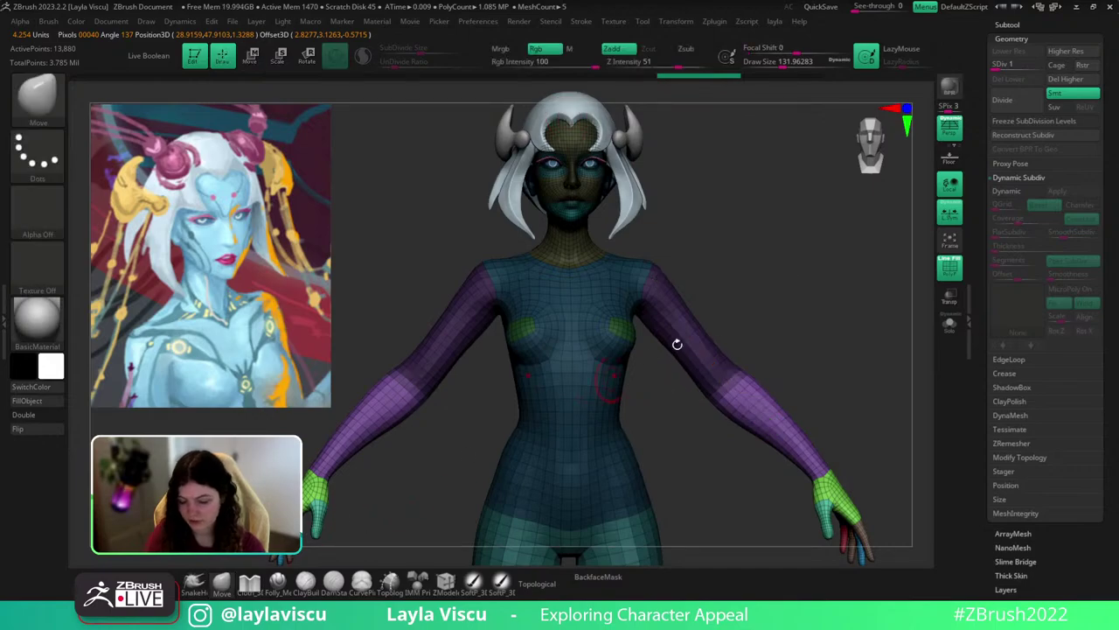
pyautogui.hotkey('shift', 'f')
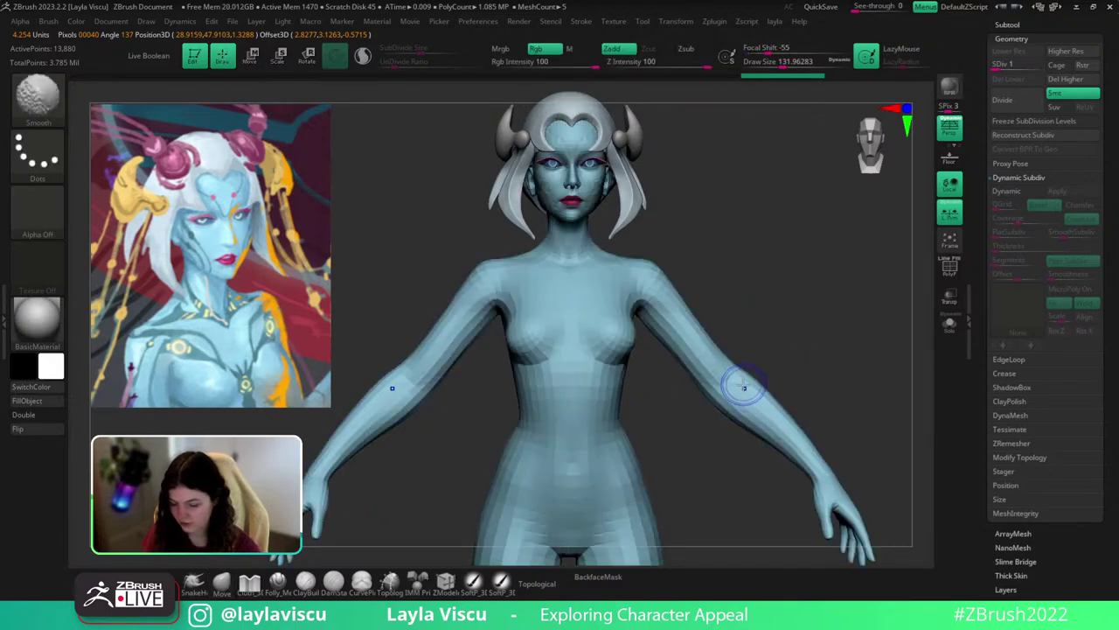
# Try topological Transpose masks from the elbows on both arms to isolate the forearms.
pyautogui.press('w')
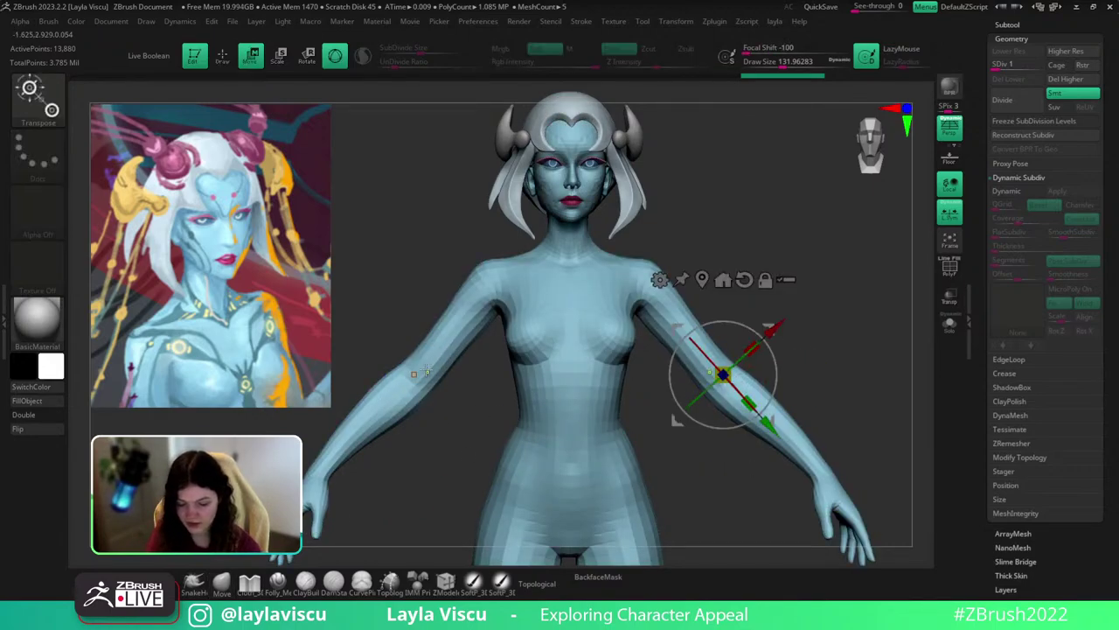
pyautogui.keyDown('ctrl'); pyautogui.moveTo(432, 363); pyautogui.dragTo(409, 389); pyautogui.keyUp('ctrl')
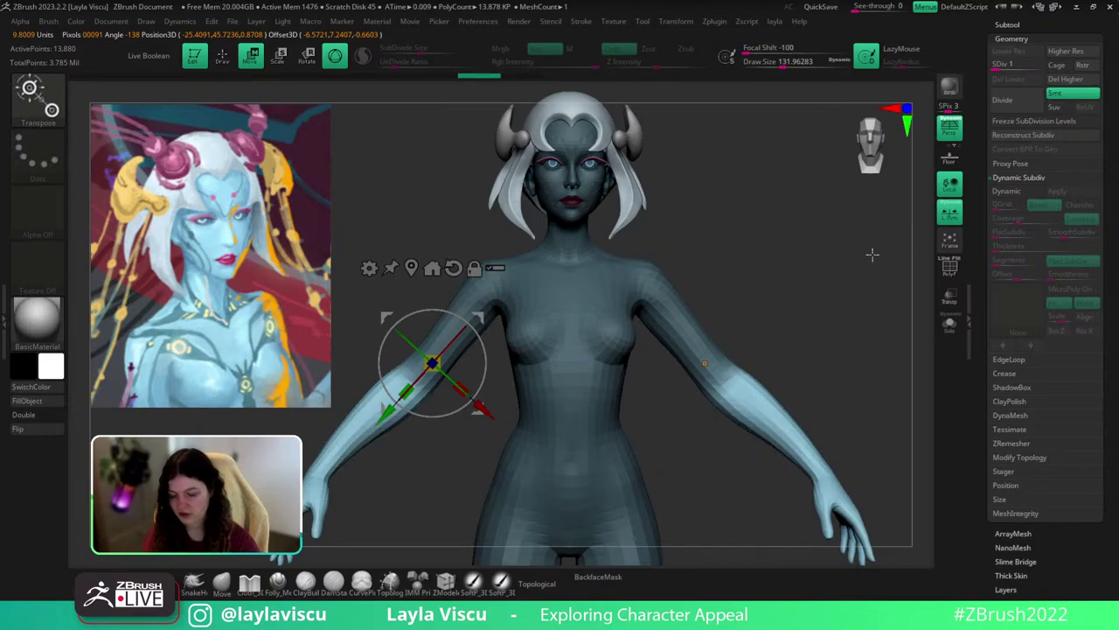
pyautogui.click(729, 365)
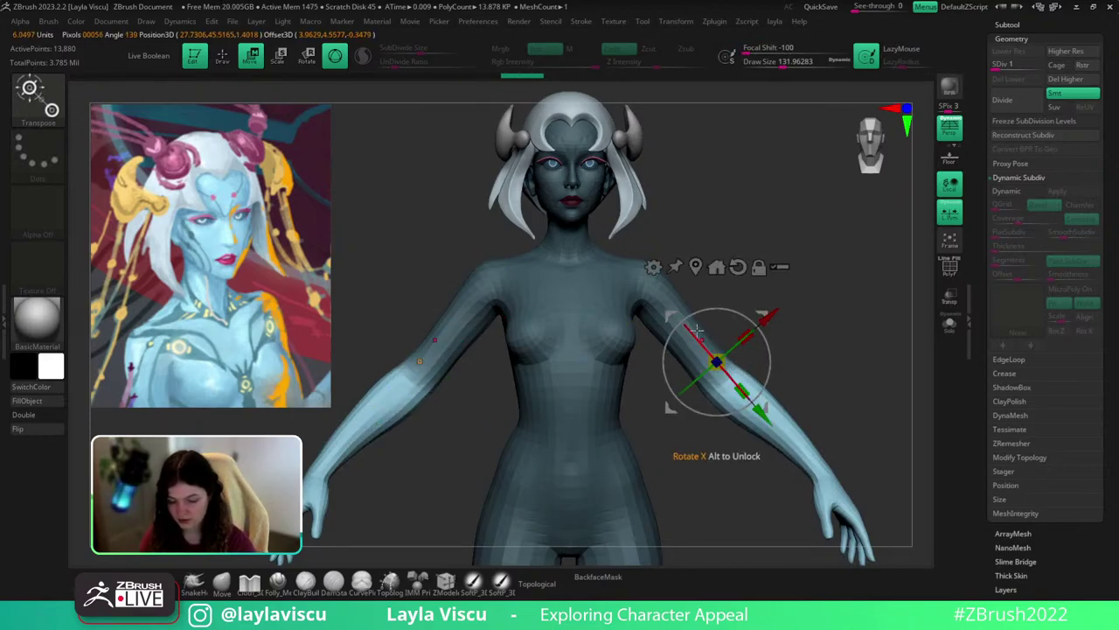
pyautogui.keyDown('ctrl'); pyautogui.moveTo(643, 292); pyautogui.dragTo(675, 314); pyautogui.keyUp('ctrl')
pyautogui.keyDown('ctrl'); pyautogui.moveTo(714, 377); pyautogui.dragTo(734, 397); pyautogui.keyUp('ctrl')
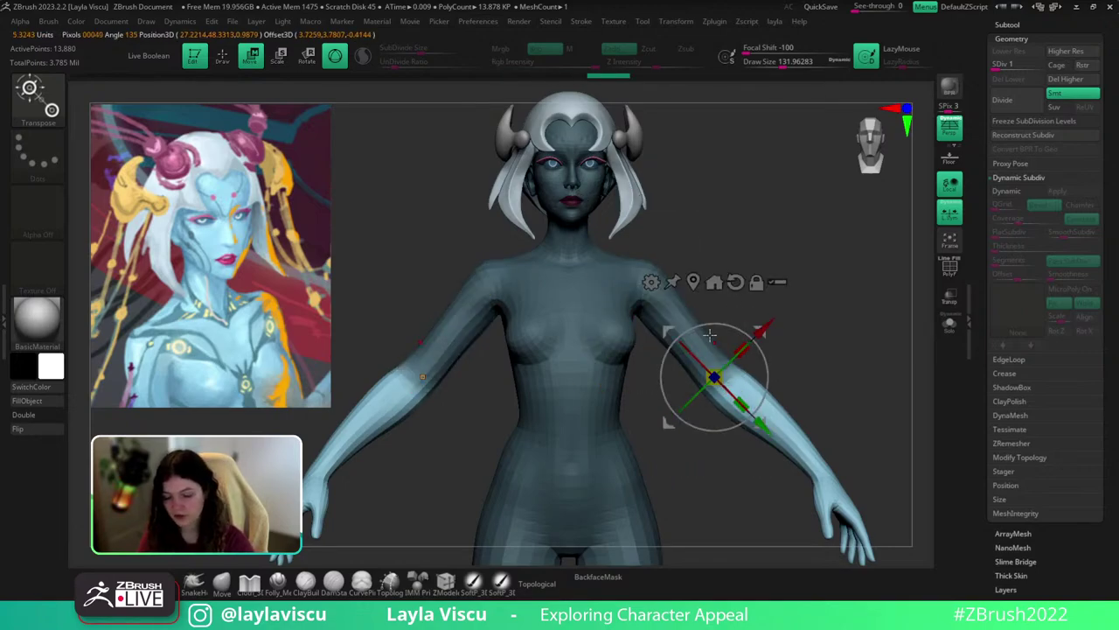
# Test topological Transpose masks from the shoulders, elbows and wrists to compare how the arms are isolated.
pyautogui.keyDown('ctrl'); pyautogui.moveTo(498, 277); pyautogui.dragTo(474, 294); pyautogui.keyUp('ctrl')
pyautogui.keyDown('ctrl'); pyautogui.moveTo(643, 282); pyautogui.dragTo(672, 304); pyautogui.keyUp('ctrl')
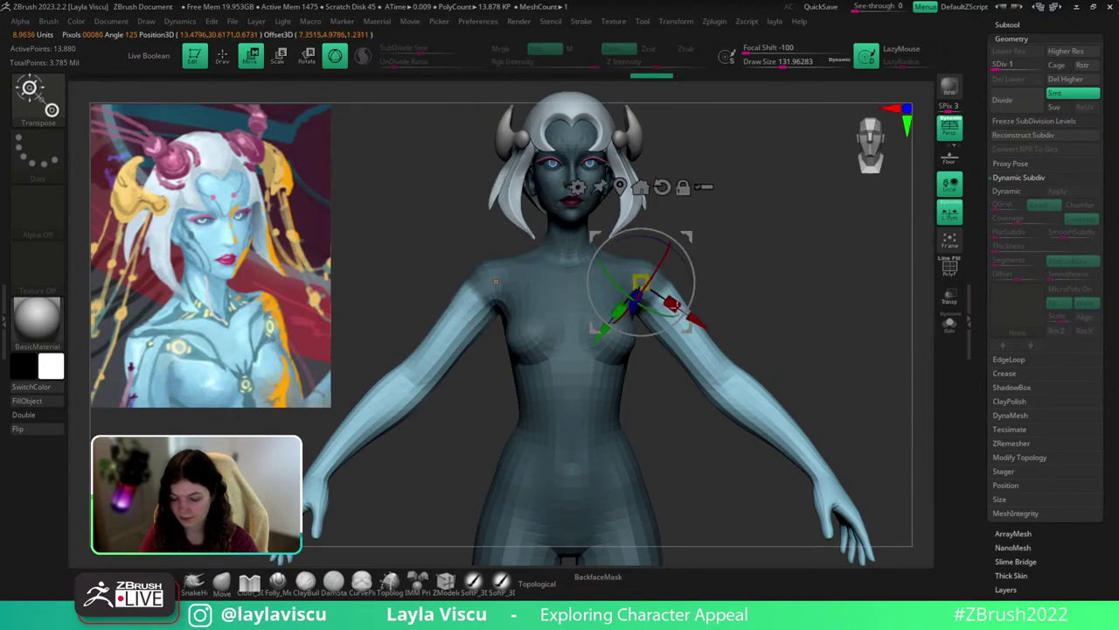
pyautogui.keyDown('ctrl'); pyautogui.moveTo(719, 368); pyautogui.dragTo(720, 369); pyautogui.keyUp('ctrl')
pyautogui.click(718, 369)
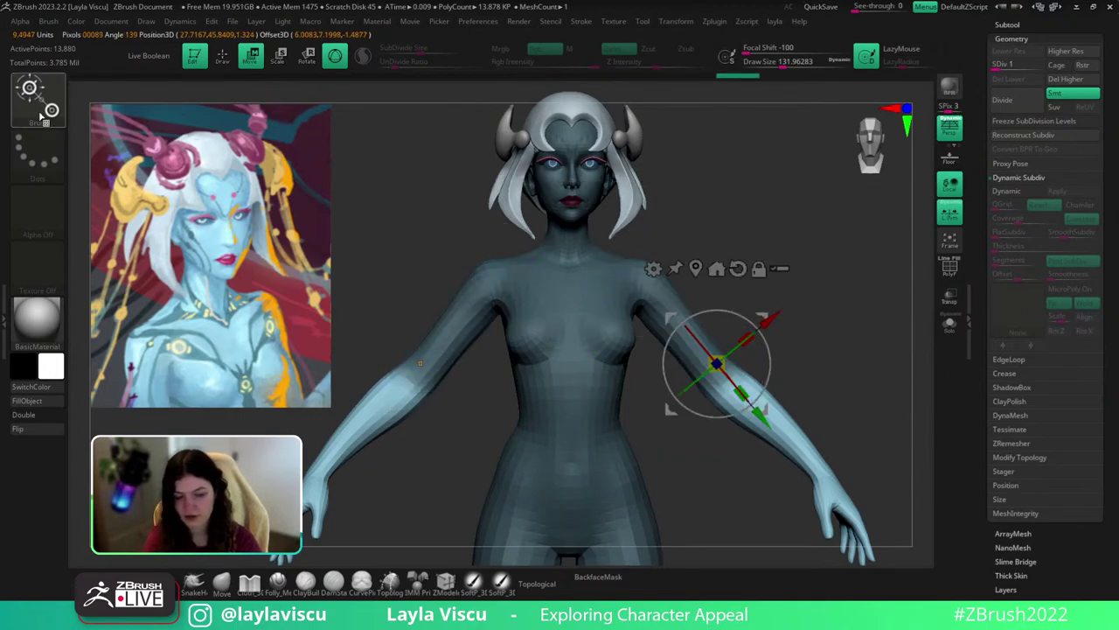
pyautogui.click(802, 448)
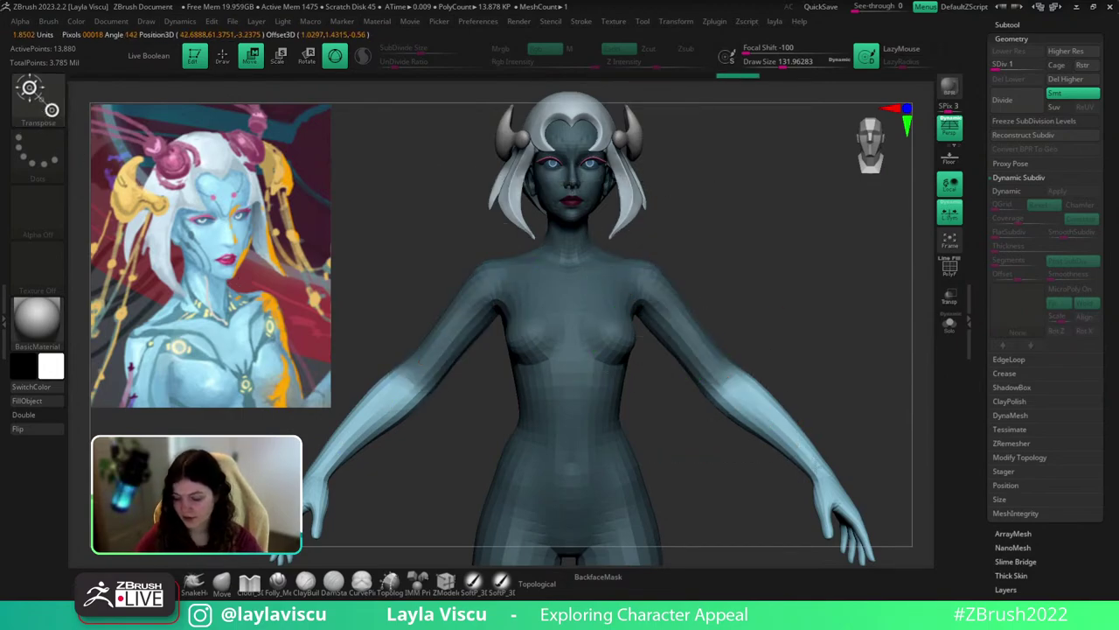
pyautogui.click(715, 377)
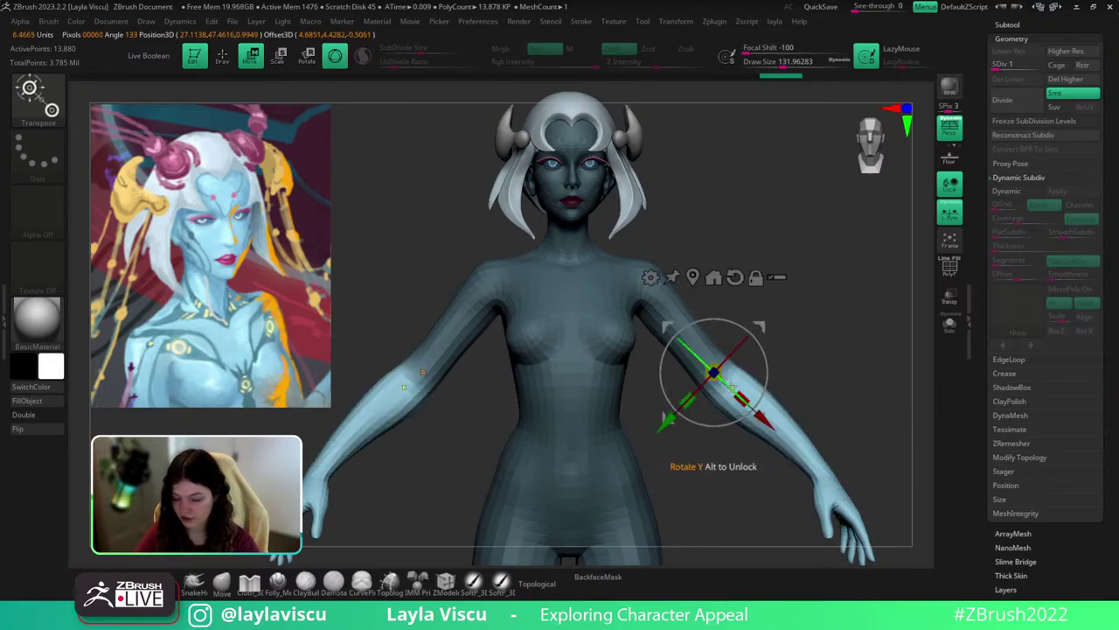
pyautogui.click(633, 298)
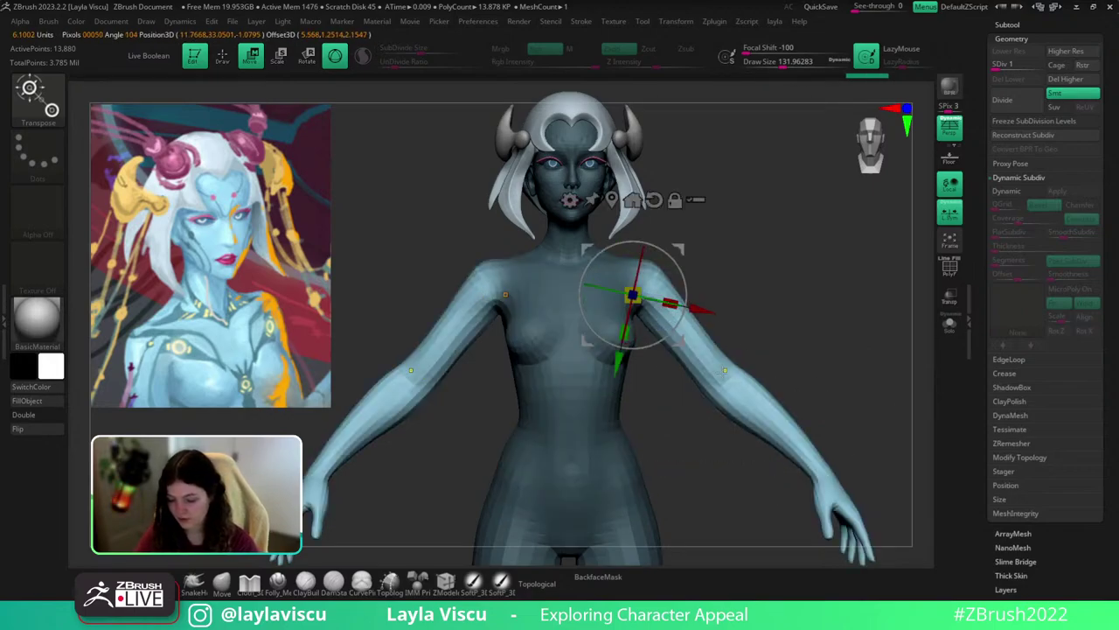
# Mask the body down to the elbows again, switch to the ClayBuildup brush and clear the mask.
pyautogui.keyDown('ctrl'); pyautogui.moveTo(748, 392); pyautogui.dragTo(724, 374); pyautogui.keyUp('ctrl')
pyautogui.press('b')
pyautogui.press('c')
pyautogui.press('b')
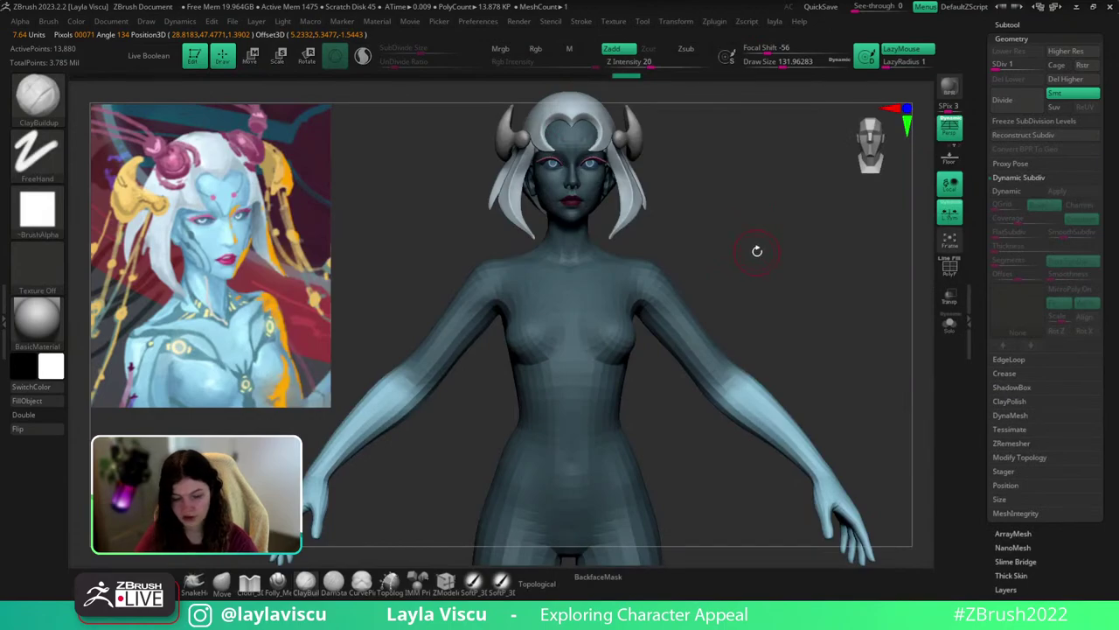
pyautogui.keyDown('ctrl'); pyautogui.moveTo(757, 251); pyautogui.dragTo(794, 302); pyautogui.keyUp('ctrl')
# Mask the body topologically from the wrist, the elbow and finally the shoulder, leaving the whole arms unmasked.
pyautogui.press('w')
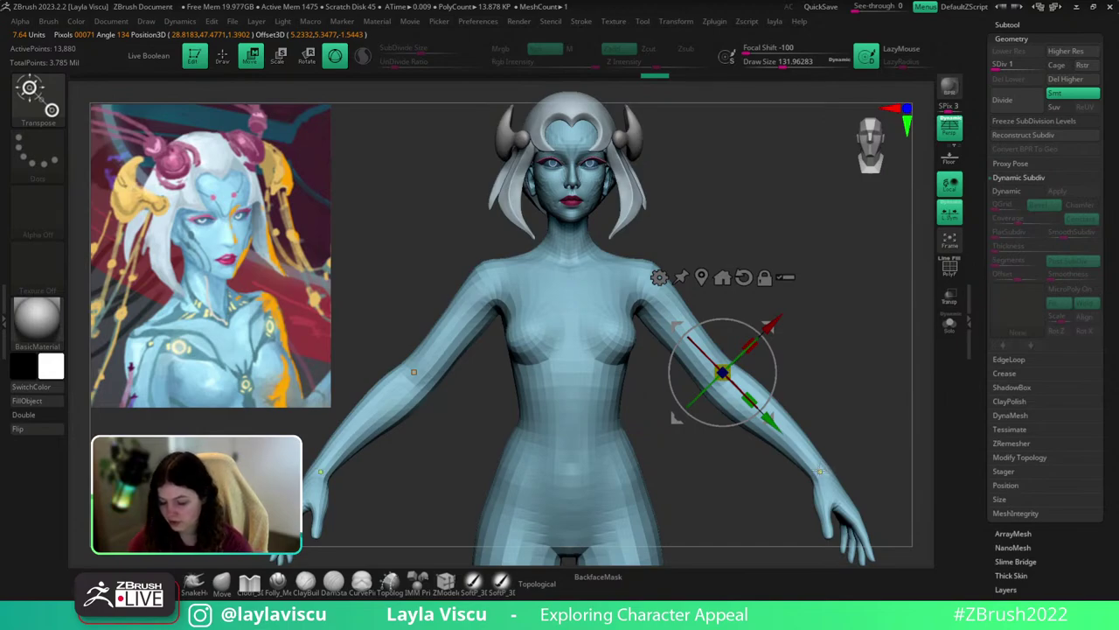
pyautogui.keyDown('ctrl'); pyautogui.moveTo(820, 472); pyautogui.dragTo(841, 502); pyautogui.keyUp('ctrl')
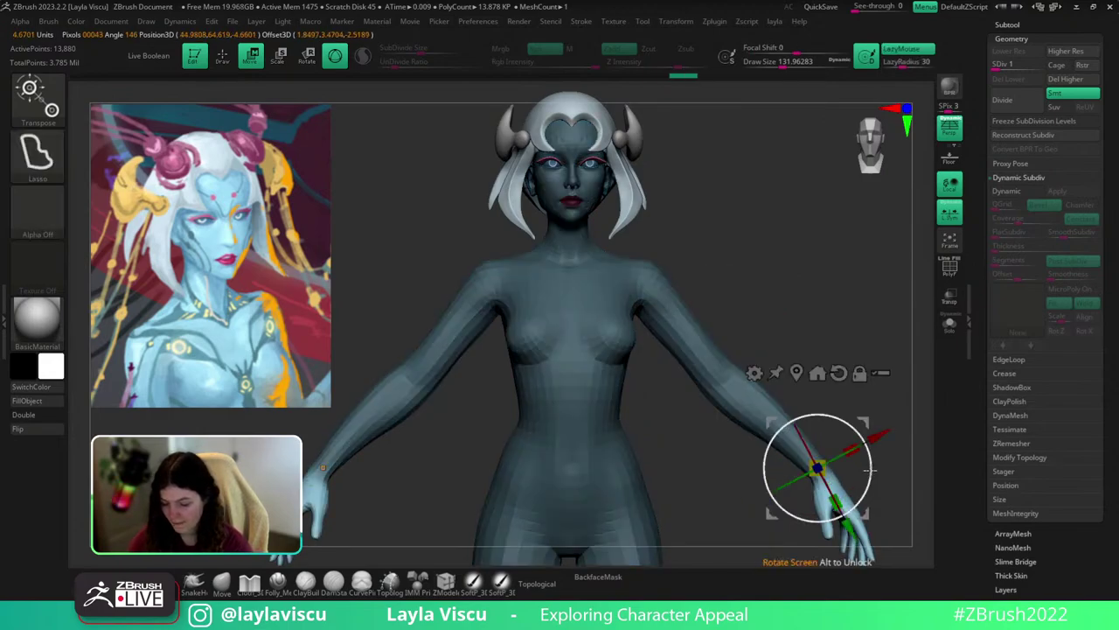
pyautogui.keyDown('ctrl'); pyautogui.moveTo(715, 371); pyautogui.dragTo(746, 398); pyautogui.keyUp('ctrl')
pyautogui.keyDown('ctrl'); pyautogui.moveTo(625, 283); pyautogui.dragTo(685, 310); pyautogui.keyUp('ctrl')
# Try transforming the unmasked arms from the shoulder with the gizmo, undo the changes and clear the mask.
pyautogui.keyDown('alt'); pyautogui.moveTo(671, 237); pyautogui.dragTo(696, 242); pyautogui.keyUp('alt')
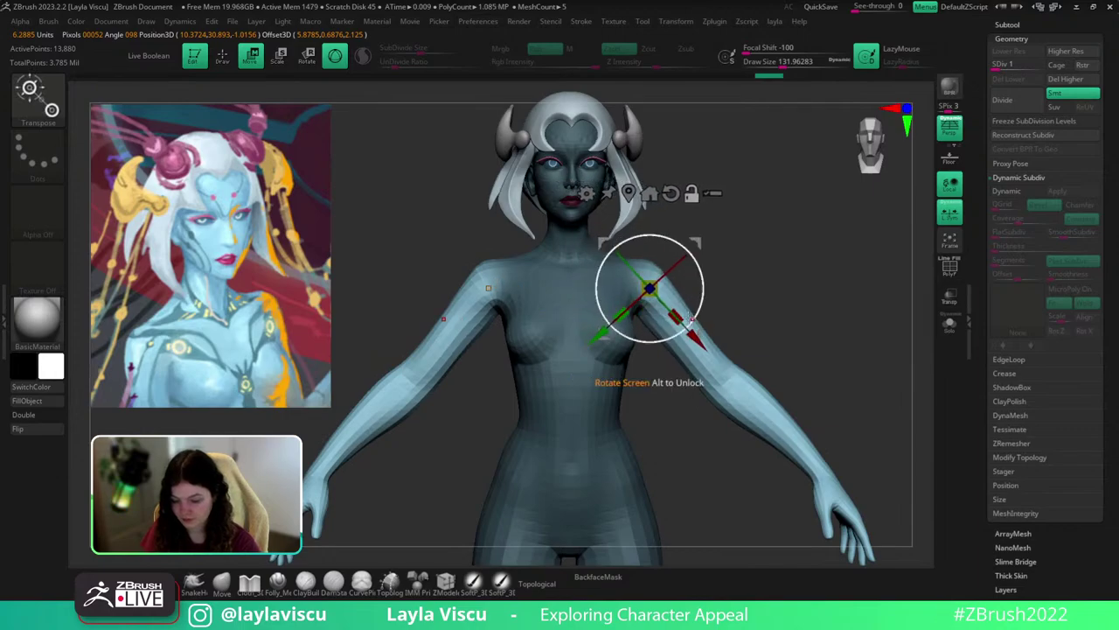
pyautogui.moveTo(675, 316); pyautogui.dragTo(731, 320)
pyautogui.hotkey('ctrl', 'z')
pyautogui.hotkey('ctrl', 'z')
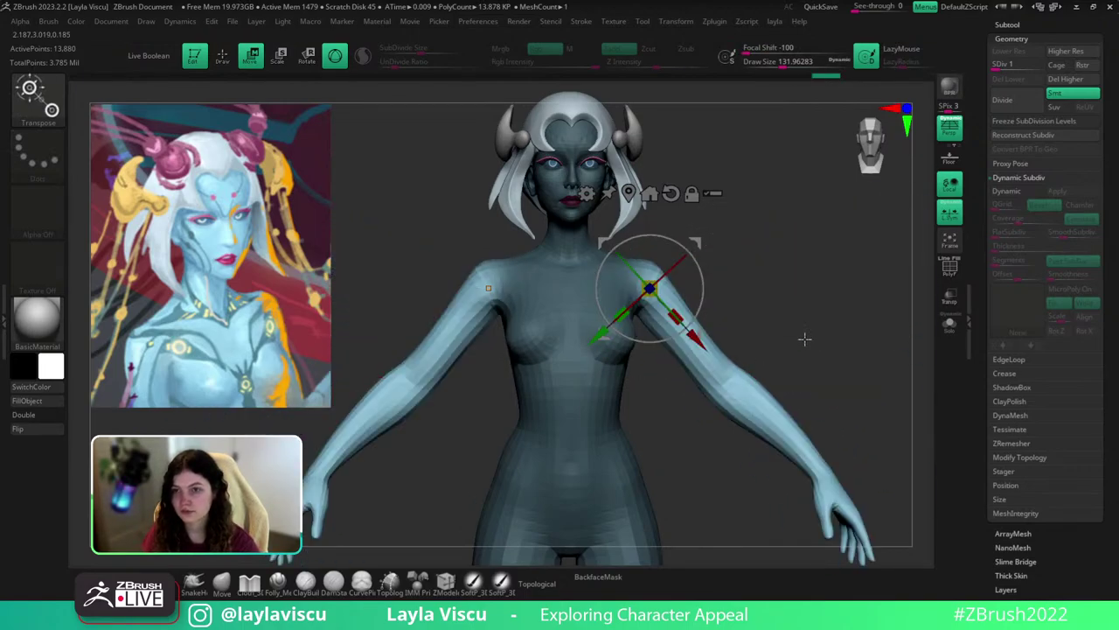
pyautogui.keyDown('ctrl'); pyautogui.moveTo(805, 339); pyautogui.dragTo(846, 379); pyautogui.keyUp('ctrl')
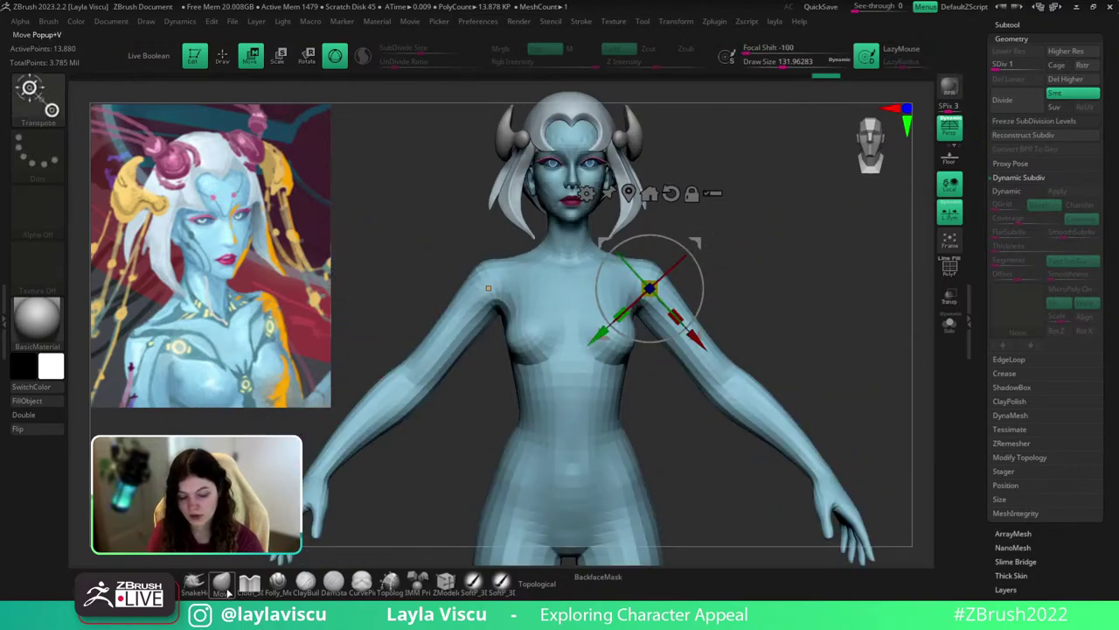
# Switch to the Move brush and show the body's wireframe together with the ZRemesher settings.
pyautogui.click(223, 584)
pyautogui.moveTo(857, 390); pyautogui.dragTo(858, 416)
pyautogui.hotkey('shift', 'f')
pyautogui.click(1011, 443)
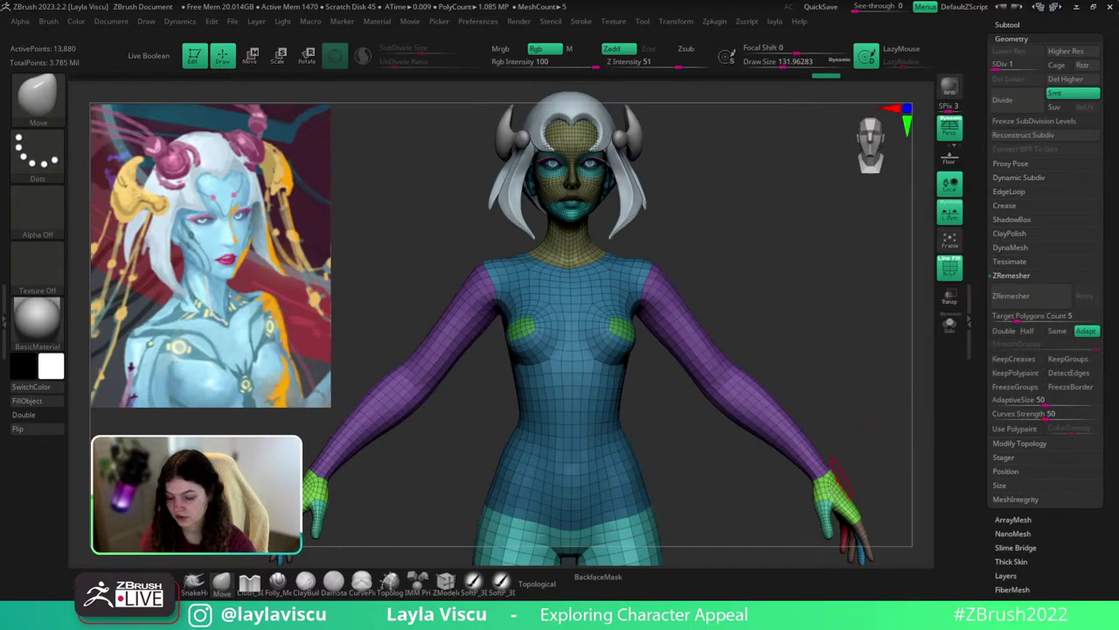
# Switch to the ZRemesherGuides brush, try a guide curve down the arm from shoulder to wrist and clear it.
pyautogui.press('b')
pyautogui.press('z')
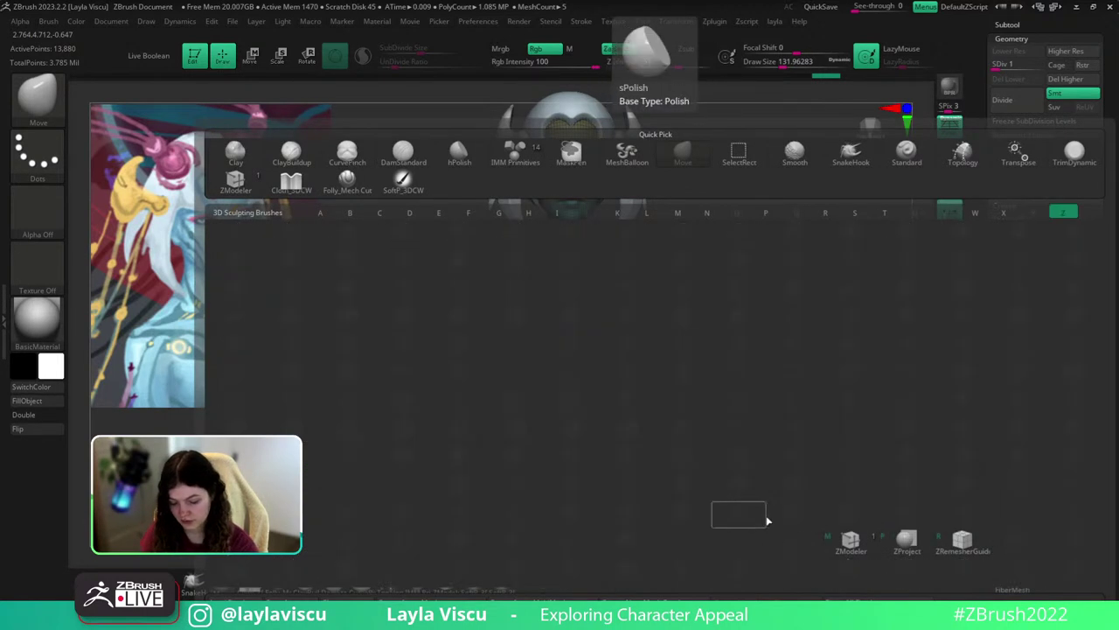
pyautogui.click(979, 545)
pyautogui.moveTo(741, 393); pyautogui.dragTo(844, 491)
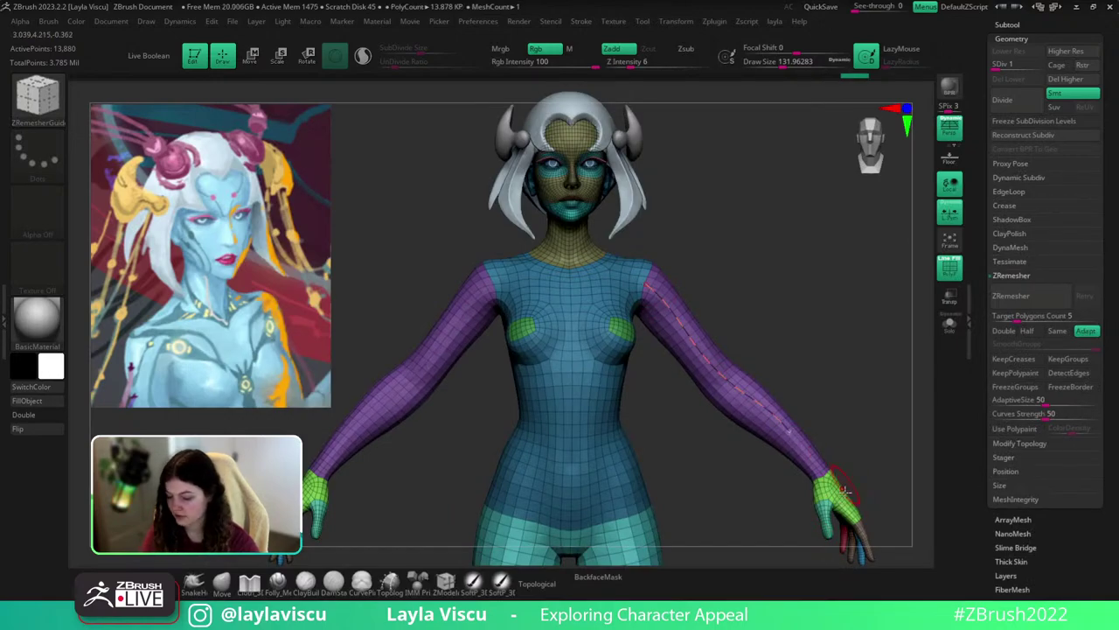
pyautogui.moveTo(863, 411)
pyautogui.mouseDown()
pyautogui.moveTo(770, 416)
pyautogui.moveTo(849, 394)
pyautogui.moveTo(852, 427)
pyautogui.mouseUp()
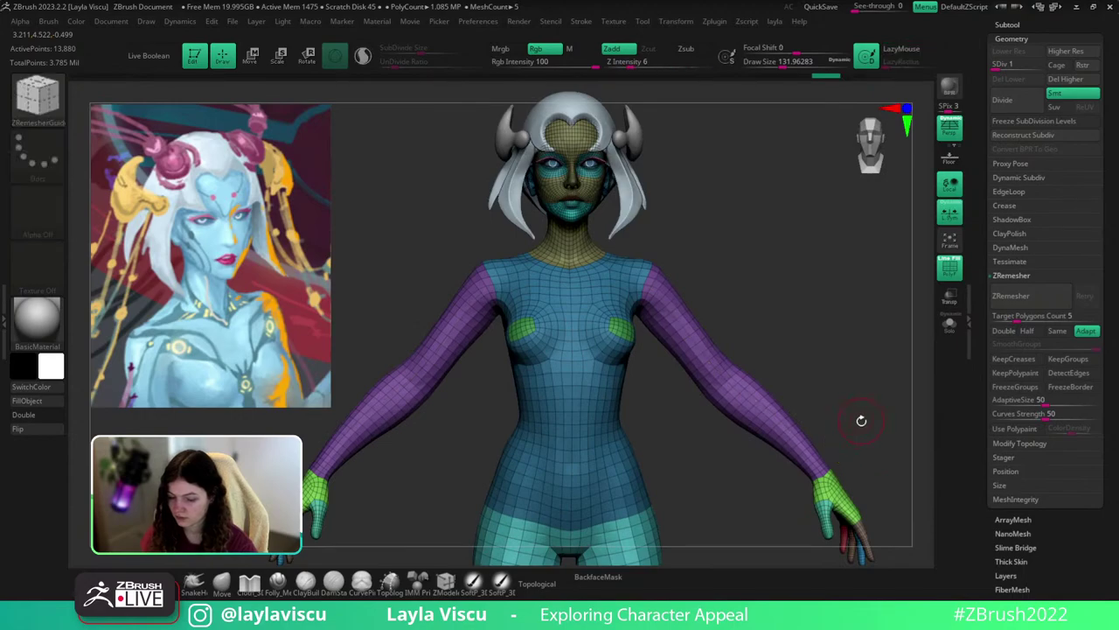
# Hide the body's wireframe and raise the body to subdivision level 5.
pyautogui.hotkey('shift', 'f')
pyautogui.press('s')
pyautogui.press('d')
pyautogui.press('d')
pyautogui.press('d')
pyautogui.press('d')
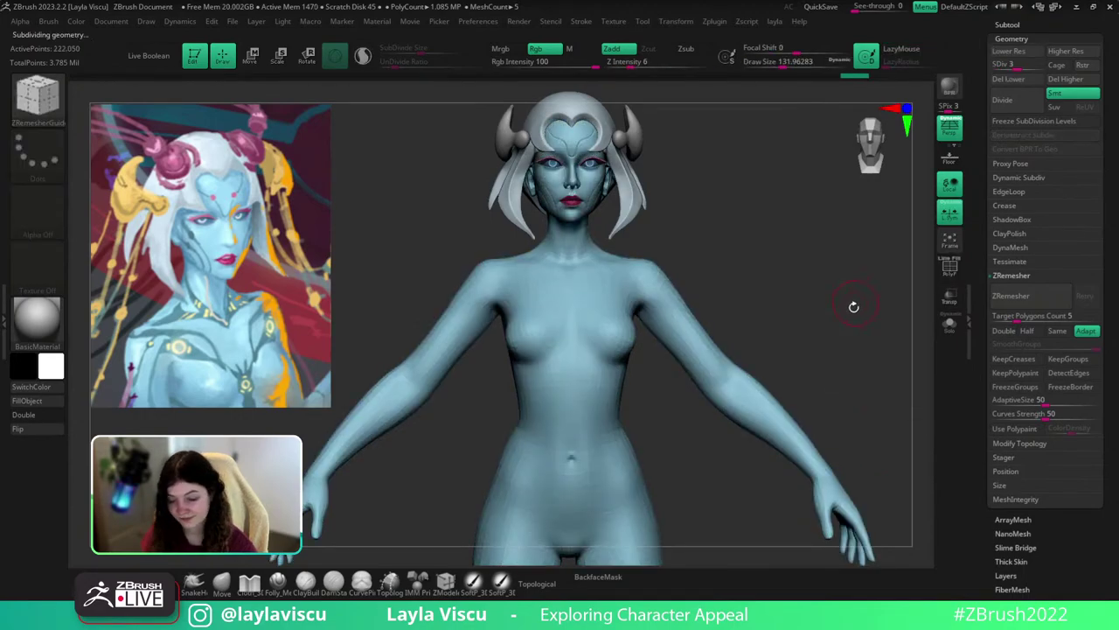
# Make the horn-shaped head ornaments the active subtool and switch to the Move brush with a Draw Size of about 140.
pyautogui.keyDown('alt'); pyautogui.moveTo(783, 346); pyautogui.dragTo(866, 452, button='right'); pyautogui.keyUp('alt')
pyautogui.moveTo(719, 409)
pyautogui.keyDown('ctrl'); pyautogui.mouseDown(button='right')
pyautogui.moveTo(707, 444)
pyautogui.moveTo(717, 446)
pyautogui.mouseUp(button='right'); pyautogui.keyUp('ctrl')
pyautogui.keyDown('alt'); pyautogui.moveTo(802, 330); pyautogui.dragTo(878, 406, button='right'); pyautogui.keyUp('alt')
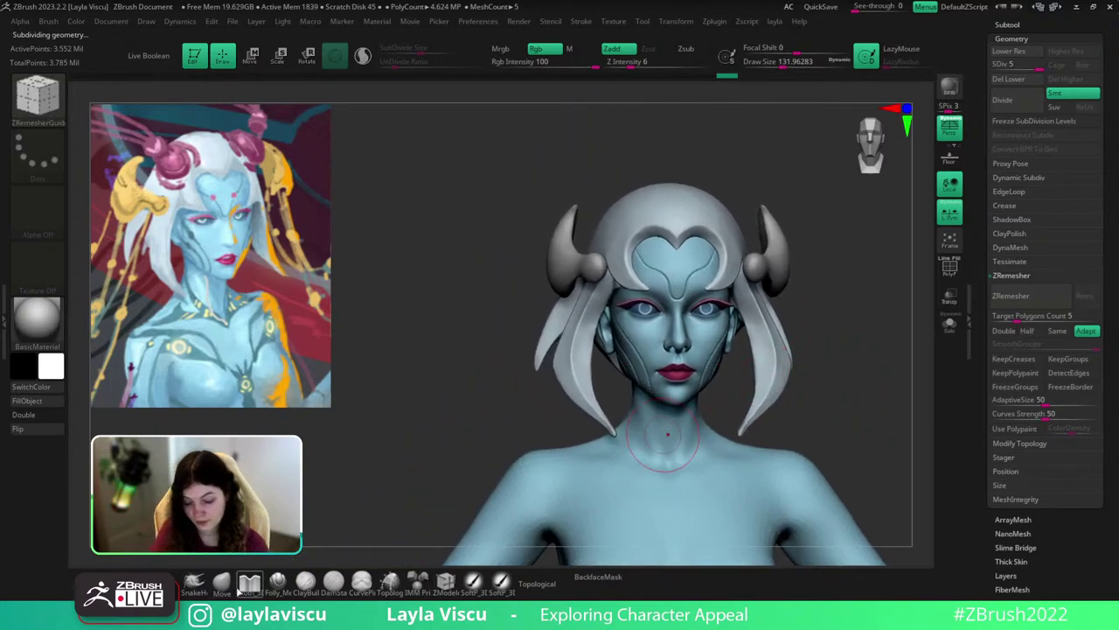
pyautogui.moveTo(743, 323); pyautogui.dragTo(848, 287, button='right')
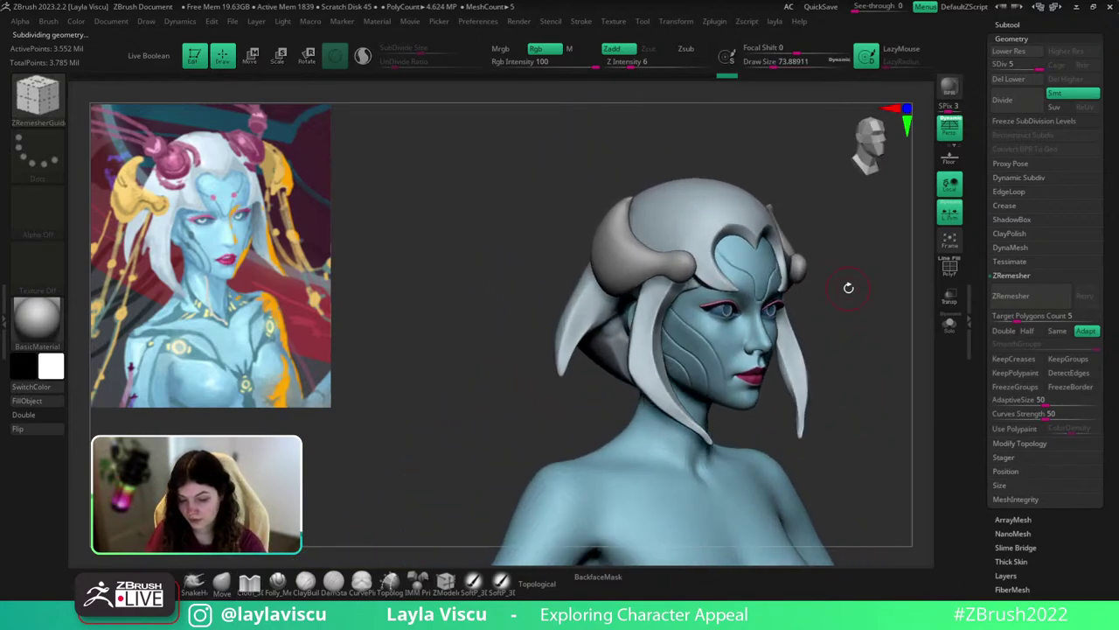
pyautogui.keyDown('alt'); pyautogui.click(676, 276); pyautogui.keyUp('alt')
pyautogui.moveTo(677, 276); pyautogui.dragTo(567, 432, button='right')
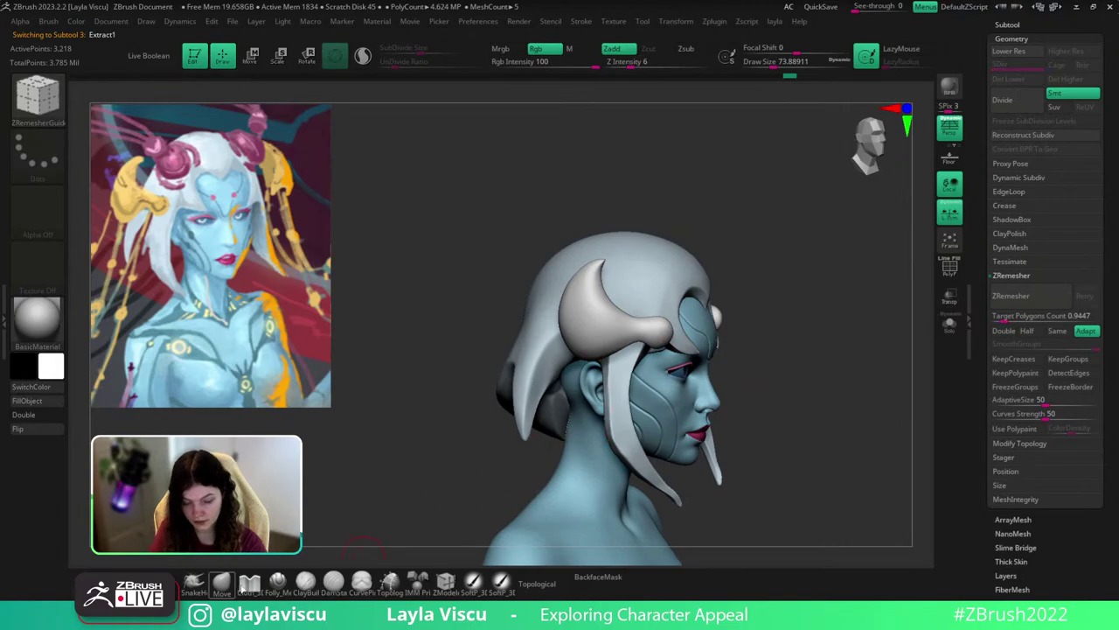
pyautogui.press('s')
pyautogui.moveTo(596, 374); pyautogui.dragTo(607, 374)
pyautogui.click(223, 586)
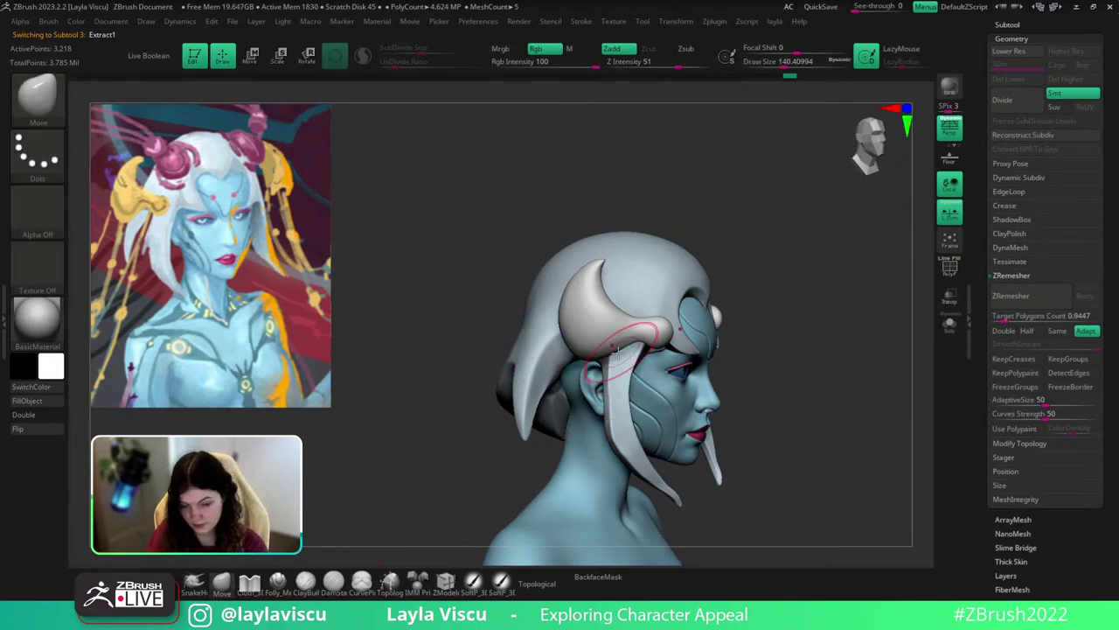
# Adjust the silhouette of the horn ornaments with the Move brush, resizing the brush between strokes.
pyautogui.moveTo(546, 263); pyautogui.dragTo(849, 281, button='right')
pyautogui.press('s')
pyautogui.moveTo(578, 372); pyautogui.dragTo(584, 372)
pyautogui.moveTo(589, 361); pyautogui.dragTo(584, 364)
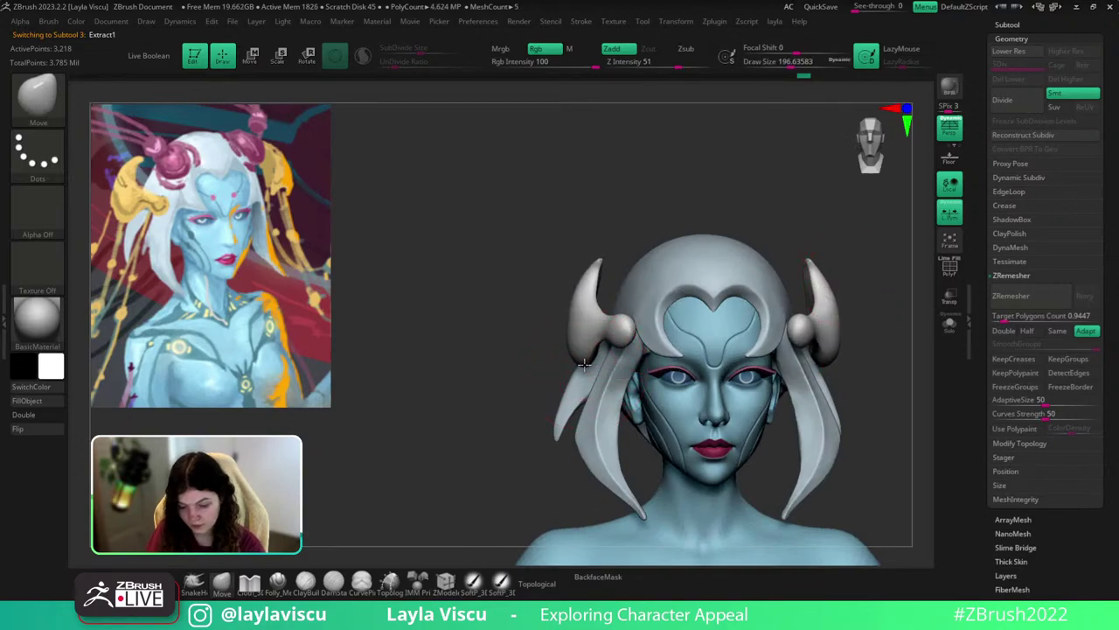
pyautogui.press('s')
pyautogui.moveTo(600, 311); pyautogui.dragTo(585, 312)
pyautogui.keyDown('ctrl'); pyautogui.moveTo(629, 225); pyautogui.dragTo(635, 318, button='right'); pyautogui.keyUp('ctrl')
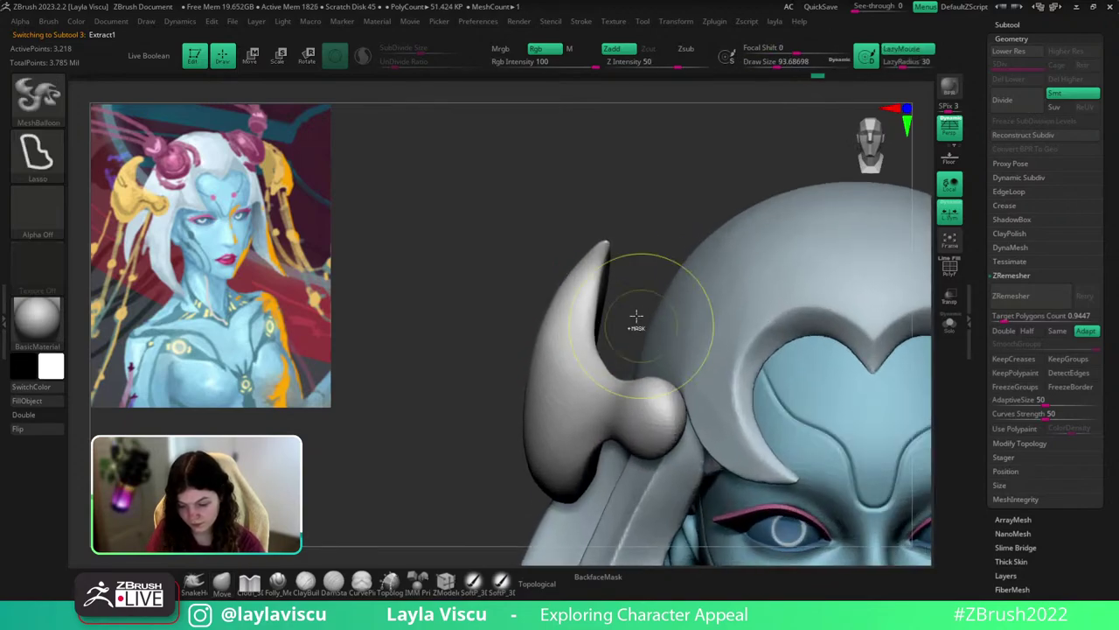
pyautogui.moveTo(654, 240)
pyautogui.mouseDown(button='right')
pyautogui.moveTo(750, 232)
pyautogui.moveTo(752, 253)
pyautogui.moveTo(587, 225)
pyautogui.moveTo(667, 230)
pyautogui.mouseUp(button='right')
pyautogui.keyDown('ctrl'); pyautogui.moveTo(621, 270); pyautogui.dragTo(638, 197, button='right'); pyautogui.keyUp('ctrl')
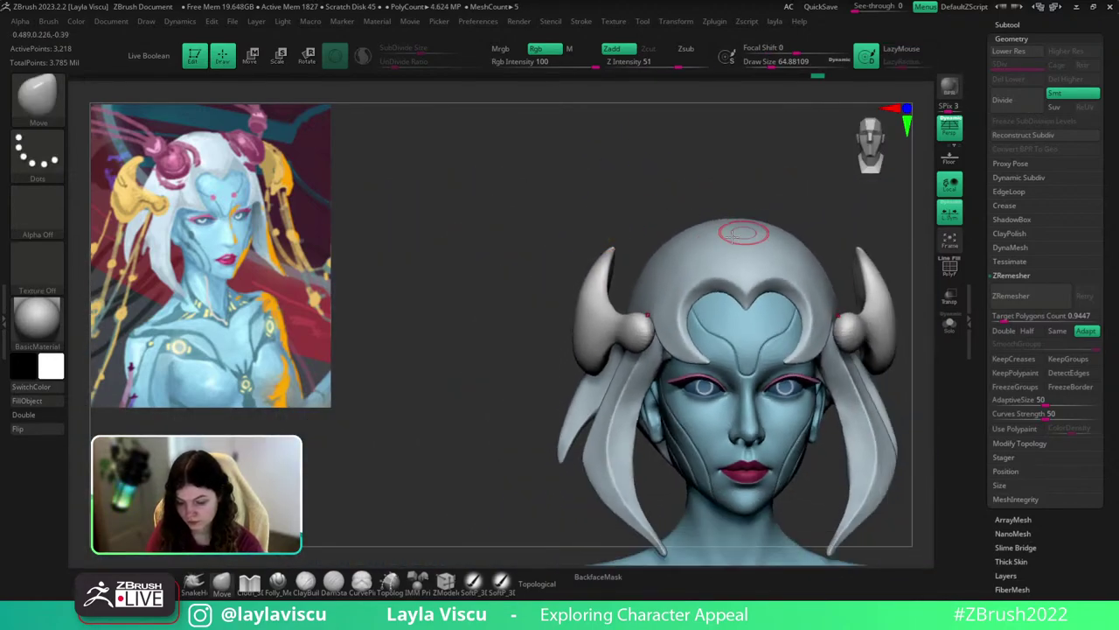
pyautogui.keyDown('ctrl'); pyautogui.moveTo(792, 247); pyautogui.dragTo(766, 207, button='right'); pyautogui.keyUp('ctrl')
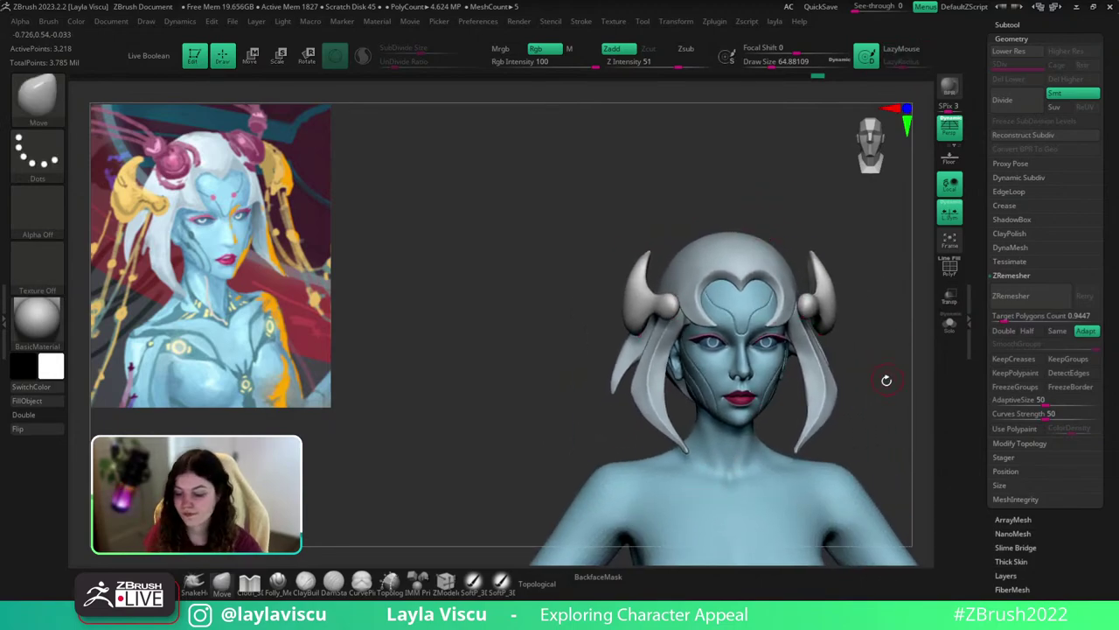
pyautogui.moveTo(890, 388)
pyautogui.keyDown('alt'); pyautogui.mouseDown(button='right')
pyautogui.moveTo(861, 382)
pyautogui.moveTo(892, 393)
pyautogui.mouseUp(button='right'); pyautogui.keyUp('alt')
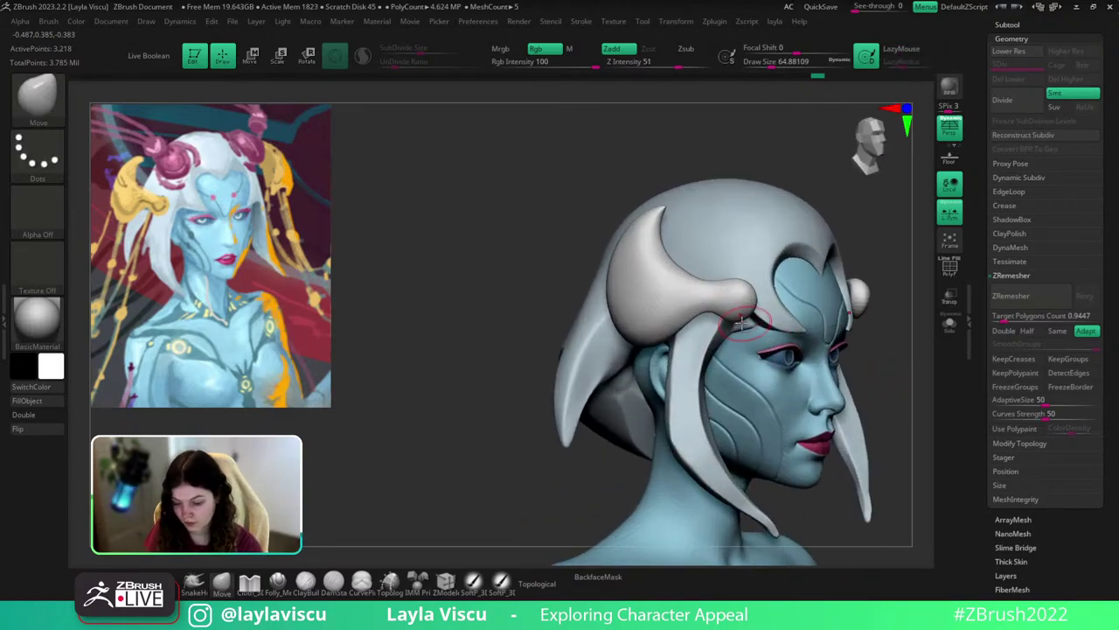
# Switch to the DamStandard brush and subdivide the horn ornaments up to level 3.
pyautogui.press('b')
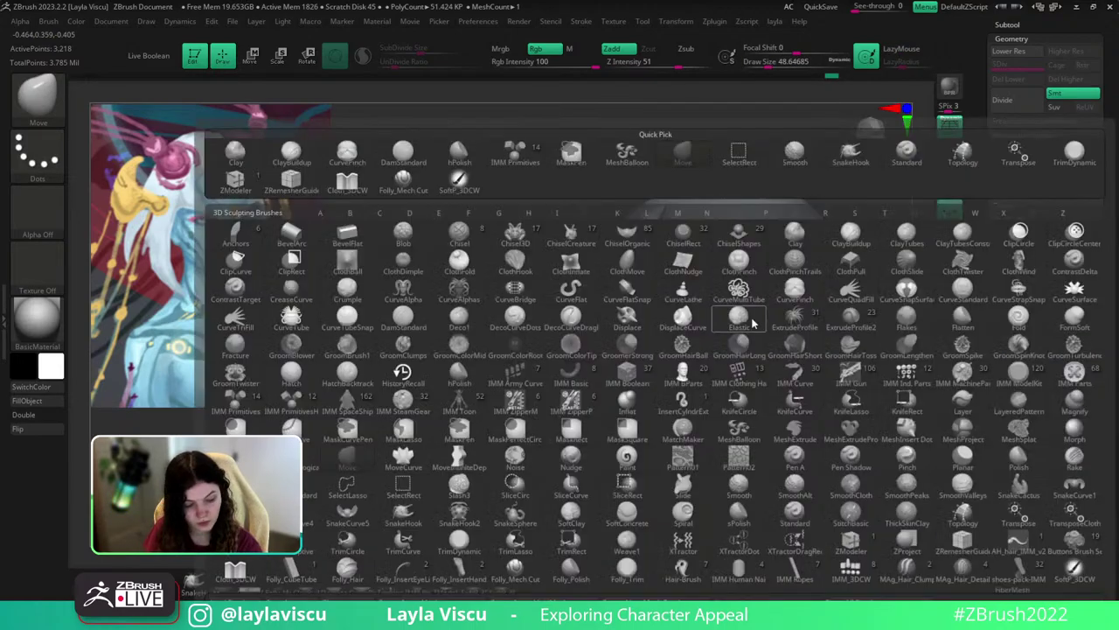
pyautogui.press('d')
pyautogui.press('s')
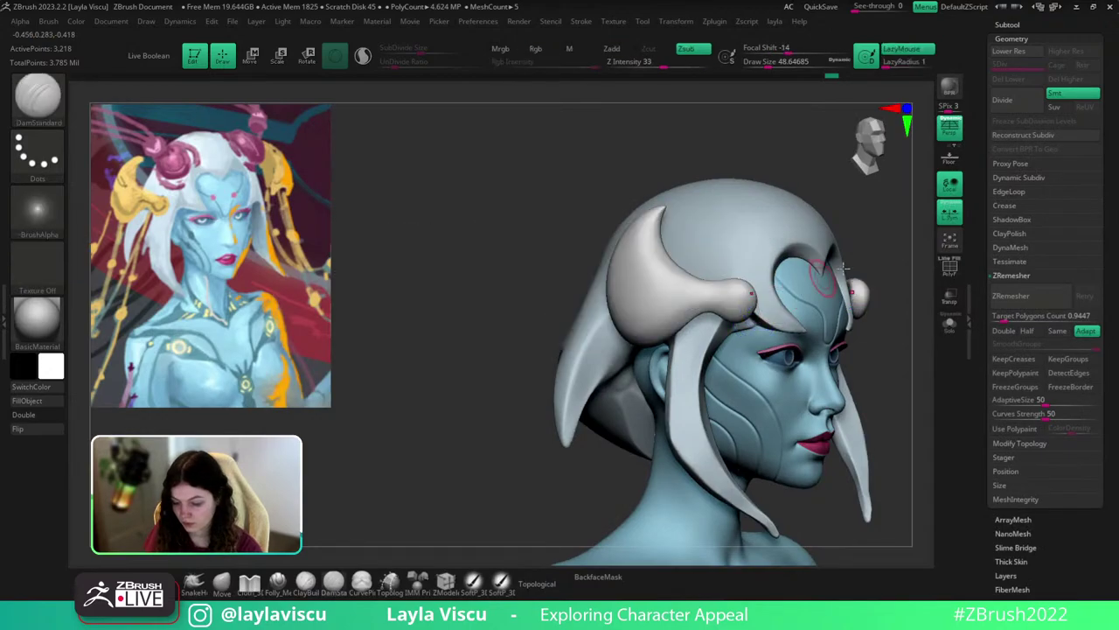
pyautogui.moveTo(843, 267); pyautogui.dragTo(893, 268, button='right')
pyautogui.hotkey('shift', 'f')
pyautogui.hotkey('shift', 'f')
pyautogui.hotkey('ctrl', 'd')
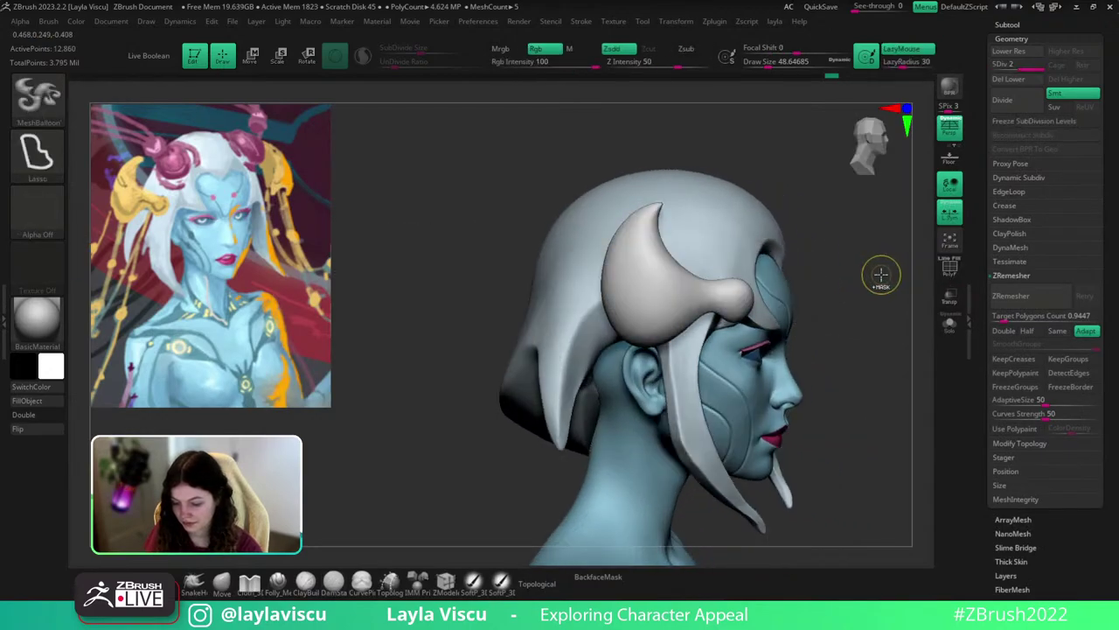
pyautogui.press('d')
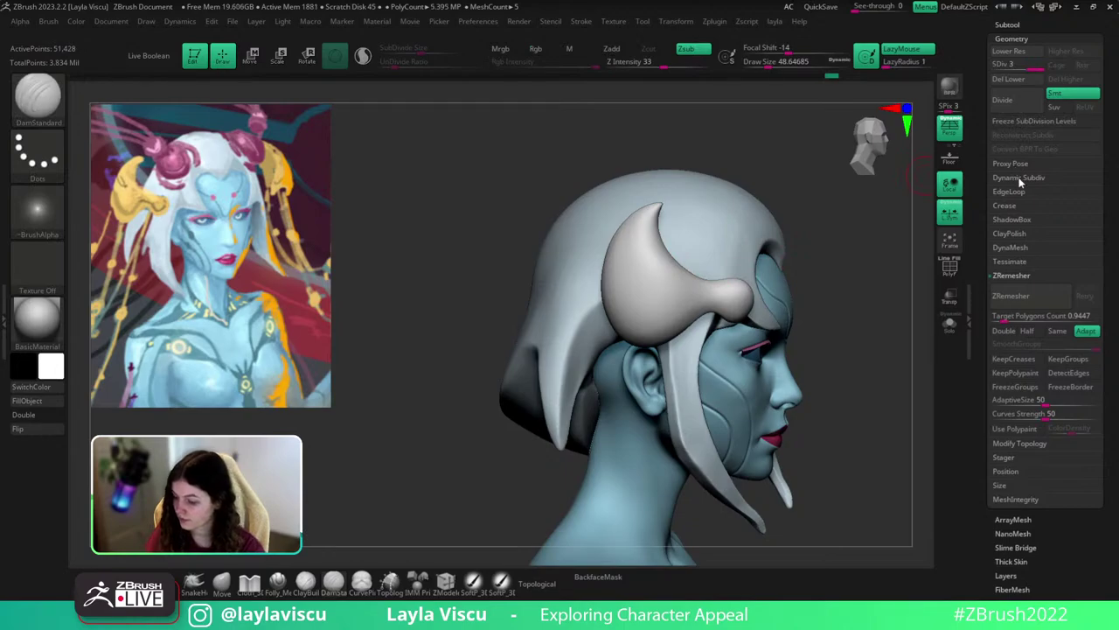
# Open the Dynamic Subdiv settings, try carving a groove along the horn ornament with a smaller brush and undo the stroke.
pyautogui.click(1019, 180)
pyautogui.click(1014, 186)
pyautogui.press('s')
pyautogui.moveTo(634, 271); pyautogui.dragTo(629, 271)
pyautogui.moveTo(619, 256)
pyautogui.mouseDown()
pyautogui.moveTo(633, 313)
pyautogui.moveTo(691, 302)
pyautogui.mouseUp()
pyautogui.hotkey('ctrl', 'z')
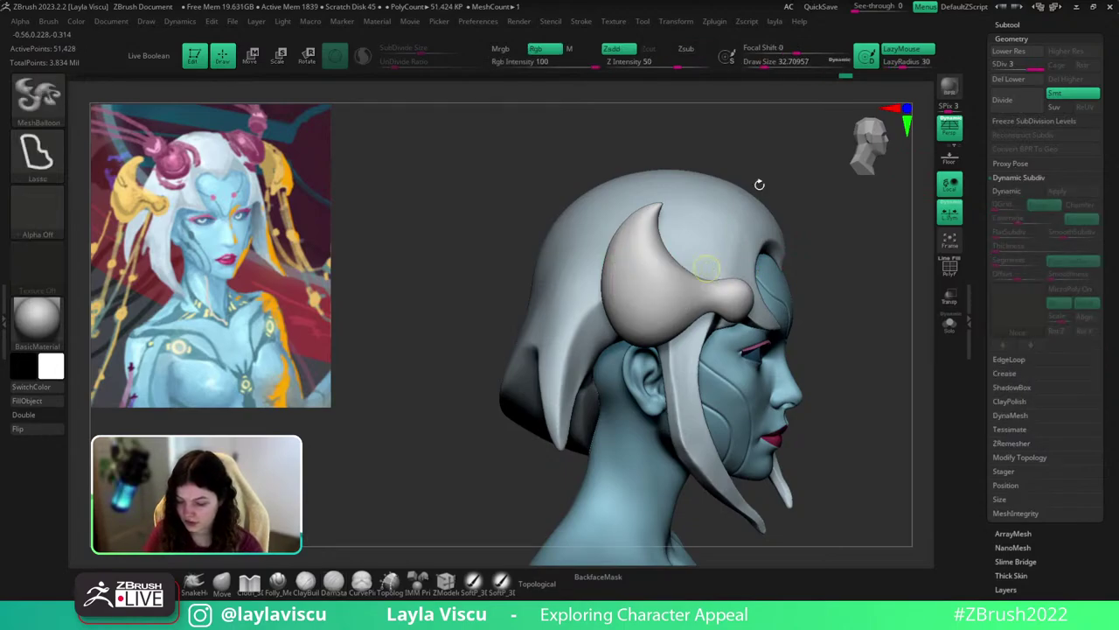
# Set the LazyRadius to 20, try the groove along the ornament's lower edge twice and undo both strokes.
pyautogui.click(899, 63)
pyautogui.moveTo(882, 296); pyautogui.dragTo(858, 340)
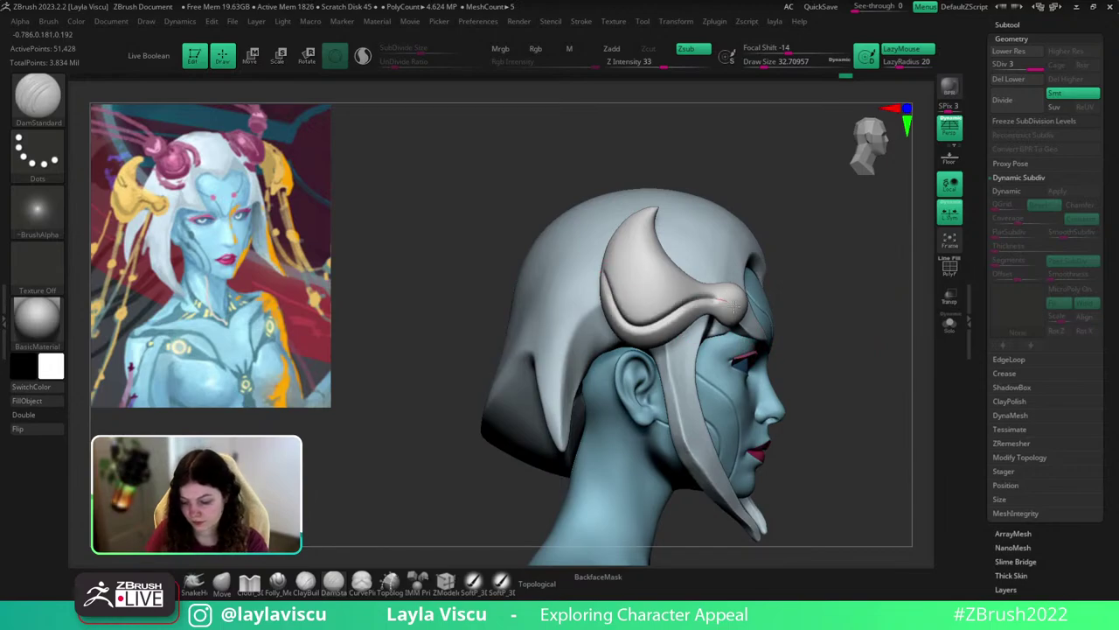
pyautogui.moveTo(894, 278); pyautogui.dragTo(861, 280)
pyautogui.hotkey('ctrl', 'z')
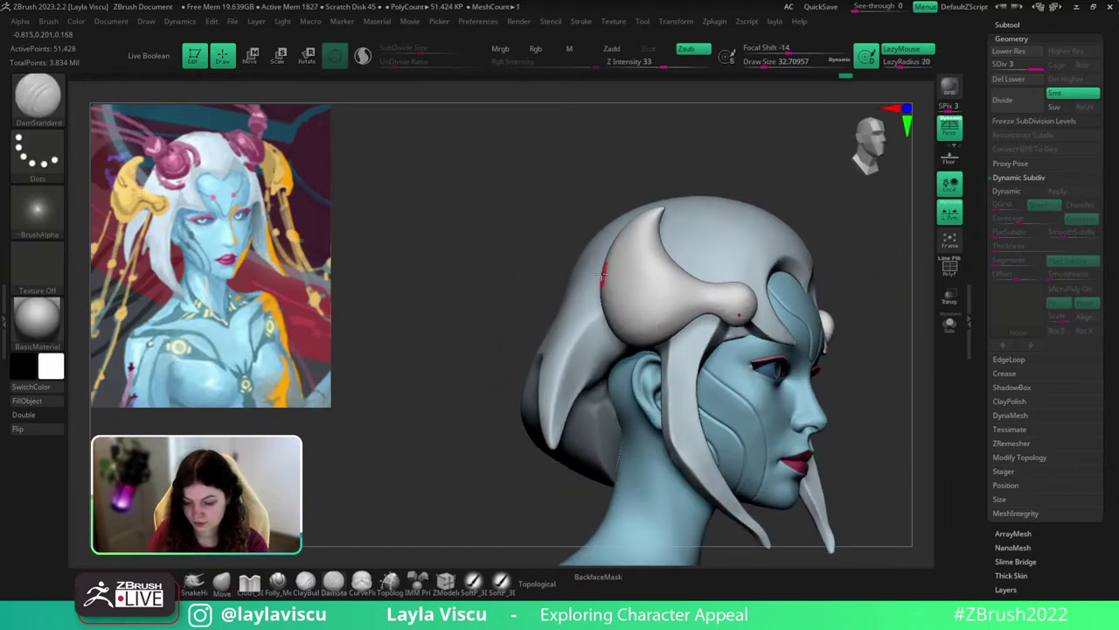
pyautogui.moveTo(604, 269)
pyautogui.mouseDown()
pyautogui.moveTo(632, 329)
pyautogui.moveTo(717, 302)
pyautogui.mouseUp()
pyautogui.hotkey('ctrl', 'z')
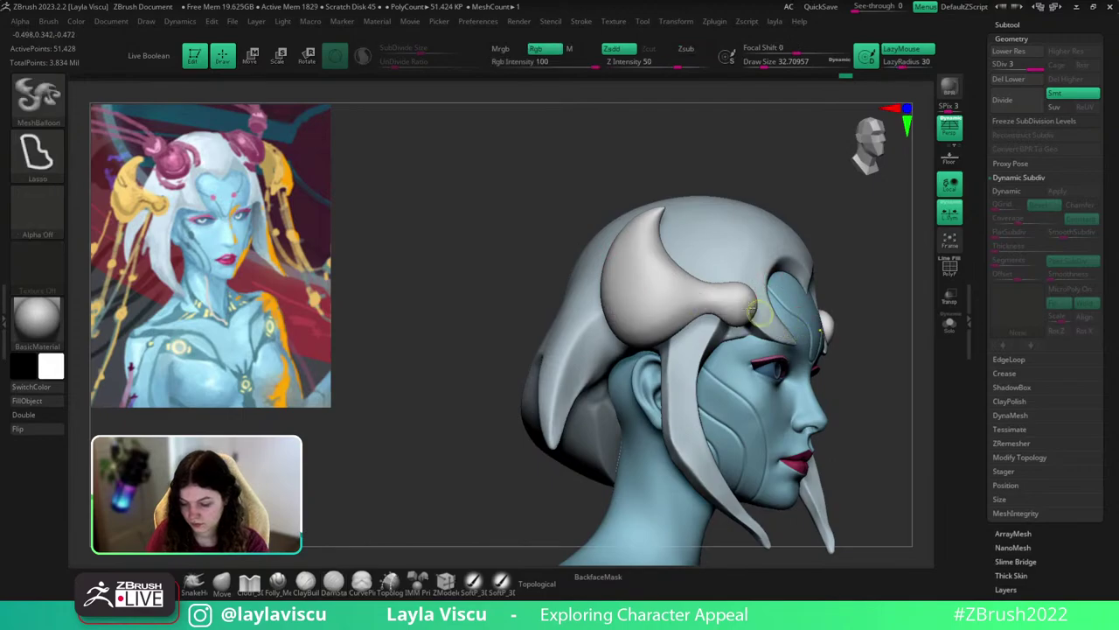
# Reduce the Draw Size to about 22, subdivide the ornaments to level 4 and carve a groove along their lower edge to the knob.
pyautogui.press('s')
pyautogui.click(739, 303)
pyautogui.hotkey('ctrl', 'd')
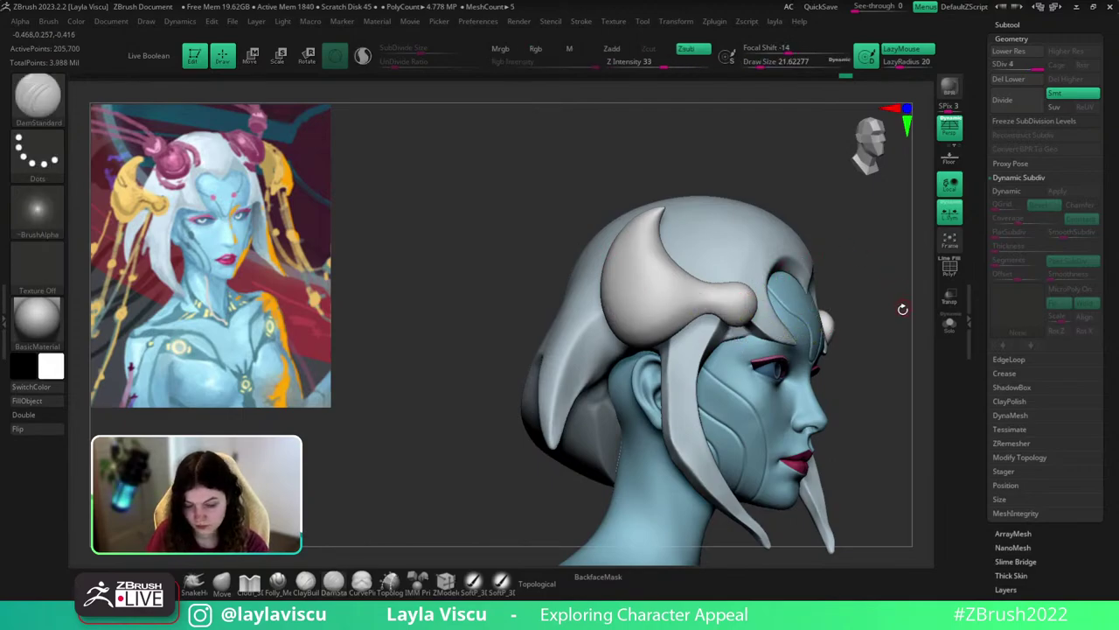
pyautogui.moveTo(902, 309); pyautogui.dragTo(791, 287)
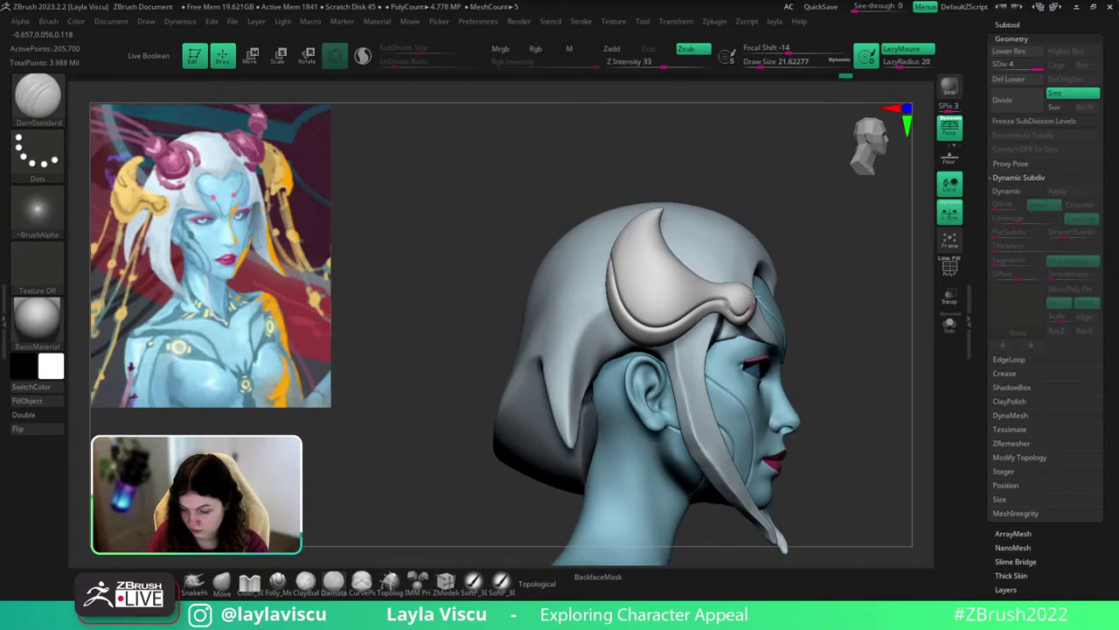
pyautogui.moveTo(749, 287); pyautogui.dragTo(849, 358, button='right')
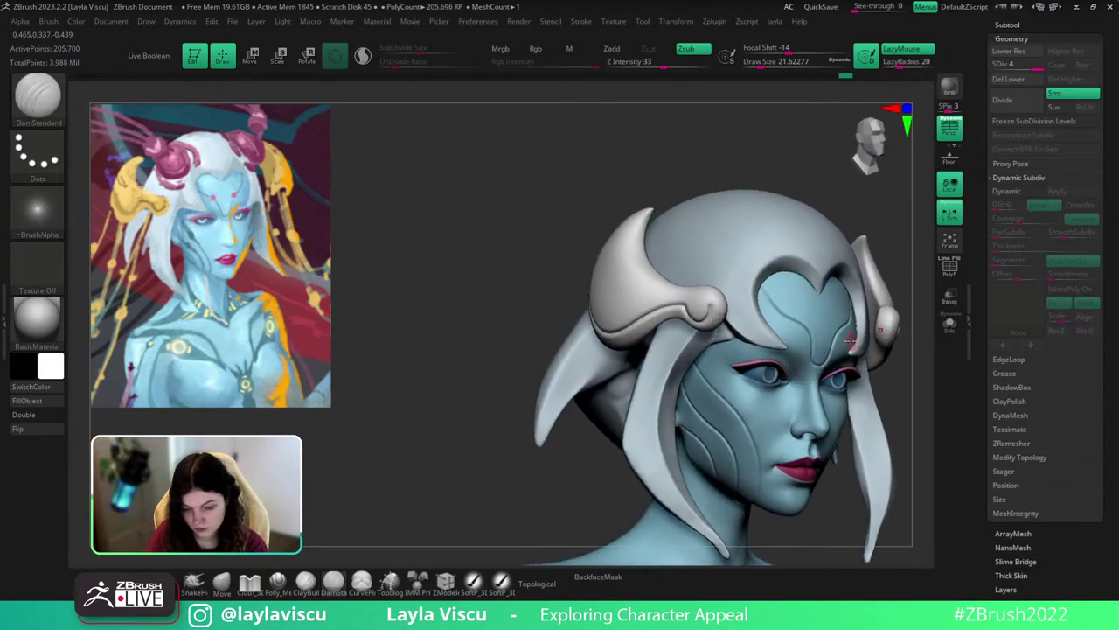
pyautogui.moveTo(771, 214)
pyautogui.mouseDown(button='right')
pyautogui.moveTo(802, 213)
pyautogui.moveTo(760, 220)
pyautogui.mouseUp(button='right')
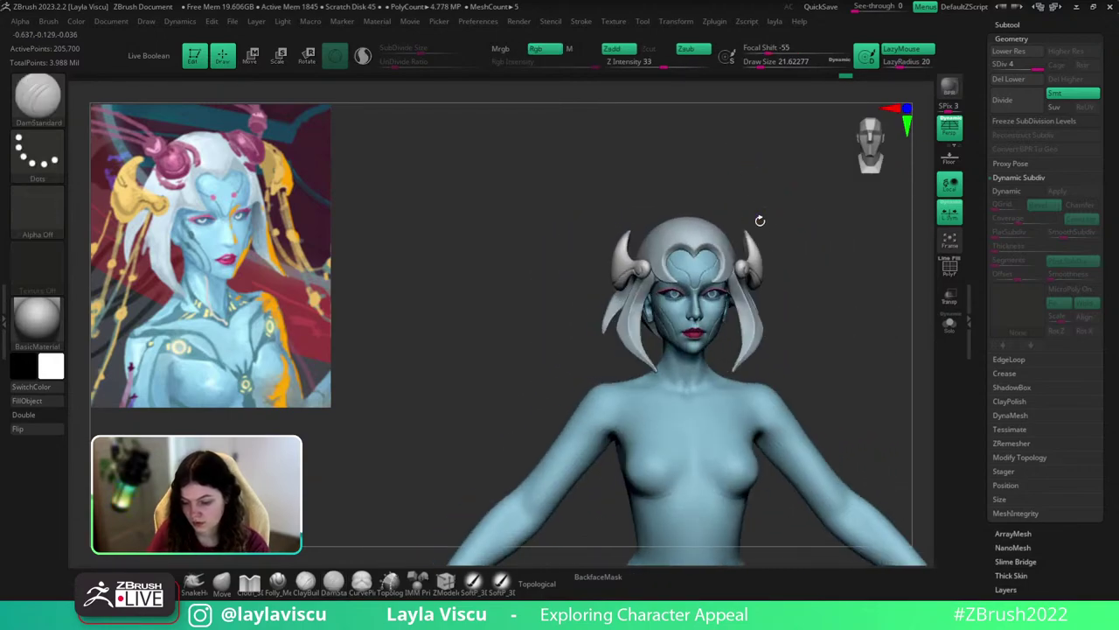
# Carve a short horizontal notch into the ornament's front knob and smooth it.
pyautogui.moveTo(788, 257)
pyautogui.keyDown('ctrl'); pyautogui.mouseDown(button='right')
pyautogui.moveTo(885, 347)
pyautogui.moveTo(930, 341)
pyautogui.moveTo(878, 357)
pyautogui.mouseUp(button='right'); pyautogui.keyUp('ctrl')
pyautogui.keyDown('ctrl'); pyautogui.moveTo(751, 272); pyautogui.dragTo(695, 210, button='right'); pyautogui.keyUp('ctrl')
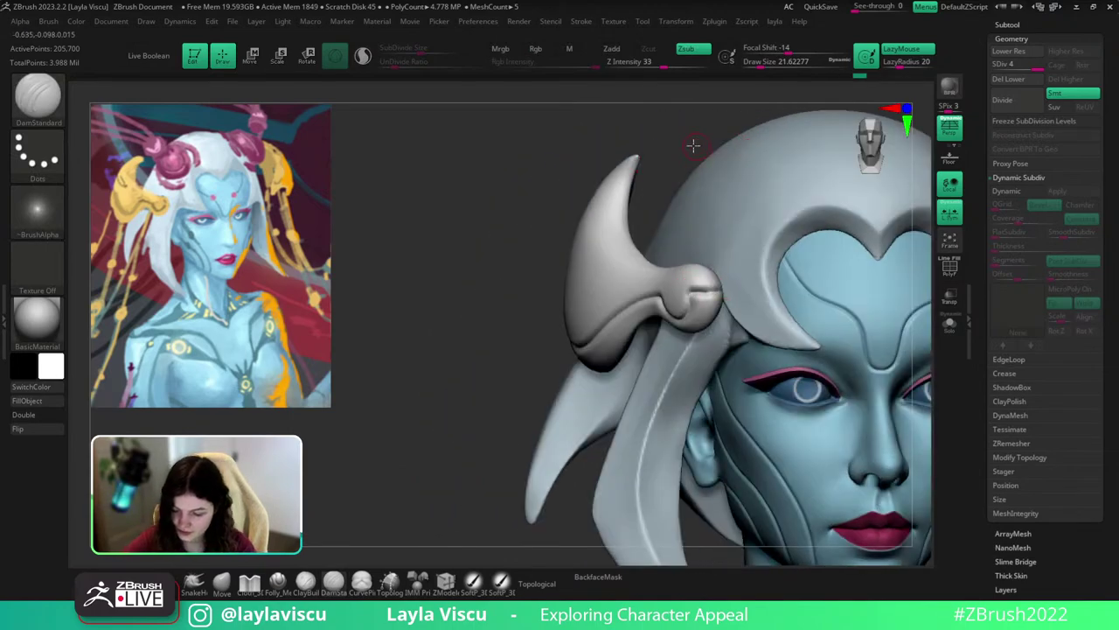
pyautogui.moveTo(691, 146); pyautogui.dragTo(670, 152, button='right')
pyautogui.click(949, 324)
pyautogui.keyDown('shift'); pyautogui.moveTo(719, 292); pyautogui.dragTo(696, 294); pyautogui.keyUp('shift')
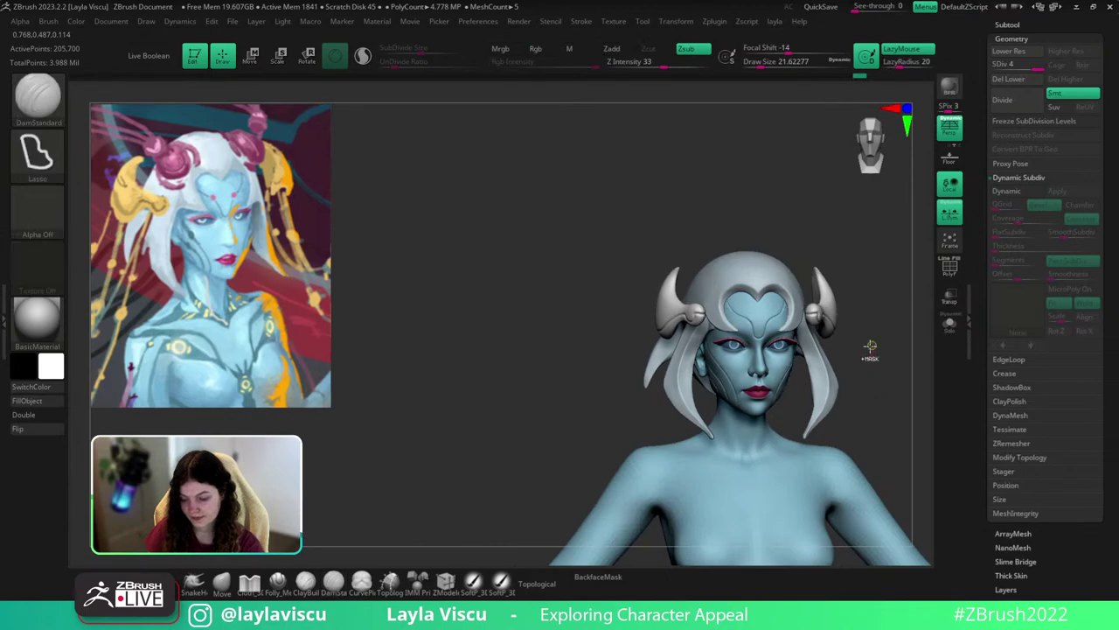
# Isolate the ornaments, continue the groove across their rear edge onto the inner side, and bring back the other subtools.
pyautogui.keyDown('ctrl'); pyautogui.moveTo(870, 347); pyautogui.dragTo(918, 252, button='right'); pyautogui.keyUp('ctrl')
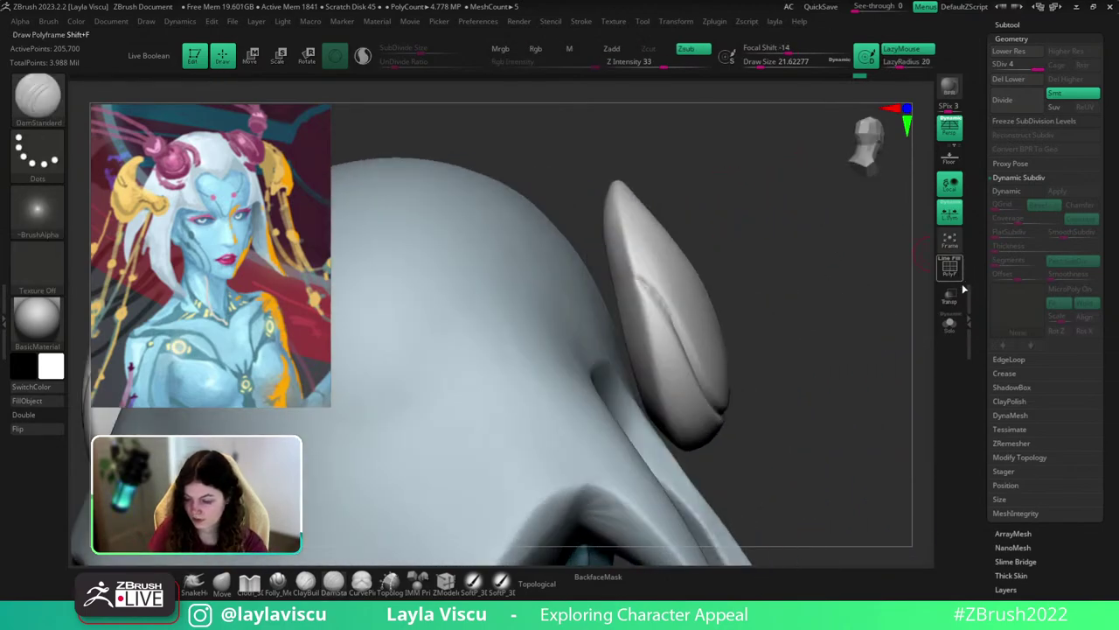
pyautogui.click(949, 323)
pyautogui.moveTo(877, 321); pyautogui.dragTo(641, 291, button='right')
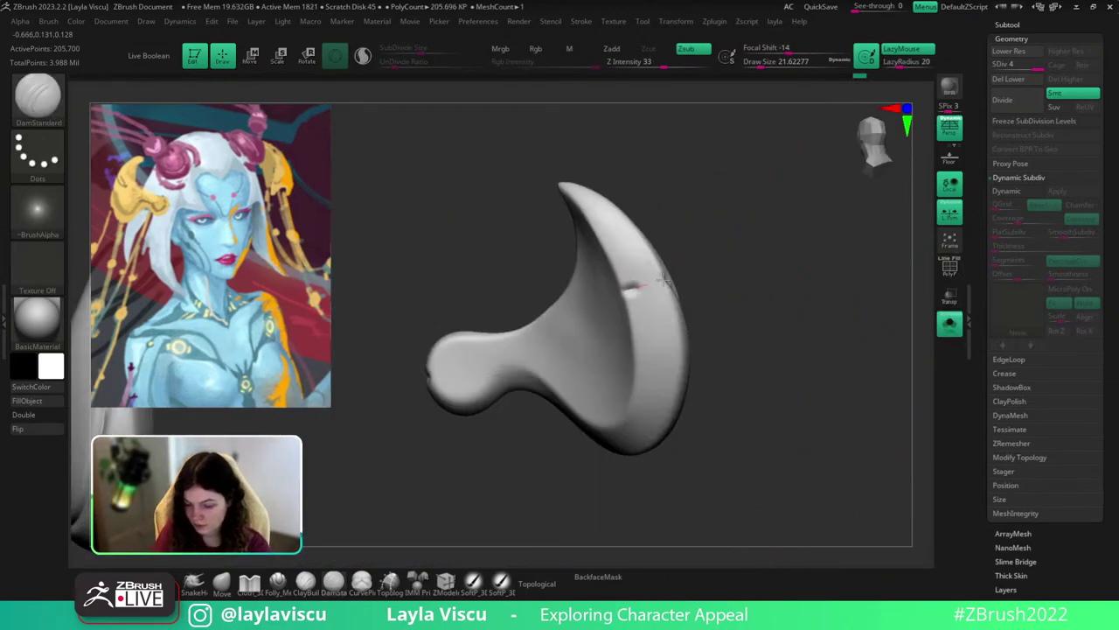
pyautogui.moveTo(709, 268); pyautogui.dragTo(761, 267, button='right')
pyautogui.click(950, 324)
pyautogui.keyDown('ctrl'); pyautogui.moveTo(880, 365); pyautogui.dragTo(777, 273, button='right'); pyautogui.keyUp('ctrl')
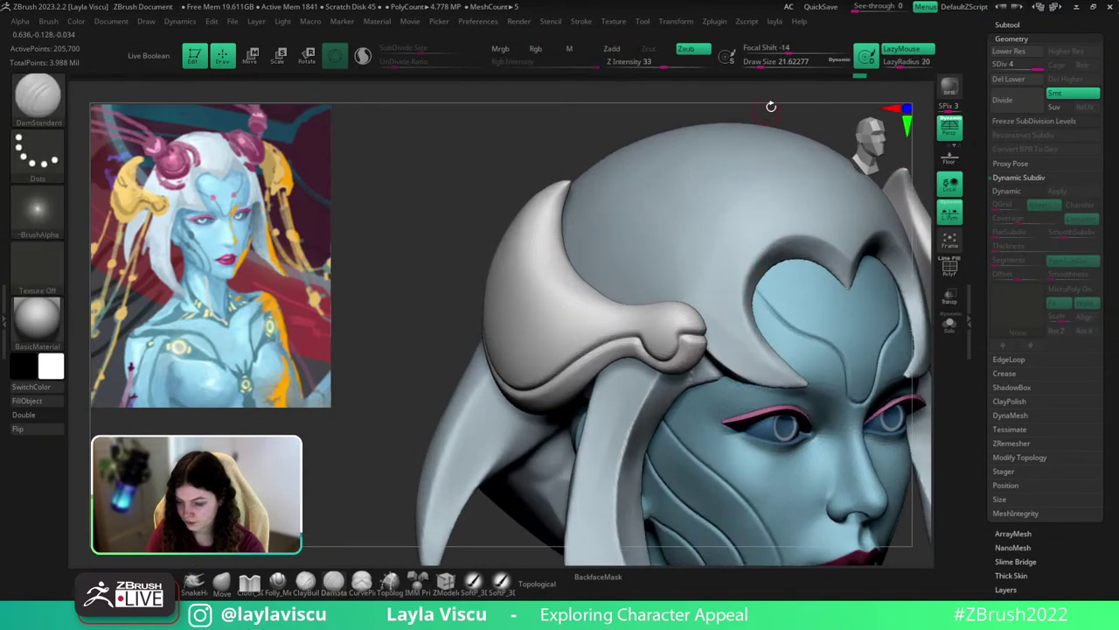
# Switch to the Folly_Mech Cut brush, isolate the ornaments and show their wireframe around the knob.
pyautogui.moveTo(769, 105); pyautogui.dragTo(736, 109)
pyautogui.click(285, 579)
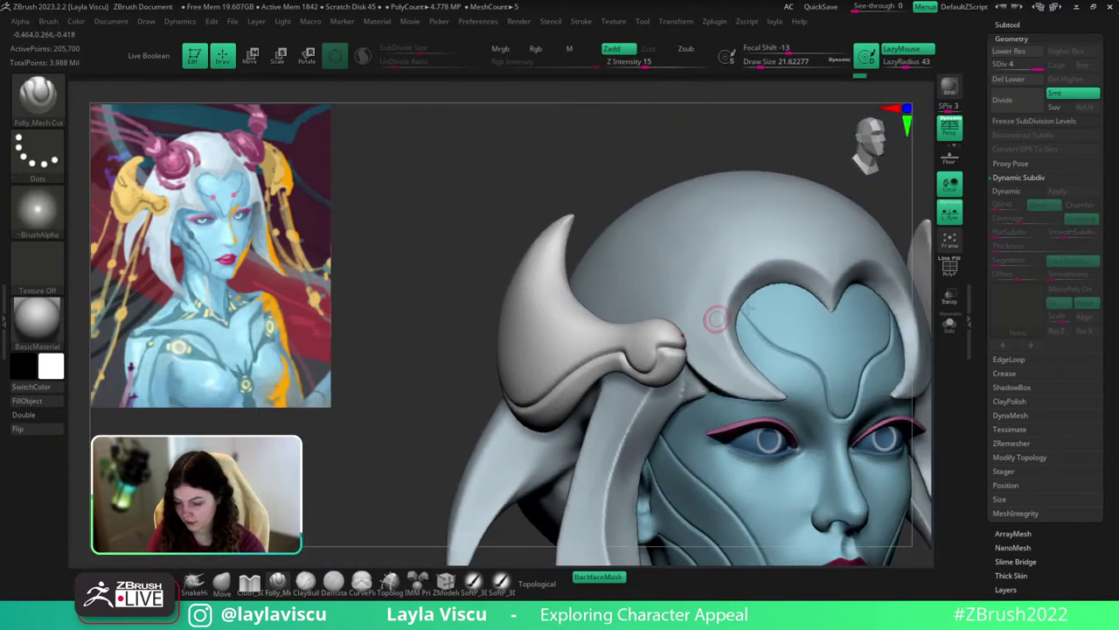
pyautogui.click(948, 322)
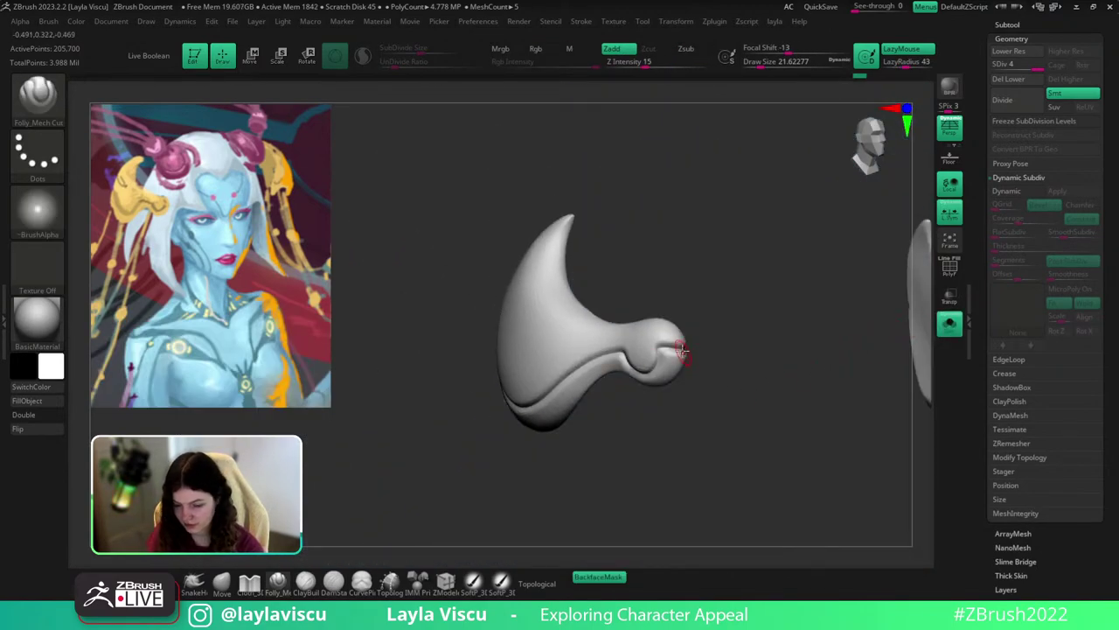
pyautogui.keyDown('ctrl'); pyautogui.moveTo(684, 354); pyautogui.dragTo(691, 481, button='right'); pyautogui.keyUp('ctrl')
pyautogui.hotkey('shift', 'f')
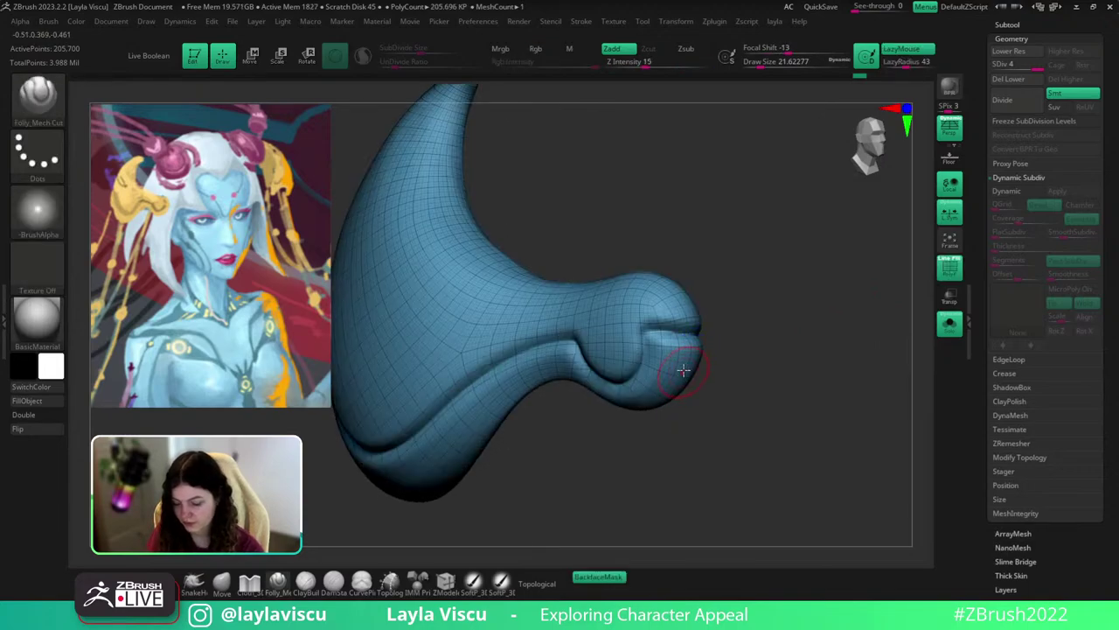
# Reduce the Draw Size to about 4.3, hide the wireframe and try a MeshBalloon lasso from the ornament's knob.
pyautogui.press('[')
pyautogui.press('[')
pyautogui.hotkey('shift', 'f')
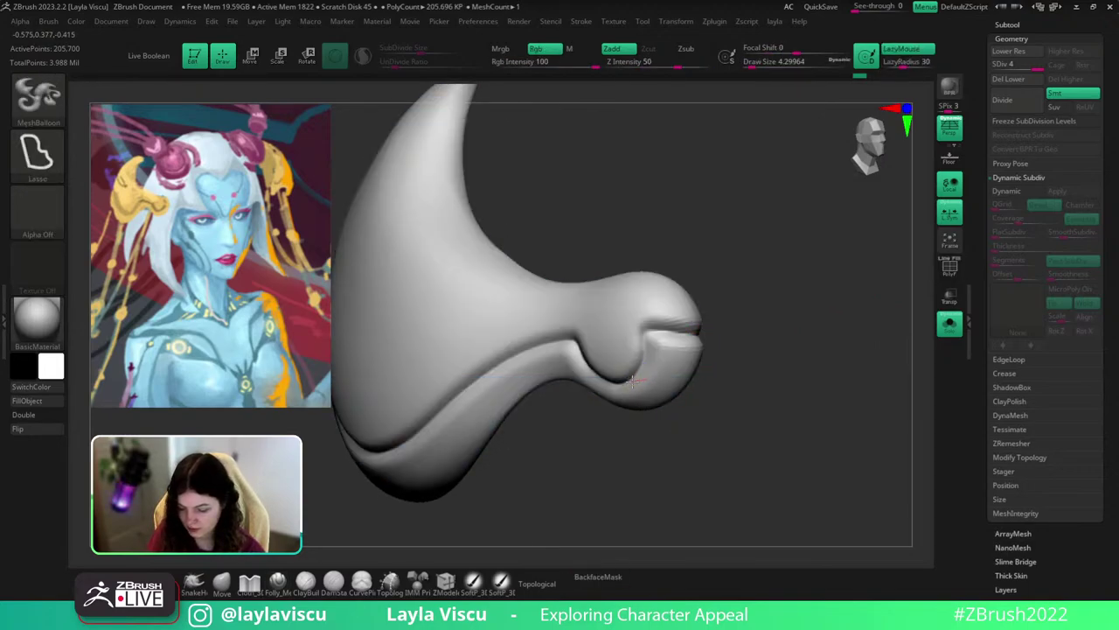
pyautogui.moveTo(644, 376)
pyautogui.keyDown('ctrl'); pyautogui.mouseDown()
pyautogui.moveTo(647, 333)
pyautogui.moveTo(743, 342)
pyautogui.mouseUp(); pyautogui.keyUp('ctrl')
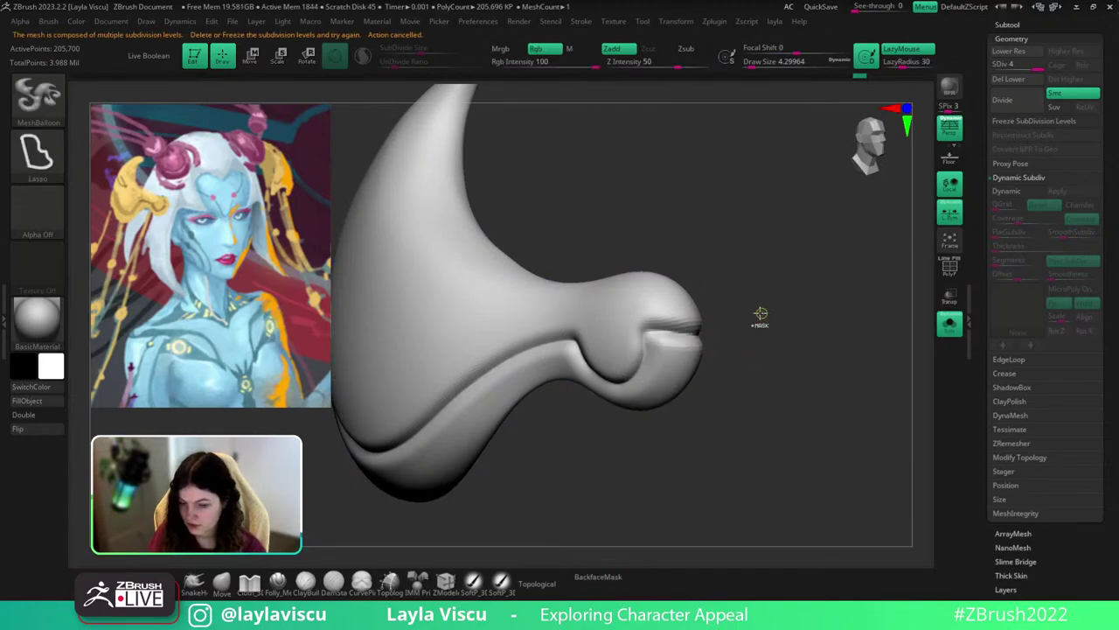
# Switch the masking brush to MaskCircle with a FreeHand stroke.
pyautogui.keyDown('ctrl'); pyautogui.click(38, 110); pyautogui.keyUp('ctrl')
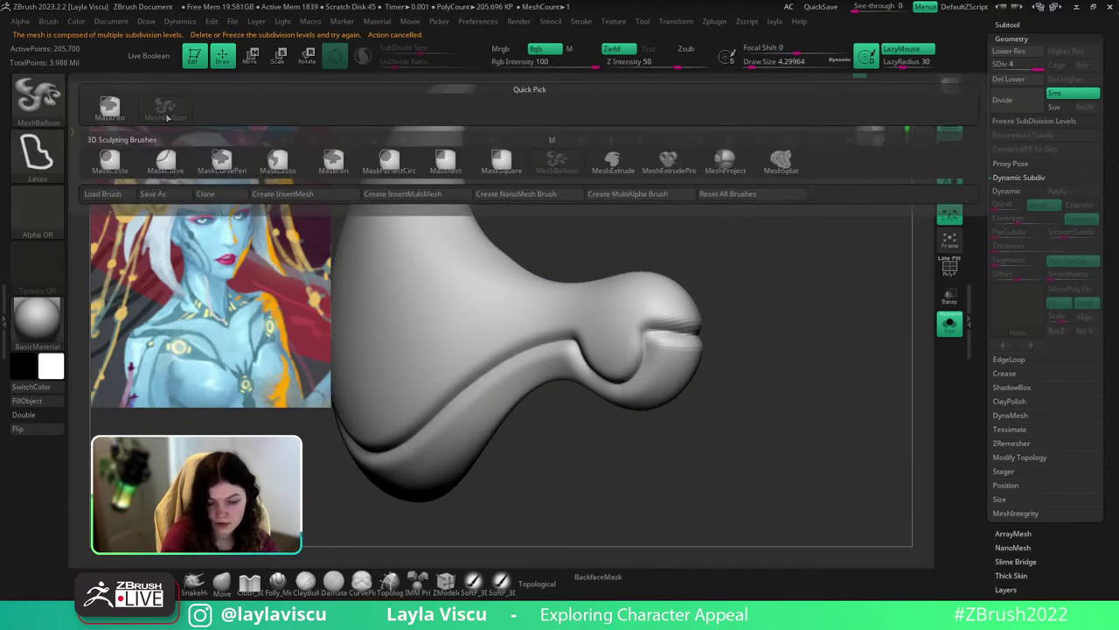
pyautogui.keyDown('ctrl'); pyautogui.click(109, 163); pyautogui.keyUp('ctrl')
pyautogui.keyDown('ctrl'); pyautogui.click(39, 156); pyautogui.keyUp('ctrl')
pyautogui.keyDown('ctrl'); pyautogui.click(202, 166); pyautogui.keyUp('ctrl')
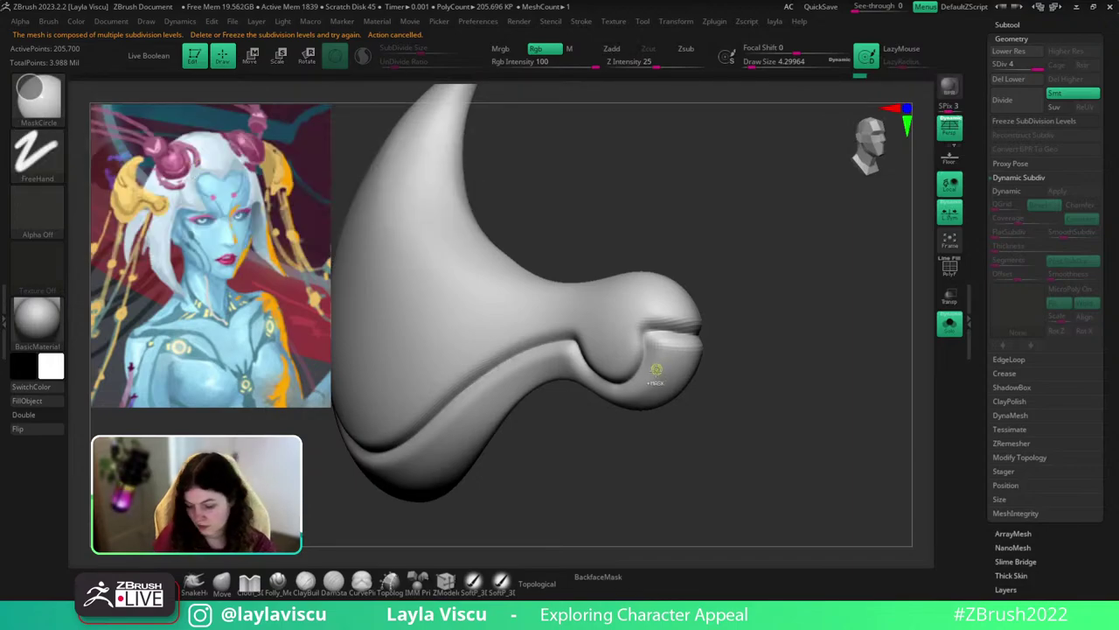
# Subdivide the ornaments to level 5 and mask the groove on the front knob with a Draw Size of about 10.5.
pyautogui.moveTo(635, 390)
pyautogui.keyDown('ctrl'); pyautogui.mouseDown()
pyautogui.moveTo(653, 332)
pyautogui.moveTo(716, 341)
pyautogui.mouseUp(); pyautogui.keyUp('ctrl')
pyautogui.press('s')
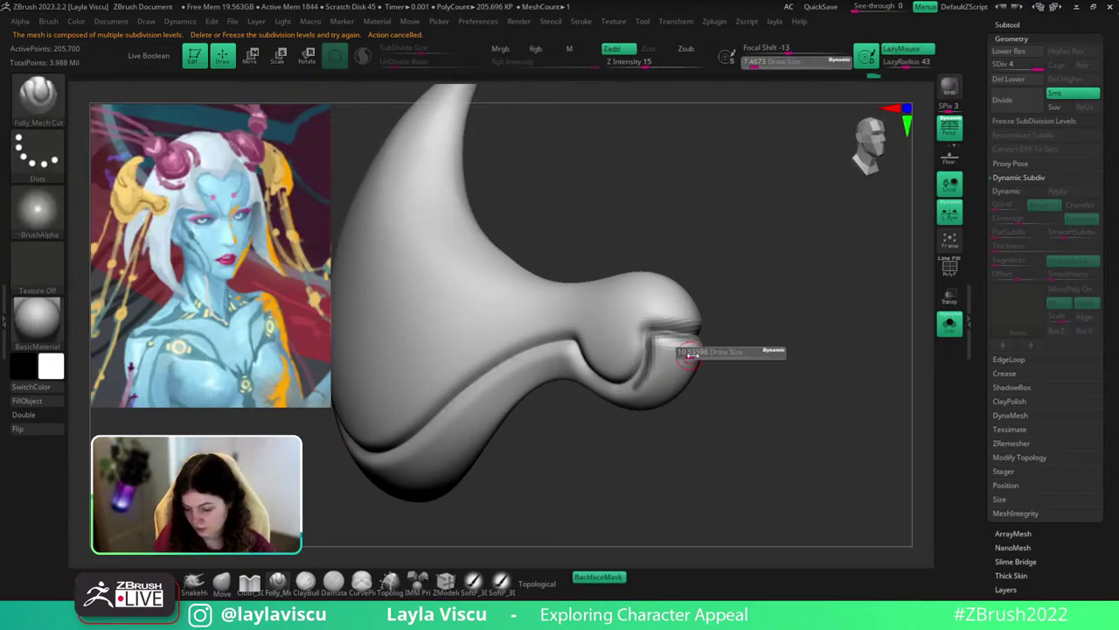
pyautogui.hotkey('ctrl', 'z')
pyautogui.hotkey('ctrl', 'd')
pyautogui.press('s')
pyautogui.moveTo(655, 376)
pyautogui.mouseDown()
pyautogui.moveTo(644, 377)
pyautogui.moveTo(666, 333)
pyautogui.moveTo(699, 346)
pyautogui.moveTo(651, 400)
pyautogui.moveTo(697, 360)
pyautogui.mouseUp()
pyautogui.moveTo(746, 340)
pyautogui.keyDown('alt'); pyautogui.mouseDown()
pyautogui.moveTo(773, 333)
pyautogui.moveTo(827, 284)
pyautogui.mouseUp(); pyautogui.keyUp('alt')
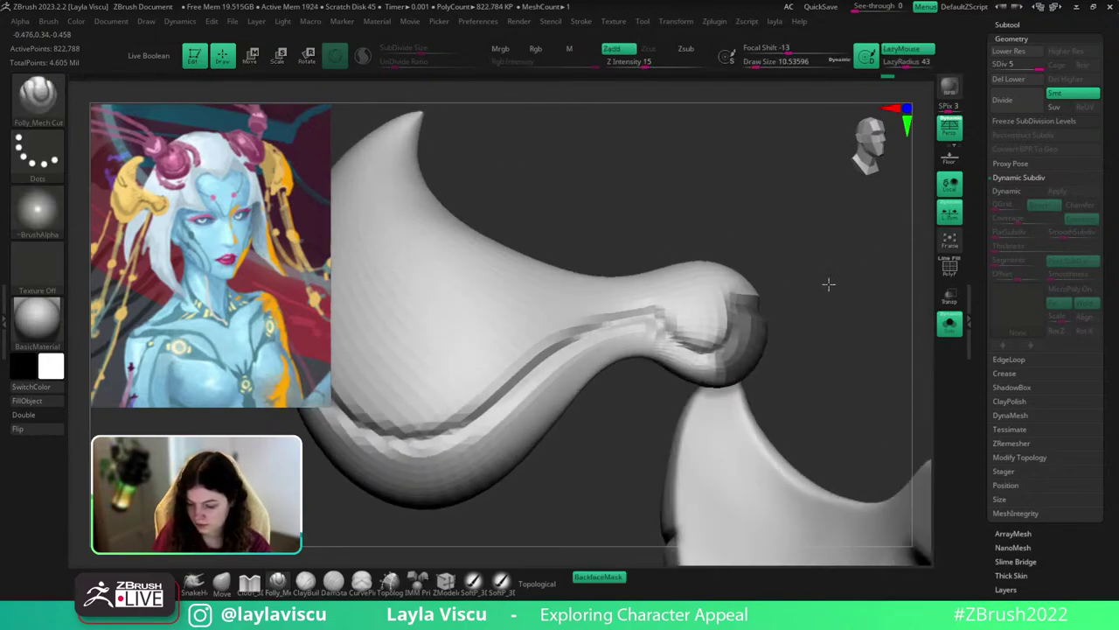
# Paint a mask line along the ornament's lower groove, across the rear notch and along the inner side to the knob.
pyautogui.moveTo(649, 323)
pyautogui.keyDown('ctrl'); pyautogui.mouseDown()
pyautogui.moveTo(727, 372)
pyautogui.moveTo(612, 325)
pyautogui.moveTo(472, 429)
pyautogui.moveTo(389, 455)
pyautogui.mouseUp(); pyautogui.keyUp('ctrl')
pyautogui.moveTo(612, 209)
pyautogui.mouseDown()
pyautogui.moveTo(637, 201)
pyautogui.moveTo(756, 245)
pyautogui.mouseUp()
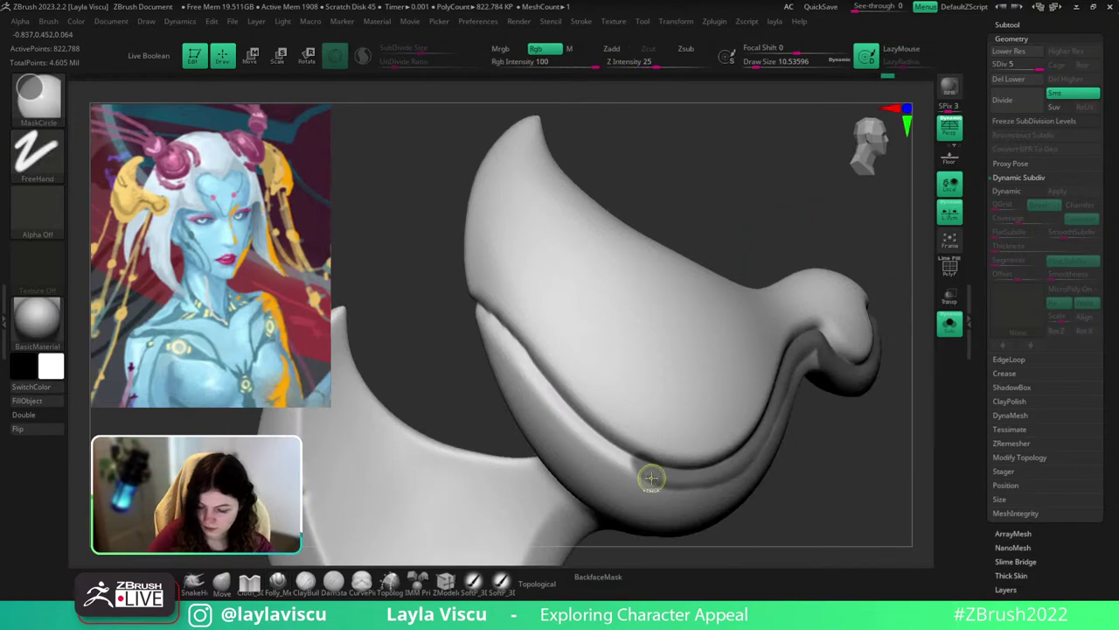
pyautogui.moveTo(649, 469)
pyautogui.keyDown('ctrl'); pyautogui.keyDown('shift'); pyautogui.mouseDown()
pyautogui.moveTo(495, 325)
pyautogui.moveTo(476, 267)
pyautogui.mouseUp(); pyautogui.keyUp('shift'); pyautogui.keyUp('ctrl')
pyautogui.keyDown('ctrl'); pyautogui.keyDown('shift'); pyautogui.click(685, 178); pyautogui.keyUp('shift'); pyautogui.keyUp('ctrl')
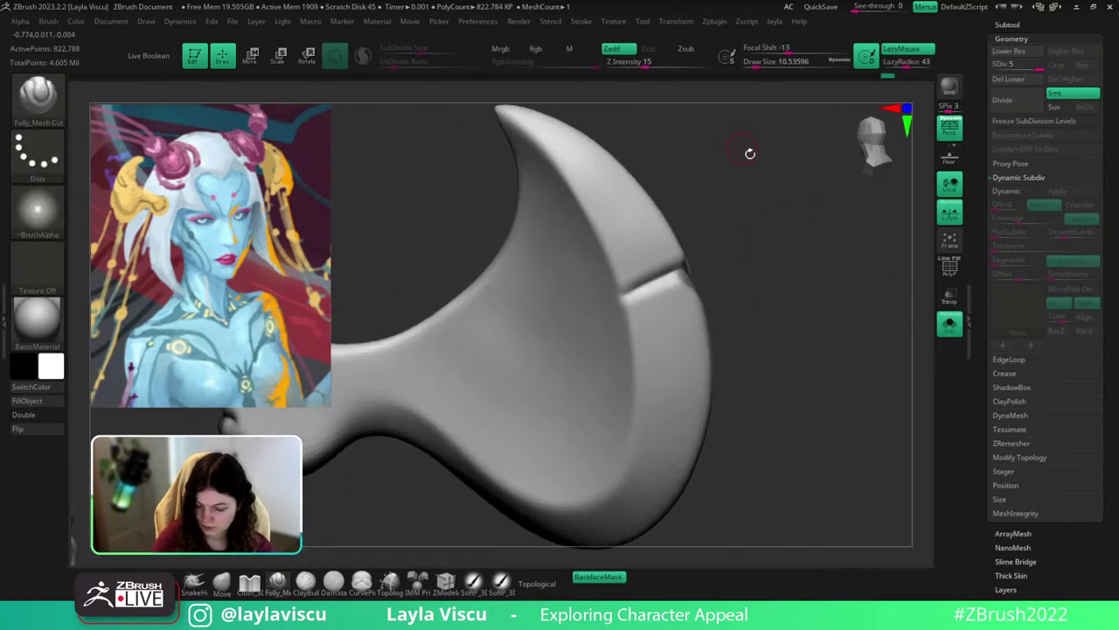
pyautogui.moveTo(710, 267)
pyautogui.keyDown('ctrl'); pyautogui.mouseDown()
pyautogui.moveTo(631, 302)
pyautogui.moveTo(636, 379)
pyautogui.moveTo(599, 496)
pyautogui.moveTo(472, 463)
pyautogui.moveTo(376, 407)
pyautogui.moveTo(308, 462)
pyautogui.moveTo(241, 450)
pyautogui.moveTo(219, 412)
pyautogui.mouseUp(); pyautogui.keyUp('ctrl')
# Fill the ornament's outlined lower band with an Auto Region mask.
pyautogui.keyDown('ctrl'); pyautogui.moveTo(799, 340); pyautogui.dragTo(779, 266, button='right'); pyautogui.keyUp('ctrl')
pyautogui.moveTo(779, 265); pyautogui.dragTo(775, 413)
pyautogui.moveTo(1036, 580); pyautogui.dragTo(1040, 341)
pyautogui.click(1014, 433)
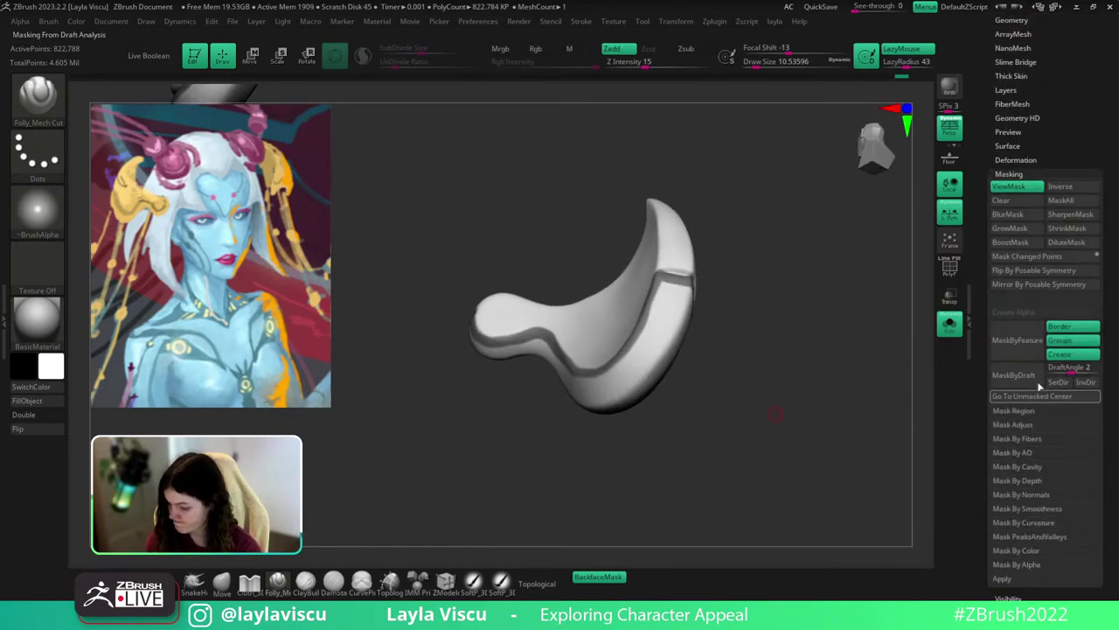
pyautogui.click(1012, 431)
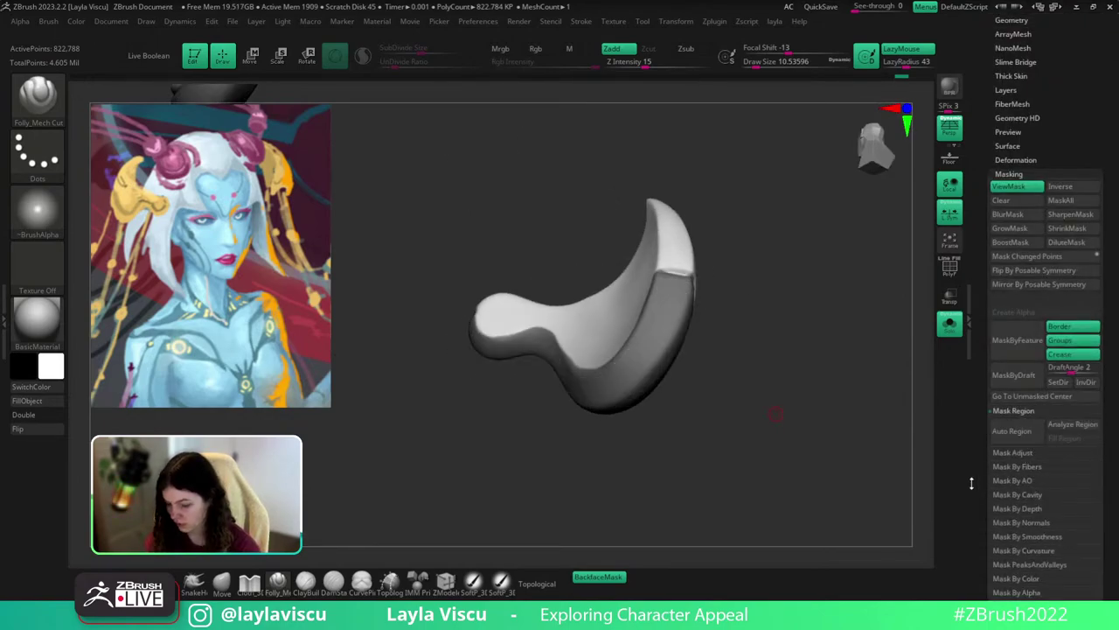
pyautogui.moveTo(853, 475); pyautogui.dragTo(851, 526)
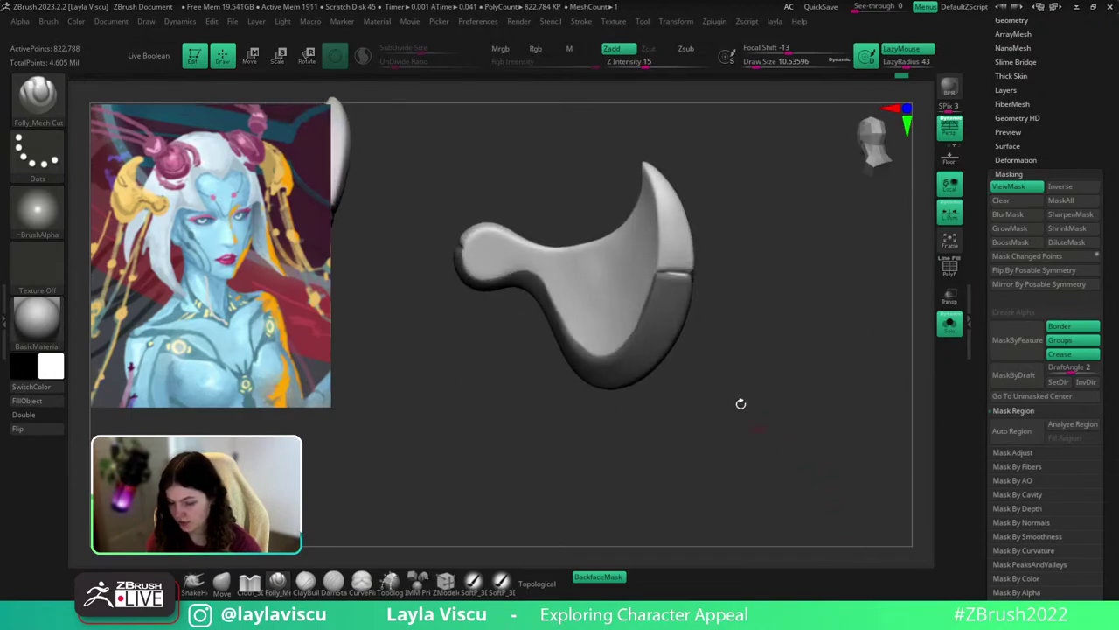
# Reduce the Draw Size to about 5 for detailed mask work at the notch on the ornament's rear edge.
pyautogui.keyDown('ctrl'); pyautogui.moveTo(741, 403); pyautogui.dragTo(744, 489, button='right'); pyautogui.keyUp('ctrl')
pyautogui.moveTo(755, 341)
pyautogui.mouseDown()
pyautogui.moveTo(804, 317)
pyautogui.moveTo(711, 287)
pyautogui.mouseUp()
pyautogui.moveTo(805, 253); pyautogui.dragTo(743, 243)
pyautogui.keyDown('ctrl'); pyautogui.moveTo(745, 205); pyautogui.dragTo(755, 263, button='right'); pyautogui.keyUp('ctrl')
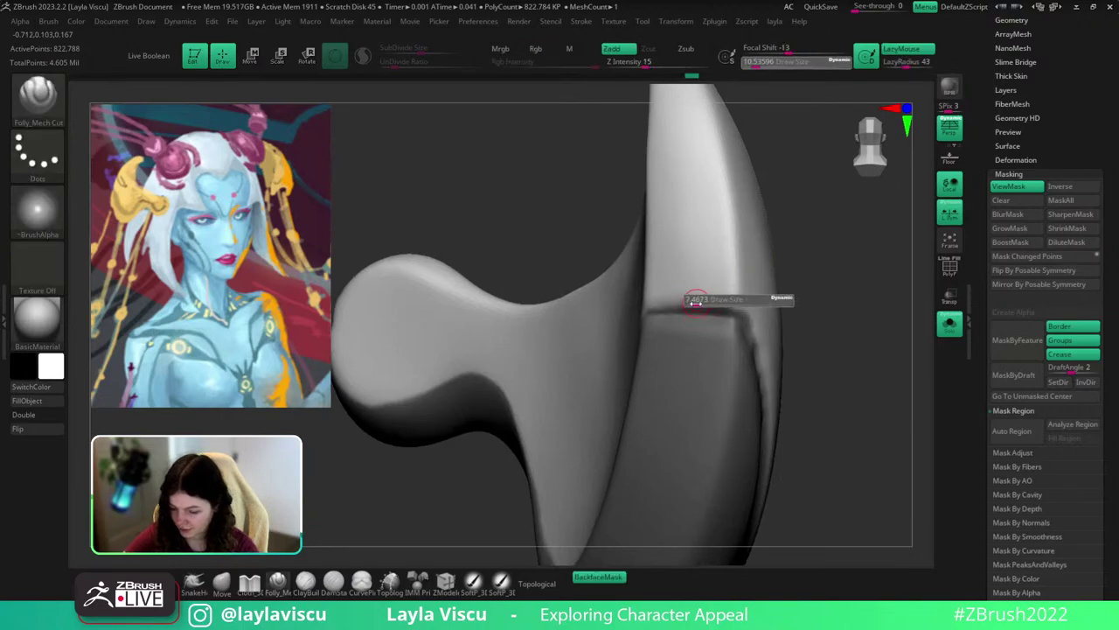
pyautogui.press('s')
pyautogui.moveTo(699, 302); pyautogui.dragTo(749, 308)
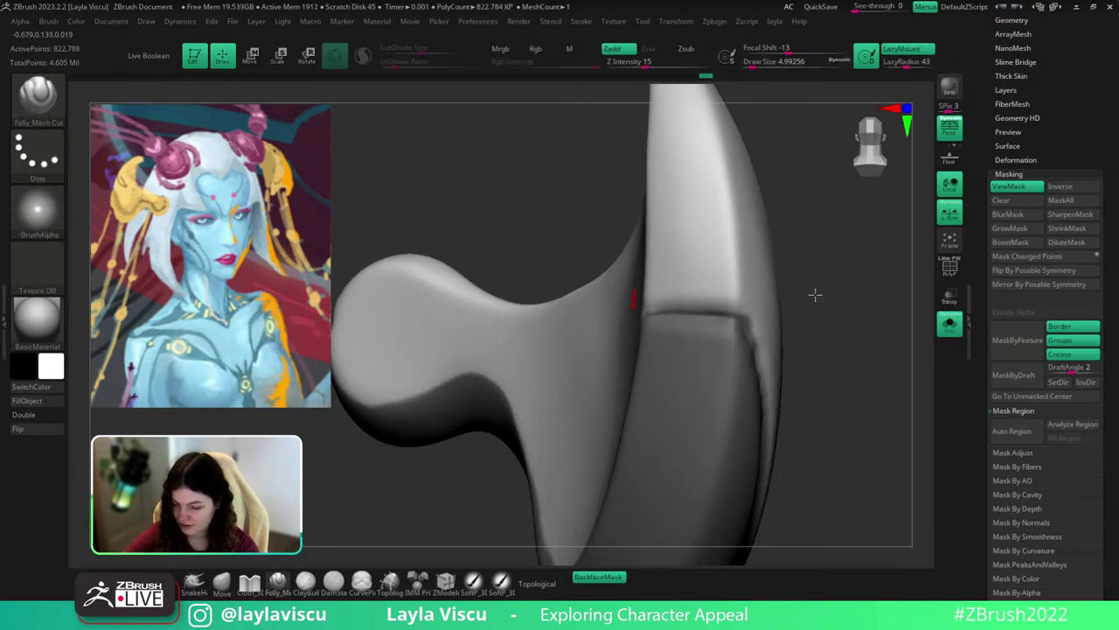
pyautogui.moveTo(814, 295); pyautogui.dragTo(722, 292)
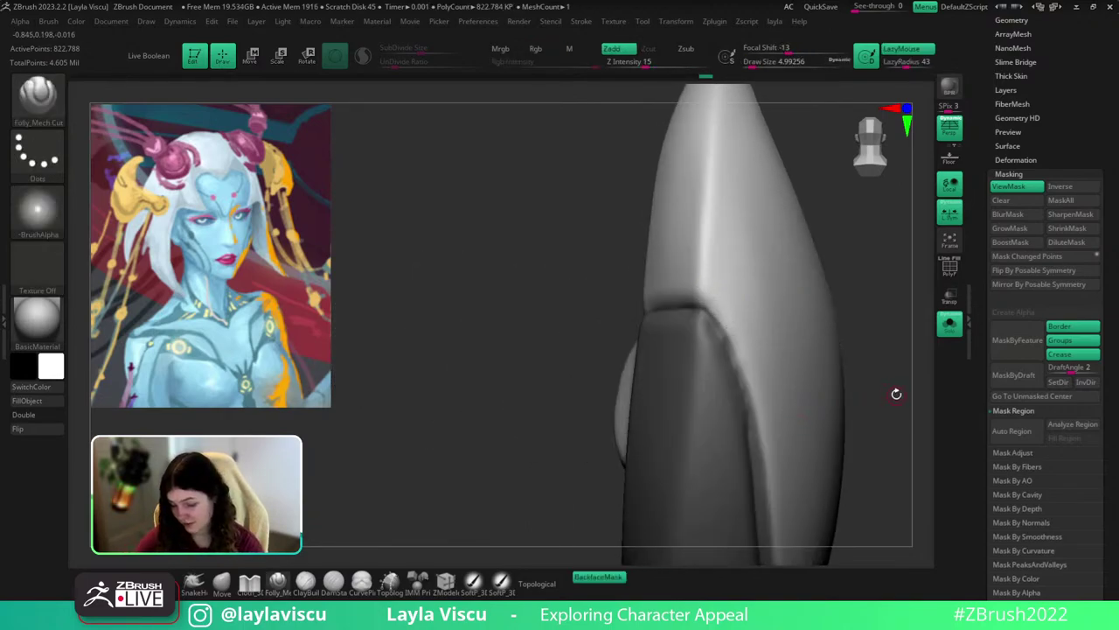
# Unmask the excess along the outer groove so the mask edge follows the raised ridge.
pyautogui.moveTo(894, 393); pyautogui.dragTo(687, 212)
pyautogui.keyDown('ctrl'); pyautogui.keyDown('alt'); pyautogui.moveTo(712, 269); pyautogui.dragTo(739, 518); pyautogui.keyUp('alt'); pyautogui.keyUp('ctrl')
pyautogui.hotkey('ctrl', 'z')
pyautogui.moveTo(834, 405); pyautogui.dragTo(799, 298)
pyautogui.moveTo(693, 197)
pyautogui.keyDown('ctrl'); pyautogui.keyDown('alt'); pyautogui.mouseDown()
pyautogui.moveTo(713, 435)
pyautogui.moveTo(732, 481)
pyautogui.mouseUp(); pyautogui.keyUp('alt'); pyautogui.keyUp('ctrl')
pyautogui.moveTo(847, 391); pyautogui.dragTo(785, 371)
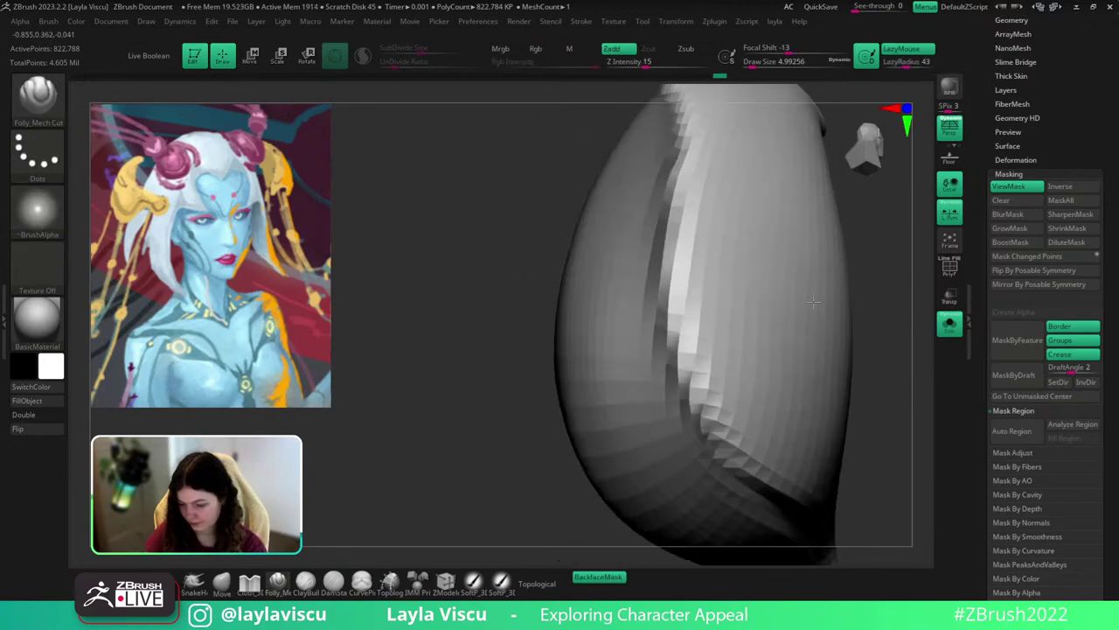
pyautogui.moveTo(679, 318)
pyautogui.keyDown('ctrl'); pyautogui.keyDown('alt'); pyautogui.mouseDown()
pyautogui.moveTo(735, 459)
pyautogui.moveTo(705, 424)
pyautogui.mouseUp(); pyautogui.keyUp('alt'); pyautogui.keyUp('ctrl')
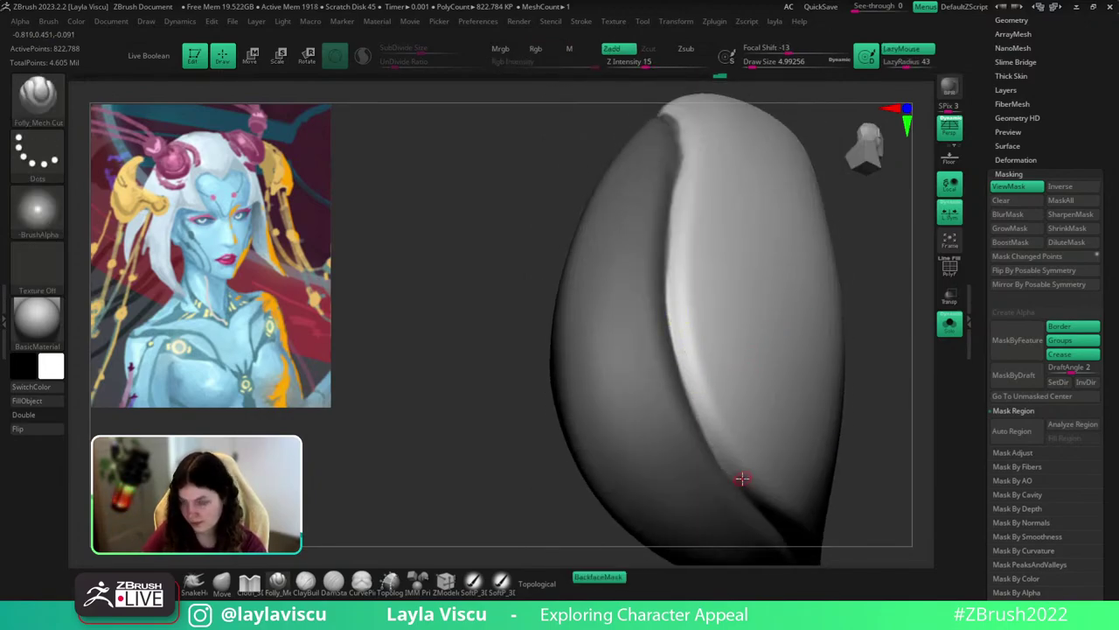
# Touch up the mask edge where the outer groove runs down toward the ornament's narrow neck.
pyautogui.moveTo(871, 463)
pyautogui.mouseDown()
pyautogui.moveTo(812, 392)
pyautogui.moveTo(827, 399)
pyautogui.mouseUp()
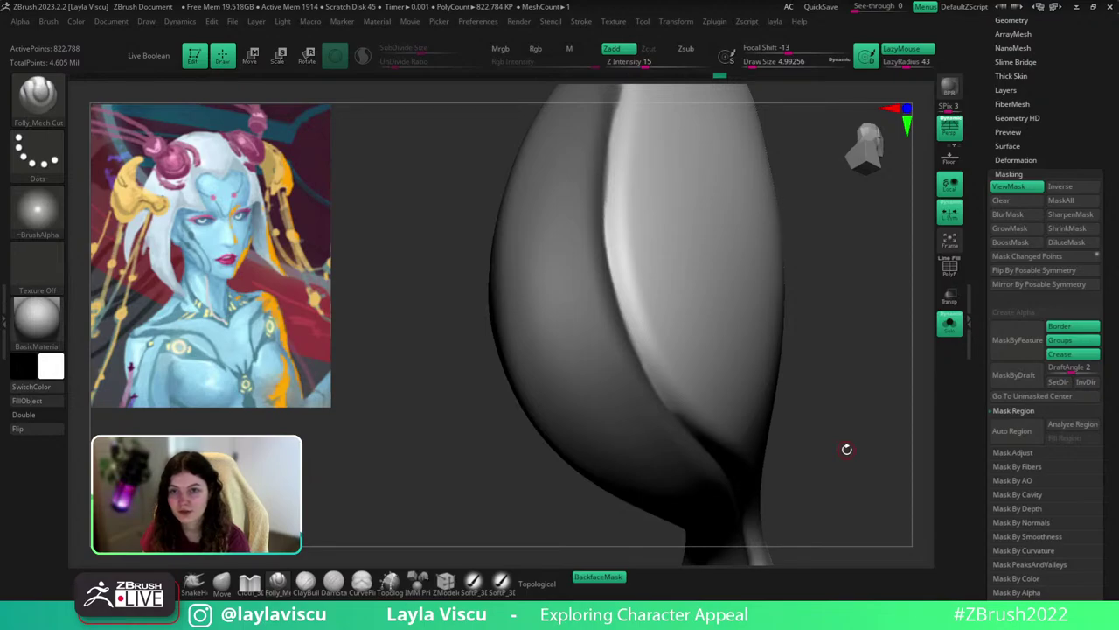
pyautogui.moveTo(848, 441); pyautogui.dragTo(824, 394)
pyautogui.keyDown('shift'); pyautogui.moveTo(654, 355); pyautogui.dragTo(701, 424); pyautogui.keyUp('shift')
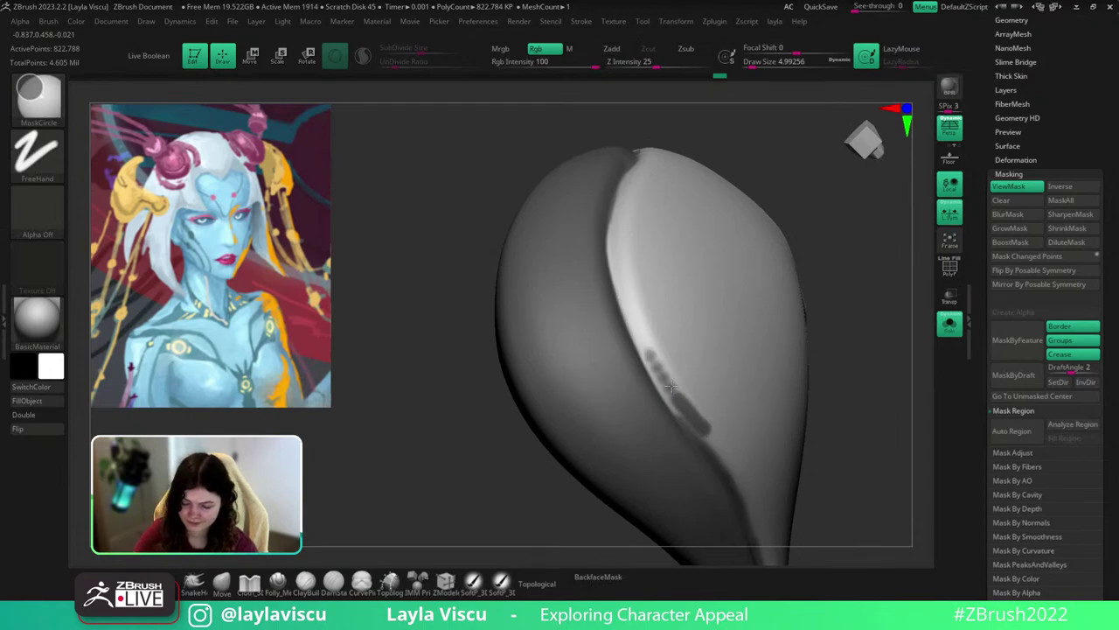
pyautogui.press('ctrl')
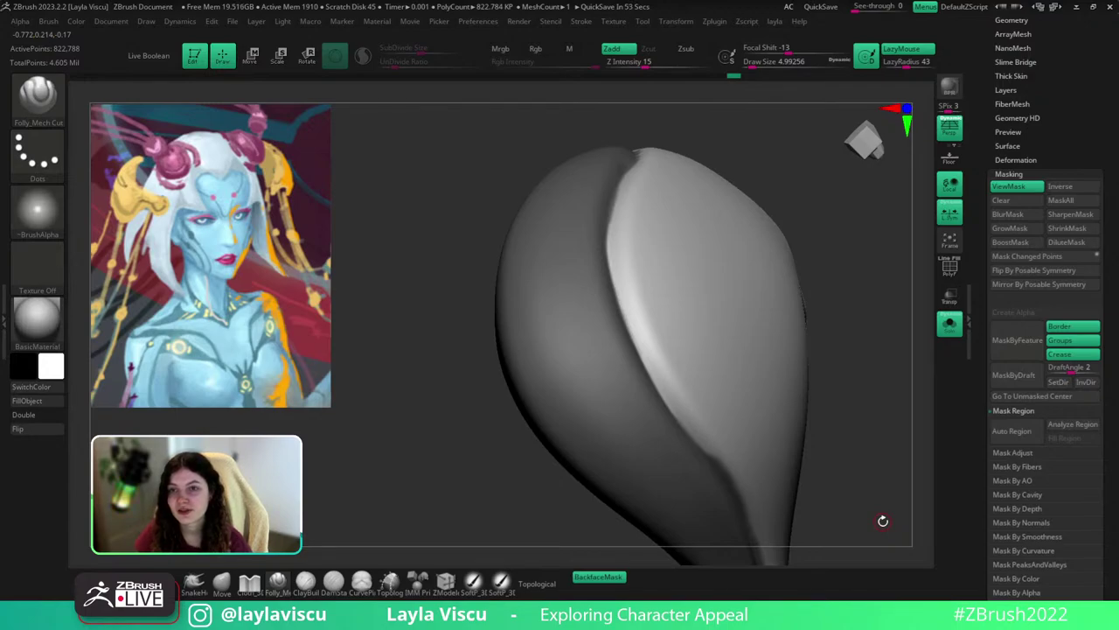
pyautogui.moveTo(860, 465)
pyautogui.mouseDown()
pyautogui.moveTo(869, 522)
pyautogui.moveTo(860, 515)
pyautogui.mouseUp()
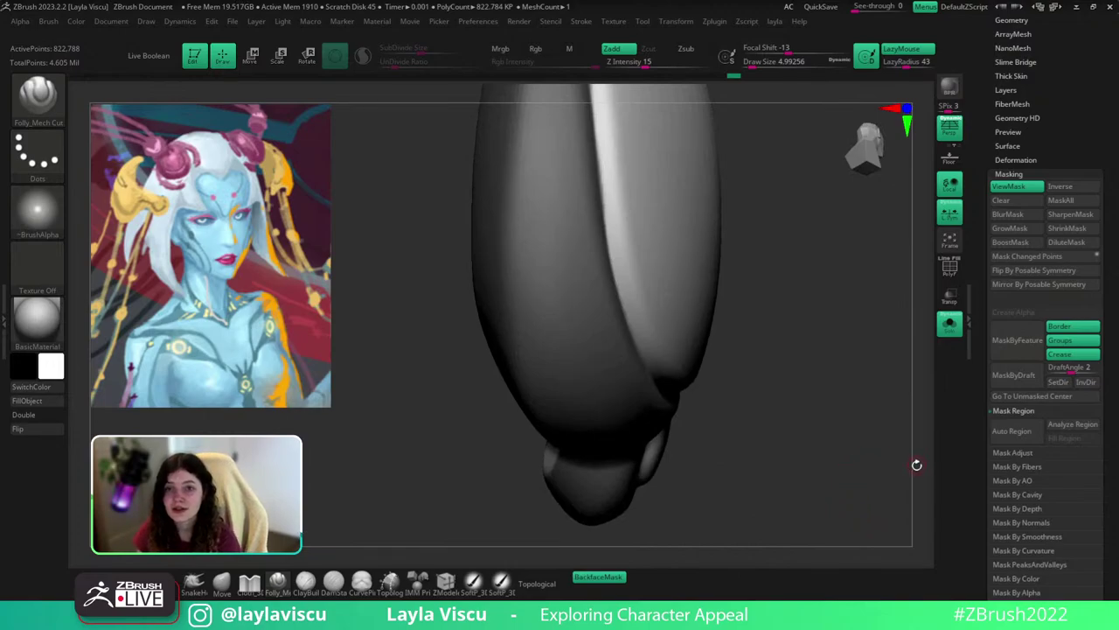
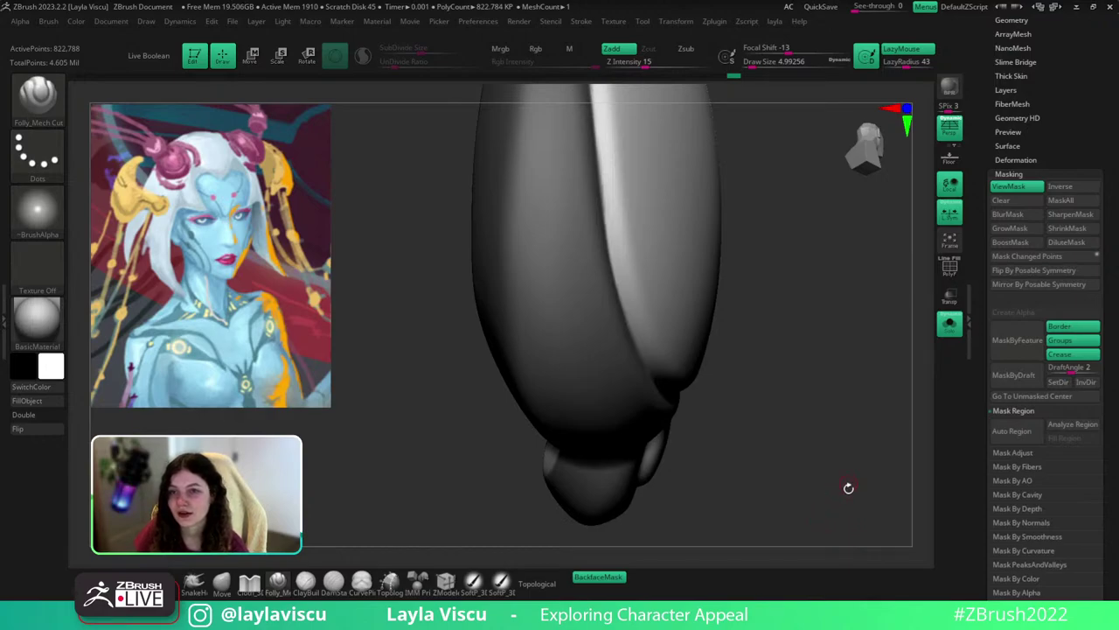
pyautogui.moveTo(854, 485)
pyautogui.mouseDown()
pyautogui.moveTo(862, 487)
pyautogui.moveTo(851, 459)
pyautogui.mouseUp()
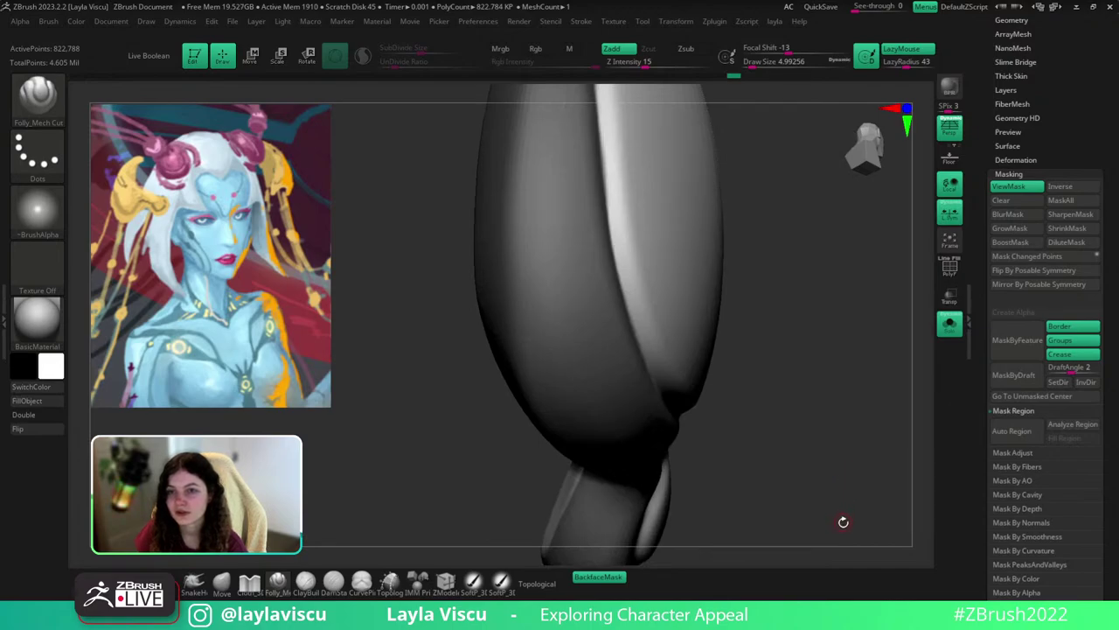
pyautogui.moveTo(816, 354); pyautogui.dragTo(848, 419)
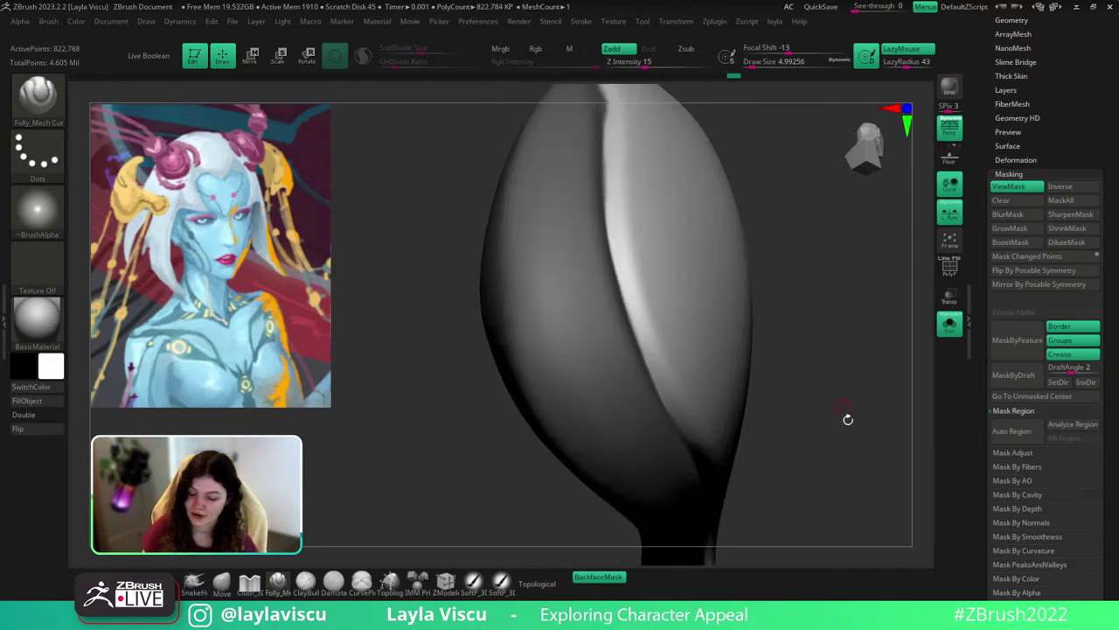
pyautogui.moveTo(856, 460)
pyautogui.mouseDown()
pyautogui.moveTo(827, 417)
pyautogui.moveTo(812, 362)
pyautogui.moveTo(838, 458)
pyautogui.mouseUp()
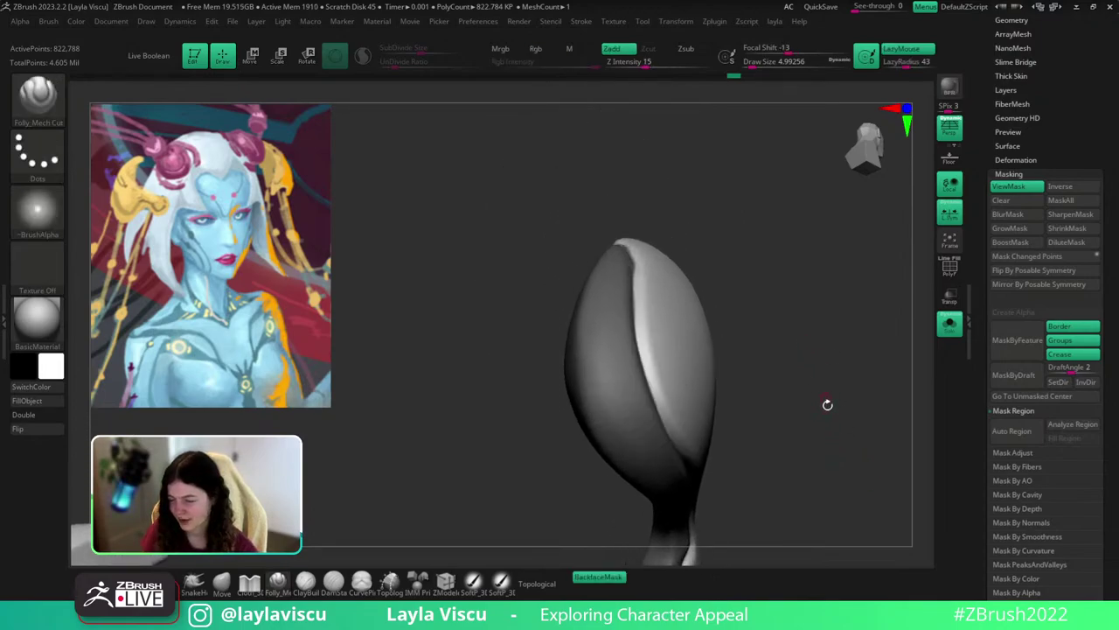
# Clean up the mask edge from the rear notch along the ornament's inner side to the knob.
pyautogui.moveTo(827, 402)
pyautogui.mouseDown()
pyautogui.moveTo(772, 382)
pyautogui.moveTo(674, 237)
pyautogui.mouseUp()
pyautogui.press('ctrl')
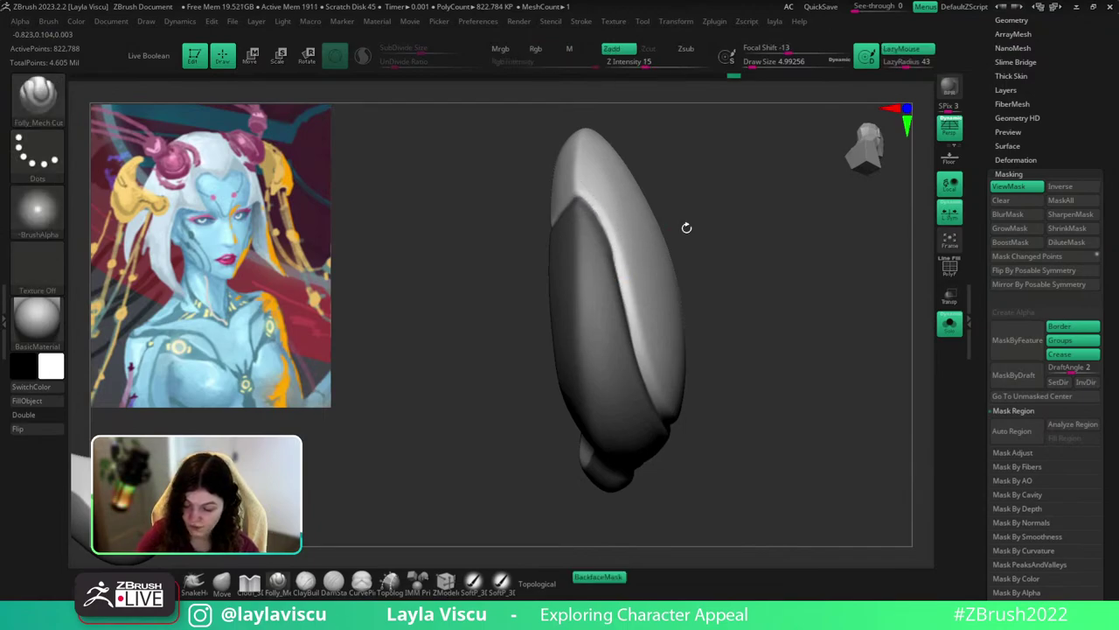
pyautogui.moveTo(687, 227)
pyautogui.mouseDown()
pyautogui.moveTo(802, 250)
pyautogui.moveTo(612, 250)
pyautogui.mouseUp()
pyautogui.press('ctrl')
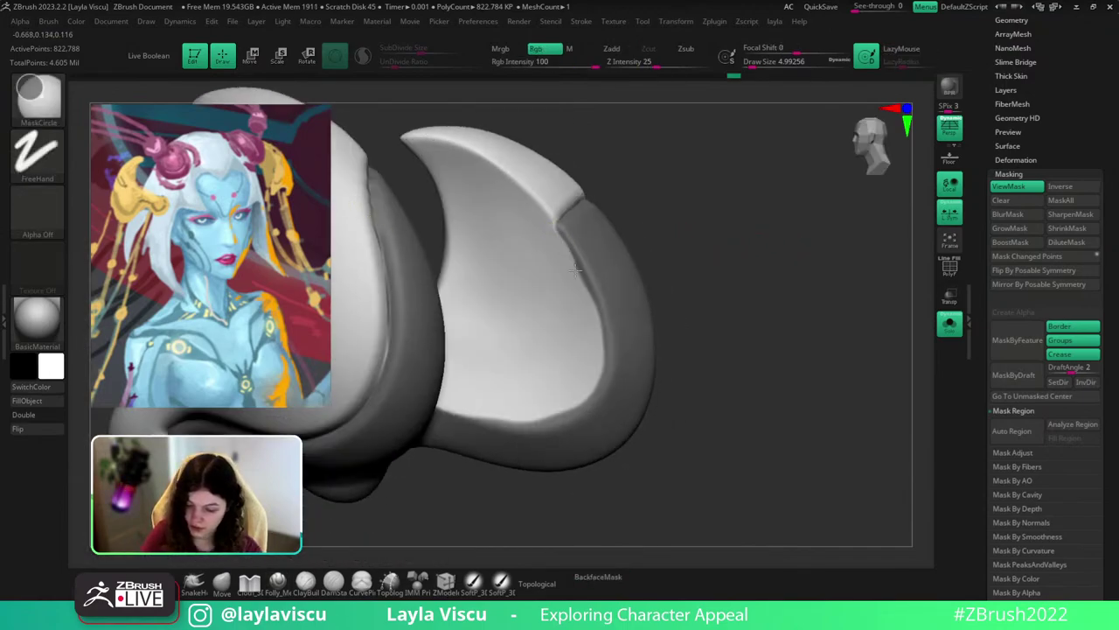
pyautogui.moveTo(712, 251); pyautogui.dragTo(830, 221)
pyautogui.press('ctrl')
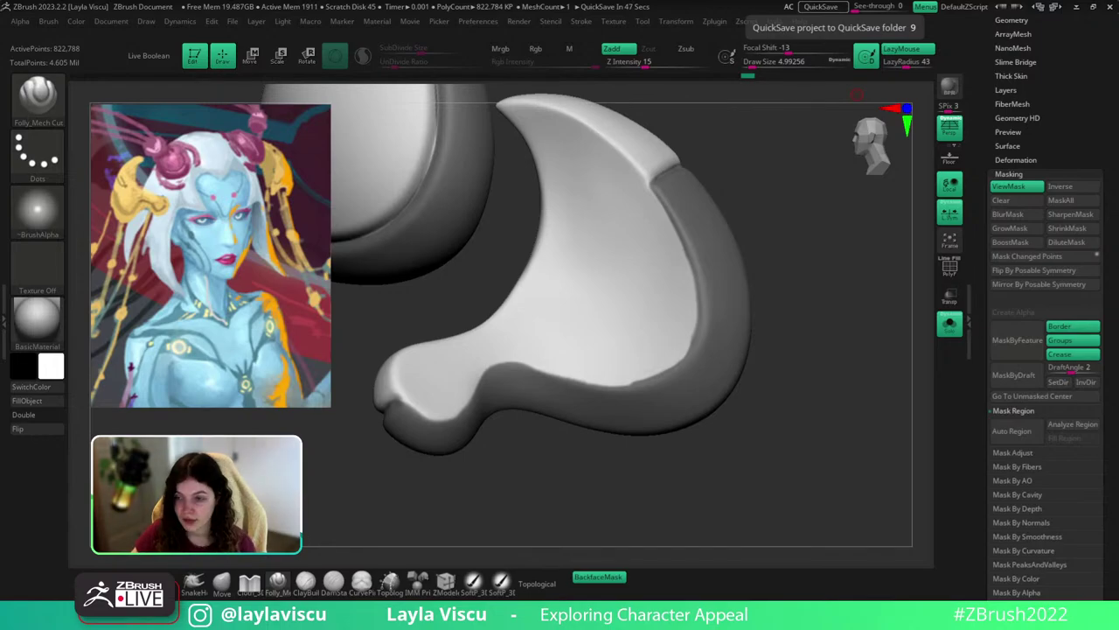
# Check the full-body Ayako concept art on the reference board, and return to ZBrush.
pyautogui.moveTo(1101, 0); pyautogui.dragTo(611, 267, button='right')
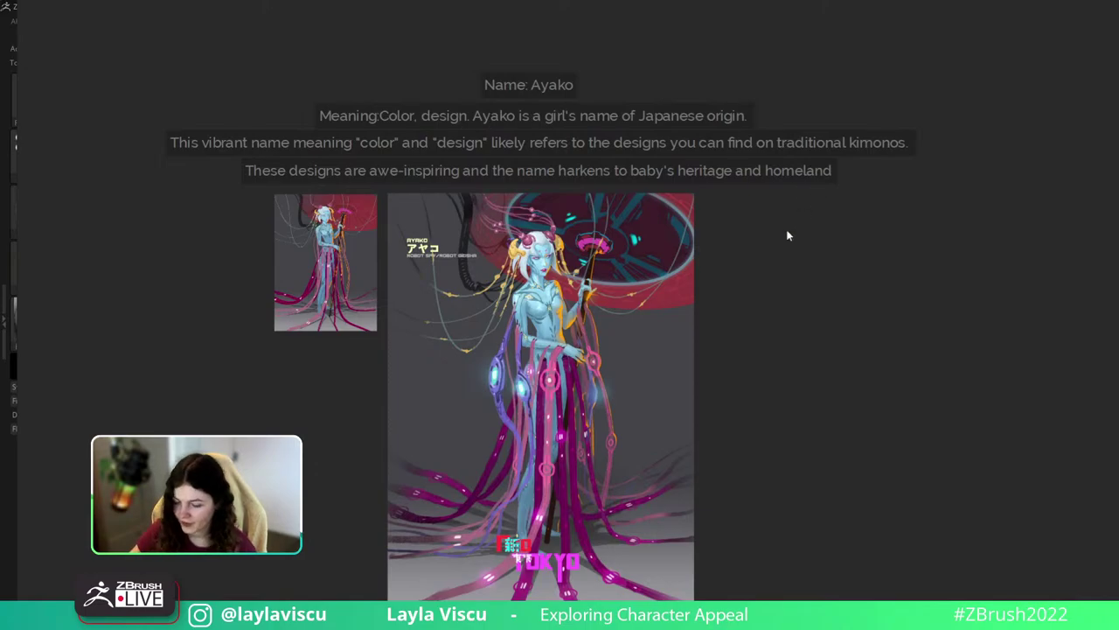
pyautogui.hotkey('alt', 'Tab')
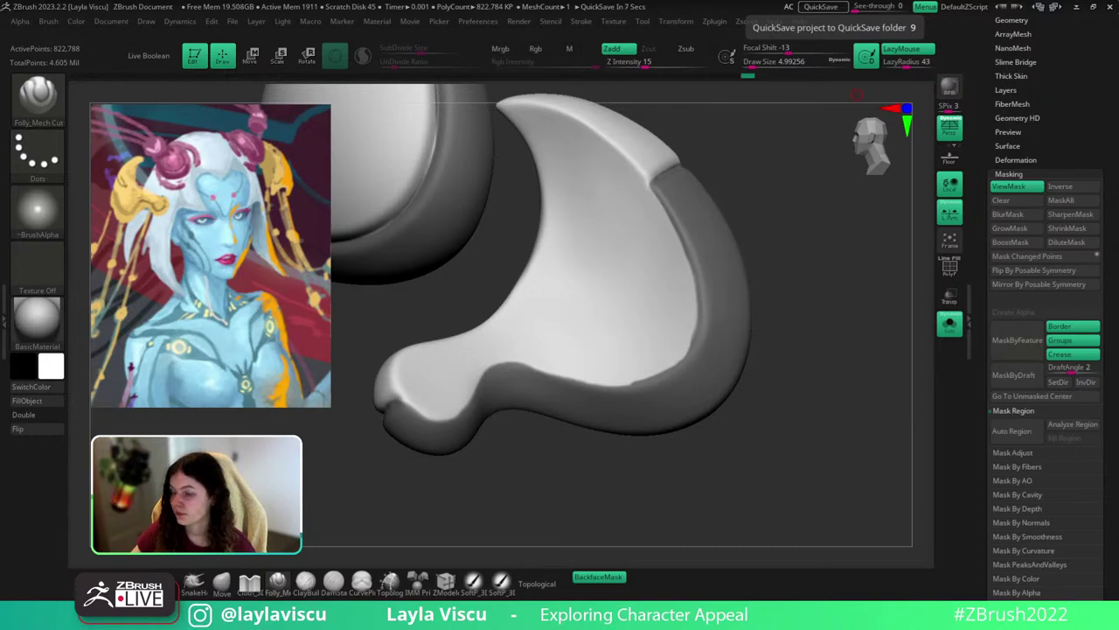
pyautogui.moveTo(835, 407)
pyautogui.mouseDown()
pyautogui.moveTo(821, 412)
pyautogui.moveTo(822, 398)
pyautogui.mouseUp()
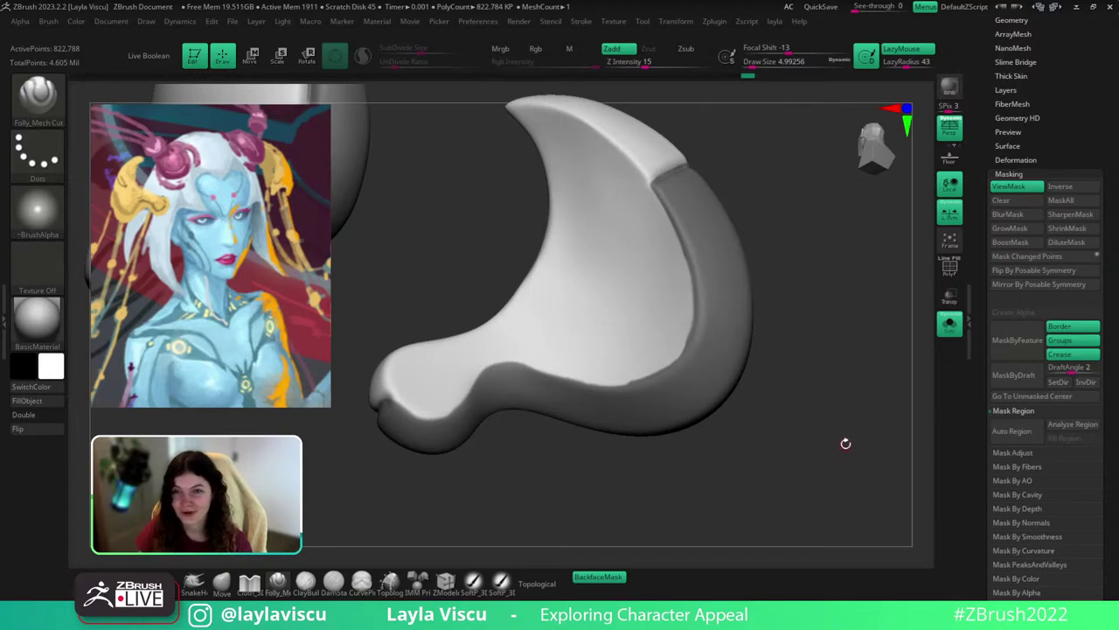
pyautogui.moveTo(848, 425)
pyautogui.mouseDown()
pyautogui.moveTo(861, 432)
pyautogui.moveTo(845, 448)
pyautogui.mouseUp()
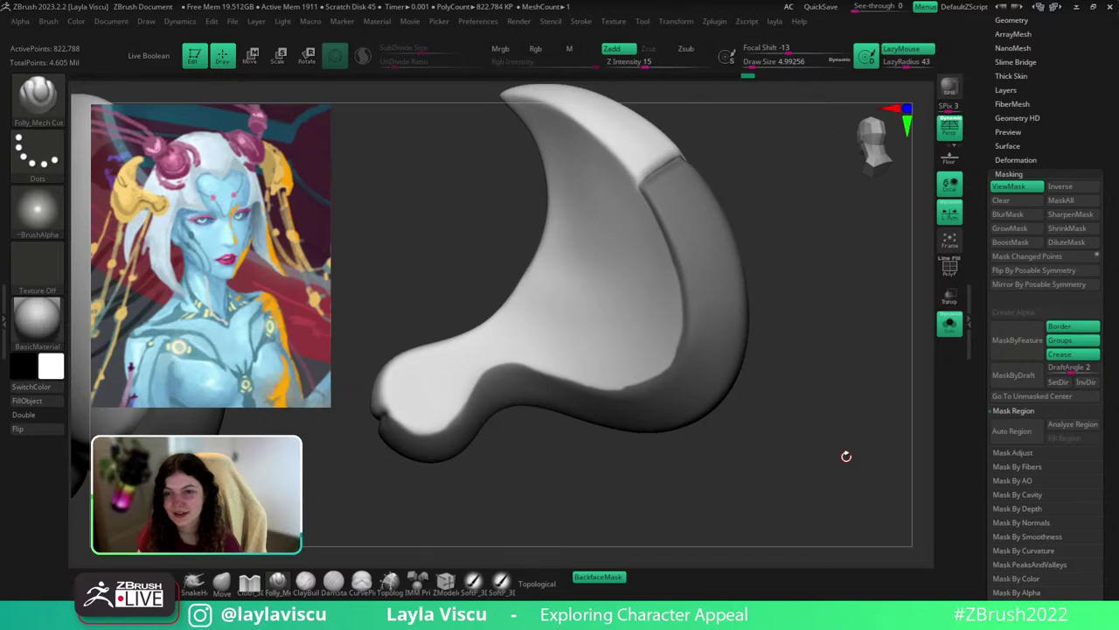
pyautogui.moveTo(842, 450); pyautogui.dragTo(835, 458)
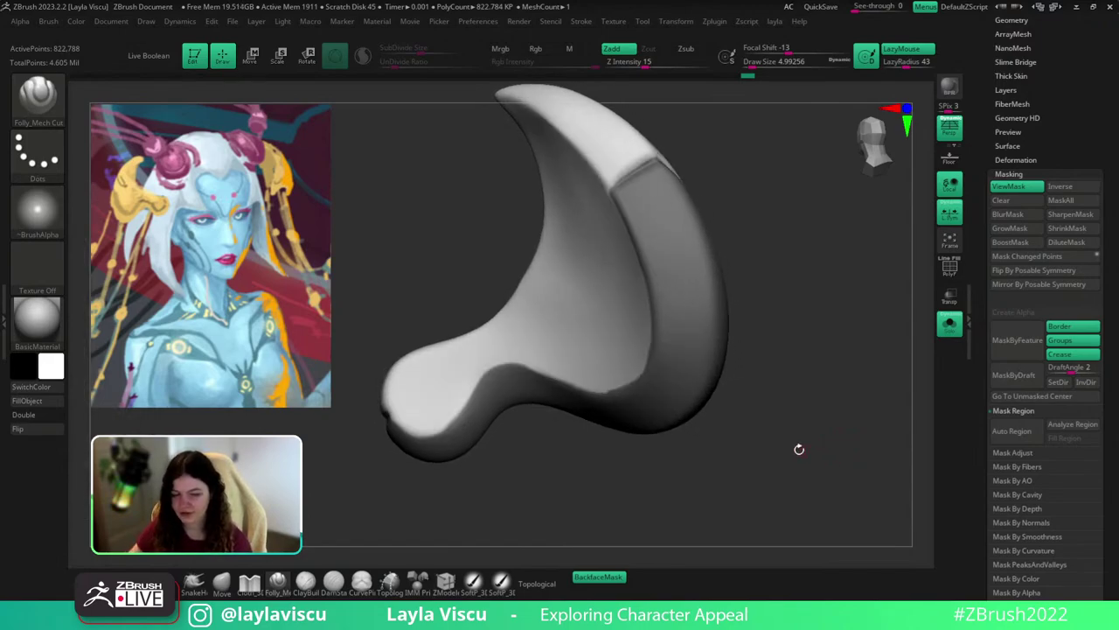
pyautogui.press('b')
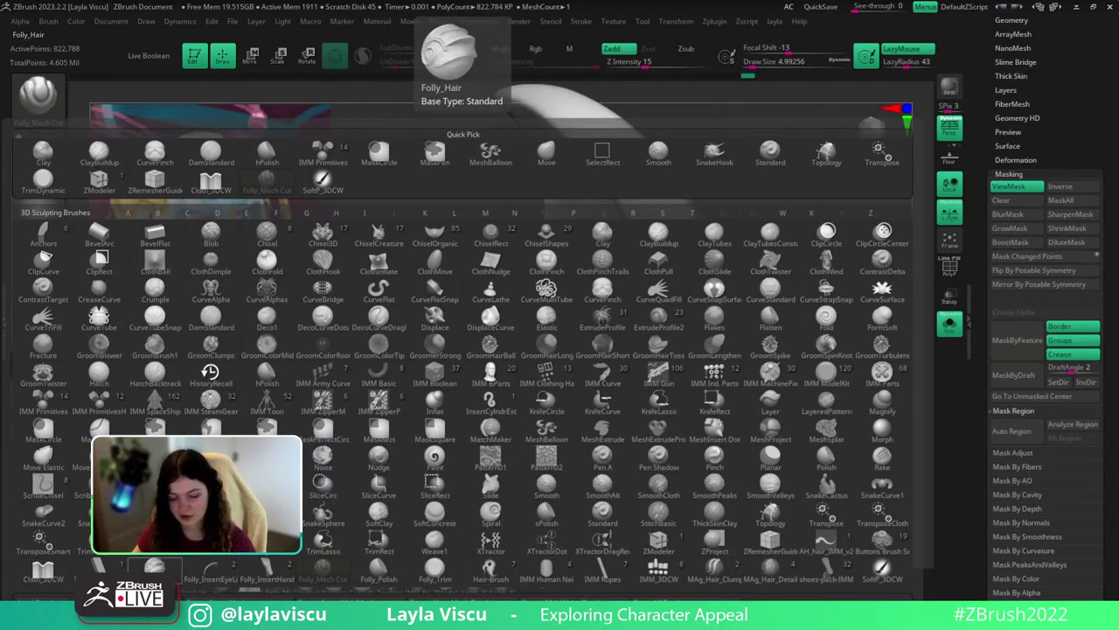
pyautogui.press('Escape')
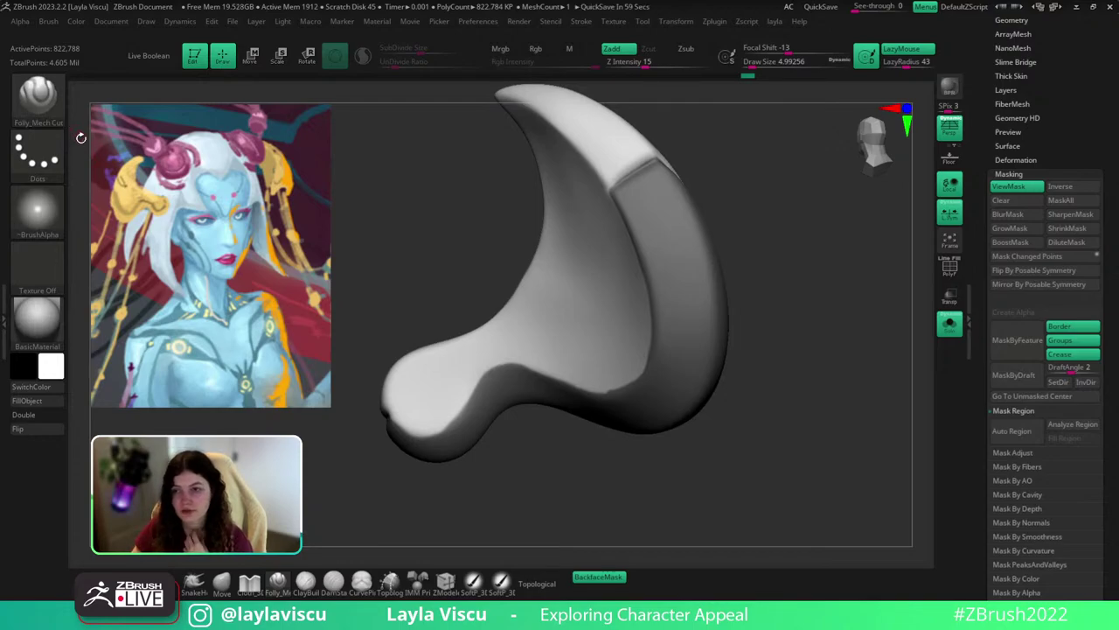
pyautogui.click(37, 92)
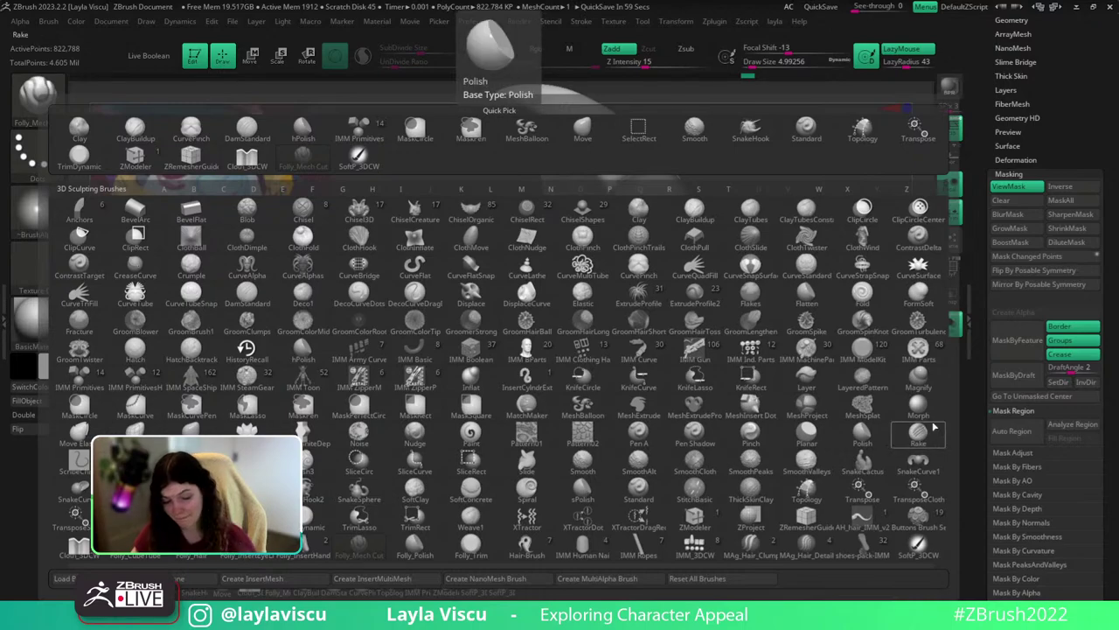
pyautogui.press('Escape')
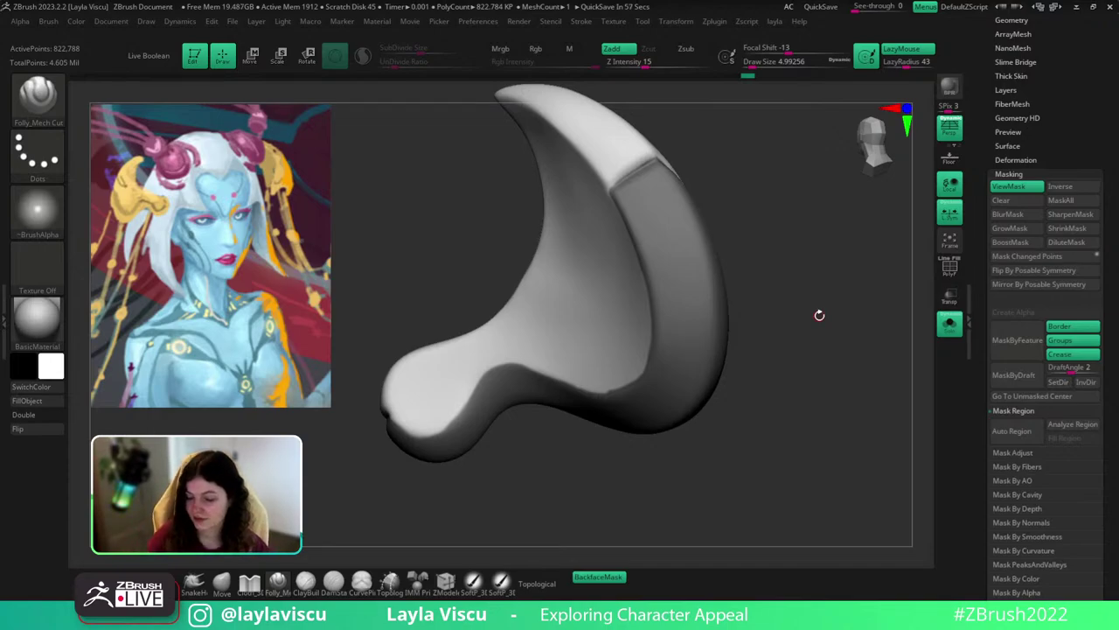
# Turn on LazyMouse for the masking brush and unmask the excess along the band's curved outer groove.
pyautogui.moveTo(819, 315)
pyautogui.mouseDown()
pyautogui.moveTo(845, 362)
pyautogui.moveTo(859, 327)
pyautogui.moveTo(786, 356)
pyautogui.mouseUp()
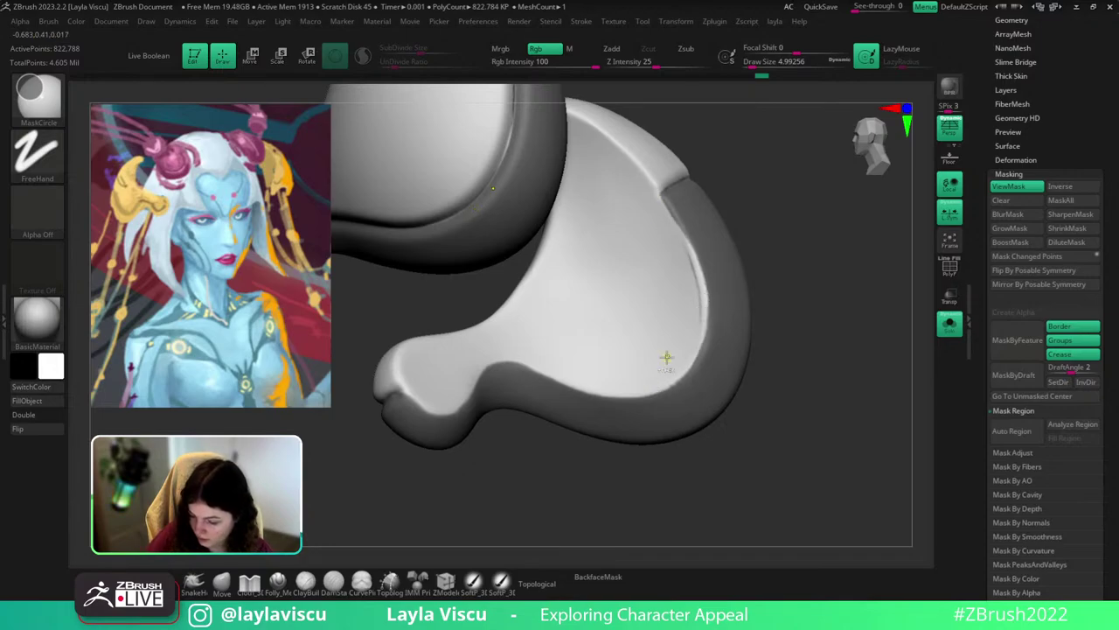
pyautogui.click(901, 48)
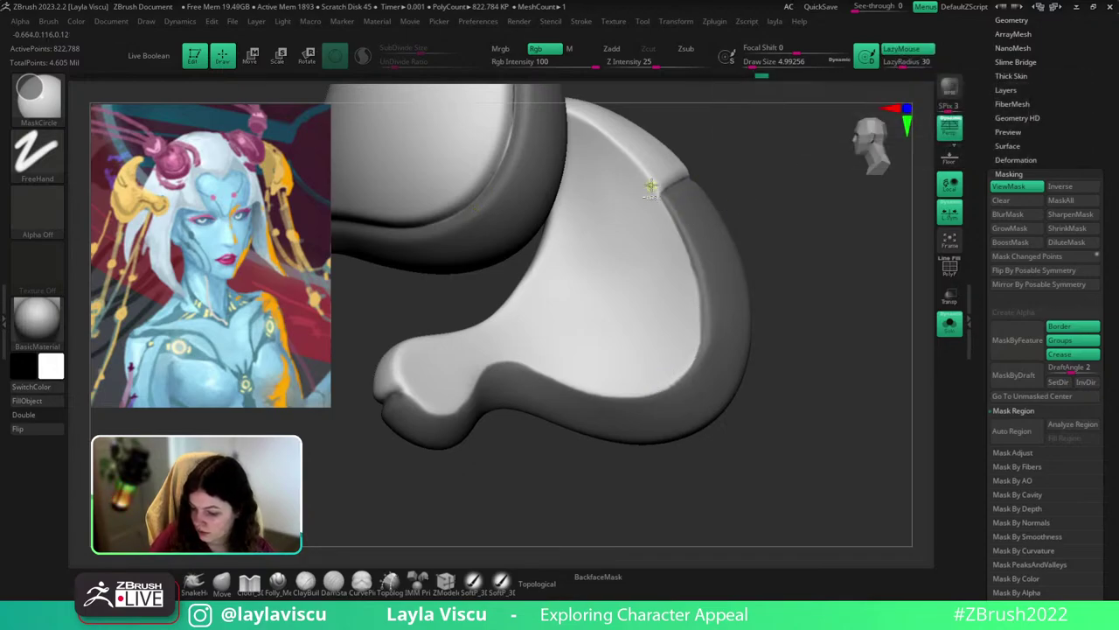
pyautogui.moveTo(652, 187)
pyautogui.keyDown('ctrl'); pyautogui.keyDown('alt'); pyautogui.mouseDown()
pyautogui.moveTo(681, 231)
pyautogui.moveTo(696, 327)
pyautogui.mouseUp(); pyautogui.keyUp('alt'); pyautogui.keyUp('ctrl')
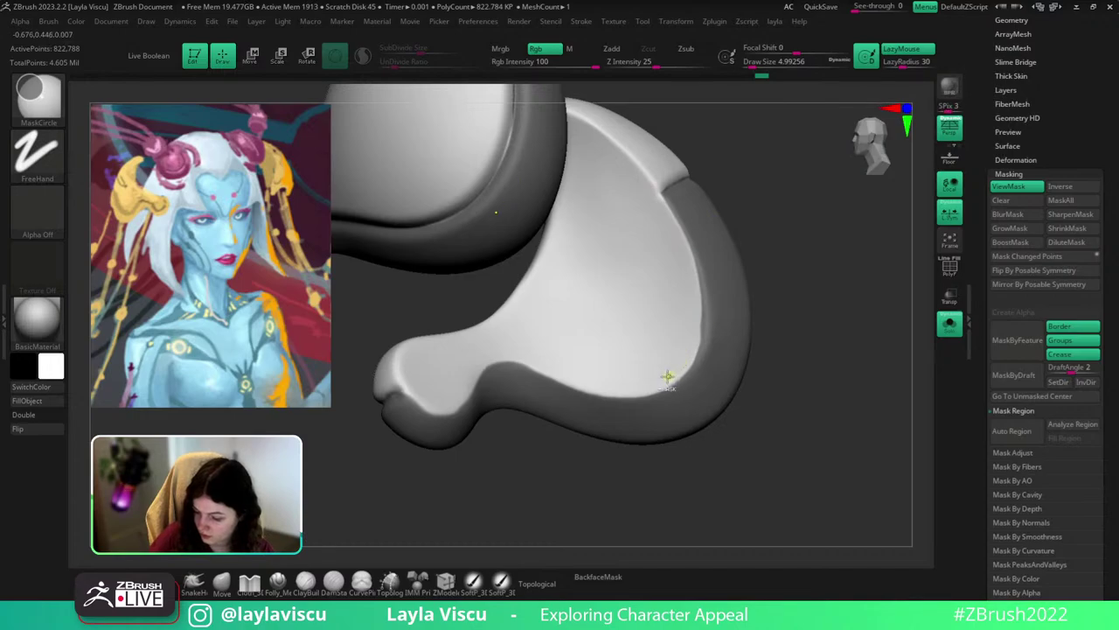
pyautogui.moveTo(667, 382)
pyautogui.keyDown('ctrl'); pyautogui.keyDown('alt'); pyautogui.mouseDown()
pyautogui.moveTo(691, 354)
pyautogui.moveTo(698, 300)
pyautogui.moveTo(674, 233)
pyautogui.mouseUp(); pyautogui.keyUp('alt'); pyautogui.keyUp('ctrl')
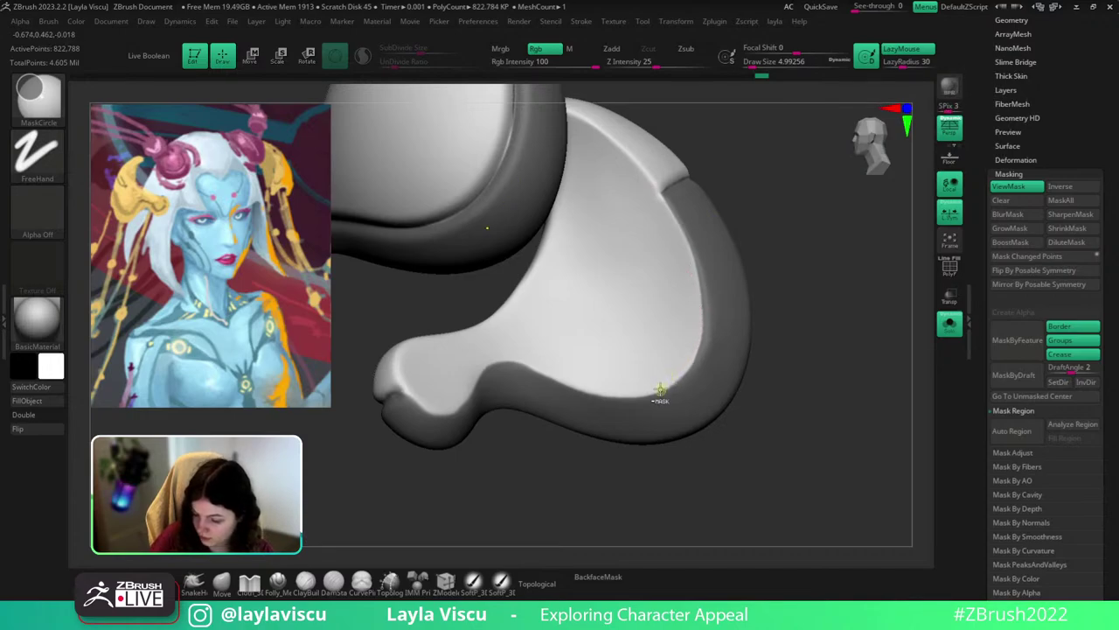
pyautogui.moveTo(660, 390)
pyautogui.keyDown('ctrl'); pyautogui.keyDown('alt'); pyautogui.mouseDown()
pyautogui.moveTo(694, 358)
pyautogui.moveTo(692, 298)
pyautogui.moveTo(672, 231)
pyautogui.mouseUp(); pyautogui.keyUp('alt'); pyautogui.keyUp('ctrl')
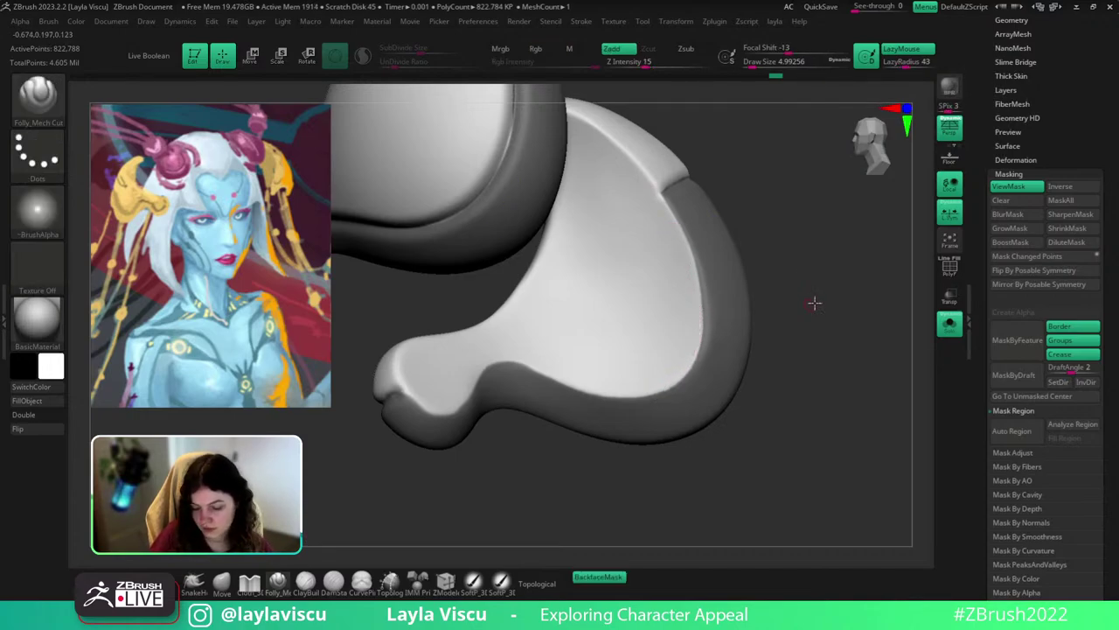
# Set the masking brush's LazyRadius to 21 and smooth the mask edge along the knob and neck on the inner face.
pyautogui.keyDown('alt'); pyautogui.moveTo(815, 302); pyautogui.dragTo(877, 263); pyautogui.keyUp('alt')
pyautogui.moveTo(714, 442); pyautogui.dragTo(665, 437)
pyautogui.moveTo(488, 341)
pyautogui.keyDown('ctrl'); pyautogui.keyDown('alt'); pyautogui.mouseDown()
pyautogui.moveTo(510, 364)
pyautogui.moveTo(564, 338)
pyautogui.moveTo(582, 304)
pyautogui.mouseUp(); pyautogui.keyUp('alt'); pyautogui.keyUp('ctrl')
pyautogui.keyDown('ctrl'); pyautogui.click(894, 68); pyautogui.keyUp('ctrl')
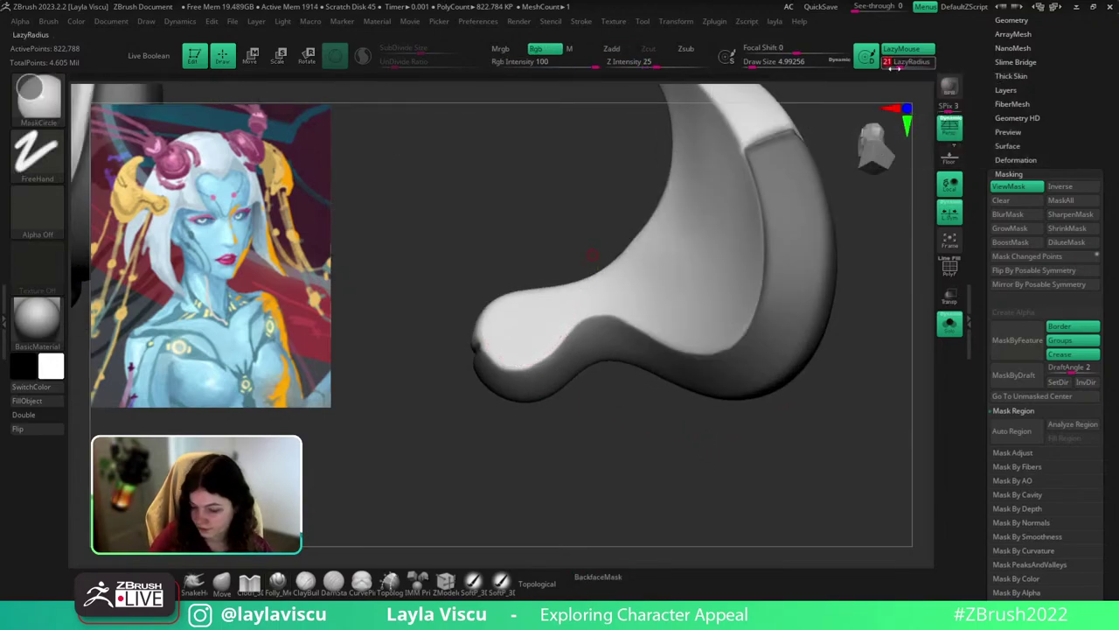
pyautogui.press('Return')
pyautogui.moveTo(482, 341)
pyautogui.keyDown('ctrl'); pyautogui.mouseDown()
pyautogui.moveTo(527, 366)
pyautogui.moveTo(573, 324)
pyautogui.moveTo(626, 305)
pyautogui.mouseUp(); pyautogui.keyUp('ctrl')
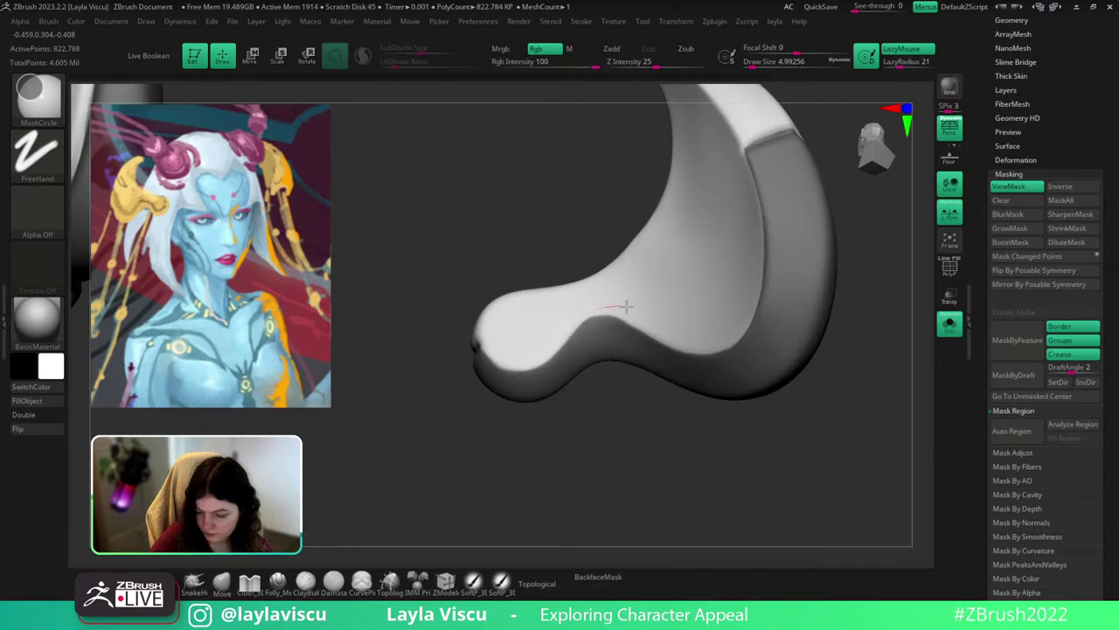
pyautogui.moveTo(535, 241)
pyautogui.mouseDown()
pyautogui.moveTo(599, 236)
pyautogui.moveTo(642, 218)
pyautogui.mouseUp()
pyautogui.moveTo(715, 368)
pyautogui.keyDown('alt'); pyautogui.mouseDown()
pyautogui.moveTo(865, 341)
pyautogui.moveTo(840, 304)
pyautogui.mouseUp(); pyautogui.keyUp('alt')
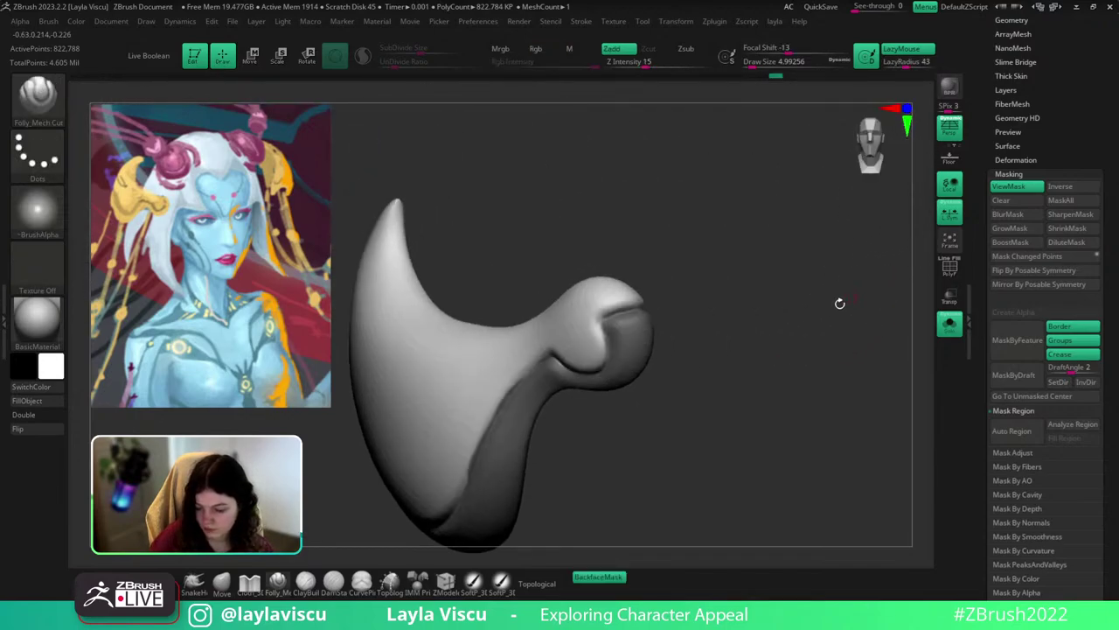
# Refine the mask edge across the front of the ornament's knob.
pyautogui.keyDown('ctrl'); pyautogui.moveTo(605, 302); pyautogui.dragTo(605, 324, button='right'); pyautogui.keyUp('ctrl')
pyautogui.moveTo(604, 324)
pyautogui.keyDown('ctrl'); pyautogui.keyDown('alt'); pyautogui.mouseDown()
pyautogui.moveTo(694, 299)
pyautogui.moveTo(738, 319)
pyautogui.mouseUp(); pyautogui.keyUp('alt'); pyautogui.keyUp('ctrl')
pyautogui.keyDown('ctrl'); pyautogui.moveTo(739, 319); pyautogui.dragTo(697, 240, button='right'); pyautogui.keyUp('ctrl')
pyautogui.moveTo(697, 239); pyautogui.dragTo(660, 296)
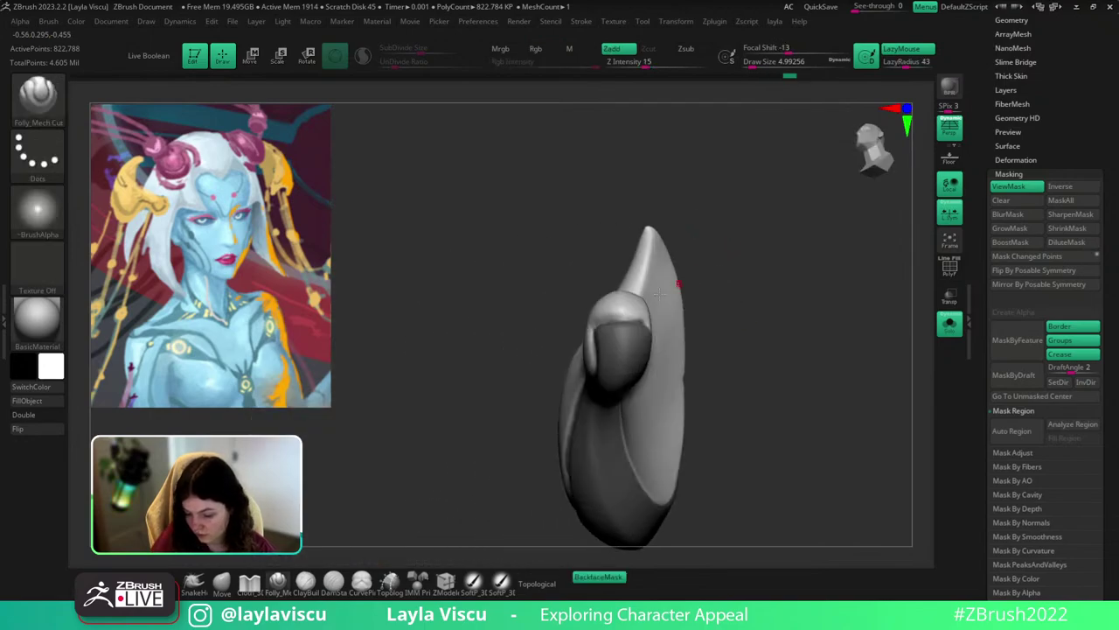
pyautogui.keyDown('ctrl'); pyautogui.moveTo(660, 295); pyautogui.dragTo(643, 354, button='right'); pyautogui.keyUp('ctrl')
pyautogui.keyDown('ctrl'); pyautogui.moveTo(642, 323); pyautogui.dragTo(679, 339); pyautogui.keyUp('ctrl')
pyautogui.keyDown('ctrl'); pyautogui.moveTo(684, 344); pyautogui.dragTo(669, 240, button='right'); pyautogui.keyUp('ctrl')
pyautogui.moveTo(669, 240)
pyautogui.mouseDown(button='right')
pyautogui.moveTo(631, 239)
pyautogui.moveTo(705, 239)
pyautogui.mouseUp(button='right')
# Unmask the excess along the curved groove around the knob up to its notch.
pyautogui.moveTo(867, 430)
pyautogui.keyDown('alt'); pyautogui.mouseDown(button='right')
pyautogui.moveTo(749, 315)
pyautogui.moveTo(814, 321)
pyautogui.mouseUp(button='right'); pyautogui.keyUp('alt')
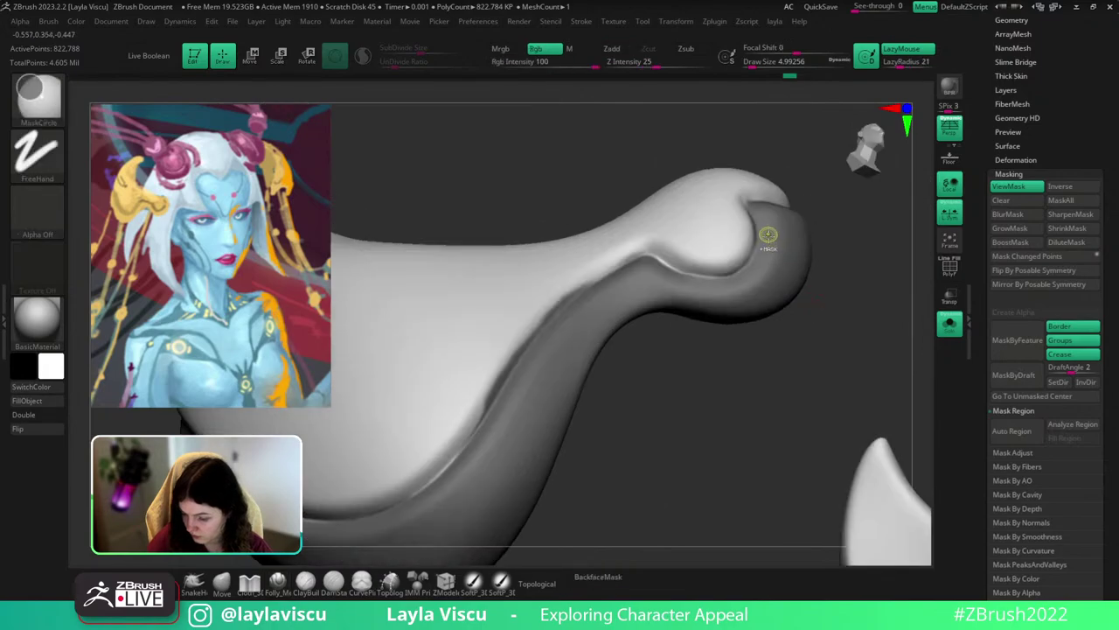
pyautogui.moveTo(769, 235); pyautogui.dragTo(854, 264, button='right')
pyautogui.moveTo(634, 282)
pyautogui.keyDown('ctrl'); pyautogui.keyDown('alt'); pyautogui.mouseDown()
pyautogui.moveTo(693, 288)
pyautogui.moveTo(732, 206)
pyautogui.mouseUp(); pyautogui.keyUp('alt'); pyautogui.keyUp('ctrl')
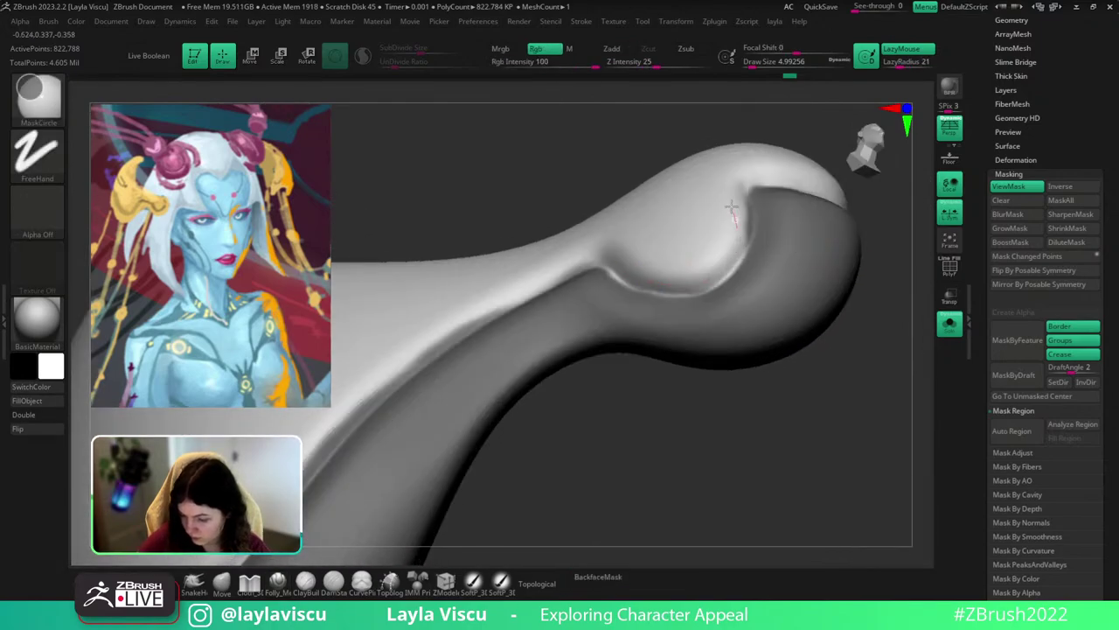
pyautogui.moveTo(731, 208); pyautogui.dragTo(669, 270, button='right')
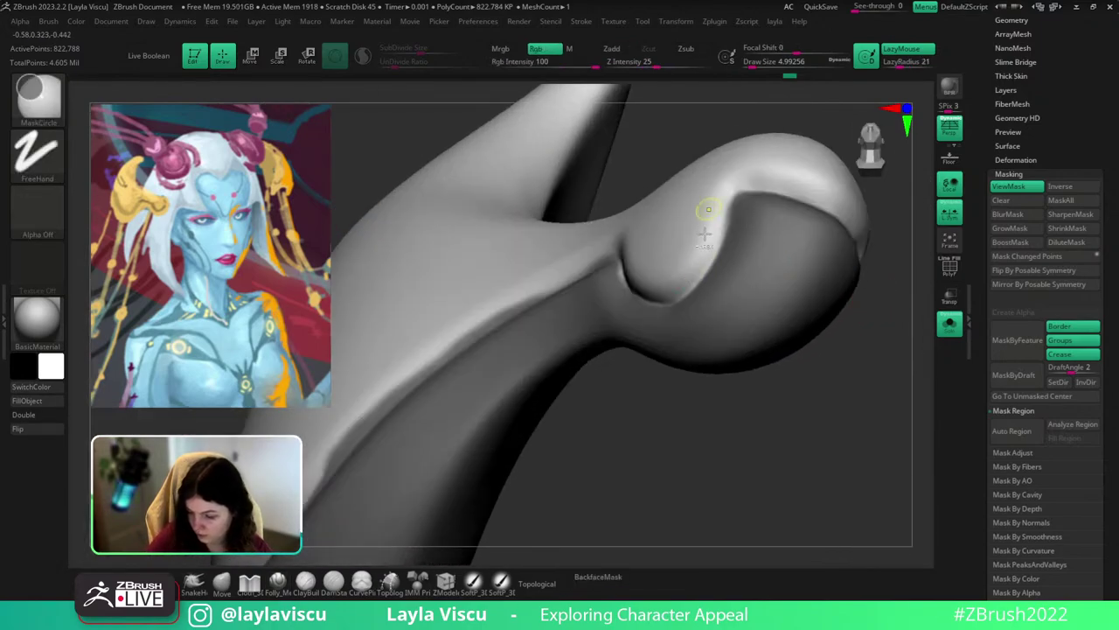
pyautogui.keyDown('ctrl'); pyautogui.keyDown('alt'); pyautogui.moveTo(714, 243); pyautogui.dragTo(727, 175); pyautogui.keyUp('alt'); pyautogui.keyUp('ctrl')
pyautogui.moveTo(726, 175)
pyautogui.keyDown('ctrl'); pyautogui.mouseDown(button='right')
pyautogui.moveTo(801, 283)
pyautogui.moveTo(784, 238)
pyautogui.mouseUp(button='right'); pyautogui.keyUp('ctrl')
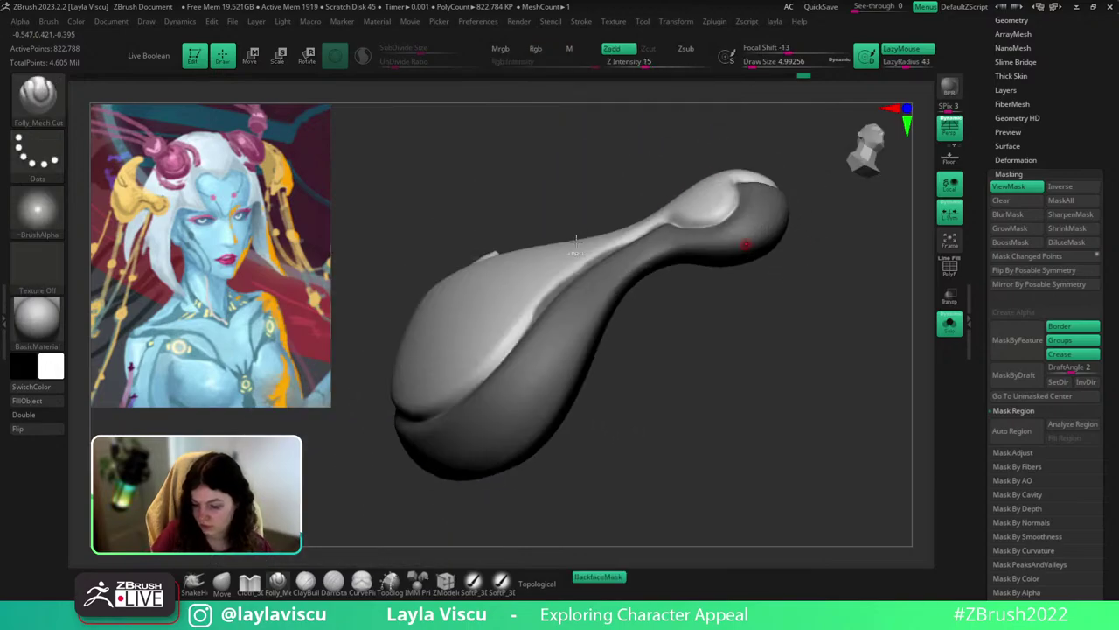
# Touch up the mask edge along the ridge on the ornament's narrow neck.
pyautogui.keyDown('ctrl'); pyautogui.moveTo(576, 240); pyautogui.dragTo(492, 353, button='right'); pyautogui.keyUp('ctrl')
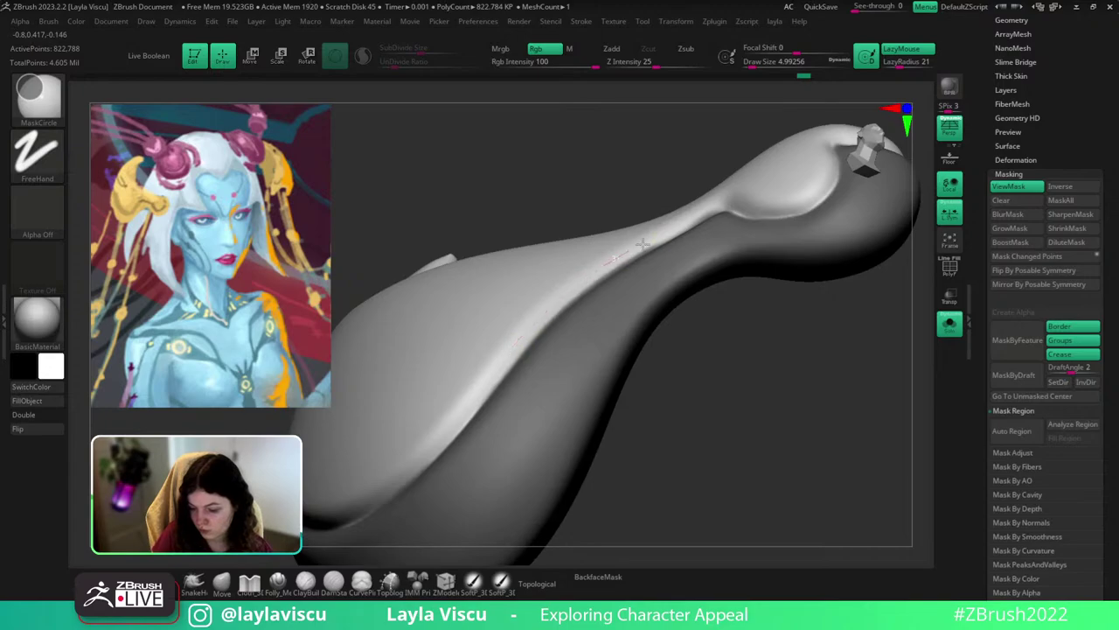
pyautogui.keyDown('ctrl'); pyautogui.moveTo(697, 204); pyautogui.dragTo(676, 253, button='right'); pyautogui.keyUp('ctrl')
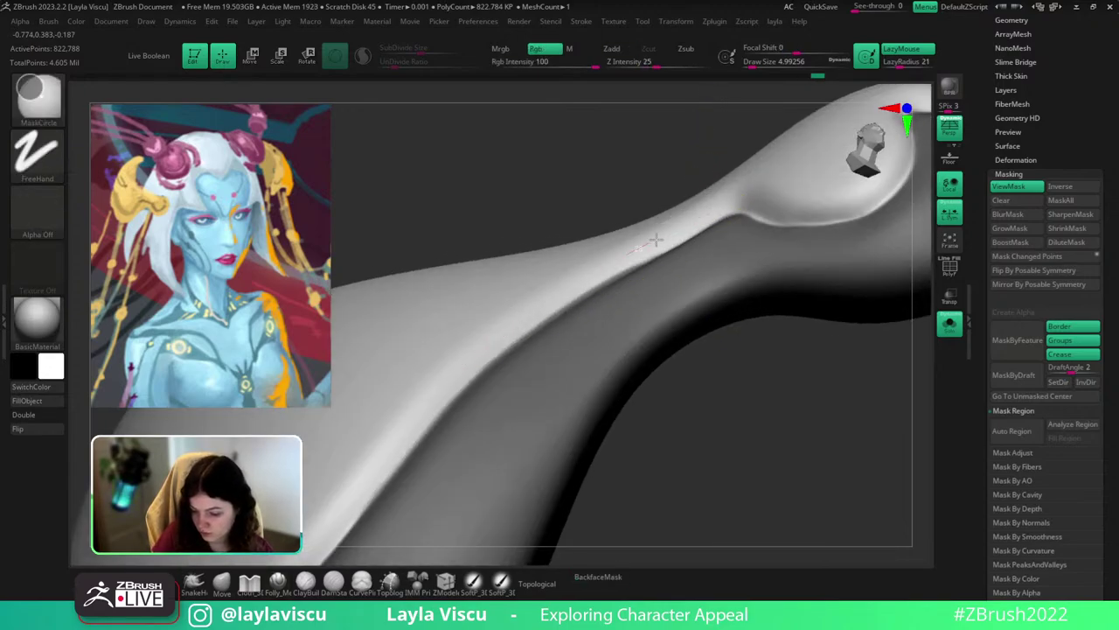
pyautogui.moveTo(656, 240)
pyautogui.keyDown('ctrl'); pyautogui.mouseDown(button='right')
pyautogui.moveTo(649, 182)
pyautogui.moveTo(697, 277)
pyautogui.mouseUp(button='right'); pyautogui.keyUp('ctrl')
pyautogui.moveTo(718, 349)
pyautogui.keyDown('ctrl'); pyautogui.mouseDown(button='right')
pyautogui.moveTo(674, 195)
pyautogui.moveTo(701, 321)
pyautogui.moveTo(690, 299)
pyautogui.moveTo(711, 297)
pyautogui.mouseUp(button='right'); pyautogui.keyUp('ctrl')
# Clean up the mask edge along the groove beneath the ornament's wide outer shell.
pyautogui.moveTo(707, 394); pyautogui.dragTo(724, 353, button='right')
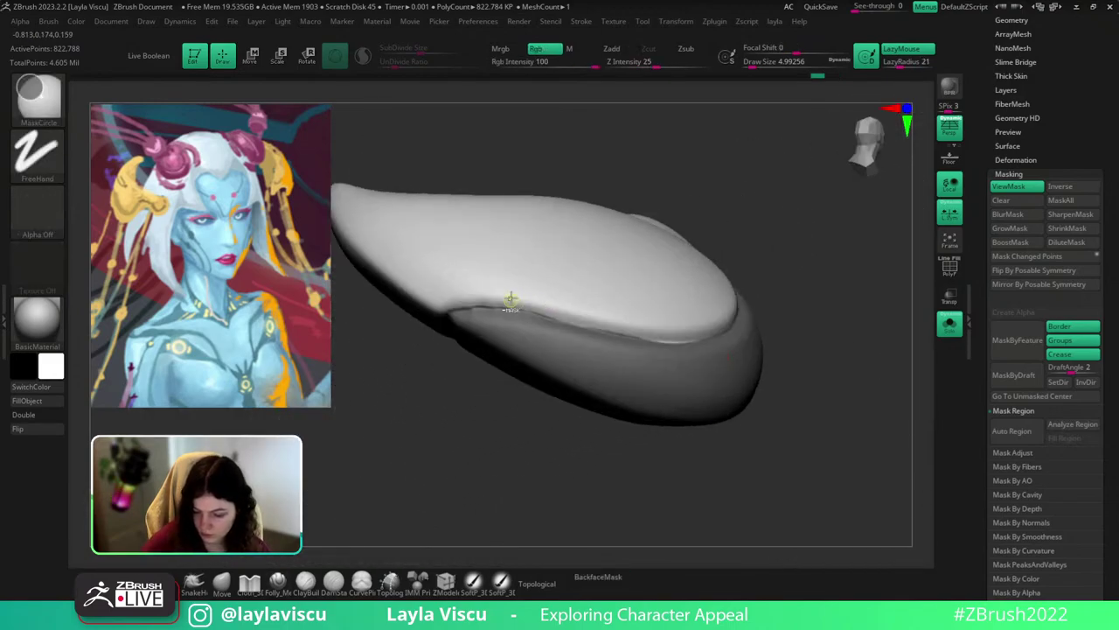
pyautogui.moveTo(510, 299)
pyautogui.keyDown('ctrl'); pyautogui.keyDown('alt'); pyautogui.mouseDown()
pyautogui.moveTo(630, 324)
pyautogui.moveTo(731, 318)
pyautogui.mouseUp(); pyautogui.keyUp('alt'); pyautogui.keyUp('ctrl')
pyautogui.moveTo(736, 318)
pyautogui.mouseDown(button='right')
pyautogui.moveTo(779, 347)
pyautogui.moveTo(778, 326)
pyautogui.moveTo(782, 487)
pyautogui.moveTo(757, 341)
pyautogui.moveTo(743, 437)
pyautogui.mouseUp(button='right')
pyautogui.keyDown('ctrl'); pyautogui.moveTo(634, 290); pyautogui.dragTo(594, 339); pyautogui.keyUp('ctrl')
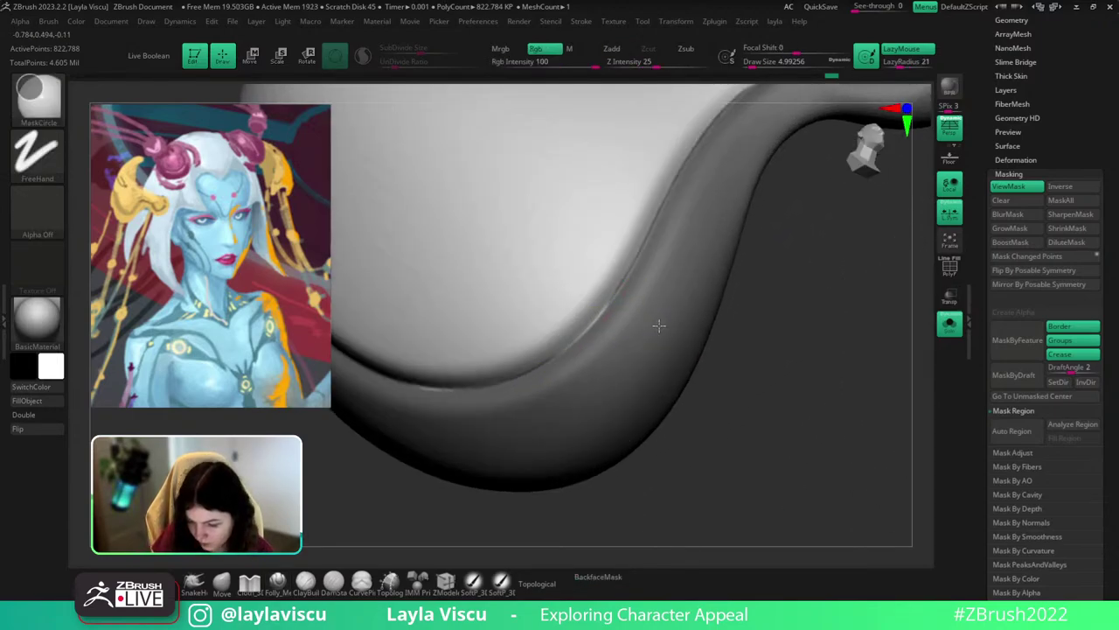
# Mask the remaining gap at the corner where the neck's groove meets the knob.
pyautogui.moveTo(656, 349)
pyautogui.keyDown('ctrl'); pyautogui.mouseDown(button='right')
pyautogui.moveTo(547, 170)
pyautogui.moveTo(544, 140)
pyautogui.mouseUp(button='right'); pyautogui.keyUp('ctrl')
pyautogui.moveTo(789, 464); pyautogui.dragTo(784, 495, button='right')
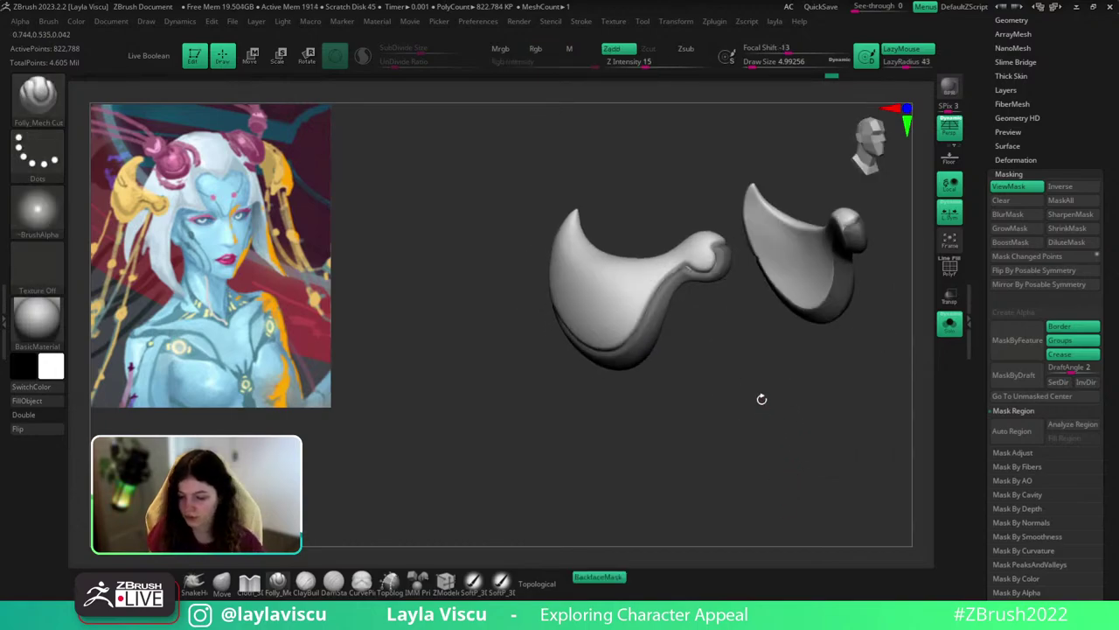
pyautogui.keyDown('ctrl'); pyautogui.moveTo(762, 399); pyautogui.dragTo(805, 492, button='right'); pyautogui.keyUp('ctrl')
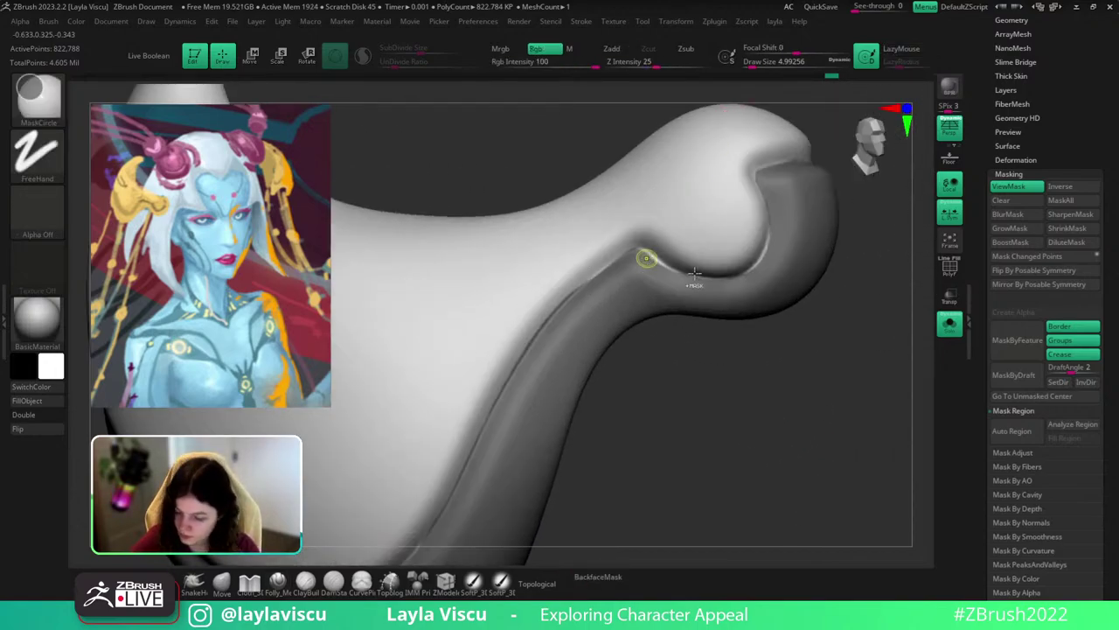
pyautogui.keyDown('ctrl'); pyautogui.moveTo(694, 274); pyautogui.dragTo(700, 314, button='right'); pyautogui.keyUp('ctrl')
pyautogui.keyDown('ctrl'); pyautogui.moveTo(637, 252); pyautogui.dragTo(703, 301); pyautogui.keyUp('ctrl')
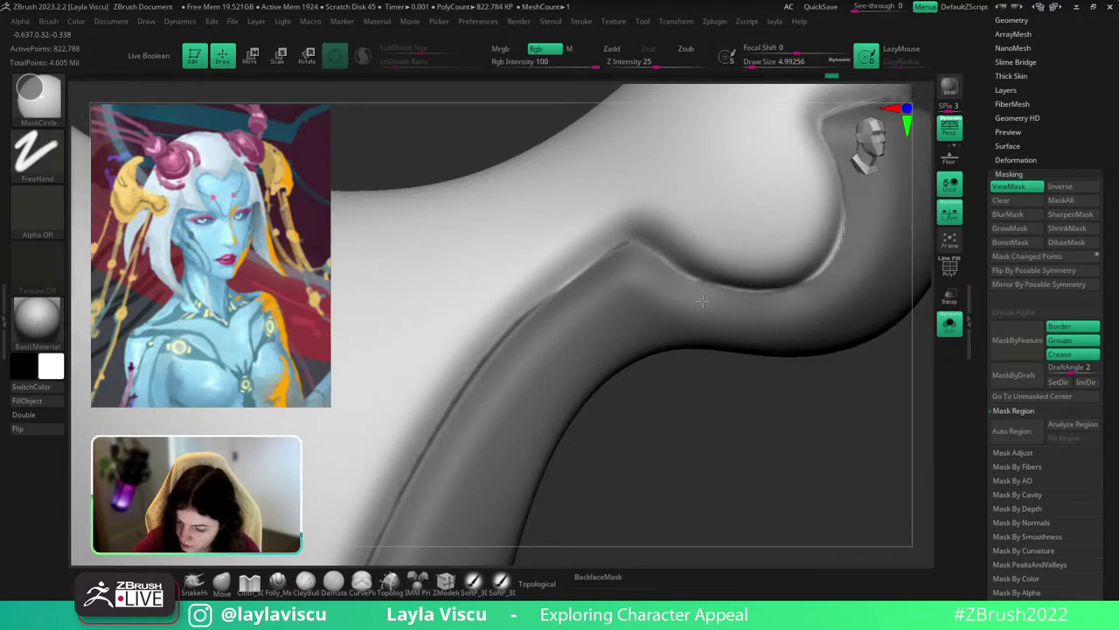
pyautogui.keyDown('ctrl'); pyautogui.moveTo(703, 301); pyautogui.dragTo(799, 510, button='right'); pyautogui.keyUp('ctrl')
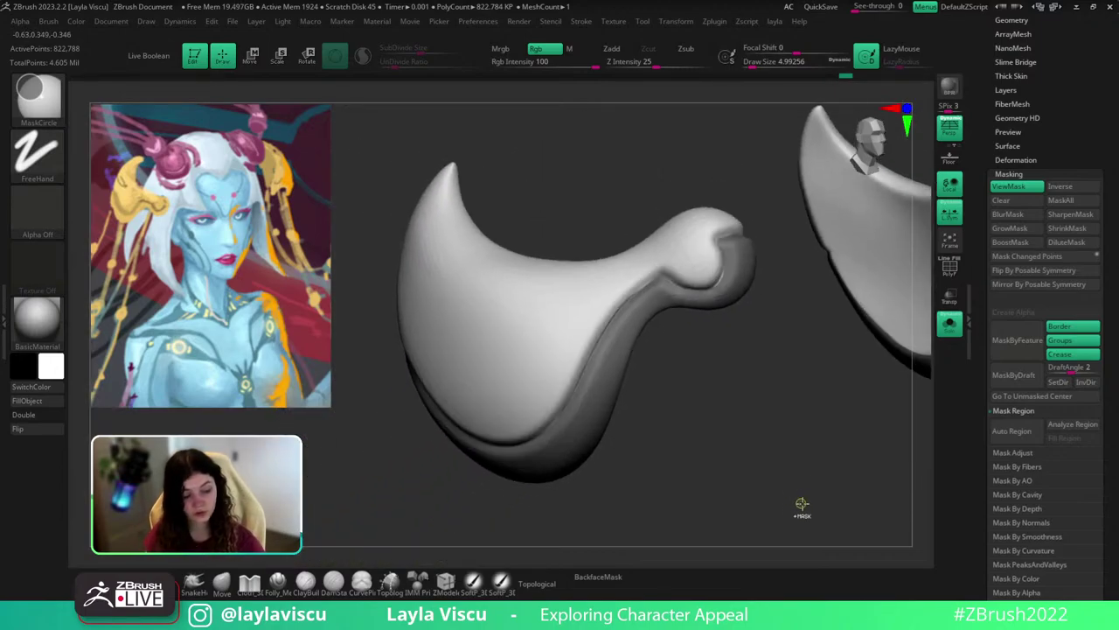
# Turn the masked lower band into its own polygroup and check the grouping in the PolyFrame display.
pyautogui.hotkey('shift', 'f')
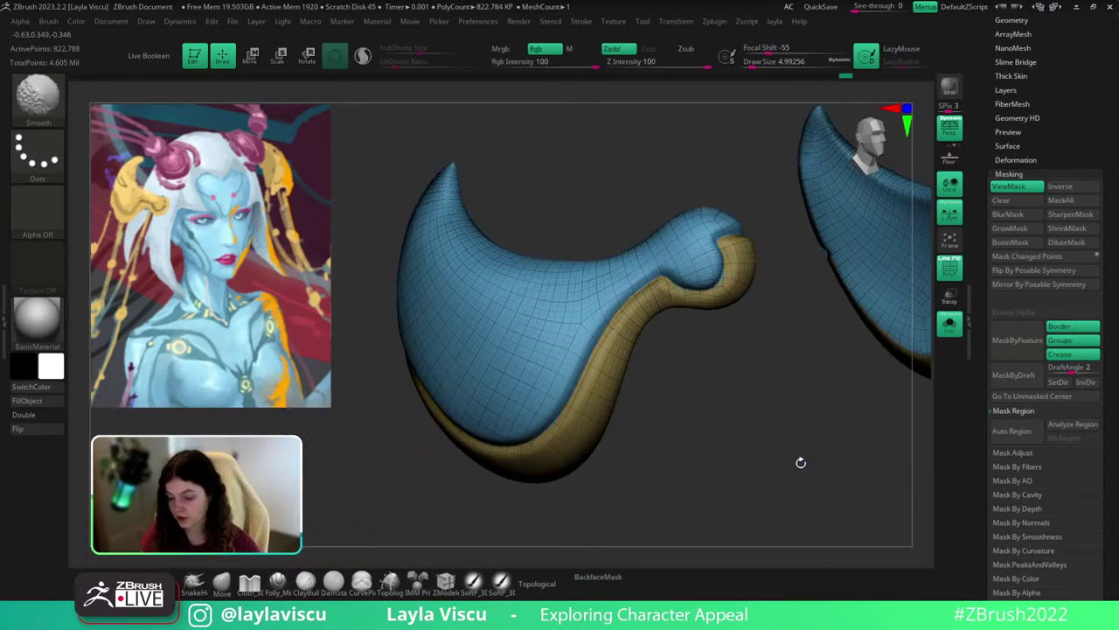
pyautogui.hotkey('shift', 'f')
pyautogui.moveTo(1062, 137); pyautogui.dragTo(1059, 232)
pyautogui.hotkey('shift', 'f')
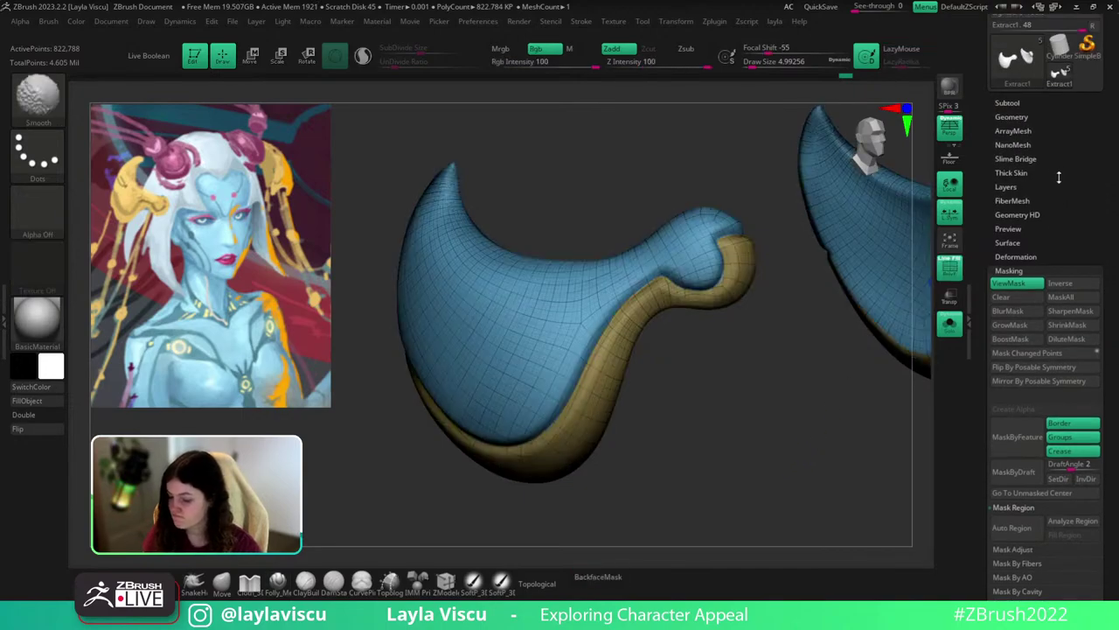
pyautogui.hotkey('shift', 'f')
pyautogui.hotkey('shift', 'f')
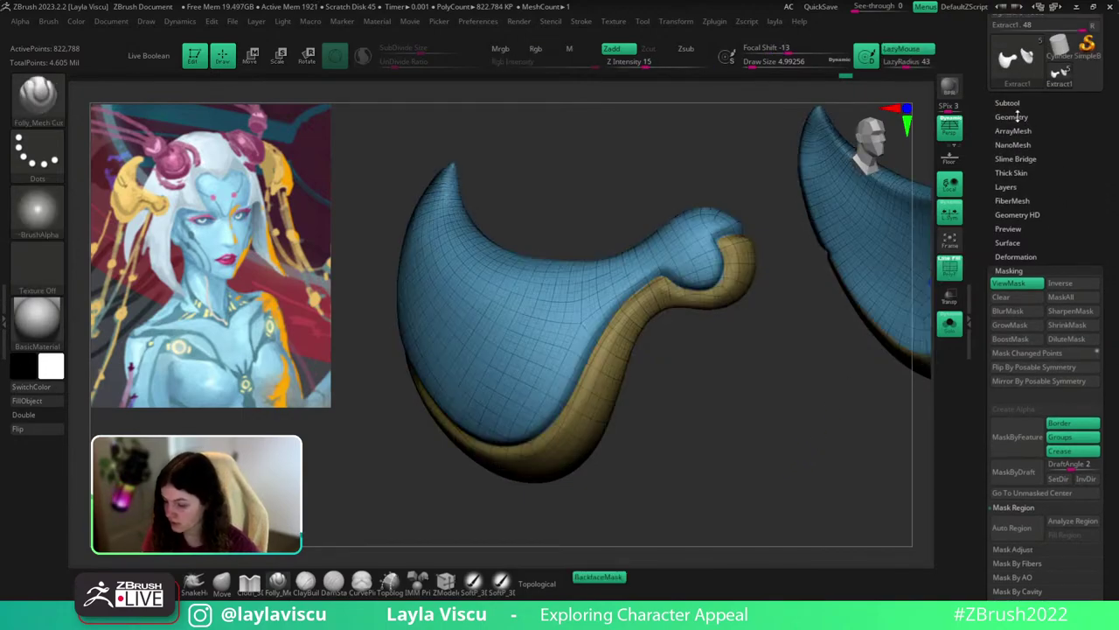
# Delete the ornament's lower subdivision levels with the PolyFrame display turned off.
pyautogui.click(1015, 117)
pyautogui.hotkey('shift', 'f')
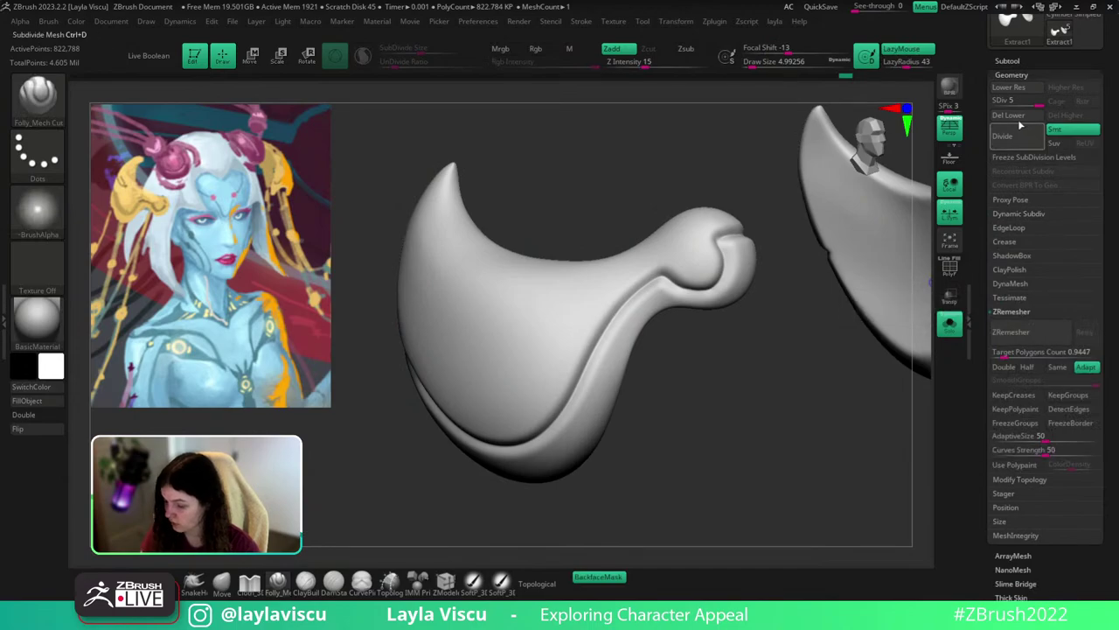
pyautogui.click(1020, 113)
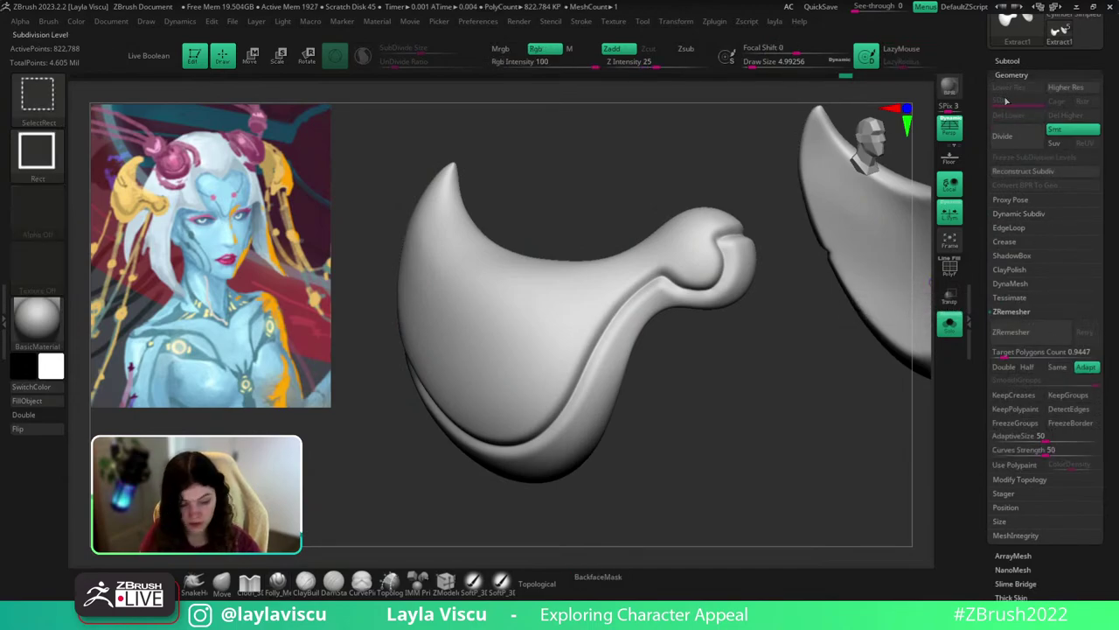
# Duplicate the ornament subtool and go to the ZRemesher settings.
pyautogui.hotkey('ctrl', 'shift', 'd')
pyautogui.click(1009, 61)
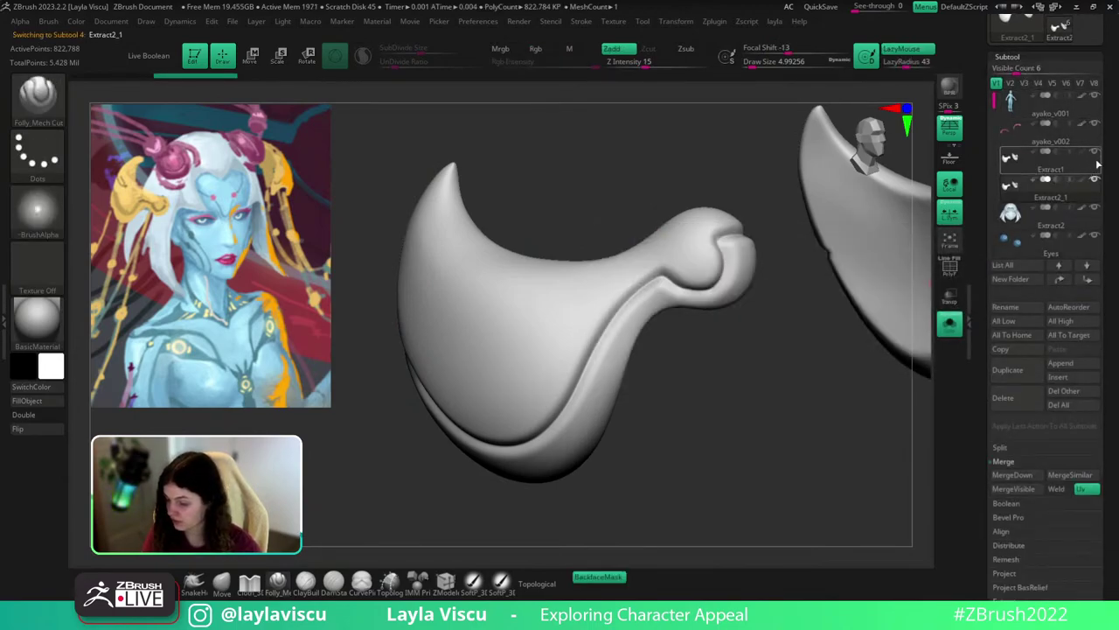
pyautogui.moveTo(1106, 384); pyautogui.dragTo(1107, 53)
pyautogui.click(1021, 279)
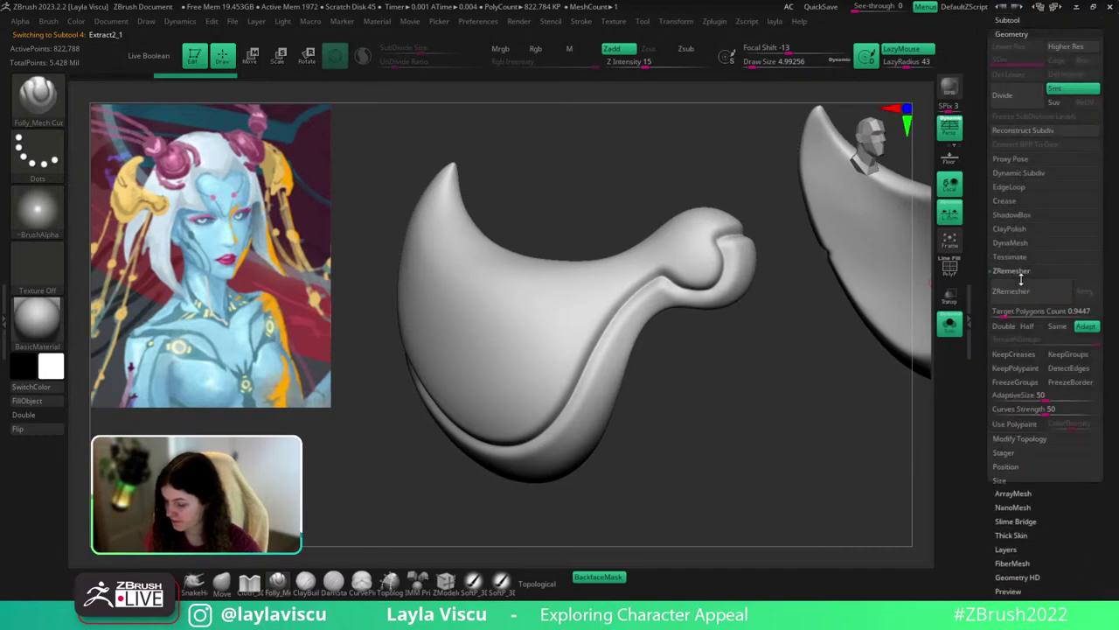
# Check the crescent ornament's polygroups, and set ZRemesher to KeepGroups with SmoothGroups at 0.
pyautogui.hotkey('shift', 'f')
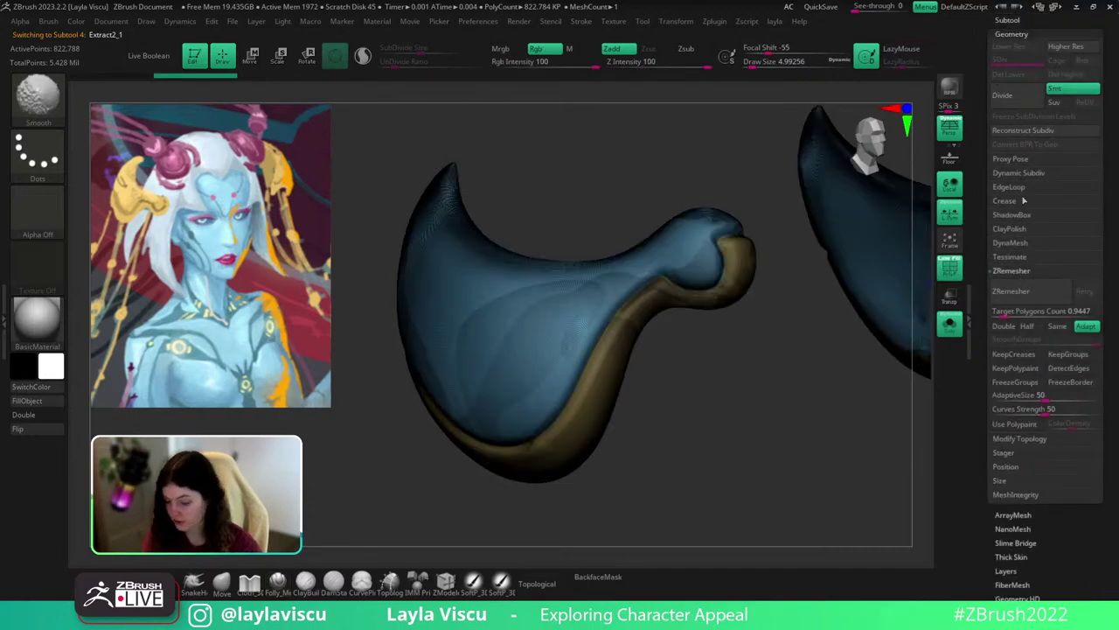
pyautogui.hotkey('shift', 'f')
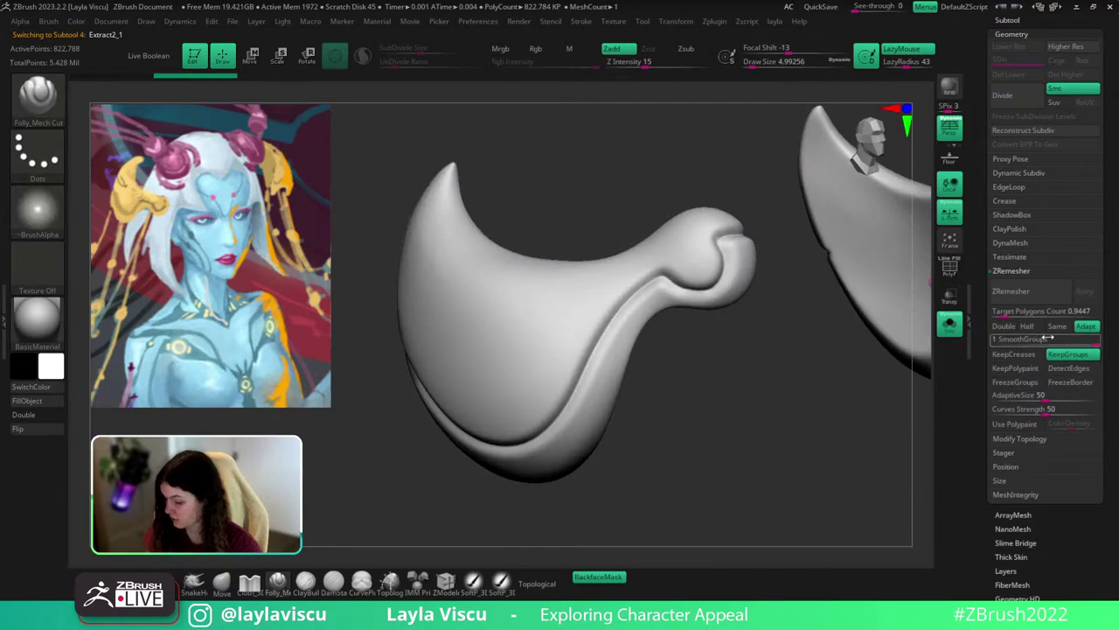
pyautogui.moveTo(1049, 341); pyautogui.dragTo(995, 341)
pyautogui.press('Return')
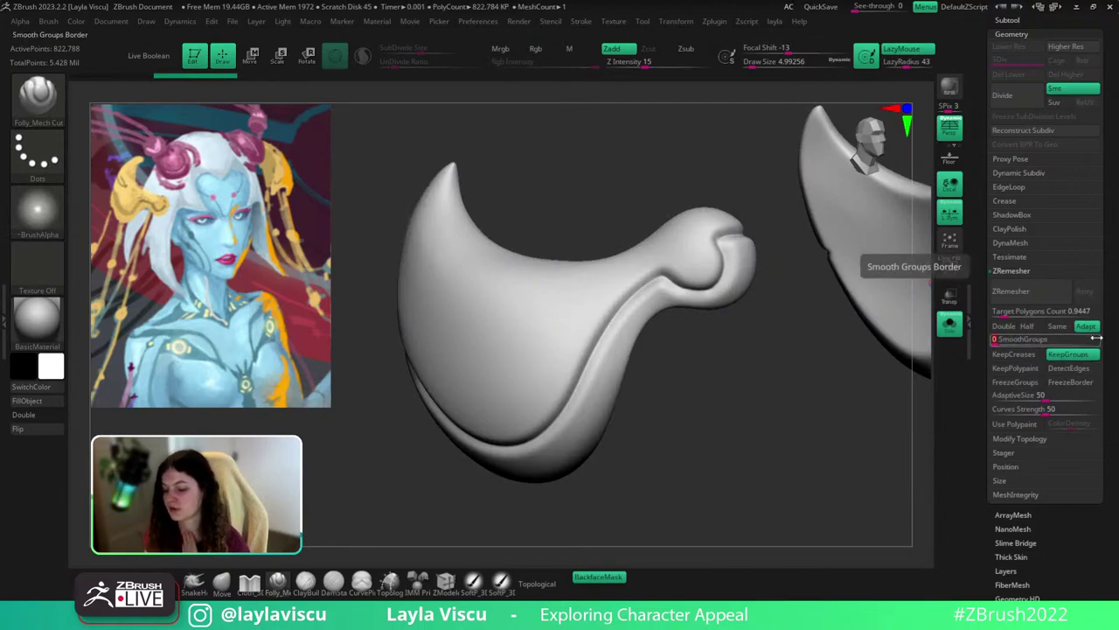
# Try remeshing the ornament with Target Polygons Count 1.84551, inspect the polygon flow, and undo the remesh.
pyautogui.click(1003, 312)
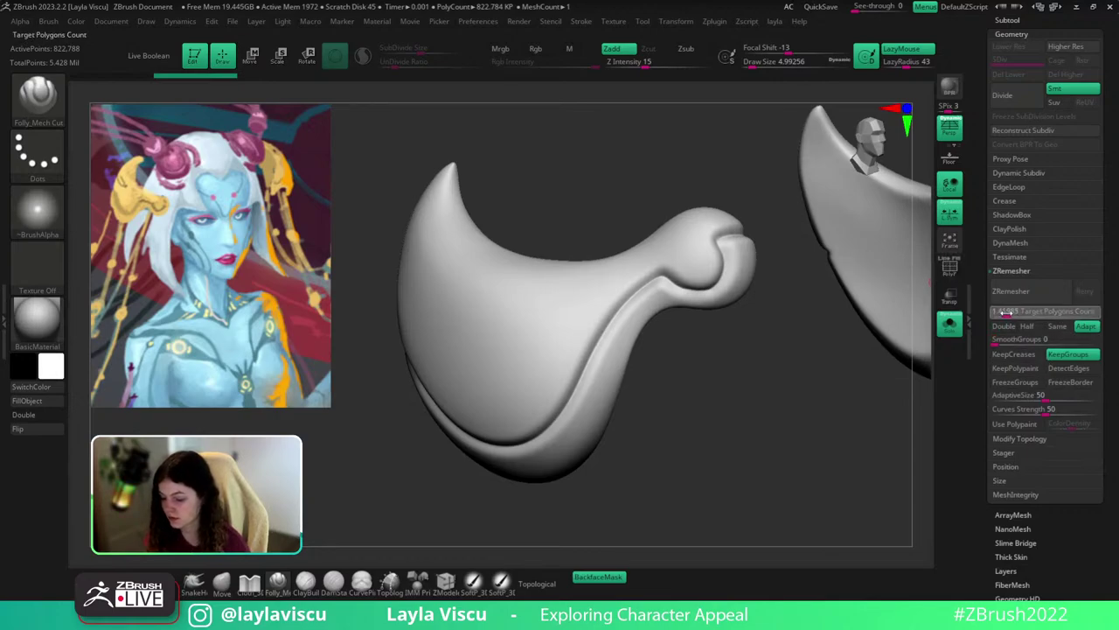
pyautogui.click(1015, 291)
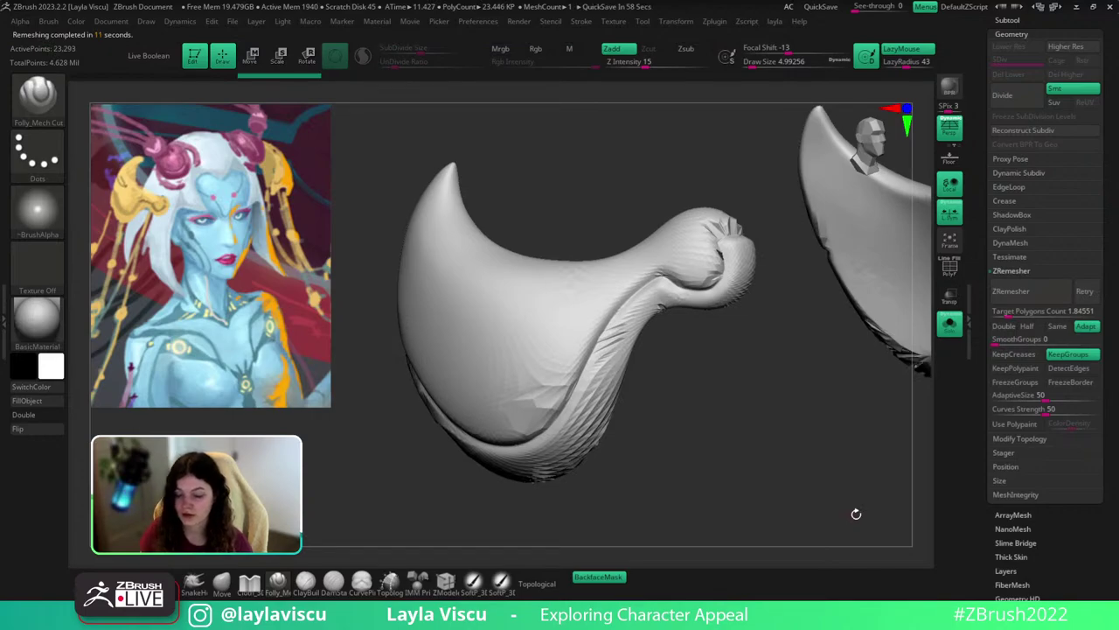
pyautogui.moveTo(794, 393); pyautogui.dragTo(802, 441)
pyautogui.hotkey('shift', 'f')
pyautogui.hotkey('ctrl', 'z')
# Try remeshing with SmoothGroups at 0.16092, inspect the back of the ornament, and undo the remesh.
pyautogui.moveTo(996, 341); pyautogui.dragTo(1009, 349)
pyautogui.click(1011, 343)
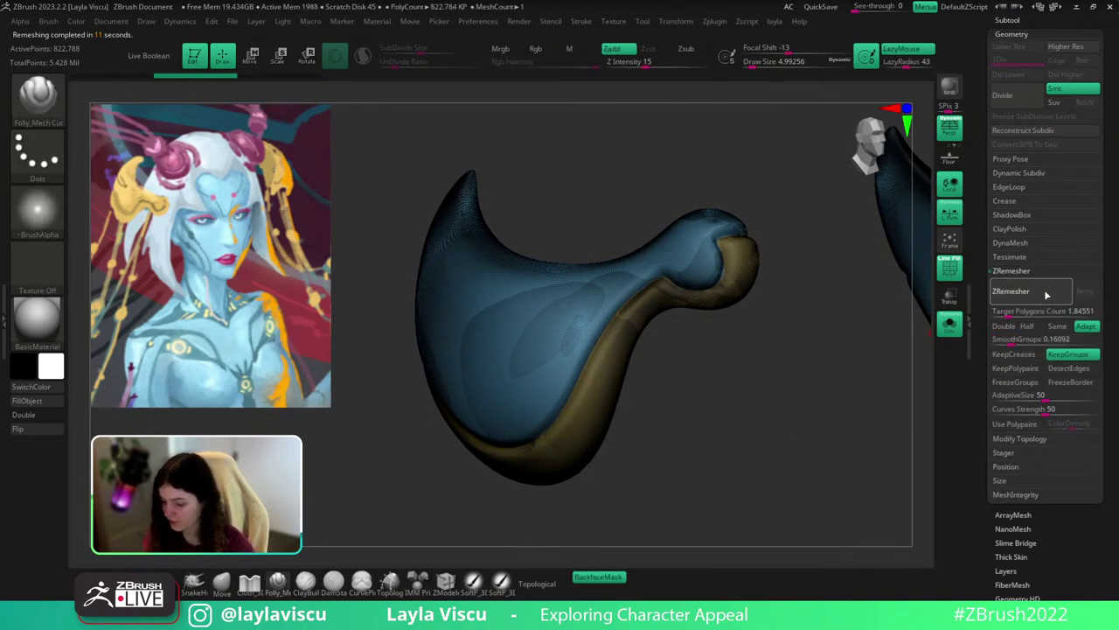
pyautogui.click(1046, 294)
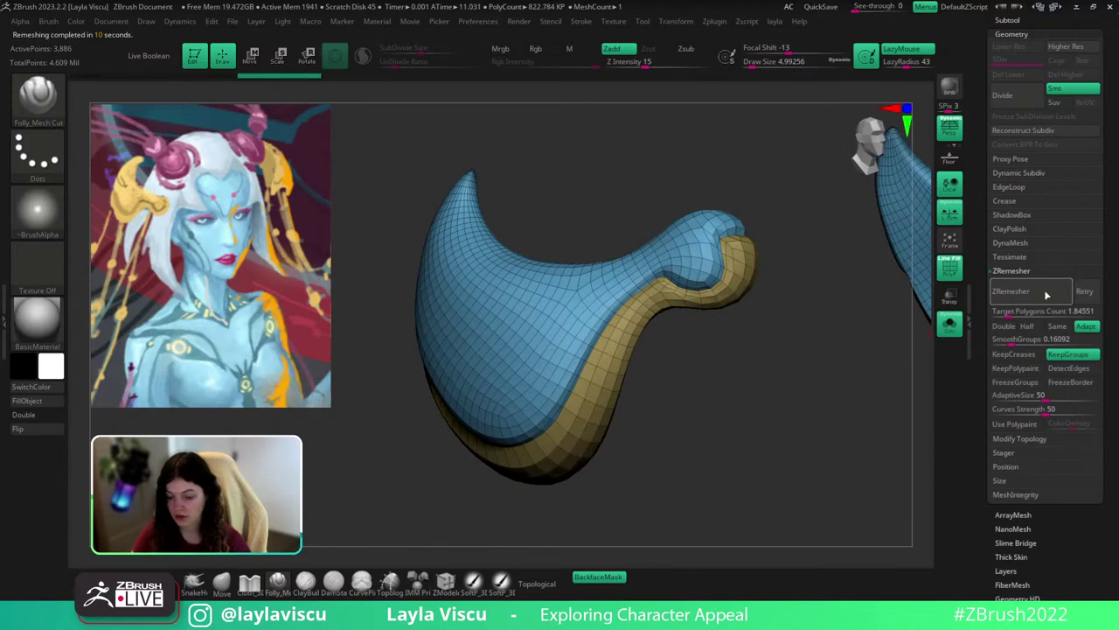
pyautogui.moveTo(774, 380)
pyautogui.mouseDown(button='right')
pyautogui.moveTo(832, 440)
pyautogui.moveTo(824, 406)
pyautogui.mouseUp(button='right')
pyautogui.moveTo(760, 415)
pyautogui.mouseDown(button='right')
pyautogui.moveTo(839, 394)
pyautogui.moveTo(887, 355)
pyautogui.mouseUp(button='right')
pyautogui.keyDown('ctrl'); pyautogui.moveTo(797, 220); pyautogui.dragTo(787, 242, button='right'); pyautogui.keyUp('ctrl')
pyautogui.moveTo(788, 245); pyautogui.dragTo(708, 279)
pyautogui.hotkey('ctrl', 'z')
pyautogui.hotkey('shift', 'f')
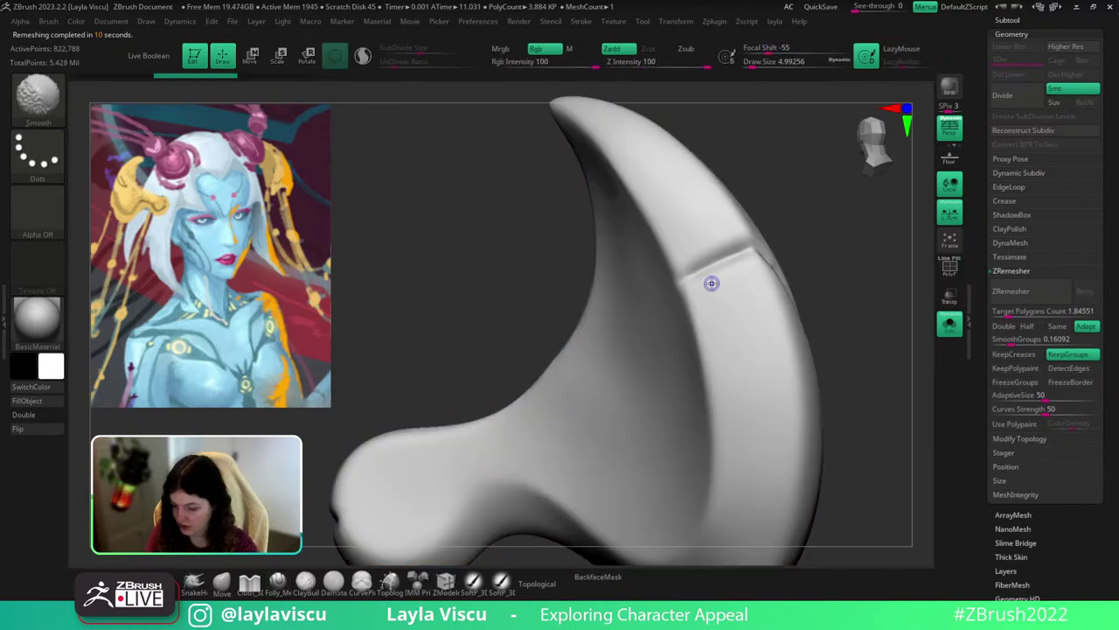
# Set the brush draw size to 22 and check the polygroup border on the back edge of the ornament.
pyautogui.press(']')
pyautogui.press(']')
pyautogui.hotkey('shift', 'f')
pyautogui.moveTo(799, 238)
pyautogui.mouseDown(button='right')
pyautogui.moveTo(843, 233)
pyautogui.moveTo(834, 235)
pyautogui.moveTo(861, 249)
pyautogui.moveTo(782, 270)
pyautogui.mouseUp(button='right')
pyautogui.hotkey('shift', 'f')
pyautogui.hotkey('shift', 'f')
pyautogui.moveTo(831, 271); pyautogui.dragTo(851, 254)
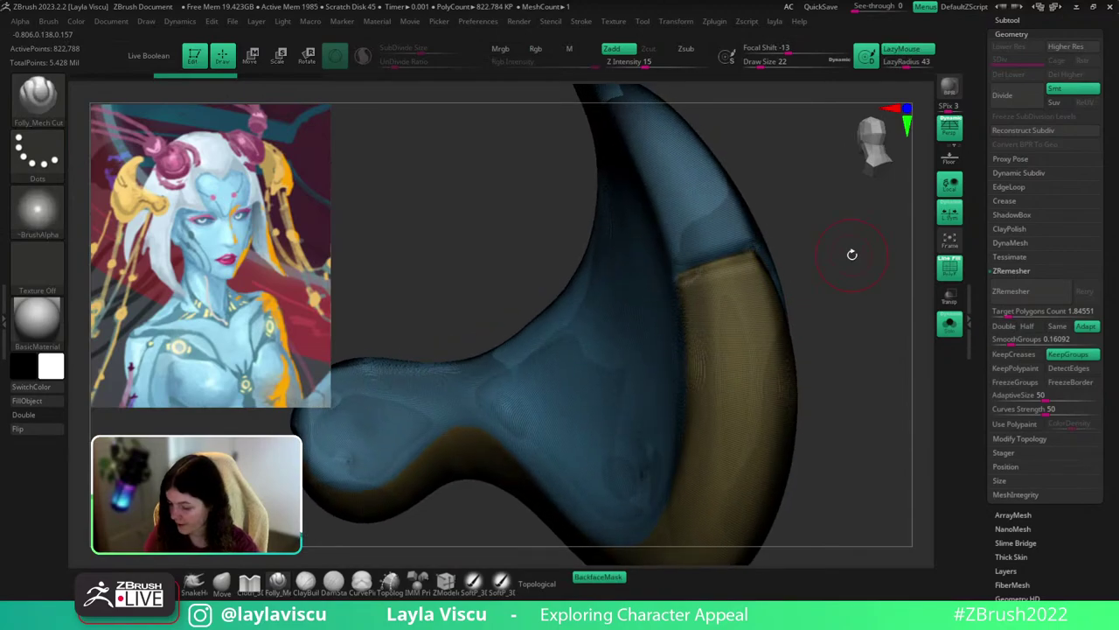
# Remesh the ornament with SmoothGroups 0.30459 and Target Polygons Count 2.33055, keeping the polygroups.
pyautogui.moveTo(1012, 340); pyautogui.dragTo(1026, 339)
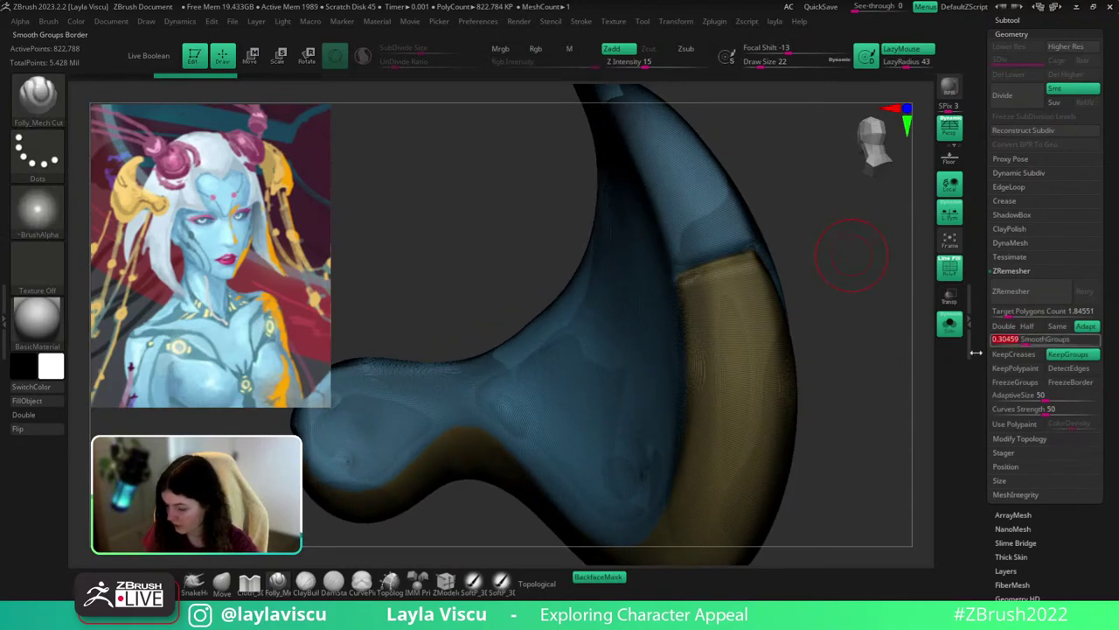
pyautogui.moveTo(862, 437); pyautogui.dragTo(836, 449)
pyautogui.moveTo(1009, 314); pyautogui.dragTo(1009, 314)
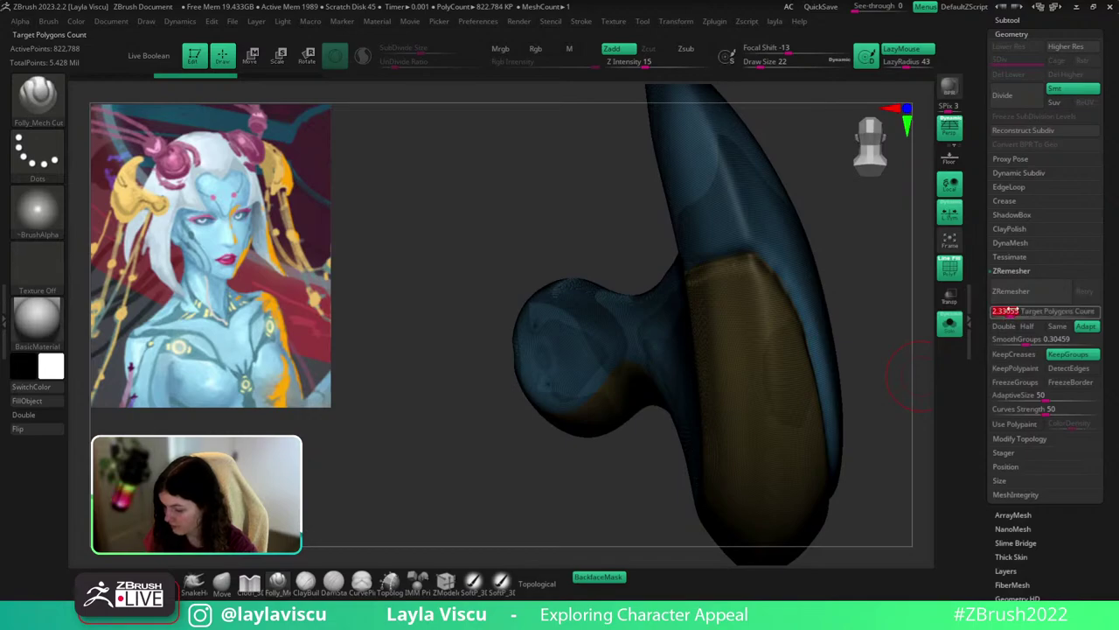
pyautogui.click(1010, 290)
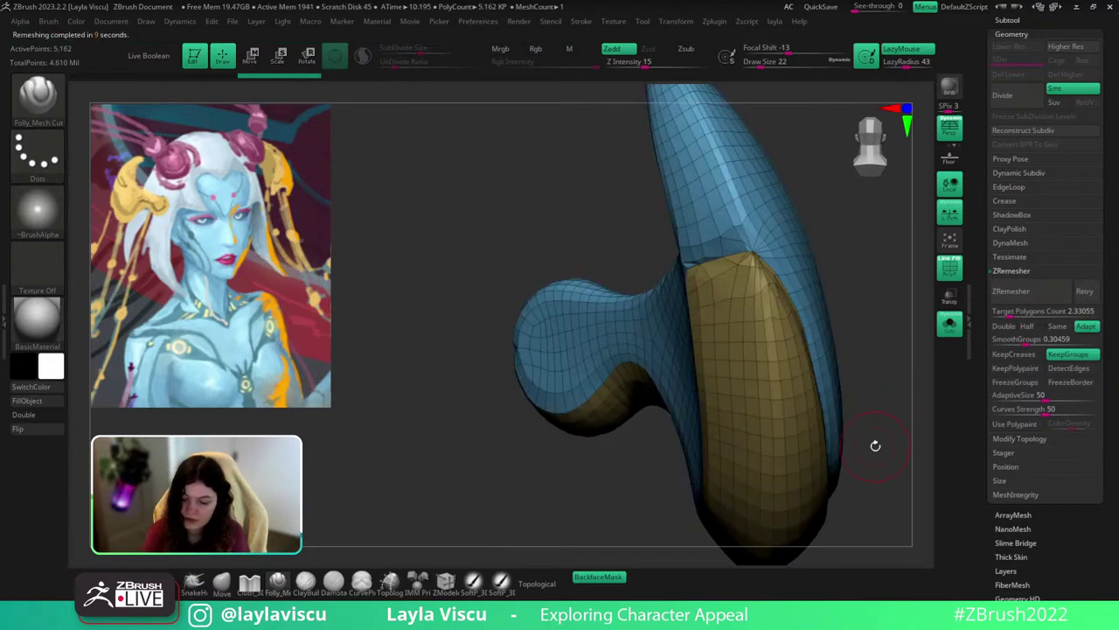
# Smooth the pointed corner where the two polygroups meet on the back edge of the remeshed ornament.
pyautogui.moveTo(858, 299)
pyautogui.mouseDown()
pyautogui.moveTo(901, 341)
pyautogui.moveTo(877, 429)
pyautogui.moveTo(827, 324)
pyautogui.moveTo(746, 373)
pyautogui.moveTo(816, 443)
pyautogui.moveTo(697, 492)
pyautogui.moveTo(740, 408)
pyautogui.moveTo(837, 362)
pyautogui.moveTo(804, 429)
pyautogui.moveTo(632, 545)
pyautogui.mouseUp()
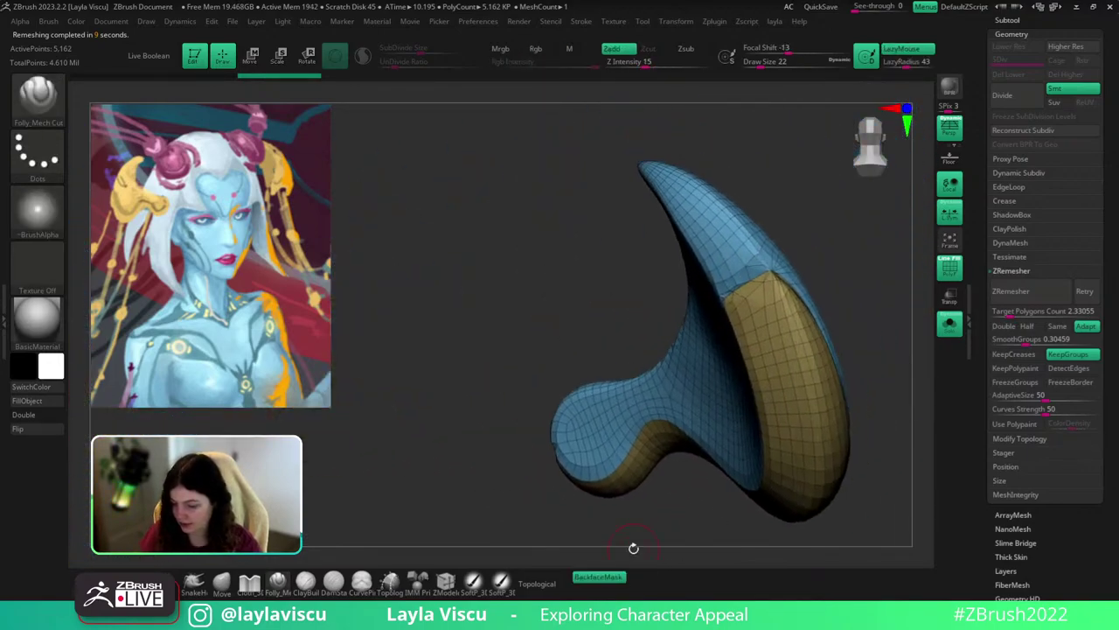
pyautogui.moveTo(827, 254)
pyautogui.mouseDown(button='right')
pyautogui.moveTo(792, 277)
pyautogui.moveTo(737, 372)
pyautogui.mouseUp(button='right')
pyautogui.keyDown('alt'); pyautogui.moveTo(835, 319); pyautogui.dragTo(805, 233, button='right'); pyautogui.keyUp('alt')
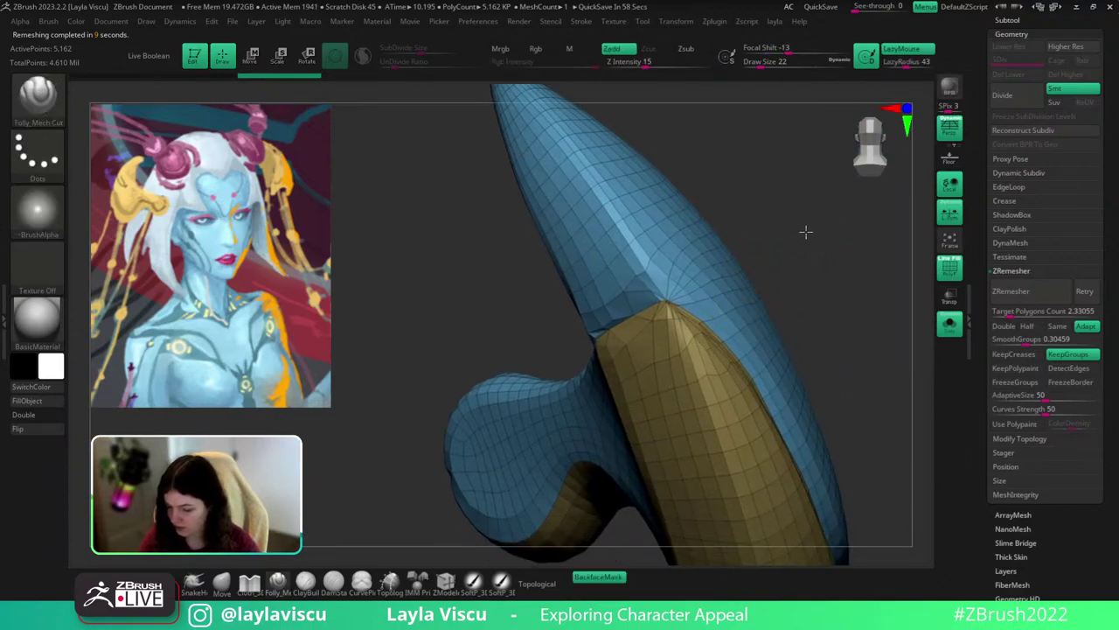
pyautogui.moveTo(811, 252)
pyautogui.mouseDown()
pyautogui.moveTo(807, 240)
pyautogui.moveTo(660, 257)
pyautogui.moveTo(684, 273)
pyautogui.mouseUp()
pyautogui.moveTo(730, 326)
pyautogui.keyDown('shift'); pyautogui.mouseDown()
pyautogui.moveTo(638, 274)
pyautogui.moveTo(603, 273)
pyautogui.mouseUp(); pyautogui.keyUp('shift')
pyautogui.moveTo(786, 217); pyautogui.dragTo(795, 201)
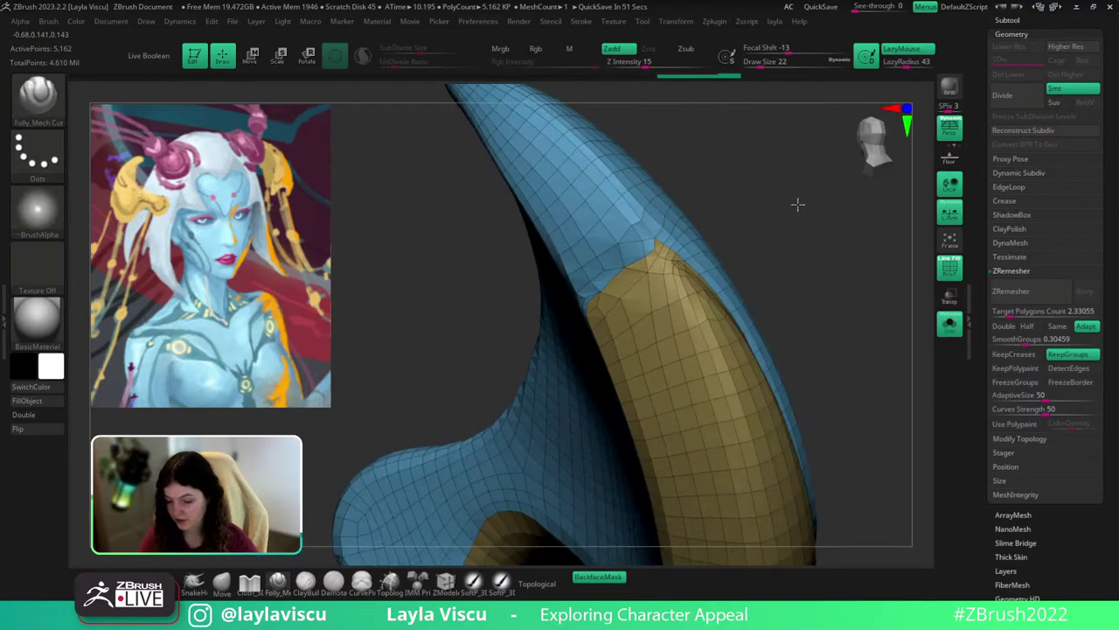
# Remesh the smoothed ornament again with the same ZRemesher settings and inspect its polygon flow from the front.
pyautogui.click(1060, 291)
pyautogui.press('f')
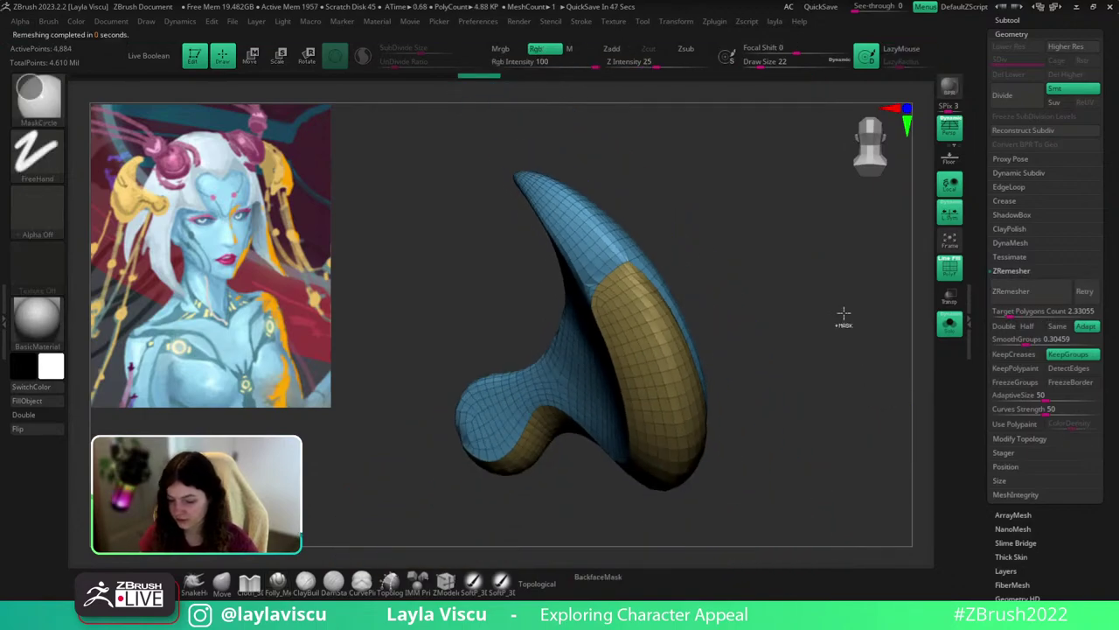
pyautogui.moveTo(842, 317); pyautogui.dragTo(773, 323)
pyautogui.moveTo(689, 253); pyautogui.dragTo(729, 313)
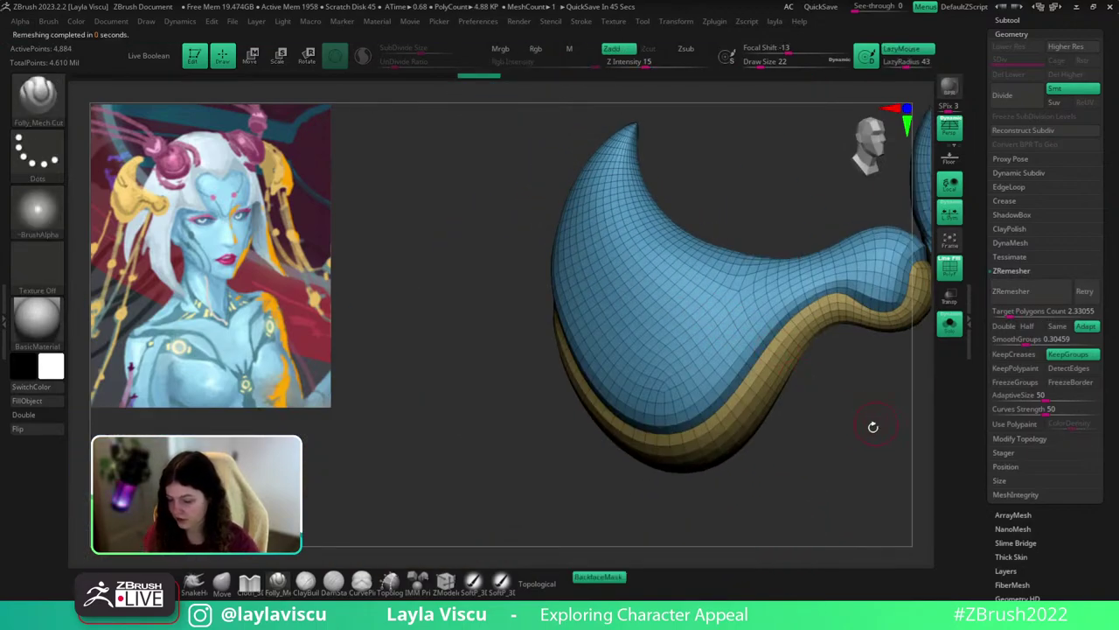
pyautogui.moveTo(873, 427); pyautogui.dragTo(778, 472)
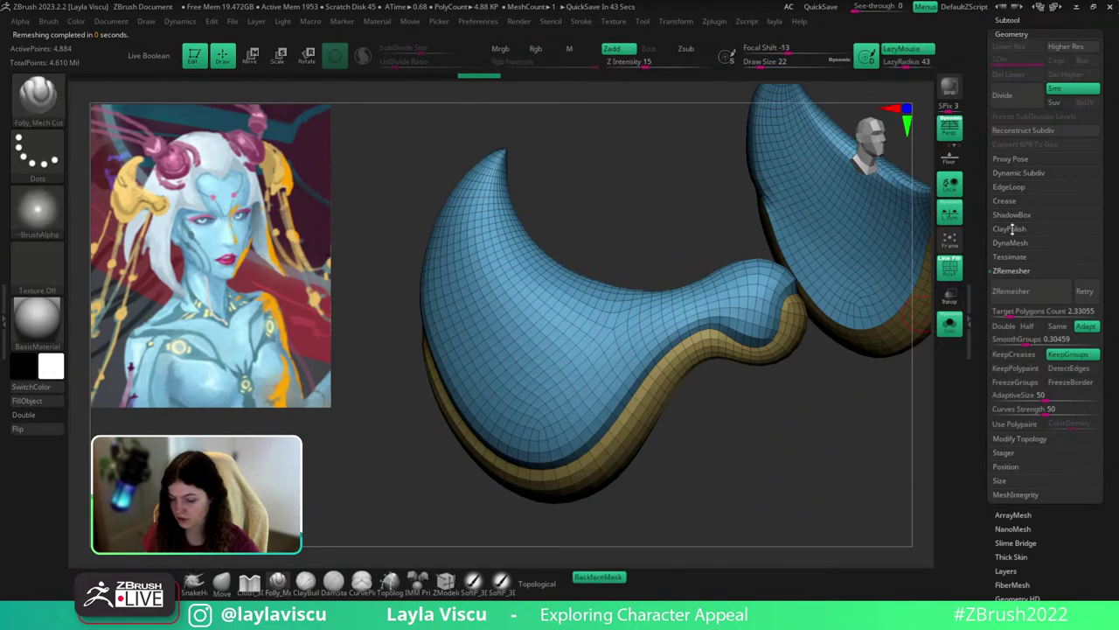
# Compare the remeshed Extract2_1 subtool with the dense Extract1 subtool, ending with Extract2_1 selected.
pyautogui.click(1012, 22)
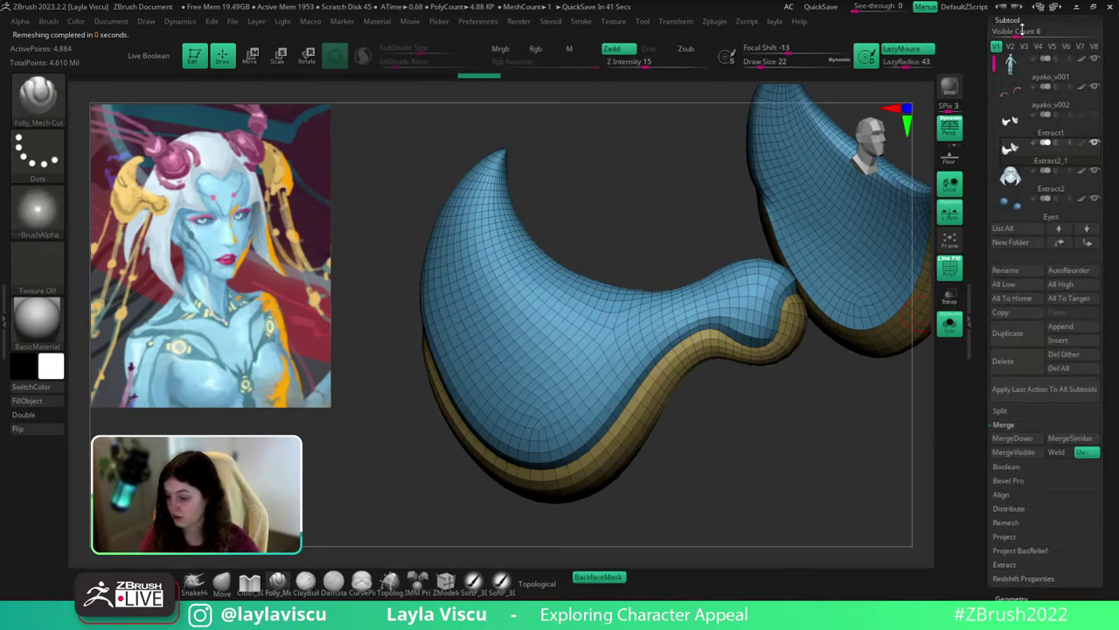
pyautogui.click(1071, 160)
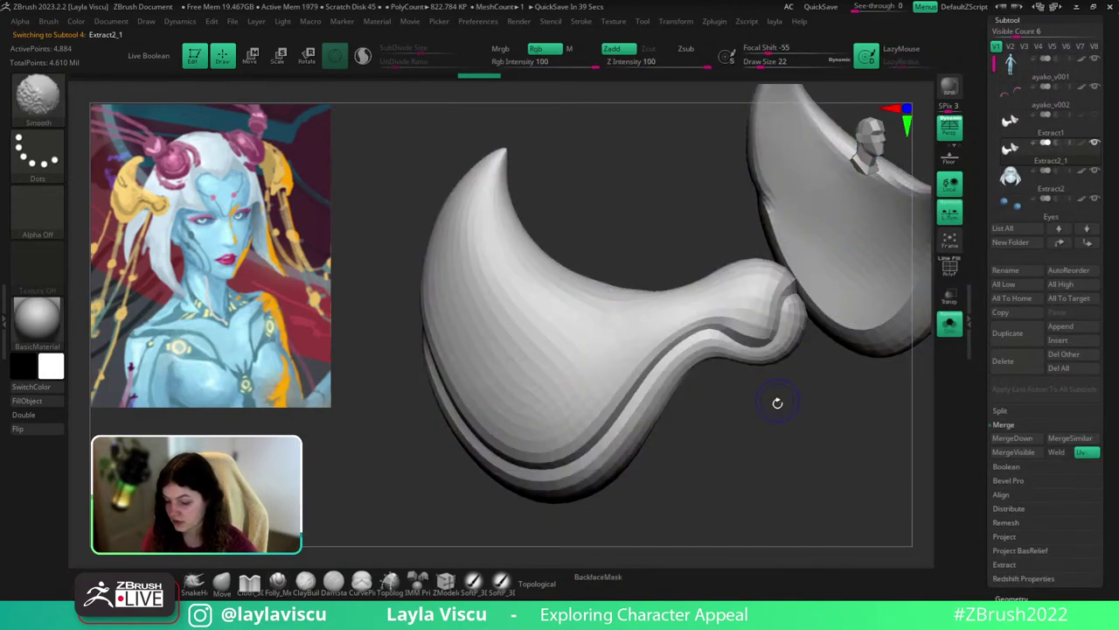
pyautogui.moveTo(789, 404); pyautogui.dragTo(714, 401)
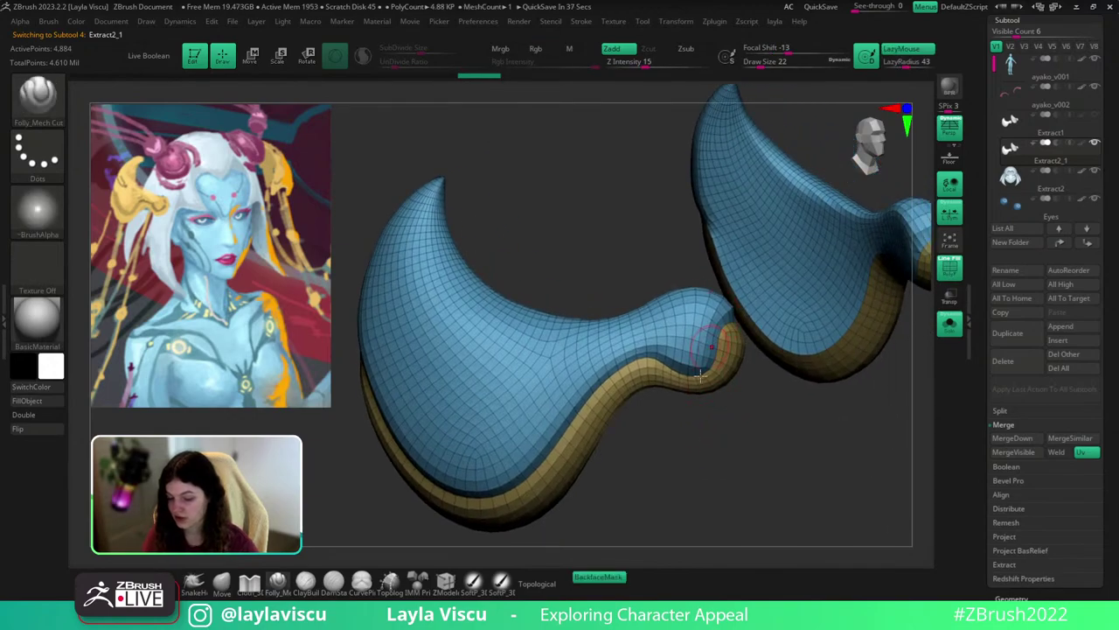
pyautogui.click(1071, 133)
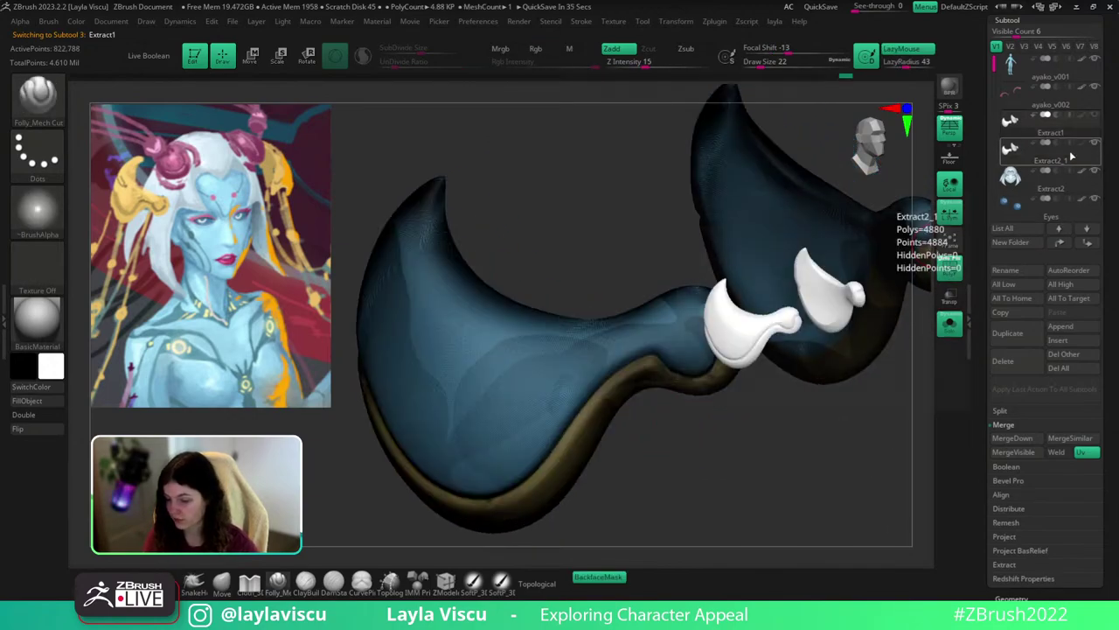
pyautogui.click(1069, 151)
# Try one subdivision of Extract2_1, check the surface with and without the wireframe, and undo the subdivision.
pyautogui.hotkey('ctrl', 'd')
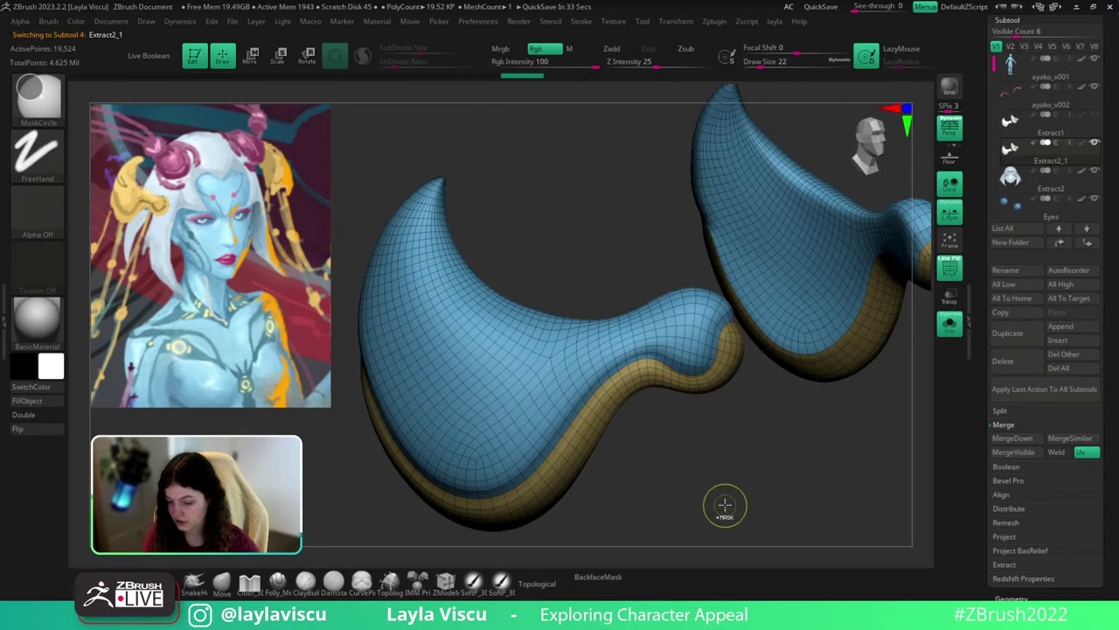
pyautogui.hotkey('shift', 'f')
pyautogui.hotkey('shift', 'f')
pyautogui.hotkey('ctrl', 'z')
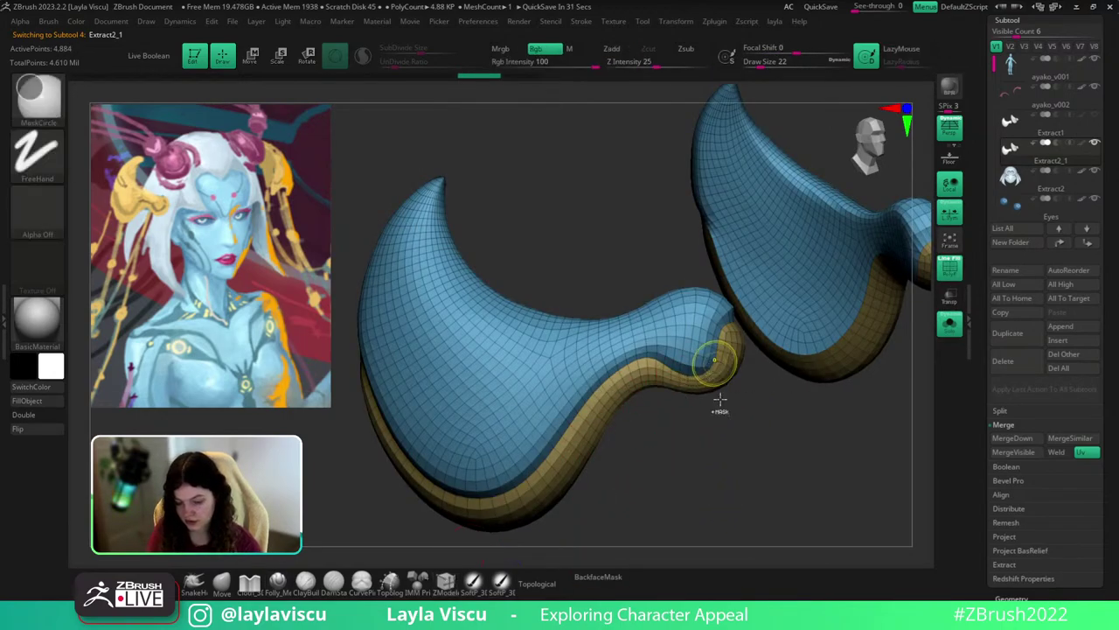
# Try a ZModeler Bevel on the complete edge loop at the polygroup border near the ornament's rounded end, and undo it.
pyautogui.moveTo(720, 400)
pyautogui.keyDown('ctrl'); pyautogui.mouseDown(button='right')
pyautogui.moveTo(760, 432)
pyautogui.moveTo(742, 422)
pyautogui.mouseUp(button='right'); pyautogui.keyUp('ctrl')
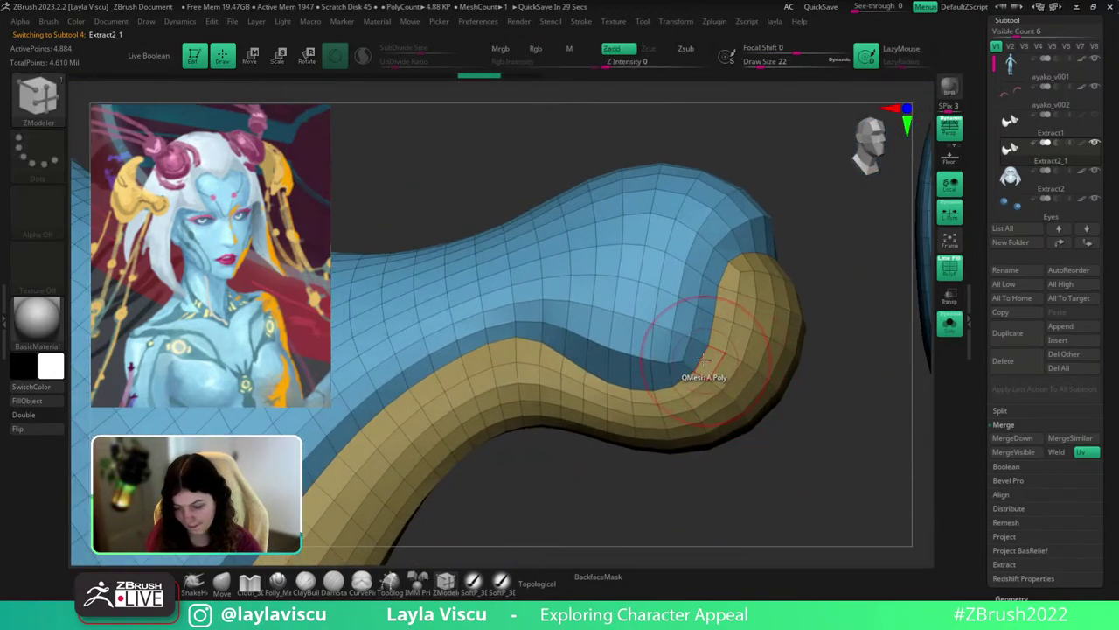
pyautogui.press('space')
pyautogui.click(592, 249)
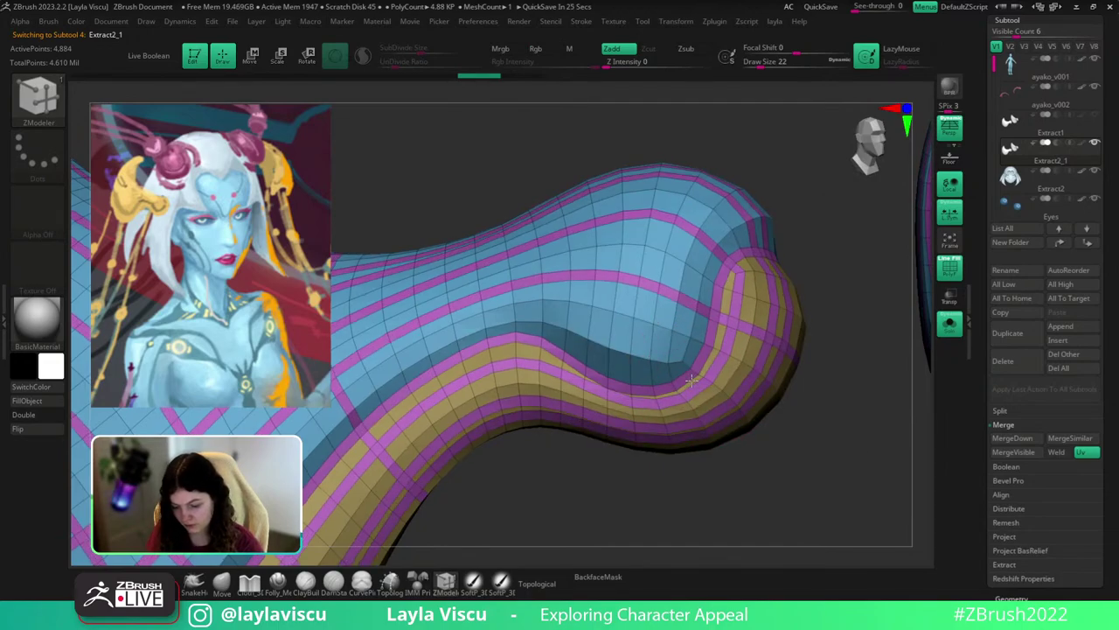
pyautogui.moveTo(692, 380); pyautogui.dragTo(688, 381)
pyautogui.hotkey('ctrl', 'z')
# Try the ZModeler Inset edge action along the polygroup border near the ornament's rounded end, and undo the resulting edge loops.
pyautogui.press('space')
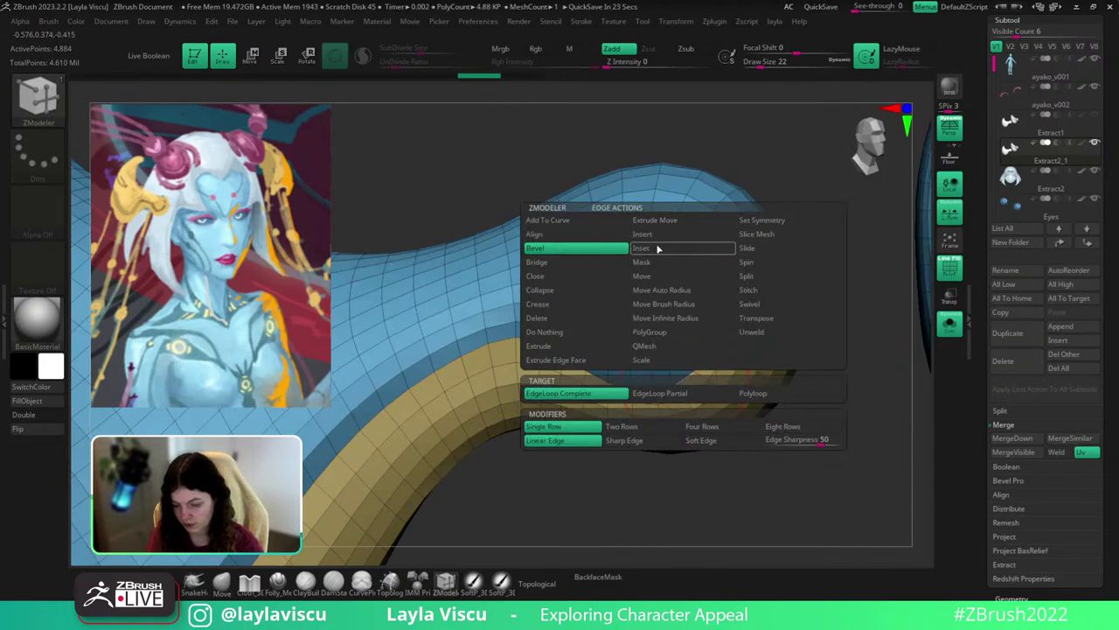
pyautogui.click(658, 248)
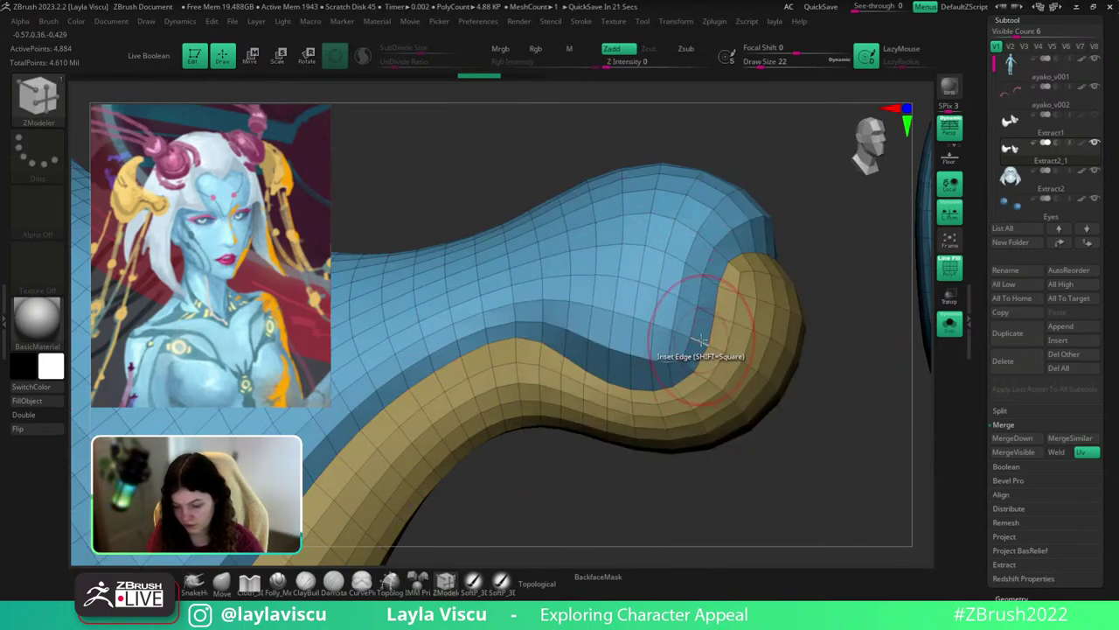
pyautogui.press('space')
pyautogui.click(680, 260)
pyautogui.moveTo(688, 337); pyautogui.dragTo(706, 345)
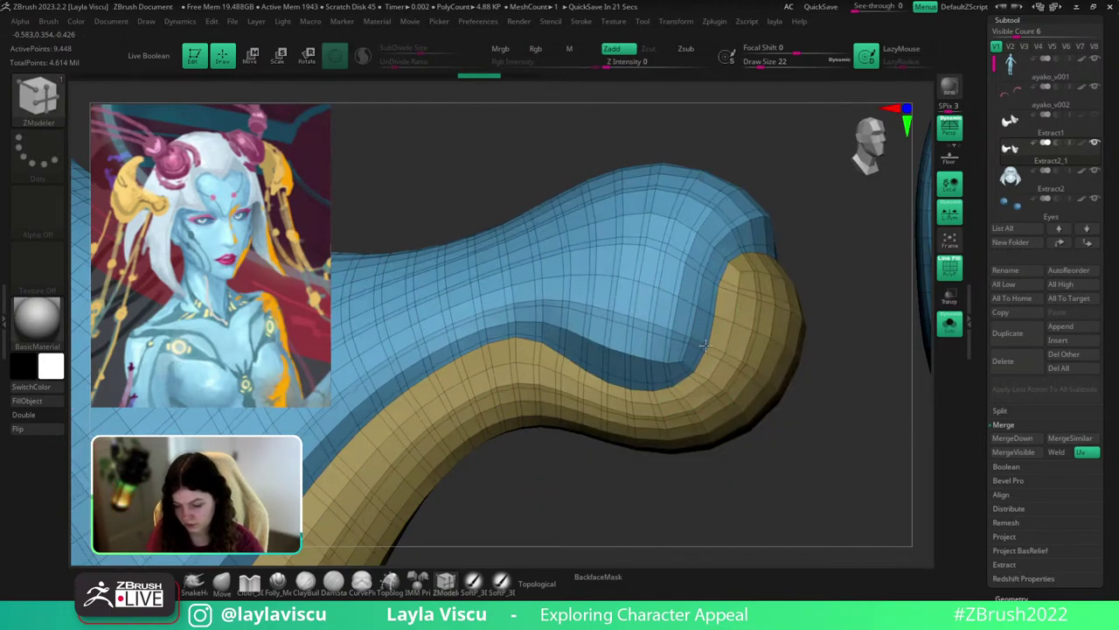
pyautogui.hotkey('ctrl', 'z')
# Retry remeshing the original SubTool with ZRemesher, keeping the current group and polygon count settings.
pyautogui.keyDown('ctrl'); pyautogui.moveTo(717, 326); pyautogui.dragTo(745, 422, button='right'); pyautogui.keyUp('ctrl')
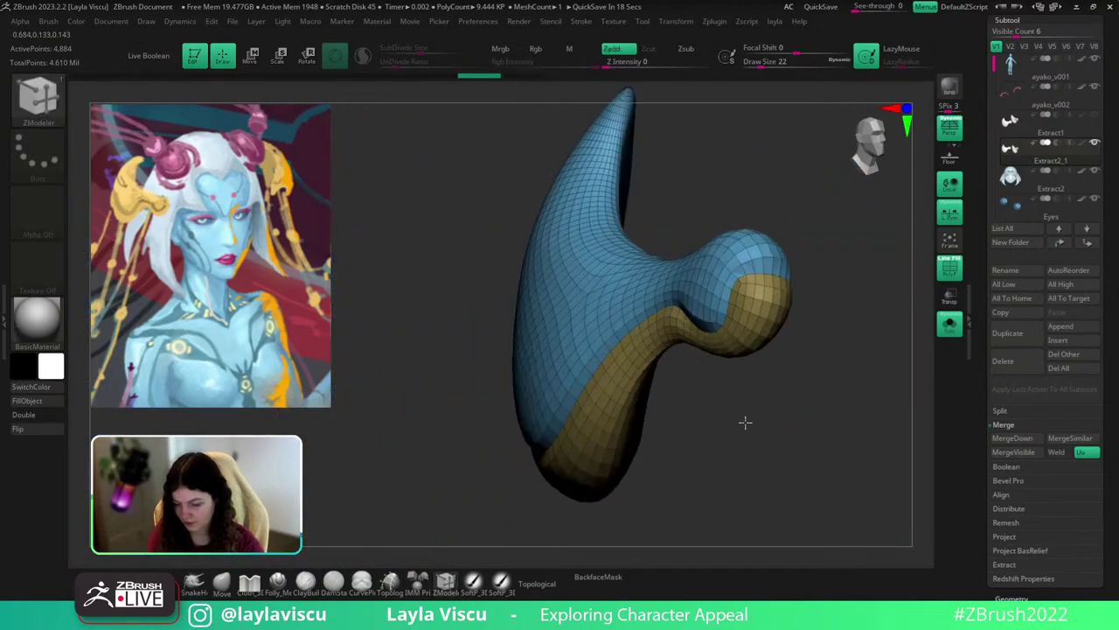
pyautogui.moveTo(745, 422); pyautogui.dragTo(812, 395)
pyautogui.moveTo(1113, 437); pyautogui.dragTo(1113, 235)
pyautogui.click(1030, 398)
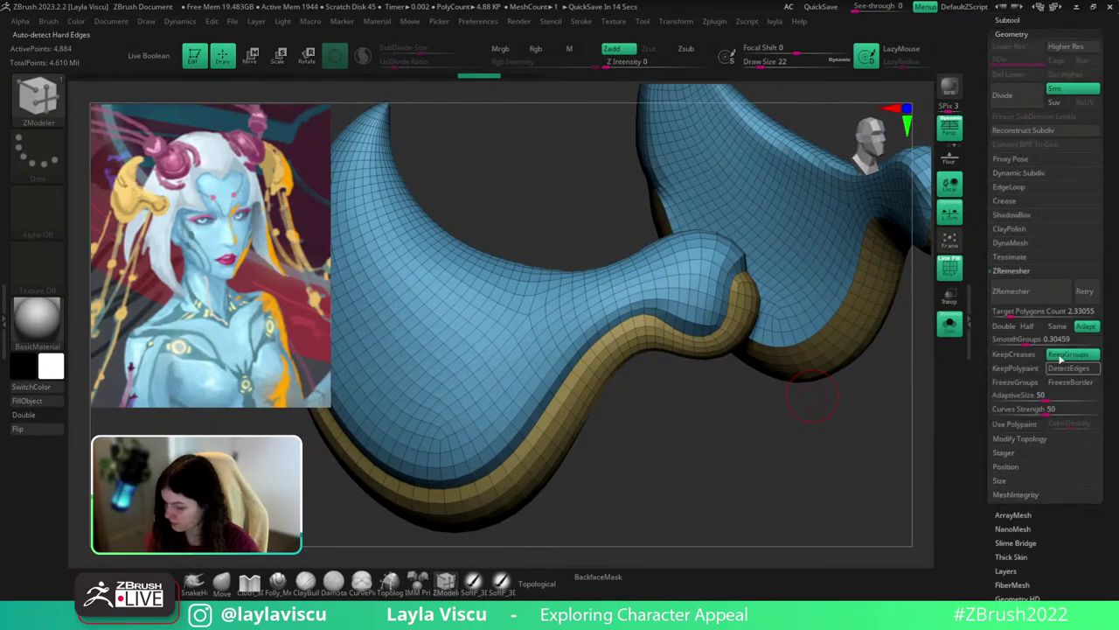
pyautogui.click(1084, 293)
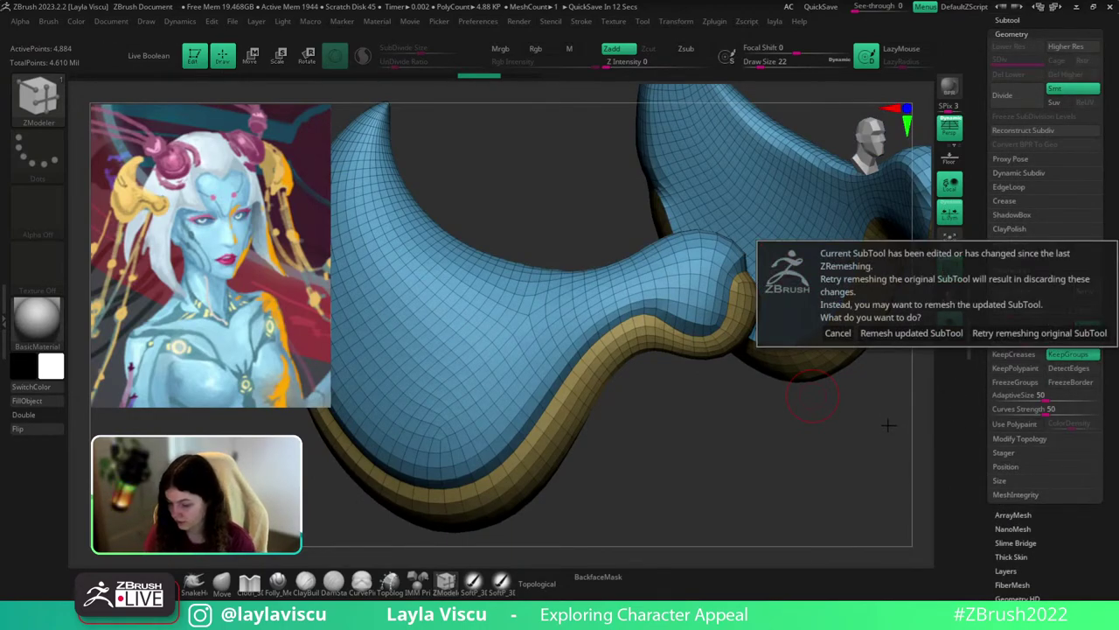
pyautogui.click(1039, 334)
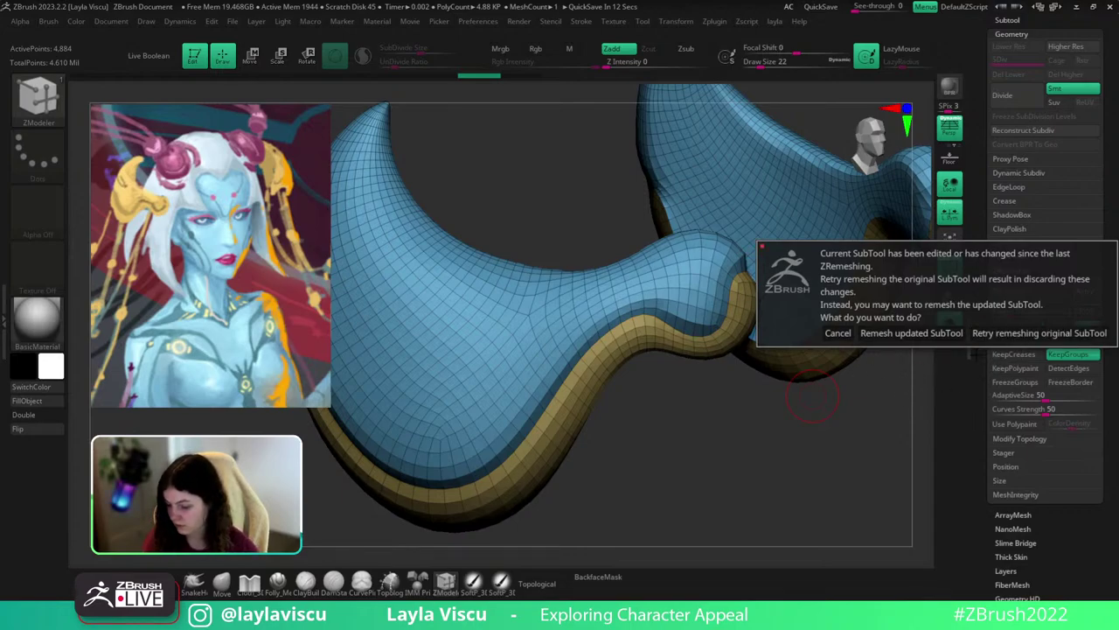
pyautogui.click(1038, 333)
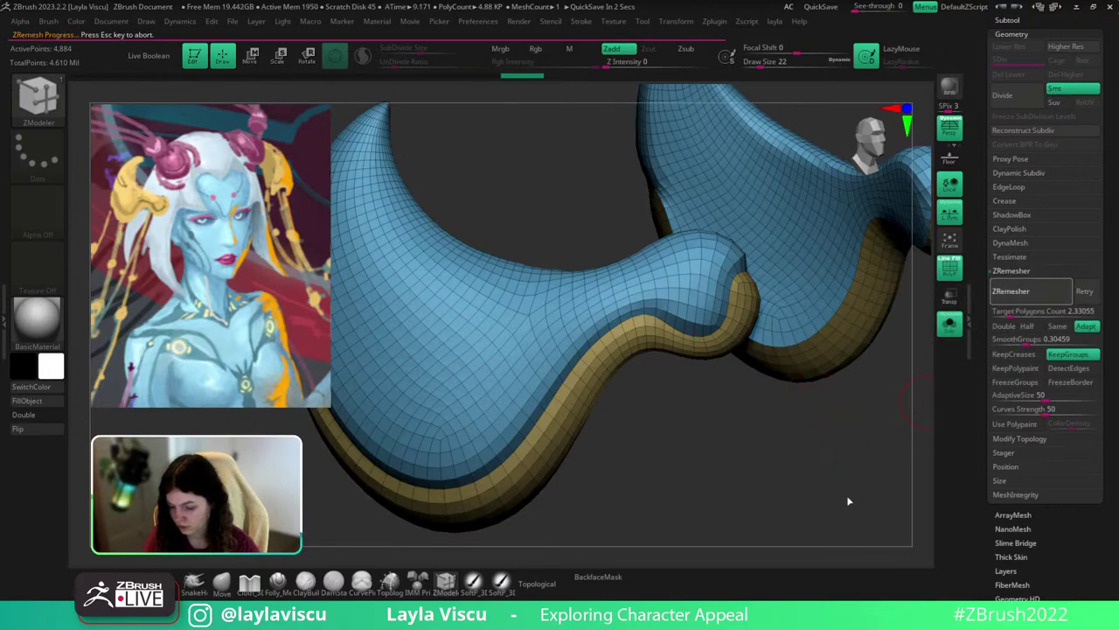
pyautogui.hotkey('ctrl', 'z')
pyautogui.hotkey('ctrl', 'z')
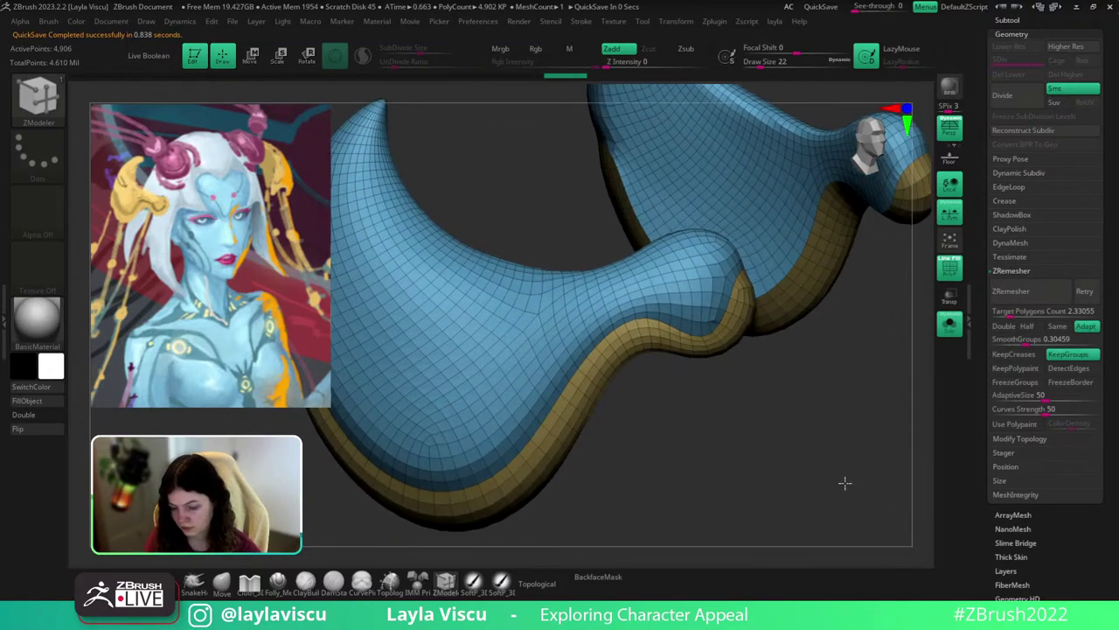
# Insert one edge loop along the ornament's polygroup border with GroupsLoops, using Loops 1 and GPolish 0.
pyautogui.moveTo(845, 485); pyautogui.dragTo(784, 348)
pyautogui.click(608, 77)
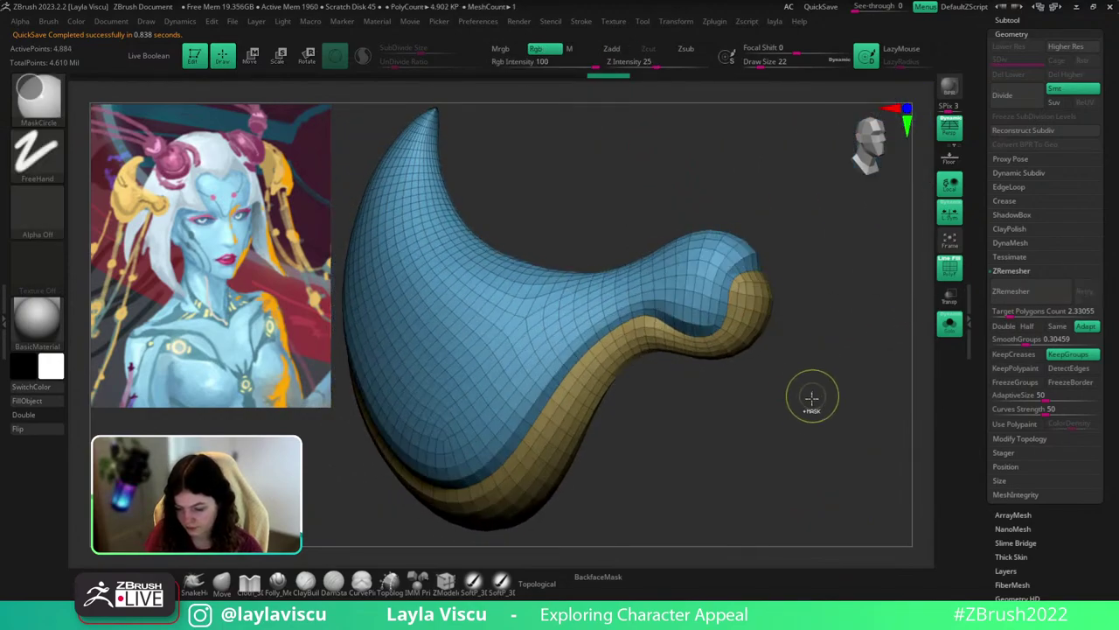
pyautogui.moveTo(807, 393)
pyautogui.mouseDown()
pyautogui.moveTo(772, 353)
pyautogui.moveTo(834, 388)
pyautogui.moveTo(903, 384)
pyautogui.moveTo(825, 412)
pyautogui.moveTo(816, 390)
pyautogui.mouseUp()
pyautogui.click(1009, 187)
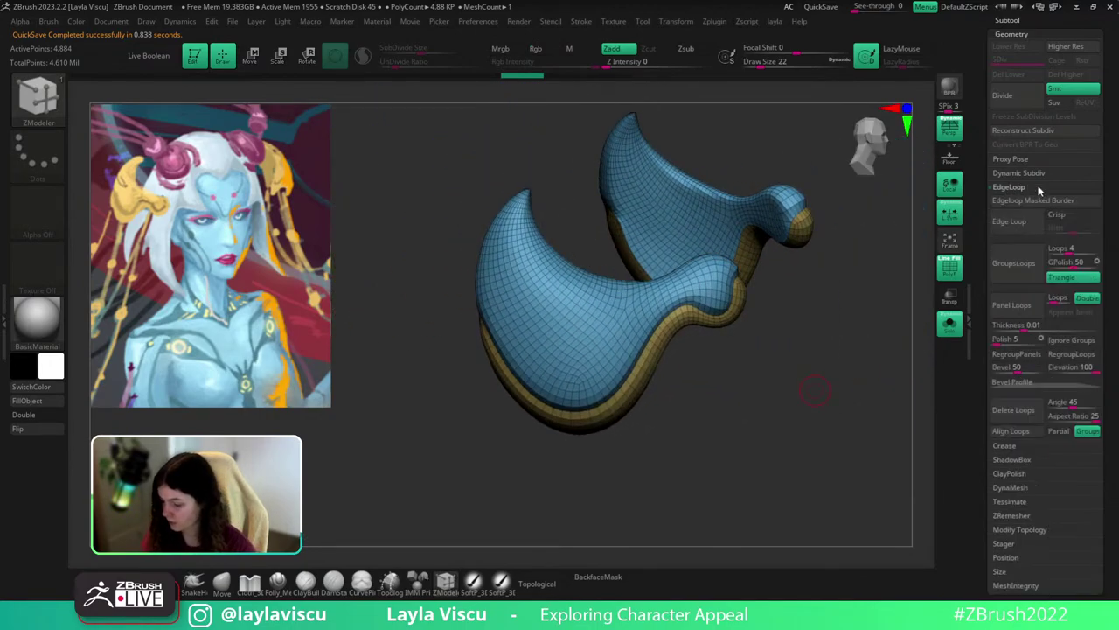
pyautogui.moveTo(1068, 263)
pyautogui.mouseDown()
pyautogui.moveTo(1049, 262)
pyautogui.moveTo(1052, 250)
pyautogui.mouseUp()
pyautogui.click(1017, 275)
# Slide the complete edge loop beside the purple border strip with ZModeler's edge Slide action to make the strip narrower.
pyautogui.moveTo(808, 372)
pyautogui.mouseDown()
pyautogui.moveTo(856, 365)
pyautogui.moveTo(795, 408)
pyautogui.moveTo(847, 440)
pyautogui.moveTo(817, 442)
pyautogui.moveTo(855, 442)
pyautogui.moveTo(821, 289)
pyautogui.moveTo(822, 375)
pyautogui.moveTo(814, 347)
pyautogui.moveTo(812, 371)
pyautogui.mouseUp()
pyautogui.press('space')
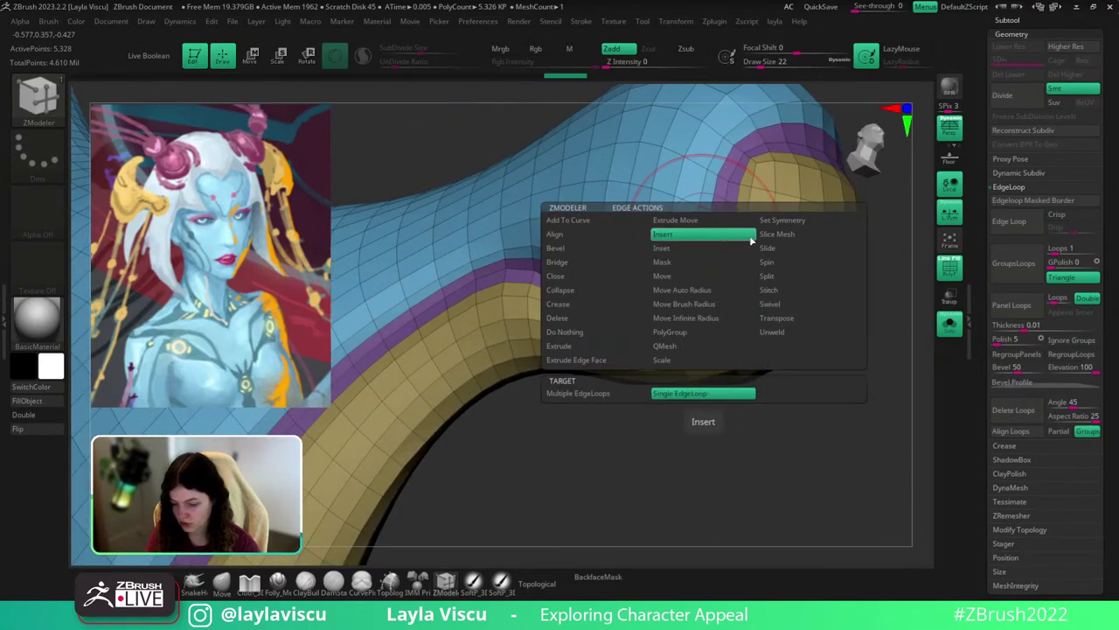
pyautogui.click(791, 252)
pyautogui.click(707, 393)
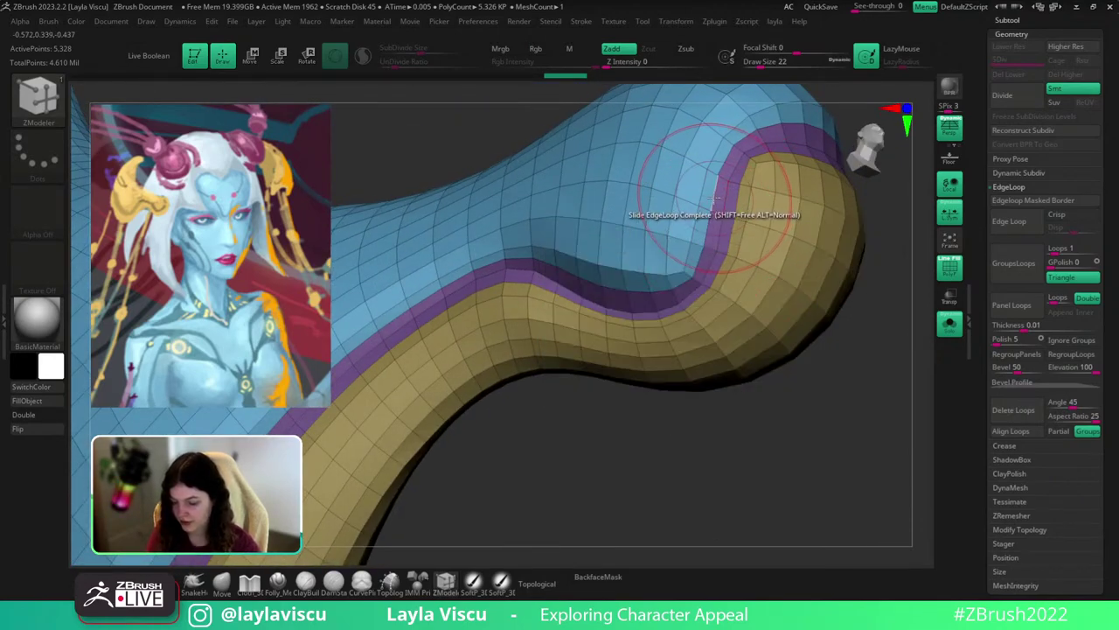
pyautogui.moveTo(710, 201); pyautogui.dragTo(727, 206)
pyautogui.hotkey('ctrl', 'z')
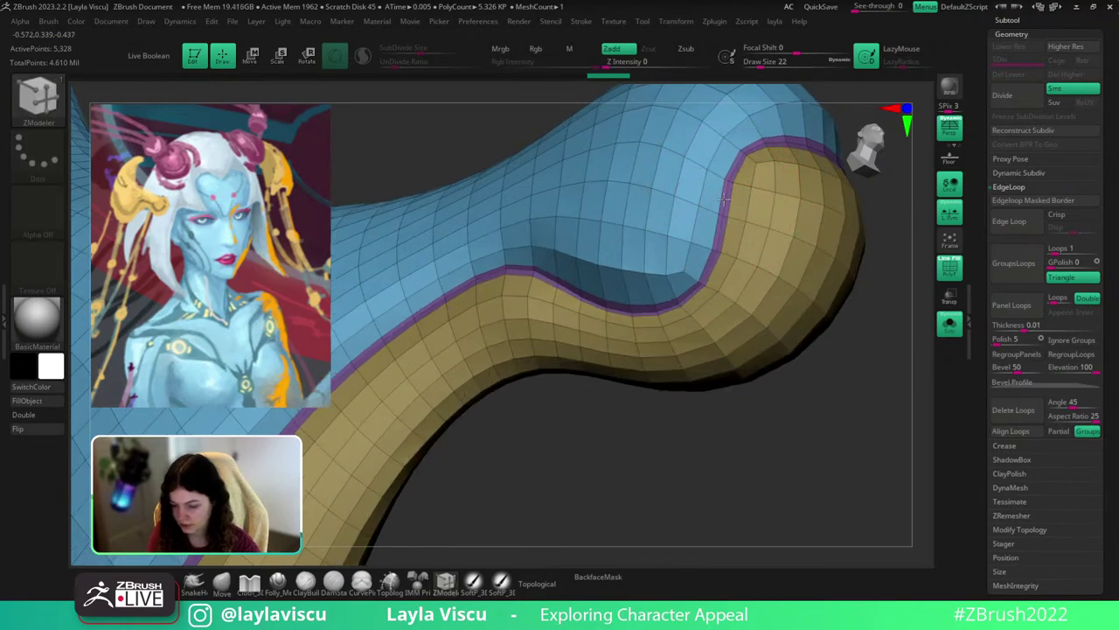
# Preview the ornament with Dynamic Subdiv, checking the surface with and without the wireframe, and turn the preview off.
pyautogui.keyDown('ctrl'); pyautogui.moveTo(742, 254); pyautogui.dragTo(735, 201, button='right'); pyautogui.keyUp('ctrl')
pyautogui.moveTo(791, 306)
pyautogui.mouseDown(button='right')
pyautogui.moveTo(814, 377)
pyautogui.moveTo(804, 349)
pyautogui.moveTo(822, 298)
pyautogui.mouseUp(button='right')
pyautogui.press('shift')
pyautogui.click(1021, 175)
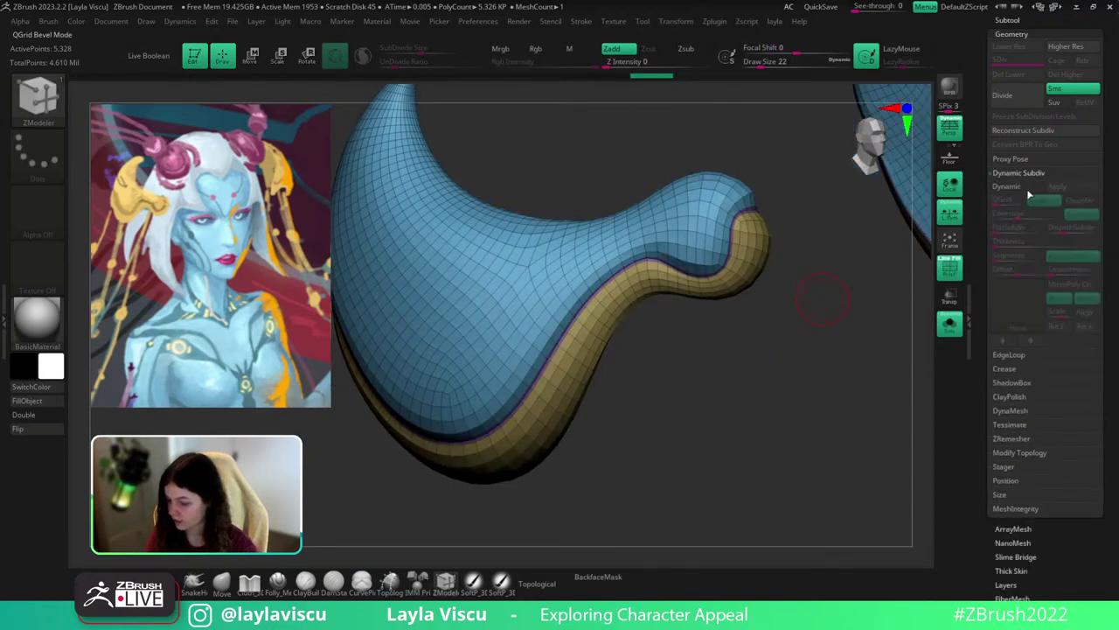
pyautogui.click(1029, 190)
pyautogui.hotkey('shift', 'f')
pyautogui.moveTo(776, 432); pyautogui.dragTo(779, 460, button='right')
pyautogui.moveTo(780, 459)
pyautogui.mouseDown()
pyautogui.moveTo(714, 370)
pyautogui.moveTo(754, 309)
pyautogui.moveTo(812, 364)
pyautogui.moveTo(825, 337)
pyautogui.moveTo(848, 330)
pyautogui.mouseUp()
pyautogui.hotkey('shift', 'f')
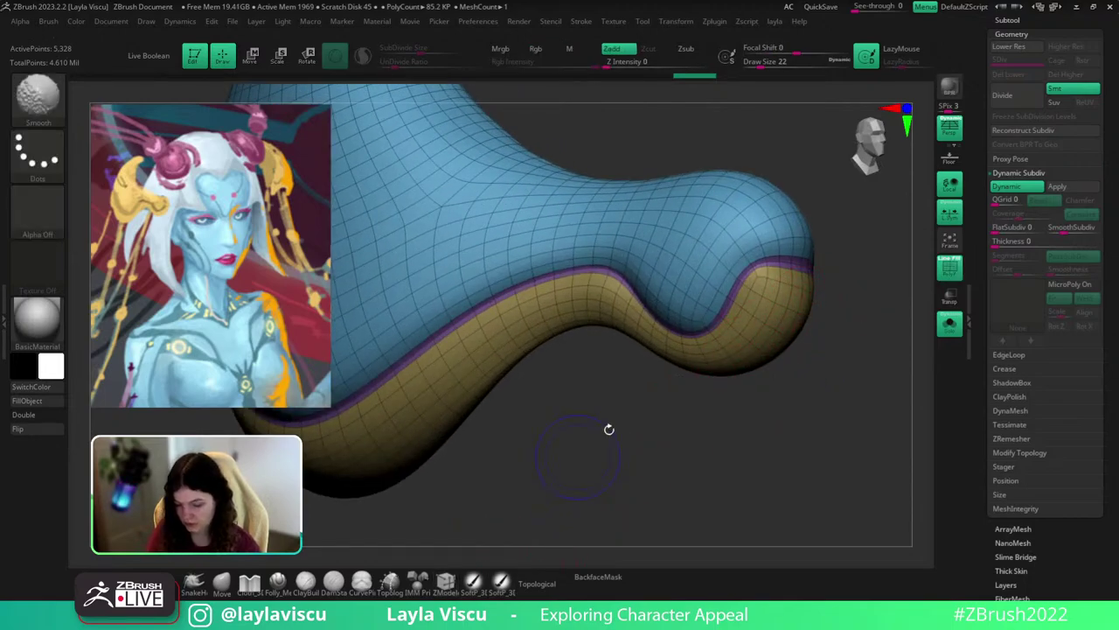
pyautogui.hotkey('shift', 'd')
# Subdivide the Extract2_1 ornament mesh twice.
pyautogui.moveTo(831, 250); pyautogui.dragTo(850, 298)
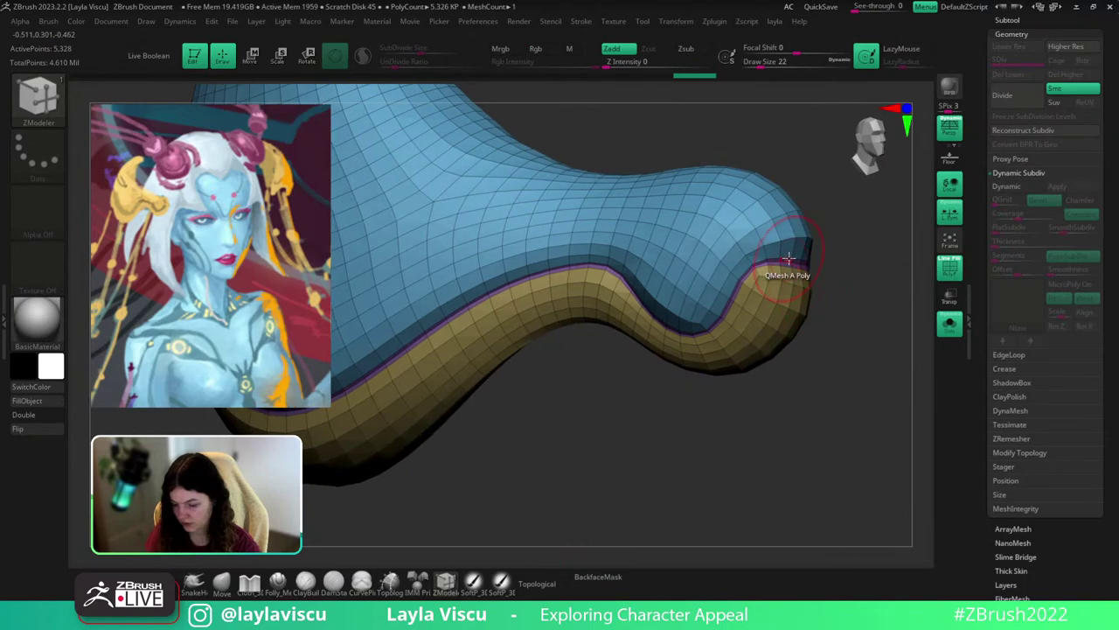
pyautogui.moveTo(814, 332)
pyautogui.keyDown('ctrl'); pyautogui.mouseDown(button='right')
pyautogui.moveTo(804, 282)
pyautogui.moveTo(821, 293)
pyautogui.mouseUp(button='right'); pyautogui.keyUp('ctrl')
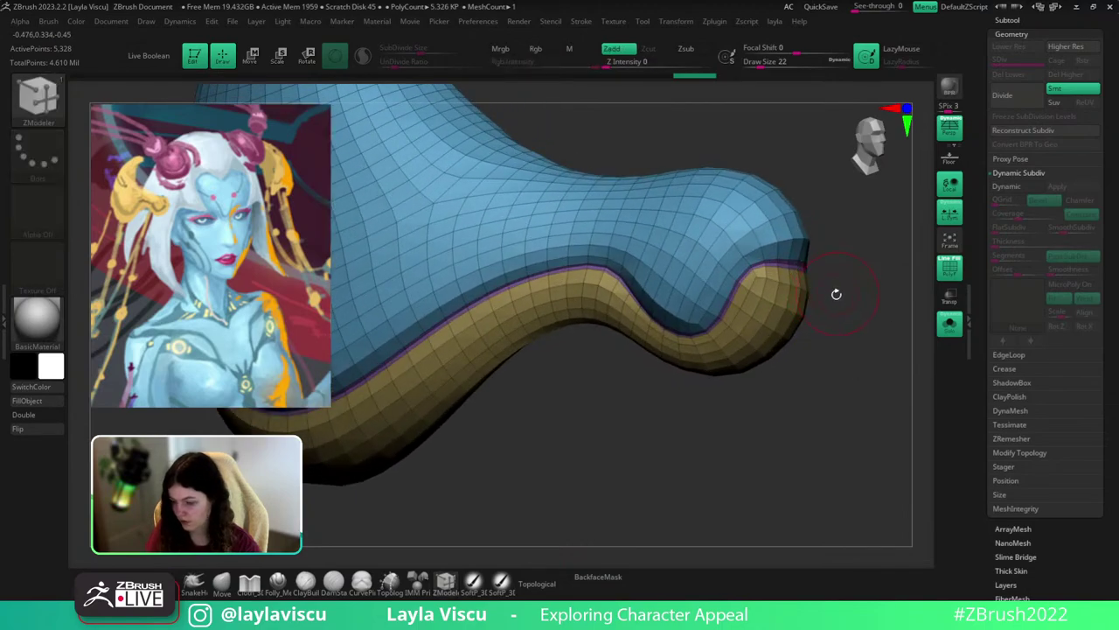
pyautogui.hotkey('ctrl', 'd')
pyautogui.hotkey('ctrl', 'd')
pyautogui.click(1014, 21)
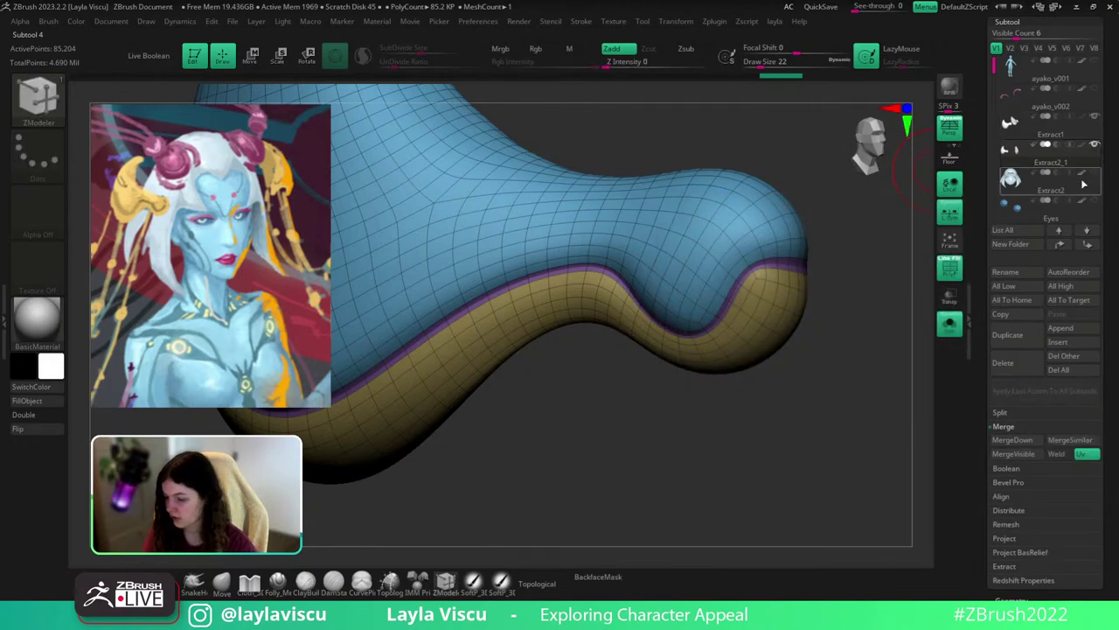
pyautogui.scroll(5, 1115, 265)
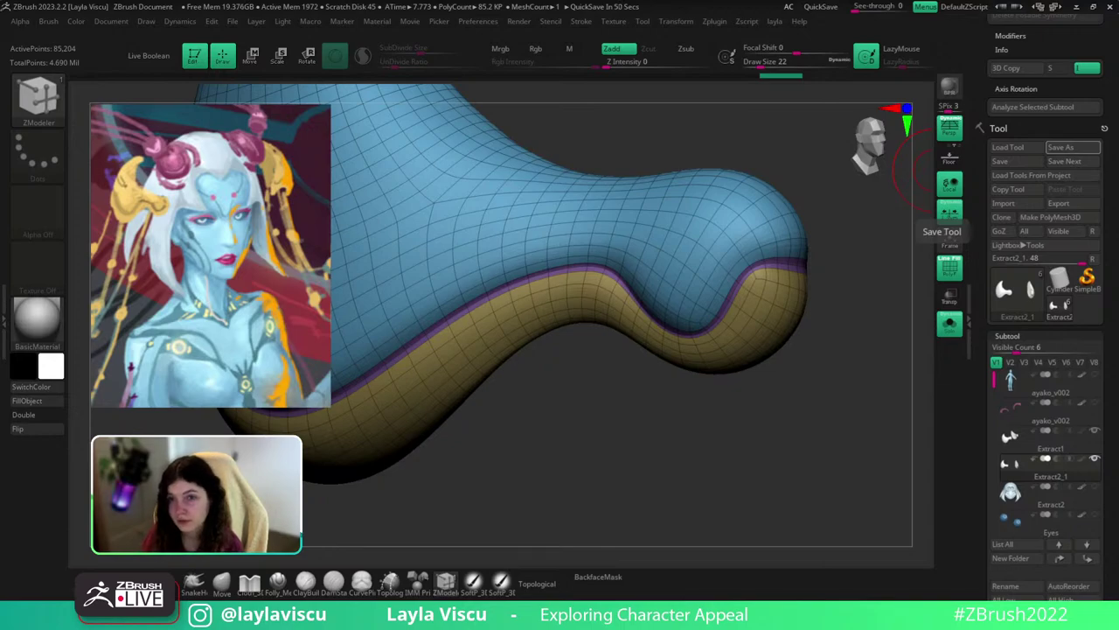
pyautogui.click(716, 22)
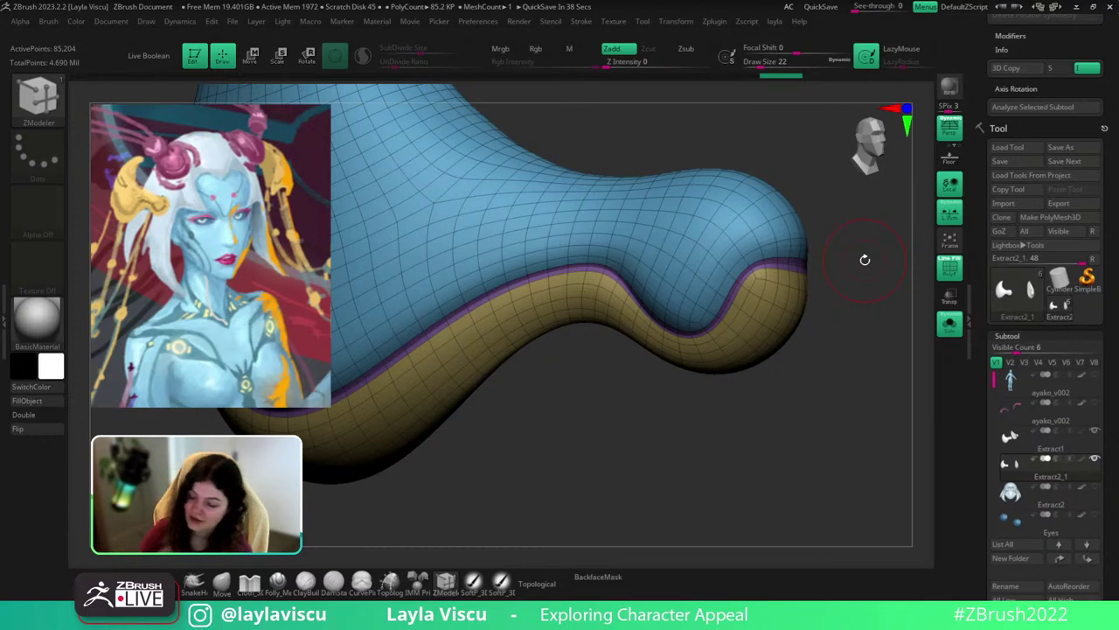
# Turn off solo mode to show both ornament versions and set the SubTool list's visible count to 10.
pyautogui.click(952, 324)
pyautogui.keyDown('ctrl'); pyautogui.moveTo(856, 454); pyautogui.dragTo(821, 386, button='right'); pyautogui.keyUp('ctrl')
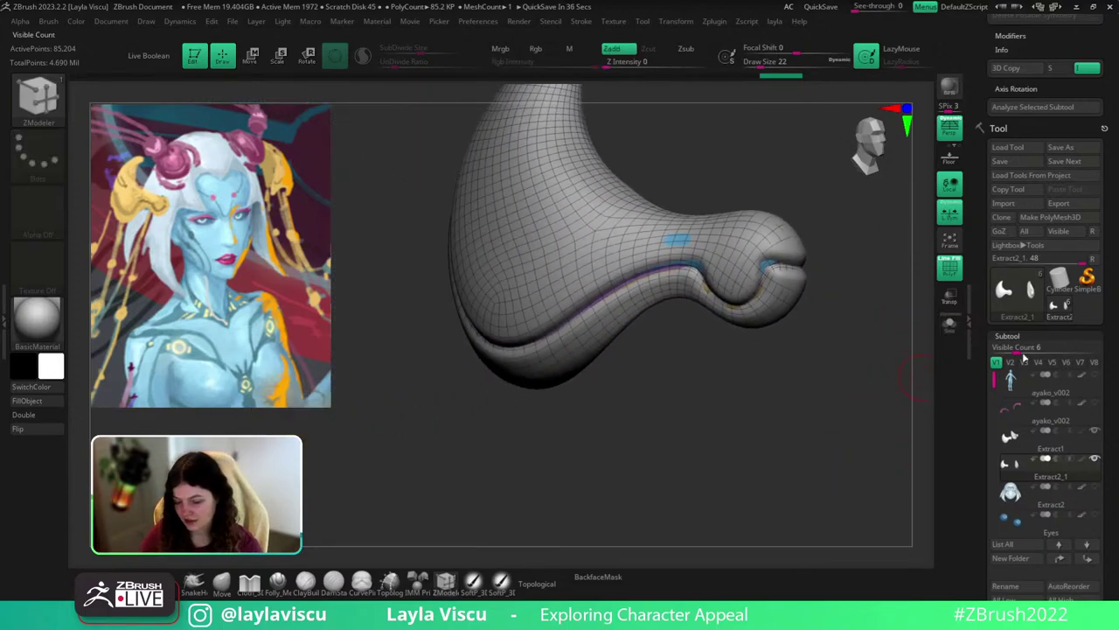
pyautogui.moveTo(1117, 532); pyautogui.dragTo(1117, 296)
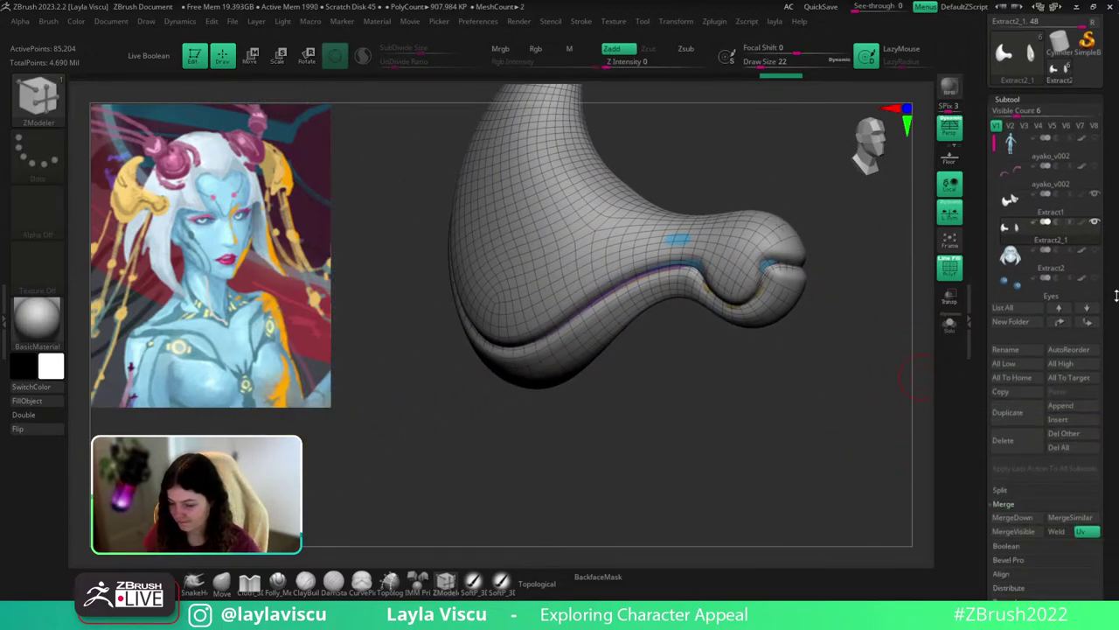
pyautogui.scroll(1, 1014, 236)
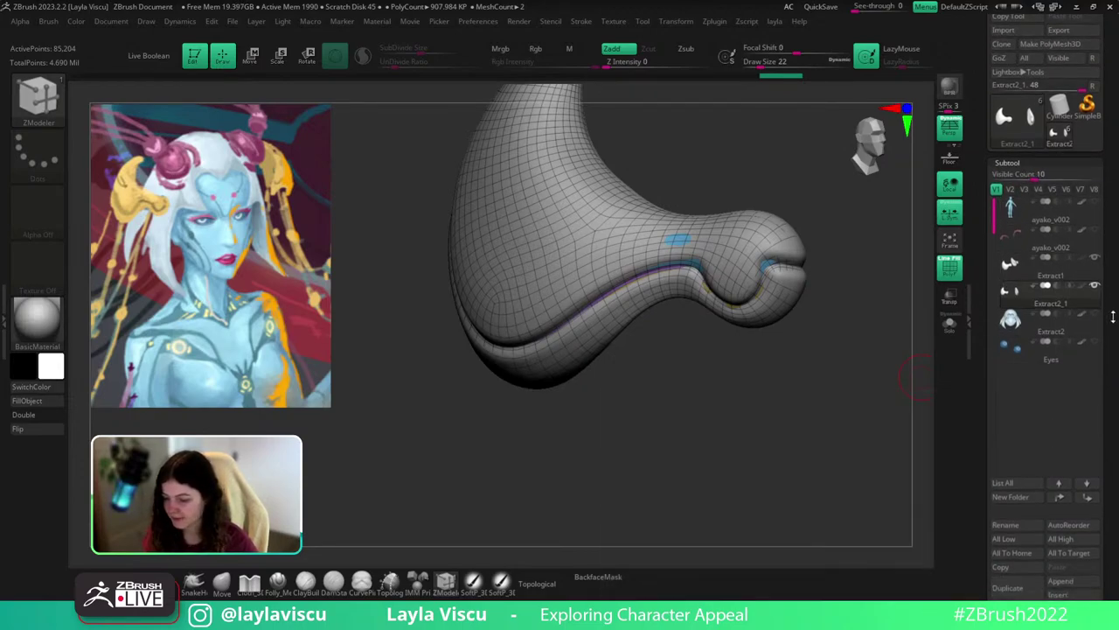
pyautogui.scroll(-1, 1113, 316)
pyautogui.moveTo(862, 384); pyautogui.dragTo(854, 449)
pyautogui.moveTo(872, 350); pyautogui.dragTo(870, 401)
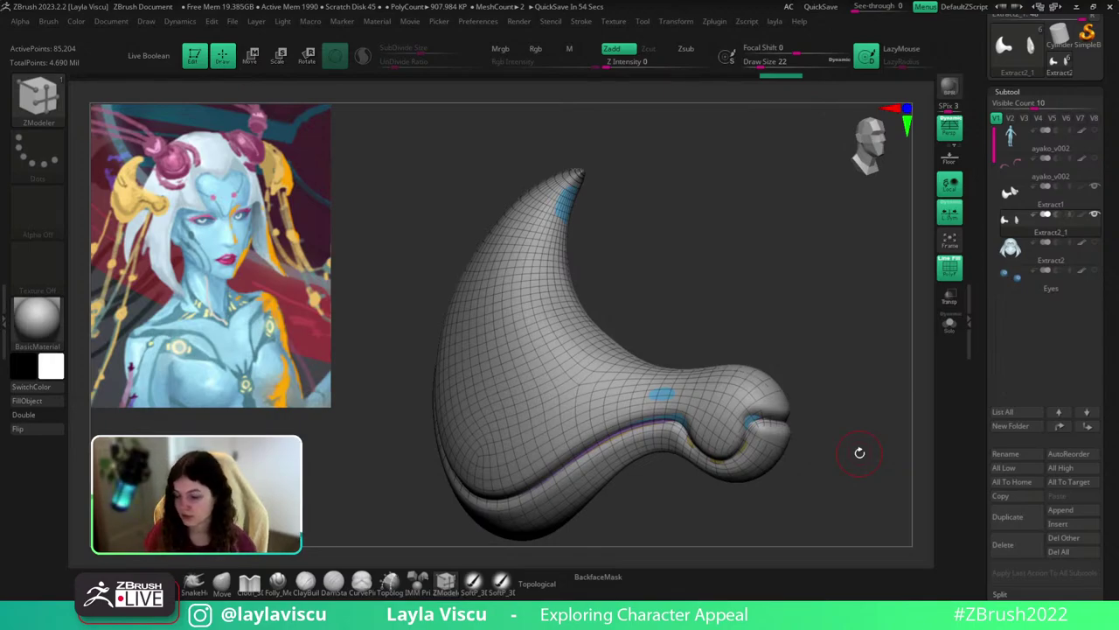
# Select the body SubTool and check the ornaments against the head with the wireframe hidden.
pyautogui.click(1059, 149)
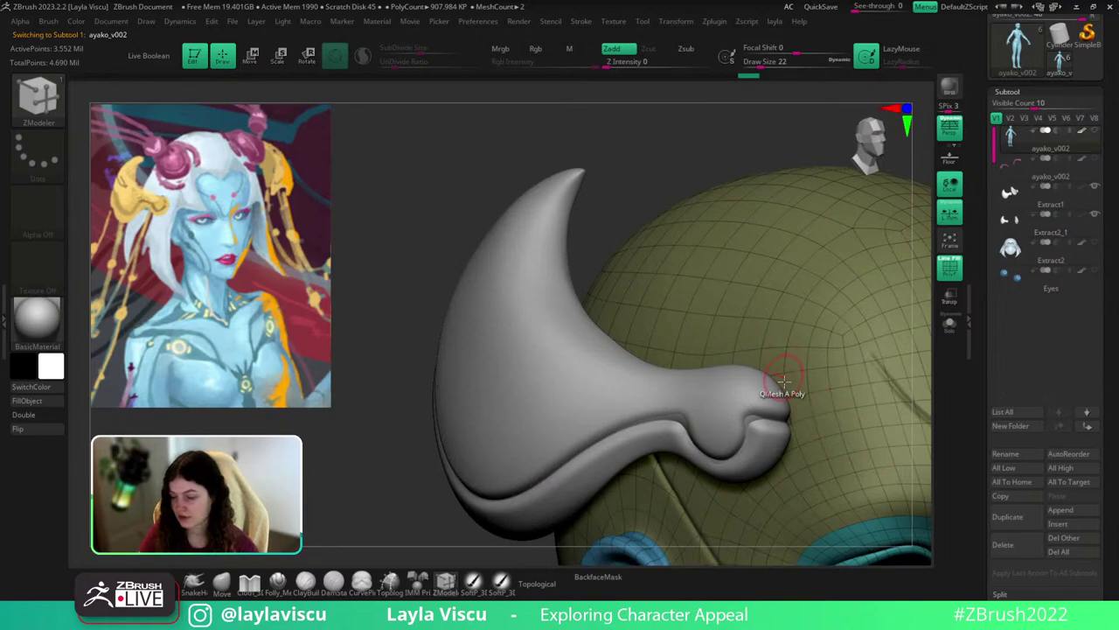
pyautogui.keyDown('ctrl'); pyautogui.moveTo(784, 381); pyautogui.dragTo(715, 195, button='right'); pyautogui.keyUp('ctrl')
pyautogui.keyDown('alt'); pyautogui.moveTo(924, 499); pyautogui.dragTo(834, 408, button='right'); pyautogui.keyUp('alt')
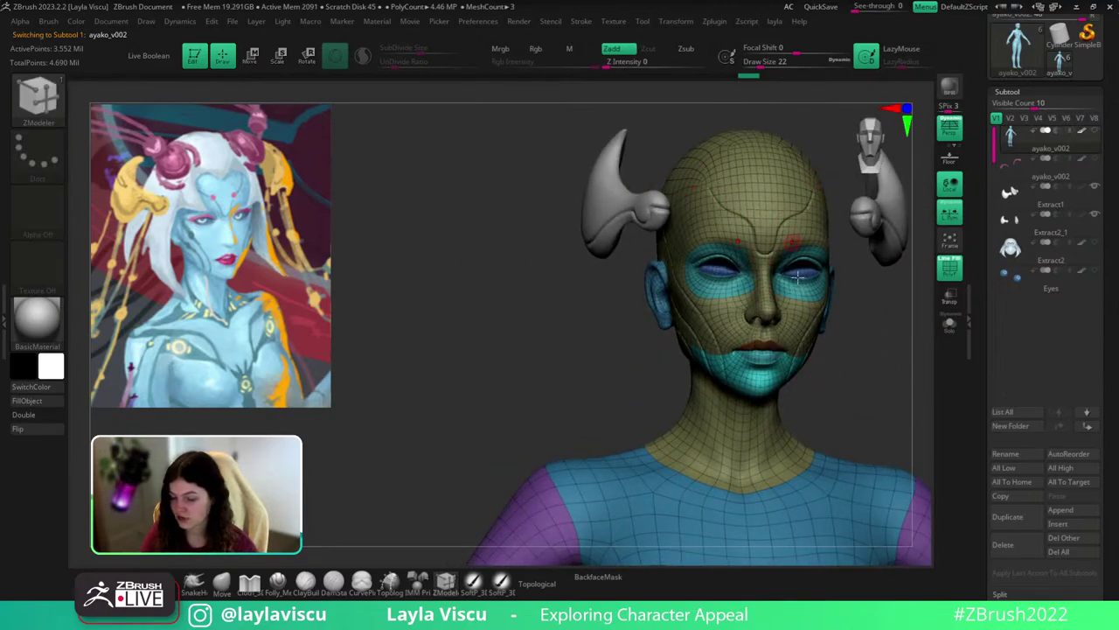
pyautogui.moveTo(865, 357)
pyautogui.mouseDown()
pyautogui.moveTo(876, 389)
pyautogui.moveTo(829, 365)
pyautogui.moveTo(857, 377)
pyautogui.mouseUp()
pyautogui.hotkey('shift', 'f')
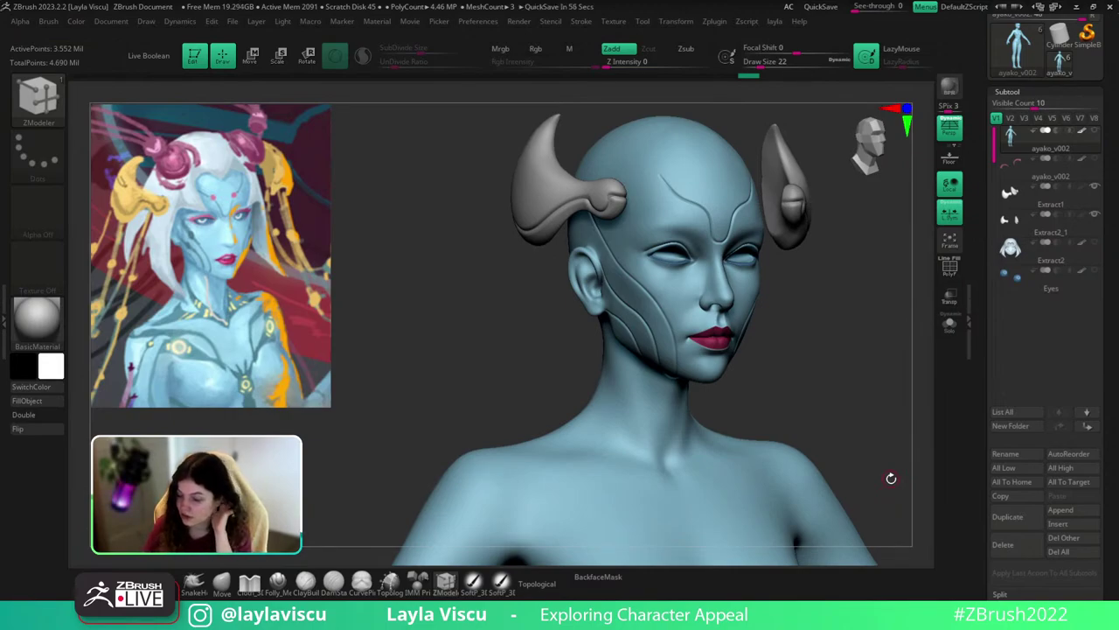
# Project the detail of the visible Extract1 onto the Extract2_1 SubTool with ProjectAll.
pyautogui.click(1066, 230)
pyautogui.moveTo(1116, 349); pyautogui.dragTo(1116, 247)
pyautogui.moveTo(741, 298); pyautogui.dragTo(827, 341)
pyautogui.moveTo(1117, 588); pyautogui.dragTo(1118, 457)
pyautogui.click(1011, 486)
pyautogui.keyDown('alt'); pyautogui.moveTo(820, 387); pyautogui.dragTo(864, 477); pyautogui.keyUp('alt')
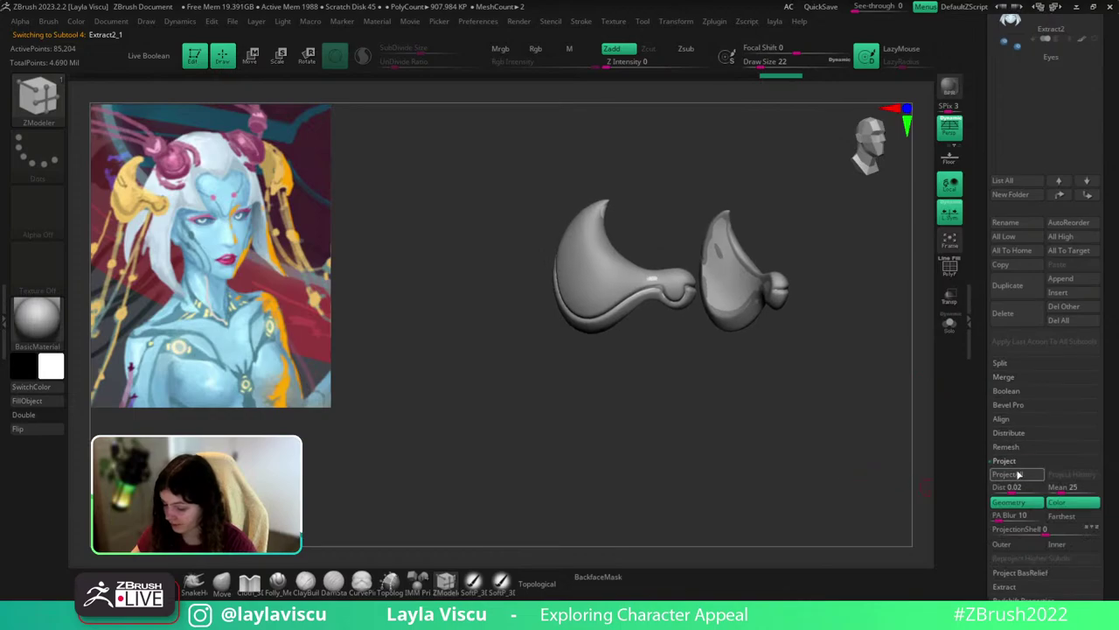
pyautogui.click(1018, 474)
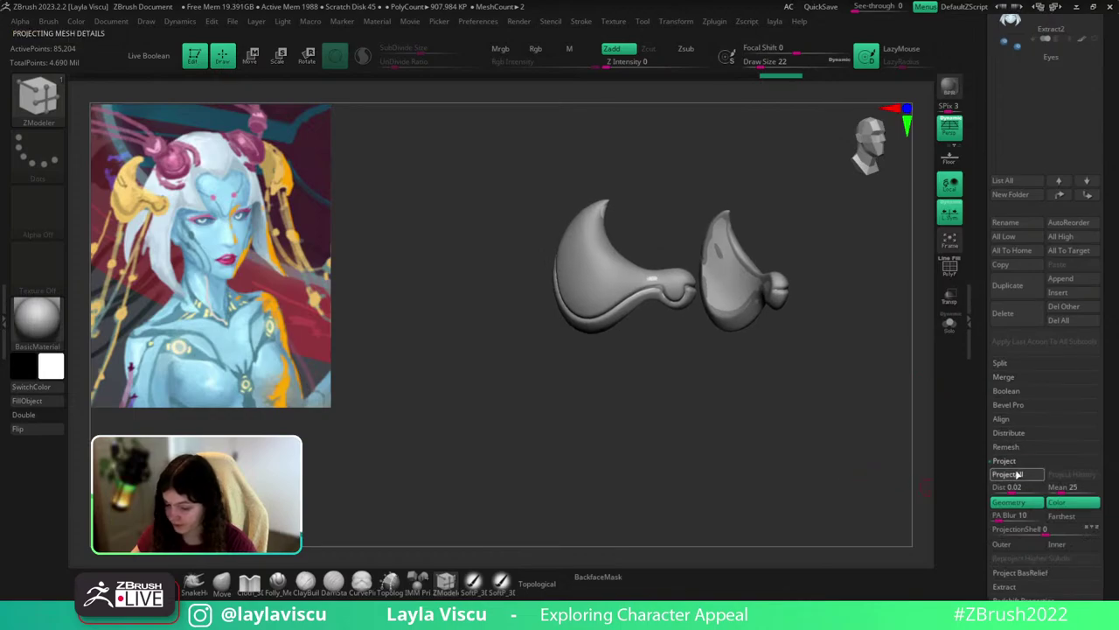
# Isolate Extract2_1 and inspect the projected groove near its rounded end with and without the wireframe.
pyautogui.click(955, 336)
pyautogui.press('f')
pyautogui.hotkey('shift', 'f')
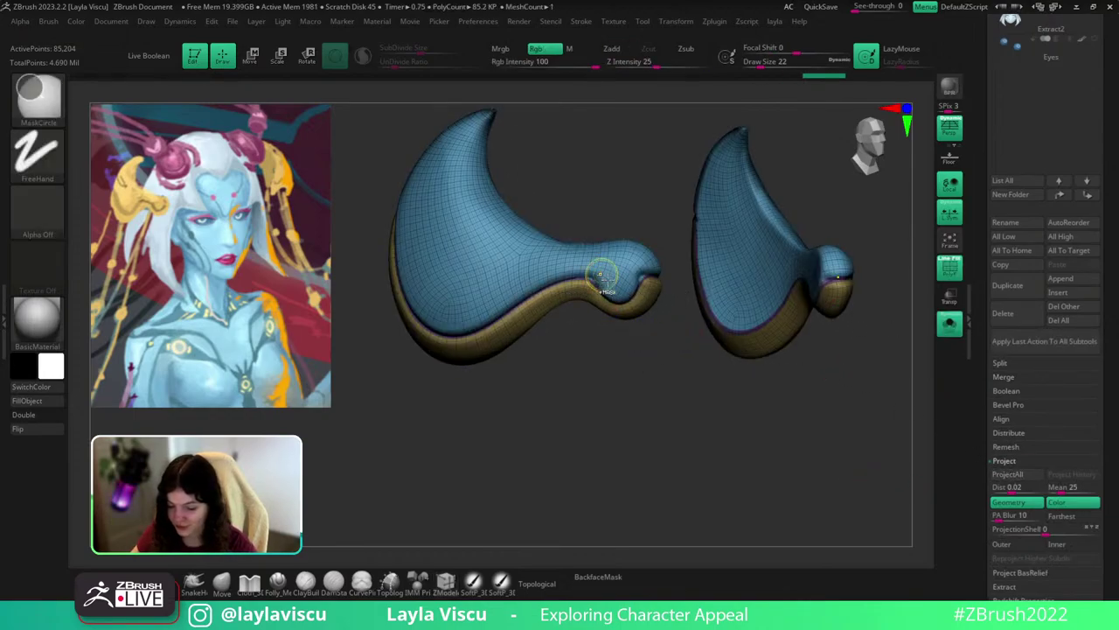
pyautogui.keyDown('ctrl'); pyautogui.moveTo(604, 278); pyautogui.dragTo(703, 347, button='right'); pyautogui.keyUp('ctrl')
pyautogui.hotkey('shift', 'f')
pyautogui.hotkey('shift', 'f')
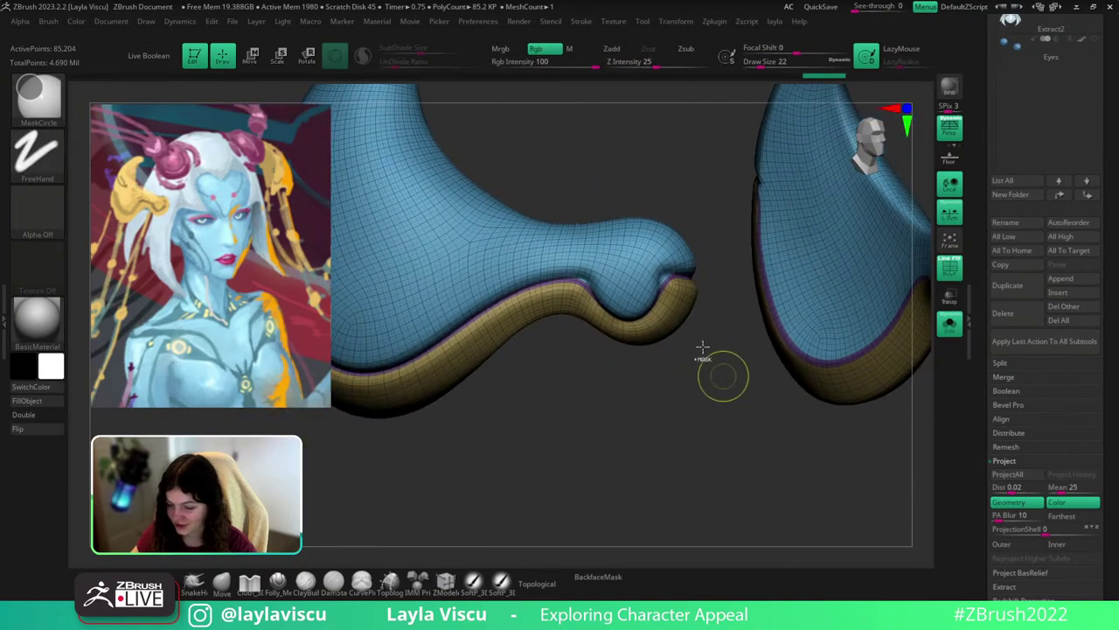
pyautogui.moveTo(668, 277)
pyautogui.keyDown('ctrl'); pyautogui.mouseDown(button='right')
pyautogui.moveTo(626, 212)
pyautogui.moveTo(624, 282)
pyautogui.mouseUp(button='right'); pyautogui.keyUp('ctrl')
pyautogui.hotkey('shift', 'f')
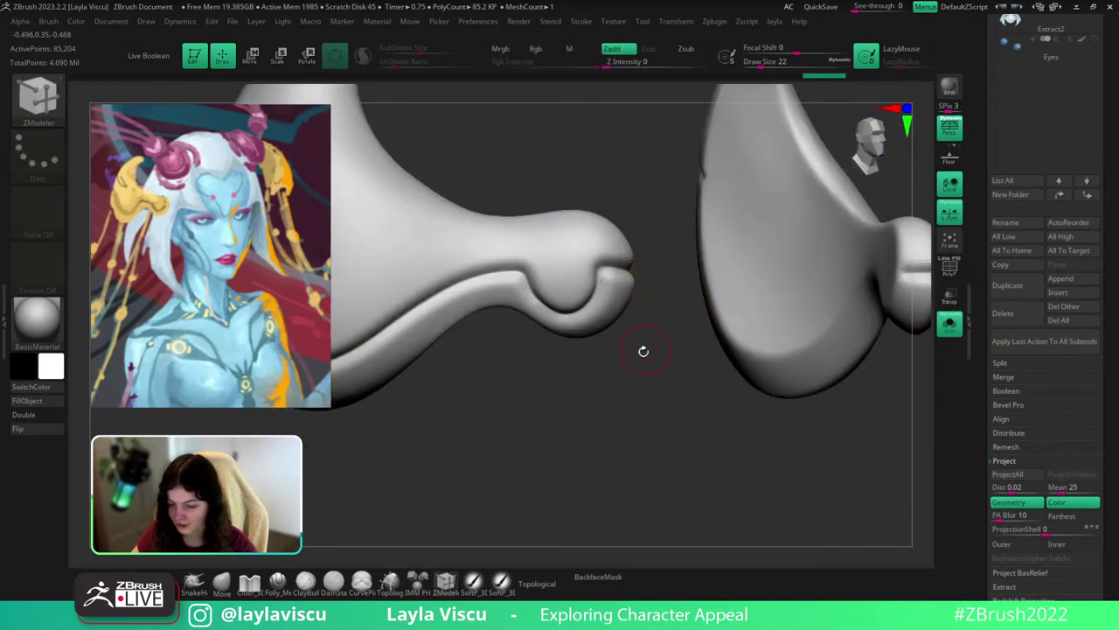
pyautogui.moveTo(643, 352)
pyautogui.keyDown('alt'); pyautogui.mouseDown(button='right')
pyautogui.moveTo(720, 370)
pyautogui.moveTo(657, 376)
pyautogui.mouseUp(button='right'); pyautogui.keyUp('alt')
# Subdivide Extract2_1 once more and reproject the detail onto it with ProjectAll, with Color projection off.
pyautogui.moveTo(1117, 232); pyautogui.dragTo(1118, 270)
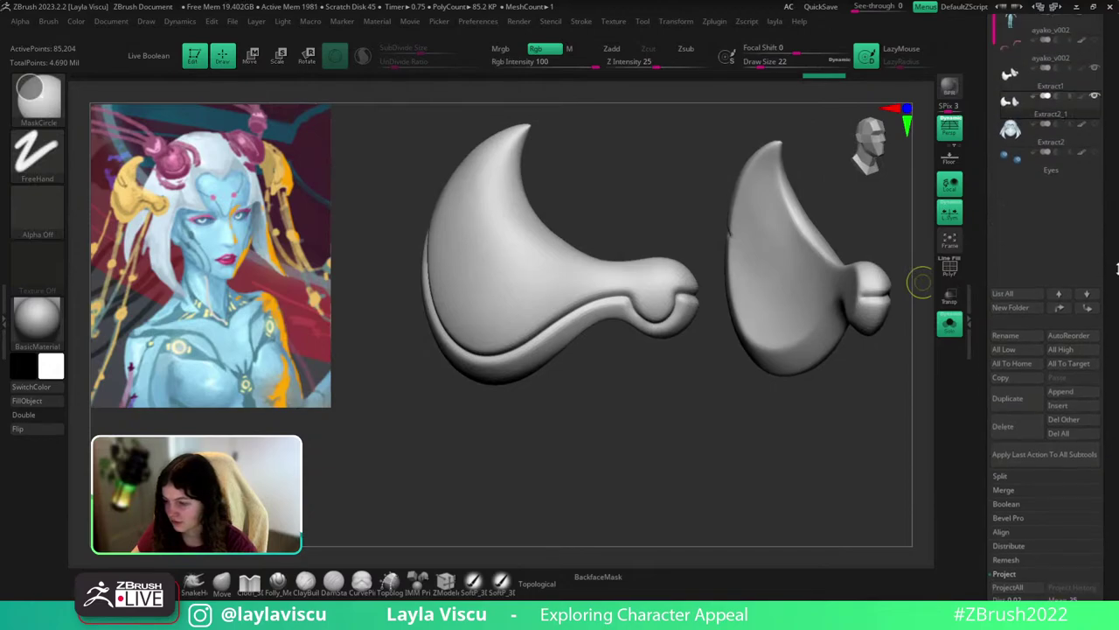
pyautogui.keyDown('alt'); pyautogui.click(673, 324); pyautogui.keyUp('alt')
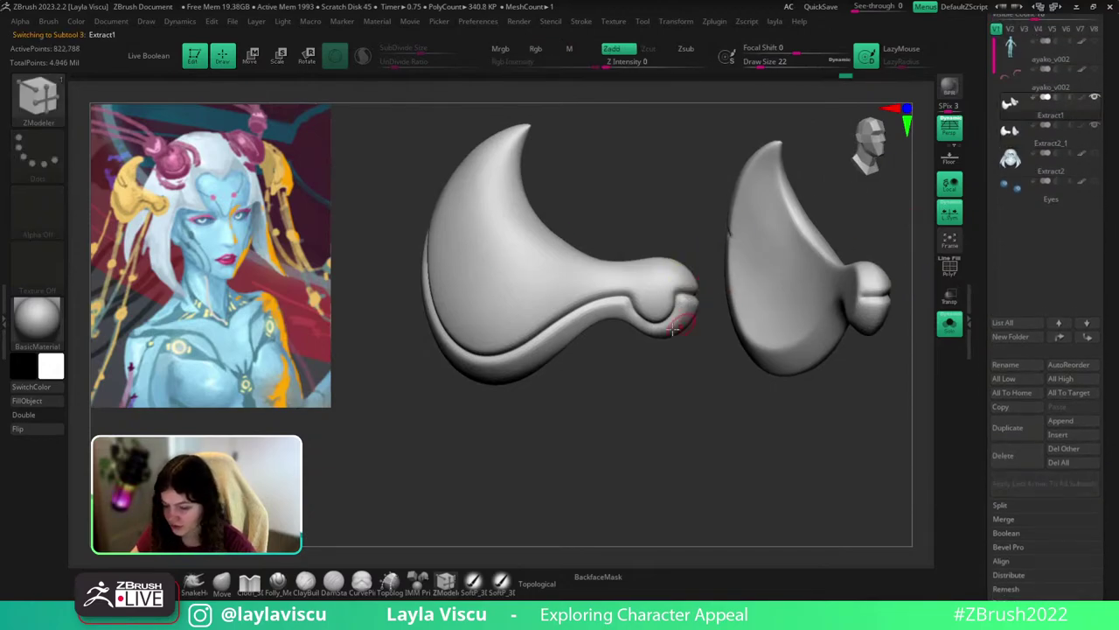
pyautogui.keyDown('ctrl'); pyautogui.moveTo(673, 329); pyautogui.dragTo(686, 371, button='right'); pyautogui.keyUp('ctrl')
pyautogui.click(1077, 146)
pyautogui.moveTo(1117, 370); pyautogui.dragTo(1117, 253)
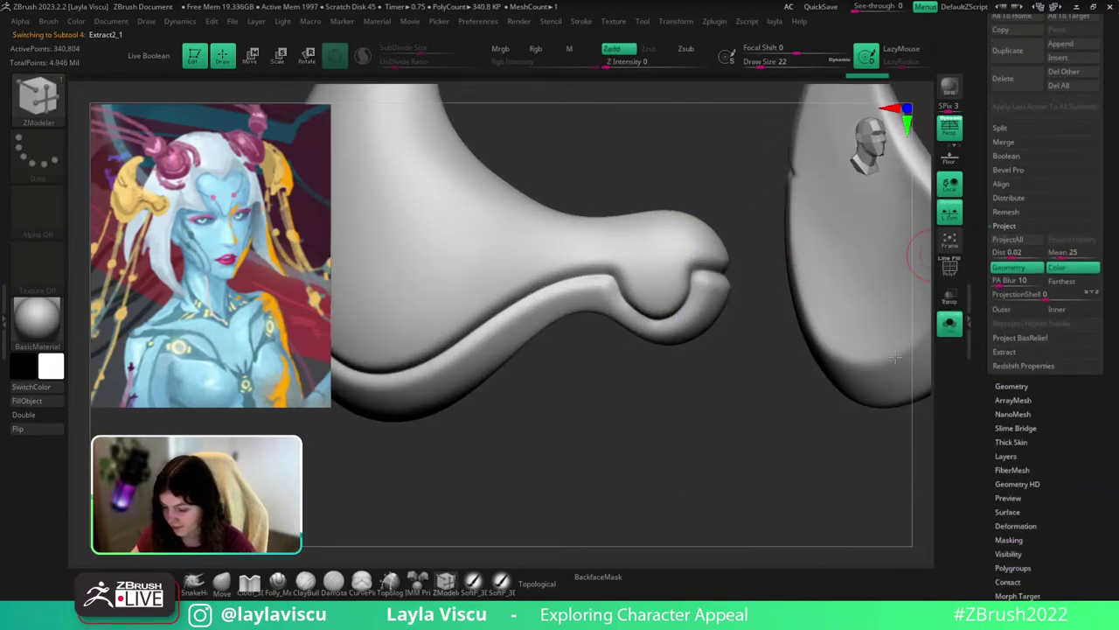
pyautogui.click(1041, 238)
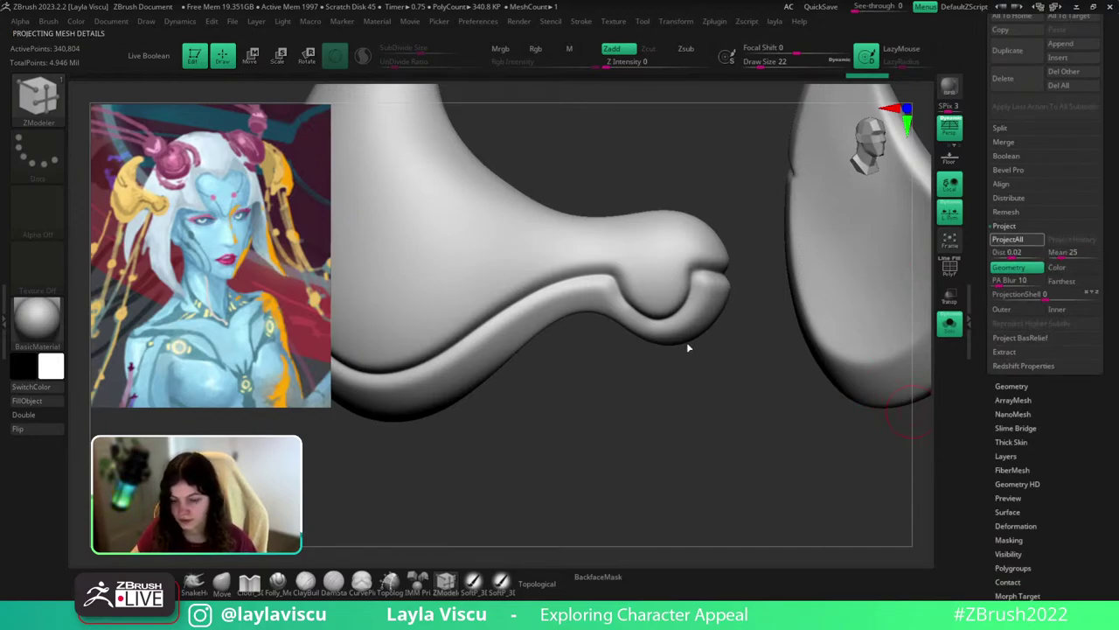
# Choose the Move brush and open the ClayPolish settings for Extract2_1.
pyautogui.moveTo(715, 399)
pyautogui.mouseDown()
pyautogui.moveTo(717, 445)
pyautogui.moveTo(643, 448)
pyautogui.moveTo(730, 474)
pyautogui.mouseUp()
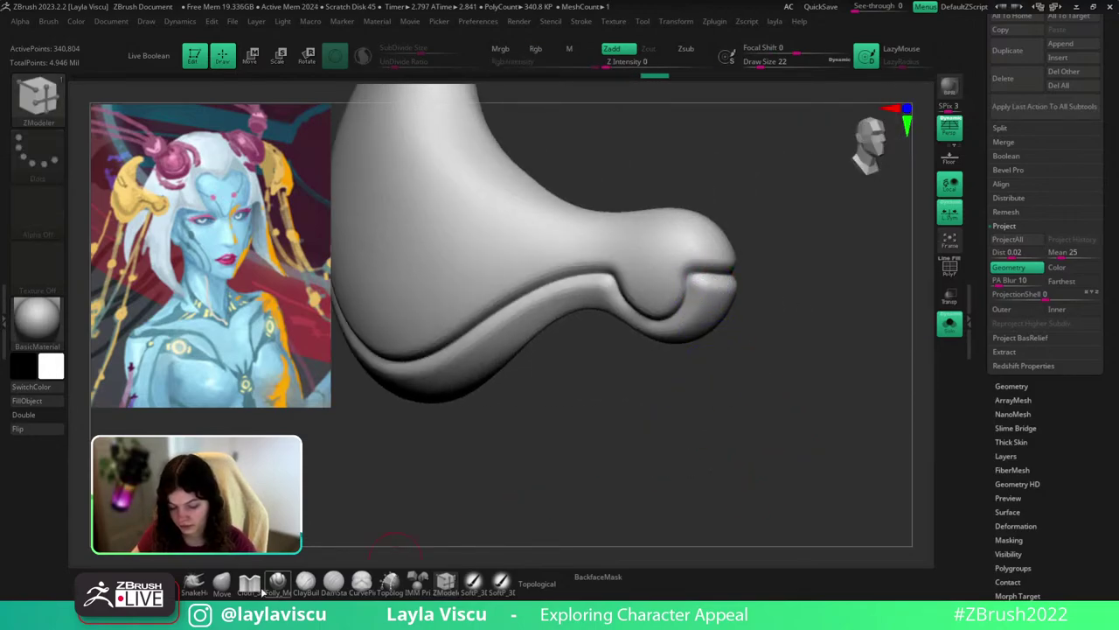
pyautogui.click(222, 582)
pyautogui.click(1014, 386)
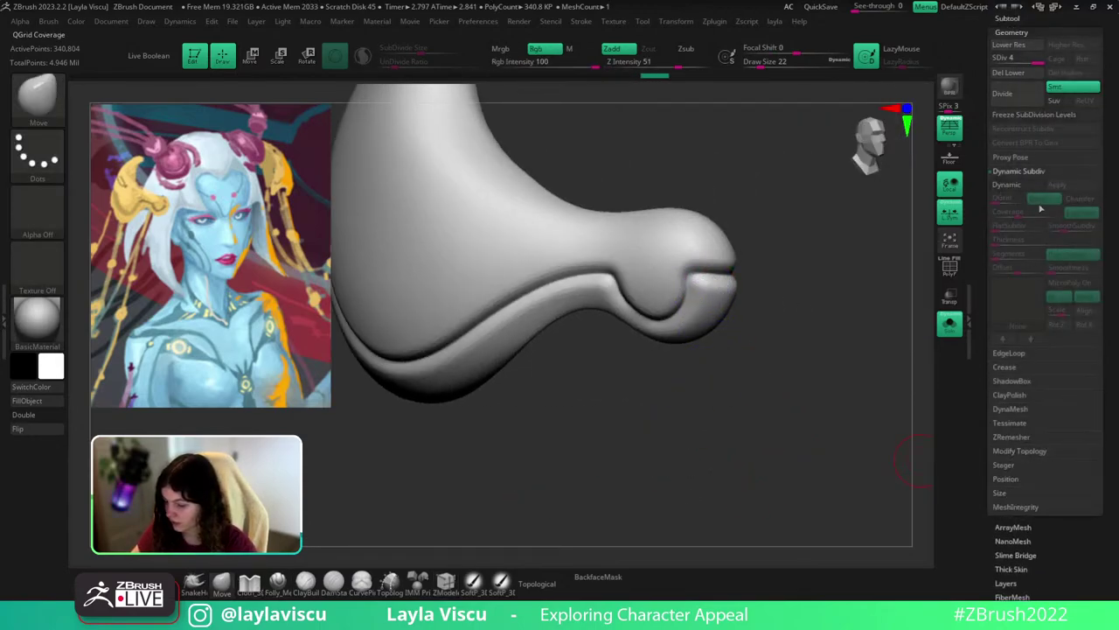
pyautogui.click(1016, 394)
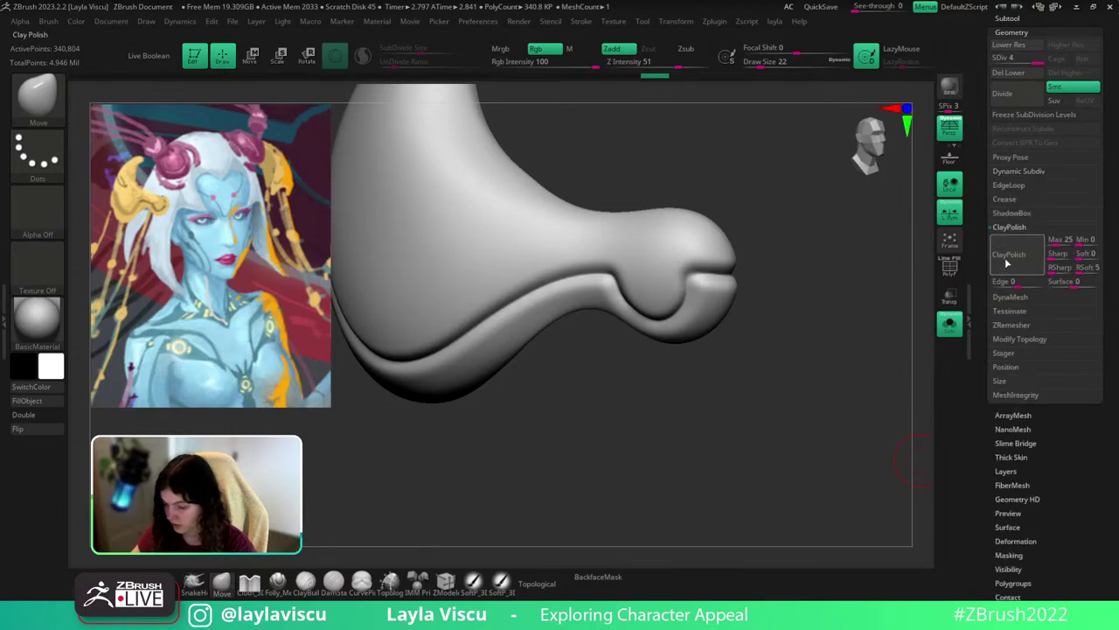
pyautogui.moveTo(834, 362); pyautogui.dragTo(744, 354)
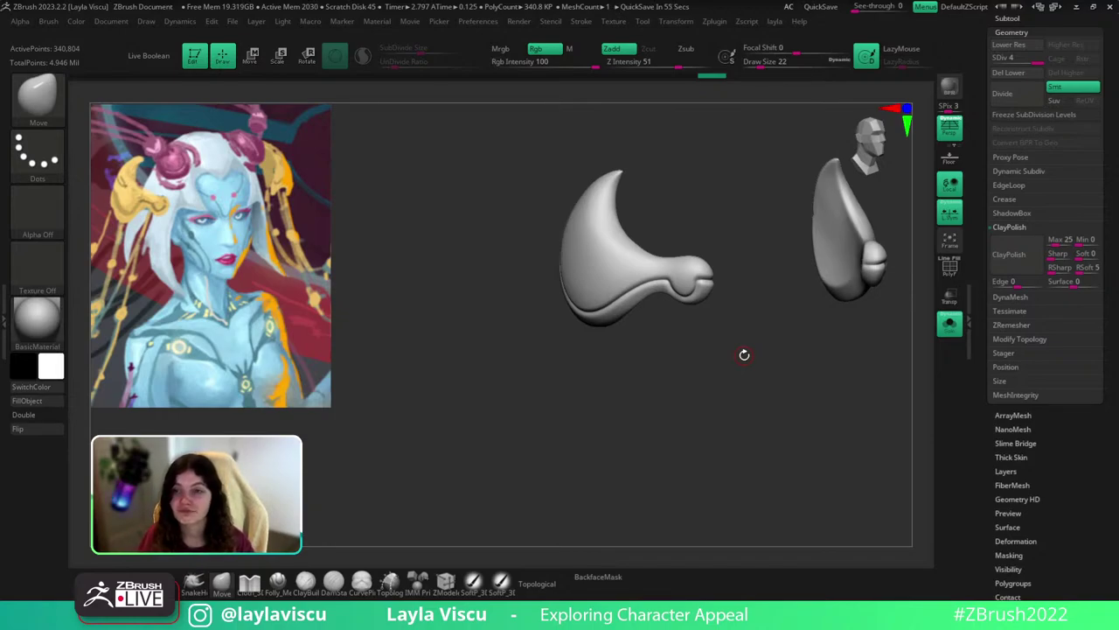
# Turn off solo mode, show the body, hair and eyes with Extract2_1, and hide the original Extract1.
pyautogui.click(949, 323)
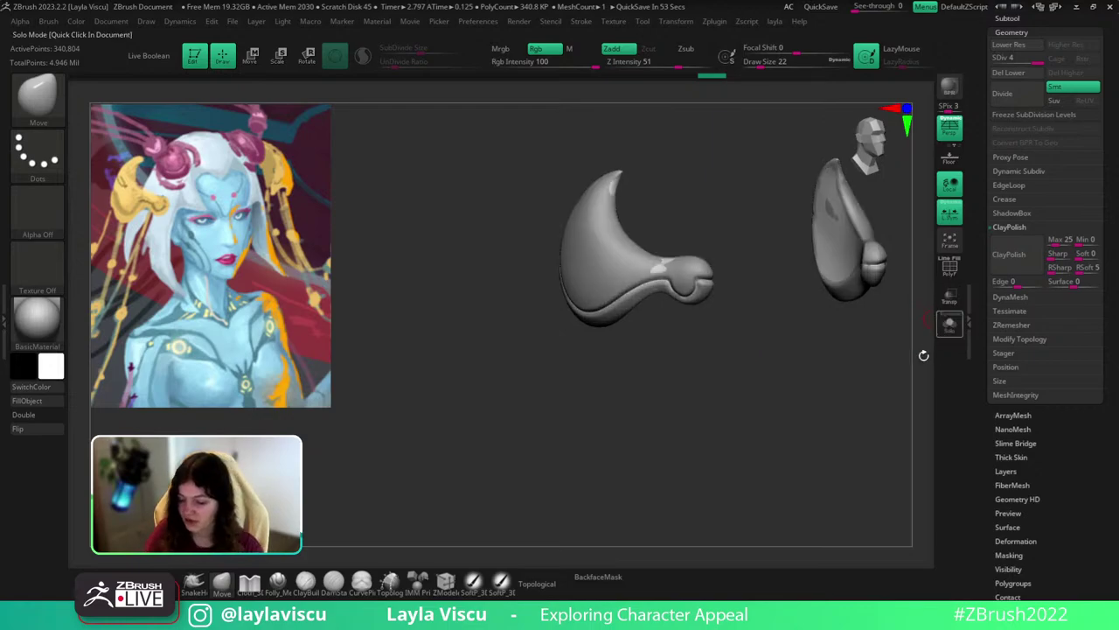
pyautogui.press('ctrl')
pyautogui.keyDown('ctrl'); pyautogui.moveTo(841, 474); pyautogui.dragTo(850, 393, button='right'); pyautogui.keyUp('ctrl')
pyautogui.click(1014, 19)
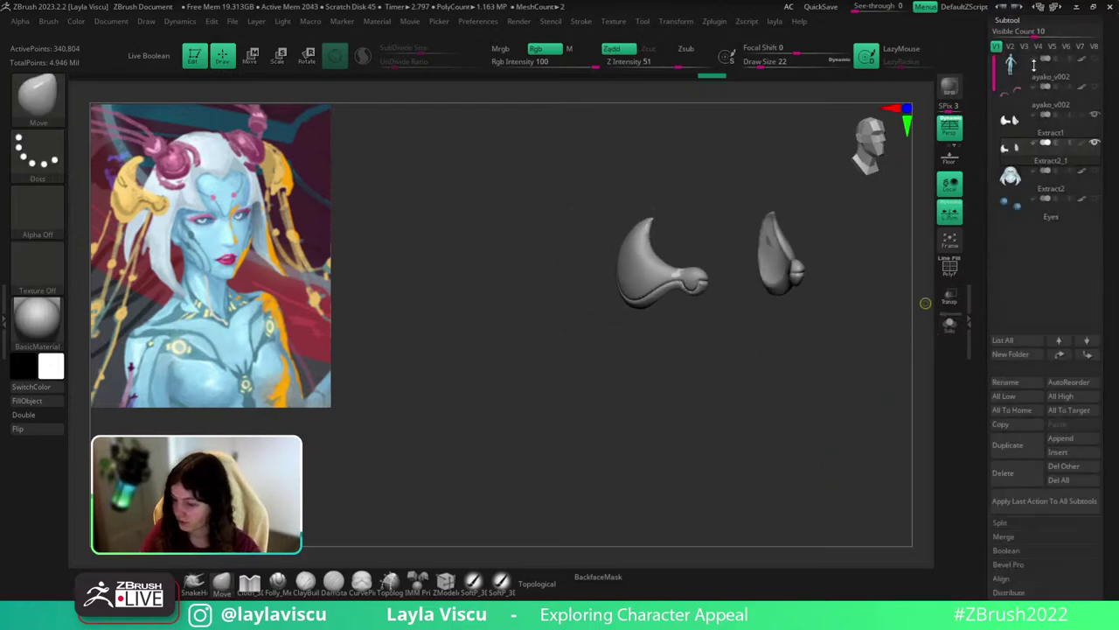
pyautogui.click(1095, 143)
pyautogui.click(1094, 143)
pyautogui.click(1095, 115)
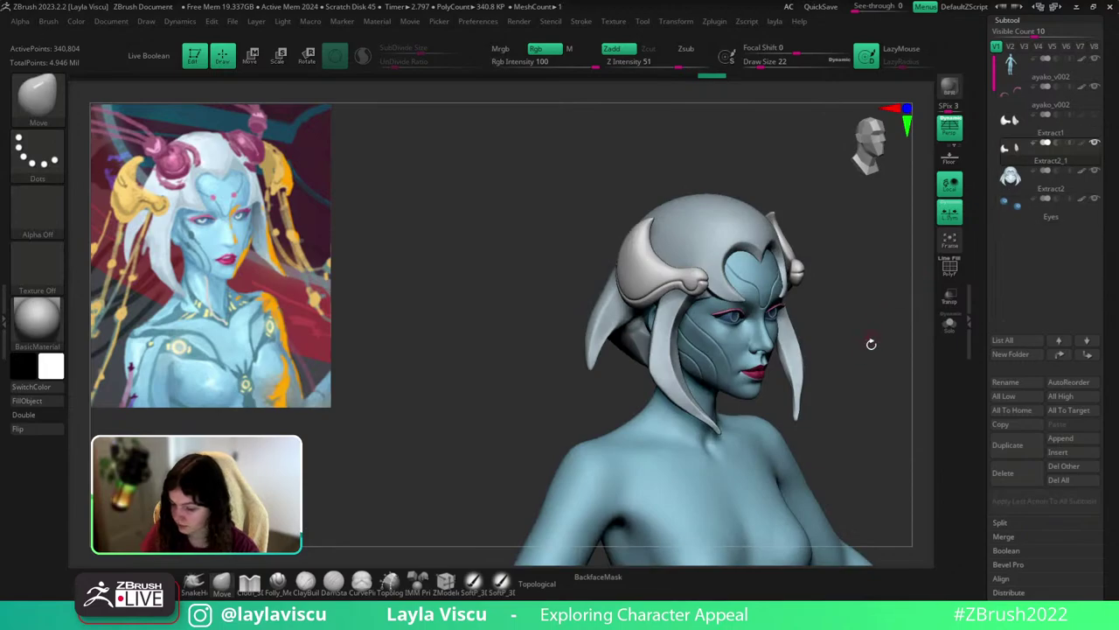
# Apply ClayPolish with Max 25 to the Extract2_1 ornament.
pyautogui.moveTo(871, 344); pyautogui.dragTo(861, 350, button='right')
pyautogui.moveTo(861, 349); pyautogui.dragTo(921, 399)
pyautogui.keyDown('ctrl'); pyautogui.moveTo(921, 399); pyautogui.dragTo(924, 498, button='right'); pyautogui.keyUp('ctrl')
pyautogui.moveTo(1102, 552); pyautogui.dragTo(1102, 236)
pyautogui.click(1012, 458)
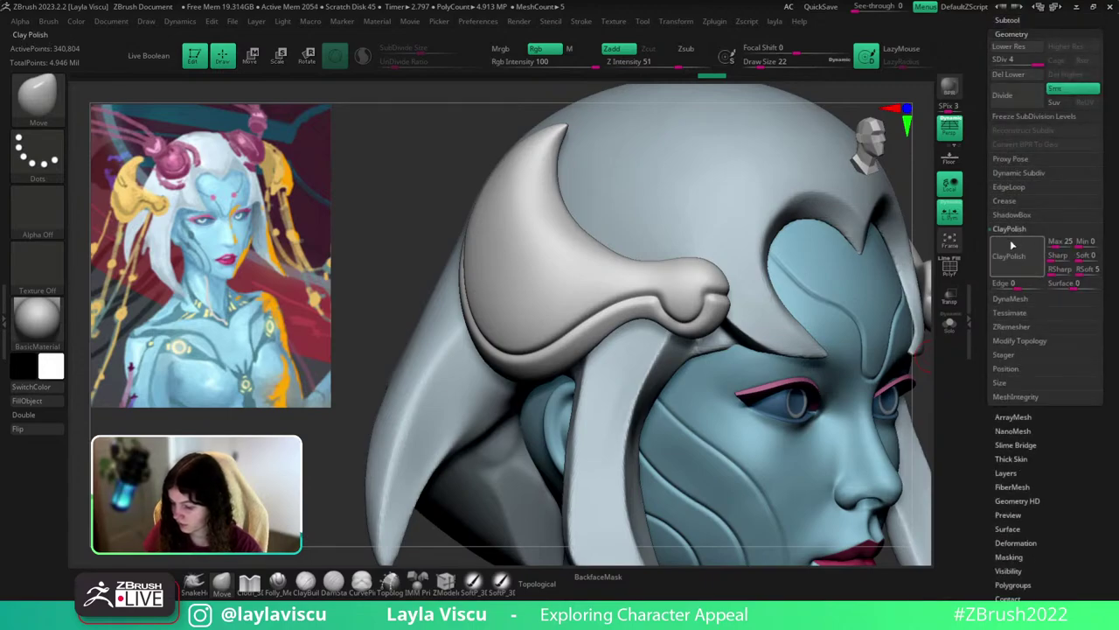
pyautogui.click(1009, 252)
pyautogui.keyDown('ctrl'); pyautogui.moveTo(812, 405); pyautogui.dragTo(890, 322, button='right'); pyautogui.keyUp('ctrl')
pyautogui.keyDown('ctrl'); pyautogui.moveTo(889, 322); pyautogui.dragTo(895, 381); pyautogui.keyUp('ctrl')
pyautogui.keyDown('ctrl'); pyautogui.moveTo(894, 381); pyautogui.dragTo(877, 367, button='right'); pyautogui.keyUp('ctrl')
pyautogui.moveTo(877, 367)
pyautogui.keyDown('shift'); pyautogui.mouseDown()
pyautogui.moveTo(912, 347)
pyautogui.moveTo(902, 370)
pyautogui.mouseUp(); pyautogui.keyUp('shift')
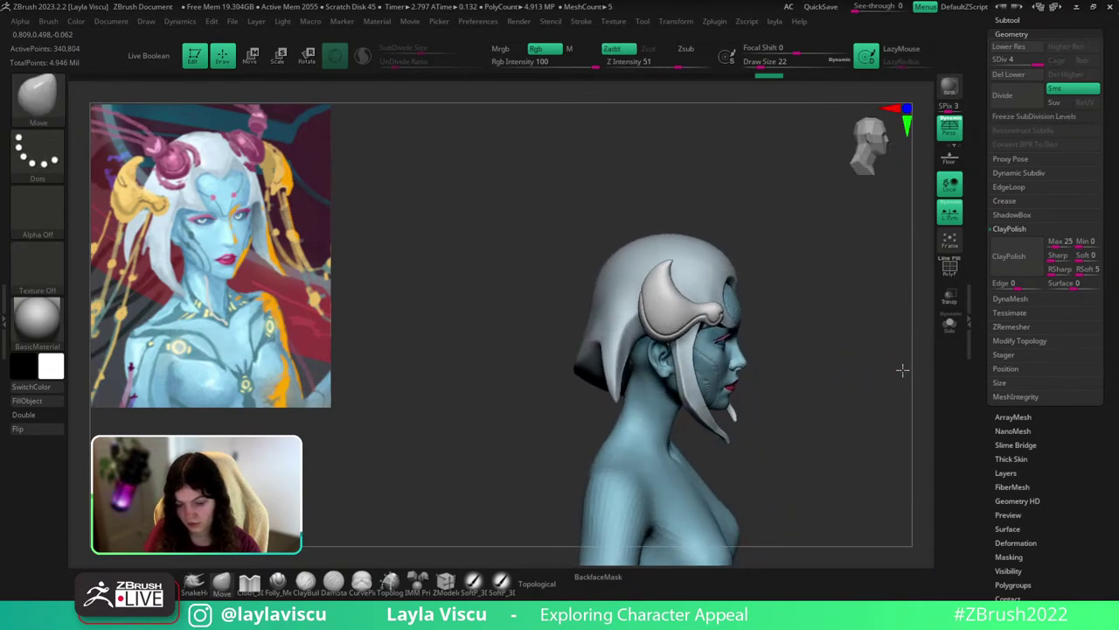
# Adjust the pointed upper tip of the crescent ornament from the side with a resized Move brush.
pyautogui.click(195, 583)
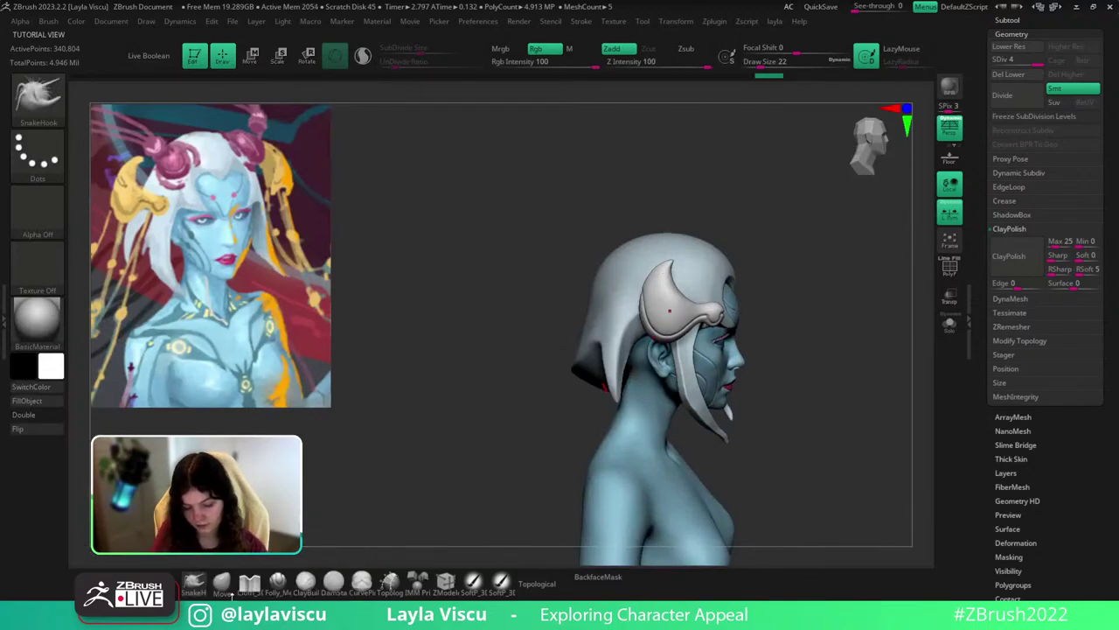
pyautogui.click(222, 584)
pyautogui.keyDown('alt'); pyautogui.moveTo(487, 335); pyautogui.dragTo(492, 389); pyautogui.keyUp('alt')
pyautogui.press('s')
pyautogui.moveTo(640, 332)
pyautogui.mouseDown()
pyautogui.moveTo(654, 334)
pyautogui.moveTo(636, 327)
pyautogui.mouseUp()
pyautogui.press('s')
pyautogui.moveTo(694, 261); pyautogui.dragTo(672, 250)
pyautogui.moveTo(744, 197); pyautogui.dragTo(776, 200)
# Lower Extract2_1 by three subdivision levels, reshape the crescent's pointed tip with the Move brush, and return to SDiv 4.
pyautogui.hotkey('shift', 'd')
pyautogui.hotkey('shift', 'd')
pyautogui.hotkey('shift', 'd')
pyautogui.moveTo(688, 247); pyautogui.dragTo(654, 253)
pyautogui.press('d')
pyautogui.press('d')
pyautogui.press('d')
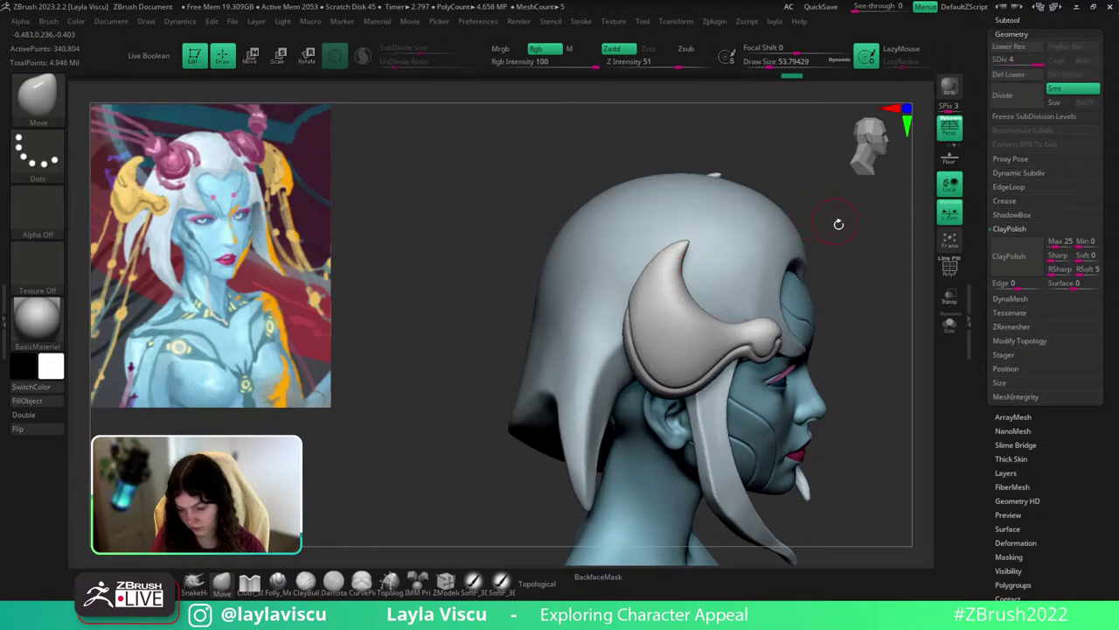
# Thicken the ornament's pointed tip using the Inflat brush at Z Intensity 10, and smooth the result.
pyautogui.moveTo(837, 225); pyautogui.dragTo(813, 223, button='right')
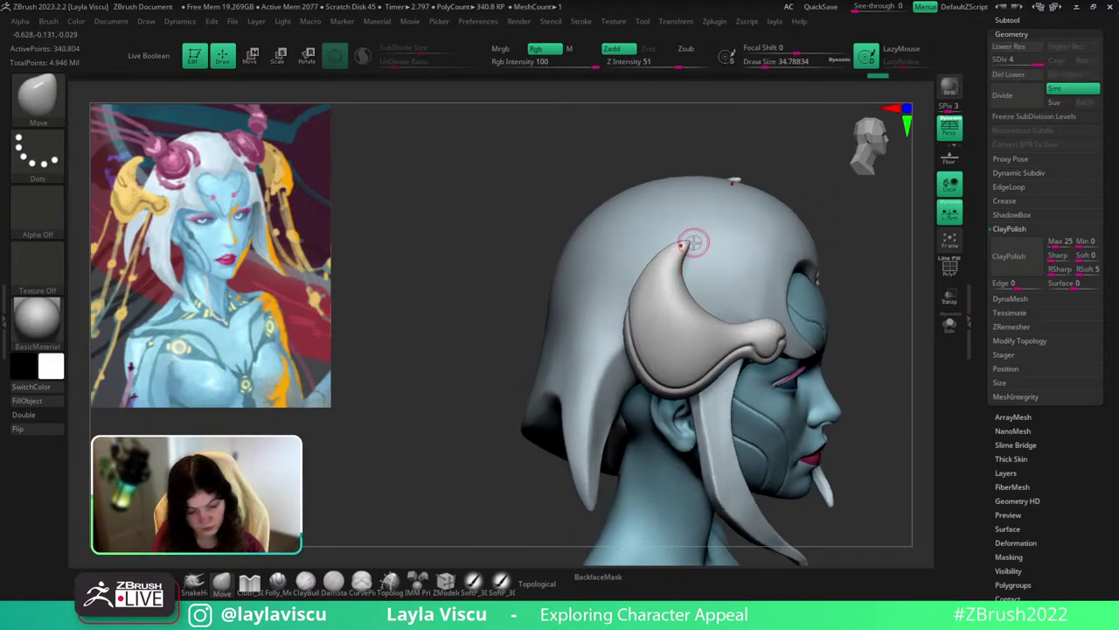
pyautogui.press('b')
pyautogui.press('i')
pyautogui.press('n')
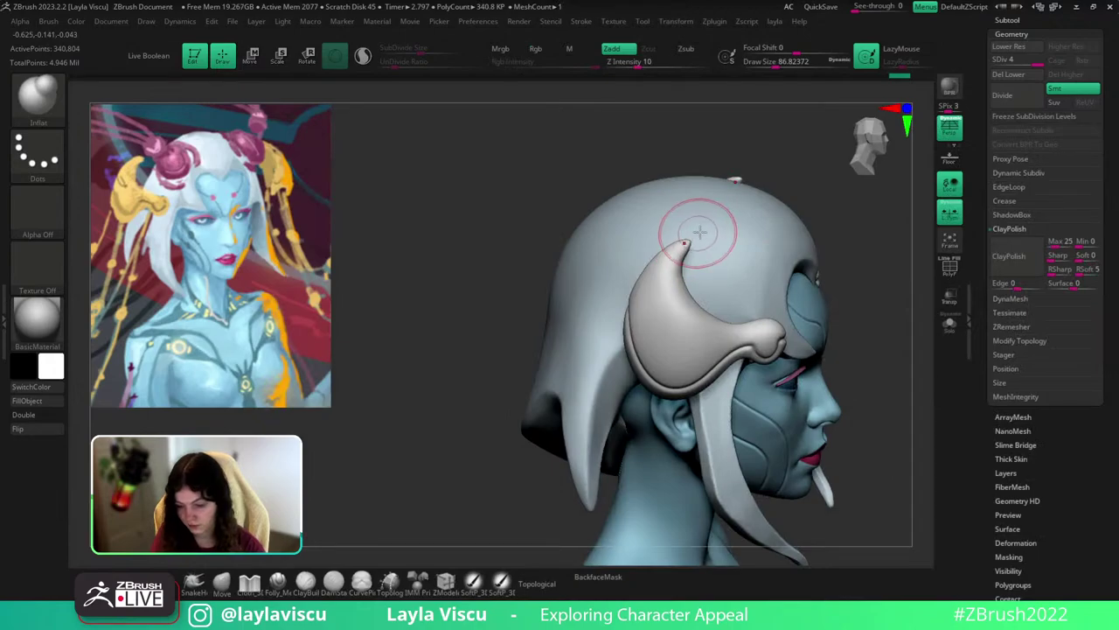
pyautogui.keyDown('ctrl'); pyautogui.moveTo(763, 236); pyautogui.dragTo(736, 173, button='right'); pyautogui.keyUp('ctrl')
pyautogui.moveTo(735, 264)
pyautogui.keyDown('ctrl'); pyautogui.mouseDown(button='right')
pyautogui.moveTo(783, 341)
pyautogui.moveTo(724, 251)
pyautogui.mouseUp(button='right'); pyautogui.keyUp('ctrl')
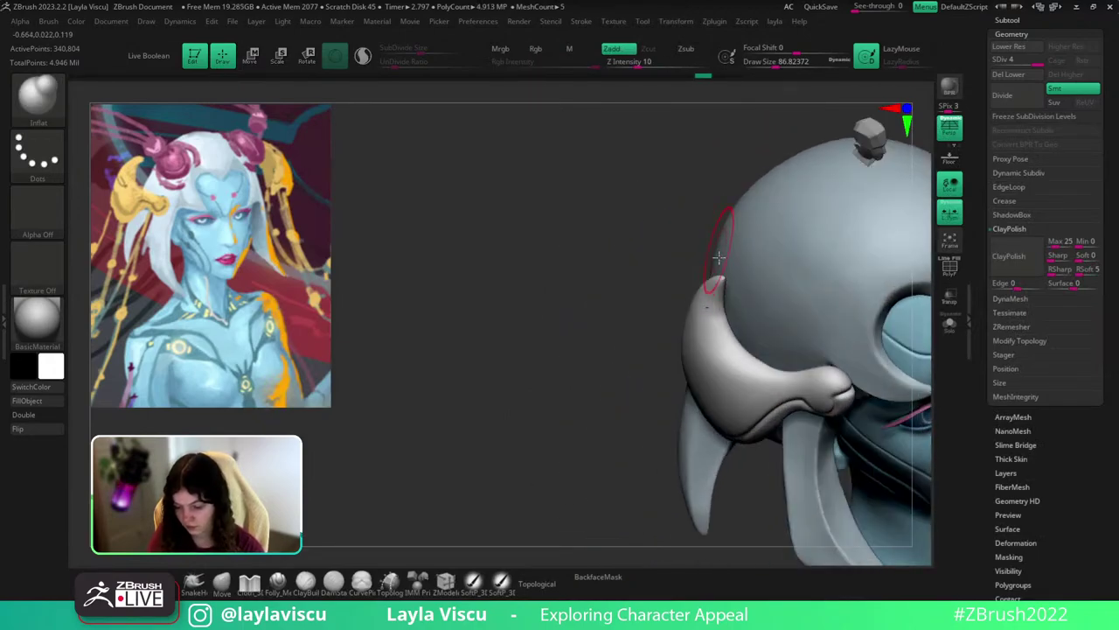
pyautogui.moveTo(721, 273); pyautogui.dragTo(715, 288)
pyautogui.moveTo(720, 198); pyautogui.dragTo(719, 239, button='right')
pyautogui.keyDown('shift'); pyautogui.moveTo(718, 299); pyautogui.dragTo(717, 289); pyautogui.keyUp('shift')
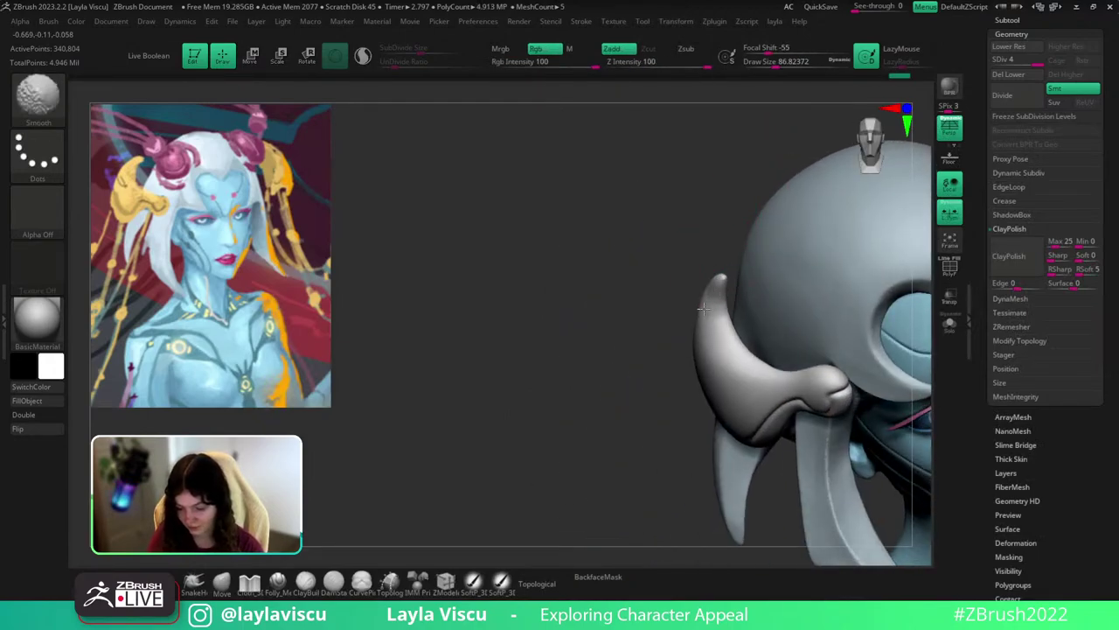
# Pull the ornament's pointed tip outward from the front using the Move brush at a draw size of about 68.
pyautogui.moveTo(706, 297)
pyautogui.mouseDown(button='right')
pyautogui.moveTo(729, 248)
pyautogui.moveTo(710, 167)
pyautogui.mouseUp(button='right')
pyautogui.keyDown('ctrl'); pyautogui.moveTo(729, 237); pyautogui.dragTo(777, 390, button='right'); pyautogui.keyUp('ctrl')
pyautogui.click(231, 586)
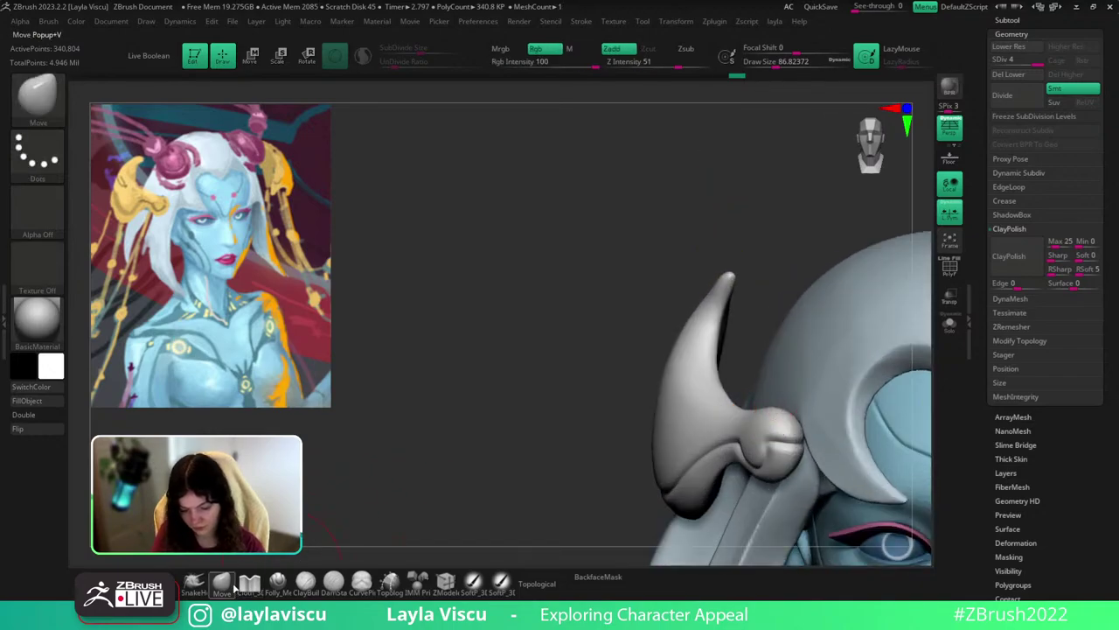
pyautogui.press('s')
pyautogui.moveTo(727, 278); pyautogui.dragTo(735, 268)
pyautogui.moveTo(742, 257)
pyautogui.keyDown('ctrl'); pyautogui.mouseDown(button='right')
pyautogui.moveTo(658, 143)
pyautogui.moveTo(877, 239)
pyautogui.moveTo(781, 241)
pyautogui.mouseUp(button='right'); pyautogui.keyUp('ctrl')
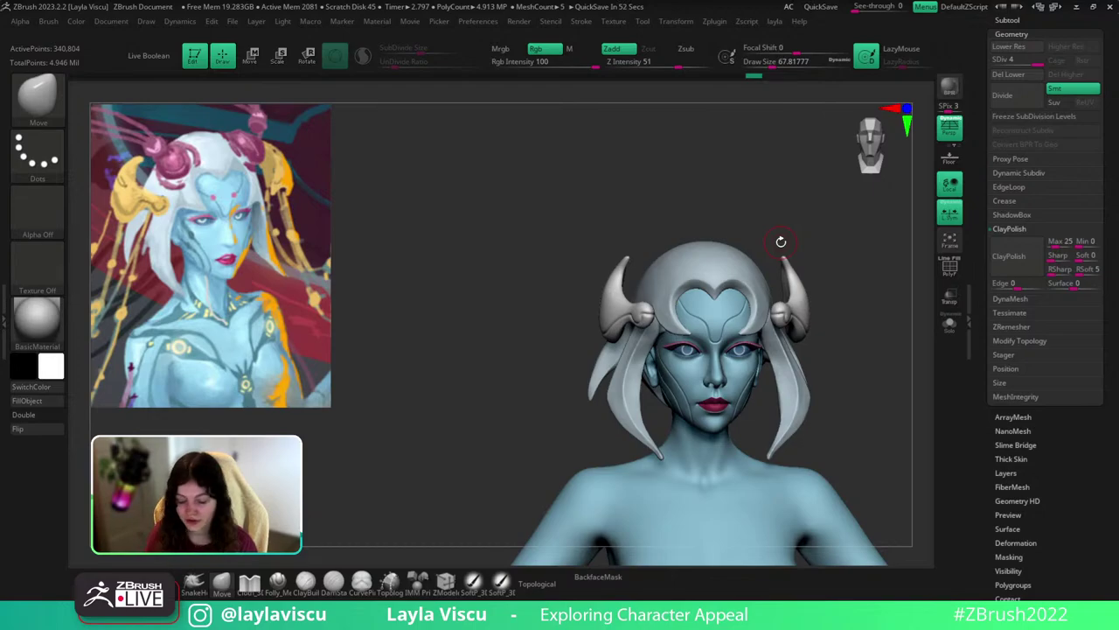
# Browse the Folly brushes in the brush library and enlarge the Move brush to a draw size of about 158.
pyautogui.press('b')
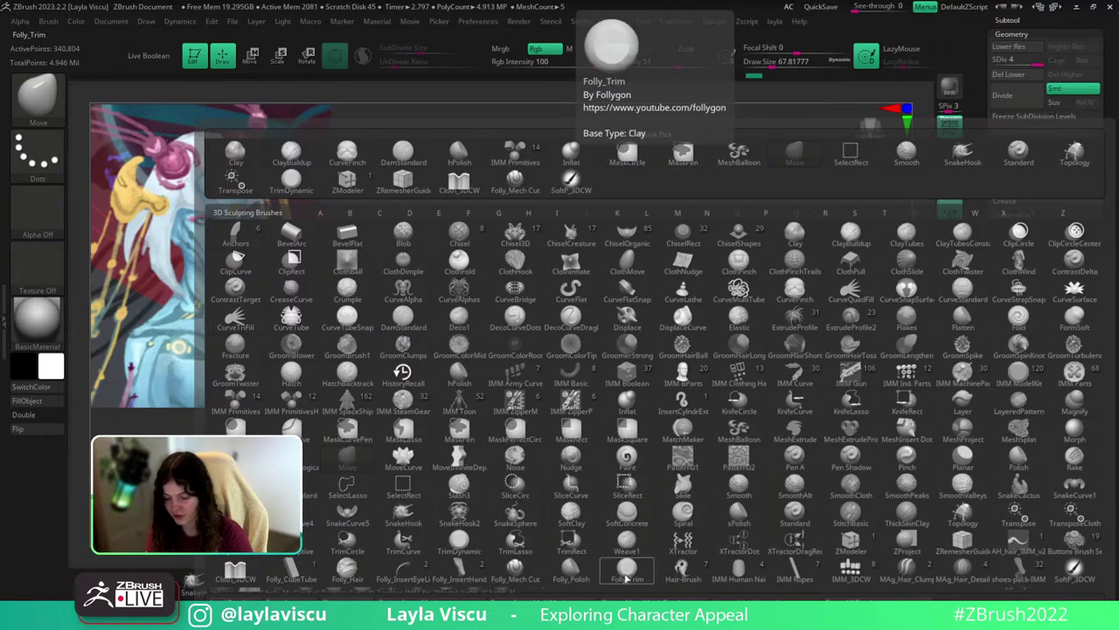
pyautogui.click(573, 569)
pyautogui.moveTo(874, 317)
pyautogui.mouseDown()
pyautogui.moveTo(881, 327)
pyautogui.moveTo(863, 330)
pyautogui.mouseUp()
pyautogui.press('ctrl')
pyautogui.moveTo(822, 374)
pyautogui.mouseDown()
pyautogui.moveTo(904, 407)
pyautogui.moveTo(915, 372)
pyautogui.moveTo(771, 418)
pyautogui.mouseUp()
pyautogui.press('s')
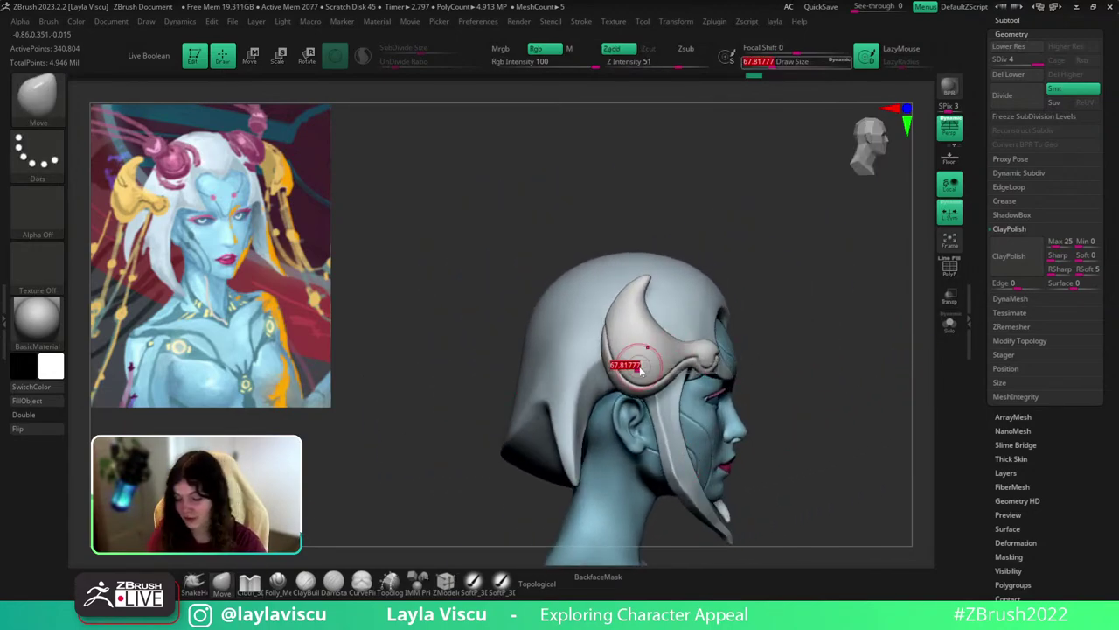
pyautogui.moveTo(638, 367)
pyautogui.mouseDown()
pyautogui.moveTo(652, 367)
pyautogui.moveTo(628, 354)
pyautogui.mouseUp()
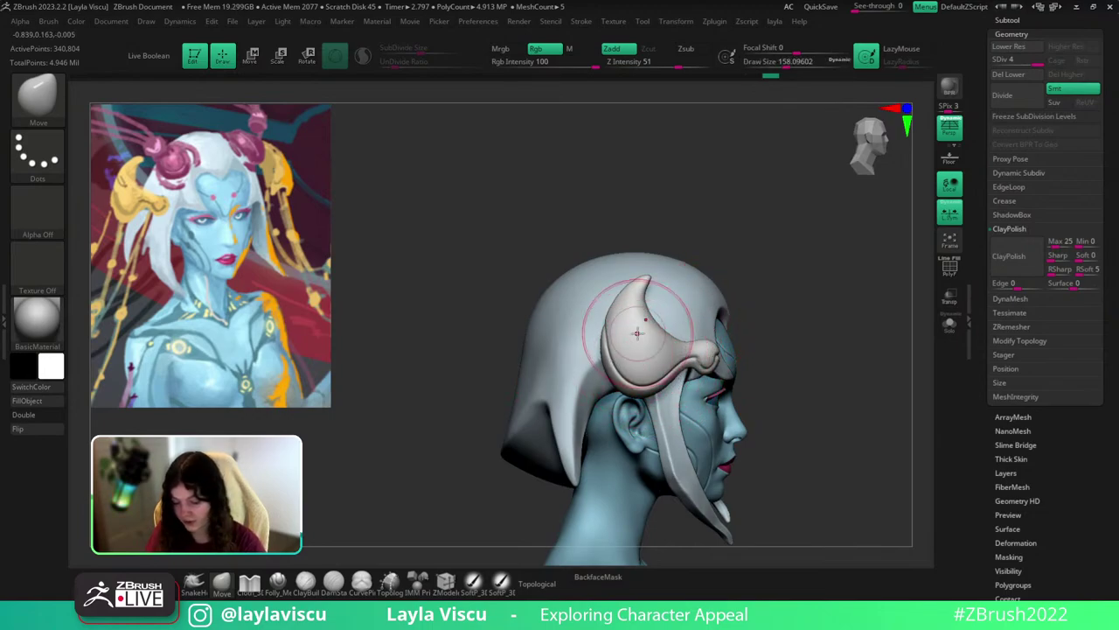
# Examine the fit and silhouette of the ornaments on the head from front, three-quarter and raised views.
pyautogui.moveTo(791, 313)
pyautogui.keyDown('alt'); pyautogui.mouseDown()
pyautogui.moveTo(797, 277)
pyautogui.moveTo(831, 277)
pyautogui.moveTo(840, 311)
pyautogui.moveTo(800, 291)
pyautogui.moveTo(825, 317)
pyautogui.mouseUp(); pyautogui.keyUp('alt')
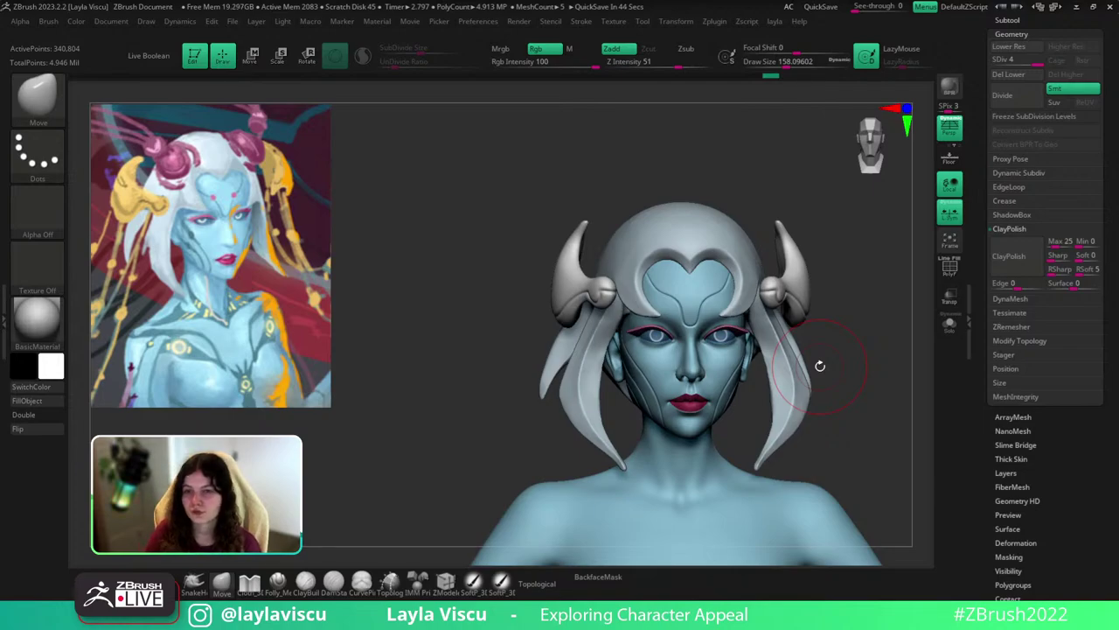
pyautogui.moveTo(819, 366)
pyautogui.mouseDown()
pyautogui.moveTo(895, 414)
pyautogui.moveTo(867, 393)
pyautogui.mouseUp()
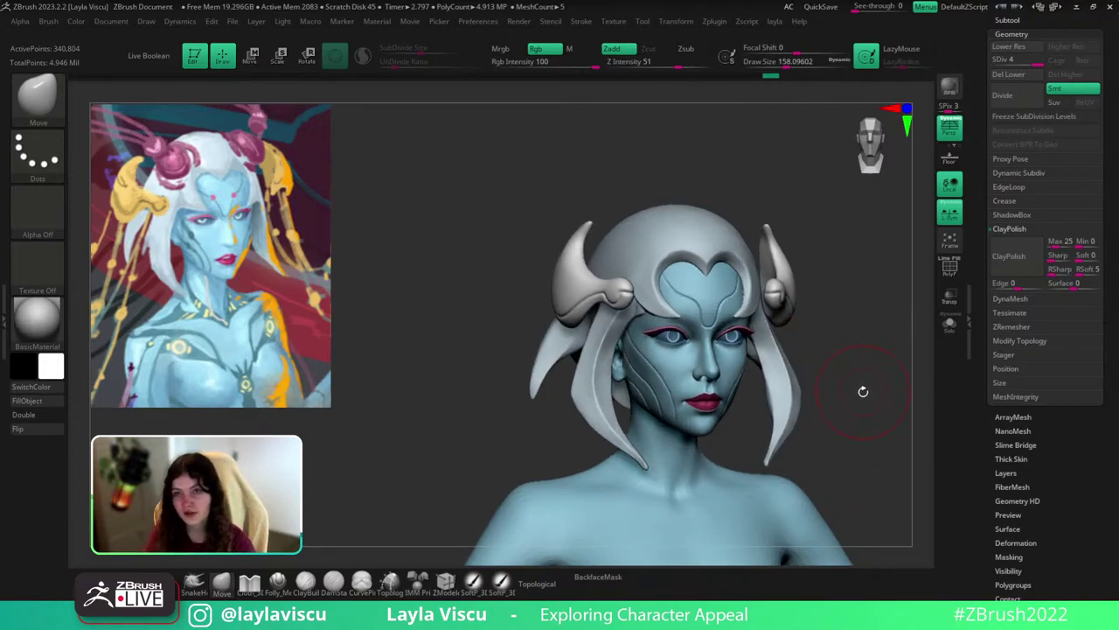
pyautogui.press('b')
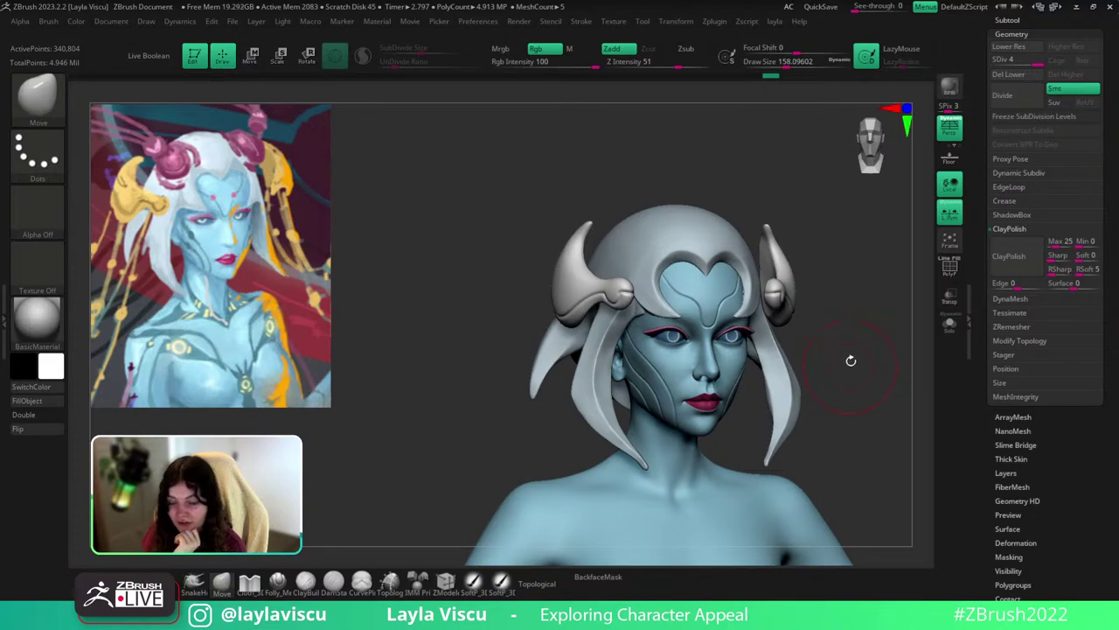
pyautogui.moveTo(851, 362)
pyautogui.mouseDown()
pyautogui.moveTo(870, 361)
pyautogui.moveTo(849, 394)
pyautogui.moveTo(856, 407)
pyautogui.moveTo(887, 400)
pyautogui.moveTo(873, 428)
pyautogui.mouseUp()
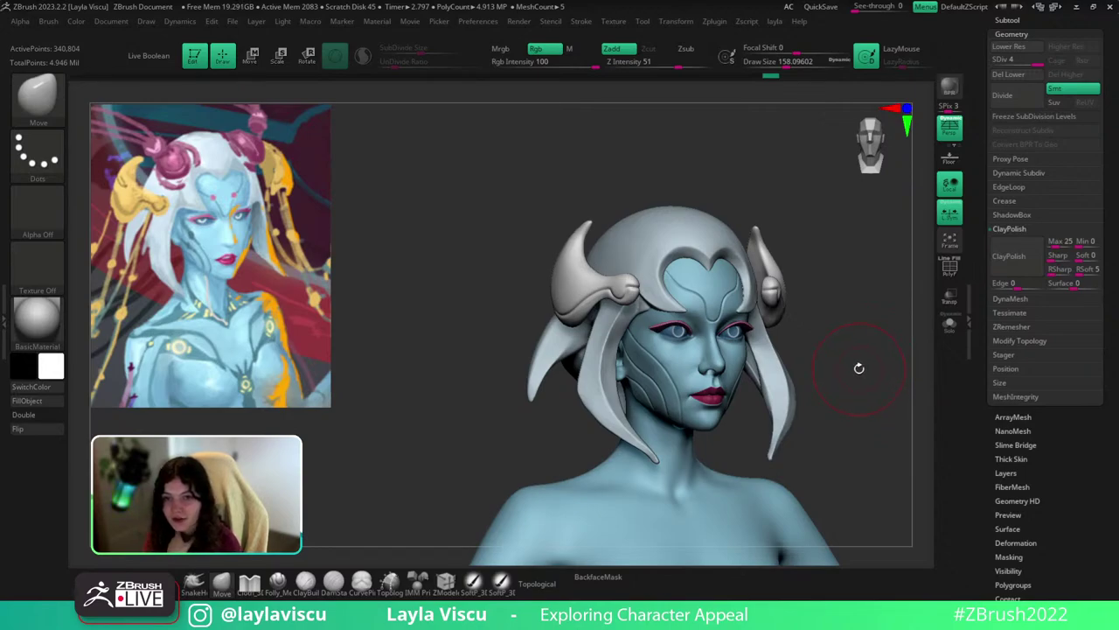
pyautogui.moveTo(859, 369)
pyautogui.mouseDown()
pyautogui.moveTo(851, 384)
pyautogui.moveTo(857, 376)
pyautogui.mouseUp()
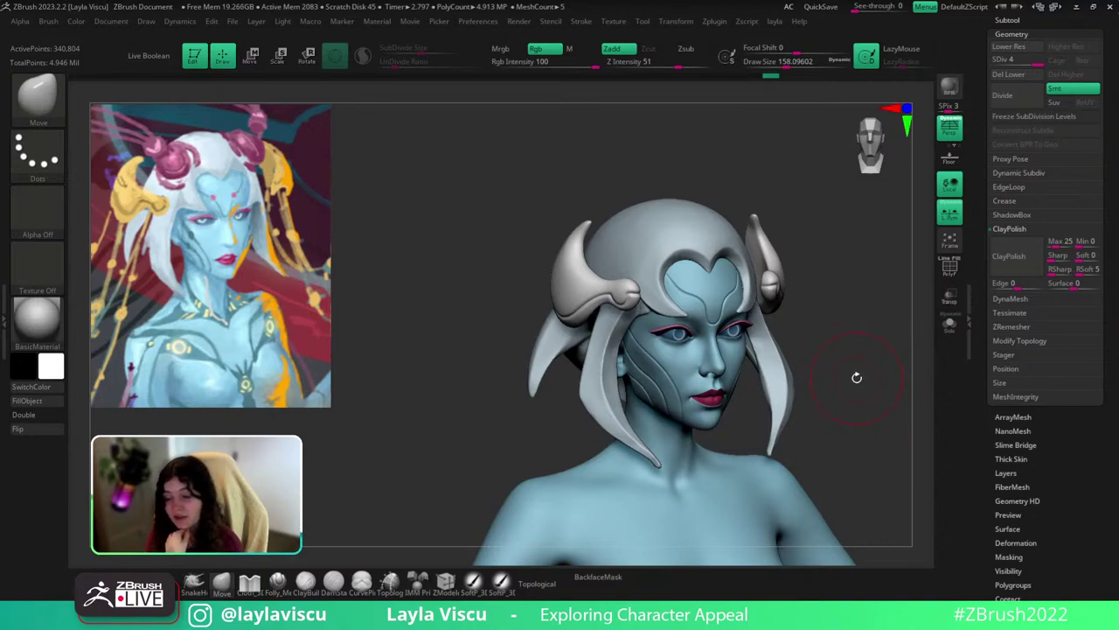
pyautogui.moveTo(857, 376)
pyautogui.mouseDown()
pyautogui.moveTo(859, 392)
pyautogui.moveTo(853, 341)
pyautogui.moveTo(853, 377)
pyautogui.mouseUp()
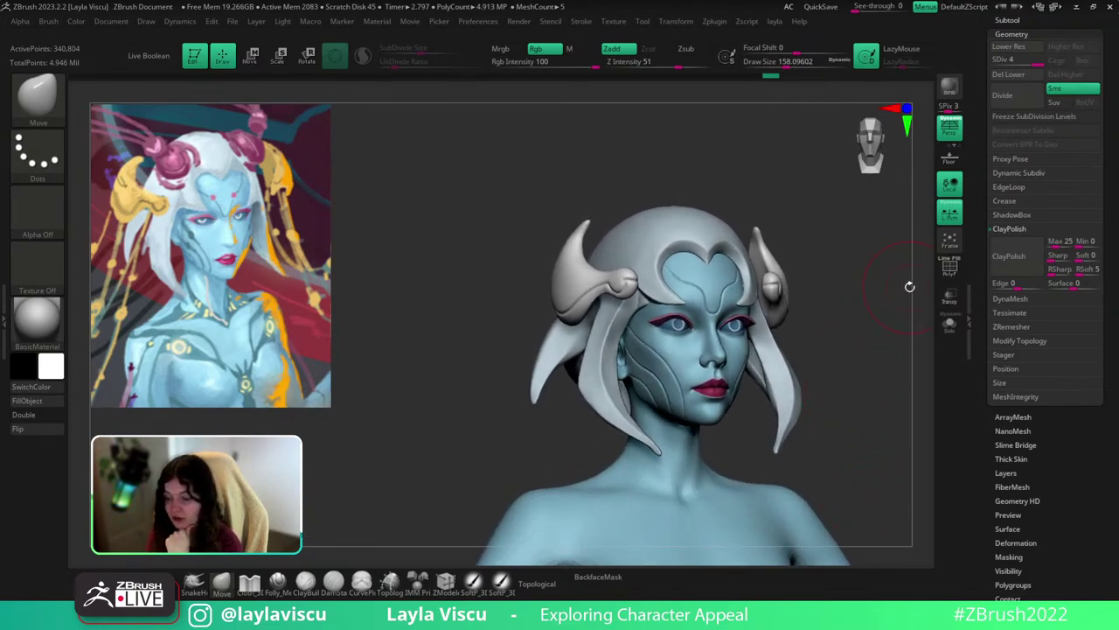
pyautogui.moveTo(1115, 248); pyautogui.dragTo(1111, 581)
pyautogui.click(1030, 368)
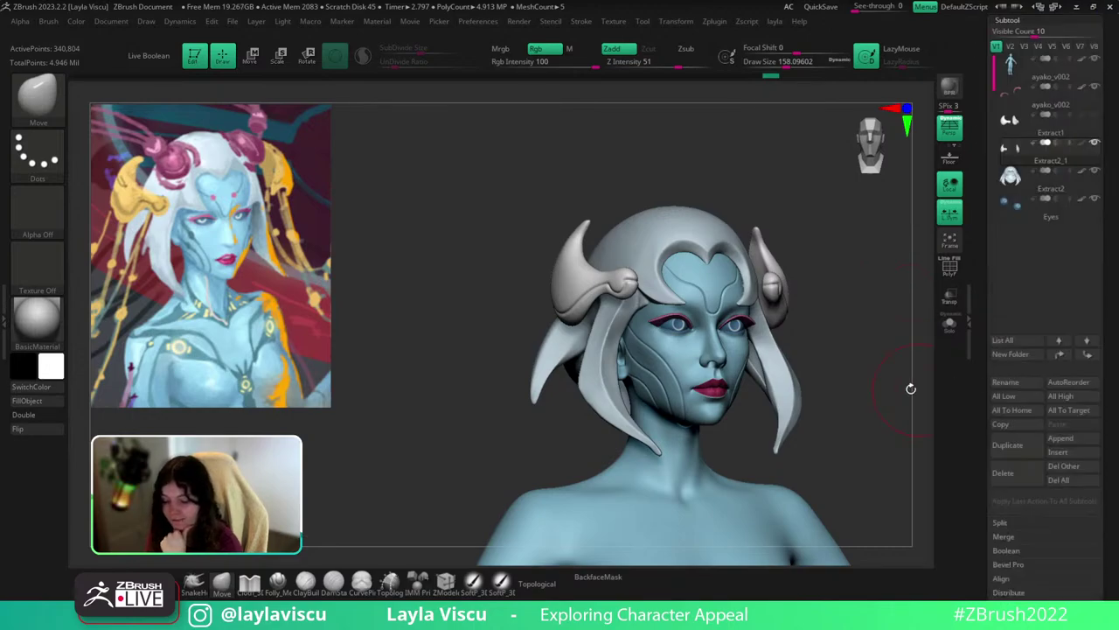
pyautogui.moveTo(832, 394)
pyautogui.mouseDown()
pyautogui.moveTo(851, 410)
pyautogui.moveTo(849, 517)
pyautogui.moveTo(835, 459)
pyautogui.mouseUp()
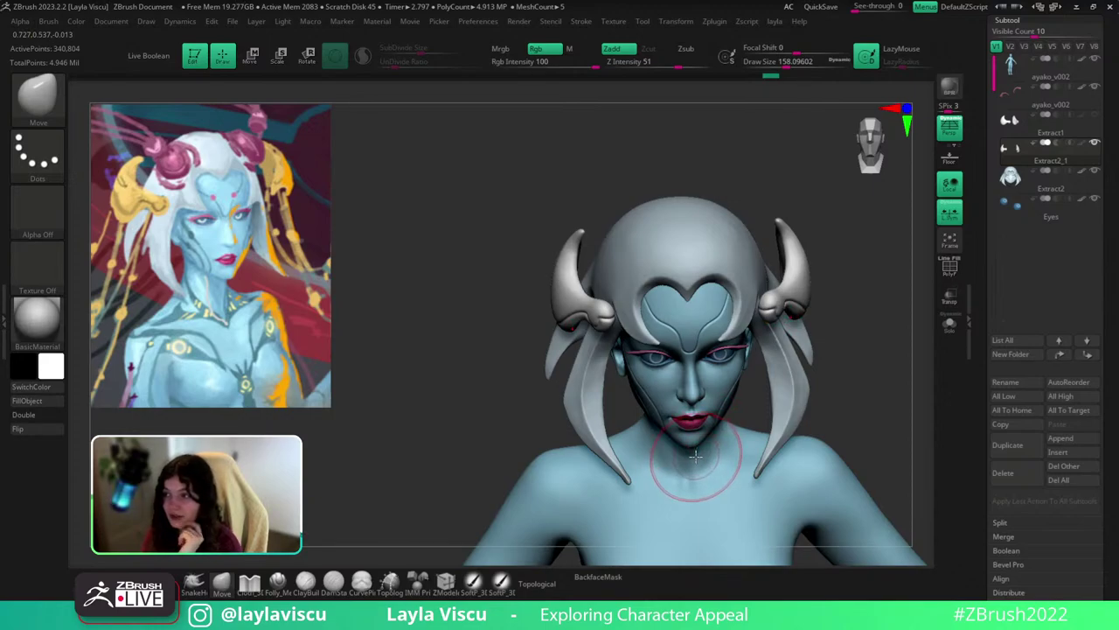
pyautogui.moveTo(859, 347)
pyautogui.mouseDown()
pyautogui.moveTo(878, 319)
pyautogui.moveTo(872, 358)
pyautogui.mouseUp()
# Select the Extract2 hair and show its polyframe.
pyautogui.keyDown('alt'); pyautogui.click(685, 224); pyautogui.keyUp('alt')
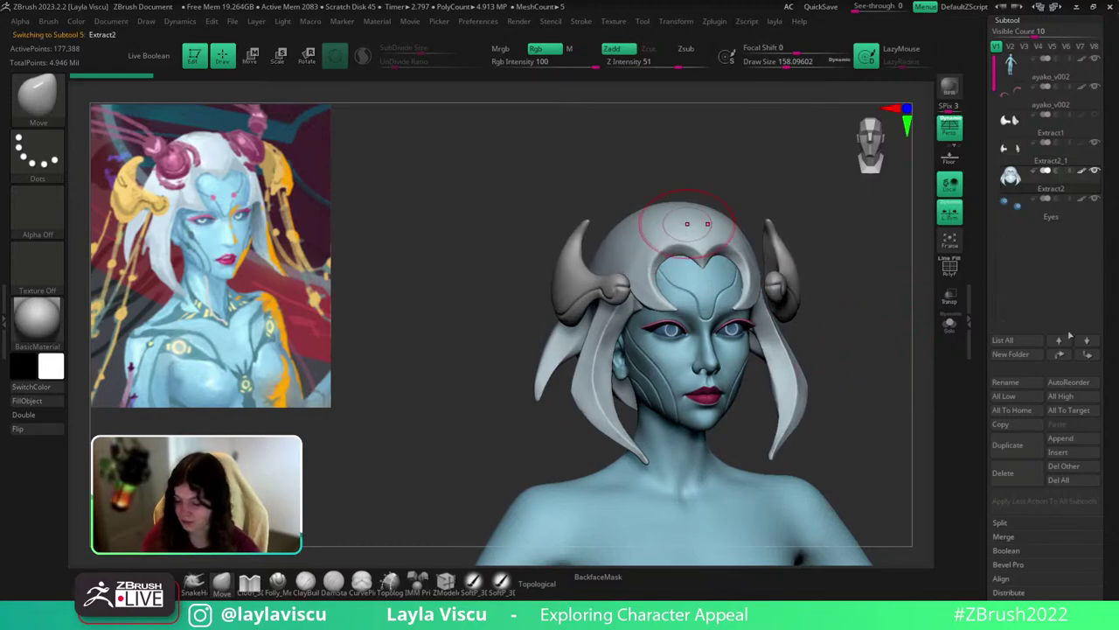
pyautogui.hotkey('shift', 'f')
pyautogui.moveTo(1108, 367); pyautogui.dragTo(1092, 289)
pyautogui.hotkey('shift', 'f')
pyautogui.press('c')
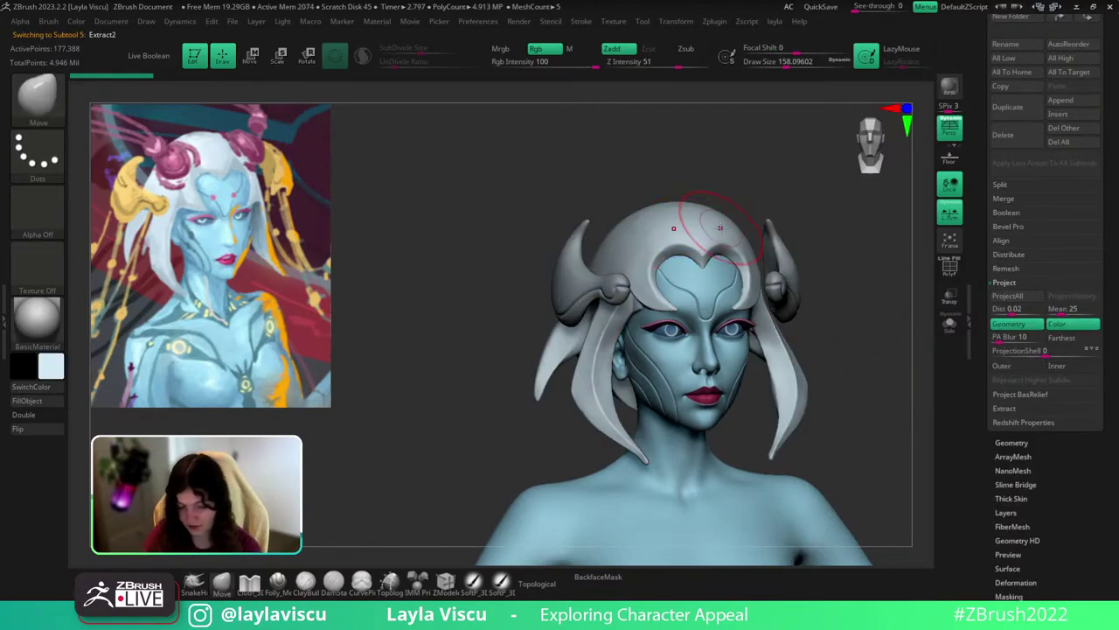
pyautogui.click(1010, 443)
pyautogui.hotkey('shift', 'f')
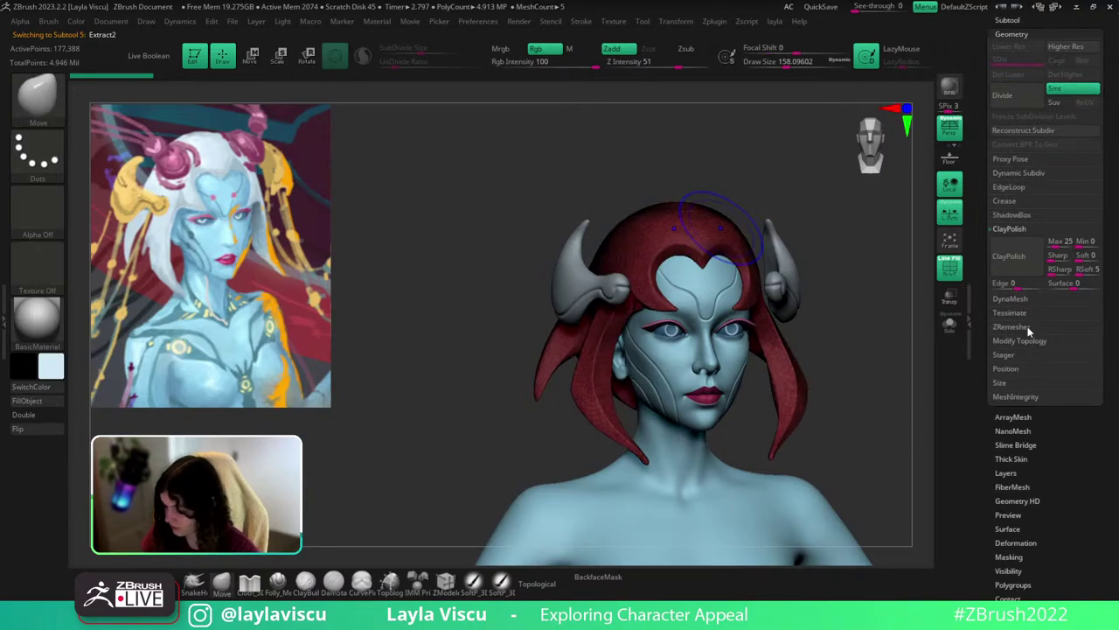
# ZRemesh the Extract2 hair with AdaptiveSize 47, a target polygon count of 5 and Adapt on.
pyautogui.click(1031, 326)
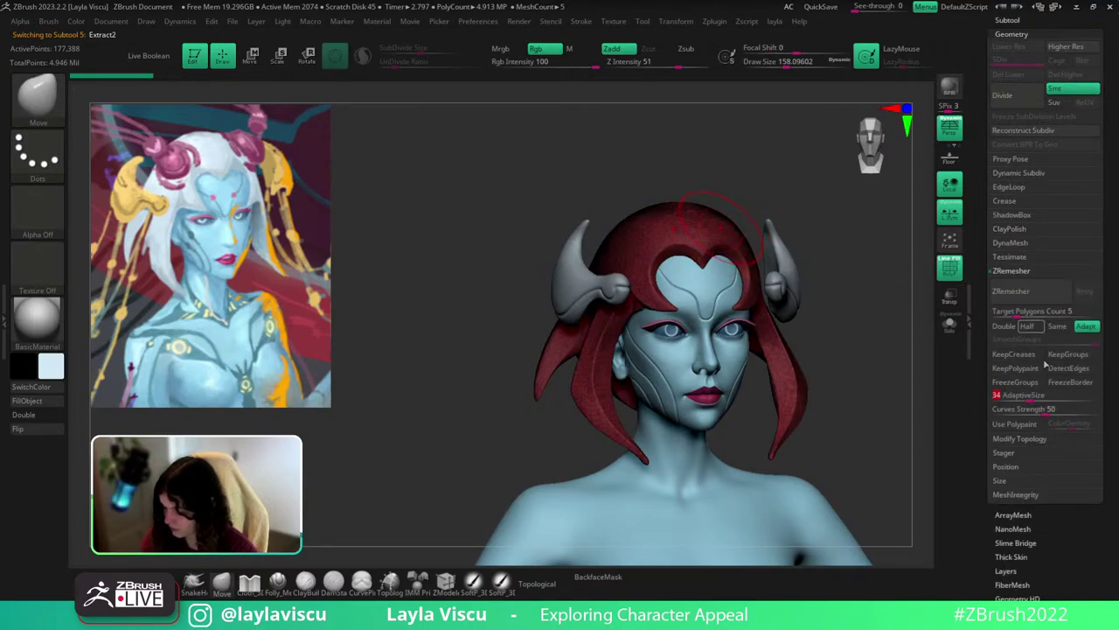
pyautogui.moveTo(1031, 396); pyautogui.dragTo(1043, 396)
pyautogui.click(1014, 291)
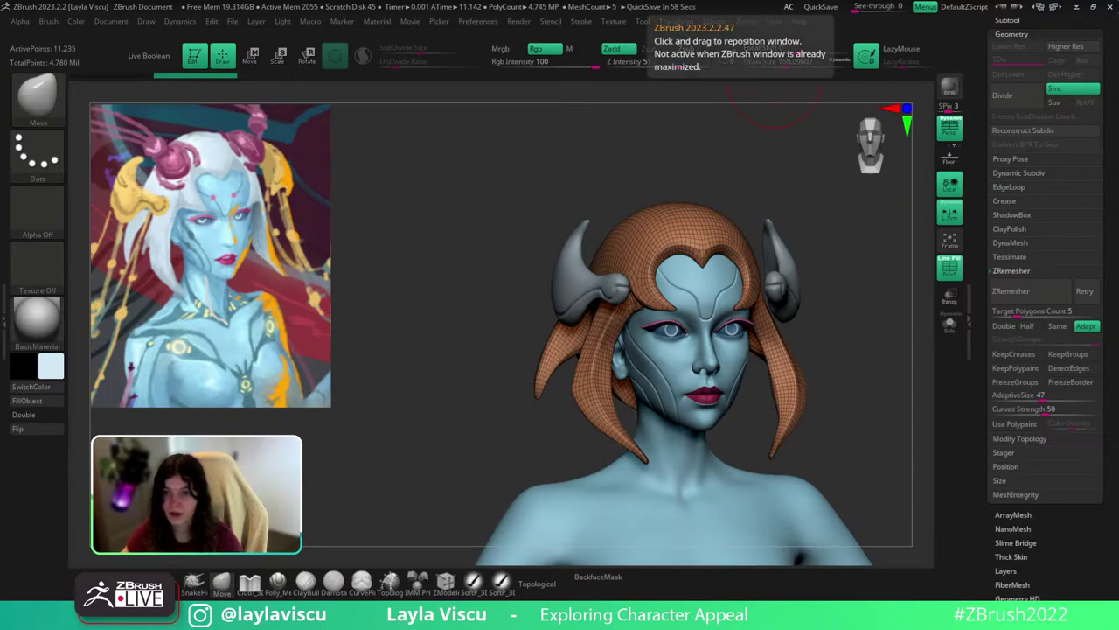
pyautogui.moveTo(877, 350); pyautogui.dragTo(592, 134)
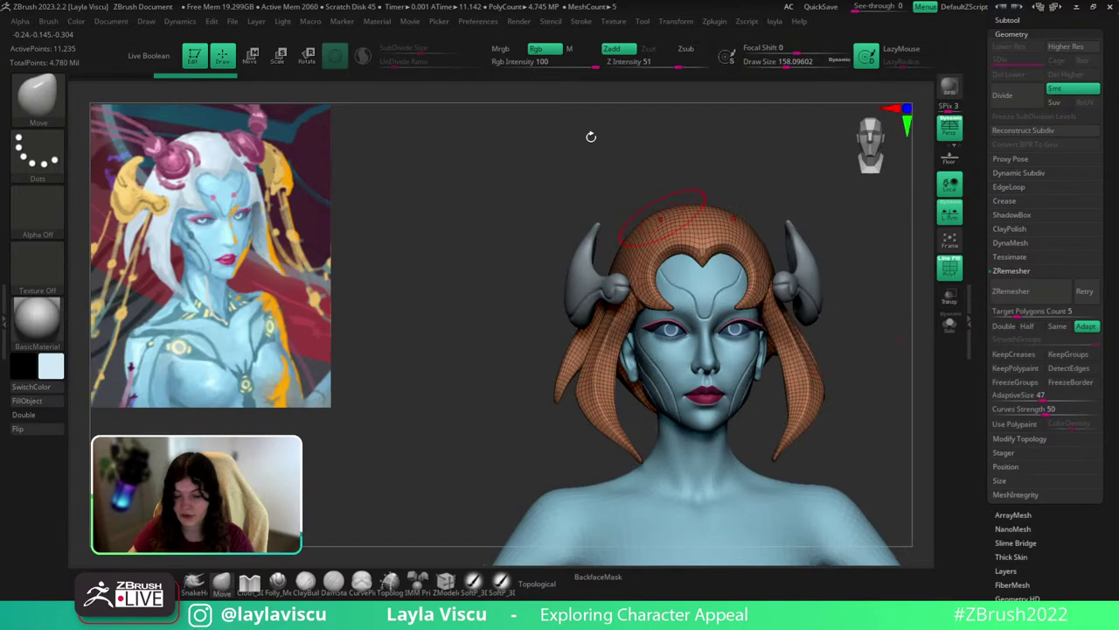
# Add the full-body concept painting to Spotlight and scale it down between the portrait reference and the model.
pyautogui.click(615, 22)
pyautogui.click(636, 204)
pyautogui.click(717, 235)
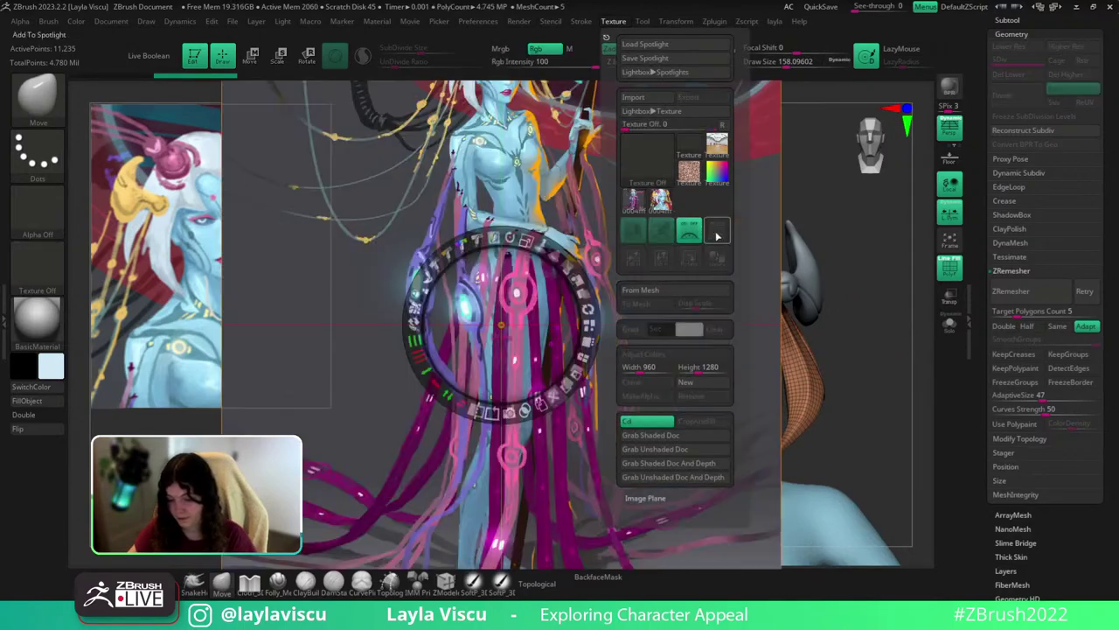
pyautogui.moveTo(530, 236); pyautogui.dragTo(626, 264)
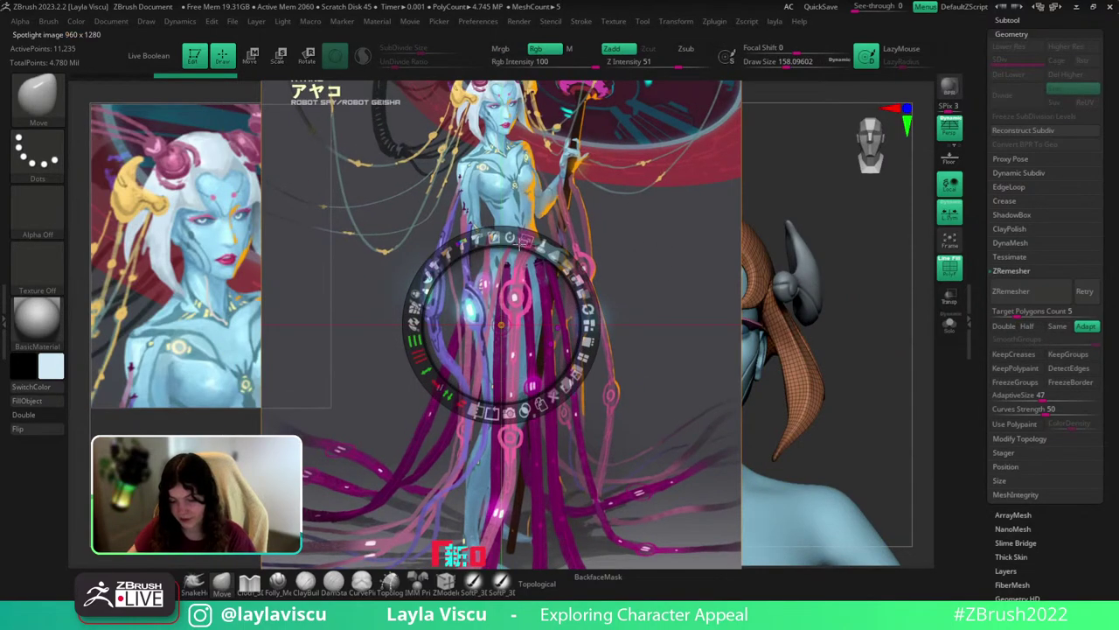
pyautogui.moveTo(525, 241); pyautogui.dragTo(573, 257)
pyautogui.click(677, 236)
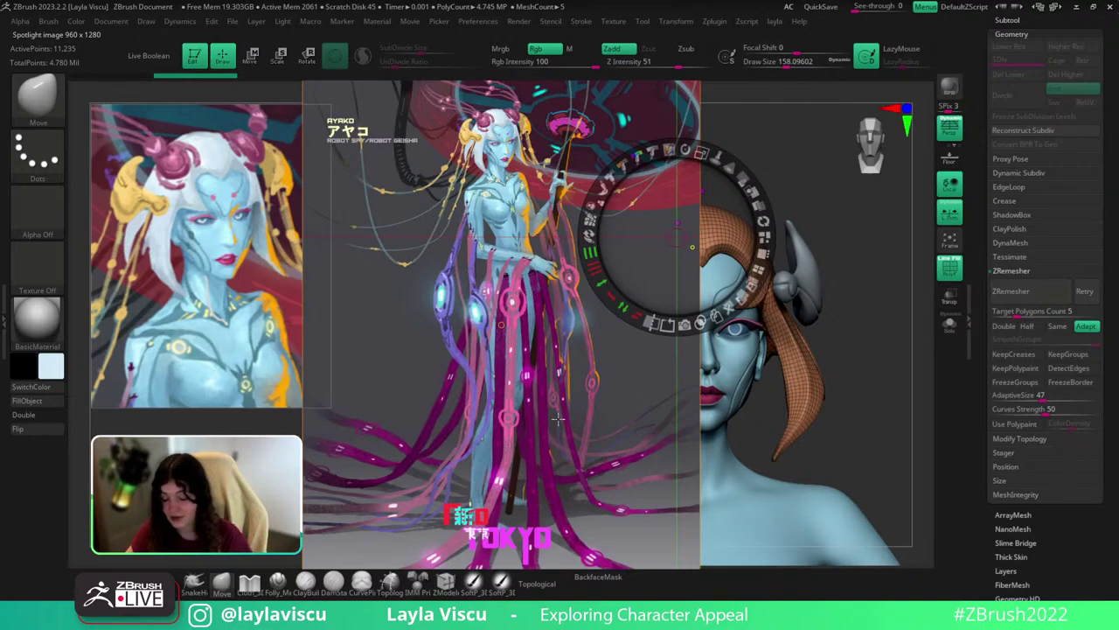
pyautogui.moveTo(559, 369); pyautogui.dragTo(551, 344)
pyautogui.click(261, 466)
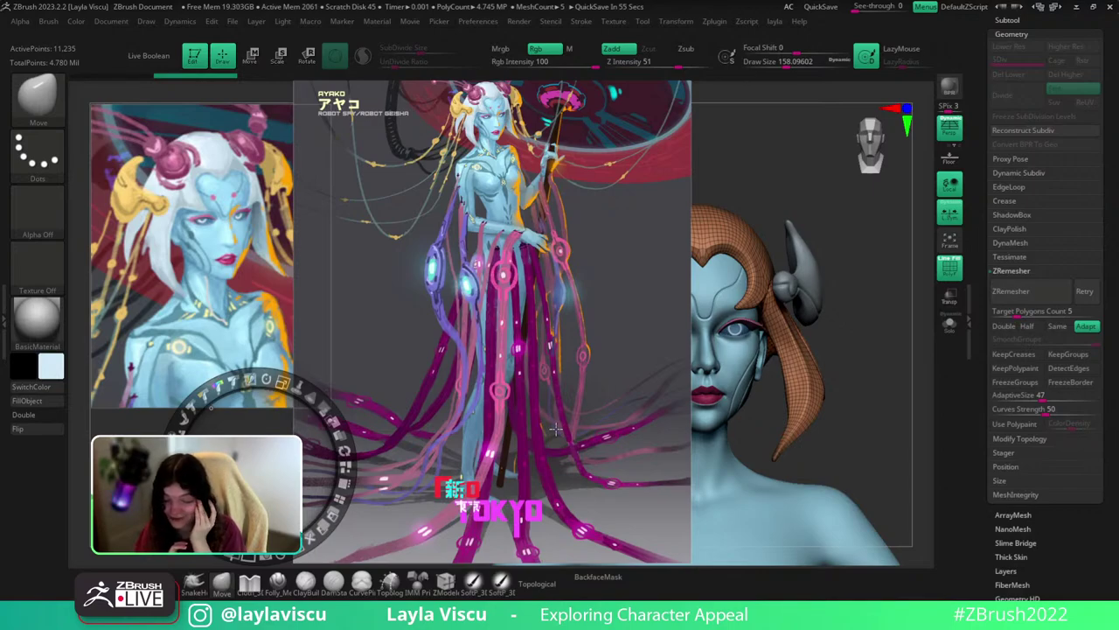
# Delete the full-body concept painting from Spotlight and leave Spotlight editing.
pyautogui.click(334, 235)
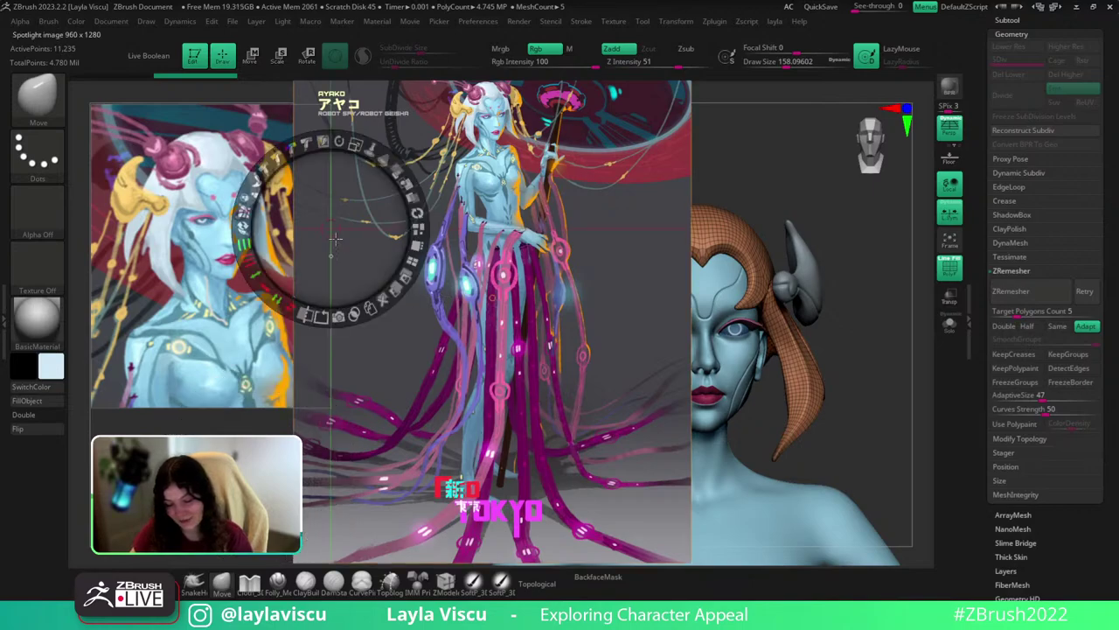
pyautogui.click(392, 276)
pyautogui.press('z')
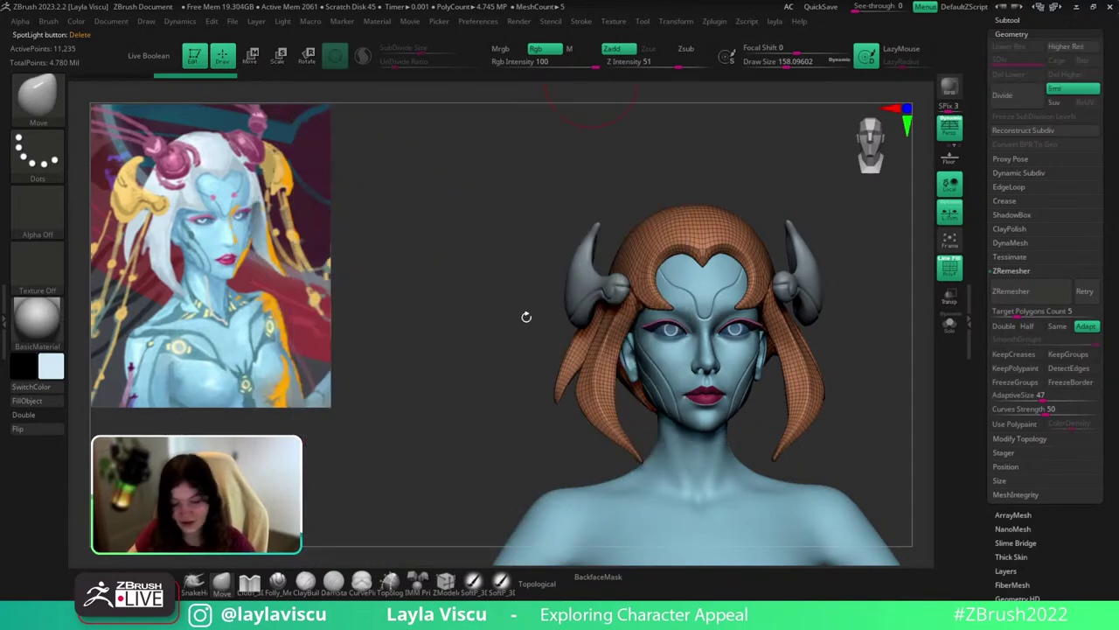
pyautogui.moveTo(761, 153); pyautogui.dragTo(733, 192)
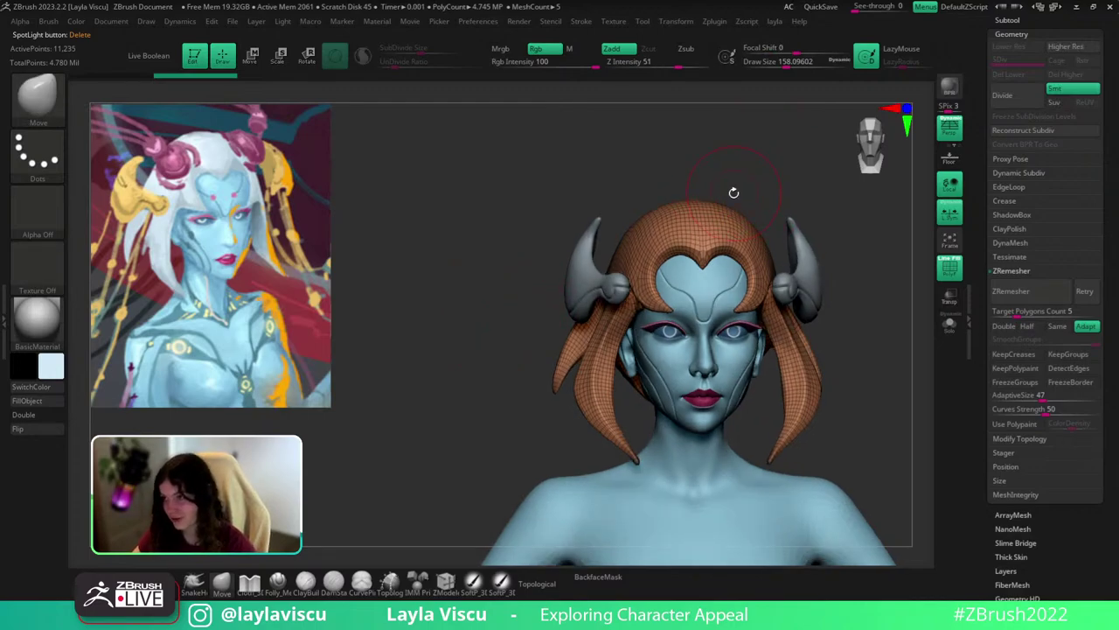
pyautogui.keyDown('alt'); pyautogui.moveTo(855, 368); pyautogui.dragTo(779, 363); pyautogui.keyUp('alt')
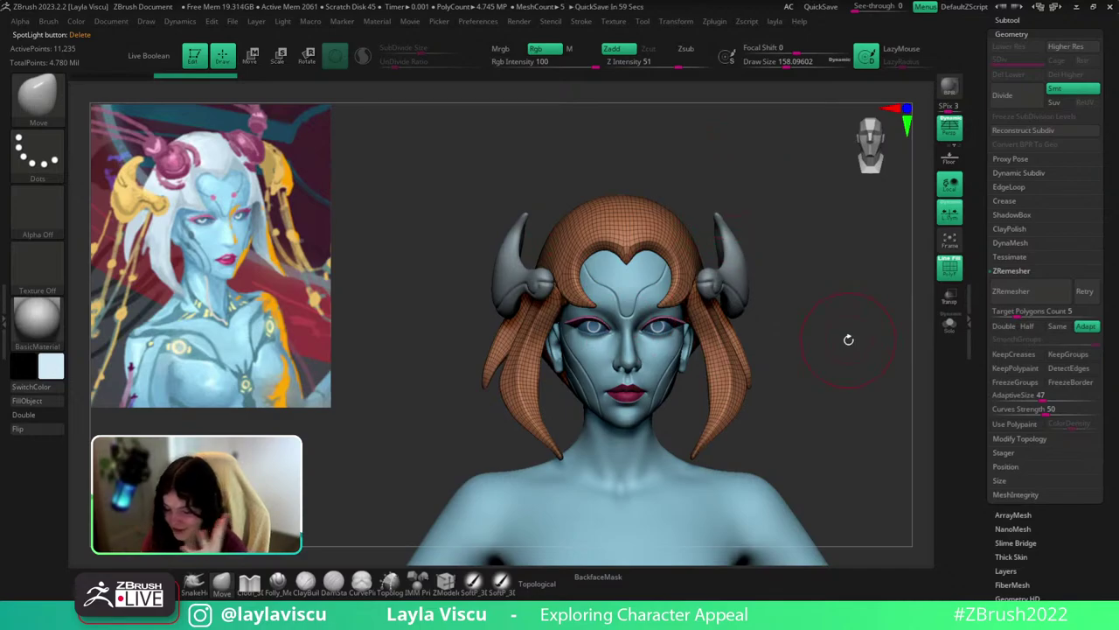
# Check the remeshed hair with polyframe off and try dividing it by one subdivision level.
pyautogui.moveTo(851, 337); pyautogui.dragTo(869, 344)
pyautogui.moveTo(849, 382)
pyautogui.mouseDown()
pyautogui.moveTo(895, 346)
pyautogui.moveTo(911, 351)
pyautogui.moveTo(902, 354)
pyautogui.mouseUp()
pyautogui.click(950, 325)
pyautogui.click(950, 327)
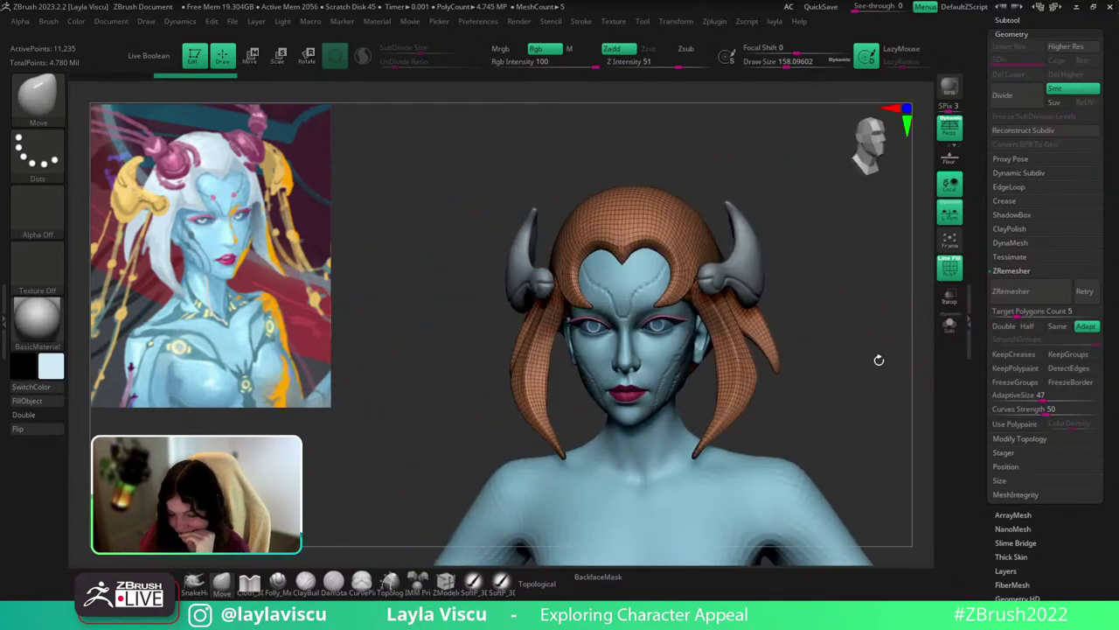
pyautogui.hotkey('shift', 'f')
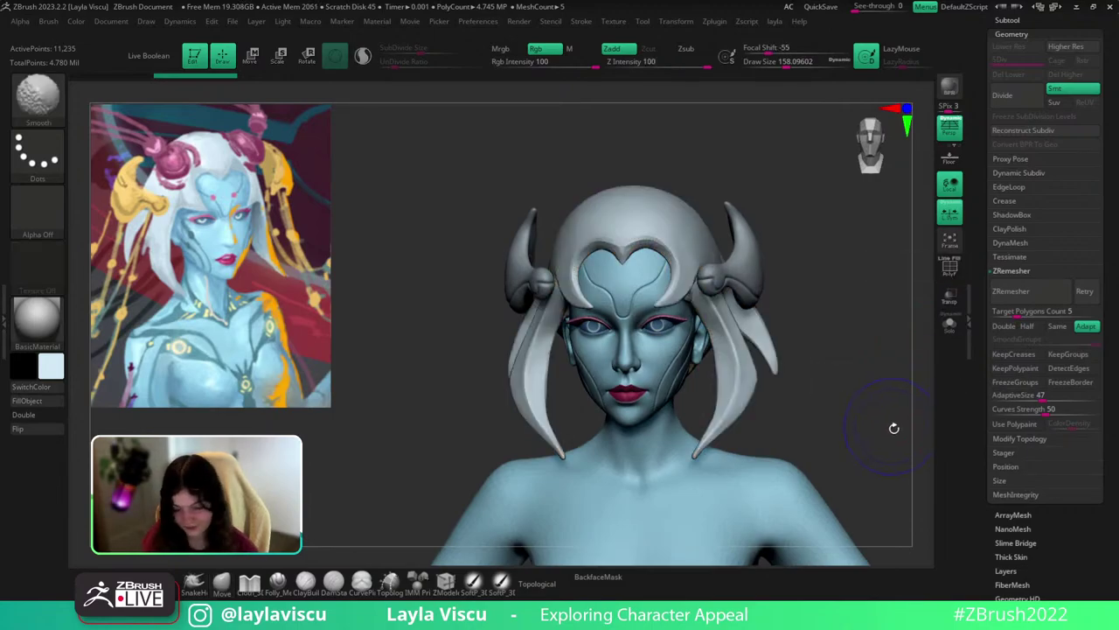
pyautogui.hotkey('shift', 'f')
pyautogui.hotkey('ctrl', 'd')
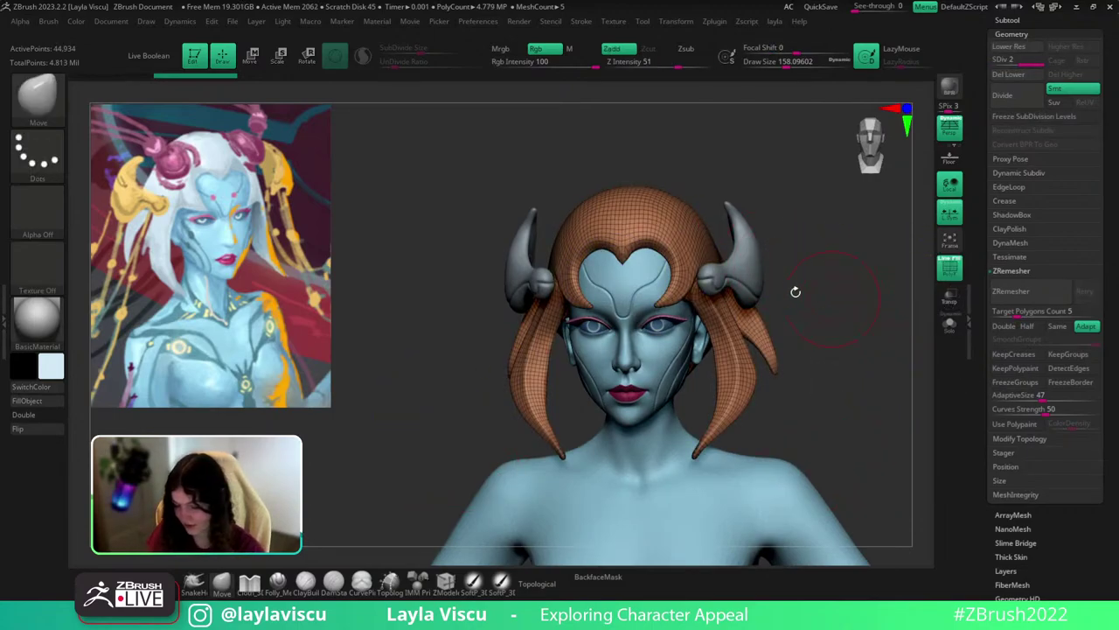
pyautogui.press('f')
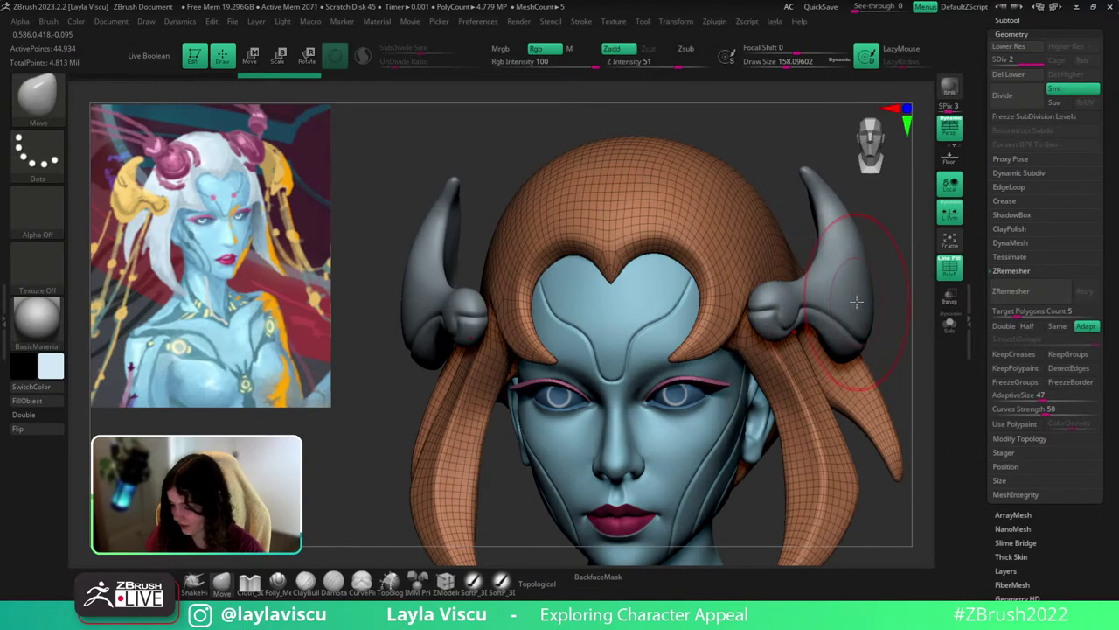
pyautogui.hotkey('shift', 'd')
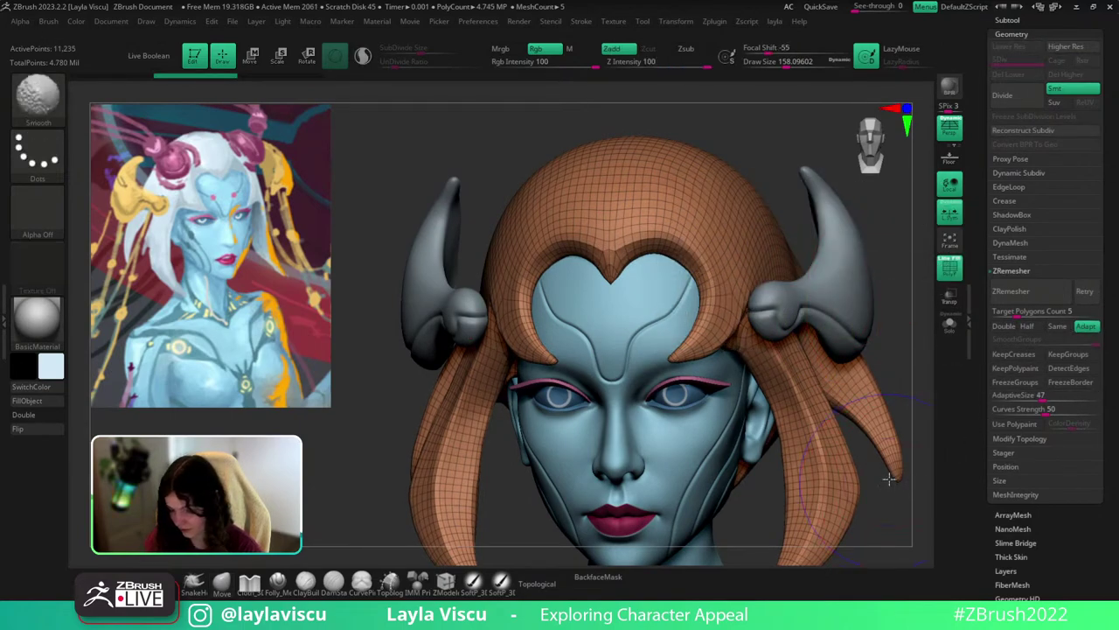
pyautogui.click(1025, 313)
pyautogui.press('Return')
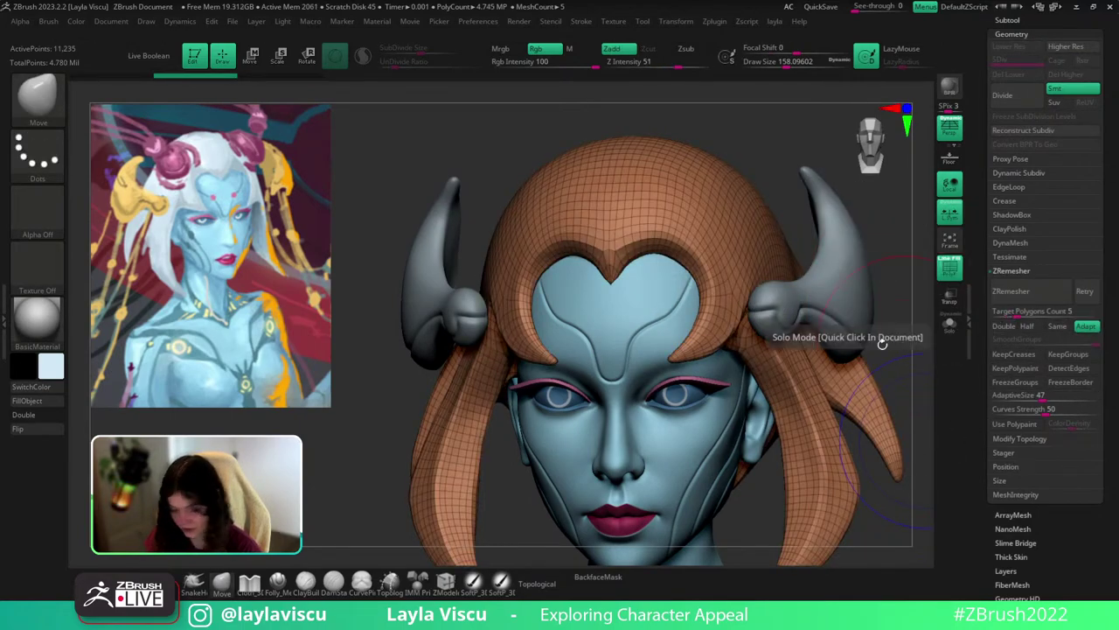
# Revert the hair to its dense mesh, choose the ZRemesherGuides brush at draw size about 31 and ZRemesh it with target polygon count 5.
pyautogui.press('s')
pyautogui.moveTo(627, 341); pyautogui.dragTo(626, 341)
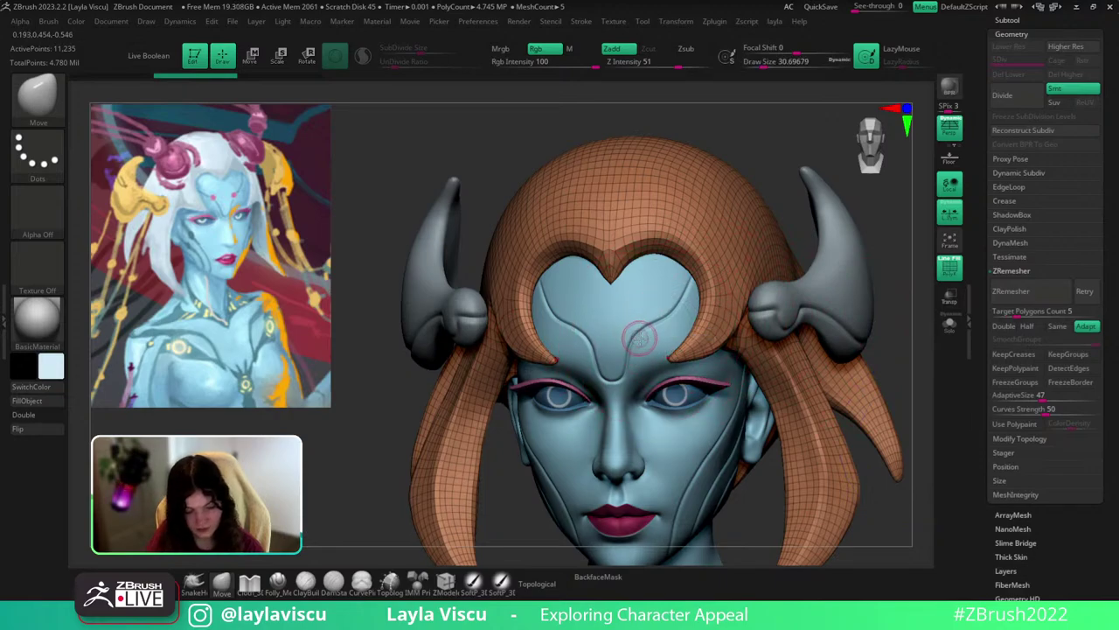
pyautogui.press('b')
pyautogui.press('z')
pyautogui.click(948, 543)
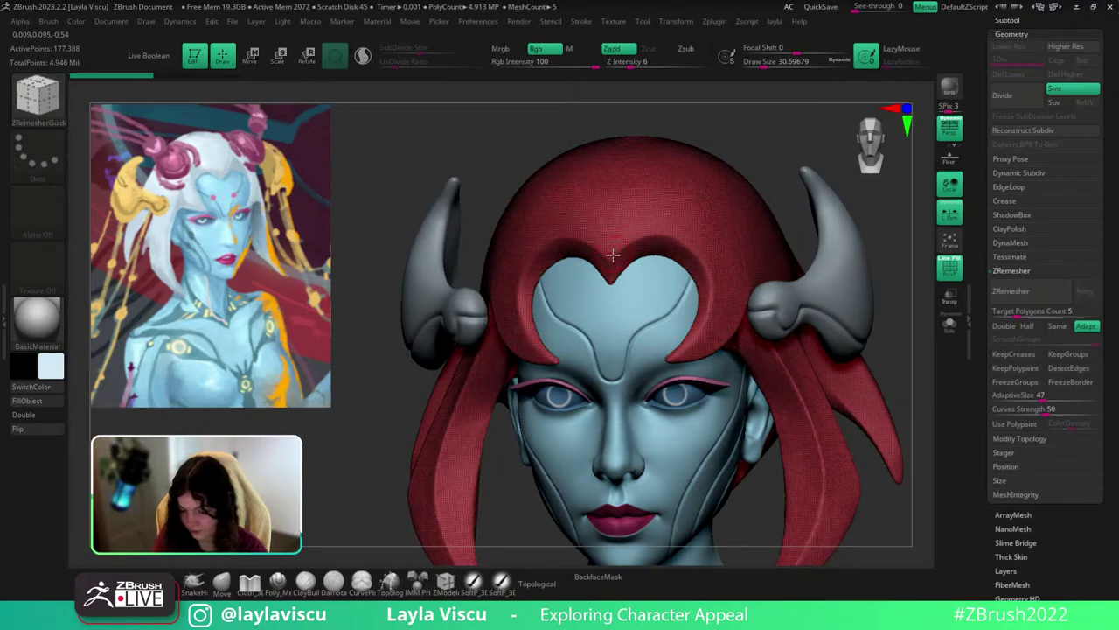
pyautogui.click(1014, 297)
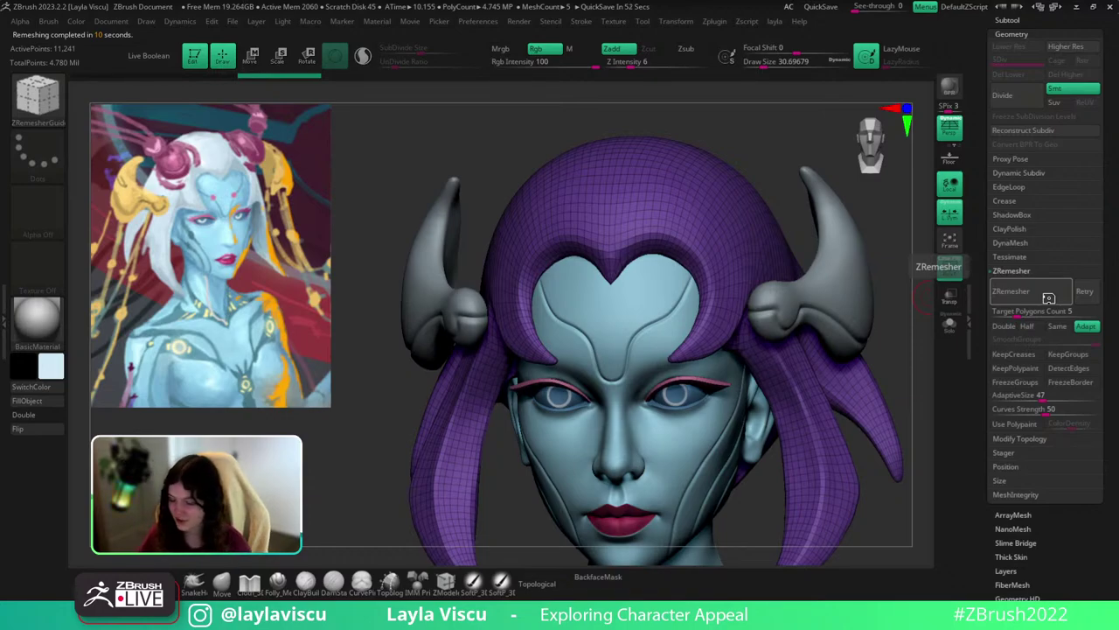
pyautogui.moveTo(888, 338); pyautogui.dragTo(898, 350)
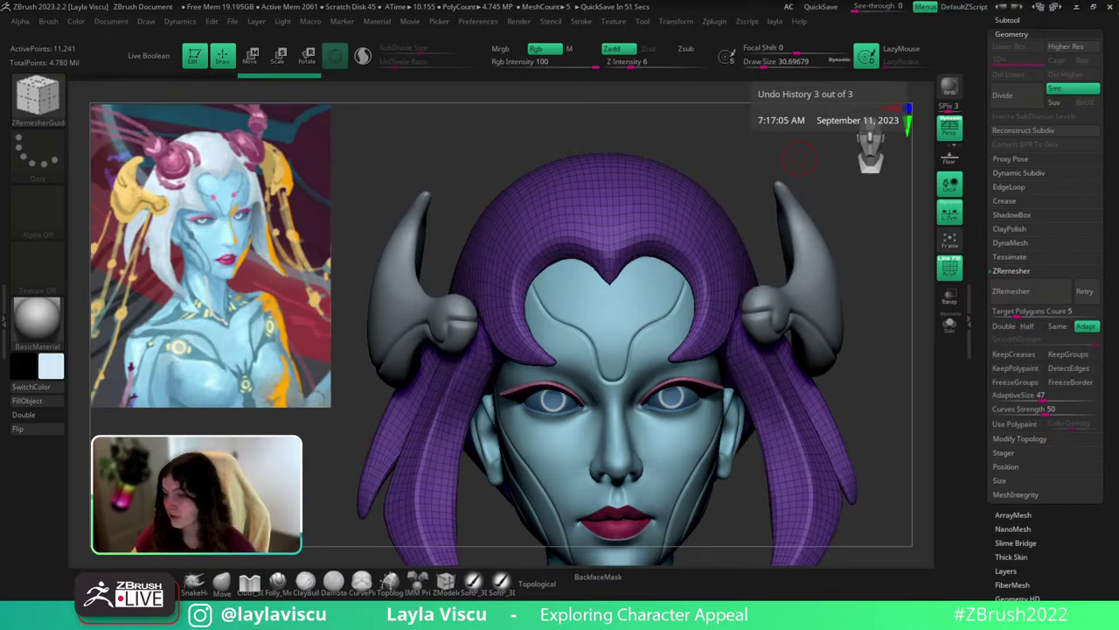
# Switch to the browser, open play.pretzel.rocks/home in a new tab and return to ZBrush.
pyautogui.hotkey('alt', 'Tab')
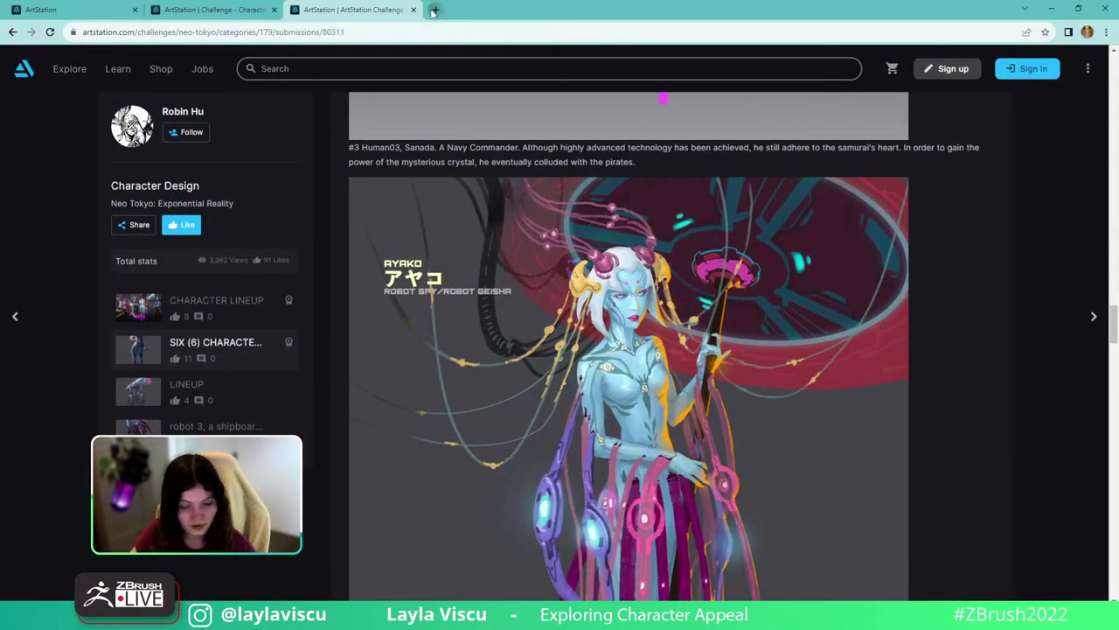
pyautogui.click(433, 11)
pyautogui.write('https://play.pretzel.rocks/home')
pyautogui.press('Return')
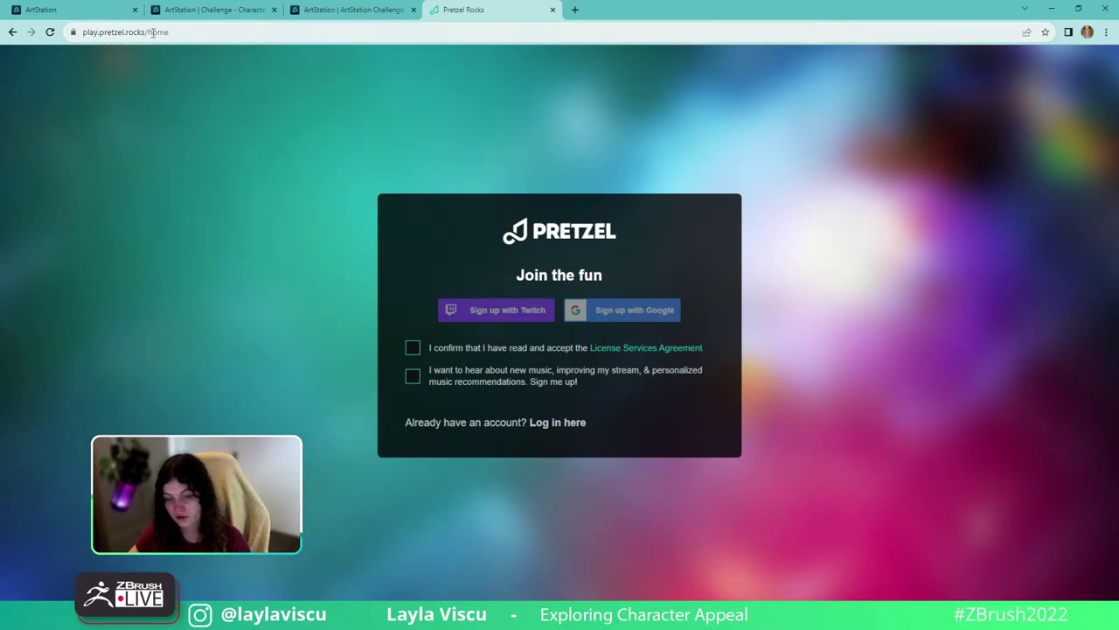
pyautogui.click(1053, 10)
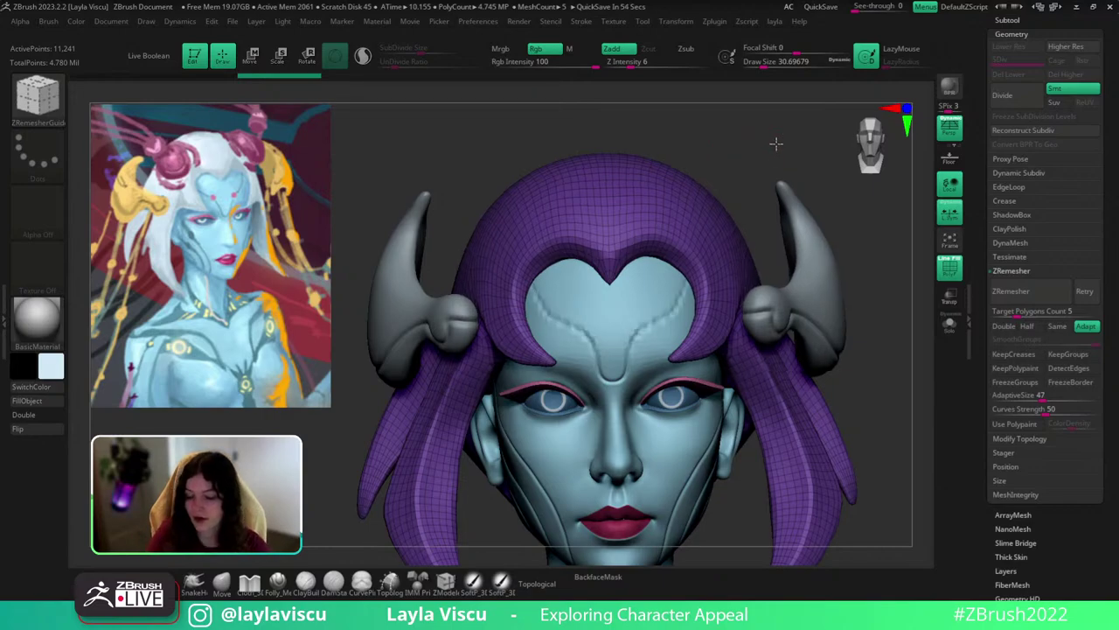
# Sharpen the hair's inner edge beside the heart-shaped forehead opening with the Folly_Mech Cut brush and turn polyframe off.
pyautogui.moveTo(733, 149); pyautogui.dragTo(734, 267)
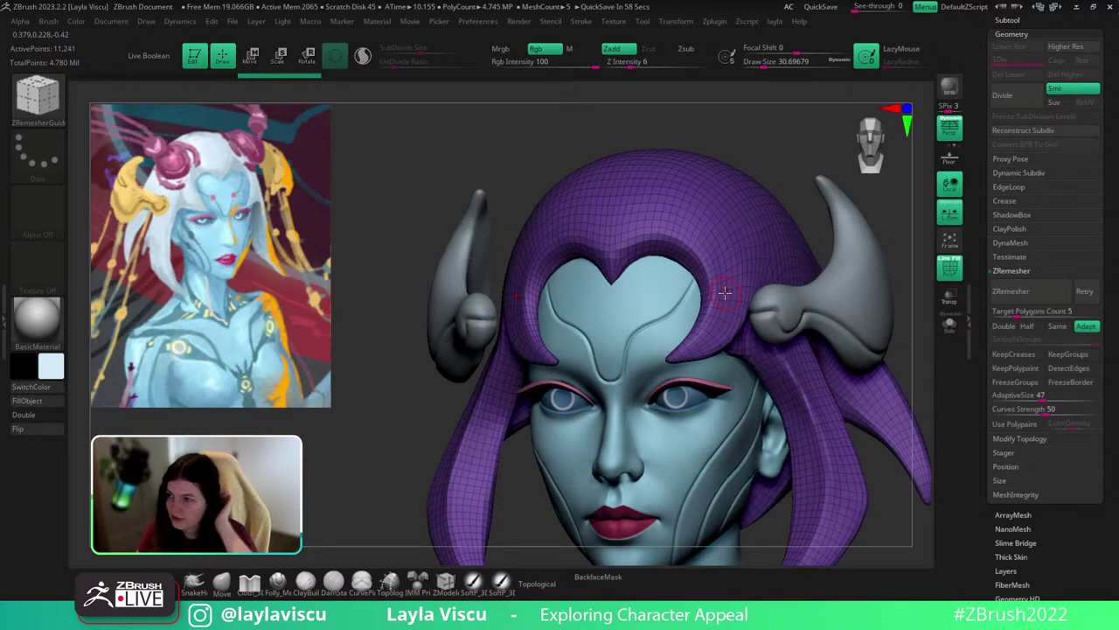
pyautogui.moveTo(812, 182); pyautogui.dragTo(801, 142)
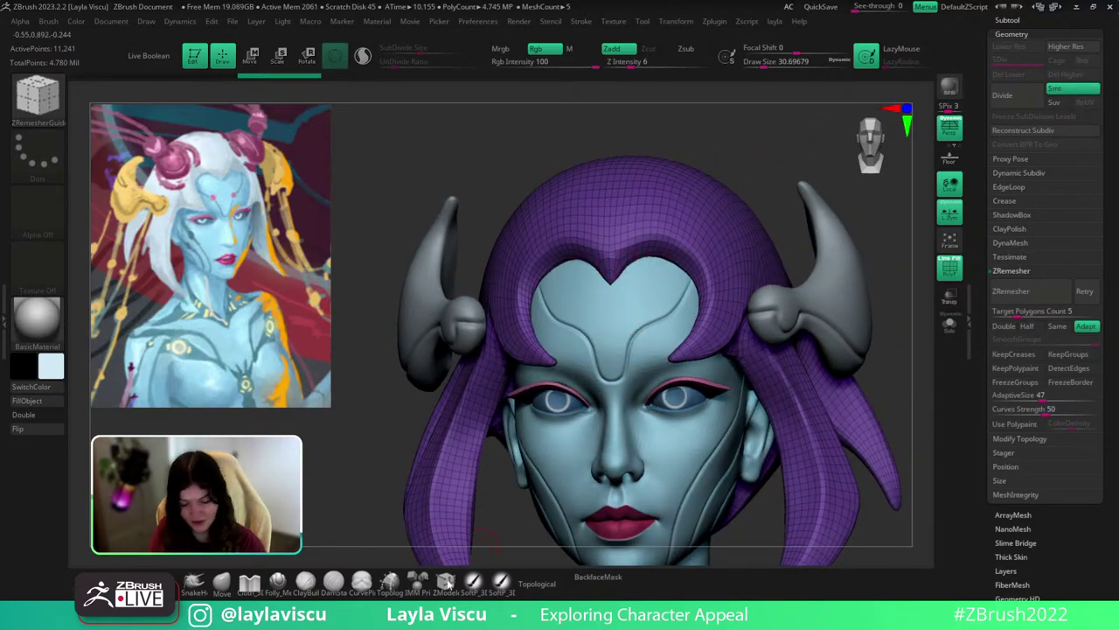
pyautogui.click(278, 581)
pyautogui.hotkey('shift', 'f')
pyautogui.hotkey('shift', 'f')
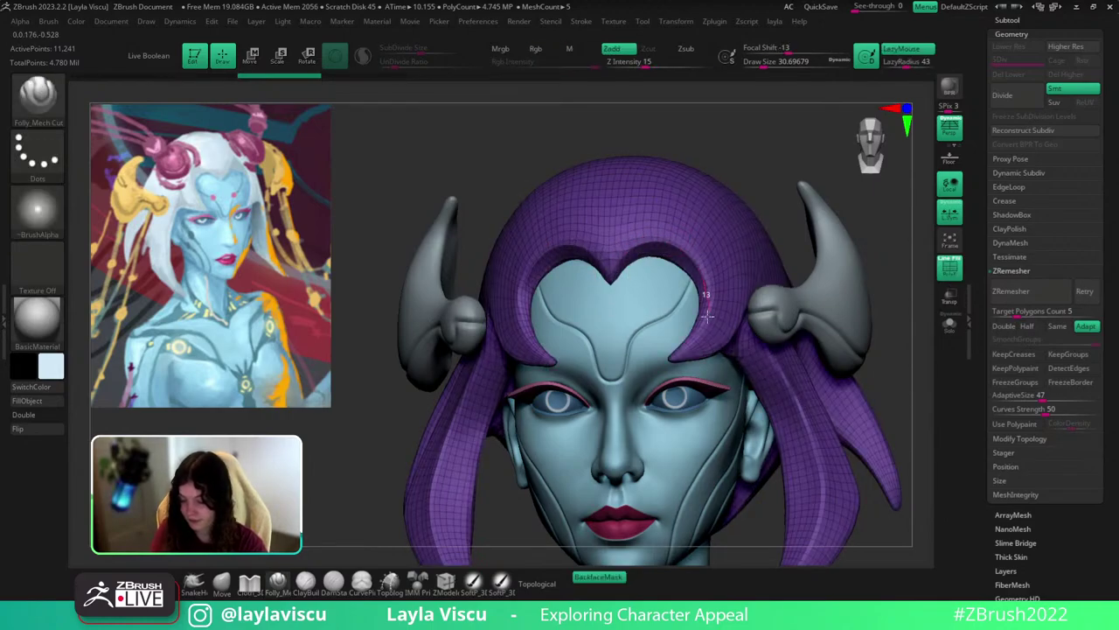
pyautogui.hotkey('shift', 'f')
pyautogui.hotkey('shift', 'f')
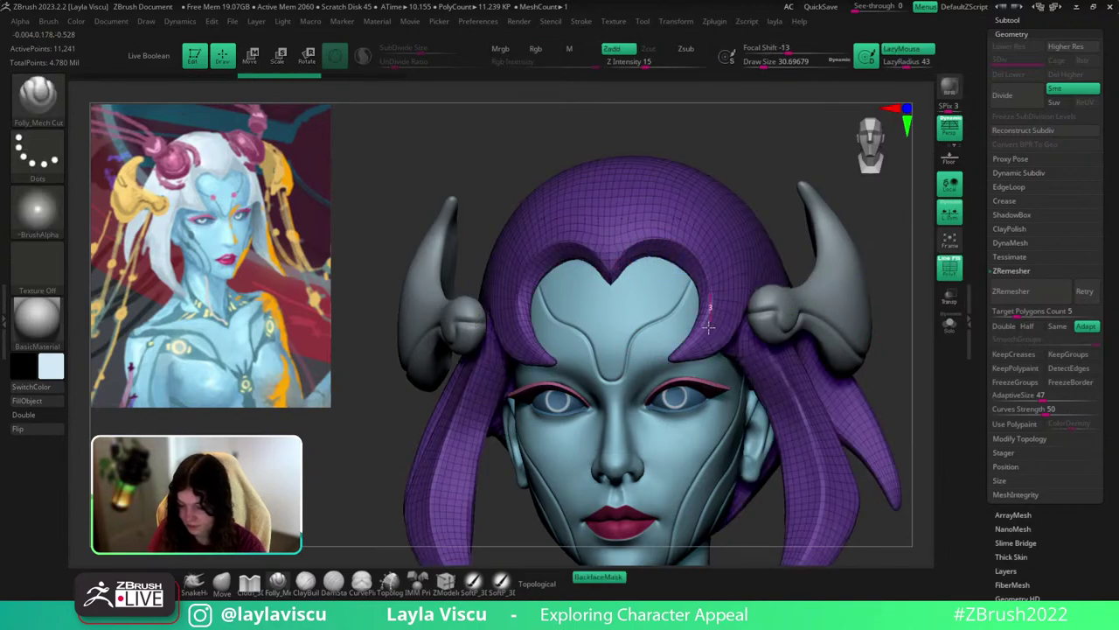
pyautogui.hotkey('shift', 'f')
pyautogui.keyDown('alt'); pyautogui.moveTo(869, 268); pyautogui.dragTo(832, 224); pyautogui.keyUp('alt')
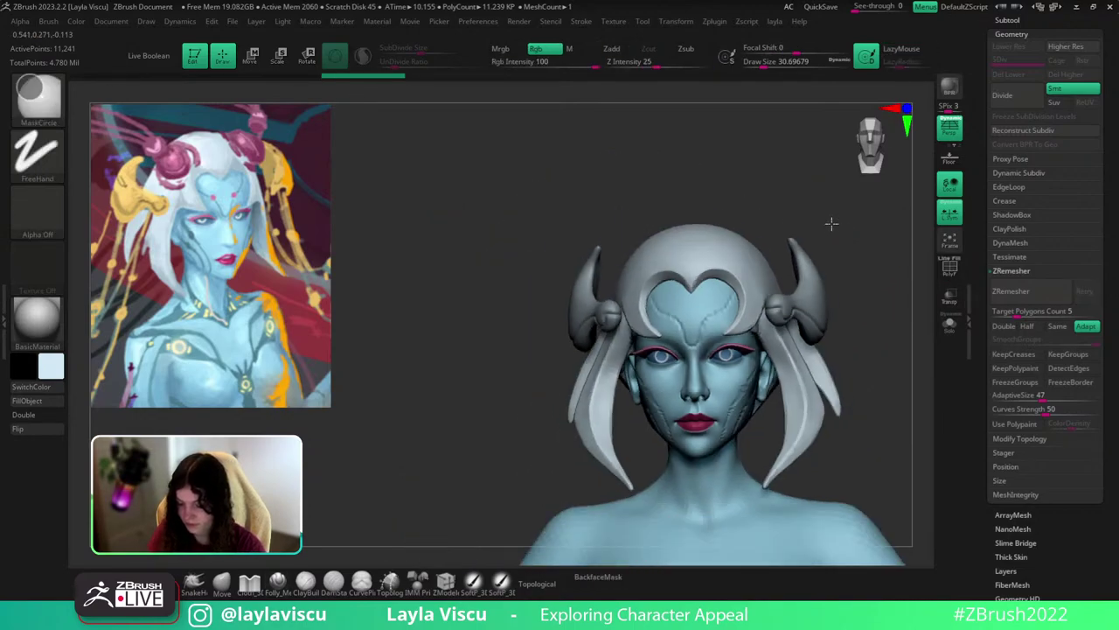
# Enable Dynamic Subdiv on the hair and isolate it in Solo mode.
pyautogui.moveTo(857, 322); pyautogui.dragTo(891, 324)
pyautogui.moveTo(891, 324); pyautogui.dragTo(971, 245, button='right')
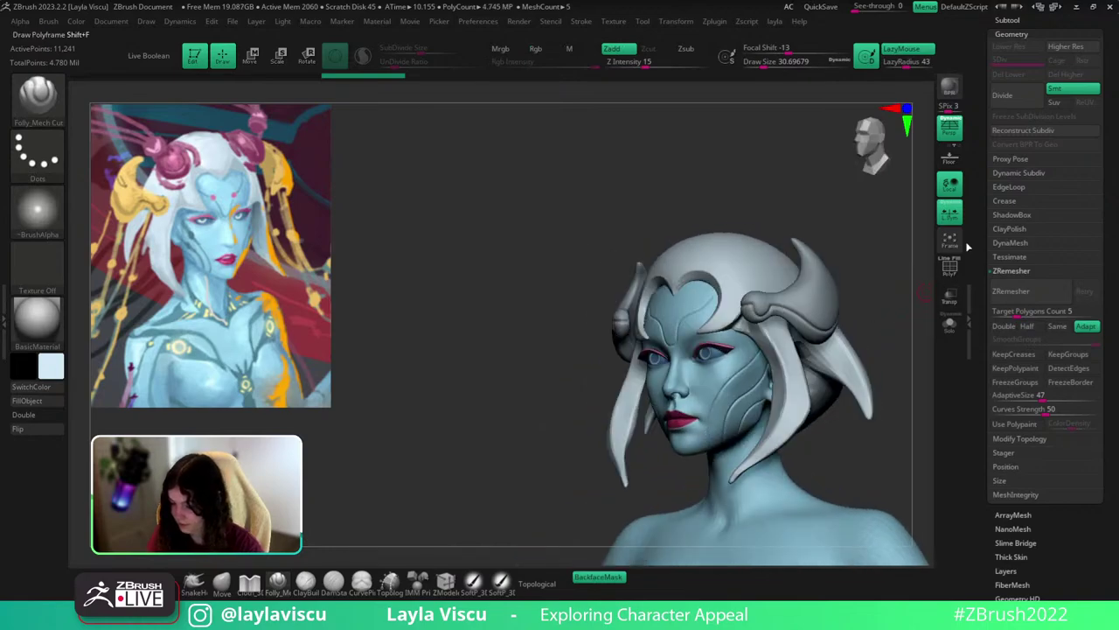
pyautogui.click(1014, 174)
pyautogui.click(1015, 186)
pyautogui.moveTo(894, 292); pyautogui.dragTo(912, 235, button='right')
pyautogui.click(949, 324)
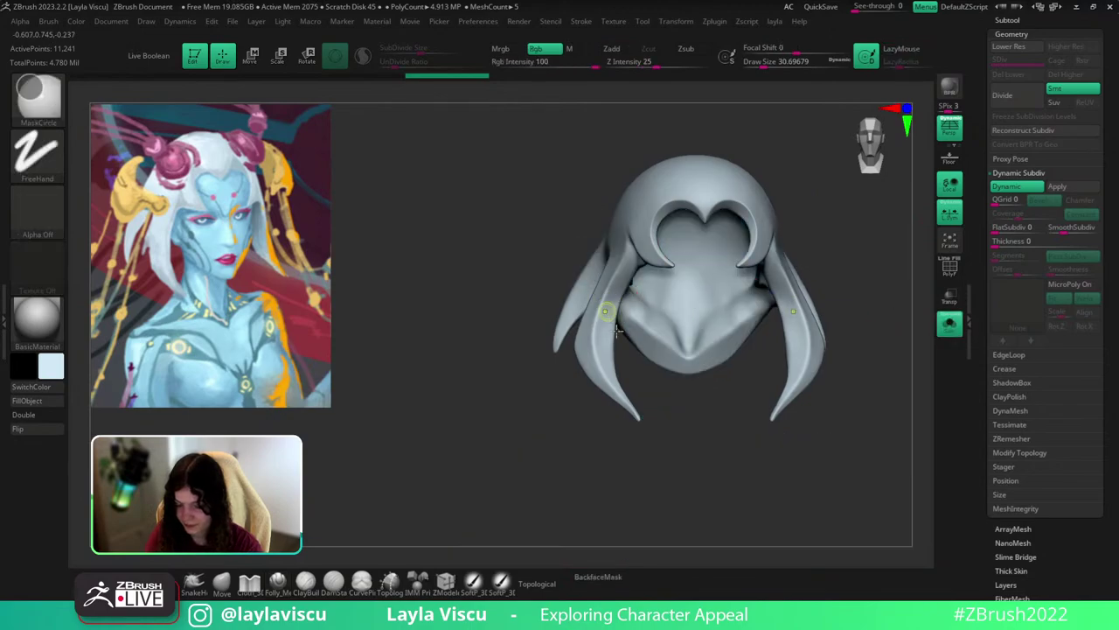
# Sharpen the ridge along the long front hair lock with the Folly_Mech Cut brush at draw size about 39, and show the whole character.
pyautogui.keyDown('ctrl'); pyautogui.moveTo(604, 313); pyautogui.dragTo(606, 417, button='right'); pyautogui.keyUp('ctrl')
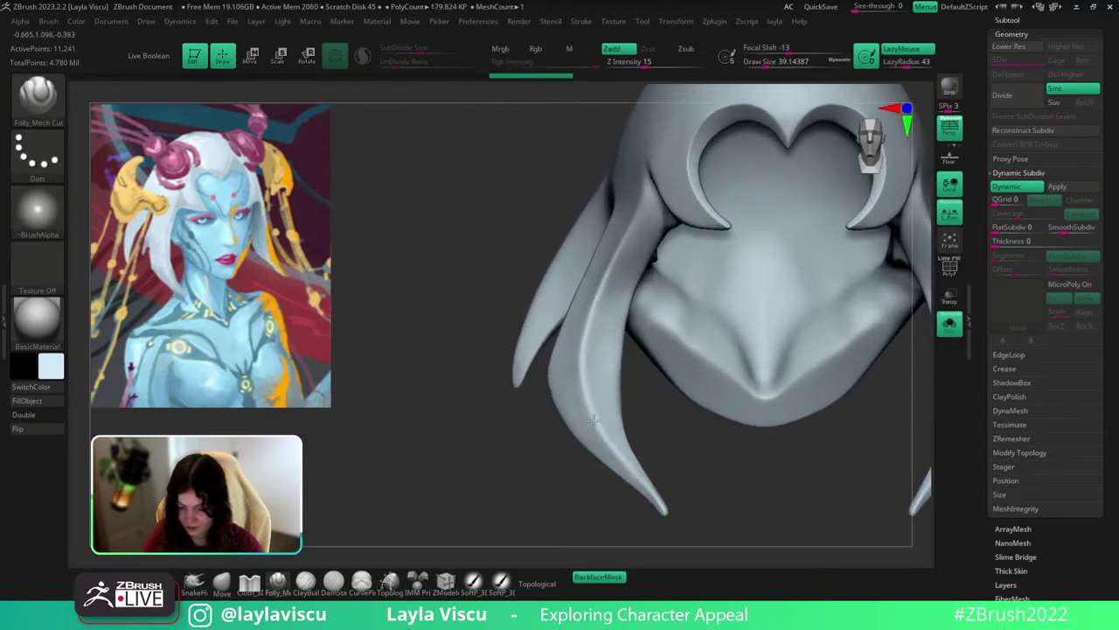
pyautogui.moveTo(670, 470); pyautogui.dragTo(679, 245, button='right')
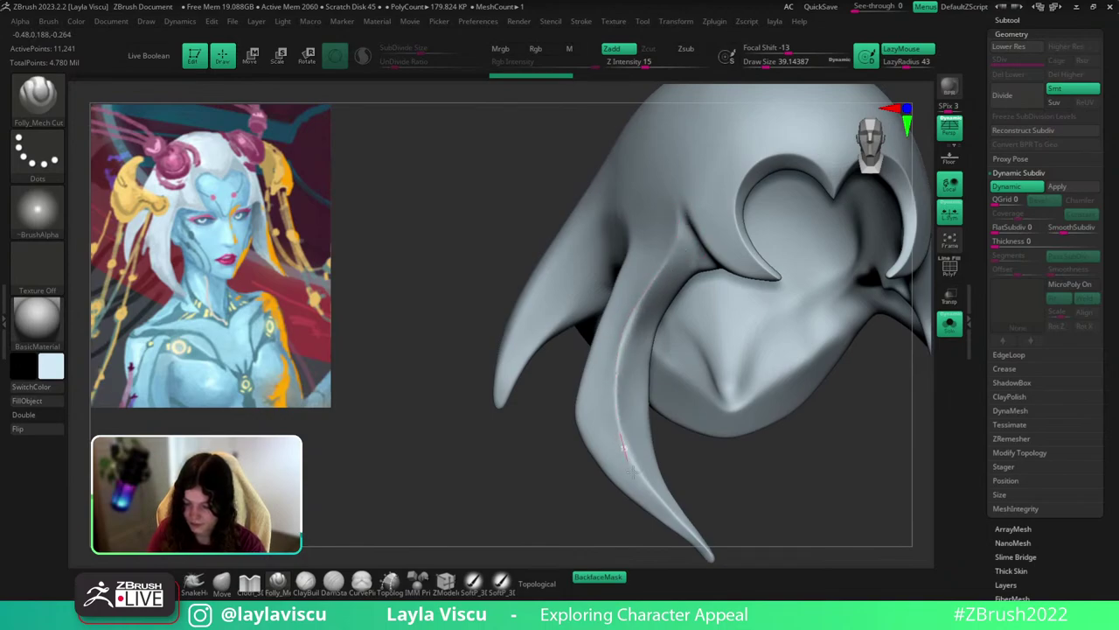
pyautogui.moveTo(632, 472)
pyautogui.mouseDown()
pyautogui.moveTo(657, 500)
pyautogui.moveTo(618, 425)
pyautogui.moveTo(638, 326)
pyautogui.mouseUp()
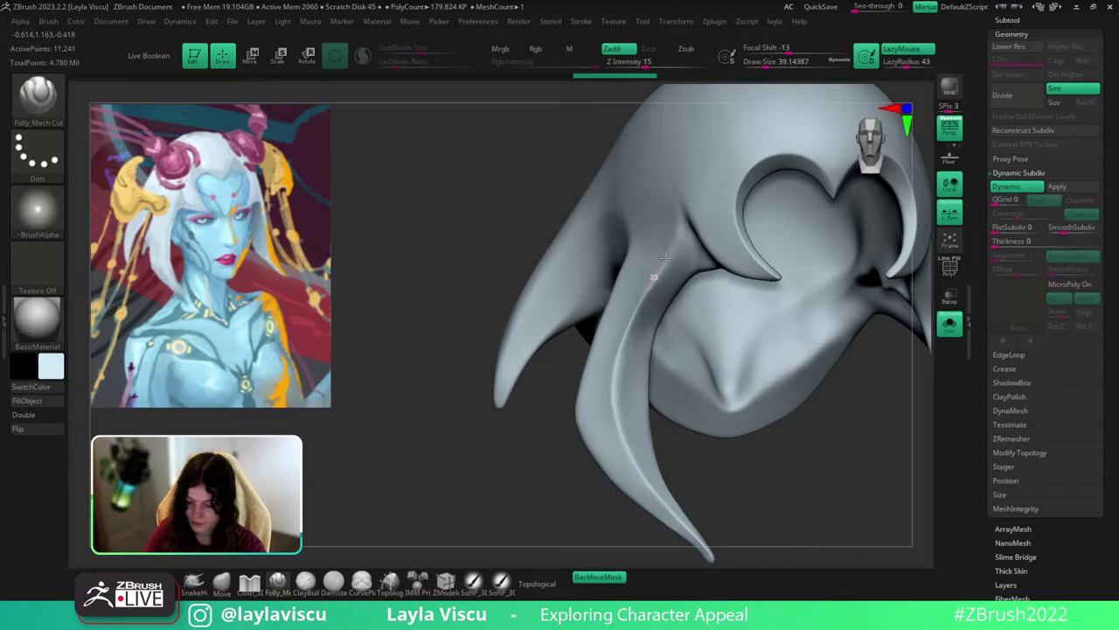
pyautogui.moveTo(675, 198); pyautogui.dragTo(662, 183)
pyautogui.keyDown('ctrl'); pyautogui.moveTo(639, 172); pyautogui.dragTo(769, 332, button='right'); pyautogui.keyUp('ctrl')
pyautogui.moveTo(829, 365)
pyautogui.keyDown('shift'); pyautogui.mouseDown(button='right')
pyautogui.moveTo(875, 358)
pyautogui.moveTo(884, 410)
pyautogui.moveTo(621, 319)
pyautogui.mouseUp(button='right'); pyautogui.keyUp('shift')
pyautogui.click(951, 329)
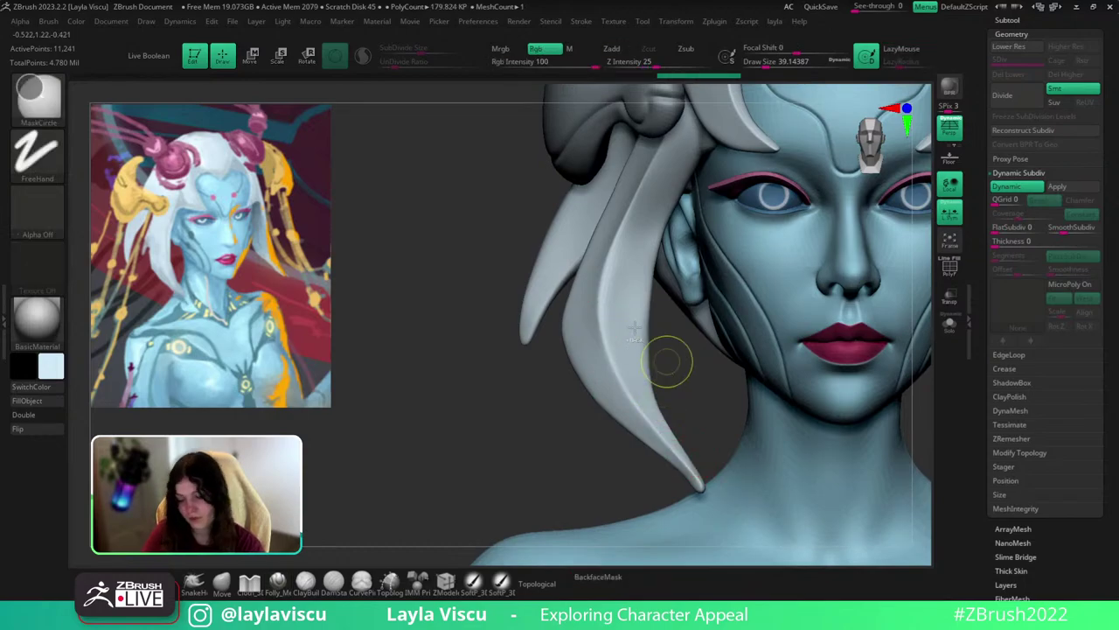
pyautogui.press('f')
pyautogui.moveTo(871, 381)
pyautogui.keyDown('ctrl'); pyautogui.mouseDown(button='right')
pyautogui.moveTo(849, 370)
pyautogui.moveTo(790, 420)
pyautogui.mouseUp(button='right'); pyautogui.keyUp('ctrl')
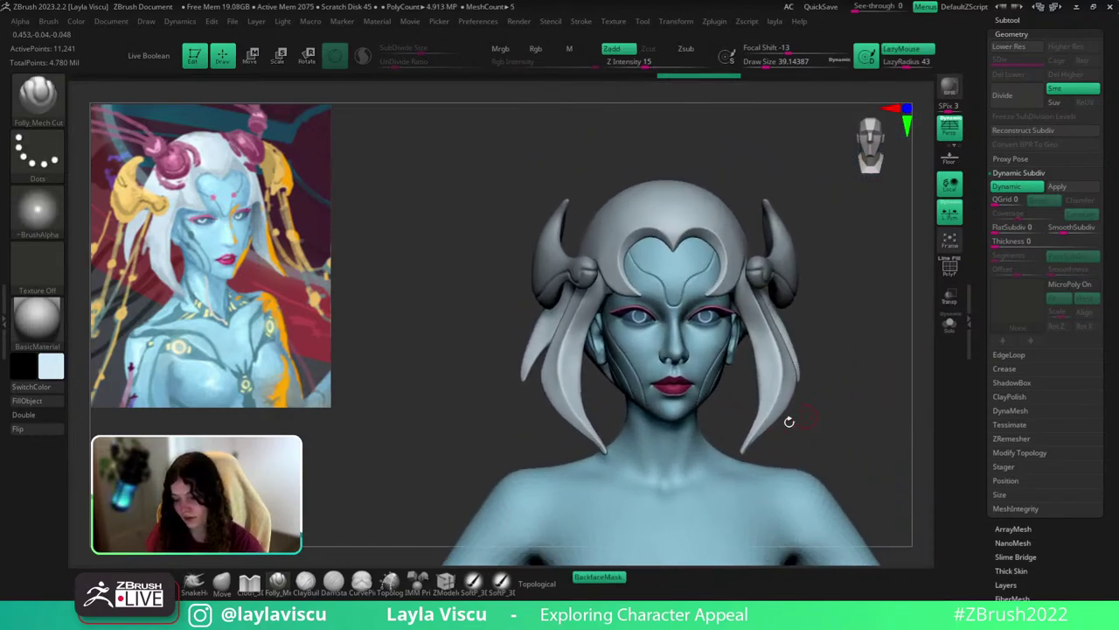
# Isolate the hair and polish the inner side of the front lock with the hPolish brush at draw size about 62.
pyautogui.click(232, 590)
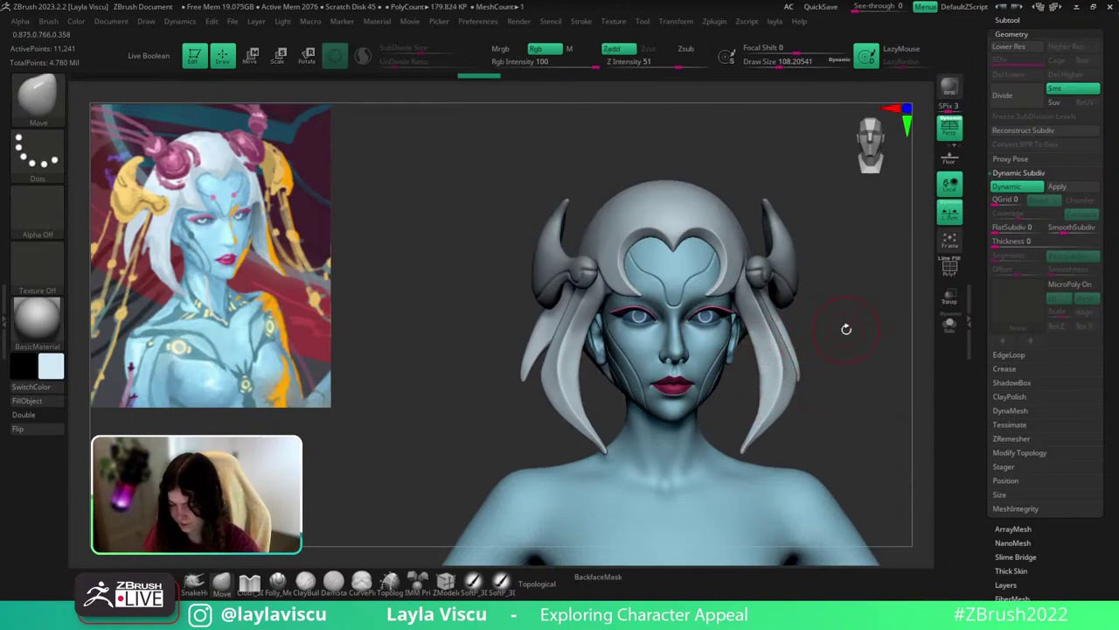
pyautogui.moveTo(869, 435)
pyautogui.mouseDown()
pyautogui.moveTo(907, 398)
pyautogui.moveTo(901, 356)
pyautogui.moveTo(793, 397)
pyautogui.moveTo(827, 471)
pyautogui.moveTo(825, 444)
pyautogui.mouseUp()
pyautogui.click(949, 324)
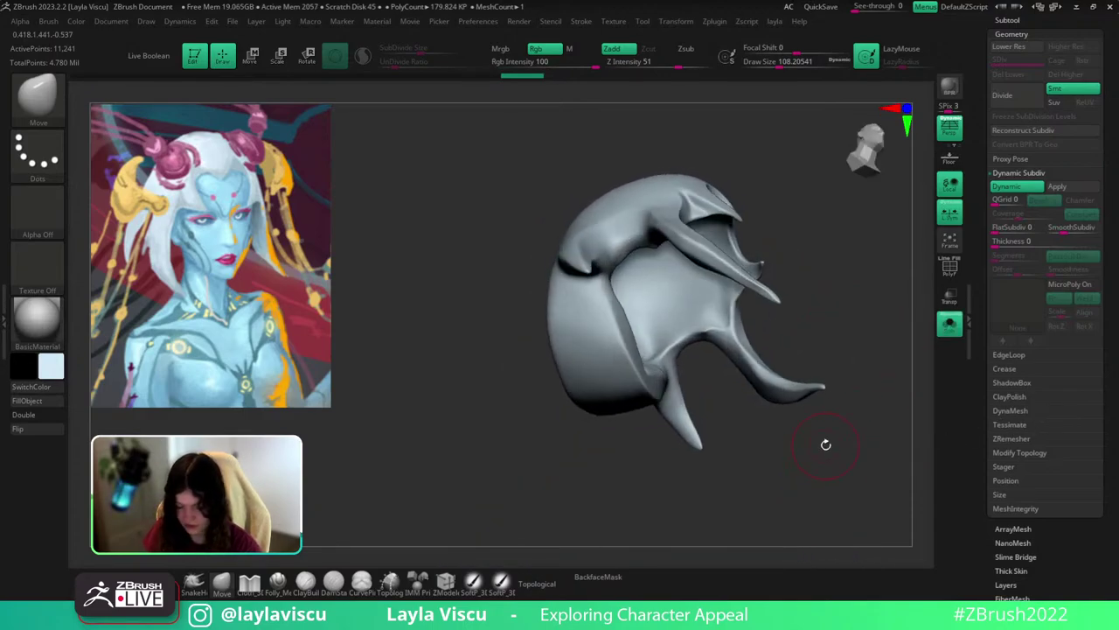
pyautogui.press('b')
pyautogui.press('h')
pyautogui.press('p')
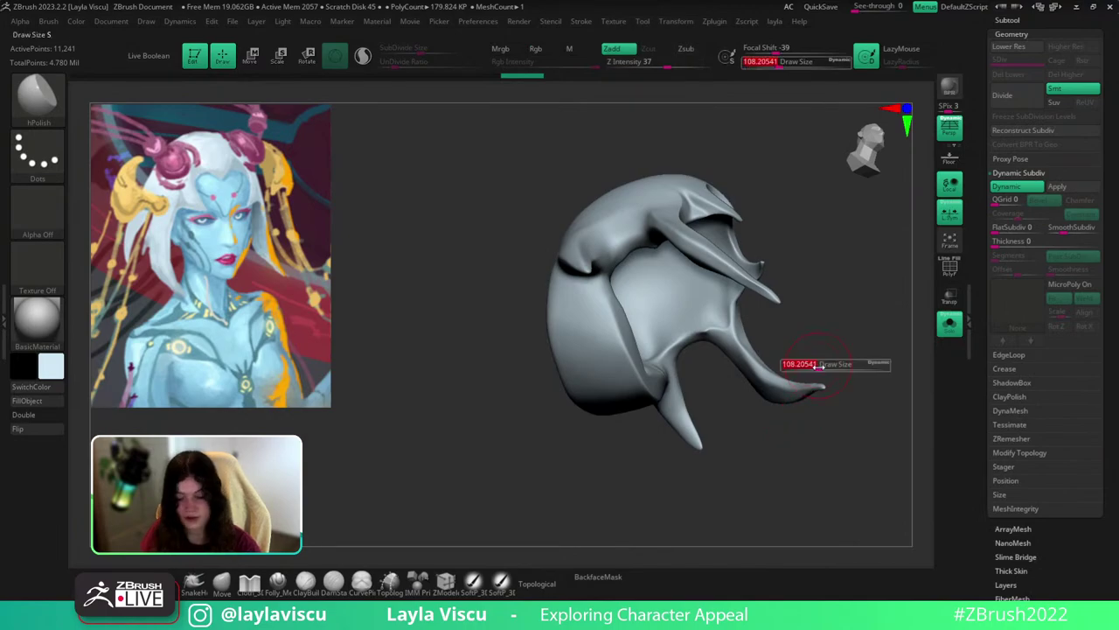
pyautogui.moveTo(838, 322); pyautogui.dragTo(822, 378)
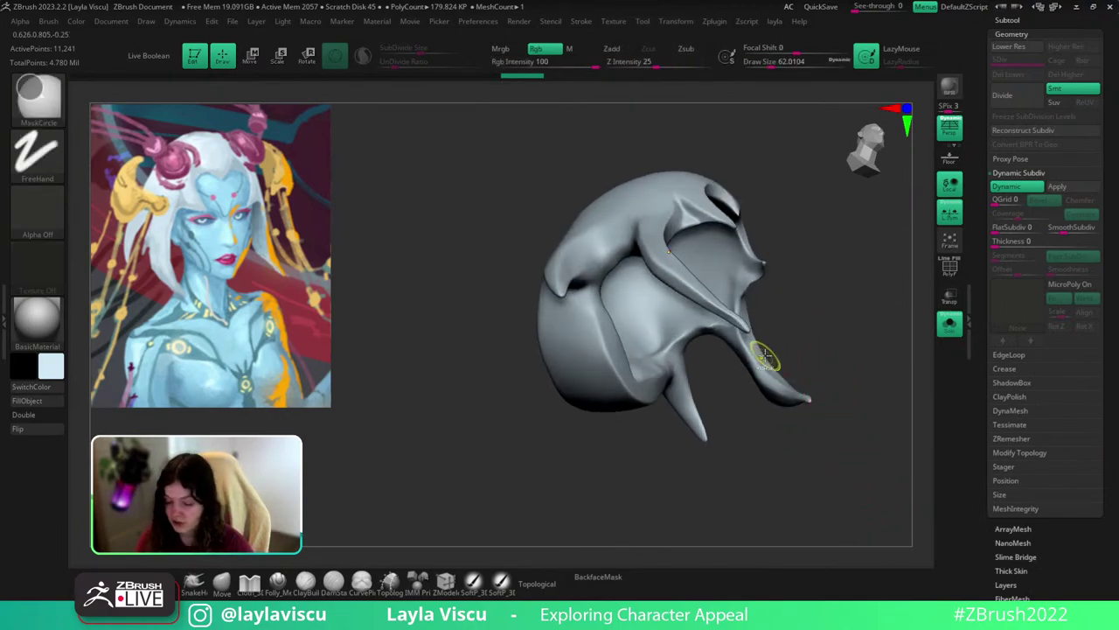
pyautogui.keyDown('ctrl'); pyautogui.moveTo(767, 358); pyautogui.dragTo(806, 325, button='right'); pyautogui.keyUp('ctrl')
pyautogui.moveTo(739, 331); pyautogui.dragTo(727, 335)
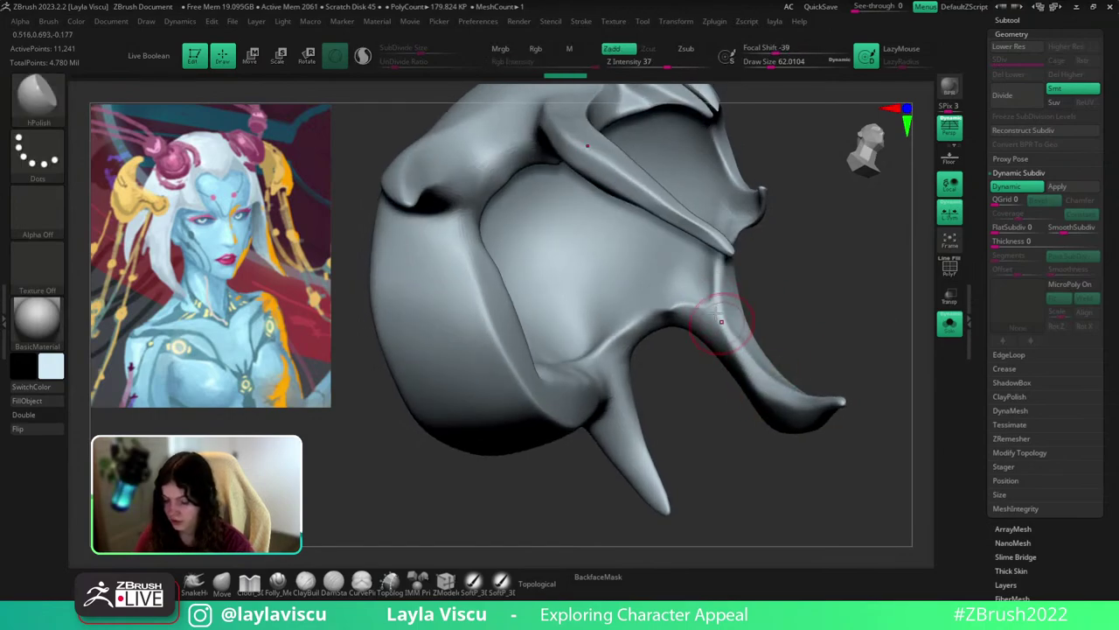
# Turn Dynamic Subdiv off, polish the lower part of the long front lock with hPolish at draw size about 62, and re-enable Dynamic Subdiv.
pyautogui.hotkey('shift', 'f')
pyautogui.hotkey('shift', 'f')
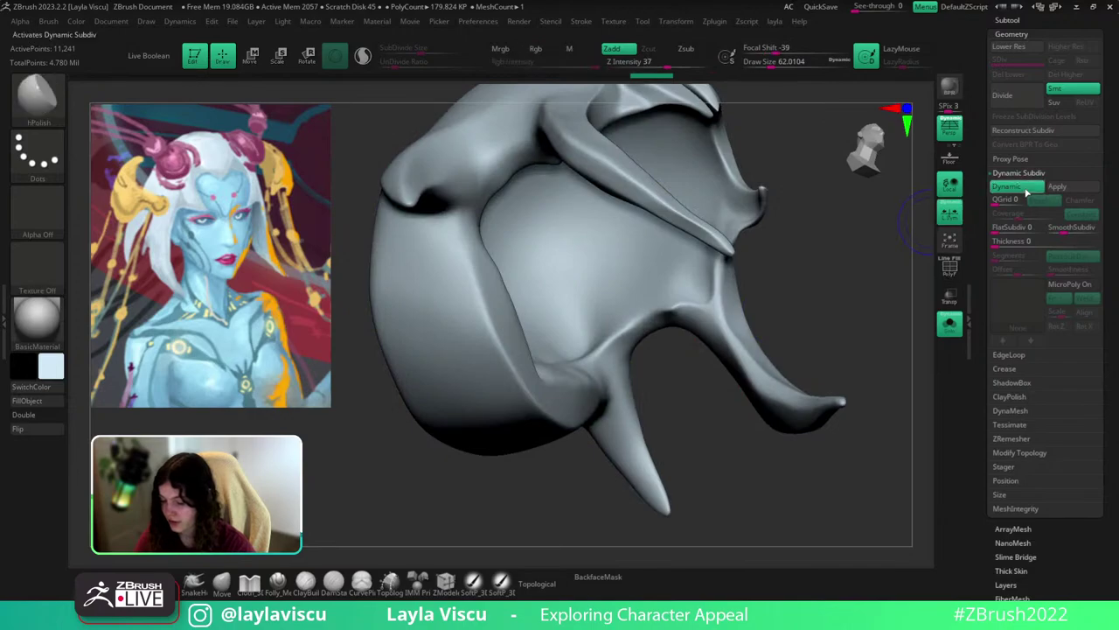
pyautogui.click(1030, 186)
pyautogui.moveTo(857, 290); pyautogui.dragTo(837, 295)
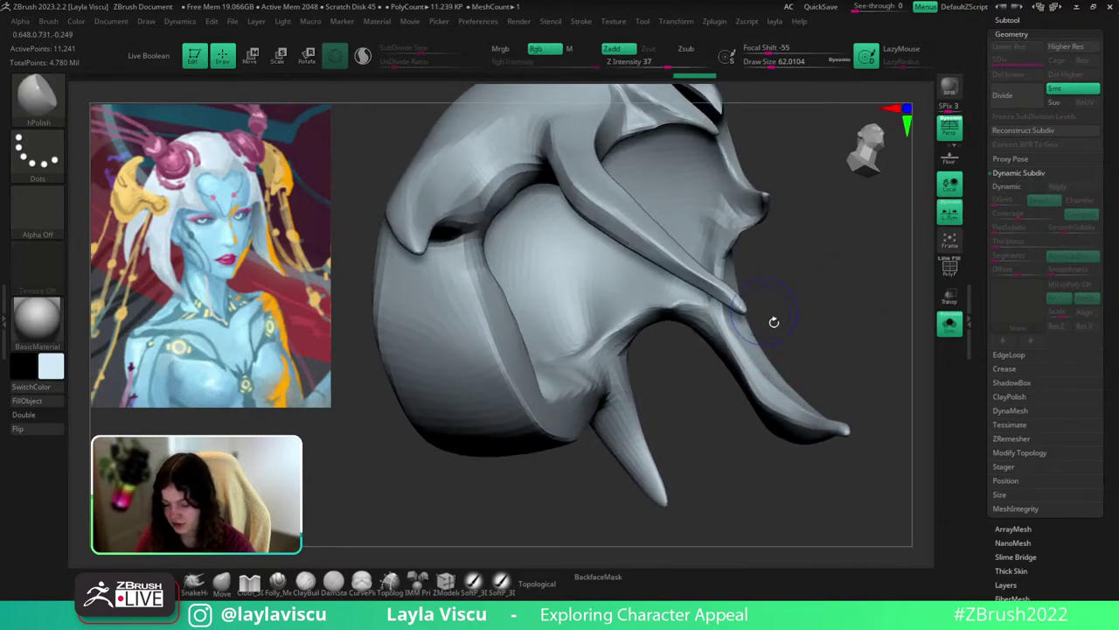
pyautogui.hotkey('shift', 'f')
pyautogui.hotkey('shift', 'f')
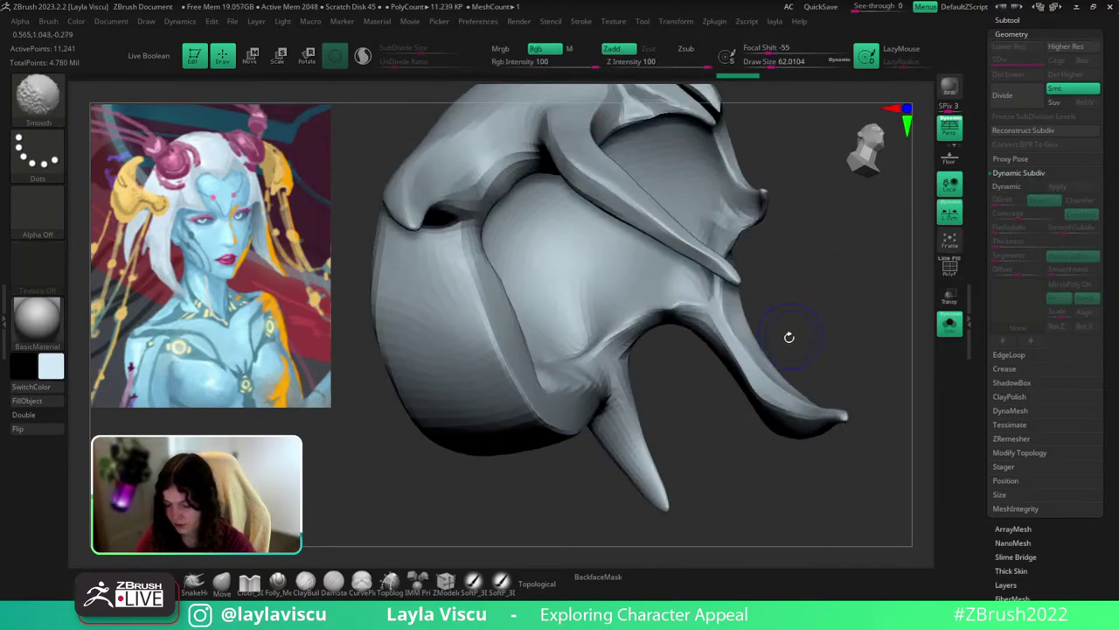
pyautogui.moveTo(787, 332); pyautogui.dragTo(819, 424)
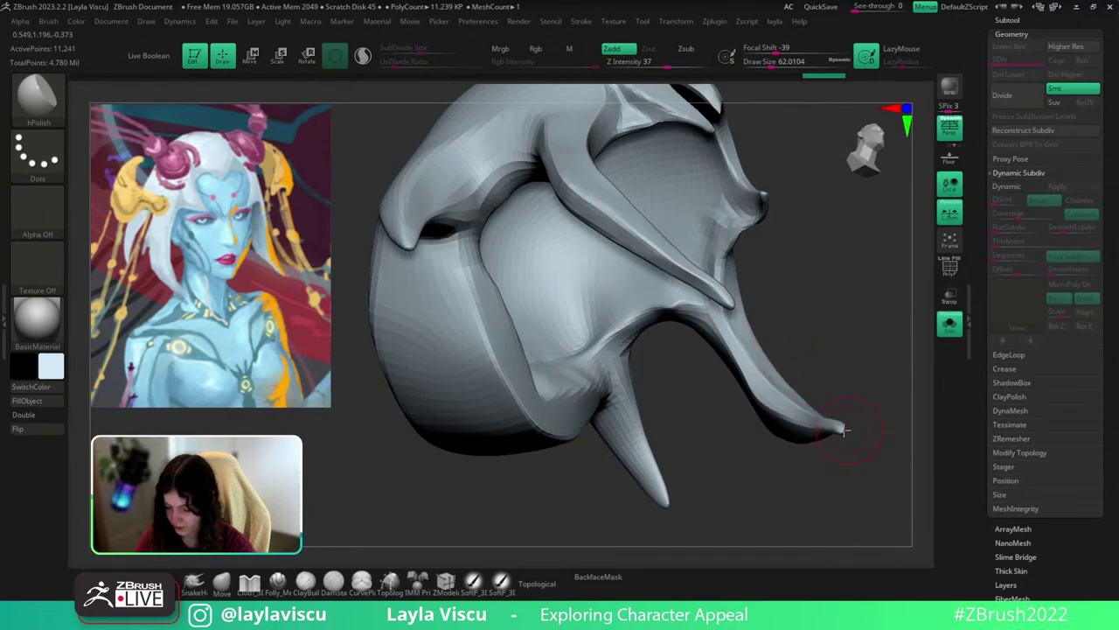
pyautogui.moveTo(827, 365); pyautogui.dragTo(814, 330)
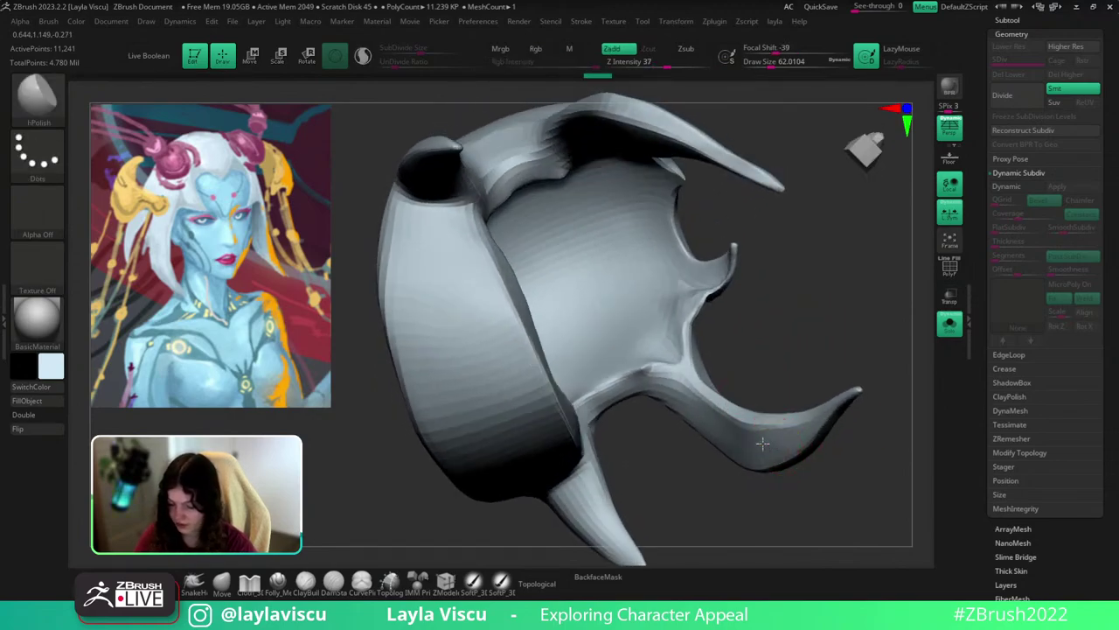
pyautogui.moveTo(754, 445)
pyautogui.keyDown('ctrl'); pyautogui.mouseDown(button='right')
pyautogui.moveTo(726, 350)
pyautogui.moveTo(804, 403)
pyautogui.moveTo(889, 300)
pyautogui.mouseUp(button='right'); pyautogui.keyUp('ctrl')
pyautogui.click(1029, 187)
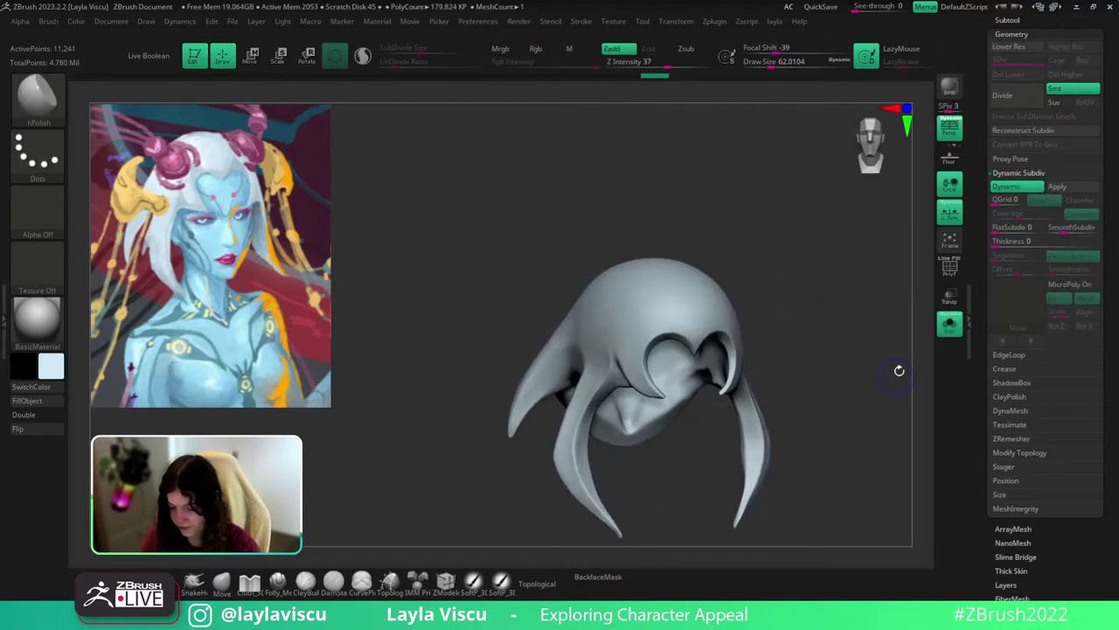
# Switch to the Move brush, smooth the front of the hair's crown at draw size 154, and show the whole character.
pyautogui.moveTo(894, 370); pyautogui.dragTo(748, 448, button='right')
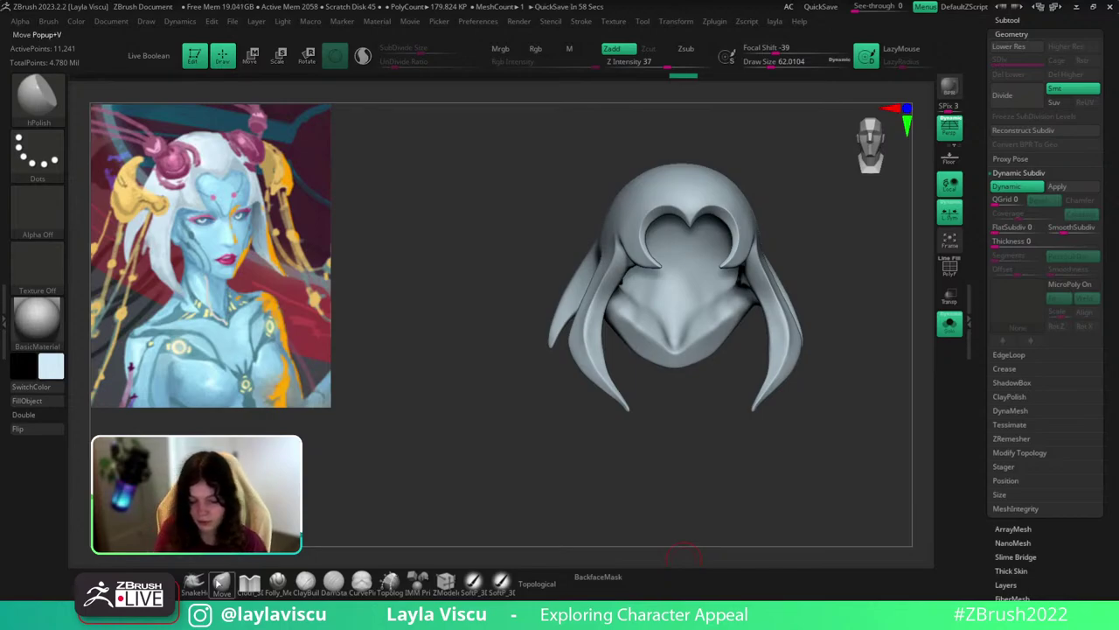
pyautogui.press('b')
pyautogui.press('m')
pyautogui.press('v')
pyautogui.keyDown('alt'); pyautogui.moveTo(832, 225); pyautogui.dragTo(742, 307, button='right'); pyautogui.keyUp('alt')
pyautogui.press(']')
pyautogui.press(']')
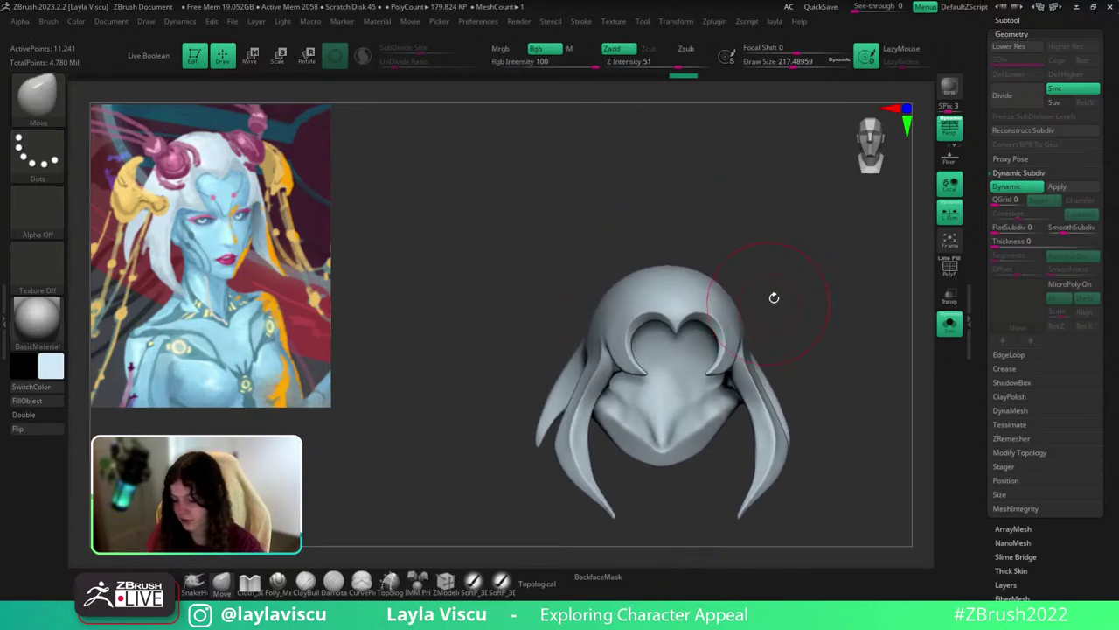
pyautogui.hotkey('shift', 'f')
pyautogui.hotkey('shift', 'f')
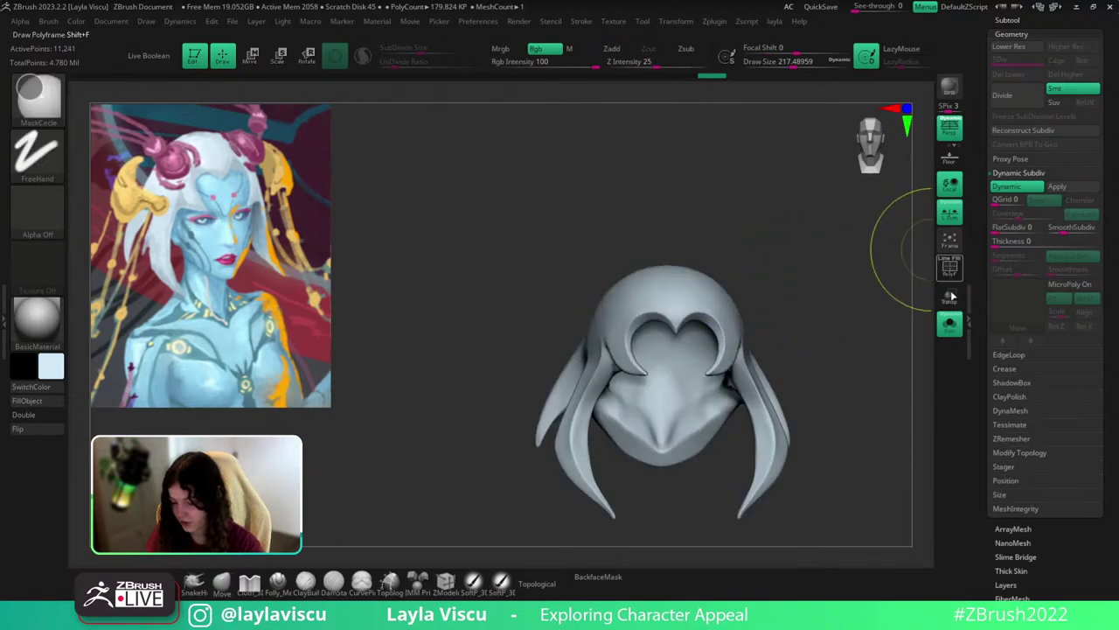
pyautogui.moveTo(886, 338); pyautogui.dragTo(749, 318, button='right')
pyautogui.press('shift')
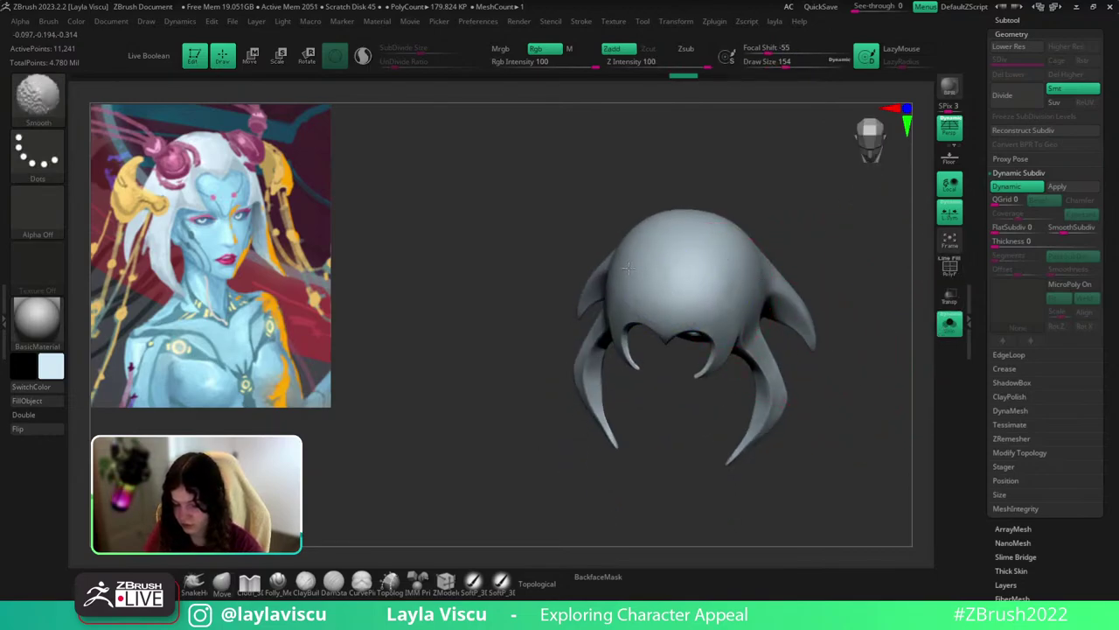
pyautogui.moveTo(667, 190); pyautogui.dragTo(701, 197, button='right')
pyautogui.keyDown('shift'); pyautogui.moveTo(645, 273); pyautogui.dragTo(719, 302); pyautogui.keyUp('shift')
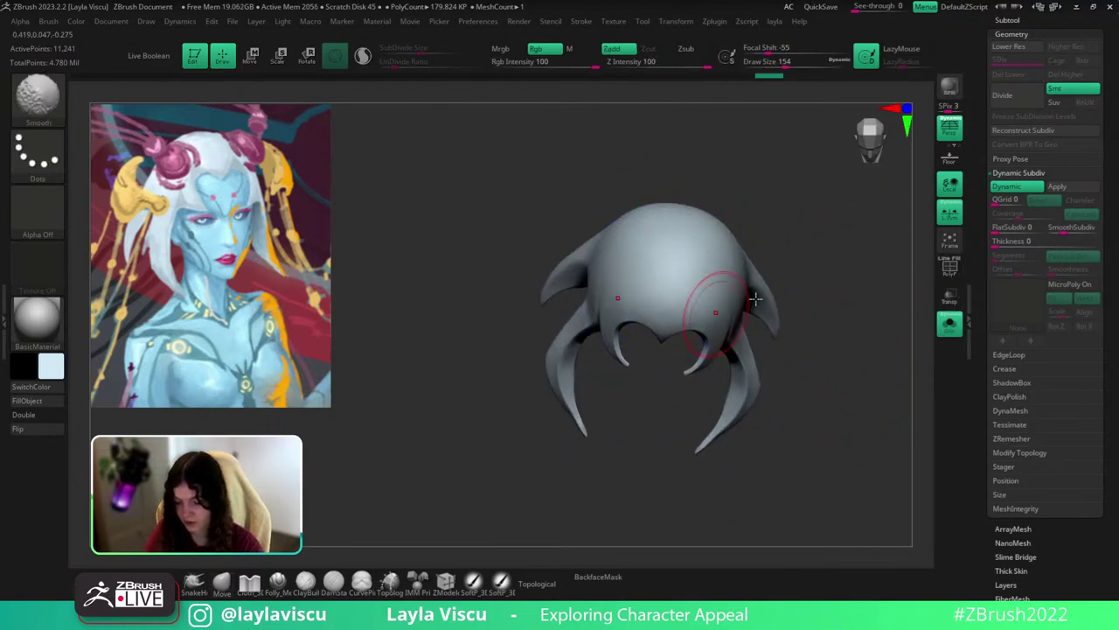
pyautogui.keyDown('shift'); pyautogui.moveTo(830, 359); pyautogui.dragTo(837, 322); pyautogui.keyUp('shift')
pyautogui.click(951, 324)
# Smooth the back surface of the hair above the neck.
pyautogui.moveTo(895, 358); pyautogui.dragTo(792, 382, button='right')
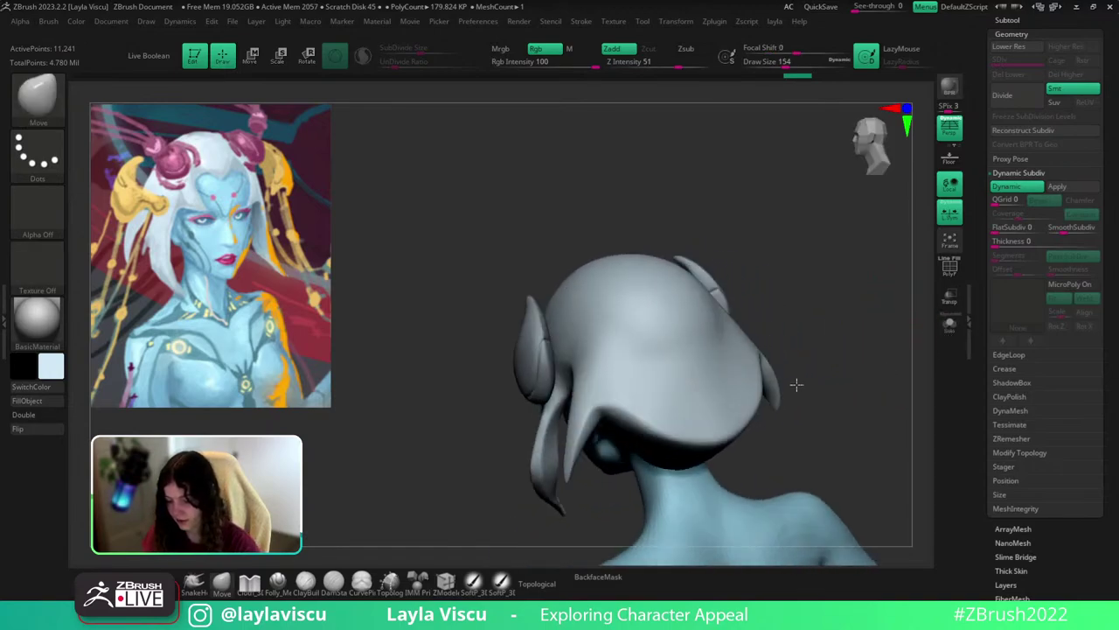
pyautogui.press('shift')
pyautogui.moveTo(633, 350)
pyautogui.keyDown('shift'); pyautogui.mouseDown()
pyautogui.moveTo(712, 321)
pyautogui.moveTo(734, 336)
pyautogui.mouseUp(); pyautogui.keyUp('shift')
pyautogui.keyDown('shift'); pyautogui.moveTo(831, 343); pyautogui.dragTo(854, 345); pyautogui.keyUp('shift')
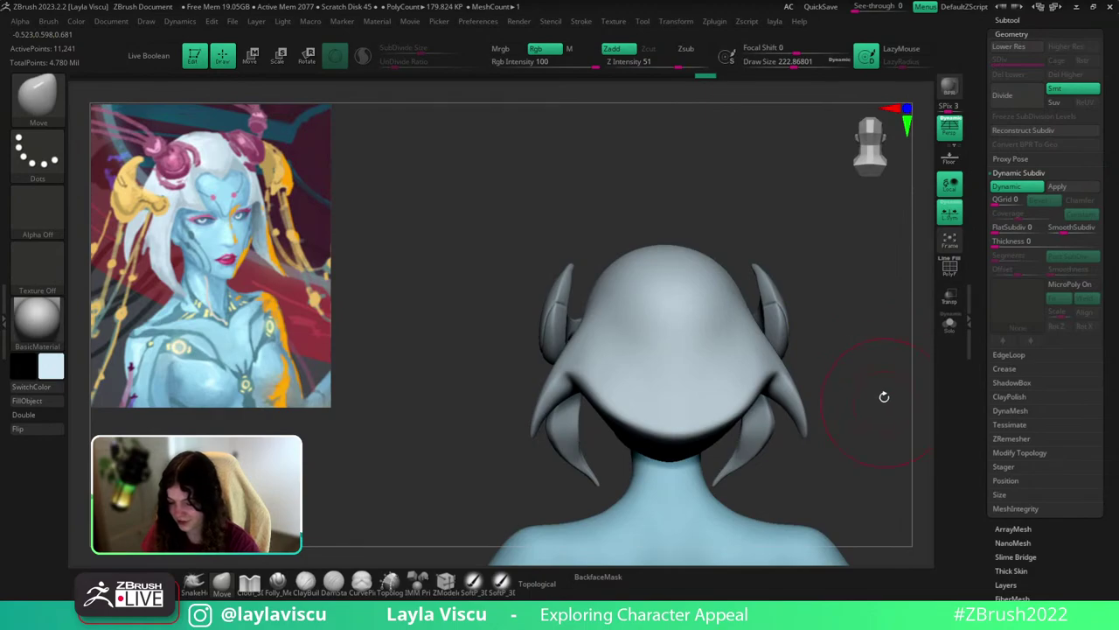
pyautogui.moveTo(884, 396); pyautogui.dragTo(869, 364, button='right')
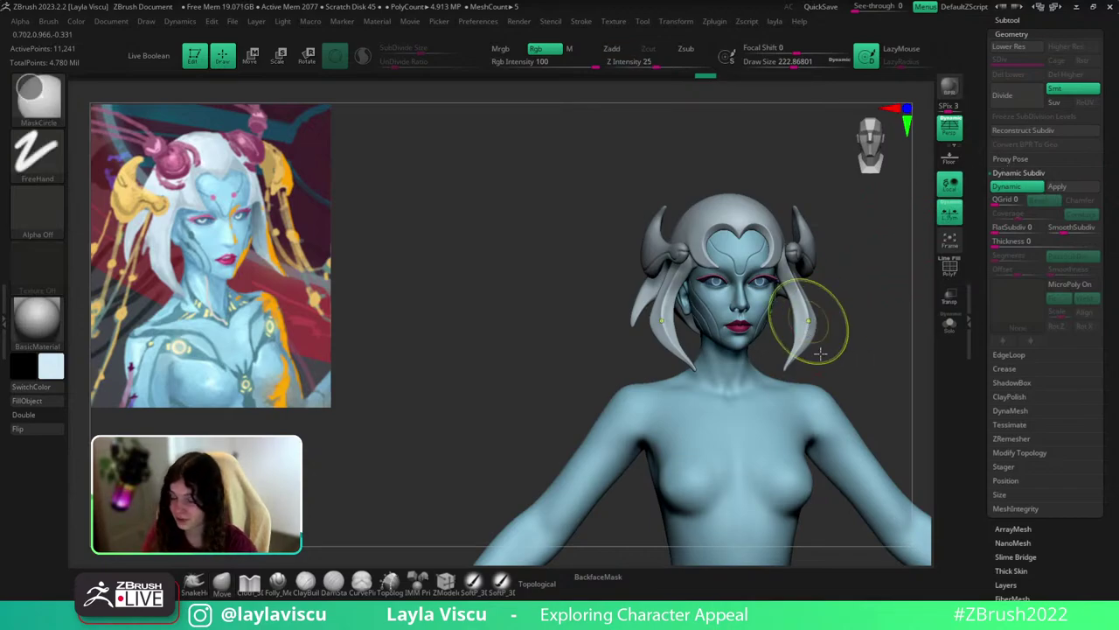
# Reshape the long front locks beside the face with the Move brush at draw size about 87.
pyautogui.keyDown('ctrl'); pyautogui.moveTo(818, 321); pyautogui.dragTo(789, 320, button='right'); pyautogui.keyUp('ctrl')
pyautogui.press('s')
pyautogui.moveTo(788, 321)
pyautogui.mouseDown()
pyautogui.moveTo(766, 324)
pyautogui.moveTo(784, 334)
pyautogui.mouseUp()
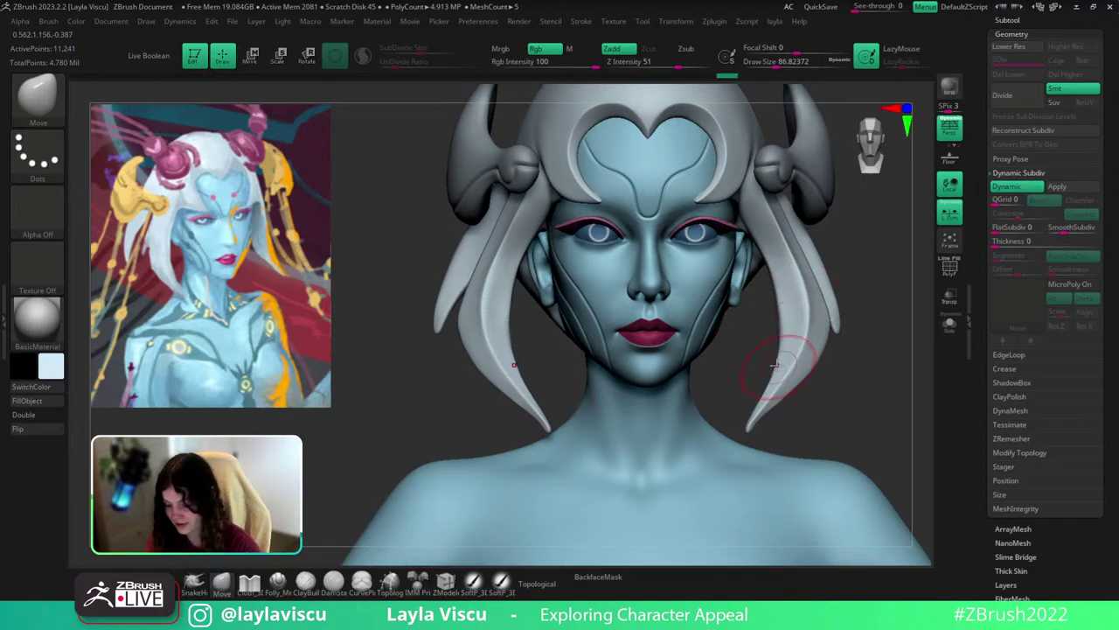
pyautogui.keyDown('ctrl'); pyautogui.moveTo(785, 329); pyautogui.dragTo(751, 421, button='right'); pyautogui.keyUp('ctrl')
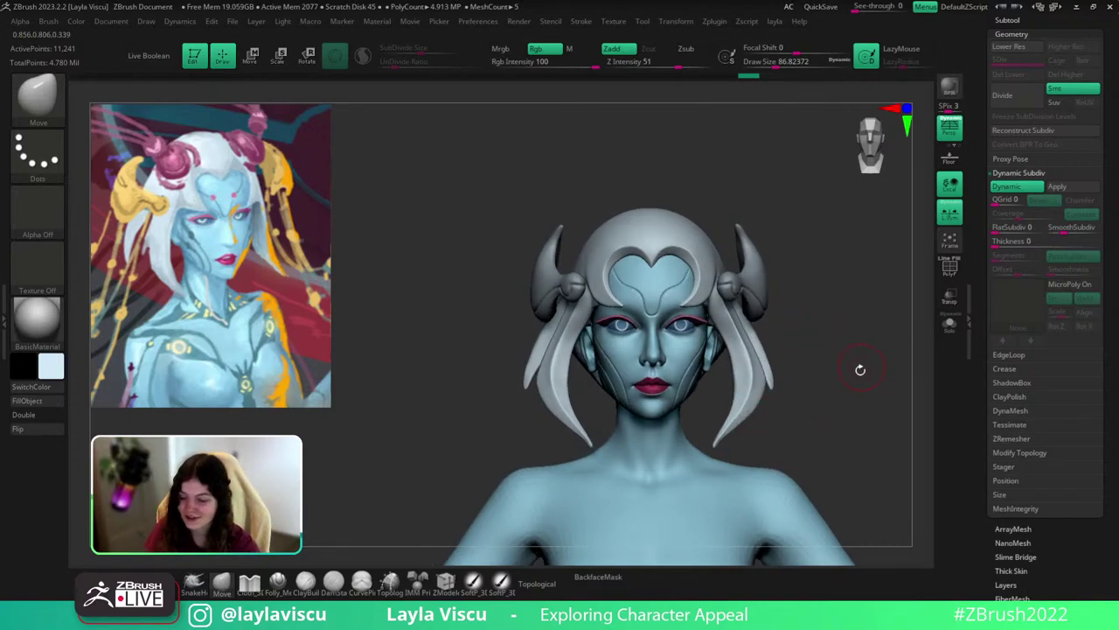
pyautogui.hotkey('shift', 'f')
pyautogui.hotkey('shift', 'f')
pyautogui.moveTo(839, 329); pyautogui.dragTo(829, 305)
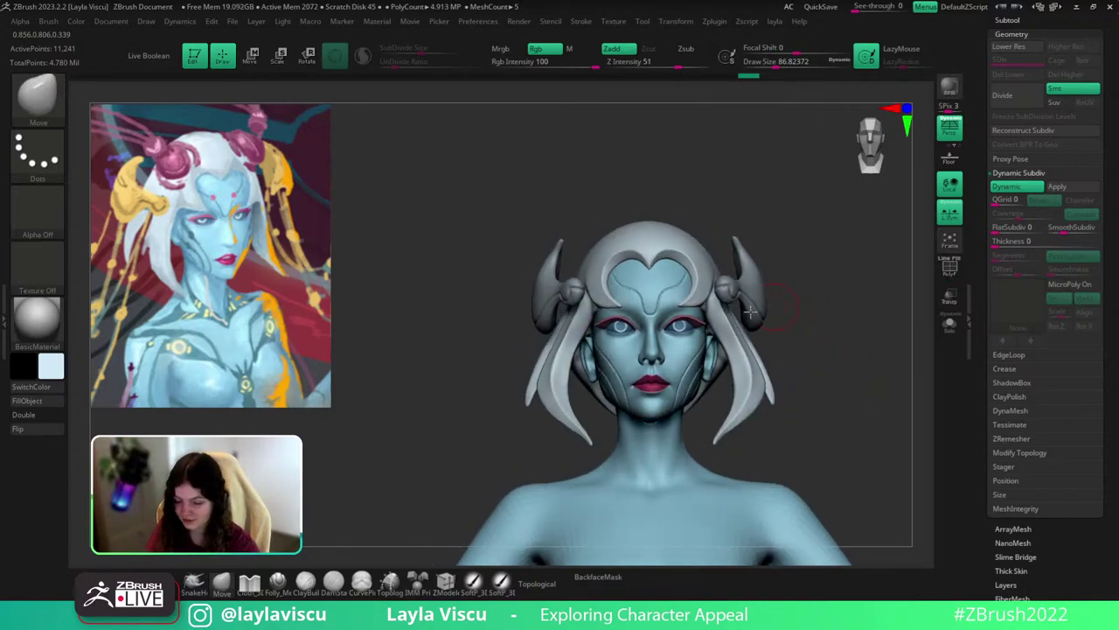
pyautogui.moveTo(814, 287)
pyautogui.mouseDown(button='right')
pyautogui.moveTo(842, 377)
pyautogui.moveTo(825, 302)
pyautogui.mouseUp(button='right')
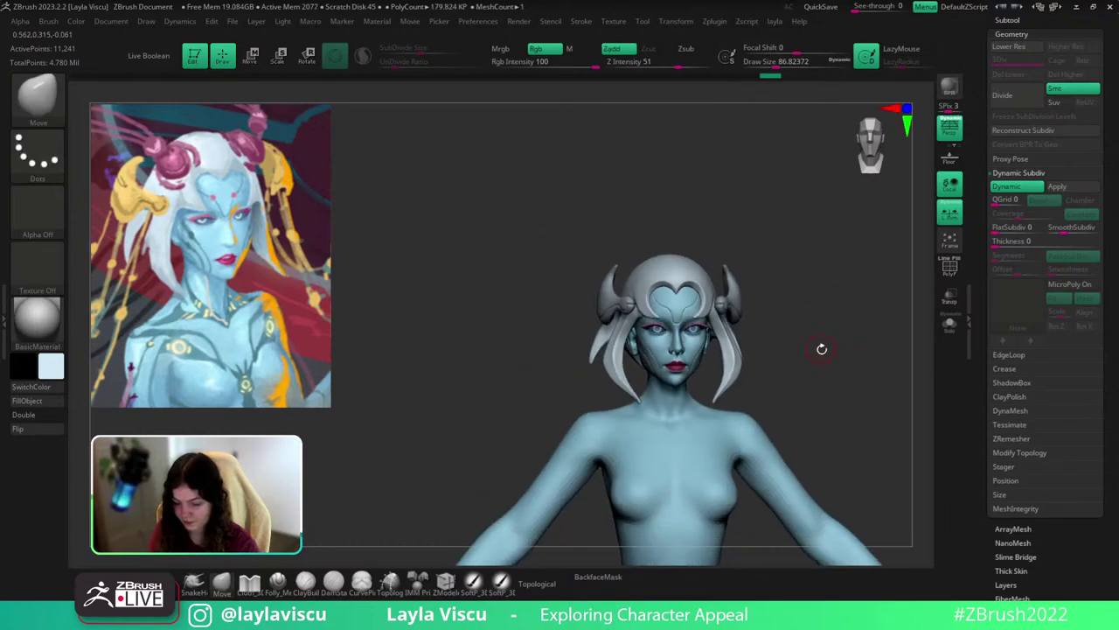
pyautogui.keyDown('alt'); pyautogui.moveTo(822, 347); pyautogui.dragTo(826, 280, button='right'); pyautogui.keyUp('alt')
pyautogui.keyDown('ctrl'); pyautogui.moveTo(755, 297); pyautogui.dragTo(744, 318, button='right'); pyautogui.keyUp('ctrl')
pyautogui.keyDown('alt'); pyautogui.moveTo(835, 296); pyautogui.dragTo(823, 327, button='right'); pyautogui.keyUp('alt')
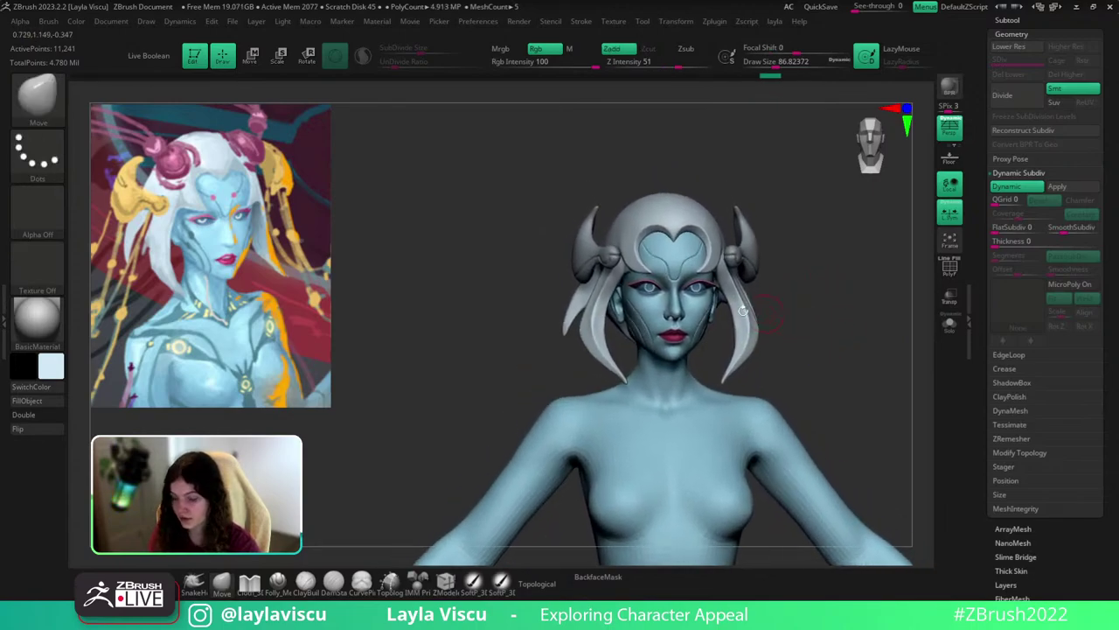
# Select the horn ornaments, sample the gold of the concept art's horn, and fill them with it.
pyautogui.keyDown('alt'); pyautogui.click(596, 256); pyautogui.keyUp('alt')
pyautogui.moveTo(787, 296); pyautogui.dragTo(826, 291, button='right')
pyautogui.press('z')
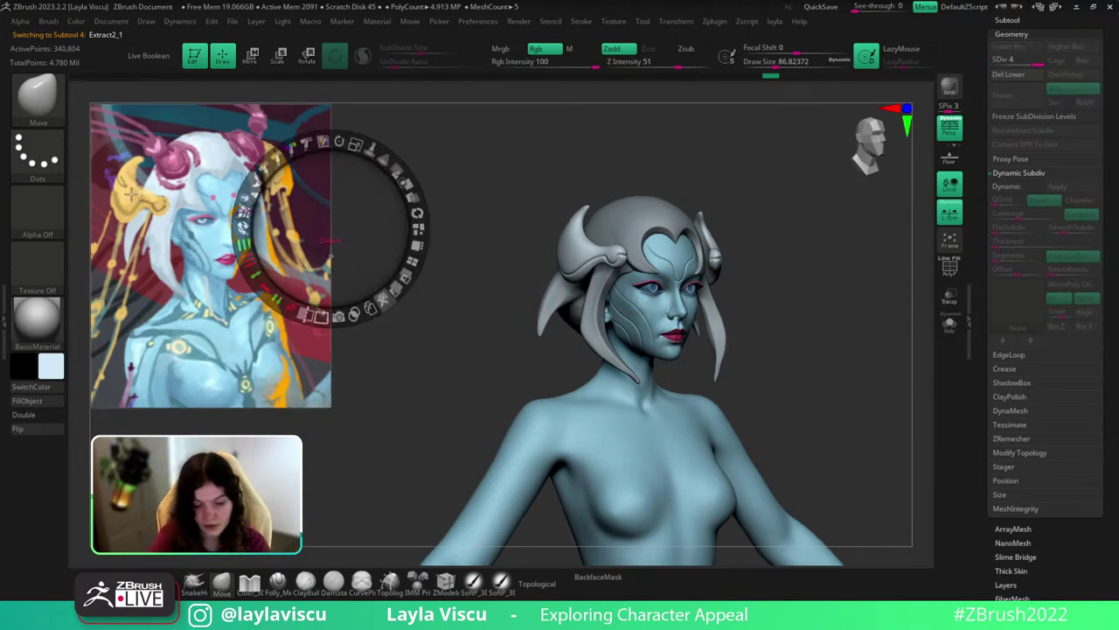
pyautogui.press('c')
pyautogui.press('z')
pyautogui.click(48, 399)
pyautogui.keyDown('ctrl'); pyautogui.click(624, 138); pyautogui.keyUp('ctrl')
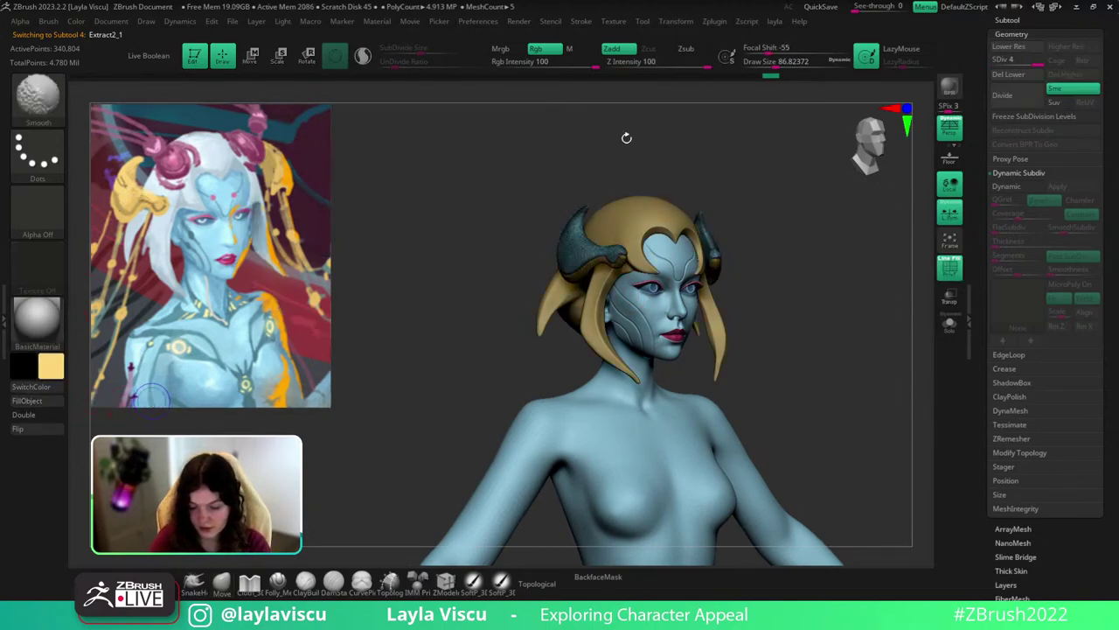
pyautogui.keyDown('ctrl'); pyautogui.moveTo(625, 137); pyautogui.dragTo(673, 140); pyautogui.keyUp('ctrl')
# Sample the pale white of the concept art's hair and fill the hair with it.
pyautogui.press('z')
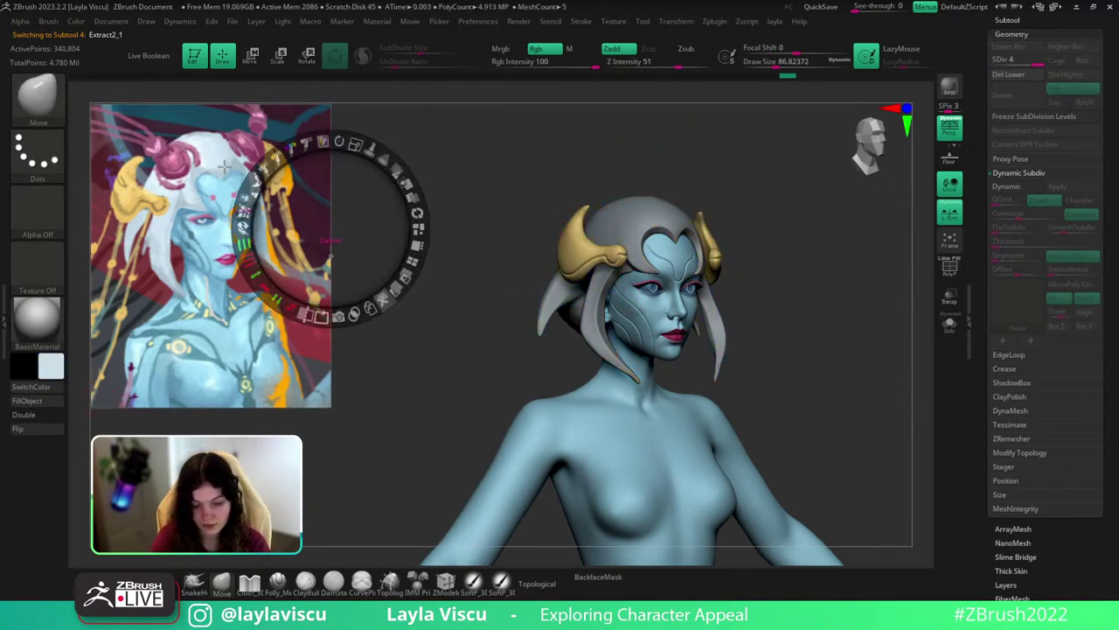
pyautogui.keyDown('alt'); pyautogui.click(652, 223); pyautogui.keyUp('alt')
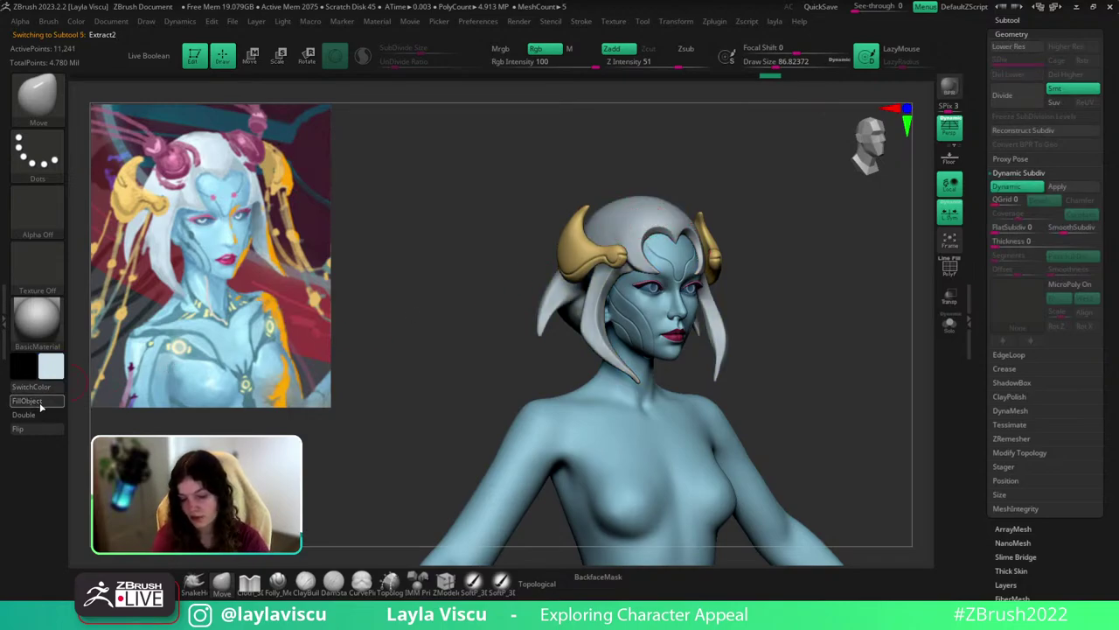
pyautogui.moveTo(836, 320)
pyautogui.keyDown('shift'); pyautogui.mouseDown()
pyautogui.moveTo(839, 367)
pyautogui.moveTo(799, 370)
pyautogui.moveTo(842, 375)
pyautogui.moveTo(814, 288)
pyautogui.mouseUp(); pyautogui.keyUp('shift')
pyautogui.keyDown('ctrl'); pyautogui.moveTo(859, 421); pyautogui.dragTo(831, 353, button='right'); pyautogui.keyUp('ctrl')
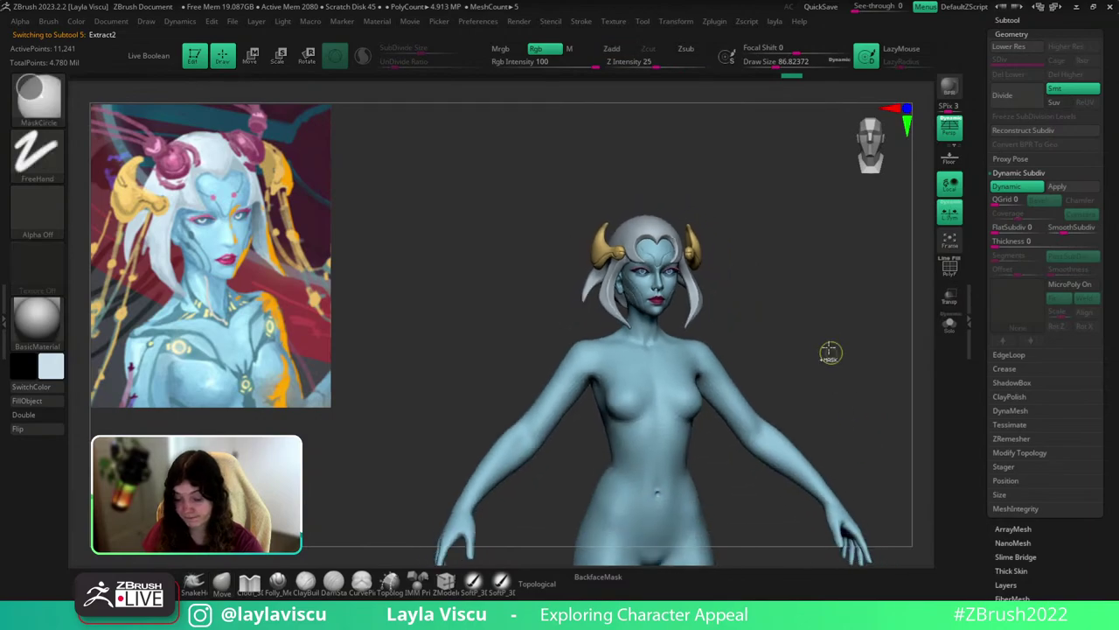
pyautogui.moveTo(717, 281)
pyautogui.keyDown('ctrl'); pyautogui.mouseDown(button='right')
pyautogui.moveTo(803, 280)
pyautogui.moveTo(790, 313)
pyautogui.moveTo(822, 317)
pyautogui.moveTo(801, 356)
pyautogui.mouseUp(button='right'); pyautogui.keyUp('ctrl')
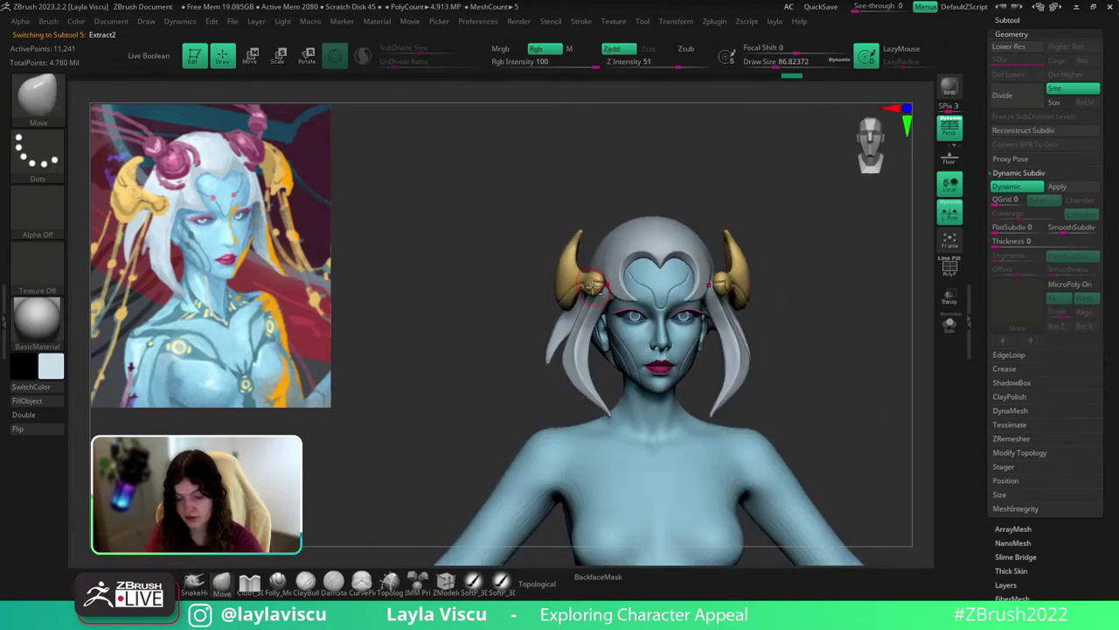
# Select the horn ornaments and reposition them against the sides of the head with the transform gizmo.
pyautogui.moveTo(811, 278); pyautogui.dragTo(867, 277, button='right')
pyautogui.press('w')
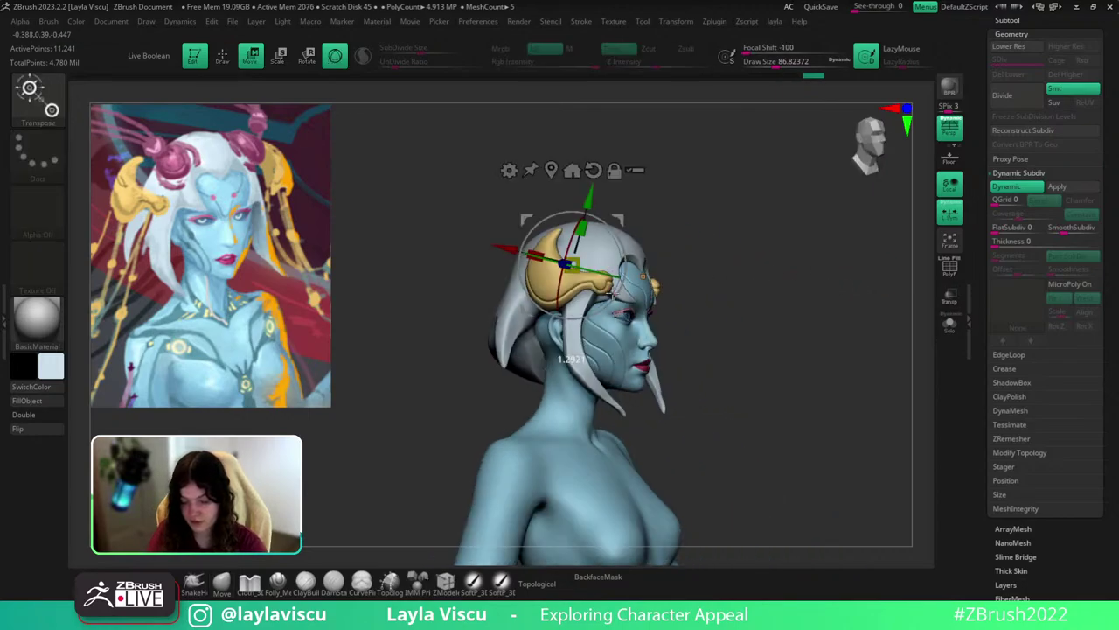
pyautogui.keyDown('alt'); pyautogui.click(596, 286); pyautogui.keyUp('alt')
pyautogui.moveTo(613, 287); pyautogui.dragTo(591, 300)
pyautogui.moveTo(712, 225); pyautogui.dragTo(734, 225, button='right')
pyautogui.keyDown('alt'); pyautogui.moveTo(582, 268); pyautogui.dragTo(608, 264); pyautogui.keyUp('alt')
pyautogui.moveTo(609, 250); pyautogui.dragTo(864, 352, button='right')
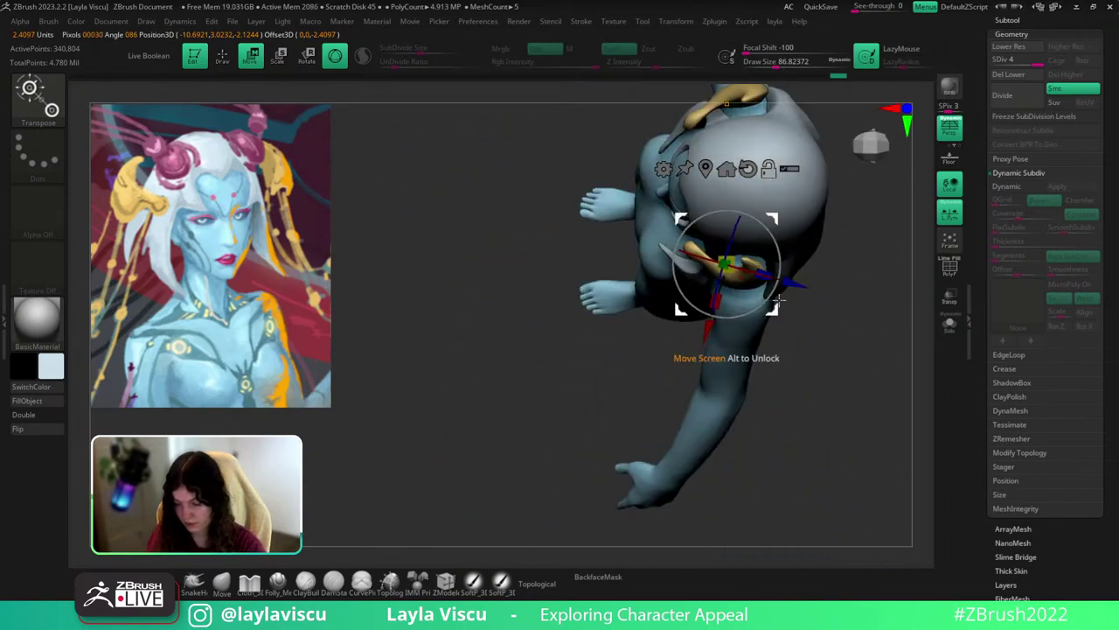
pyautogui.moveTo(835, 305); pyautogui.dragTo(866, 365, button='right')
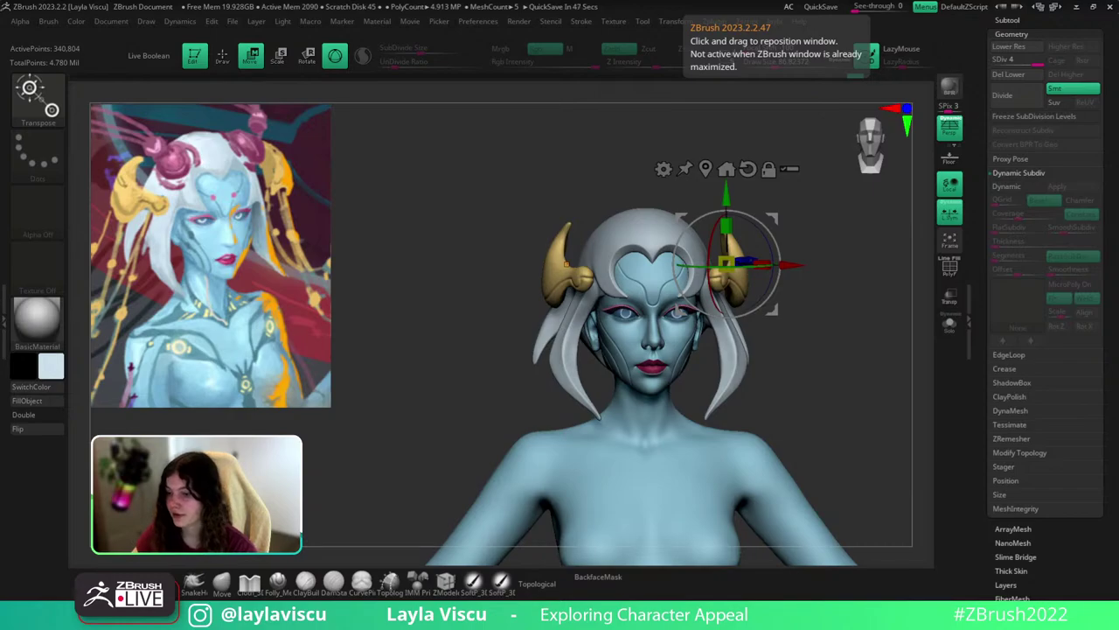
pyautogui.hotkey('alt', 'Tab')
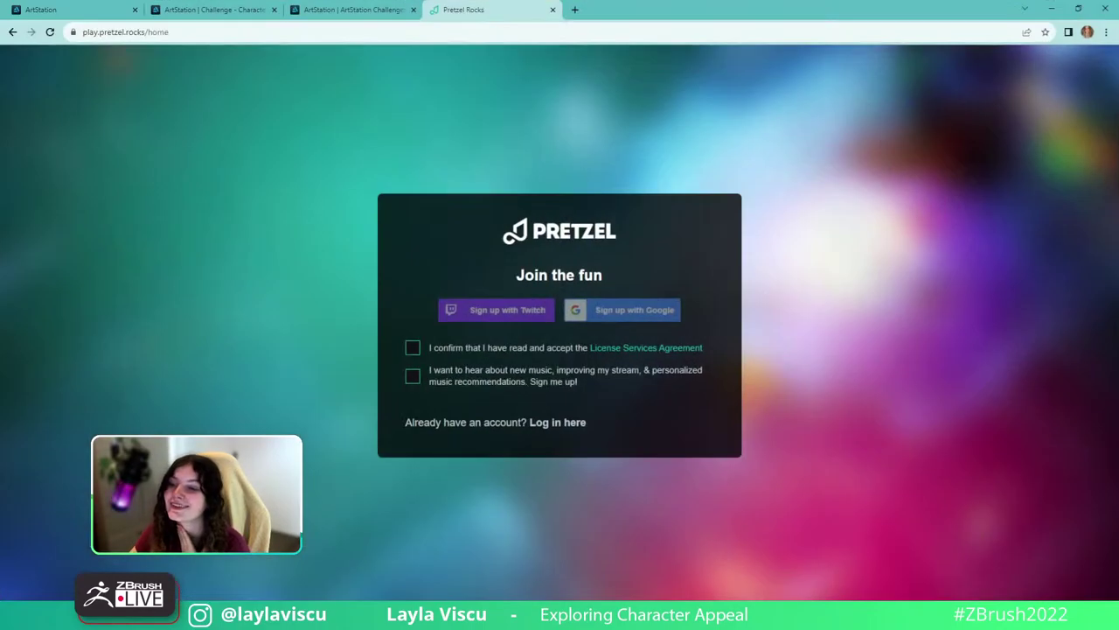
pyautogui.moveTo(660, 8); pyautogui.dragTo(685, 0)
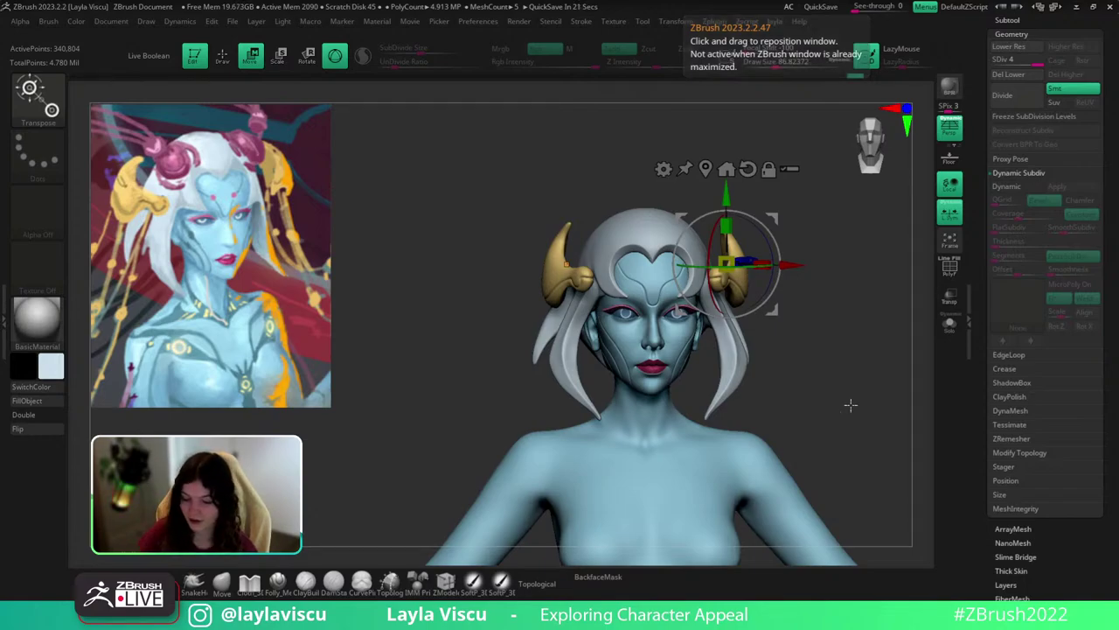
pyautogui.moveTo(849, 405)
pyautogui.mouseDown()
pyautogui.moveTo(889, 420)
pyautogui.moveTo(810, 423)
pyautogui.moveTo(829, 378)
pyautogui.moveTo(876, 395)
pyautogui.mouseUp()
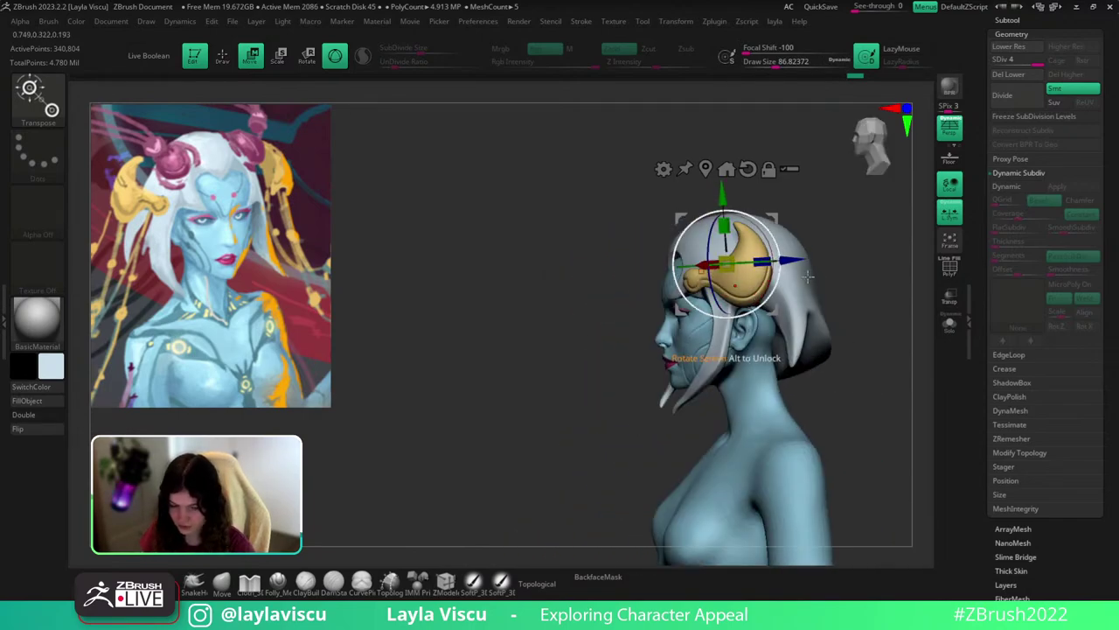
pyautogui.moveTo(842, 278)
pyautogui.mouseDown()
pyautogui.moveTo(947, 257)
pyautogui.moveTo(882, 290)
pyautogui.moveTo(909, 293)
pyautogui.mouseUp()
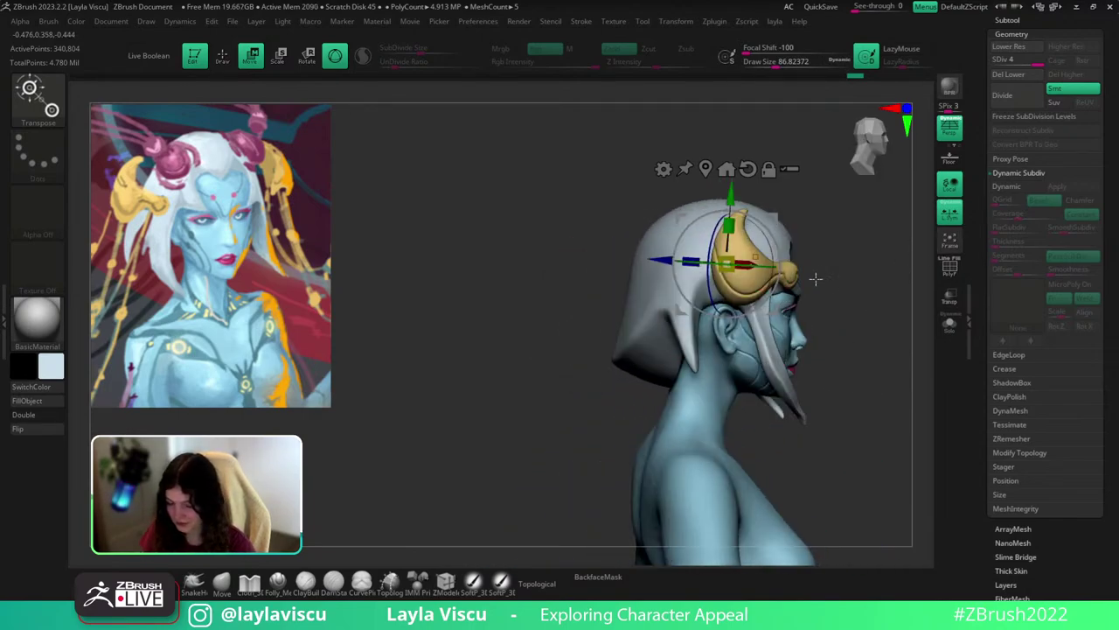
# Shift the horn ornaments slightly backward on the head with the gizmo and return to the Move brush.
pyautogui.moveTo(814, 280)
pyautogui.mouseDown()
pyautogui.moveTo(814, 415)
pyautogui.moveTo(853, 259)
pyautogui.moveTo(829, 303)
pyautogui.mouseUp()
pyautogui.click(221, 582)
pyautogui.moveTo(852, 385)
pyautogui.mouseDown()
pyautogui.moveTo(854, 357)
pyautogui.moveTo(860, 375)
pyautogui.mouseUp()
pyautogui.press('w')
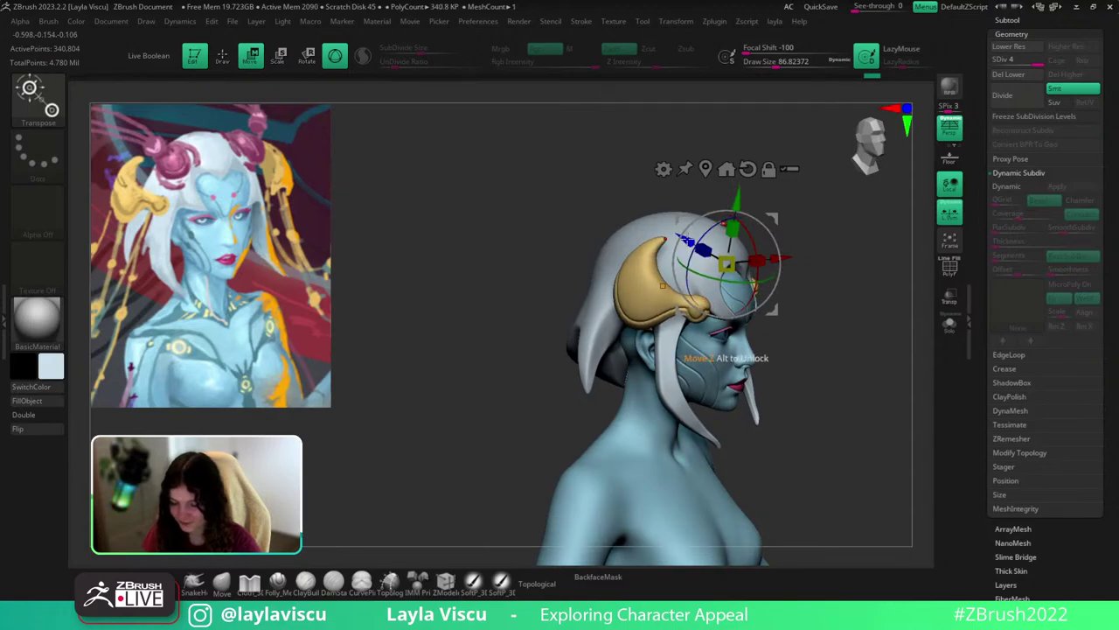
pyautogui.moveTo(752, 285); pyautogui.dragTo(744, 263)
pyautogui.press('q')
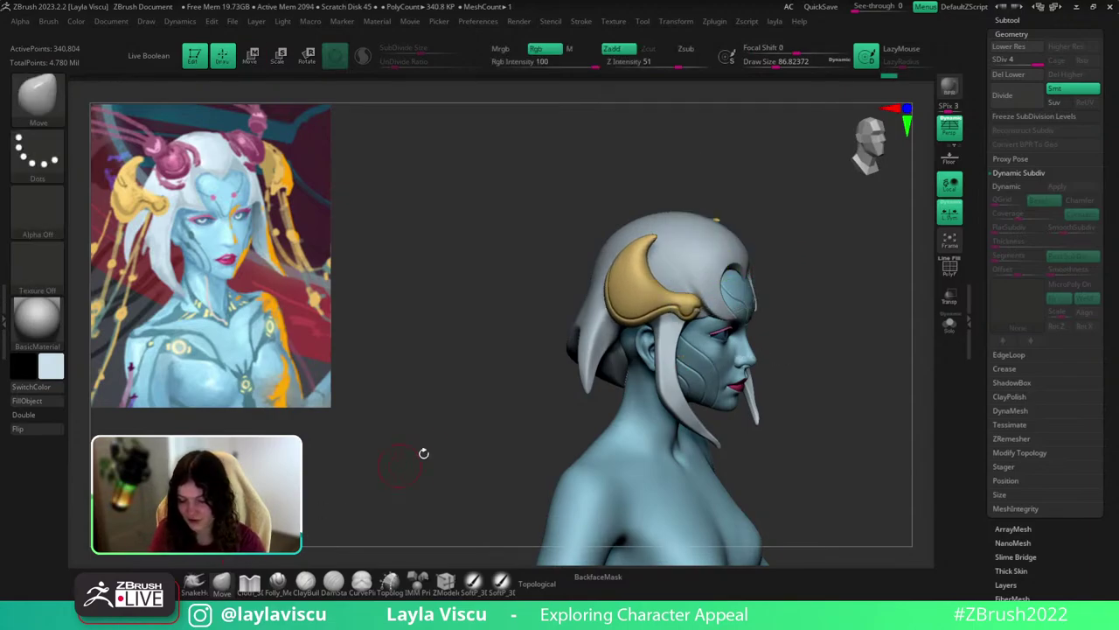
pyautogui.moveTo(891, 379)
pyautogui.mouseDown()
pyautogui.moveTo(851, 388)
pyautogui.moveTo(882, 395)
pyautogui.mouseUp()
pyautogui.moveTo(868, 350)
pyautogui.mouseDown()
pyautogui.moveTo(889, 384)
pyautogui.moveTo(864, 350)
pyautogui.moveTo(870, 436)
pyautogui.mouseUp()
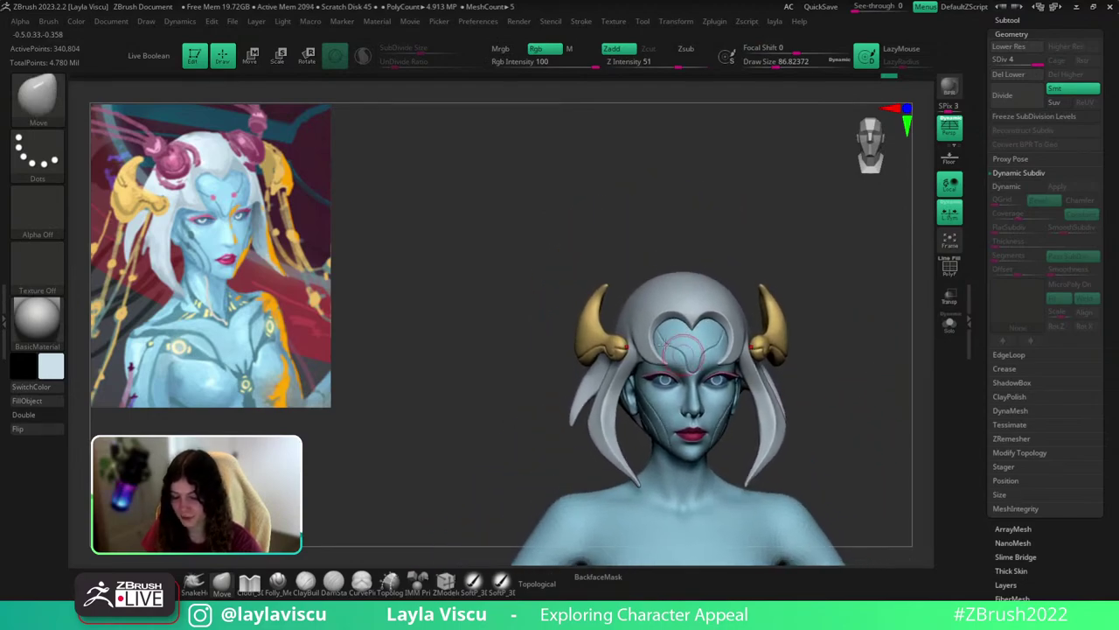
# Enable backface masking for the Move brush, set its draw size to about 83 and reshape the horn ornaments' upper prongs.
pyautogui.keyDown('ctrl'); pyautogui.moveTo(682, 351); pyautogui.dragTo(682, 424, button='right'); pyautogui.keyUp('ctrl')
pyautogui.moveTo(497, 234)
pyautogui.mouseDown()
pyautogui.moveTo(476, 213)
pyautogui.moveTo(542, 190)
pyautogui.mouseUp()
pyautogui.click(222, 585)
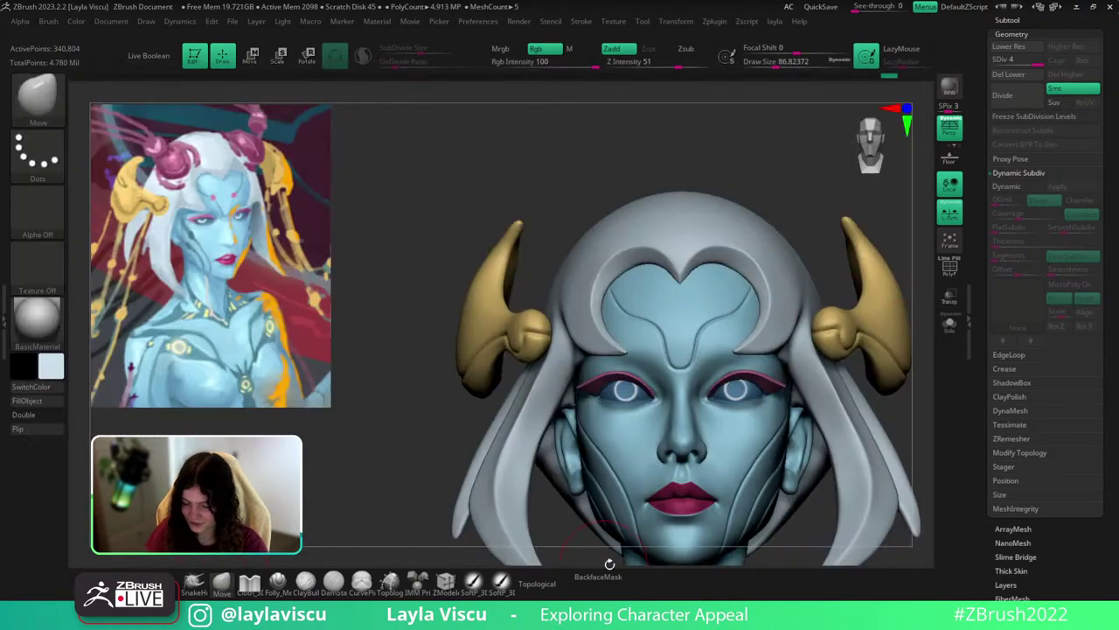
pyautogui.click(600, 576)
pyautogui.press('s')
pyautogui.click(497, 253)
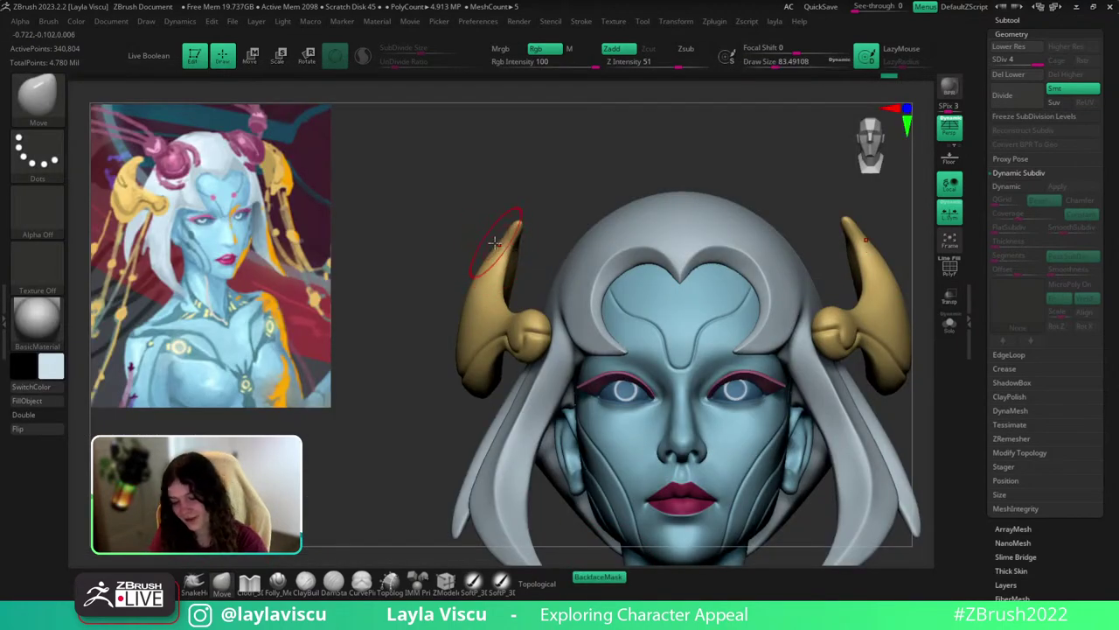
pyautogui.moveTo(499, 224); pyautogui.dragTo(496, 282)
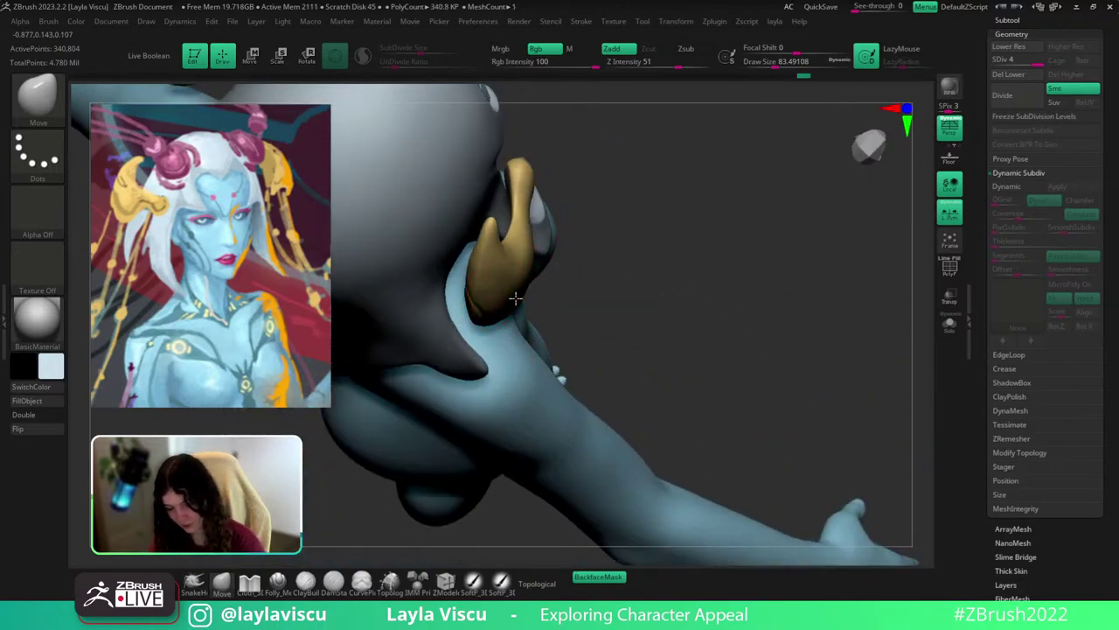
pyautogui.moveTo(657, 250); pyautogui.dragTo(528, 303)
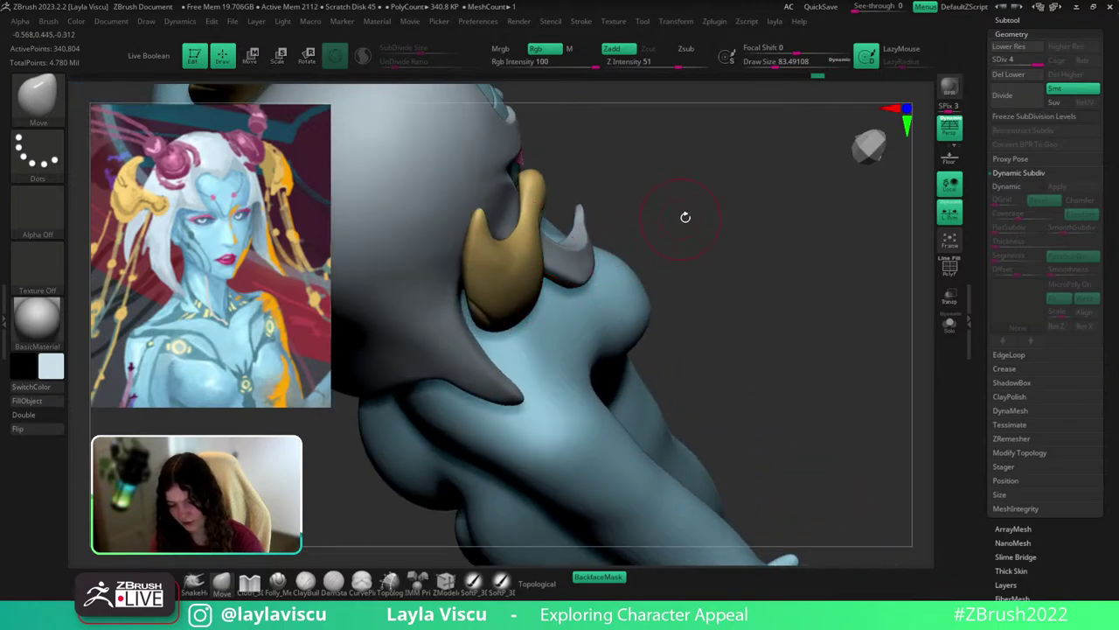
pyautogui.moveTo(685, 217); pyautogui.dragTo(541, 236)
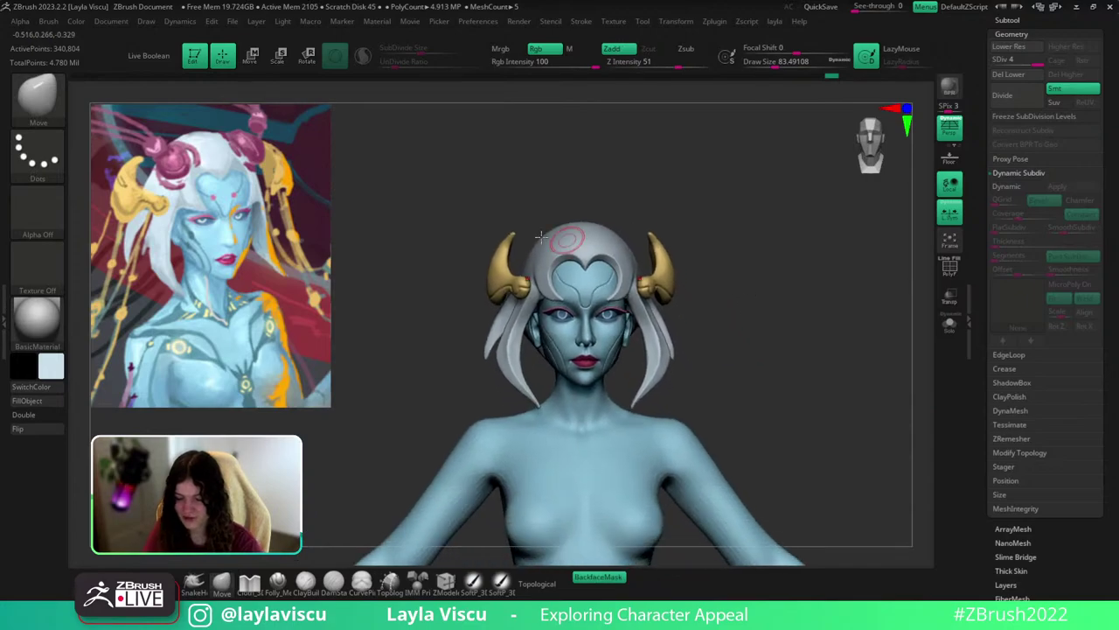
# Turn off backface masking, reduce the Move brush size to about 62 and refine and smooth the inner edge of the horn ornaments.
pyautogui.keyDown('ctrl'); pyautogui.moveTo(541, 237); pyautogui.dragTo(617, 327, button='right'); pyautogui.keyUp('ctrl')
pyautogui.moveTo(508, 217)
pyautogui.mouseDown(button='right')
pyautogui.moveTo(487, 218)
pyautogui.moveTo(525, 195)
pyautogui.moveTo(511, 214)
pyautogui.mouseUp(button='right')
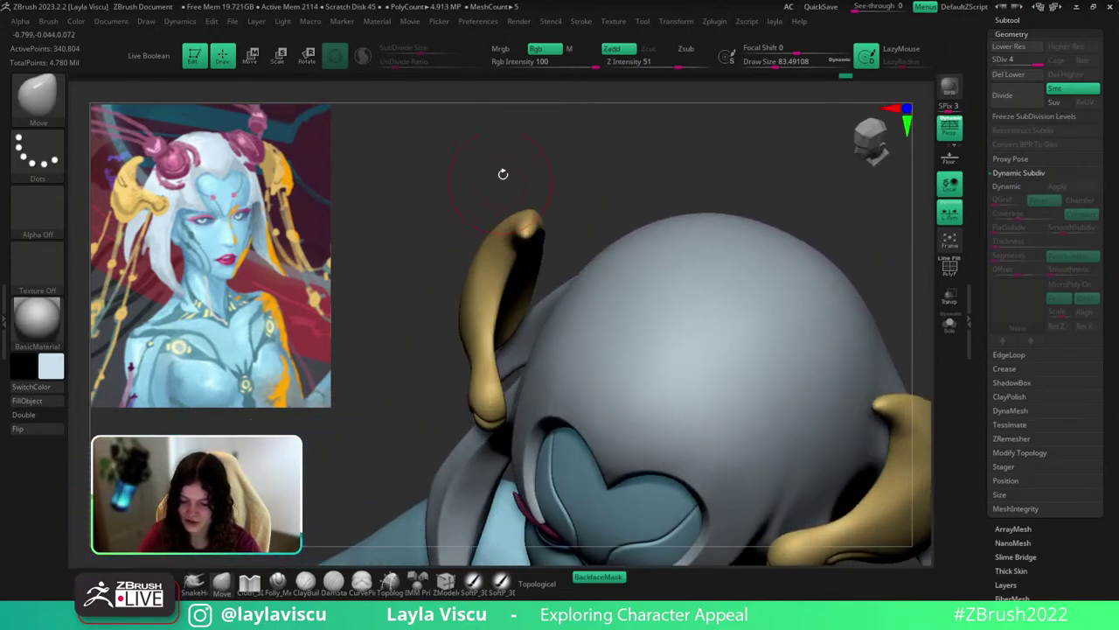
pyautogui.moveTo(502, 172); pyautogui.dragTo(533, 192, button='right')
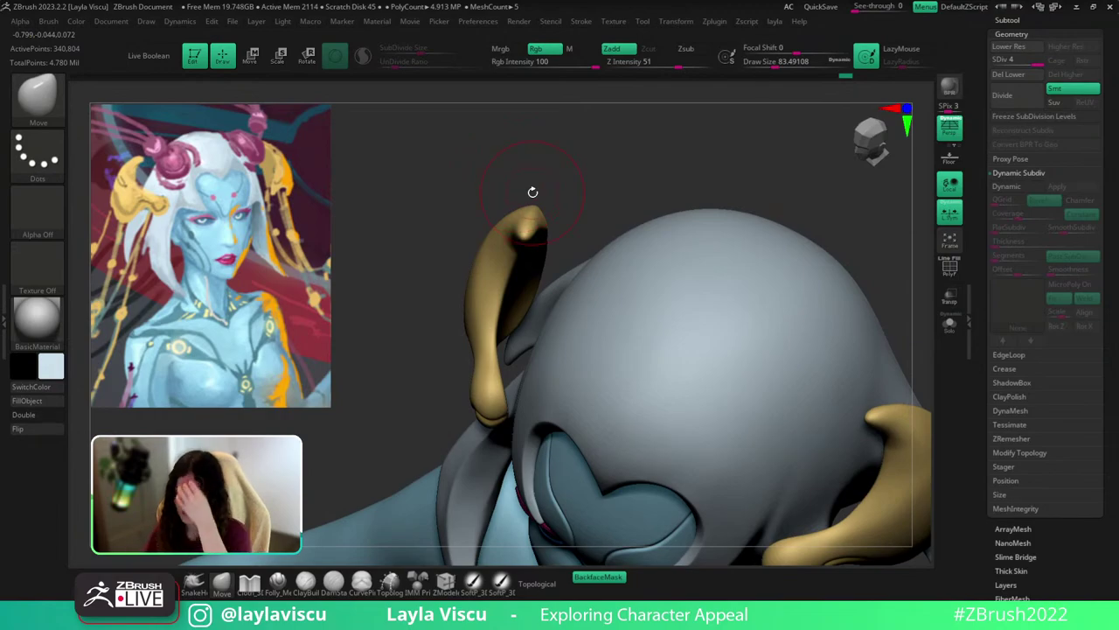
pyautogui.moveTo(533, 191)
pyautogui.mouseDown(button='right')
pyautogui.moveTo(906, 225)
pyautogui.moveTo(884, 305)
pyautogui.moveTo(868, 252)
pyautogui.moveTo(775, 301)
pyautogui.mouseUp(button='right')
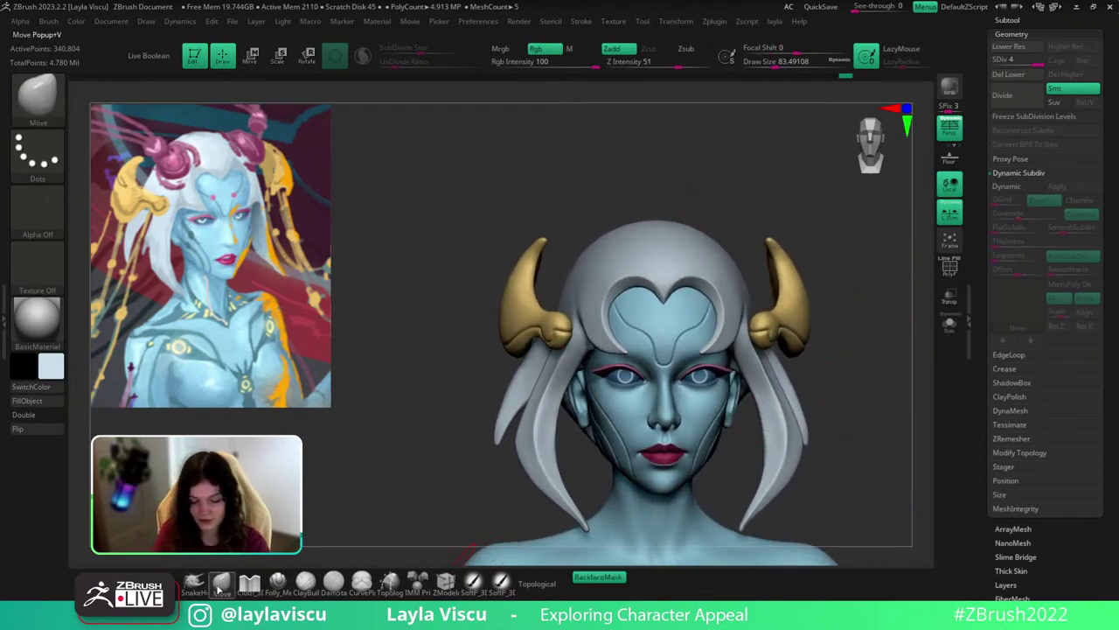
pyautogui.click(614, 577)
pyautogui.moveTo(837, 336); pyautogui.dragTo(841, 364, button='right')
pyautogui.moveTo(552, 267)
pyautogui.keyDown('ctrl'); pyautogui.mouseDown(button='right')
pyautogui.moveTo(570, 268)
pyautogui.moveTo(561, 270)
pyautogui.mouseUp(button='right'); pyautogui.keyUp('ctrl')
pyautogui.press('s')
pyautogui.moveTo(561, 271); pyautogui.dragTo(556, 274)
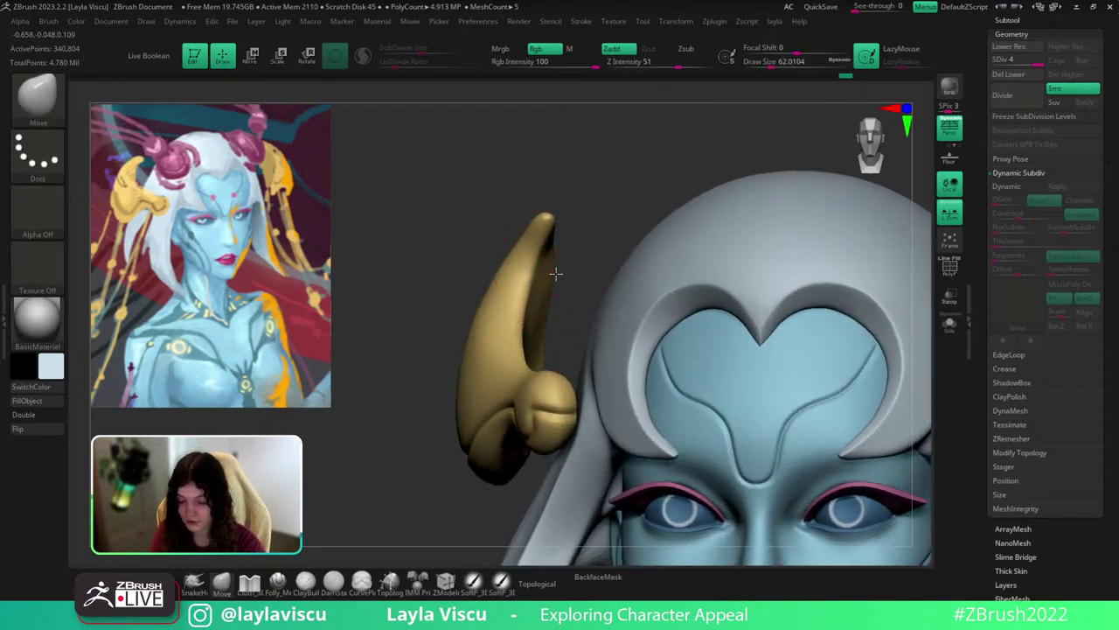
pyautogui.moveTo(551, 293)
pyautogui.mouseDown(button='right')
pyautogui.moveTo(552, 262)
pyautogui.moveTo(539, 309)
pyautogui.mouseUp(button='right')
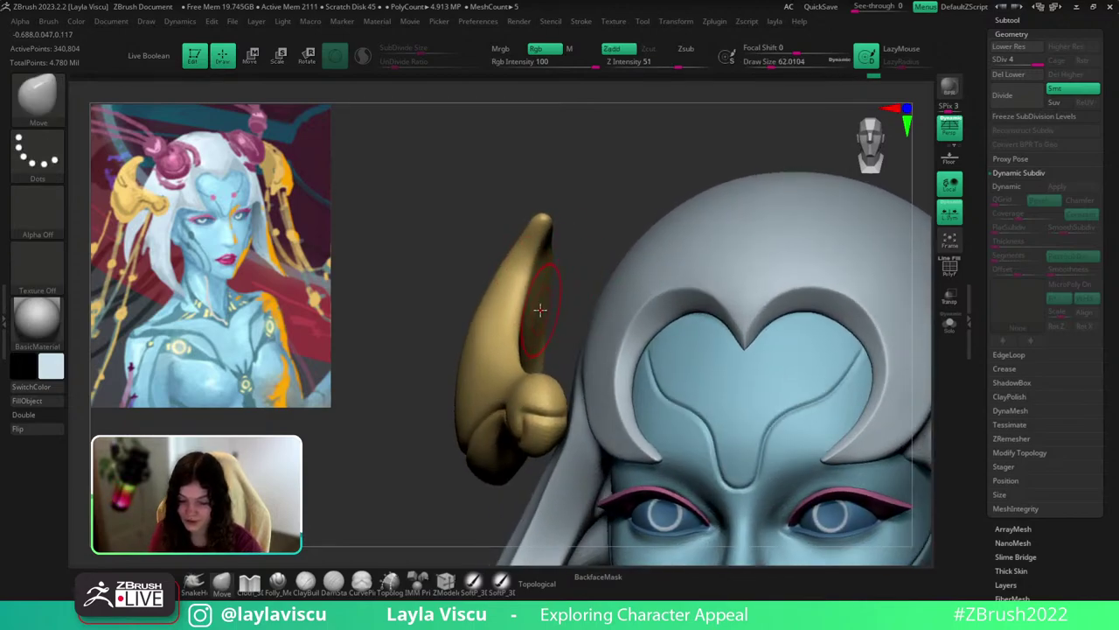
pyautogui.moveTo(549, 293)
pyautogui.keyDown('shift'); pyautogui.mouseDown()
pyautogui.moveTo(536, 330)
pyautogui.moveTo(534, 284)
pyautogui.mouseUp(); pyautogui.keyUp('shift')
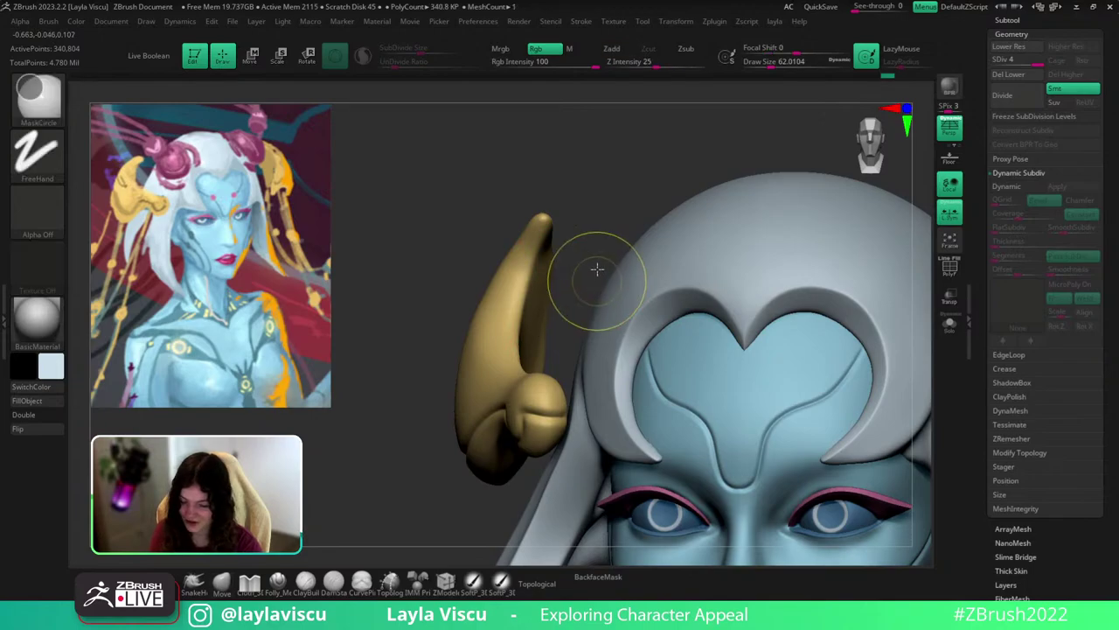
# Select the hair mesh, isolate it and switch to the Folly_Mech Cut brush.
pyautogui.keyDown('ctrl'); pyautogui.moveTo(597, 267); pyautogui.dragTo(747, 232, button='right'); pyautogui.keyUp('ctrl')
pyautogui.moveTo(865, 398)
pyautogui.keyDown('shift'); pyautogui.mouseDown(button='right')
pyautogui.moveTo(881, 414)
pyautogui.moveTo(849, 320)
pyautogui.mouseUp(button='right'); pyautogui.keyUp('shift')
pyautogui.moveTo(778, 320)
pyautogui.mouseDown(button='right')
pyautogui.moveTo(834, 323)
pyautogui.moveTo(799, 368)
pyautogui.moveTo(822, 304)
pyautogui.mouseUp(button='right')
pyautogui.moveTo(821, 304); pyautogui.dragTo(825, 372)
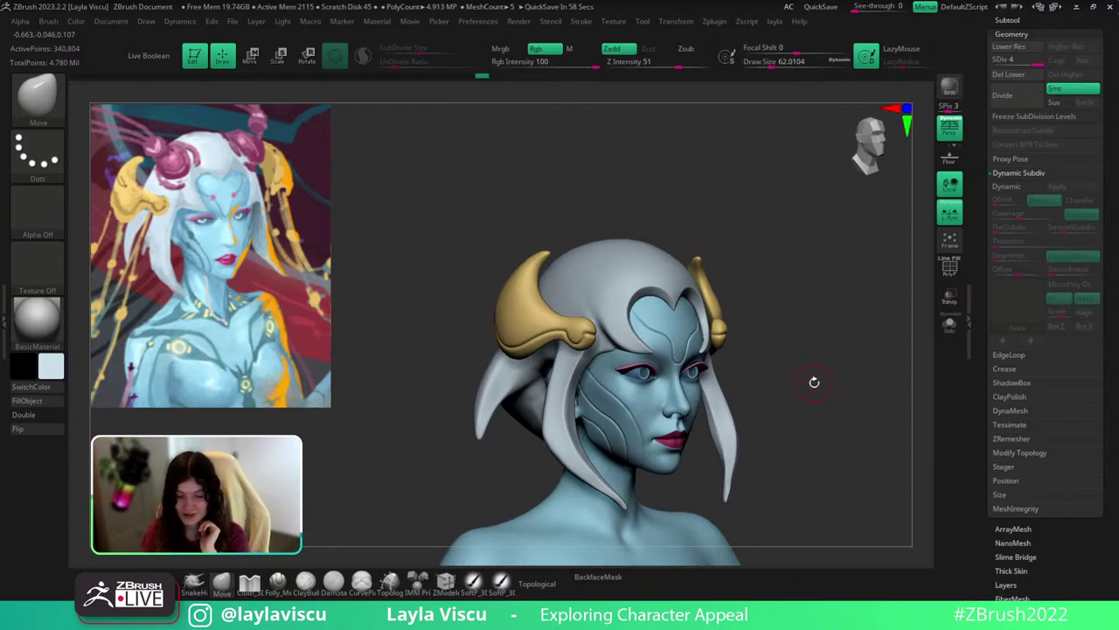
pyautogui.keyDown('alt'); pyautogui.click(650, 279); pyautogui.keyUp('alt')
pyautogui.click(949, 324)
pyautogui.moveTo(886, 348); pyautogui.dragTo(908, 310)
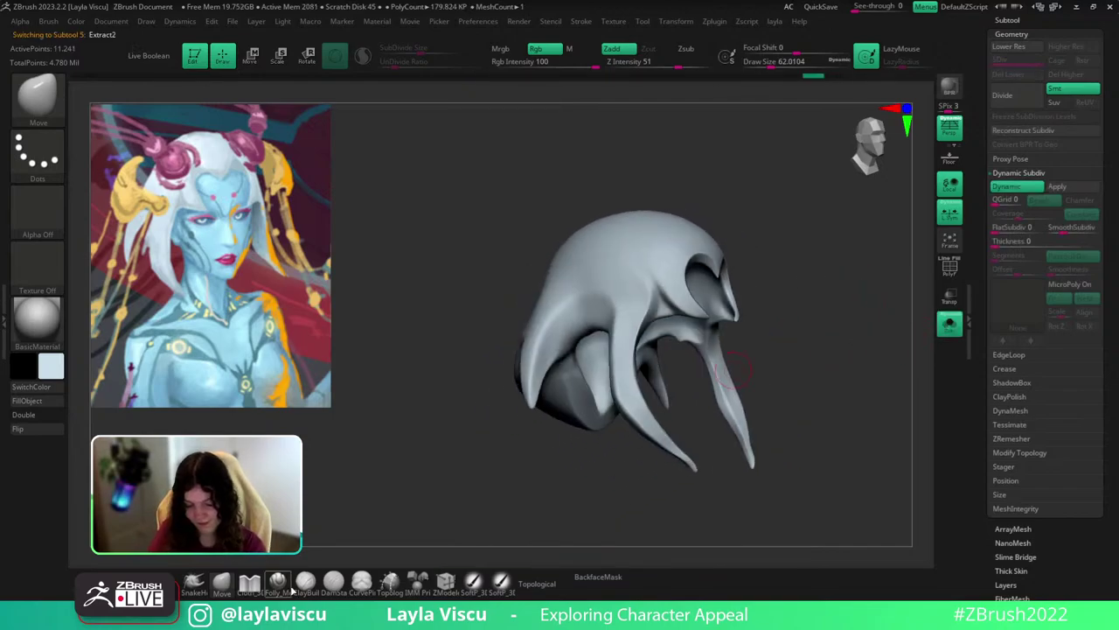
pyautogui.keyDown('ctrl'); pyautogui.moveTo(600, 352); pyautogui.dragTo(547, 370, button='right'); pyautogui.keyUp('ctrl')
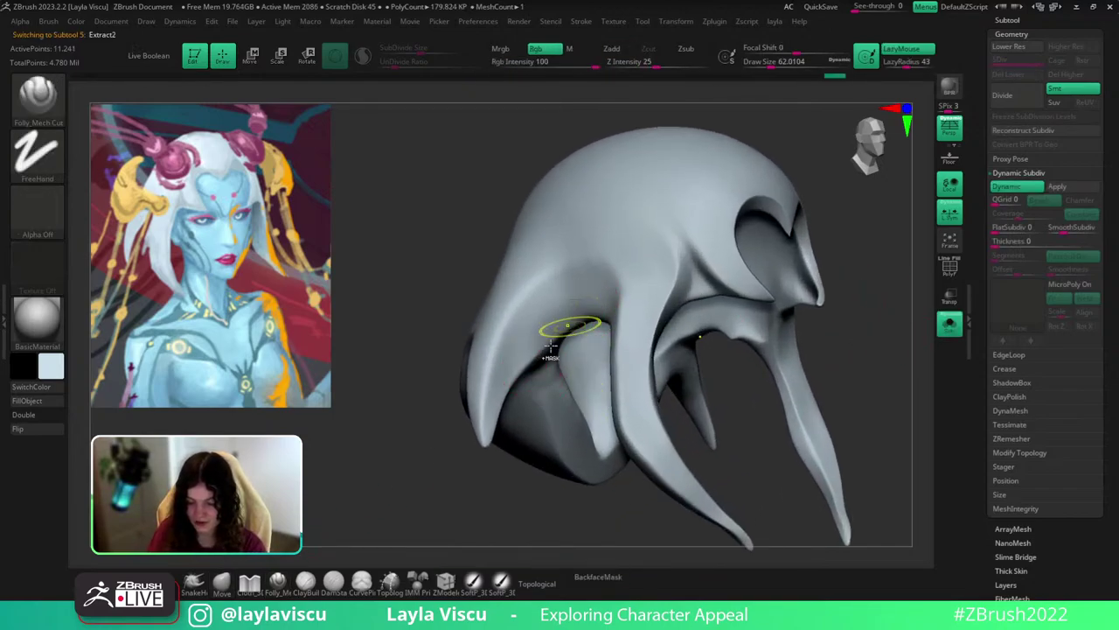
# Sharpen the edge of the hair's arch above the ear and down the front strand with the Folly_Mech Cut brush.
pyautogui.moveTo(522, 507); pyautogui.dragTo(518, 464)
pyautogui.moveTo(555, 312); pyautogui.dragTo(507, 487, button='right')
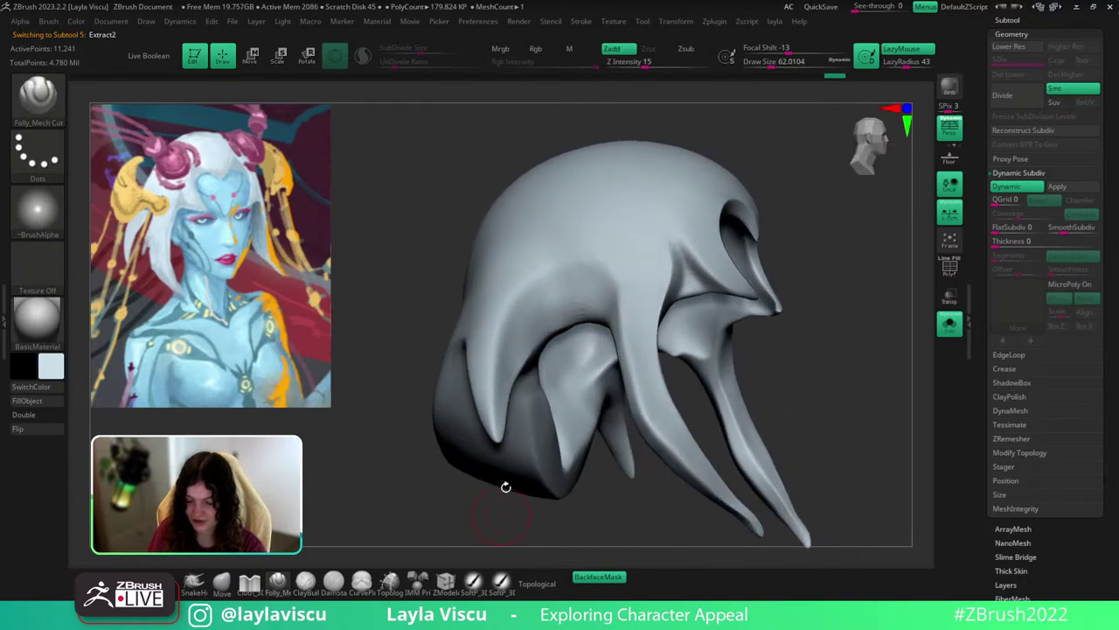
pyautogui.moveTo(525, 332)
pyautogui.mouseDown(button='right')
pyautogui.moveTo(530, 511)
pyautogui.moveTo(545, 320)
pyautogui.mouseUp(button='right')
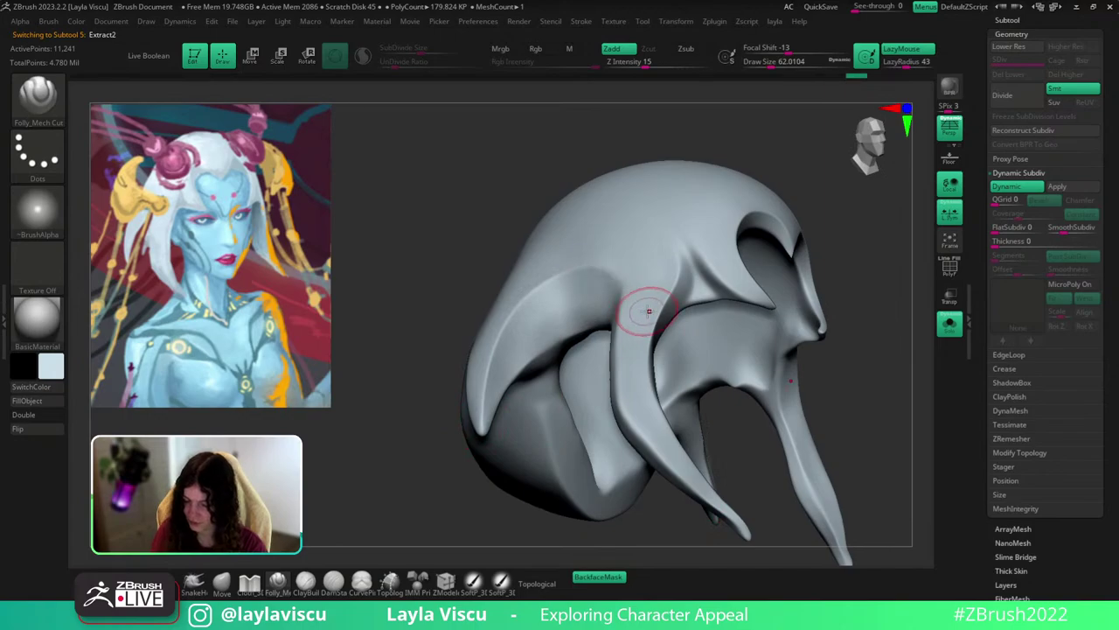
pyautogui.moveTo(644, 320); pyautogui.dragTo(770, 312, button='right')
pyautogui.moveTo(569, 224); pyautogui.dragTo(610, 297)
pyautogui.hotkey('ctrl', 'z')
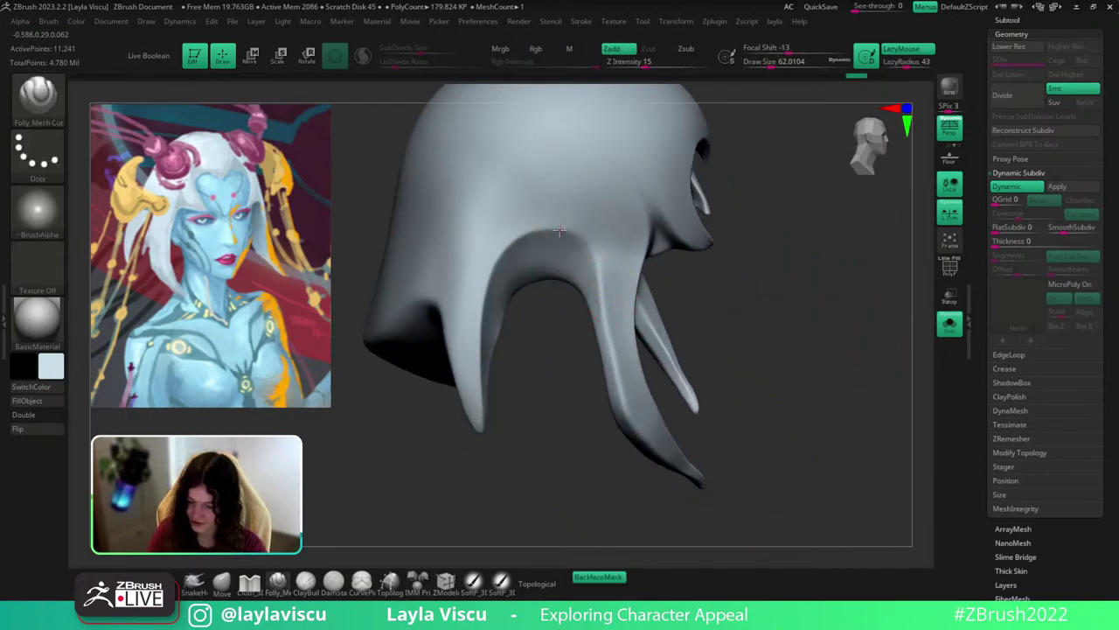
pyautogui.moveTo(564, 229)
pyautogui.mouseDown()
pyautogui.moveTo(600, 260)
pyautogui.moveTo(605, 289)
pyautogui.mouseUp()
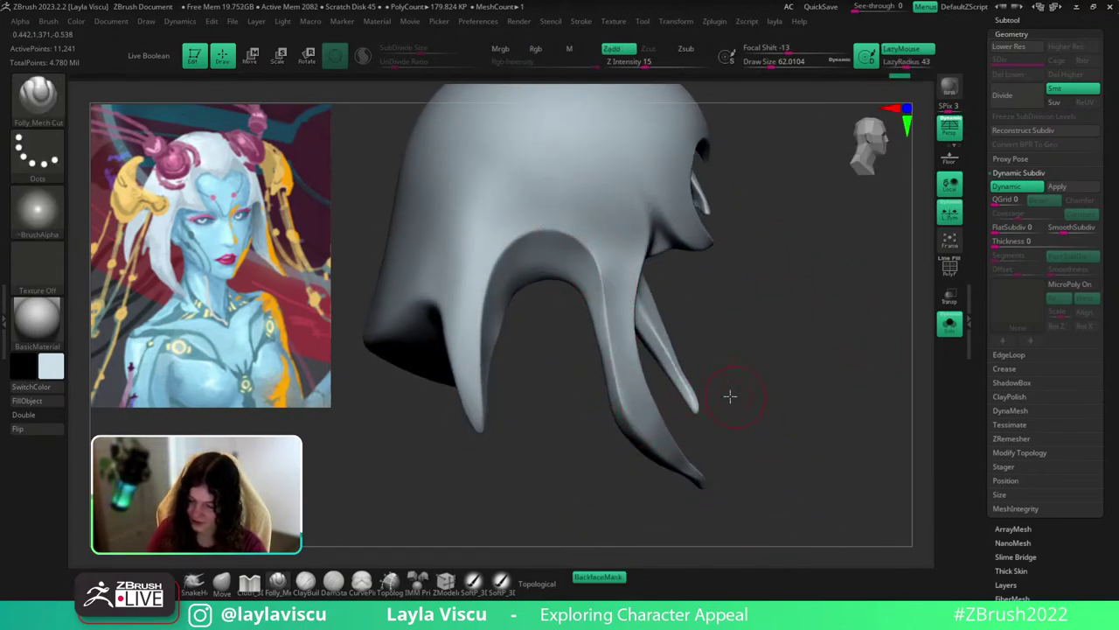
pyautogui.moveTo(729, 394); pyautogui.dragTo(637, 468, button='right')
pyautogui.moveTo(735, 492)
pyautogui.mouseDown(button='right')
pyautogui.moveTo(696, 516)
pyautogui.moveTo(651, 446)
pyautogui.mouseUp(button='right')
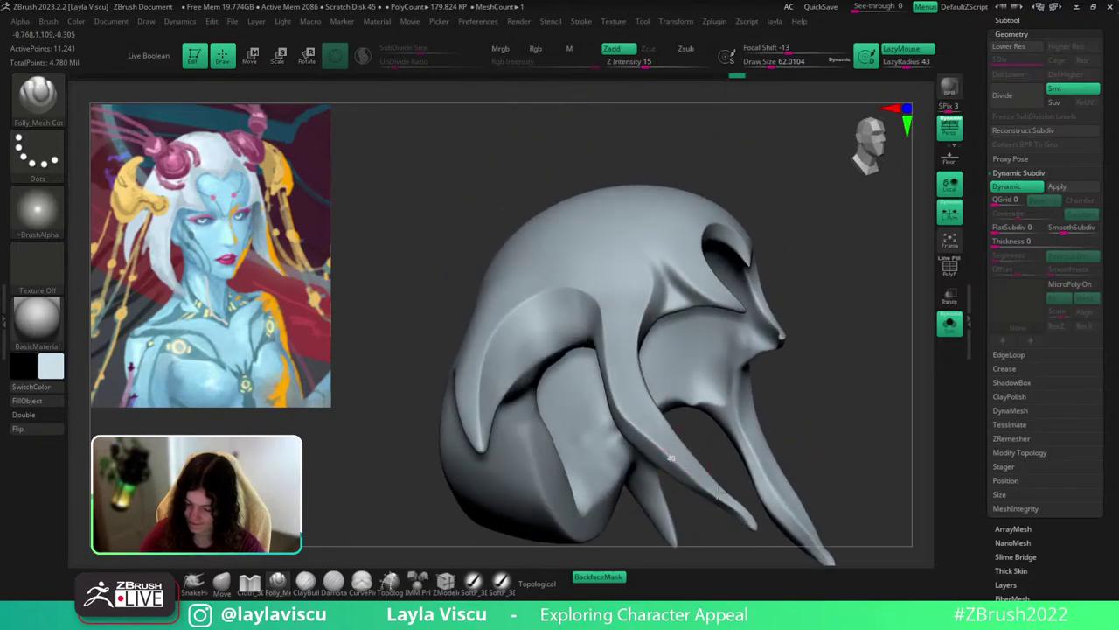
# Compare the hair with the full model, re-isolate it, and sharpen and smooth the inner surfaces around the ear arch.
pyautogui.click(949, 325)
pyautogui.keyDown('ctrl'); pyautogui.moveTo(908, 363); pyautogui.dragTo(937, 281, button='right'); pyautogui.keyUp('ctrl')
pyautogui.click(950, 324)
pyautogui.keyDown('ctrl'); pyautogui.moveTo(900, 333); pyautogui.dragTo(904, 391, button='right'); pyautogui.keyUp('ctrl')
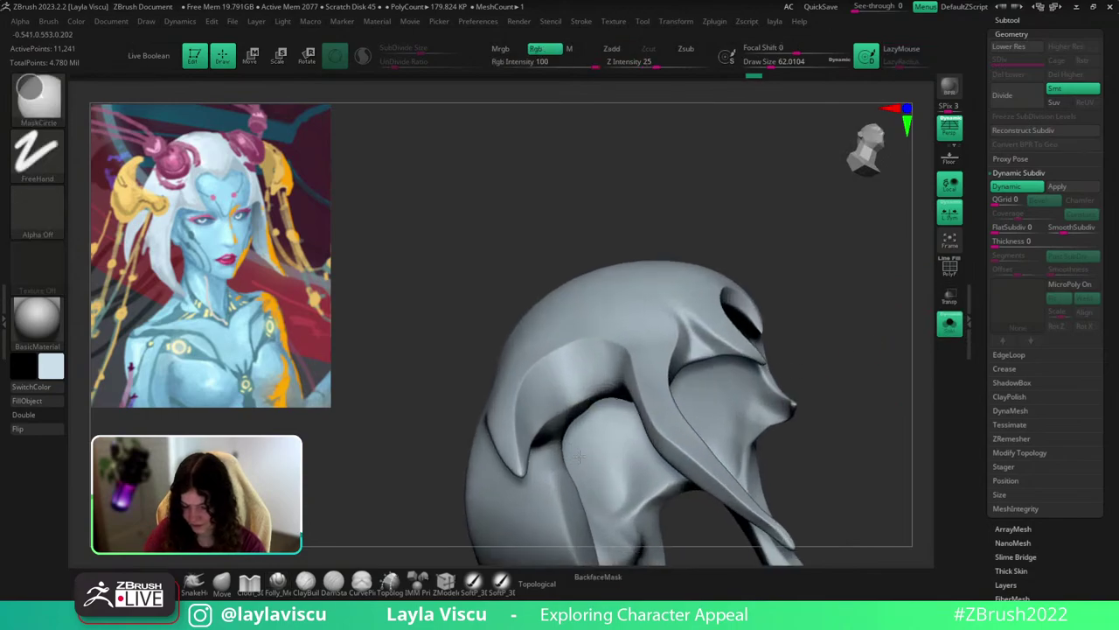
pyautogui.moveTo(539, 450); pyautogui.dragTo(607, 387)
pyautogui.moveTo(808, 314); pyautogui.dragTo(805, 258, button='right')
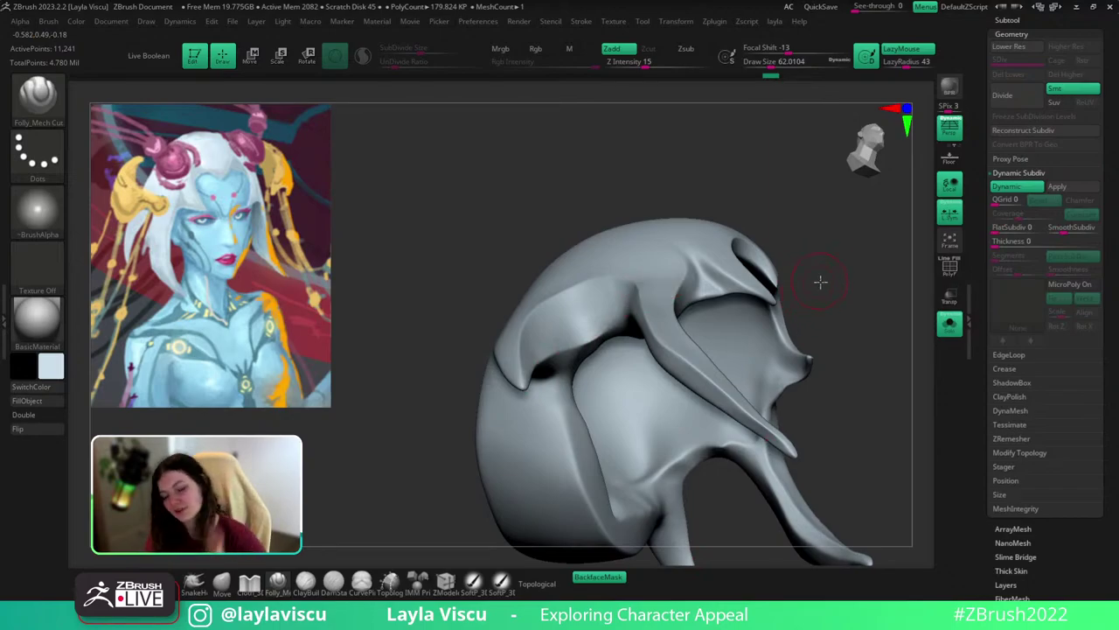
pyautogui.moveTo(820, 281)
pyautogui.mouseDown(button='right')
pyautogui.moveTo(782, 225)
pyautogui.moveTo(782, 257)
pyautogui.moveTo(816, 312)
pyautogui.moveTo(785, 239)
pyautogui.moveTo(791, 225)
pyautogui.mouseUp(button='right')
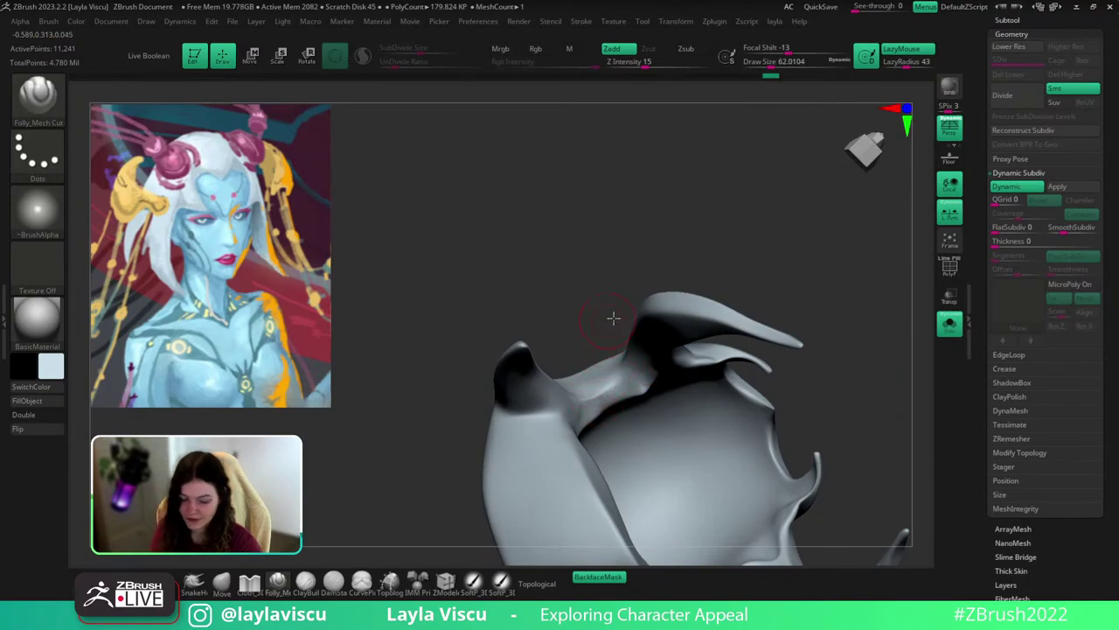
pyautogui.moveTo(613, 318); pyautogui.dragTo(588, 392, button='right')
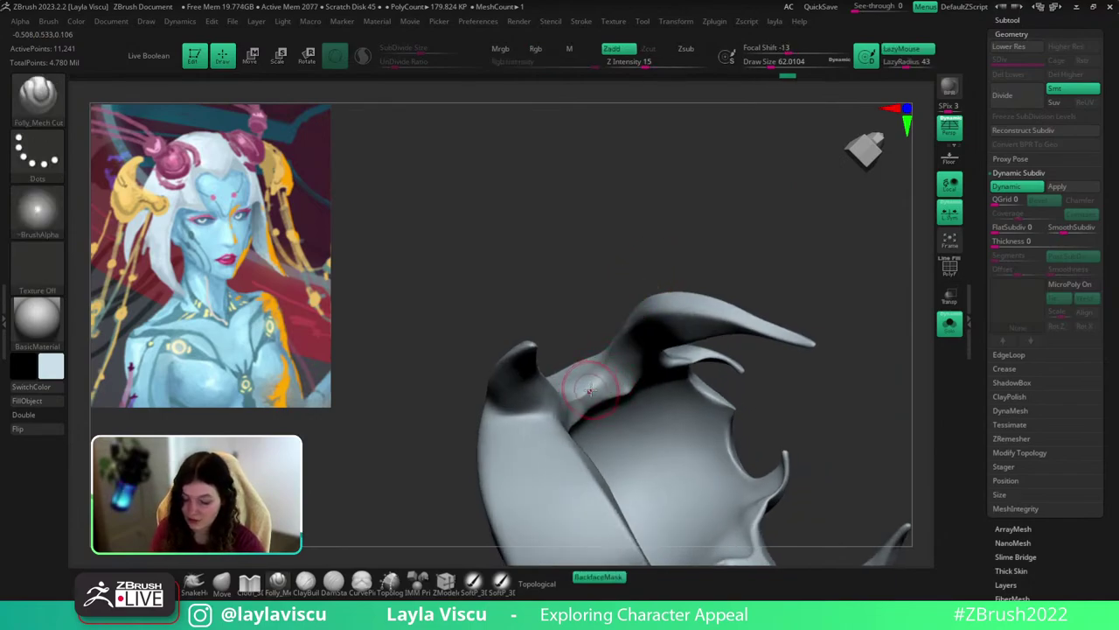
pyautogui.moveTo(735, 241)
pyautogui.mouseDown(button='right')
pyautogui.moveTo(774, 370)
pyautogui.moveTo(760, 387)
pyautogui.mouseUp(button='right')
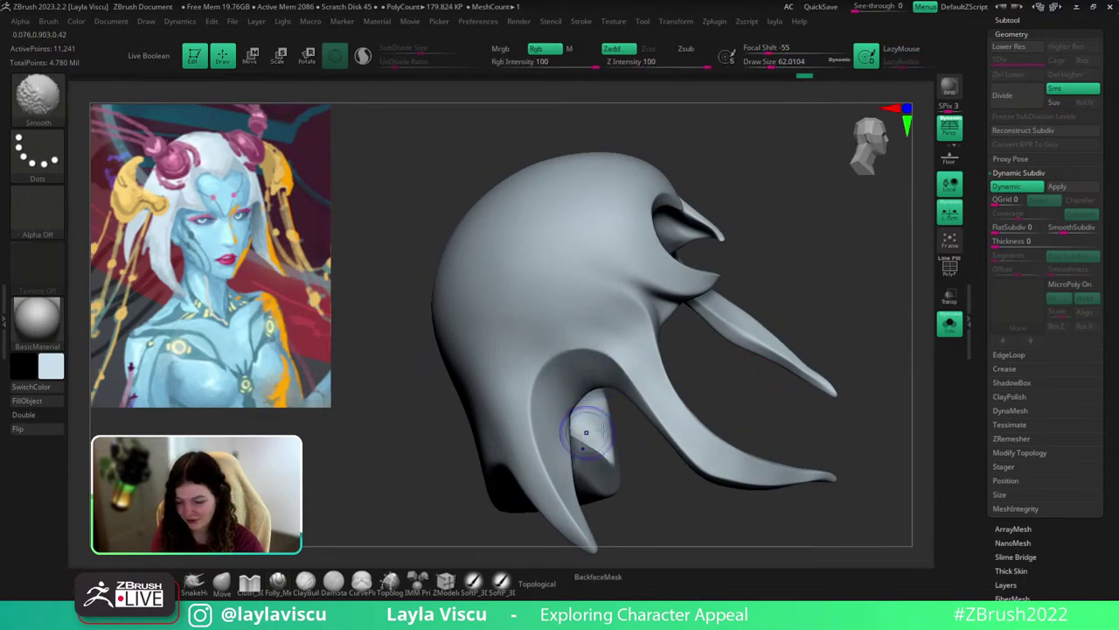
pyautogui.moveTo(582, 420)
pyautogui.mouseDown(button='right')
pyautogui.moveTo(658, 506)
pyautogui.moveTo(630, 368)
pyautogui.moveTo(875, 232)
pyautogui.moveTo(875, 292)
pyautogui.moveTo(887, 290)
pyautogui.moveTo(638, 344)
pyautogui.moveTo(816, 322)
pyautogui.mouseUp(button='right')
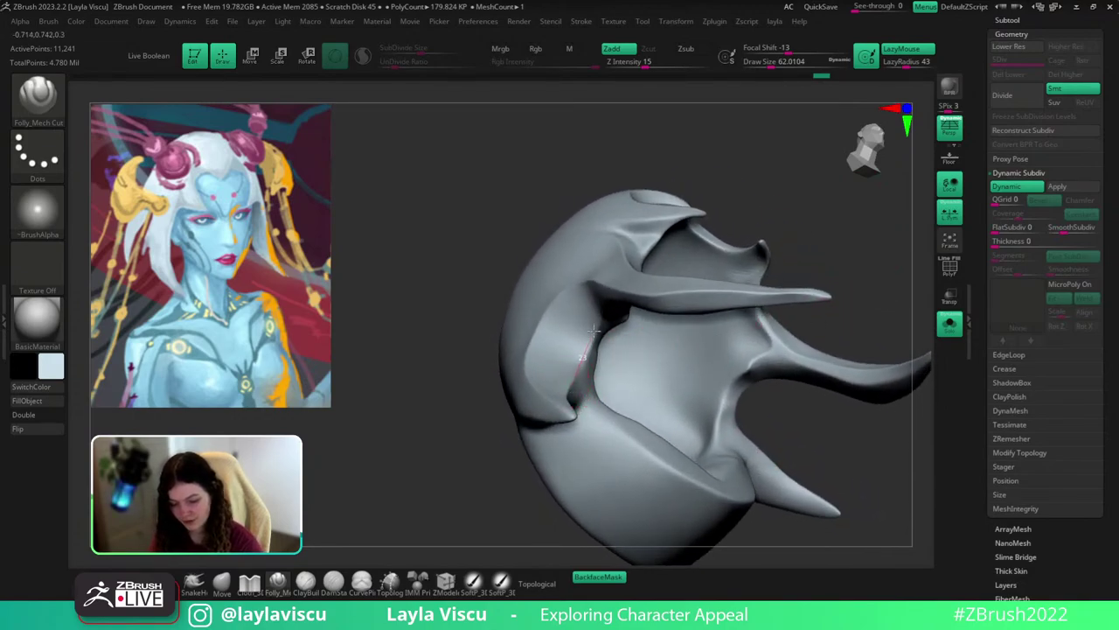
# Adjust the isolated hair's lower edge with the Move brush at size about 65 and show the whole model again.
pyautogui.click(222, 581)
pyautogui.moveTo(490, 517)
pyautogui.mouseDown(button='right')
pyautogui.moveTo(792, 467)
pyautogui.moveTo(780, 508)
pyautogui.moveTo(782, 443)
pyautogui.moveTo(627, 428)
pyautogui.mouseUp(button='right')
pyautogui.press('s')
pyautogui.click(572, 391)
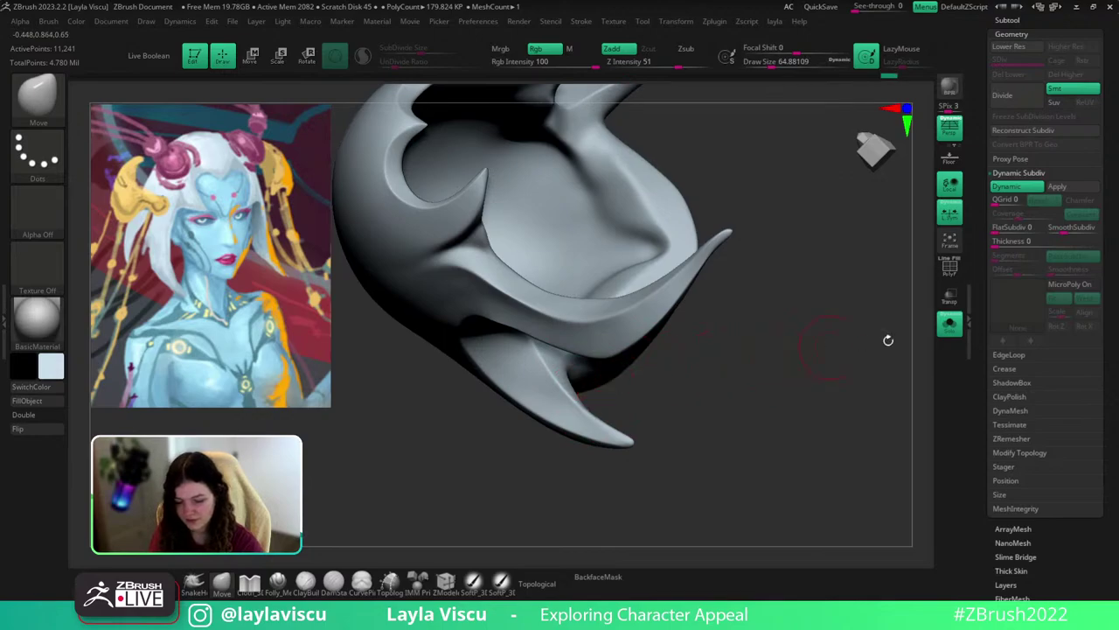
pyautogui.click(950, 324)
pyautogui.moveTo(769, 403)
pyautogui.keyDown('ctrl'); pyautogui.mouseDown(button='right')
pyautogui.moveTo(714, 475)
pyautogui.moveTo(825, 373)
pyautogui.moveTo(850, 323)
pyautogui.moveTo(810, 425)
pyautogui.moveTo(819, 368)
pyautogui.mouseUp(button='right'); pyautogui.keyUp('ctrl')
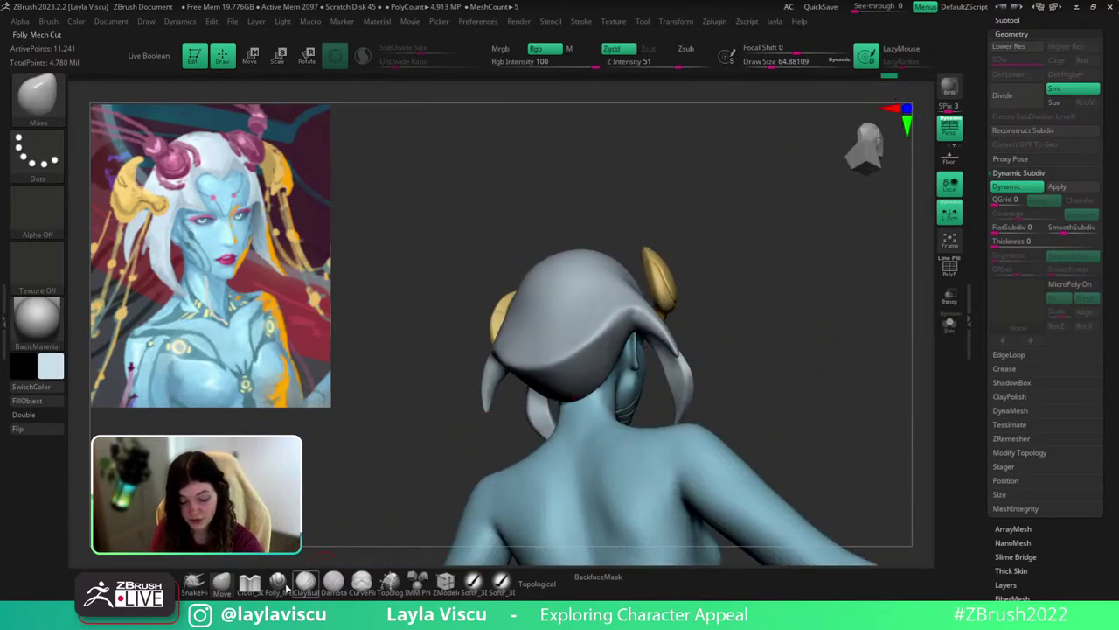
# Sharpen the ridge across the back of the hair with the Folly_Mech Cut brush at draw size about 124.
pyautogui.click(280, 584)
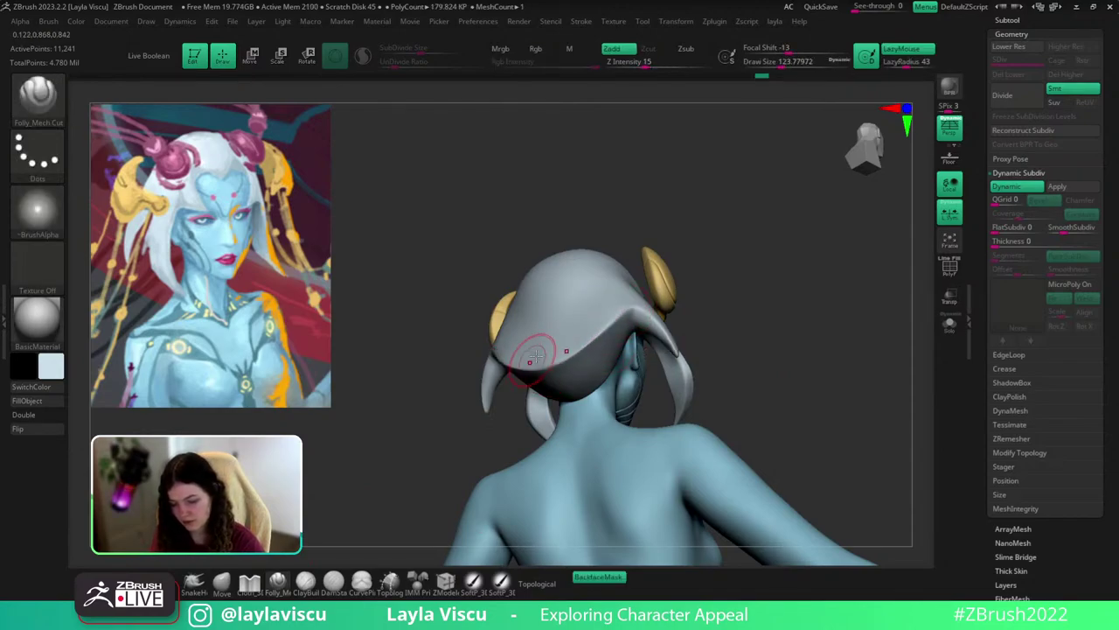
pyautogui.moveTo(706, 303); pyautogui.dragTo(544, 310, button='right')
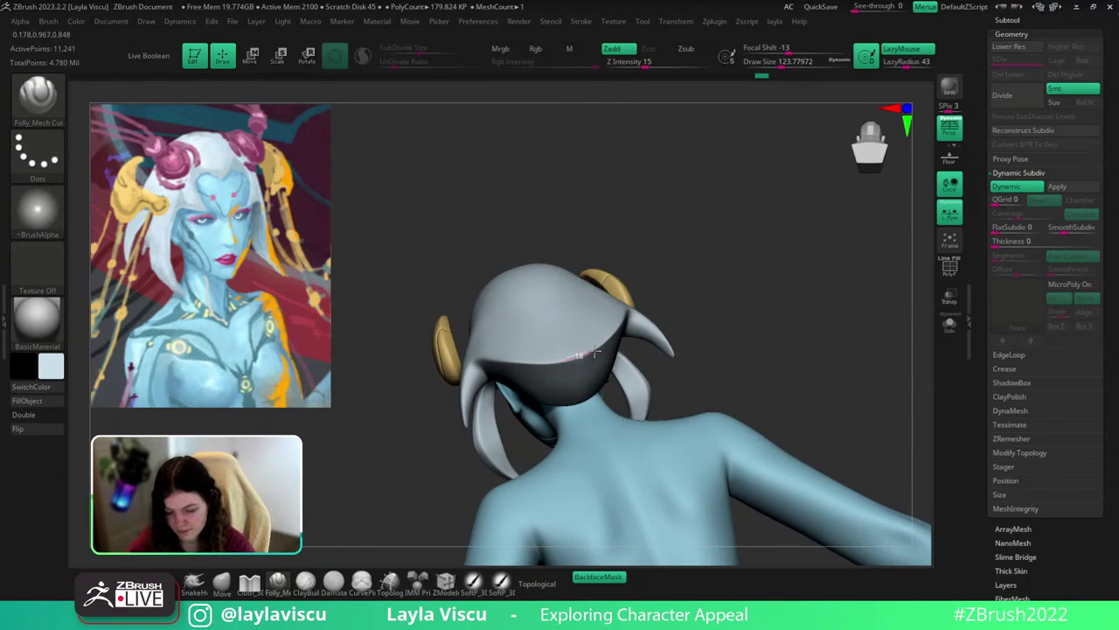
pyautogui.keyDown('ctrl'); pyautogui.moveTo(607, 347); pyautogui.dragTo(699, 347, button='right'); pyautogui.keyUp('ctrl')
pyautogui.moveTo(699, 346)
pyautogui.keyDown('ctrl'); pyautogui.mouseDown(button='right')
pyautogui.moveTo(626, 375)
pyautogui.moveTo(819, 320)
pyautogui.moveTo(875, 320)
pyautogui.moveTo(878, 360)
pyautogui.mouseUp(button='right'); pyautogui.keyUp('ctrl')
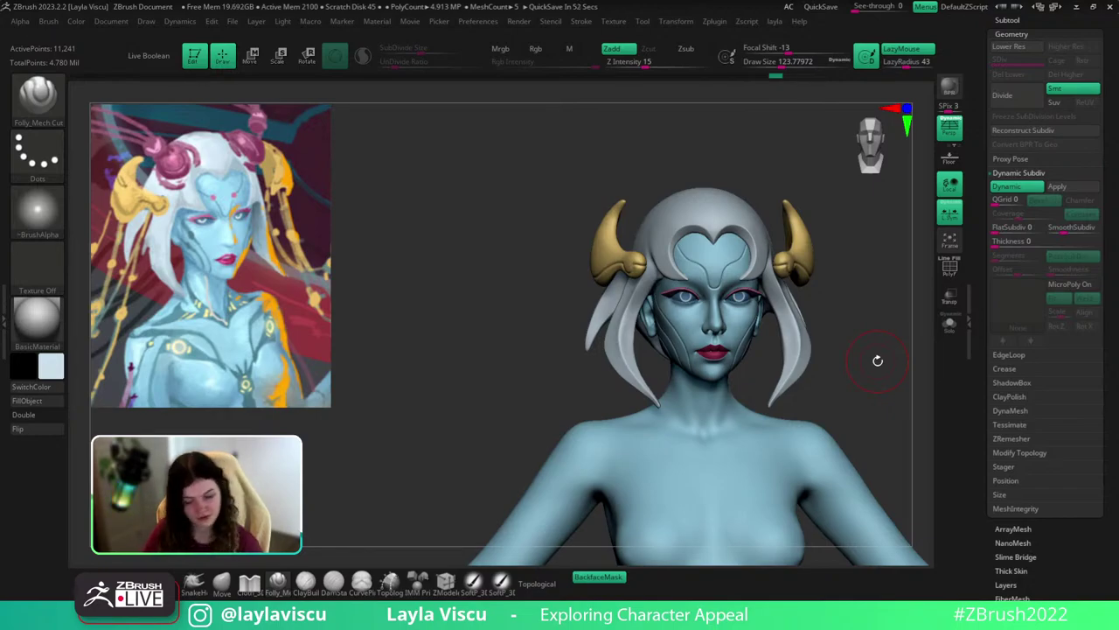
# Activate the body mesh and mask the collar and upper chest with the Lasso masking stroke.
pyautogui.moveTo(813, 398); pyautogui.dragTo(810, 264)
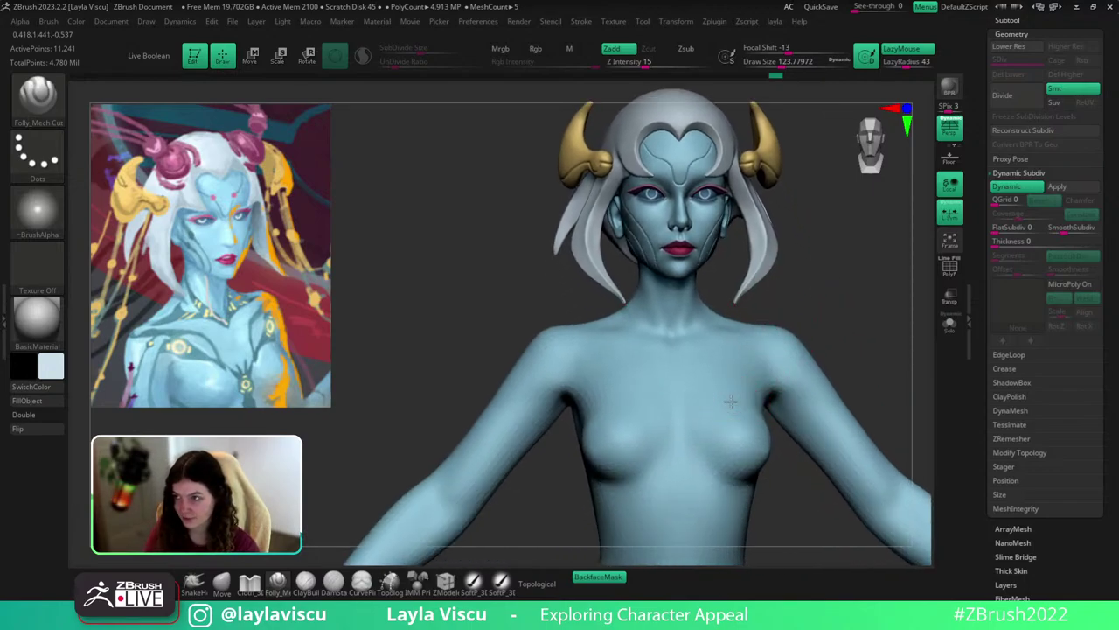
pyautogui.keyDown('alt'); pyautogui.click(731, 402); pyautogui.keyUp('alt')
pyautogui.press('s')
pyautogui.moveTo(842, 301); pyautogui.dragTo(829, 301)
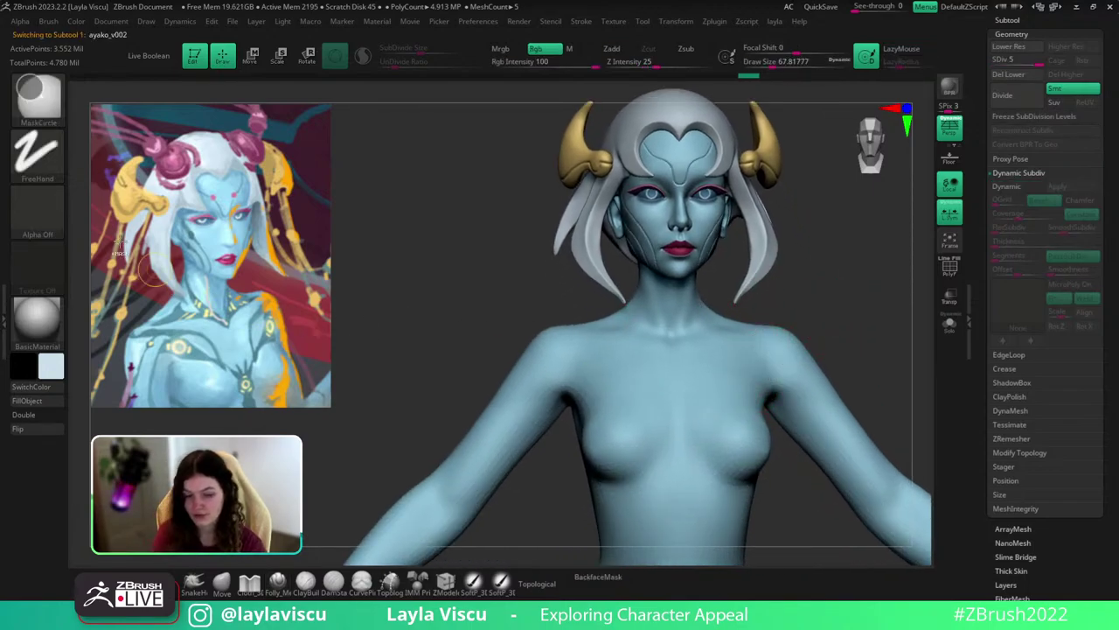
pyautogui.click(37, 153)
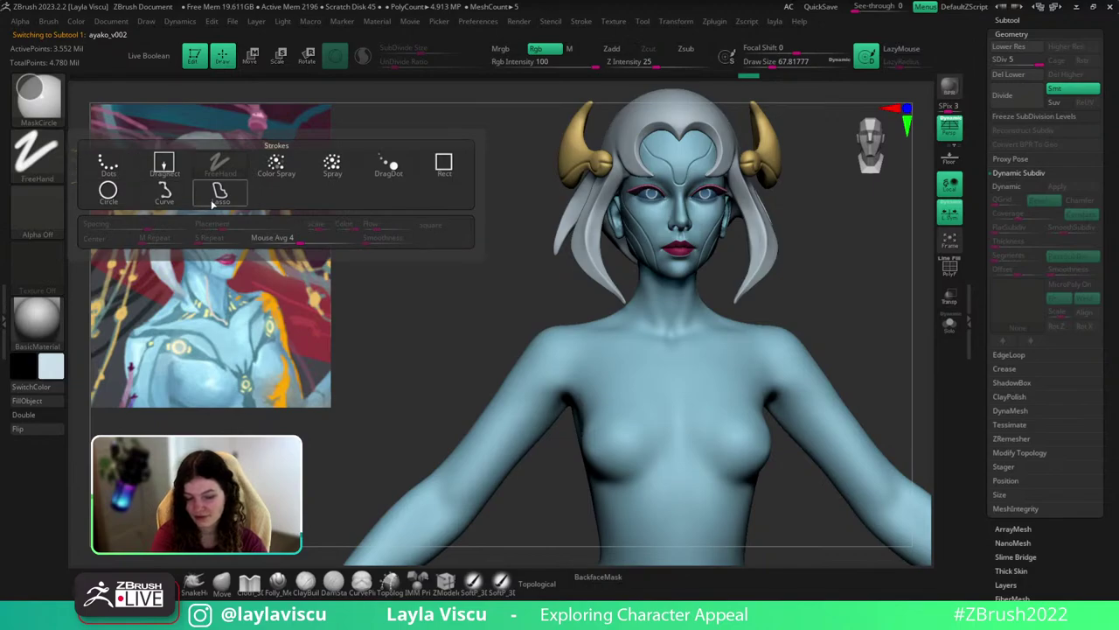
pyautogui.click(157, 179)
pyautogui.moveTo(597, 306)
pyautogui.keyDown('ctrl'); pyautogui.mouseDown()
pyautogui.moveTo(699, 329)
pyautogui.moveTo(709, 411)
pyautogui.mouseUp(); pyautogui.keyUp('ctrl')
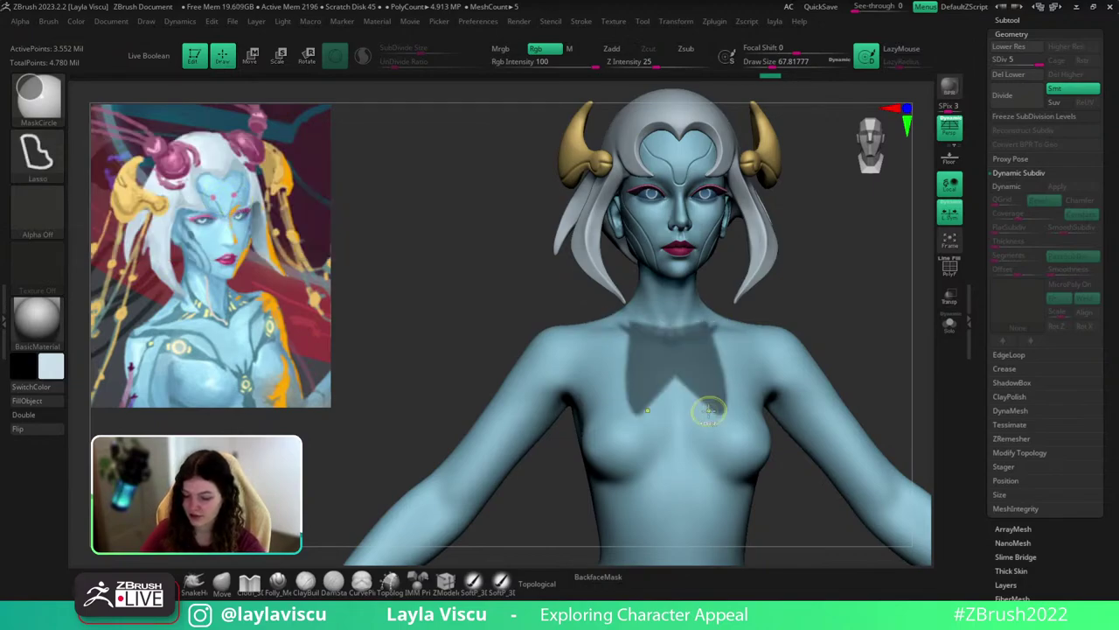
pyautogui.moveTo(713, 298)
pyautogui.keyDown('ctrl'); pyautogui.mouseDown()
pyautogui.moveTo(602, 300)
pyautogui.moveTo(697, 379)
pyautogui.mouseUp(); pyautogui.keyUp('ctrl')
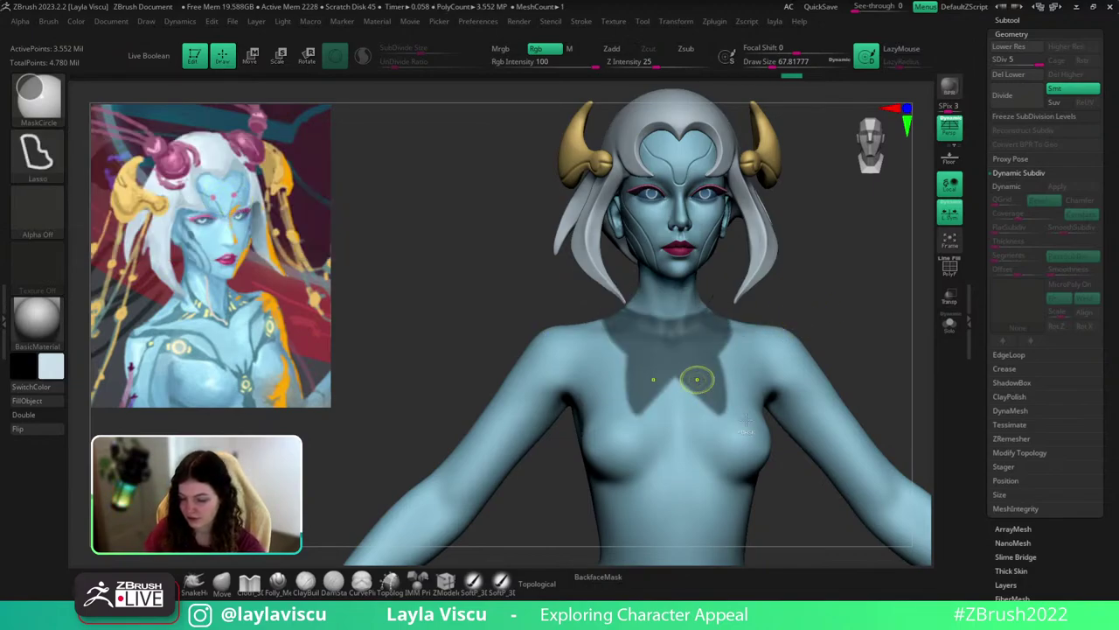
pyautogui.moveTo(713, 301)
pyautogui.keyDown('ctrl'); pyautogui.mouseDown()
pyautogui.moveTo(655, 321)
pyautogui.moveTo(772, 325)
pyautogui.moveTo(779, 433)
pyautogui.moveTo(672, 318)
pyautogui.moveTo(700, 313)
pyautogui.mouseUp(); pyautogui.keyUp('ctrl')
# Extend the lasso mask over the whole torso down to the waist and trim it across the back.
pyautogui.moveTo(842, 299)
pyautogui.keyDown('alt'); pyautogui.mouseDown()
pyautogui.moveTo(857, 253)
pyautogui.moveTo(853, 266)
pyautogui.mouseUp(); pyautogui.keyUp('alt')
pyautogui.moveTo(769, 444)
pyautogui.keyDown('ctrl'); pyautogui.mouseDown()
pyautogui.moveTo(577, 452)
pyautogui.moveTo(617, 302)
pyautogui.moveTo(743, 320)
pyautogui.mouseUp(); pyautogui.keyUp('ctrl')
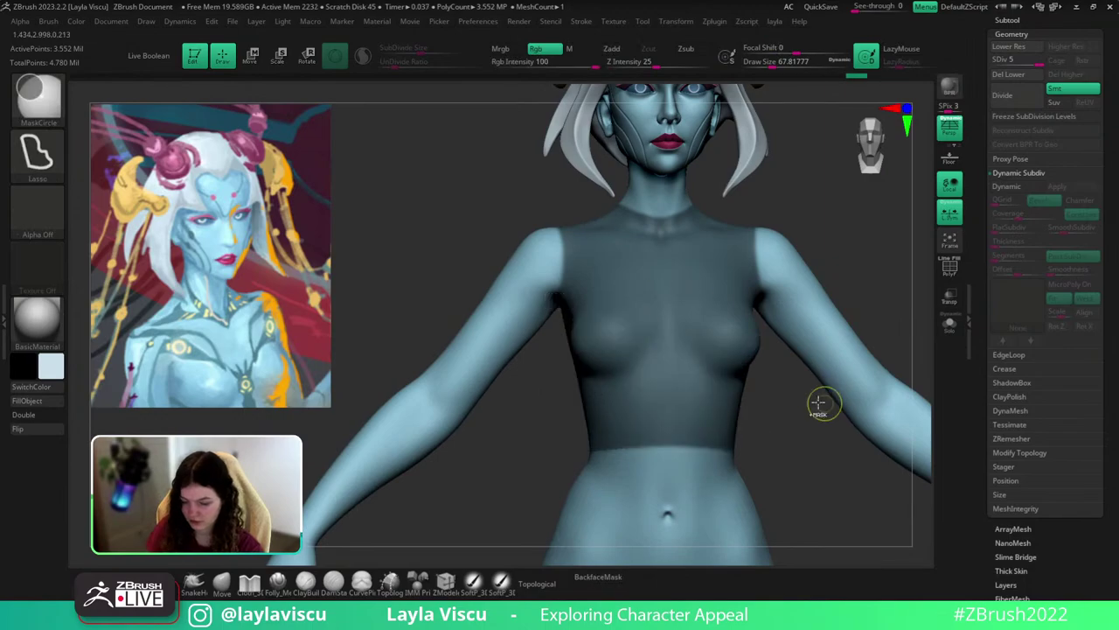
pyautogui.moveTo(820, 399)
pyautogui.keyDown('alt'); pyautogui.mouseDown()
pyautogui.moveTo(833, 271)
pyautogui.moveTo(889, 250)
pyautogui.moveTo(839, 280)
pyautogui.mouseUp(); pyautogui.keyUp('alt')
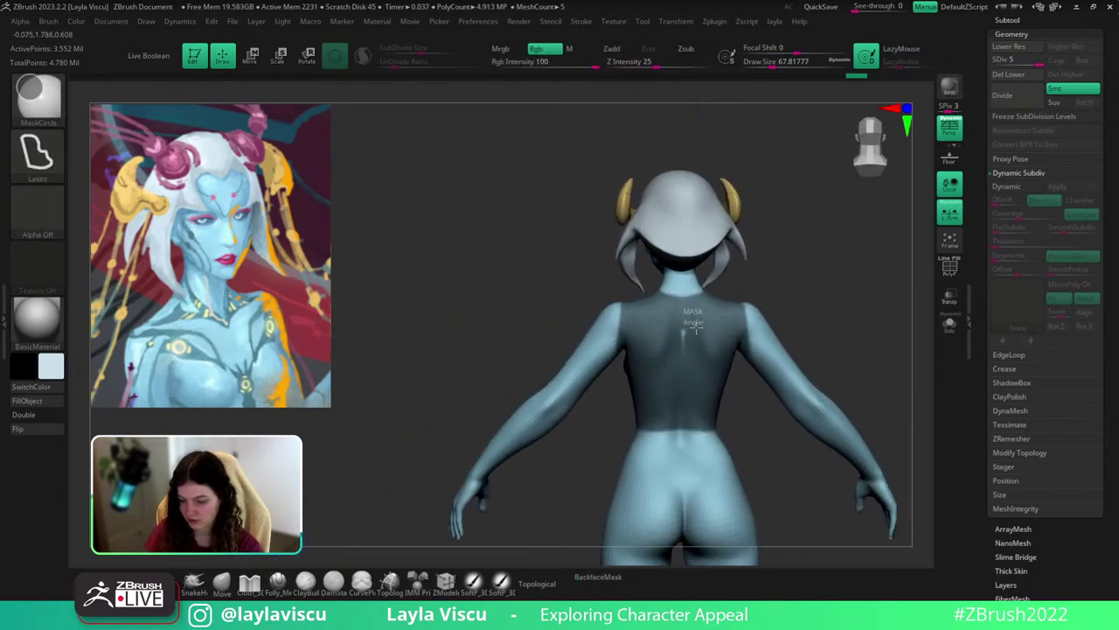
pyautogui.moveTo(748, 374)
pyautogui.keyDown('ctrl'); pyautogui.keyDown('alt'); pyautogui.mouseDown()
pyautogui.moveTo(741, 296)
pyautogui.moveTo(837, 273)
pyautogui.moveTo(744, 305)
pyautogui.moveTo(821, 315)
pyautogui.mouseUp(); pyautogui.keyUp('alt'); pyautogui.keyUp('ctrl')
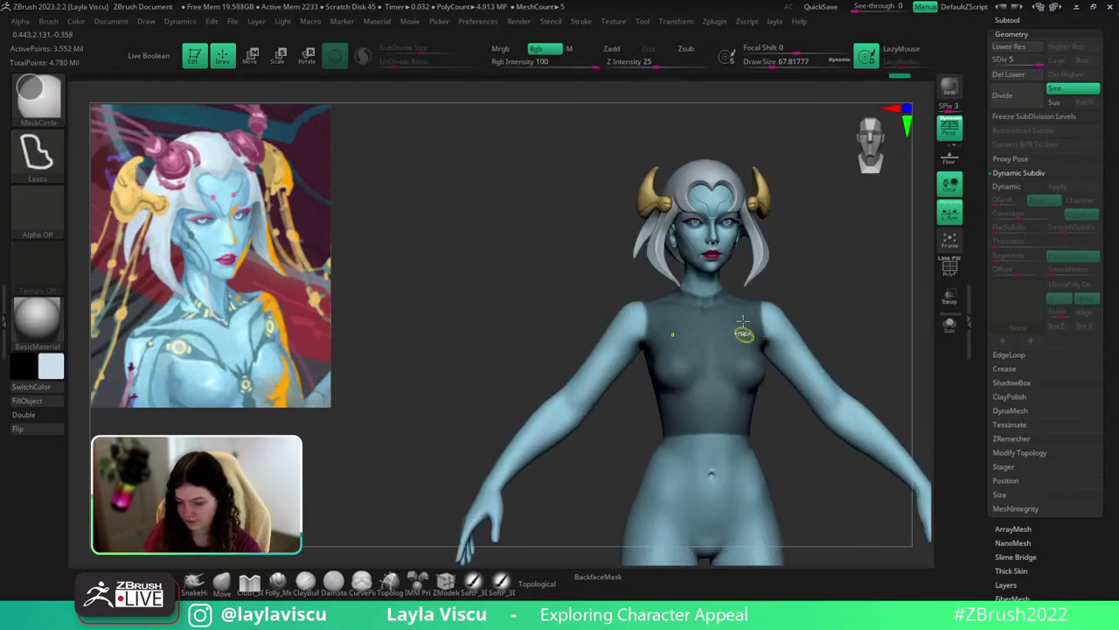
# Switch the masking stroke to Circle and shape a curved neckline in the torso mask.
pyautogui.keyDown('ctrl'); pyautogui.click(37, 154); pyautogui.keyUp('ctrl')
pyautogui.click(108, 192)
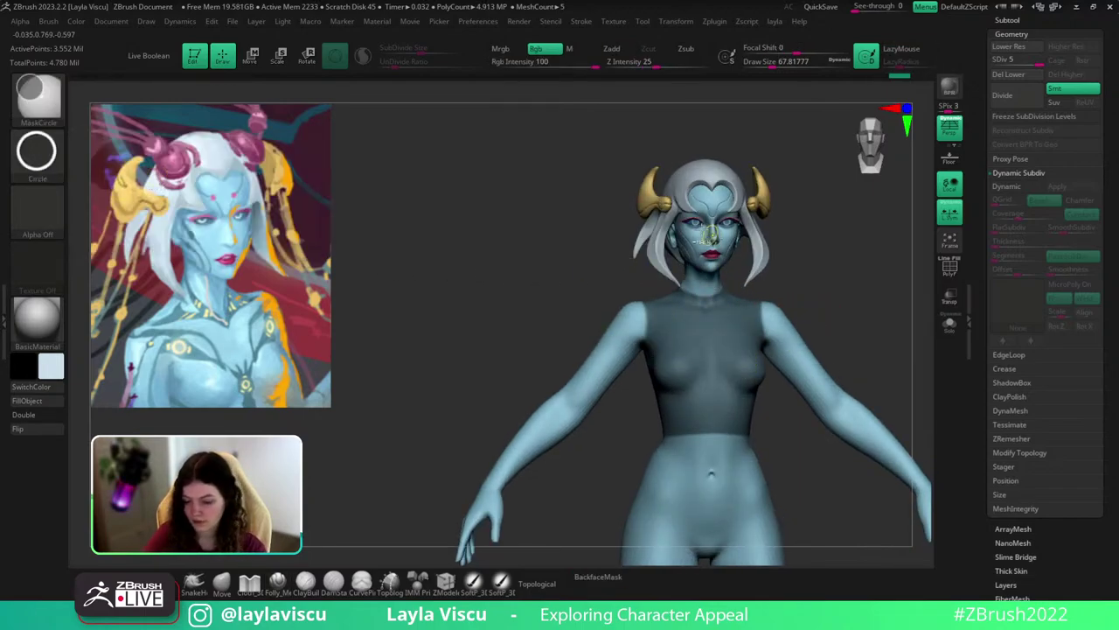
pyautogui.moveTo(705, 235)
pyautogui.keyDown('ctrl'); pyautogui.mouseDown()
pyautogui.moveTo(750, 302)
pyautogui.moveTo(757, 278)
pyautogui.mouseUp(); pyautogui.keyUp('ctrl')
pyautogui.moveTo(863, 257)
pyautogui.mouseDown()
pyautogui.moveTo(837, 268)
pyautogui.moveTo(849, 254)
pyautogui.moveTo(842, 279)
pyautogui.moveTo(886, 274)
pyautogui.moveTo(840, 252)
pyautogui.moveTo(851, 313)
pyautogui.moveTo(774, 271)
pyautogui.mouseUp()
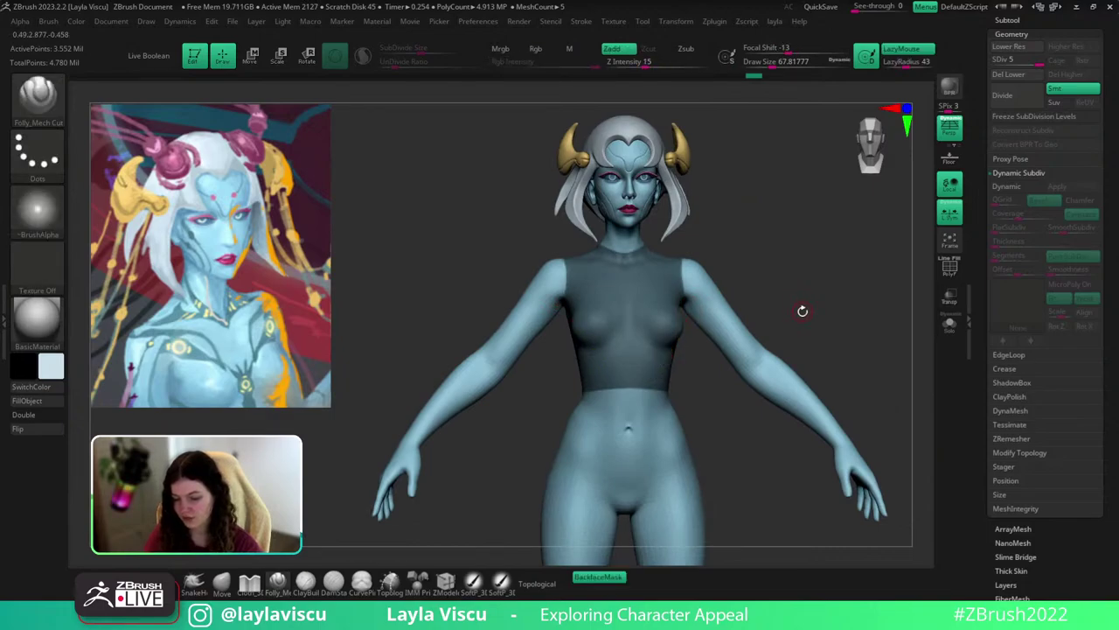
# Duplicate the masked body subtool.
pyautogui.moveTo(803, 311); pyautogui.dragTo(790, 311)
pyautogui.moveTo(1013, 23); pyautogui.dragTo(1013, 26)
pyautogui.click(1007, 23)
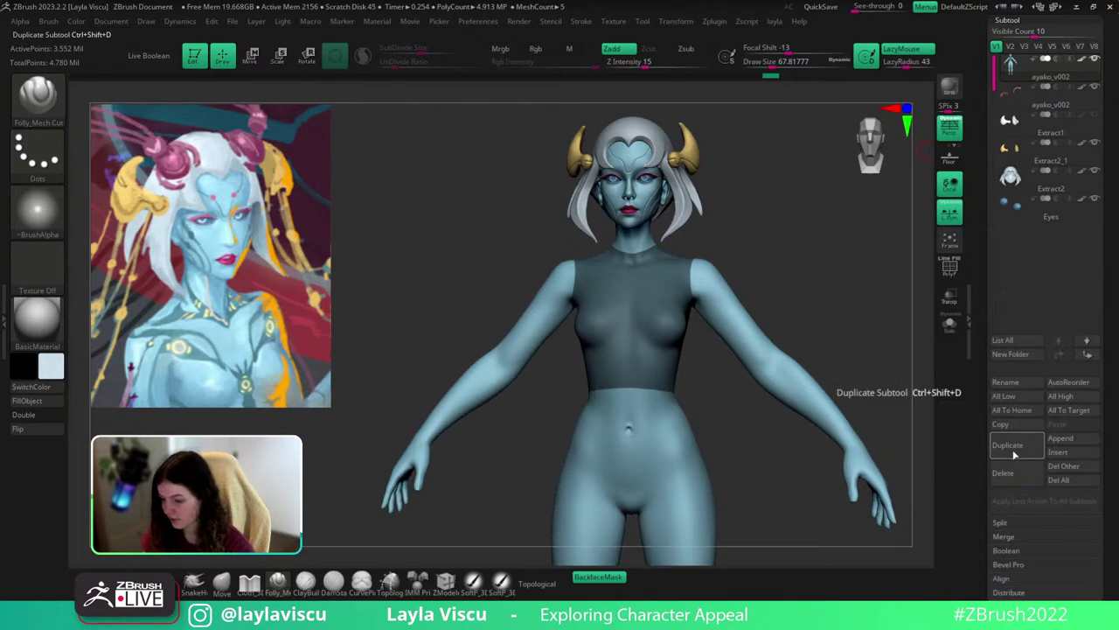
pyautogui.click(1014, 451)
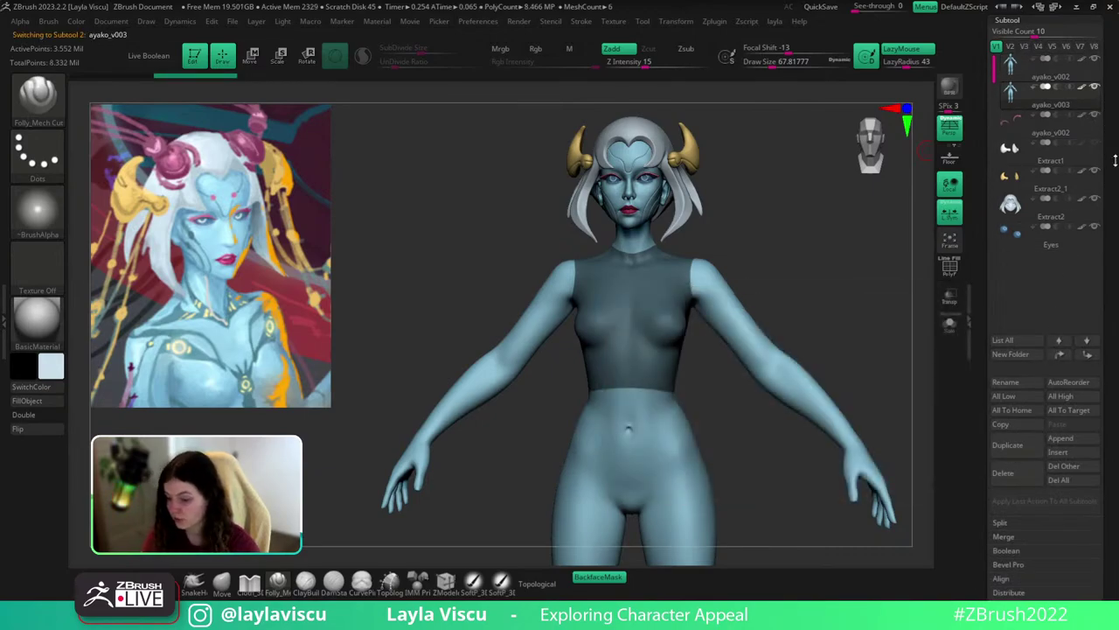
# Isolate the duplicated body in Solo mode and delete its lower subdivision levels.
pyautogui.moveTo(1114, 159); pyautogui.dragTo(1106, 96)
pyautogui.click(1011, 366)
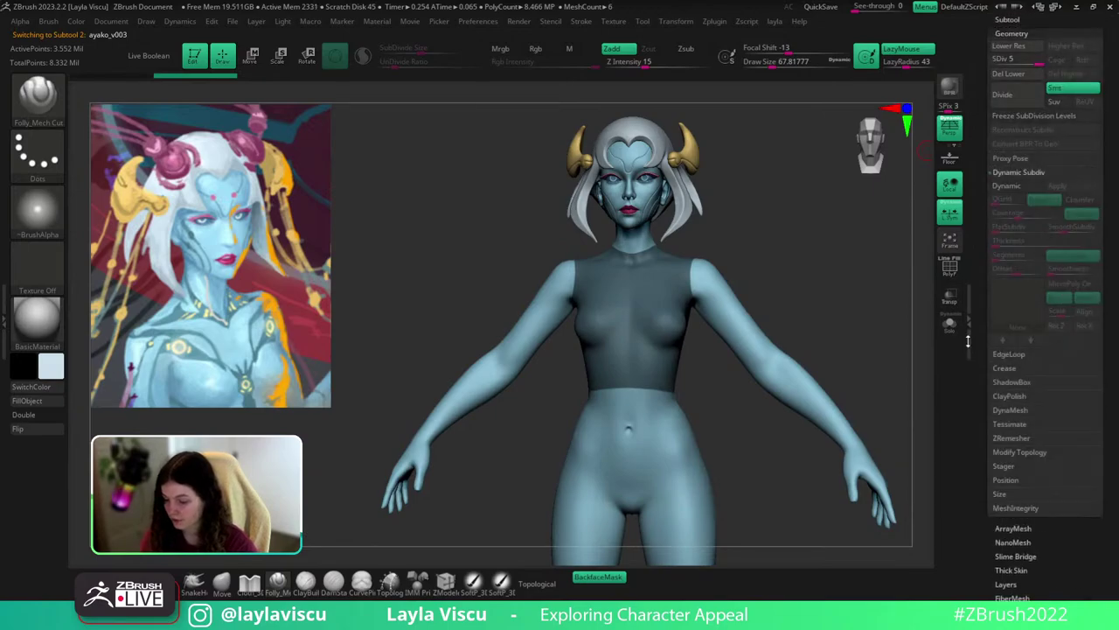
pyautogui.click(952, 326)
pyautogui.keyDown('alt'); pyautogui.moveTo(895, 346); pyautogui.dragTo(923, 339); pyautogui.keyUp('alt')
pyautogui.click(1010, 75)
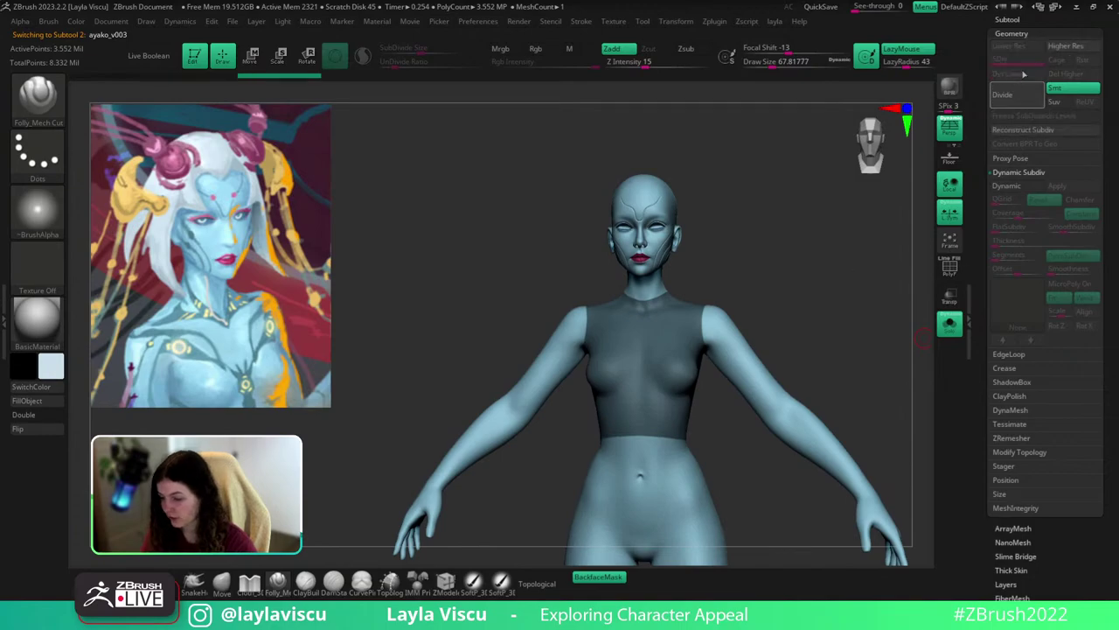
# Turn the masked torso into its own polygroup, display the polyframe and isolate that polygroup.
pyautogui.moveTo(672, 385)
pyautogui.keyDown('ctrl'); pyautogui.mouseDown(button='right')
pyautogui.moveTo(685, 414)
pyautogui.moveTo(685, 395)
pyautogui.mouseUp(button='right'); pyautogui.keyUp('ctrl')
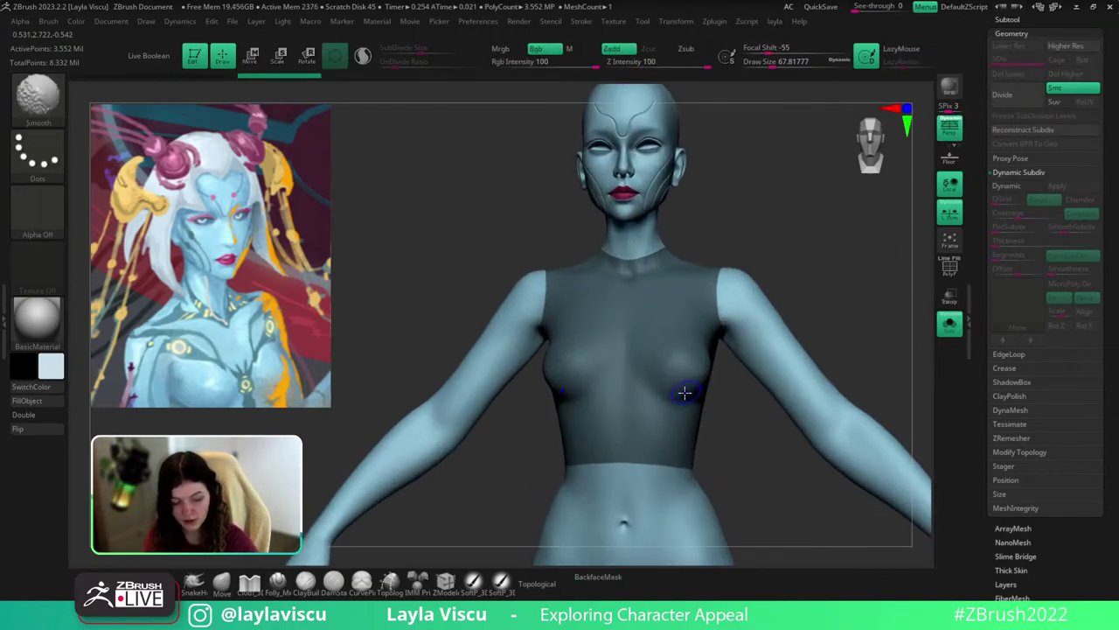
pyautogui.hotkey('ctrl', 'shift', 'a')
pyautogui.hotkey('shift', 'f')
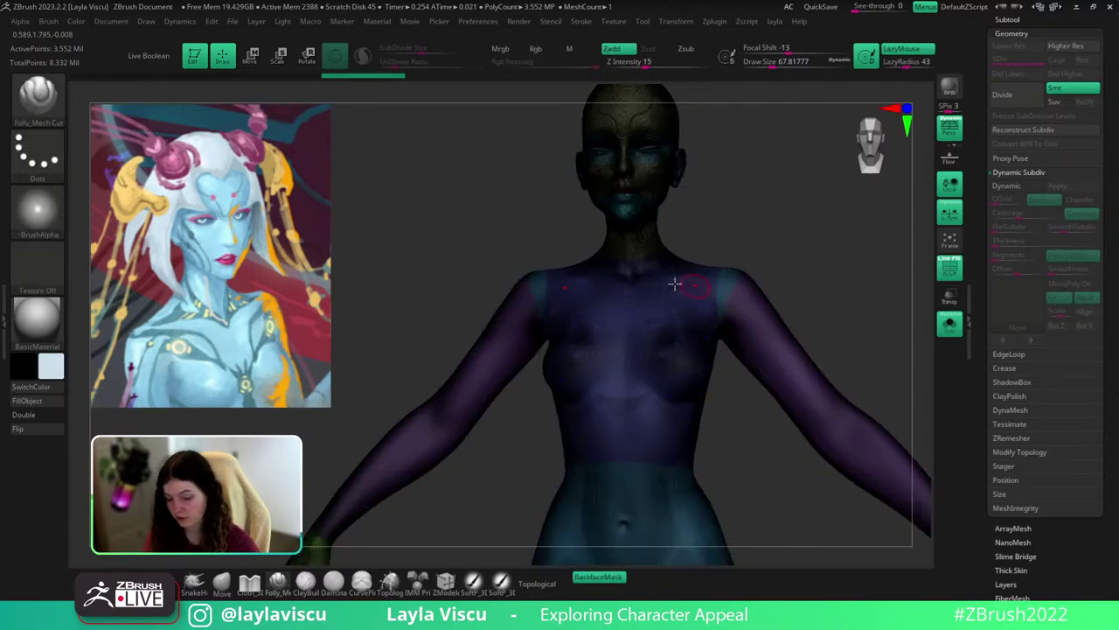
pyautogui.keyDown('ctrl'); pyautogui.moveTo(669, 321); pyautogui.dragTo(720, 500, button='right'); pyautogui.keyUp('ctrl')
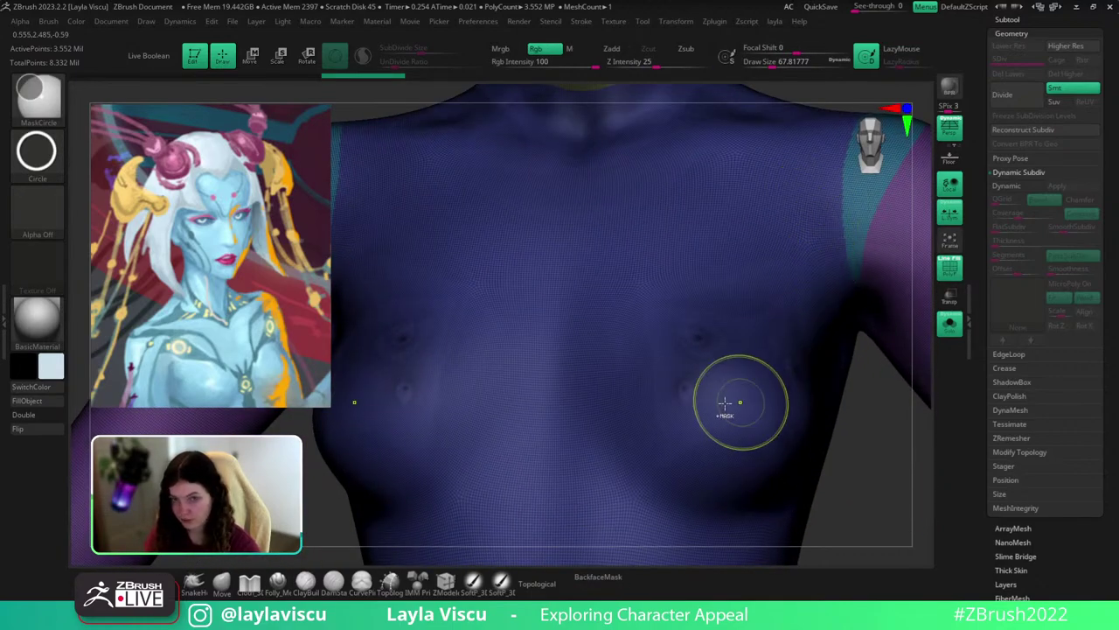
pyautogui.keyDown('ctrl'); pyautogui.moveTo(752, 302); pyautogui.dragTo(745, 183, button='right'); pyautogui.keyUp('ctrl')
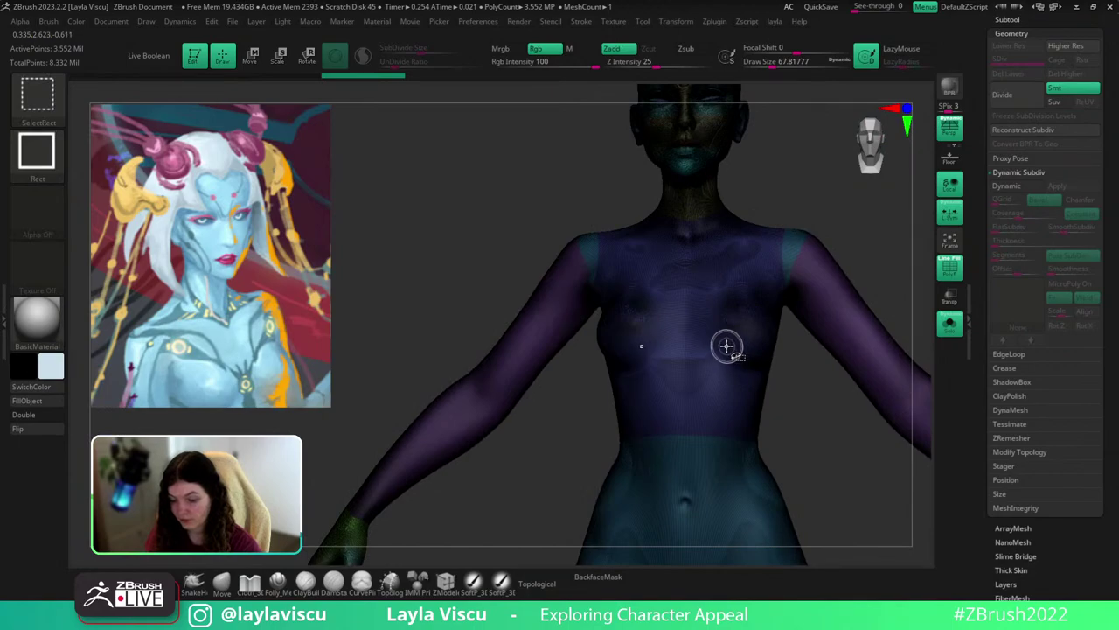
pyautogui.keyDown('ctrl'); pyautogui.keyDown('shift'); pyautogui.click(727, 342); pyautogui.keyUp('shift'); pyautogui.keyUp('ctrl')
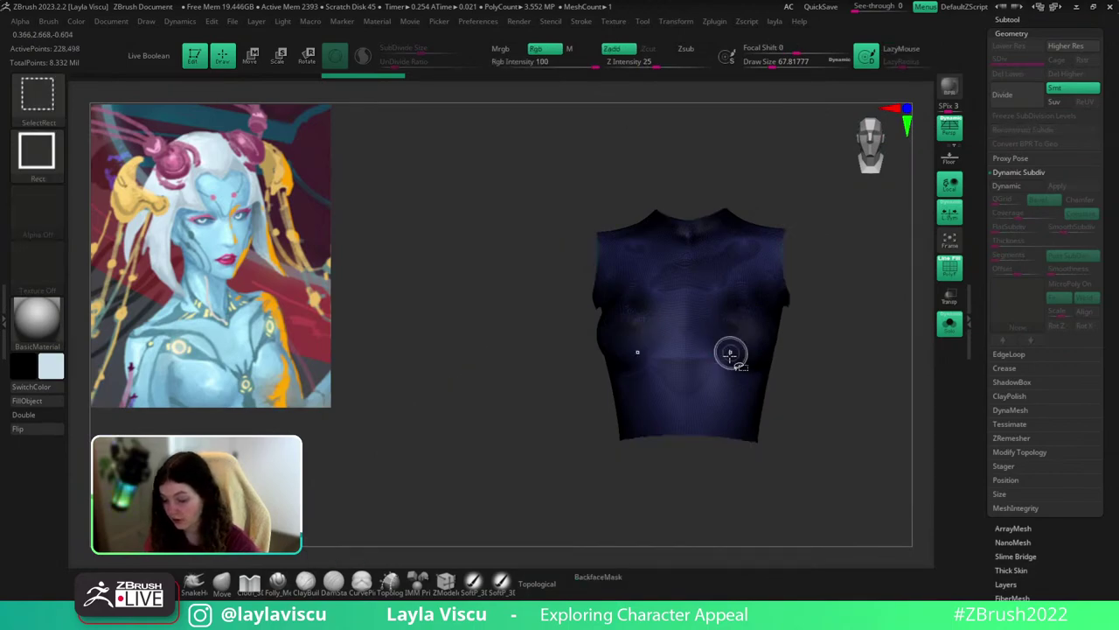
# Delete the hidden geometry of the duplicate so only the torso piece is kept, and open the Modify Topology settings.
pyautogui.moveTo(820, 360); pyautogui.dragTo(793, 381, button='right')
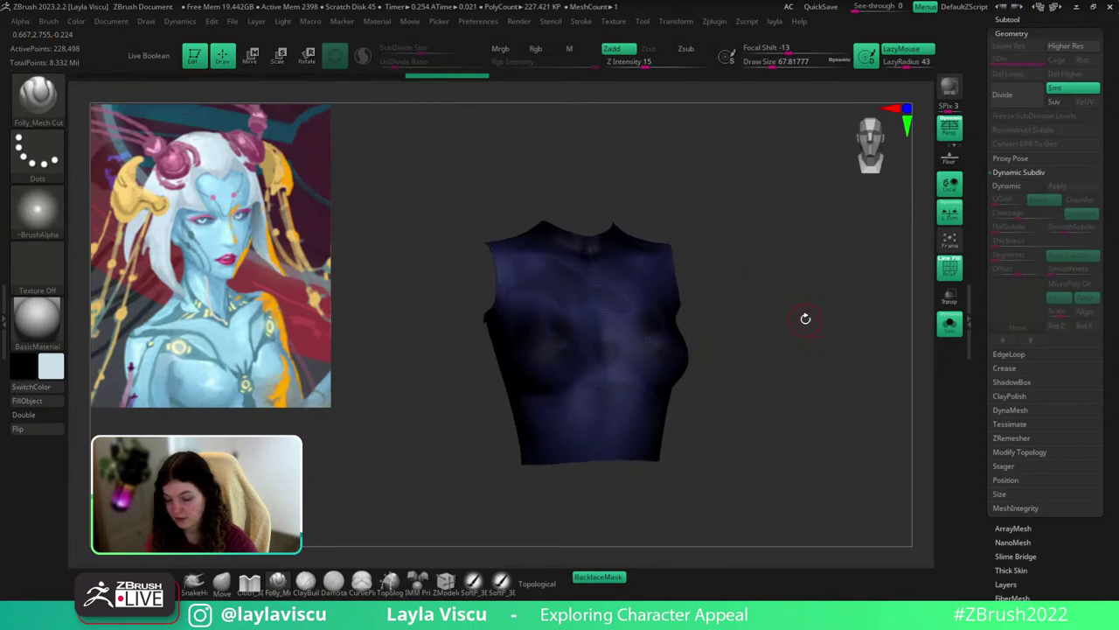
pyautogui.press('space')
pyautogui.click(787, 244)
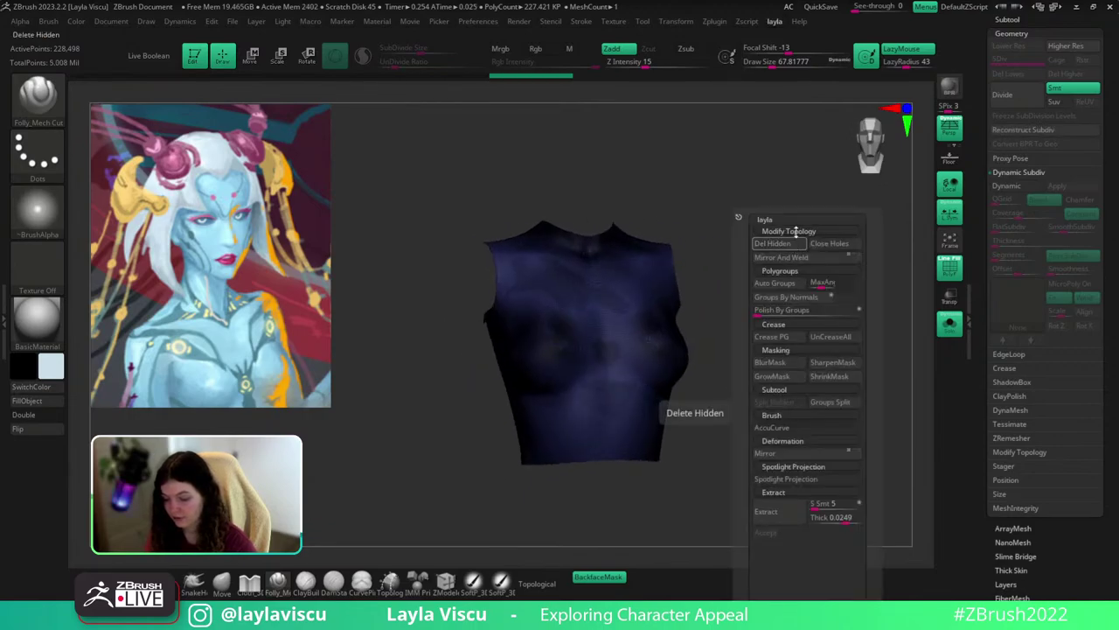
pyautogui.click(1020, 451)
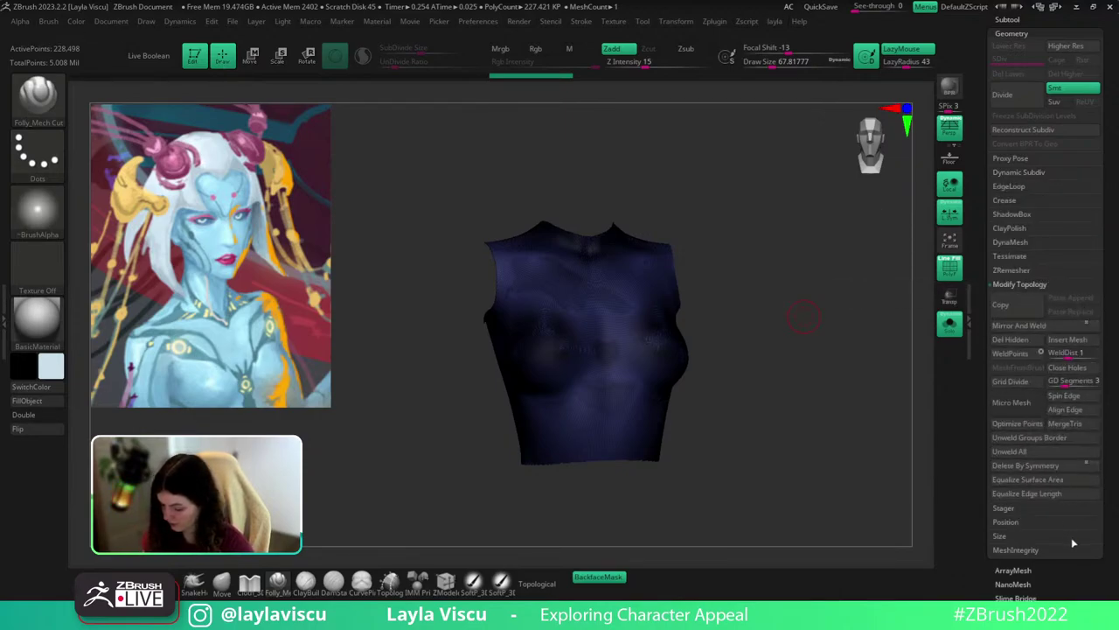
# Turn on double-sided display for the torso piece and inspect its armhole, neckline and waist edges with and without polyframe.
pyautogui.moveTo(809, 350)
pyautogui.mouseDown()
pyautogui.moveTo(806, 362)
pyautogui.moveTo(822, 367)
pyautogui.moveTo(787, 350)
pyautogui.mouseUp()
pyautogui.click(44, 416)
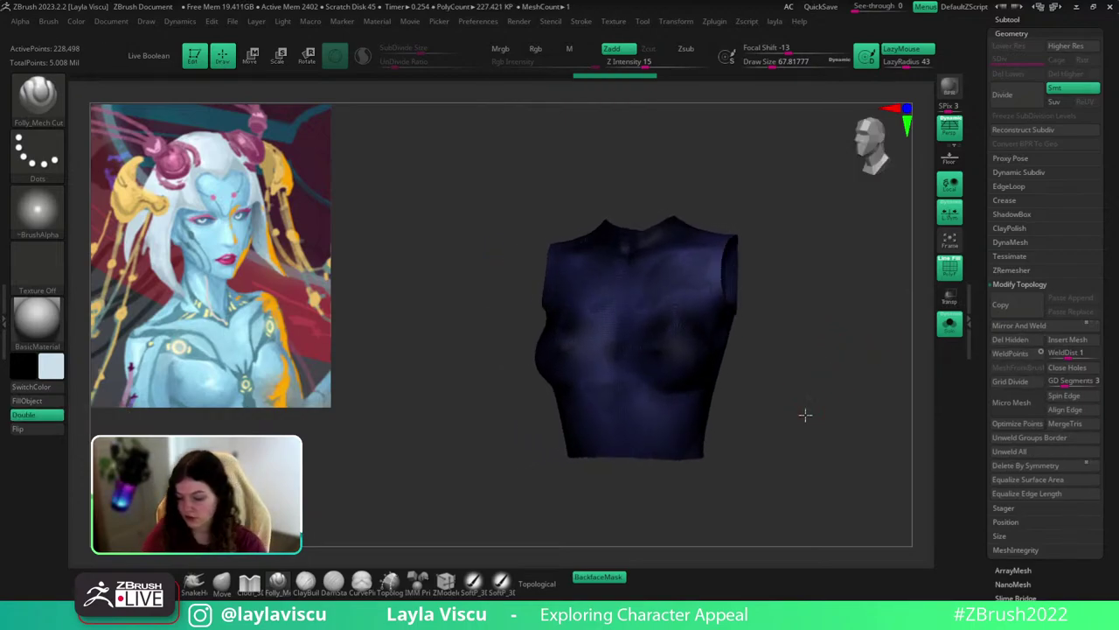
pyautogui.moveTo(805, 415); pyautogui.dragTo(777, 384)
pyautogui.hotkey('shift', 'f')
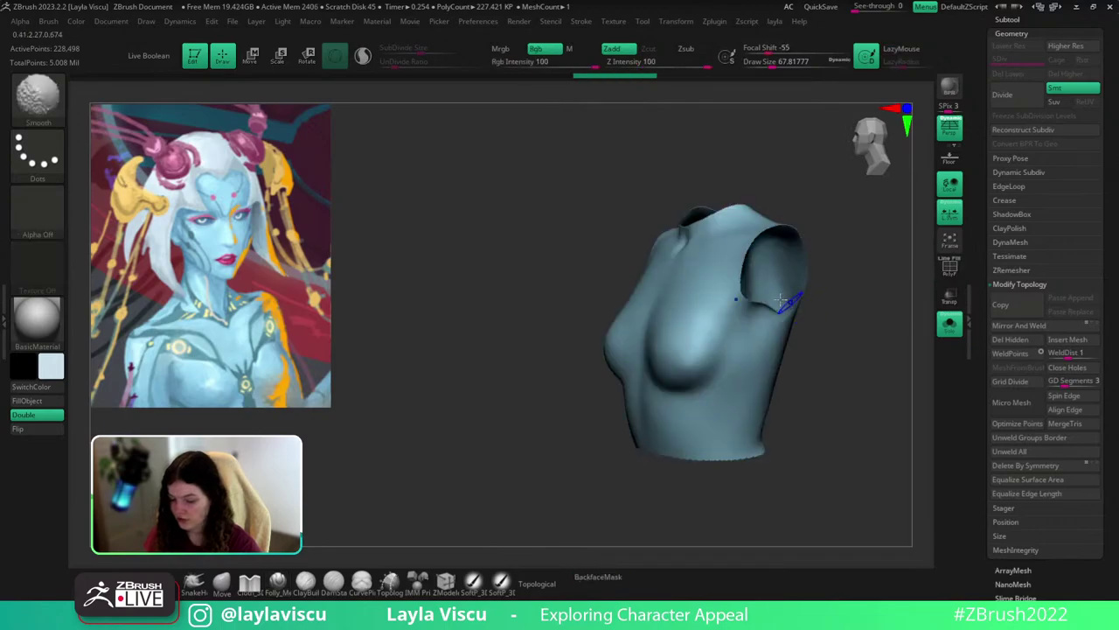
pyautogui.moveTo(837, 322); pyautogui.dragTo(789, 307, button='right')
pyautogui.keyDown('ctrl'); pyautogui.click(801, 316); pyautogui.keyUp('ctrl')
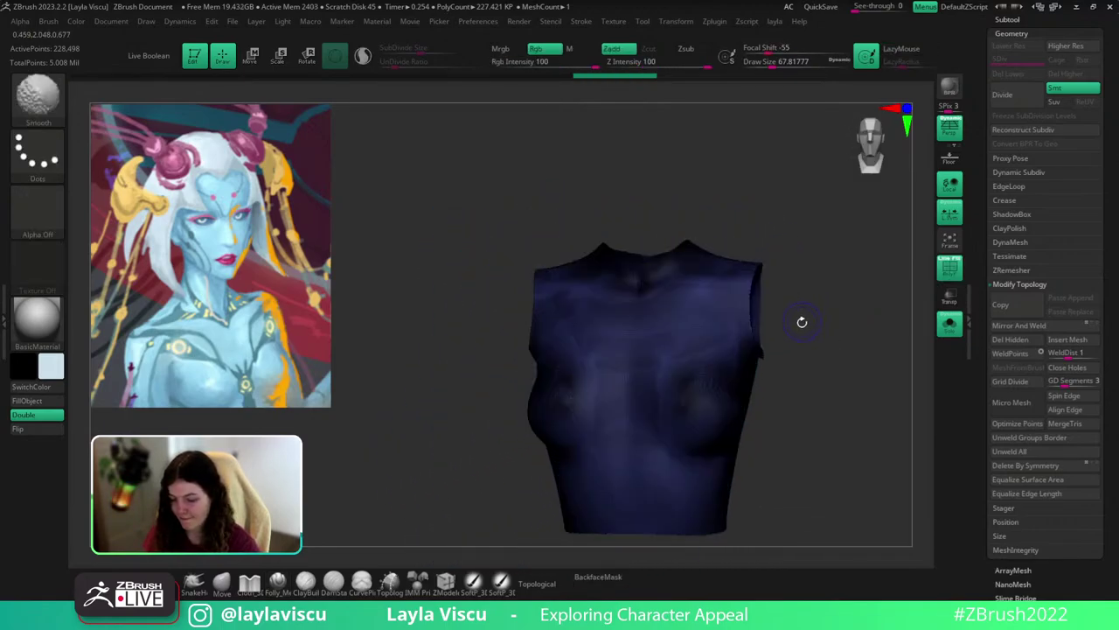
pyautogui.moveTo(866, 367)
pyautogui.mouseDown()
pyautogui.moveTo(818, 390)
pyautogui.moveTo(871, 375)
pyautogui.moveTo(878, 361)
pyautogui.mouseUp()
pyautogui.keyDown('ctrl'); pyautogui.click(879, 360); pyautogui.keyUp('ctrl')
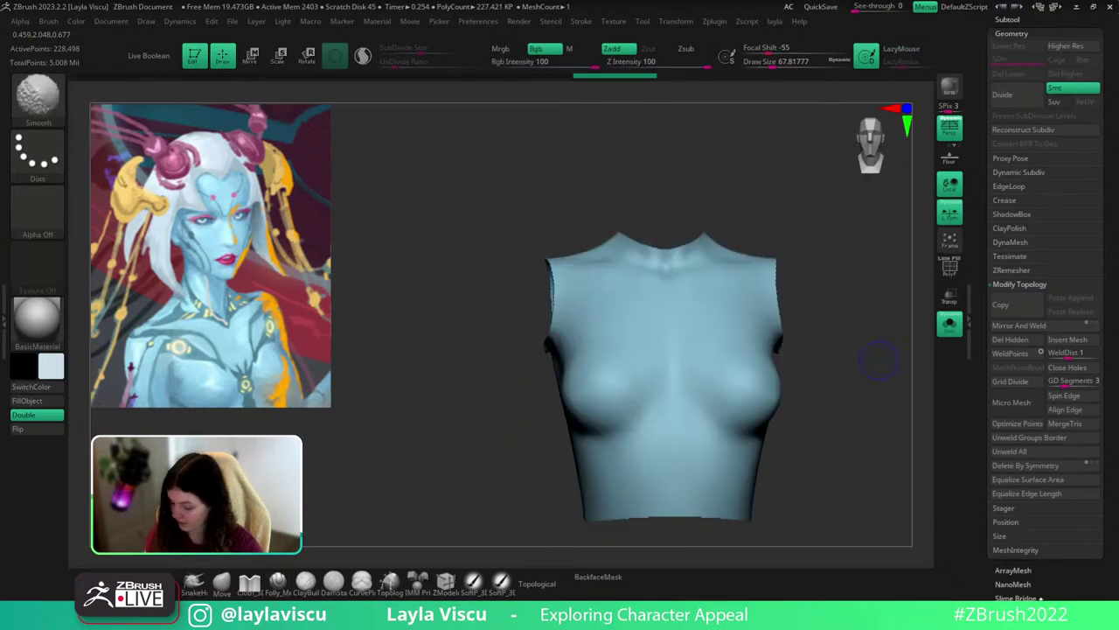
pyautogui.keyDown('ctrl'); pyautogui.click(879, 361); pyautogui.keyUp('ctrl')
# Smooth the jagged borders of the torso piece with Polish By Groups and check the edges up close.
pyautogui.moveTo(1030, 564); pyautogui.dragTo(1027, 329)
pyautogui.click(1027, 329)
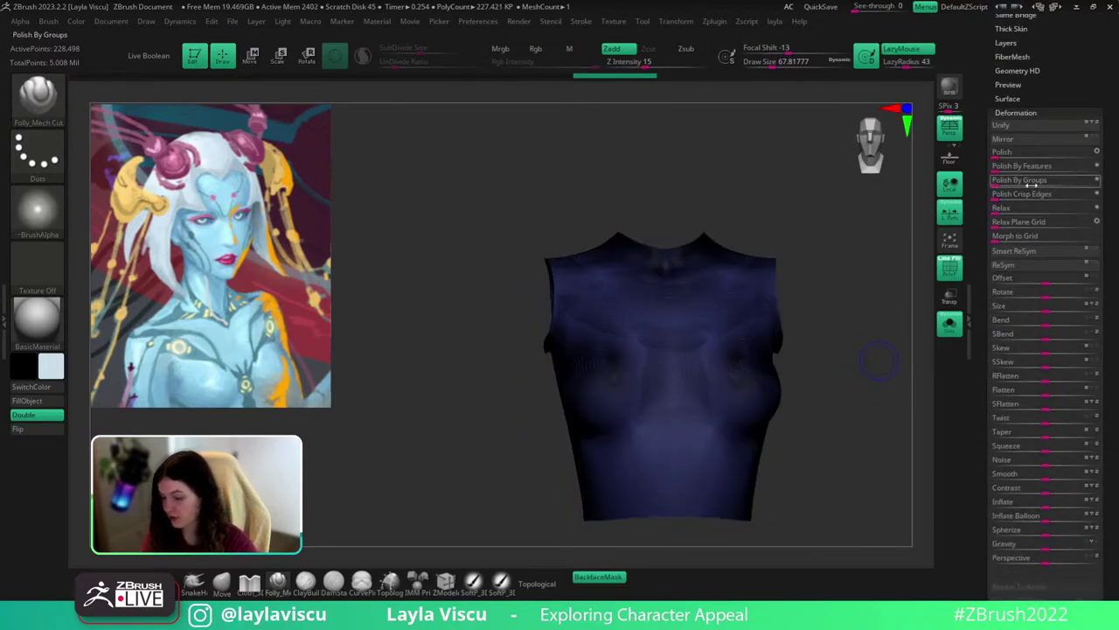
pyautogui.keyDown('ctrl'); pyautogui.moveTo(793, 312); pyautogui.dragTo(840, 310, button='right'); pyautogui.keyUp('ctrl')
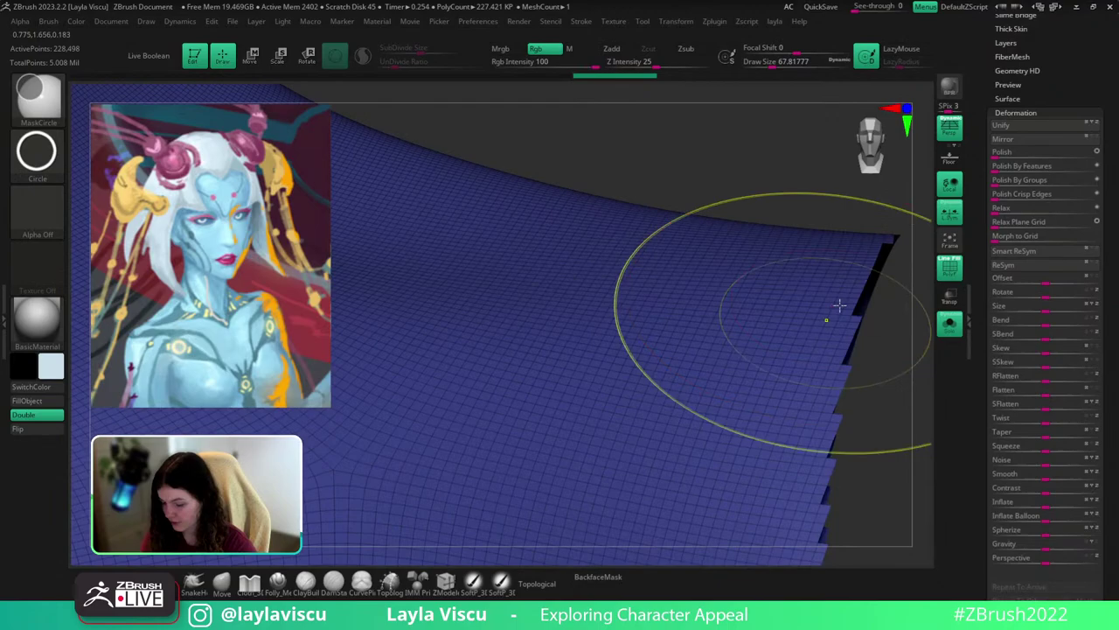
pyautogui.click(1042, 181)
pyautogui.click(1058, 185)
pyautogui.keyDown('ctrl'); pyautogui.moveTo(847, 351); pyautogui.dragTo(674, 189, button='right'); pyautogui.keyUp('ctrl')
pyautogui.keyDown('alt'); pyautogui.moveTo(746, 264); pyautogui.dragTo(645, 184, button='right'); pyautogui.keyUp('alt')
pyautogui.hotkey('shift', 'f')
# Remesh the torso piece with ZRemesher at a target polygon count of 5.
pyautogui.moveTo(1038, 55); pyautogui.dragTo(1035, 118)
pyautogui.click(1013, 36)
pyautogui.click(1041, 273)
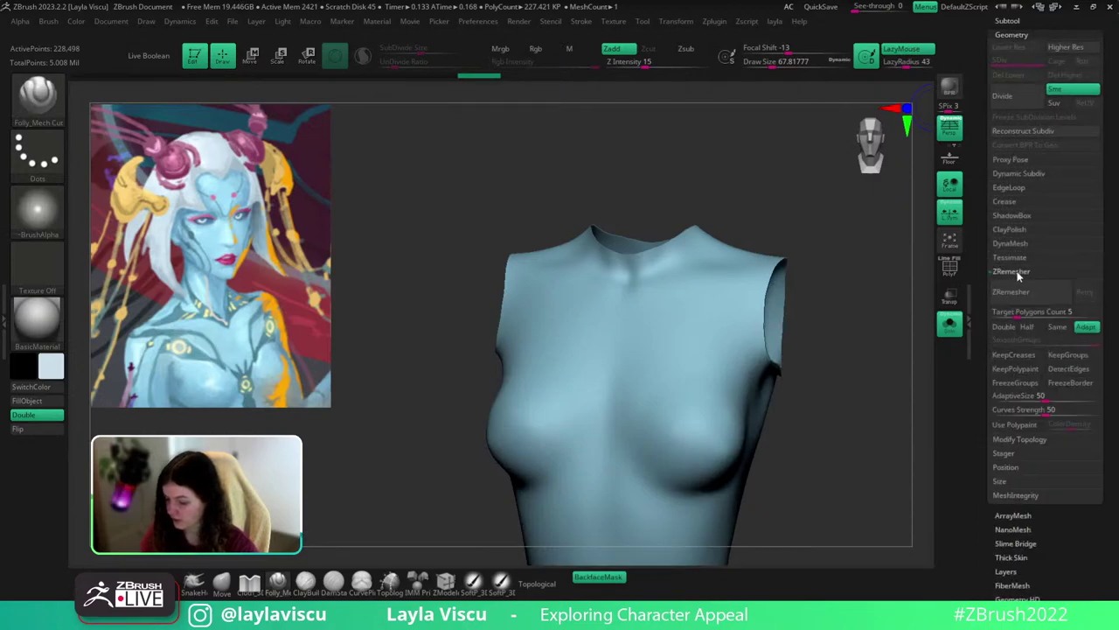
pyautogui.click(1031, 293)
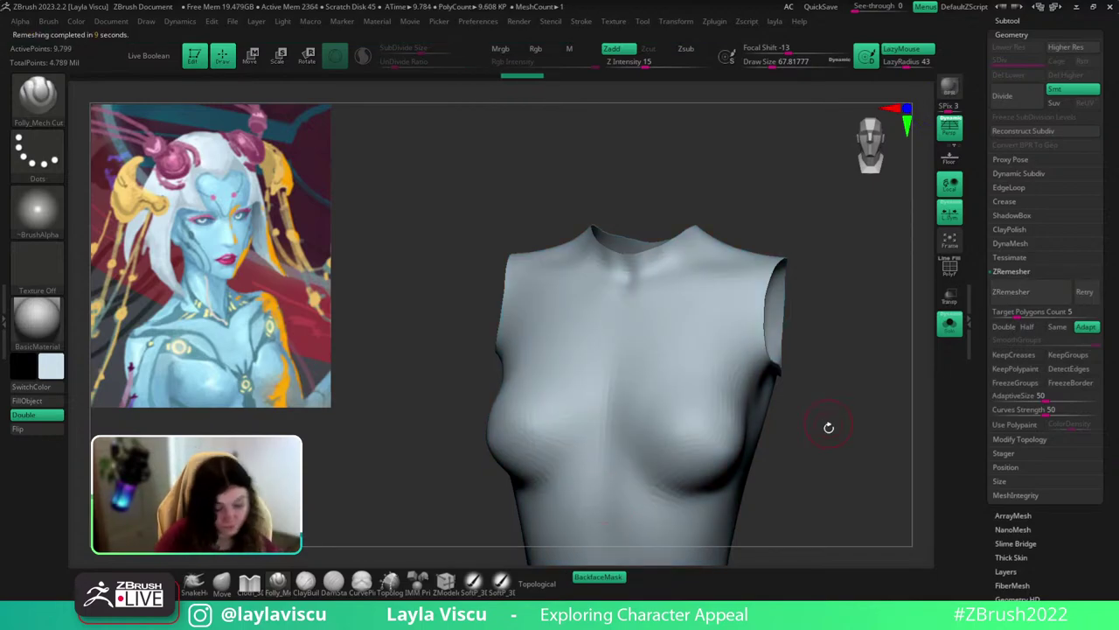
# Leave Solo mode to show the remeshed torso piece on the full character, and check its topology with the polyframe.
pyautogui.hotkey('shift', 'f')
pyautogui.click(951, 327)
pyautogui.keyDown('ctrl'); pyautogui.moveTo(826, 368); pyautogui.dragTo(824, 258, button='right'); pyautogui.keyUp('ctrl')
pyautogui.press('w')
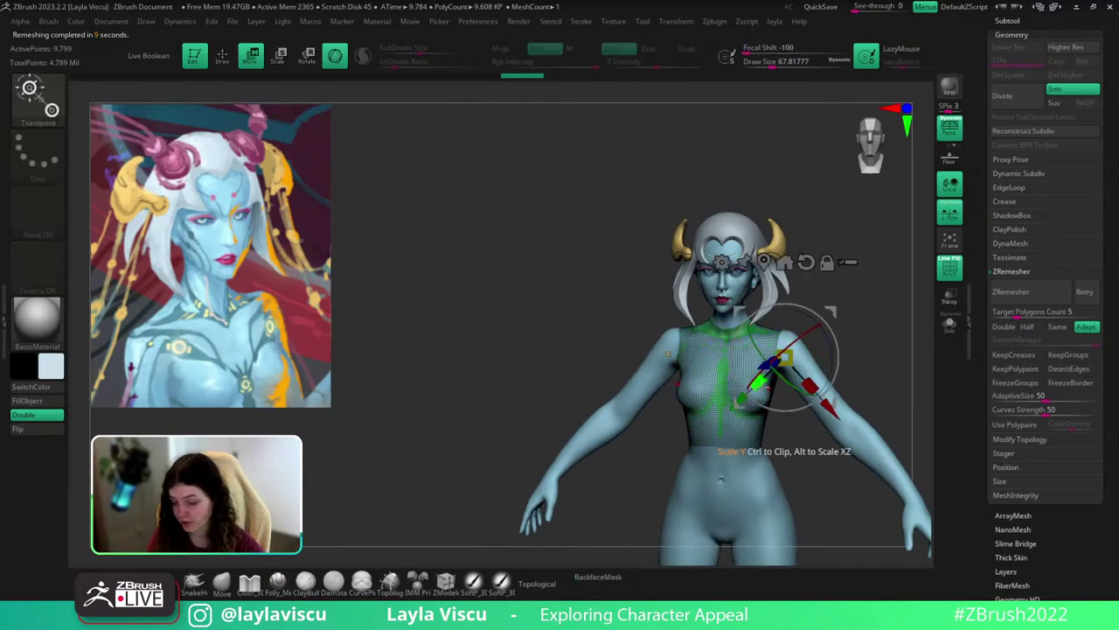
pyautogui.click(225, 586)
pyautogui.hotkey('shift', 'f')
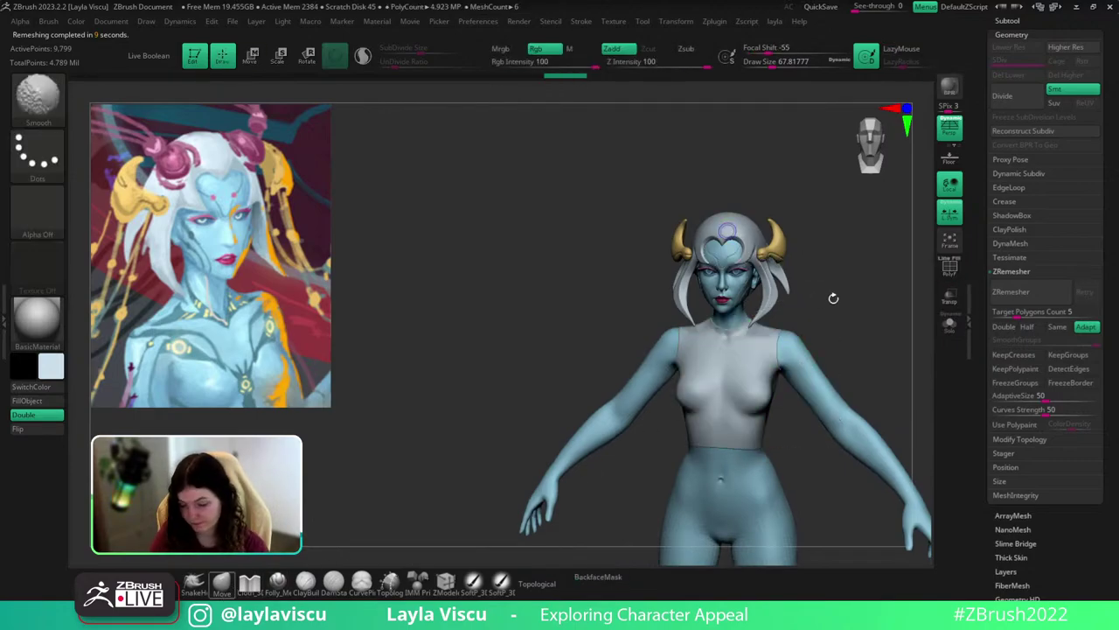
pyautogui.moveTo(834, 297)
pyautogui.mouseDown(button='right')
pyautogui.moveTo(779, 388)
pyautogui.moveTo(877, 342)
pyautogui.moveTo(849, 316)
pyautogui.mouseUp(button='right')
# Try to give the torso piece thickness by extruding all its polygons with the ZModeler brush, and view the armhole edge.
pyautogui.click(445, 582)
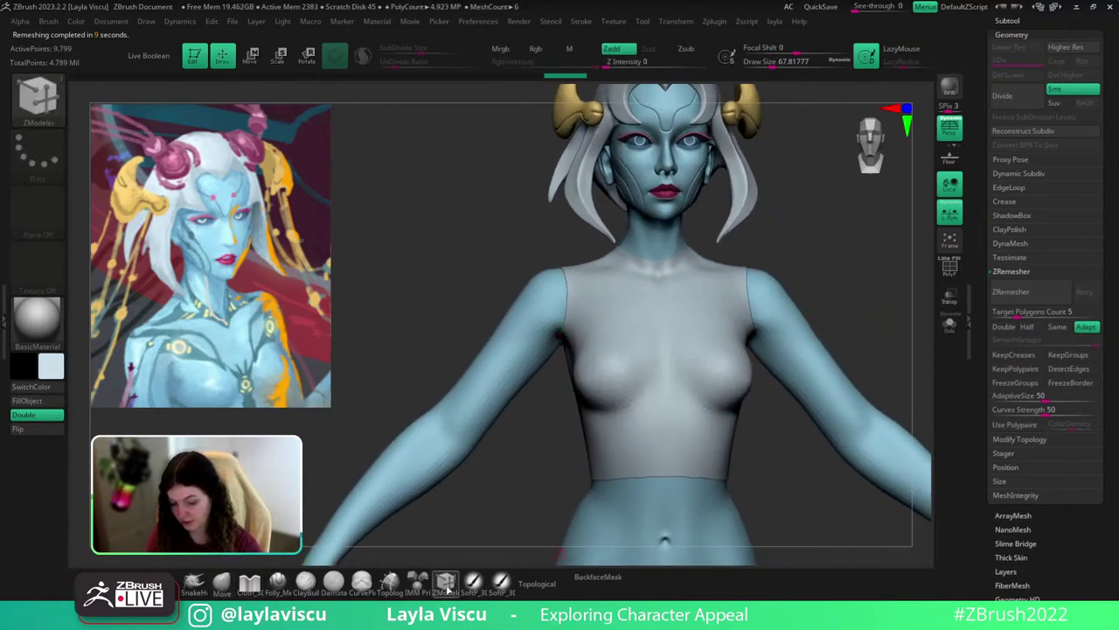
pyautogui.keyDown('ctrl'); pyautogui.moveTo(702, 296); pyautogui.dragTo(732, 446, button='right'); pyautogui.keyUp('ctrl')
pyautogui.hotkey('shift', 'f')
pyautogui.press('b')
pyautogui.press('z')
pyautogui.press('m')
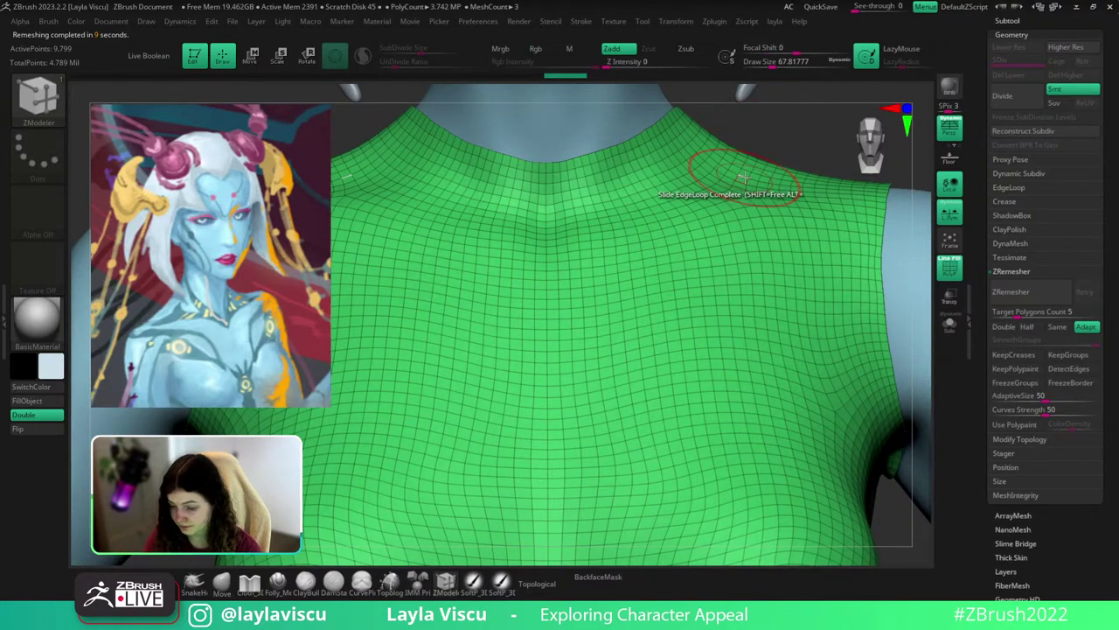
pyautogui.press('space')
pyautogui.click(587, 225)
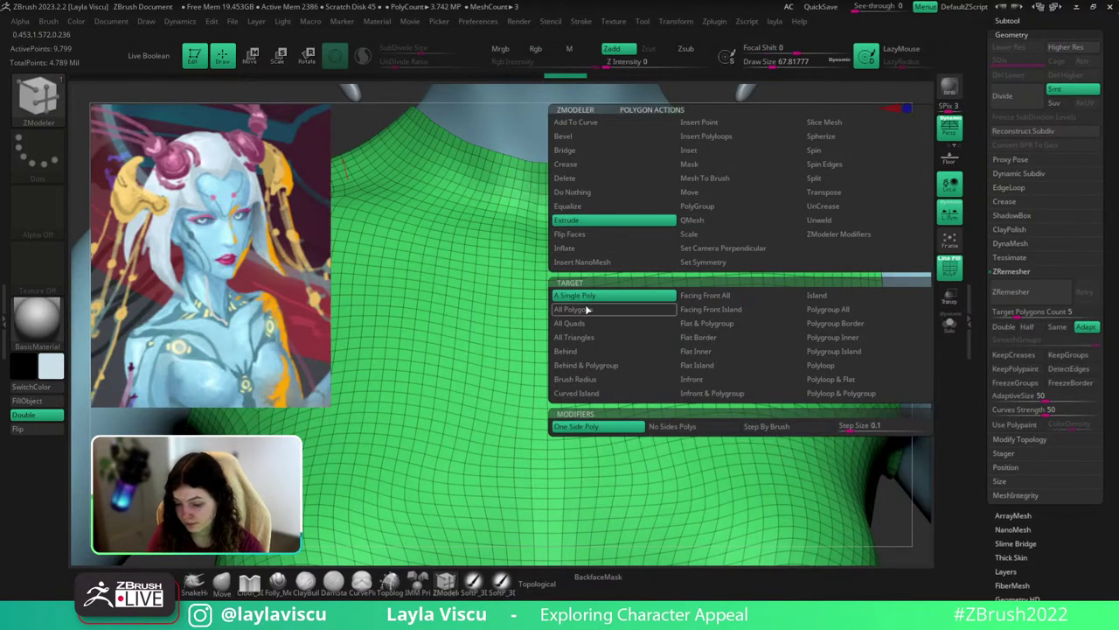
pyautogui.click(587, 309)
pyautogui.moveTo(754, 196); pyautogui.dragTo(755, 185)
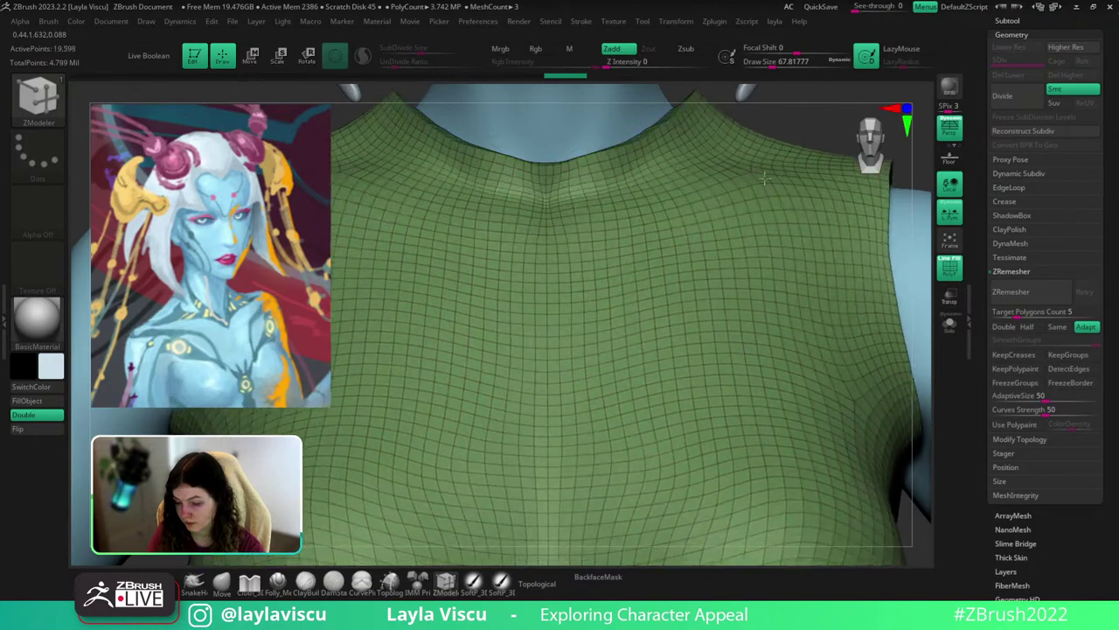
pyautogui.keyDown('ctrl'); pyautogui.moveTo(844, 411); pyautogui.dragTo(865, 289, button='right'); pyautogui.keyUp('ctrl')
pyautogui.moveTo(902, 238)
pyautogui.mouseDown(button='right')
pyautogui.moveTo(890, 299)
pyautogui.moveTo(834, 271)
pyautogui.moveTo(819, 277)
pyautogui.mouseUp(button='right')
# Activate Dynamic Subdiv on the unextruded torso piece, set its thickness to 0.00927 and inspect the shell's edges.
pyautogui.click(1011, 176)
pyautogui.click(1015, 188)
pyautogui.hotkey('shift', 'f')
pyautogui.hotkey('shift', 'd')
pyautogui.scroll(3, 819, 277)
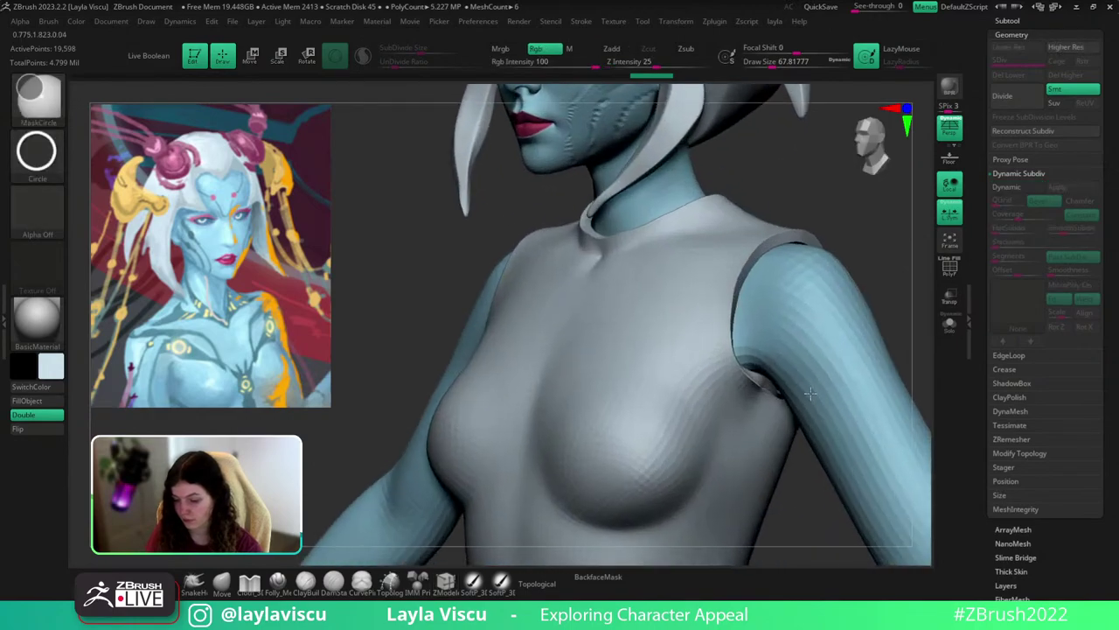
pyautogui.hotkey('shift', 'f')
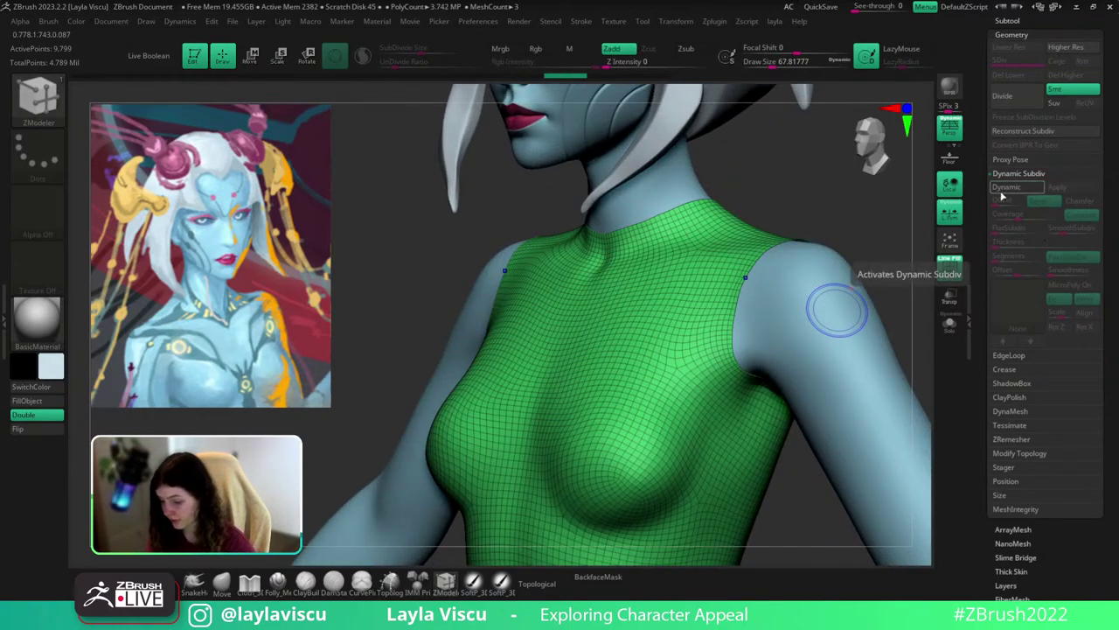
pyautogui.click(1017, 190)
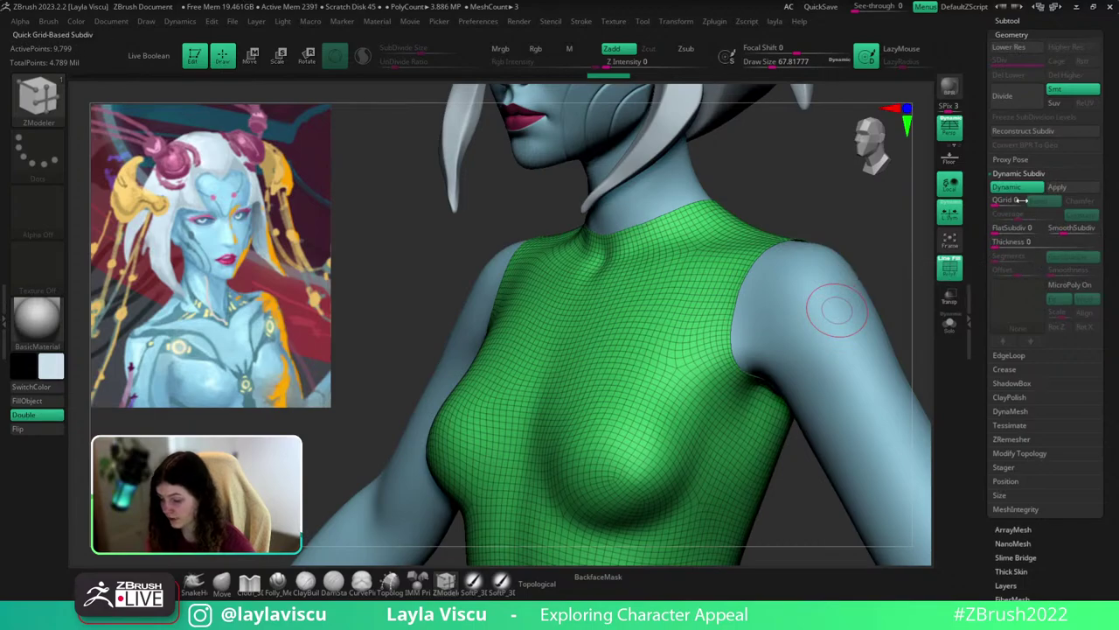
pyautogui.moveTo(1001, 247); pyautogui.dragTo(1023, 247)
pyautogui.hotkey('shift', 'f')
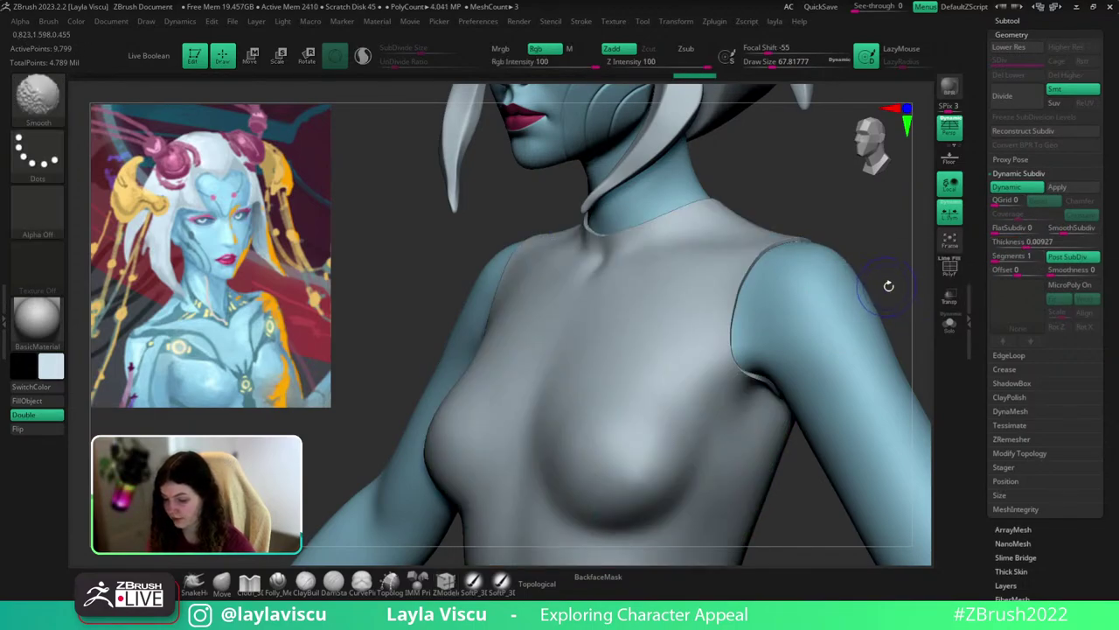
pyautogui.moveTo(886, 285); pyautogui.dragTo(799, 240, button='right')
pyautogui.moveTo(798, 240)
pyautogui.mouseDown()
pyautogui.moveTo(887, 310)
pyautogui.moveTo(869, 320)
pyautogui.moveTo(866, 304)
pyautogui.mouseUp()
pyautogui.keyDown('shift'); pyautogui.moveTo(867, 305); pyautogui.dragTo(839, 316, button='right'); pyautogui.keyUp('shift')
pyautogui.moveTo(840, 317); pyautogui.dragTo(860, 362)
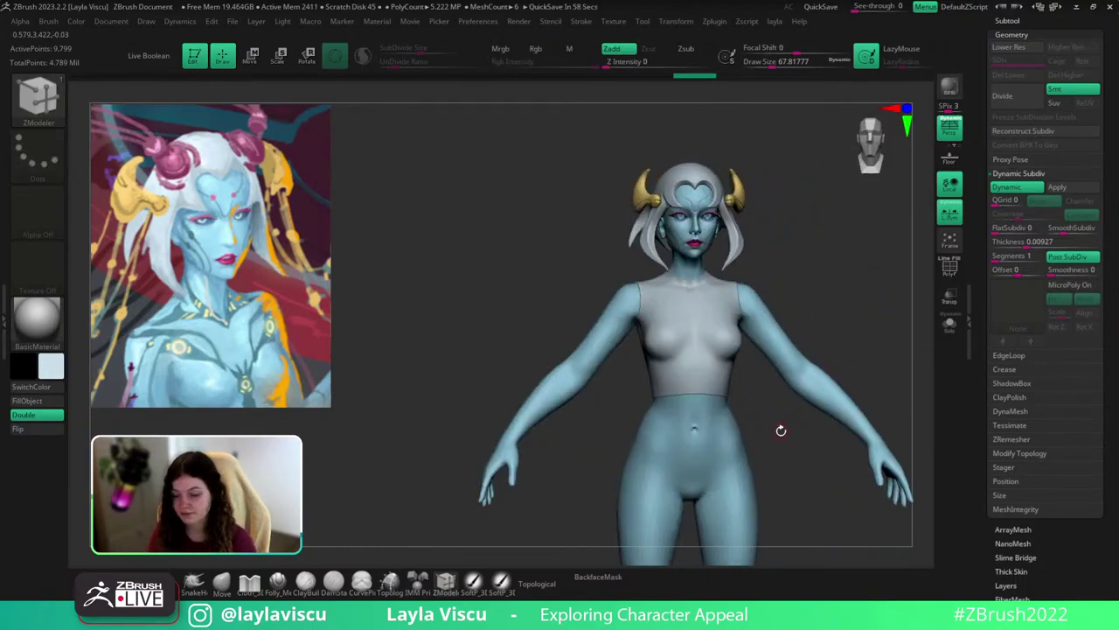
# Hide the torso shell and make the full body piece active, checking its polygroups with the polyframe.
pyautogui.click(1015, 22)
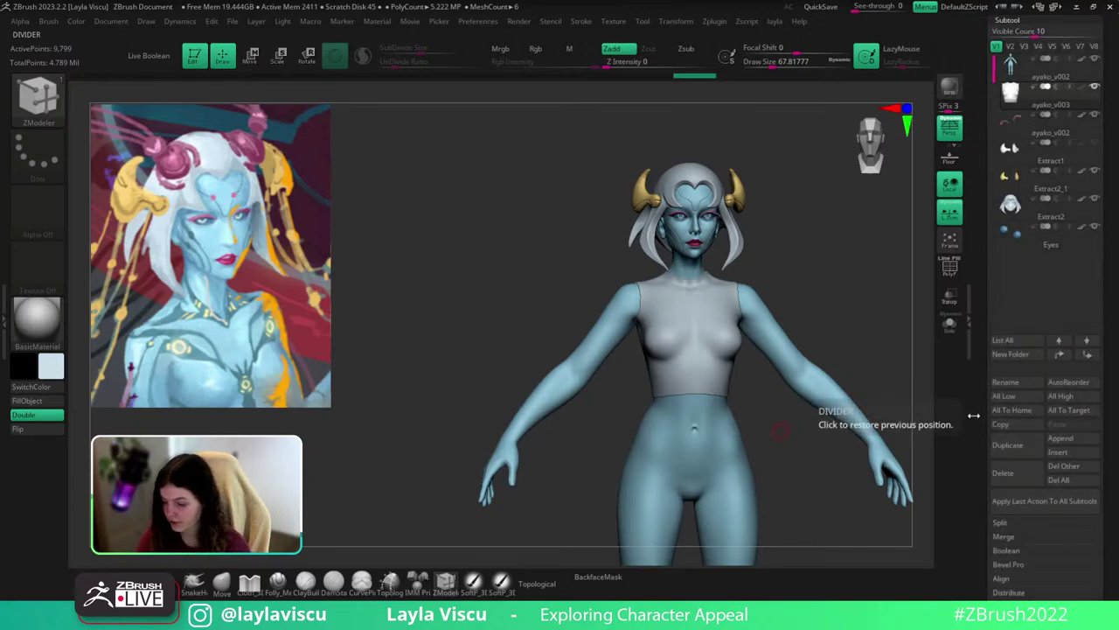
pyautogui.click(1094, 88)
pyautogui.click(1060, 74)
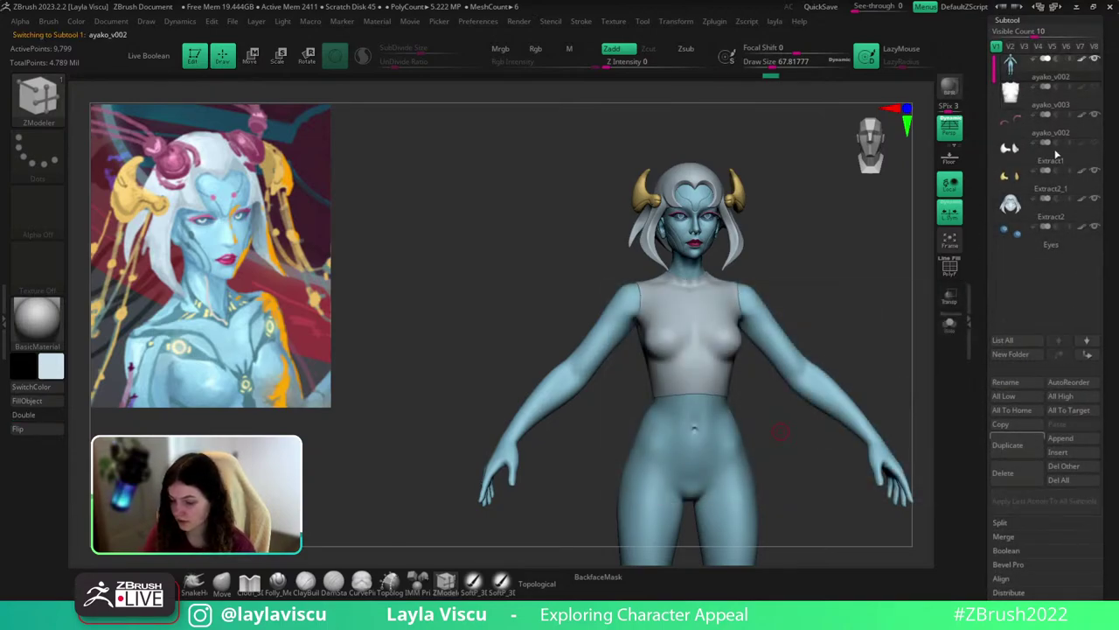
pyautogui.hotkey('shift', 'f')
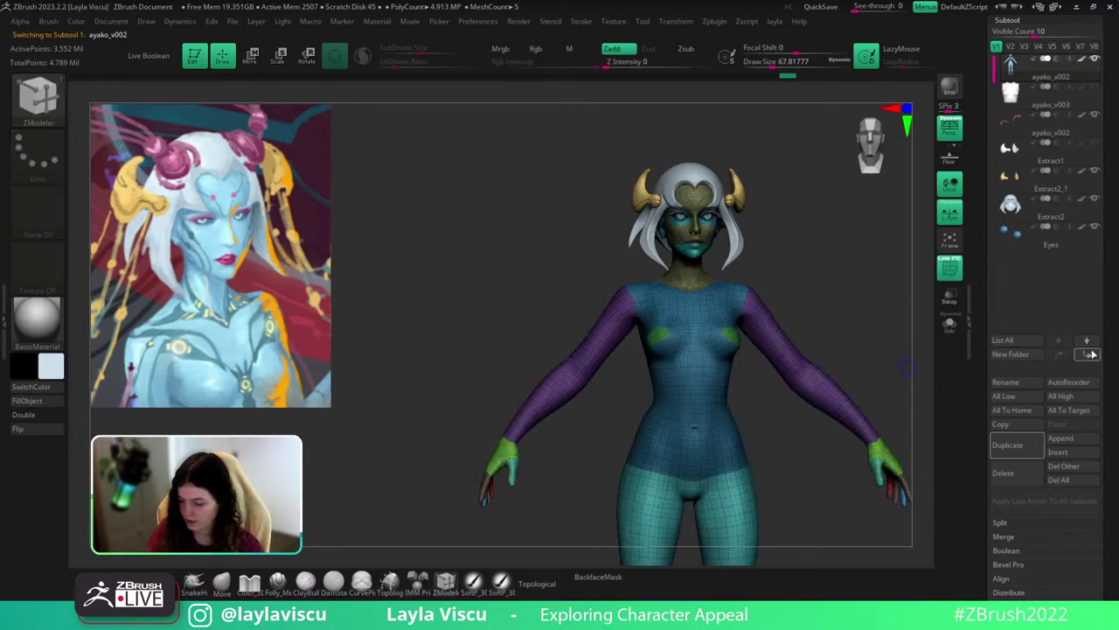
pyautogui.hotkey('shift', 'f')
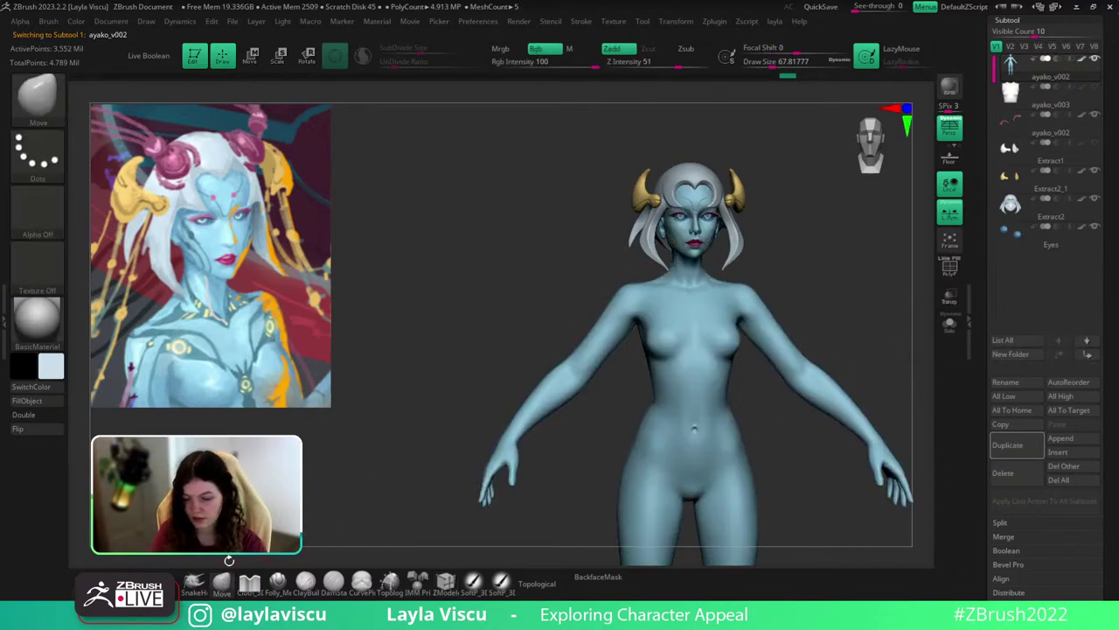
pyautogui.keyDown('ctrl'); pyautogui.moveTo(760, 210); pyautogui.dragTo(813, 251, button='right'); pyautogui.keyUp('ctrl')
pyautogui.moveTo(848, 323)
pyautogui.keyDown('alt'); pyautogui.mouseDown(button='right')
pyautogui.moveTo(797, 305)
pyautogui.moveTo(675, 332)
pyautogui.moveTo(805, 300)
pyautogui.moveTo(803, 376)
pyautogui.mouseUp(button='right'); pyautogui.keyUp('alt')
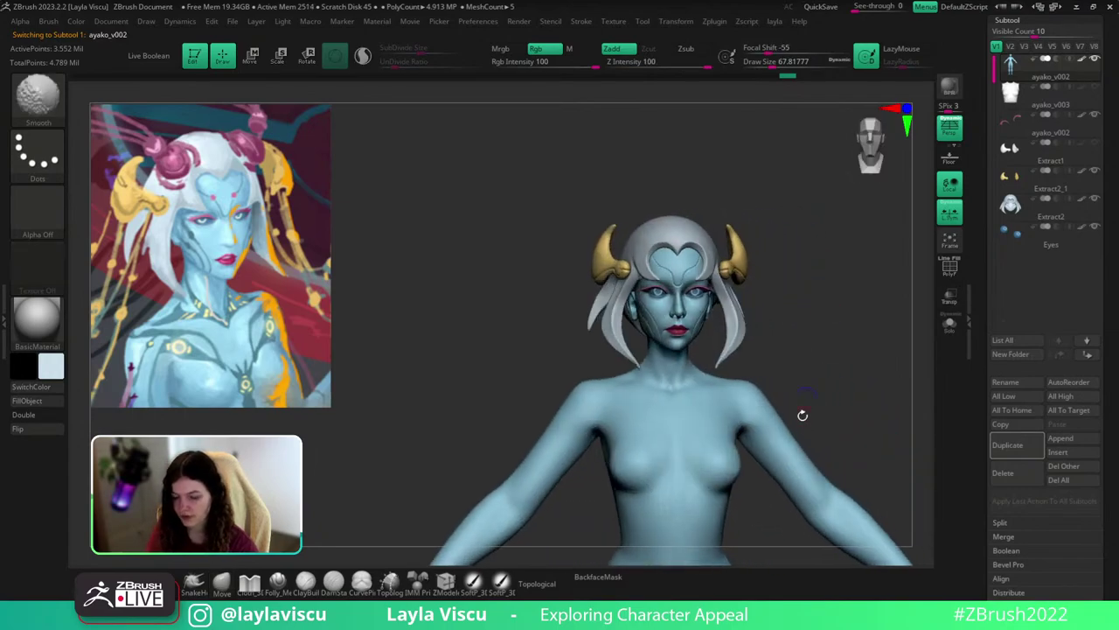
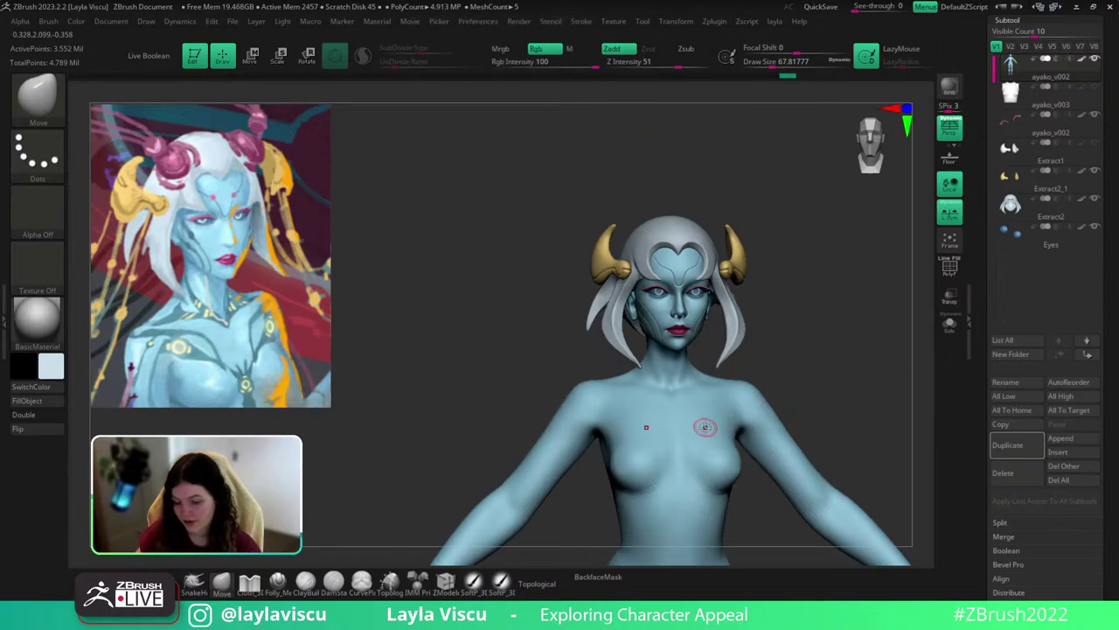
# Make the hair piece active, switch to the gold horn ornaments and display their polyframe.
pyautogui.keyDown('alt'); pyautogui.click(662, 216); pyautogui.keyUp('alt')
pyautogui.keyDown('alt'); pyautogui.moveTo(806, 309); pyautogui.dragTo(766, 280, button='right'); pyautogui.keyUp('alt')
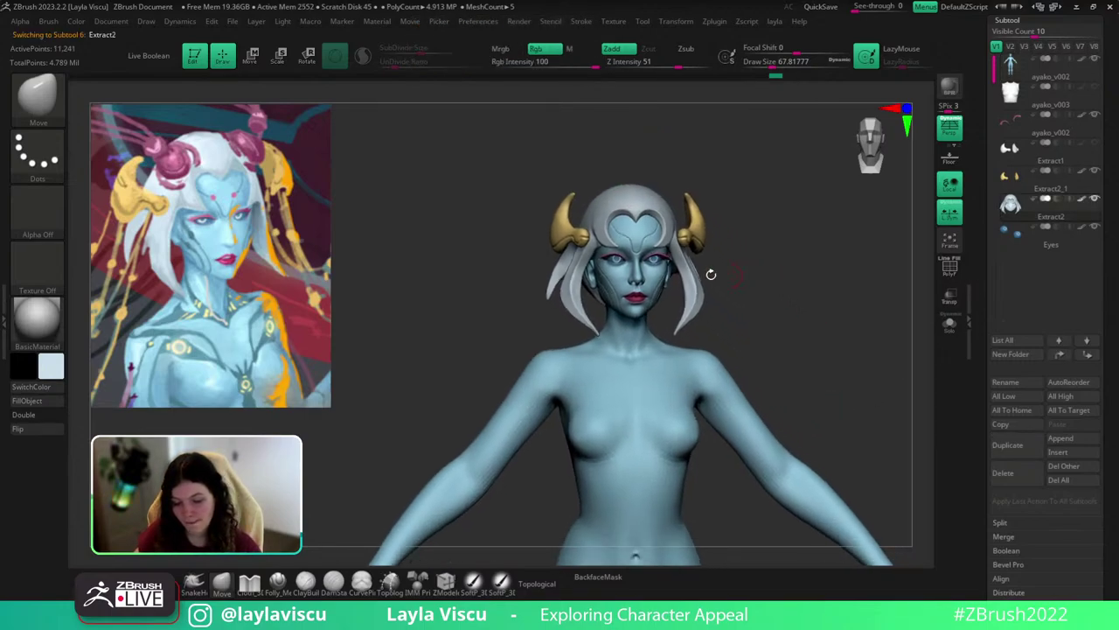
pyautogui.keyDown('ctrl'); pyautogui.moveTo(617, 272); pyautogui.dragTo(642, 296, button='right'); pyautogui.keyUp('ctrl')
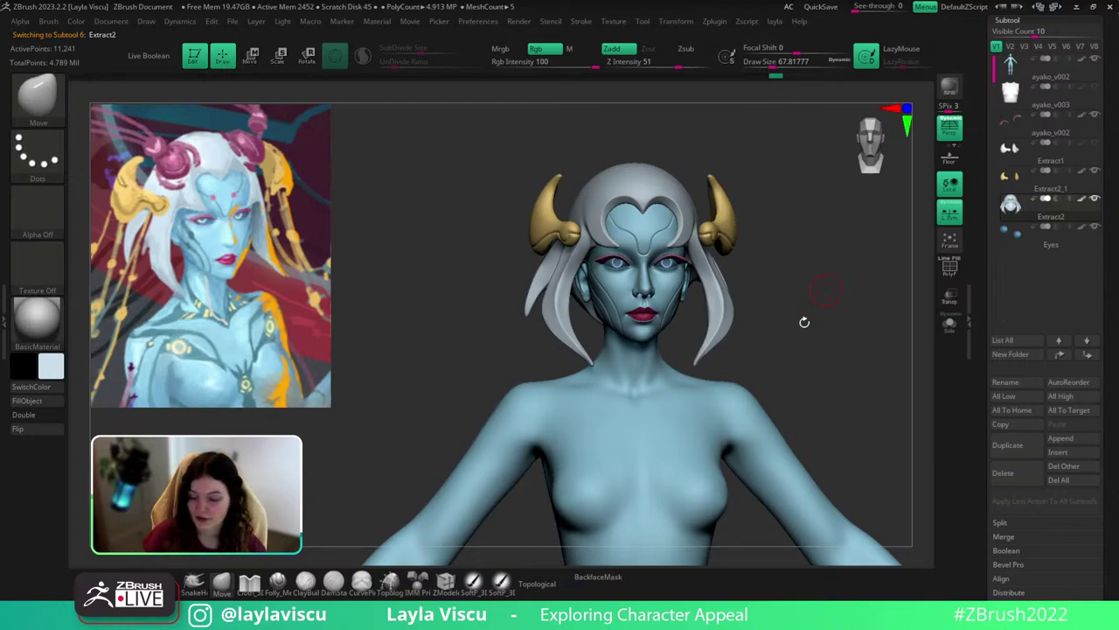
pyautogui.moveTo(804, 322); pyautogui.dragTo(819, 312)
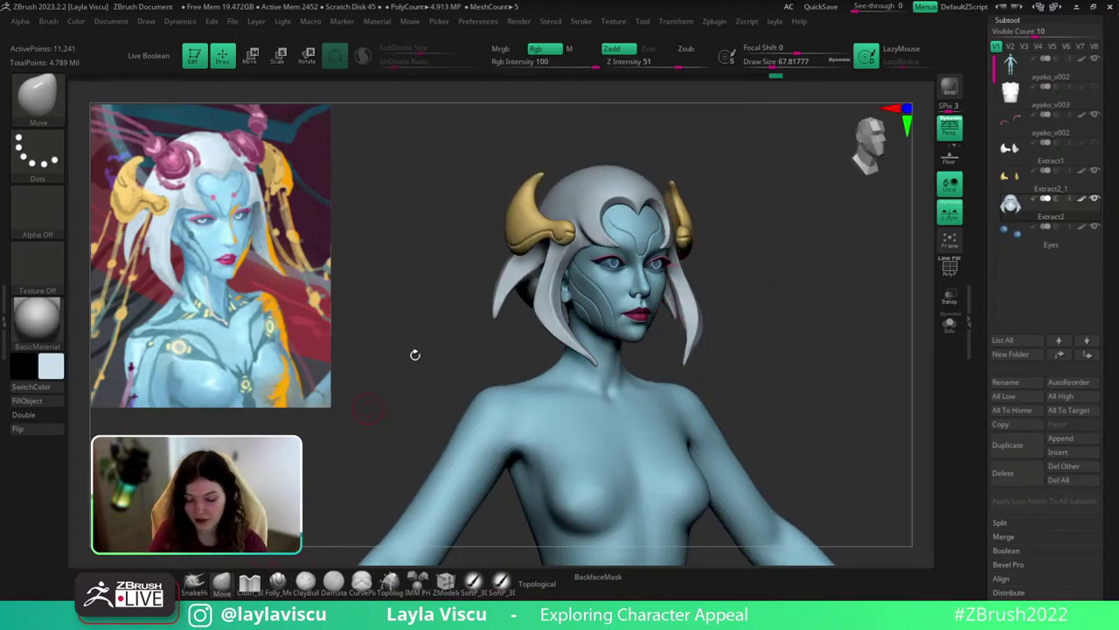
pyautogui.keyDown('alt'); pyautogui.click(522, 206); pyautogui.keyUp('alt')
pyautogui.keyDown('alt'); pyautogui.moveTo(750, 278); pyautogui.dragTo(786, 393); pyautogui.keyUp('alt')
pyautogui.moveTo(794, 440); pyautogui.dragTo(789, 443)
pyautogui.hotkey('shift', 'f')
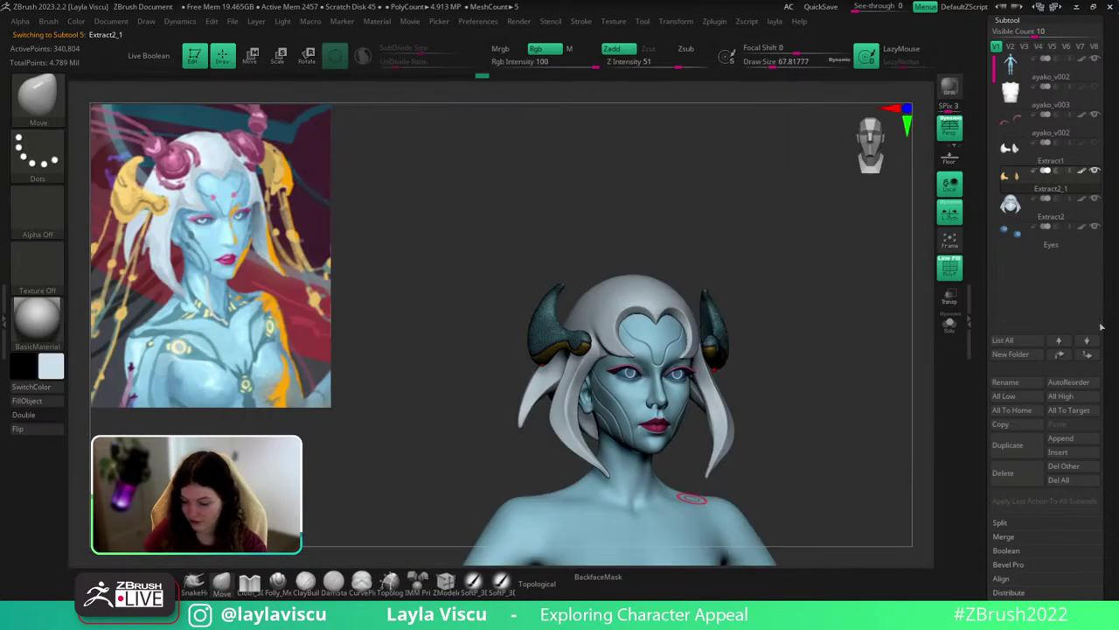
pyautogui.moveTo(1099, 403); pyautogui.dragTo(1099, 279)
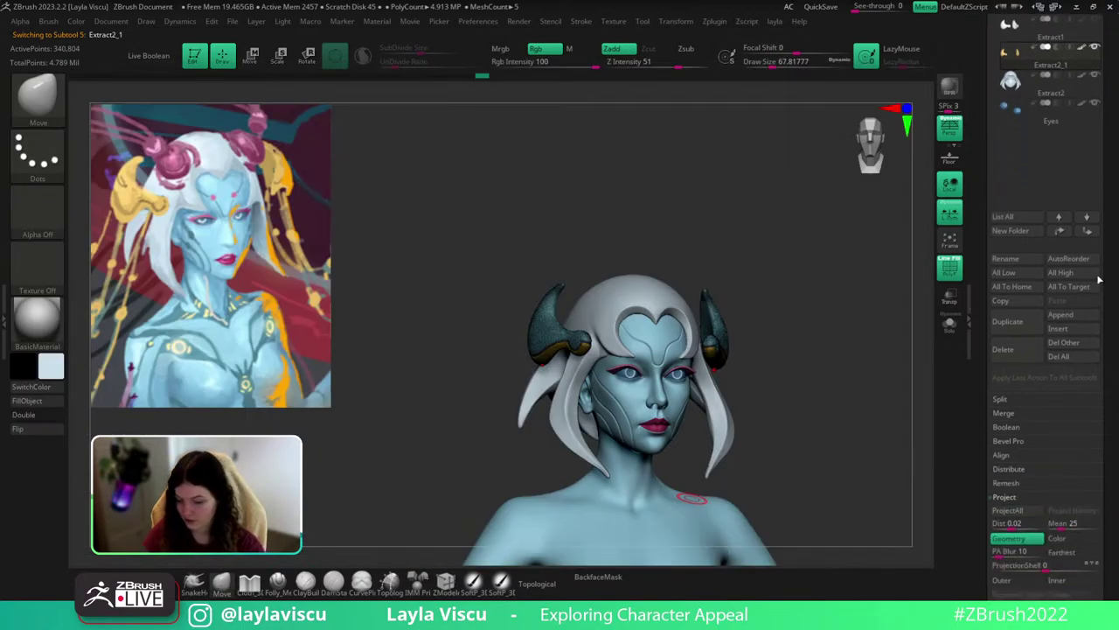
# Try to pull long antler-like branches out of both horns with the SnakeHook brush.
pyautogui.click(194, 583)
pyautogui.moveTo(535, 330)
pyautogui.mouseDown()
pyautogui.moveTo(486, 300)
pyautogui.moveTo(517, 228)
pyautogui.mouseUp()
pyautogui.moveTo(543, 275); pyautogui.dragTo(504, 253)
pyautogui.hotkey('shift', 'f')
pyautogui.moveTo(662, 197)
pyautogui.mouseDown()
pyautogui.moveTo(662, 208)
pyautogui.moveTo(672, 190)
pyautogui.moveTo(649, 194)
pyautogui.mouseUp()
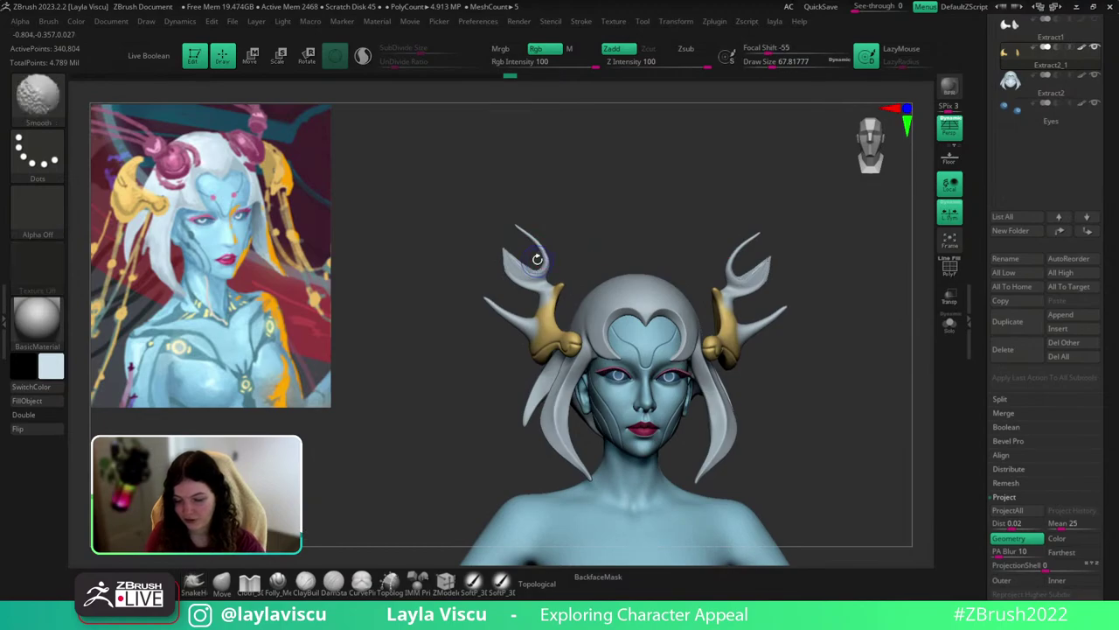
# Delete the horns' lower subdivision levels and rebuild the stretched branches with DynaMesh at resolution 304.
pyautogui.hotkey('shift', 'f')
pyautogui.keyDown('ctrl'); pyautogui.moveTo(520, 252); pyautogui.dragTo(544, 284, button='right'); pyautogui.keyUp('ctrl')
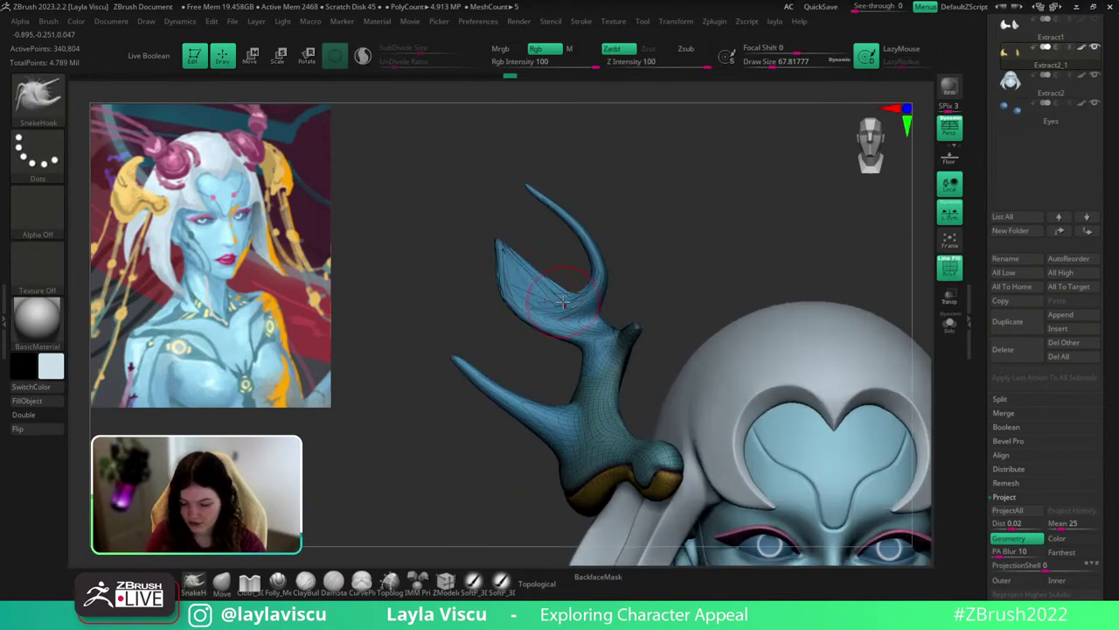
pyautogui.scroll(-5, 1008, 337)
pyautogui.click(1011, 203)
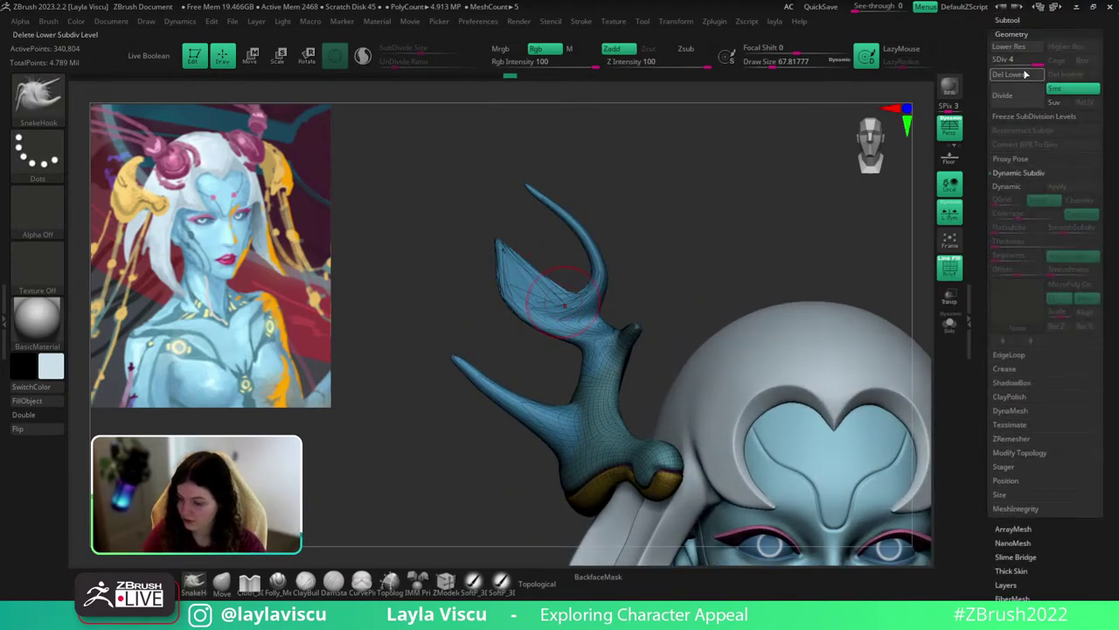
pyautogui.click(1017, 411)
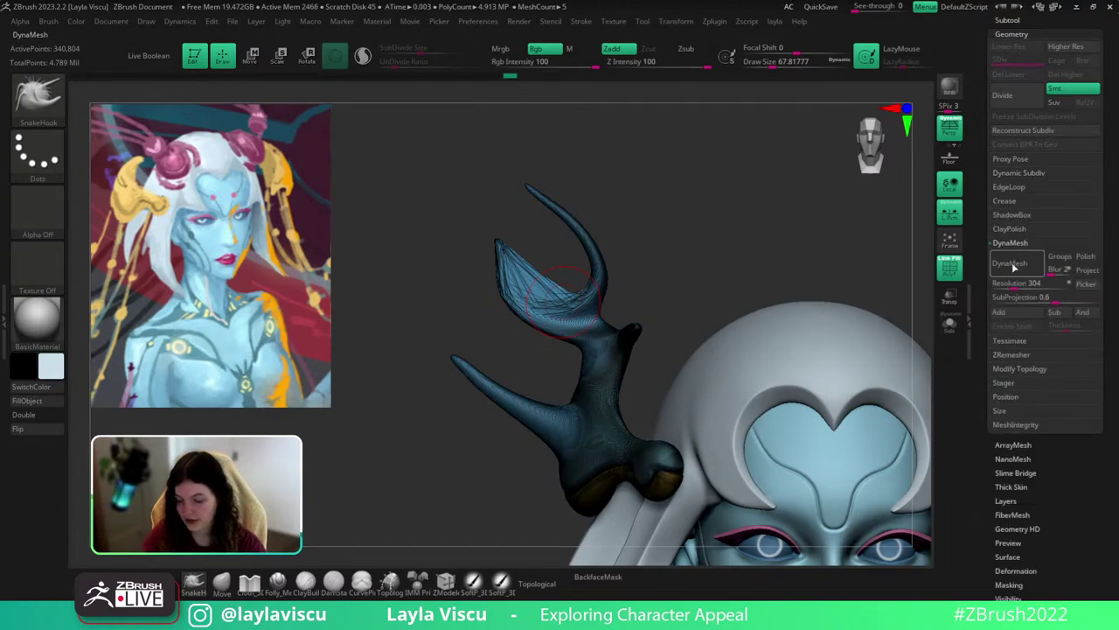
pyautogui.click(1010, 262)
pyautogui.moveTo(647, 271); pyautogui.dragTo(722, 265)
pyautogui.hotkey('shift', 'f')
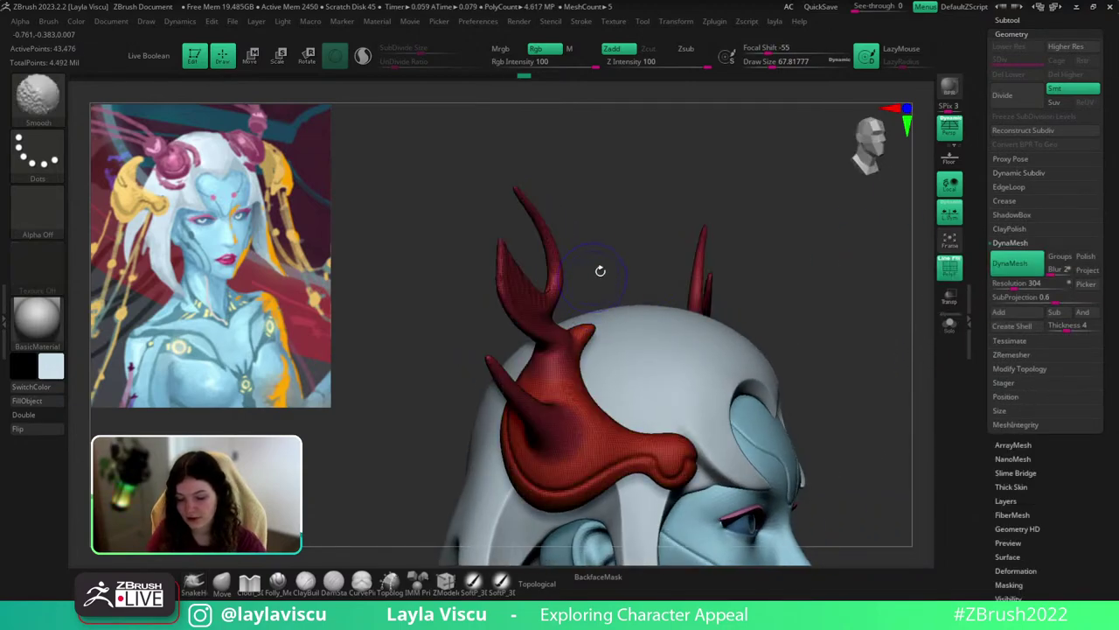
pyautogui.moveTo(600, 270)
pyautogui.mouseDown()
pyautogui.moveTo(697, 257)
pyautogui.moveTo(590, 277)
pyautogui.mouseUp()
pyautogui.hotkey('shift', 'f')
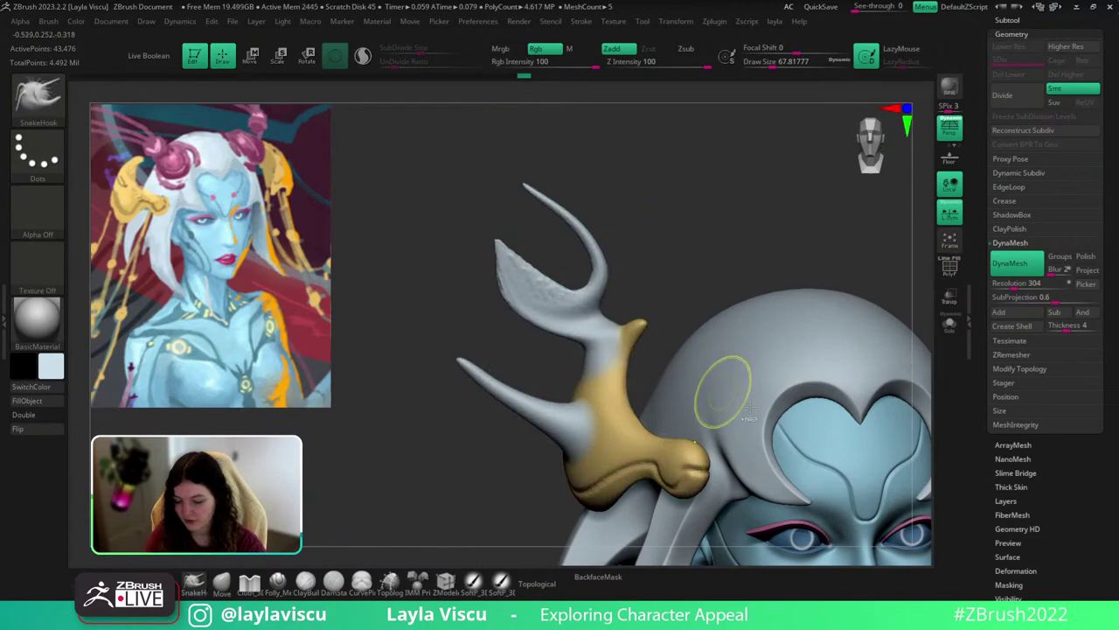
# Undo and redo the horns' latest DynaMesh and branch edits to compare the states.
pyautogui.keyDown('ctrl'); pyautogui.moveTo(724, 392); pyautogui.dragTo(812, 280, button='right'); pyautogui.keyUp('ctrl')
pyautogui.hotkey('ctrl', 'z')
pyautogui.hotkey('ctrl', 'z')
pyautogui.hotkey('ctrl', 'z')
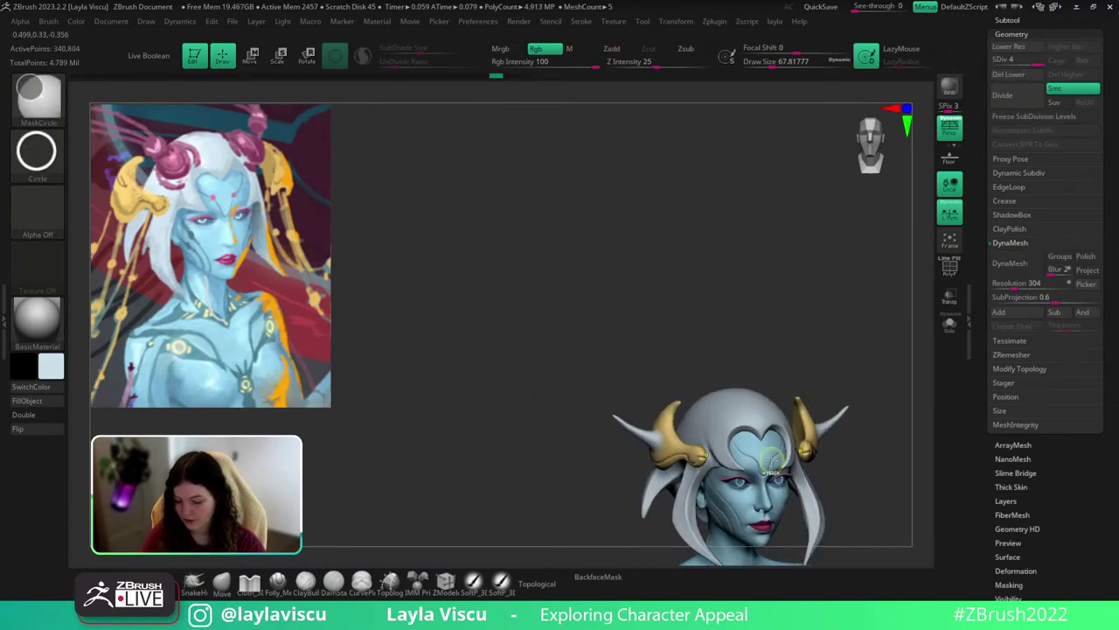
pyautogui.hotkey('ctrl', 'shift', 'z')
pyautogui.hotkey('ctrl', 'shift', 'z')
pyautogui.keyDown('ctrl'); pyautogui.moveTo(665, 210); pyautogui.dragTo(703, 249, button='right'); pyautogui.keyUp('ctrl')
# Examine the DynaMesh topology on the horn's branches up close with the polyframe.
pyautogui.hotkey('shift', 'f')
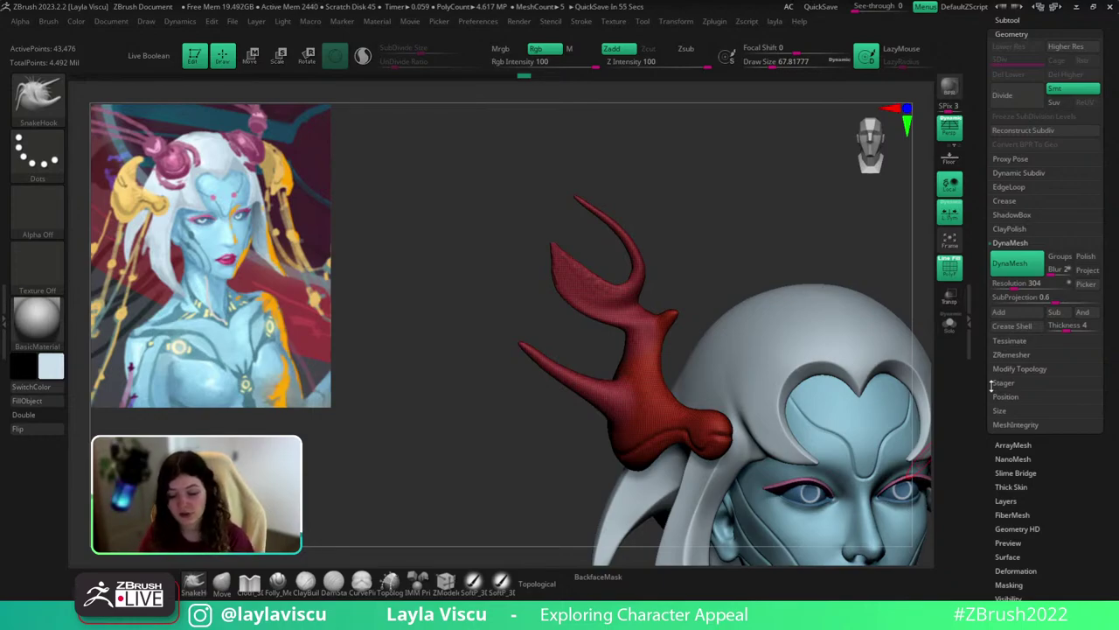
pyautogui.keyDown('ctrl'); pyautogui.moveTo(606, 280); pyautogui.dragTo(695, 505, button='right'); pyautogui.keyUp('ctrl')
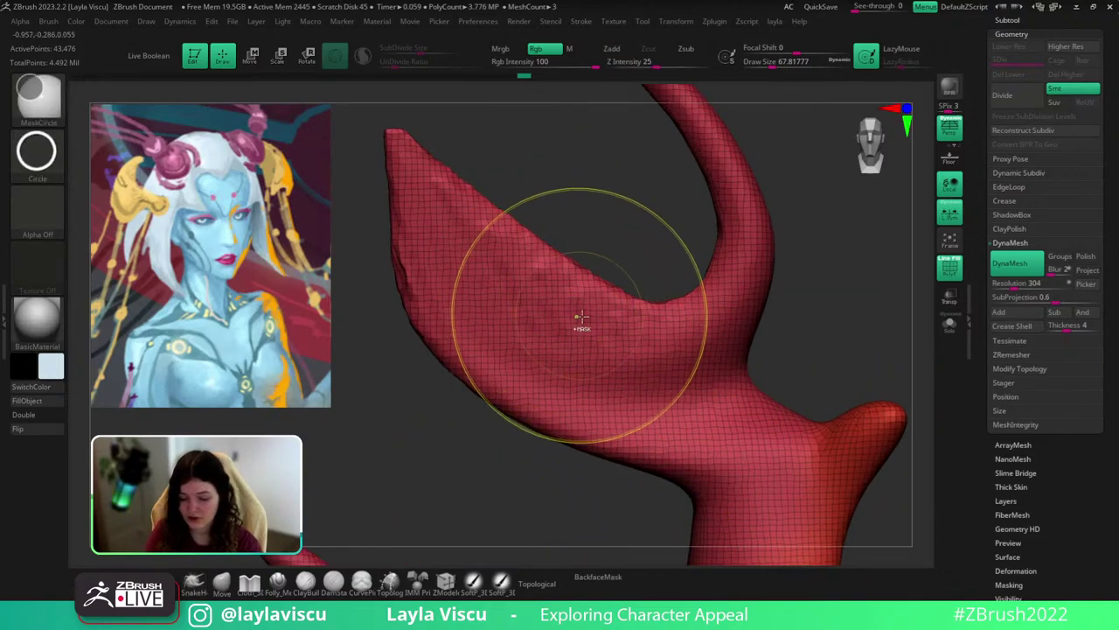
pyautogui.keyDown('ctrl'); pyautogui.moveTo(580, 316); pyautogui.dragTo(626, 246, button='right'); pyautogui.keyUp('ctrl')
pyautogui.keyDown('alt'); pyautogui.moveTo(769, 298); pyautogui.dragTo(714, 160, button='right'); pyautogui.keyUp('alt')
pyautogui.keyDown('ctrl'); pyautogui.moveTo(710, 262); pyautogui.dragTo(660, 411, button='right'); pyautogui.keyUp('ctrl')
pyautogui.keyDown('ctrl'); pyautogui.moveTo(659, 450); pyautogui.dragTo(612, 269, button='right'); pyautogui.keyUp('ctrl')
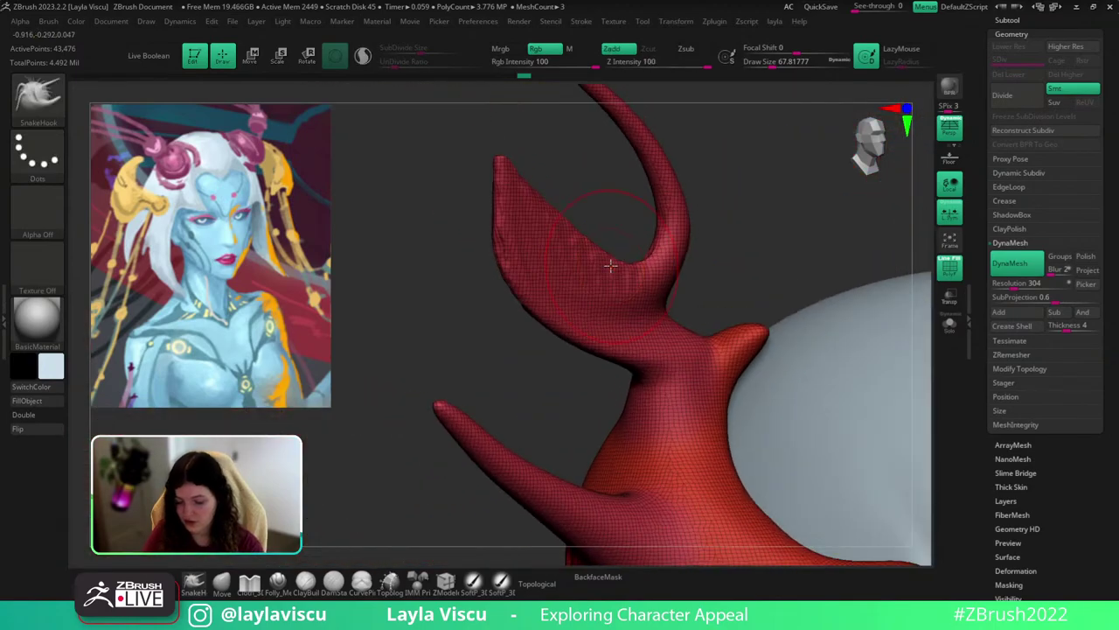
pyautogui.keyDown('alt'); pyautogui.moveTo(810, 262); pyautogui.dragTo(761, 146, button='right'); pyautogui.keyUp('alt')
# Undo the DynaMesh and all SnakeHook branches on the horns, and check the original horns with and without polyframe.
pyautogui.hotkey('ctrl', 'z')
pyautogui.hotkey('ctrl', 'z')
pyautogui.hotkey('ctrl', 'z')
pyautogui.hotkey('ctrl', 'z')
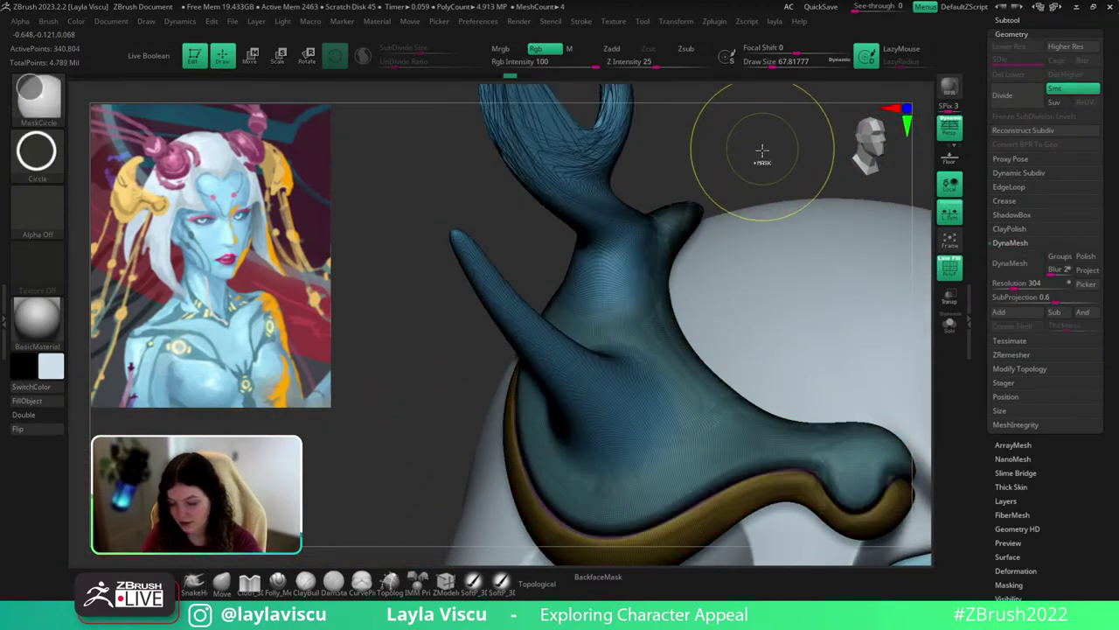
pyautogui.hotkey('ctrl', 'z')
pyautogui.hotkey('ctrl', 'z')
pyautogui.hotkey('ctrl', 'z')
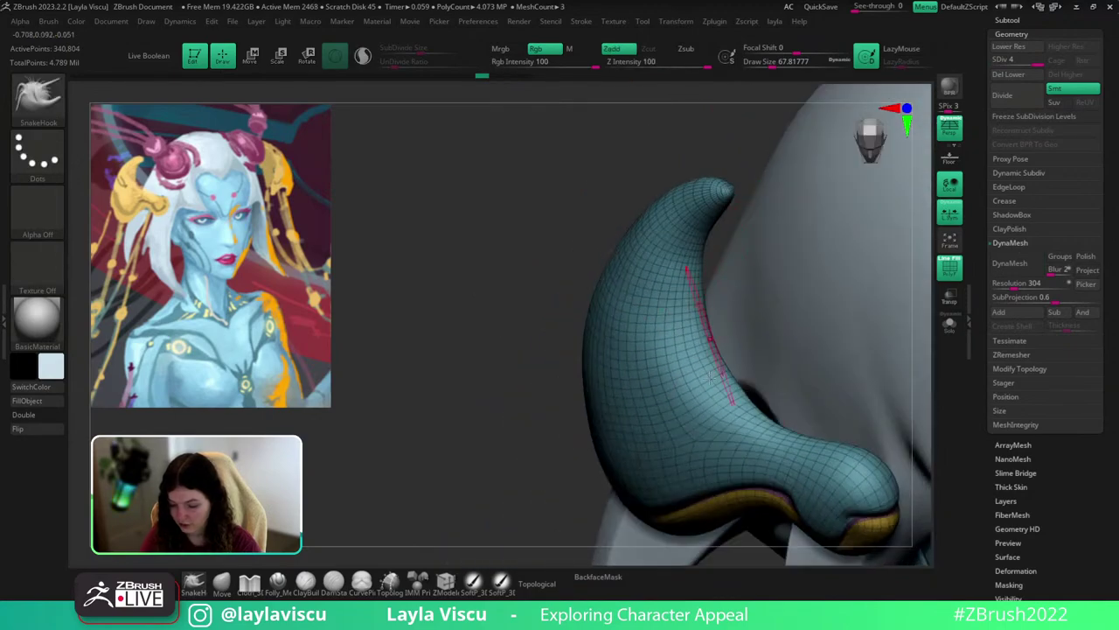
pyautogui.hotkey('ctrl', 'z')
pyautogui.hotkey('ctrl', 'z')
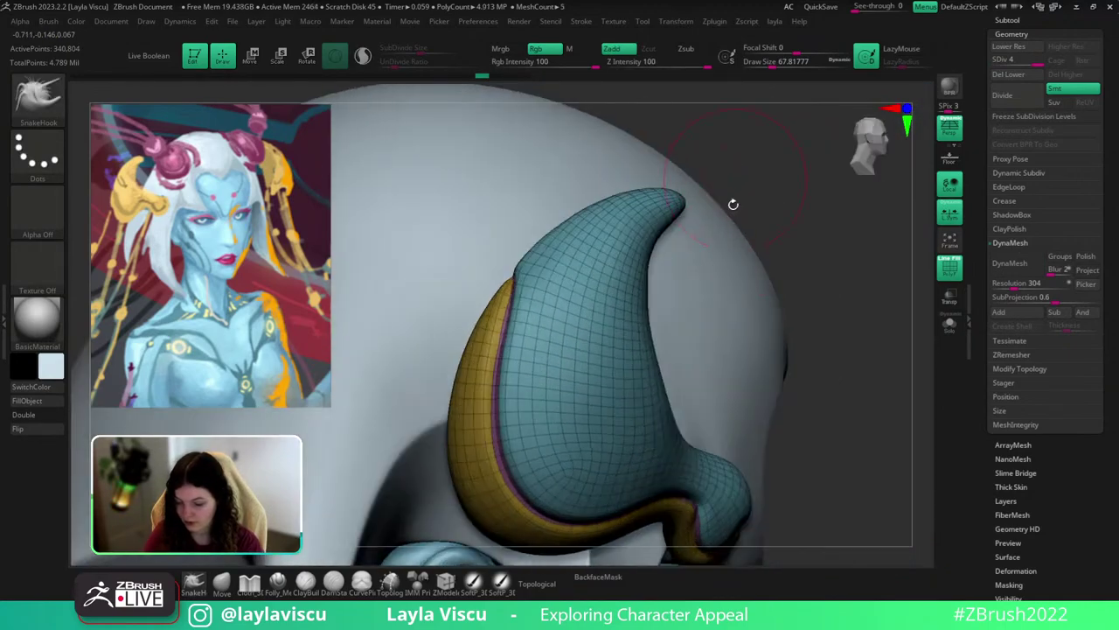
pyautogui.keyDown('ctrl'); pyautogui.moveTo(599, 458); pyautogui.dragTo(612, 333, button='right'); pyautogui.keyUp('ctrl')
pyautogui.moveTo(858, 289)
pyautogui.mouseDown(button='right')
pyautogui.moveTo(822, 302)
pyautogui.moveTo(842, 292)
pyautogui.moveTo(764, 168)
pyautogui.mouseUp(button='right')
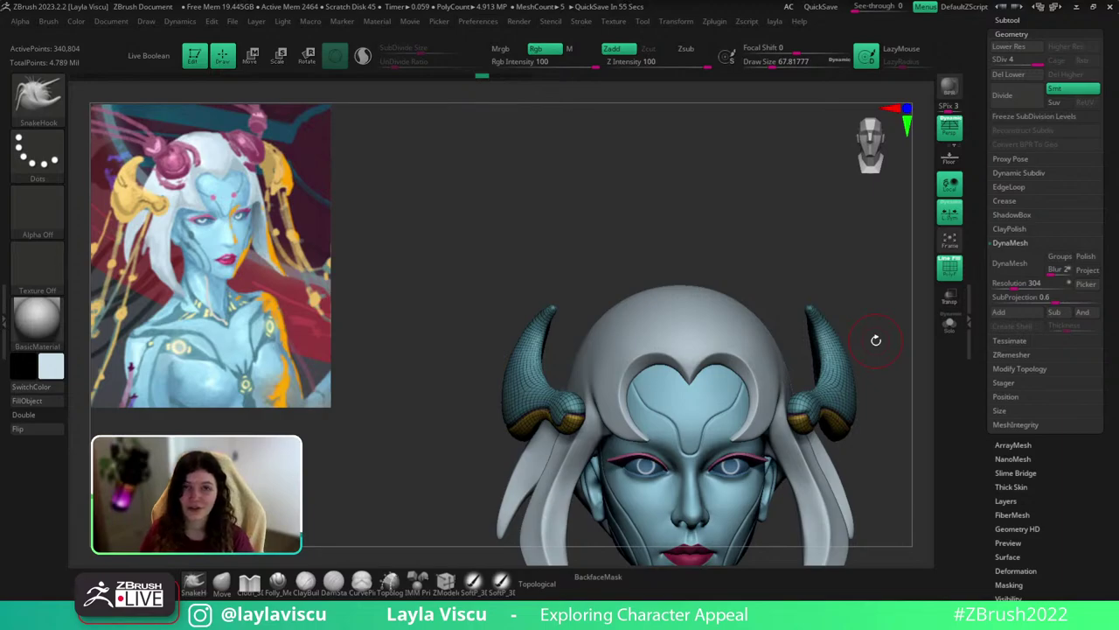
pyautogui.moveTo(876, 340)
pyautogui.mouseDown()
pyautogui.moveTo(912, 367)
pyautogui.moveTo(917, 357)
pyautogui.moveTo(874, 345)
pyautogui.moveTo(869, 357)
pyautogui.mouseUp()
pyautogui.hotkey('shift', 'f')
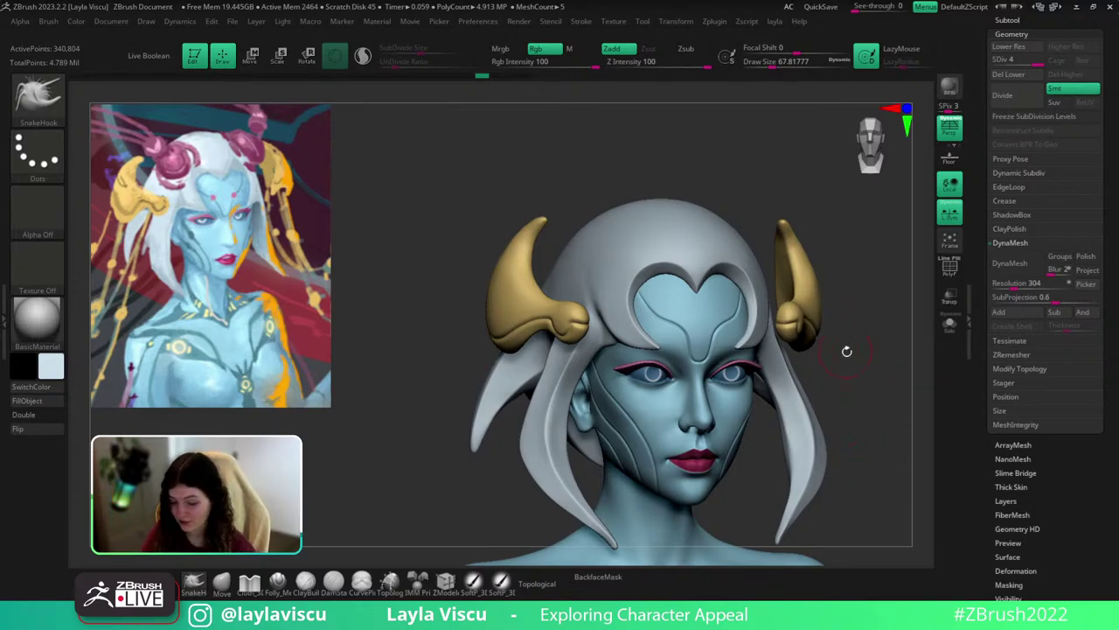
pyautogui.moveTo(866, 398)
pyautogui.mouseDown()
pyautogui.moveTo(861, 343)
pyautogui.moveTo(877, 339)
pyautogui.moveTo(862, 390)
pyautogui.moveTo(832, 358)
pyautogui.mouseUp()
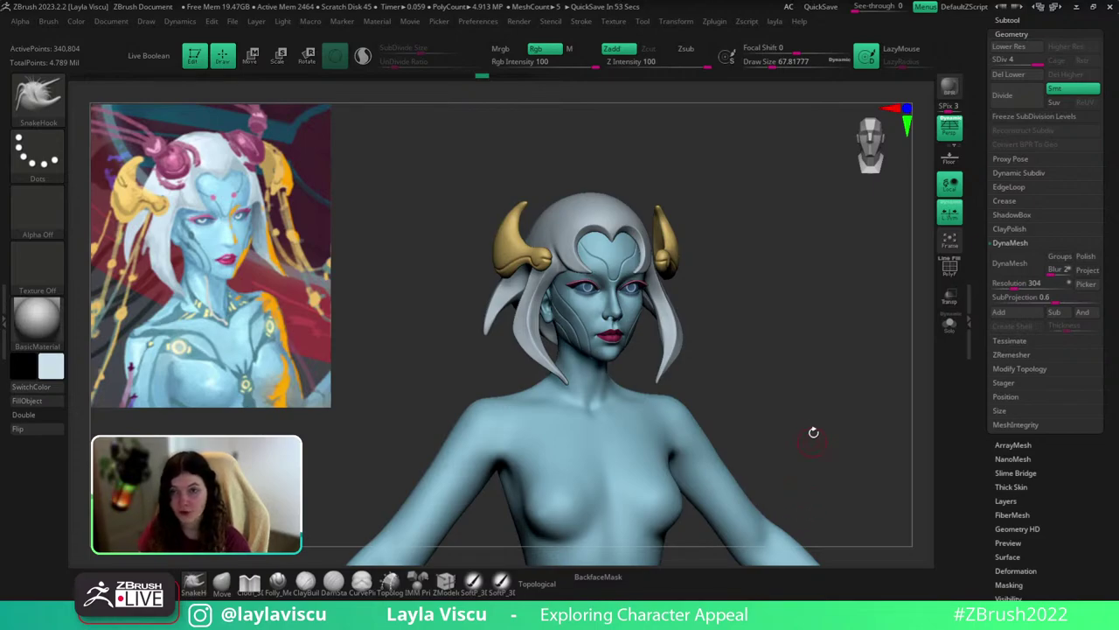
pyautogui.moveTo(817, 404)
pyautogui.mouseDown()
pyautogui.moveTo(839, 382)
pyautogui.moveTo(859, 393)
pyautogui.moveTo(831, 371)
pyautogui.mouseUp()
pyautogui.moveTo(777, 262)
pyautogui.mouseDown()
pyautogui.moveTo(807, 260)
pyautogui.moveTo(800, 351)
pyautogui.moveTo(812, 365)
pyautogui.moveTo(795, 298)
pyautogui.moveTo(807, 312)
pyautogui.moveTo(800, 336)
pyautogui.mouseUp()
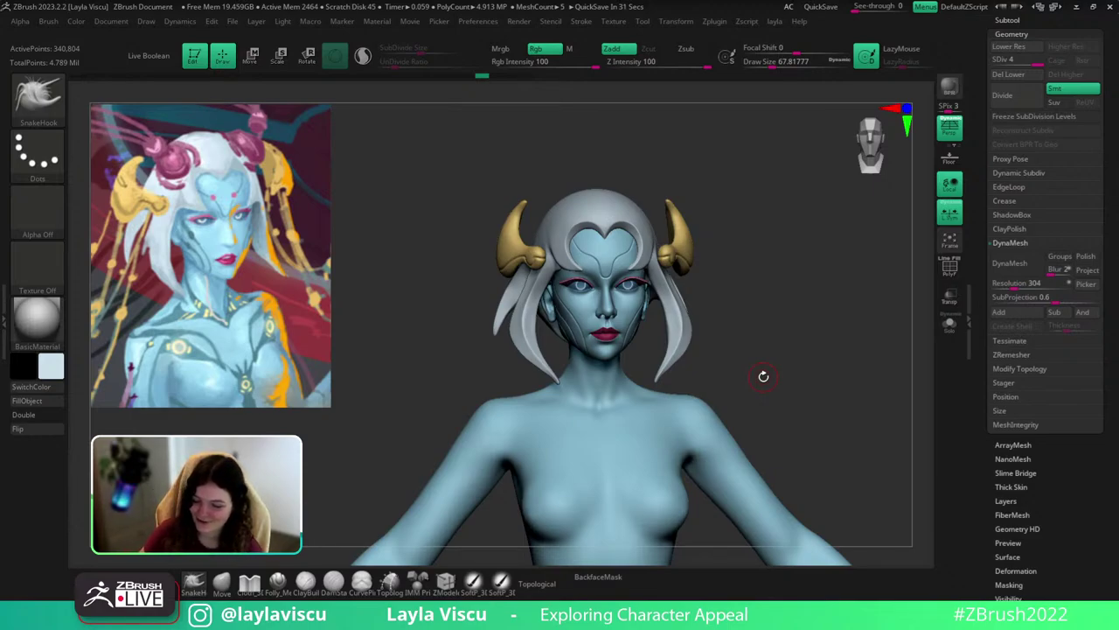
pyautogui.moveTo(857, 387)
pyautogui.mouseDown()
pyautogui.moveTo(816, 390)
pyautogui.moveTo(822, 402)
pyautogui.moveTo(837, 373)
pyautogui.moveTo(859, 407)
pyautogui.moveTo(822, 445)
pyautogui.moveTo(841, 382)
pyautogui.moveTo(874, 375)
pyautogui.moveTo(747, 332)
pyautogui.moveTo(757, 371)
pyautogui.mouseUp()
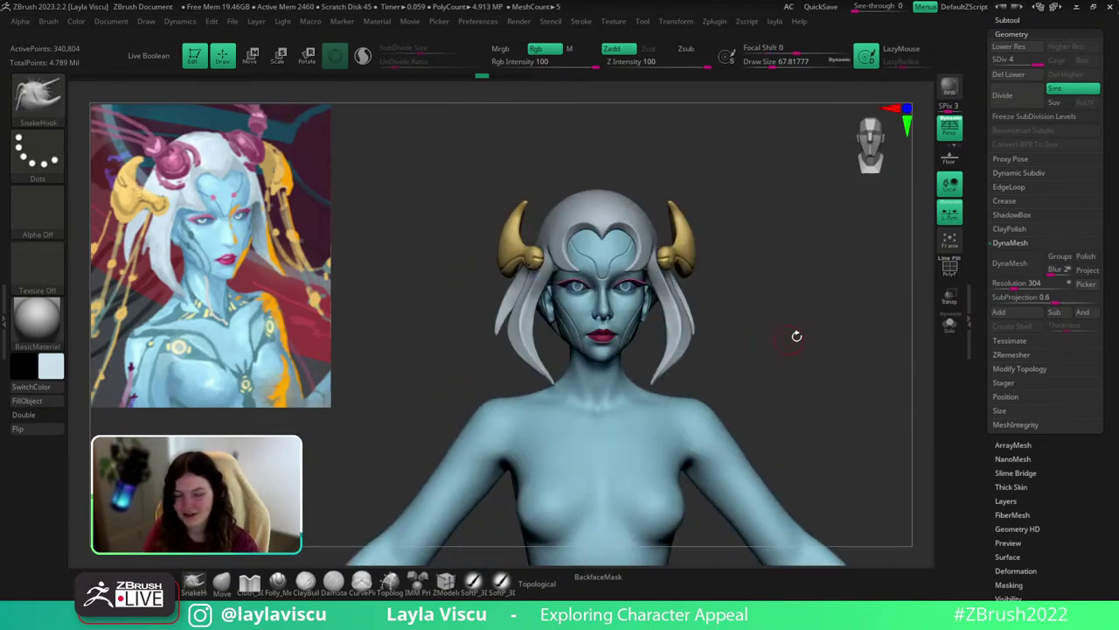
pyautogui.keyDown('alt'); pyautogui.moveTo(797, 334); pyautogui.dragTo(817, 332, button='right'); pyautogui.keyUp('alt')
pyautogui.keyDown('ctrl'); pyautogui.moveTo(696, 280); pyautogui.dragTo(708, 372, button='right'); pyautogui.keyUp('ctrl')
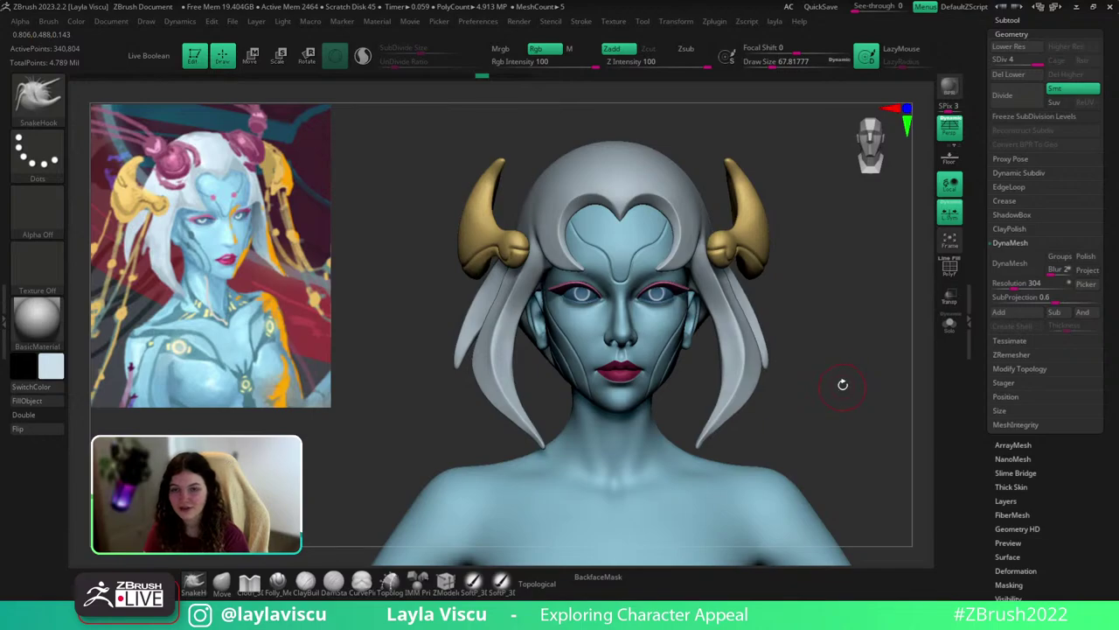
# Soften the rounded front end of the horn ornament with hPolish and Smooth, and refine its groove with Folly_Mech Cut.
pyautogui.moveTo(837, 373)
pyautogui.mouseDown()
pyautogui.moveTo(845, 364)
pyautogui.moveTo(847, 394)
pyautogui.moveTo(822, 393)
pyautogui.moveTo(865, 407)
pyautogui.mouseUp()
pyautogui.press('b')
pyautogui.press('h')
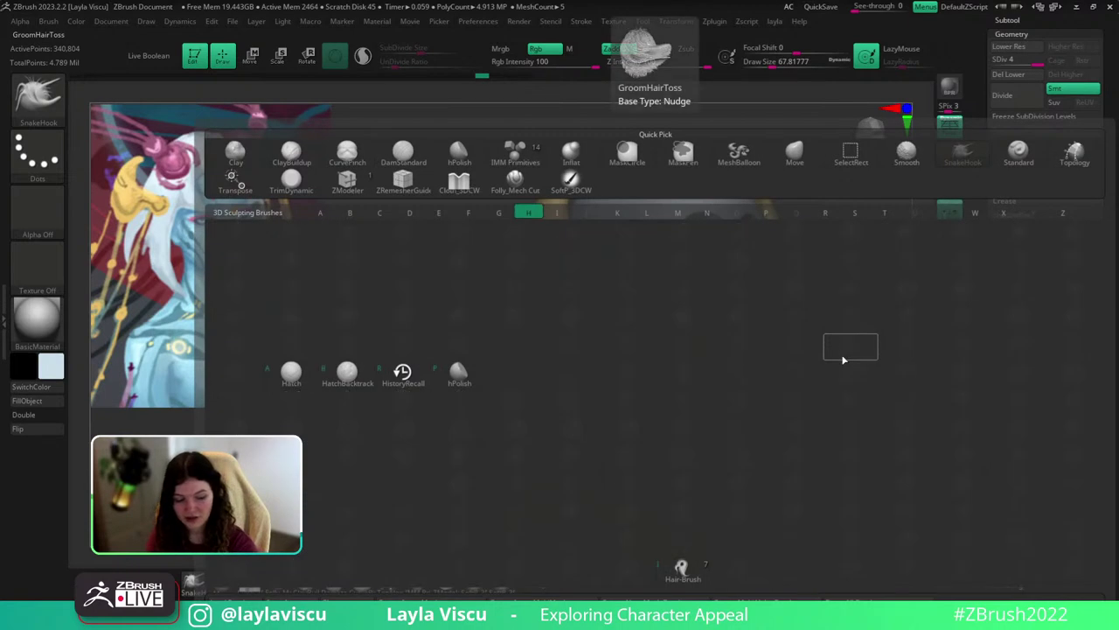
pyautogui.press('p')
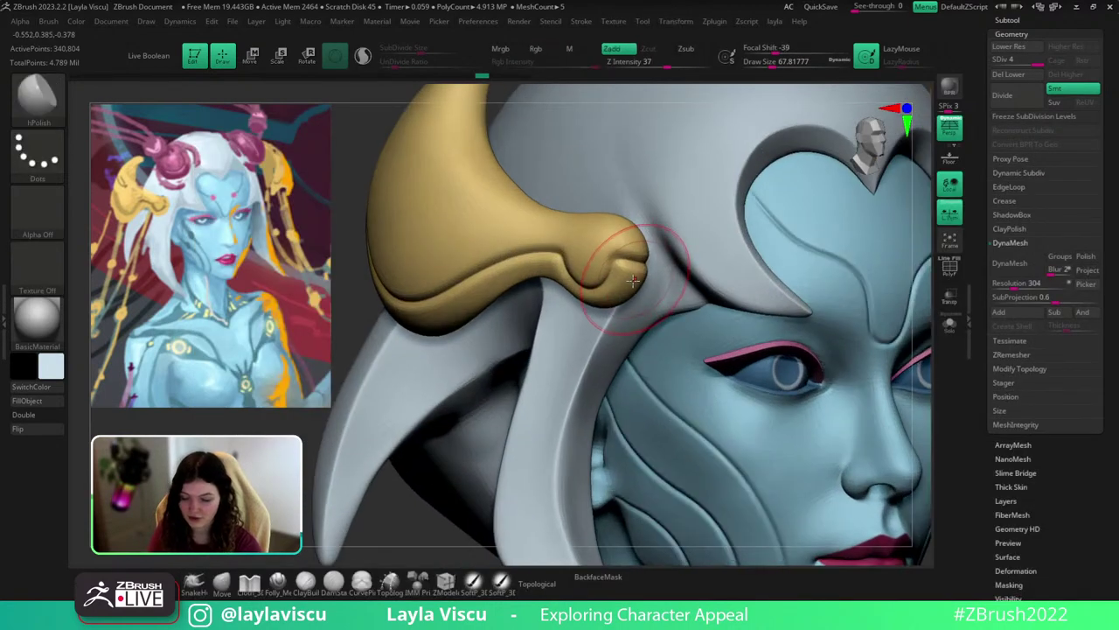
pyautogui.moveTo(652, 275); pyautogui.dragTo(612, 280)
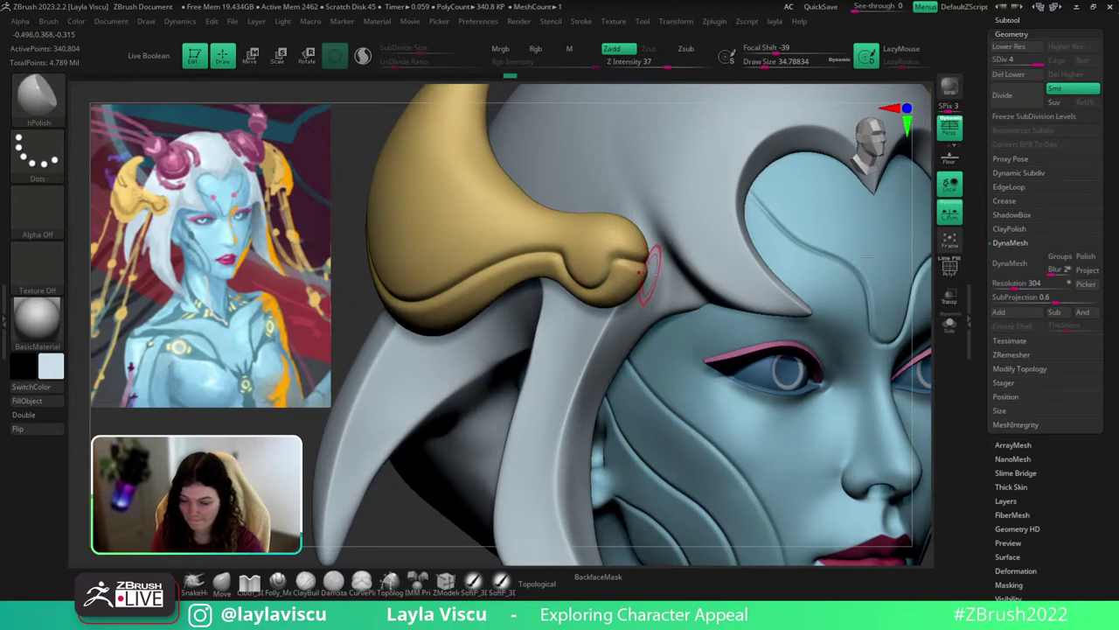
pyautogui.moveTo(920, 254); pyautogui.dragTo(826, 260)
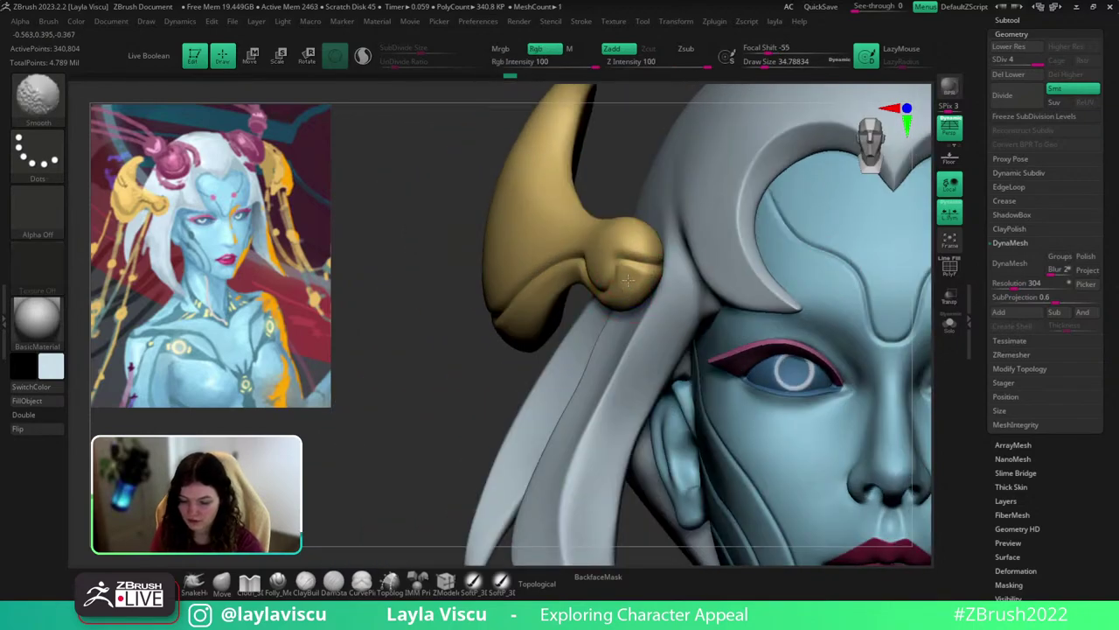
pyautogui.keyDown('ctrl'); pyautogui.moveTo(639, 303); pyautogui.dragTo(612, 166, button='right'); pyautogui.keyUp('ctrl')
pyautogui.moveTo(612, 166)
pyautogui.mouseDown(button='right')
pyautogui.moveTo(670, 160)
pyautogui.moveTo(659, 339)
pyautogui.moveTo(669, 323)
pyautogui.mouseUp(button='right')
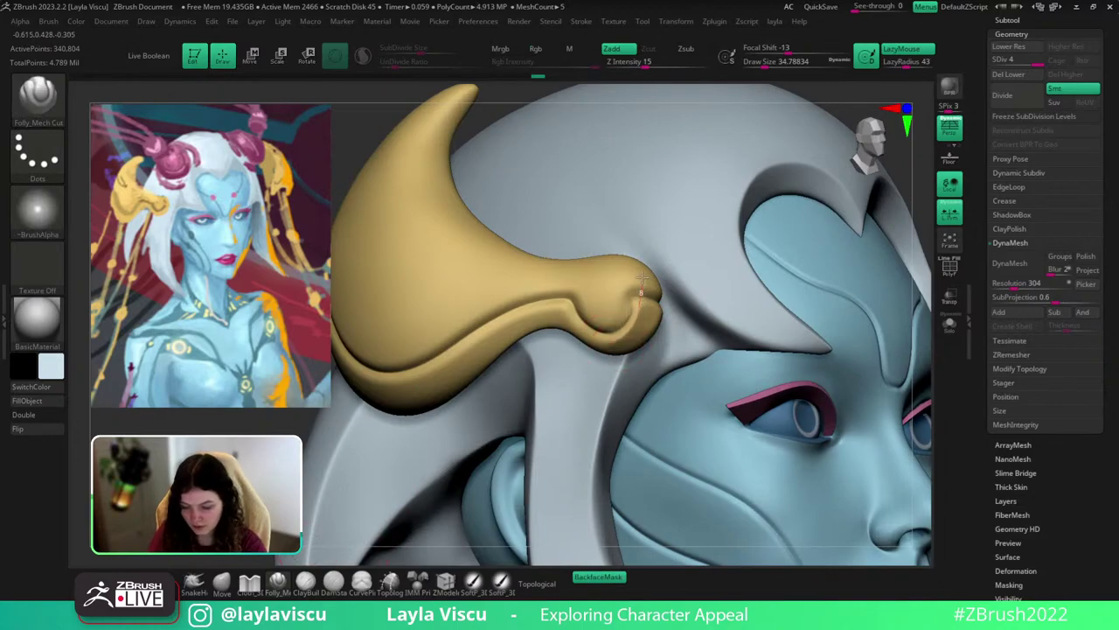
pyautogui.moveTo(642, 278); pyautogui.dragTo(652, 266)
pyautogui.keyDown('ctrl'); pyautogui.moveTo(623, 329); pyautogui.dragTo(647, 188, button='right'); pyautogui.keyUp('ctrl')
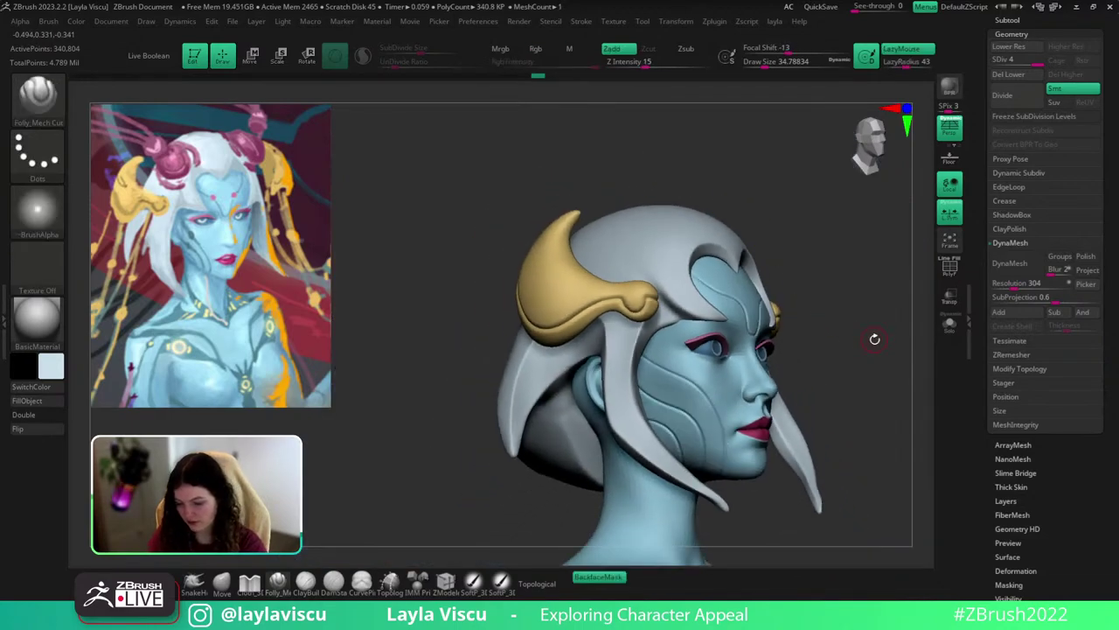
pyautogui.moveTo(875, 339); pyautogui.dragTo(891, 337)
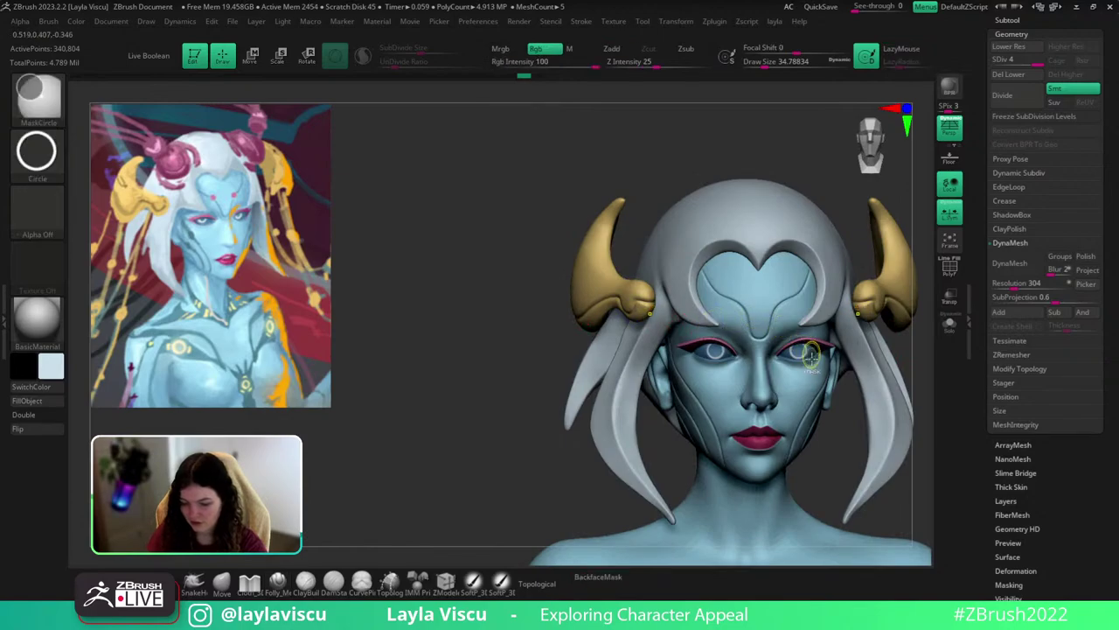
pyautogui.keyDown('alt'); pyautogui.moveTo(895, 363); pyautogui.dragTo(822, 360, button='right'); pyautogui.keyUp('alt')
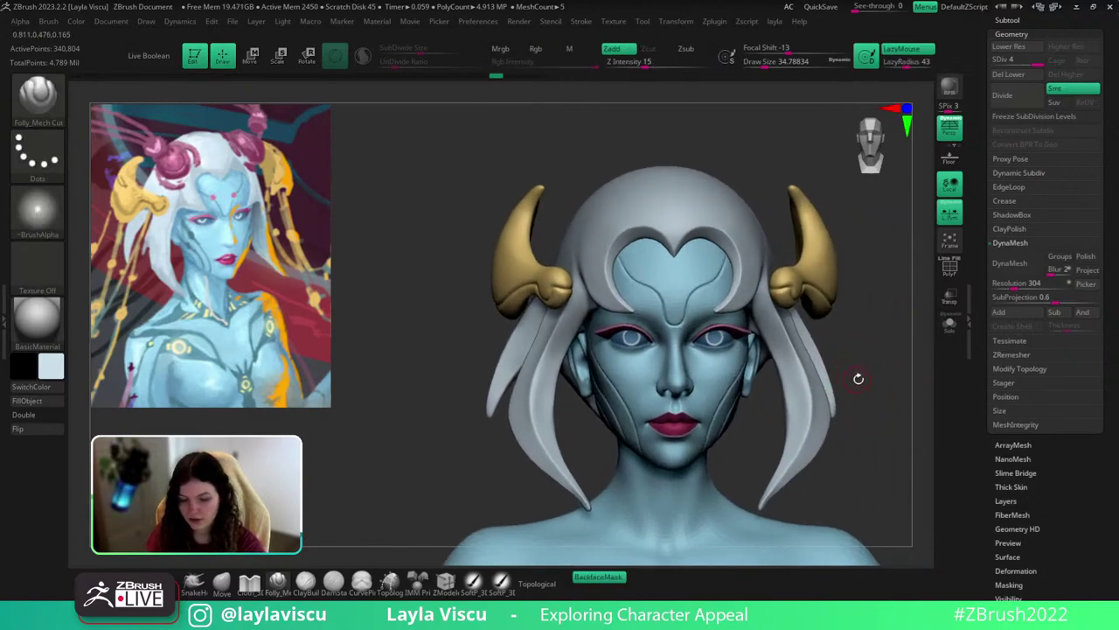
pyautogui.moveTo(873, 437)
pyautogui.keyDown('ctrl'); pyautogui.mouseDown(button='right')
pyautogui.moveTo(851, 365)
pyautogui.moveTo(874, 297)
pyautogui.moveTo(840, 349)
pyautogui.moveTo(829, 331)
pyautogui.mouseUp(button='right'); pyautogui.keyUp('ctrl')
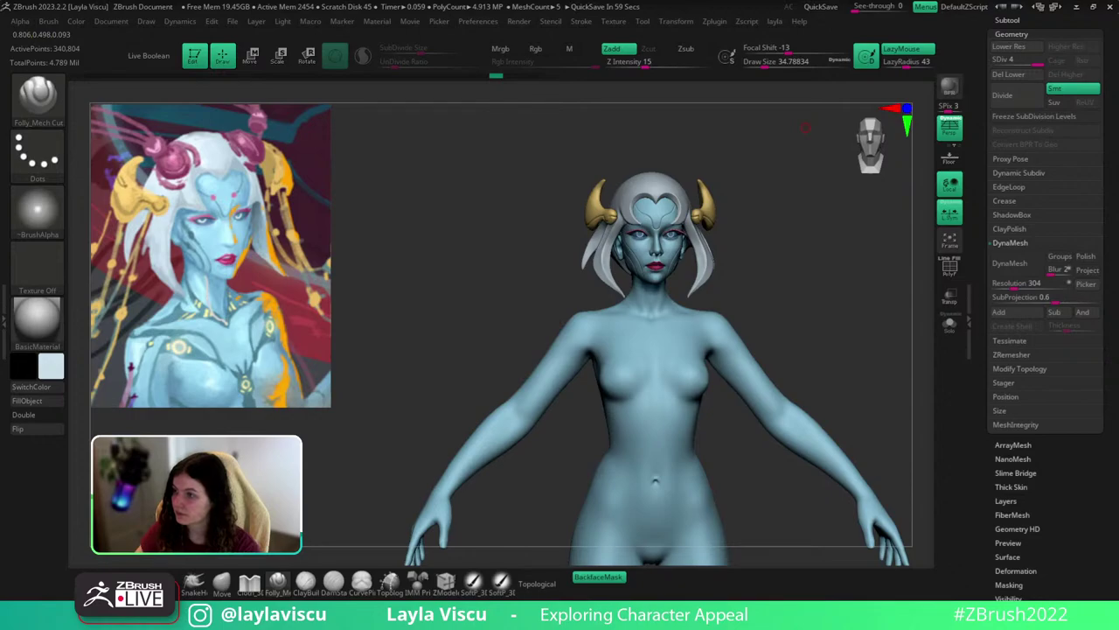
pyautogui.moveTo(885, 294); pyautogui.dragTo(846, 319, button='right')
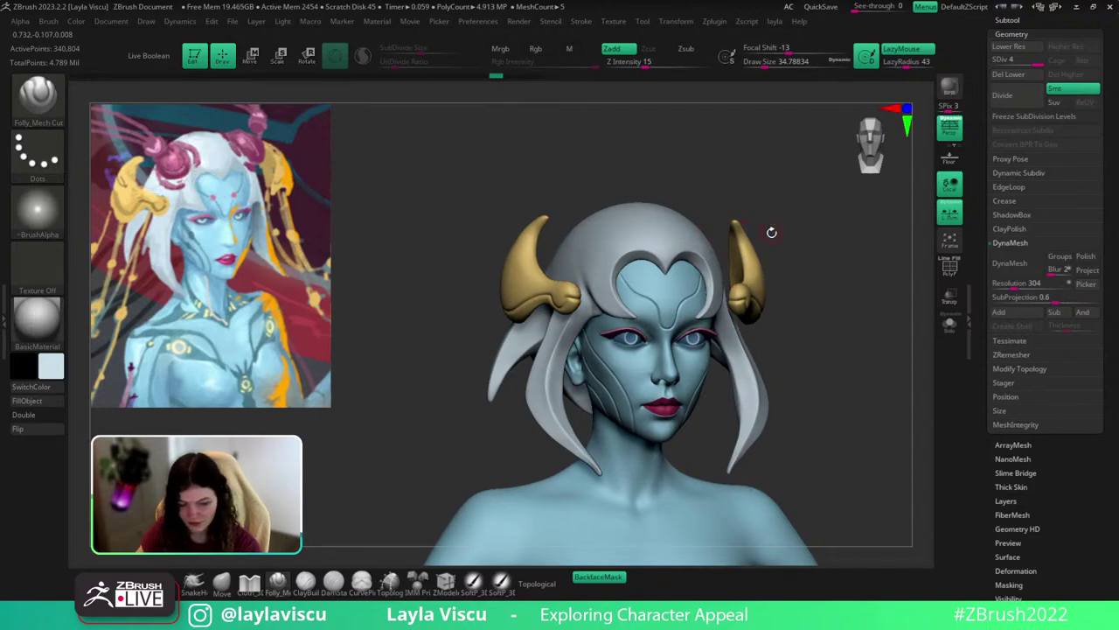
# Insert a symmetrical pair of cylinders on the top front of the hair using the IMM Primitives brush's Insert Cylinder.
pyautogui.keyDown('alt'); pyautogui.click(616, 232); pyautogui.keyUp('alt')
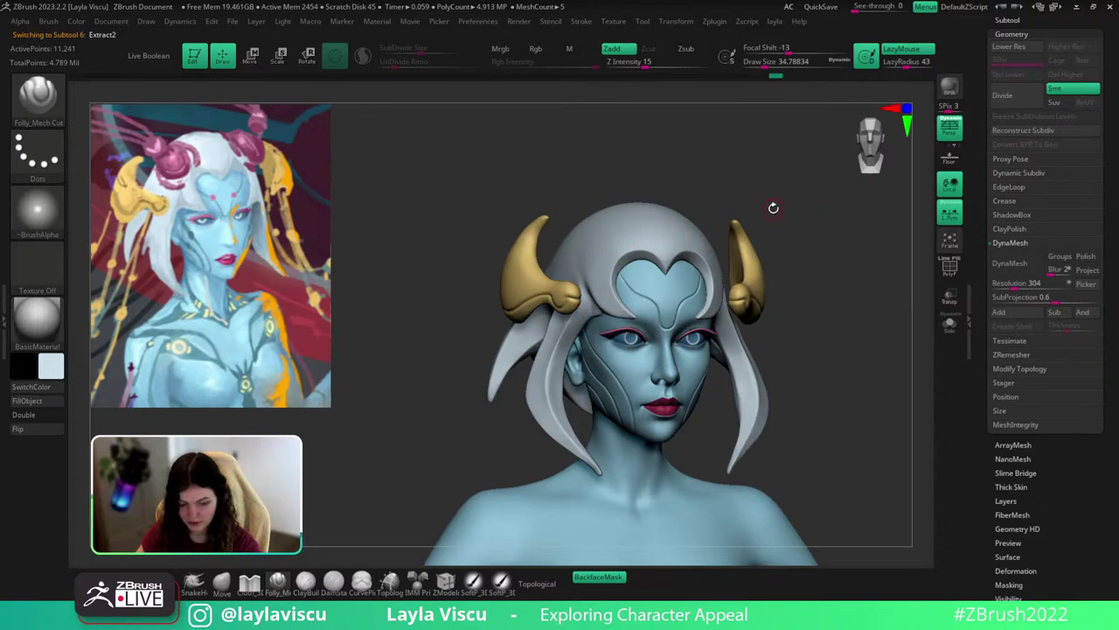
pyautogui.press('b')
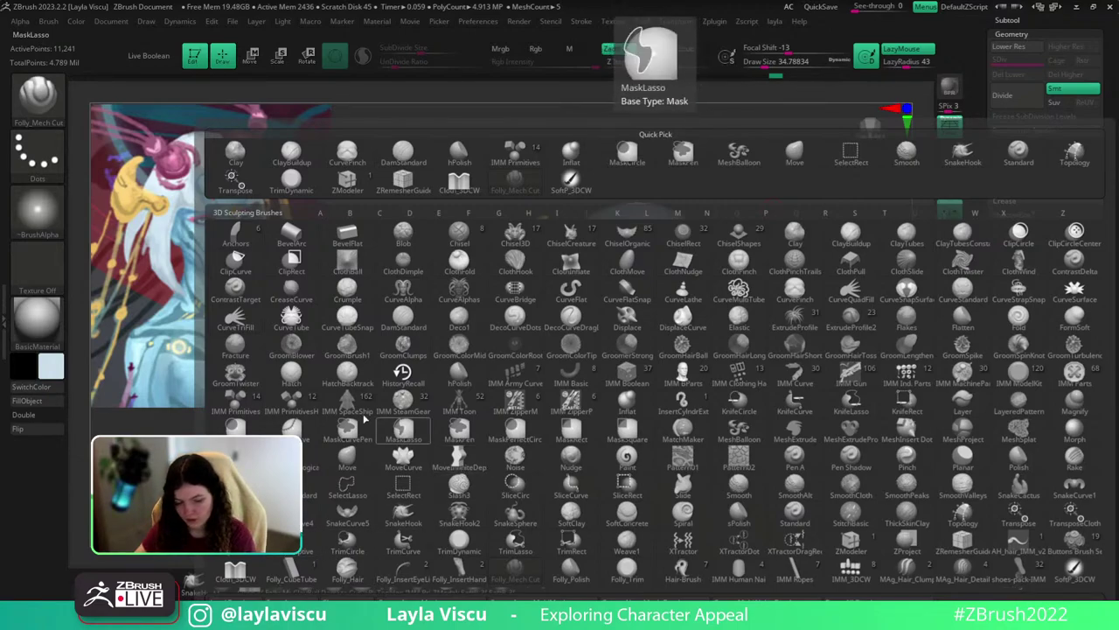
pyautogui.click(224, 404)
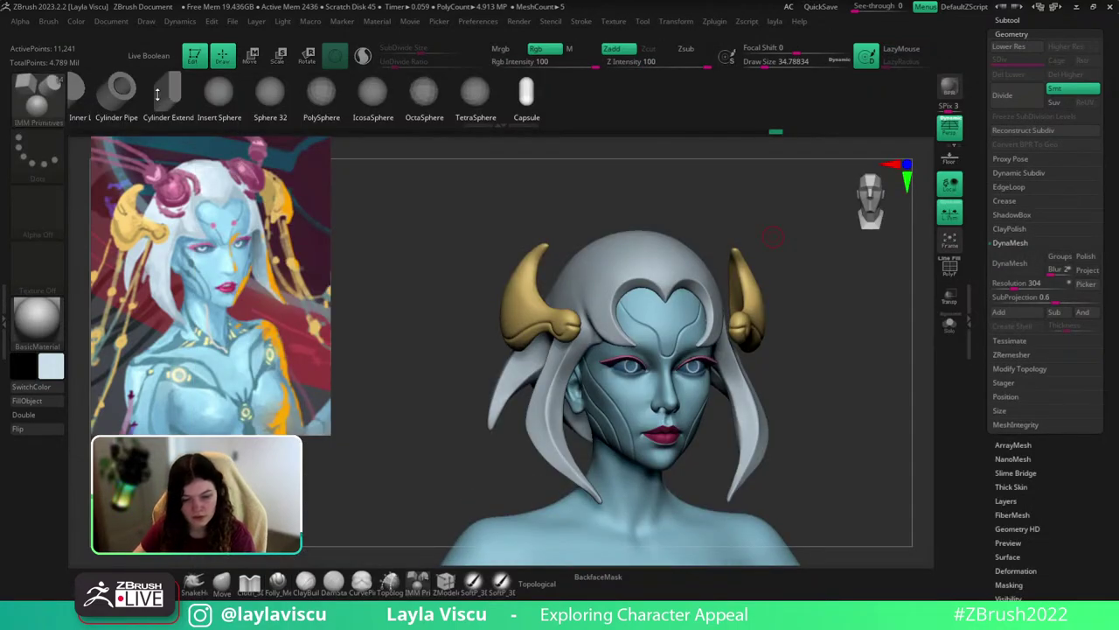
pyautogui.click(324, 88)
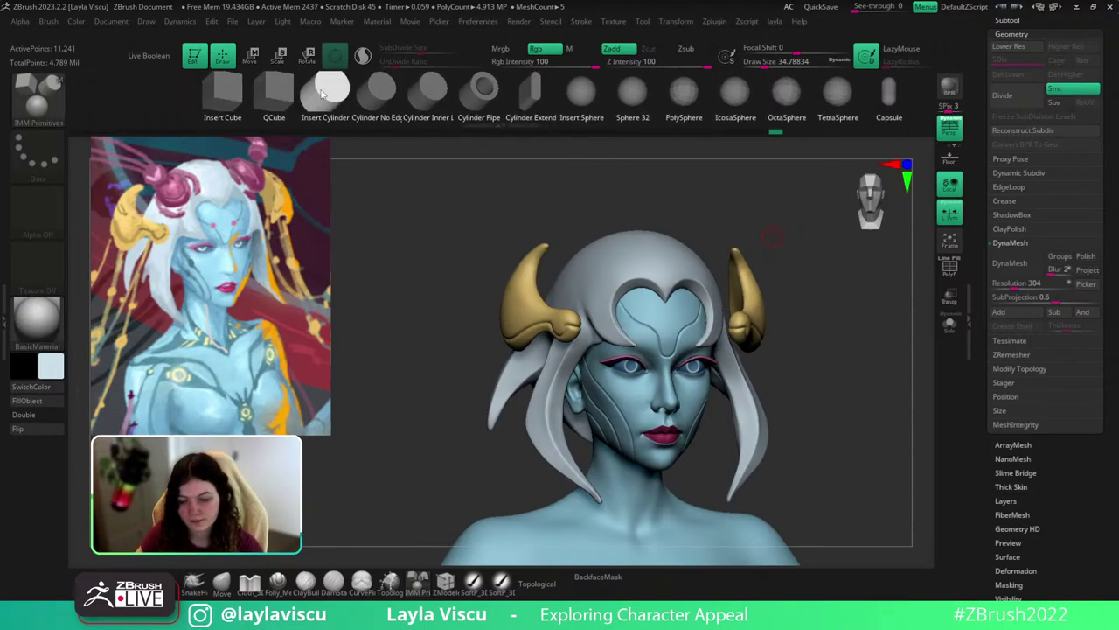
pyautogui.moveTo(606, 262); pyautogui.dragTo(619, 281)
pyautogui.moveTo(619, 281)
pyautogui.mouseDown(button='right')
pyautogui.moveTo(637, 215)
pyautogui.moveTo(643, 225)
pyautogui.mouseUp(button='right')
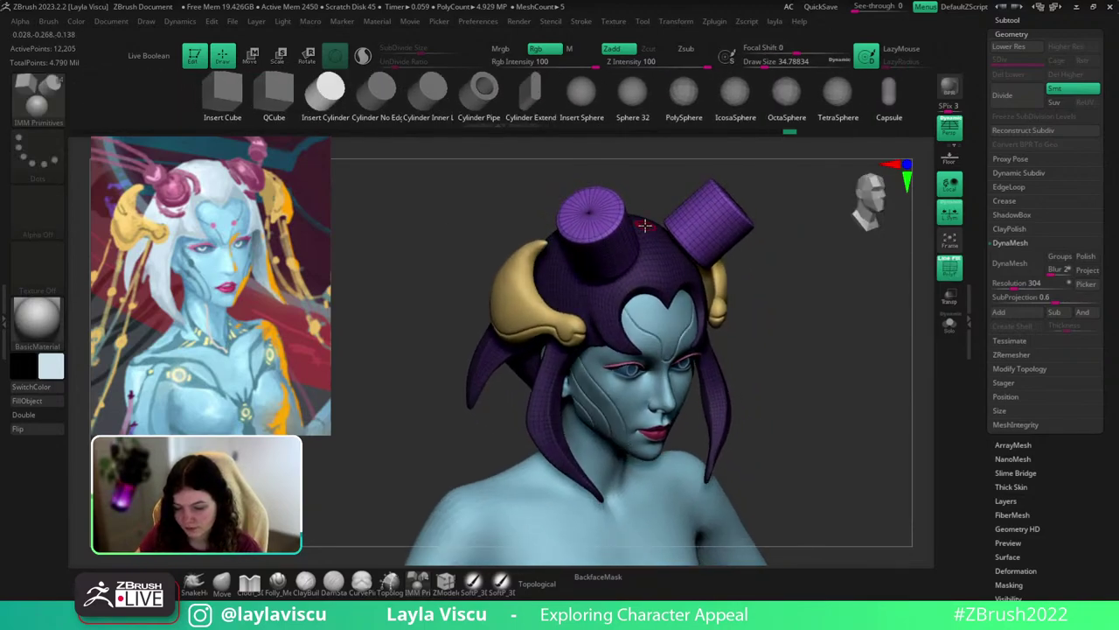
pyautogui.moveTo(868, 299); pyautogui.dragTo(817, 337, button='right')
# Centre the gizmo on the inserted cylinder and push the mirrored pair along its axis down into the hair.
pyautogui.press('w')
pyautogui.moveTo(734, 238); pyautogui.dragTo(698, 301, button='right')
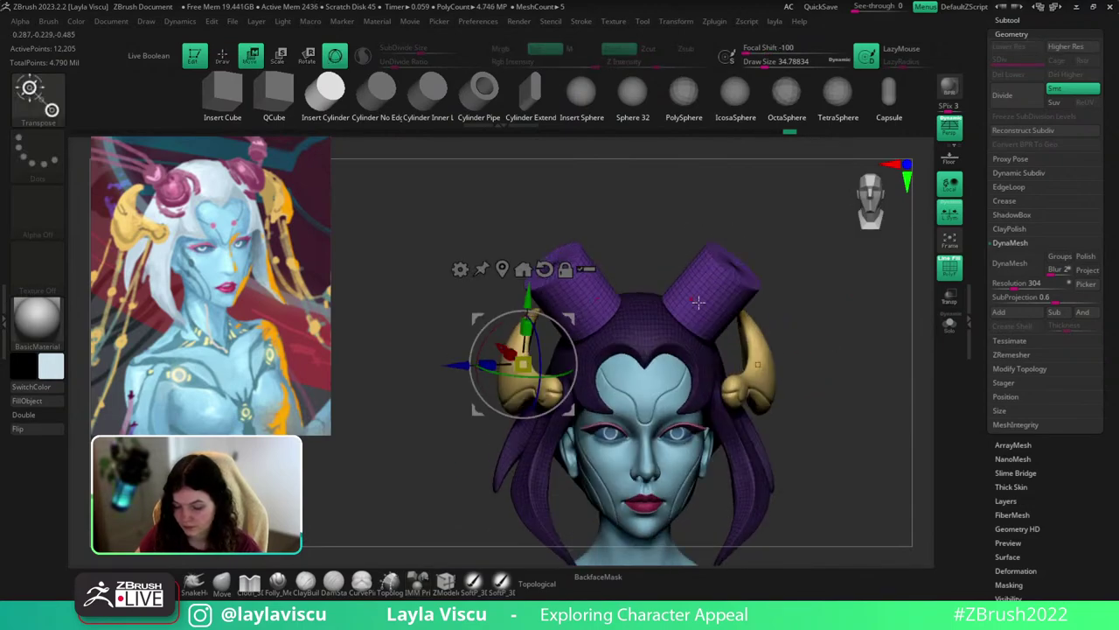
pyautogui.keyDown('alt'); pyautogui.click(735, 265); pyautogui.keyUp('alt')
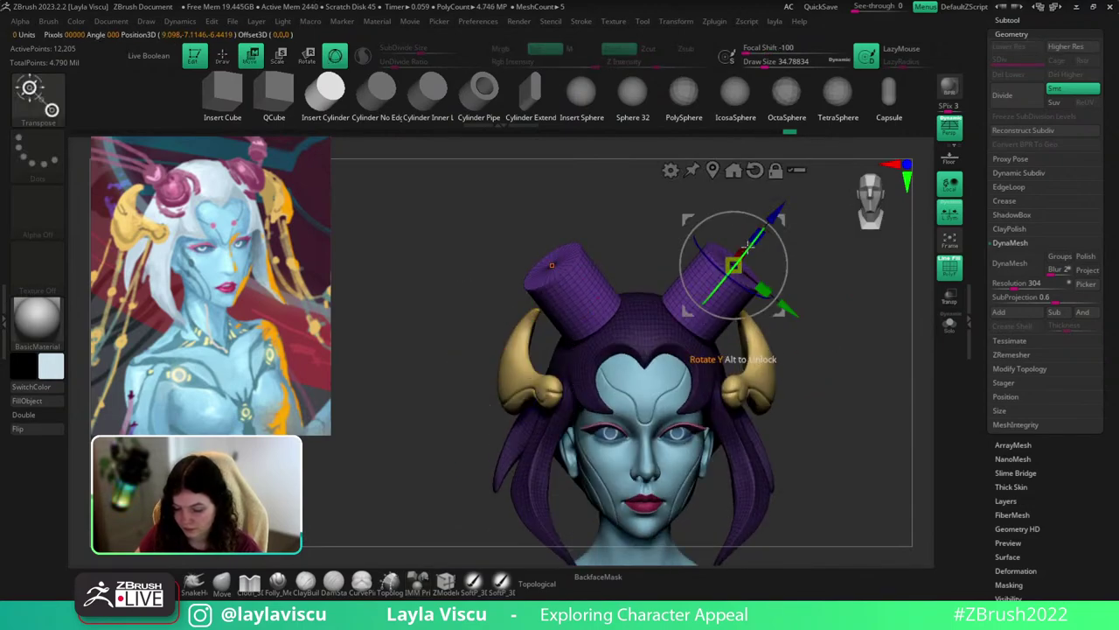
pyautogui.click(712, 170)
pyautogui.moveTo(753, 247); pyautogui.dragTo(693, 313)
pyautogui.hotkey('shift', 'f')
pyautogui.keyDown('alt'); pyautogui.moveTo(839, 347); pyautogui.dragTo(855, 288); pyautogui.keyUp('alt')
pyautogui.moveTo(855, 288); pyautogui.dragTo(859, 384, button='right')
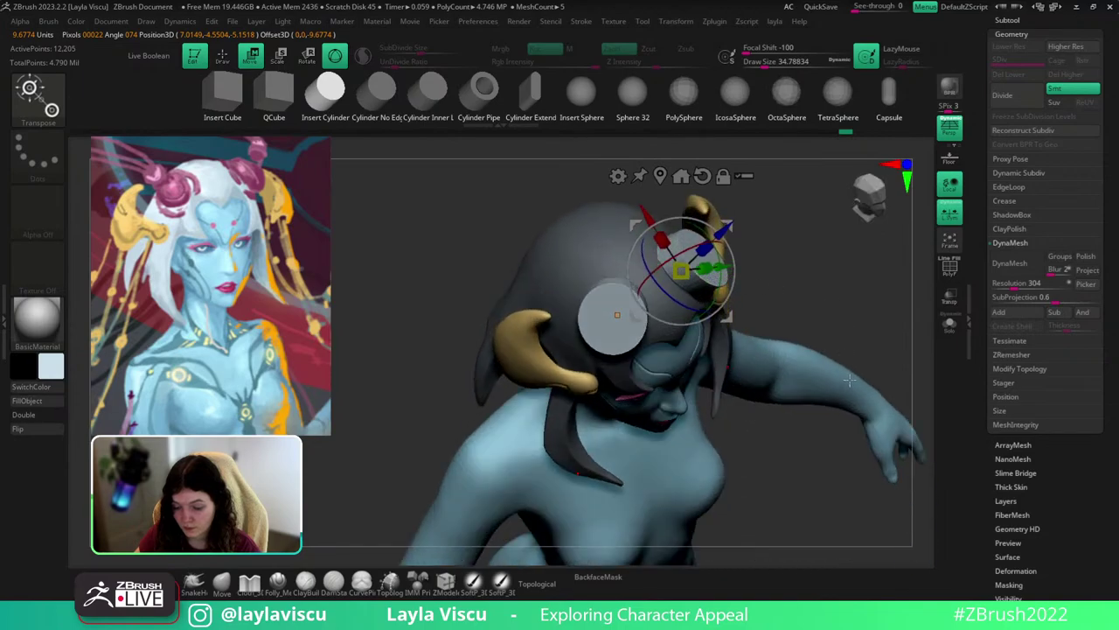
pyautogui.moveTo(872, 331)
pyautogui.mouseDown(button='right')
pyautogui.moveTo(826, 231)
pyautogui.moveTo(843, 304)
pyautogui.moveTo(832, 308)
pyautogui.moveTo(836, 222)
pyautogui.moveTo(832, 255)
pyautogui.mouseUp(button='right')
pyautogui.hotkey('shift', 'f')
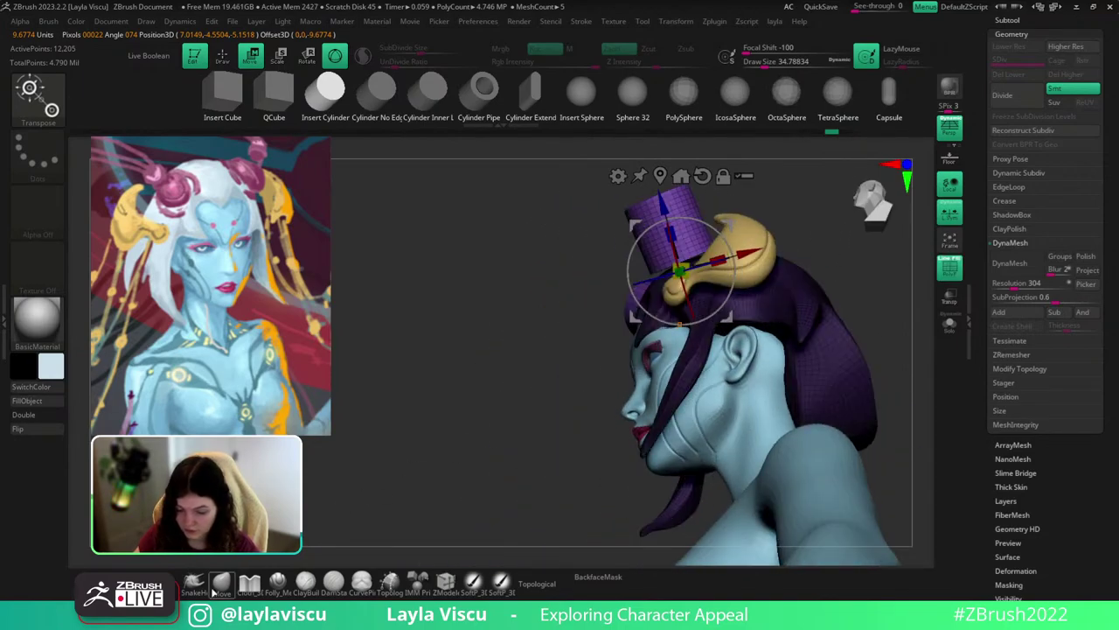
# Isolate the cylinders from the hair and separate them into their own subtool with Split Hidden.
pyautogui.click(227, 584)
pyautogui.keyDown('ctrl'); pyautogui.keyDown('shift'); pyautogui.click(675, 187); pyautogui.keyUp('shift'); pyautogui.keyUp('ctrl')
pyautogui.press('1')
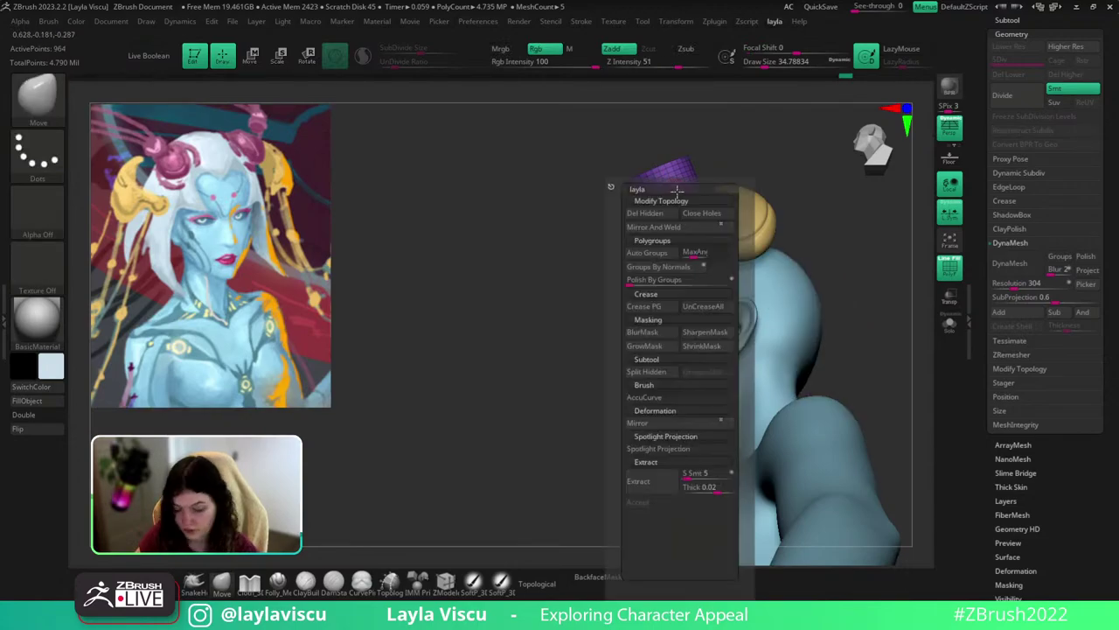
pyautogui.click(658, 370)
pyautogui.moveTo(831, 262); pyautogui.dragTo(838, 299, button='right')
# Solo the cylinder subtool, centre the gizmo on one cylinder and shorten the mirrored pair along its axis.
pyautogui.press('w')
pyautogui.moveTo(808, 204); pyautogui.dragTo(709, 308, button='right')
pyautogui.moveTo(835, 210); pyautogui.dragTo(862, 272, button='right')
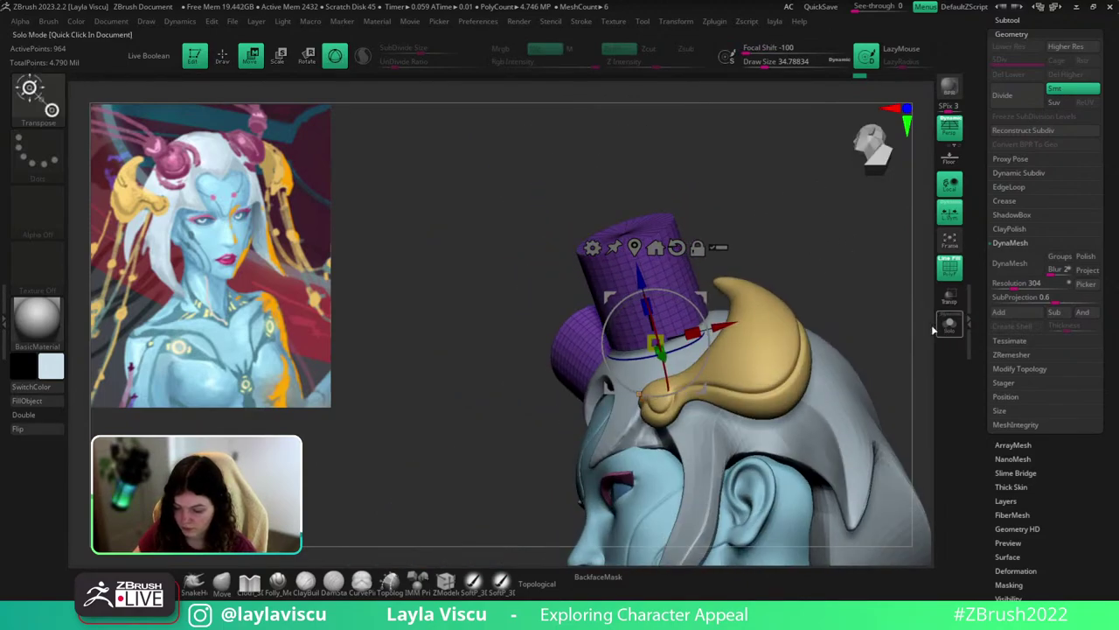
pyautogui.click(949, 325)
pyautogui.moveTo(599, 260); pyautogui.dragTo(641, 255, button='right')
pyautogui.moveTo(825, 194); pyautogui.dragTo(904, 240, button='right')
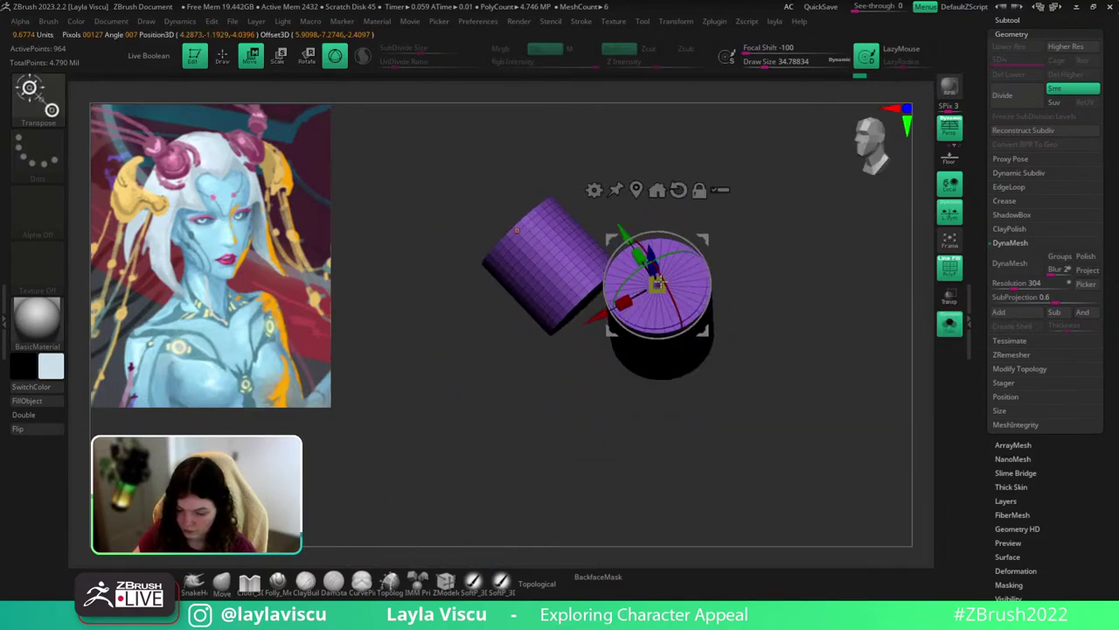
pyautogui.keyDown('shift'); pyautogui.moveTo(841, 293); pyautogui.dragTo(843, 288, button='right'); pyautogui.keyUp('shift')
pyautogui.click(637, 187)
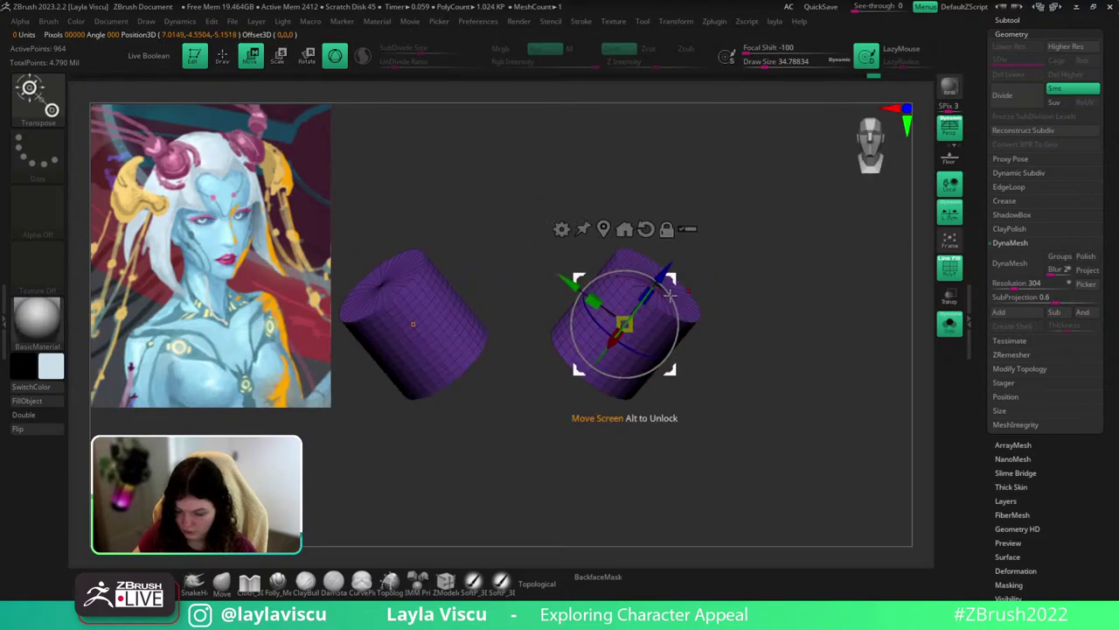
pyautogui.moveTo(646, 298); pyautogui.dragTo(623, 334)
pyautogui.moveTo(702, 344); pyautogui.dragTo(716, 306, button='right')
# Bring back the other subtools, flatten the cylinders into thin discs and seat them against the scalp.
pyautogui.click(951, 323)
pyautogui.moveTo(857, 345); pyautogui.dragTo(856, 302, button='right')
pyautogui.moveTo(646, 293); pyautogui.dragTo(617, 318)
pyautogui.moveTo(668, 264); pyautogui.dragTo(640, 304)
pyautogui.moveTo(606, 361); pyautogui.dragTo(595, 366)
pyautogui.hotkey('shift', 'f')
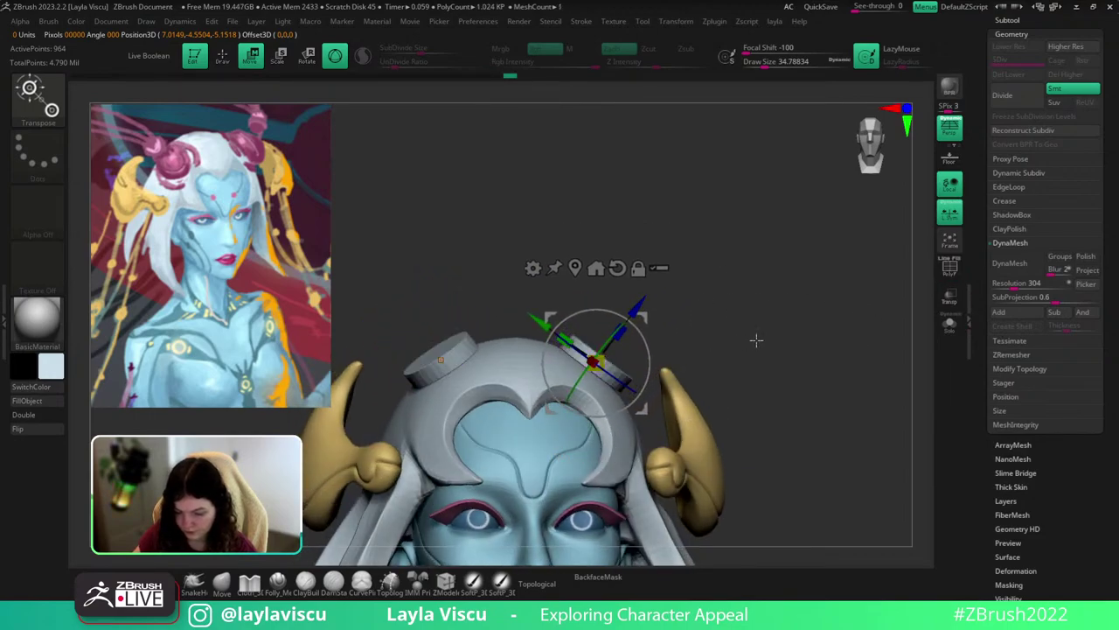
# Shift the discs forward and outward on the scalp above the heart-shaped hairline, and enlarge them slightly.
pyautogui.keyDown('ctrl'); pyautogui.moveTo(755, 340); pyautogui.dragTo(544, 406, button='right'); pyautogui.keyUp('ctrl')
pyautogui.keyDown('alt'); pyautogui.moveTo(545, 405); pyautogui.dragTo(652, 263, button='right'); pyautogui.keyUp('alt')
pyautogui.moveTo(812, 287); pyautogui.dragTo(807, 358, button='right')
pyautogui.moveTo(671, 302); pyautogui.dragTo(667, 313)
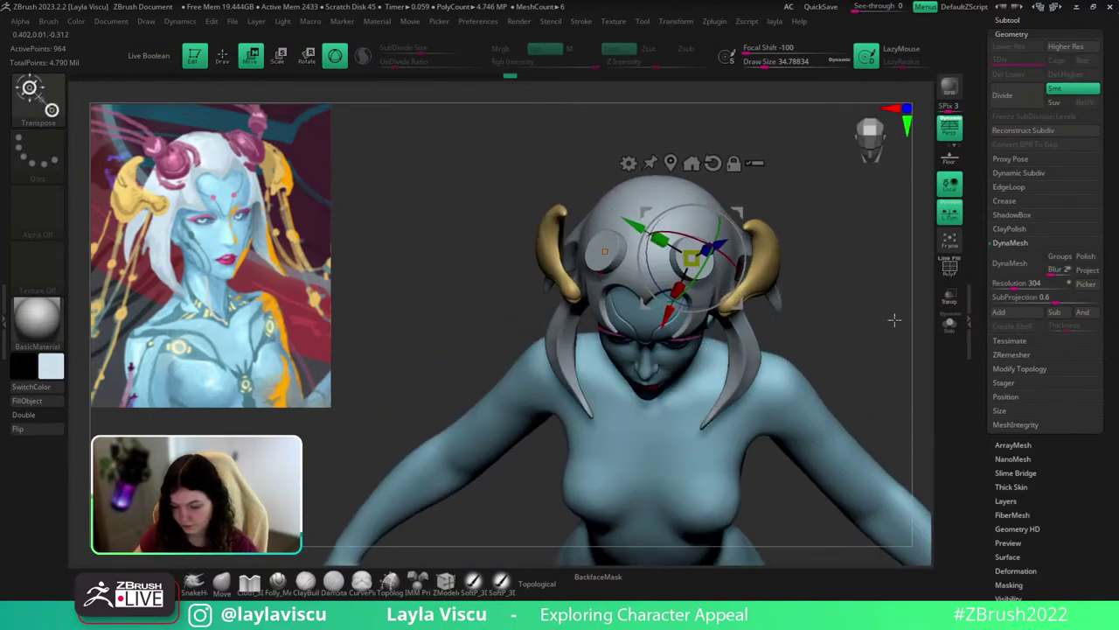
pyautogui.keyDown('shift'); pyautogui.moveTo(895, 318); pyautogui.dragTo(854, 311, button='right'); pyautogui.keyUp('shift')
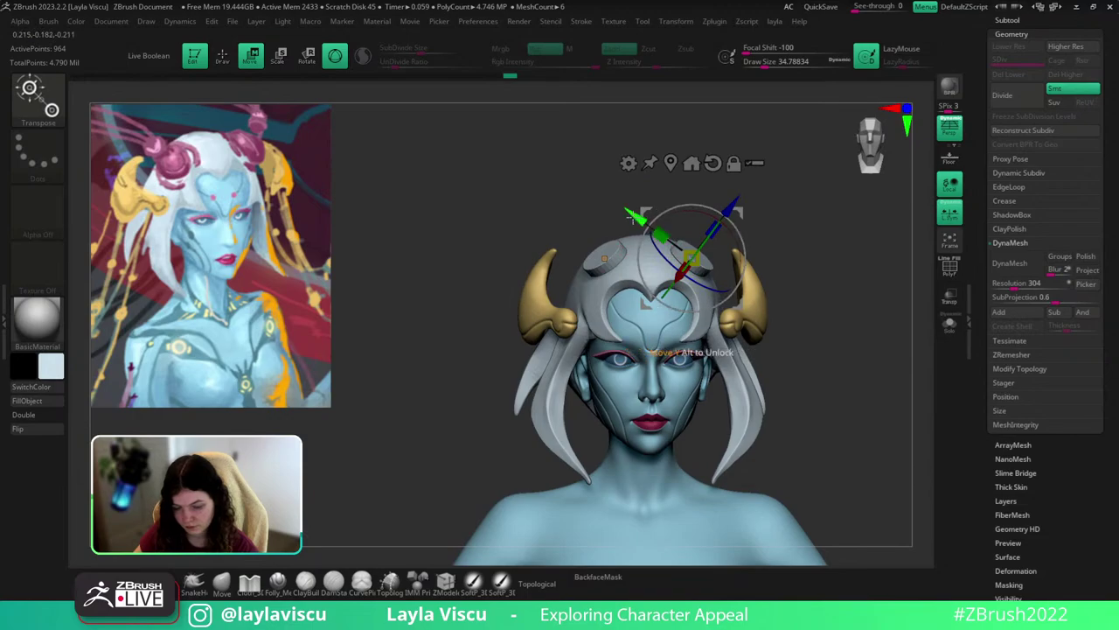
pyautogui.moveTo(633, 216); pyautogui.dragTo(639, 220)
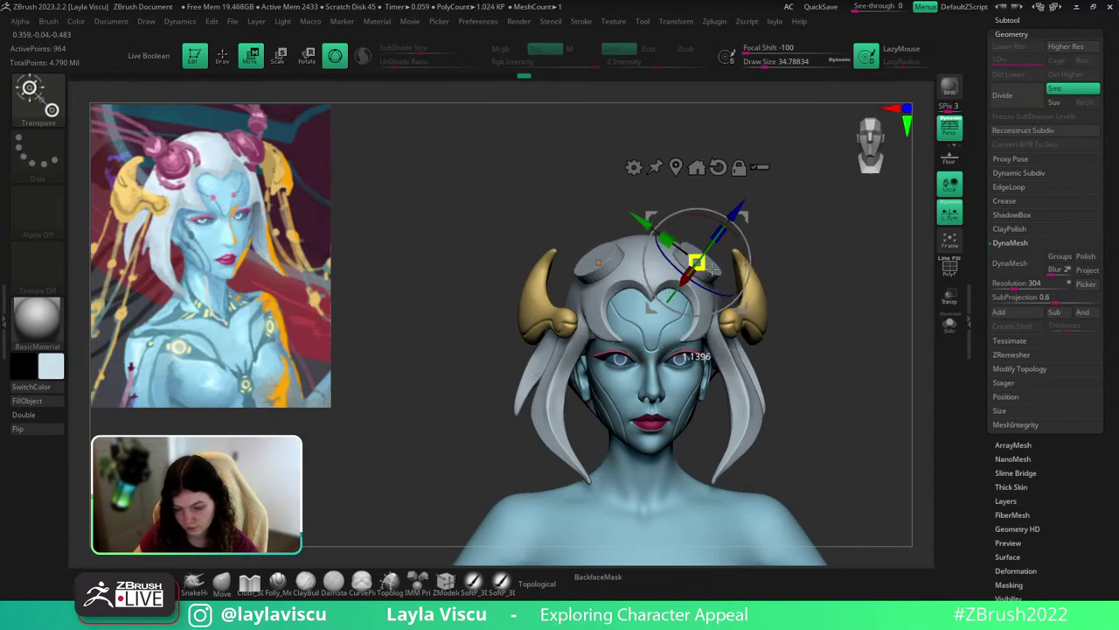
pyautogui.moveTo(803, 292); pyautogui.dragTo(802, 329, button='right')
pyautogui.moveTo(681, 304); pyautogui.dragTo(670, 315)
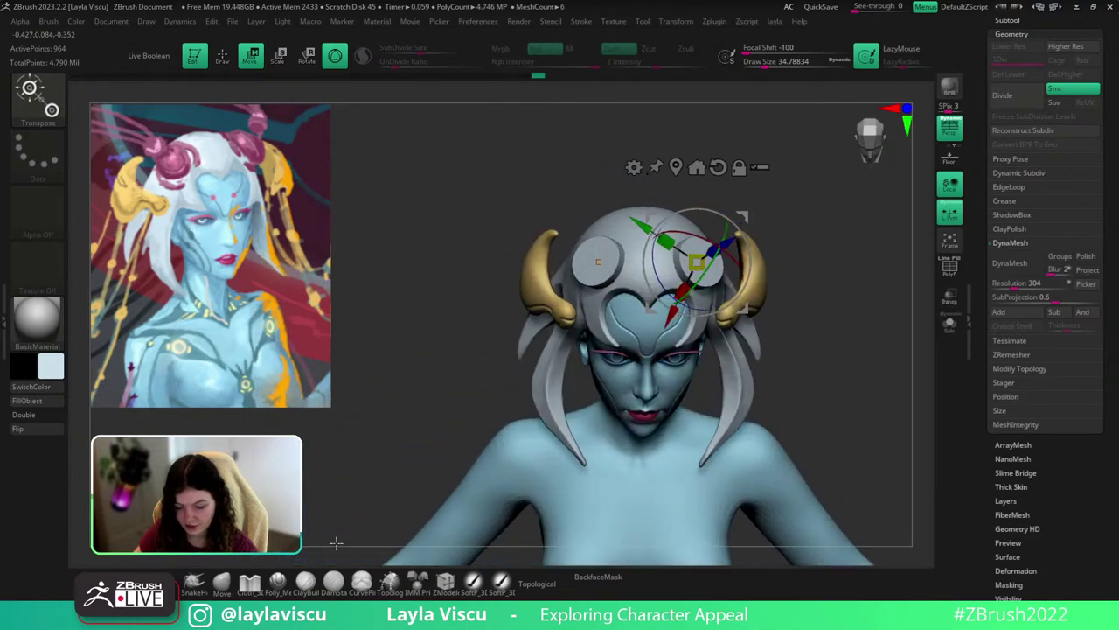
# Insert two concentric edge loops on the faces of the mirrored discs with ZModeler's edge Insert action.
pyautogui.click(224, 581)
pyautogui.moveTo(829, 385)
pyautogui.mouseDown()
pyautogui.moveTo(857, 327)
pyautogui.moveTo(832, 295)
pyautogui.moveTo(796, 341)
pyautogui.mouseUp()
pyautogui.moveTo(763, 281); pyautogui.dragTo(699, 329)
pyautogui.hotkey('shift', 'f')
pyautogui.hotkey('shift', 'f')
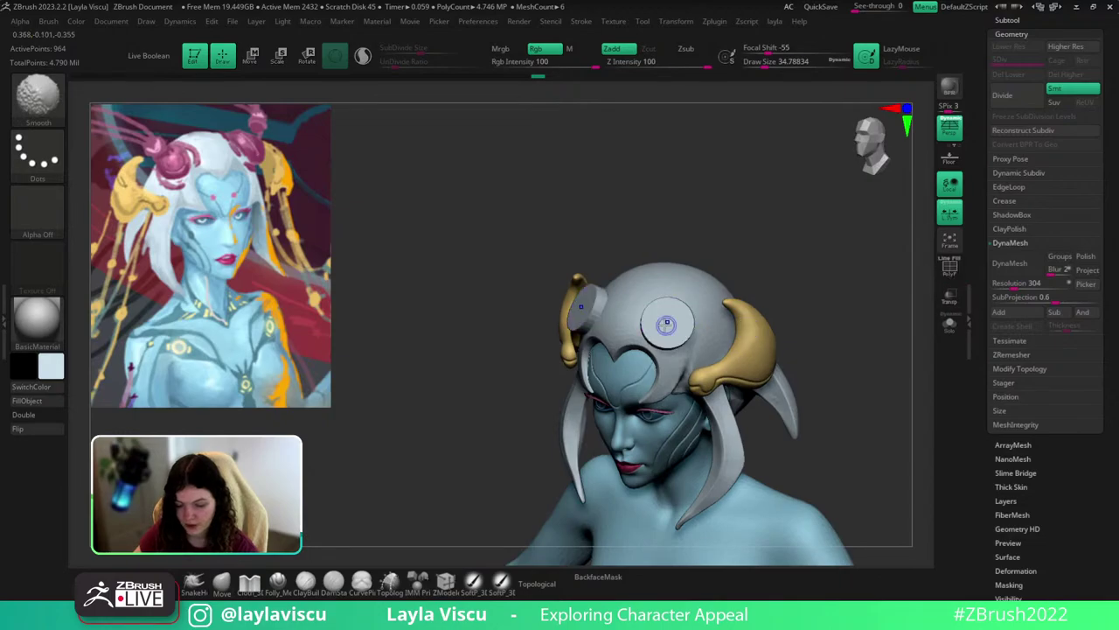
pyautogui.hotkey('shift', 'f')
pyautogui.click(445, 581)
pyautogui.press('f')
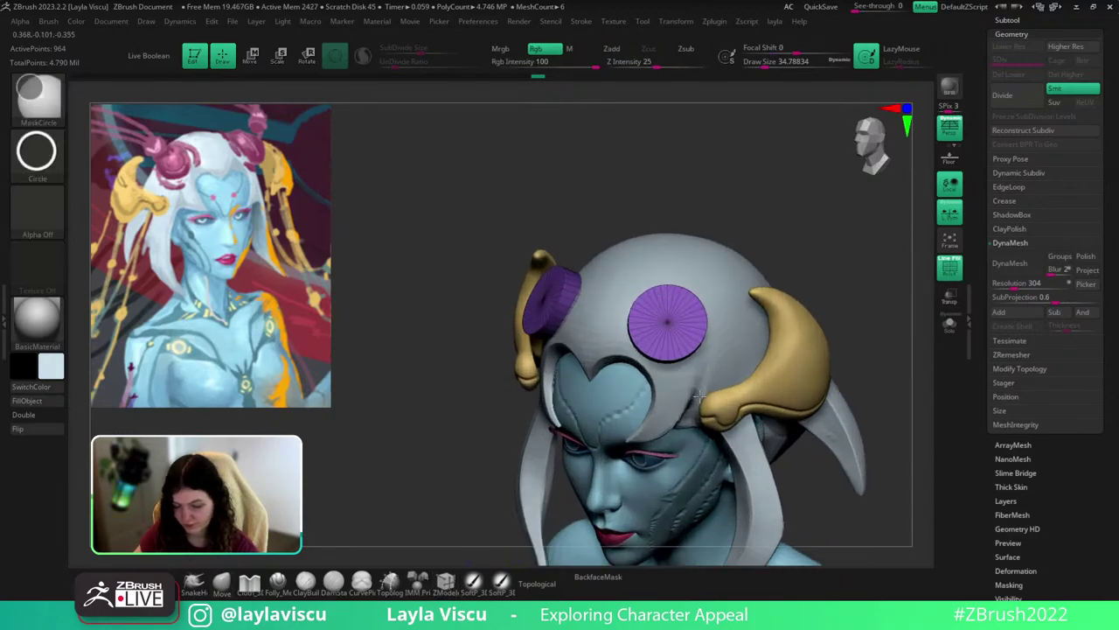
pyautogui.press('space')
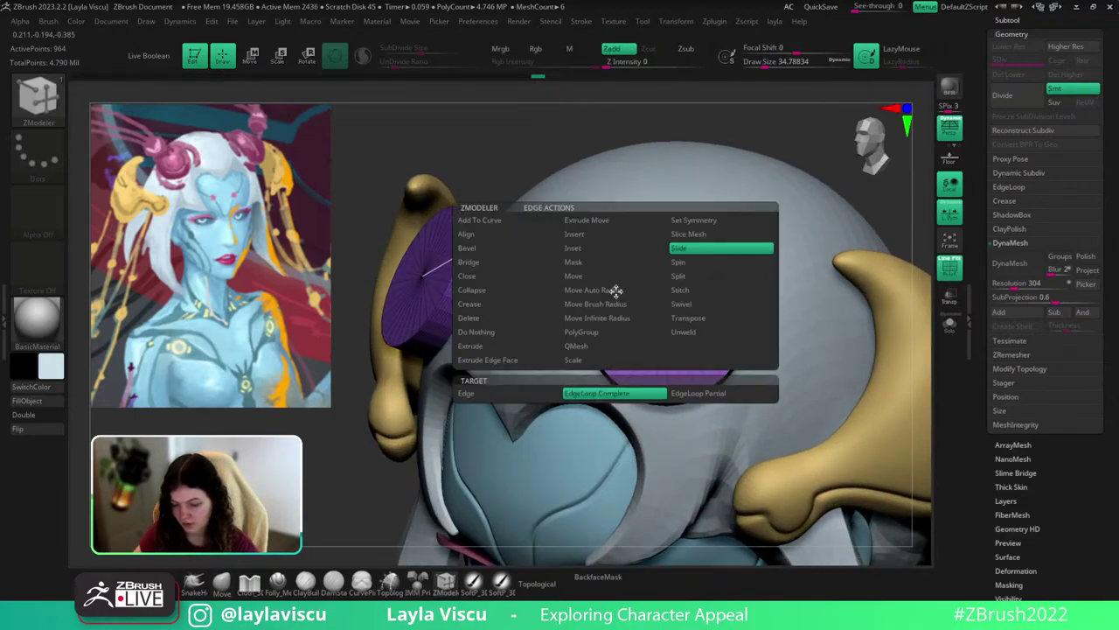
pyautogui.click(578, 234)
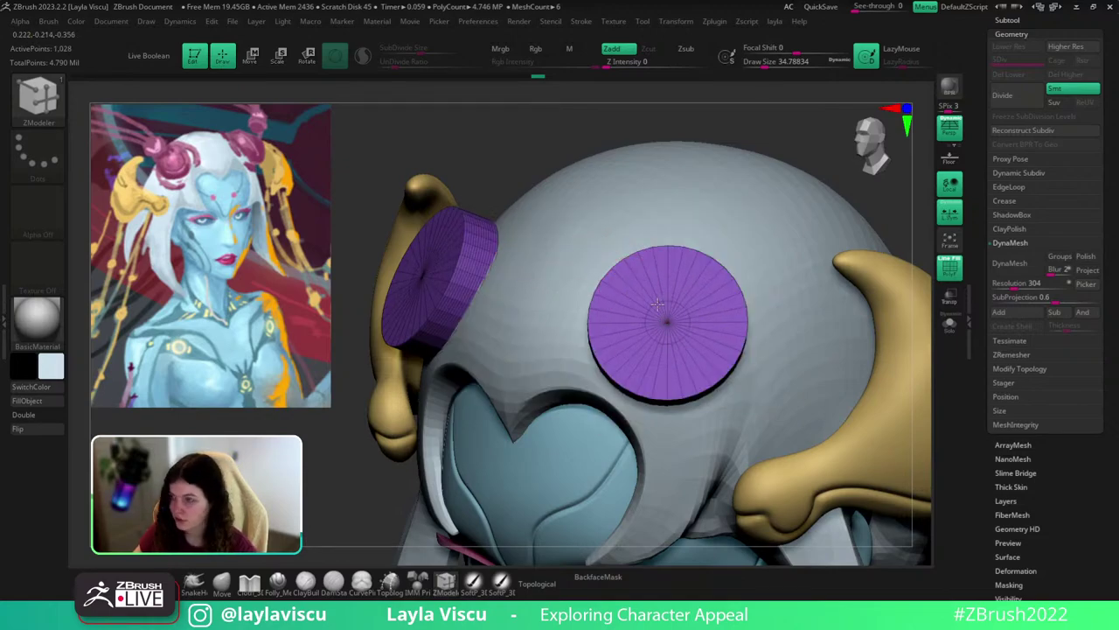
pyautogui.click(615, 290)
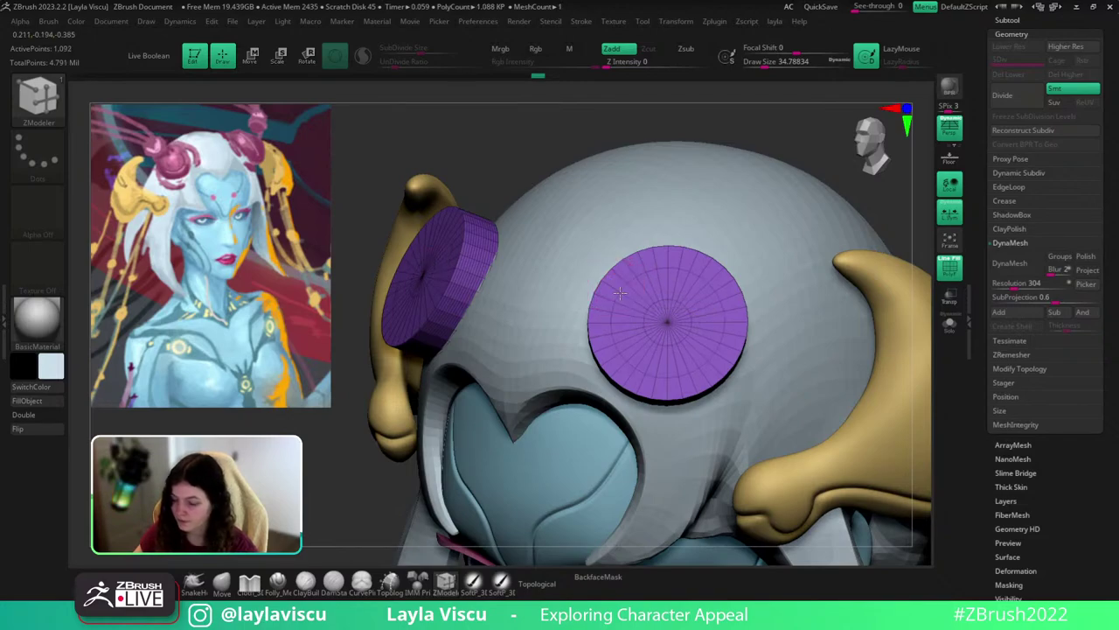
# Assign the outer polyloop on each disc's front face its own polygroup with ZModeler.
pyautogui.moveTo(624, 293)
pyautogui.keyDown('ctrl'); pyautogui.mouseDown(button='right')
pyautogui.moveTo(627, 345)
pyautogui.moveTo(636, 278)
pyautogui.mouseUp(button='right'); pyautogui.keyUp('ctrl')
pyautogui.press('space')
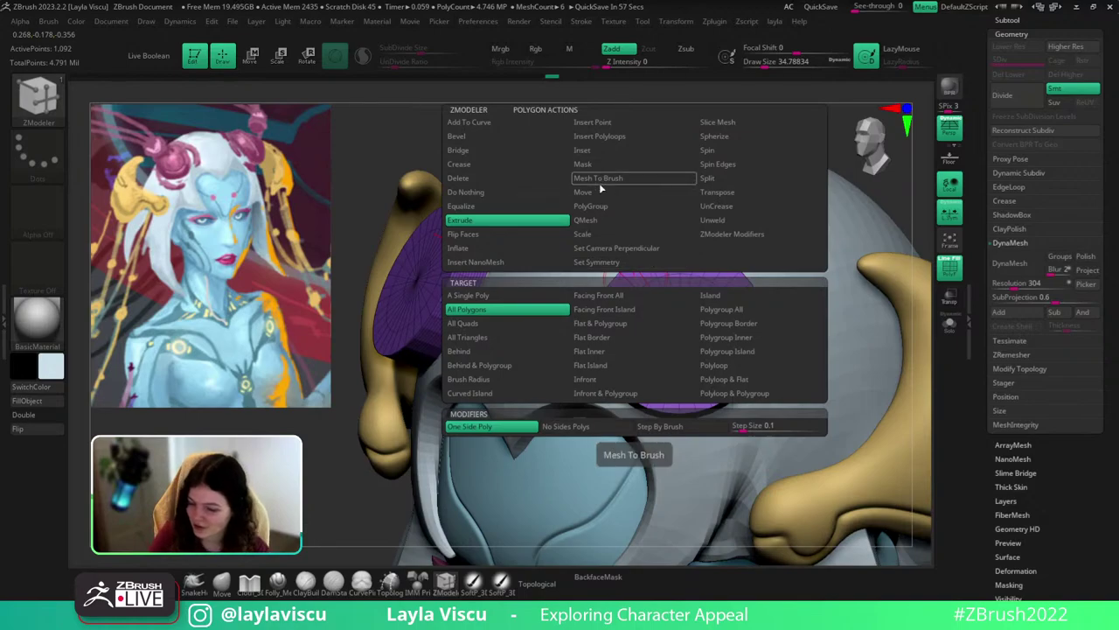
pyautogui.click(591, 205)
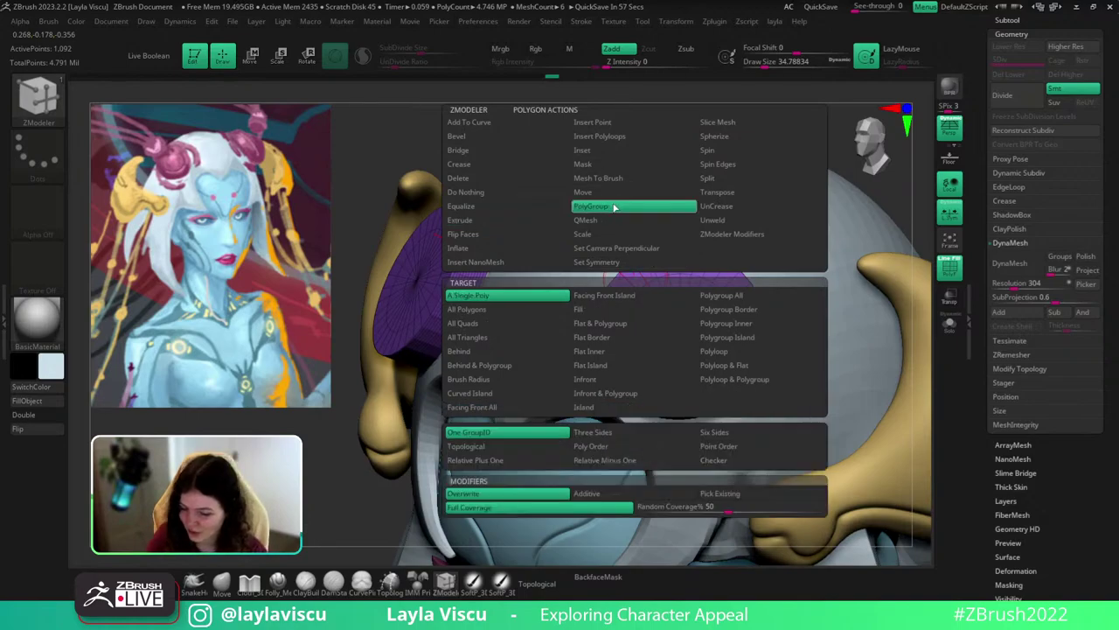
pyautogui.click(715, 350)
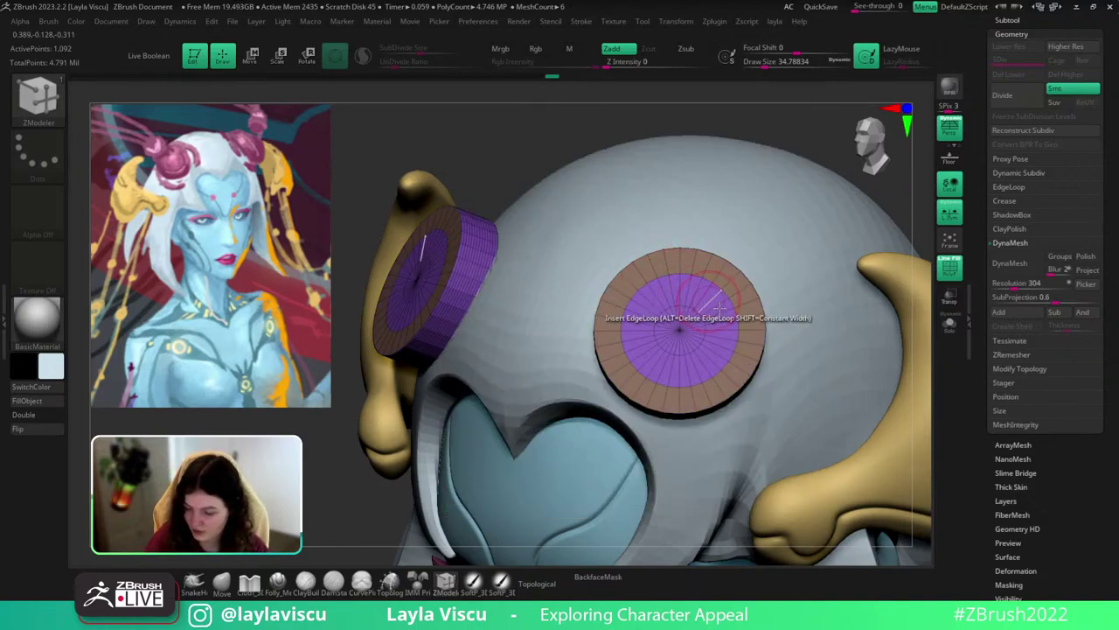
# Isolate the rest of the discs from the outer ring, merge it with Auto Groups, and unhide the ring.
pyautogui.moveTo(909, 216); pyautogui.dragTo(840, 237)
pyautogui.press('1')
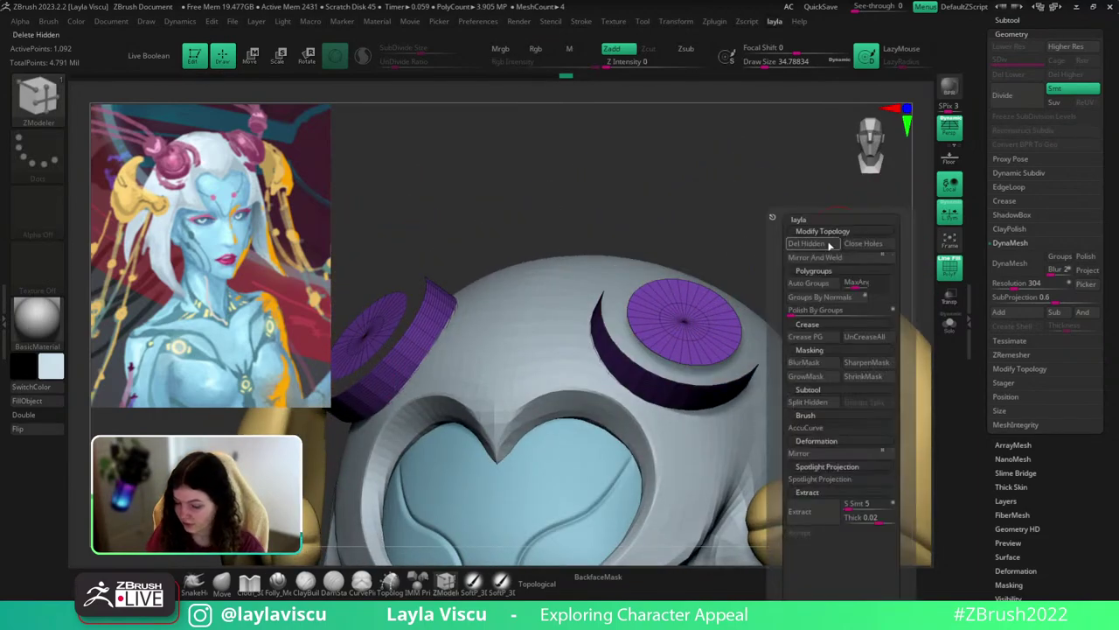
pyautogui.click(799, 283)
pyautogui.keyDown('ctrl'); pyautogui.keyDown('shift'); pyautogui.click(801, 214); pyautogui.keyUp('shift'); pyautogui.keyUp('ctrl')
pyautogui.press('1')
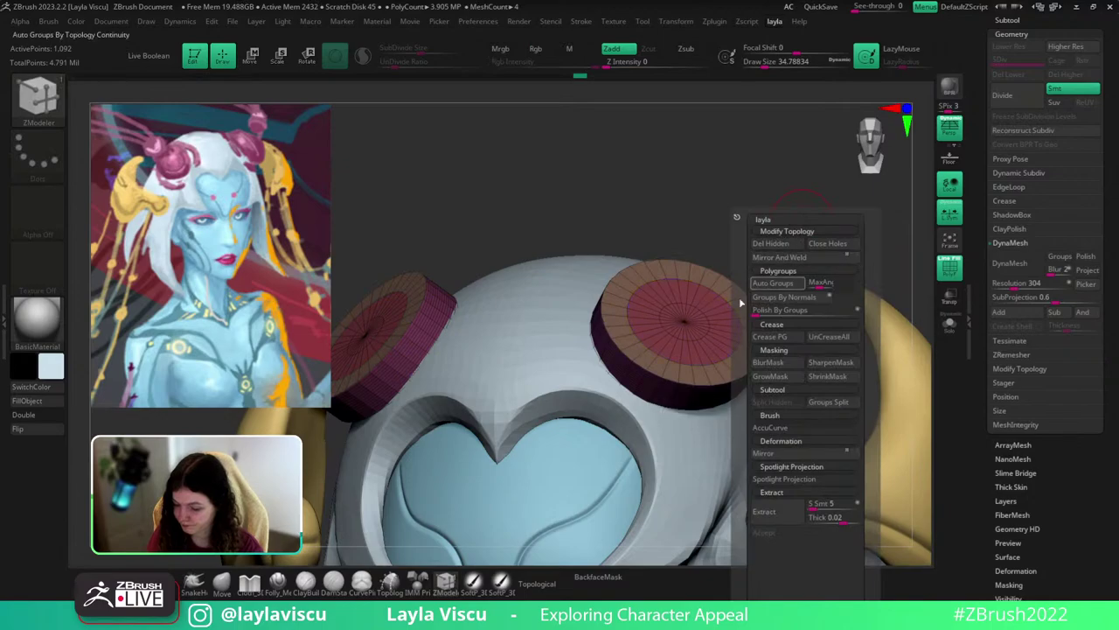
# Extrude the outer ring's polygroup into a raised rim around each disc, and turn off the polyframe display.
pyautogui.press('space')
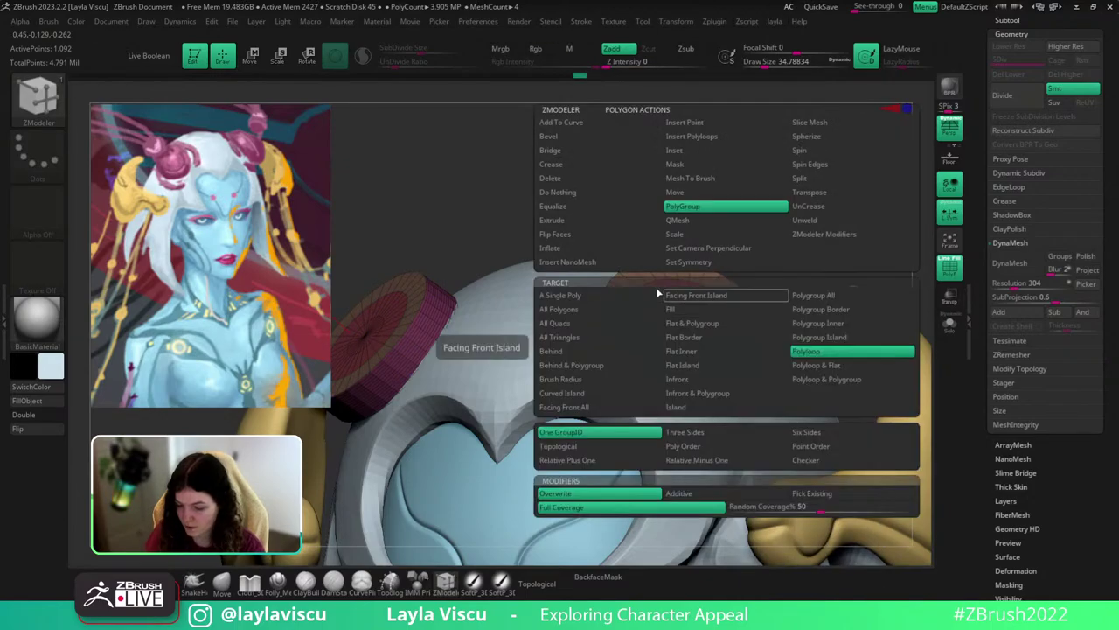
pyautogui.click(599, 222)
pyautogui.click(860, 311)
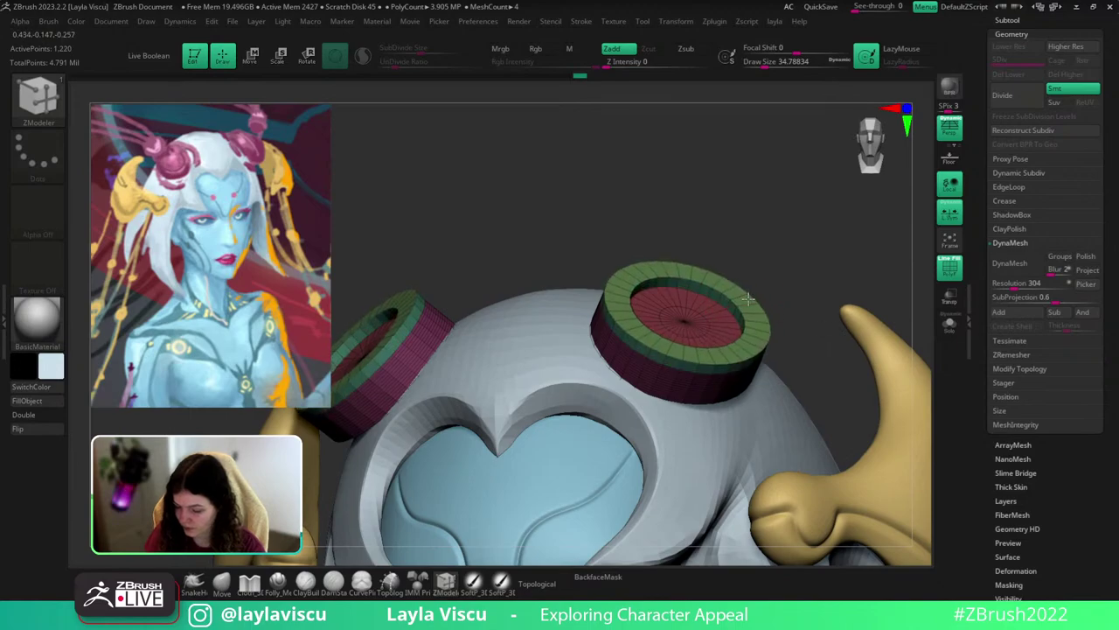
pyautogui.keyDown('ctrl'); pyautogui.moveTo(791, 319); pyautogui.dragTo(802, 285, button='right'); pyautogui.keyUp('ctrl')
pyautogui.hotkey('shift', 'f')
pyautogui.keyDown('ctrl'); pyautogui.moveTo(890, 351); pyautogui.dragTo(844, 303, button='right'); pyautogui.keyUp('ctrl')
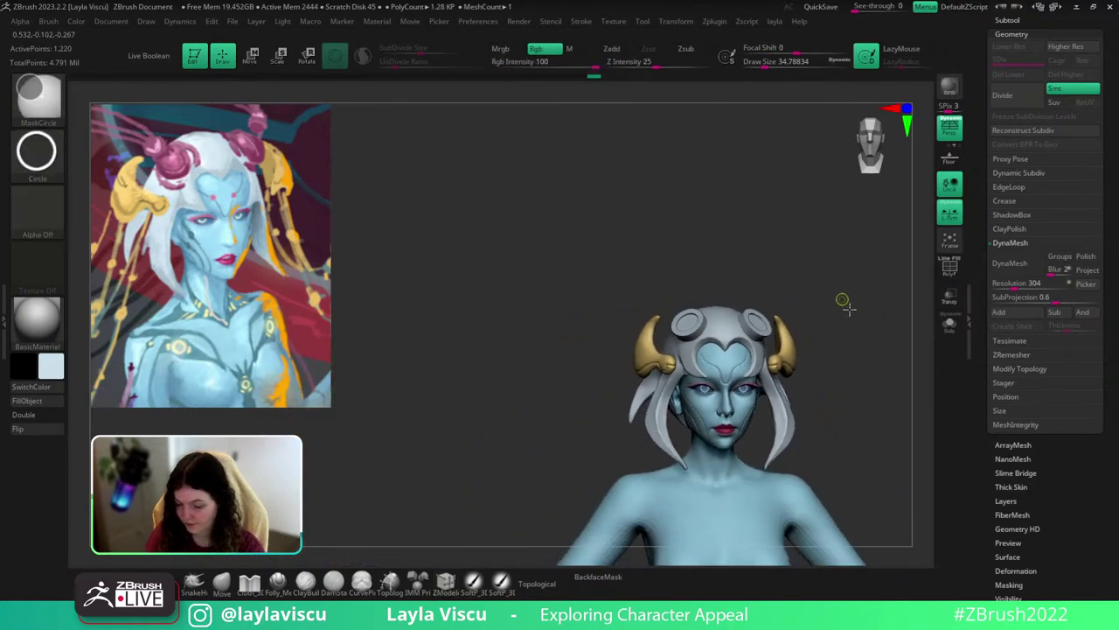
pyautogui.keyDown('ctrl'); pyautogui.moveTo(853, 378); pyautogui.dragTo(822, 412, button='right'); pyautogui.keyUp('ctrl')
# Fill the disc subtool with the pink sampled from the hair ornaments in the concept.
pyautogui.press('space')
pyautogui.press('c')
pyautogui.press('z')
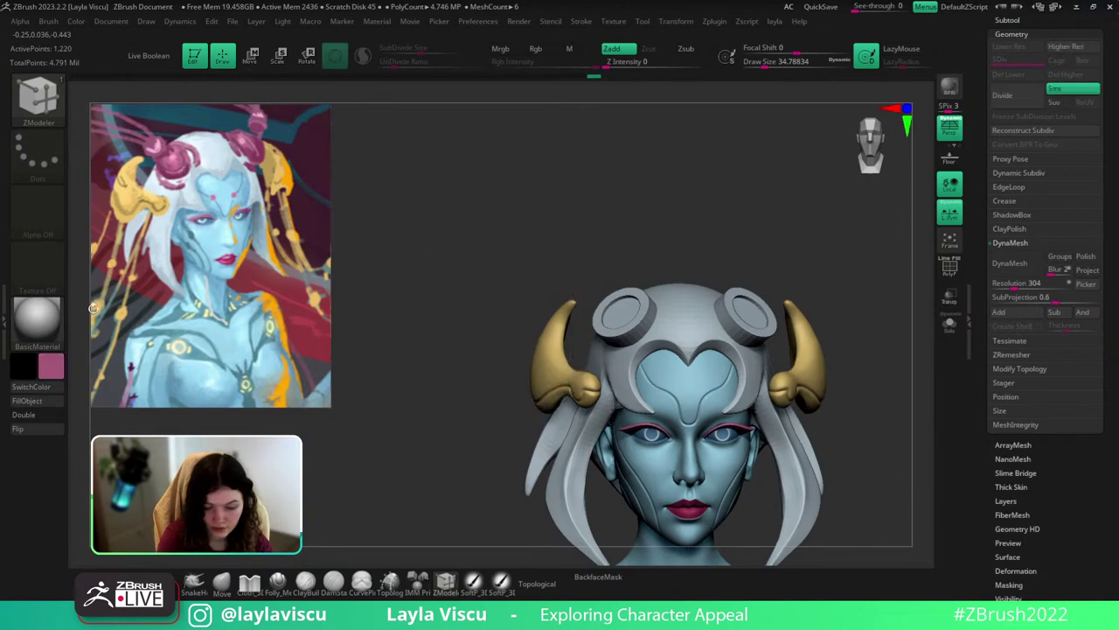
pyautogui.click(51, 402)
pyautogui.keyDown('ctrl'); pyautogui.moveTo(879, 371); pyautogui.dragTo(890, 351, button='right'); pyautogui.keyUp('ctrl')
# Scale the mirrored discs down uniformly to about 0.87.
pyautogui.press('w')
pyautogui.moveTo(731, 317); pyautogui.dragTo(730, 312)
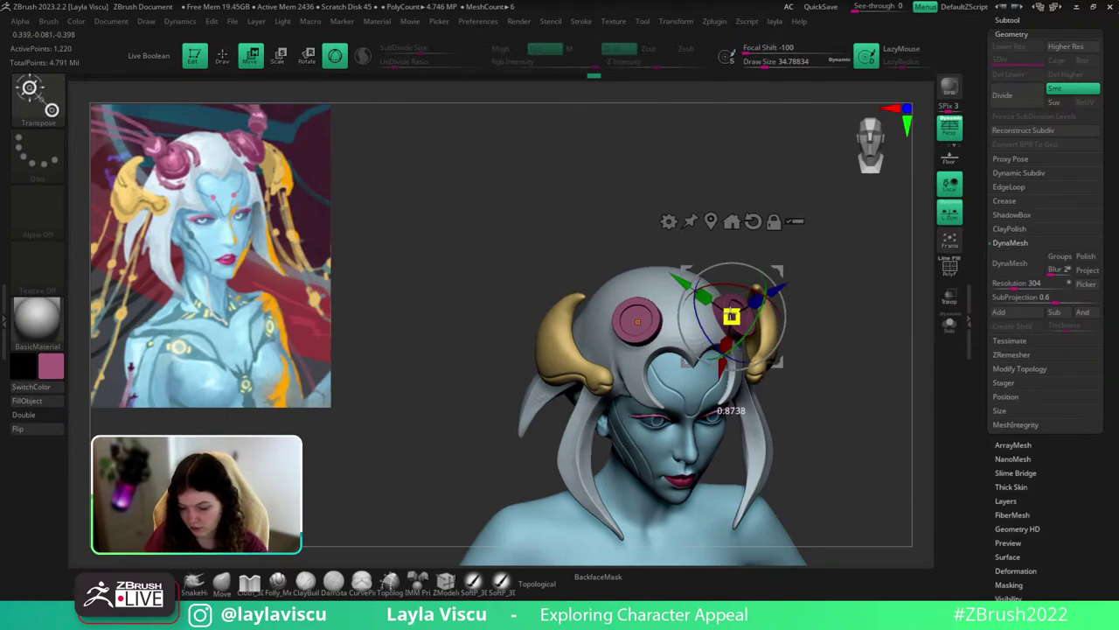
pyautogui.press('q')
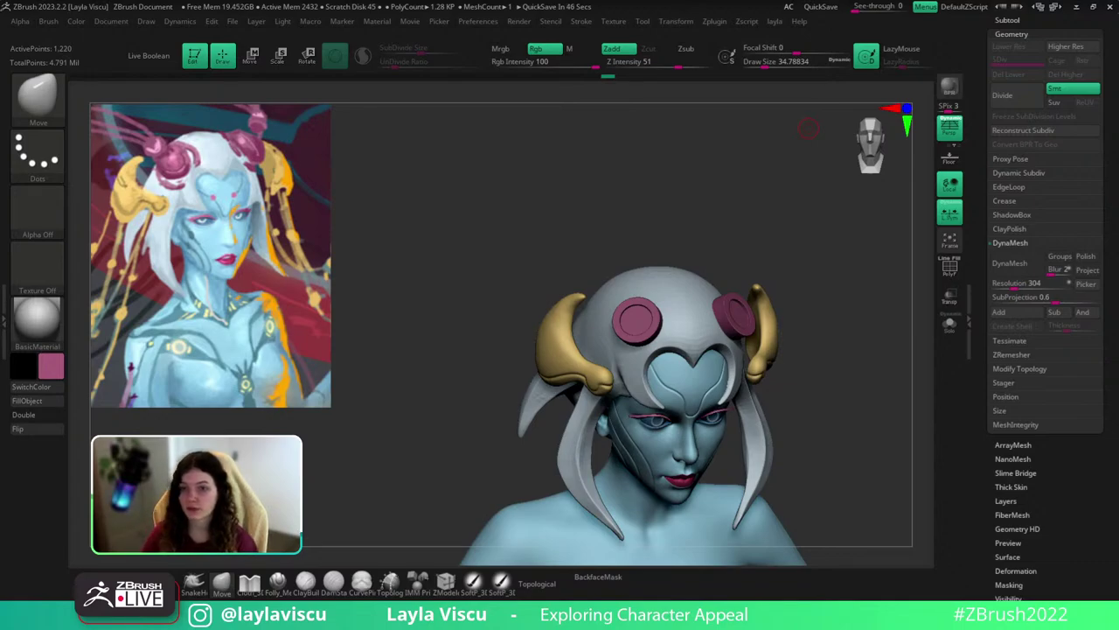
# Rotate the mirrored discs so their faces angle outward along the curve of the scalp.
pyautogui.moveTo(855, 379); pyautogui.dragTo(861, 288)
pyautogui.press('w')
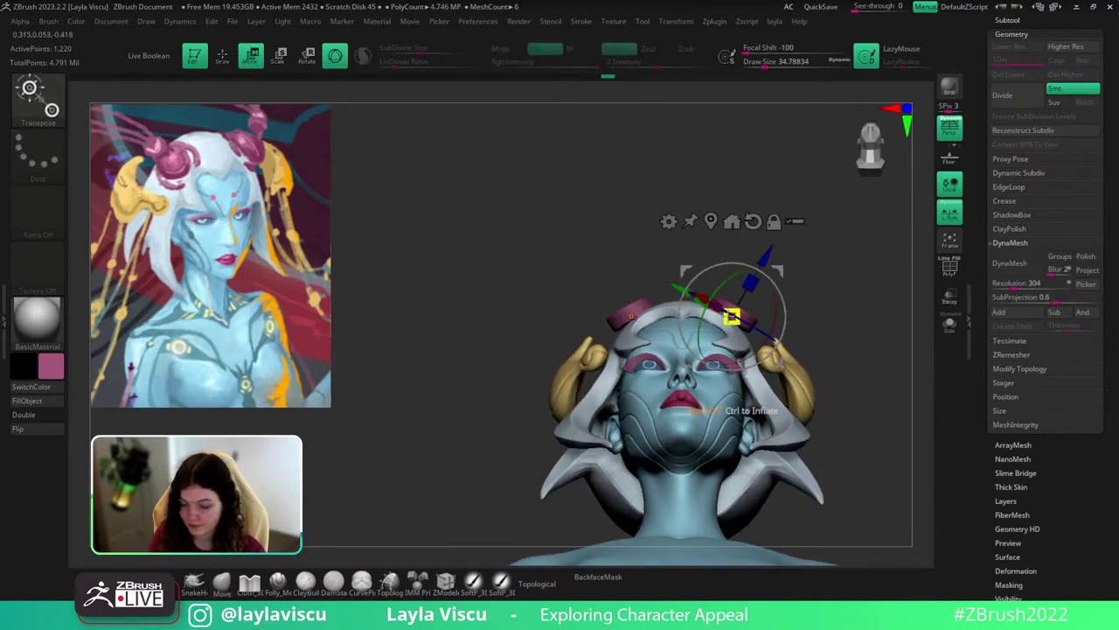
pyautogui.keyDown('ctrl'); pyautogui.moveTo(776, 323); pyautogui.dragTo(795, 315, button='right'); pyautogui.keyUp('ctrl')
pyautogui.moveTo(777, 320); pyautogui.dragTo(767, 329)
pyautogui.click(222, 582)
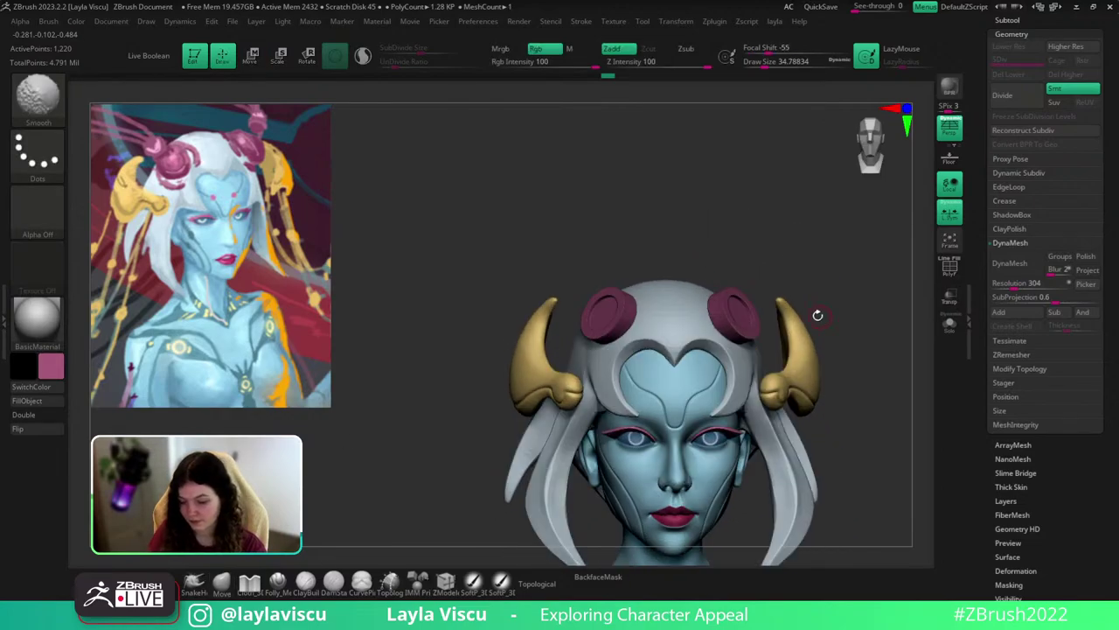
# Switch to the hair subtool and choose the ExtrudeProfile brush with the hair14 profile.
pyautogui.moveTo(837, 307); pyautogui.dragTo(801, 395)
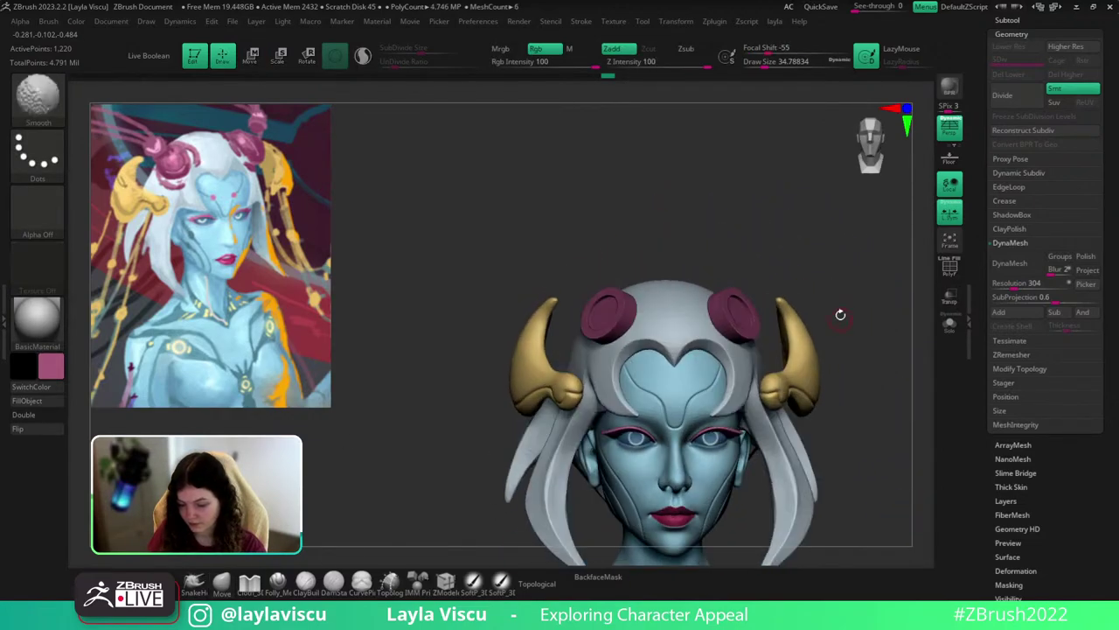
pyautogui.moveTo(748, 269); pyautogui.dragTo(798, 308)
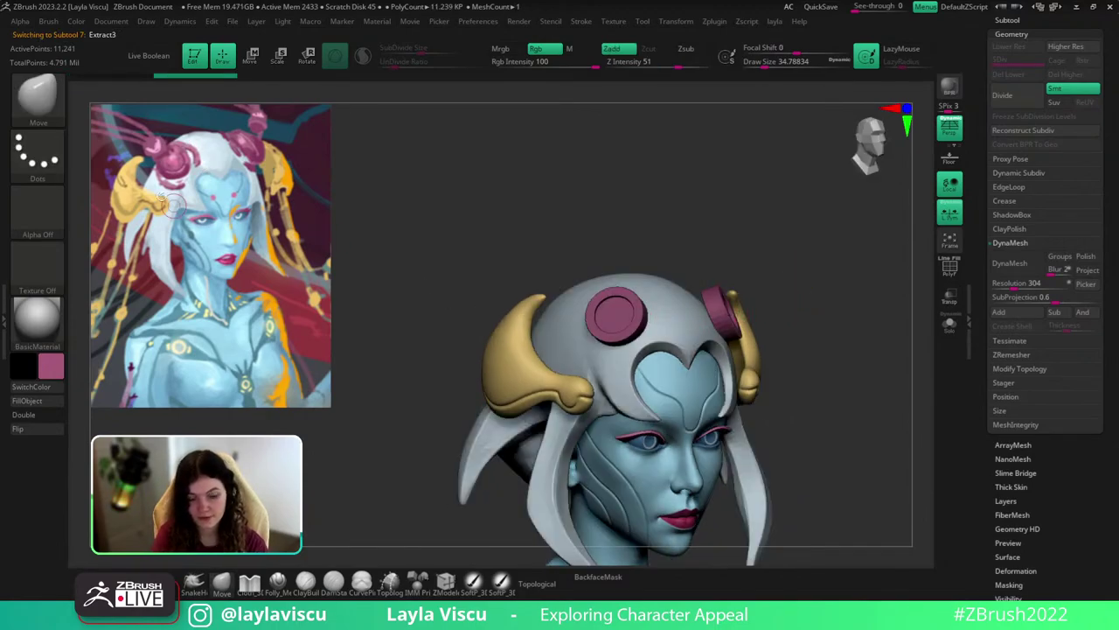
pyautogui.press('b')
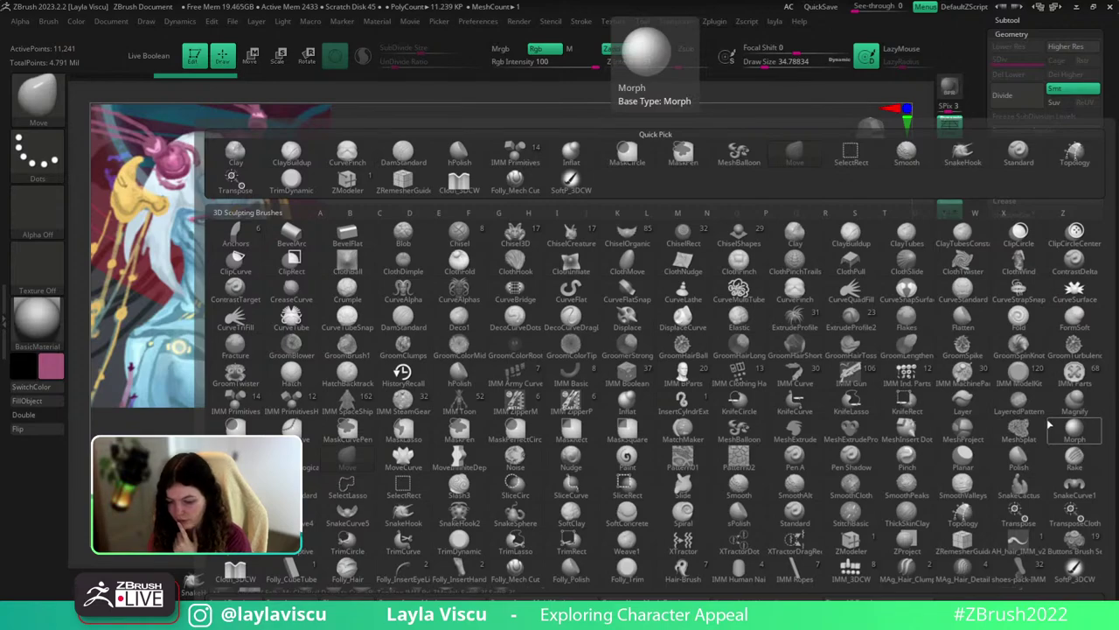
pyautogui.click(813, 325)
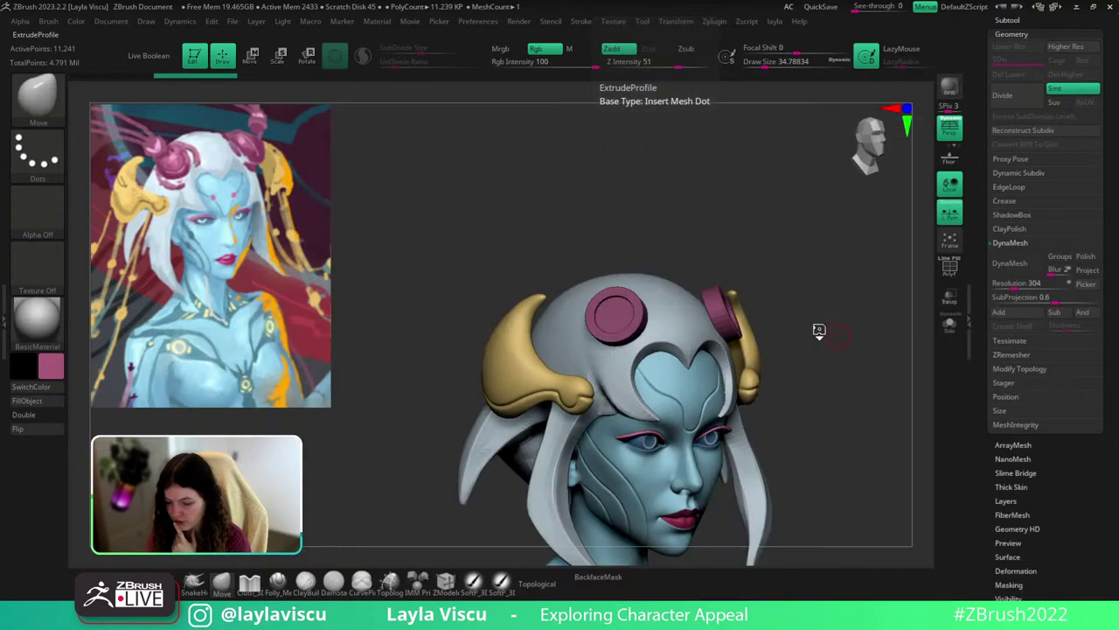
pyautogui.press('m')
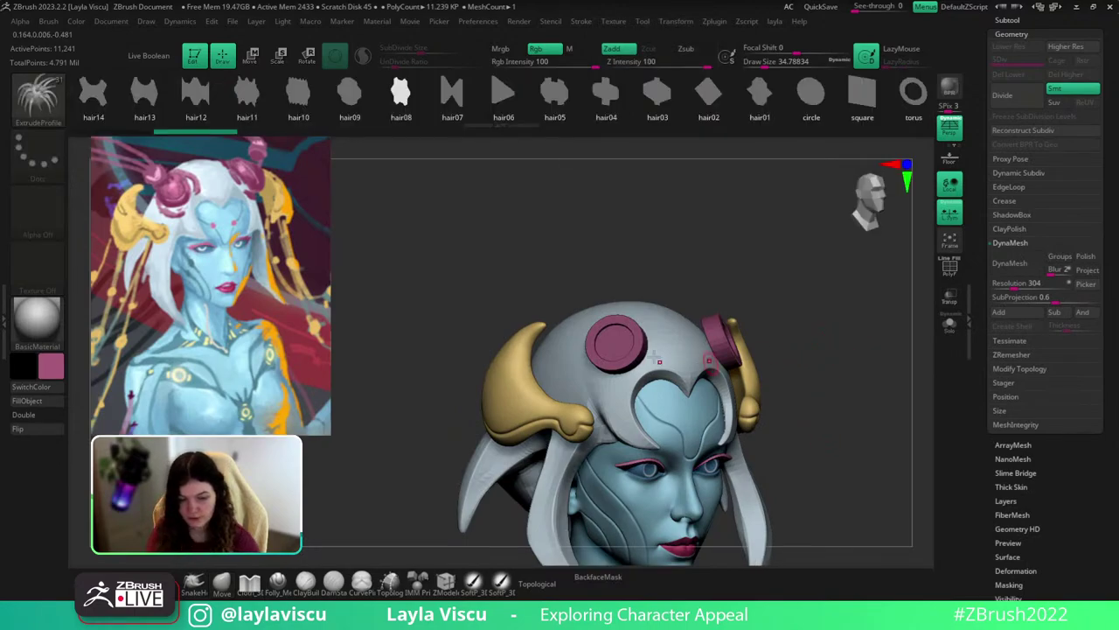
pyautogui.click(100, 98)
pyautogui.keyDown('alt'); pyautogui.moveTo(736, 295); pyautogui.dragTo(762, 234); pyautogui.keyUp('alt')
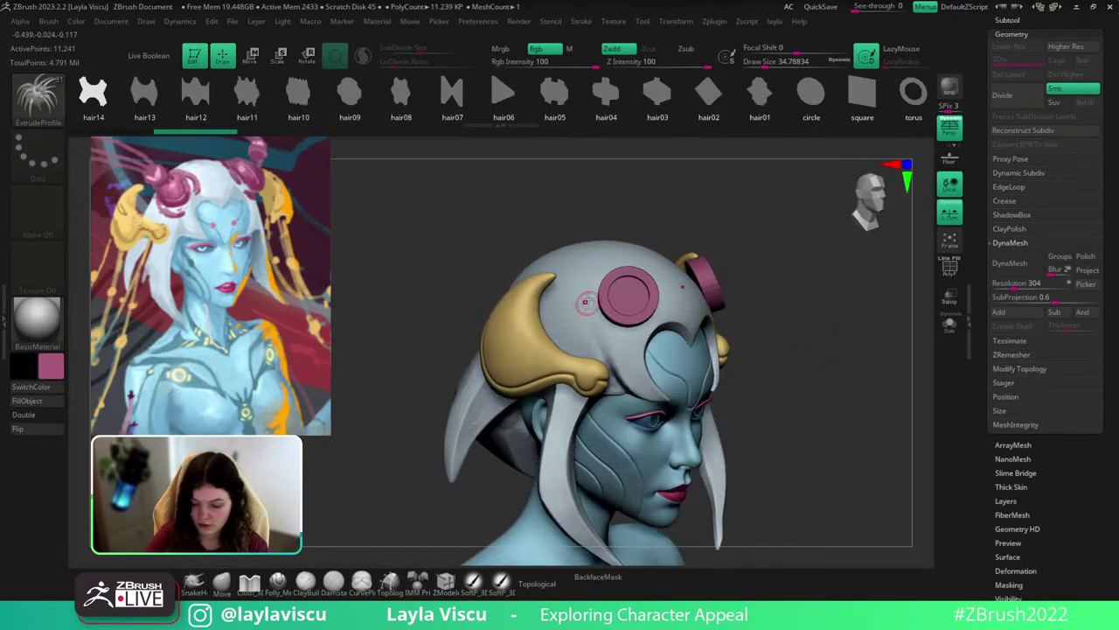
pyautogui.moveTo(643, 321); pyautogui.dragTo(646, 306)
pyautogui.hotkey('ctrl', 'z')
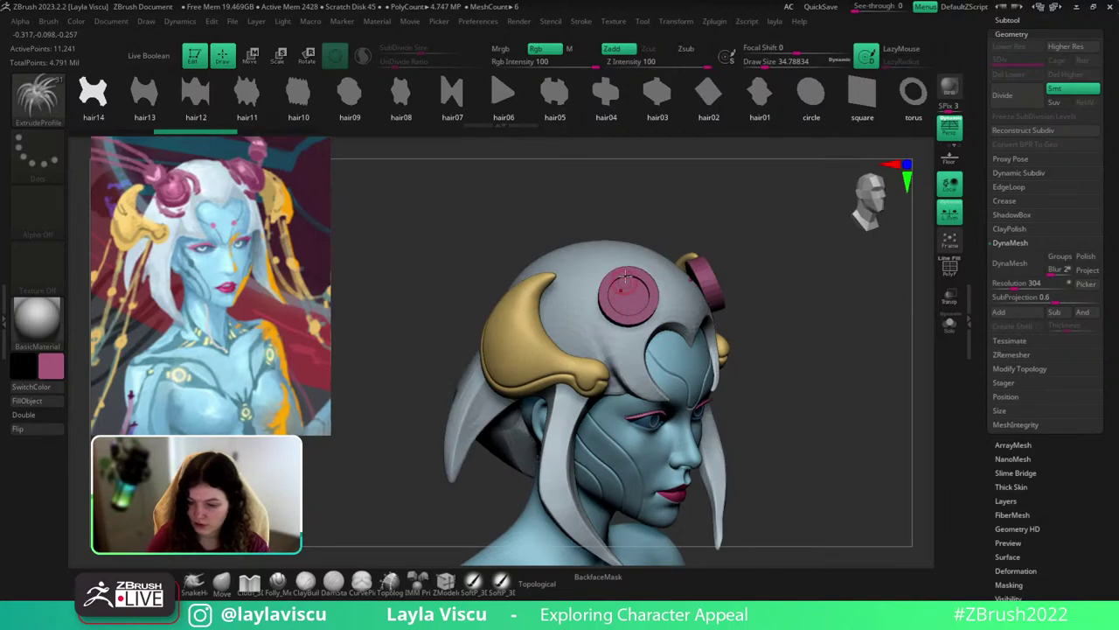
# Dock the stroke settings and turn off Bend Start and Lock Start for the brush's curve.
pyautogui.click(582, 22)
pyautogui.click(618, 255)
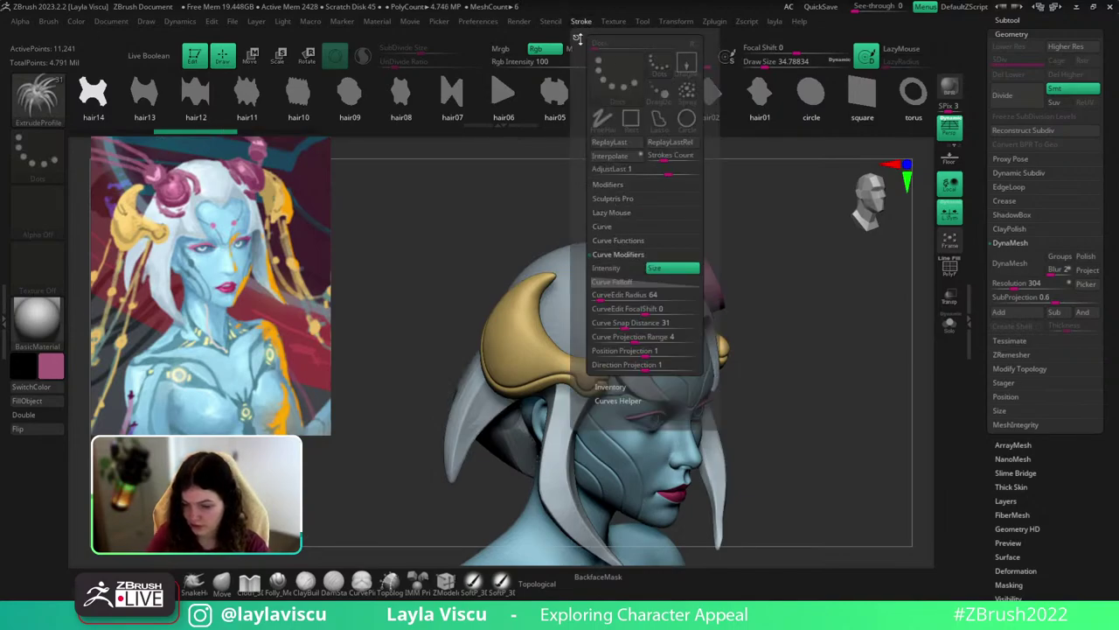
pyautogui.click(576, 38)
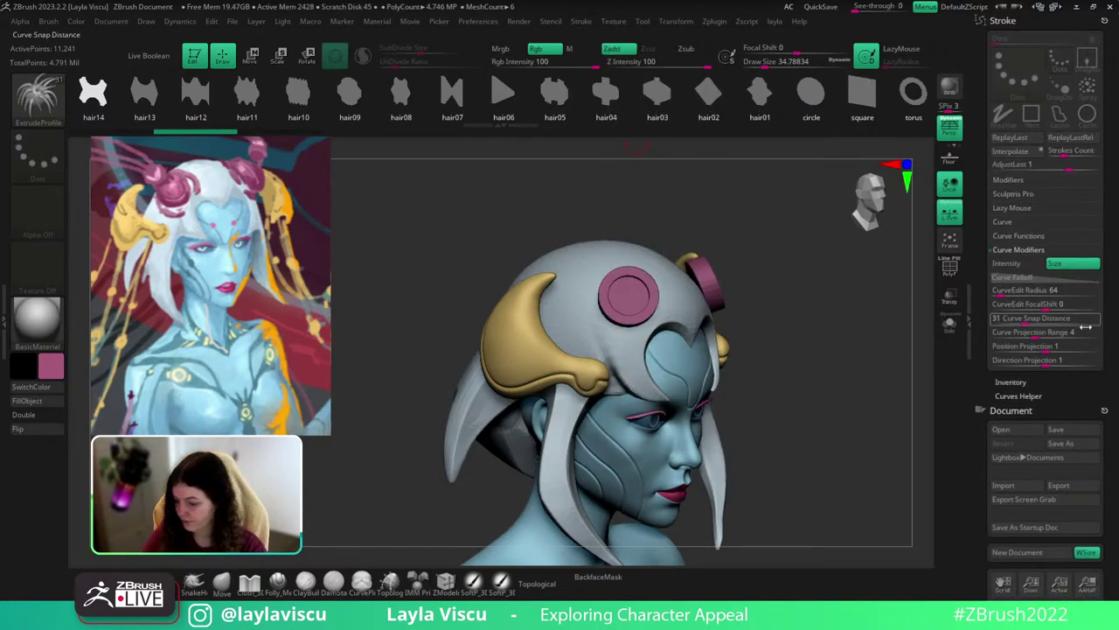
pyautogui.click(1026, 238)
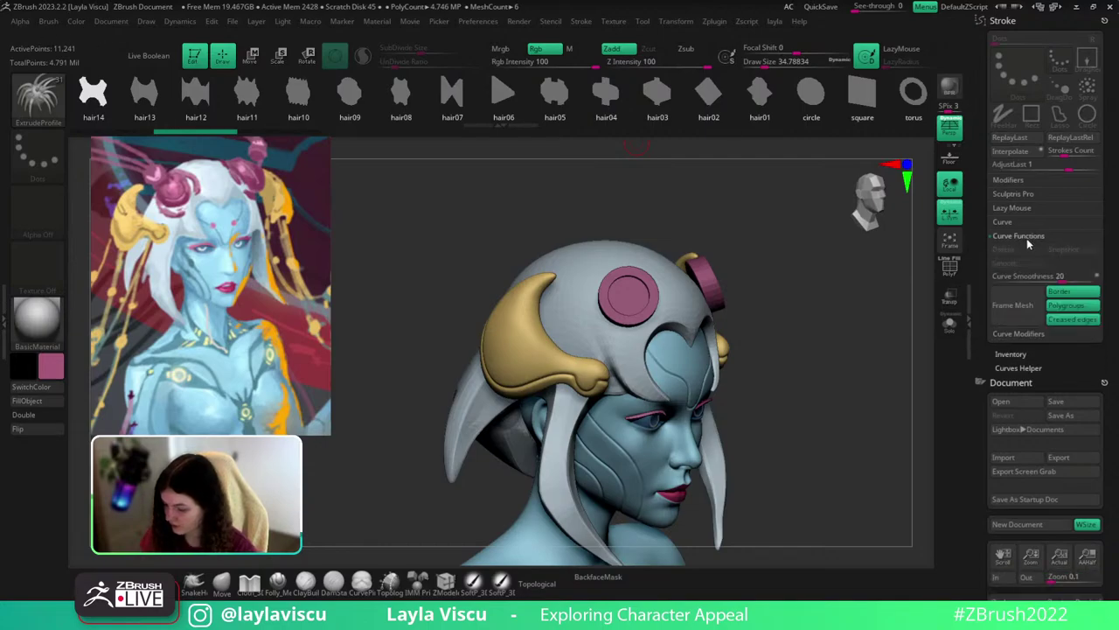
pyautogui.click(1012, 222)
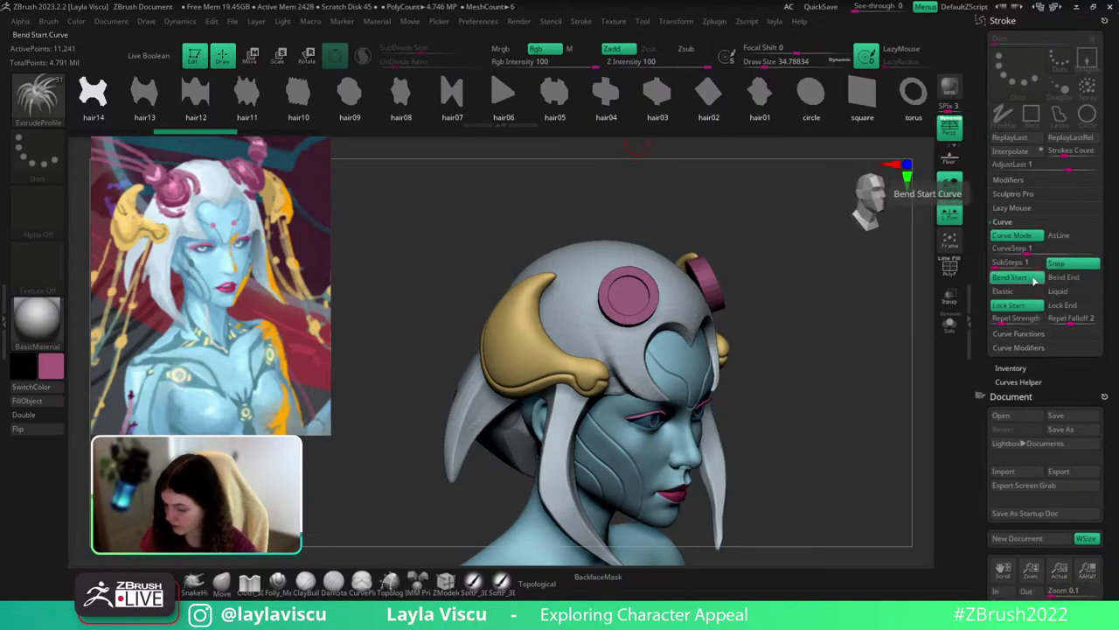
# Draw a curved hair strand on the scalp around the back and underside of the disc, undoing the first attempt.
pyautogui.moveTo(573, 286); pyautogui.dragTo(624, 327)
pyautogui.keyDown('alt'); pyautogui.moveTo(788, 262); pyautogui.dragTo(790, 336); pyautogui.keyUp('alt')
pyautogui.hotkey('ctrl', 'z')
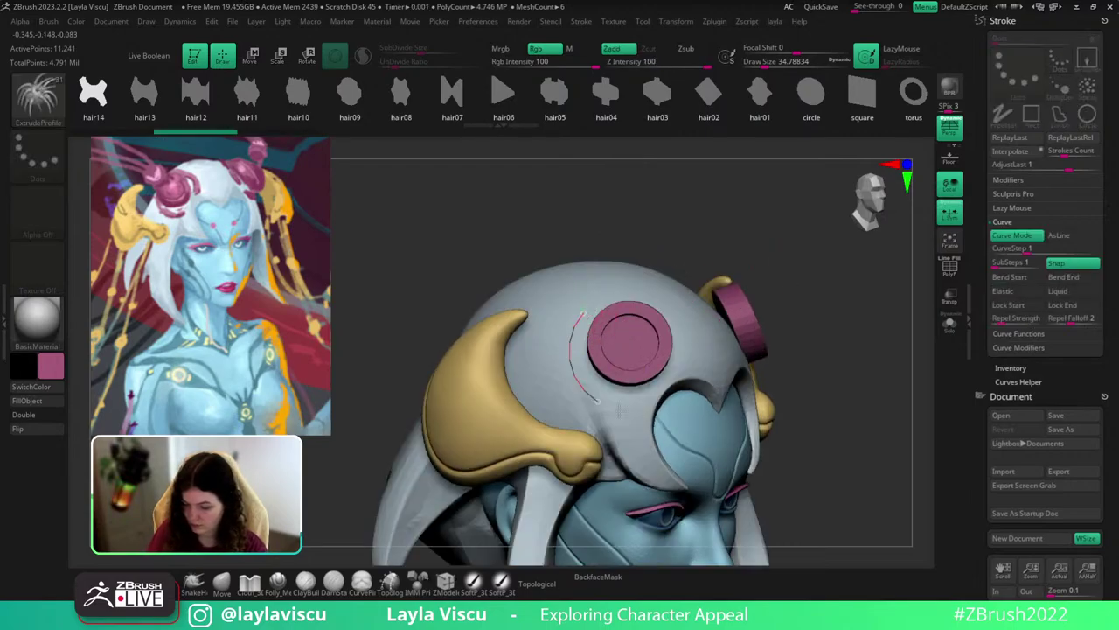
pyautogui.moveTo(619, 410); pyautogui.dragTo(660, 437)
pyautogui.moveTo(770, 321); pyautogui.dragTo(730, 322)
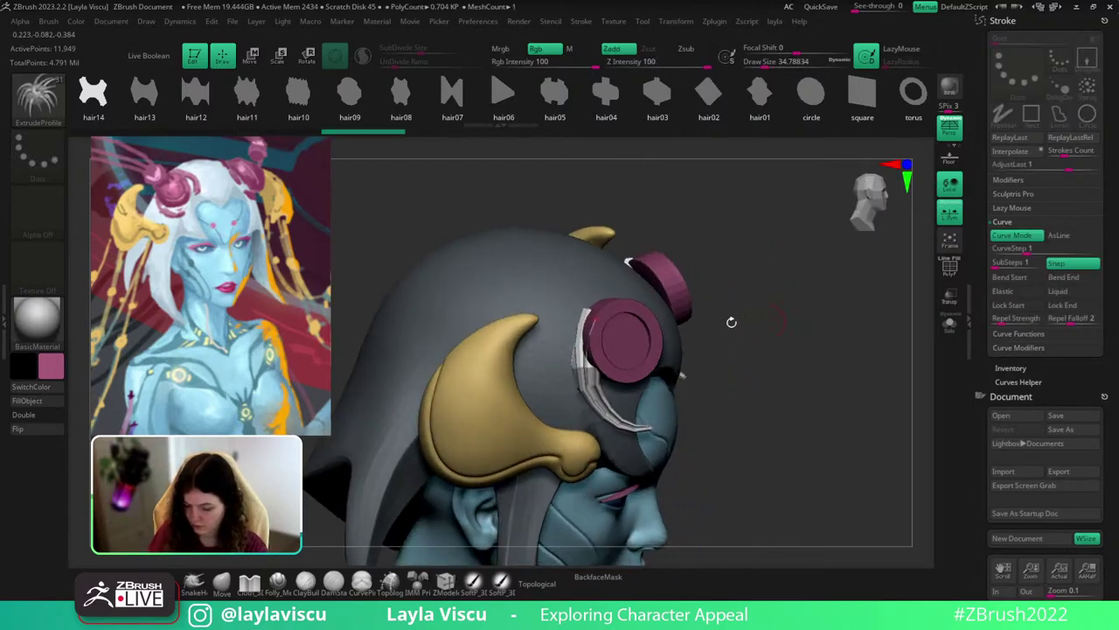
# Shift the strand's curve back from the disc, widen the strand with a draw size of 64, and adjust its front tip.
pyautogui.moveTo(591, 376); pyautogui.dragTo(564, 356)
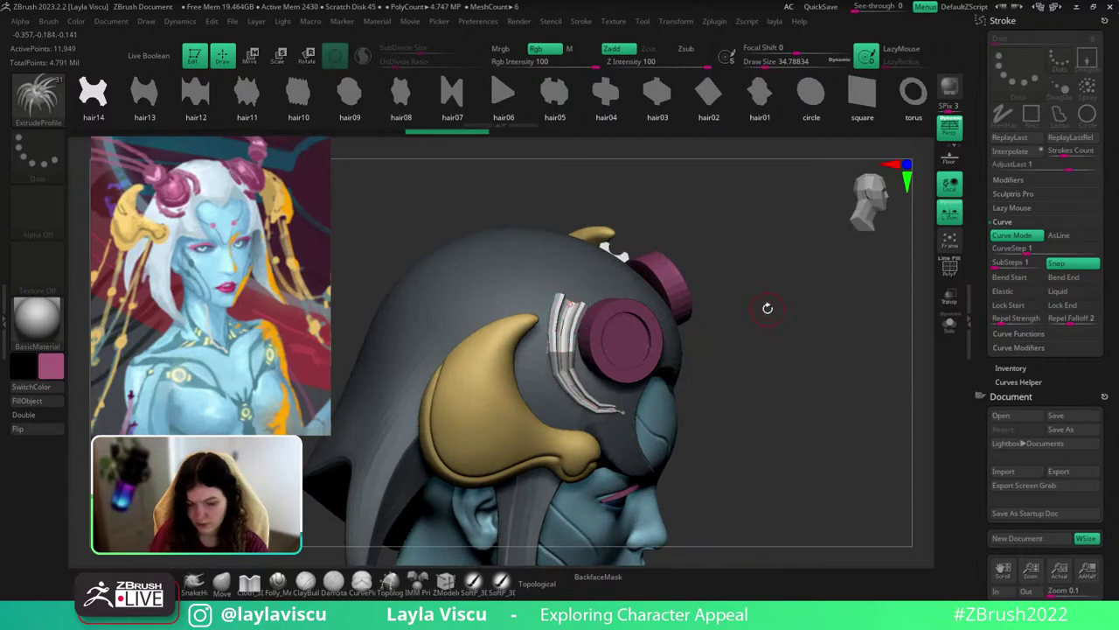
pyautogui.moveTo(768, 308); pyautogui.dragTo(748, 365)
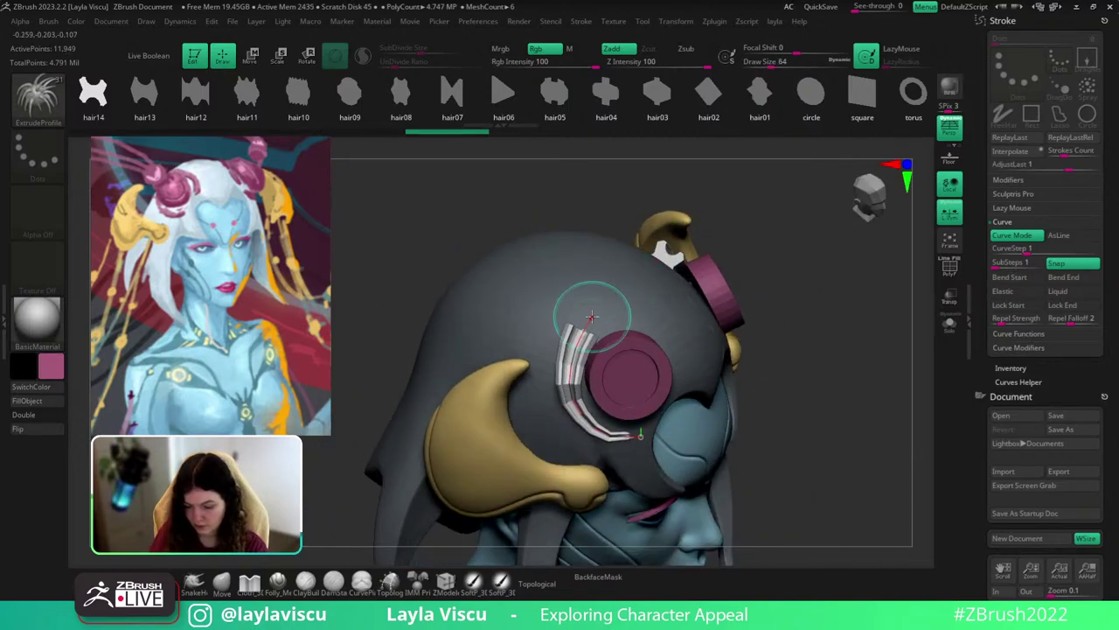
pyautogui.click(592, 316)
pyautogui.moveTo(861, 282)
pyautogui.mouseDown()
pyautogui.moveTo(832, 285)
pyautogui.moveTo(842, 310)
pyautogui.mouseUp()
pyautogui.press('s')
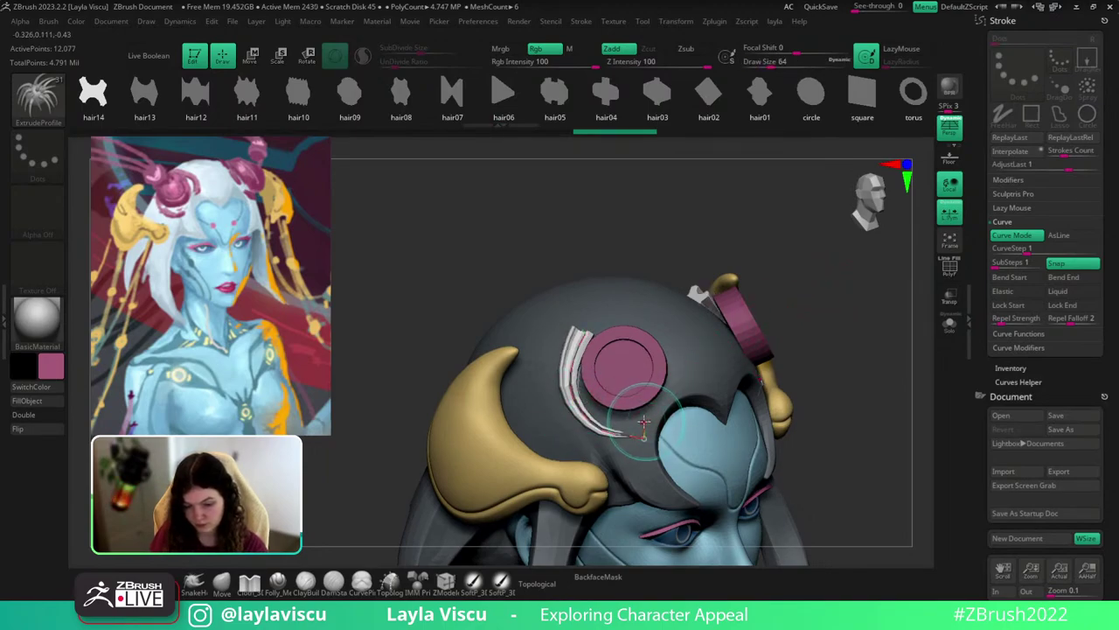
pyautogui.moveTo(630, 435); pyautogui.dragTo(642, 433)
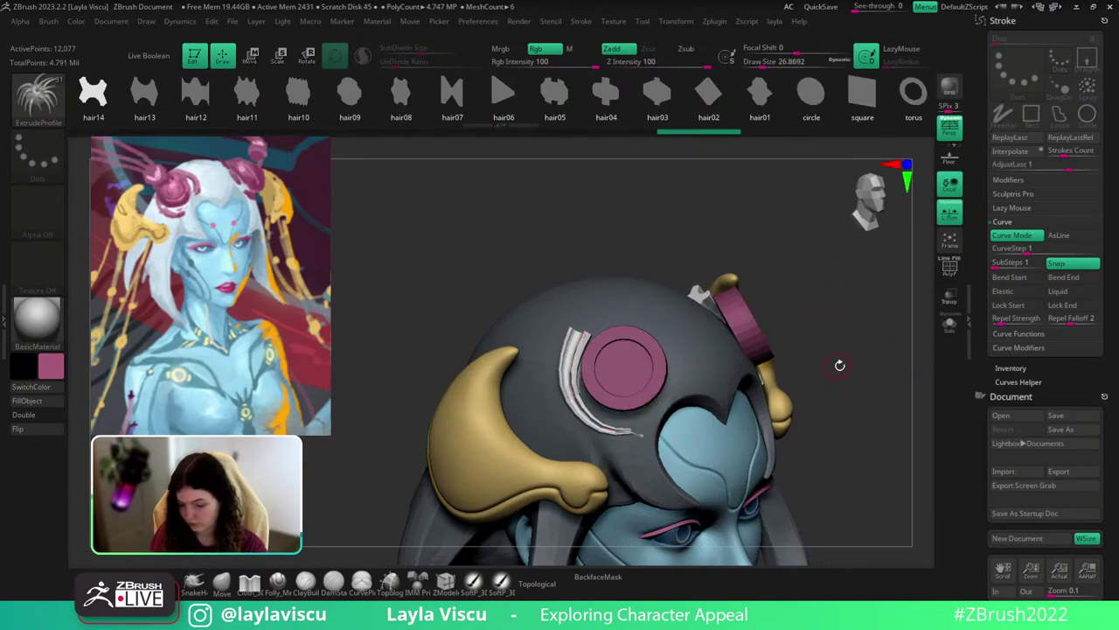
# Turn on Lock Start and Bend Start, and pull the strand's front tip up toward the disc.
pyautogui.click(641, 435)
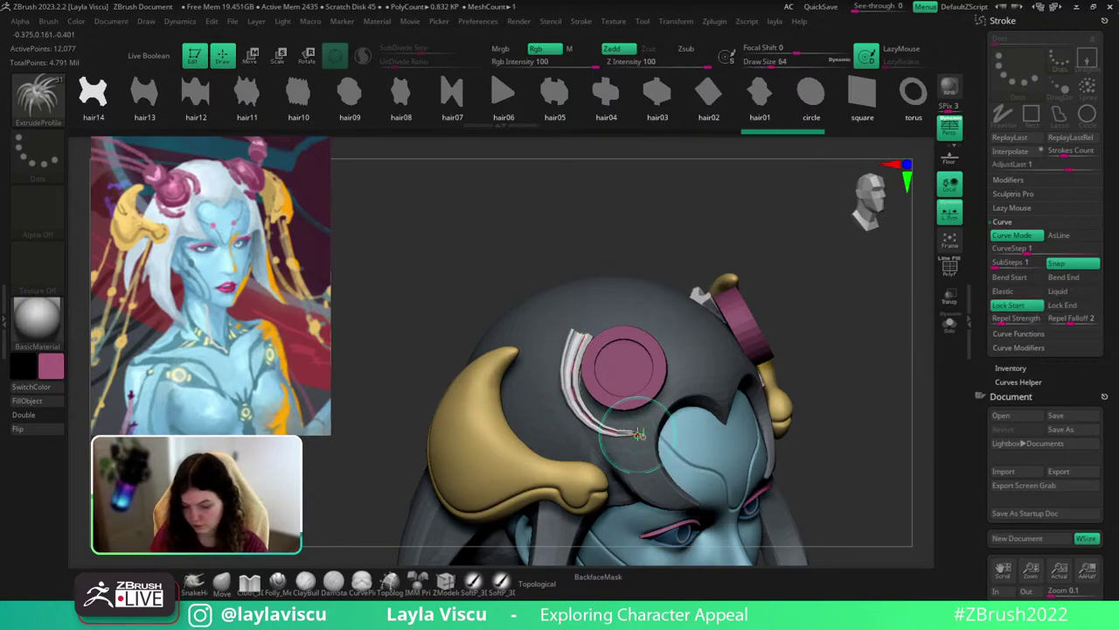
pyautogui.hotkey('ctrl', 'z')
pyautogui.click(1012, 277)
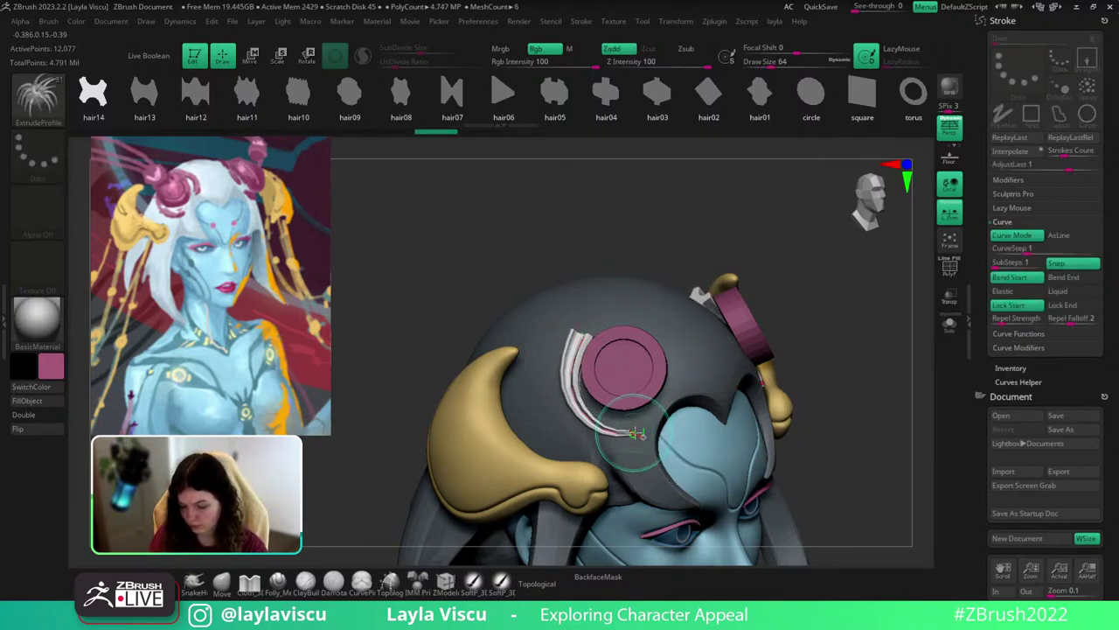
pyautogui.moveTo(641, 426); pyautogui.dragTo(645, 428)
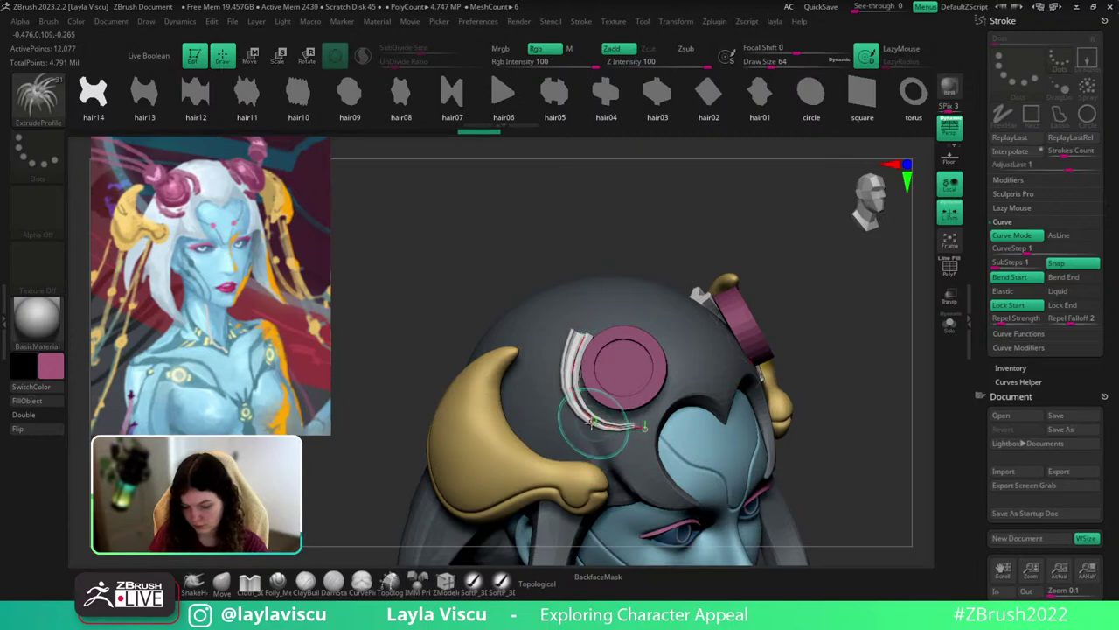
# Solo the hair subtool and examine how the new strand sits against the scalp.
pyautogui.moveTo(845, 335); pyautogui.dragTo(774, 325)
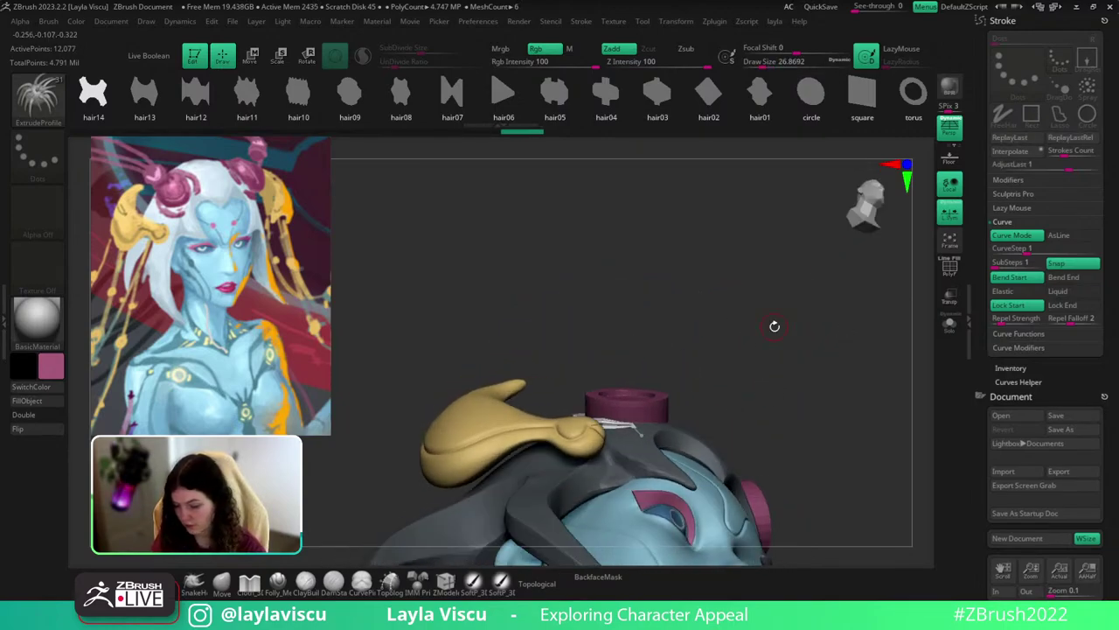
pyautogui.click(952, 324)
pyautogui.moveTo(849, 384); pyautogui.dragTo(624, 434)
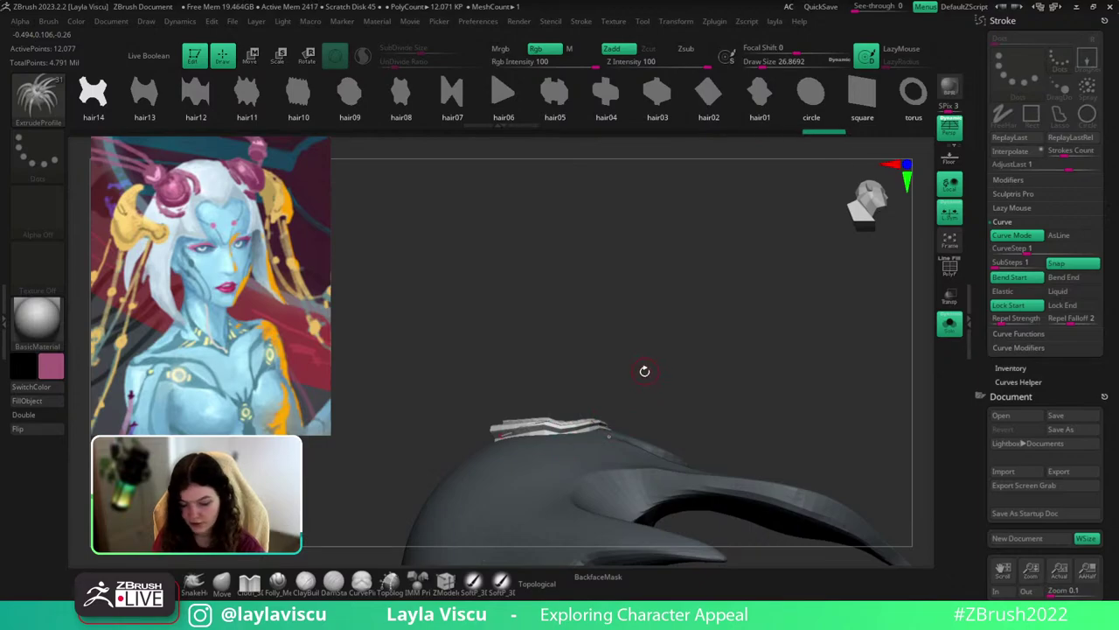
# Isolate the hair piece, refresh its curve strand, and bring the rest of the head back into view.
pyautogui.moveTo(700, 345); pyautogui.dragTo(596, 409)
pyautogui.click(951, 325)
pyautogui.moveTo(862, 313); pyautogui.dragTo(720, 338)
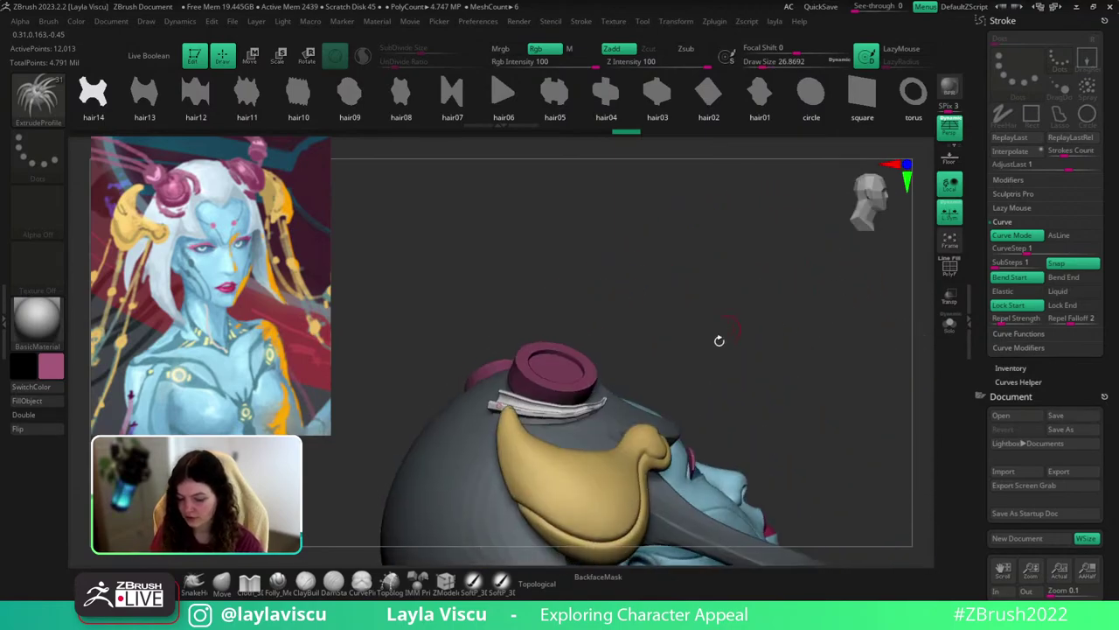
pyautogui.click(951, 324)
pyautogui.click(576, 418)
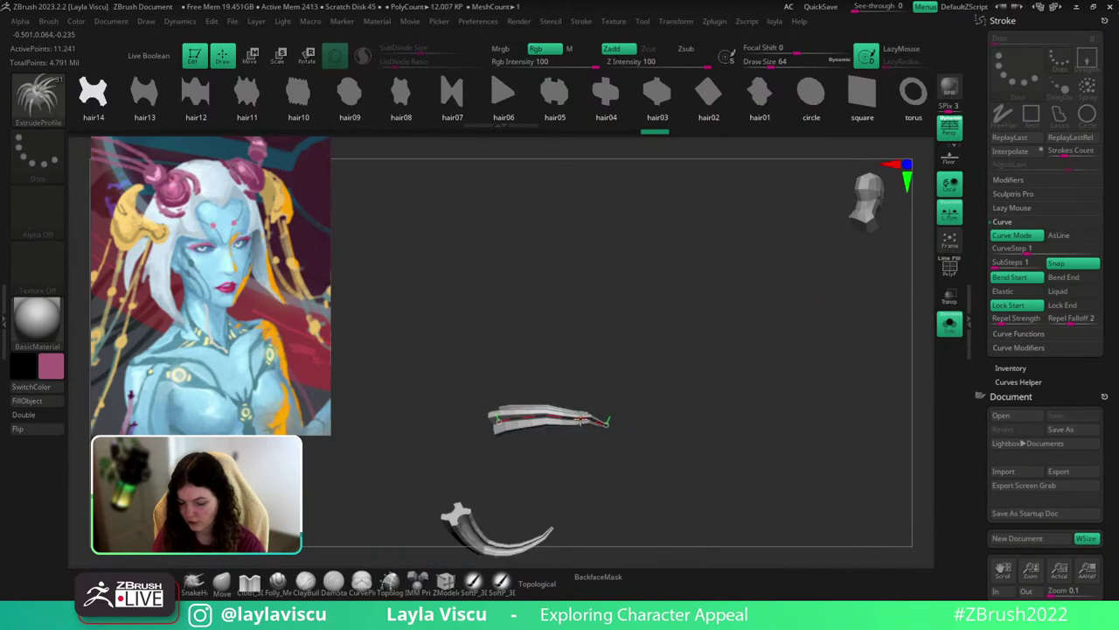
pyautogui.moveTo(697, 384); pyautogui.dragTo(726, 503)
pyautogui.click(952, 325)
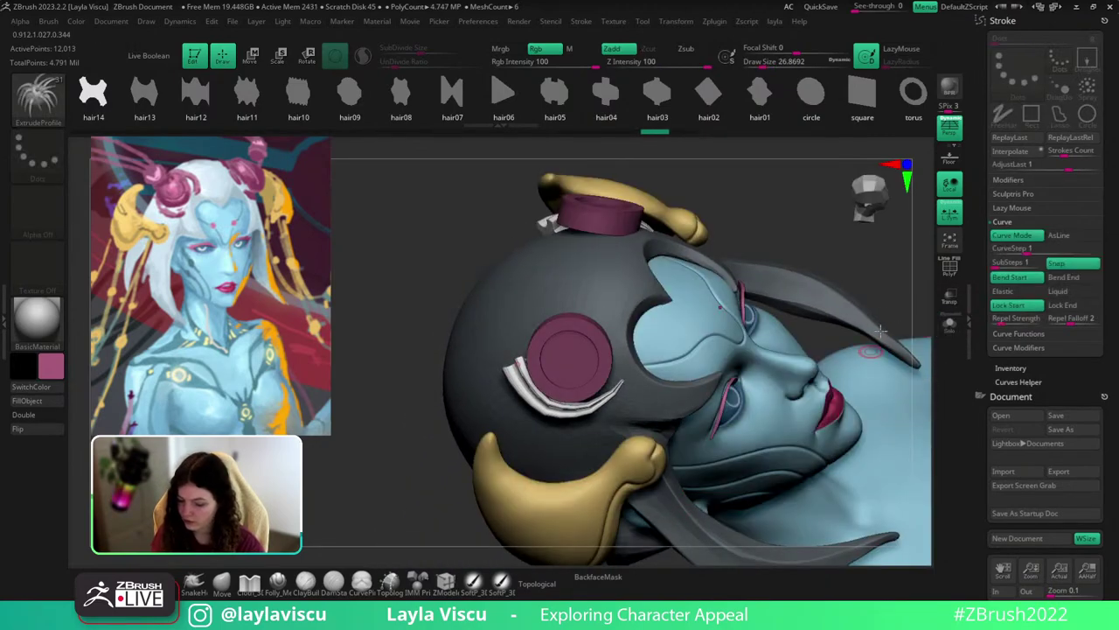
pyautogui.moveTo(871, 352); pyautogui.dragTo(849, 260)
pyautogui.moveTo(621, 367); pyautogui.dragTo(831, 310)
pyautogui.moveTo(831, 310)
pyautogui.keyDown('alt'); pyautogui.mouseDown(button='right')
pyautogui.moveTo(877, 313)
pyautogui.moveTo(775, 342)
pyautogui.mouseUp(button='right'); pyautogui.keyUp('alt')
# Reshape the Curve Falloff graph in the curve modifiers and update the strand beside the pink disc with it.
pyautogui.click(1023, 347)
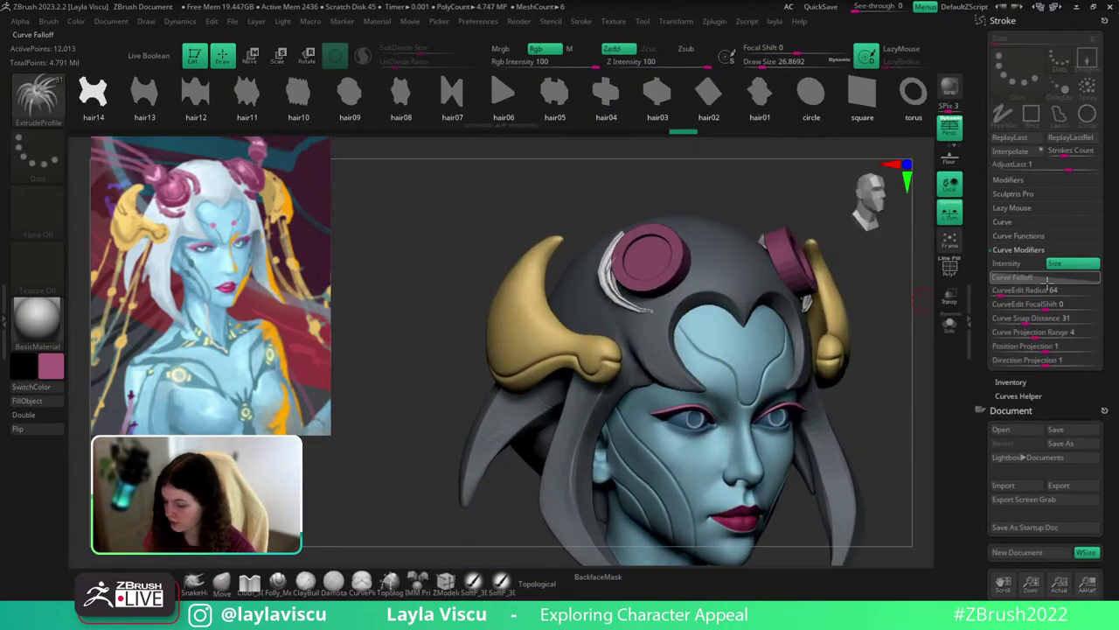
pyautogui.click(1012, 276)
pyautogui.moveTo(1098, 369); pyautogui.dragTo(1104, 345)
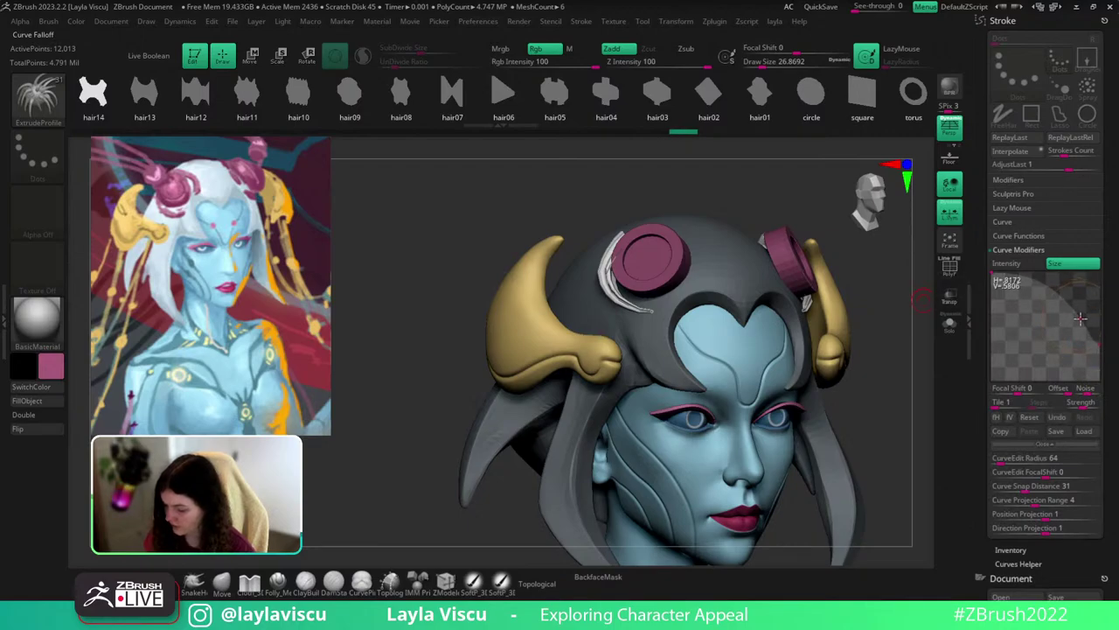
pyautogui.click(641, 330)
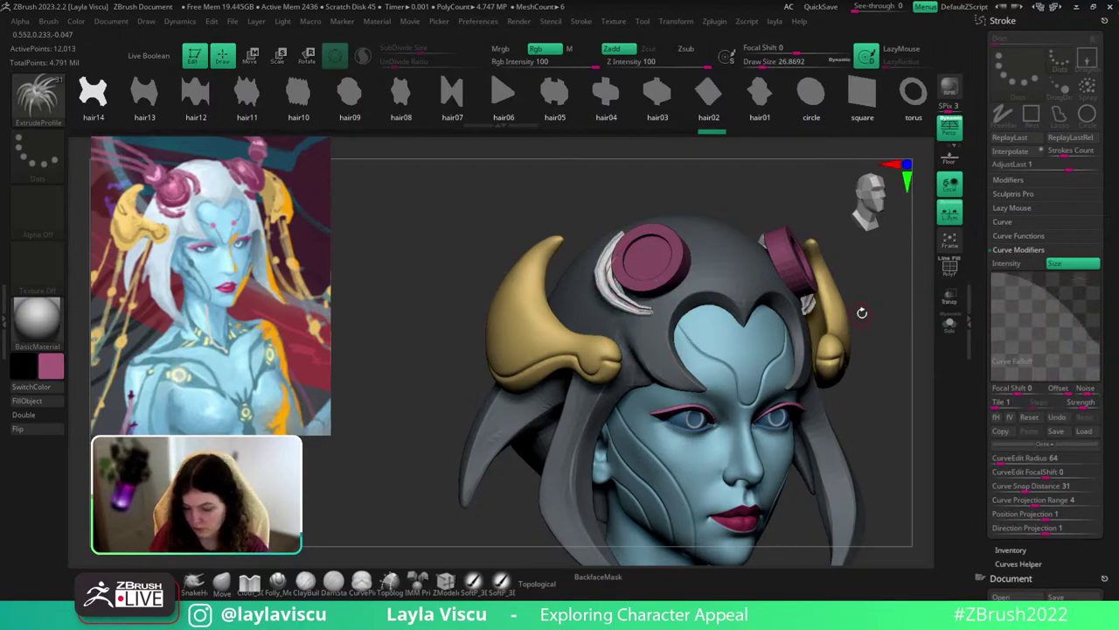
pyautogui.keyDown('alt'); pyautogui.moveTo(875, 306); pyautogui.dragTo(852, 355); pyautogui.keyUp('alt')
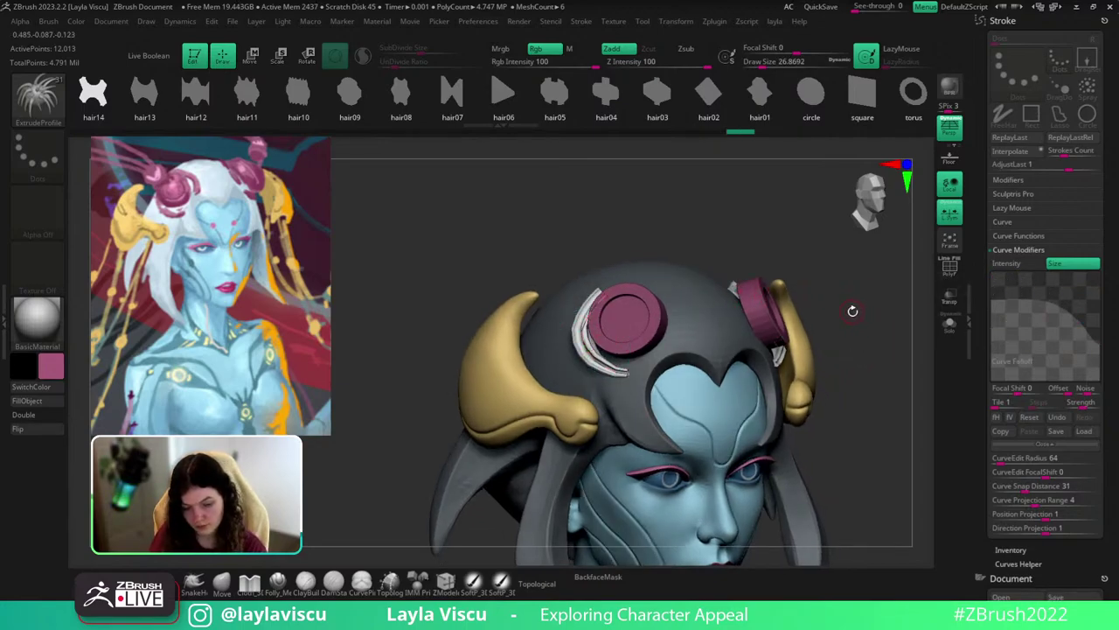
pyautogui.moveTo(853, 311)
pyautogui.mouseDown()
pyautogui.moveTo(875, 314)
pyautogui.moveTo(842, 317)
pyautogui.mouseUp()
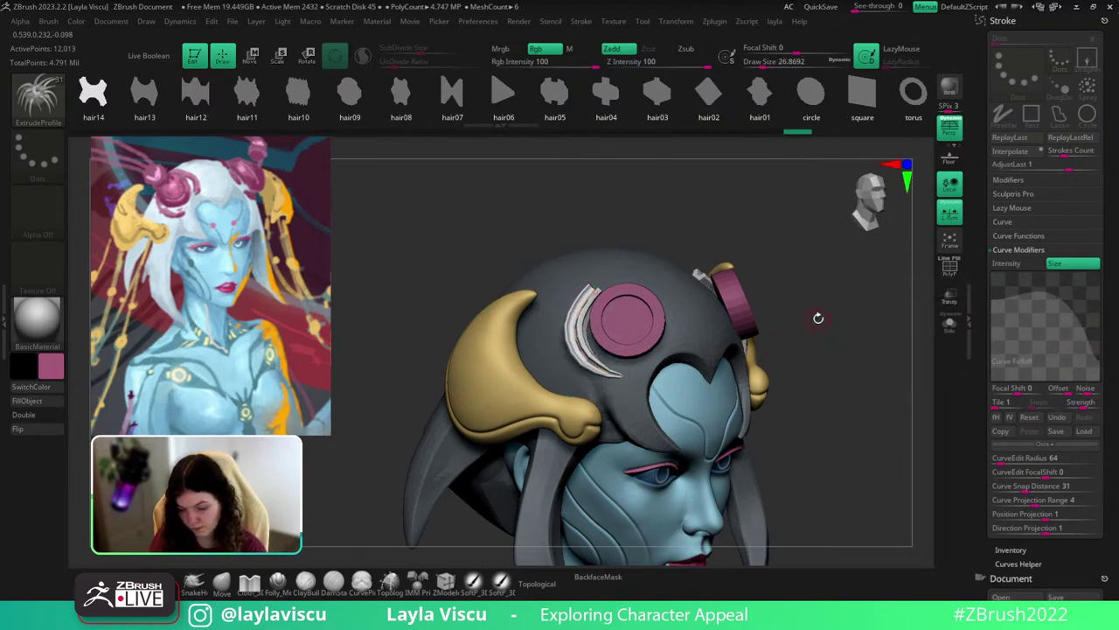
pyautogui.moveTo(819, 317); pyautogui.dragTo(891, 437)
# Try the hair05, hair10 and hair14 profiles on the strand beside the pink disc.
pyautogui.click(559, 96)
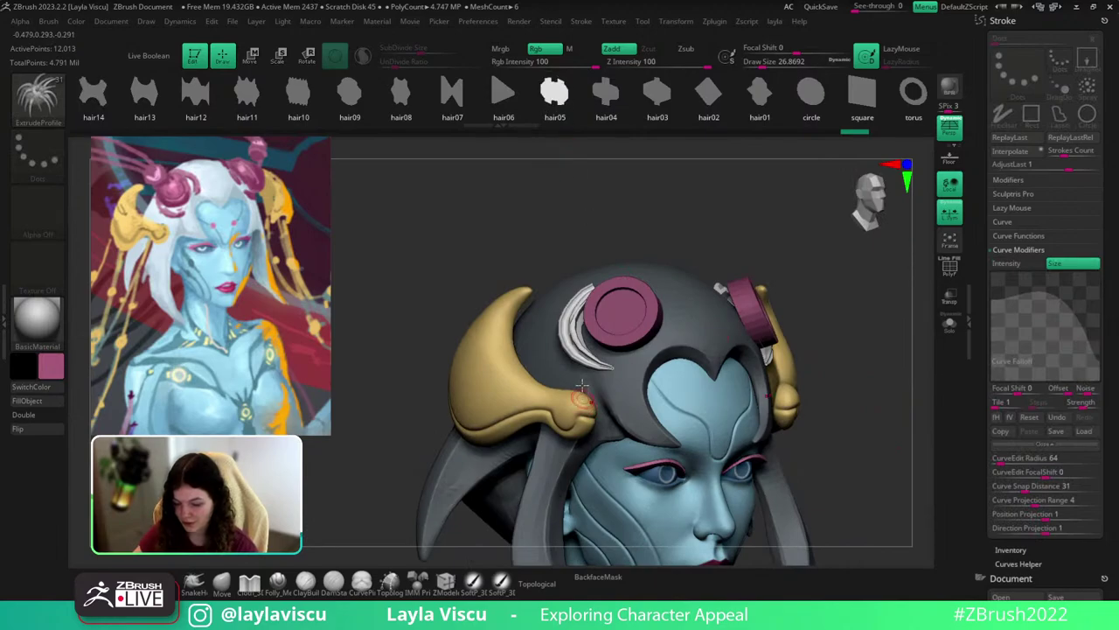
pyautogui.click(308, 100)
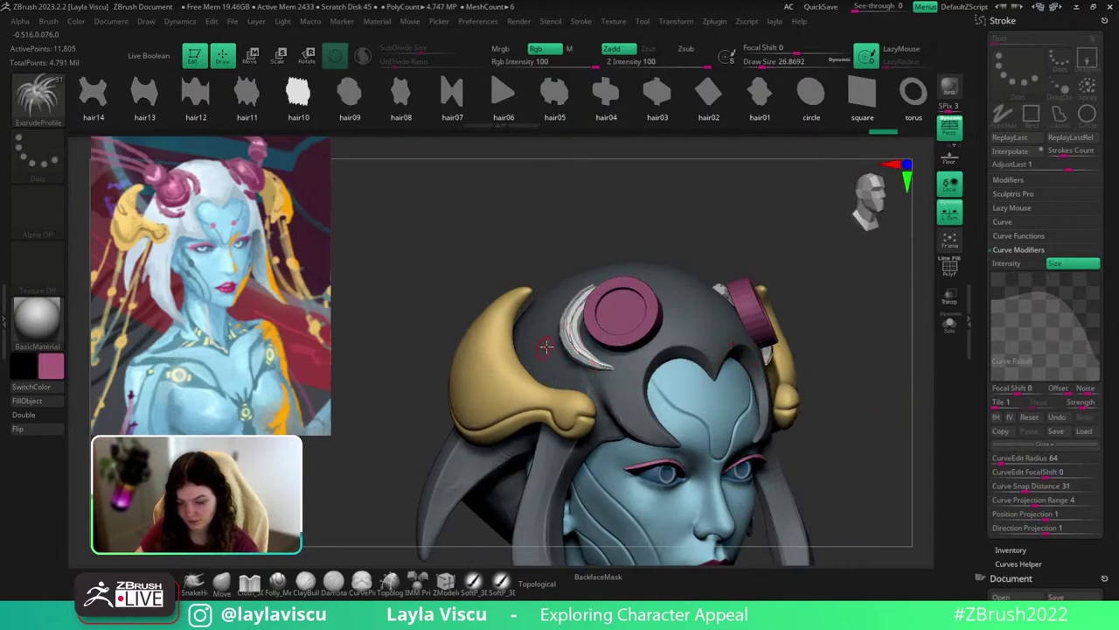
pyautogui.moveTo(627, 90); pyautogui.dragTo(759, 87)
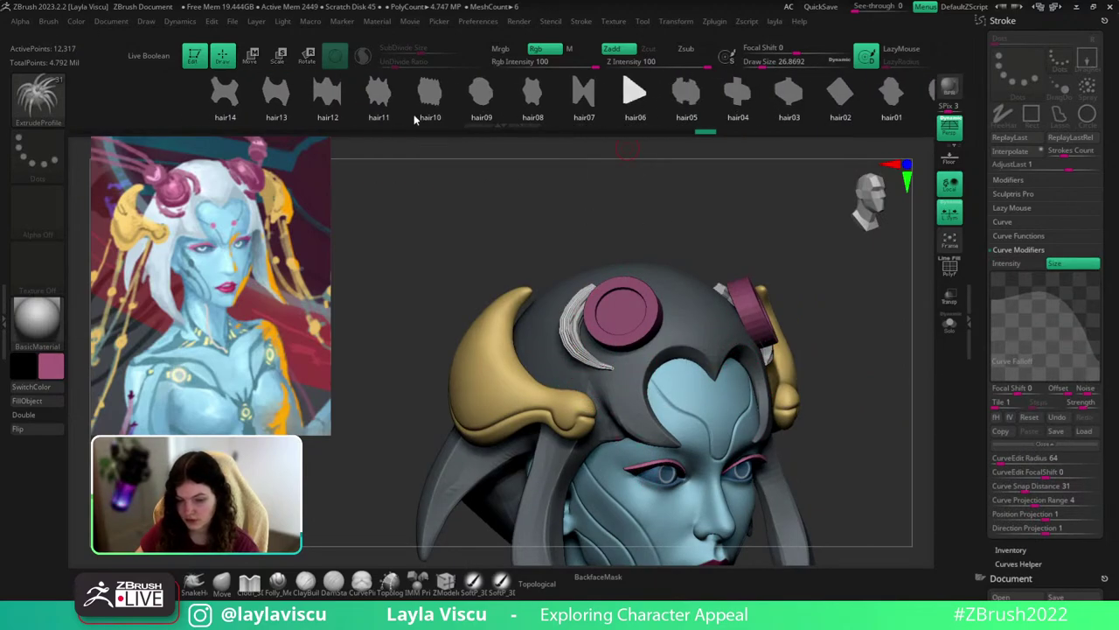
pyautogui.click(264, 99)
pyautogui.click(224, 98)
pyautogui.click(568, 337)
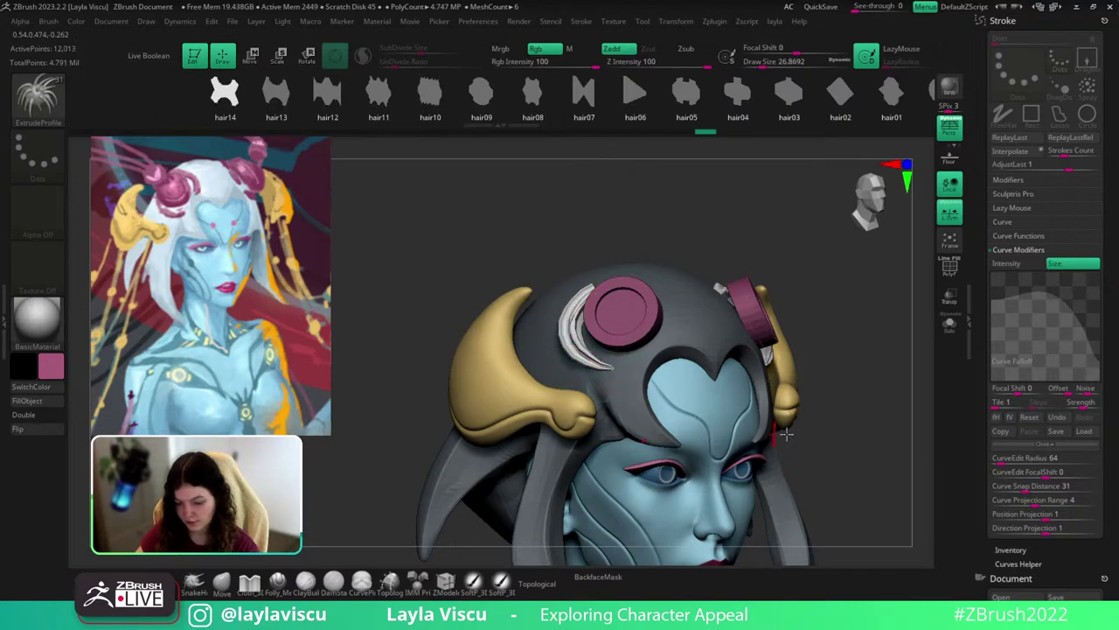
pyautogui.keyDown('ctrl'); pyautogui.moveTo(843, 418); pyautogui.dragTo(816, 394, button='right'); pyautogui.keyUp('ctrl')
pyautogui.moveTo(817, 394)
pyautogui.mouseDown()
pyautogui.moveTo(849, 405)
pyautogui.moveTo(784, 221)
pyautogui.mouseUp()
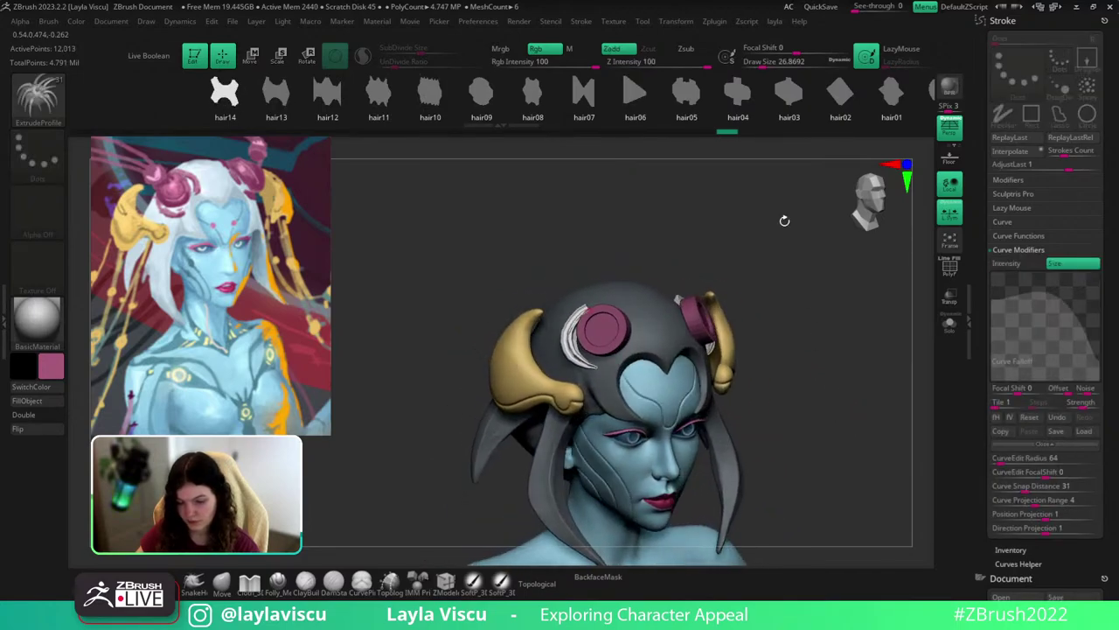
# Try the hair02 and hair01 profiles on the strand beside the pink disc.
pyautogui.click(840, 96)
pyautogui.click(571, 338)
pyautogui.keyDown('ctrl'); pyautogui.moveTo(813, 371); pyautogui.dragTo(826, 406, button='right'); pyautogui.keyUp('ctrl')
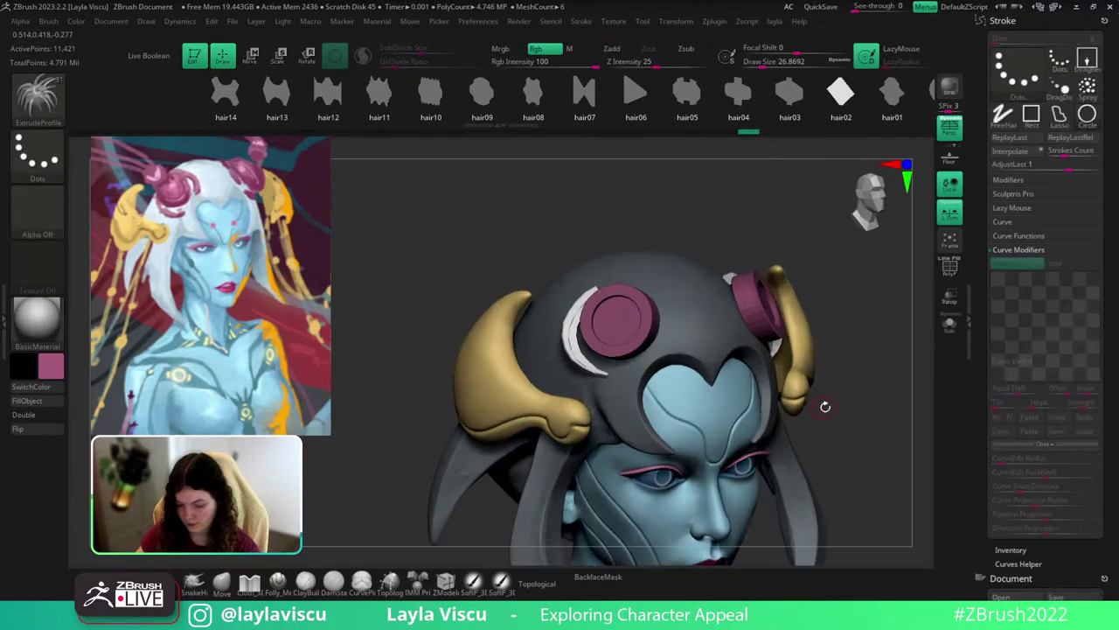
pyautogui.keyDown('shift'); pyautogui.moveTo(825, 407); pyautogui.dragTo(806, 405); pyautogui.keyUp('shift')
pyautogui.keyDown('alt'); pyautogui.moveTo(890, 433); pyautogui.dragTo(866, 435); pyautogui.keyUp('alt')
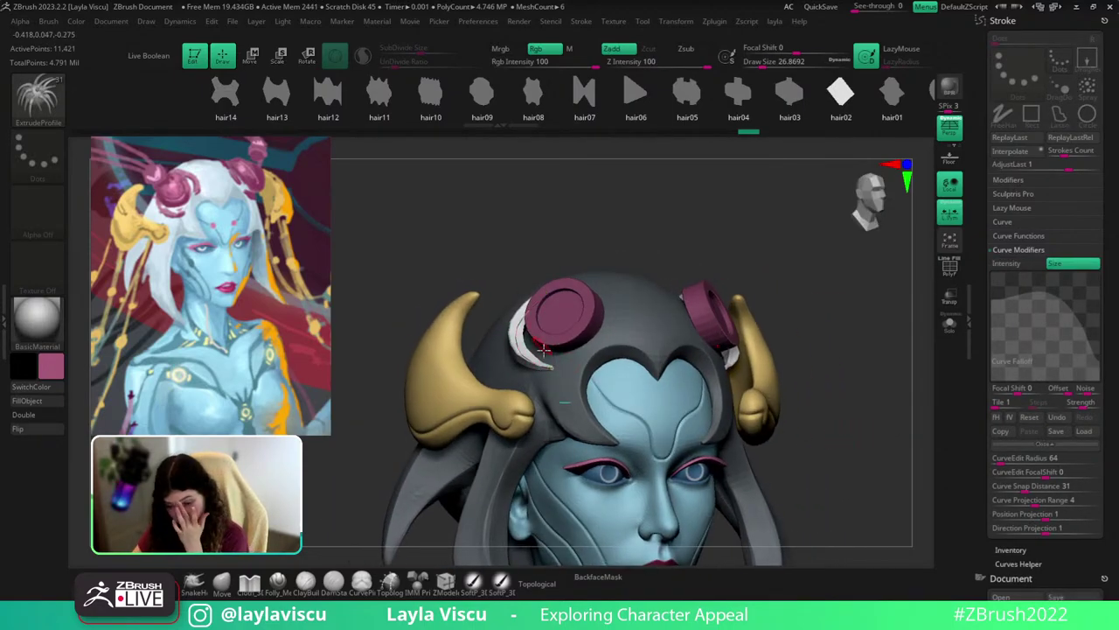
pyautogui.moveTo(835, 121); pyautogui.dragTo(468, 106)
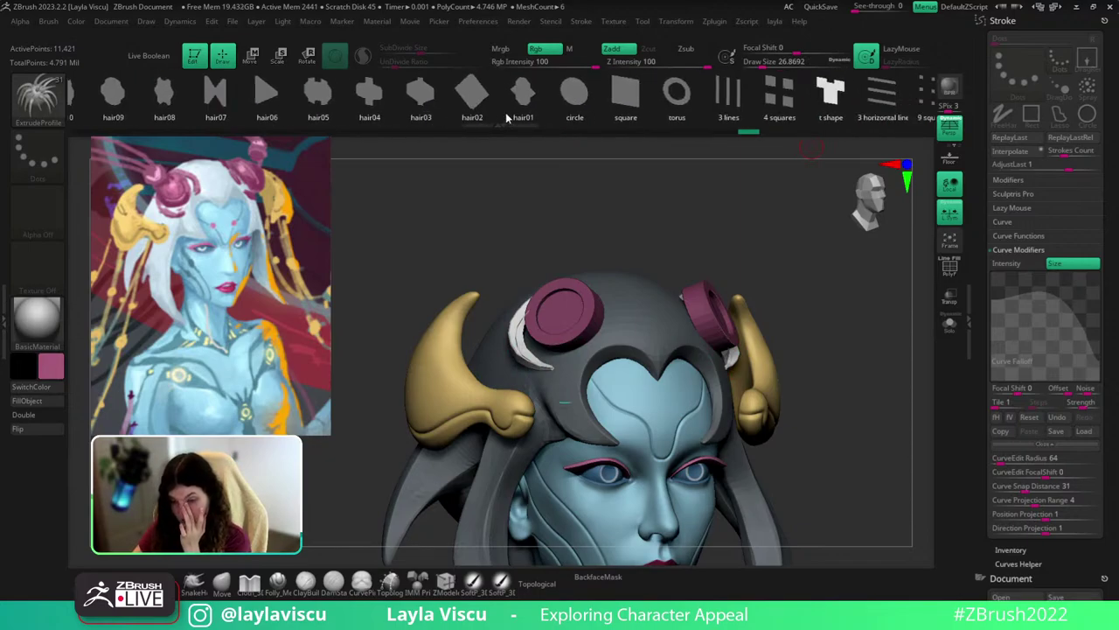
pyautogui.click(516, 112)
pyautogui.click(544, 351)
pyautogui.moveTo(677, 247)
pyautogui.mouseDown()
pyautogui.moveTo(712, 254)
pyautogui.moveTo(683, 261)
pyautogui.mouseUp()
# Try the 3 lines, 4 squares, torus and square profiles on the strand.
pyautogui.click(726, 99)
pyautogui.moveTo(794, 452)
pyautogui.mouseDown()
pyautogui.moveTo(820, 452)
pyautogui.moveTo(814, 385)
pyautogui.moveTo(816, 475)
pyautogui.moveTo(800, 365)
pyautogui.moveTo(807, 463)
pyautogui.moveTo(847, 455)
pyautogui.moveTo(804, 440)
pyautogui.moveTo(800, 411)
pyautogui.moveTo(844, 474)
pyautogui.moveTo(819, 320)
pyautogui.moveTo(834, 392)
pyautogui.moveTo(830, 411)
pyautogui.moveTo(782, 438)
pyautogui.moveTo(787, 586)
pyautogui.moveTo(780, 393)
pyautogui.moveTo(778, 414)
pyautogui.mouseUp()
pyautogui.click(778, 119)
pyautogui.click(676, 92)
pyautogui.click(513, 338)
pyautogui.click(627, 92)
pyautogui.moveTo(848, 389)
pyautogui.mouseDown()
pyautogui.moveTo(862, 417)
pyautogui.moveTo(855, 388)
pyautogui.mouseUp()
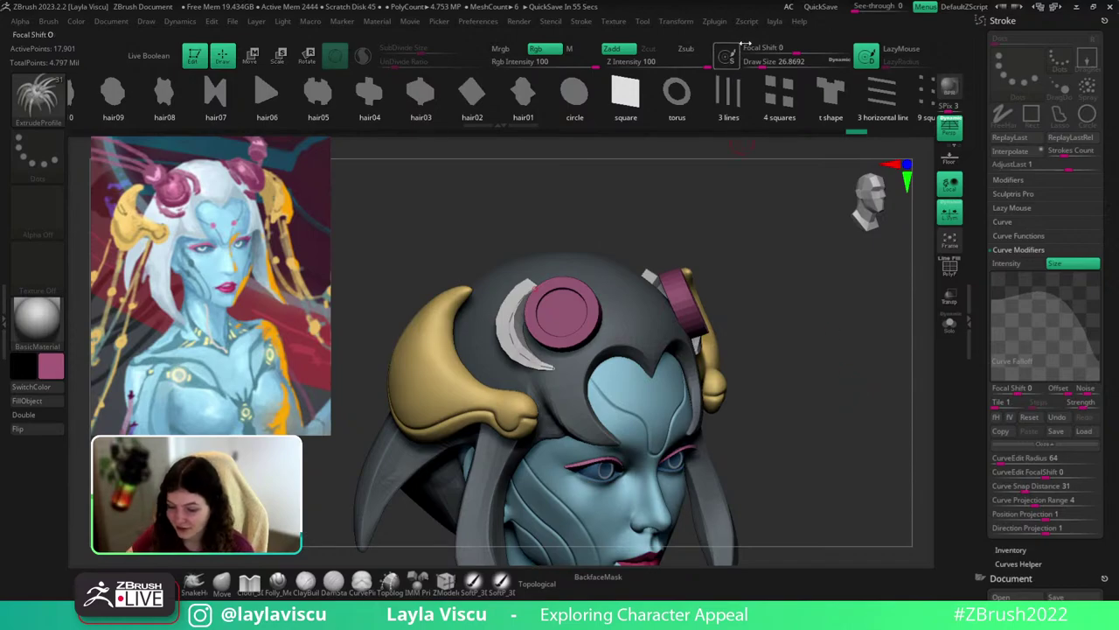
# Try the t shape and shape06 profiles on the strand beside the pink disc.
pyautogui.click(830, 92)
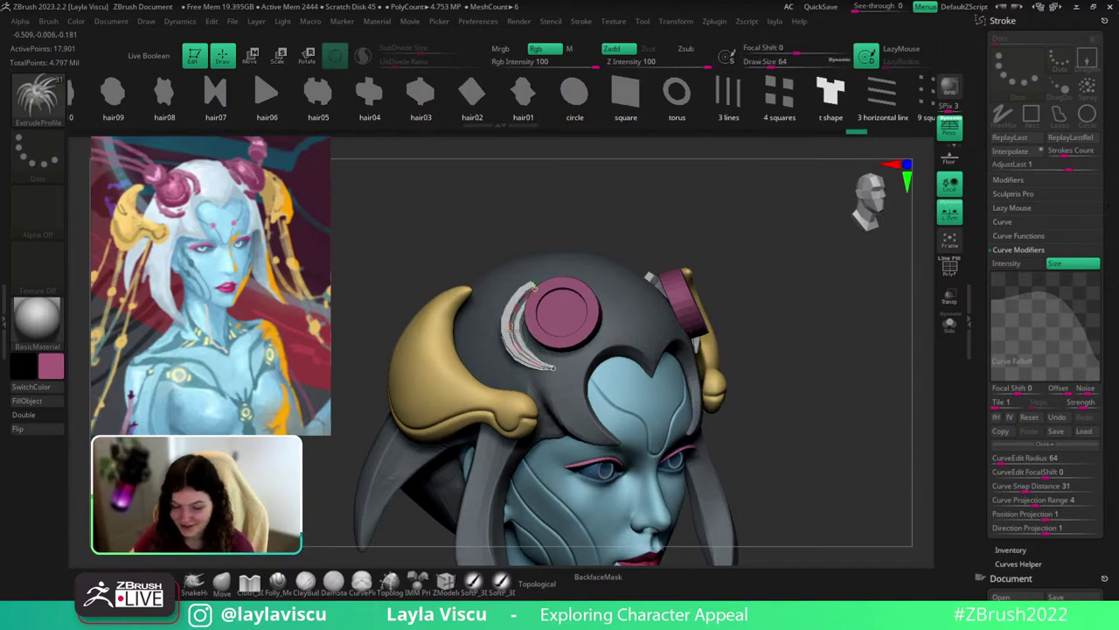
pyautogui.moveTo(822, 375)
pyautogui.mouseDown()
pyautogui.moveTo(856, 303)
pyautogui.moveTo(834, 245)
pyautogui.moveTo(839, 412)
pyautogui.moveTo(822, 362)
pyautogui.moveTo(773, 356)
pyautogui.moveTo(895, 344)
pyautogui.moveTo(867, 338)
pyautogui.mouseUp()
pyautogui.click(505, 347)
pyautogui.moveTo(853, 112); pyautogui.dragTo(622, 105)
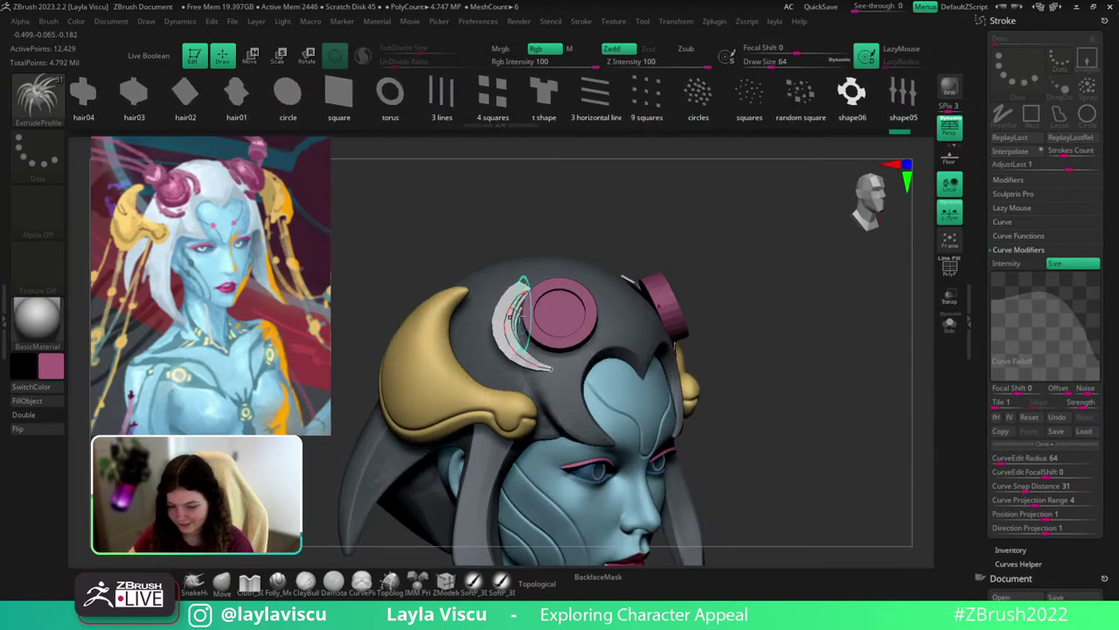
pyautogui.moveTo(685, 305)
pyautogui.mouseDown()
pyautogui.moveTo(839, 344)
pyautogui.moveTo(837, 400)
pyautogui.moveTo(830, 389)
pyautogui.moveTo(678, 411)
pyautogui.moveTo(761, 542)
pyautogui.moveTo(764, 449)
pyautogui.moveTo(700, 306)
pyautogui.mouseUp()
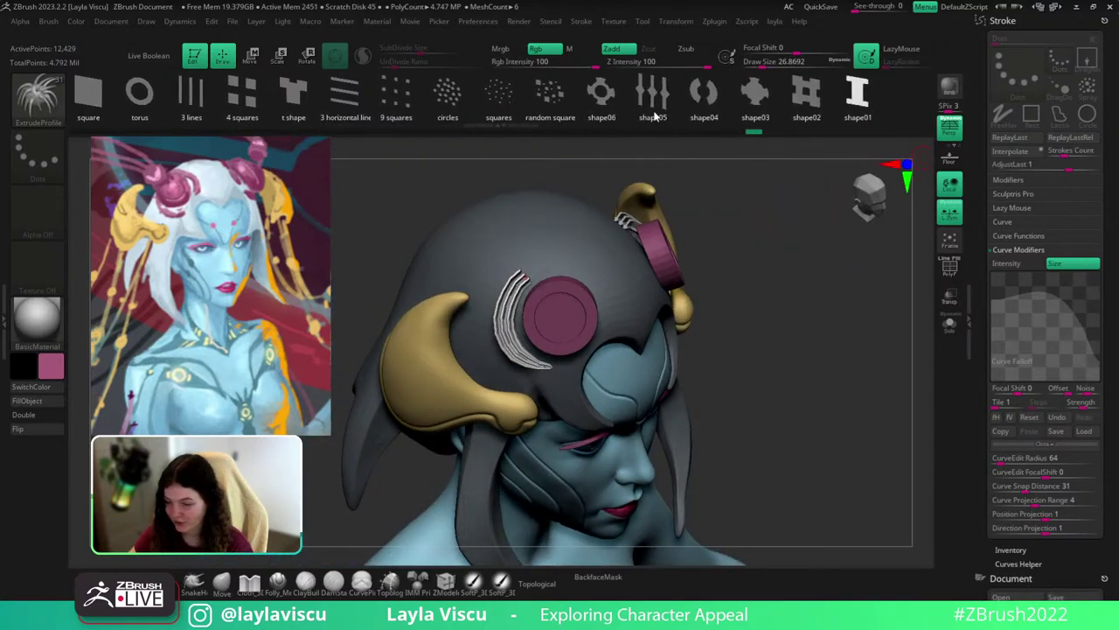
# Try the shape04, shape02 and shape01 profiles on the strand.
pyautogui.click(675, 93)
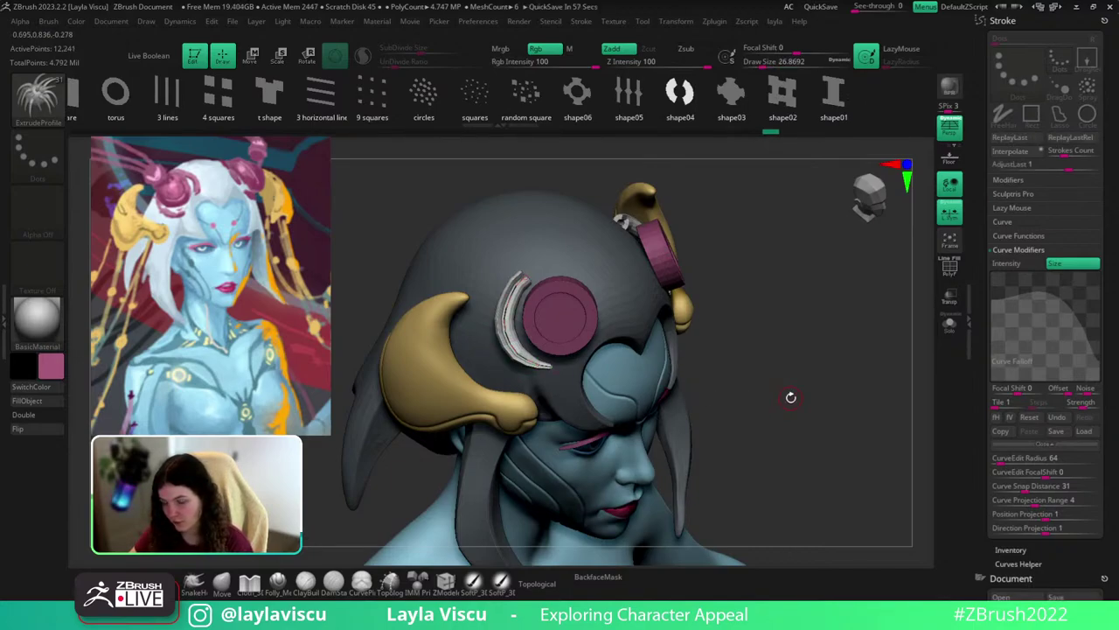
pyautogui.click(511, 325)
pyautogui.click(782, 93)
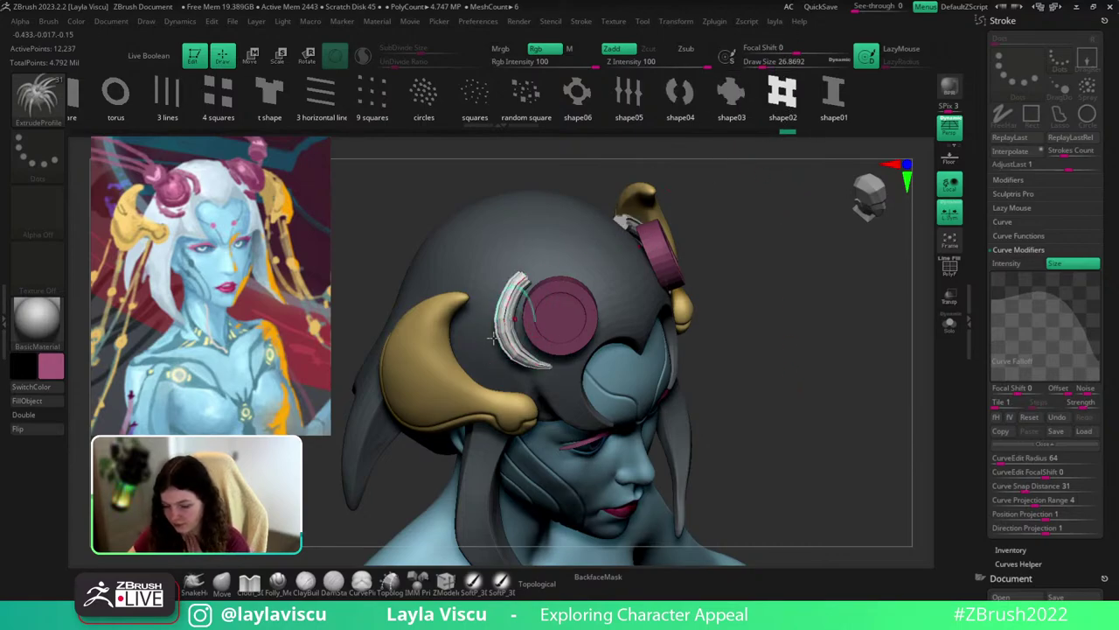
pyautogui.click(505, 328)
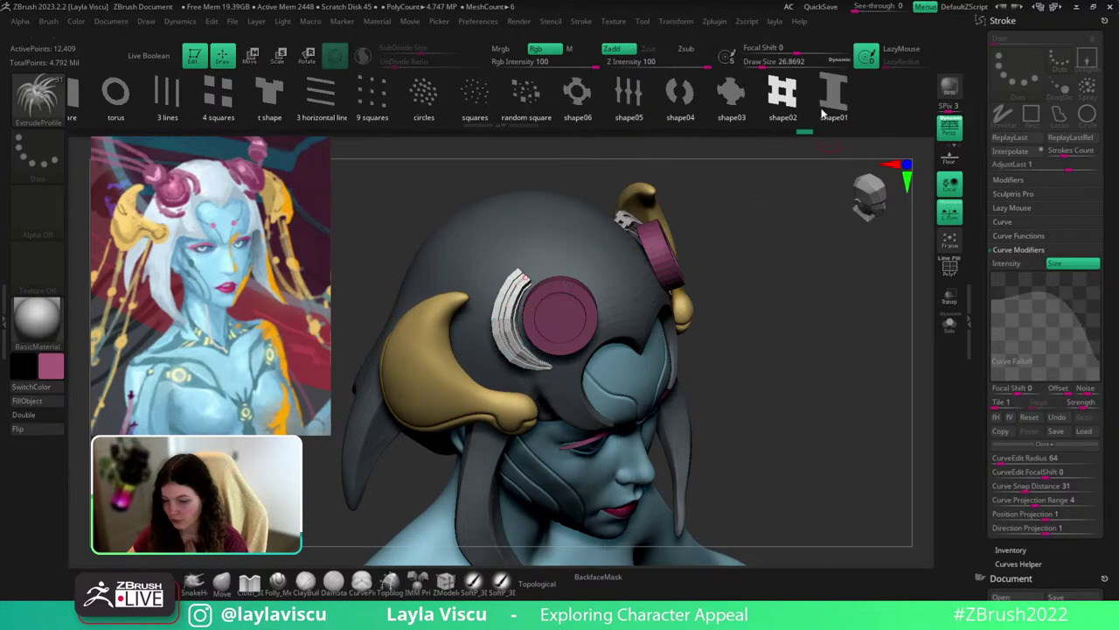
pyautogui.moveTo(781, 284)
pyautogui.mouseDown()
pyautogui.moveTo(757, 393)
pyautogui.moveTo(793, 170)
pyautogui.mouseUp()
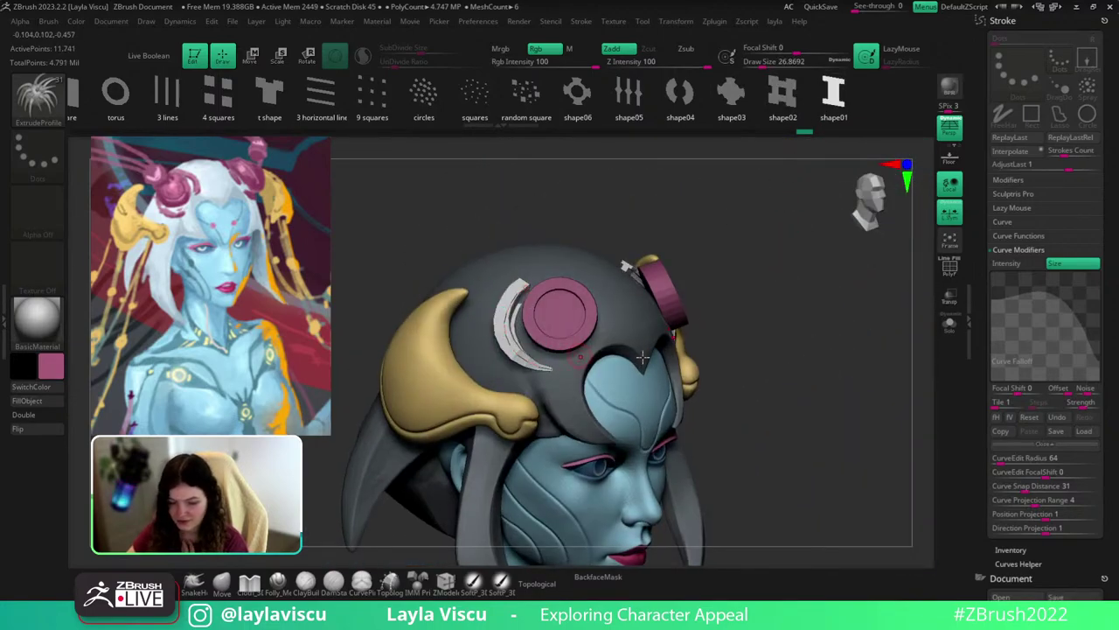
pyautogui.moveTo(792, 344); pyautogui.dragTo(783, 321)
# Return to the hair profiles and try the triangular hair06 profile on the strand.
pyautogui.scroll(10, 733, 99)
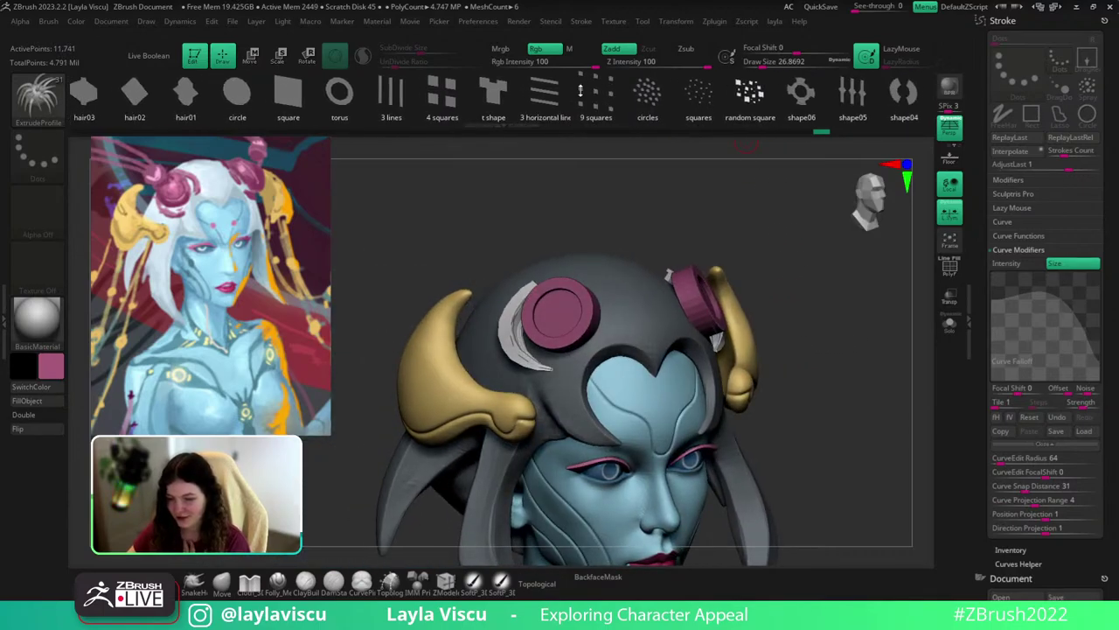
pyautogui.moveTo(733, 99); pyautogui.dragTo(381, 102)
pyautogui.click(515, 338)
pyautogui.moveTo(517, 230)
pyautogui.mouseDown()
pyautogui.moveTo(587, 243)
pyautogui.moveTo(527, 248)
pyautogui.moveTo(510, 234)
pyautogui.moveTo(531, 231)
pyautogui.moveTo(492, 222)
pyautogui.moveTo(497, 204)
pyautogui.moveTo(506, 233)
pyautogui.mouseUp()
pyautogui.click(784, 94)
pyautogui.click(515, 322)
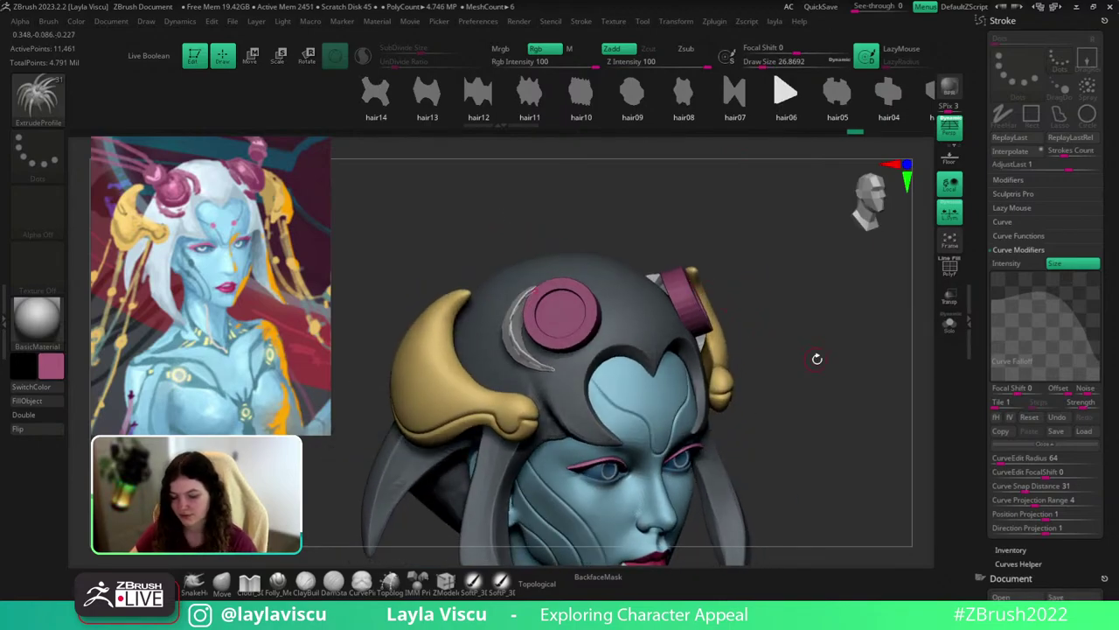
pyautogui.moveTo(835, 338)
pyautogui.keyDown('shift'); pyautogui.mouseDown()
pyautogui.moveTo(832, 357)
pyautogui.moveTo(882, 376)
pyautogui.mouseUp(); pyautogui.keyUp('shift')
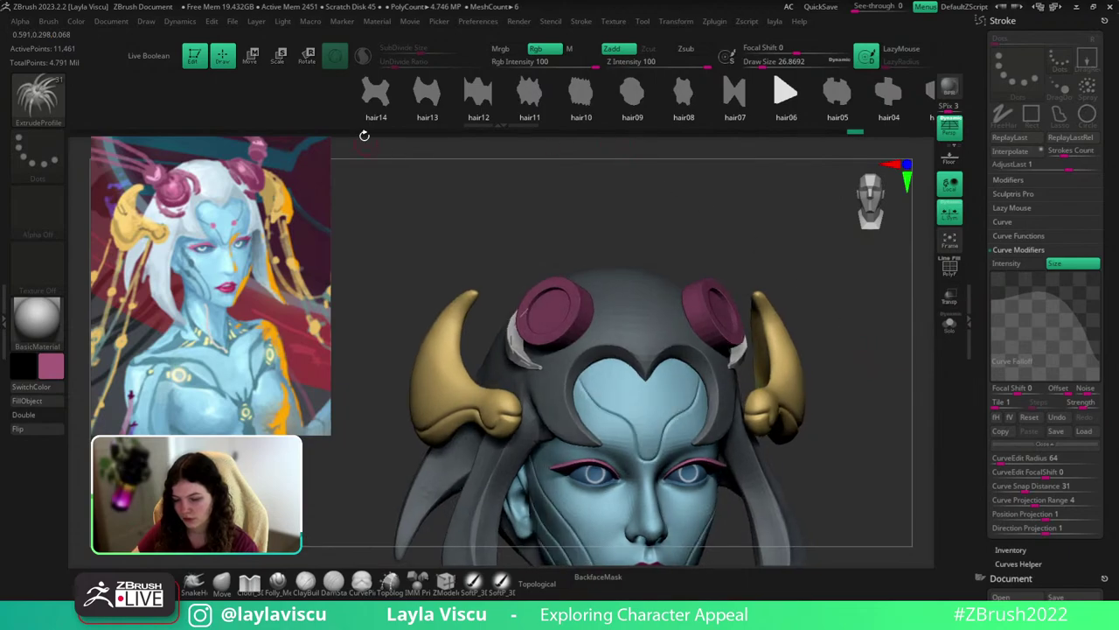
# Compare by applying the hair14 profile to the strand beside the pink disc.
pyautogui.click(376, 94)
pyautogui.click(522, 350)
pyautogui.moveTo(710, 402); pyautogui.dragTo(765, 406)
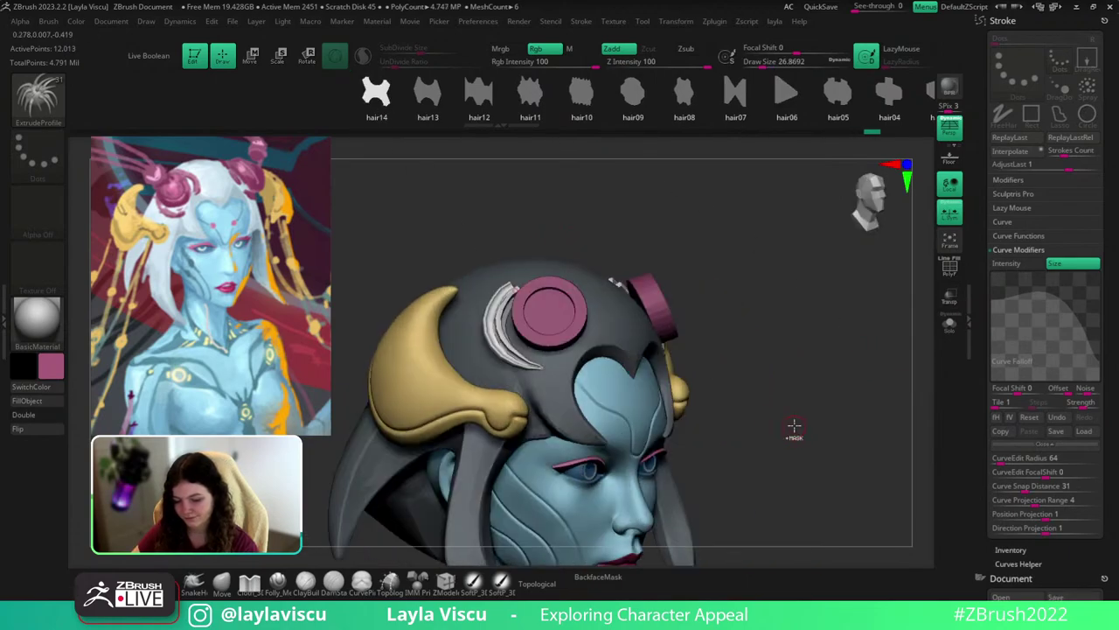
pyautogui.moveTo(794, 426)
pyautogui.keyDown('ctrl'); pyautogui.mouseDown(button='right')
pyautogui.moveTo(682, 394)
pyautogui.moveTo(742, 410)
pyautogui.mouseUp(button='right'); pyautogui.keyUp('ctrl')
pyautogui.keyDown('ctrl'); pyautogui.moveTo(428, 227); pyautogui.dragTo(483, 234, button='right'); pyautogui.keyUp('ctrl')
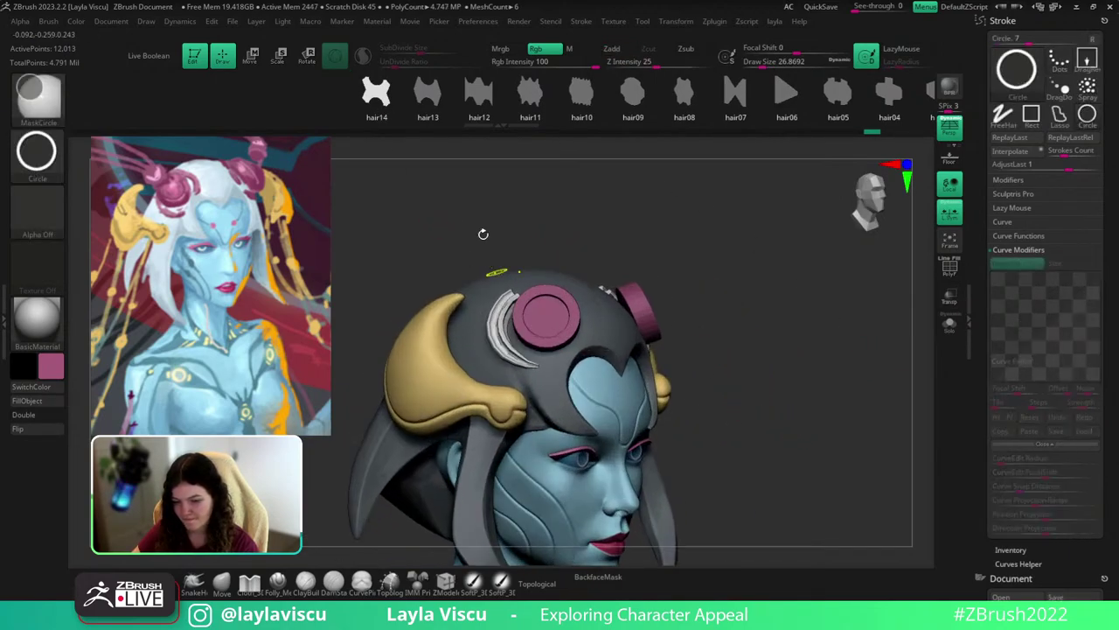
# Switch the strand beside the pink disc back to the hair06 profile and inspect it from the front.
pyautogui.click(786, 95)
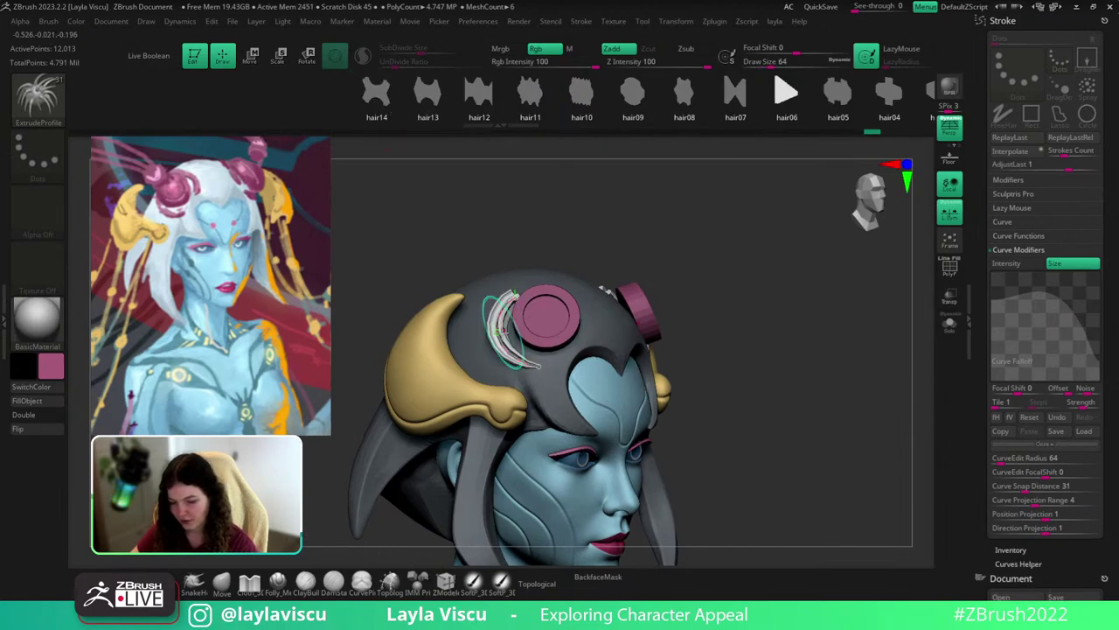
pyautogui.moveTo(826, 444); pyautogui.dragTo(878, 330)
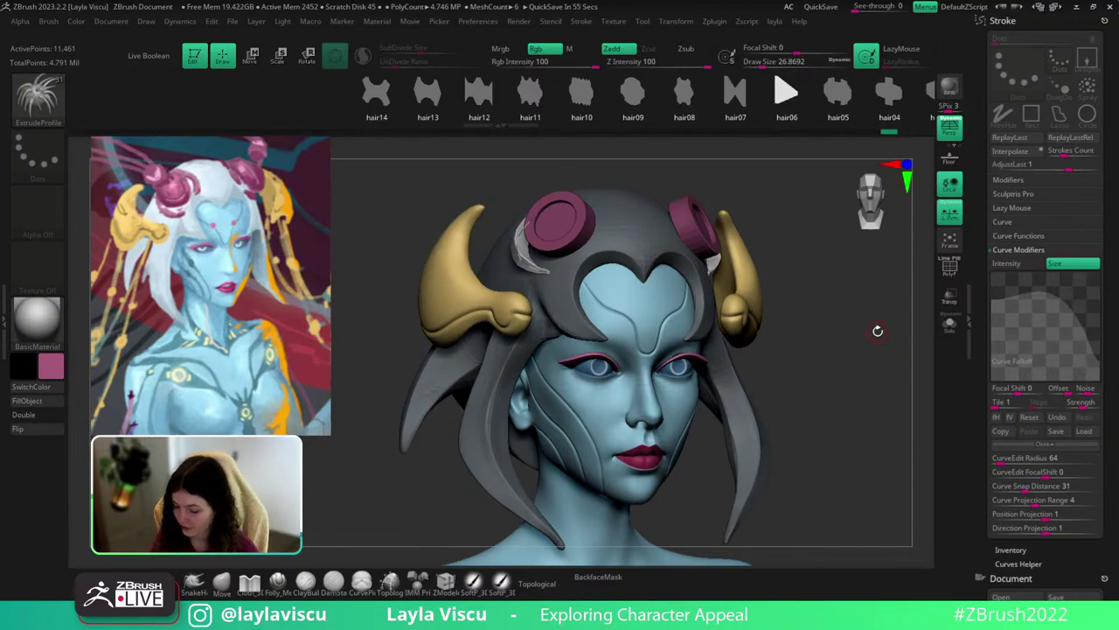
pyautogui.moveTo(842, 365); pyautogui.dragTo(828, 476)
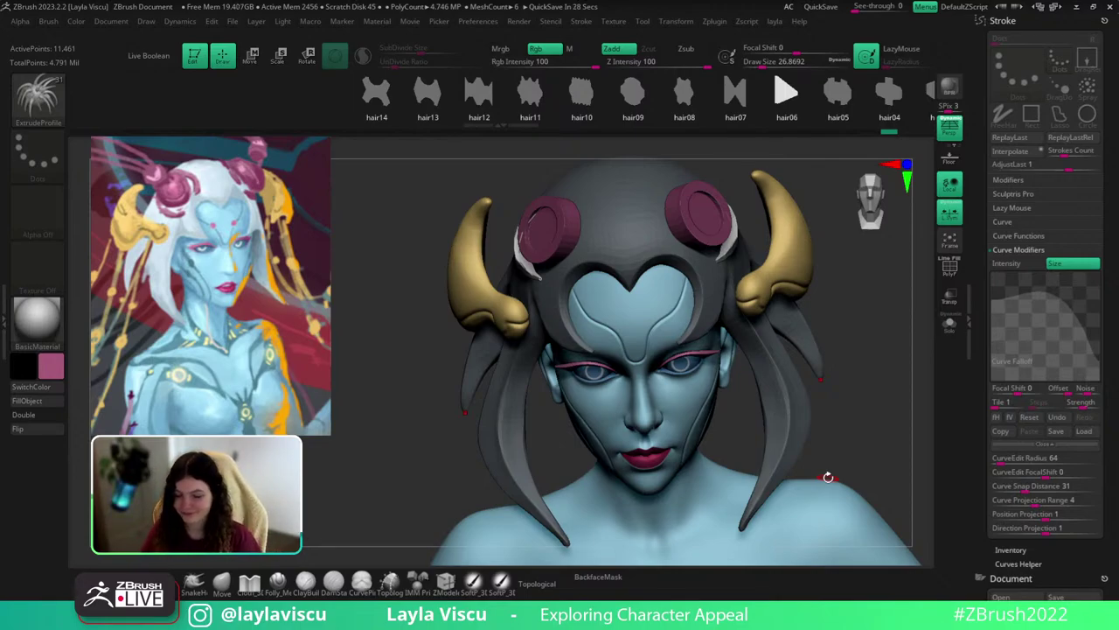
pyautogui.moveTo(896, 381); pyautogui.dragTo(878, 452)
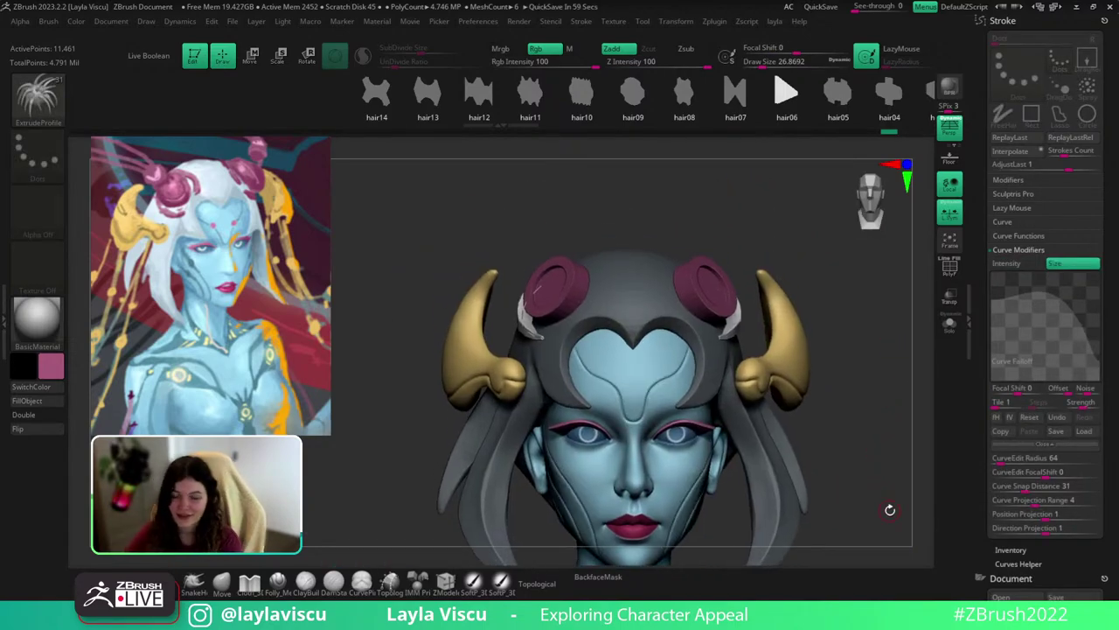
# Draw a second curved strand with the hair06 profile around the inner side of the pink disc, facing the head's centre.
pyautogui.moveTo(882, 381)
pyautogui.mouseDown()
pyautogui.moveTo(857, 337)
pyautogui.moveTo(855, 409)
pyautogui.moveTo(849, 392)
pyautogui.moveTo(848, 359)
pyautogui.moveTo(873, 423)
pyautogui.mouseUp()
pyautogui.click(555, 357)
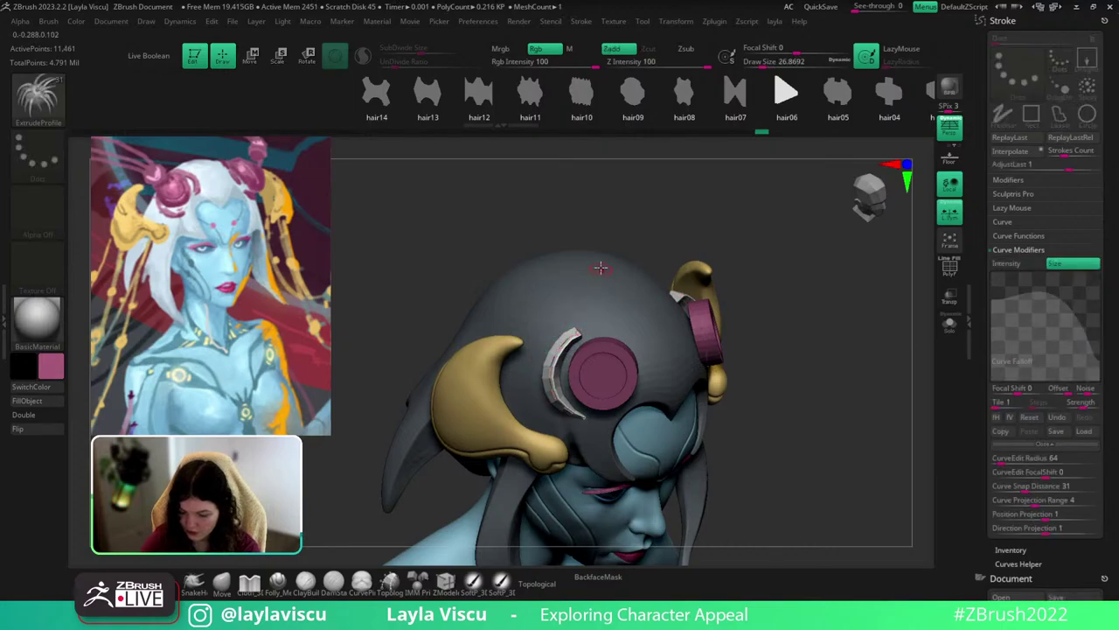
pyautogui.moveTo(582, 230)
pyautogui.mouseDown()
pyautogui.moveTo(568, 211)
pyautogui.moveTo(661, 237)
pyautogui.moveTo(630, 399)
pyautogui.mouseUp()
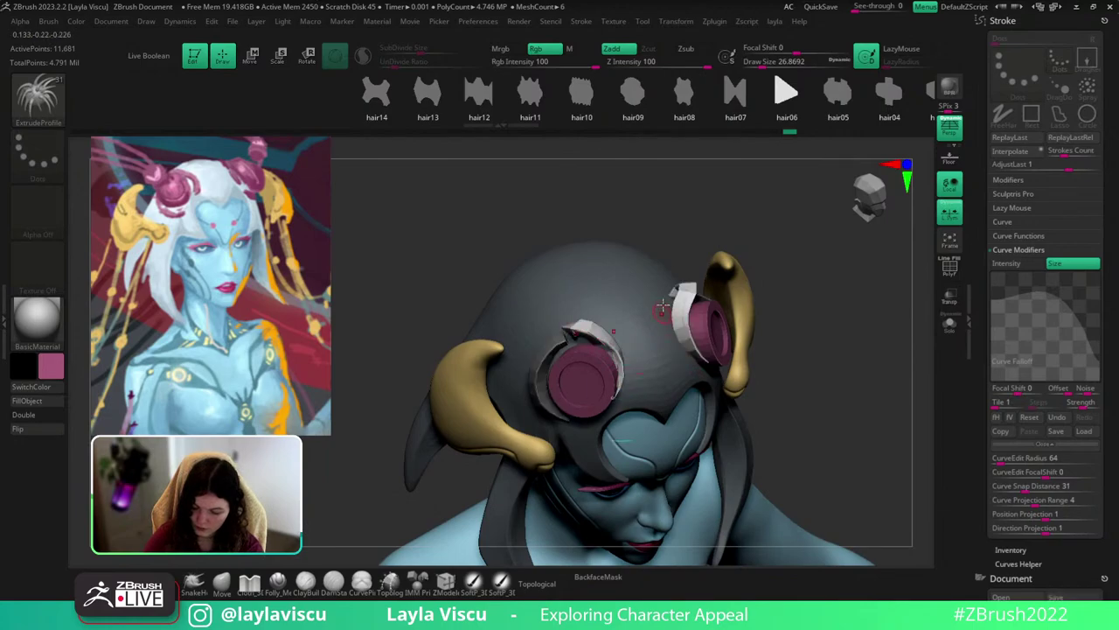
# Adjust the lower end of the inner strand's curve so it wraps around the pink disc.
pyautogui.moveTo(674, 247); pyautogui.dragTo(660, 256)
pyautogui.hotkey('ctrl', 'z')
pyautogui.moveTo(623, 347); pyautogui.dragTo(615, 403)
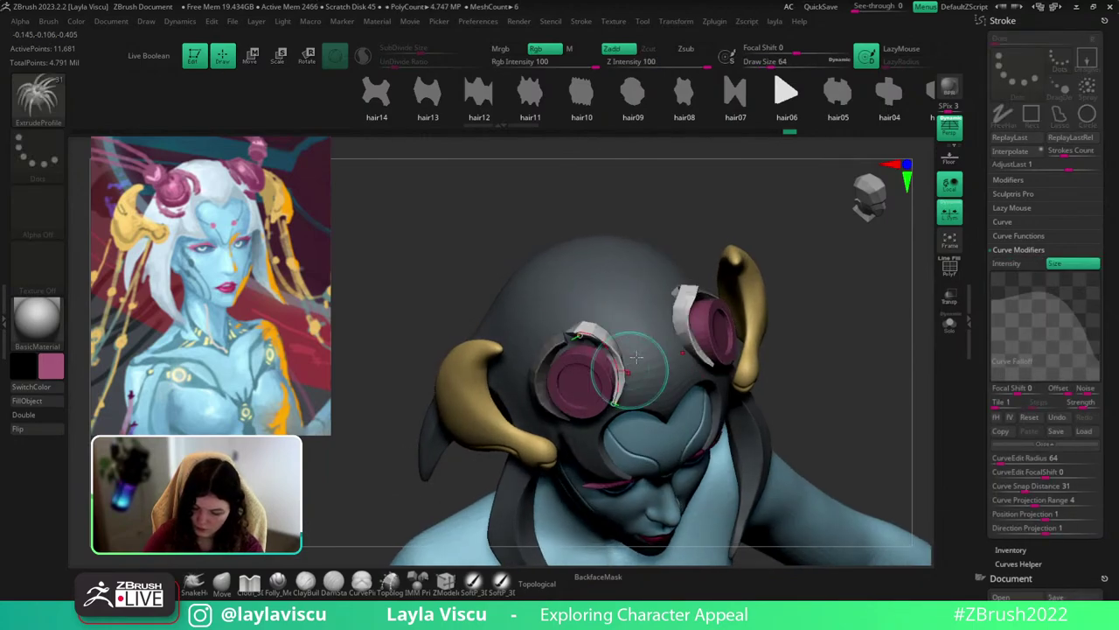
pyautogui.click(612, 351)
pyautogui.moveTo(645, 208); pyautogui.dragTo(637, 300)
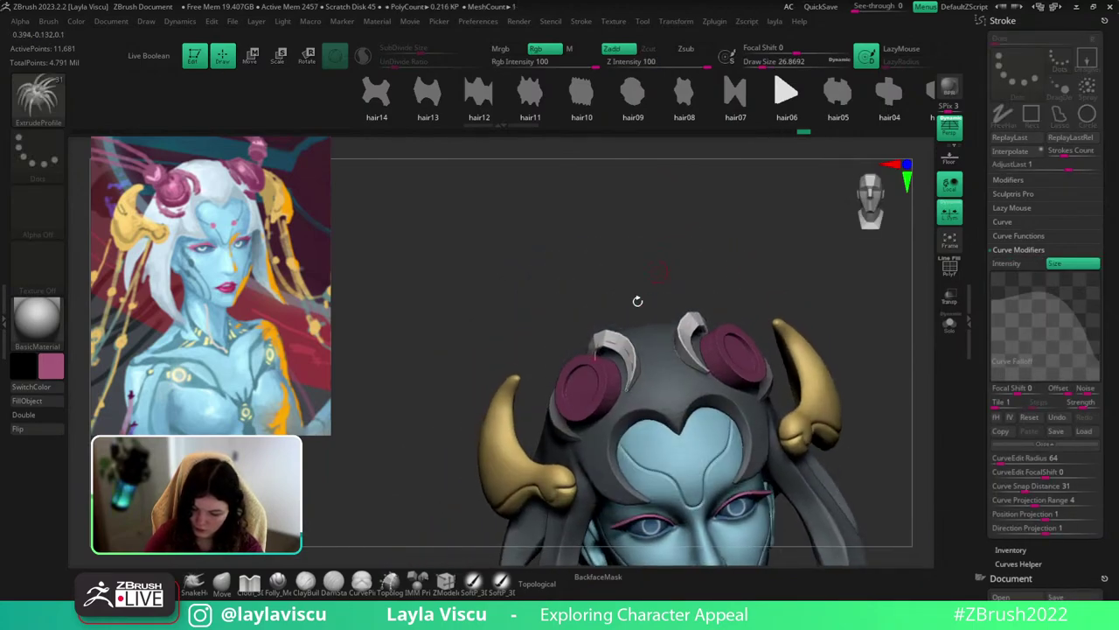
pyautogui.click(623, 352)
# Move the upper start of the inner strand's curve next to the outer strand's end above the pink disc.
pyautogui.moveTo(654, 264); pyautogui.dragTo(712, 320)
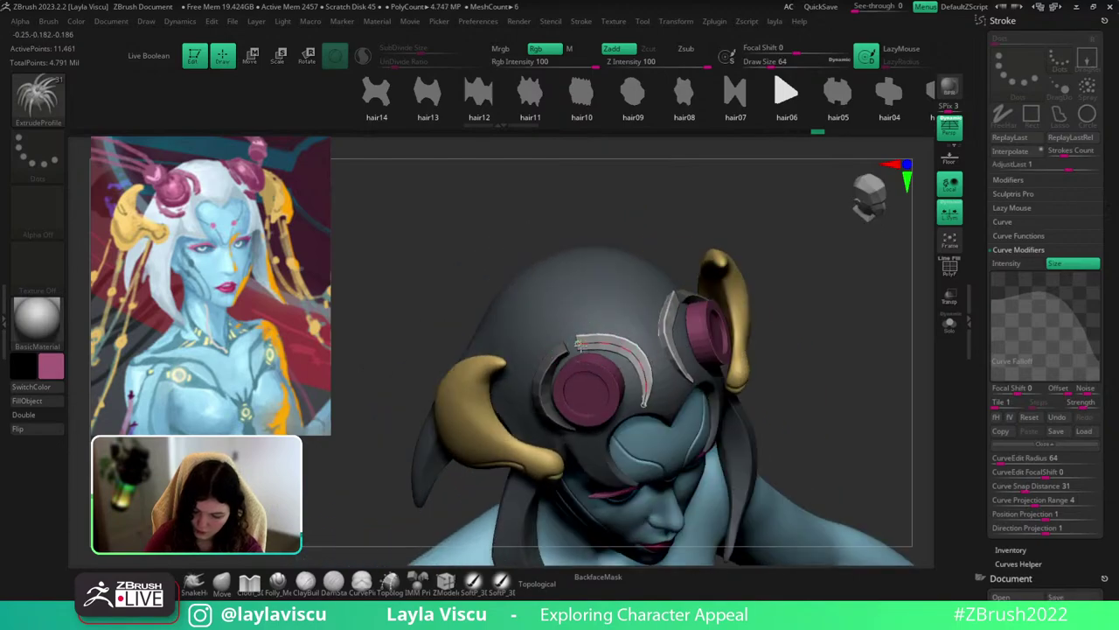
pyautogui.moveTo(569, 347); pyautogui.dragTo(598, 347)
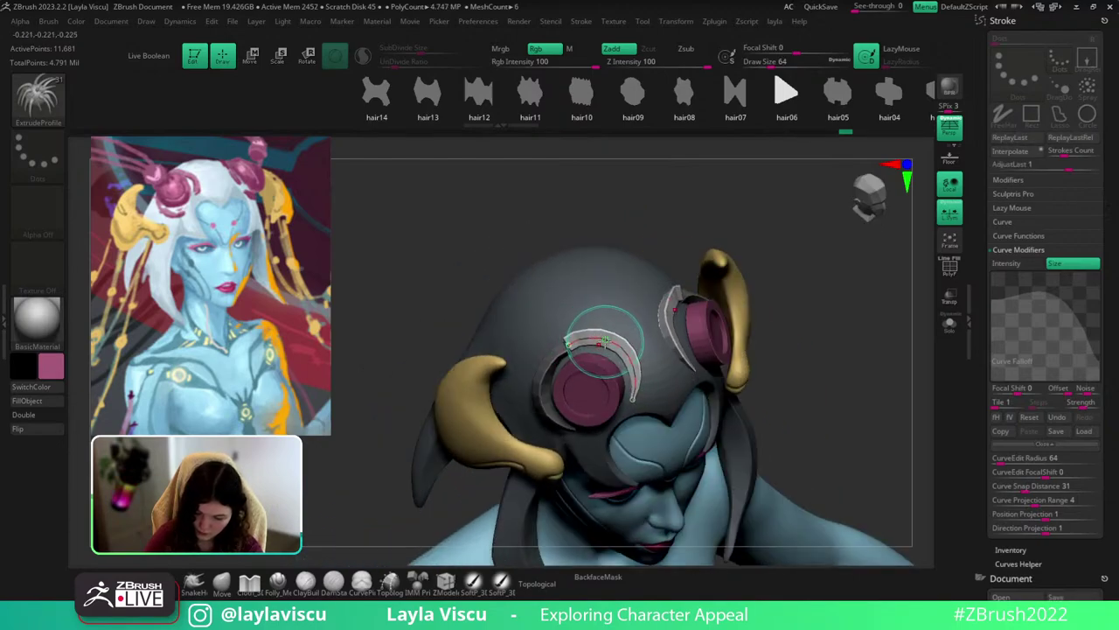
pyautogui.click(572, 347)
pyautogui.moveTo(684, 229); pyautogui.dragTo(712, 262)
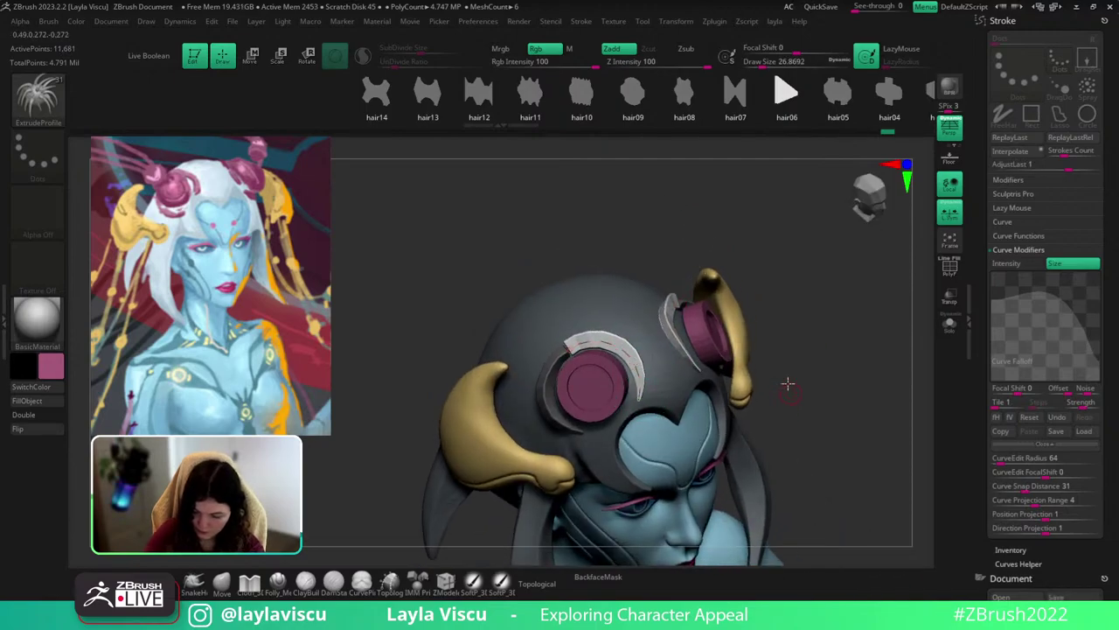
# Pull the inner strand's pointed tip along the base of the pink disc, checking it from the front and above.
pyautogui.moveTo(787, 383); pyautogui.dragTo(797, 292)
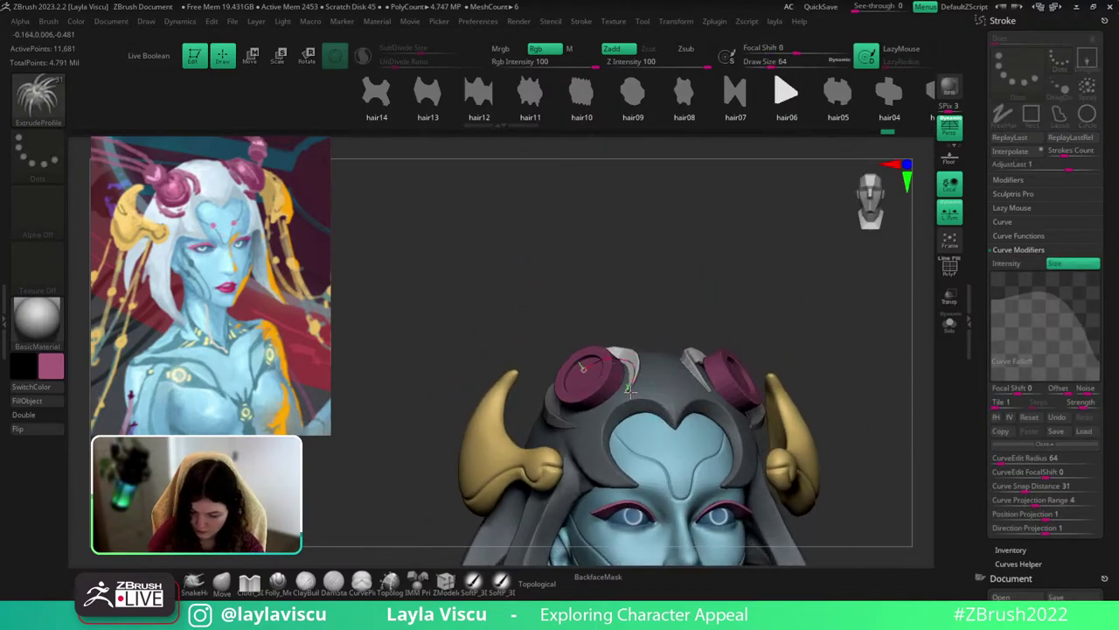
pyautogui.moveTo(714, 305); pyautogui.dragTo(654, 361)
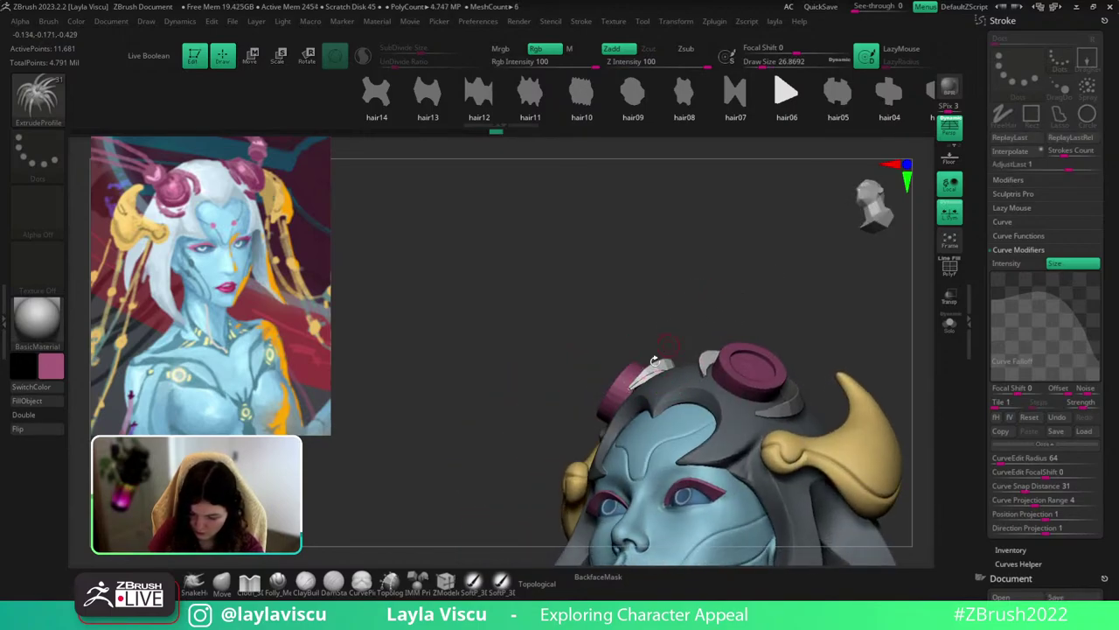
pyautogui.moveTo(740, 325); pyautogui.dragTo(694, 357)
pyautogui.moveTo(758, 309)
pyautogui.mouseDown()
pyautogui.moveTo(799, 388)
pyautogui.moveTo(820, 297)
pyautogui.mouseUp()
pyautogui.hotkey('ctrl', 'z')
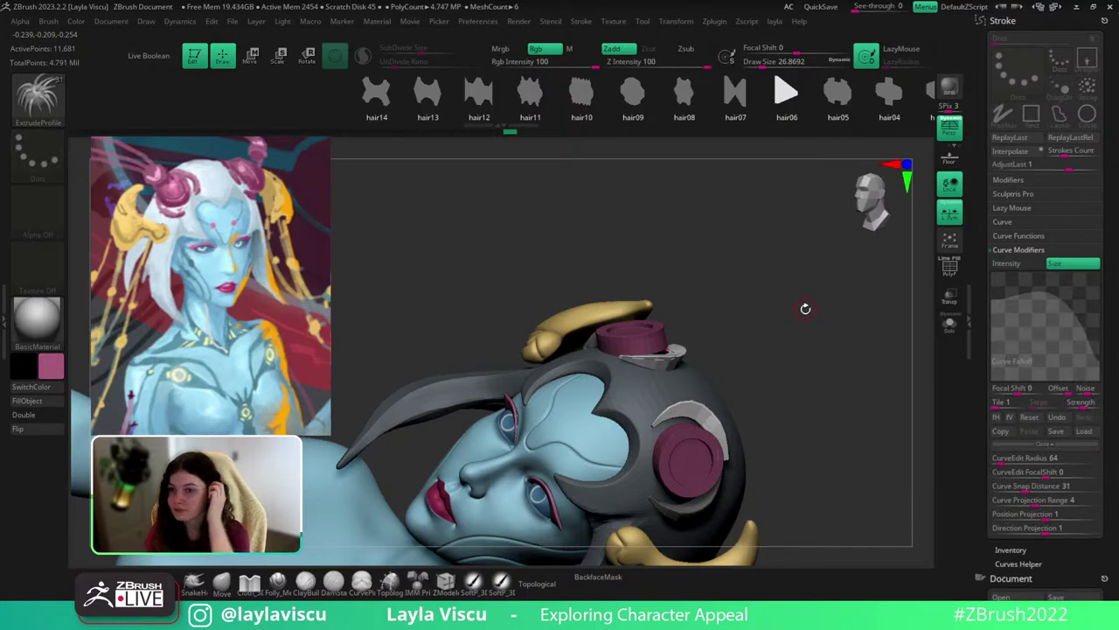
pyautogui.moveTo(800, 278)
pyautogui.mouseDown()
pyautogui.moveTo(817, 327)
pyautogui.moveTo(702, 344)
pyautogui.moveTo(787, 307)
pyautogui.moveTo(775, 374)
pyautogui.moveTo(755, 362)
pyautogui.moveTo(767, 303)
pyautogui.moveTo(574, 383)
pyautogui.mouseUp()
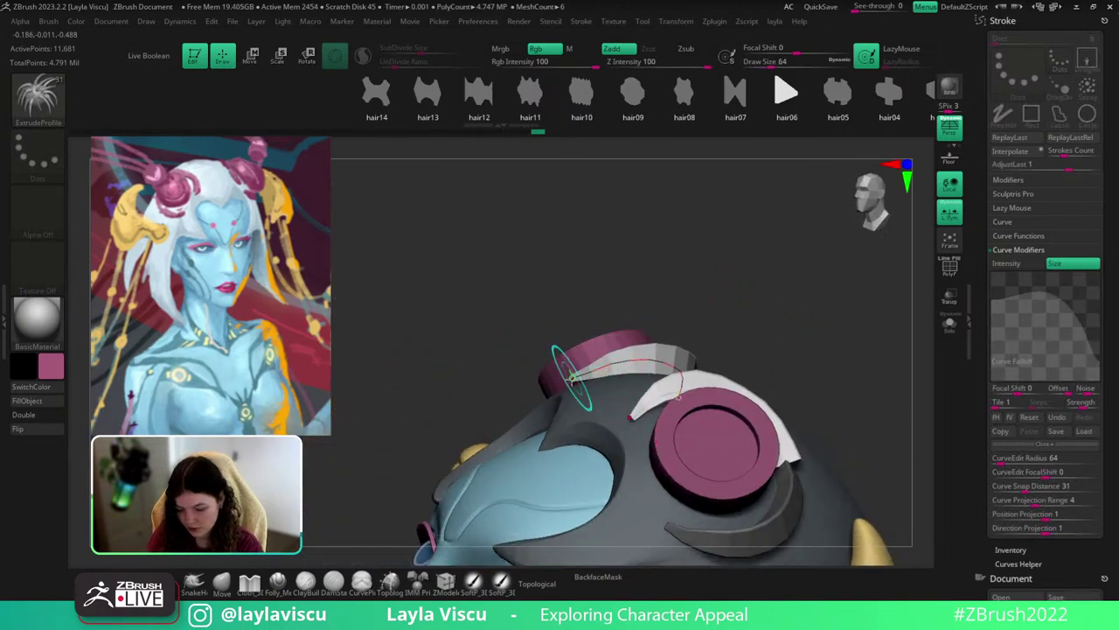
pyautogui.moveTo(744, 304); pyautogui.dragTo(785, 325)
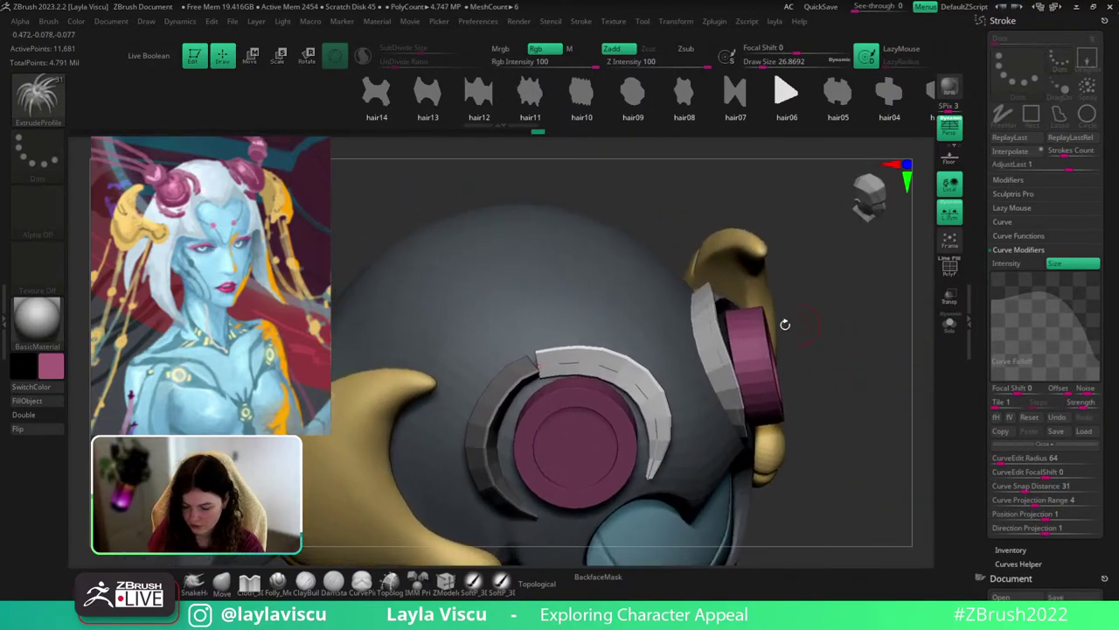
# Reshape the inner strand's curve along the hair cap's surface, working on its tip and middle beside the disc.
pyautogui.moveTo(857, 332); pyautogui.dragTo(722, 355)
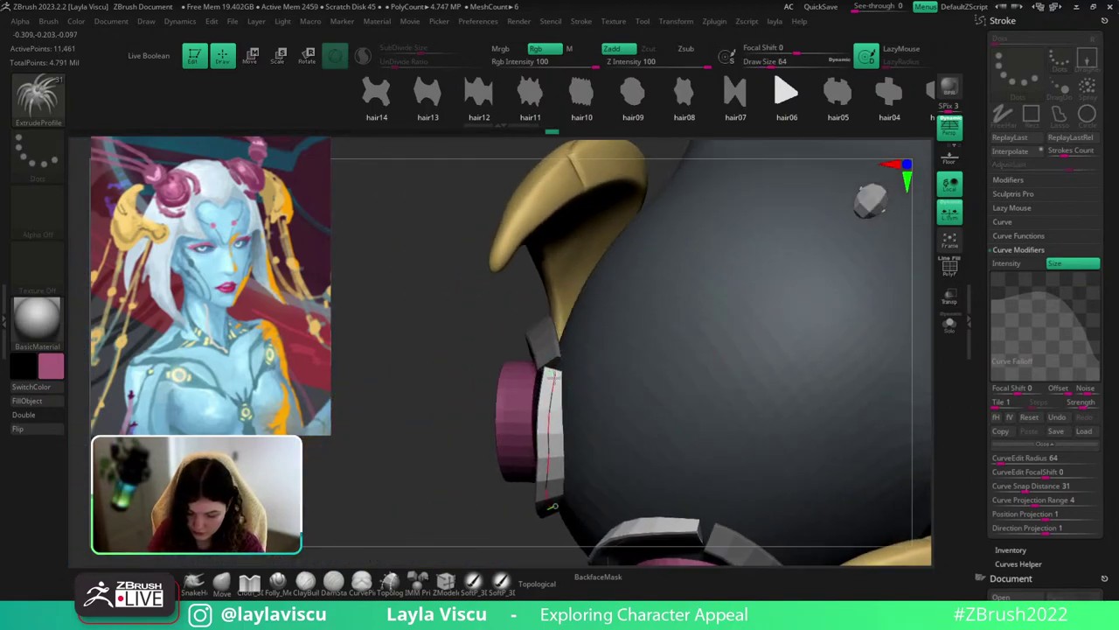
pyautogui.moveTo(478, 295); pyautogui.dragTo(747, 230)
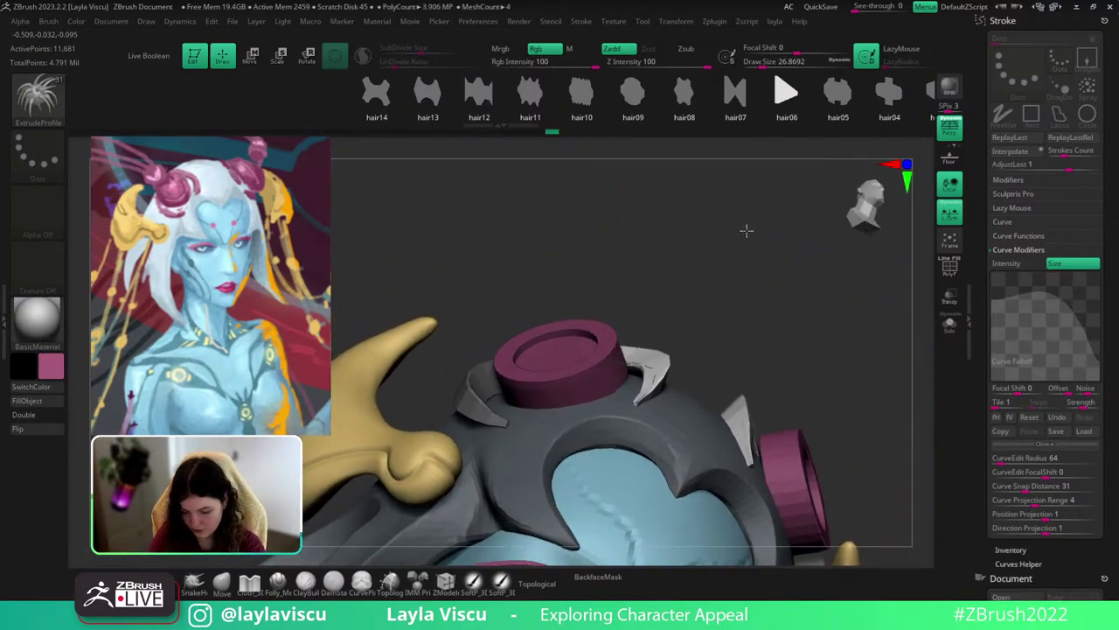
pyautogui.moveTo(642, 393); pyautogui.dragTo(636, 406)
pyautogui.moveTo(692, 348); pyautogui.dragTo(643, 347)
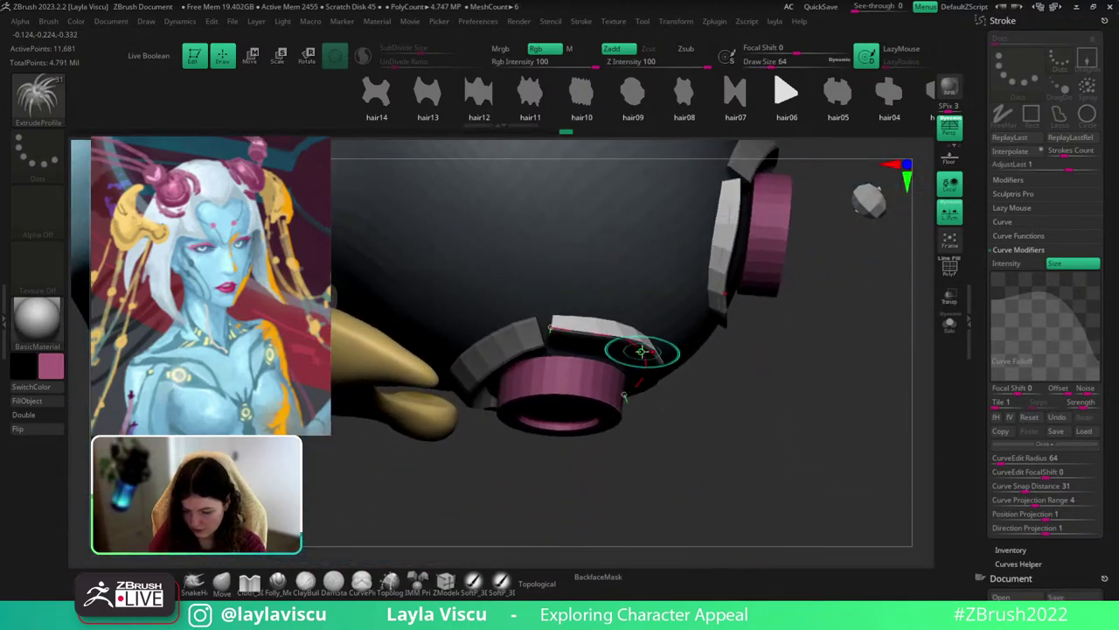
# Try moving the middle of the inner strand's curve to change its bend around the disc.
pyautogui.press('ctrl')
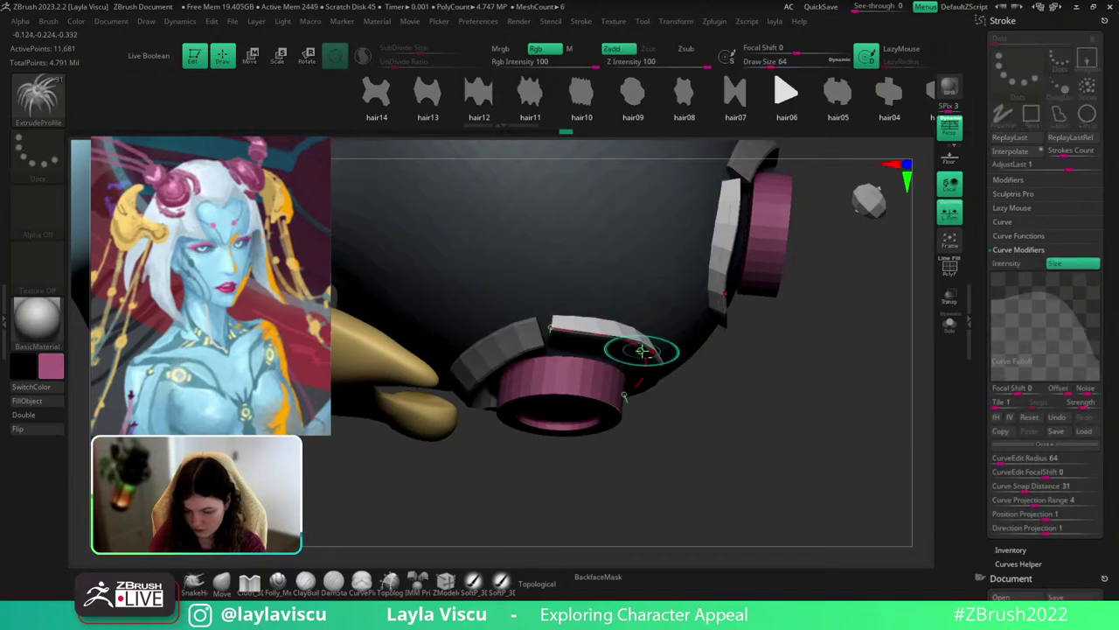
pyautogui.moveTo(645, 352)
pyautogui.mouseDown()
pyautogui.moveTo(670, 432)
pyautogui.moveTo(745, 399)
pyautogui.moveTo(717, 366)
pyautogui.mouseUp()
pyautogui.hotkey('ctrl', 'z')
pyautogui.moveTo(646, 352)
pyautogui.mouseDown()
pyautogui.moveTo(611, 316)
pyautogui.moveTo(637, 336)
pyautogui.mouseUp()
pyautogui.hotkey('ctrl', 'z')
# Smooth the inner strand's curve and settle its tip between the pink disc and the heart-shaped forehead opening.
pyautogui.moveTo(861, 437)
pyautogui.mouseDown()
pyautogui.moveTo(869, 422)
pyautogui.moveTo(856, 397)
pyautogui.mouseUp()
pyautogui.keyDown('shift'); pyautogui.moveTo(628, 341); pyautogui.dragTo(574, 315); pyautogui.keyUp('shift')
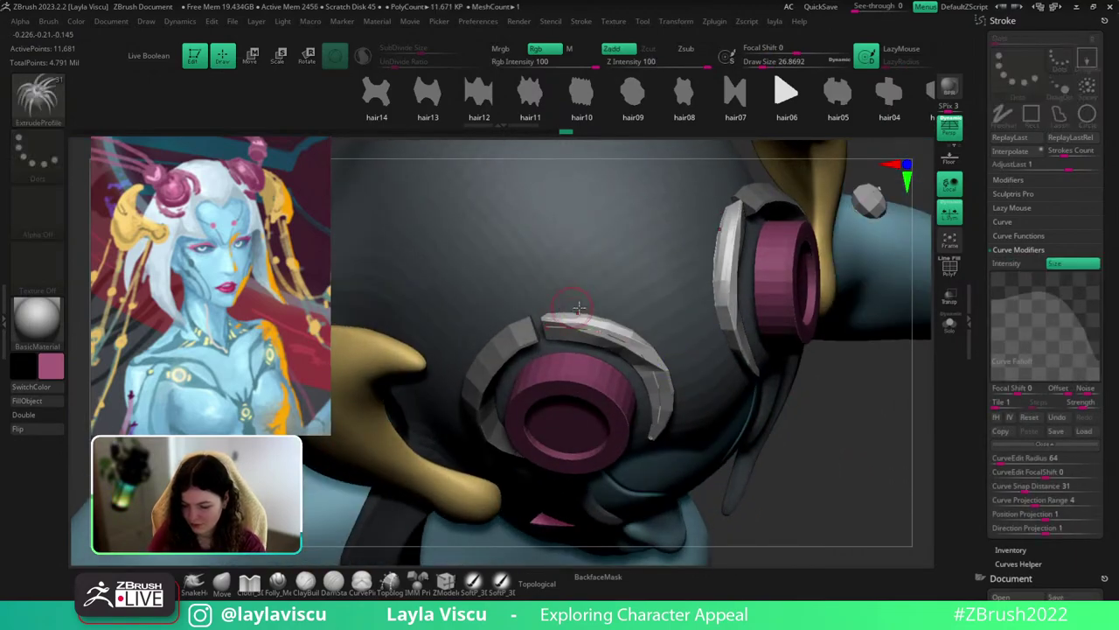
pyautogui.hotkey('ctrl', 'z')
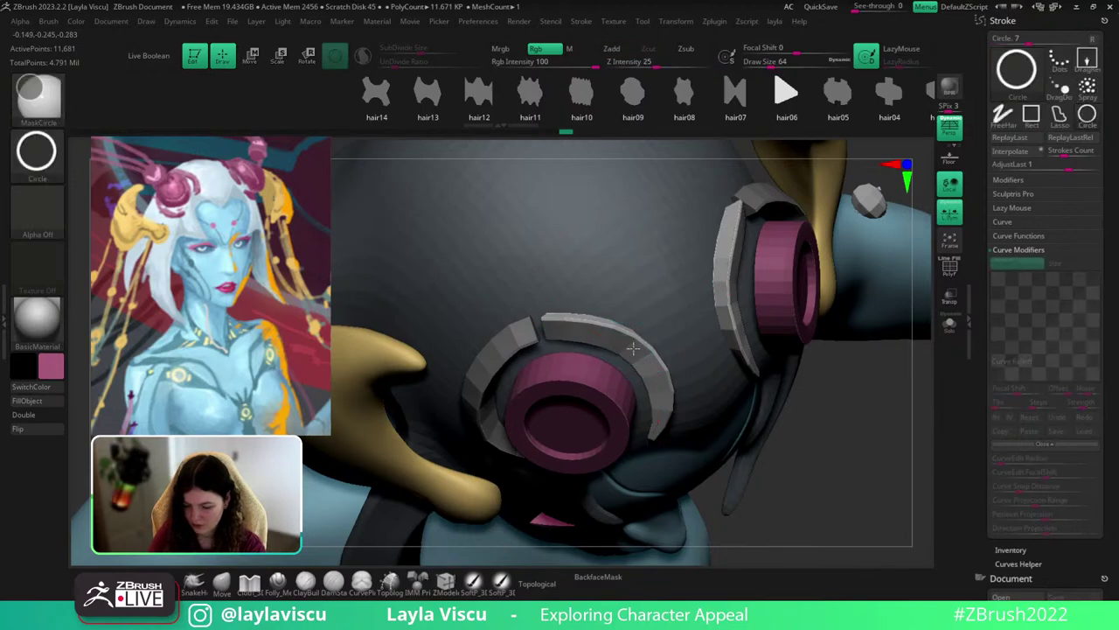
pyautogui.keyDown('ctrl'); pyautogui.moveTo(820, 446); pyautogui.dragTo(829, 390, button='right'); pyautogui.keyUp('ctrl')
pyautogui.moveTo(829, 390); pyautogui.dragTo(660, 408)
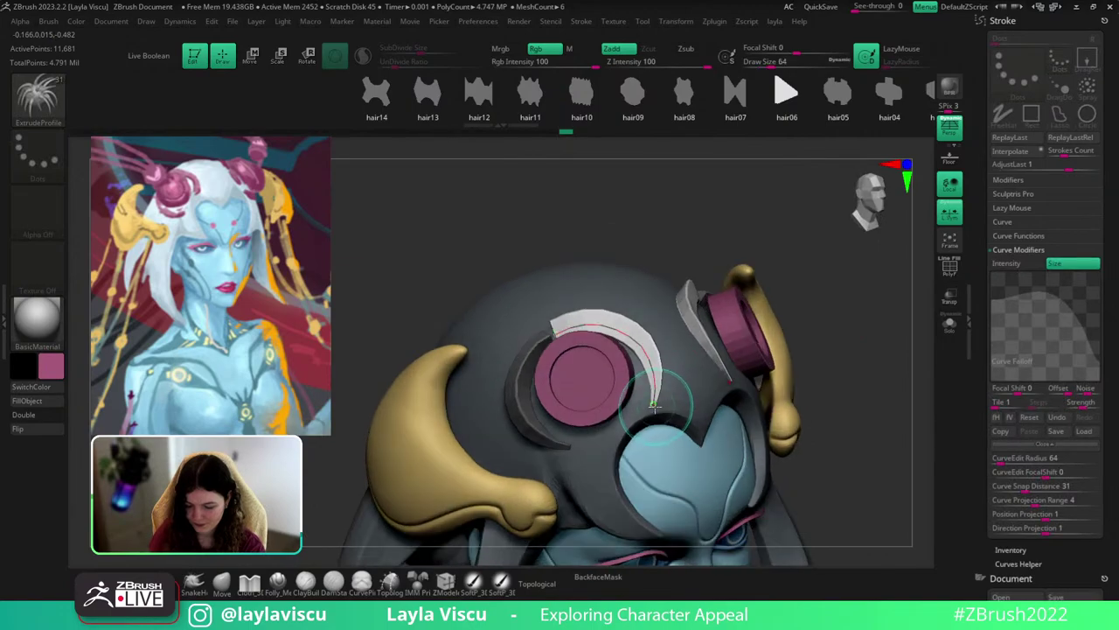
pyautogui.keyDown('alt'); pyautogui.moveTo(670, 417); pyautogui.dragTo(668, 352, button='right'); pyautogui.keyUp('alt')
pyautogui.hotkey('ctrl', 'z')
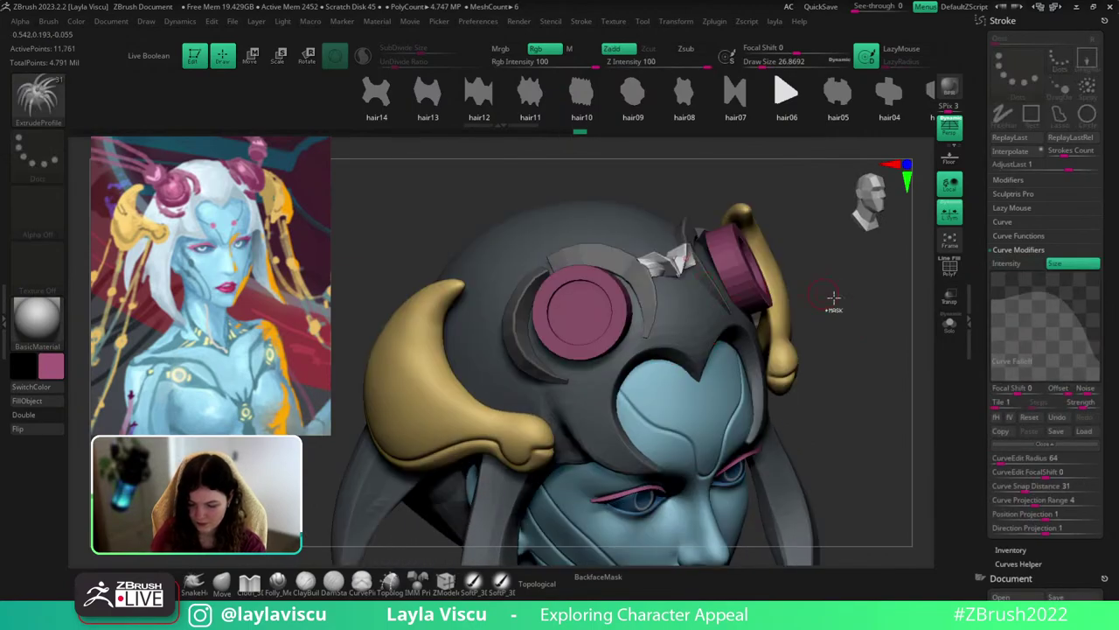
pyautogui.hotkey('ctrl', 'shift', 'z')
pyautogui.moveTo(704, 320); pyautogui.dragTo(804, 306)
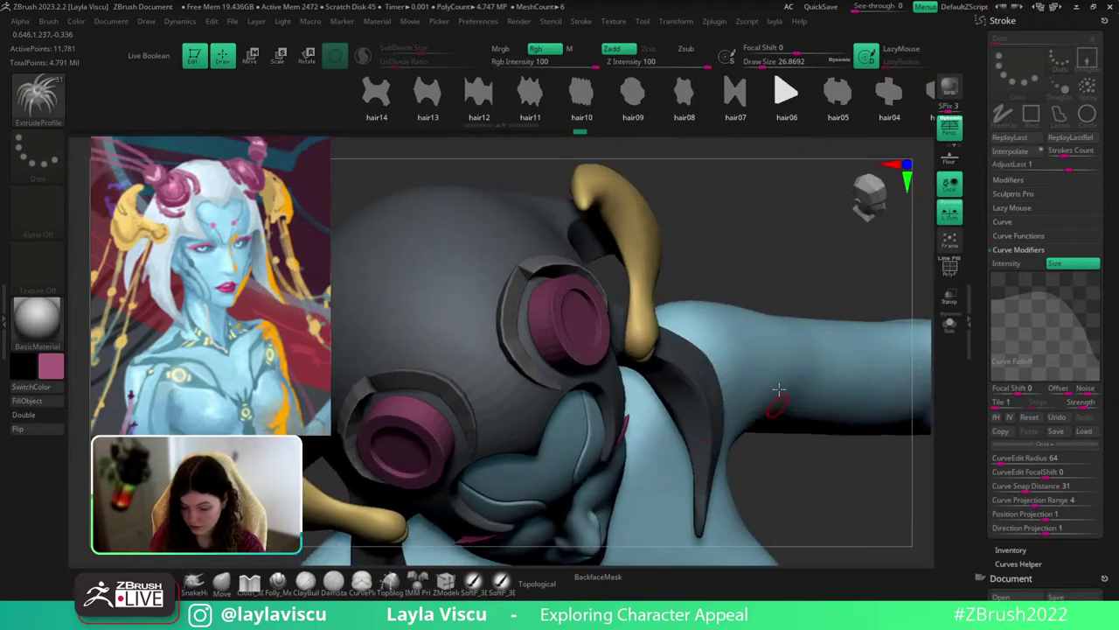
# Display the polygroups and isolate the purple hair cap, hiding the strands around the pink discs.
pyautogui.hotkey('shift', 'f')
pyautogui.keyDown('alt'); pyautogui.moveTo(774, 253); pyautogui.dragTo(872, 254); pyautogui.keyUp('alt')
pyautogui.keyDown('ctrl'); pyautogui.moveTo(445, 247); pyautogui.dragTo(450, 255); pyautogui.keyUp('ctrl')
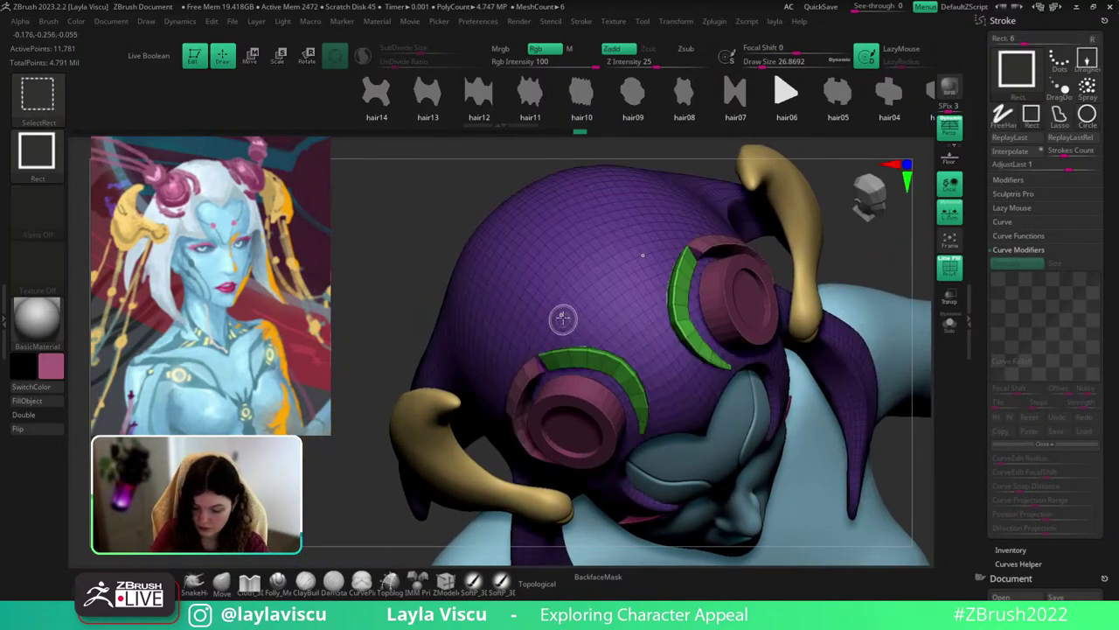
pyautogui.keyDown('ctrl'); pyautogui.keyDown('shift'); pyautogui.click(564, 319); pyautogui.keyUp('shift'); pyautogui.keyUp('ctrl')
pyautogui.press('space')
pyautogui.click(568, 404)
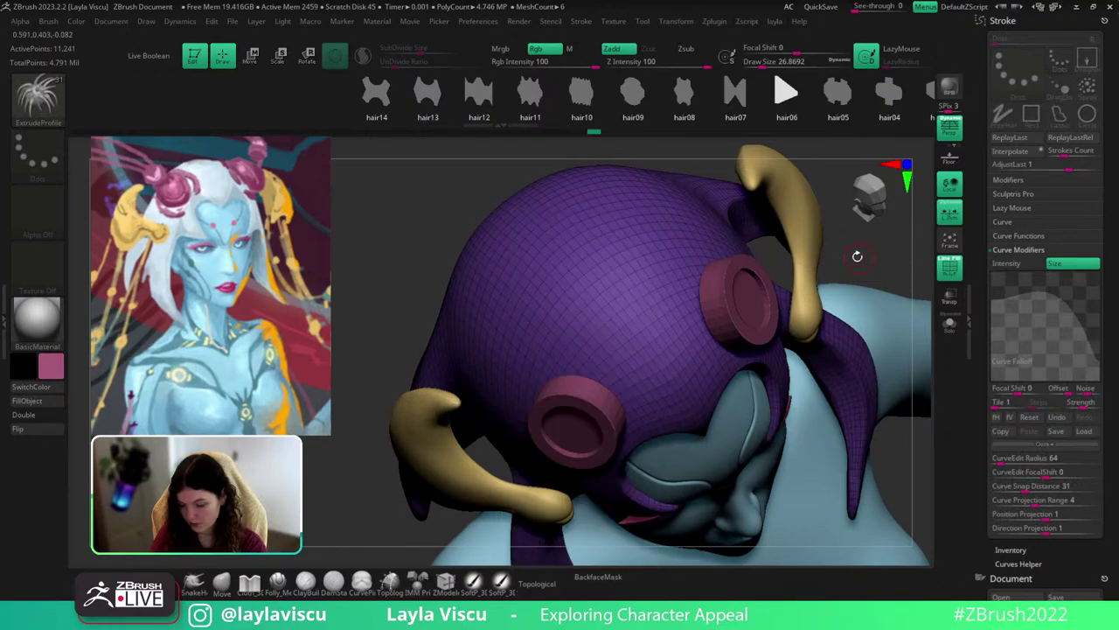
# Split the hidden strands into their own subtool with Split Hidden and make that subtool active.
pyautogui.moveTo(855, 254); pyautogui.dragTo(865, 220)
pyautogui.click(951, 323)
pyautogui.moveTo(894, 348); pyautogui.dragTo(874, 284)
pyautogui.press('space')
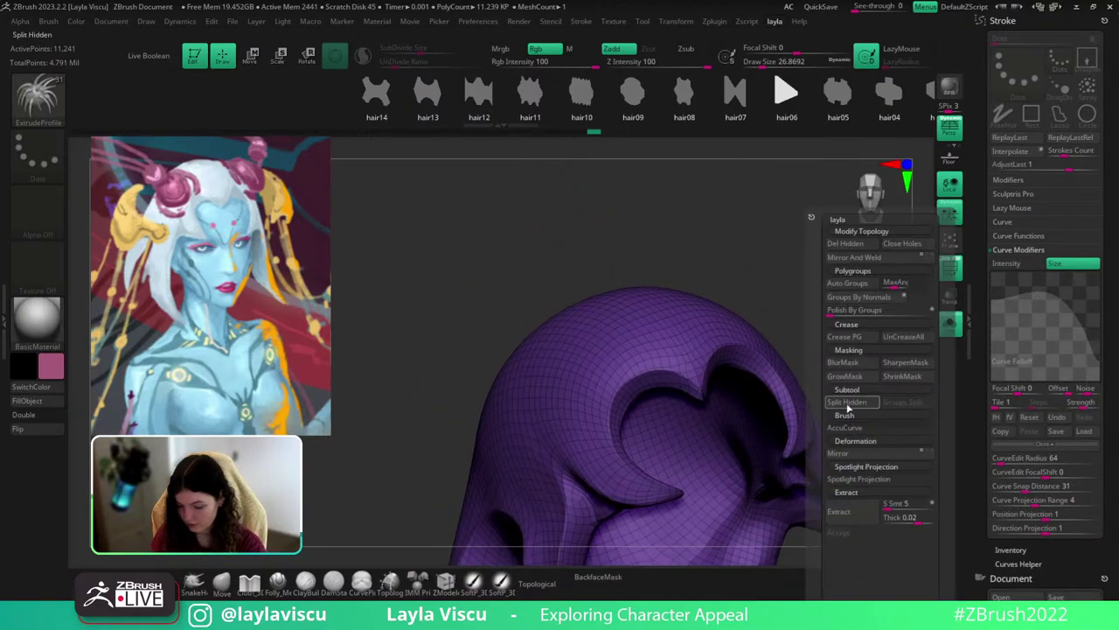
pyautogui.click(847, 407)
pyautogui.moveTo(743, 221); pyautogui.dragTo(754, 249)
pyautogui.click(950, 323)
pyautogui.keyDown('alt'); pyautogui.click(619, 348); pyautogui.keyUp('alt')
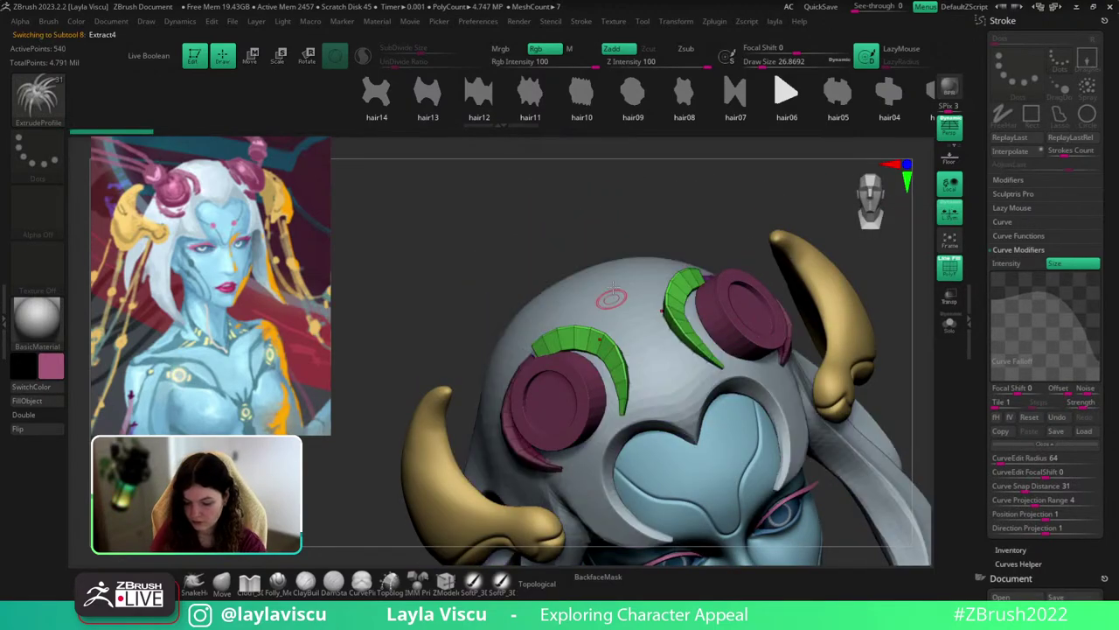
# Solo the strands, mask the inner strand except its blunt end, and centre the gizmo on the unmasked part.
pyautogui.moveTo(579, 229); pyautogui.dragTo(667, 231)
pyautogui.click(950, 324)
pyautogui.moveTo(787, 360); pyautogui.dragTo(598, 390)
pyautogui.press('w')
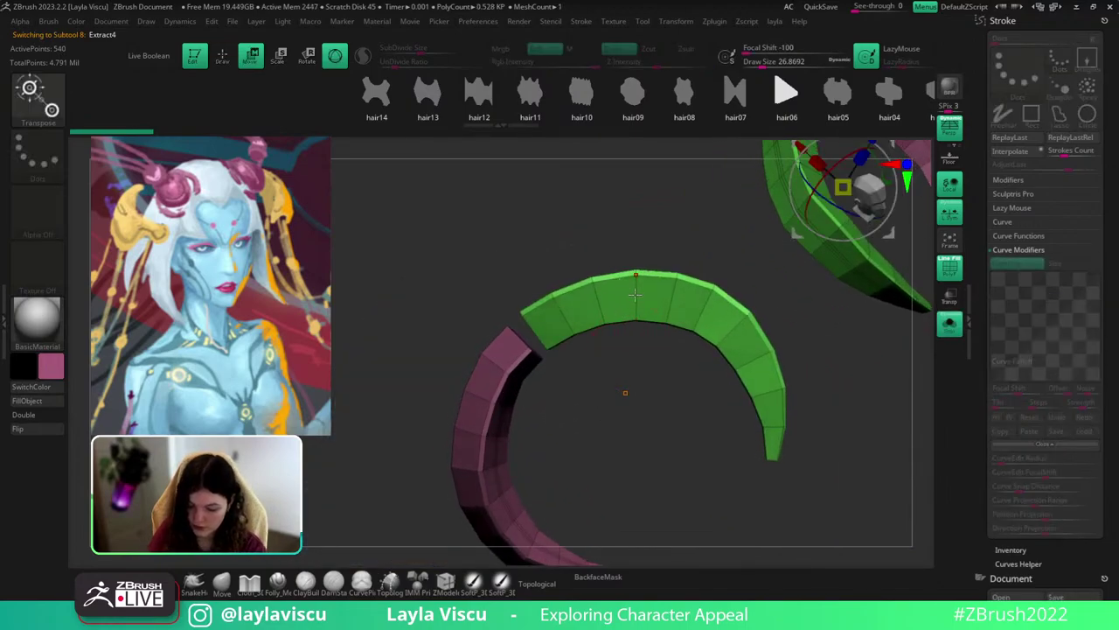
pyautogui.keyDown('ctrl'); pyautogui.moveTo(639, 292); pyautogui.dragTo(602, 301); pyautogui.keyUp('ctrl')
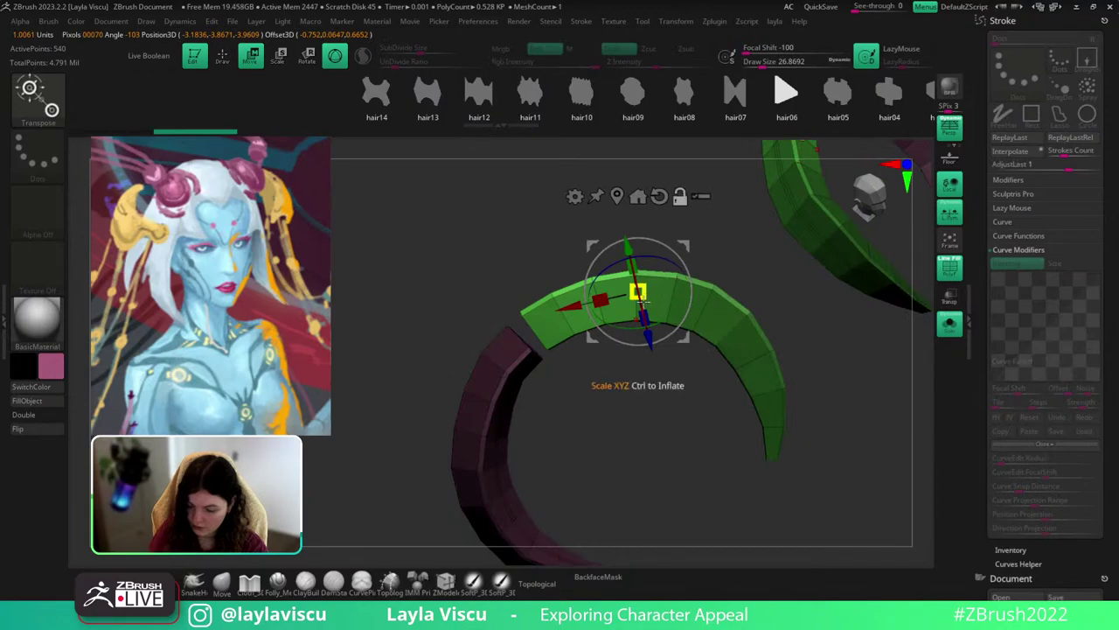
pyautogui.keyDown('alt'); pyautogui.moveTo(674, 337); pyautogui.dragTo(678, 334); pyautogui.keyUp('alt')
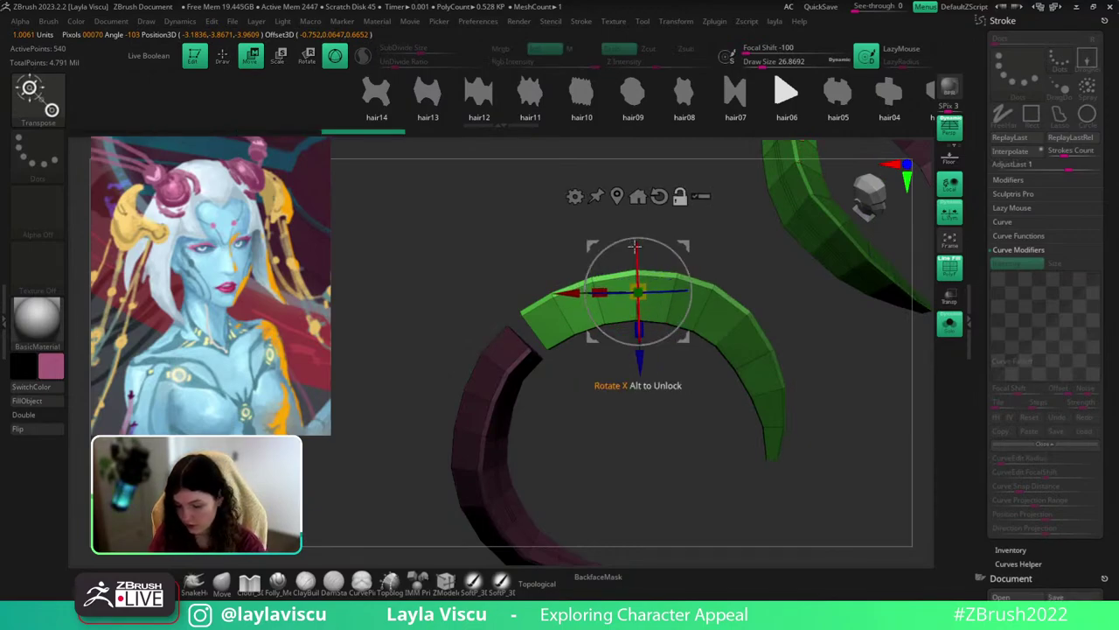
pyautogui.click(618, 197)
pyautogui.keyDown('alt'); pyautogui.moveTo(704, 378); pyautogui.dragTo(684, 340); pyautogui.keyUp('alt')
pyautogui.moveTo(669, 411); pyautogui.dragTo(770, 294)
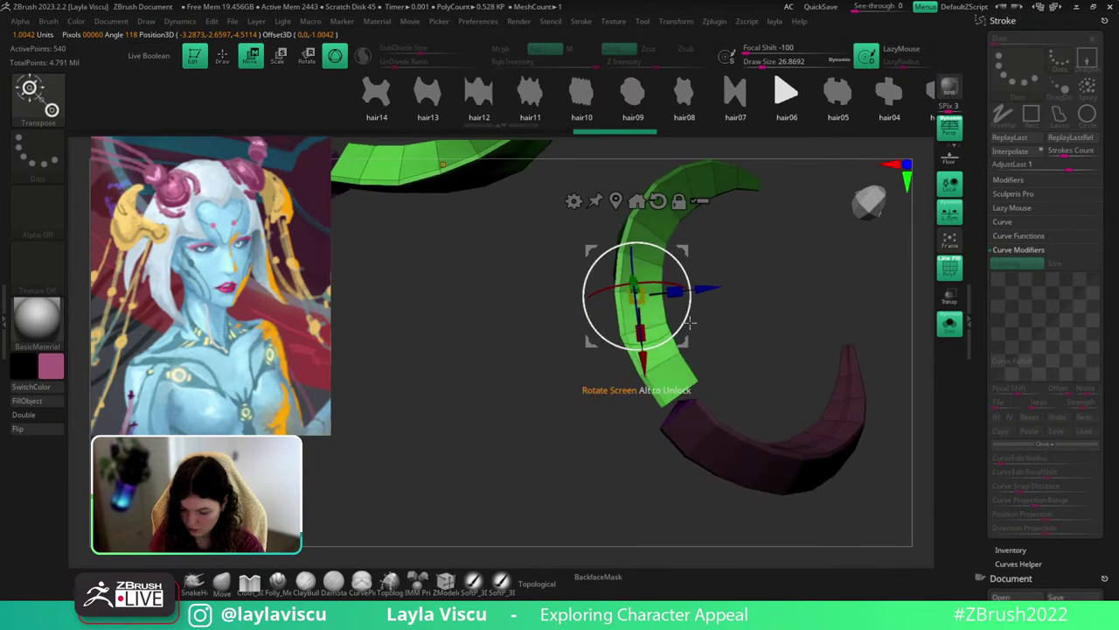
# Rotate the inner strand's blunt end with the gizmo to line it up with the outer strand's end.
pyautogui.moveTo(689, 308); pyautogui.dragTo(683, 323)
pyautogui.moveTo(753, 326)
pyautogui.mouseDown()
pyautogui.moveTo(787, 268)
pyautogui.moveTo(754, 307)
pyautogui.mouseUp()
pyautogui.moveTo(670, 267)
pyautogui.mouseDown()
pyautogui.moveTo(678, 276)
pyautogui.moveTo(657, 290)
pyautogui.moveTo(650, 263)
pyautogui.mouseUp()
pyautogui.hotkey('ctrl', 'z')
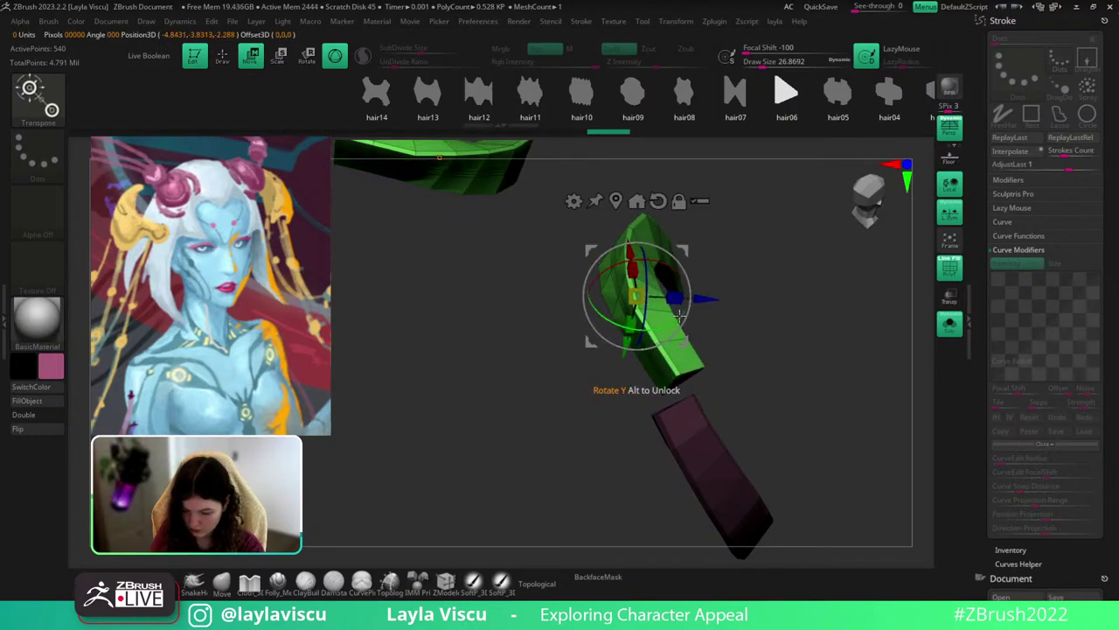
pyautogui.moveTo(648, 311); pyautogui.dragTo(675, 326)
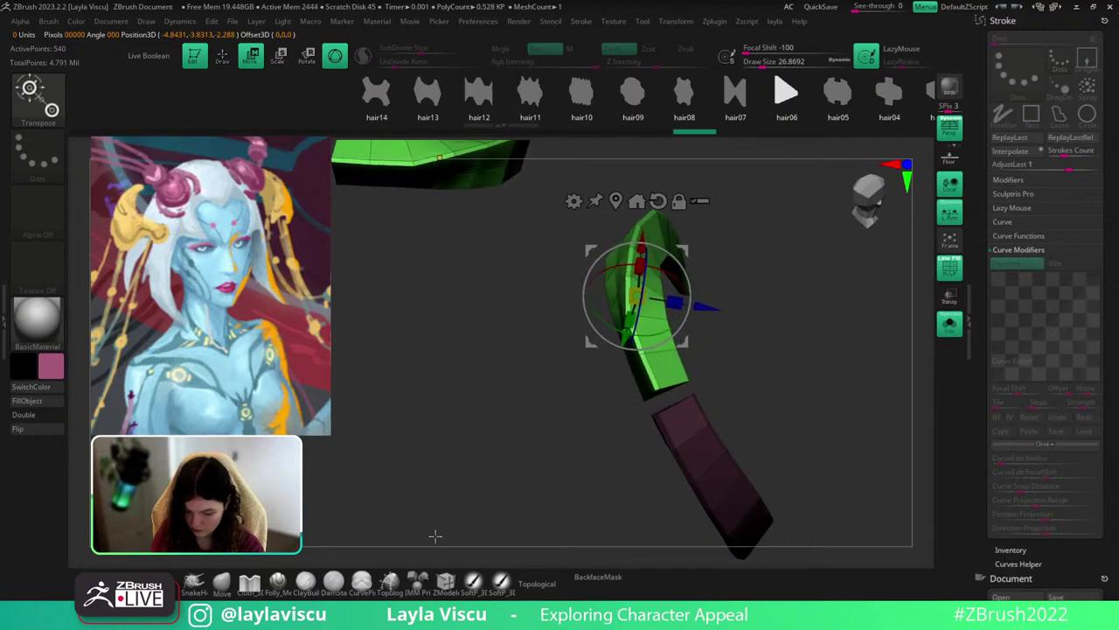
# Clear the mask and use the Move brush with Topological masking to shape the inner strand's blunt end.
pyautogui.click(224, 588)
pyautogui.moveTo(773, 337)
pyautogui.keyDown('ctrl'); pyautogui.mouseDown()
pyautogui.moveTo(801, 347)
pyautogui.moveTo(847, 252)
pyautogui.mouseUp(); pyautogui.keyUp('ctrl')
pyautogui.press('s')
pyautogui.moveTo(756, 319); pyautogui.dragTo(759, 319)
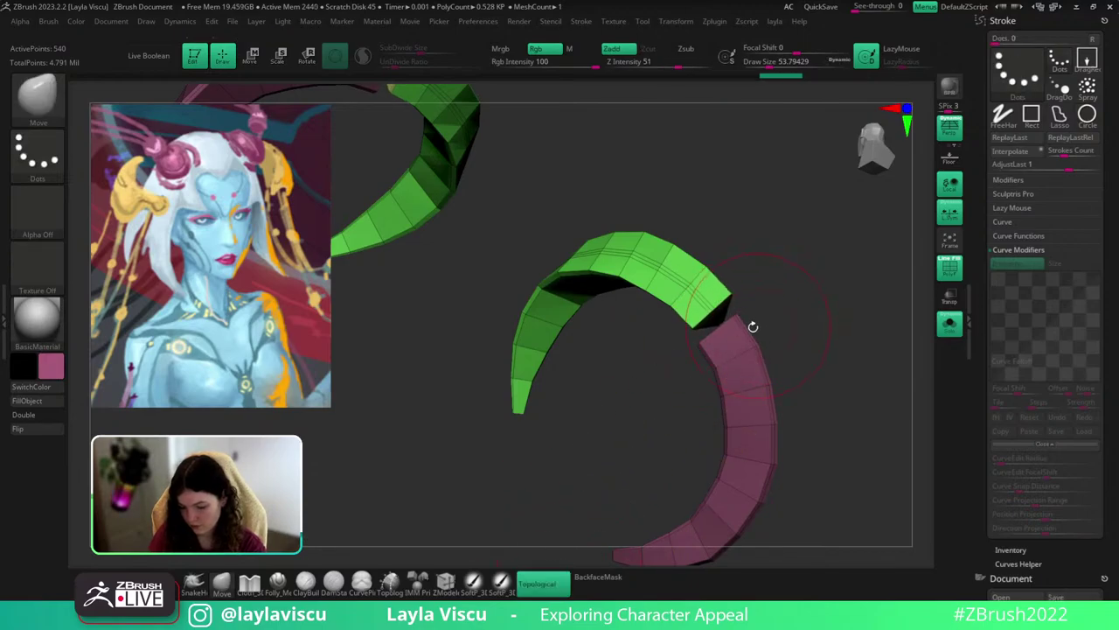
pyautogui.moveTo(756, 314); pyautogui.dragTo(758, 314)
pyautogui.moveTo(797, 306); pyautogui.dragTo(826, 303)
# Adjust the Move brush size and refine how the inner and outer strand ends meet from several angles.
pyautogui.press('s')
pyautogui.moveTo(740, 335)
pyautogui.mouseDown()
pyautogui.moveTo(772, 307)
pyautogui.moveTo(766, 291)
pyautogui.mouseUp()
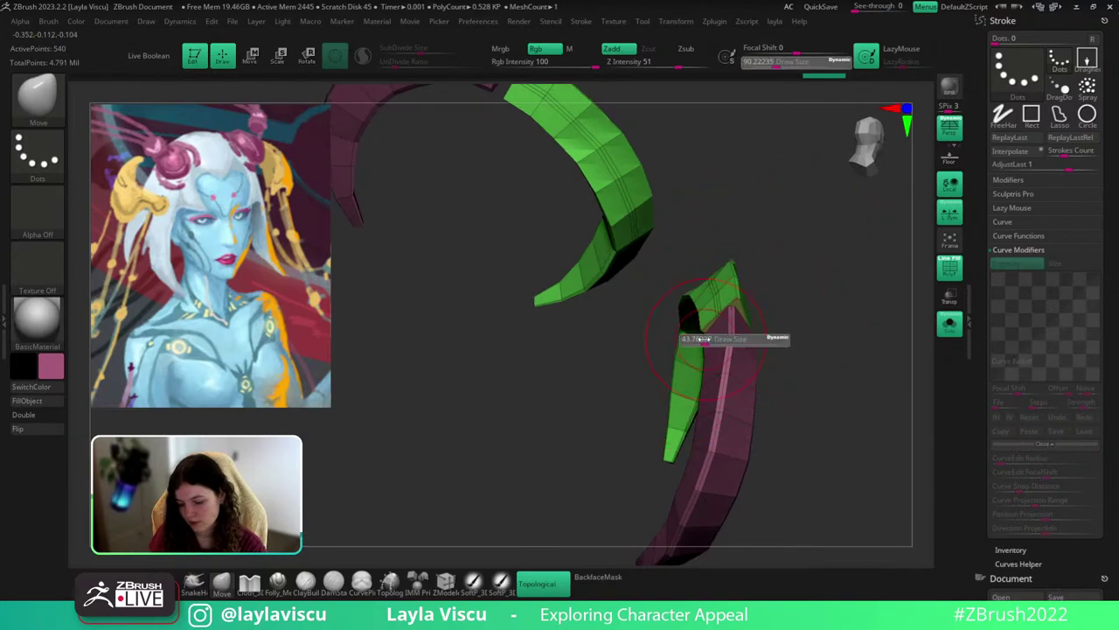
pyautogui.moveTo(697, 333)
pyautogui.mouseDown()
pyautogui.moveTo(797, 320)
pyautogui.moveTo(749, 403)
pyautogui.moveTo(720, 350)
pyautogui.moveTo(715, 373)
pyautogui.moveTo(693, 350)
pyautogui.moveTo(760, 367)
pyautogui.moveTo(766, 464)
pyautogui.moveTo(739, 376)
pyautogui.mouseUp()
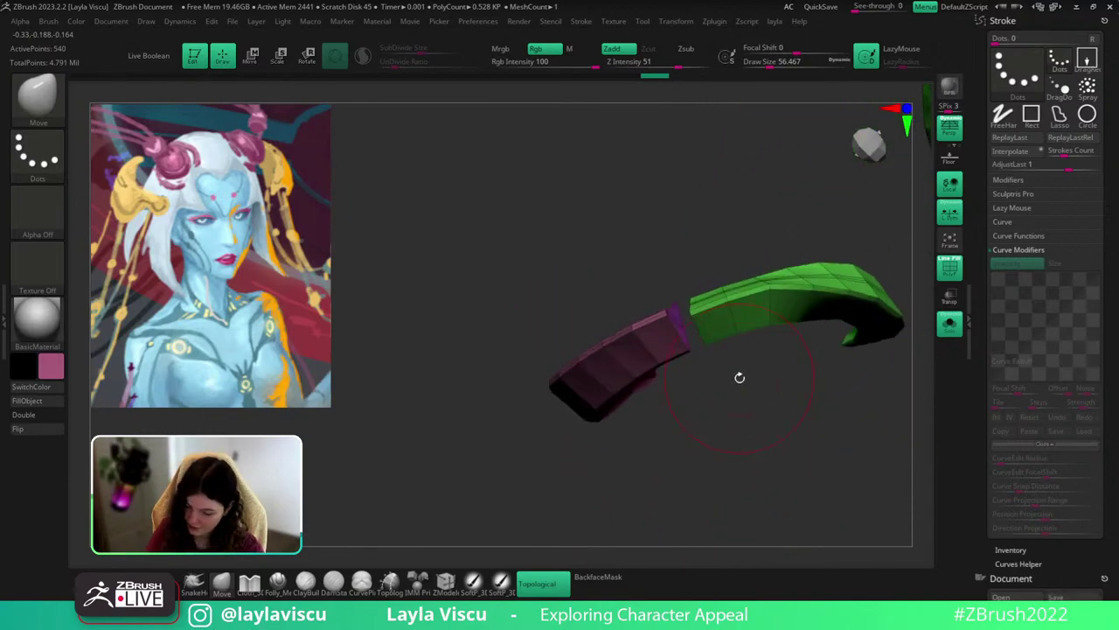
pyautogui.moveTo(692, 280)
pyautogui.mouseDown()
pyautogui.moveTo(737, 402)
pyautogui.moveTo(689, 223)
pyautogui.moveTo(709, 218)
pyautogui.moveTo(697, 317)
pyautogui.mouseUp()
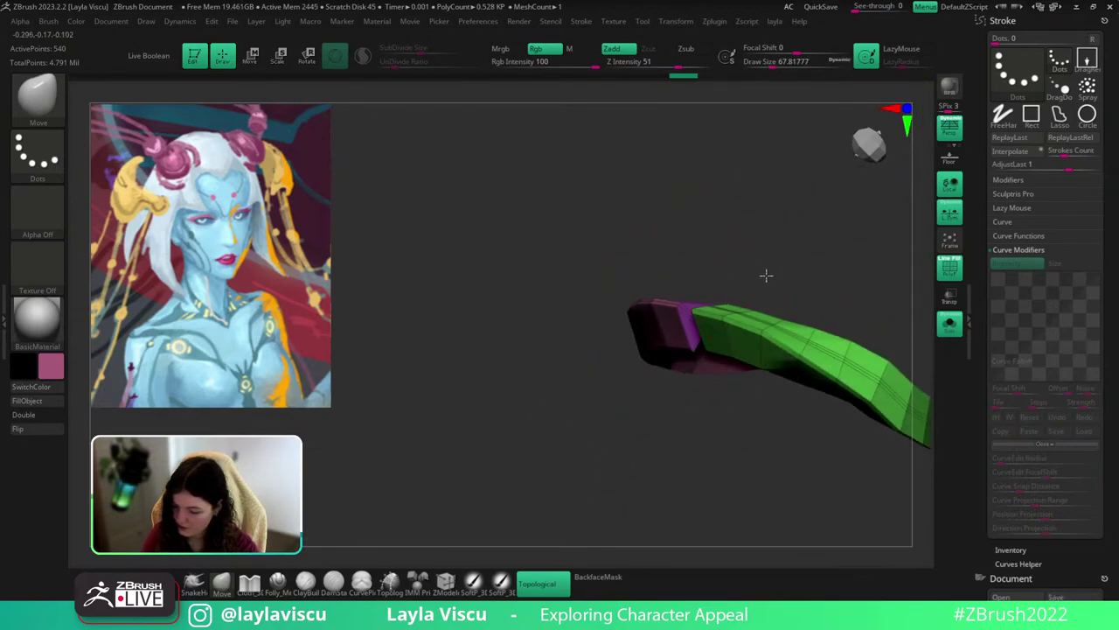
pyautogui.moveTo(765, 275); pyautogui.dragTo(745, 344)
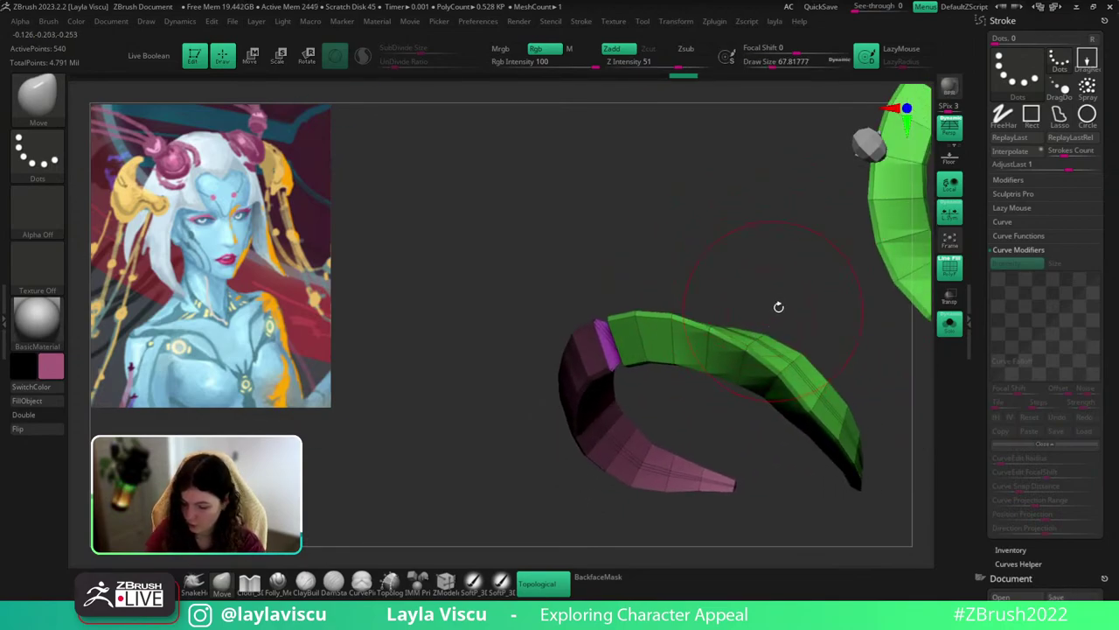
pyautogui.moveTo(778, 307); pyautogui.dragTo(726, 299)
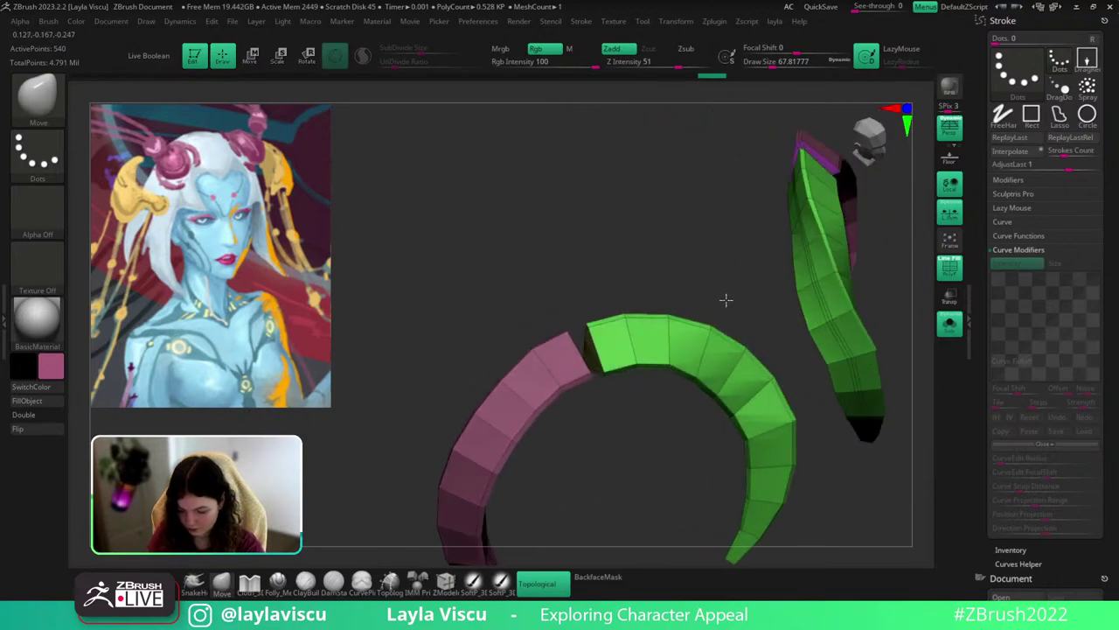
# Isolate the end-cap polygroups of the strands, invert the visibility and delete the hidden caps to leave the blunt ends open.
pyautogui.keyDown('ctrl'); pyautogui.keyDown('shift'); pyautogui.click(595, 331); pyautogui.keyUp('shift'); pyautogui.keyUp('ctrl')
pyautogui.keyDown('ctrl'); pyautogui.keyDown('shift'); pyautogui.click(605, 330); pyautogui.keyUp('shift'); pyautogui.keyUp('ctrl')
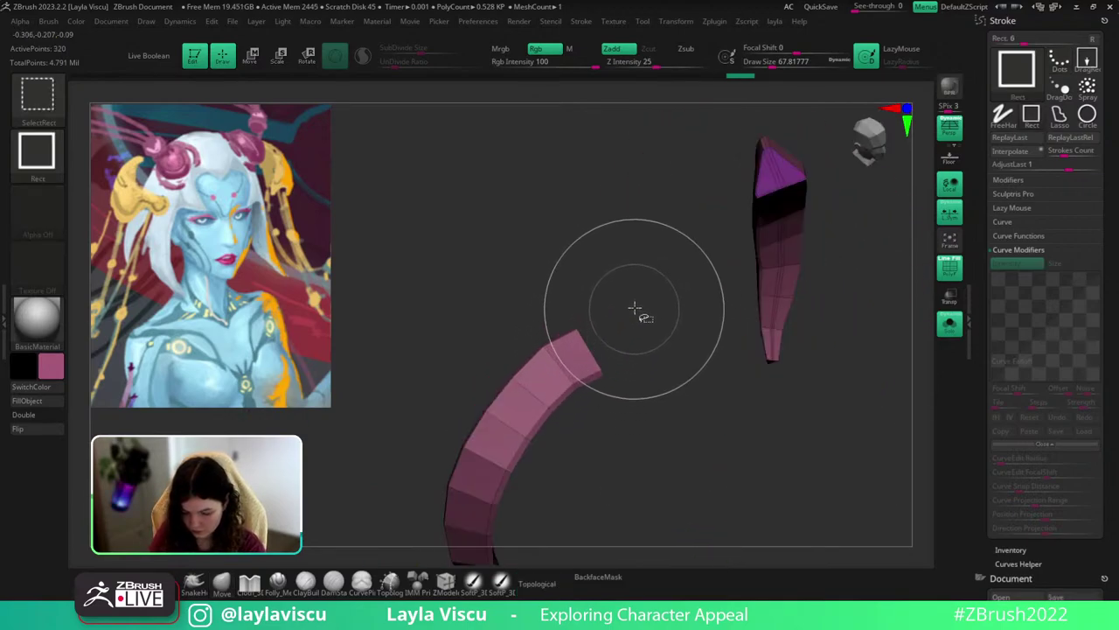
pyautogui.keyDown('ctrl'); pyautogui.keyDown('shift'); pyautogui.click(660, 285); pyautogui.keyUp('shift'); pyautogui.keyUp('ctrl')
pyautogui.keyDown('ctrl'); pyautogui.keyDown('shift'); pyautogui.click(670, 317); pyautogui.keyUp('shift'); pyautogui.keyUp('ctrl')
pyautogui.keyDown('ctrl'); pyautogui.keyDown('shift'); pyautogui.click(667, 318); pyautogui.keyUp('shift'); pyautogui.keyUp('ctrl')
pyautogui.keyDown('ctrl'); pyautogui.keyDown('shift'); pyautogui.click(548, 351); pyautogui.keyUp('shift'); pyautogui.keyUp('ctrl')
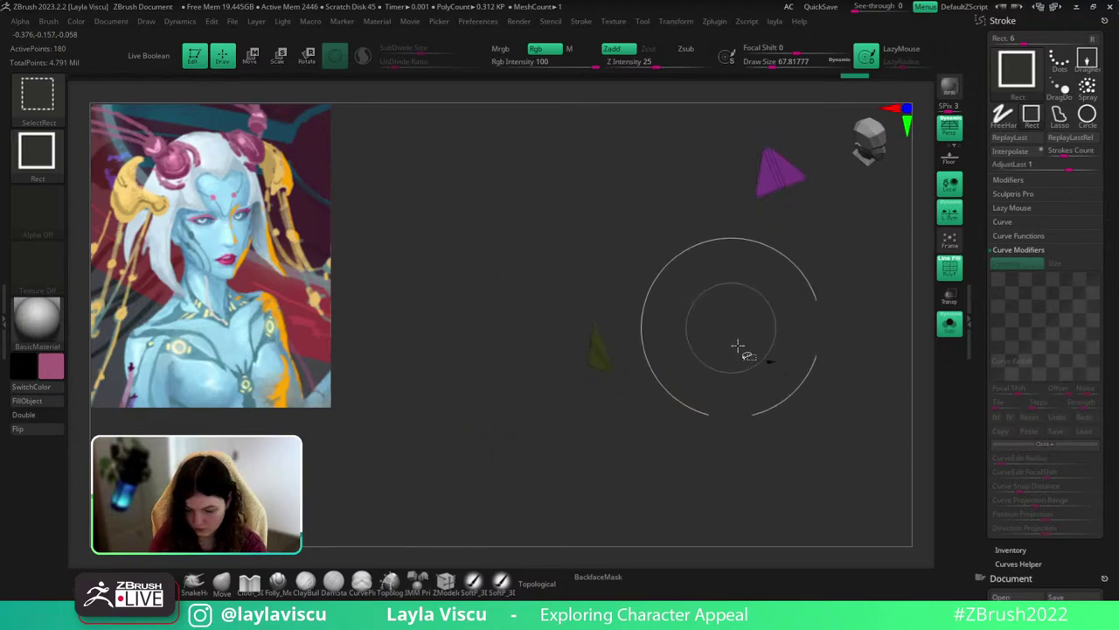
pyautogui.moveTo(738, 346); pyautogui.dragTo(785, 282)
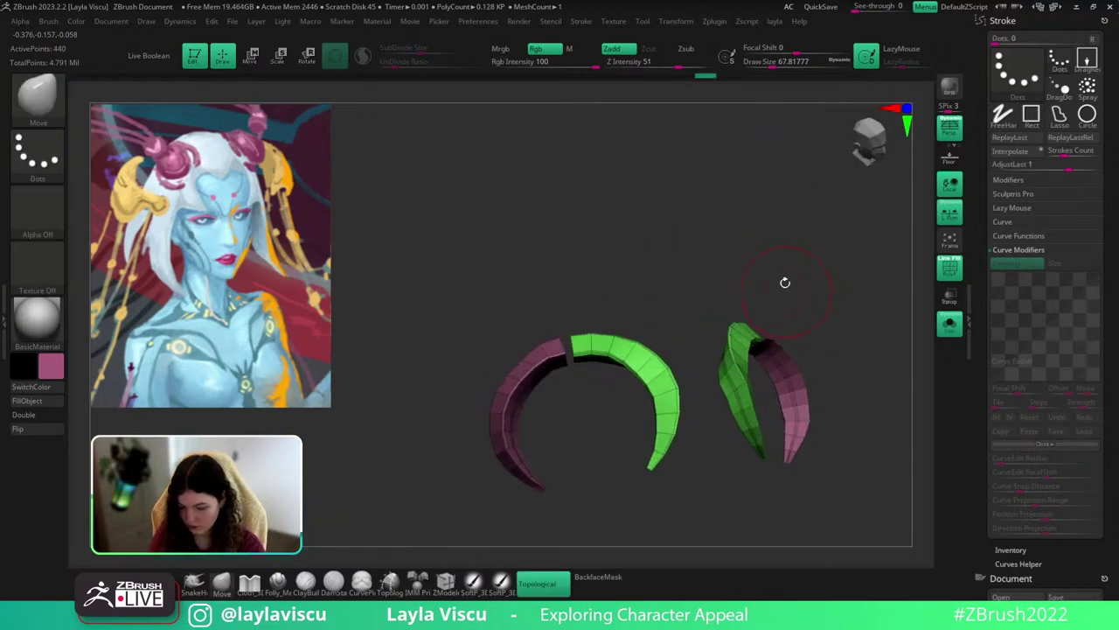
pyautogui.press('1')
# Delete the surplus lengthwise edge loops from both strands with the ZModeler brush.
pyautogui.keyDown('alt'); pyautogui.moveTo(617, 306); pyautogui.dragTo(621, 459); pyautogui.keyUp('alt')
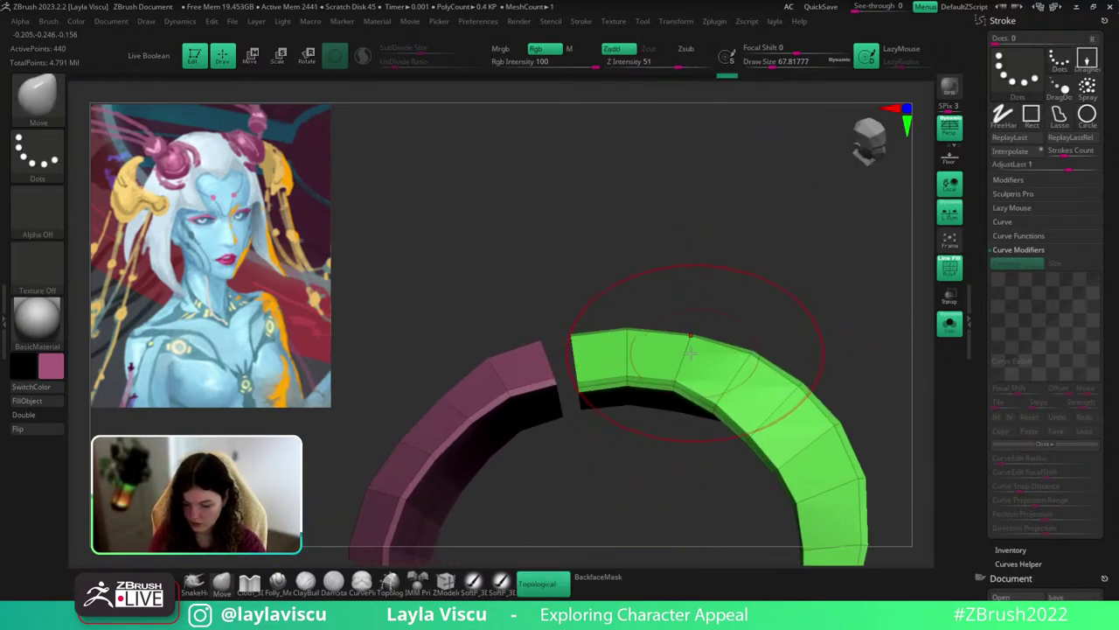
pyautogui.moveTo(695, 262); pyautogui.dragTo(669, 306)
pyautogui.press('b')
pyautogui.press('z')
pyautogui.press('m')
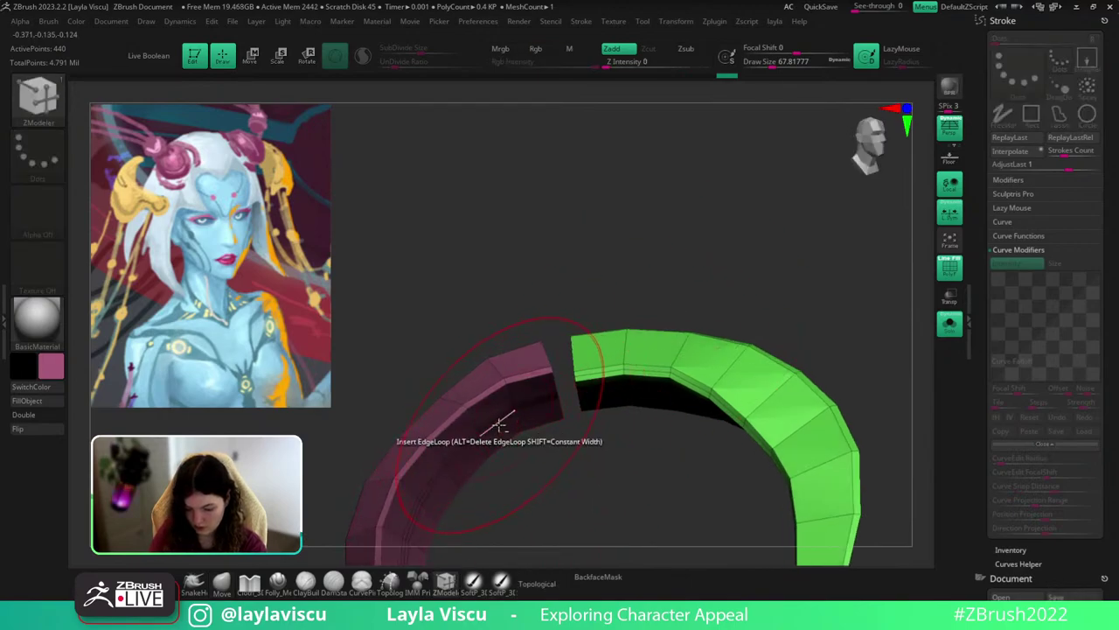
pyautogui.keyDown('alt'); pyautogui.click(497, 426); pyautogui.keyUp('alt')
pyautogui.keyDown('alt'); pyautogui.moveTo(527, 482); pyautogui.dragTo(692, 331); pyautogui.keyUp('alt')
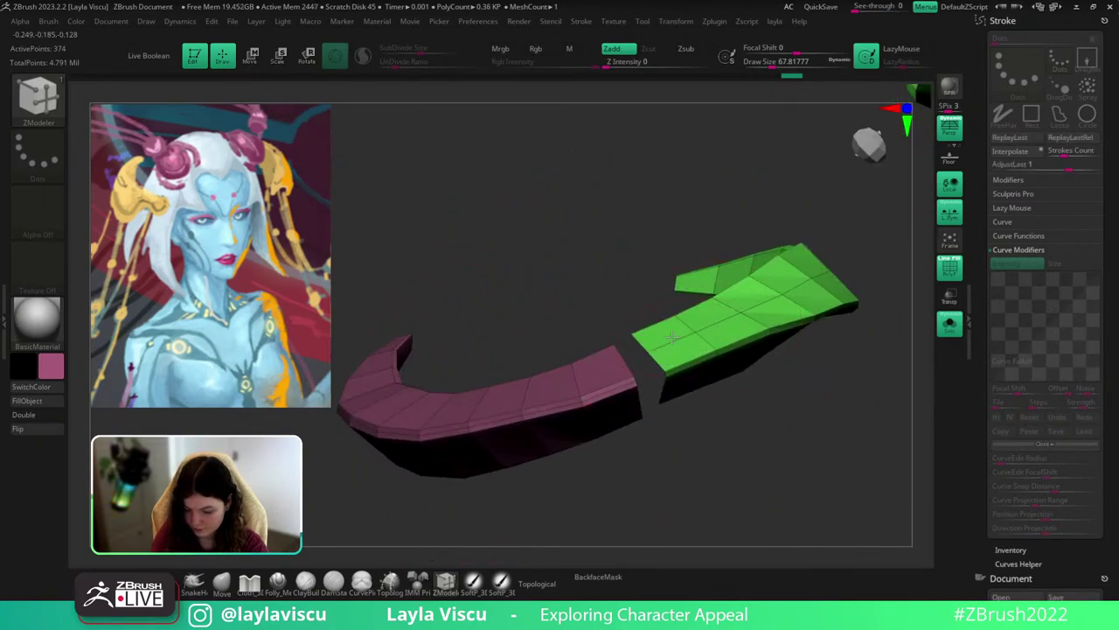
pyautogui.moveTo(697, 388)
pyautogui.mouseDown()
pyautogui.moveTo(690, 285)
pyautogui.moveTo(602, 345)
pyautogui.mouseUp()
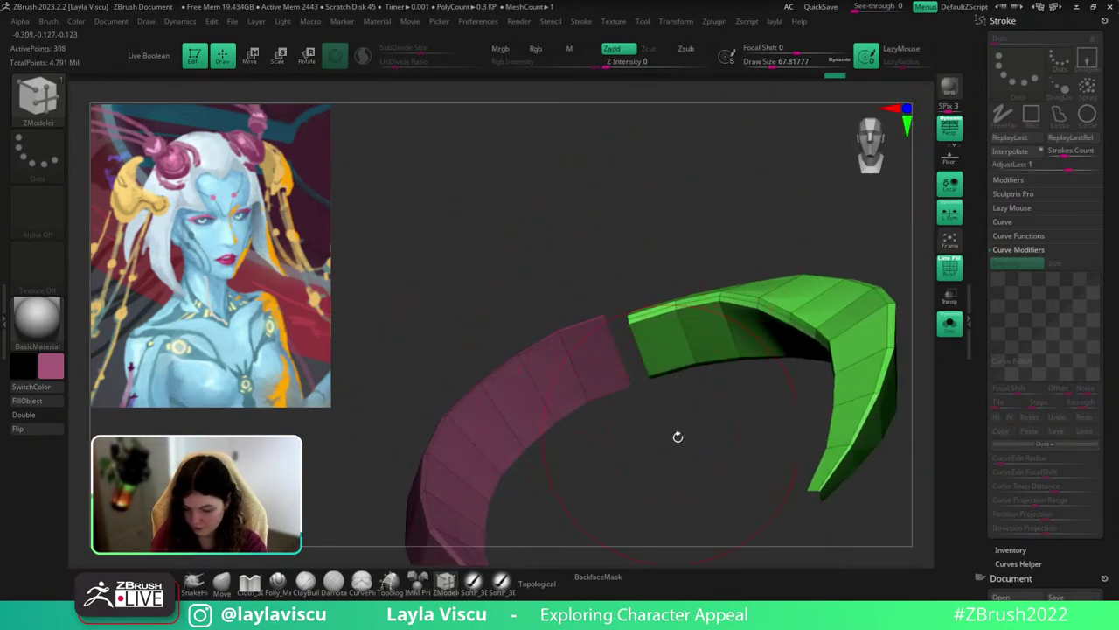
pyautogui.moveTo(677, 437); pyautogui.dragTo(688, 488)
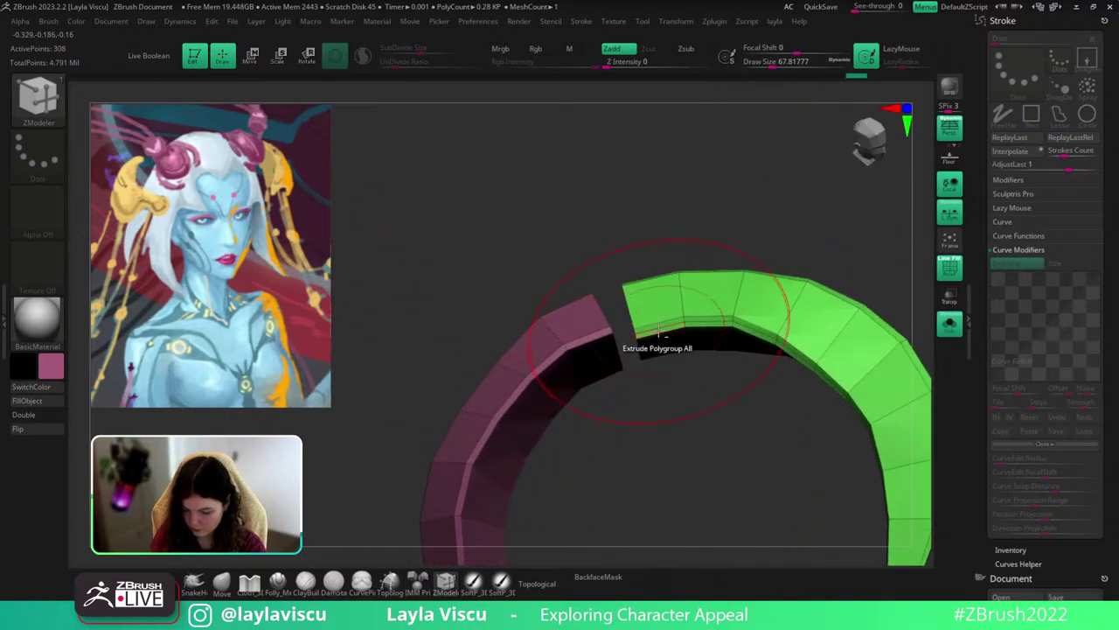
pyautogui.moveTo(669, 306); pyautogui.dragTo(682, 365, button='right')
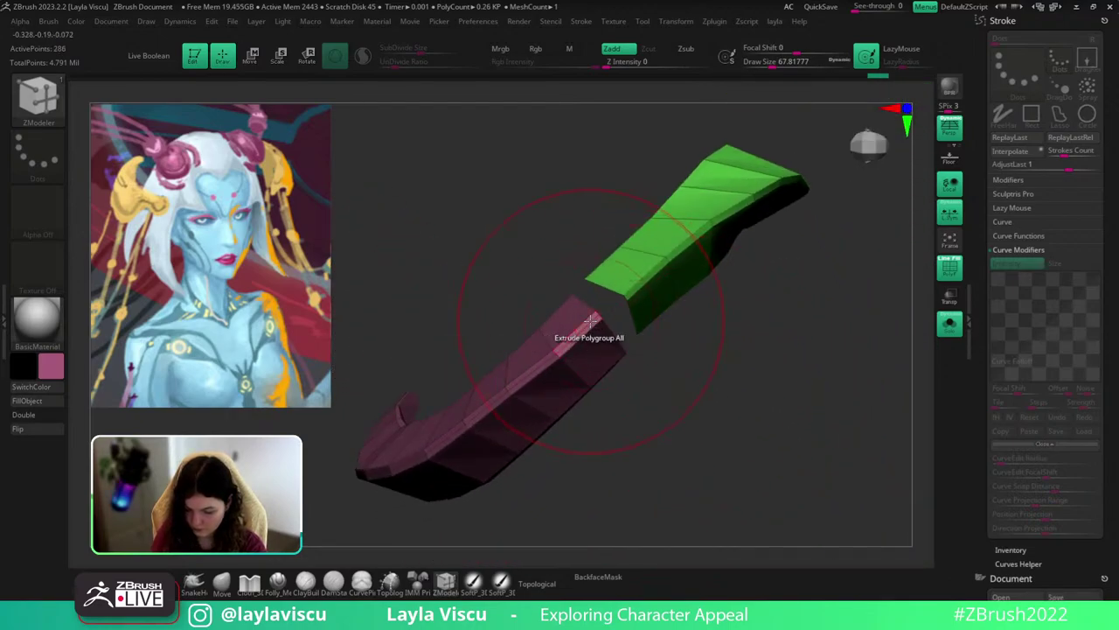
pyautogui.moveTo(583, 320); pyautogui.dragTo(695, 274, button='right')
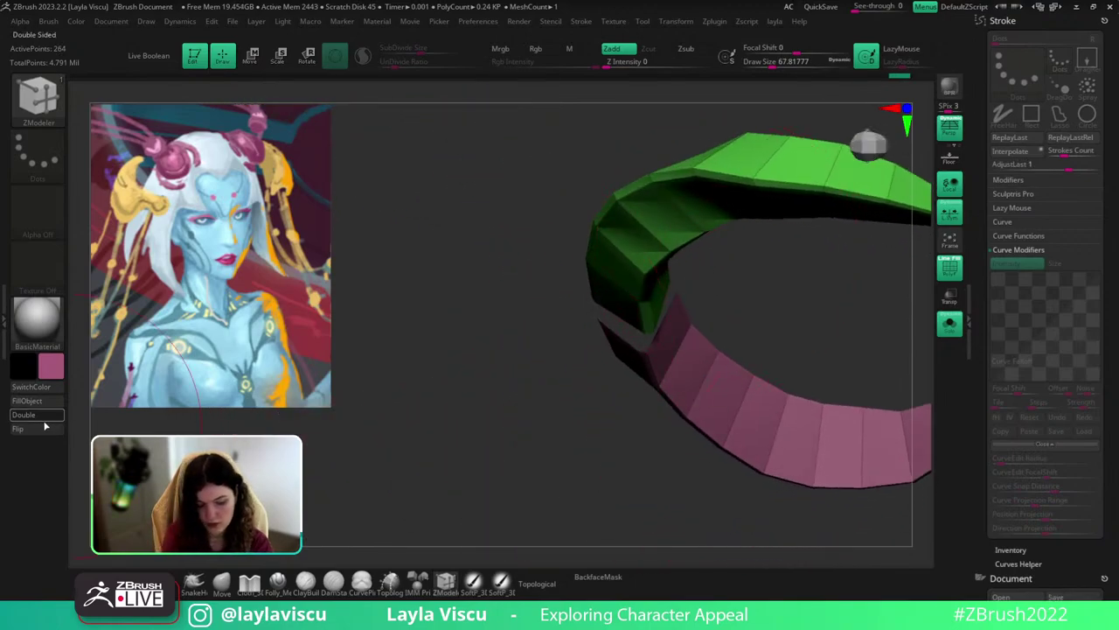
# Turn on double-sided display and bridge the strands' open blunt ends with ZModeler's edge Bridge, using Two Holes and Arcs.
pyautogui.moveTo(546, 472); pyautogui.dragTo(655, 309, button='right')
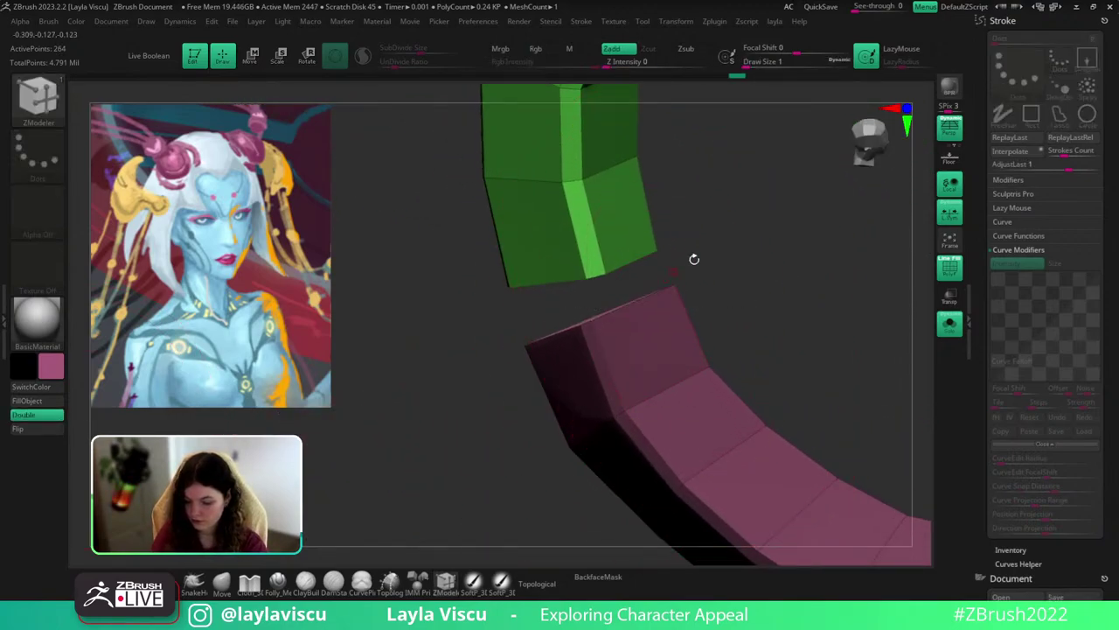
pyautogui.moveTo(692, 257); pyautogui.dragTo(634, 320, button='right')
pyautogui.press('space')
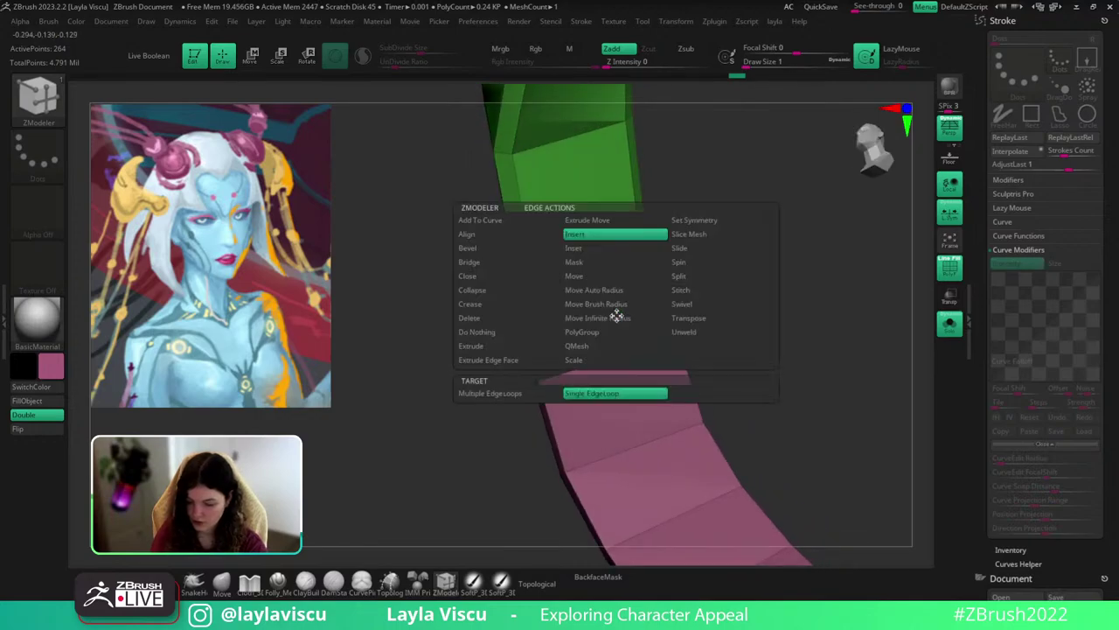
pyautogui.click(527, 266)
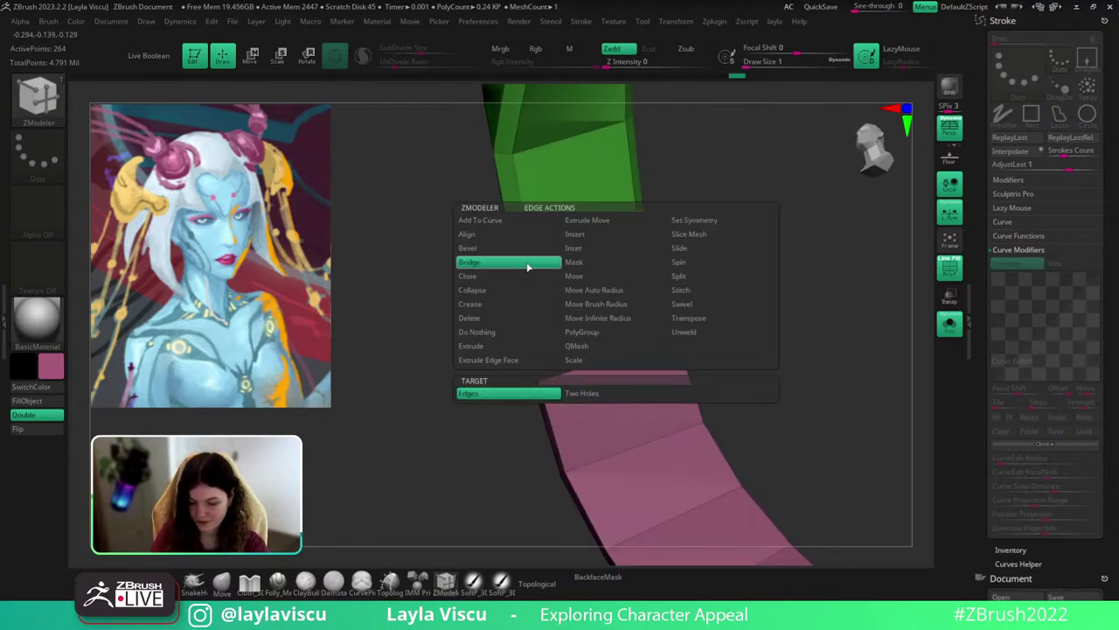
pyautogui.click(590, 393)
pyautogui.click(681, 418)
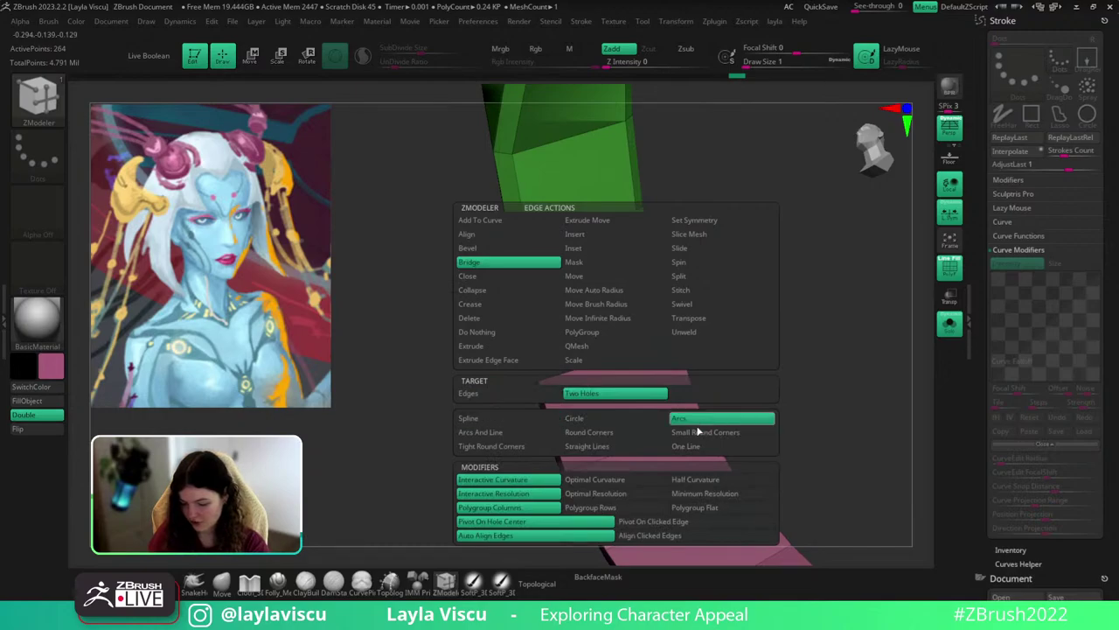
pyautogui.press('space')
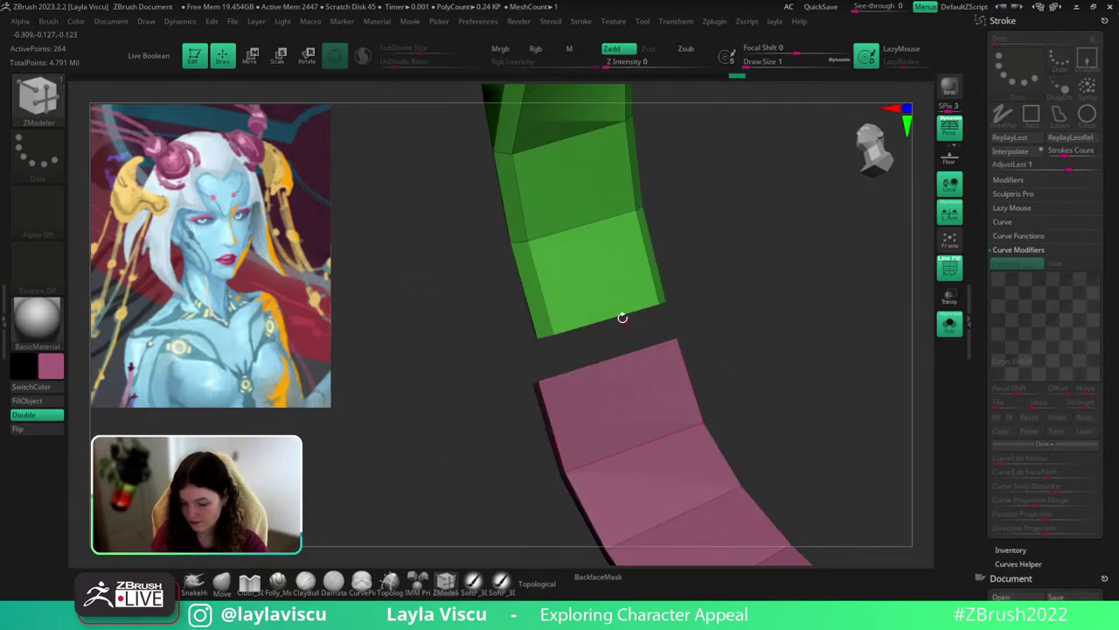
pyautogui.click(623, 317)
pyautogui.click(612, 348)
# Set ZModeler's edge action back to Insert.
pyautogui.moveTo(761, 351)
pyautogui.mouseDown()
pyautogui.moveTo(669, 352)
pyautogui.moveTo(744, 341)
pyautogui.moveTo(764, 320)
pyautogui.moveTo(717, 348)
pyautogui.moveTo(807, 254)
pyautogui.moveTo(852, 294)
pyautogui.moveTo(695, 326)
pyautogui.moveTo(732, 344)
pyautogui.moveTo(560, 378)
pyautogui.moveTo(757, 323)
pyautogui.moveTo(760, 305)
pyautogui.mouseUp()
pyautogui.press('space')
pyautogui.click(729, 234)
# Try Polish By Groups with the strand masked except around the bridged joint, and undo the polish.
pyautogui.click(36, 150)
pyautogui.click(162, 163)
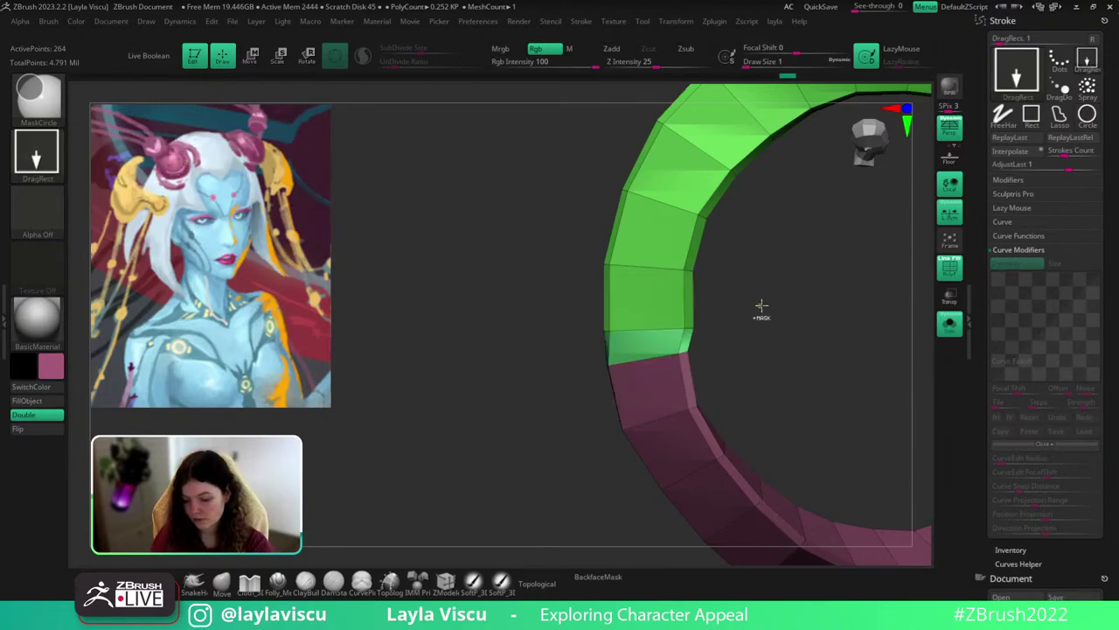
pyautogui.moveTo(1115, 343)
pyautogui.mouseDown()
pyautogui.moveTo(1104, 247)
pyautogui.moveTo(1076, 200)
pyautogui.mouseUp()
pyautogui.keyDown('ctrl'); pyautogui.moveTo(565, 402); pyautogui.dragTo(584, 382); pyautogui.keyUp('ctrl')
pyautogui.moveTo(1115, 379); pyautogui.dragTo(1098, 201)
pyautogui.keyDown('ctrl'); pyautogui.click(840, 401); pyautogui.keyUp('ctrl')
pyautogui.click(1015, 605)
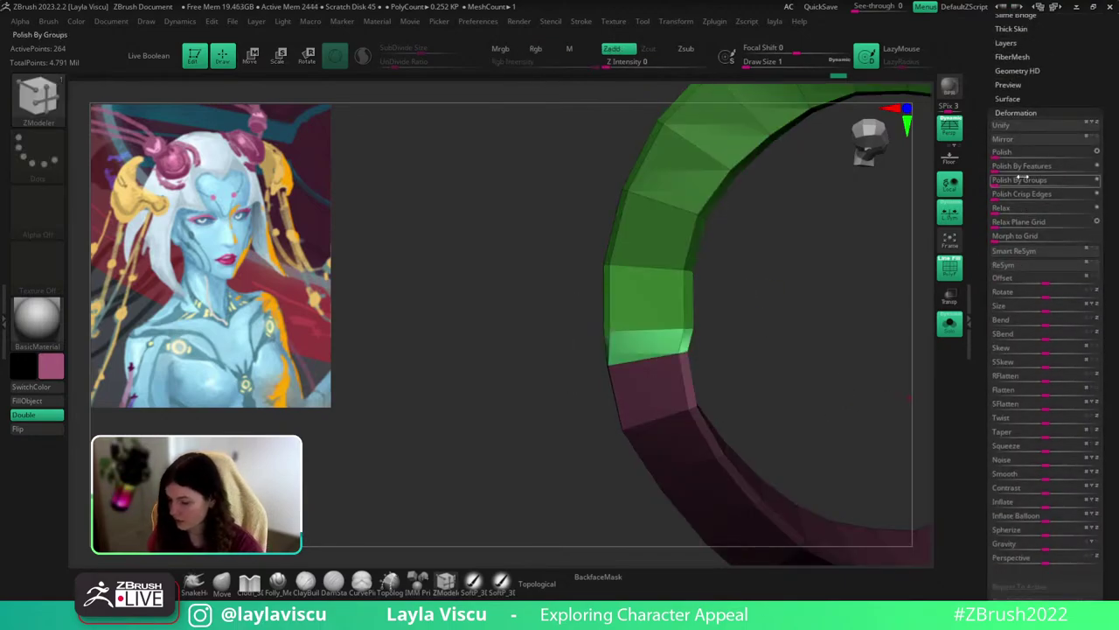
pyautogui.click(1022, 180)
pyautogui.hotkey('ctrl', 'z')
# Regroup the strand's faces with Groups By Normals and try Polish By Groups on the new polygroups.
pyautogui.moveTo(904, 267); pyautogui.dragTo(856, 302)
pyautogui.press('c')
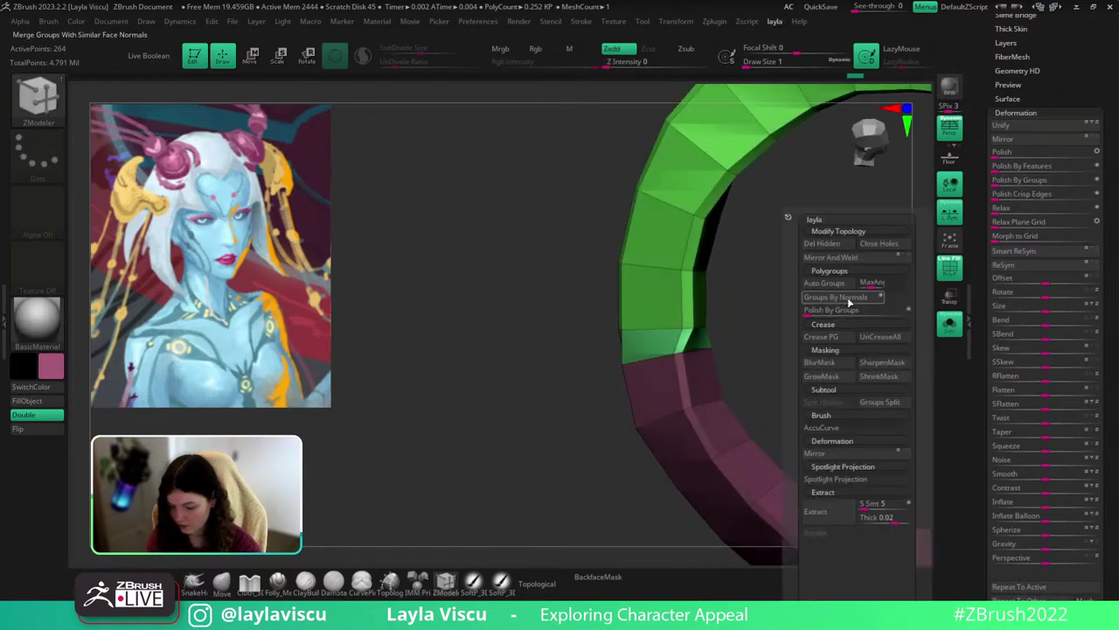
pyautogui.click(837, 299)
pyautogui.click(1019, 179)
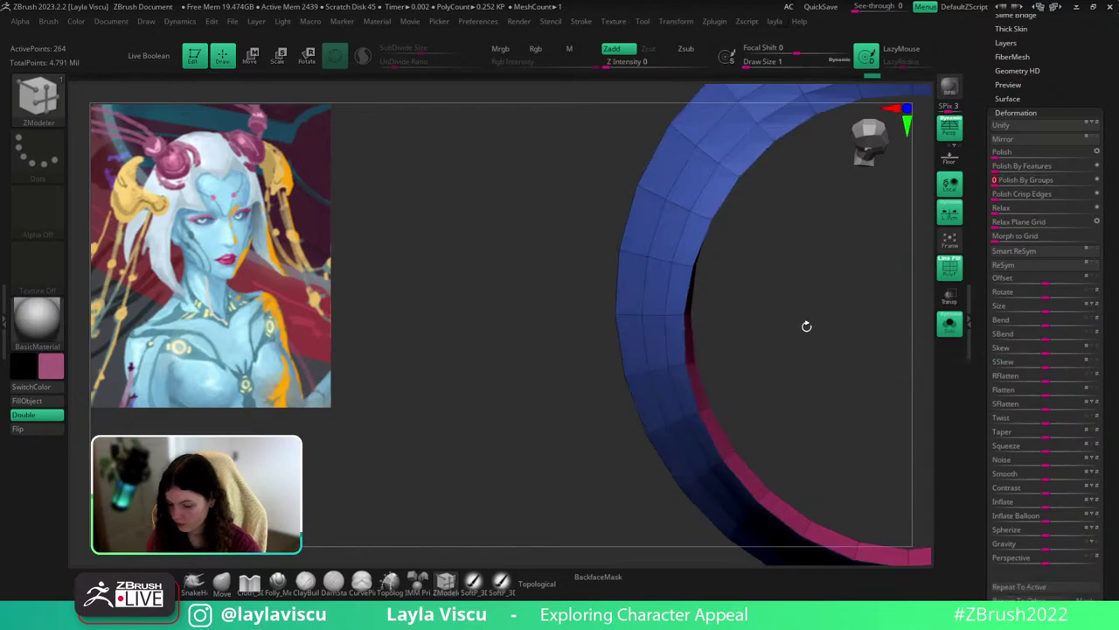
pyautogui.moveTo(804, 324); pyautogui.dragTo(750, 347)
# Delete the extra crosswise edge loop at the bridged joint with the ZModeler brush.
pyautogui.click(227, 584)
pyautogui.click(448, 583)
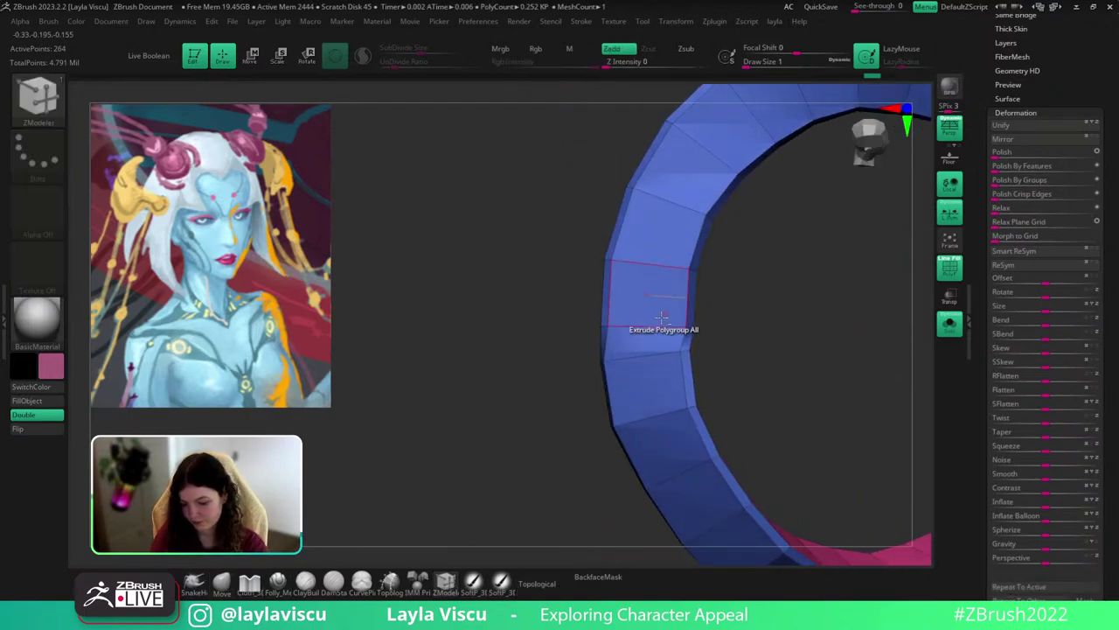
pyautogui.keyDown('alt'); pyautogui.click(657, 327); pyautogui.keyUp('alt')
pyautogui.keyDown('ctrl'); pyautogui.moveTo(690, 306); pyautogui.dragTo(717, 270, button='right'); pyautogui.keyUp('ctrl')
# Set ZModeler's edge action to Slide and slide the edge loops near the joint to even out their spacing.
pyautogui.press('b')
pyautogui.press('z')
pyautogui.press('m')
pyautogui.press('space')
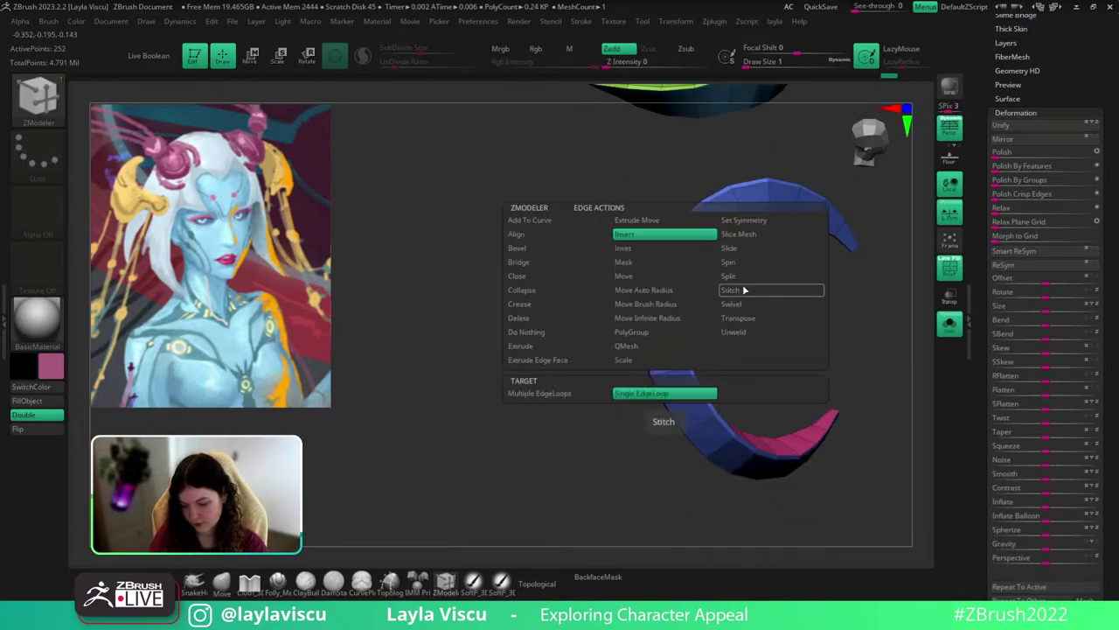
pyautogui.click(752, 254)
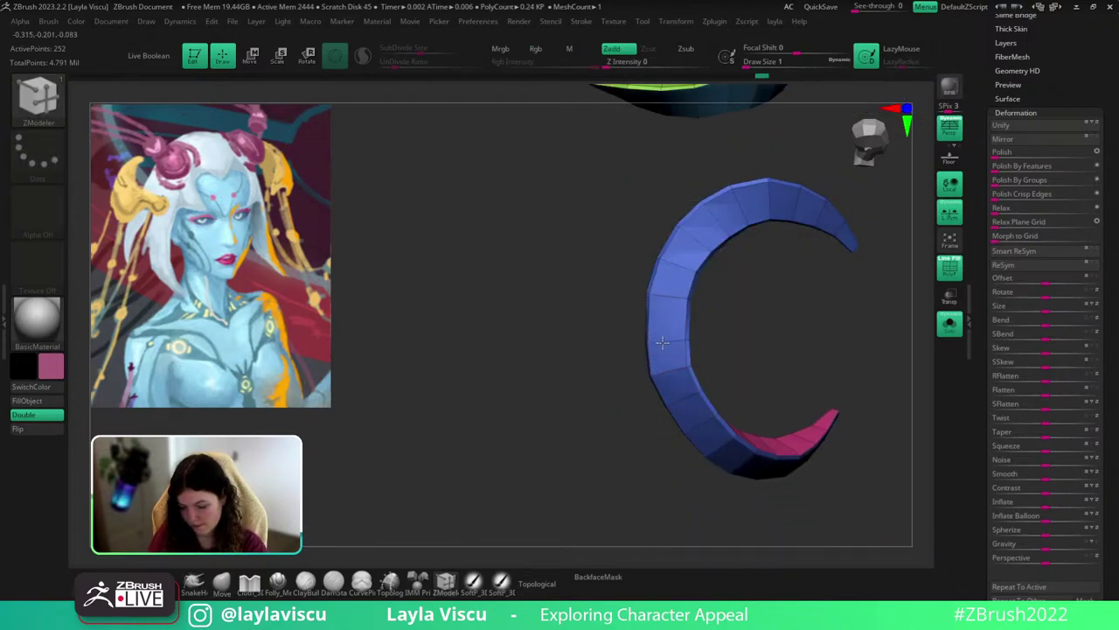
pyautogui.moveTo(684, 306)
pyautogui.keyDown('ctrl'); pyautogui.mouseDown(button='right')
pyautogui.moveTo(757, 300)
pyautogui.moveTo(684, 408)
pyautogui.mouseUp(button='right'); pyautogui.keyUp('ctrl')
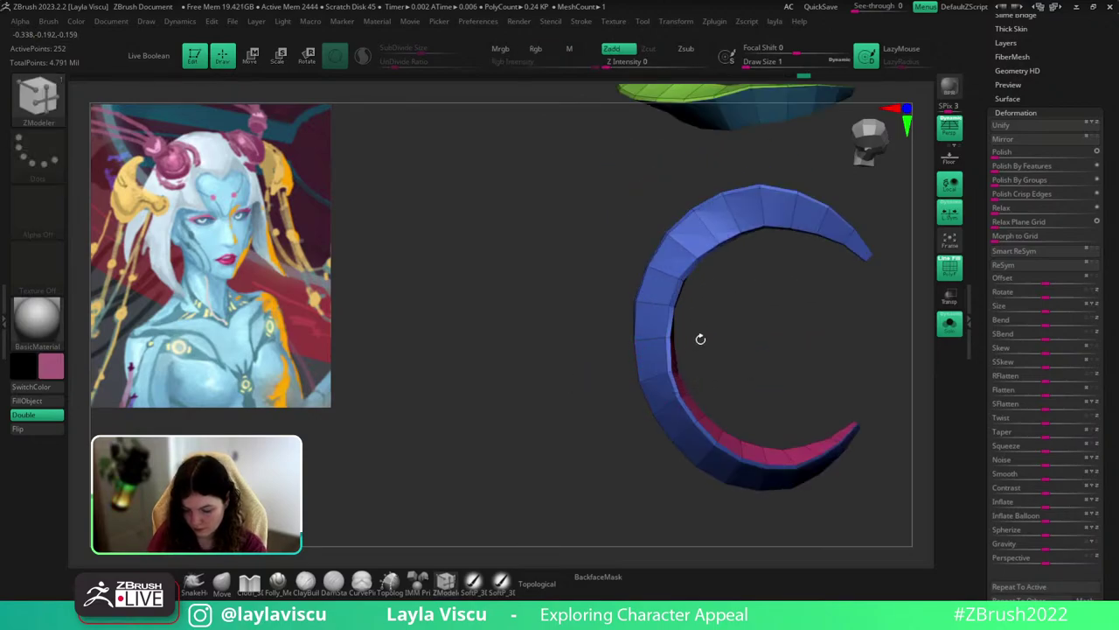
# Show the full head again and shape the joined strand around the pink disc with the Move brush, adjusting its draw size.
pyautogui.keyDown('ctrl'); pyautogui.moveTo(701, 339); pyautogui.dragTo(762, 260, button='right'); pyautogui.keyUp('ctrl')
pyautogui.click(943, 332)
pyautogui.keyDown('ctrl'); pyautogui.moveTo(841, 317); pyautogui.dragTo(859, 247, button='right'); pyautogui.keyUp('ctrl')
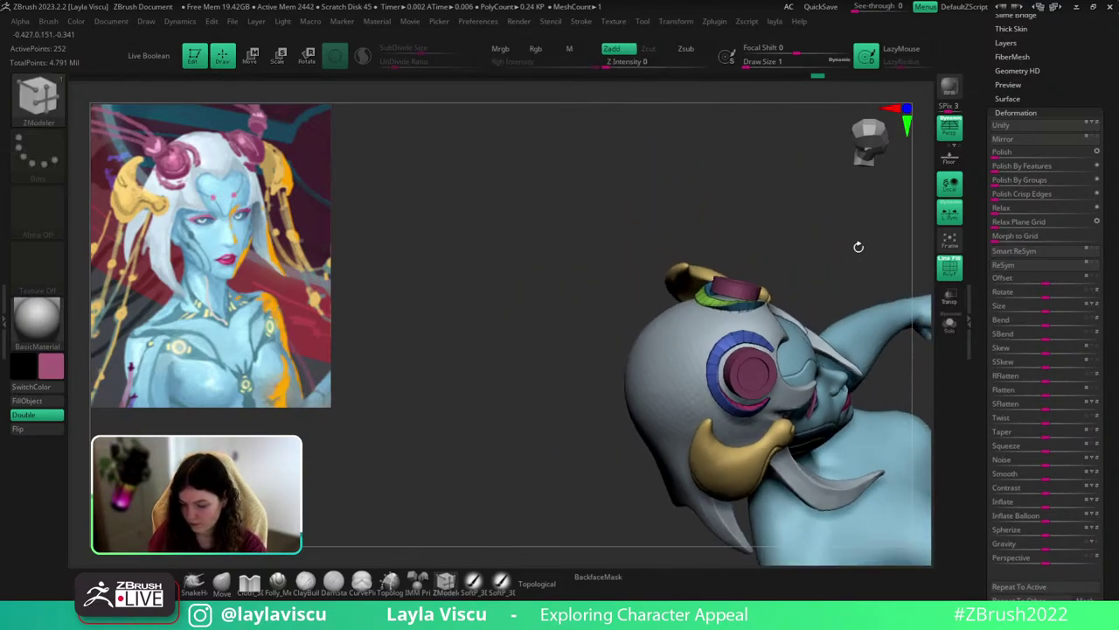
pyautogui.moveTo(859, 247); pyautogui.dragTo(867, 268)
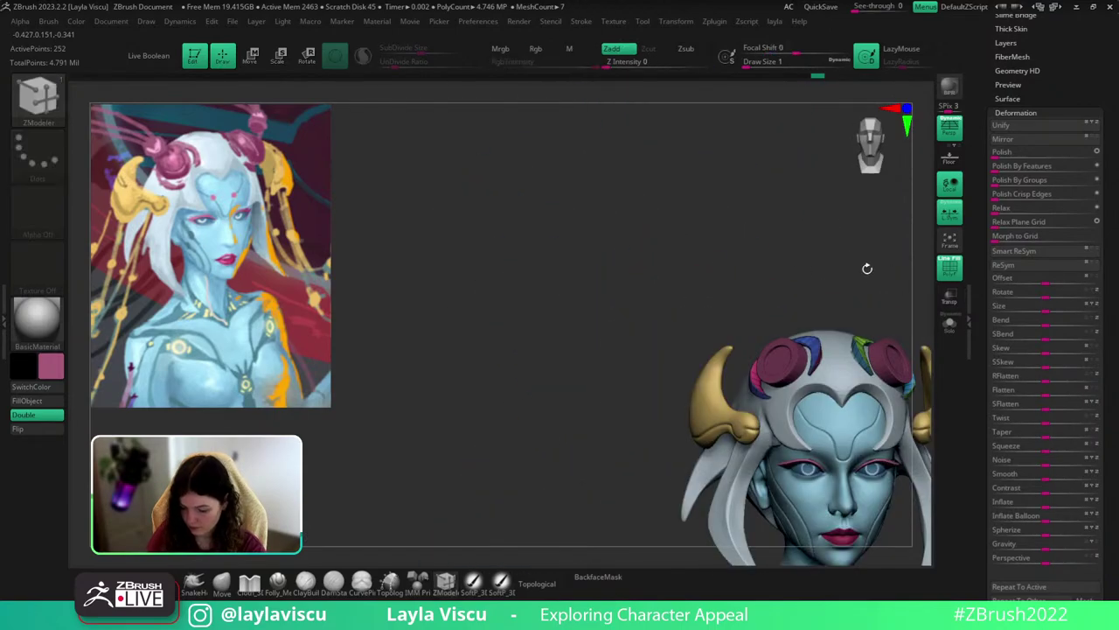
pyautogui.moveTo(867, 268)
pyautogui.keyDown('alt'); pyautogui.mouseDown(button='right')
pyautogui.moveTo(734, 324)
pyautogui.moveTo(763, 381)
pyautogui.moveTo(745, 402)
pyautogui.moveTo(678, 280)
pyautogui.mouseUp(button='right'); pyautogui.keyUp('alt')
pyautogui.click(222, 583)
pyautogui.press('s')
pyautogui.click(684, 341)
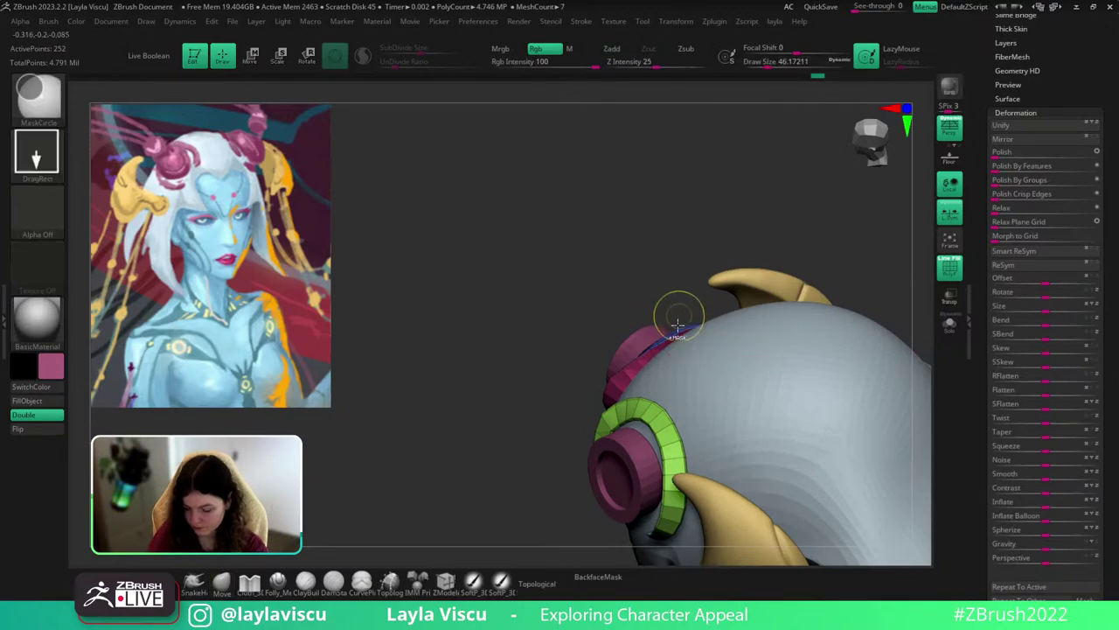
pyautogui.keyDown('ctrl'); pyautogui.moveTo(677, 325); pyautogui.dragTo(668, 346, button='right'); pyautogui.keyUp('ctrl')
pyautogui.press('s')
pyautogui.click(680, 346)
# Set ZModeler's edge action to Insert and delete the lengthwise edge loop along the joined strand's outer edge.
pyautogui.click(452, 587)
pyautogui.moveTo(559, 411); pyautogui.dragTo(702, 374, button='right')
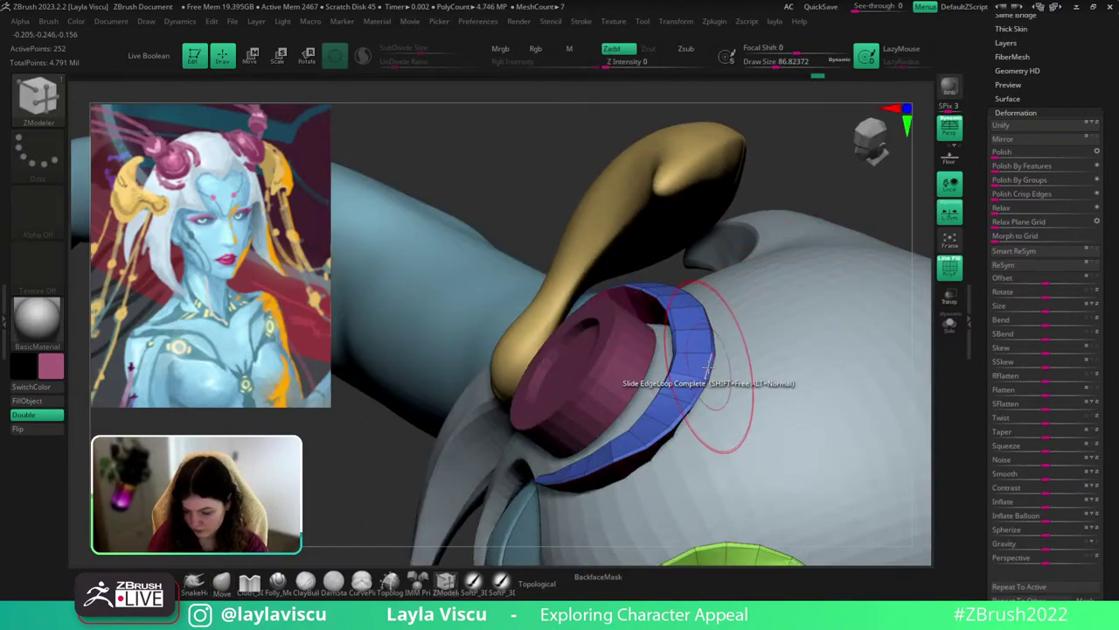
pyautogui.press('space')
pyautogui.click(707, 250)
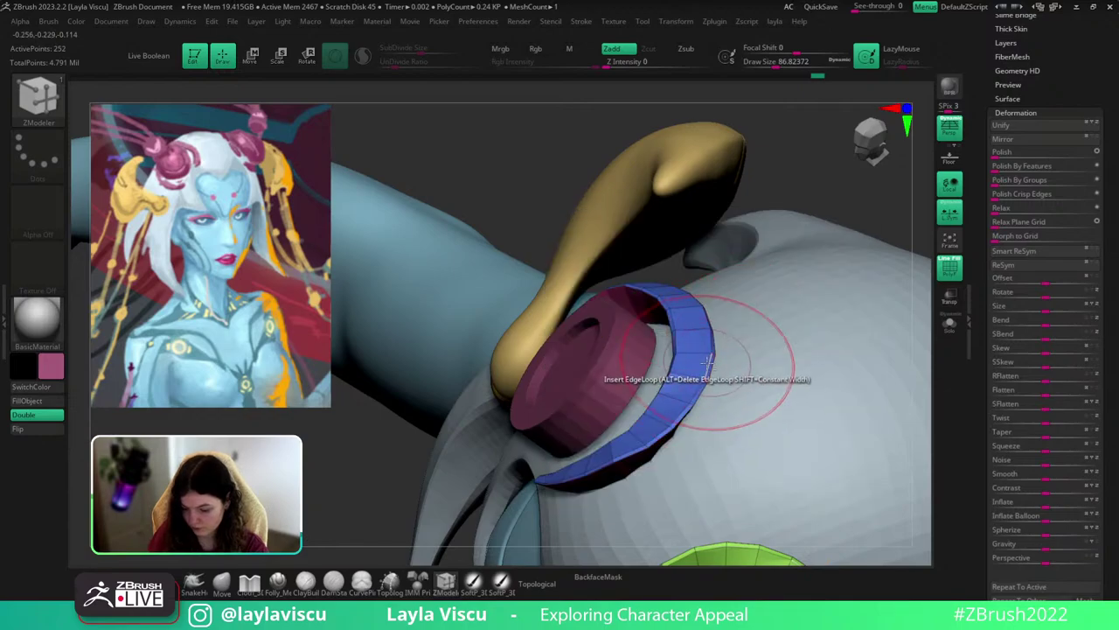
pyautogui.moveTo(813, 190); pyautogui.dragTo(751, 203, button='right')
# Resize the Move brush and reshape the joined strand so it follows the curve of the head behind the disc.
pyautogui.click(224, 582)
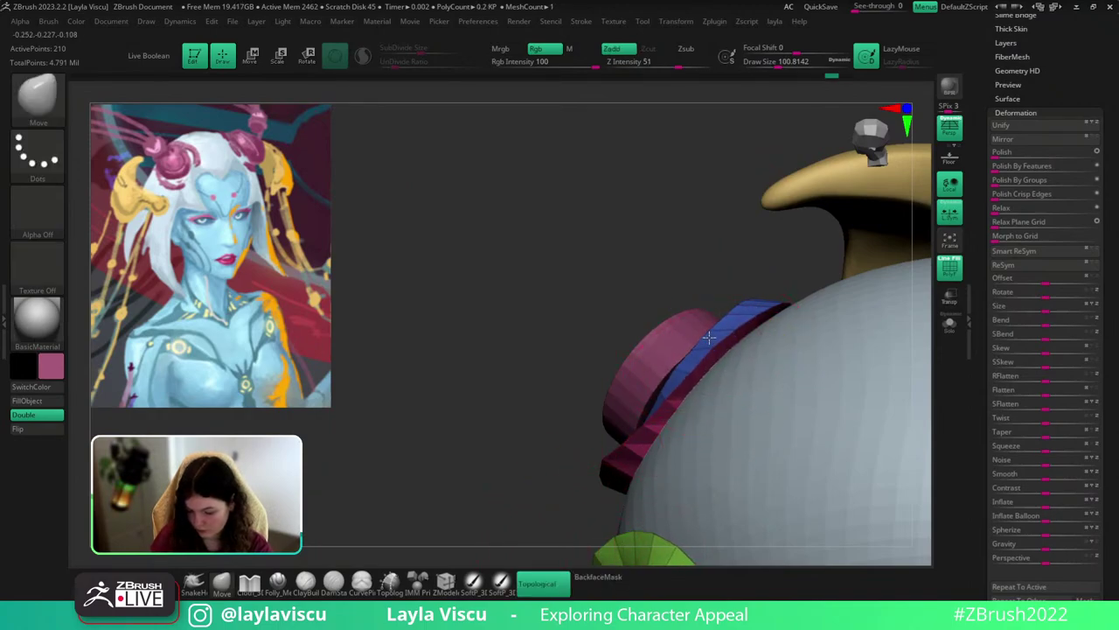
pyautogui.moveTo(757, 293); pyautogui.dragTo(688, 363, button='right')
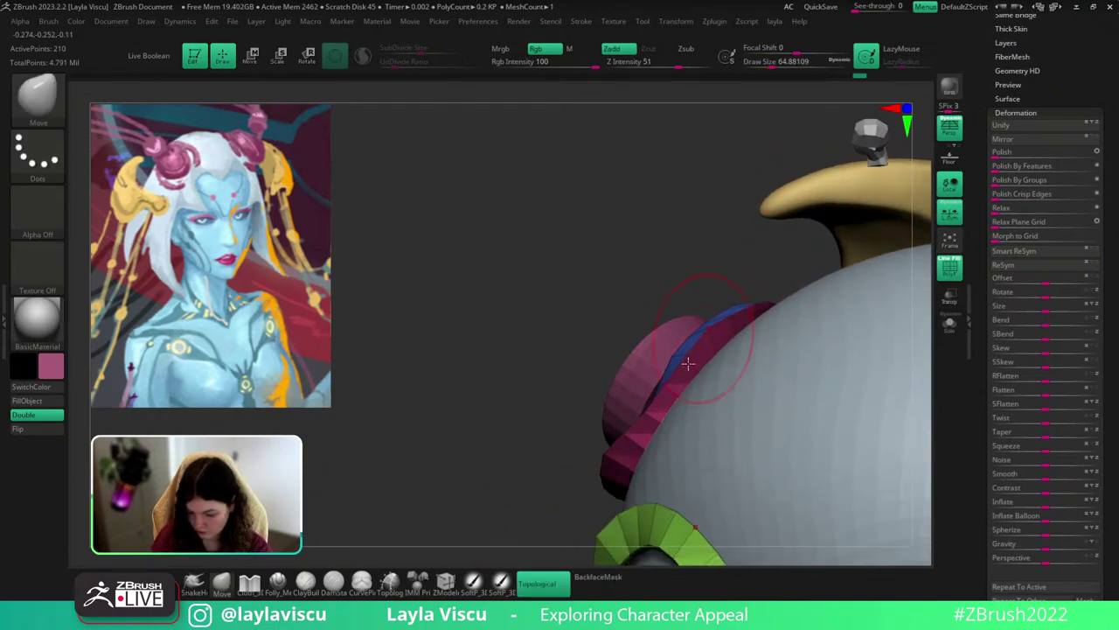
pyautogui.moveTo(613, 401); pyautogui.dragTo(692, 342, button='right')
pyautogui.moveTo(705, 300)
pyautogui.mouseDown(button='right')
pyautogui.moveTo(805, 293)
pyautogui.moveTo(832, 253)
pyautogui.moveTo(647, 335)
pyautogui.moveTo(767, 240)
pyautogui.moveTo(554, 356)
pyautogui.moveTo(859, 219)
pyautogui.moveTo(774, 290)
pyautogui.moveTo(735, 350)
pyautogui.moveTo(874, 339)
pyautogui.moveTo(875, 330)
pyautogui.moveTo(856, 336)
pyautogui.mouseUp(button='right')
# Solo the joined strands, refine their edges and tips with the Move brush, and compare their fit on the full head.
pyautogui.click(950, 325)
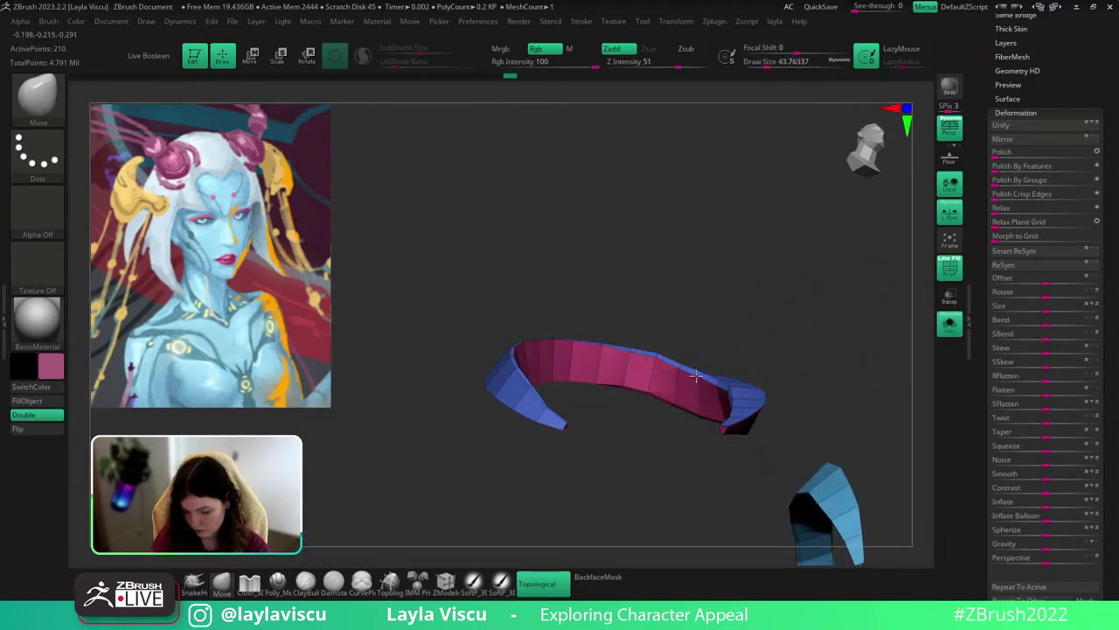
pyautogui.moveTo(712, 347); pyautogui.dragTo(743, 377, button='right')
pyautogui.moveTo(804, 349); pyautogui.dragTo(767, 390, button='right')
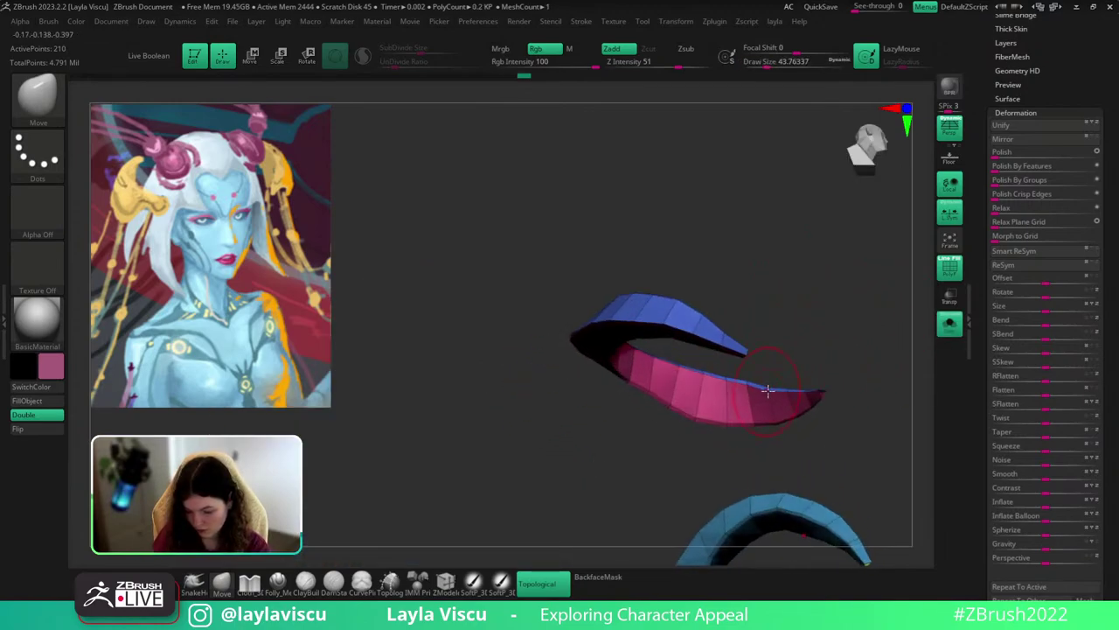
pyautogui.moveTo(835, 347)
pyautogui.mouseDown(button='right')
pyautogui.moveTo(814, 385)
pyautogui.moveTo(909, 333)
pyautogui.moveTo(849, 382)
pyautogui.moveTo(884, 467)
pyautogui.moveTo(866, 277)
pyautogui.moveTo(887, 310)
pyautogui.moveTo(787, 385)
pyautogui.mouseUp(button='right')
pyautogui.click(949, 325)
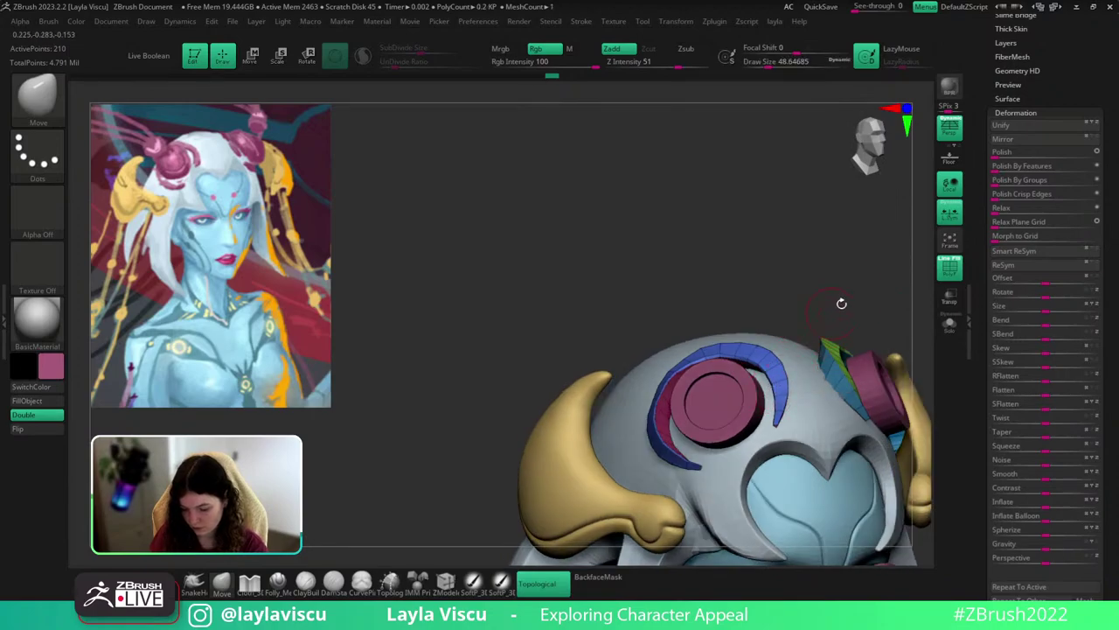
pyautogui.moveTo(841, 304); pyautogui.dragTo(865, 232, button='right')
pyautogui.click(950, 323)
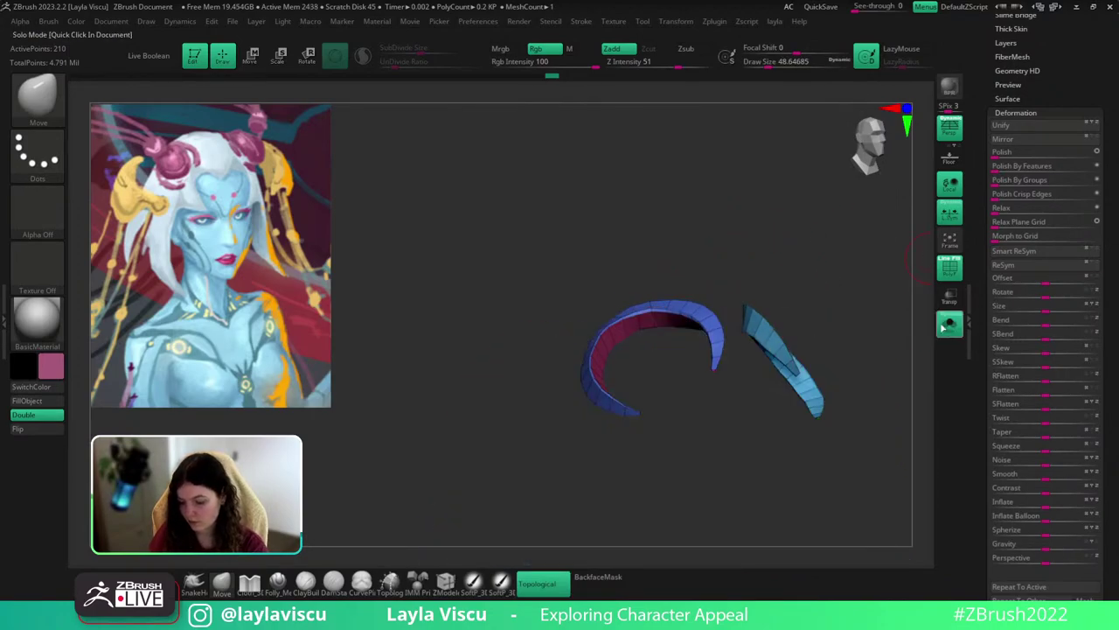
pyautogui.click(950, 323)
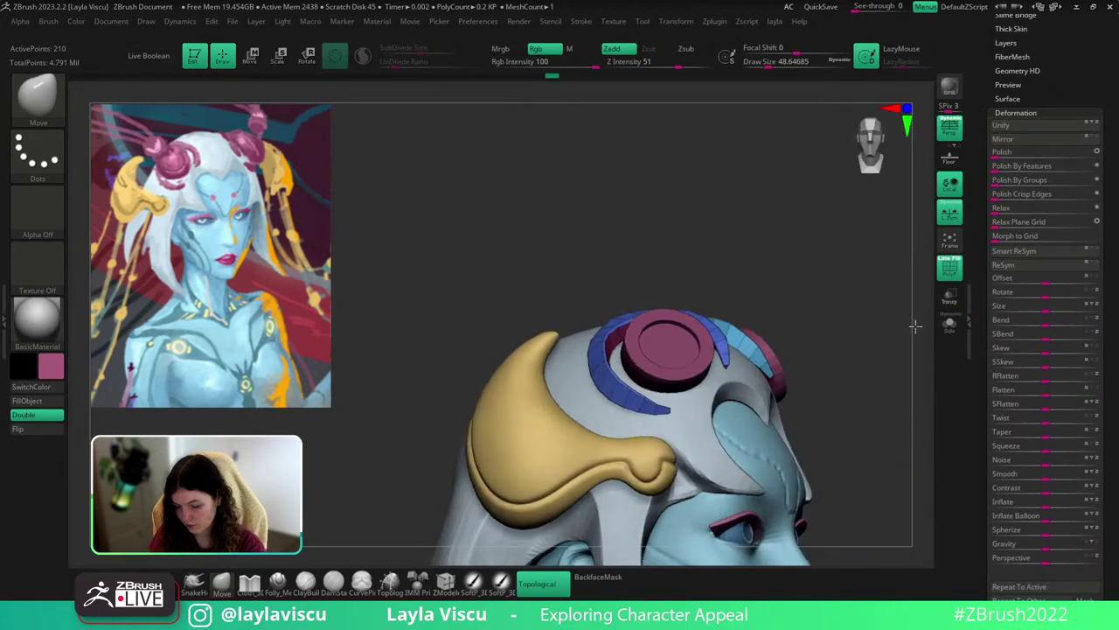
# Solo the strands and delete the lengthwise edge loop along the crescent's edge with ZModeler, checking the fit on the full head.
pyautogui.moveTo(914, 325); pyautogui.dragTo(896, 320, button='right')
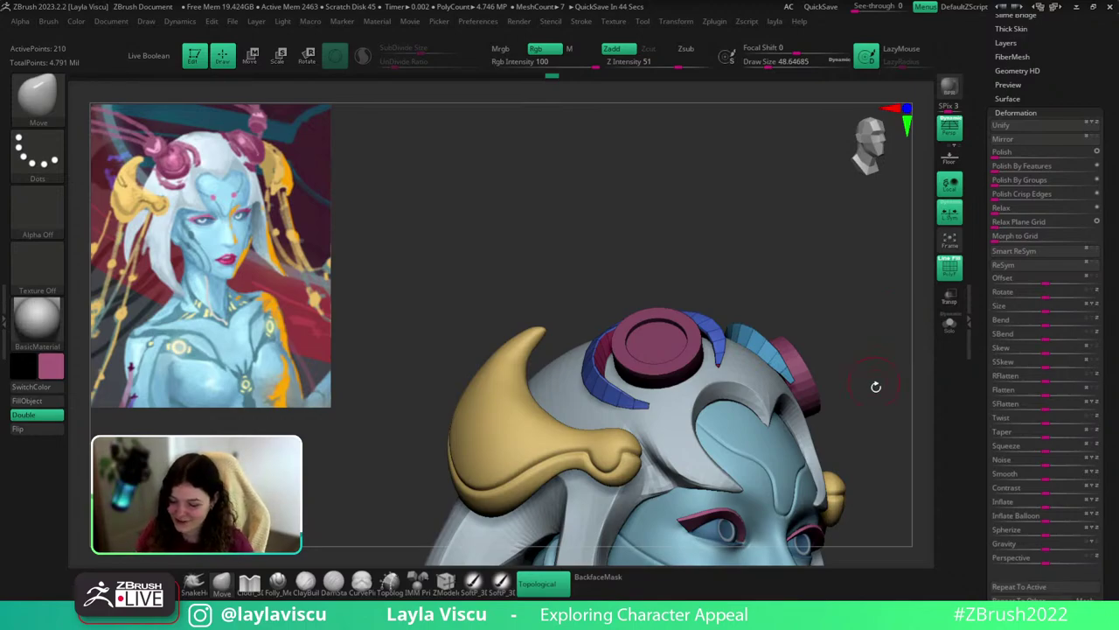
pyautogui.moveTo(875, 386)
pyautogui.mouseDown()
pyautogui.moveTo(907, 489)
pyautogui.moveTo(945, 426)
pyautogui.moveTo(950, 455)
pyautogui.moveTo(939, 444)
pyautogui.moveTo(902, 467)
pyautogui.moveTo(912, 393)
pyautogui.moveTo(920, 567)
pyautogui.moveTo(909, 499)
pyautogui.moveTo(918, 463)
pyautogui.mouseUp()
pyautogui.click(950, 324)
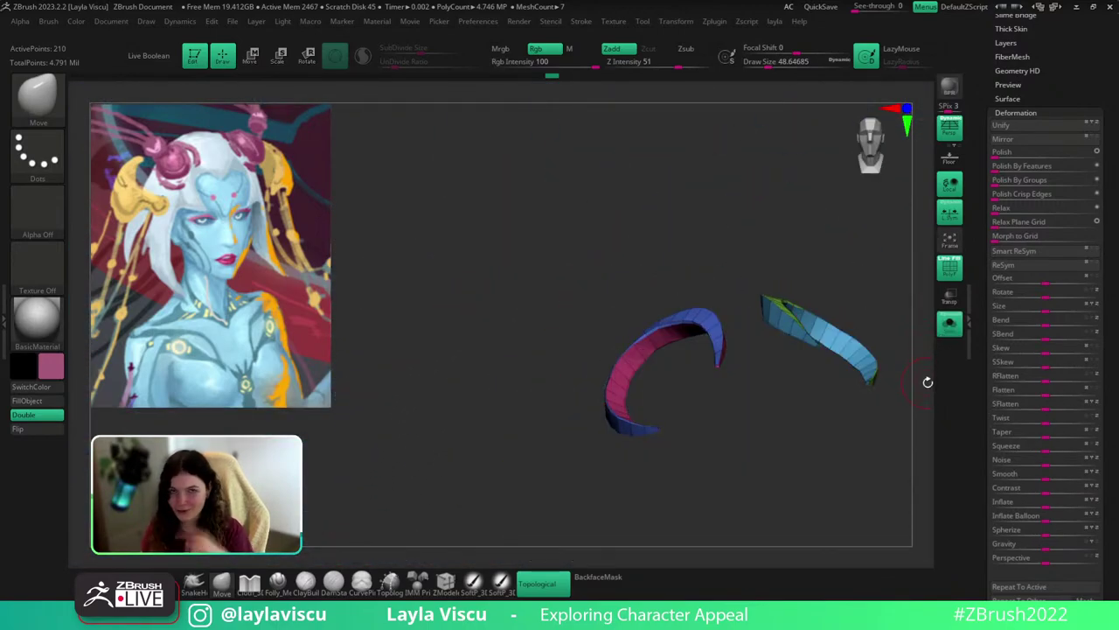
pyautogui.click(949, 323)
pyautogui.moveTo(878, 273)
pyautogui.mouseDown()
pyautogui.moveTo(900, 305)
pyautogui.moveTo(902, 287)
pyautogui.moveTo(879, 375)
pyautogui.moveTo(912, 350)
pyautogui.mouseUp()
pyautogui.click(950, 324)
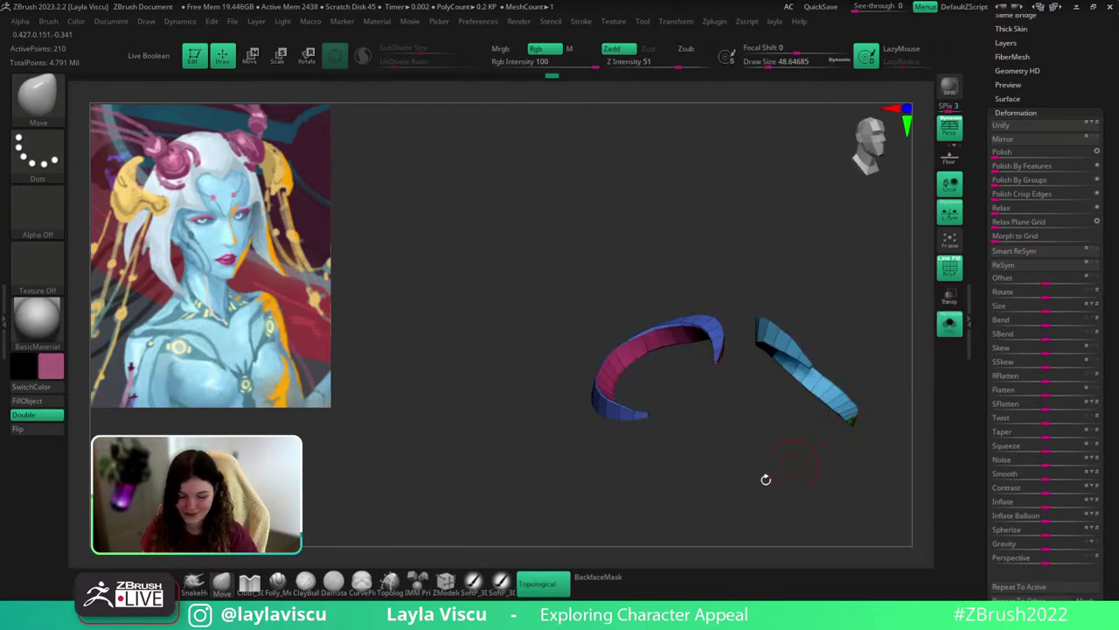
pyautogui.click(447, 582)
pyautogui.keyDown('ctrl'); pyautogui.moveTo(692, 302); pyautogui.dragTo(745, 357, button='right'); pyautogui.keyUp('ctrl')
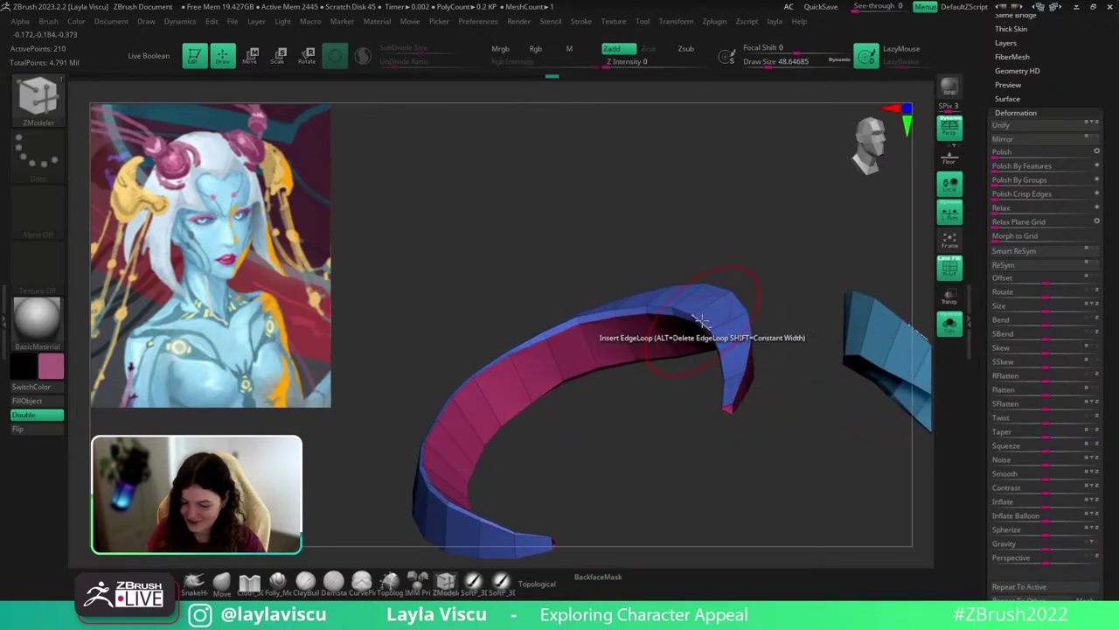
pyautogui.keyDown('alt'); pyautogui.click(704, 322); pyautogui.keyUp('alt')
pyautogui.click(956, 333)
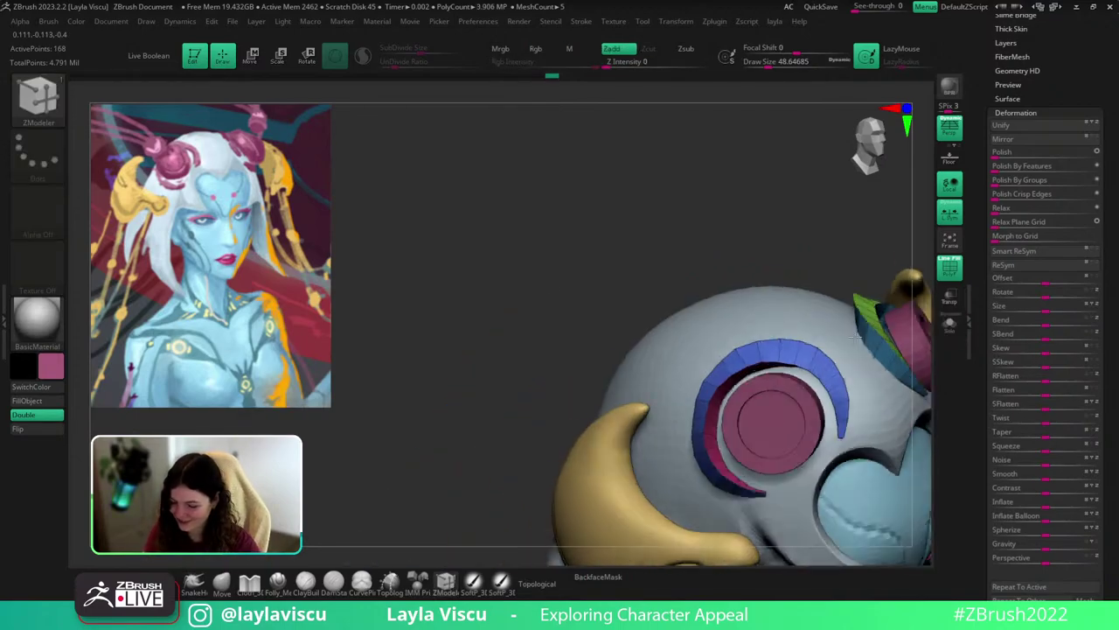
# Mirror And Weld the crescent strand so both sides of the head match.
pyautogui.moveTo(674, 185); pyautogui.dragTo(797, 287)
pyautogui.press('space')
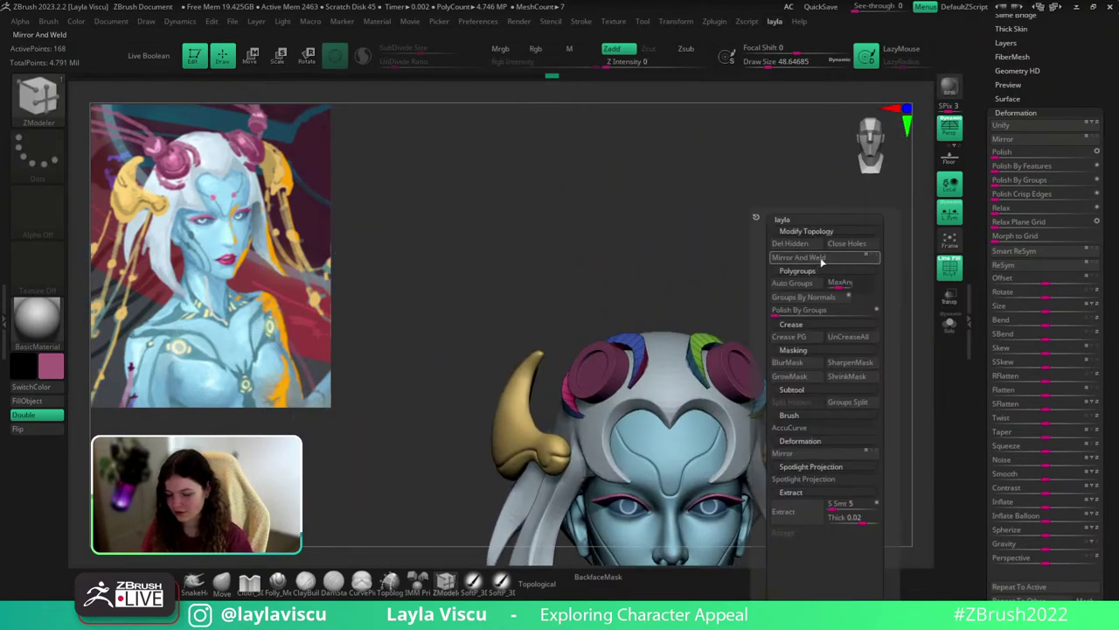
pyautogui.click(822, 259)
# Expand the subtool list to a visible count of 11 and inspect the mirrored strands around the discs.
pyautogui.moveTo(1046, 90); pyautogui.dragTo(1041, 241)
pyautogui.moveTo(1031, 130); pyautogui.dragTo(1031, 132)
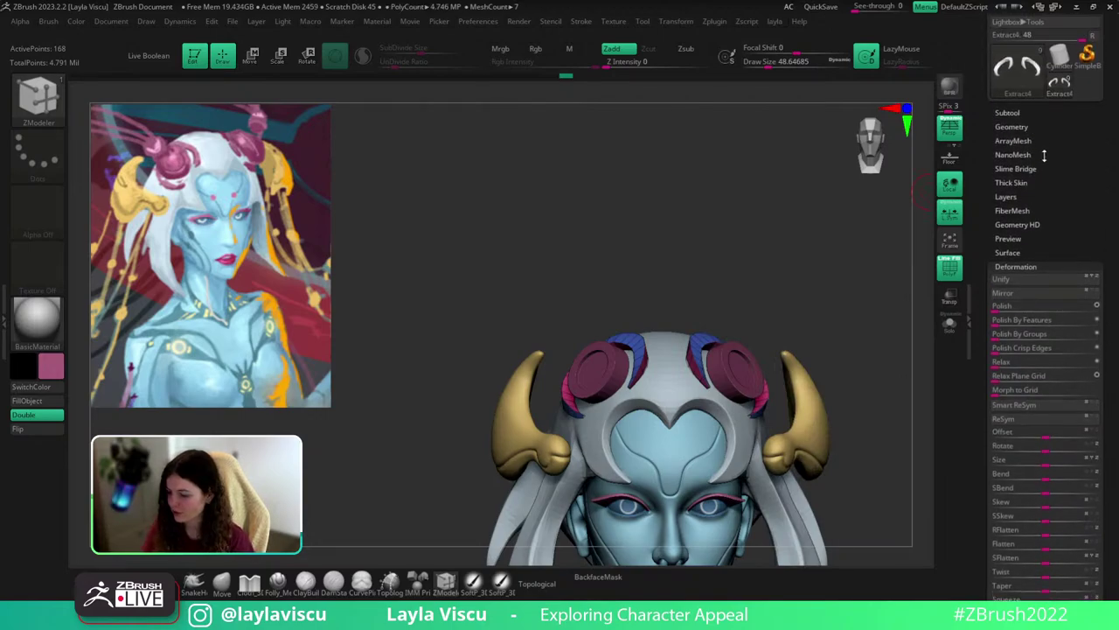
pyautogui.click(1013, 112)
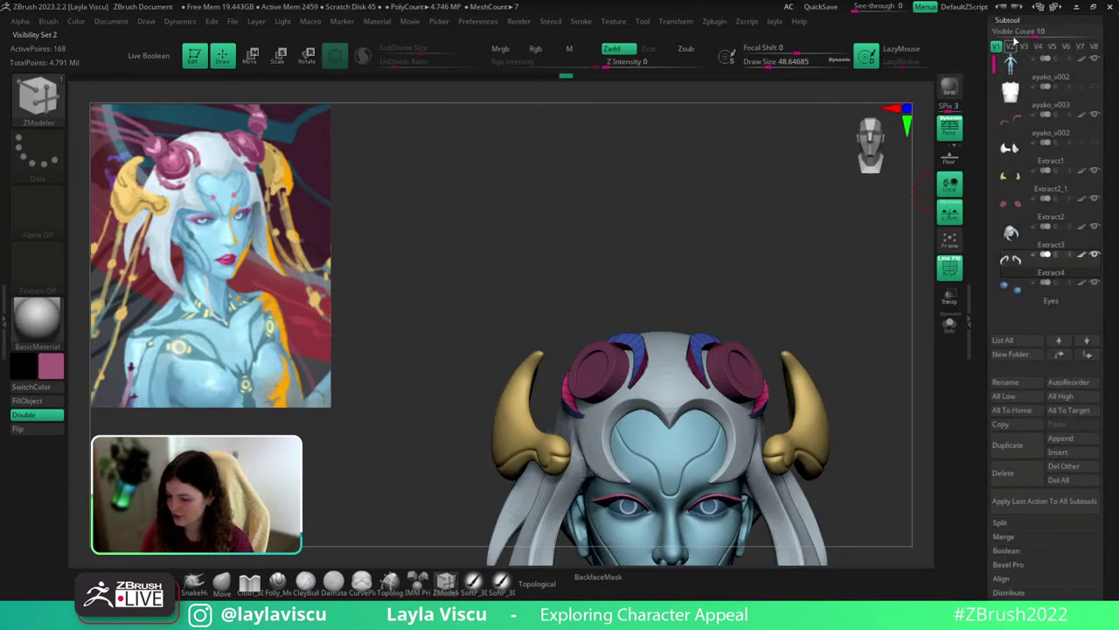
pyautogui.moveTo(1016, 31); pyautogui.dragTo(1043, 31)
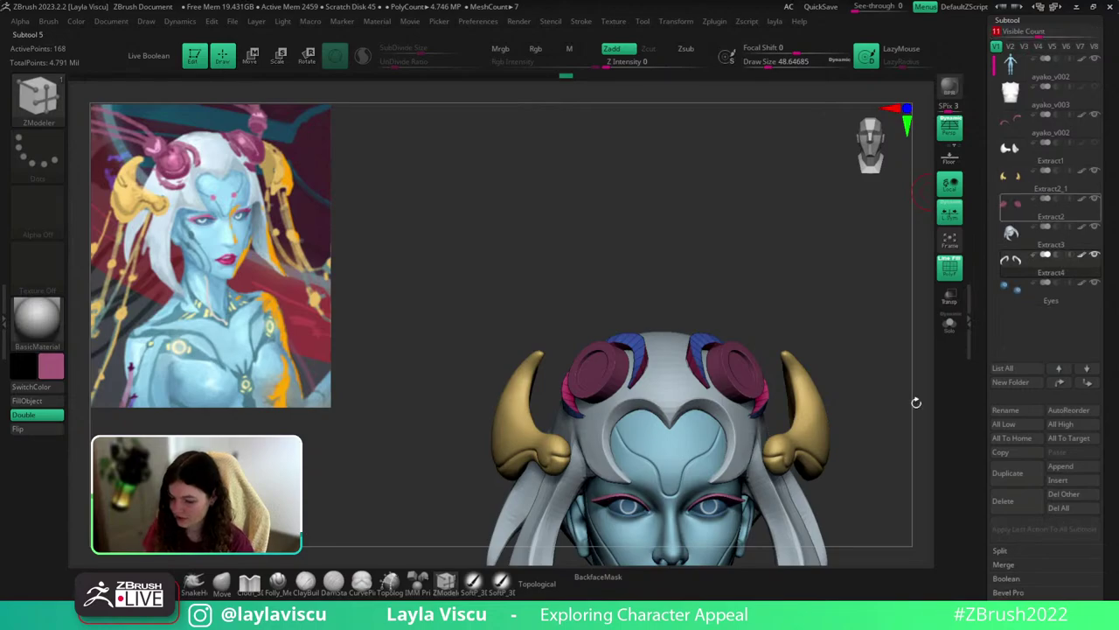
pyautogui.moveTo(869, 395); pyautogui.dragTo(854, 479)
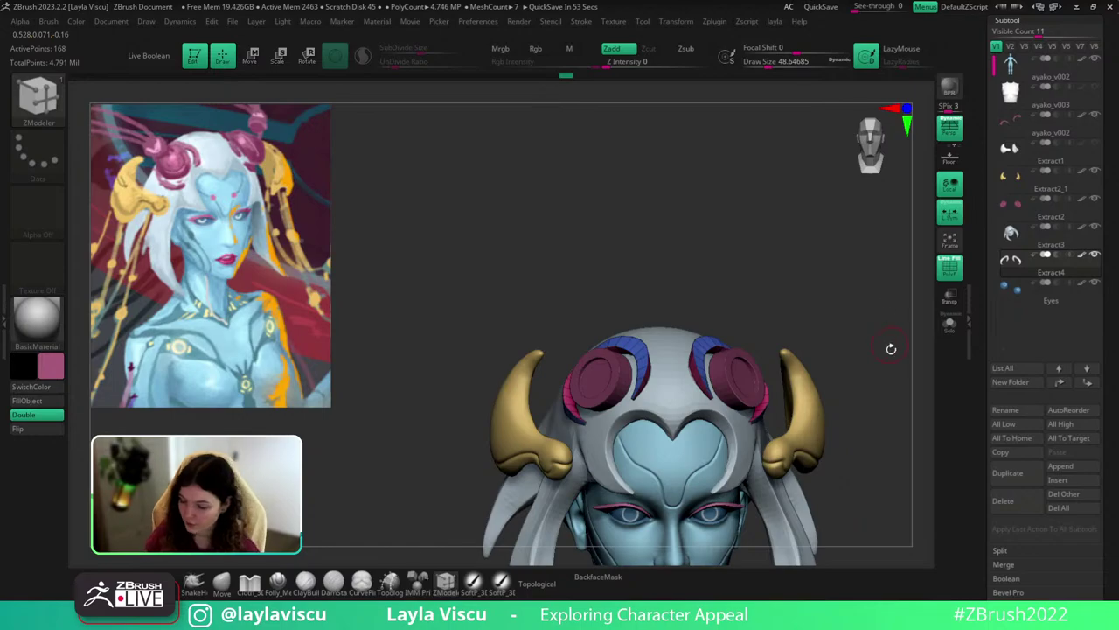
pyautogui.moveTo(891, 349)
pyautogui.mouseDown()
pyautogui.moveTo(892, 429)
pyautogui.moveTo(886, 361)
pyautogui.mouseUp()
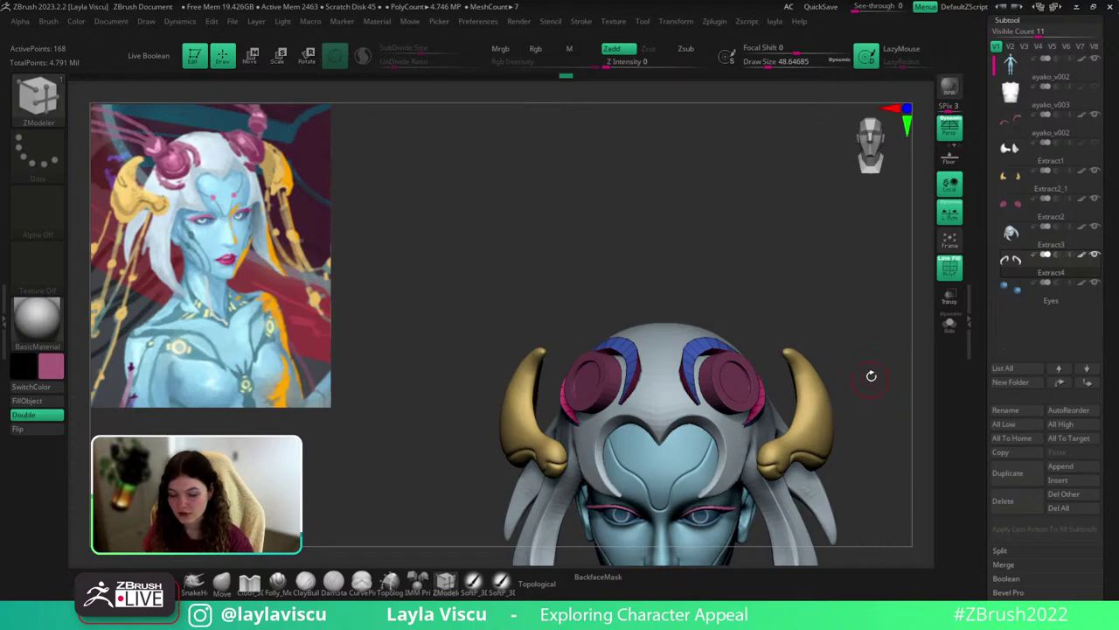
pyautogui.moveTo(870, 376)
pyautogui.mouseDown()
pyautogui.moveTo(892, 420)
pyautogui.moveTo(879, 332)
pyautogui.moveTo(866, 354)
pyautogui.mouseUp()
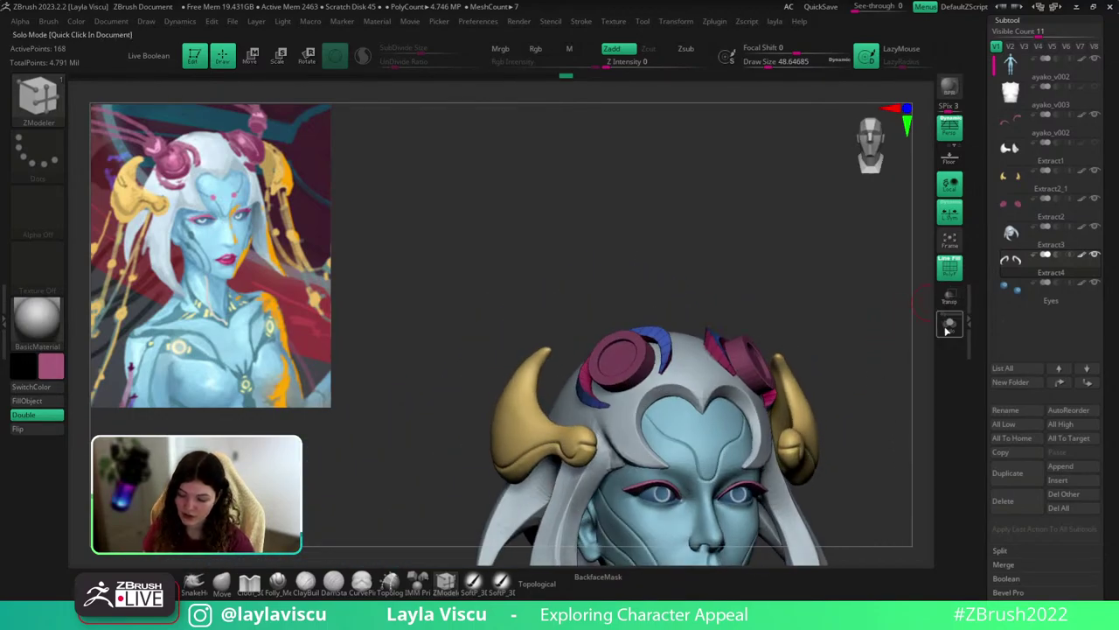
# Solo the mirrored strands and try to Mirror And Weld them again.
pyautogui.click(945, 330)
pyautogui.press('1')
pyautogui.click(842, 261)
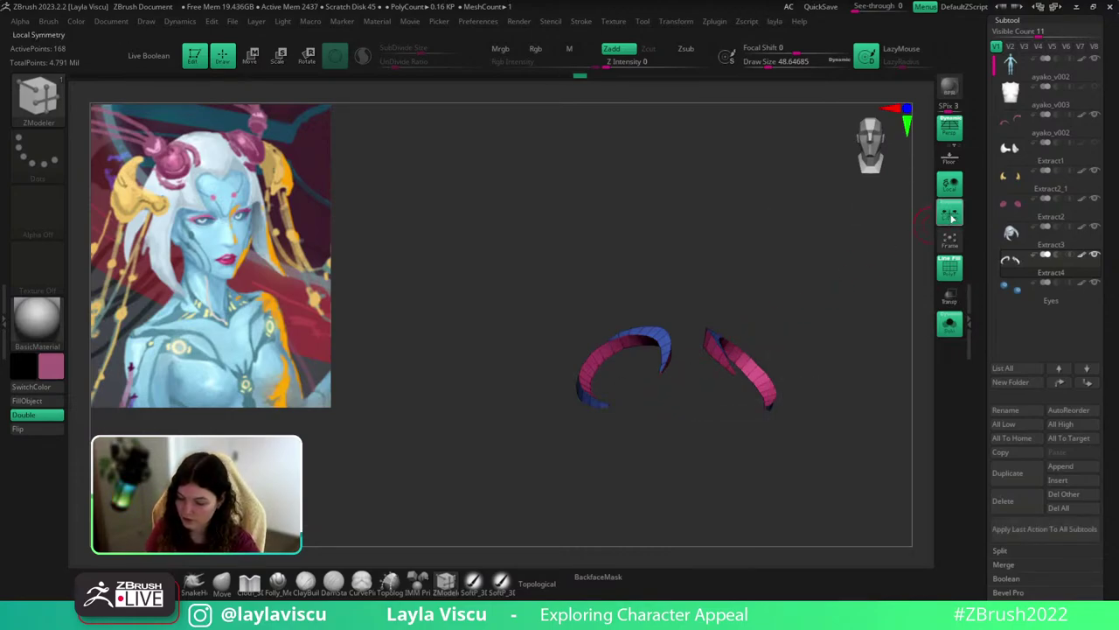
pyautogui.press('m')
pyautogui.click(823, 259)
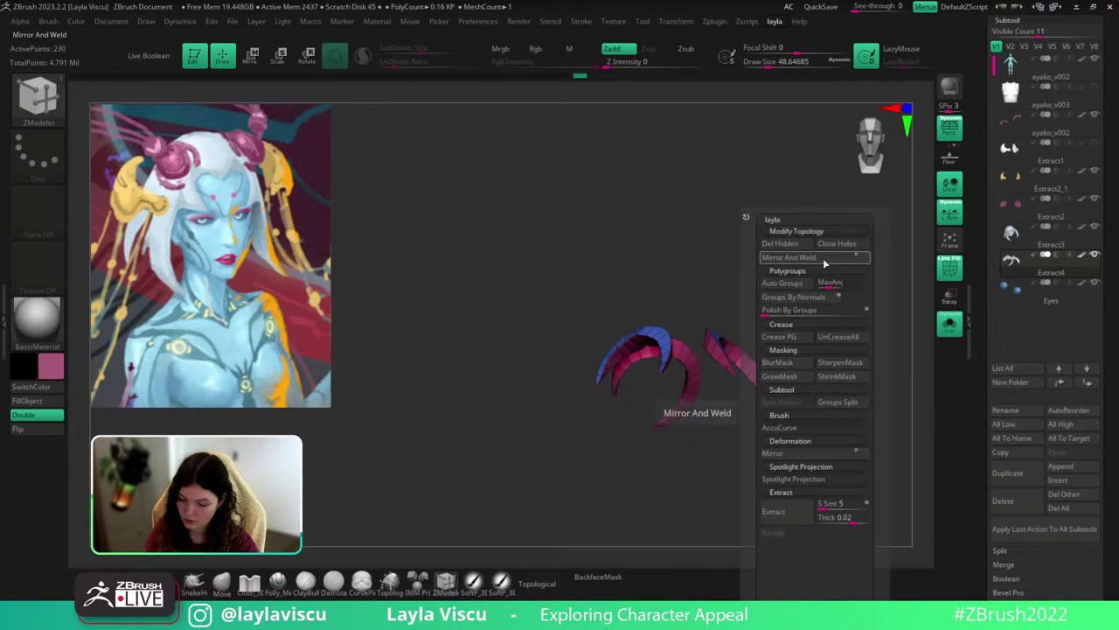
pyautogui.moveTo(666, 518); pyautogui.dragTo(682, 467)
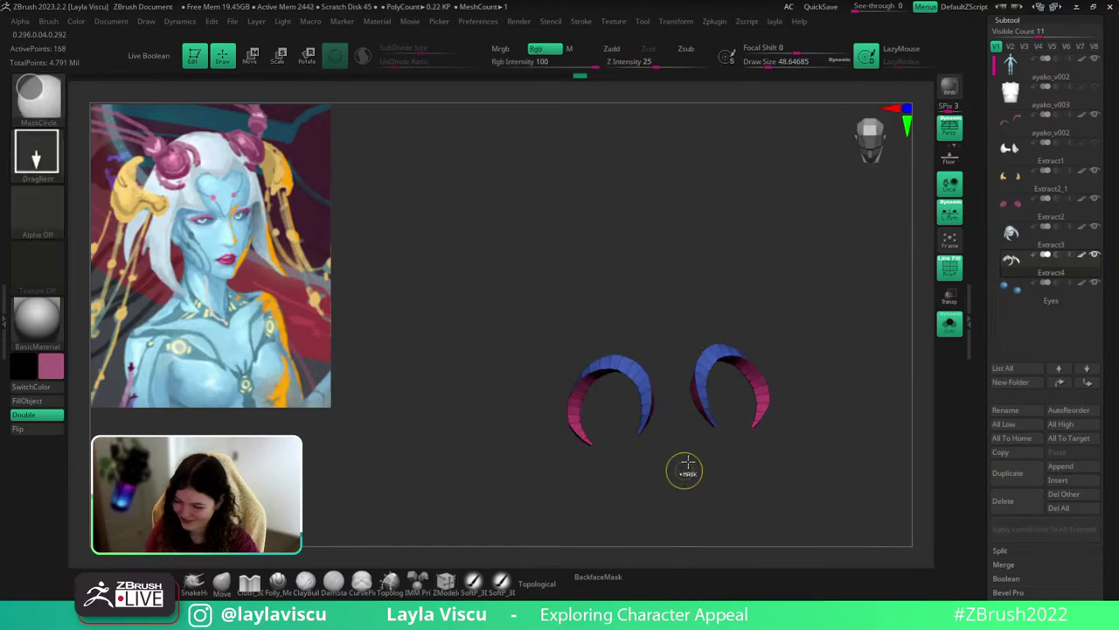
pyautogui.press('m')
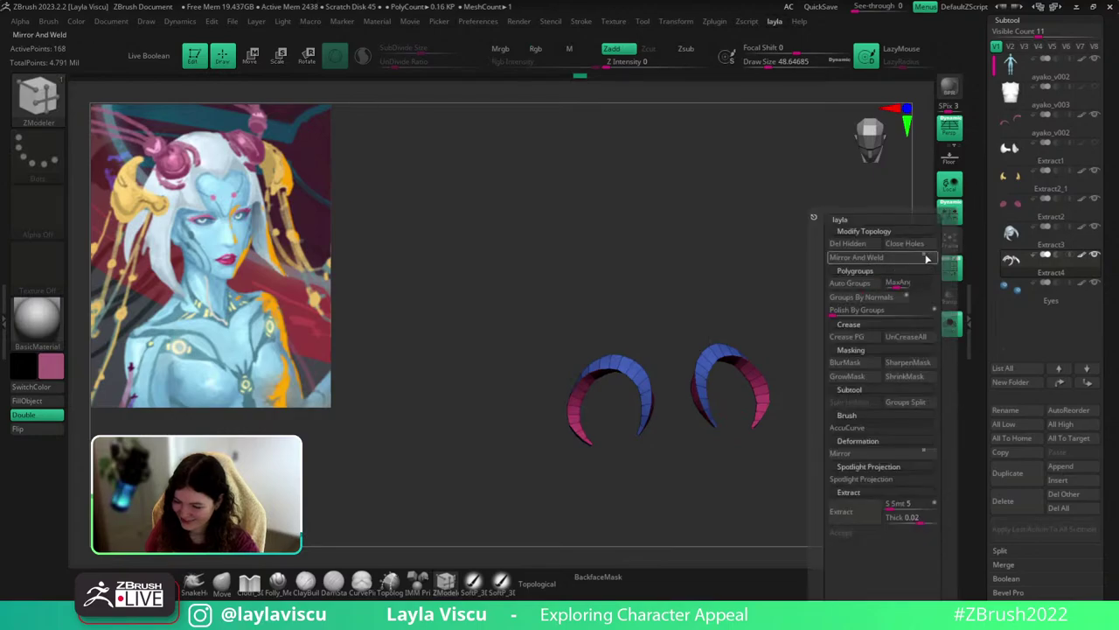
pyautogui.moveTo(775, 369); pyautogui.dragTo(618, 412)
# Reshape the inner band of the soloed strands with the Move brush at a draw size of about 41.
pyautogui.click(221, 583)
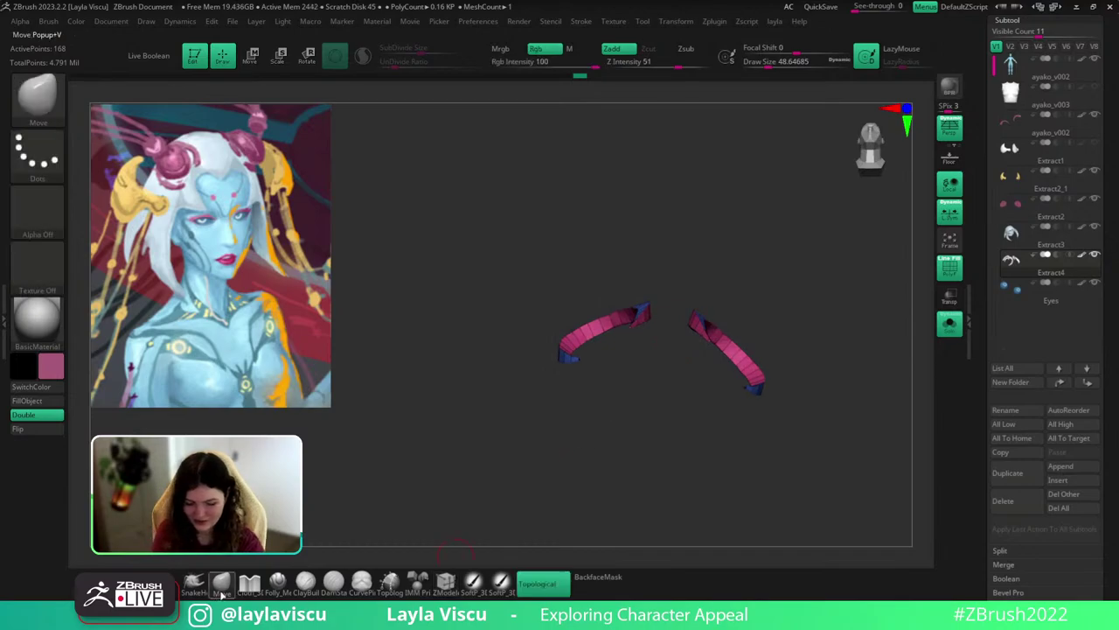
pyautogui.moveTo(637, 329)
pyautogui.keyDown('ctrl'); pyautogui.mouseDown(button='right')
pyautogui.moveTo(570, 335)
pyautogui.moveTo(681, 391)
pyautogui.mouseUp(button='right'); pyautogui.keyUp('ctrl')
pyautogui.moveTo(680, 391)
pyautogui.mouseDown()
pyautogui.moveTo(621, 377)
pyautogui.moveTo(619, 359)
pyautogui.mouseUp()
pyautogui.press('s')
pyautogui.moveTo(677, 285); pyautogui.dragTo(724, 276)
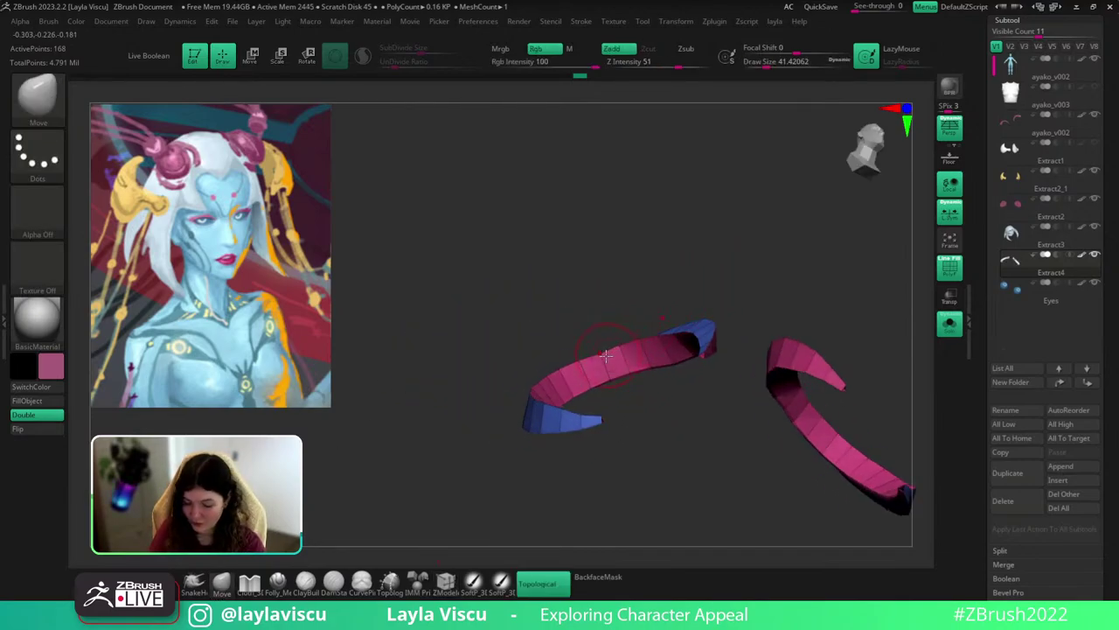
pyautogui.moveTo(603, 347); pyautogui.dragTo(664, 319)
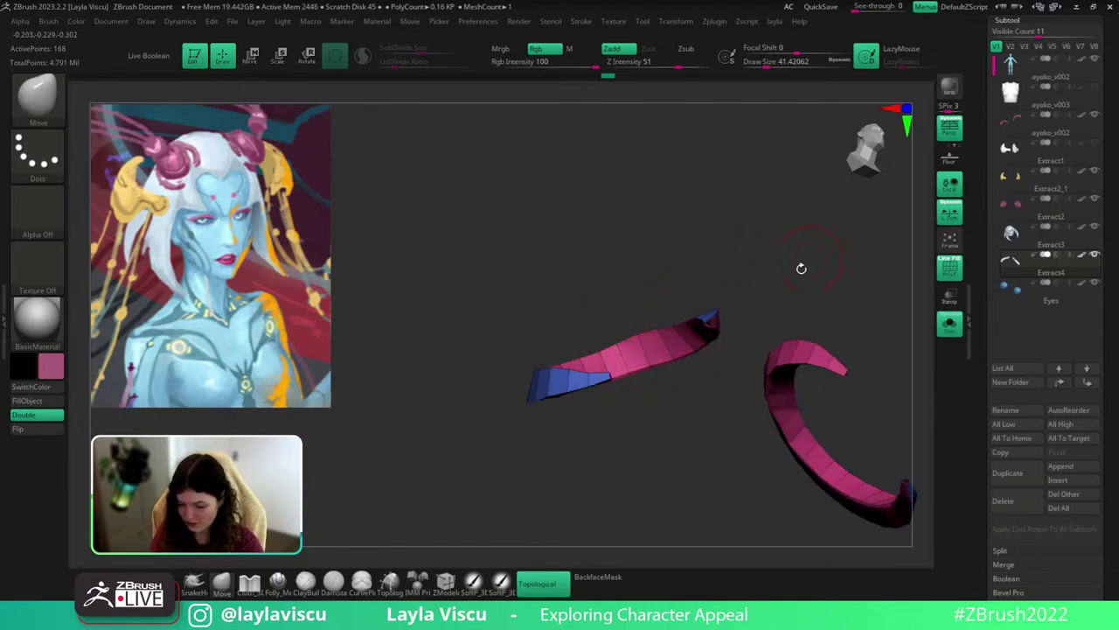
# Nudge the middle of the crescent with the Move brush and Mirror And Weld the strands.
pyautogui.press('1')
pyautogui.click(828, 245)
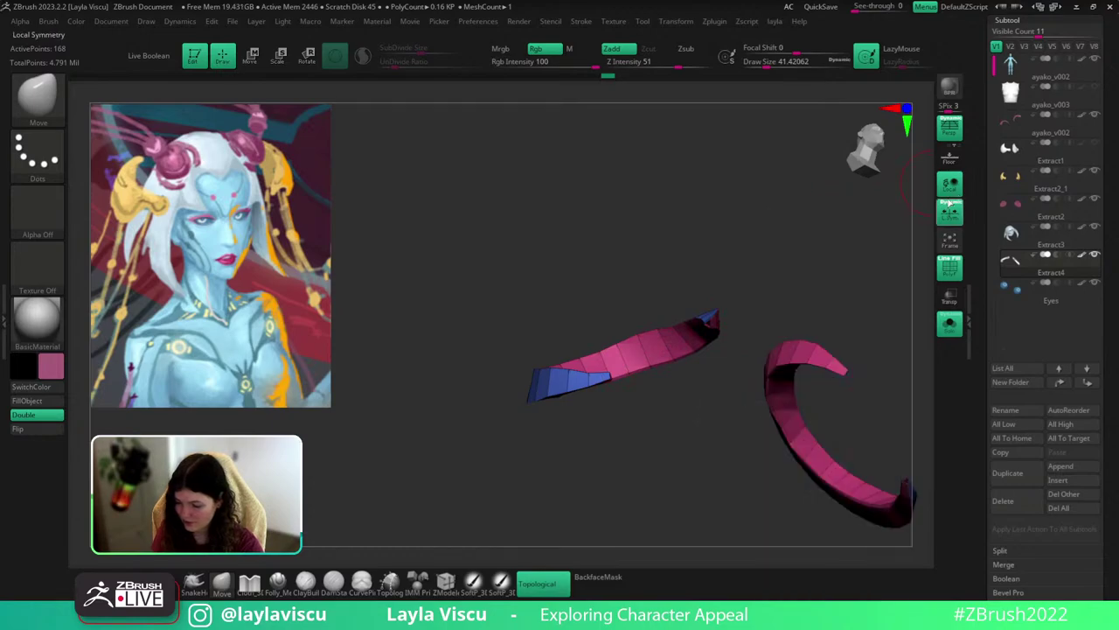
pyautogui.moveTo(653, 333); pyautogui.dragTo(644, 339)
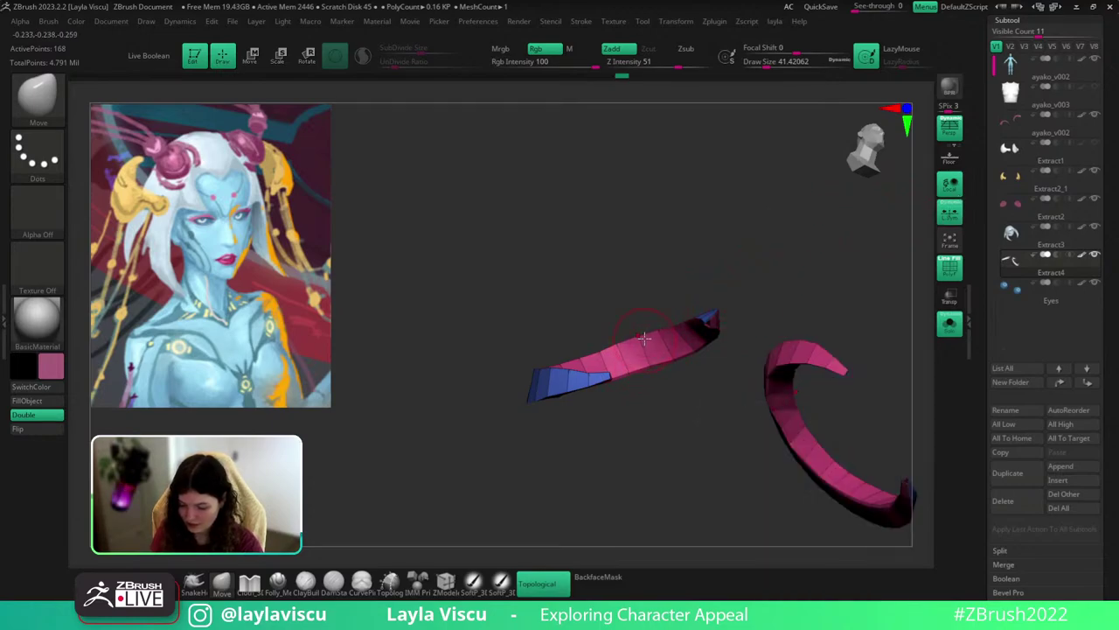
pyautogui.press('1')
pyautogui.click(817, 257)
pyautogui.keyDown('ctrl'); pyautogui.moveTo(692, 267); pyautogui.dragTo(733, 267, button='right'); pyautogui.keyUp('ctrl')
# Show the full head, enlarge the Move brush to about 104, and adjust the strands' fit, toggling the visibility of the gold horns.
pyautogui.click(949, 324)
pyautogui.moveTo(887, 388)
pyautogui.mouseDown()
pyautogui.moveTo(874, 370)
pyautogui.moveTo(899, 339)
pyautogui.moveTo(807, 303)
pyautogui.moveTo(849, 272)
pyautogui.moveTo(880, 300)
pyautogui.moveTo(865, 327)
pyautogui.mouseUp()
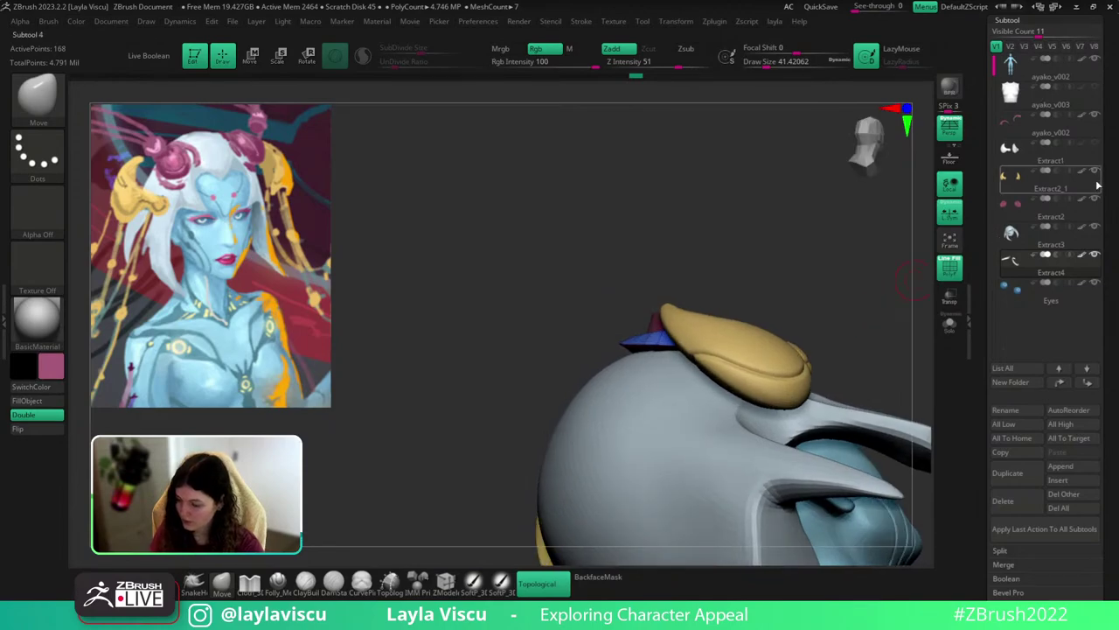
pyautogui.press('s')
pyautogui.moveTo(718, 348)
pyautogui.mouseDown()
pyautogui.moveTo(836, 287)
pyautogui.moveTo(781, 295)
pyautogui.moveTo(731, 343)
pyautogui.moveTo(837, 288)
pyautogui.moveTo(816, 273)
pyautogui.moveTo(804, 301)
pyautogui.mouseUp()
pyautogui.click(1096, 172)
pyautogui.keyDown('ctrl'); pyautogui.moveTo(845, 334); pyautogui.dragTo(825, 320, button='right'); pyautogui.keyUp('ctrl')
# Turn off the polyframe and pull the crescent's upper curve closer around the disc with the Move brush at about 97.
pyautogui.hotkey('shift', 'f')
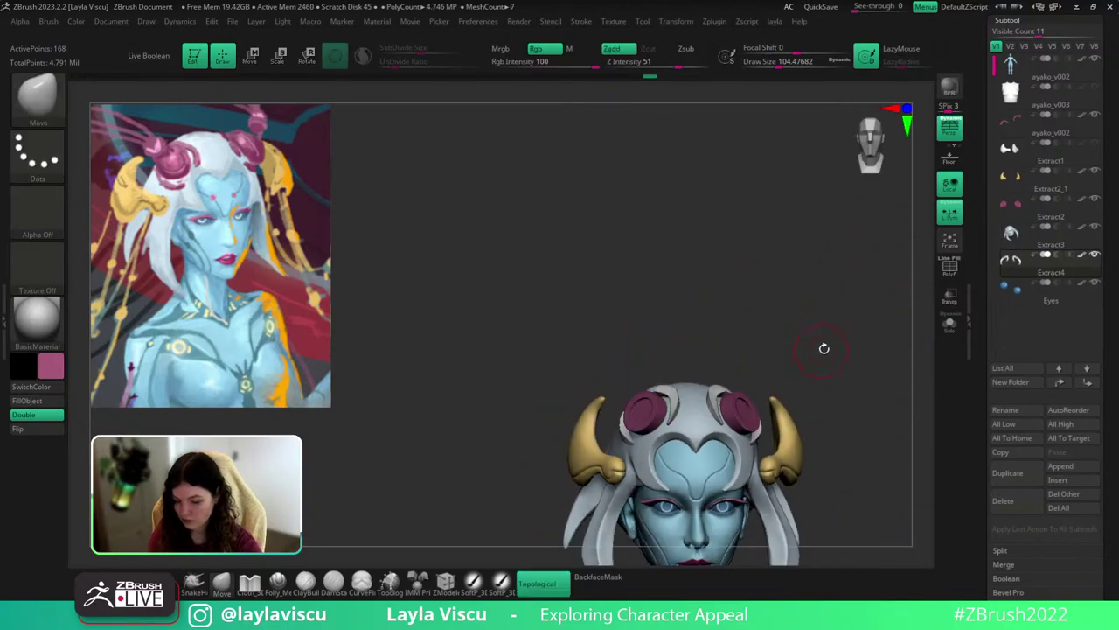
pyautogui.moveTo(824, 347)
pyautogui.mouseDown()
pyautogui.moveTo(854, 278)
pyautogui.moveTo(841, 302)
pyautogui.mouseUp()
pyautogui.keyDown('ctrl'); pyautogui.moveTo(741, 292); pyautogui.dragTo(757, 302, button='right'); pyautogui.keyUp('ctrl')
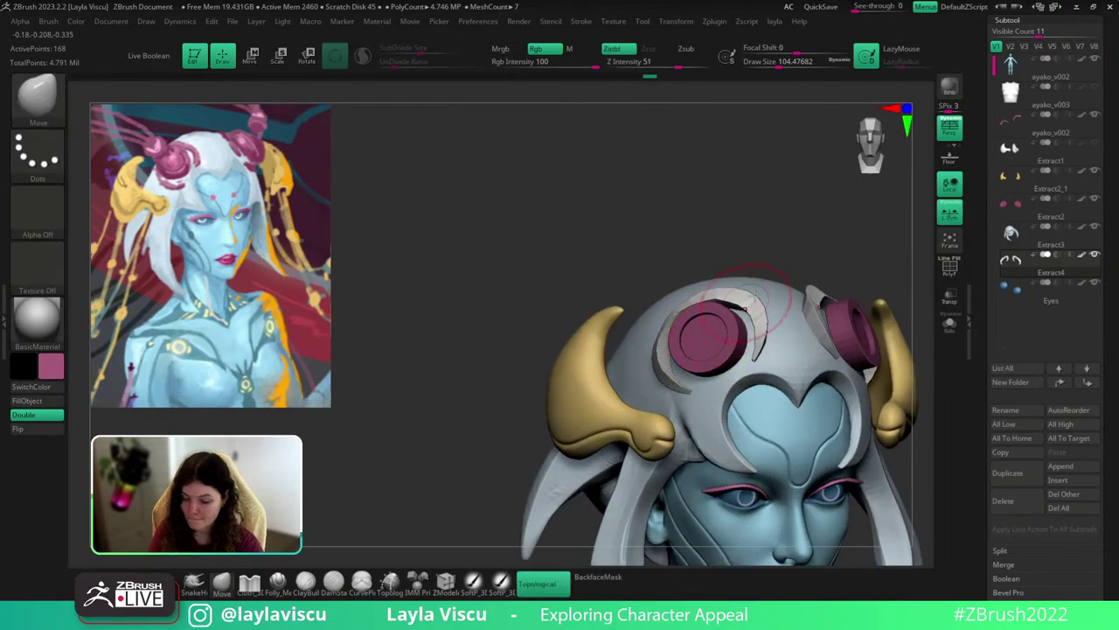
pyautogui.press('[')
pyautogui.moveTo(732, 294); pyautogui.dragTo(725, 300)
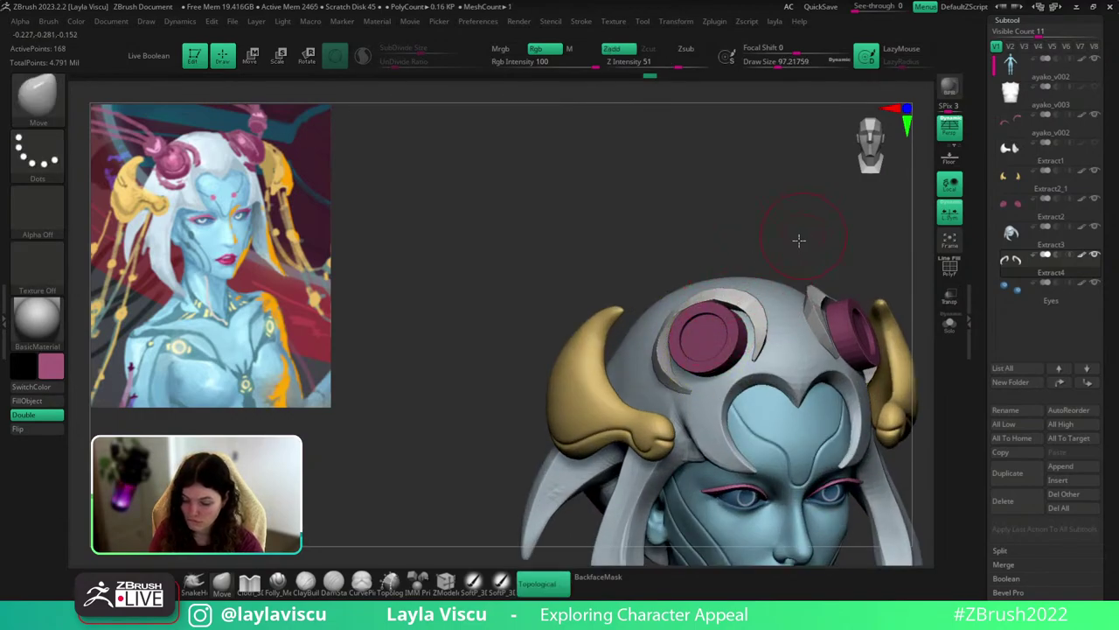
# Fill the strands with the discs' dark pink colour and compare them with the reference on the whole head.
pyautogui.moveTo(798, 239); pyautogui.dragTo(784, 314)
pyautogui.press('ctrl')
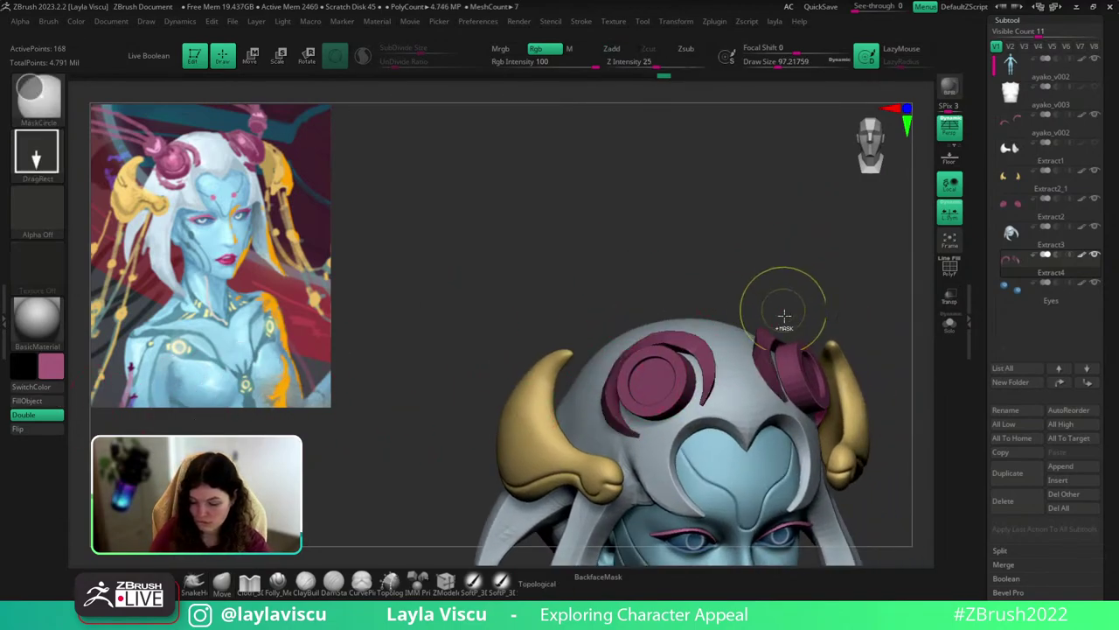
pyautogui.keyDown('ctrl'); pyautogui.moveTo(784, 315); pyautogui.dragTo(757, 308, button='right'); pyautogui.keyUp('ctrl')
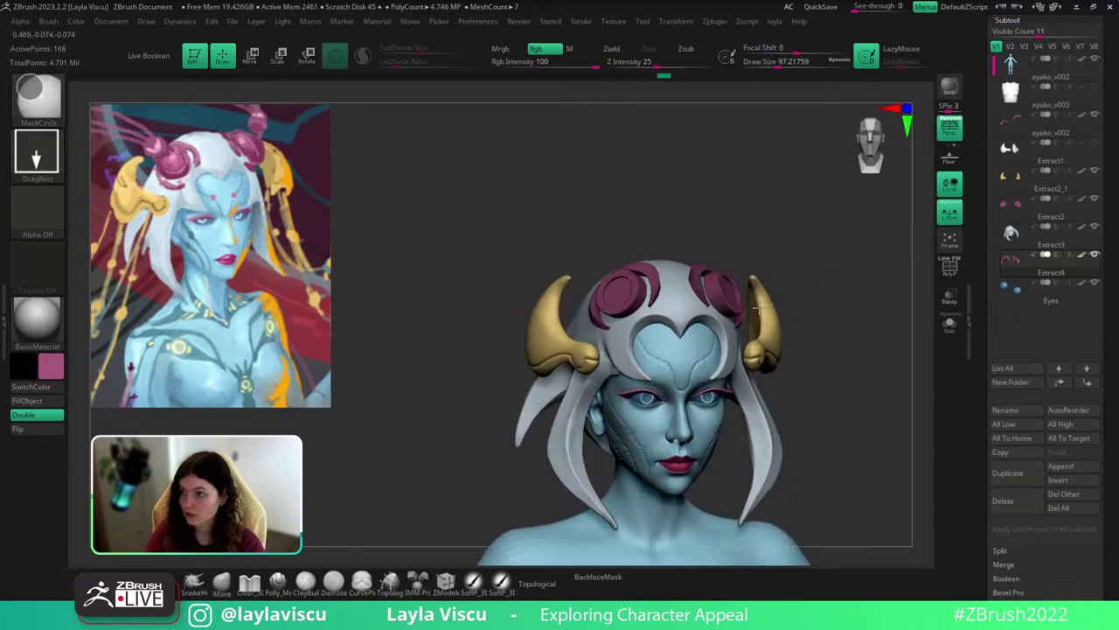
pyautogui.moveTo(757, 308)
pyautogui.mouseDown()
pyautogui.moveTo(794, 294)
pyautogui.moveTo(808, 238)
pyautogui.mouseUp()
# Enlarge the Move brush to about 234 and reshape the pink strands around the discs.
pyautogui.press(']')
pyautogui.press('s')
pyautogui.moveTo(705, 338)
pyautogui.mouseDown()
pyautogui.moveTo(684, 339)
pyautogui.moveTo(722, 351)
pyautogui.mouseUp()
pyautogui.press('s')
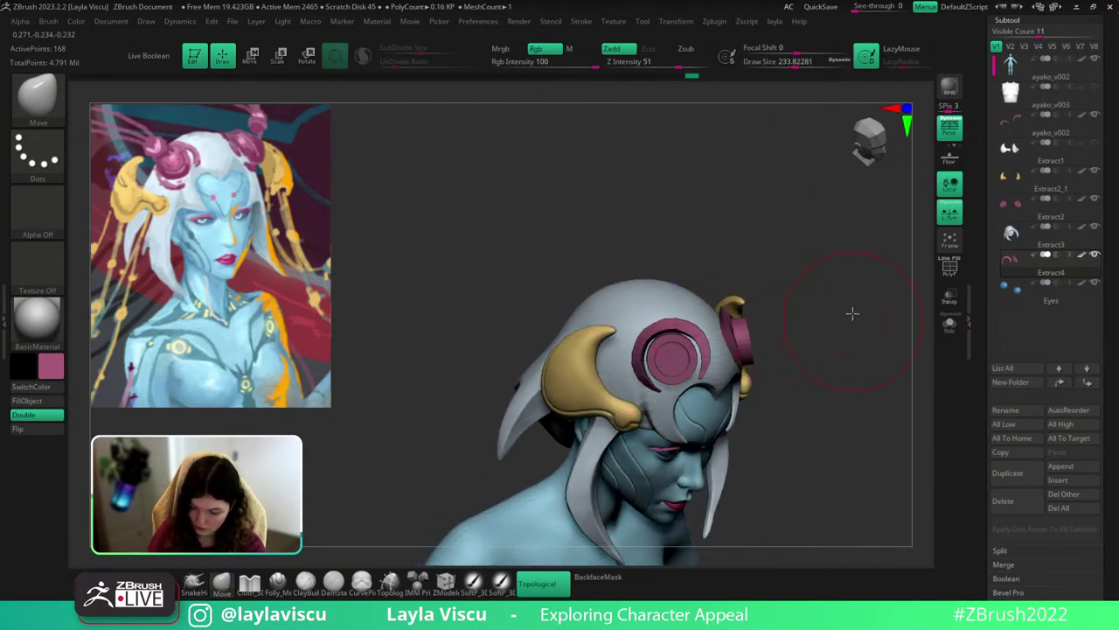
pyautogui.moveTo(852, 313); pyautogui.dragTo(837, 288)
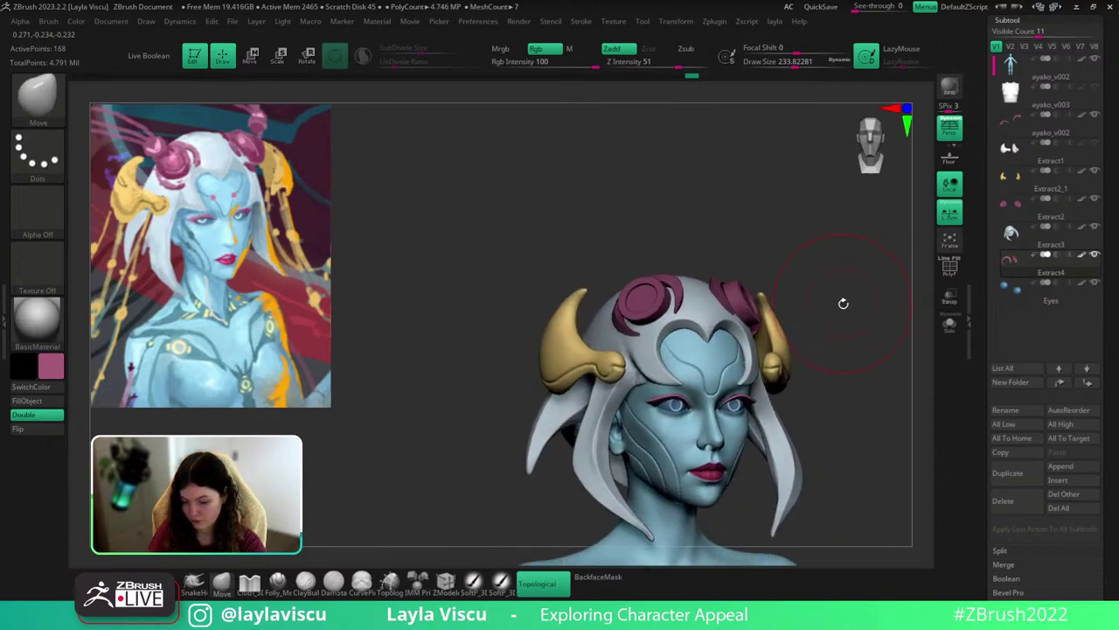
# Solo the strands, delete another lengthwise edge loop, and give the inner polyloop its own polygroup with ZModeler.
pyautogui.click(951, 331)
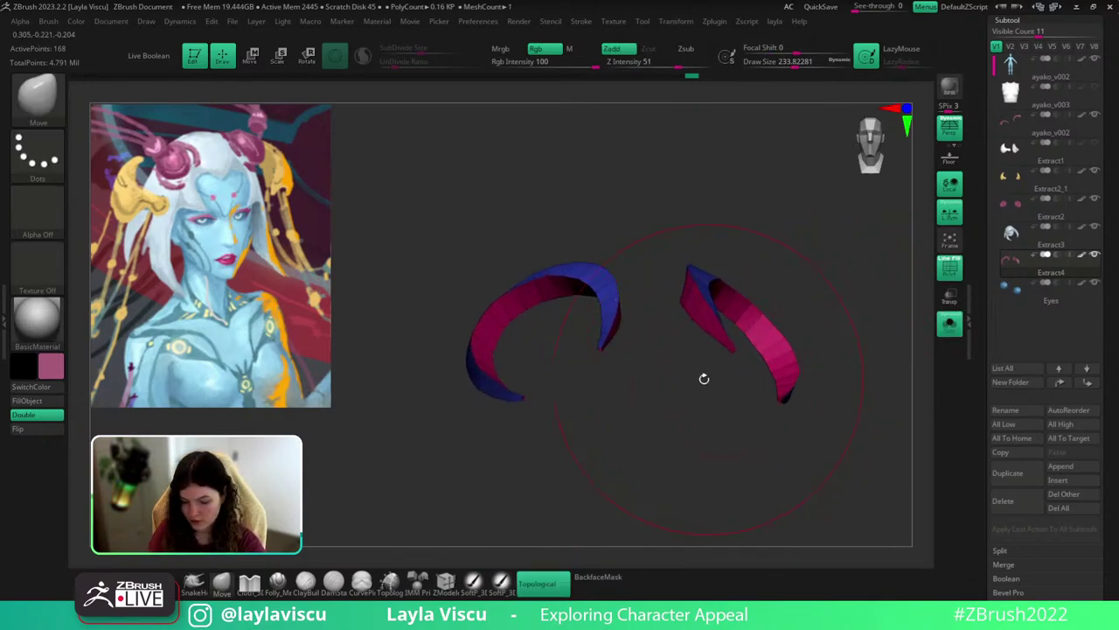
pyautogui.moveTo(687, 393)
pyautogui.mouseDown()
pyautogui.moveTo(707, 449)
pyautogui.moveTo(677, 497)
pyautogui.moveTo(659, 367)
pyautogui.moveTo(664, 309)
pyautogui.moveTo(675, 320)
pyautogui.mouseUp()
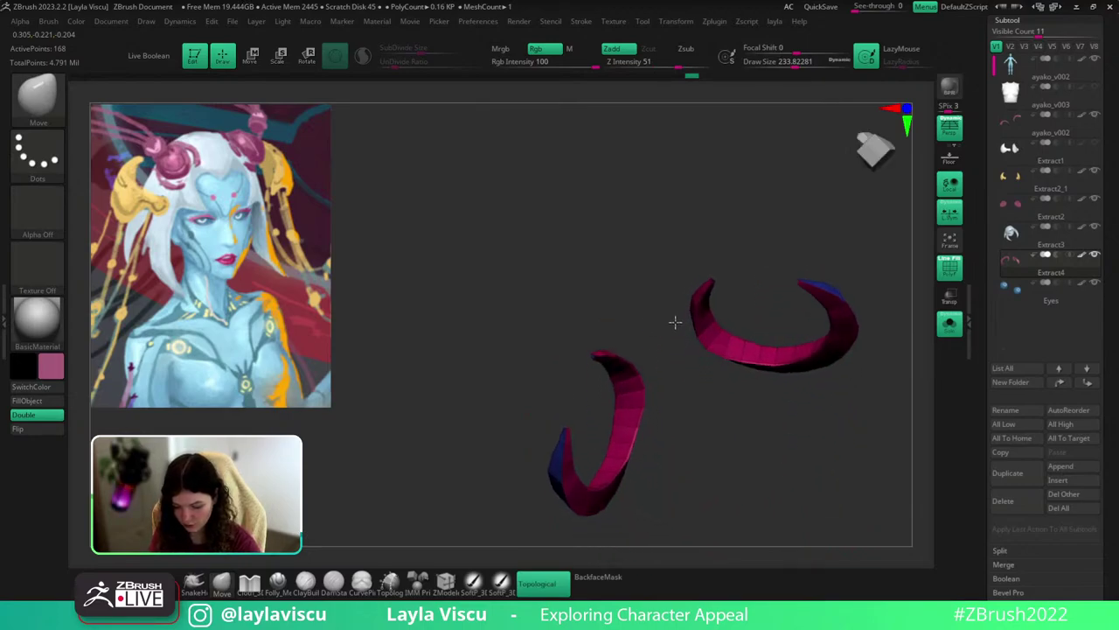
pyautogui.click(445, 581)
pyautogui.press('space')
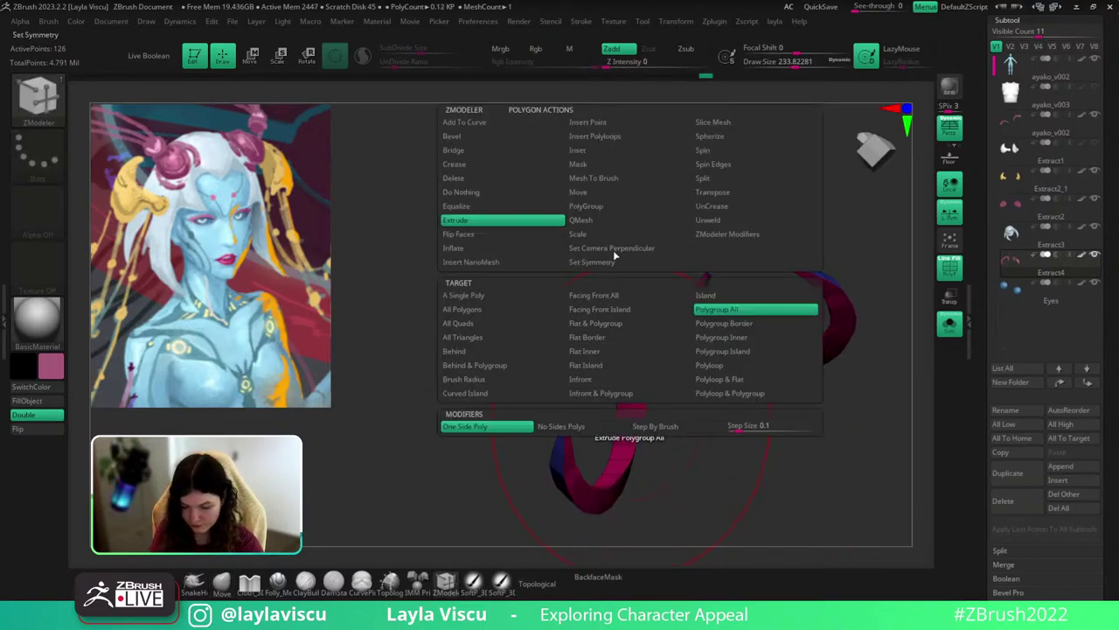
pyautogui.click(616, 206)
pyautogui.click(631, 399)
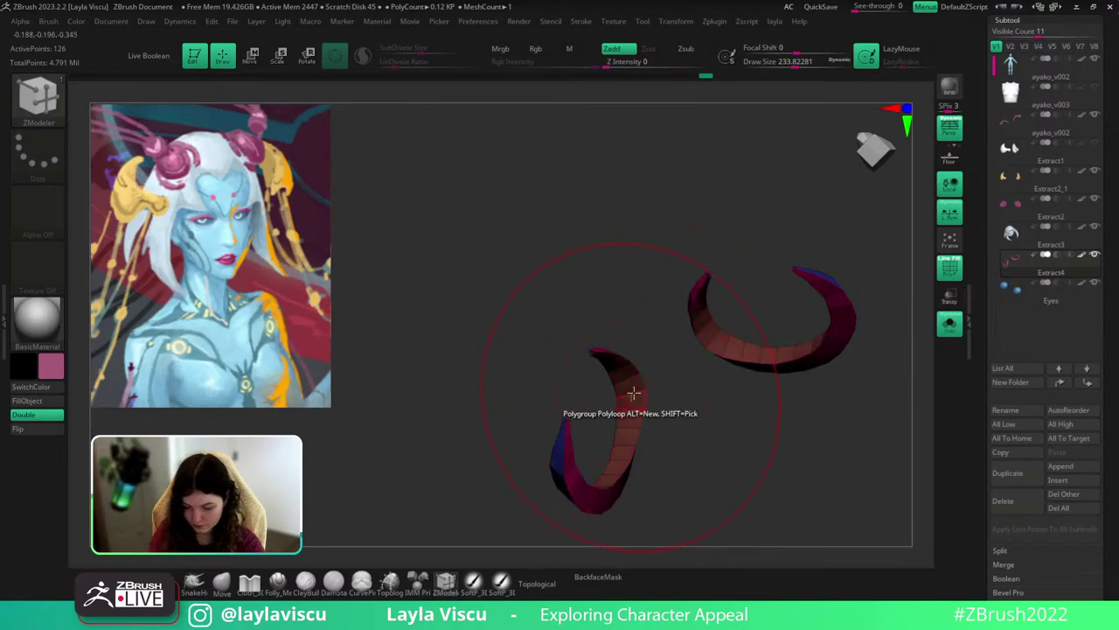
# Show the whole head again and turn on Dynamic Subdiv for the crescent strands around the pink discs.
pyautogui.moveTo(667, 420); pyautogui.dragTo(845, 405)
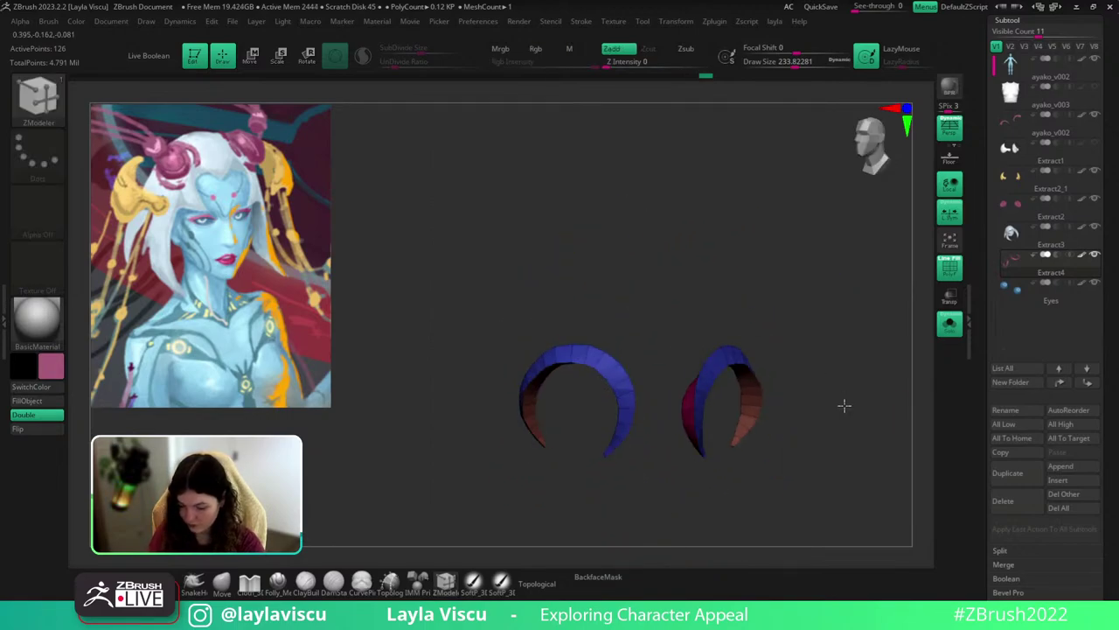
pyautogui.click(950, 325)
pyautogui.scroll(-5, 1005, 286)
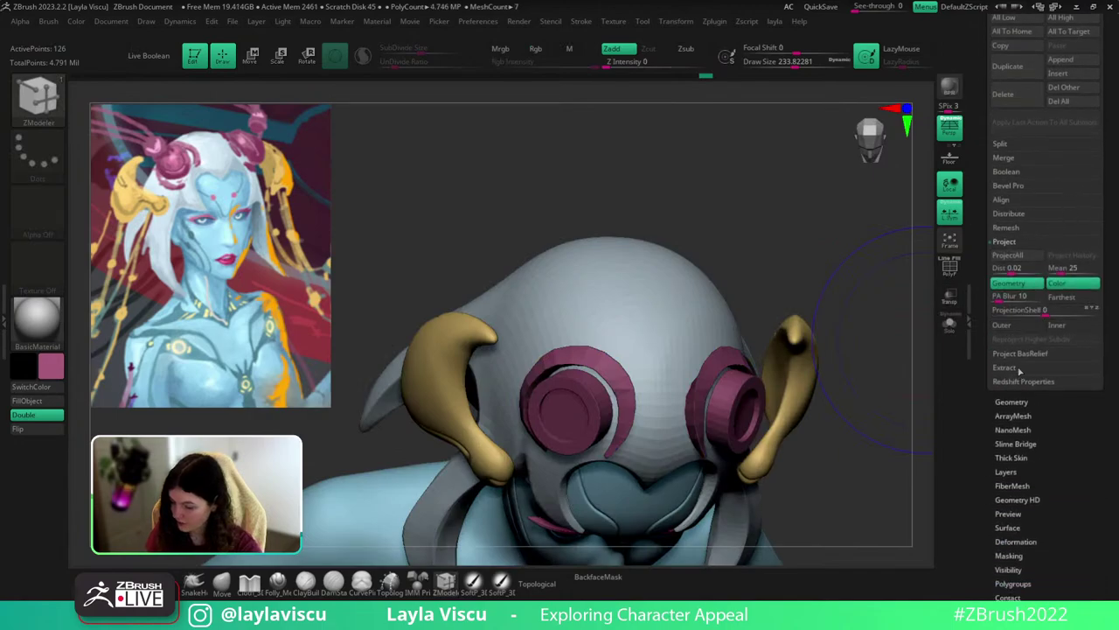
pyautogui.click(1012, 401)
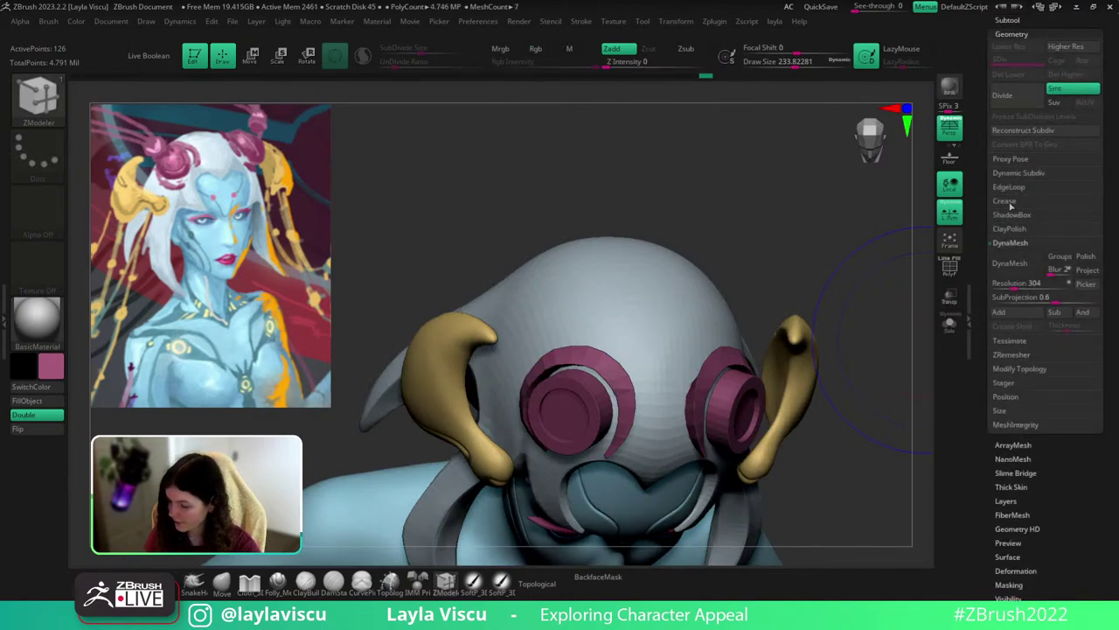
pyautogui.click(1006, 202)
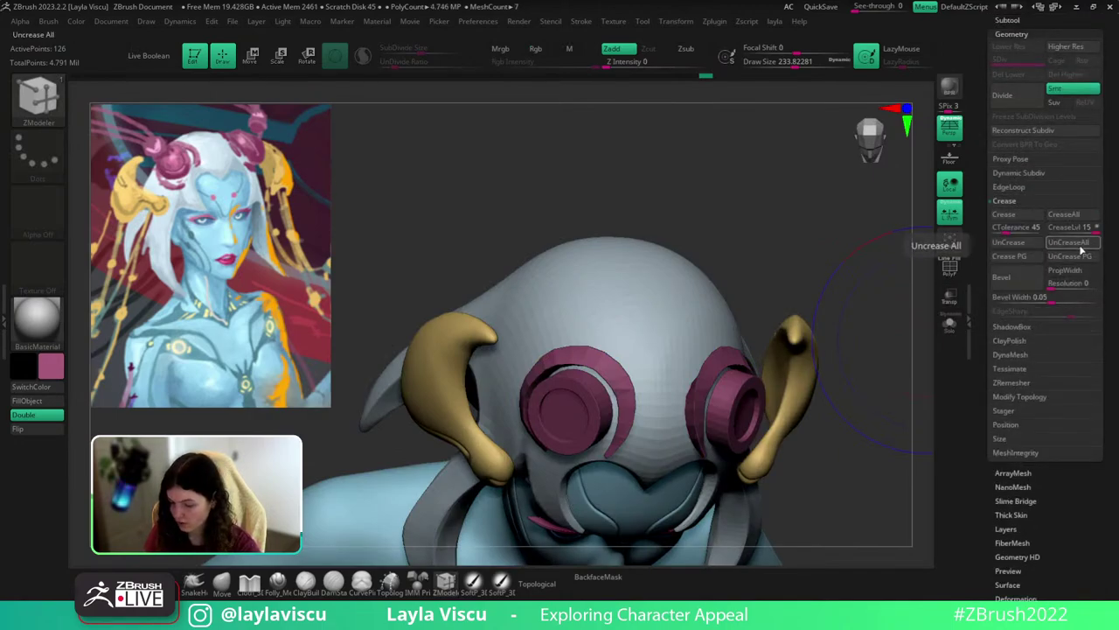
pyautogui.hotkey('shift', 'f')
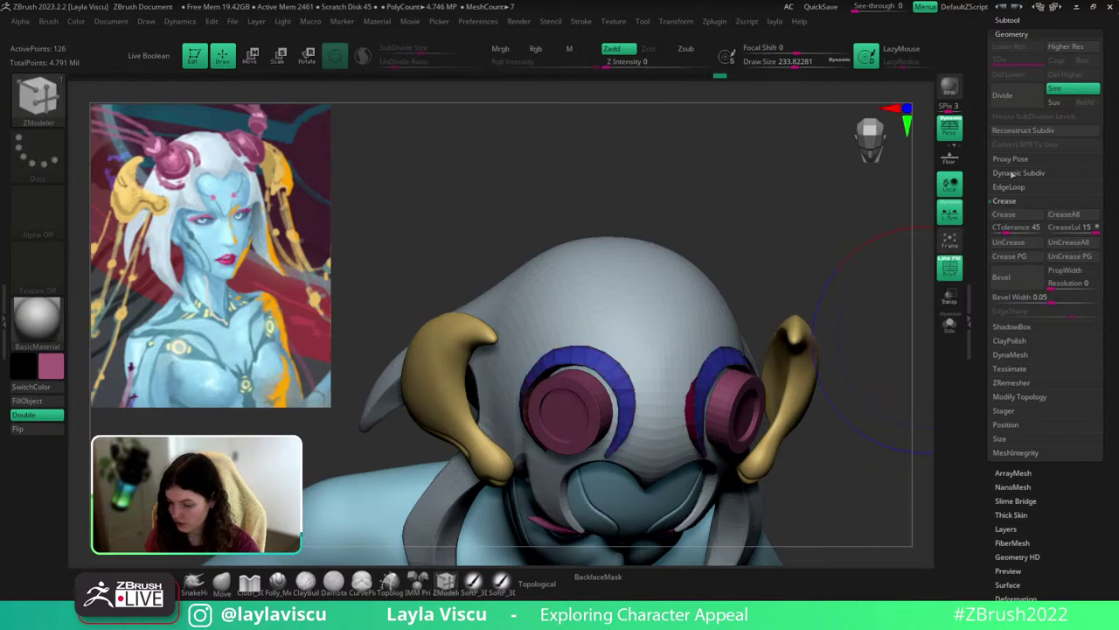
pyautogui.click(1014, 173)
pyautogui.hotkey('shift', 'f')
# Reduce the Move brush to a draw size of about 94 and turn on Dynamic Subdiv for the grey hair piece.
pyautogui.moveTo(884, 390)
pyautogui.mouseDown()
pyautogui.moveTo(844, 284)
pyautogui.moveTo(827, 380)
pyautogui.moveTo(869, 340)
pyautogui.moveTo(887, 340)
pyautogui.moveTo(881, 392)
pyautogui.moveTo(900, 359)
pyautogui.moveTo(889, 384)
pyautogui.mouseUp()
pyautogui.click(222, 584)
pyautogui.press('s')
pyautogui.moveTo(634, 324); pyautogui.dragTo(606, 322)
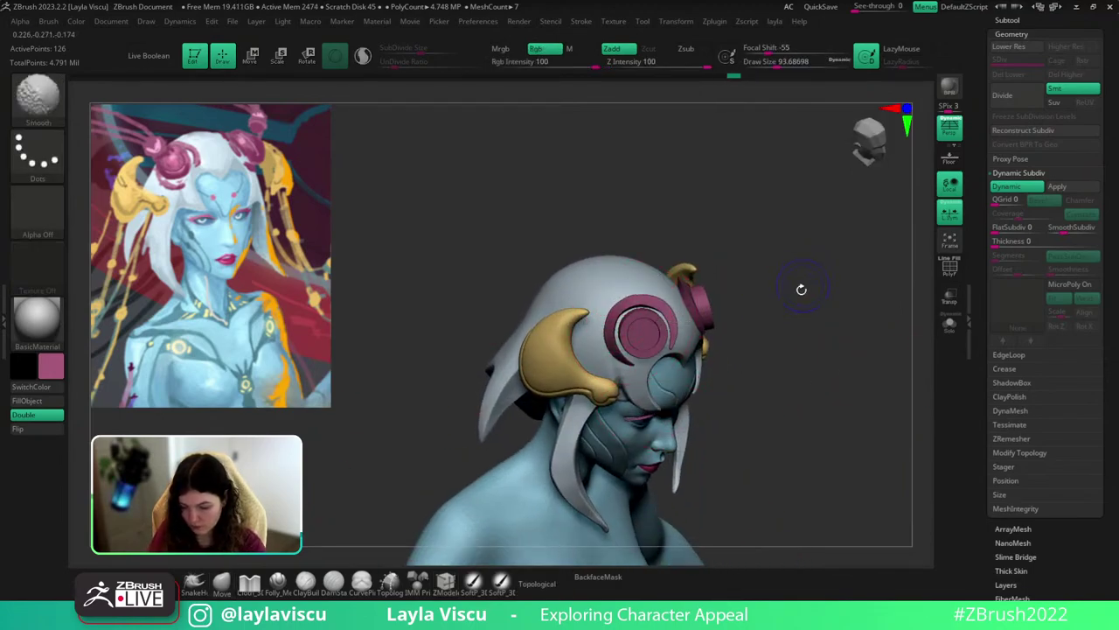
pyautogui.moveTo(799, 240); pyautogui.dragTo(805, 325)
pyautogui.keyDown('alt'); pyautogui.click(725, 351); pyautogui.keyUp('alt')
pyautogui.click(1011, 186)
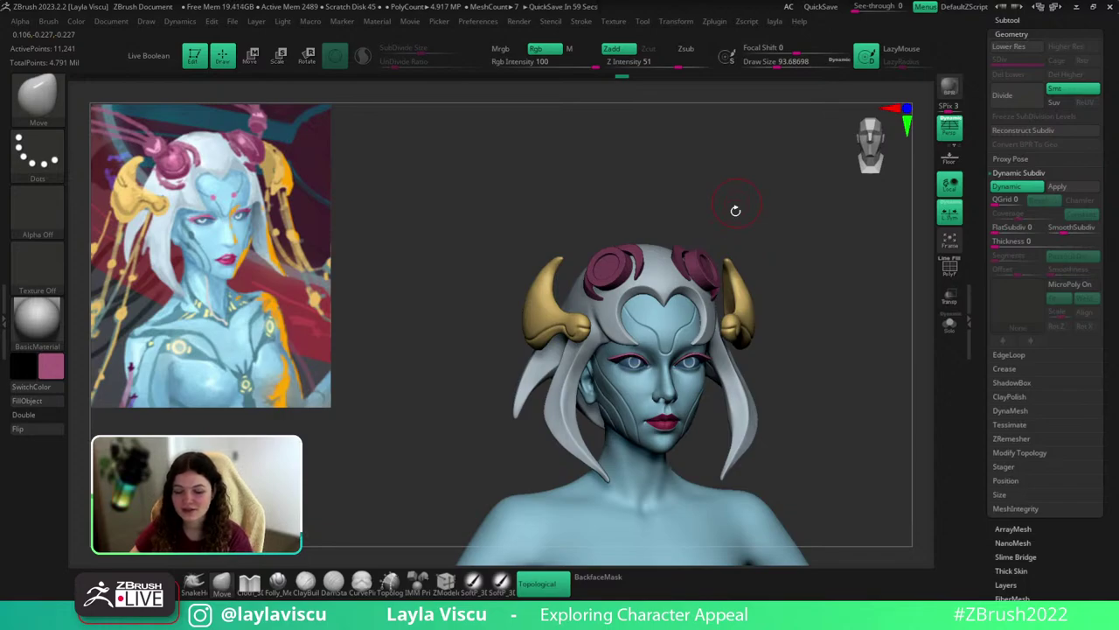
# Select the body subtool, solo it, and reset and re-centre its gizmo.
pyautogui.keyDown('alt'); pyautogui.click(664, 425); pyautogui.keyUp('alt')
pyautogui.press('w')
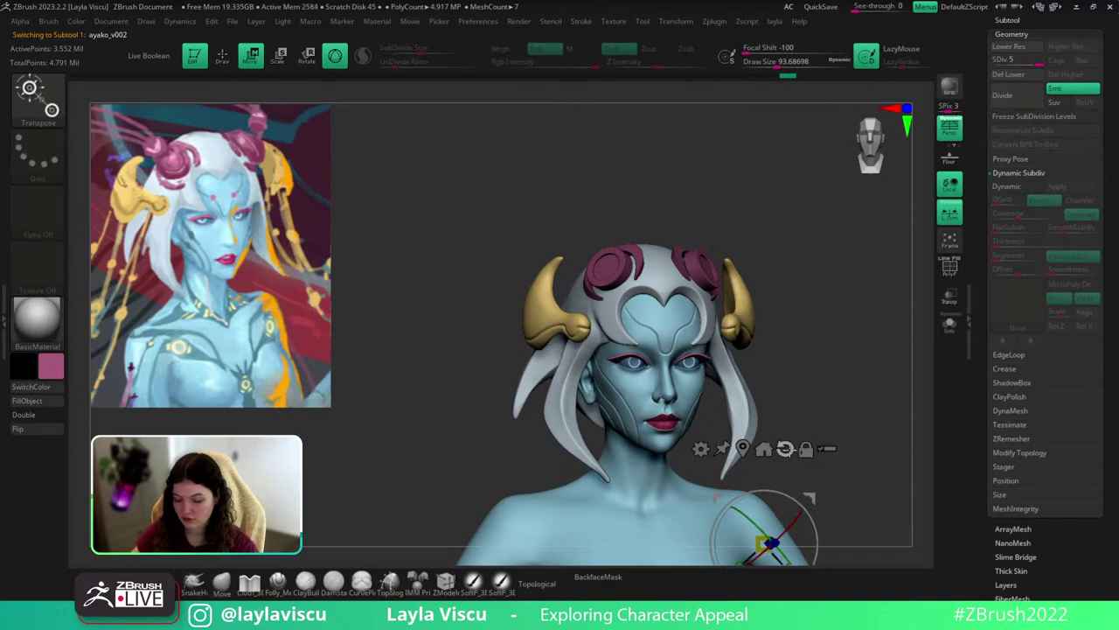
pyautogui.click(786, 449)
pyautogui.click(743, 449)
pyautogui.click(951, 325)
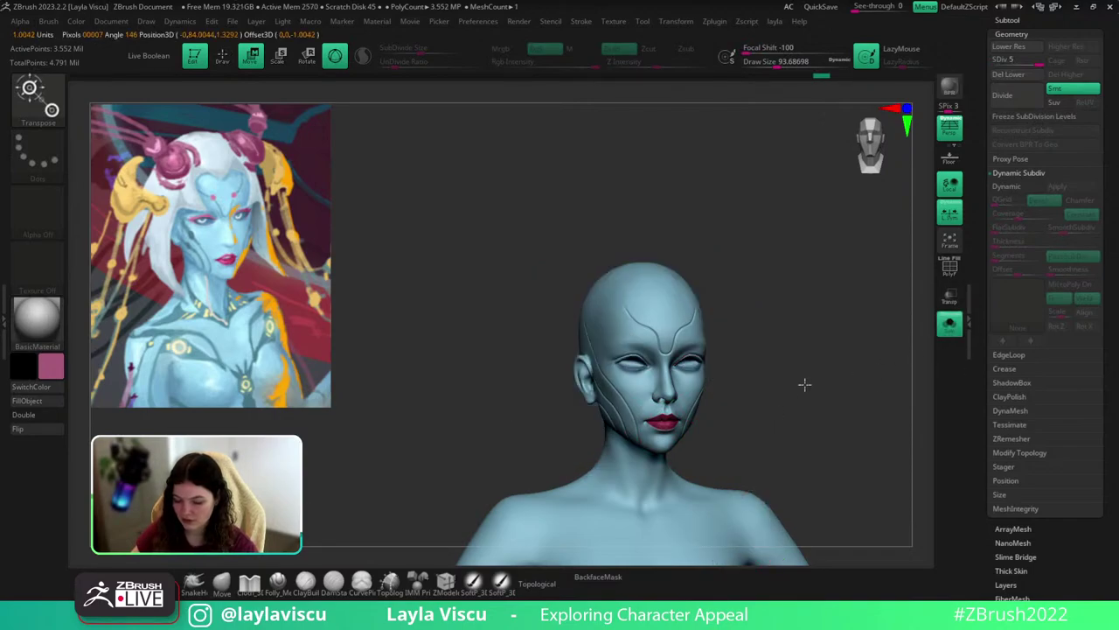
pyautogui.press('f')
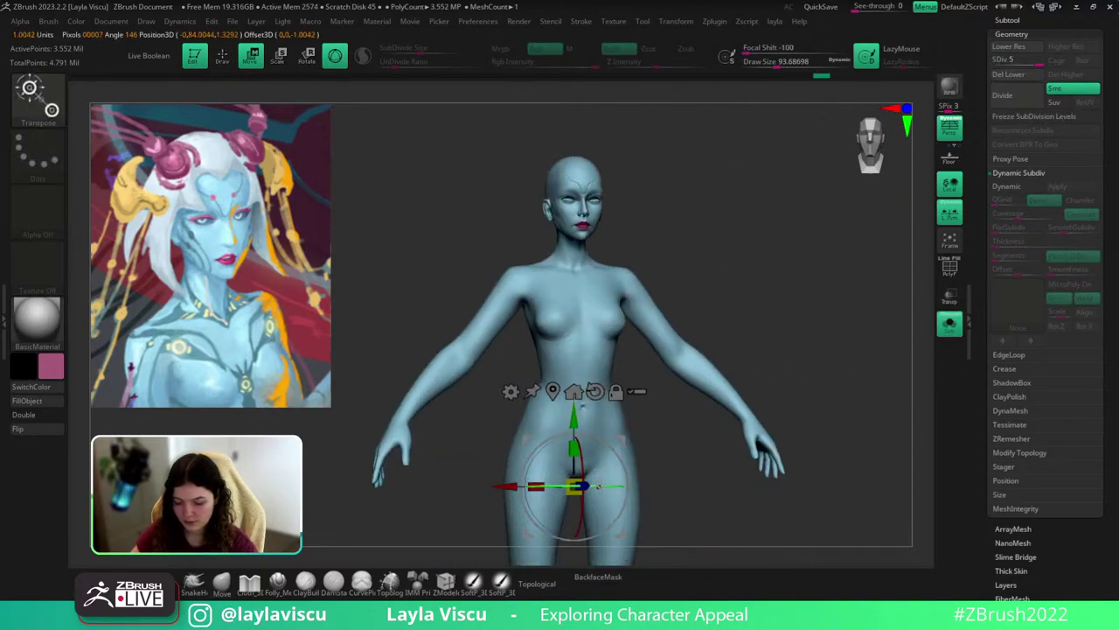
# Try tilting the soloed body with the gizmo to test Local Symmetry with the brush, and undo the rotation.
pyautogui.moveTo(598, 487)
pyautogui.mouseDown()
pyautogui.moveTo(598, 472)
pyautogui.moveTo(612, 474)
pyautogui.mouseUp()
pyautogui.click(229, 583)
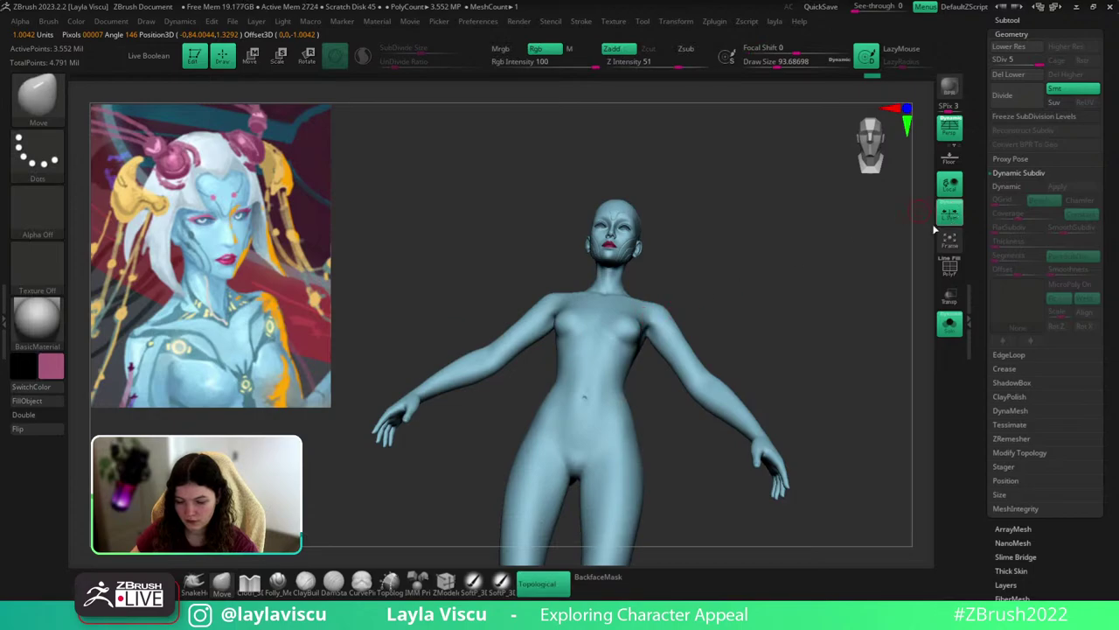
pyautogui.moveTo(623, 313); pyautogui.dragTo(642, 329, button='right')
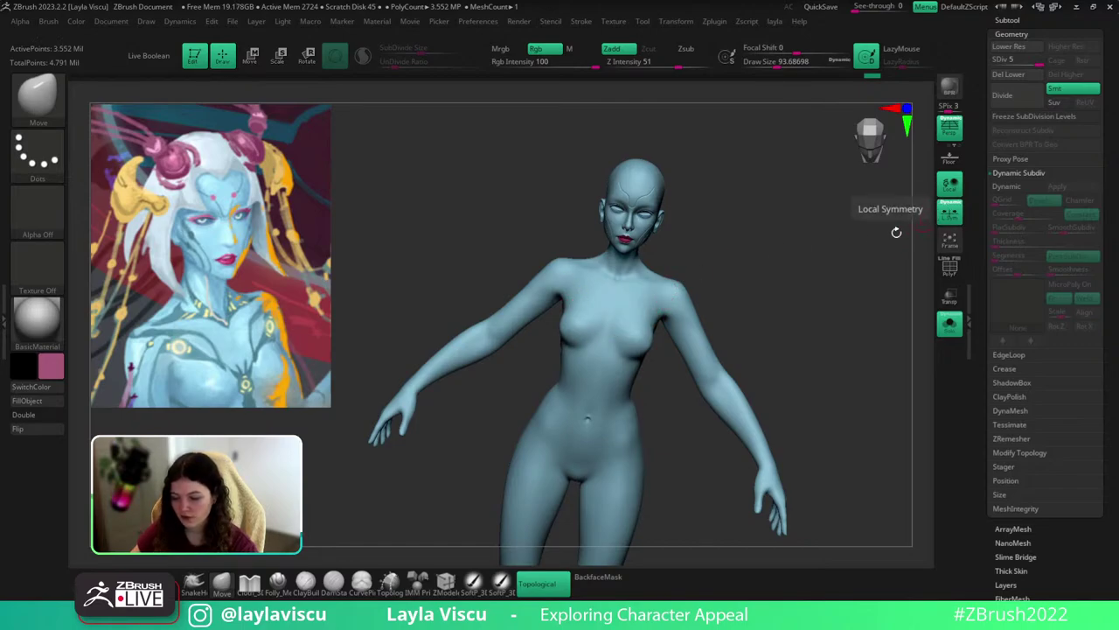
pyautogui.moveTo(895, 230); pyautogui.dragTo(757, 312, button='right')
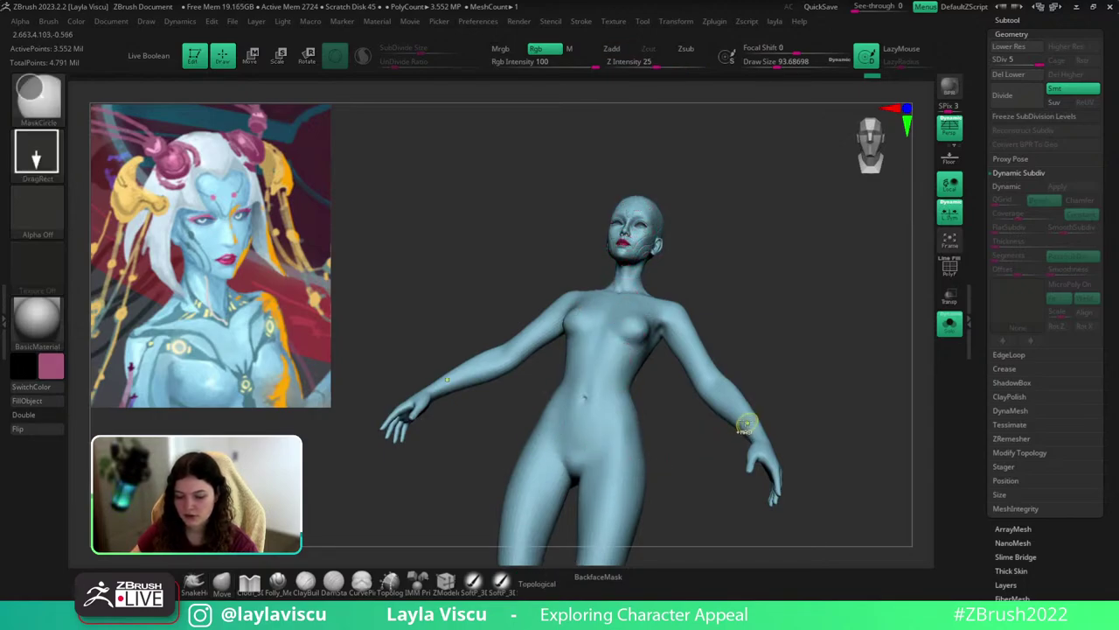
pyautogui.hotkey('ctrl', 'z')
pyautogui.moveTo(739, 413)
pyautogui.mouseDown(button='right')
pyautogui.moveTo(726, 399)
pyautogui.moveTo(739, 264)
pyautogui.mouseUp(button='right')
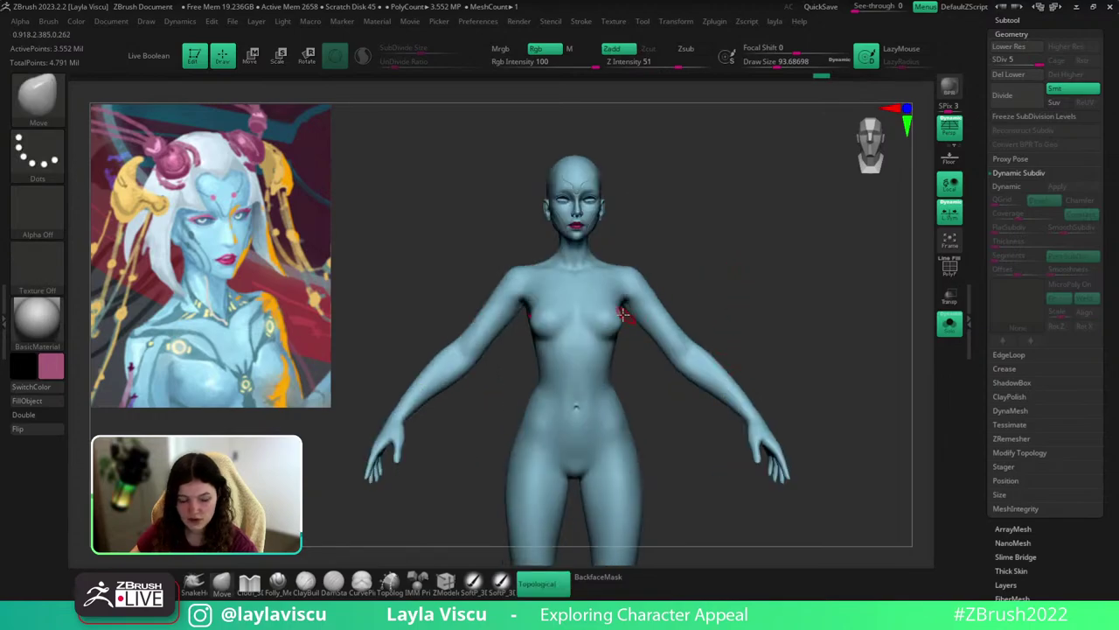
# Bring all subtools back into view and return to the Move brush with a draw size of about 62.
pyautogui.press('w')
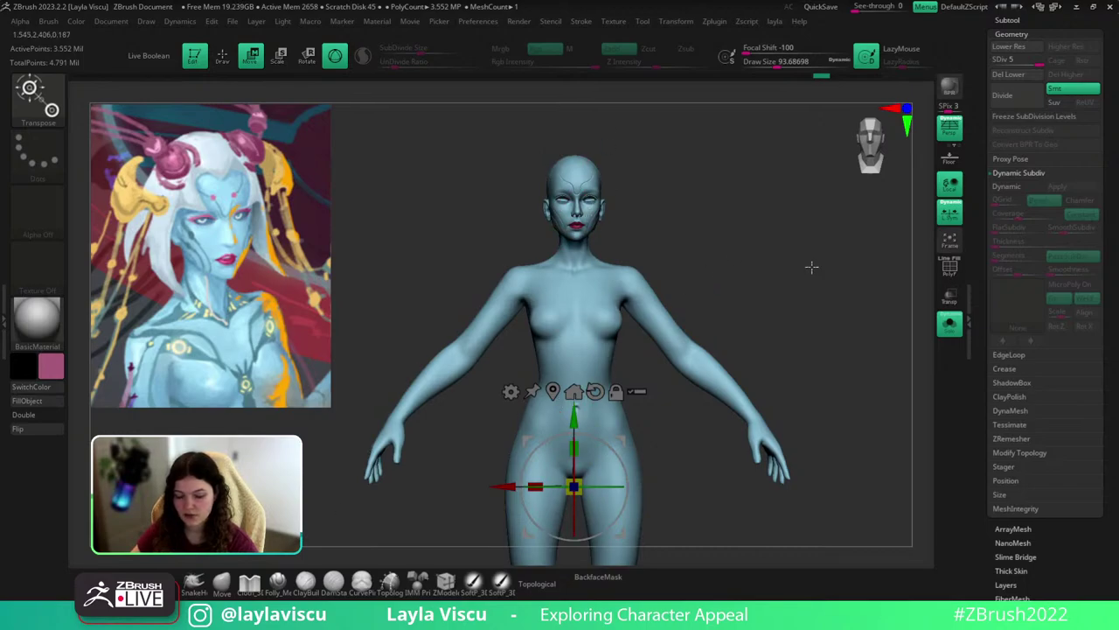
pyautogui.click(949, 324)
pyautogui.click(222, 583)
pyautogui.moveTo(630, 150)
pyautogui.keyDown('ctrl'); pyautogui.mouseDown(button='right')
pyautogui.moveTo(598, 237)
pyautogui.moveTo(596, 340)
pyautogui.mouseUp(button='right'); pyautogui.keyUp('ctrl')
pyautogui.moveTo(758, 347); pyautogui.dragTo(767, 346, button='right')
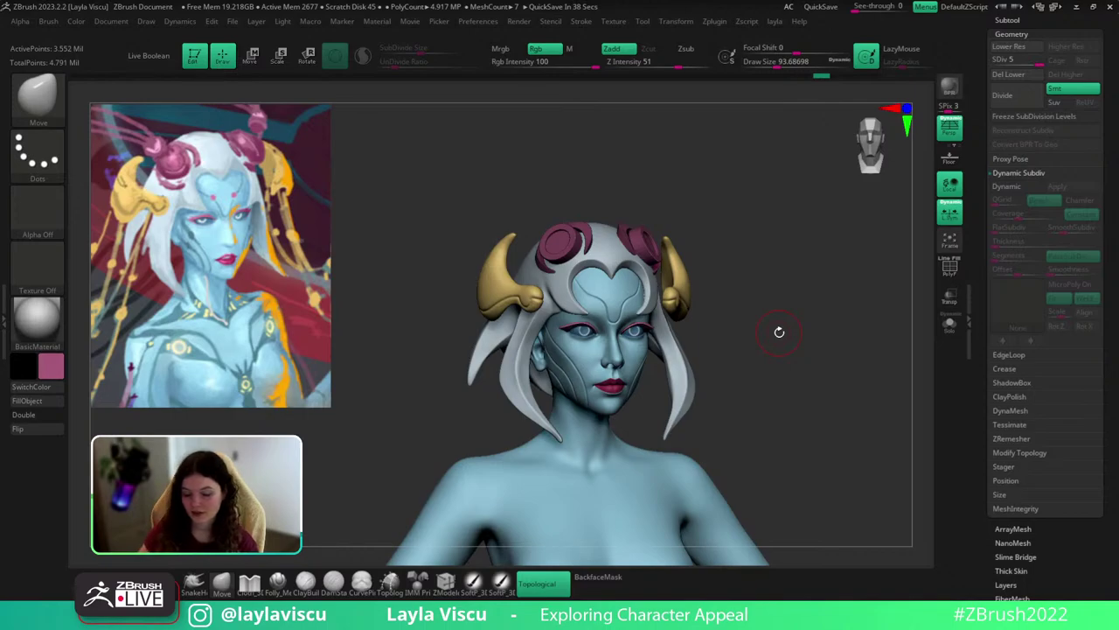
pyautogui.moveTo(779, 332)
pyautogui.mouseDown()
pyautogui.moveTo(828, 379)
pyautogui.moveTo(825, 423)
pyautogui.mouseUp()
pyautogui.press('ctrl')
pyautogui.keyDown('ctrl'); pyautogui.moveTo(825, 423); pyautogui.dragTo(844, 468, button='right'); pyautogui.keyUp('ctrl')
pyautogui.moveTo(814, 377)
pyautogui.keyDown('alt'); pyautogui.mouseDown(button='right')
pyautogui.moveTo(799, 354)
pyautogui.moveTo(794, 285)
pyautogui.moveTo(776, 352)
pyautogui.moveTo(771, 329)
pyautogui.mouseUp(button='right'); pyautogui.keyUp('alt')
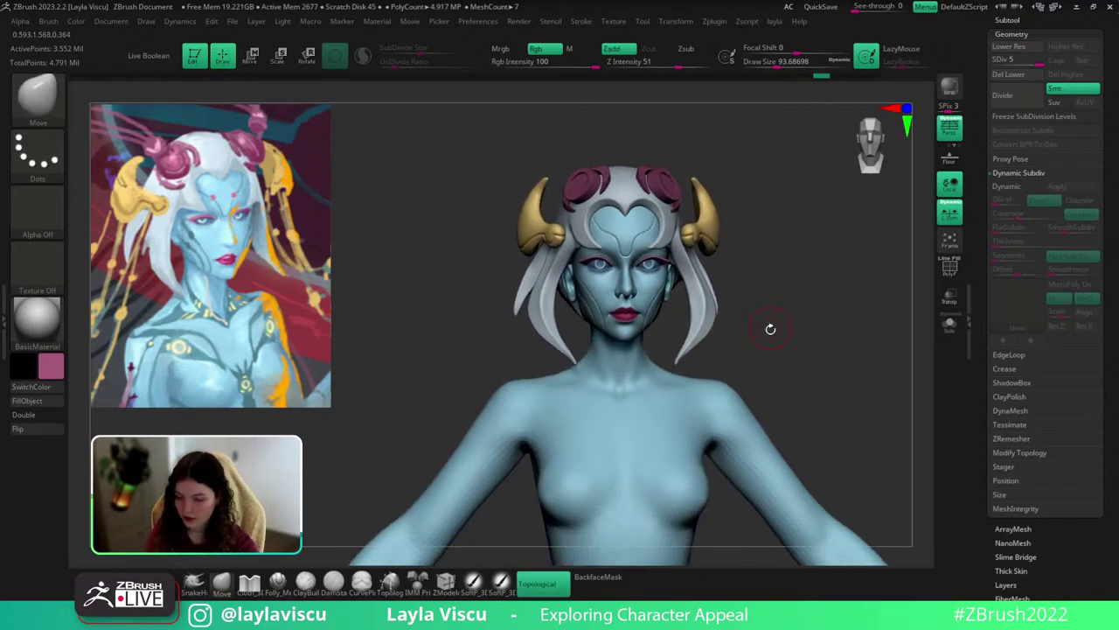
pyautogui.press('s')
pyautogui.moveTo(772, 328); pyautogui.dragTo(766, 328)
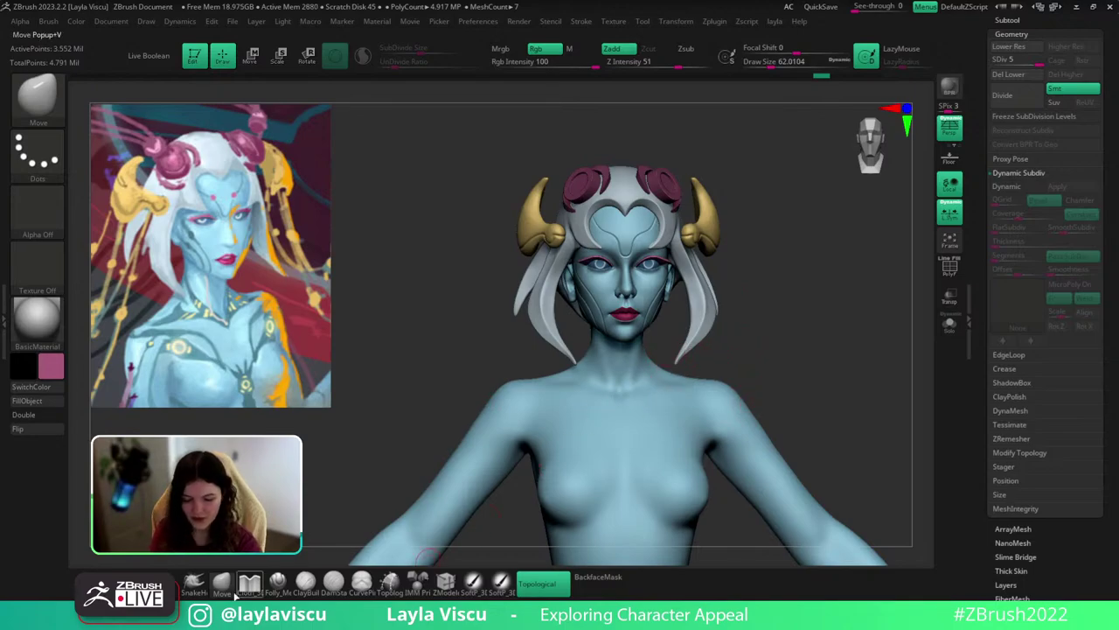
# Display the polyframe to inspect the body's polygroups and topology, and hide it again.
pyautogui.hotkey('shift', 'f')
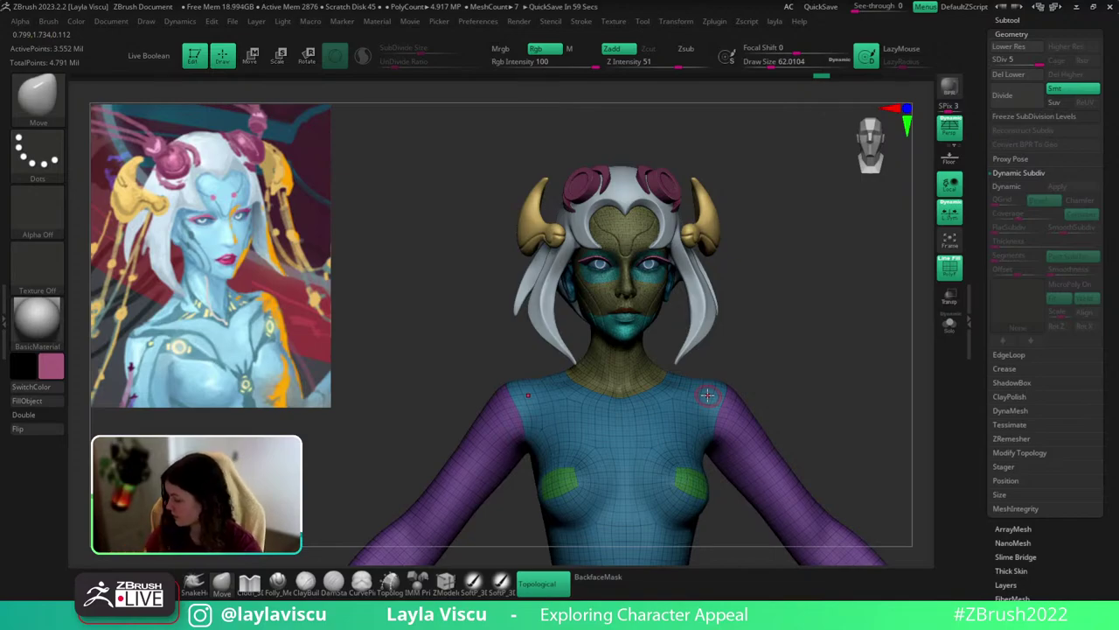
pyautogui.press('shift')
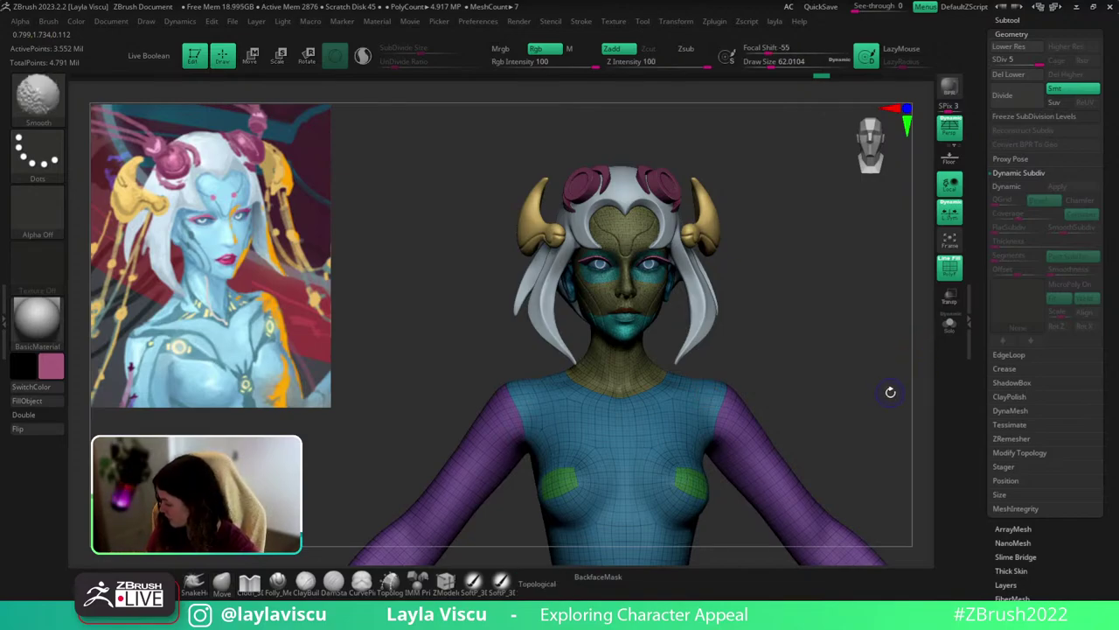
pyautogui.hotkey('shift', 'f')
# Reduce the draw size to about 23 and switch the masking brush's stroke to FreeHand.
pyautogui.keyDown('ctrl'); pyautogui.moveTo(660, 365); pyautogui.dragTo(671, 404, button='right'); pyautogui.keyUp('ctrl')
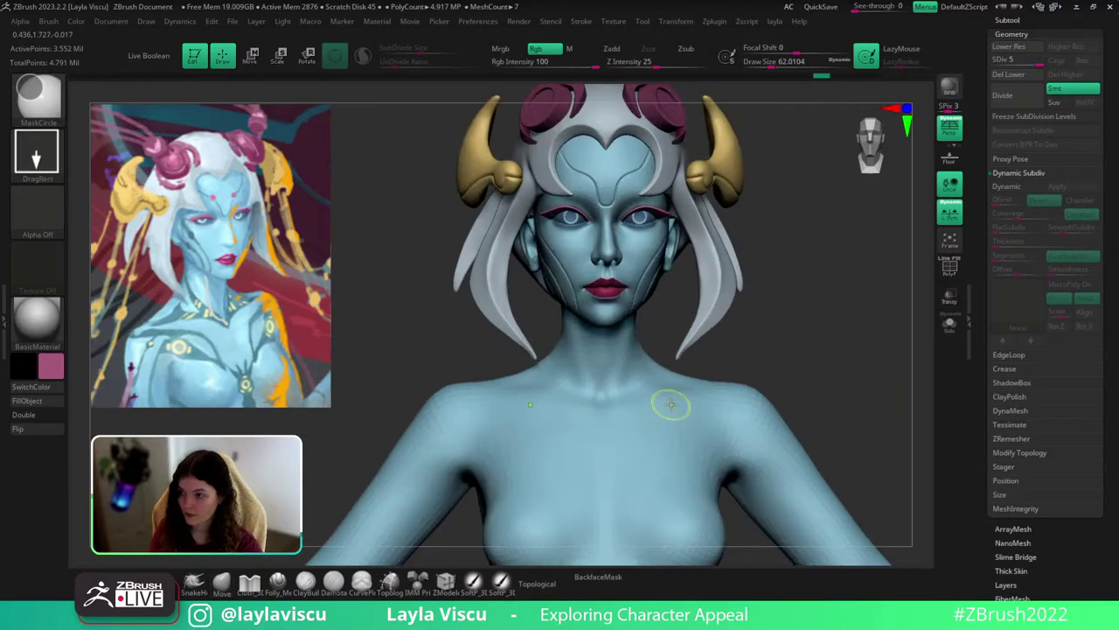
pyautogui.press('s')
pyautogui.click(662, 381)
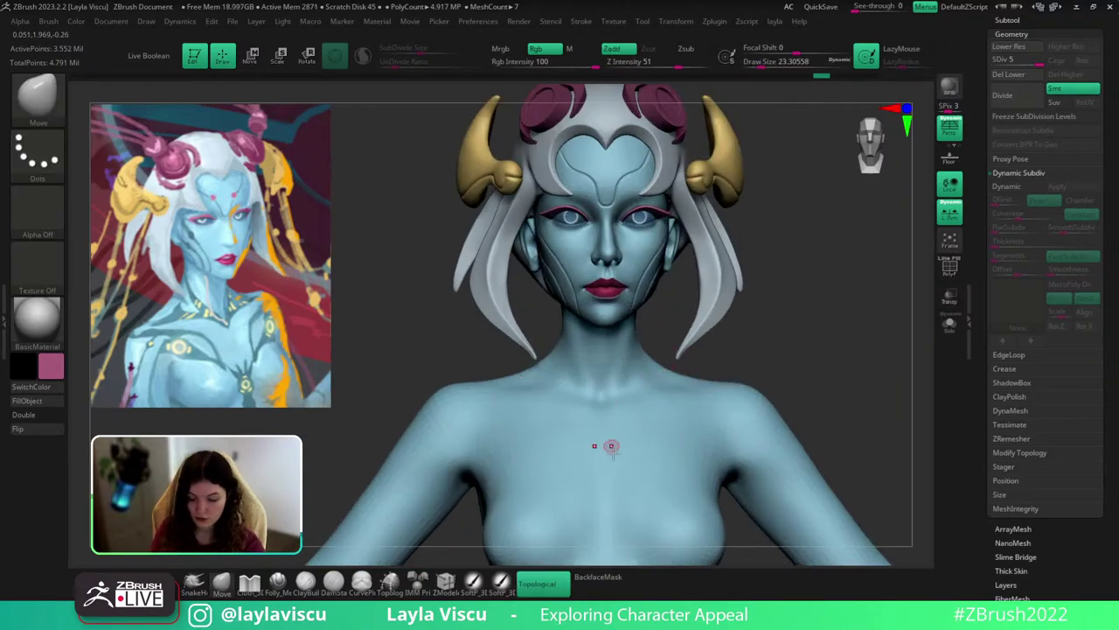
pyautogui.keyDown('ctrl'); pyautogui.moveTo(603, 444); pyautogui.dragTo(624, 357); pyautogui.keyUp('ctrl')
pyautogui.hotkey('ctrl', 'z')
pyautogui.keyDown('ctrl'); pyautogui.click(48, 167); pyautogui.keyUp('ctrl')
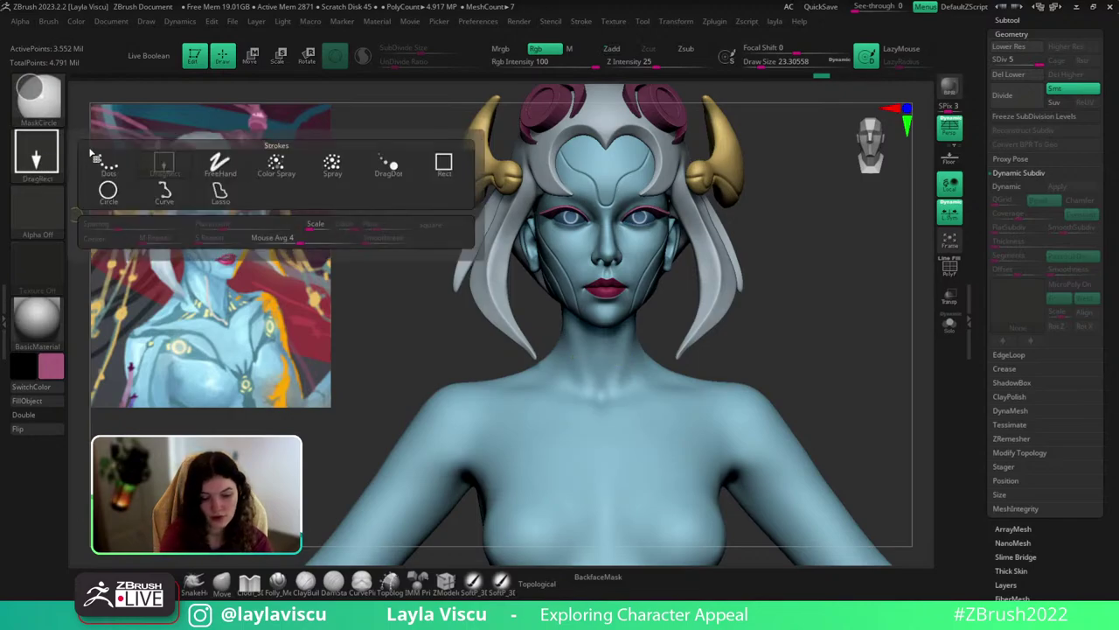
pyautogui.keyDown('ctrl'); pyautogui.click(224, 166); pyautogui.keyUp('ctrl')
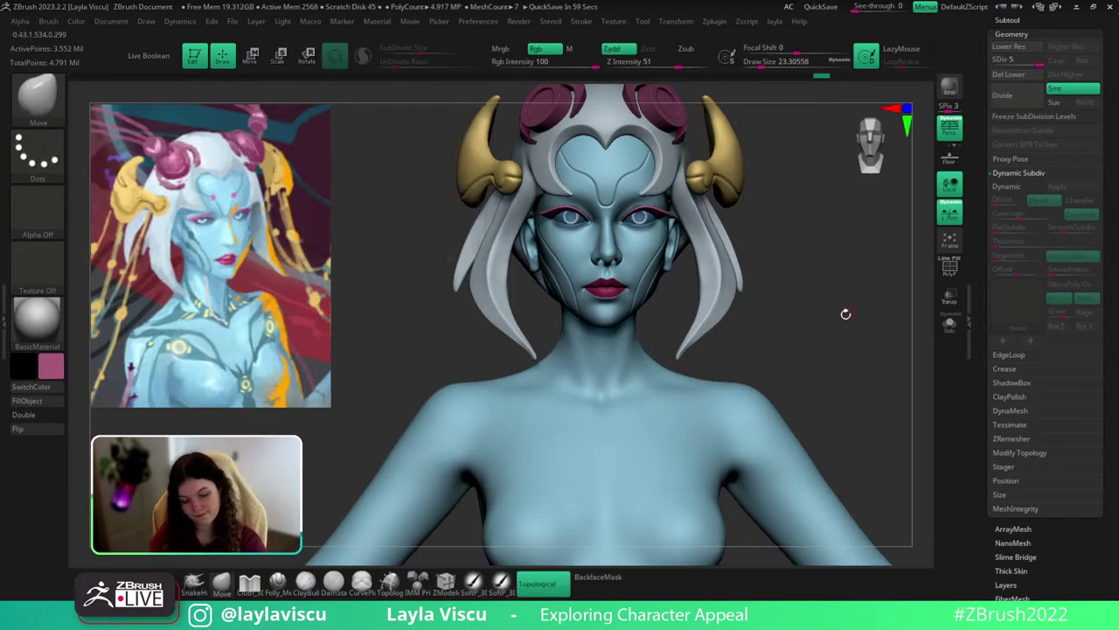
# Paint a symmetrical mask band down the sides of the neck and across its base.
pyautogui.moveTo(825, 352)
pyautogui.mouseDown()
pyautogui.moveTo(809, 350)
pyautogui.moveTo(899, 285)
pyautogui.moveTo(892, 358)
pyautogui.moveTo(849, 315)
pyautogui.mouseUp()
pyautogui.moveTo(570, 363)
pyautogui.keyDown('ctrl'); pyautogui.mouseDown()
pyautogui.moveTo(639, 442)
pyautogui.moveTo(577, 359)
pyautogui.moveTo(647, 433)
pyautogui.moveTo(581, 379)
pyautogui.moveTo(570, 332)
pyautogui.mouseUp(); pyautogui.keyUp('ctrl')
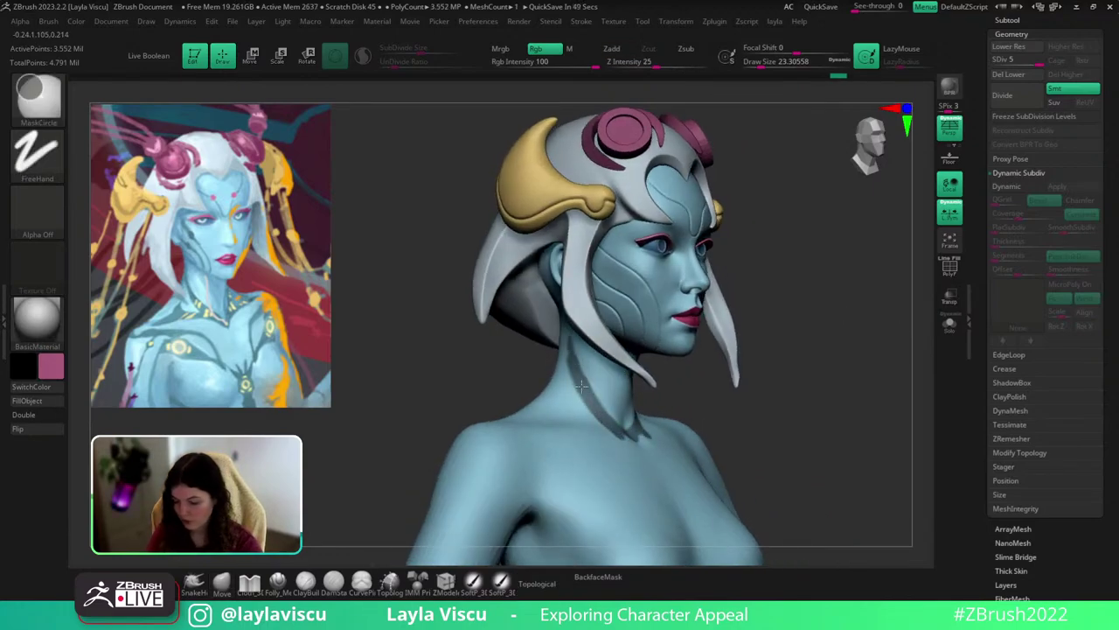
pyautogui.moveTo(706, 395); pyautogui.dragTo(662, 407)
pyautogui.moveTo(564, 325)
pyautogui.keyDown('ctrl'); pyautogui.mouseDown()
pyautogui.moveTo(600, 418)
pyautogui.moveTo(632, 432)
pyautogui.mouseUp(); pyautogui.keyUp('ctrl')
pyautogui.moveTo(691, 430)
pyautogui.mouseDown()
pyautogui.moveTo(680, 435)
pyautogui.moveTo(587, 375)
pyautogui.mouseUp()
pyautogui.moveTo(699, 385); pyautogui.dragTo(757, 386)
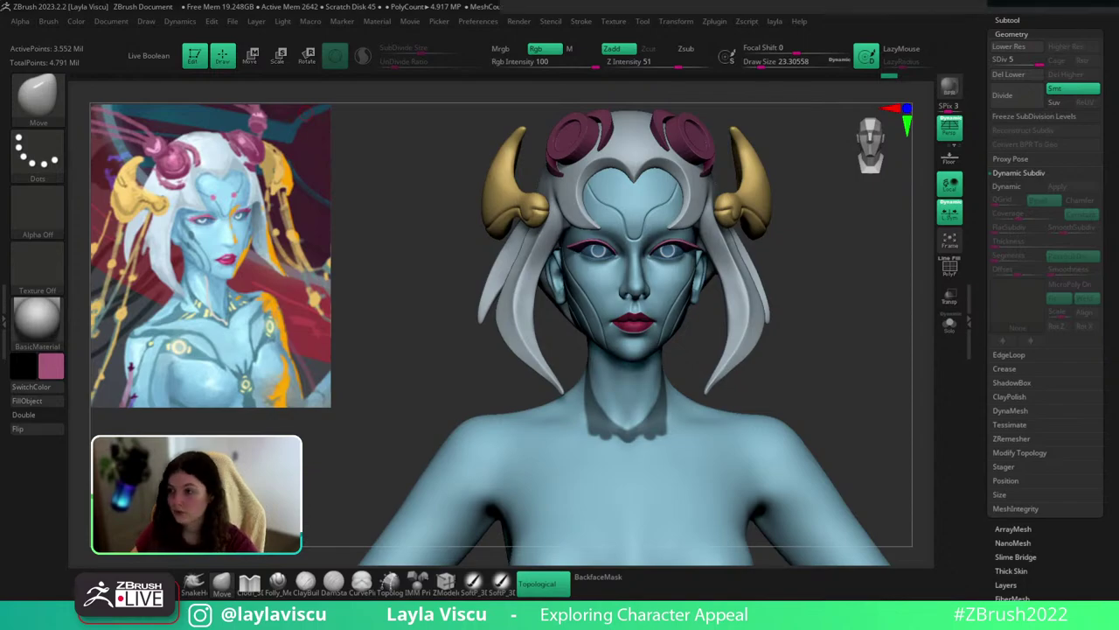
# Switch to the reference board to examine the white cyborg bodysuit, and return to ZBrush.
pyautogui.moveTo(1118, 385); pyautogui.dragTo(670, 413, button='right')
pyautogui.hotkey('ctrl', 'shift', 'a')
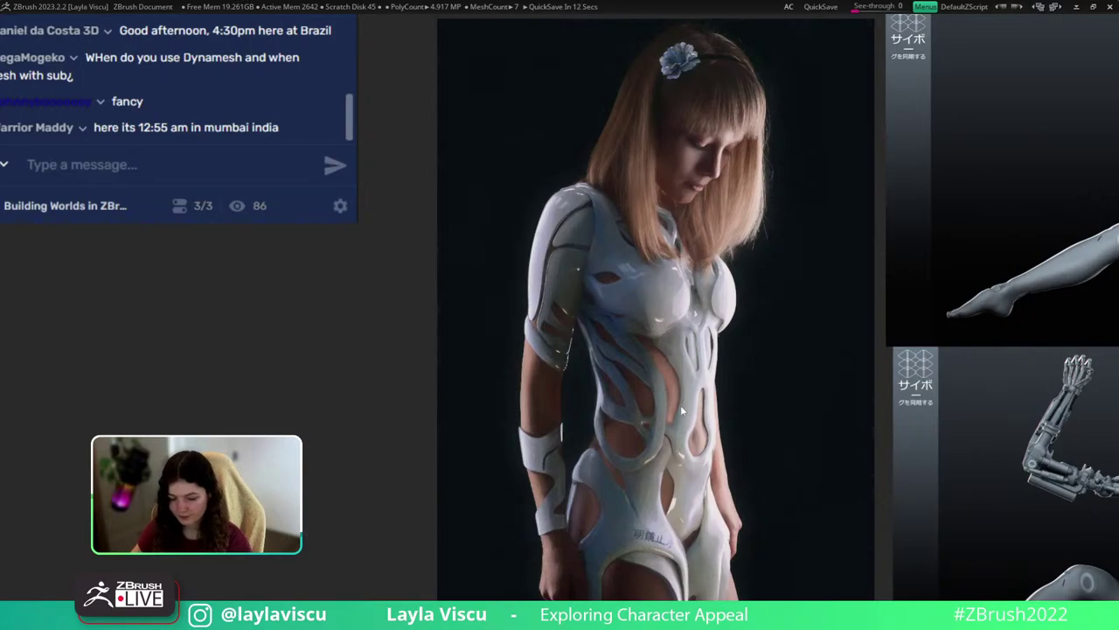
pyautogui.hotkey('alt', 'Tab')
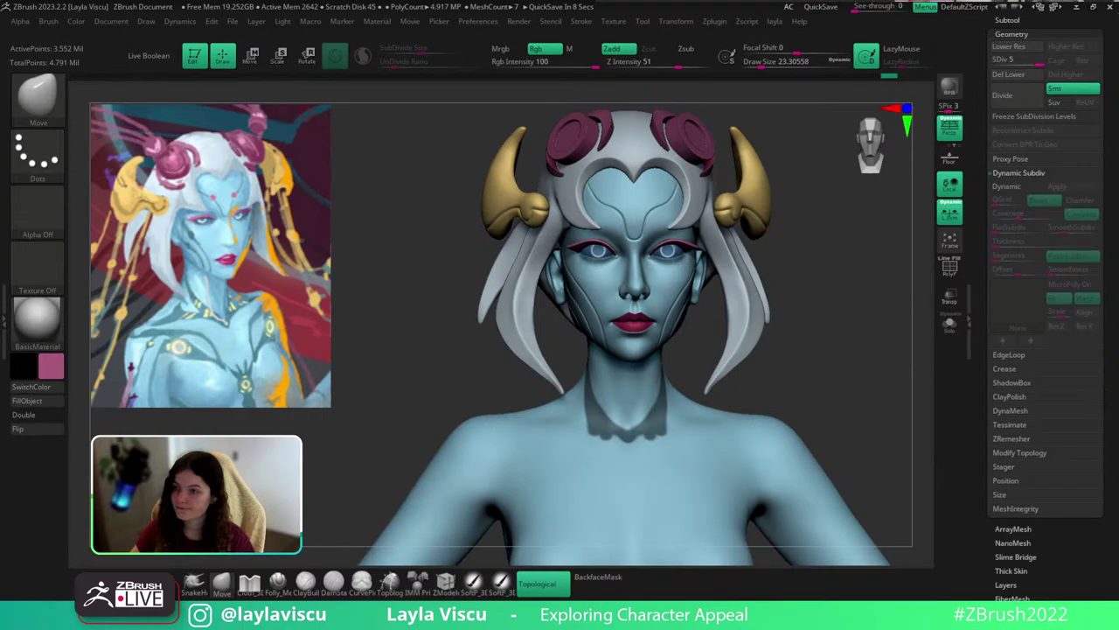
# Set the draw size to about 22 and erase the lower corners of the neck mask, keeping the mask active.
pyautogui.moveTo(861, 369); pyautogui.dragTo(845, 396)
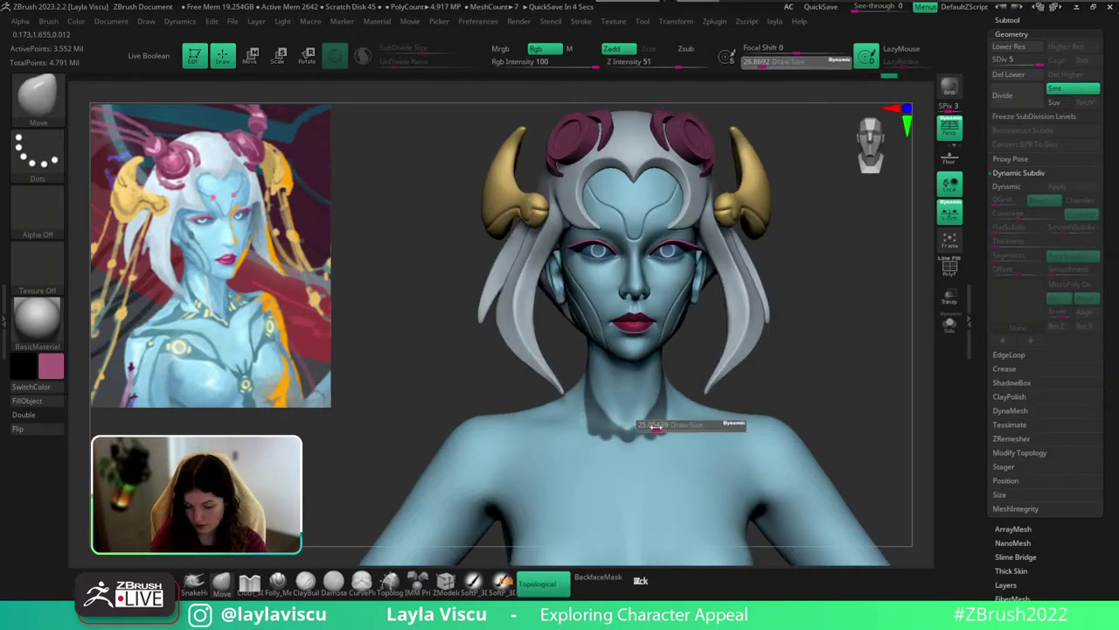
pyautogui.press('ctrl')
pyautogui.keyDown('ctrl'); pyautogui.keyDown('alt'); pyautogui.moveTo(673, 403); pyautogui.dragTo(654, 440); pyautogui.keyUp('alt'); pyautogui.keyUp('ctrl')
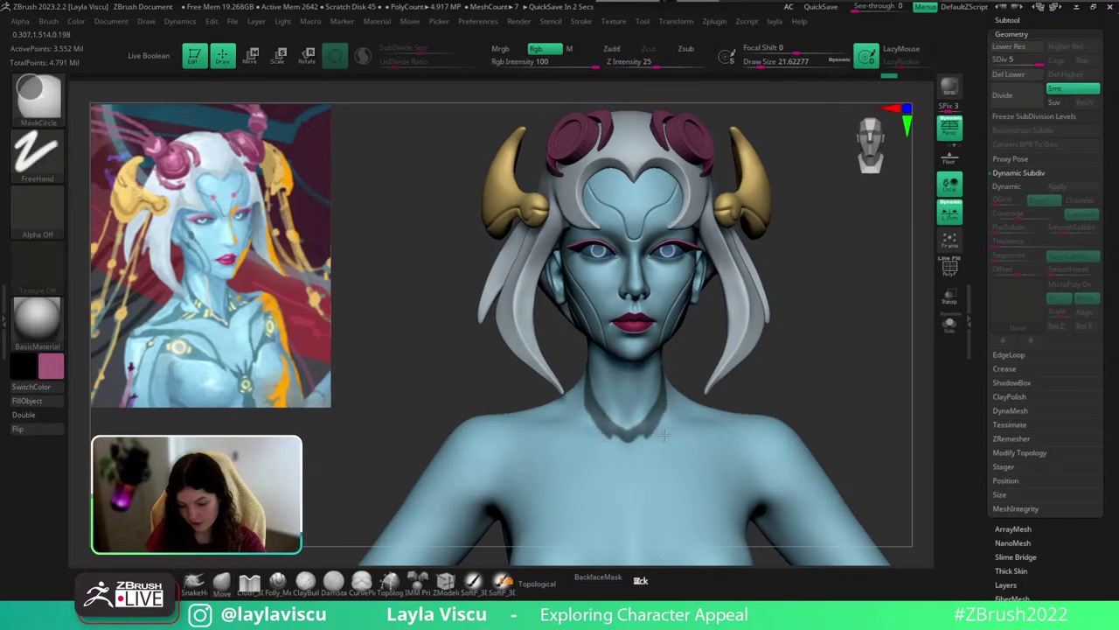
pyautogui.keyDown('ctrl'); pyautogui.moveTo(765, 354); pyautogui.dragTo(744, 411); pyautogui.keyUp('ctrl')
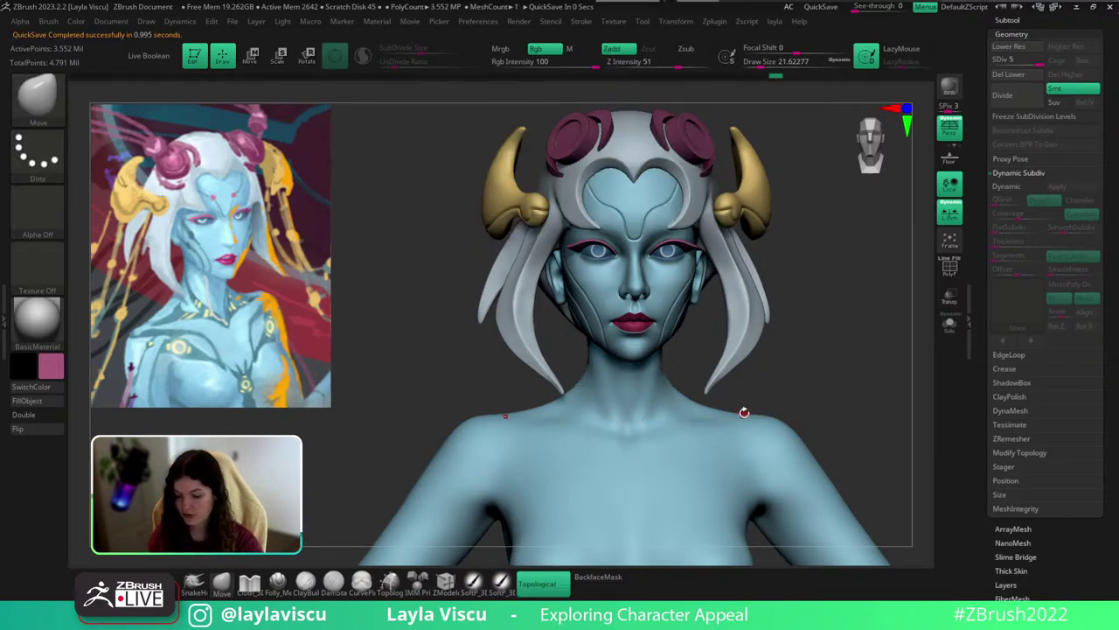
pyautogui.hotkey('ctrl', 'z')
# Paint further mask strokes along the V-shaped collar band to even out its front at the base of the neck.
pyautogui.moveTo(812, 361); pyautogui.dragTo(797, 360)
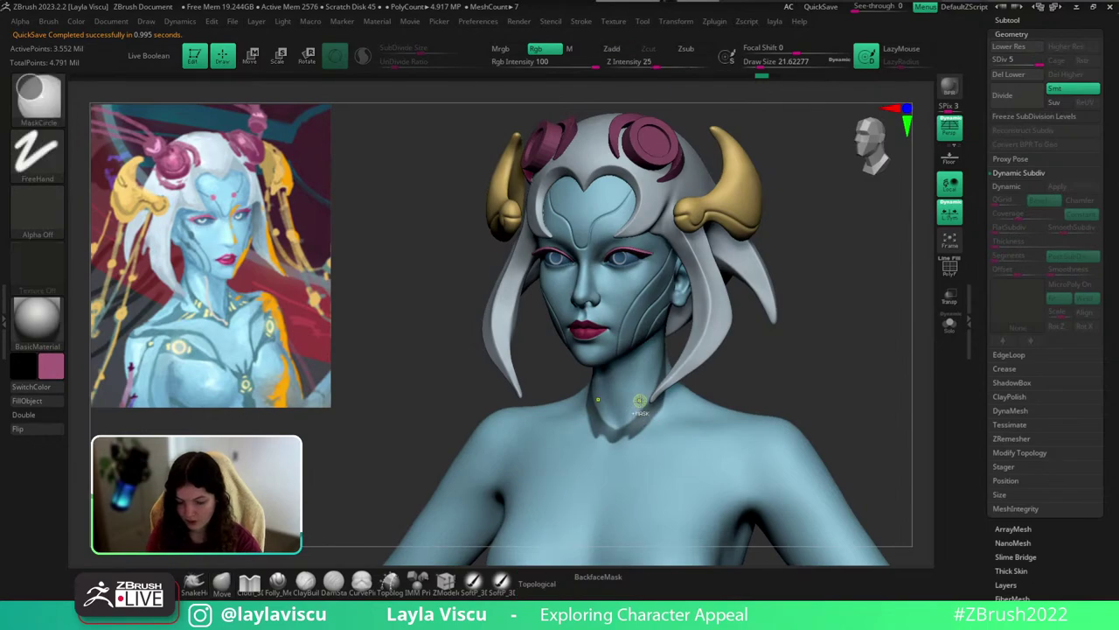
pyautogui.keyDown('ctrl'); pyautogui.moveTo(641, 401); pyautogui.dragTo(655, 452, button='right'); pyautogui.keyUp('ctrl')
pyautogui.keyDown('ctrl'); pyautogui.moveTo(659, 405); pyautogui.dragTo(603, 450); pyautogui.keyUp('ctrl')
pyautogui.keyDown('ctrl'); pyautogui.moveTo(665, 425); pyautogui.dragTo(600, 455); pyautogui.keyUp('ctrl')
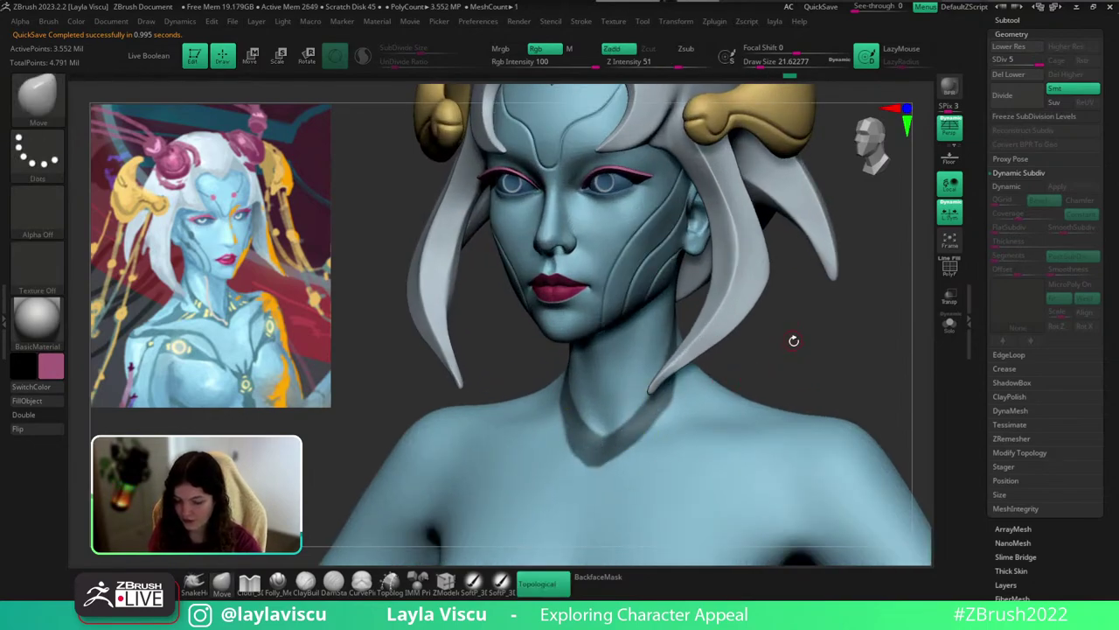
pyautogui.moveTo(793, 341); pyautogui.dragTo(874, 366)
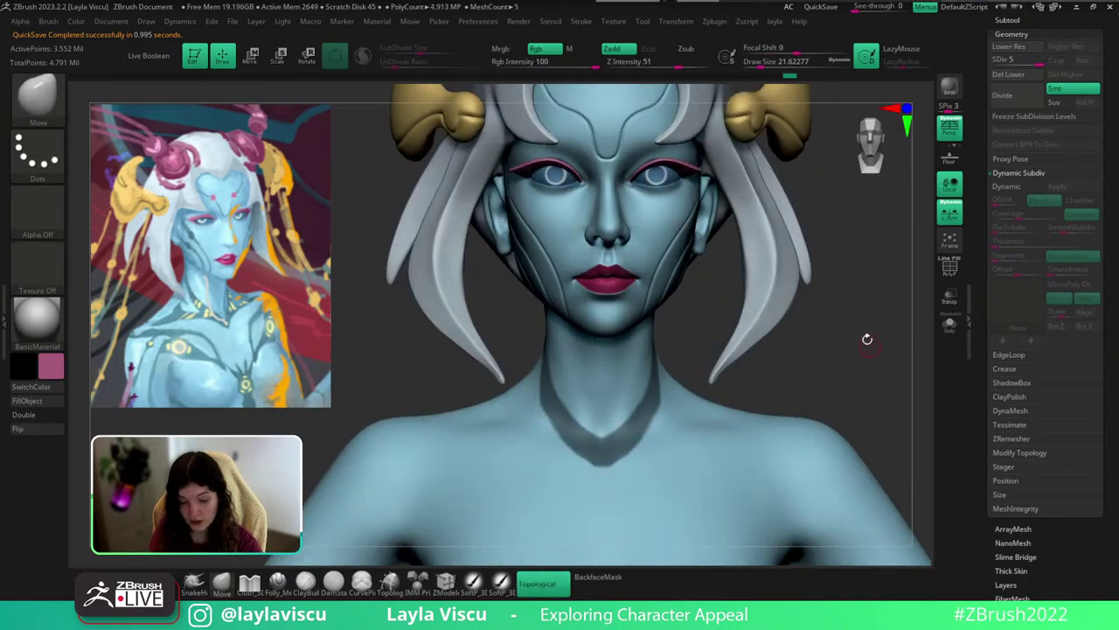
pyautogui.press('ctrl')
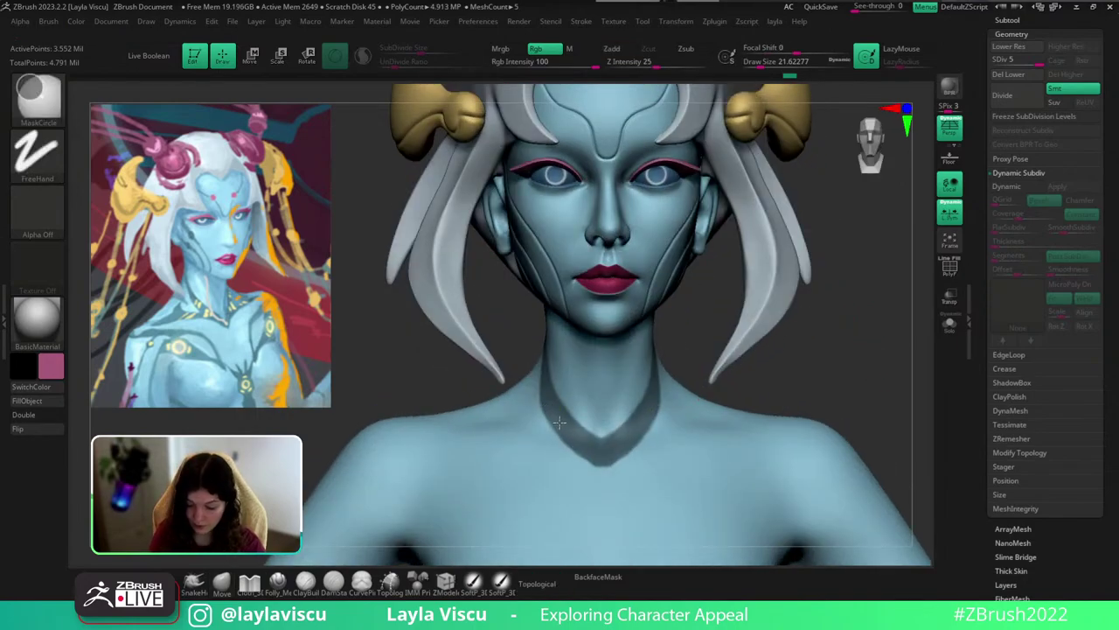
pyautogui.moveTo(838, 356)
pyautogui.keyDown('alt'); pyautogui.mouseDown()
pyautogui.moveTo(862, 332)
pyautogui.moveTo(882, 344)
pyautogui.moveTo(874, 364)
pyautogui.mouseUp(); pyautogui.keyUp('alt')
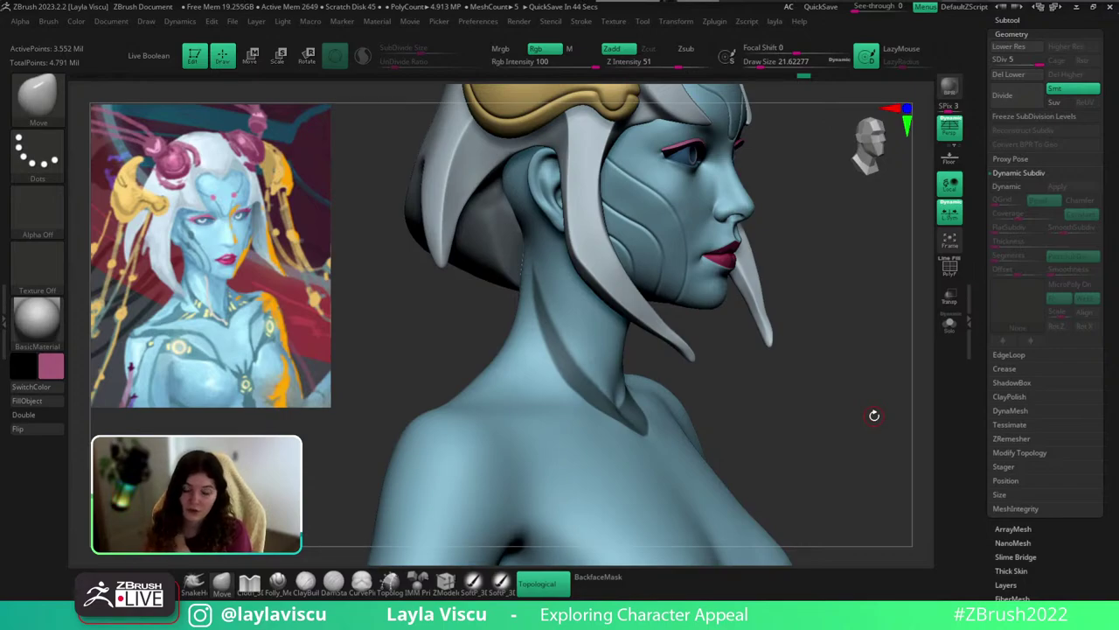
# Isolate the body with Solo, and set the masking brush to LazyMouse with radius 27 and a draw size of about 9.4.
pyautogui.click(950, 324)
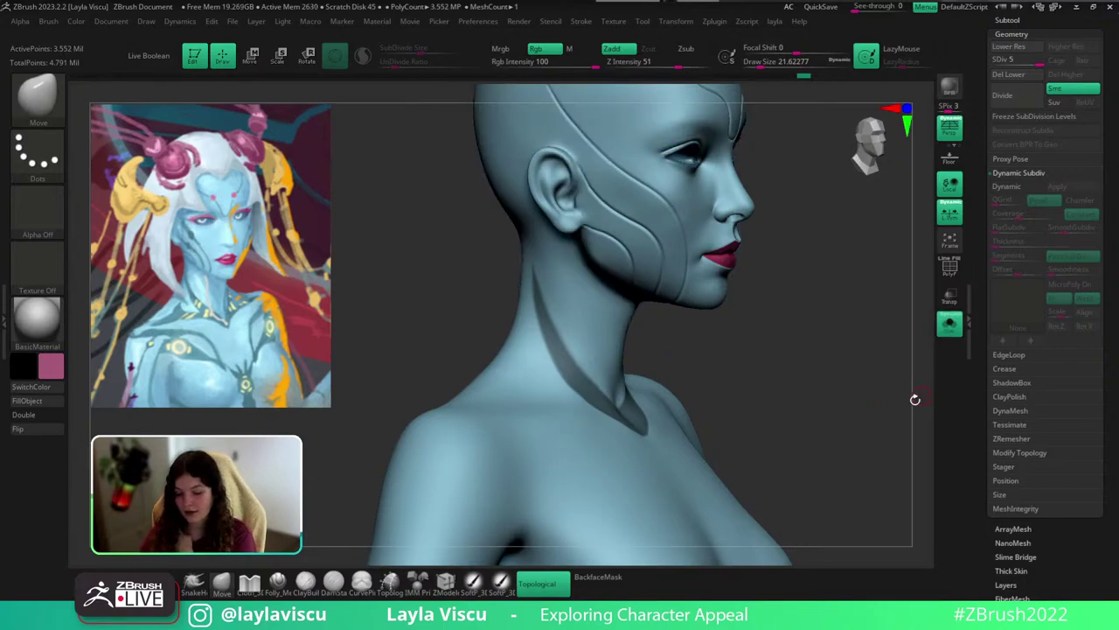
pyautogui.keyDown('ctrl'); pyautogui.click(714, 499); pyautogui.keyUp('ctrl')
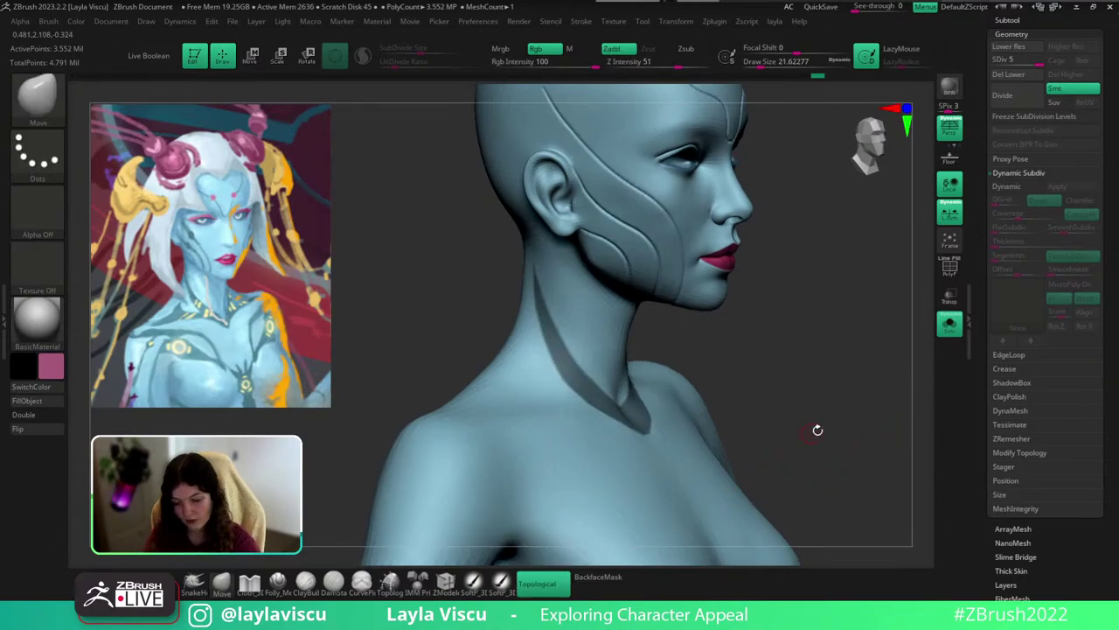
pyautogui.moveTo(833, 431); pyautogui.dragTo(778, 465)
pyautogui.moveTo(837, 385)
pyautogui.mouseDown()
pyautogui.moveTo(848, 399)
pyautogui.moveTo(813, 404)
pyautogui.moveTo(852, 327)
pyautogui.mouseUp()
pyautogui.press('ctrl')
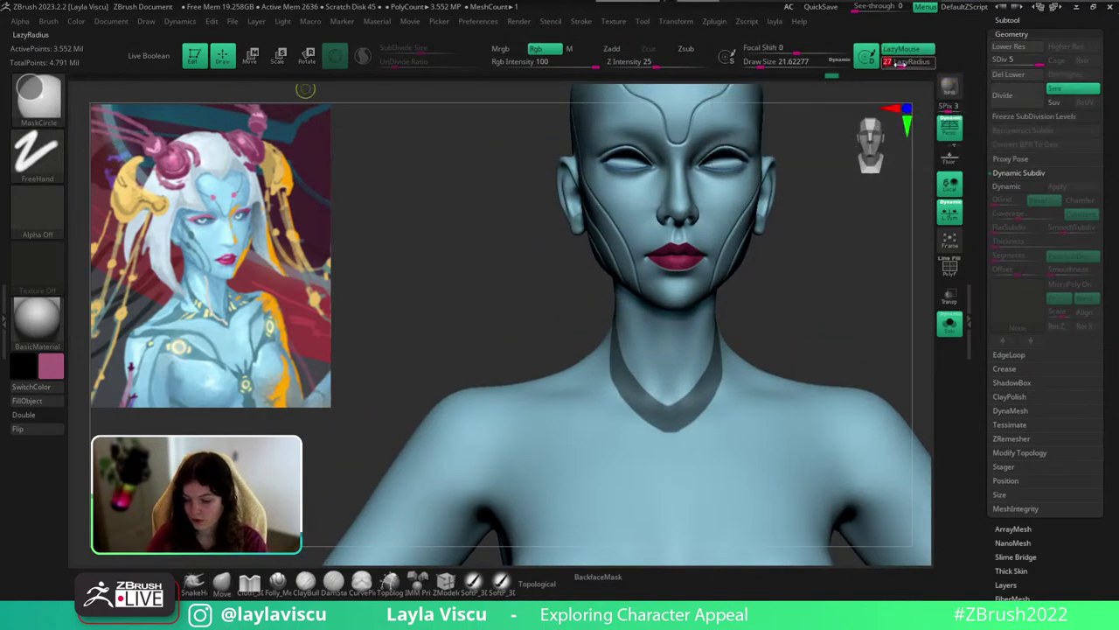
pyautogui.moveTo(840, 312); pyautogui.dragTo(863, 337)
pyautogui.press('s')
pyautogui.click(752, 365)
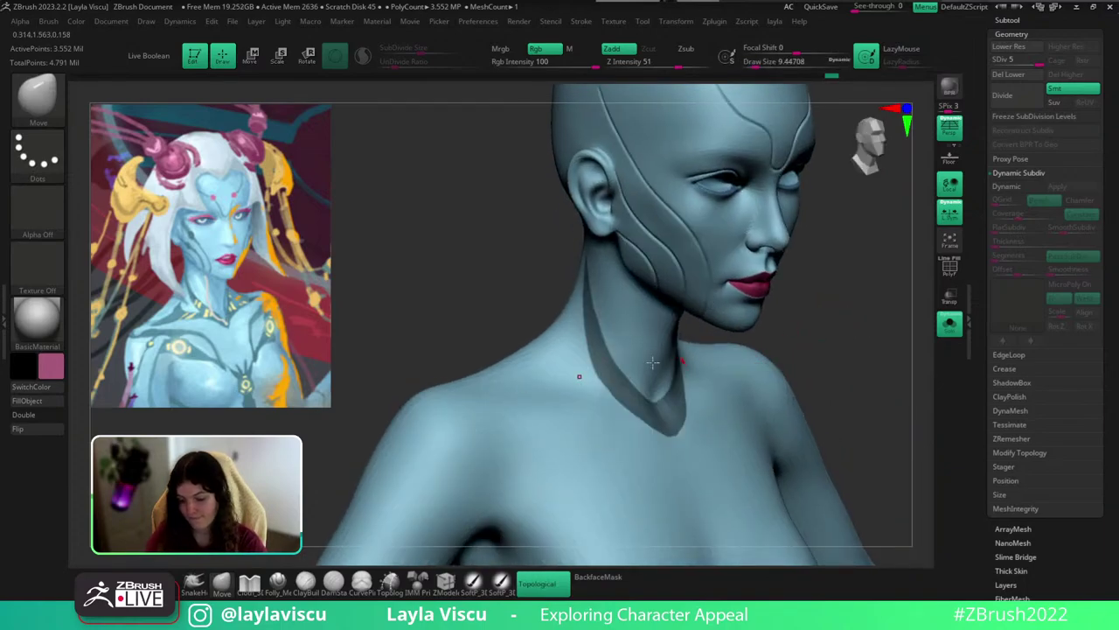
# Draw a symmetrical mask outline with a hooked spike beside the neck and a long point along each collarbone, closing at the V tip.
pyautogui.keyDown('ctrl'); pyautogui.moveTo(557, 362); pyautogui.dragTo(610, 401); pyautogui.keyUp('ctrl')
pyautogui.hotkey('ctrl', 'z')
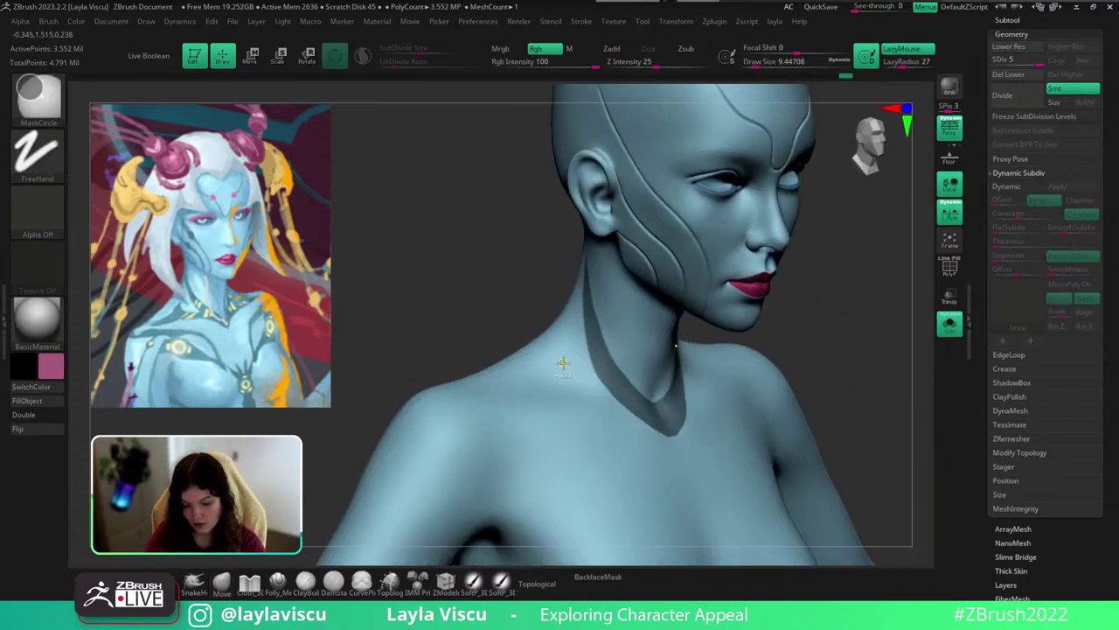
pyautogui.moveTo(560, 360)
pyautogui.keyDown('ctrl'); pyautogui.mouseDown()
pyautogui.moveTo(564, 376)
pyautogui.moveTo(665, 423)
pyautogui.mouseUp(); pyautogui.keyUp('ctrl')
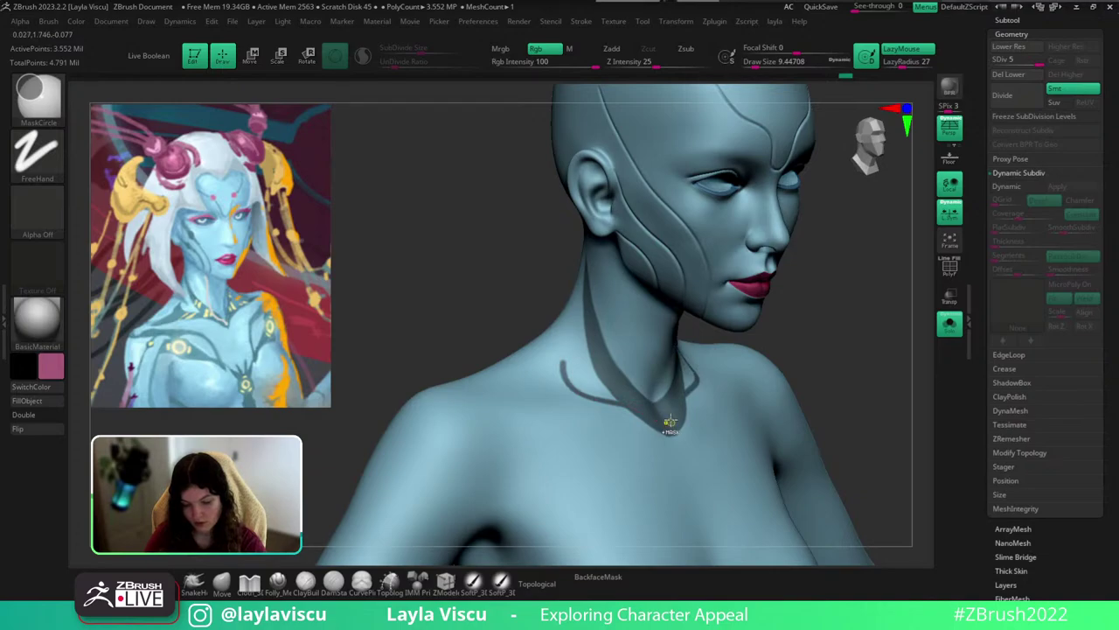
pyautogui.moveTo(563, 360)
pyautogui.keyDown('ctrl'); pyautogui.mouseDown()
pyautogui.moveTo(554, 409)
pyautogui.moveTo(469, 419)
pyautogui.moveTo(687, 433)
pyautogui.mouseUp(); pyautogui.keyUp('ctrl')
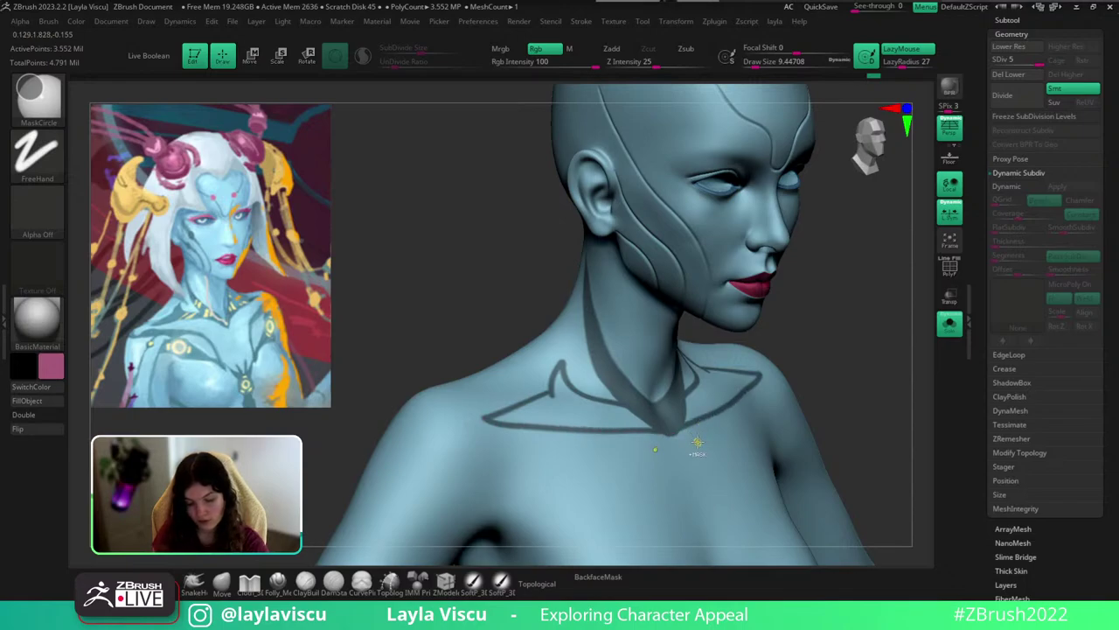
pyautogui.hotkey('ctrl', 'z')
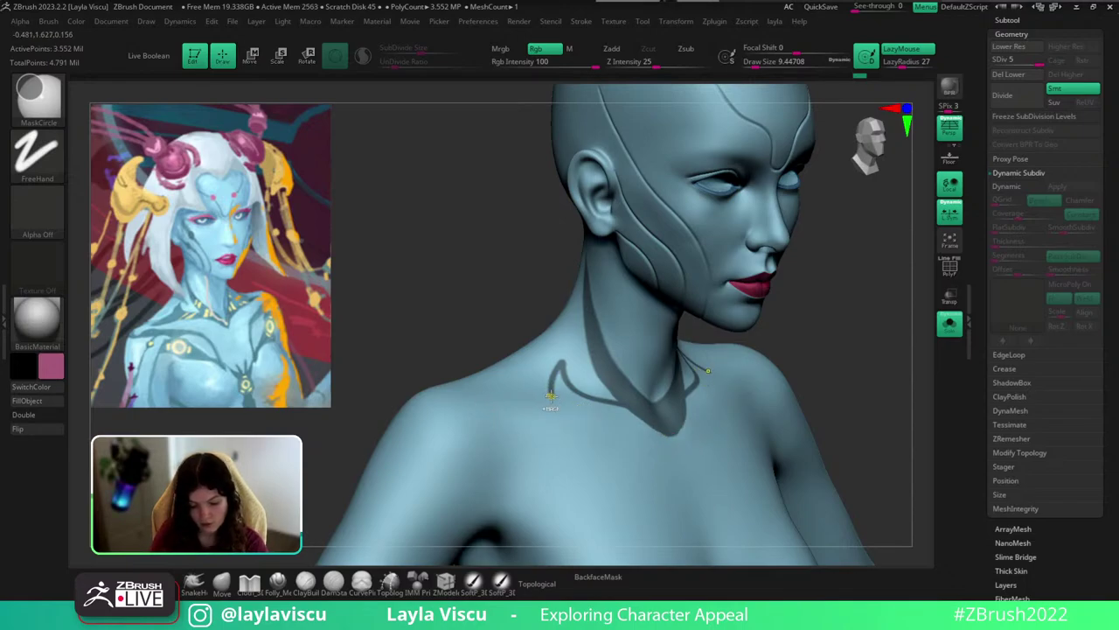
pyautogui.moveTo(550, 395)
pyautogui.keyDown('ctrl'); pyautogui.mouseDown()
pyautogui.moveTo(461, 405)
pyautogui.moveTo(671, 426)
pyautogui.mouseUp(); pyautogui.keyUp('ctrl')
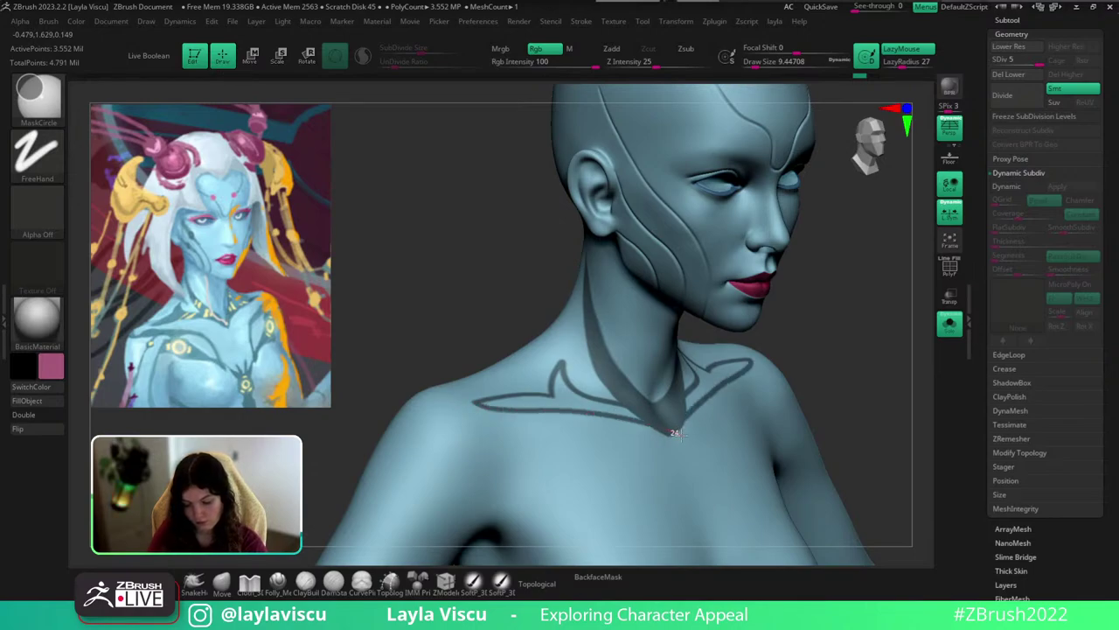
# Fill the outlined collarbone shapes with mask using the Mask Region options.
pyautogui.moveTo(1113, 391); pyautogui.dragTo(1097, 207)
pyautogui.press('space')
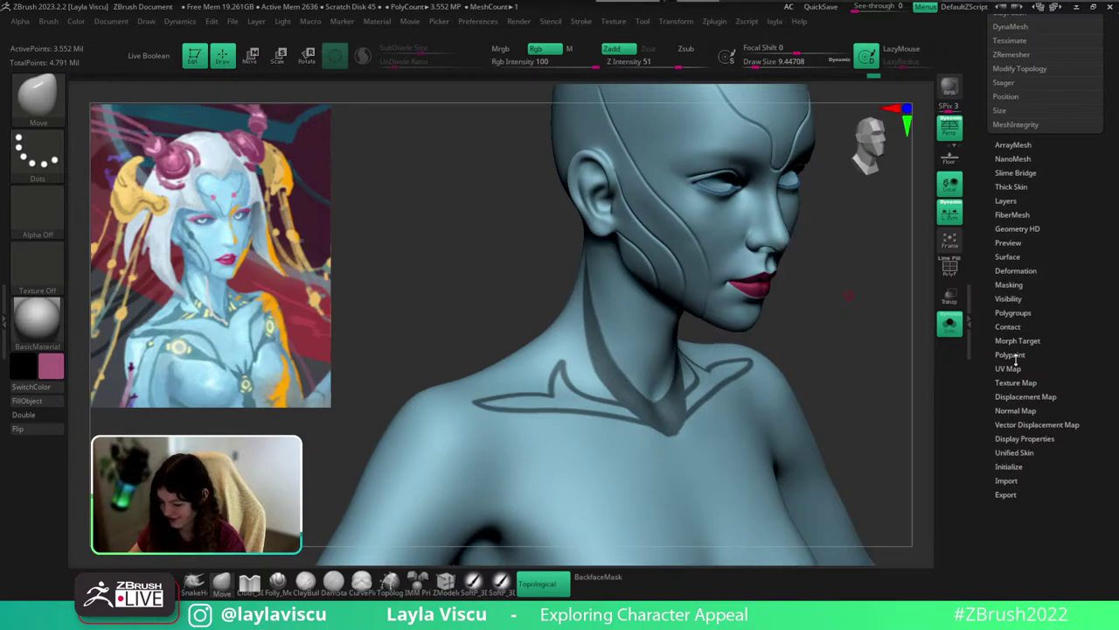
pyautogui.click(1010, 286)
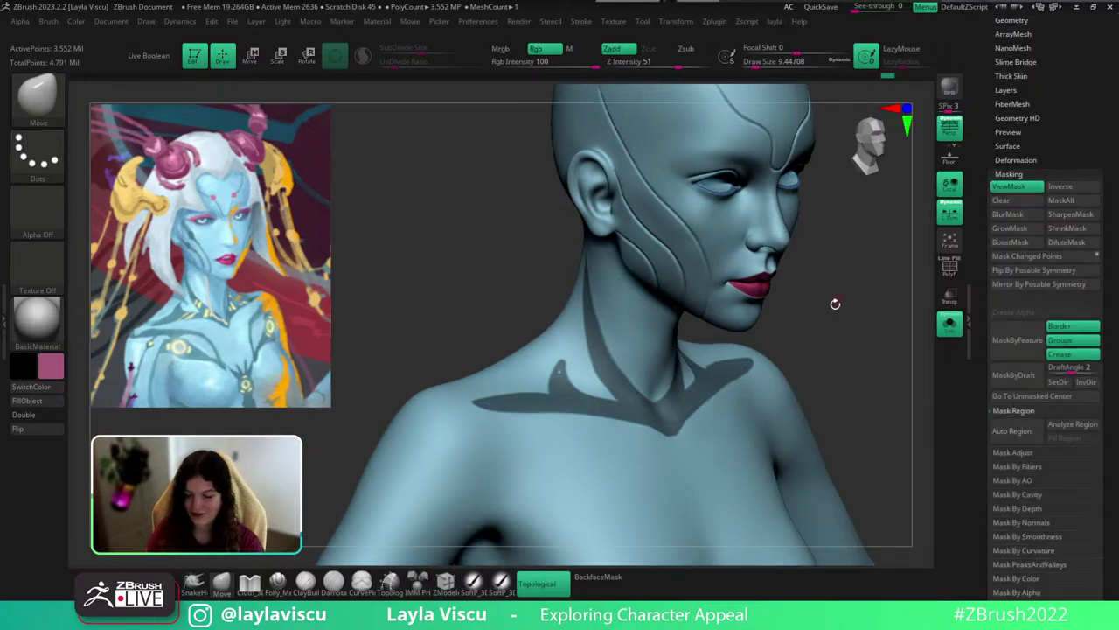
# Touch up the filled mask around the hooked spikes on both sides of the neck.
pyautogui.moveTo(835, 304); pyautogui.dragTo(612, 349)
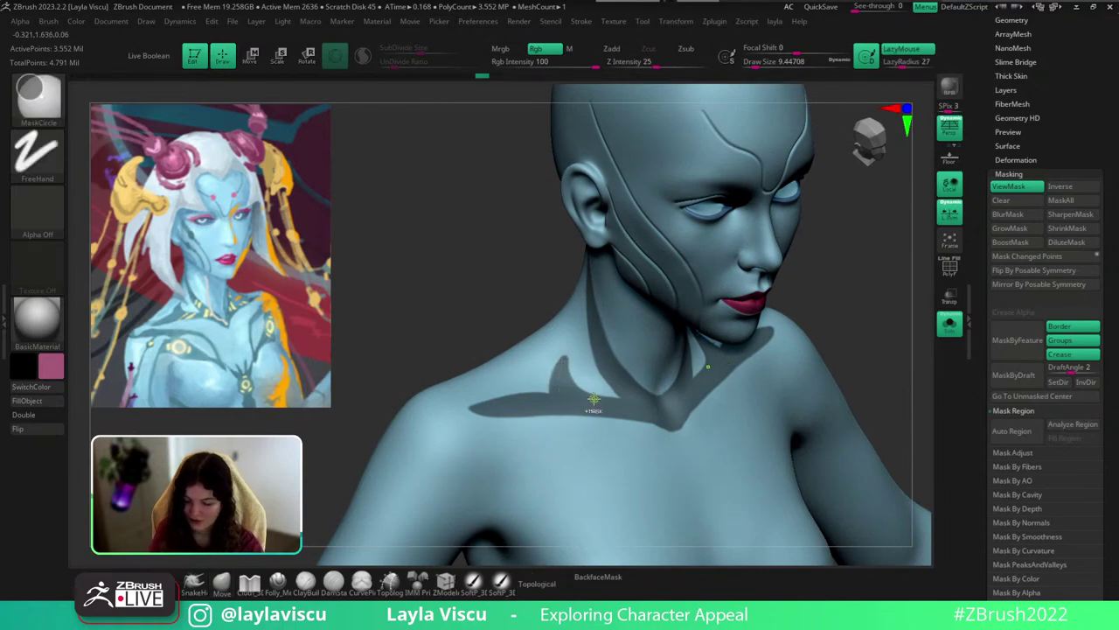
pyautogui.moveTo(844, 300); pyautogui.dragTo(765, 340)
pyautogui.press('ctrl')
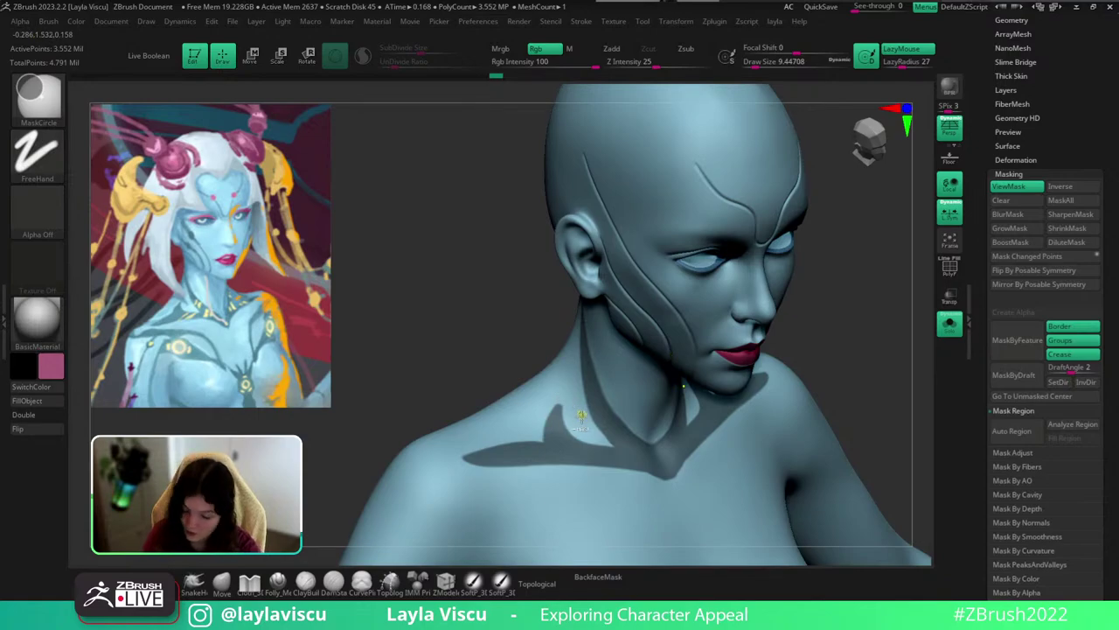
pyautogui.keyDown('ctrl'); pyautogui.moveTo(564, 417); pyautogui.dragTo(568, 397, button='right'); pyautogui.keyUp('ctrl')
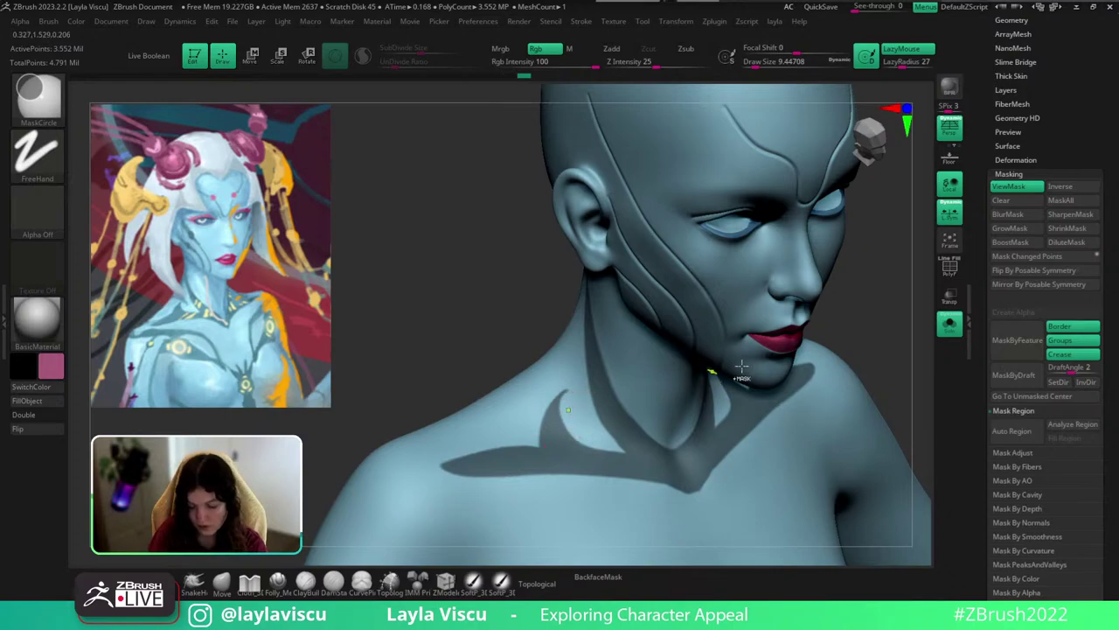
pyautogui.keyDown('ctrl'); pyautogui.moveTo(772, 332); pyautogui.dragTo(770, 350, button='right'); pyautogui.keyUp('ctrl')
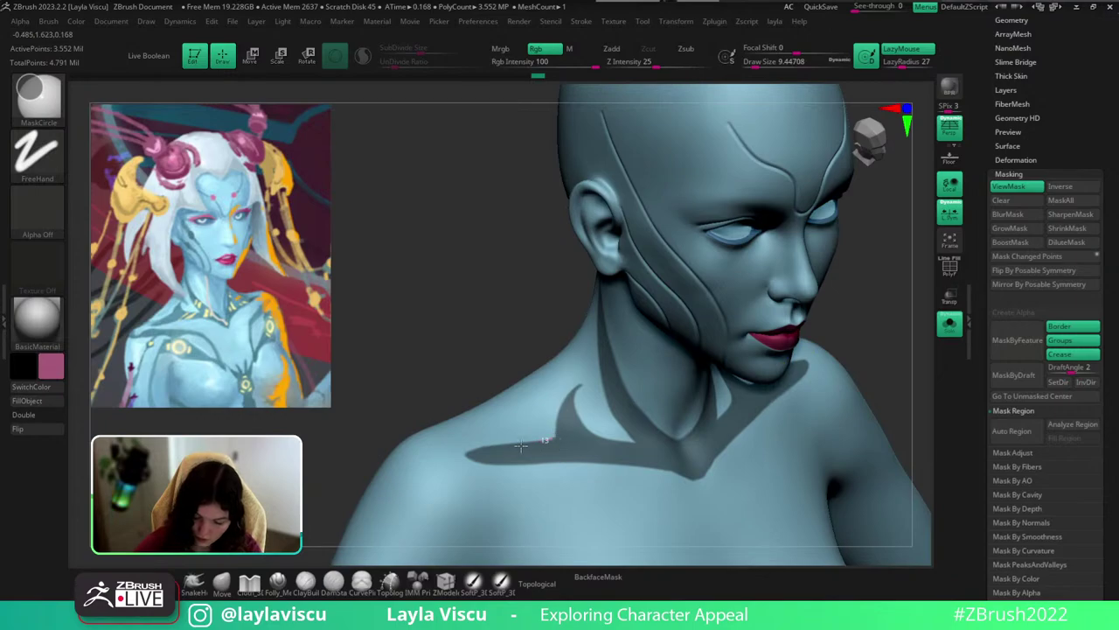
# Erase the upper edge of the mask's shoulder wings so they taper to sharp points along the collarbones.
pyautogui.keyDown('ctrl'); pyautogui.keyDown('alt'); pyautogui.moveTo(520, 446); pyautogui.dragTo(442, 455); pyautogui.keyUp('alt'); pyautogui.keyUp('ctrl')
pyautogui.keyDown('ctrl'); pyautogui.keyDown('alt'); pyautogui.moveTo(537, 436); pyautogui.dragTo(426, 452); pyautogui.keyUp('alt'); pyautogui.keyUp('ctrl')
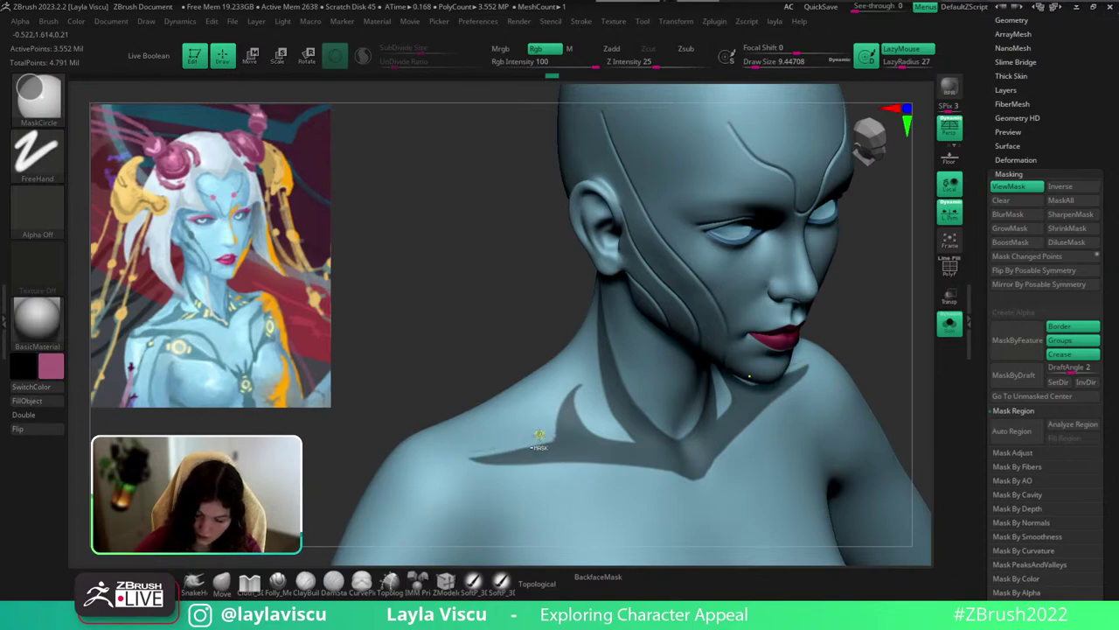
pyautogui.keyDown('shift'); pyautogui.moveTo(422, 395); pyautogui.dragTo(475, 355); pyautogui.keyUp('shift')
pyautogui.keyDown('ctrl'); pyautogui.moveTo(475, 355); pyautogui.dragTo(457, 210, button='right'); pyautogui.keyUp('ctrl')
pyautogui.keyDown('alt'); pyautogui.moveTo(753, 349); pyautogui.dragTo(871, 259); pyautogui.keyUp('alt')
pyautogui.keyDown('ctrl'); pyautogui.moveTo(724, 348); pyautogui.dragTo(734, 429, button='right'); pyautogui.keyUp('ctrl')
pyautogui.moveTo(853, 286); pyautogui.dragTo(837, 330)
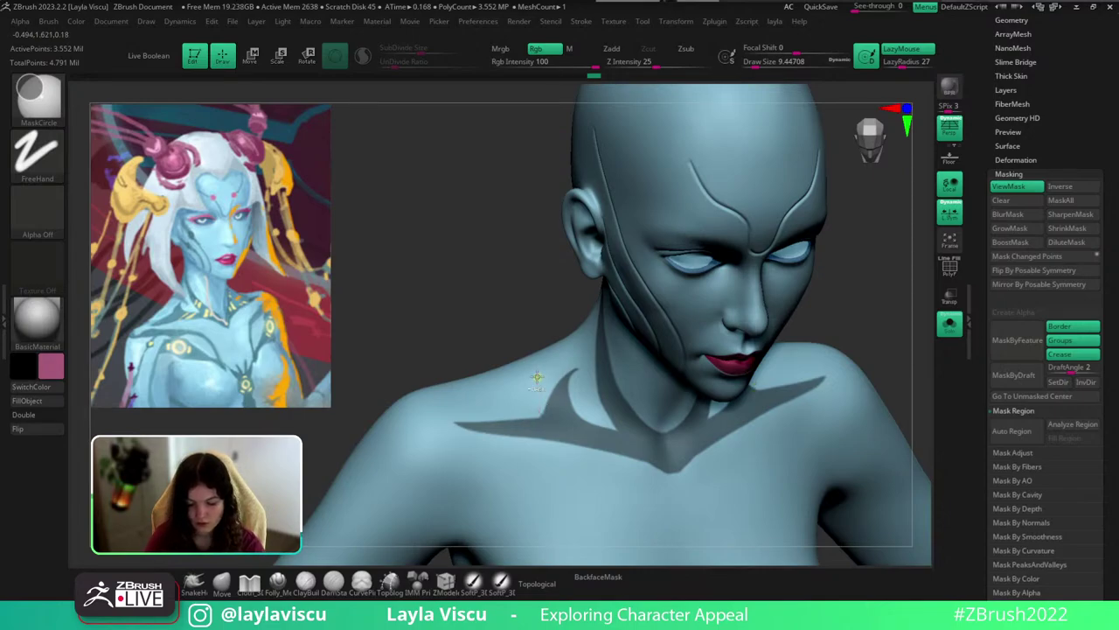
# Turn off LazyMouse for the masking brush and clean up the mask corner between the hooked spike and the shoulder point.
pyautogui.click(918, 54)
pyautogui.keyDown('ctrl'); pyautogui.moveTo(535, 400); pyautogui.dragTo(549, 444, button='right'); pyautogui.keyUp('ctrl')
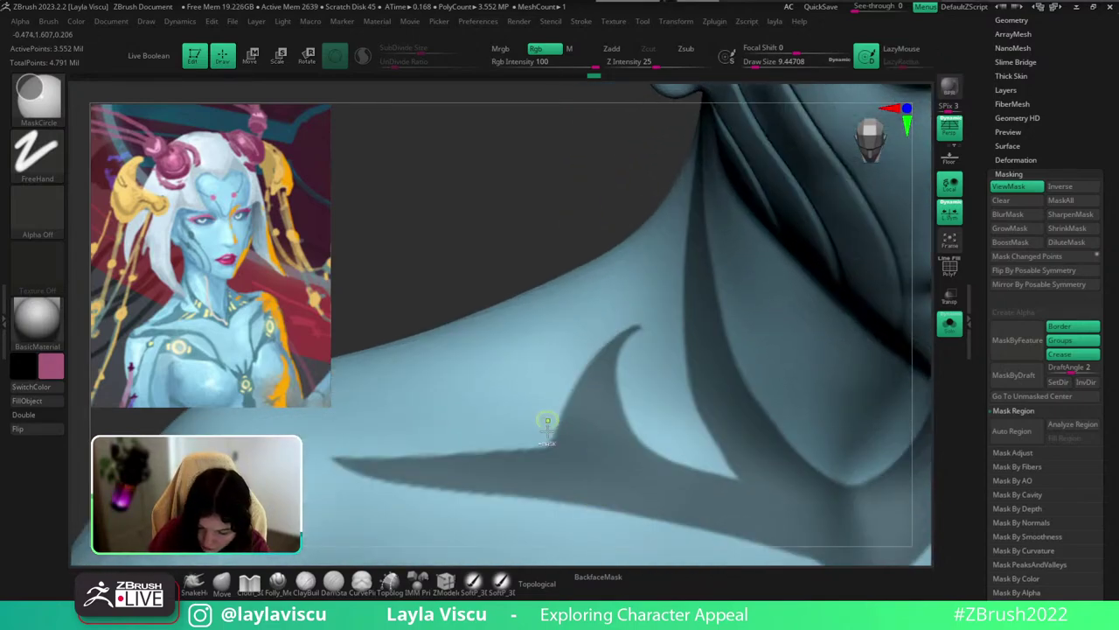
pyautogui.keyDown('ctrl'); pyautogui.keyDown('alt'); pyautogui.moveTo(547, 422); pyautogui.dragTo(558, 442); pyautogui.keyUp('alt'); pyautogui.keyUp('ctrl')
pyautogui.keyDown('ctrl'); pyautogui.moveTo(600, 385); pyautogui.dragTo(479, 148, button='right'); pyautogui.keyUp('ctrl')
pyautogui.keyDown('shift'); pyautogui.moveTo(872, 344); pyautogui.dragTo(869, 377, button='right'); pyautogui.keyUp('shift')
pyautogui.keyDown('alt'); pyautogui.moveTo(775, 392); pyautogui.dragTo(809, 262, button='right'); pyautogui.keyUp('alt')
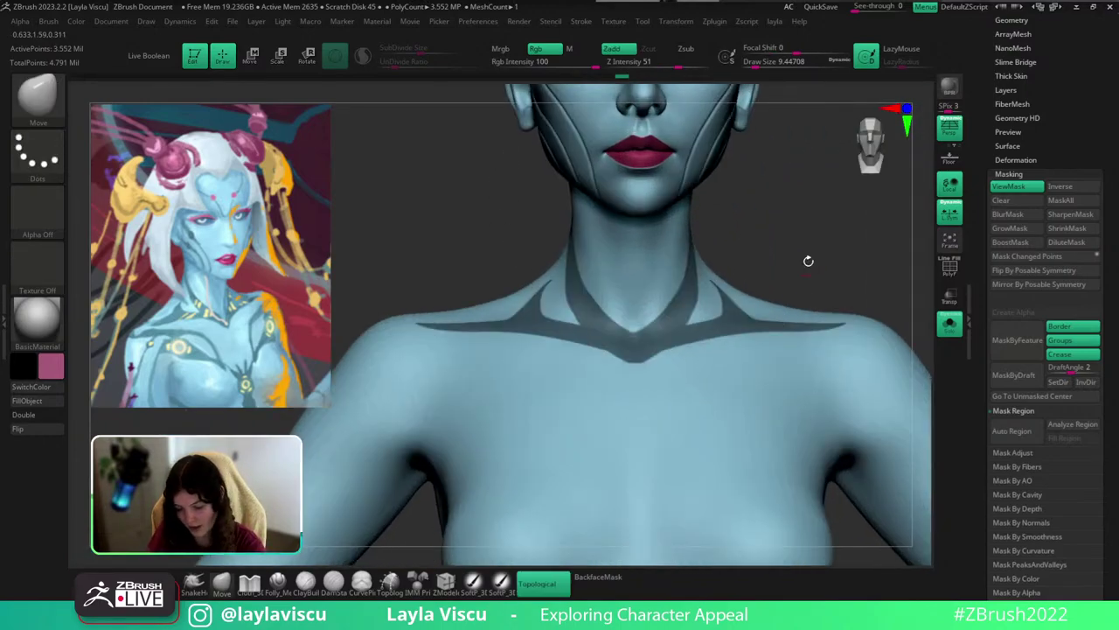
# Refine the mask's central lower tip where the two collarbone wings meet on the upper chest.
pyautogui.moveTo(808, 261); pyautogui.dragTo(673, 344)
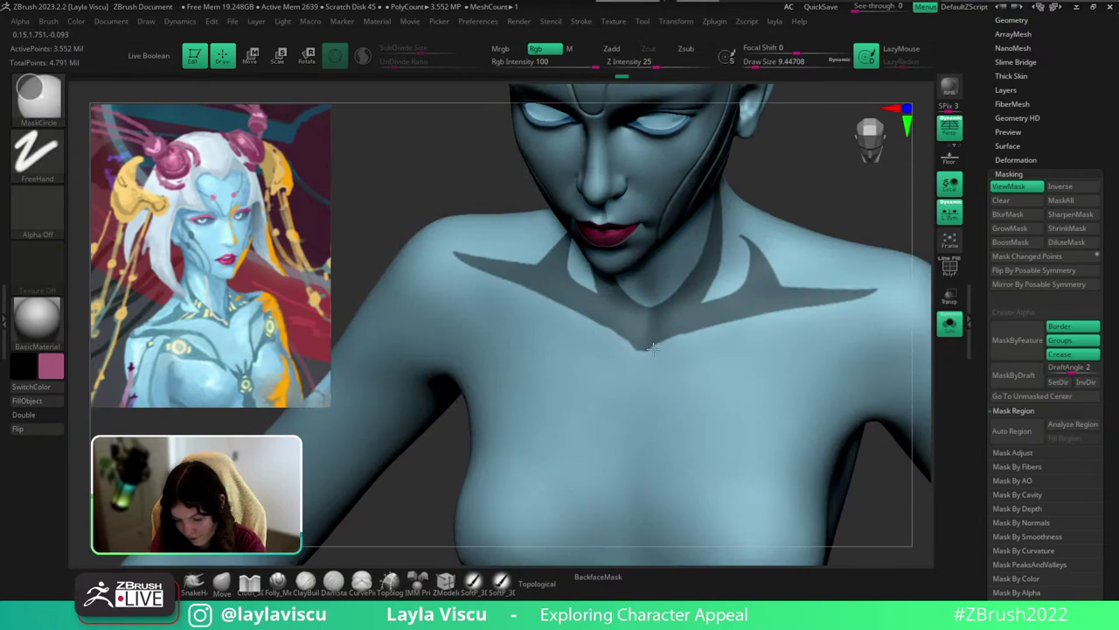
pyautogui.scroll(3, 643, 359)
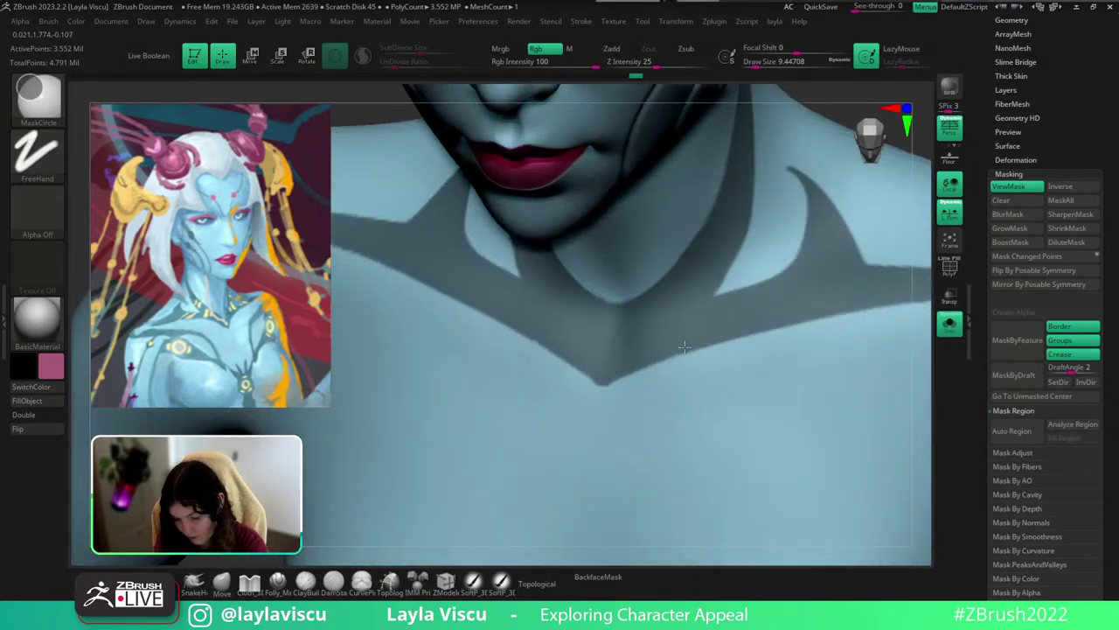
pyautogui.keyDown('ctrl'); pyautogui.moveTo(681, 364); pyautogui.dragTo(662, 397, button='right'); pyautogui.keyUp('ctrl')
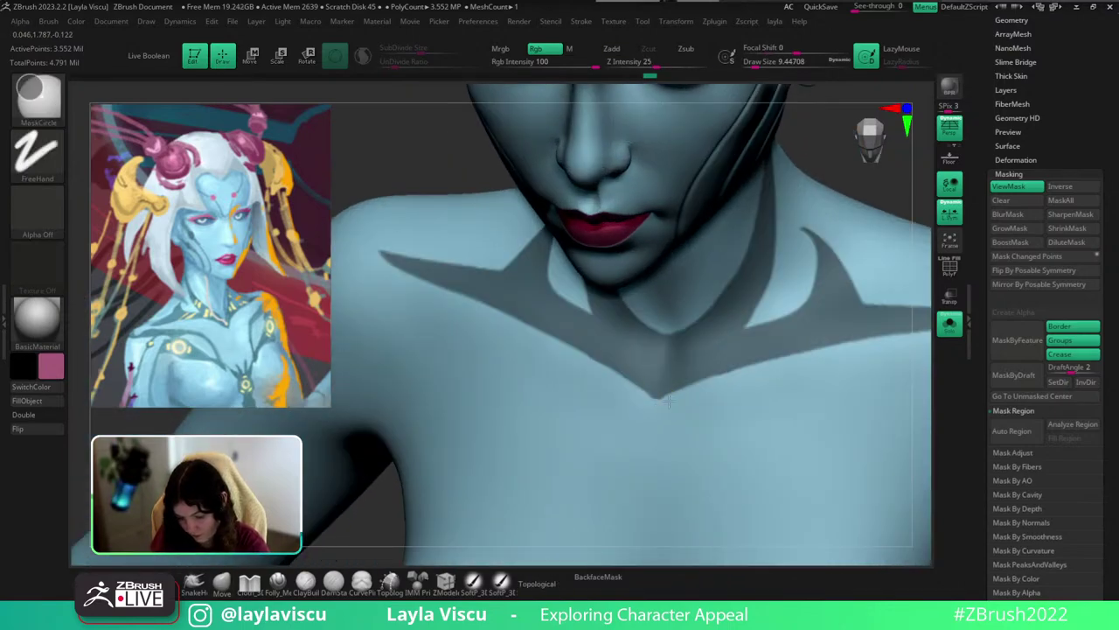
pyautogui.keyDown('ctrl'); pyautogui.moveTo(645, 390); pyautogui.dragTo(788, 379, button='right'); pyautogui.keyUp('ctrl')
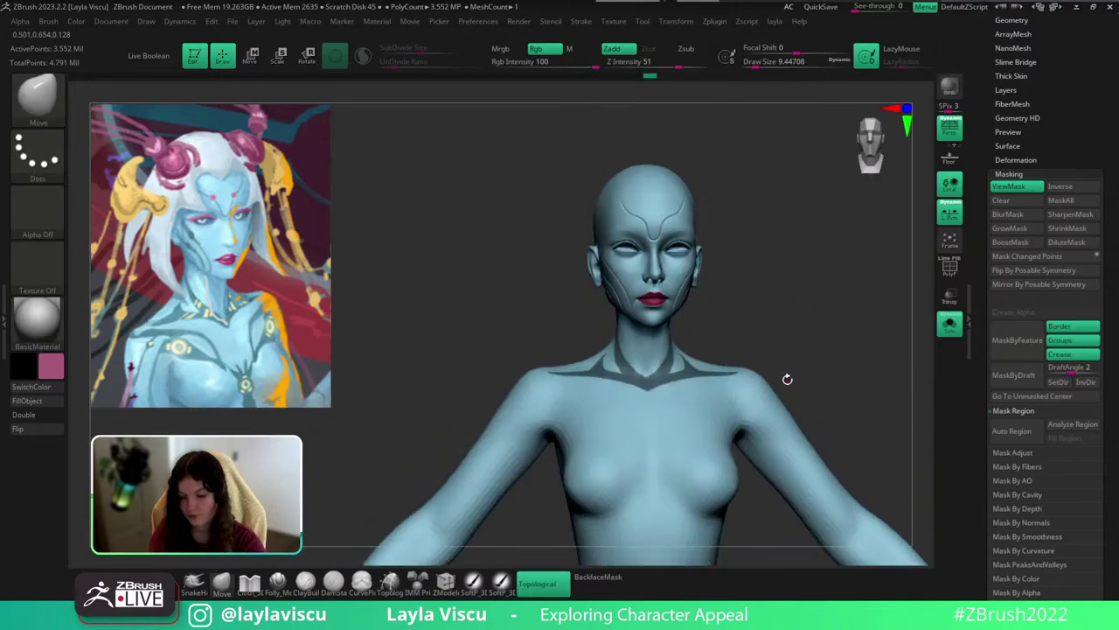
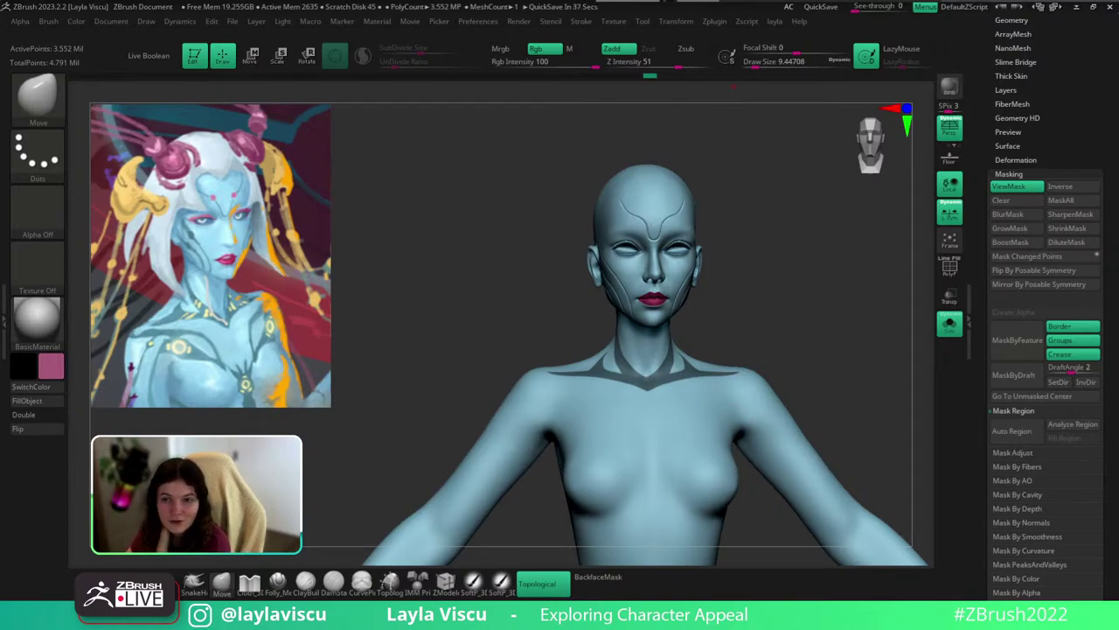
# Examine the collar mask's shape against the full character and on the isolated body.
pyautogui.click(950, 323)
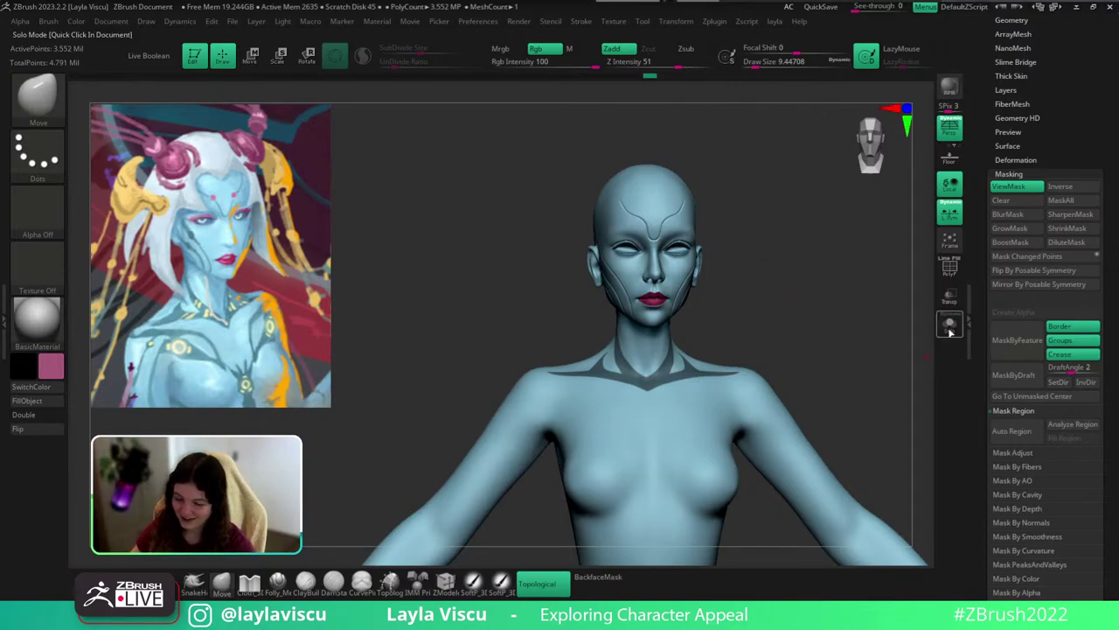
pyautogui.moveTo(857, 309)
pyautogui.mouseDown()
pyautogui.moveTo(870, 341)
pyautogui.moveTo(858, 357)
pyautogui.moveTo(844, 319)
pyautogui.mouseUp()
pyautogui.keyDown('ctrl'); pyautogui.moveTo(613, 402); pyautogui.dragTo(682, 417, button='right'); pyautogui.keyUp('ctrl')
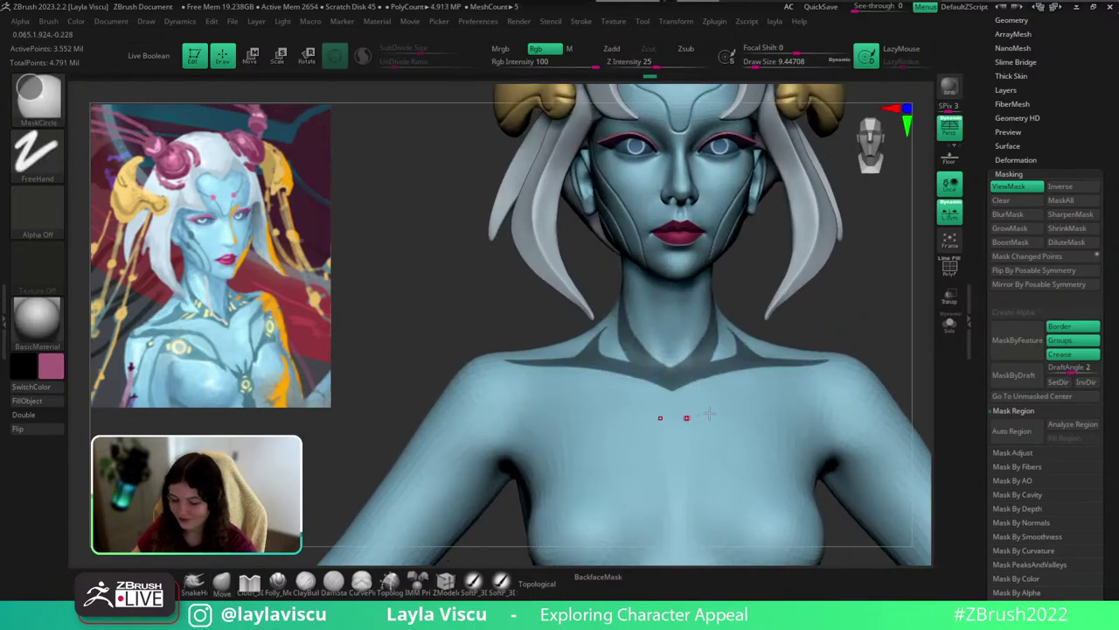
pyautogui.keyDown('ctrl'); pyautogui.moveTo(793, 347); pyautogui.dragTo(876, 328, button='right'); pyautogui.keyUp('ctrl')
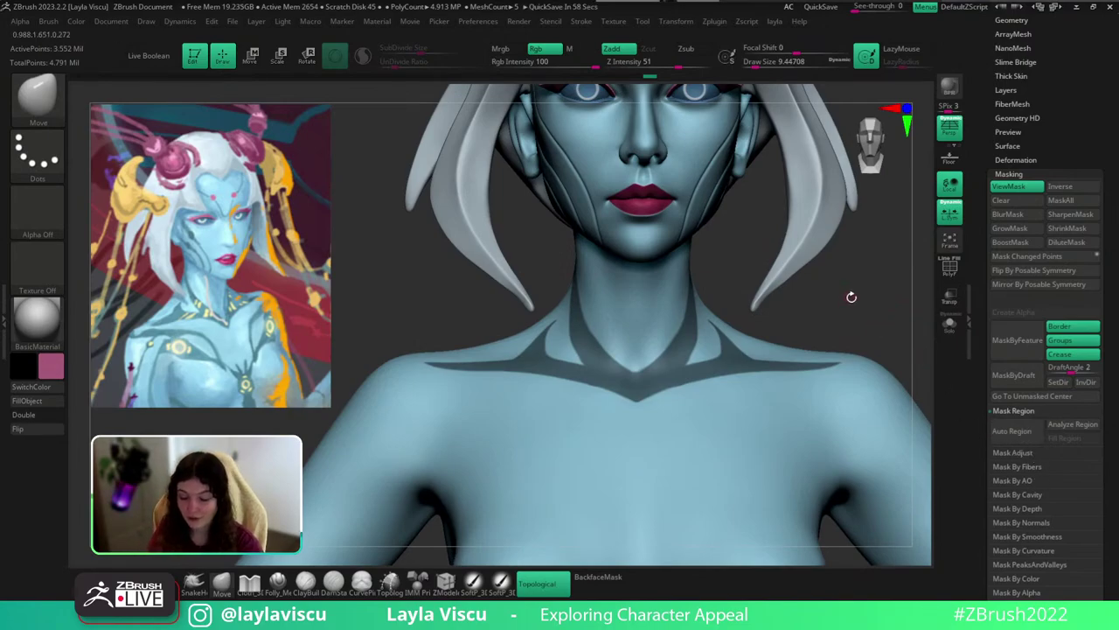
pyautogui.moveTo(849, 296); pyautogui.dragTo(892, 300, button='right')
pyautogui.click(950, 324)
pyautogui.keyDown('ctrl'); pyautogui.moveTo(626, 352); pyautogui.dragTo(595, 335, button='right'); pyautogui.keyUp('ctrl')
pyautogui.moveTo(588, 327)
pyautogui.keyDown('ctrl'); pyautogui.mouseDown()
pyautogui.moveTo(592, 351)
pyautogui.moveTo(628, 386)
pyautogui.mouseUp(); pyautogui.keyUp('ctrl')
pyautogui.moveTo(630, 365)
pyautogui.keyDown('ctrl'); pyautogui.mouseDown(button='right')
pyautogui.moveTo(794, 289)
pyautogui.moveTo(757, 292)
pyautogui.mouseUp(button='right'); pyautogui.keyUp('ctrl')
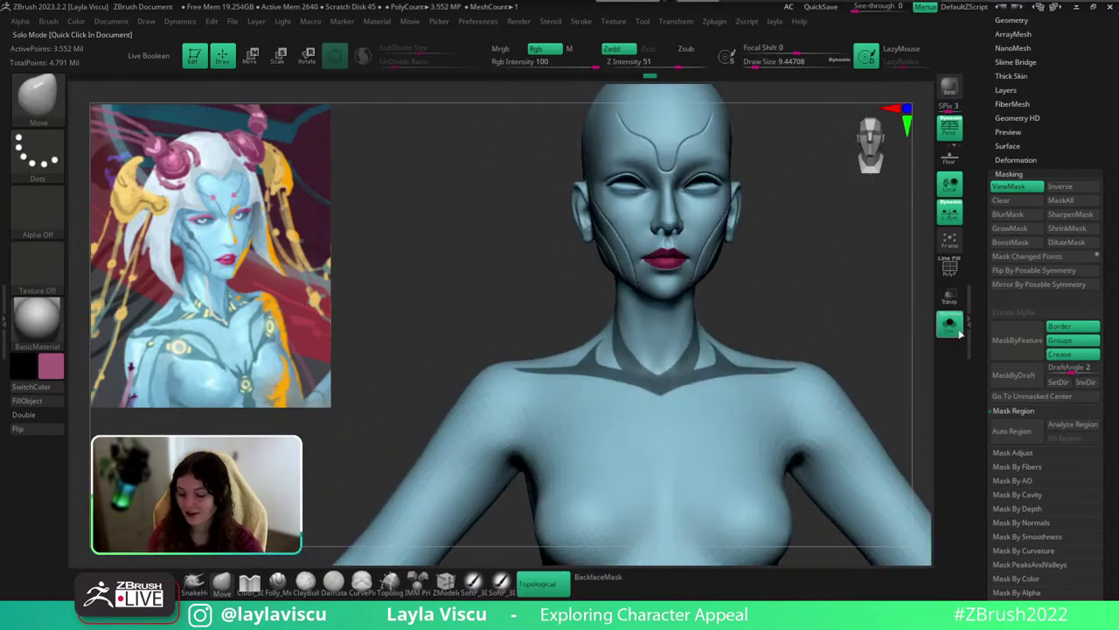
# Show all subtools again and invert the mask so only the collar design on the neck and collarbones is unmasked.
pyautogui.click(951, 327)
pyautogui.moveTo(880, 380)
pyautogui.keyDown('ctrl'); pyautogui.mouseDown(button='right')
pyautogui.moveTo(834, 335)
pyautogui.moveTo(862, 376)
pyautogui.mouseUp(button='right'); pyautogui.keyUp('ctrl')
pyautogui.keyDown('ctrl'); pyautogui.moveTo(810, 449); pyautogui.dragTo(865, 369, button='right'); pyautogui.keyUp('ctrl')
pyautogui.moveTo(864, 368)
pyautogui.mouseDown()
pyautogui.moveTo(864, 328)
pyautogui.moveTo(844, 312)
pyautogui.moveTo(854, 309)
pyautogui.moveTo(856, 335)
pyautogui.mouseUp()
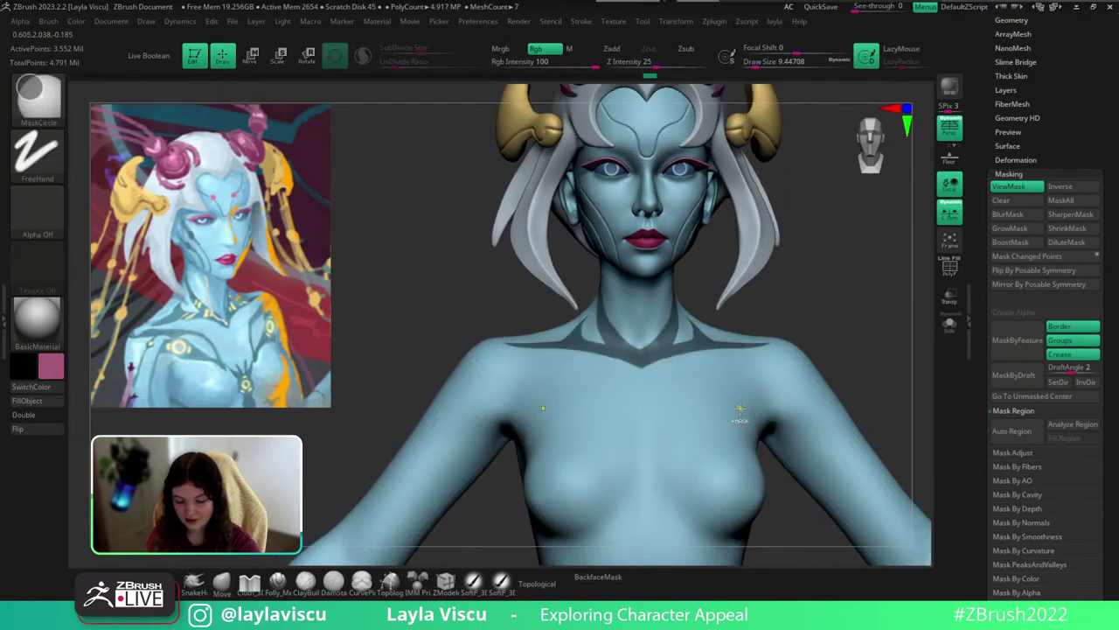
pyautogui.keyDown('ctrl'); pyautogui.click(827, 331); pyautogui.keyUp('ctrl')
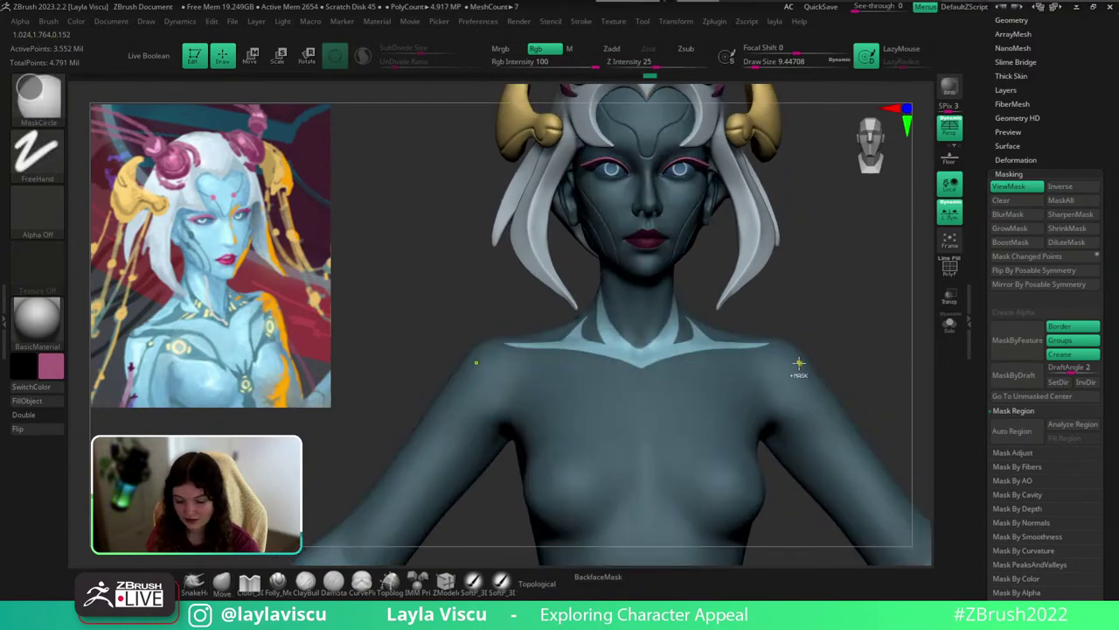
# Apply a slight Inflate deformation to the unmasked collar design on the neck and collarbones.
pyautogui.press('s')
pyautogui.moveTo(667, 360); pyautogui.dragTo(697, 360)
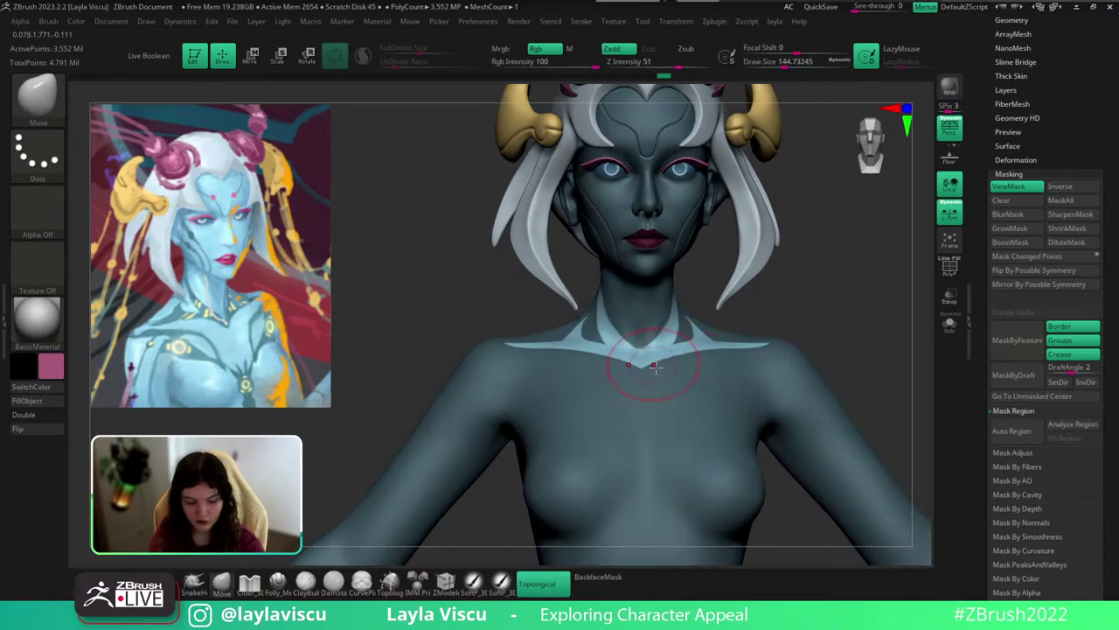
pyautogui.click(1010, 161)
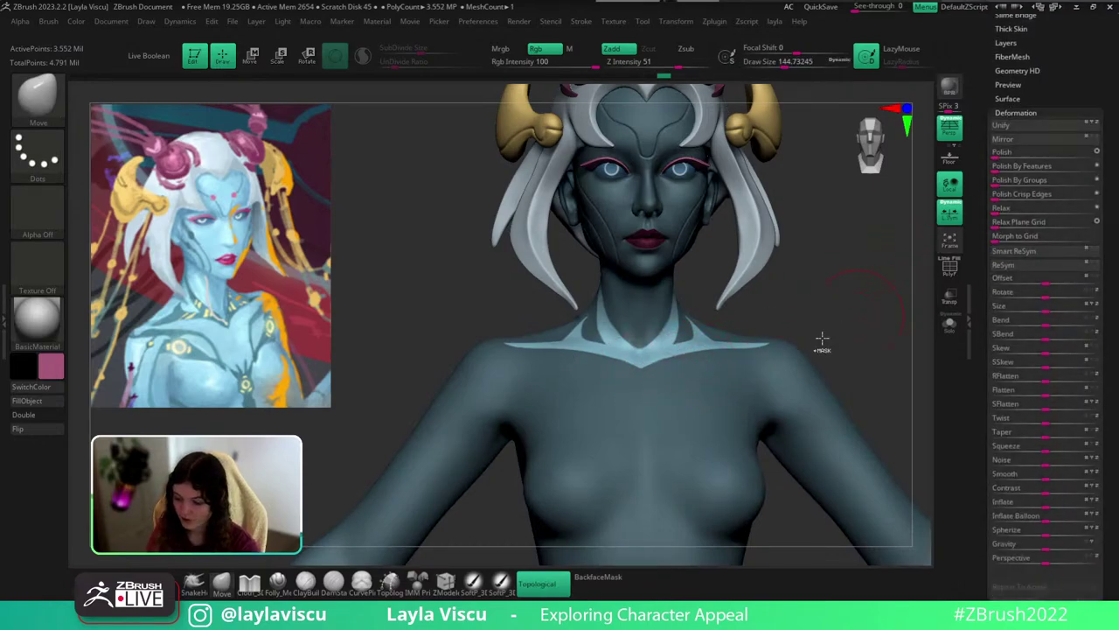
pyautogui.keyDown('ctrl'); pyautogui.moveTo(769, 339); pyautogui.dragTo(767, 392, button='right'); pyautogui.keyUp('ctrl')
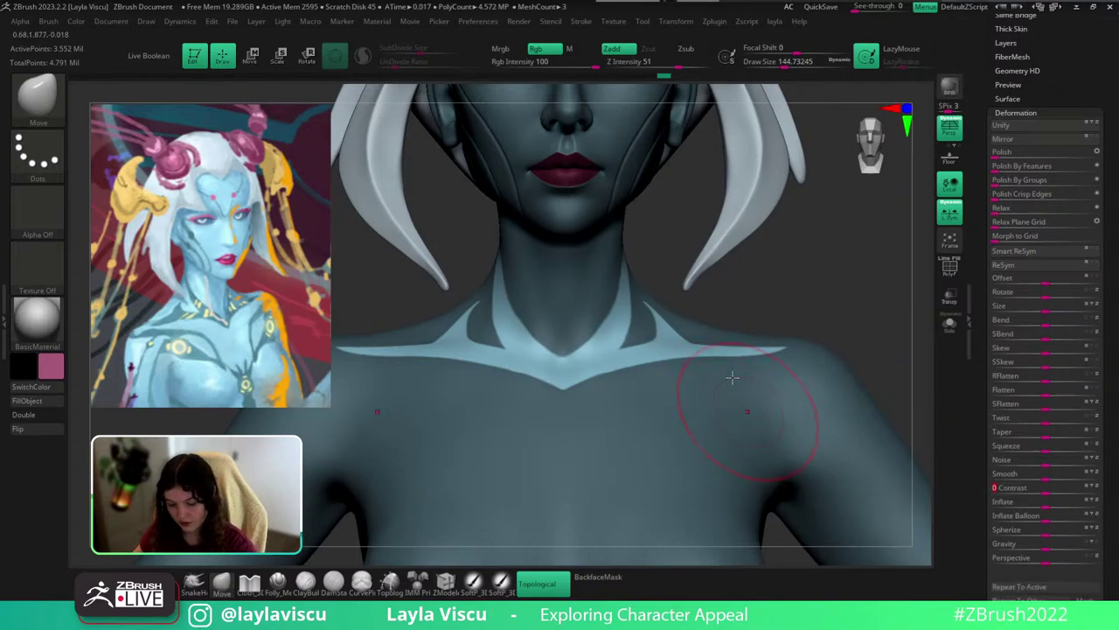
pyautogui.keyDown('ctrl'); pyautogui.moveTo(669, 327); pyautogui.dragTo(674, 378, button='right'); pyautogui.keyUp('ctrl')
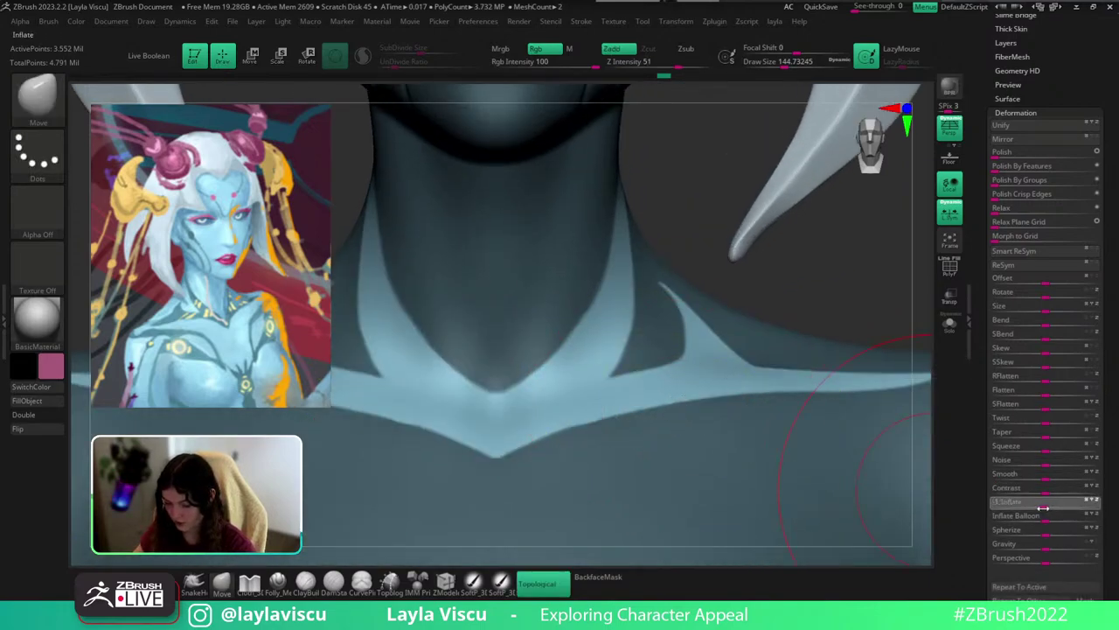
pyautogui.moveTo(1043, 508); pyautogui.dragTo(1040, 509)
# Clear the mask to examine the inflated collar on the full character, and undo the clearing to restore the mask.
pyautogui.keyDown('ctrl'); pyautogui.moveTo(842, 327); pyautogui.dragTo(846, 313); pyautogui.keyUp('ctrl')
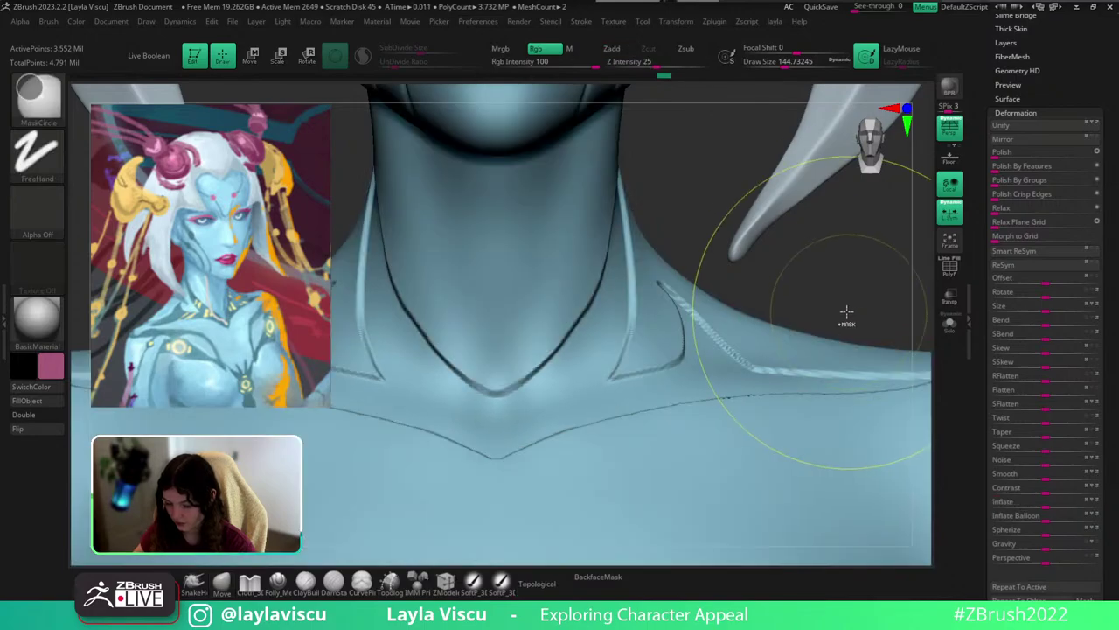
pyautogui.keyDown('ctrl'); pyautogui.moveTo(846, 312); pyautogui.dragTo(664, 253, button='right'); pyautogui.keyUp('ctrl')
pyautogui.moveTo(767, 309); pyautogui.dragTo(704, 378, button='right')
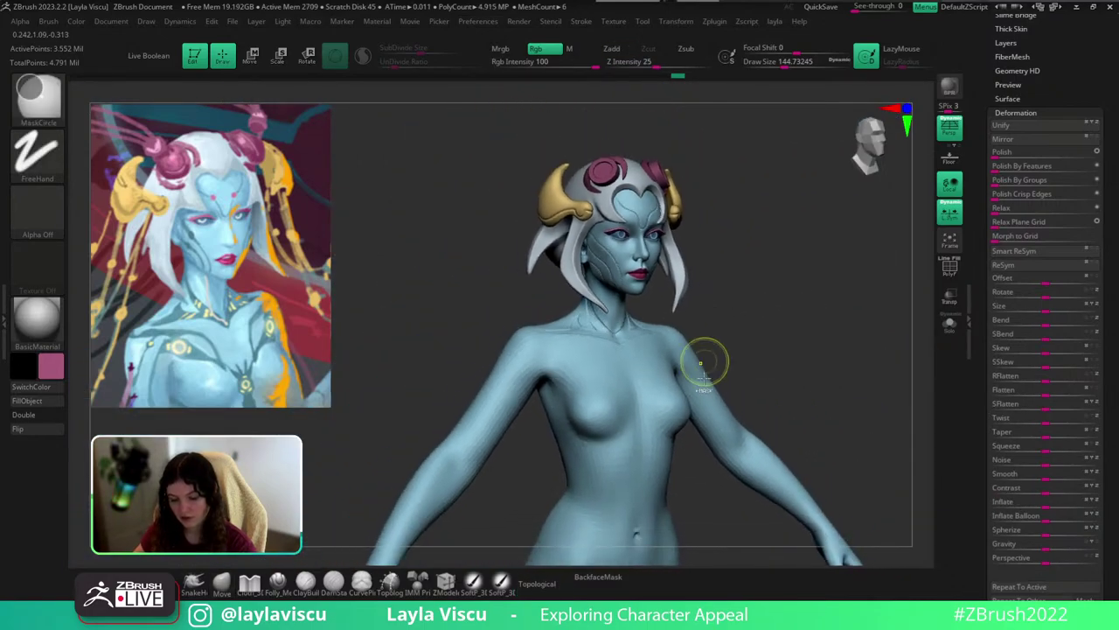
pyautogui.keyDown('ctrl'); pyautogui.moveTo(645, 295); pyautogui.dragTo(657, 335, button='right'); pyautogui.keyUp('ctrl')
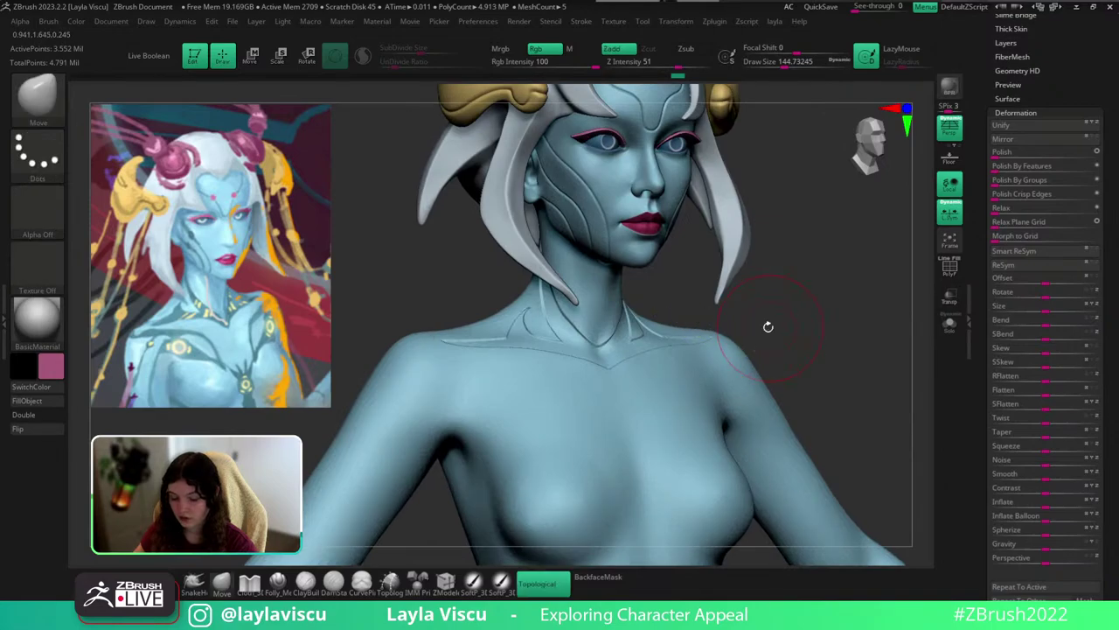
pyautogui.moveTo(768, 327)
pyautogui.mouseDown(button='right')
pyautogui.moveTo(699, 326)
pyautogui.moveTo(767, 323)
pyautogui.moveTo(759, 343)
pyautogui.mouseUp(button='right')
pyautogui.hotkey('ctrl', 'z')
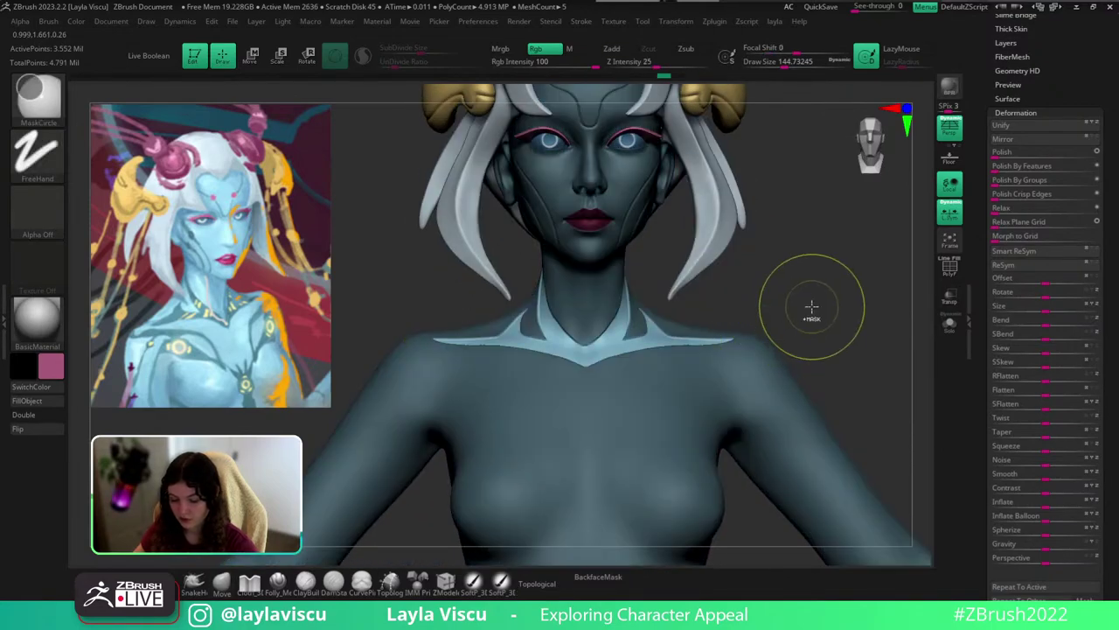
# Try turning the collar design into its own polygroup and hiding it so only the rest of the body shows.
pyautogui.keyDown('ctrl'); pyautogui.click(811, 307); pyautogui.keyUp('ctrl')
pyautogui.hotkey('ctrl', 'w')
pyautogui.keyDown('ctrl'); pyautogui.keyDown('shift'); pyautogui.click(616, 344); pyautogui.keyUp('shift'); pyautogui.keyUp('ctrl')
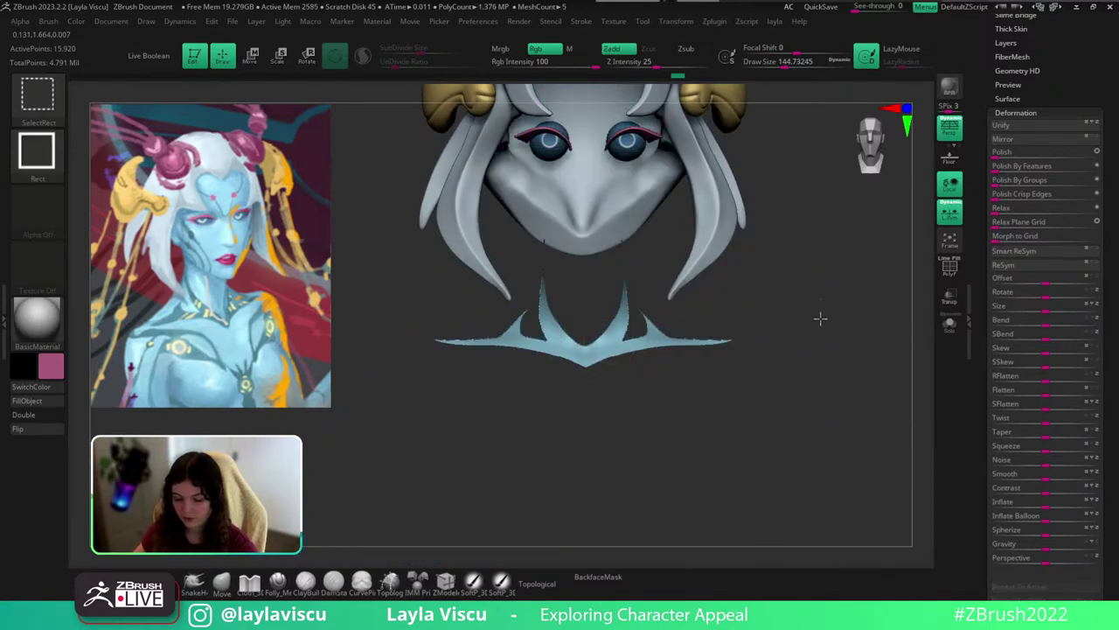
pyautogui.keyDown('ctrl'); pyautogui.keyDown('shift'); pyautogui.moveTo(820, 318); pyautogui.dragTo(829, 316); pyautogui.keyUp('shift'); pyautogui.keyUp('ctrl')
pyautogui.keyDown('ctrl'); pyautogui.moveTo(830, 315); pyautogui.dragTo(630, 365, button='right'); pyautogui.keyUp('ctrl')
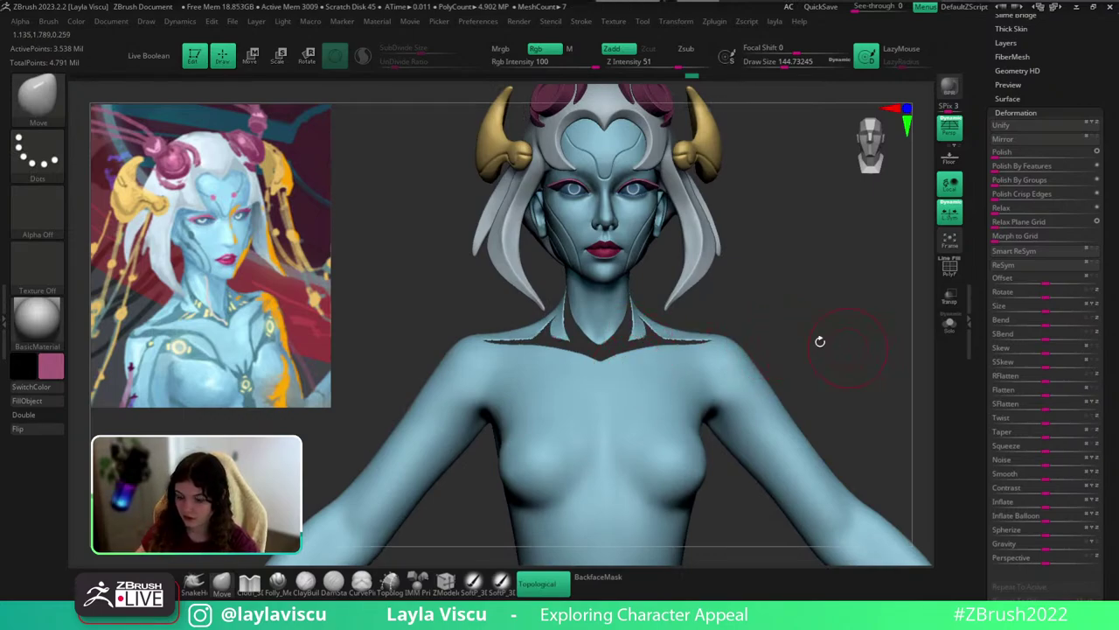
pyautogui.moveTo(825, 296)
pyautogui.mouseDown()
pyautogui.moveTo(750, 287)
pyautogui.moveTo(832, 320)
pyautogui.moveTo(849, 358)
pyautogui.mouseUp()
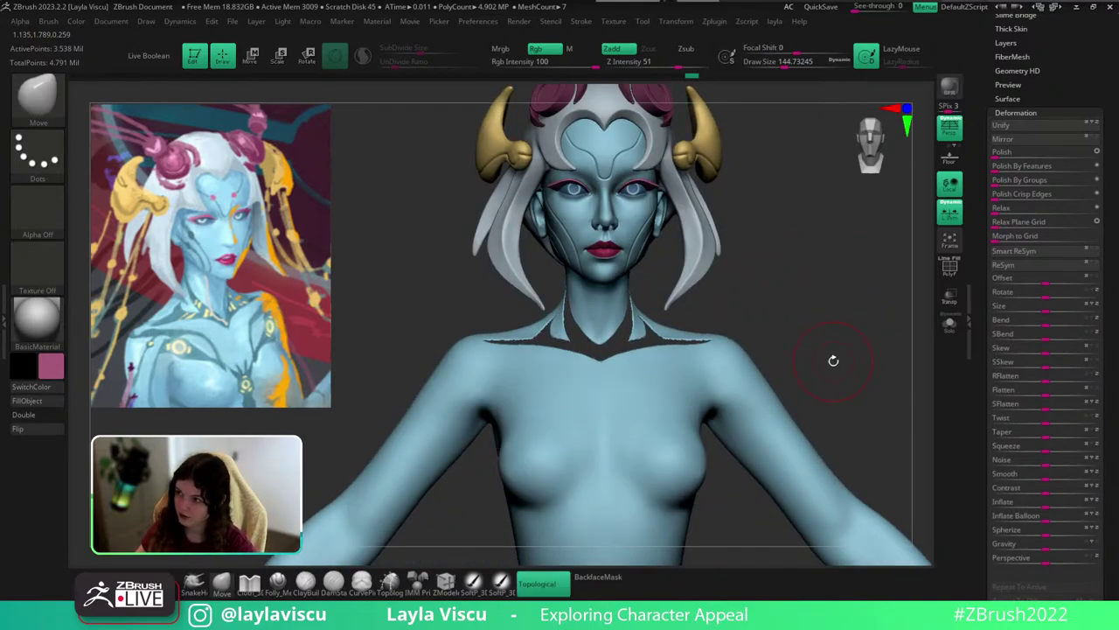
# Undo the polygroup and visibility changes and invert the mask so only the collar design is unmasked.
pyautogui.hotkey('ctrl', 'z')
pyautogui.hotkey('ctrl', 'z')
pyautogui.hotkey('ctrl', 'z')
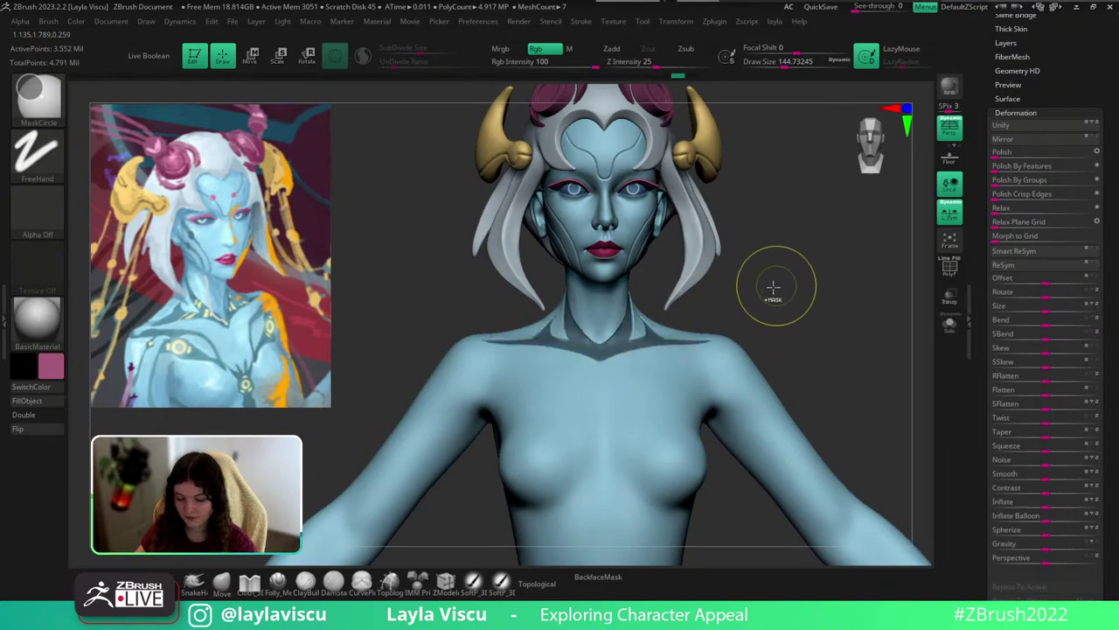
pyautogui.keyDown('ctrl'); pyautogui.moveTo(587, 312); pyautogui.dragTo(608, 411, button='right'); pyautogui.keyUp('ctrl')
pyautogui.keyDown('ctrl'); pyautogui.click(871, 330); pyautogui.keyUp('ctrl')
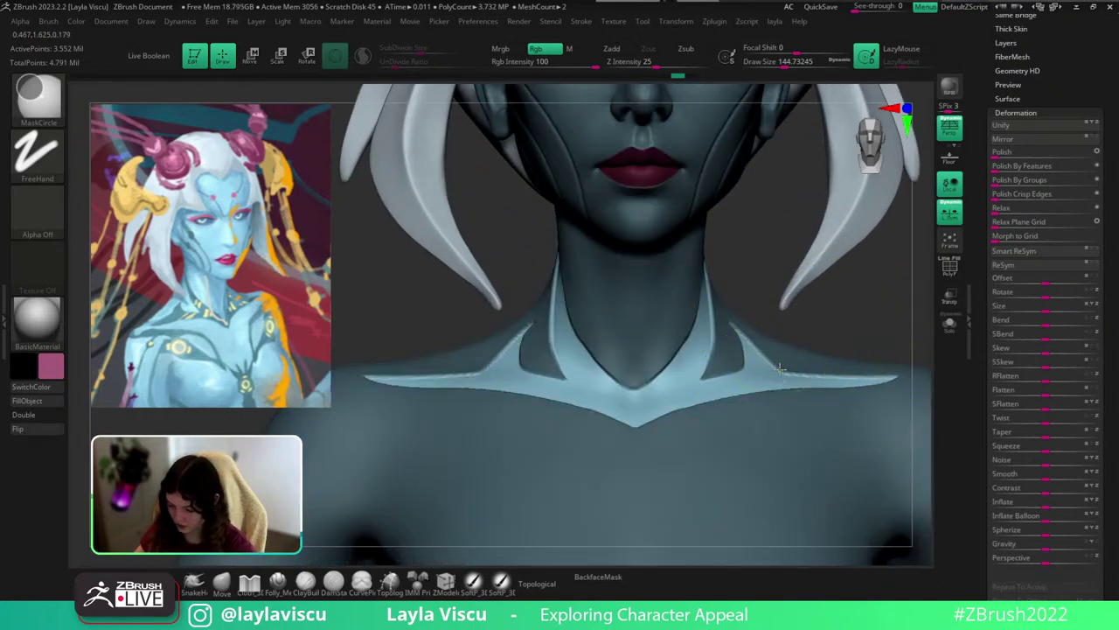
# Try repositioning the unmasked collar with the transform gizmo placed on the collar's centre, and return to the Move brush.
pyautogui.press('w')
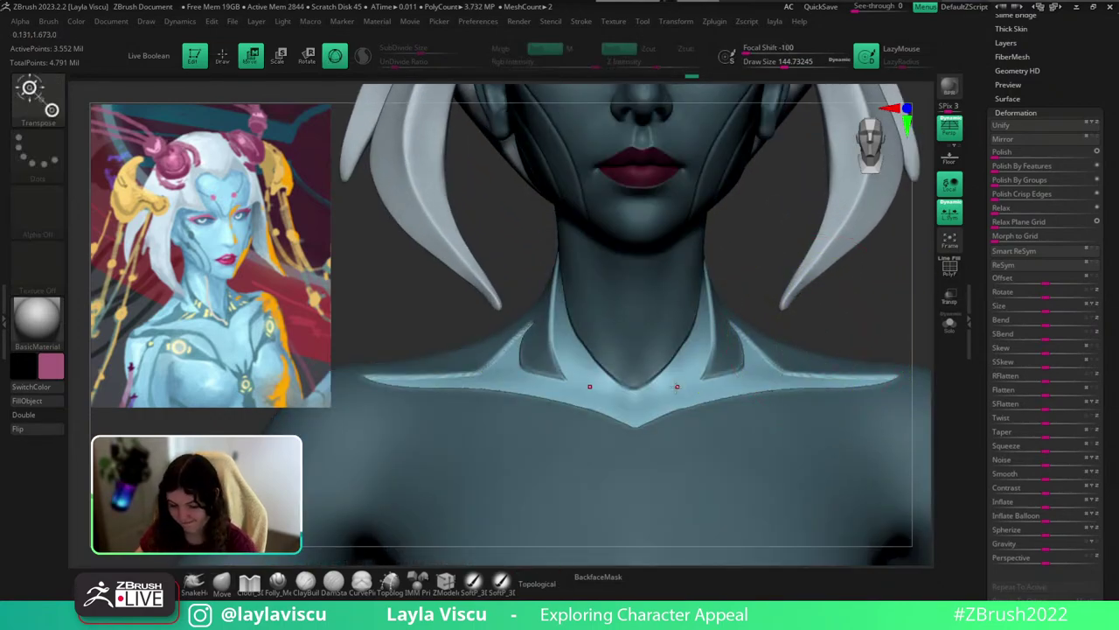
pyautogui.keyDown('alt'); pyautogui.click(676, 386); pyautogui.keyUp('alt')
pyautogui.moveTo(683, 344); pyautogui.dragTo(682, 351)
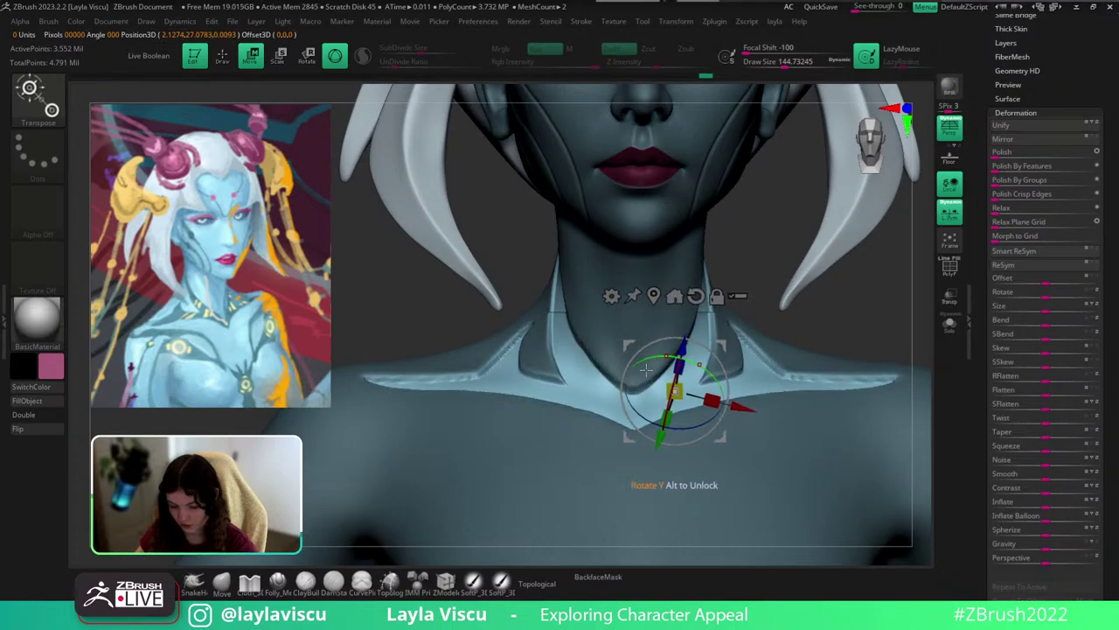
pyautogui.keyDown('ctrl'); pyautogui.moveTo(604, 376); pyautogui.dragTo(418, 469, button='right'); pyautogui.keyUp('ctrl')
pyautogui.moveTo(447, 334); pyautogui.dragTo(603, 368, button='right')
pyautogui.moveTo(729, 382); pyautogui.dragTo(724, 385)
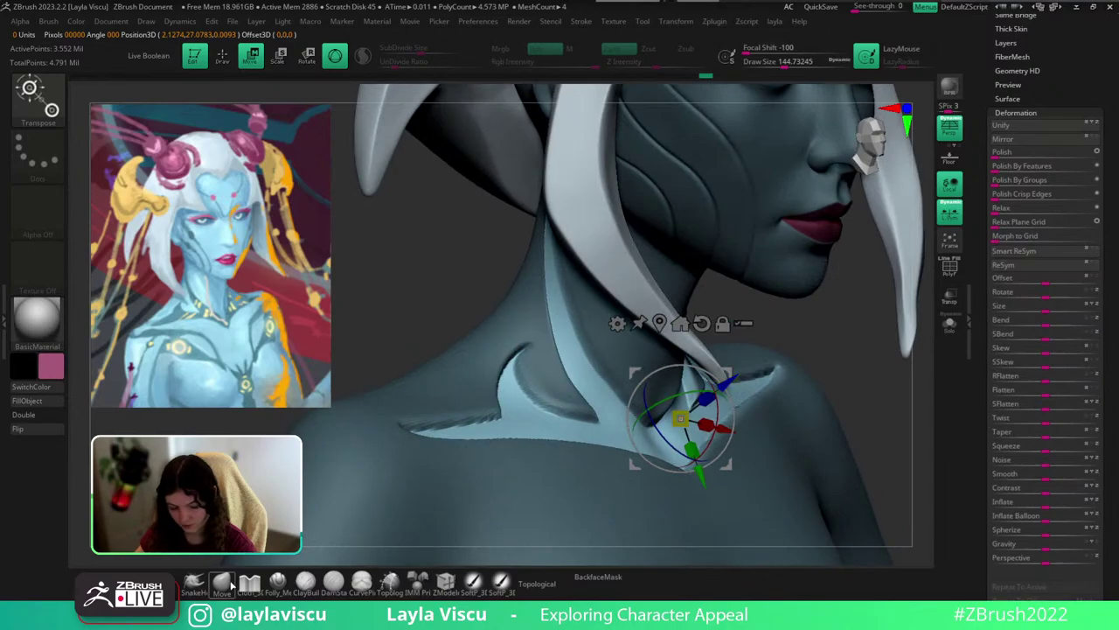
pyautogui.click(232, 584)
# Clear the mask to inspect the gizmo edit on the whole character, and undo back to the collar mask.
pyautogui.keyDown('ctrl'); pyautogui.moveTo(560, 411); pyautogui.dragTo(490, 498, button='right'); pyautogui.keyUp('ctrl')
pyautogui.moveTo(875, 381)
pyautogui.mouseDown(button='right')
pyautogui.moveTo(784, 388)
pyautogui.moveTo(813, 390)
pyautogui.mouseUp(button='right')
pyautogui.keyDown('ctrl'); pyautogui.moveTo(612, 452); pyautogui.dragTo(699, 402, button='right'); pyautogui.keyUp('ctrl')
pyautogui.keyDown('ctrl'); pyautogui.moveTo(760, 376); pyautogui.dragTo(800, 424); pyautogui.keyUp('ctrl')
pyautogui.keyDown('alt'); pyautogui.moveTo(796, 381); pyautogui.dragTo(687, 367, button='right'); pyautogui.keyUp('alt')
pyautogui.keyDown('ctrl'); pyautogui.moveTo(622, 451); pyautogui.dragTo(639, 412, button='right'); pyautogui.keyUp('ctrl')
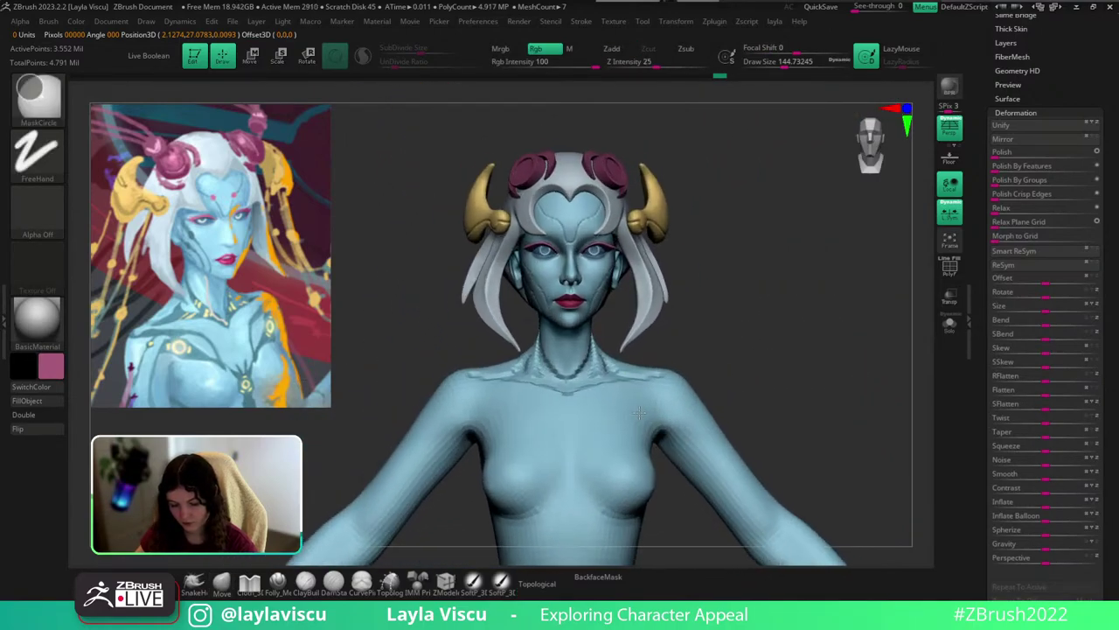
pyautogui.hotkey('ctrl', 'z')
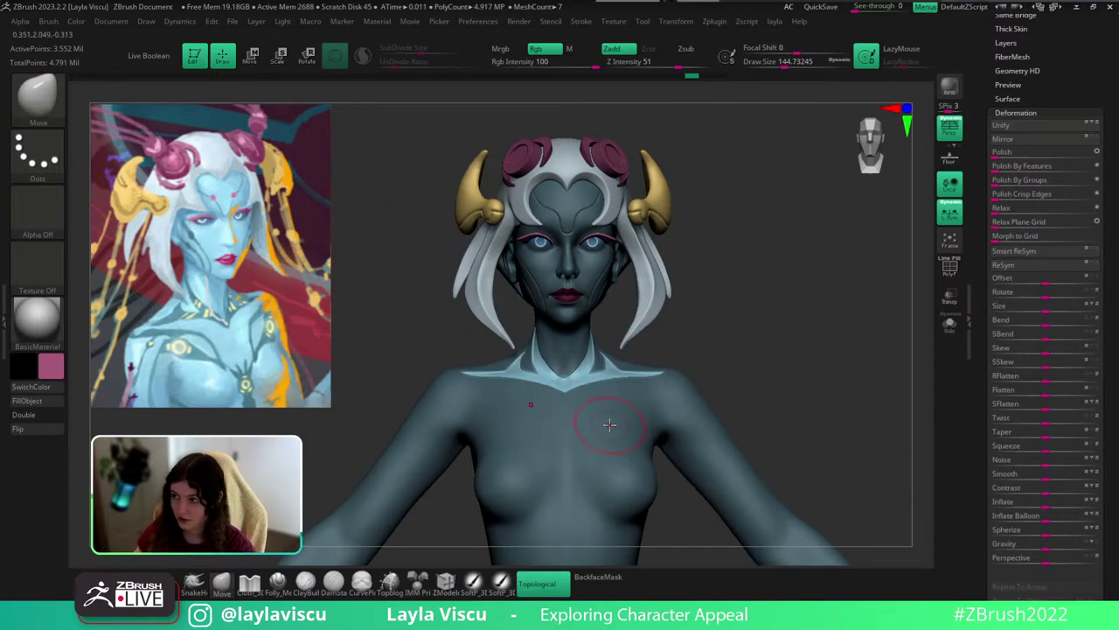
# Adjust the unmasked collar's form with the Move brush at a draw size of about 212, with Topological turned off.
pyautogui.keyDown('ctrl'); pyautogui.moveTo(609, 424); pyautogui.dragTo(649, 463, button='right'); pyautogui.keyUp('ctrl')
pyautogui.press('s')
pyautogui.moveTo(571, 331); pyautogui.dragTo(580, 330)
pyautogui.moveTo(717, 305)
pyautogui.mouseDown(button='right')
pyautogui.moveTo(661, 324)
pyautogui.moveTo(652, 340)
pyautogui.mouseUp(button='right')
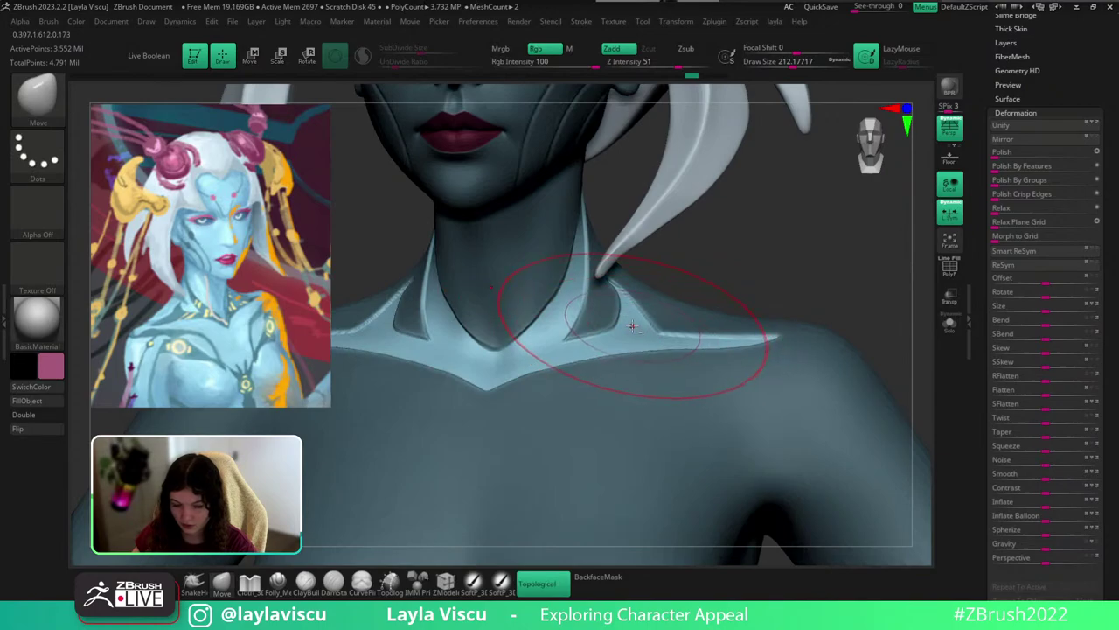
pyautogui.click(537, 583)
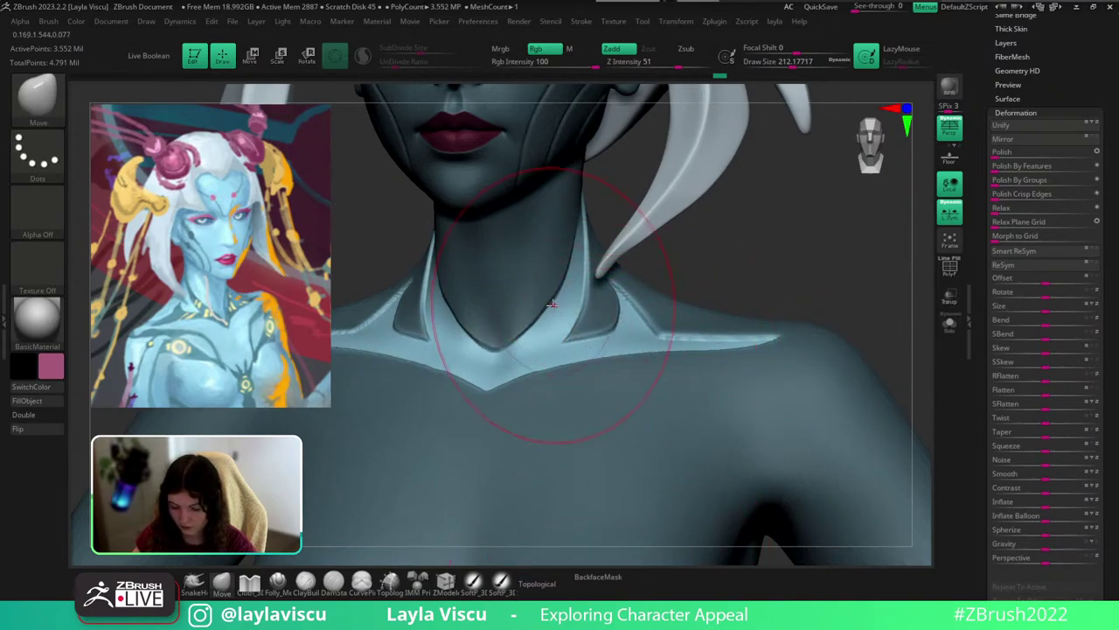
pyautogui.keyDown('ctrl'); pyautogui.moveTo(708, 292); pyautogui.dragTo(707, 270, button='right'); pyautogui.keyUp('ctrl')
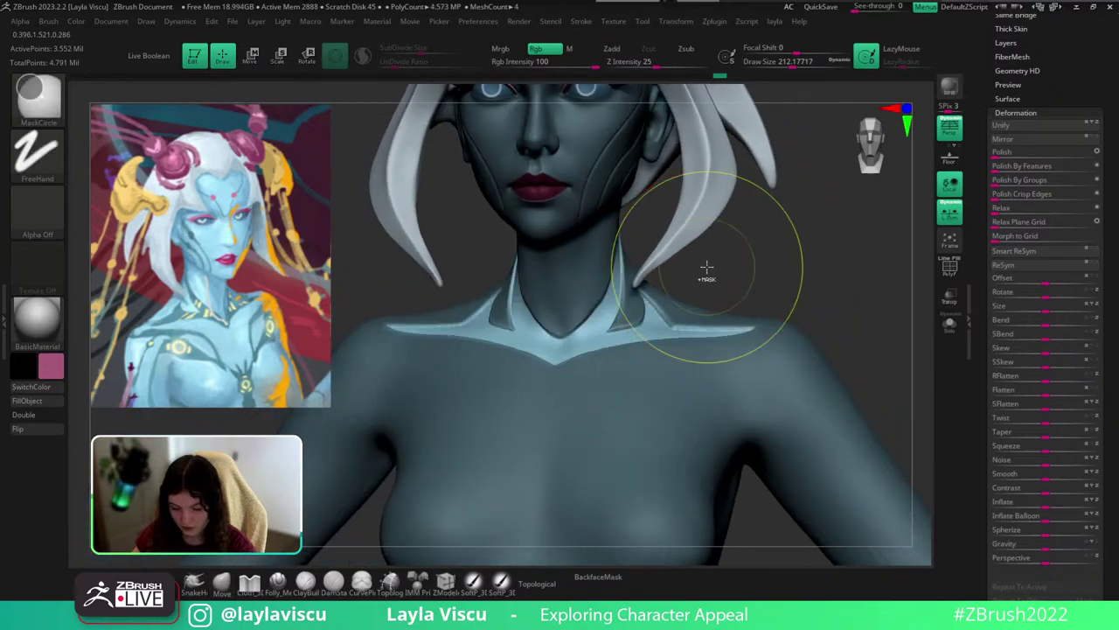
pyautogui.moveTo(575, 358); pyautogui.dragTo(574, 365)
pyautogui.keyDown('shift'); pyautogui.moveTo(769, 273); pyautogui.dragTo(838, 315, button='right'); pyautogui.keyUp('shift')
# Clear the mask to inspect the reshaped collar edges up close, and undo the clearing.
pyautogui.keyDown('ctrl'); pyautogui.moveTo(820, 325); pyautogui.dragTo(837, 344); pyautogui.keyUp('ctrl')
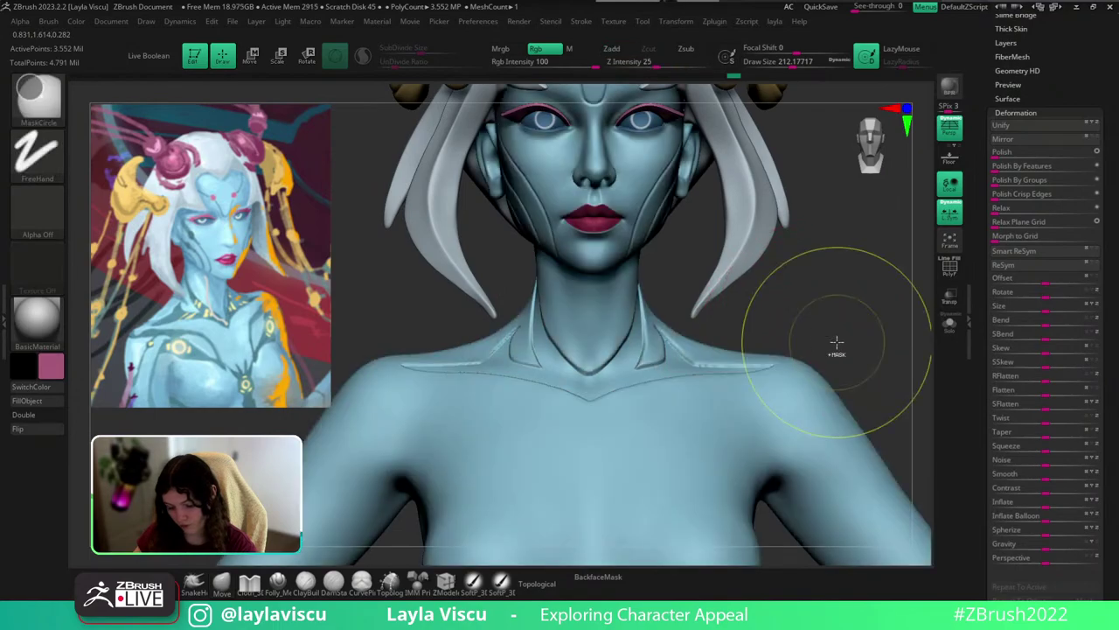
pyautogui.keyDown('ctrl'); pyautogui.moveTo(837, 344); pyautogui.dragTo(746, 325, button='right'); pyautogui.keyUp('ctrl')
pyautogui.keyDown('ctrl'); pyautogui.moveTo(587, 379); pyautogui.dragTo(832, 376, button='right'); pyautogui.keyUp('ctrl')
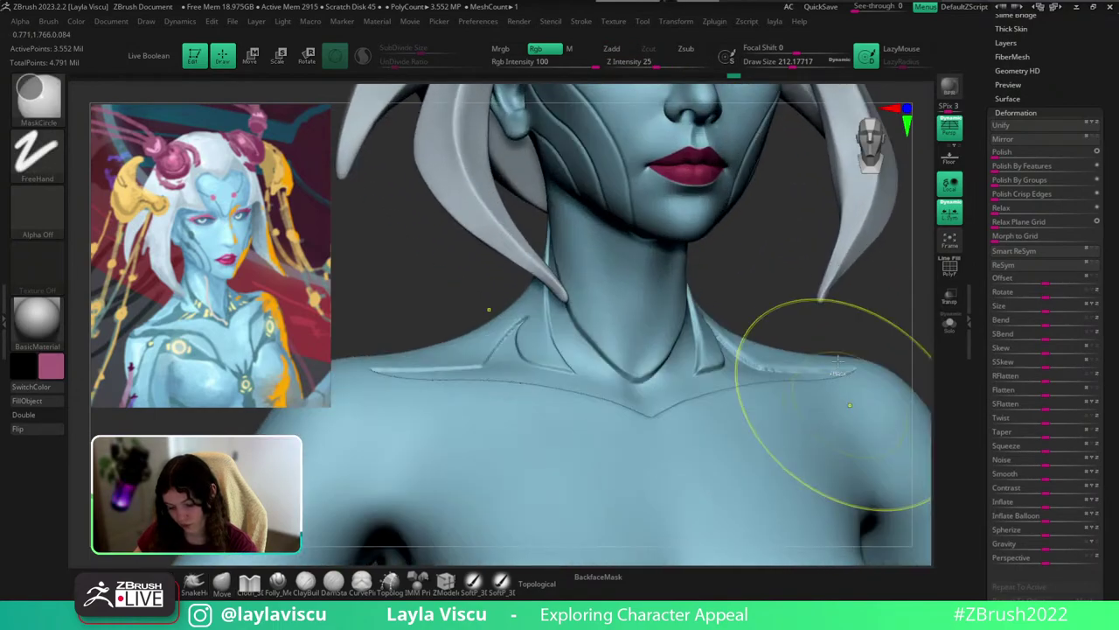
pyautogui.hotkey('ctrl', 'z')
# Invert the mask and assign the collar design its own polygroup, and reduce the draw size to about 16.
pyautogui.keyDown('ctrl'); pyautogui.click(791, 319); pyautogui.keyUp('ctrl')
pyautogui.hotkey('shift', 'f')
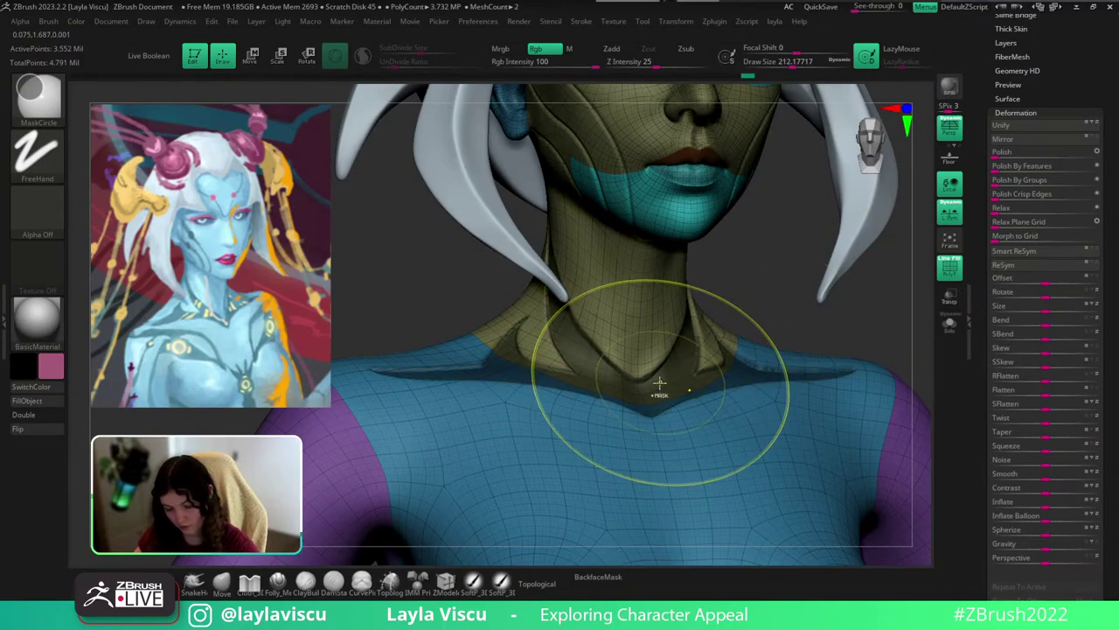
pyautogui.hotkey('shift', 'f')
pyautogui.keyDown('ctrl'); pyautogui.moveTo(663, 375); pyautogui.dragTo(660, 295, button='right'); pyautogui.keyUp('ctrl')
pyautogui.moveTo(782, 369)
pyautogui.mouseDown(button='right')
pyautogui.moveTo(741, 376)
pyautogui.moveTo(733, 442)
pyautogui.mouseUp(button='right')
pyautogui.press('s')
pyautogui.hotkey('shift', 'f')
pyautogui.hotkey('shift', 'f')
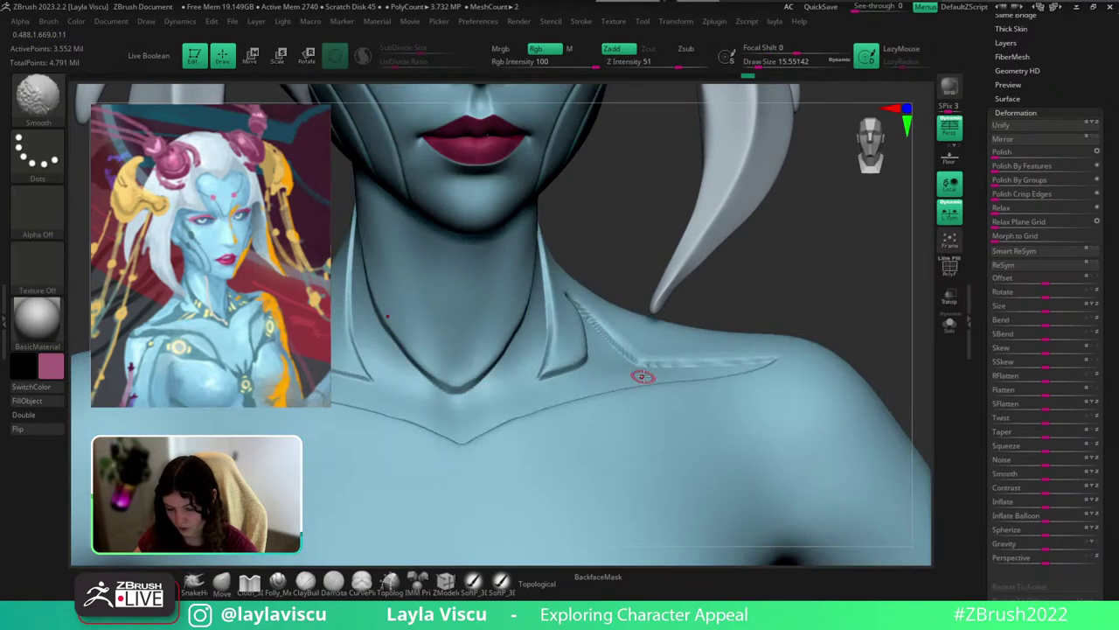
# Subdivide the body mesh to subdivision level 6.
pyautogui.scroll(2, 1018, 39)
pyautogui.click(1014, 28)
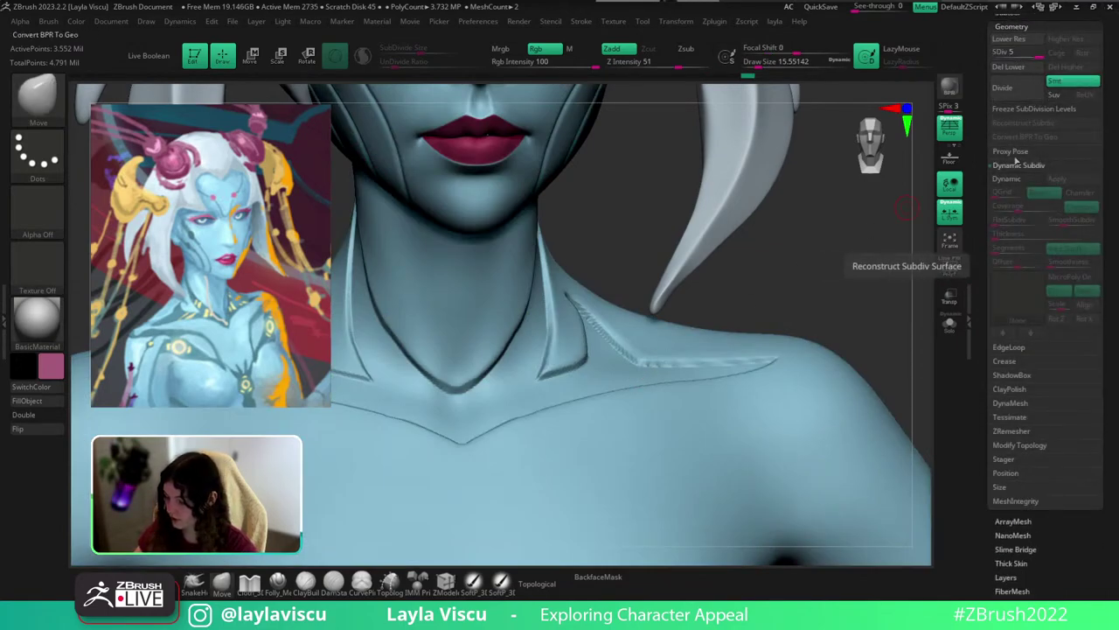
pyautogui.press('ctrl')
pyautogui.hotkey('ctrl', 'd')
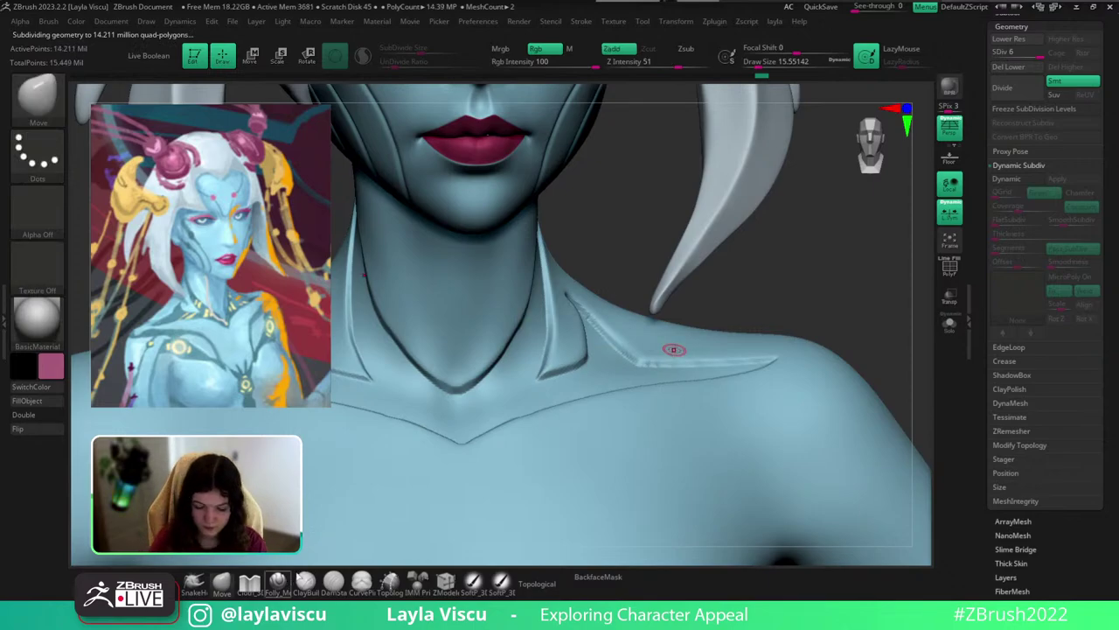
# Isolate the collar polygroup and grow the visible region slightly beyond its jagged edges.
pyautogui.keyDown('ctrl'); pyautogui.keyDown('shift'); pyautogui.click(604, 343); pyautogui.keyUp('shift'); pyautogui.keyUp('ctrl')
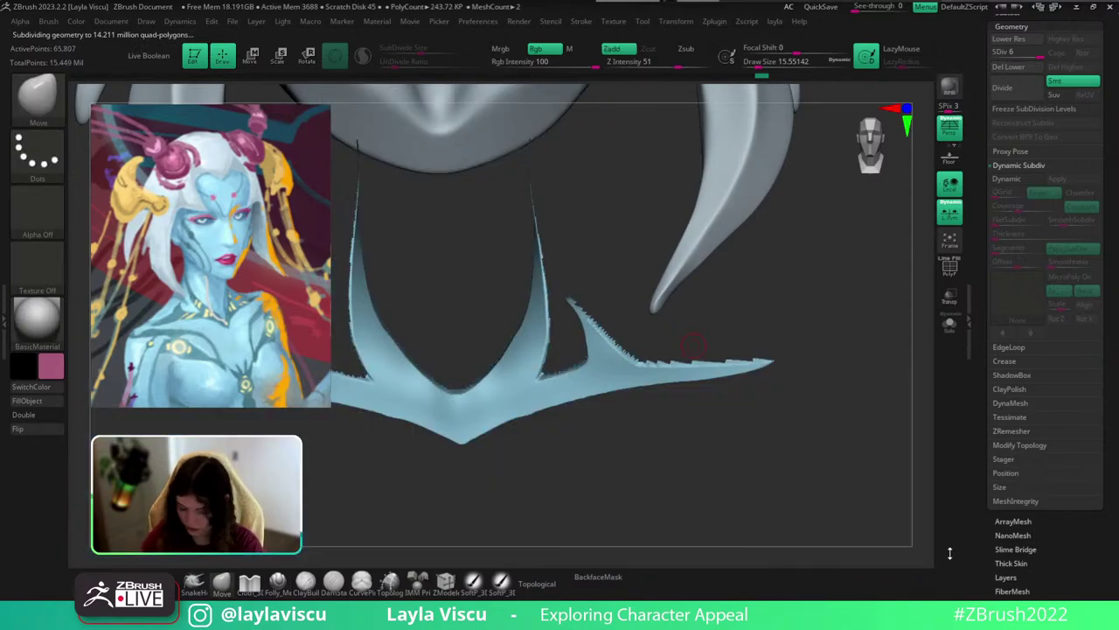
pyautogui.hotkey('ctrl', 'shift')
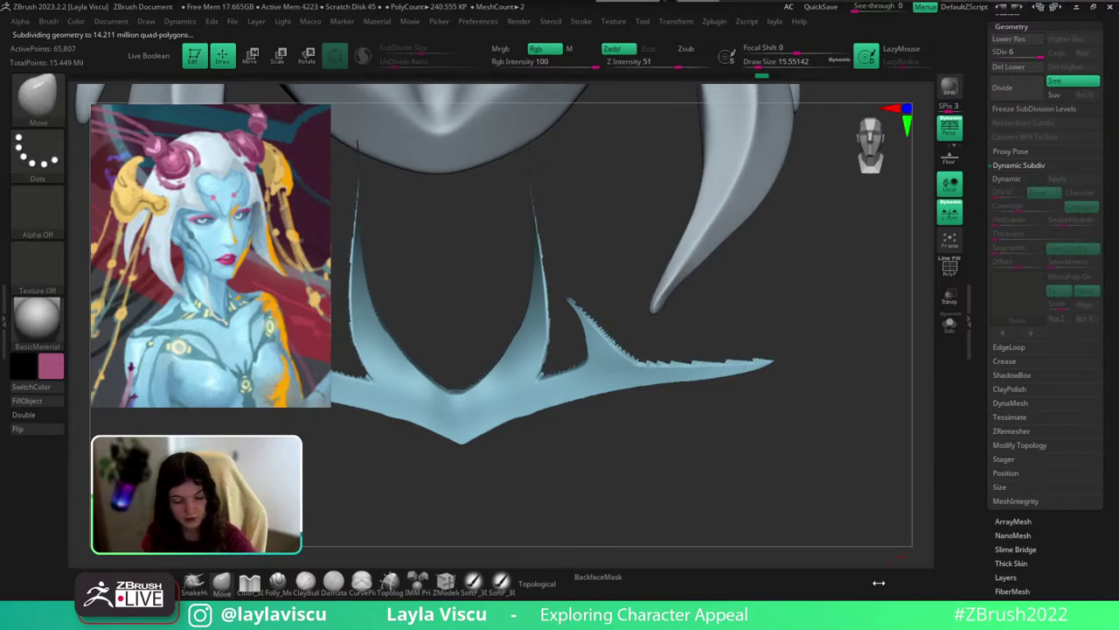
pyautogui.hotkey('ctrl', 'shift')
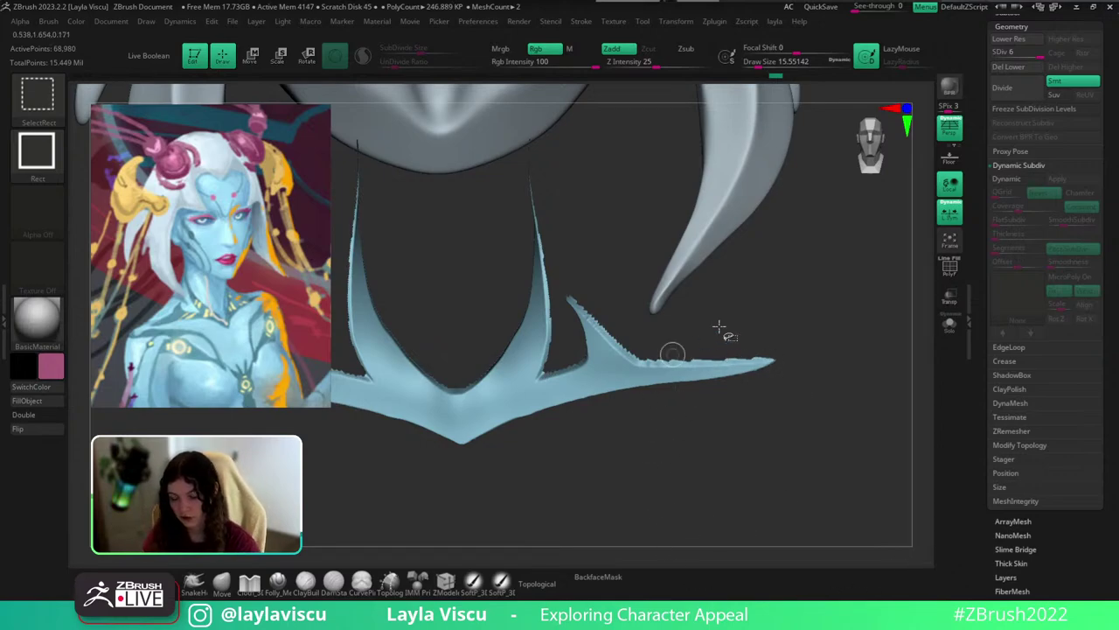
pyautogui.moveTo(793, 350)
pyautogui.mouseDown()
pyautogui.moveTo(796, 428)
pyautogui.moveTo(799, 332)
pyautogui.moveTo(915, 319)
pyautogui.moveTo(894, 375)
pyautogui.moveTo(889, 357)
pyautogui.mouseUp()
pyautogui.hotkey('ctrl', 'shift')
pyautogui.moveTo(888, 358)
pyautogui.mouseDown()
pyautogui.moveTo(862, 370)
pyautogui.moveTo(847, 429)
pyautogui.moveTo(895, 375)
pyautogui.mouseUp()
# Smooth the collar's jagged borders with the Polish By Groups deformation and show the whole body again.
pyautogui.scroll(-1, 1035, 544)
pyautogui.moveTo(1036, 546); pyautogui.dragTo(1044, 292)
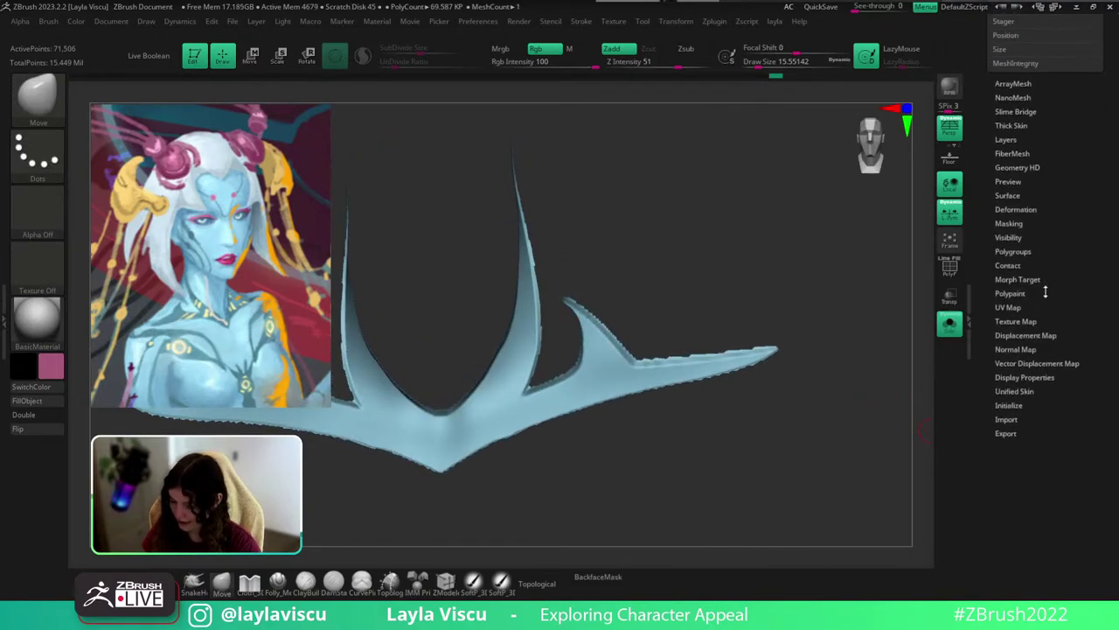
pyautogui.click(1024, 210)
pyautogui.moveTo(828, 379); pyautogui.dragTo(887, 287)
pyautogui.click(1026, 181)
pyautogui.moveTo(1028, 180); pyautogui.dragTo(1013, 180)
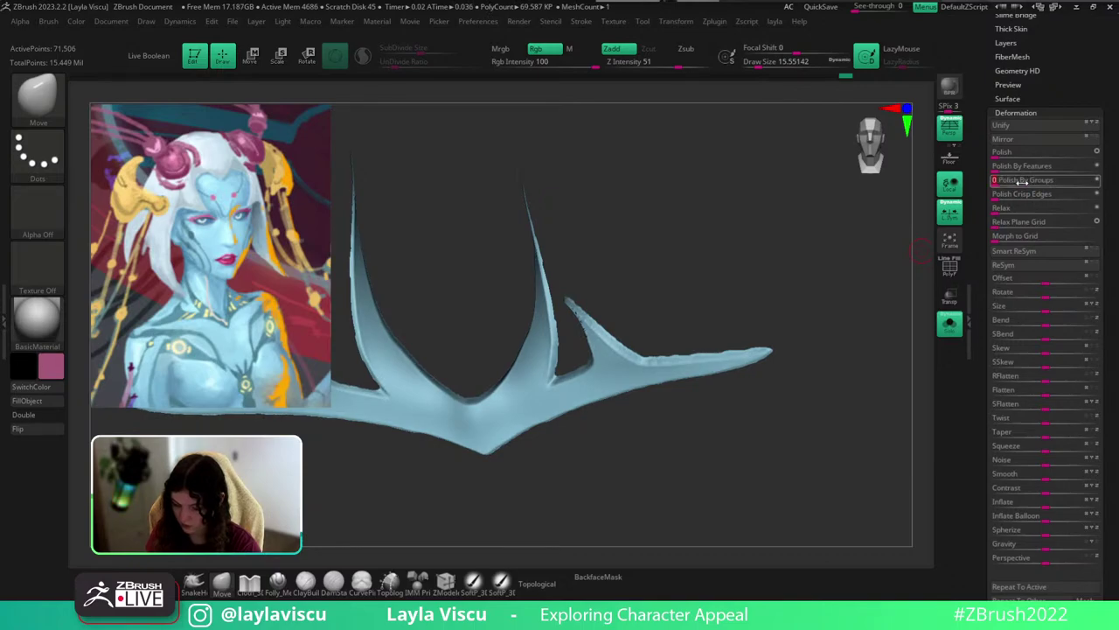
pyautogui.hotkey('ctrl', 'shift')
pyautogui.press('Up')
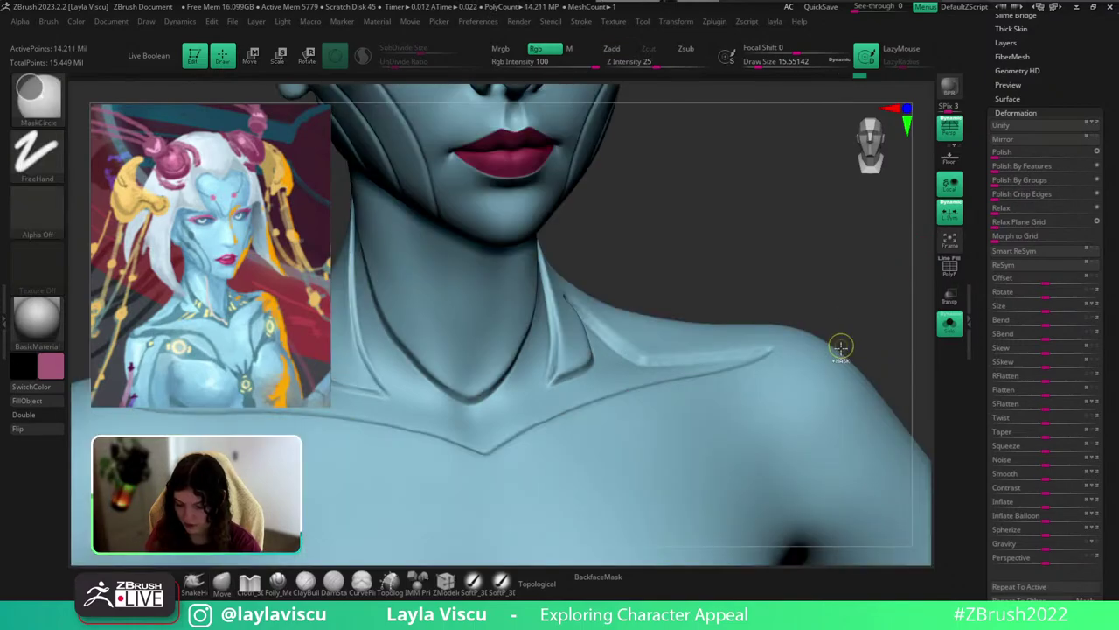
# Carve along the curved edge of the crescent-shaped cut-out beside the neck with the Folly_Mech Cut brush.
pyautogui.keyDown('ctrl'); pyautogui.moveTo(850, 380); pyautogui.dragTo(727, 387, button='right'); pyautogui.keyUp('ctrl')
pyautogui.moveTo(727, 385)
pyautogui.mouseDown()
pyautogui.moveTo(762, 253)
pyautogui.moveTo(756, 276)
pyautogui.mouseUp()
pyautogui.click(280, 583)
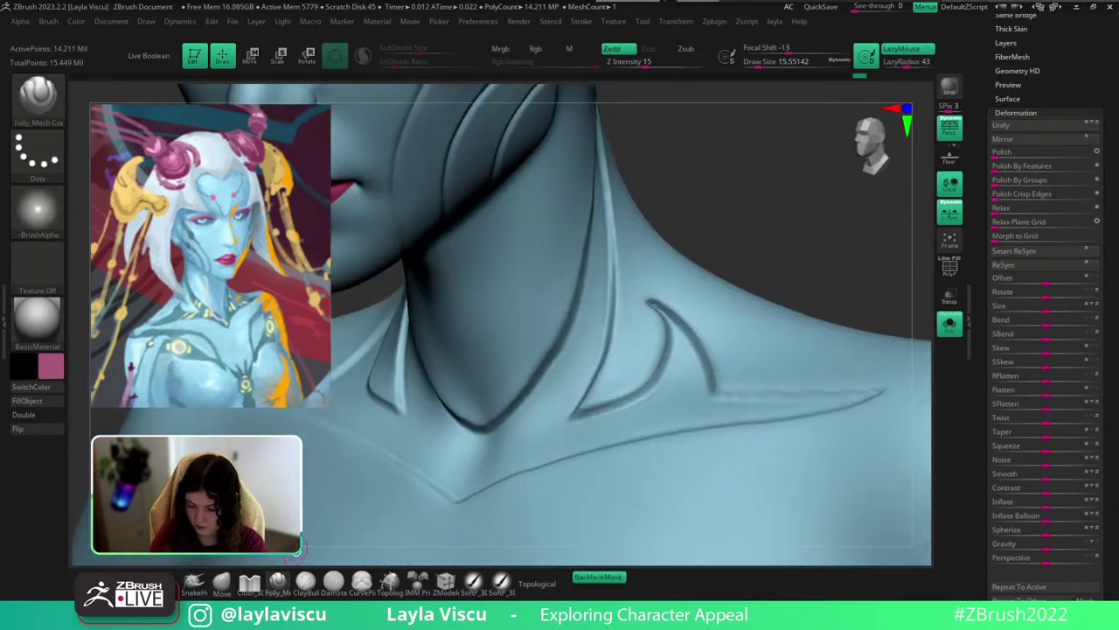
pyautogui.moveTo(878, 272); pyautogui.dragTo(861, 262)
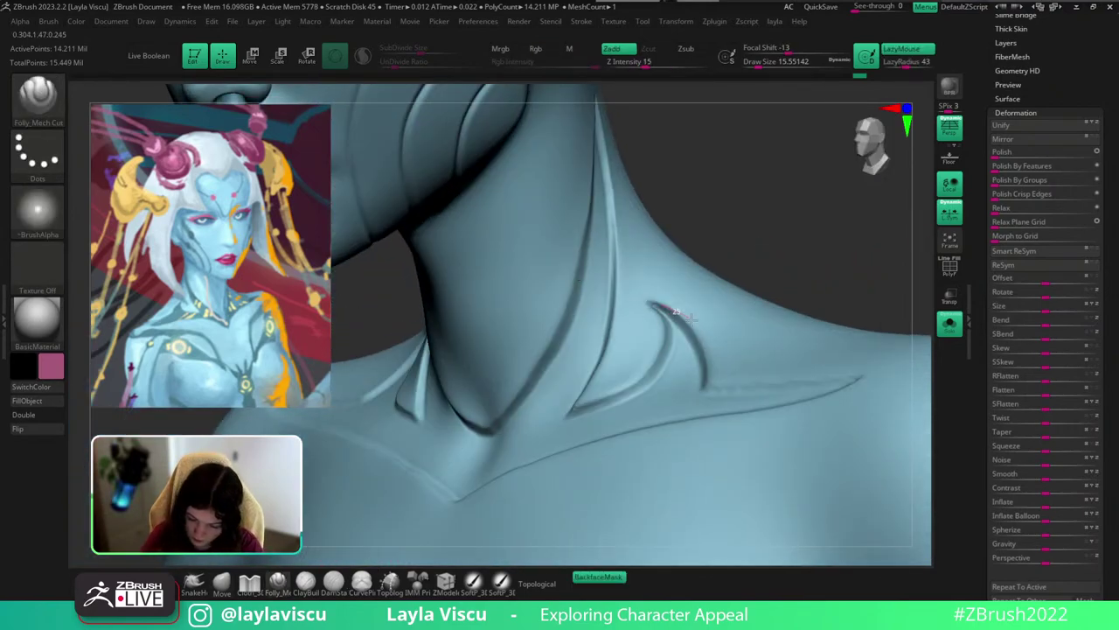
pyautogui.moveTo(768, 276); pyautogui.dragTo(581, 411)
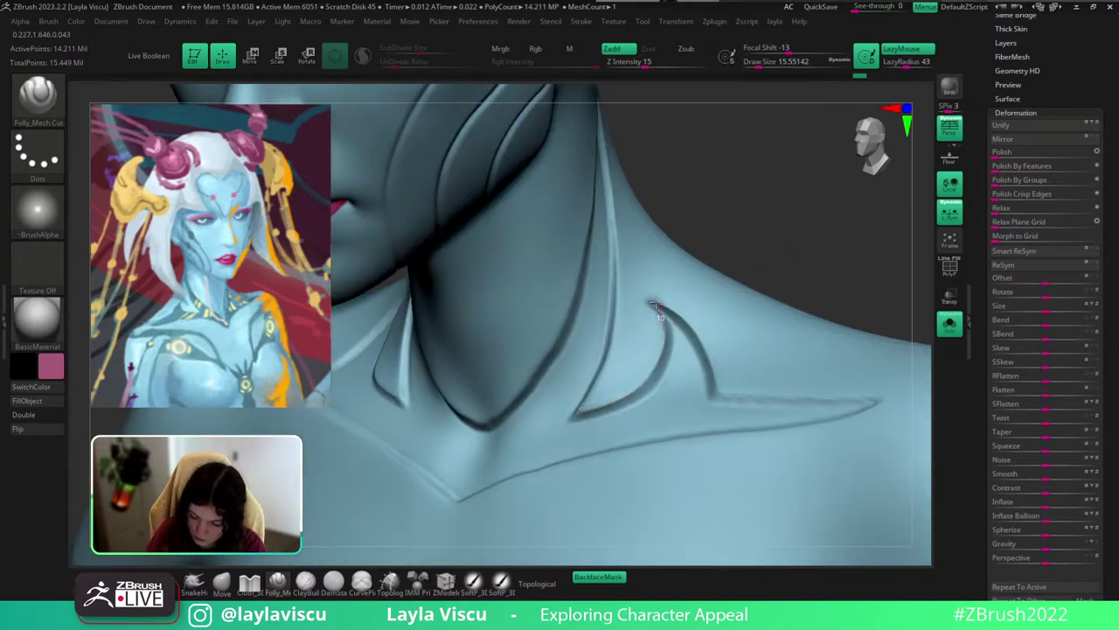
pyautogui.moveTo(629, 282); pyautogui.dragTo(629, 276)
# Carve the groove along the neck-side strip and the lower edge of the crescent cut-out from the front.
pyautogui.moveTo(759, 207)
pyautogui.mouseDown()
pyautogui.moveTo(767, 282)
pyautogui.moveTo(711, 340)
pyautogui.moveTo(822, 293)
pyautogui.mouseUp()
pyautogui.hotkey('ctrl', 'shift', 'z')
pyautogui.hotkey('ctrl', 'shift', 'z')
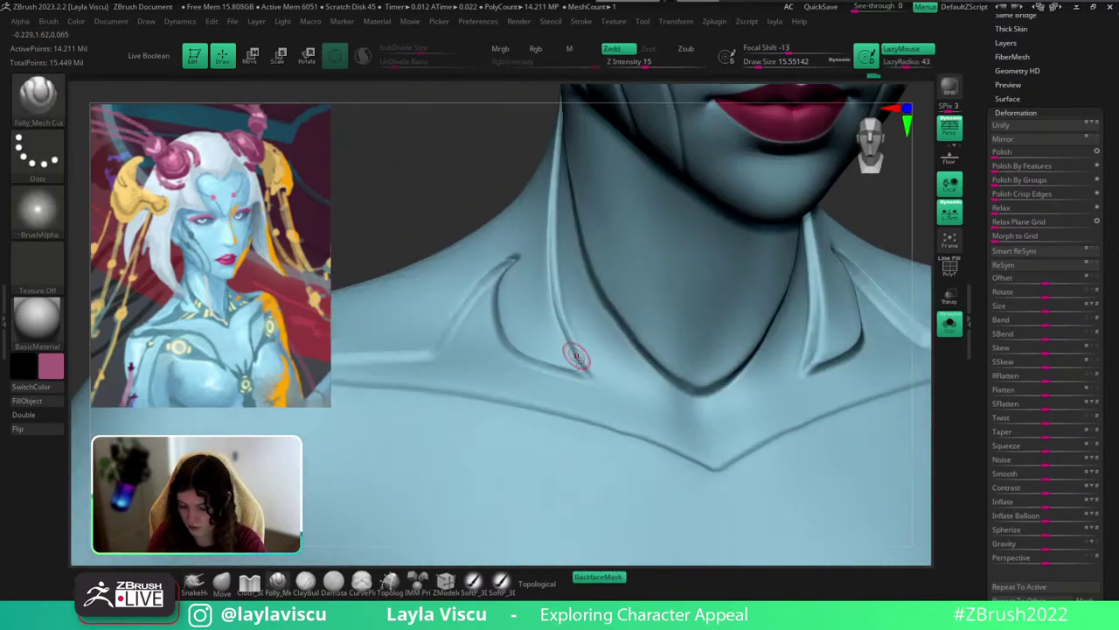
pyautogui.moveTo(564, 151); pyautogui.dragTo(564, 147)
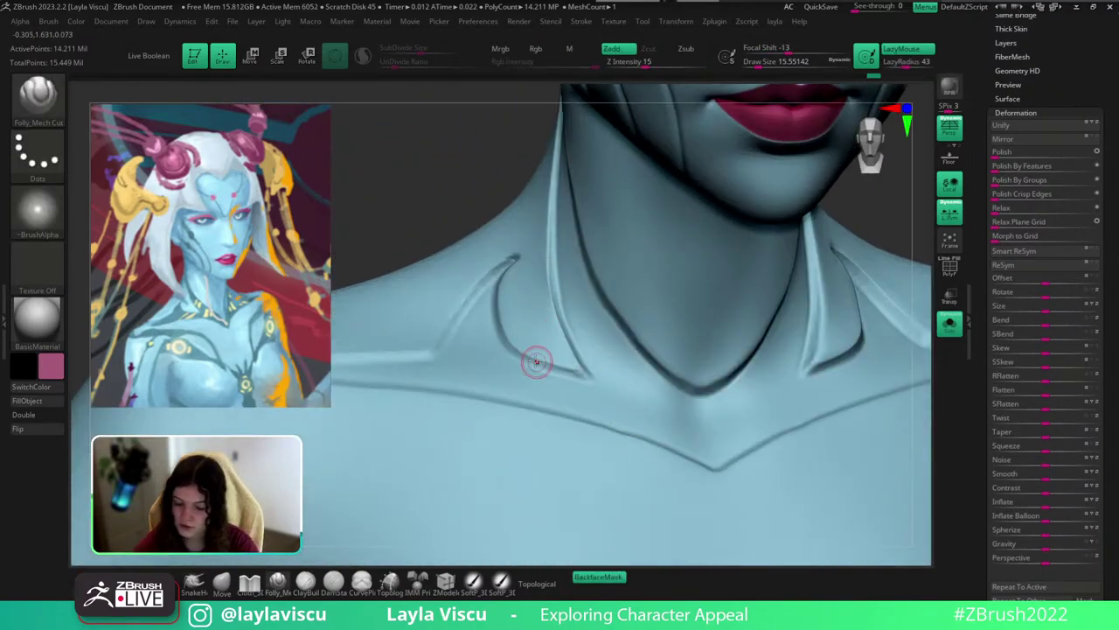
pyautogui.moveTo(535, 360)
pyautogui.mouseDown()
pyautogui.moveTo(580, 375)
pyautogui.moveTo(603, 364)
pyautogui.mouseUp()
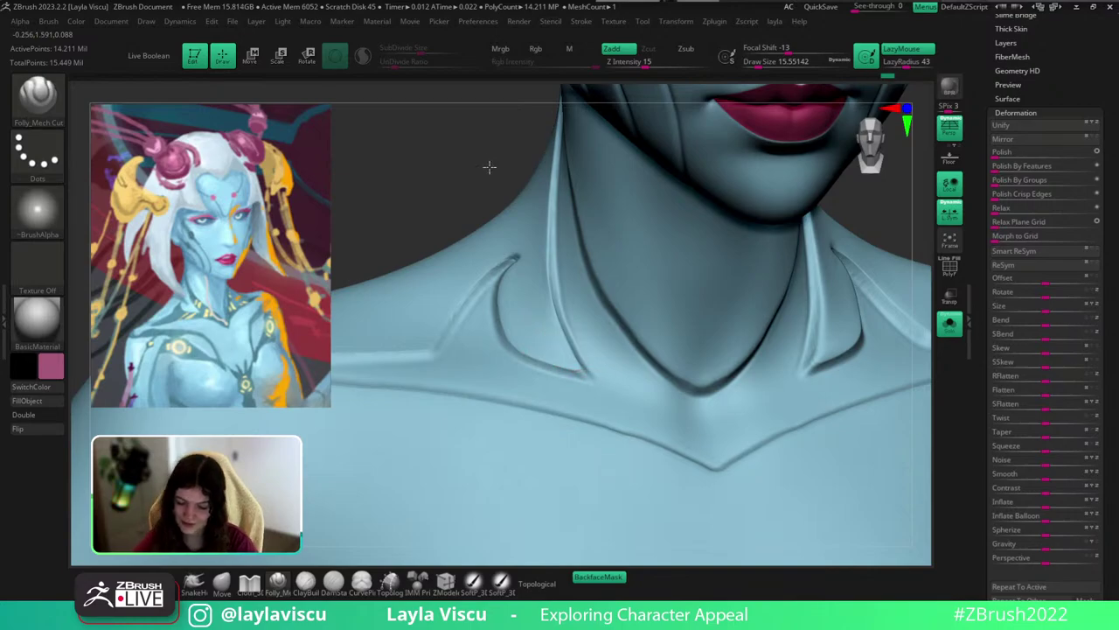
pyautogui.moveTo(489, 167); pyautogui.dragTo(590, 267)
pyautogui.moveTo(498, 381)
pyautogui.mouseDown()
pyautogui.moveTo(553, 303)
pyautogui.moveTo(594, 289)
pyautogui.mouseUp()
pyautogui.moveTo(524, 188)
pyautogui.mouseDown()
pyautogui.moveTo(550, 207)
pyautogui.moveTo(557, 235)
pyautogui.moveTo(431, 379)
pyautogui.moveTo(495, 380)
pyautogui.mouseUp()
# Carve the collar's upper edge along the collarbone, from its outer shoulder tip to the inner corner.
pyautogui.moveTo(623, 373); pyautogui.dragTo(624, 371)
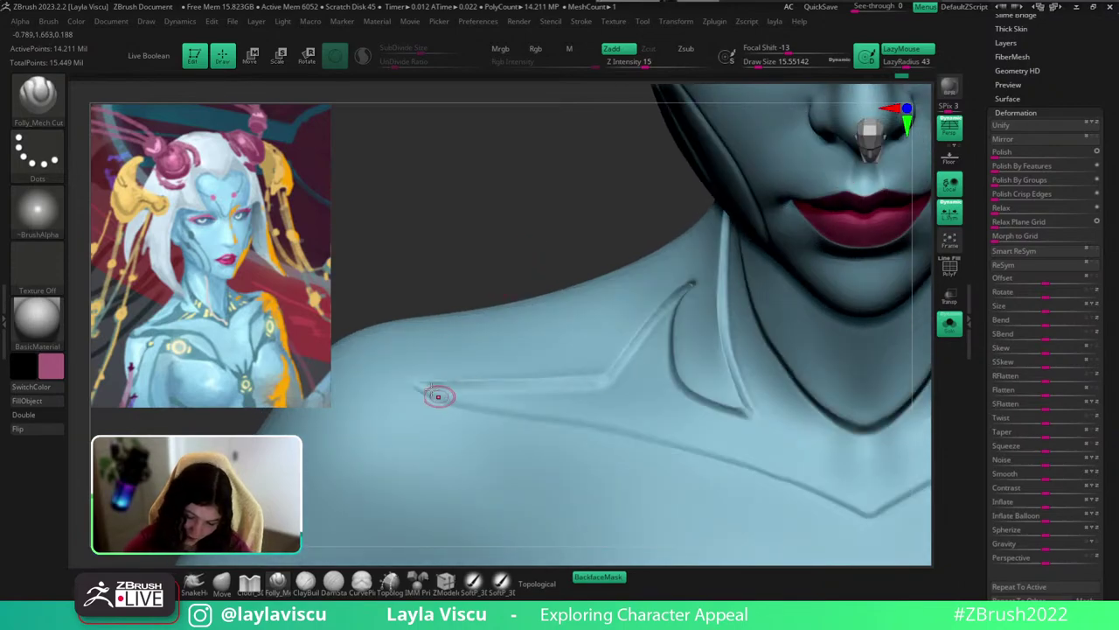
pyautogui.moveTo(429, 393); pyautogui.dragTo(543, 393)
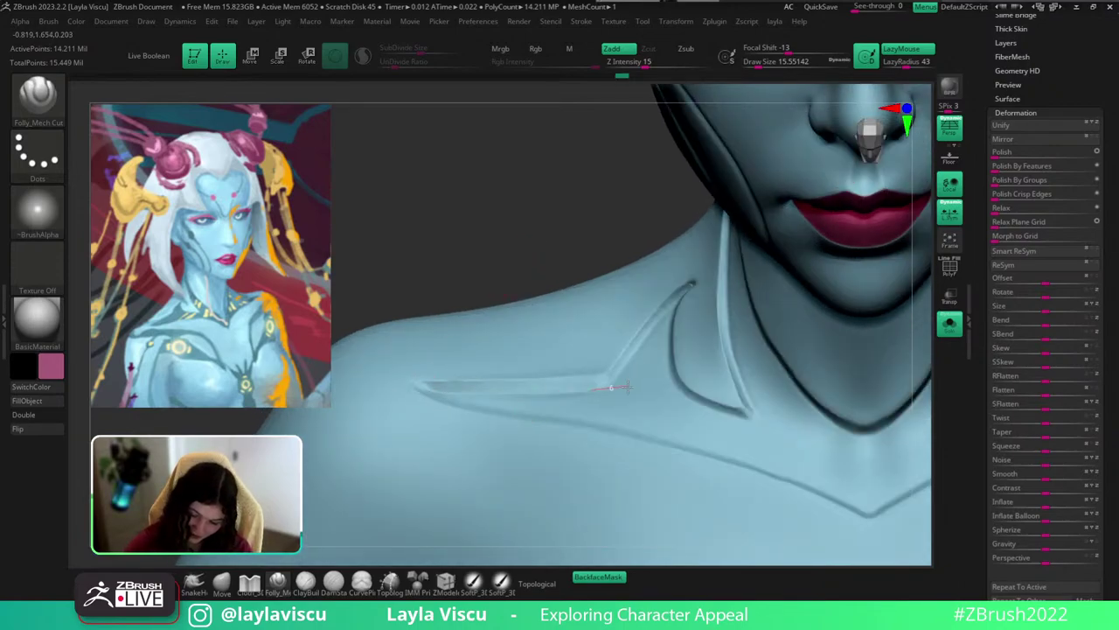
pyautogui.moveTo(627, 387); pyautogui.dragTo(631, 386)
pyautogui.hotkey('ctrl', 'z')
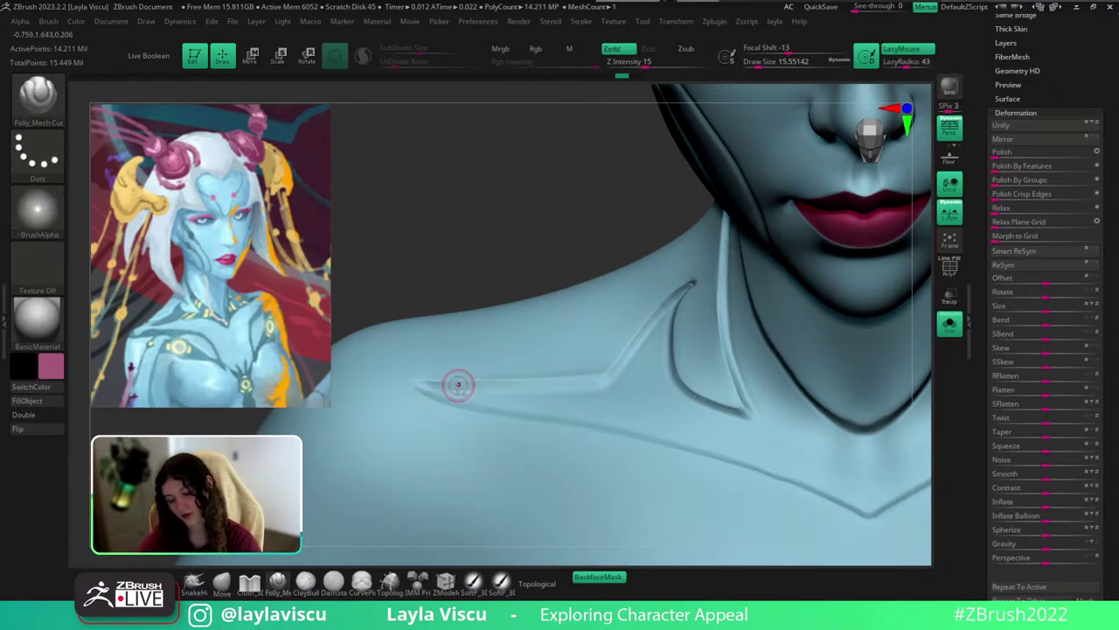
pyautogui.moveTo(427, 387); pyautogui.dragTo(641, 389)
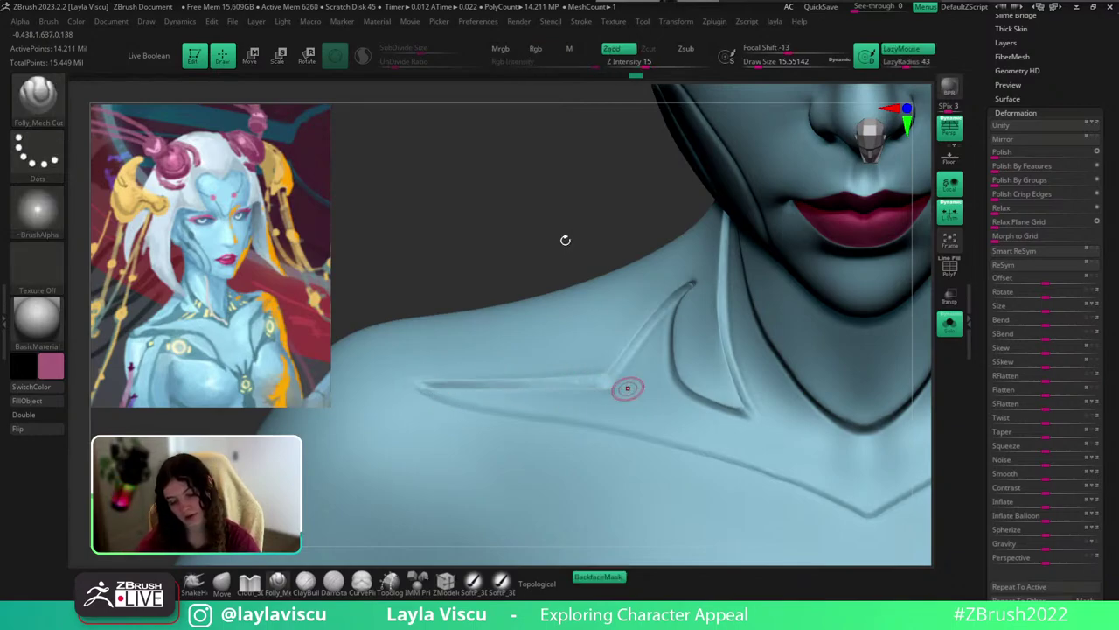
# Carve the diagonal collar edge up to its point near the neck, and smooth the carved diagonal and shoulder edges.
pyautogui.moveTo(565, 240); pyautogui.dragTo(522, 234)
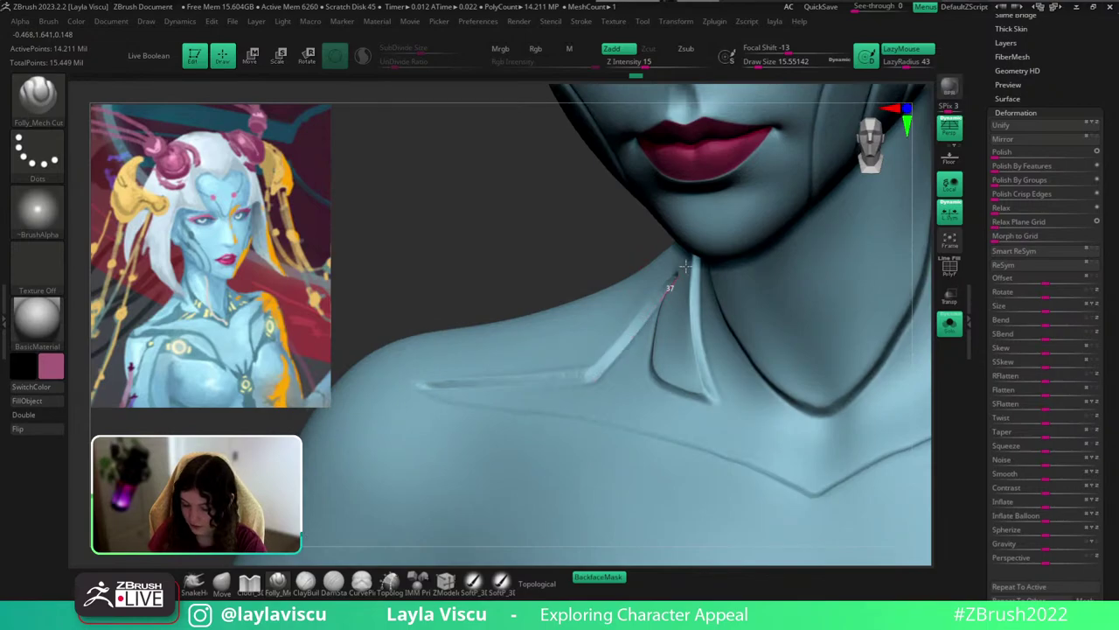
pyautogui.moveTo(685, 266); pyautogui.dragTo(687, 265)
pyautogui.moveTo(645, 264); pyautogui.dragTo(598, 241)
pyautogui.keyDown('shift'); pyautogui.moveTo(614, 329); pyautogui.dragTo(654, 276); pyautogui.keyUp('shift')
pyautogui.keyDown('shift'); pyautogui.moveTo(575, 373); pyautogui.dragTo(455, 381); pyautogui.keyUp('shift')
pyautogui.keyDown('ctrl'); pyautogui.moveTo(428, 280); pyautogui.dragTo(406, 98, button='right'); pyautogui.keyUp('ctrl')
pyautogui.keyDown('shift'); pyautogui.moveTo(835, 328); pyautogui.dragTo(774, 330); pyautogui.keyUp('shift')
pyautogui.keyDown('ctrl'); pyautogui.moveTo(698, 374); pyautogui.dragTo(708, 464, button='right'); pyautogui.keyUp('ctrl')
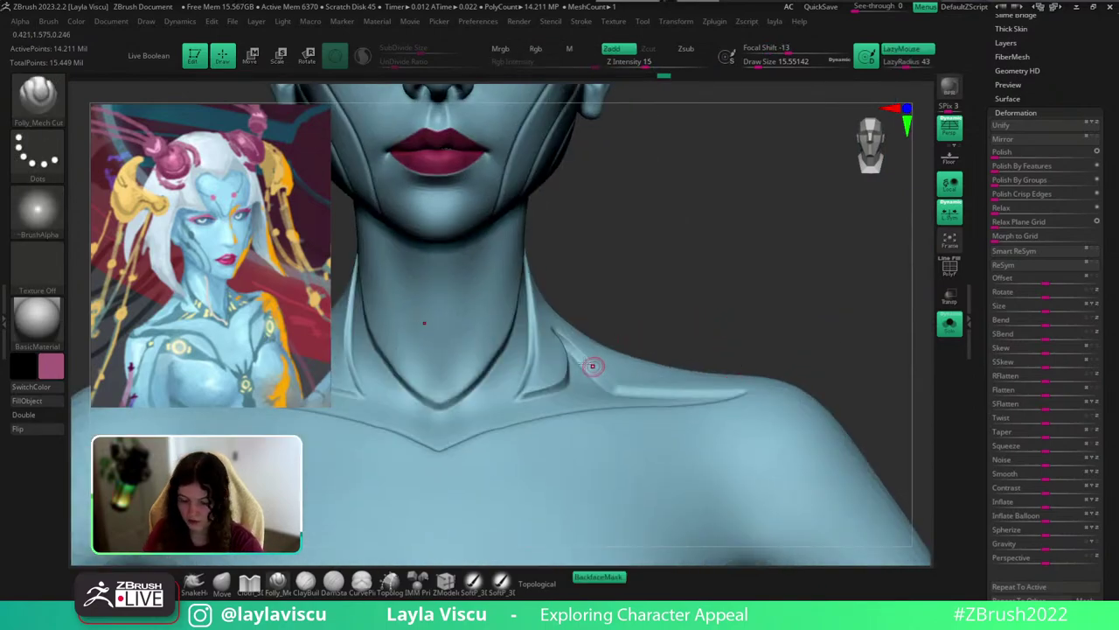
pyautogui.keyDown('alt'); pyautogui.moveTo(627, 293); pyautogui.dragTo(746, 247, button='right'); pyautogui.keyUp('alt')
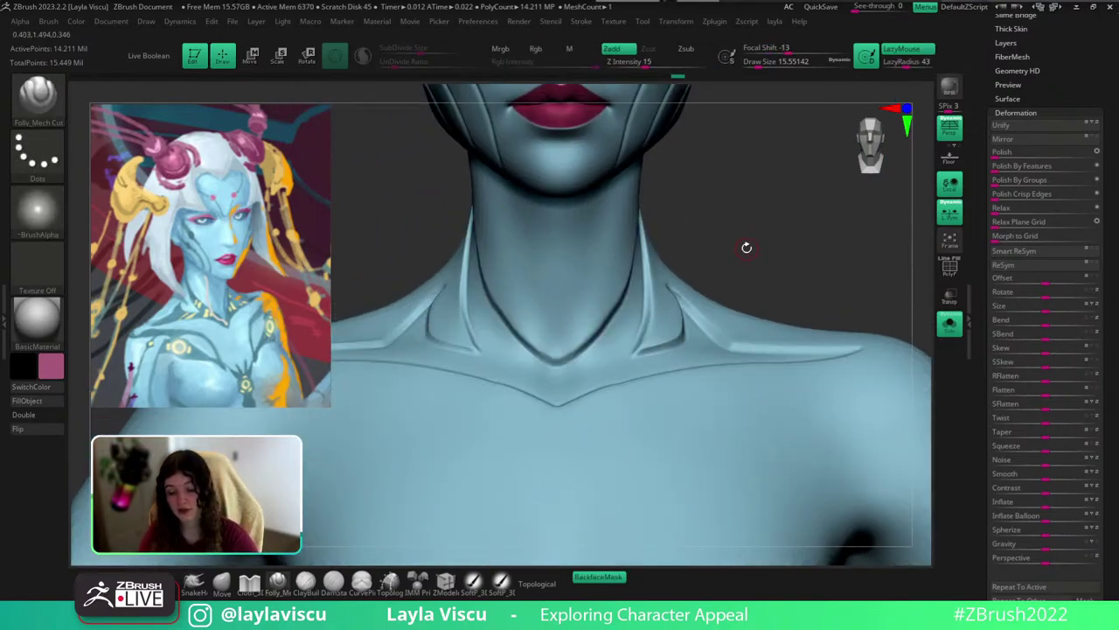
# Switch to the Move brush with a draw size of about 65 and turn off local symmetry.
pyautogui.moveTo(715, 218); pyautogui.dragTo(751, 270)
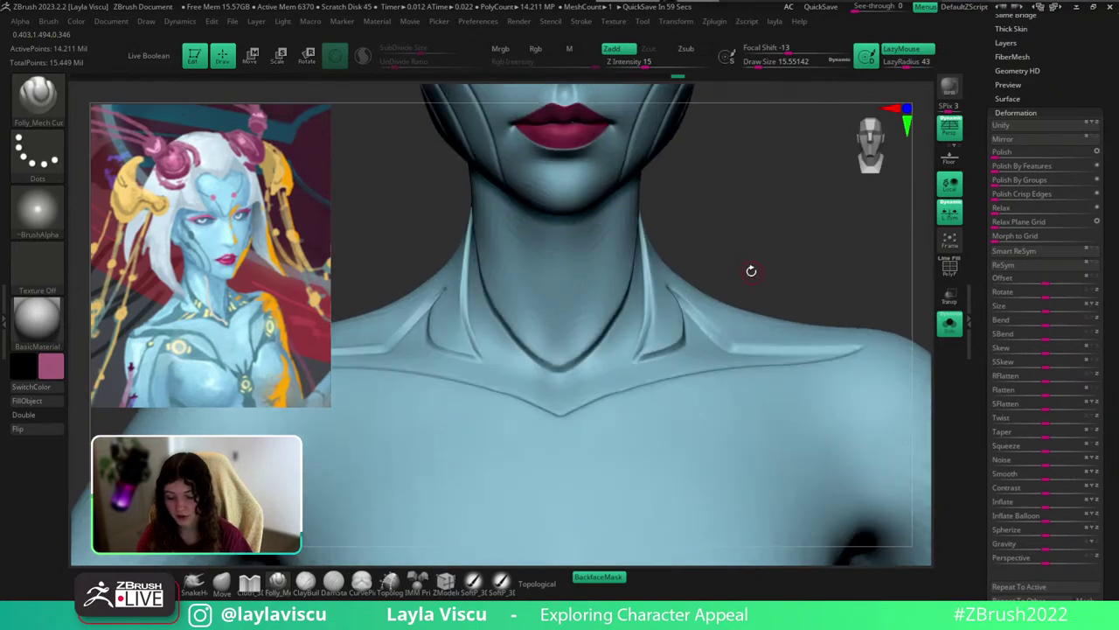
pyautogui.click(224, 584)
pyautogui.moveTo(751, 229); pyautogui.dragTo(747, 212)
pyautogui.press('s')
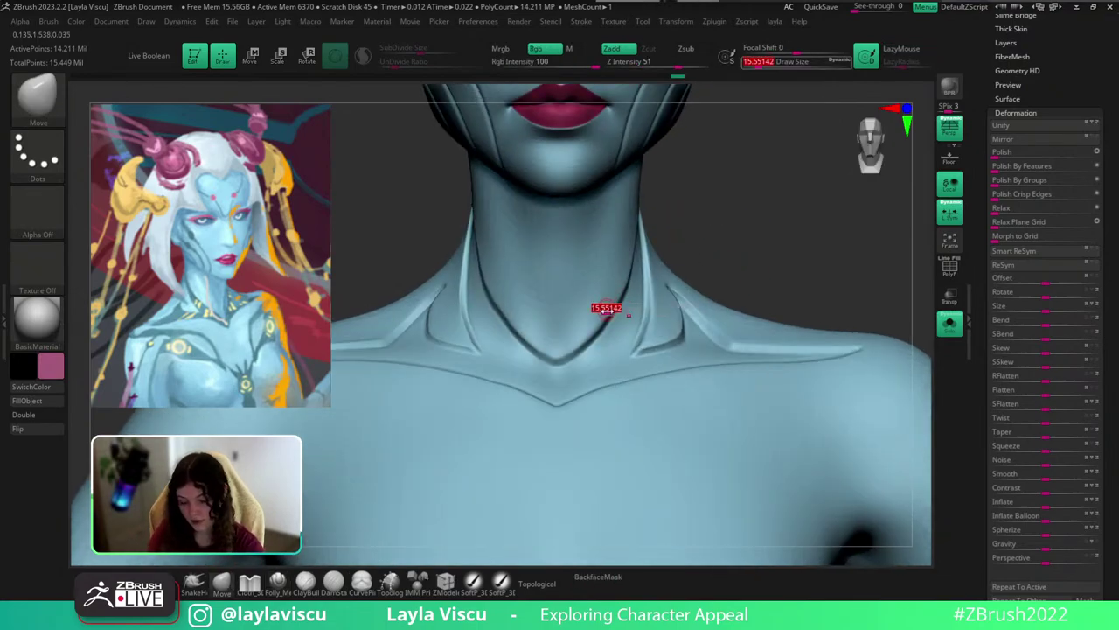
pyautogui.moveTo(606, 311)
pyautogui.mouseDown()
pyautogui.moveTo(619, 314)
pyautogui.moveTo(610, 316)
pyautogui.mouseUp()
pyautogui.press('ctrl')
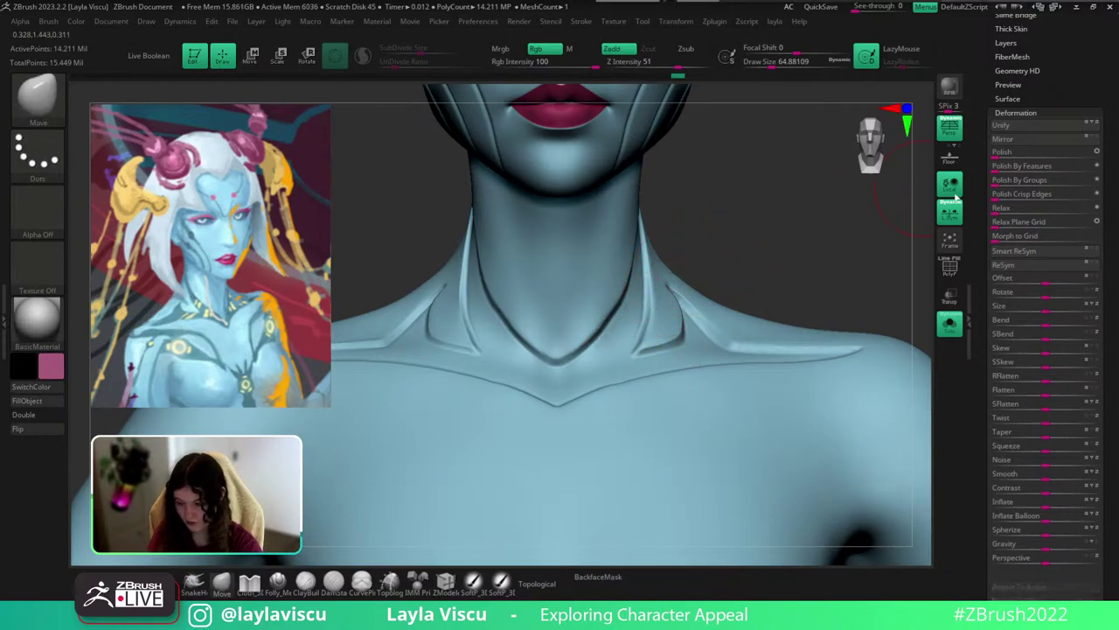
pyautogui.keyDown('ctrl'); pyautogui.moveTo(702, 320); pyautogui.dragTo(663, 245, button='right'); pyautogui.keyUp('ctrl')
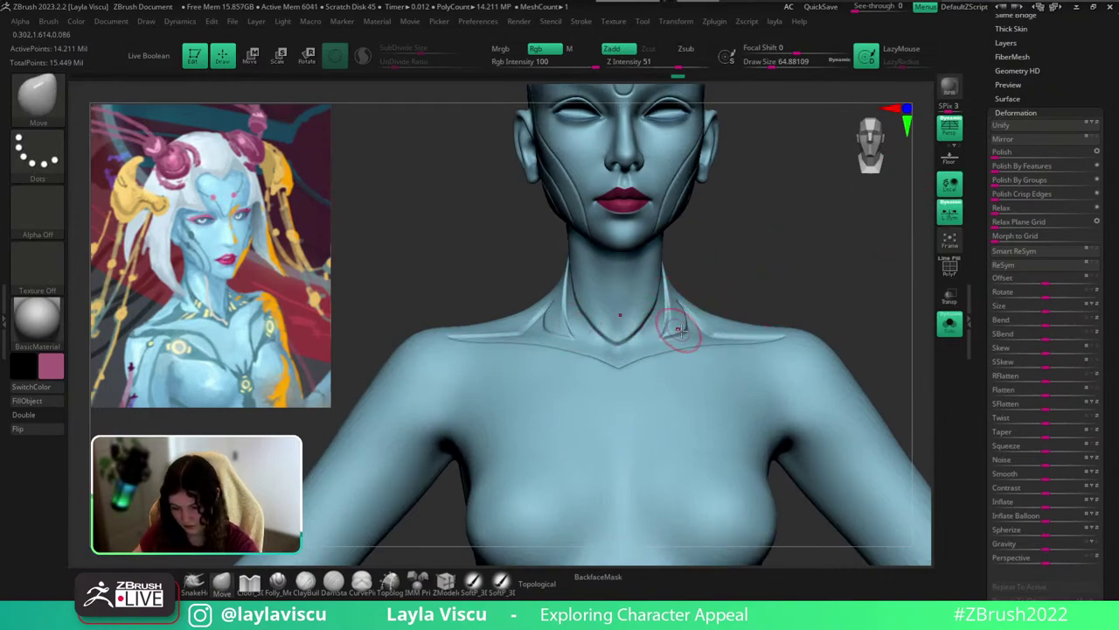
pyautogui.moveTo(779, 270); pyautogui.dragTo(808, 270)
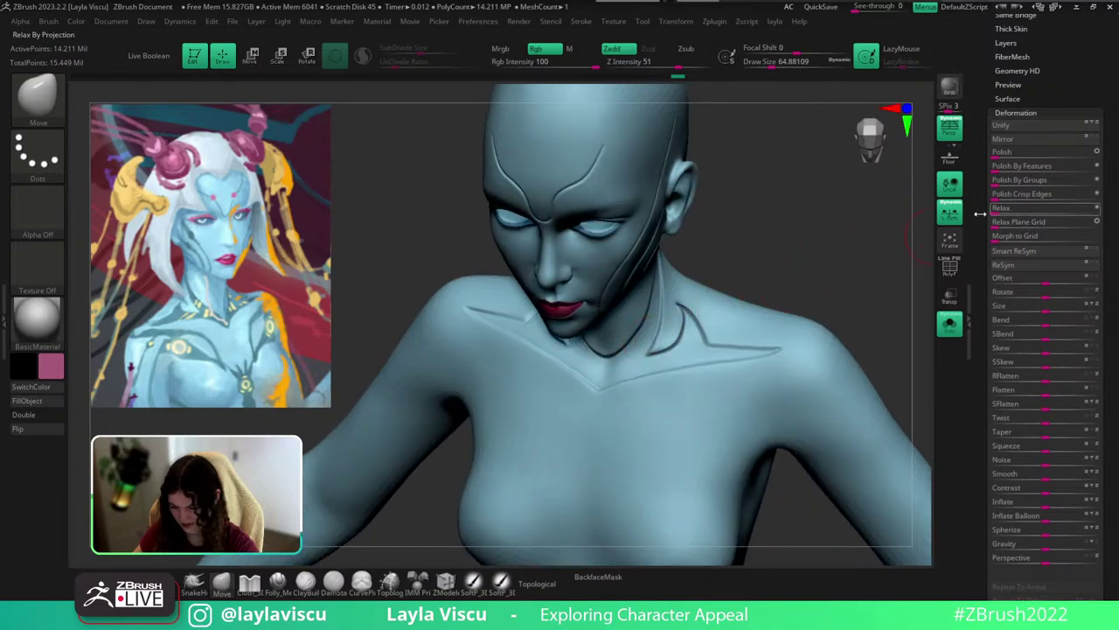
pyautogui.moveTo(673, 325)
pyautogui.keyDown('shift'); pyautogui.mouseDown(button='right')
pyautogui.moveTo(665, 313)
pyautogui.moveTo(594, 355)
pyautogui.mouseUp(button='right'); pyautogui.keyUp('shift')
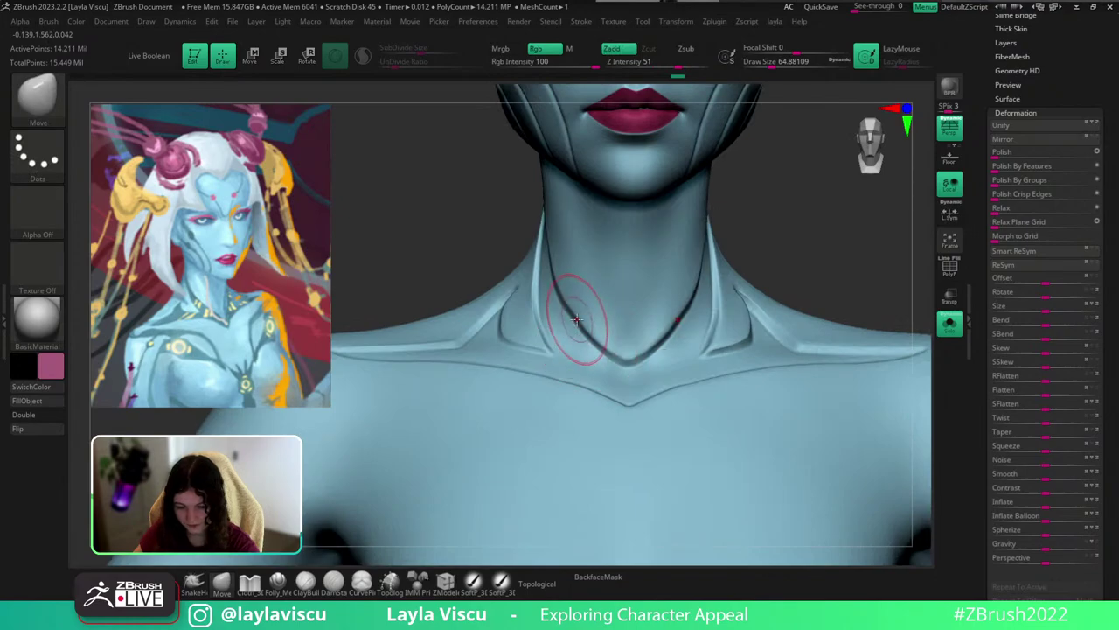
pyautogui.moveTo(617, 317)
pyautogui.keyDown('ctrl'); pyautogui.mouseDown(button='right')
pyautogui.moveTo(668, 369)
pyautogui.moveTo(614, 337)
pyautogui.mouseUp(button='right'); pyautogui.keyUp('ctrl')
pyautogui.moveTo(809, 306)
pyautogui.mouseDown(button='right')
pyautogui.moveTo(714, 305)
pyautogui.moveTo(761, 282)
pyautogui.moveTo(813, 287)
pyautogui.mouseUp(button='right')
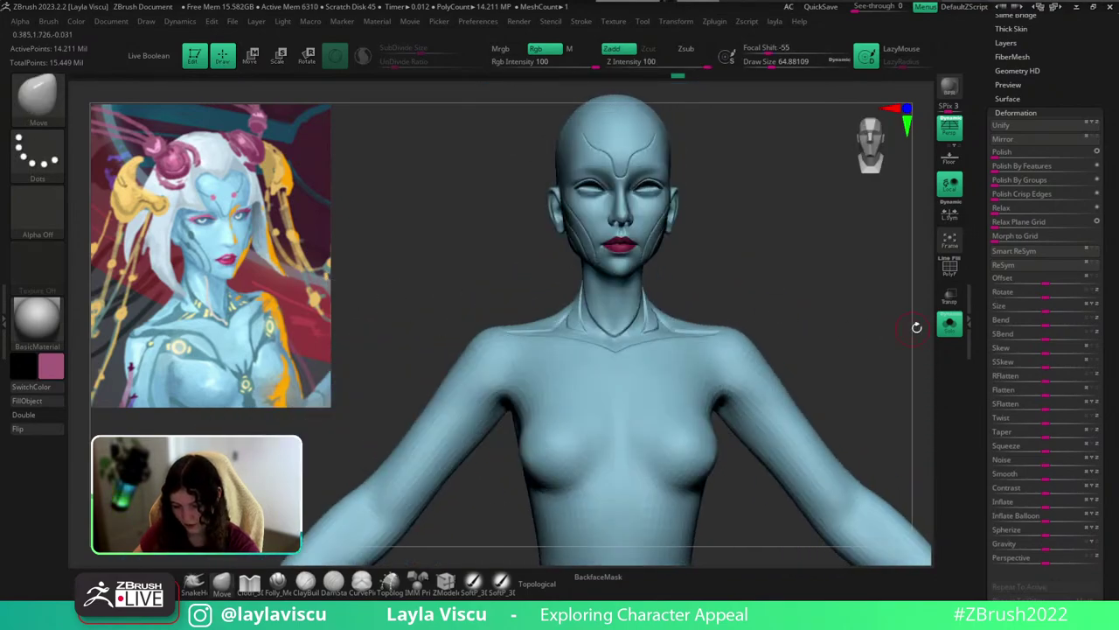
# Turn off Solo mode to show the hair, horns and eyes together with the body, framing the neck and collar.
pyautogui.click(950, 324)
pyautogui.moveTo(854, 337)
pyautogui.keyDown('ctrl'); pyautogui.mouseDown(button='right')
pyautogui.moveTo(669, 302)
pyautogui.moveTo(774, 316)
pyautogui.mouseUp(button='right'); pyautogui.keyUp('ctrl')
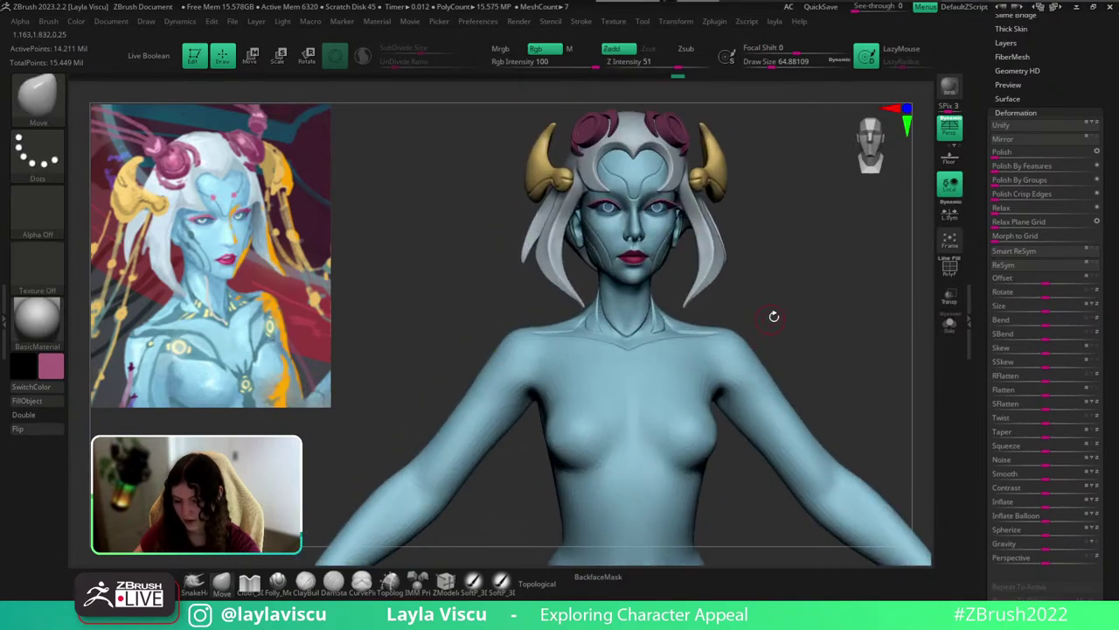
pyautogui.keyDown('ctrl'); pyautogui.moveTo(618, 306); pyautogui.dragTo(689, 252, button='right'); pyautogui.keyUp('ctrl')
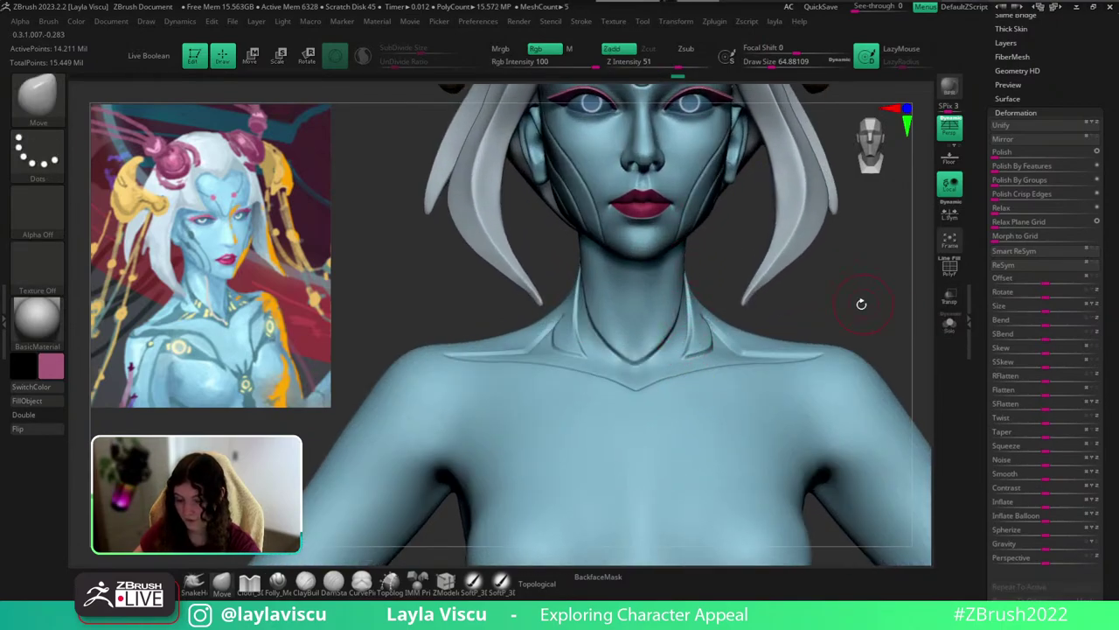
pyautogui.keyDown('alt'); pyautogui.moveTo(862, 302); pyautogui.dragTo(836, 357, button='right'); pyautogui.keyUp('alt')
# Sample a darker blue from the reference image as the active colour and isolate the collar polygroup.
pyautogui.press('z')
pyautogui.press('c')
pyautogui.press('z')
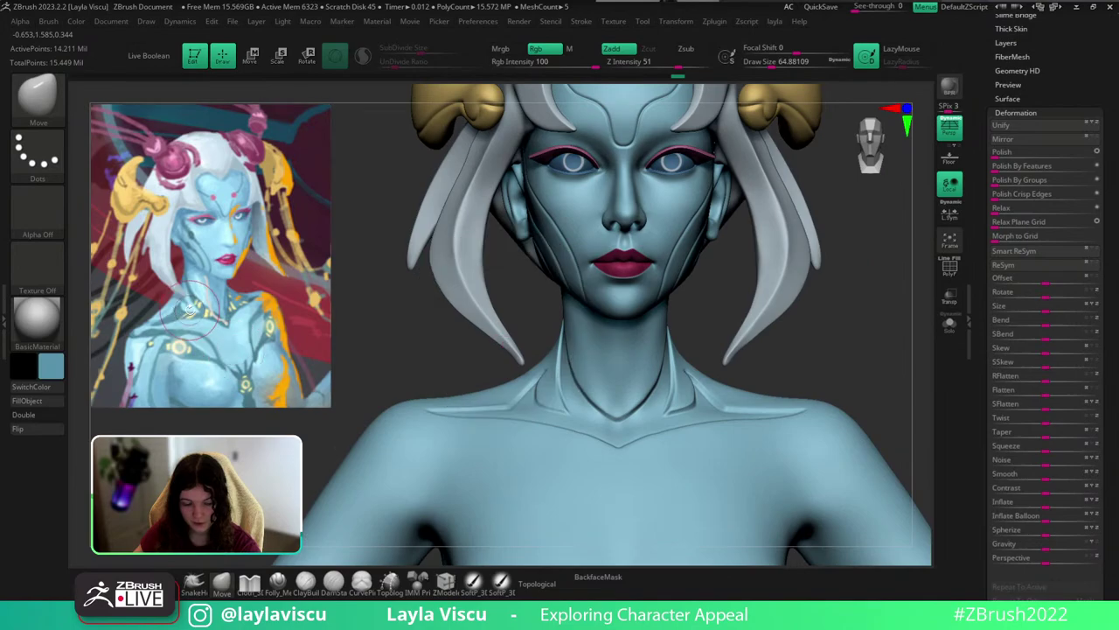
pyautogui.press('z')
pyautogui.press('z')
pyautogui.keyDown('ctrl'); pyautogui.keyDown('shift'); pyautogui.click(584, 422); pyautogui.keyUp('shift'); pyautogui.keyUp('ctrl')
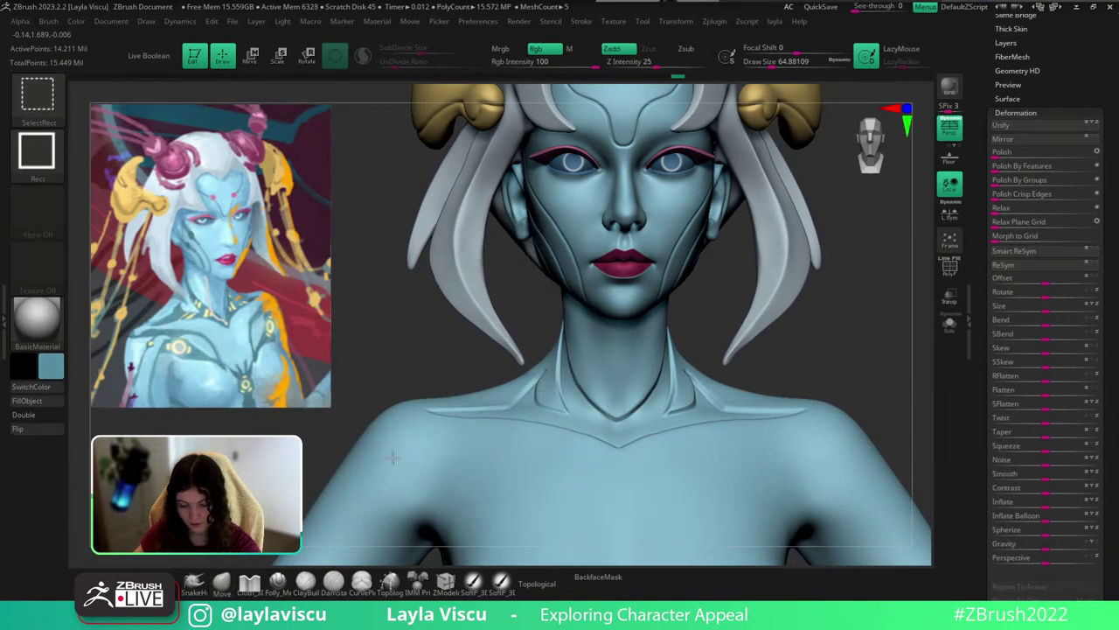
# Try filling the isolated collar with the sampled blue, check it on the whole body, and undo the fill.
pyautogui.click(35, 401)
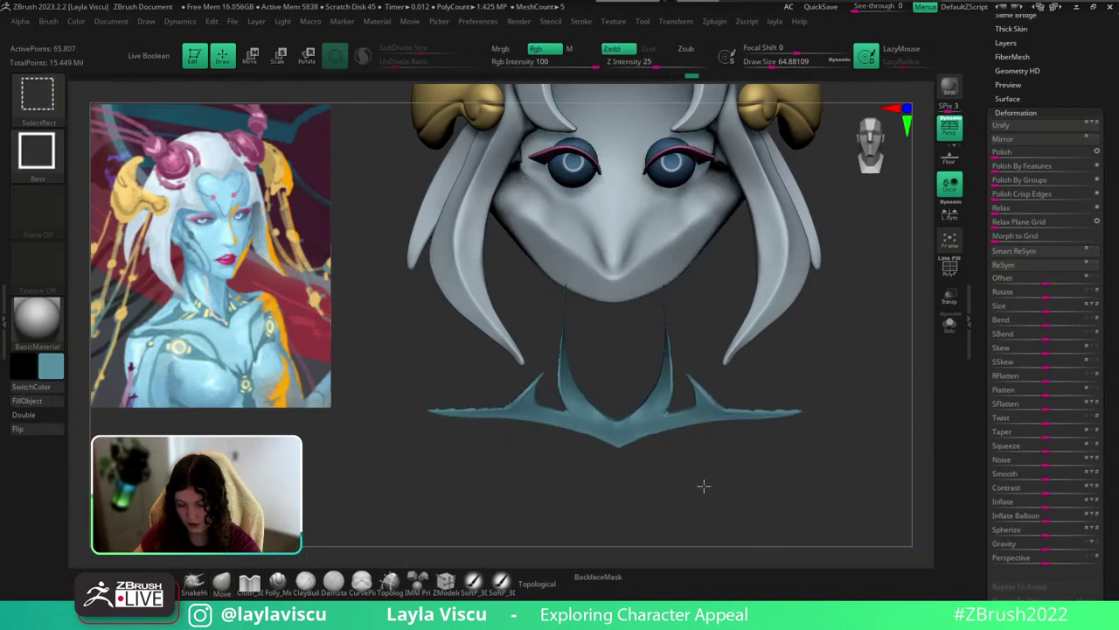
pyautogui.keyDown('ctrl'); pyautogui.keyDown('shift'); pyautogui.click(857, 349); pyautogui.keyUp('shift'); pyautogui.keyUp('ctrl')
pyautogui.keyDown('alt'); pyautogui.moveTo(889, 367); pyautogui.dragTo(699, 407); pyautogui.keyUp('alt')
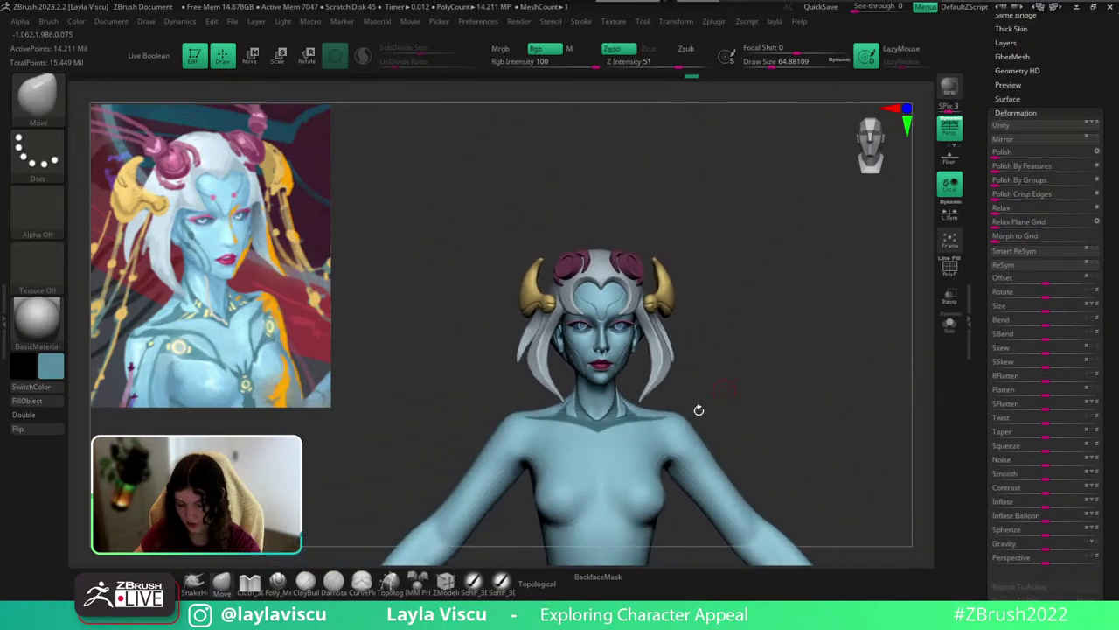
pyautogui.keyDown('ctrl'); pyautogui.moveTo(598, 437); pyautogui.dragTo(775, 507, button='right'); pyautogui.keyUp('ctrl')
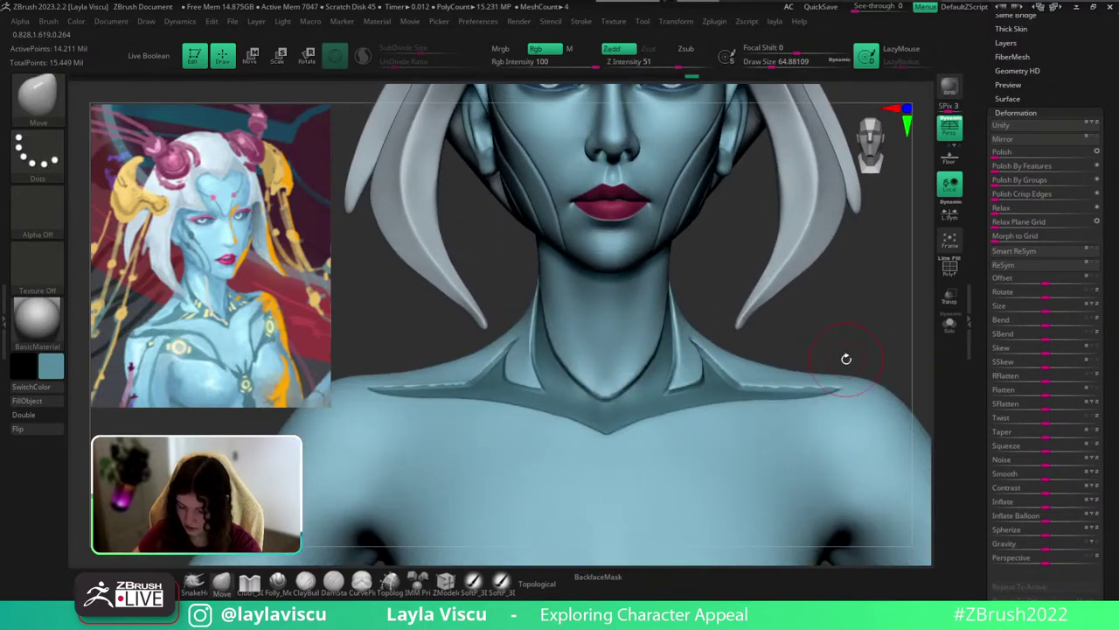
pyautogui.hotkey('ctrl', 'z')
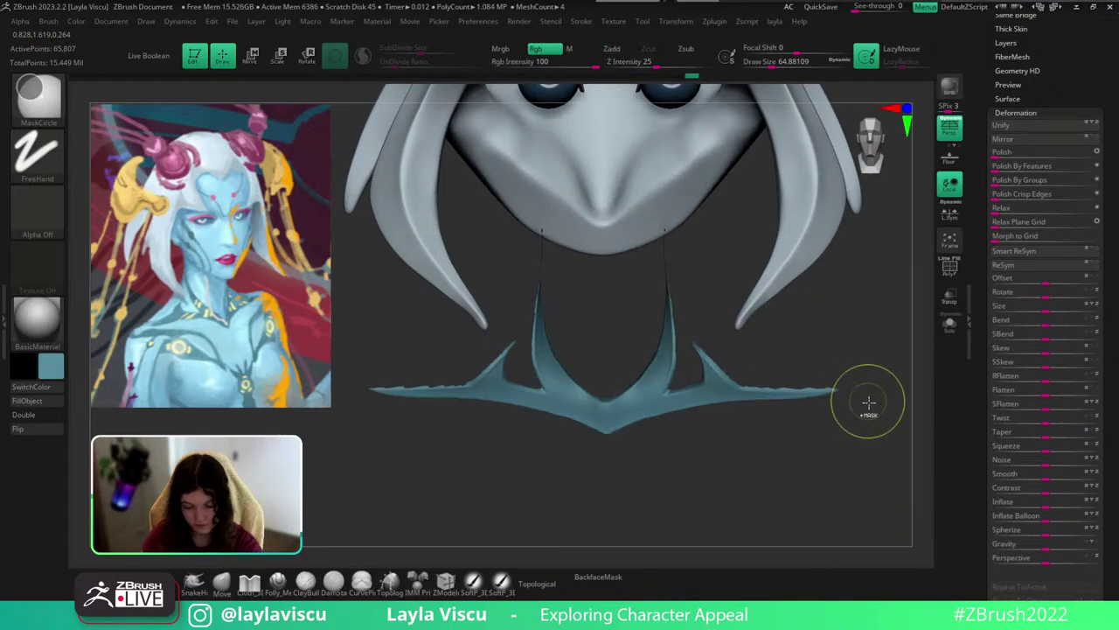
pyautogui.hotkey('ctrl', 'z')
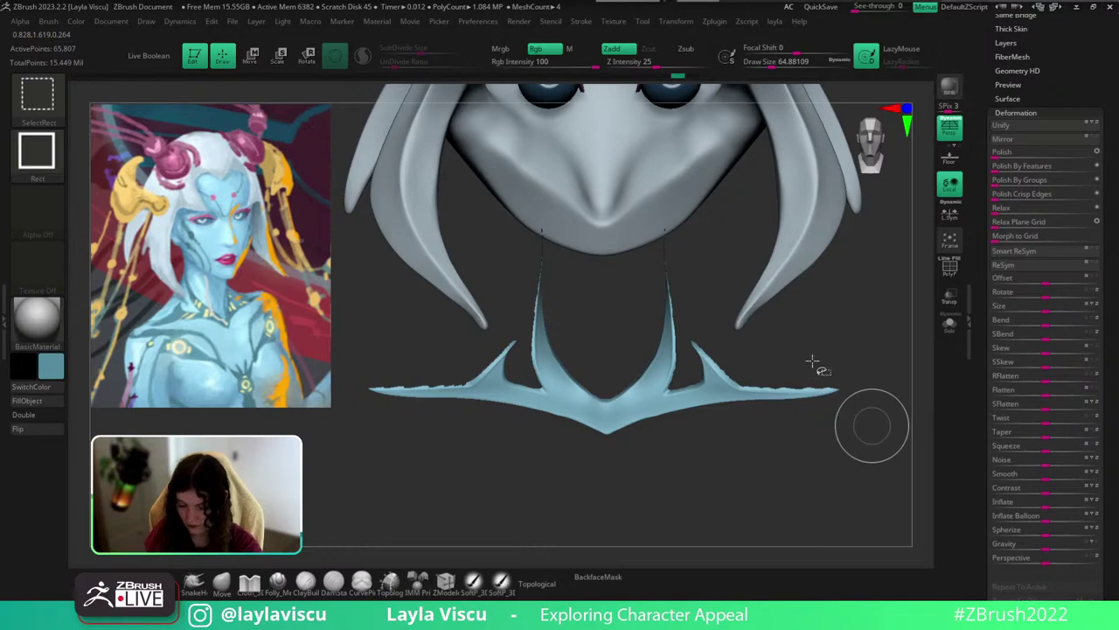
# Shrink the collar's visible region three times, fill it with the sampled blue, and show the whole body again.
pyautogui.hotkey('ctrl', 'shift', 's')
pyautogui.hotkey('ctrl', 'shift', 's')
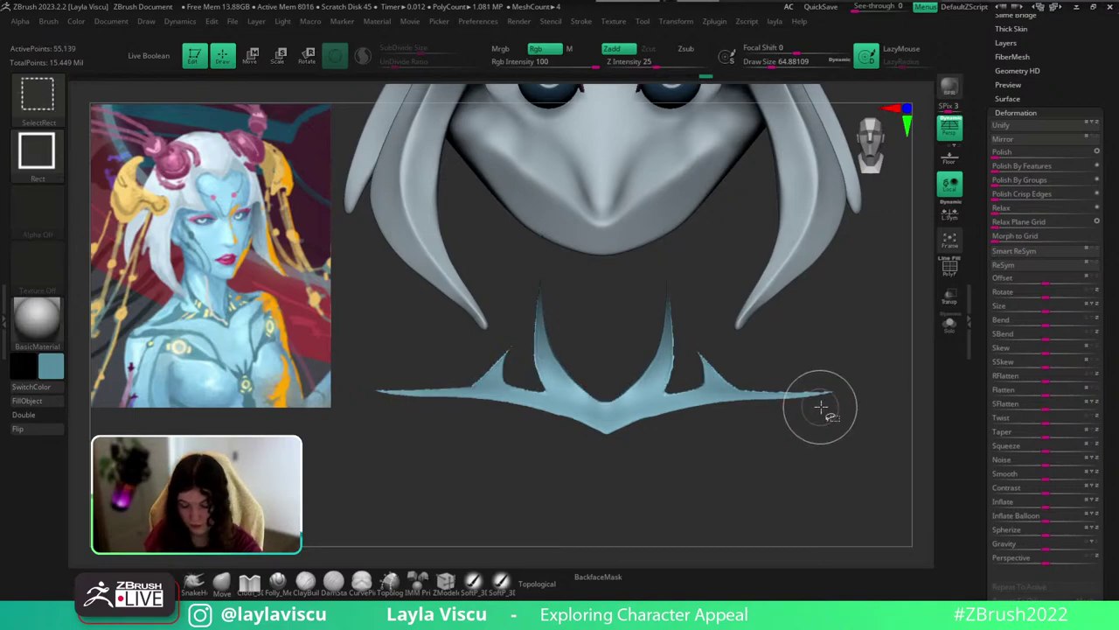
pyautogui.hotkey('ctrl', 'shift', 's')
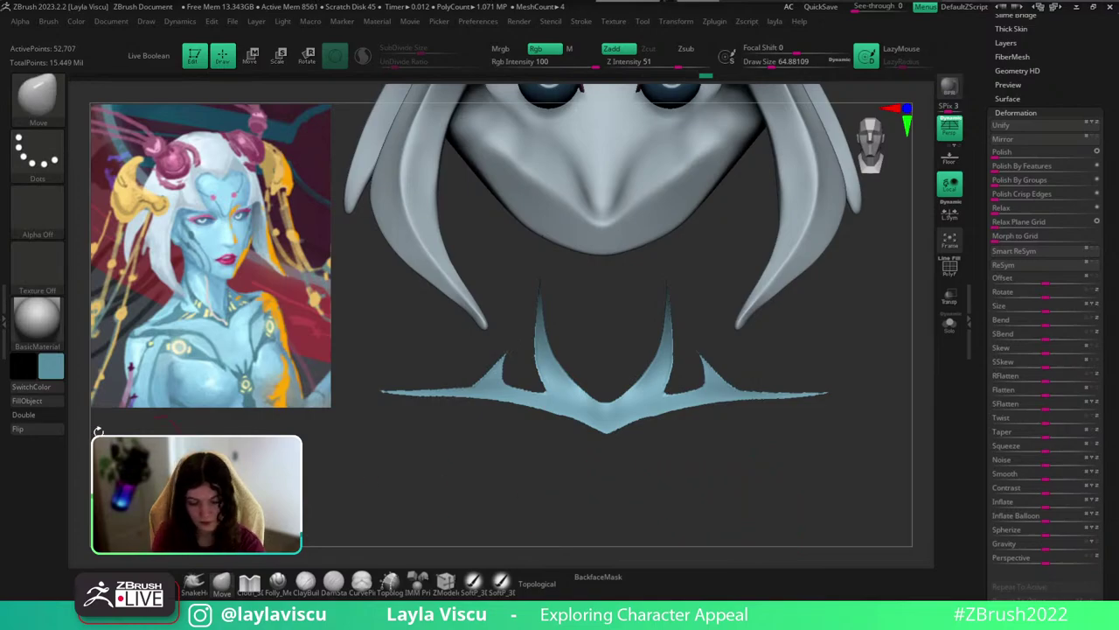
pyautogui.click(60, 404)
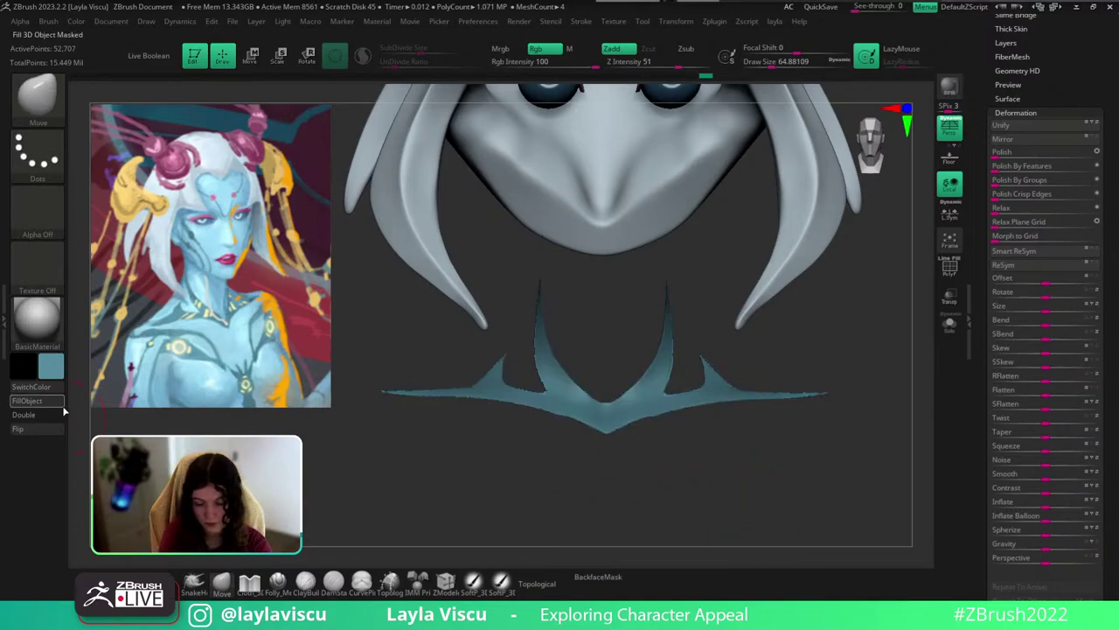
pyautogui.keyDown('ctrl'); pyautogui.keyDown('shift'); pyautogui.click(878, 314); pyautogui.keyUp('shift'); pyautogui.keyUp('ctrl')
# Choose the SoftP_3DCW paint brush with the skin's light blue and isolate the body in Solo mode.
pyautogui.keyDown('alt'); pyautogui.moveTo(859, 292); pyautogui.dragTo(807, 369); pyautogui.keyUp('alt')
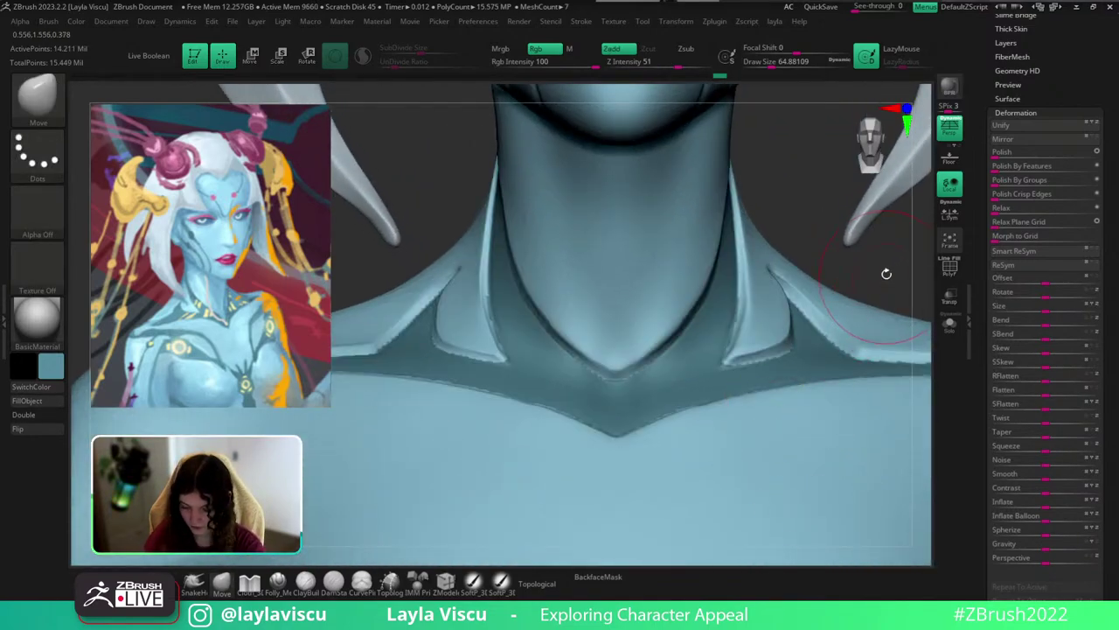
pyautogui.keyDown('alt'); pyautogui.moveTo(886, 274); pyautogui.dragTo(740, 217); pyautogui.keyUp('alt')
pyautogui.keyDown('alt'); pyautogui.moveTo(872, 312); pyautogui.dragTo(795, 253); pyautogui.keyUp('alt')
pyautogui.moveTo(840, 329); pyautogui.dragTo(787, 402)
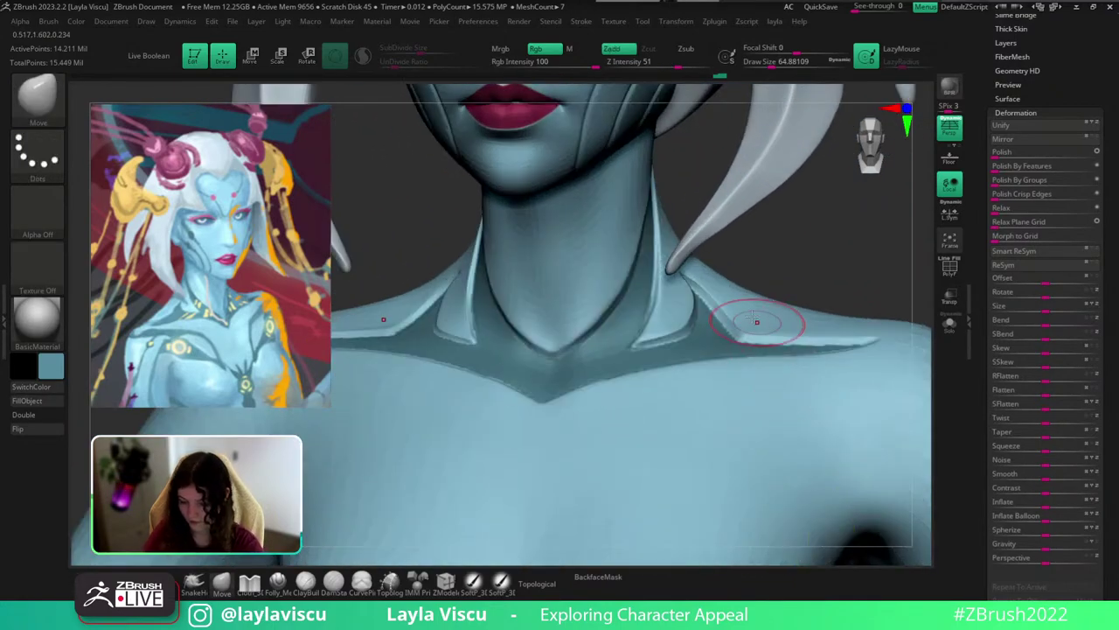
pyautogui.click(473, 581)
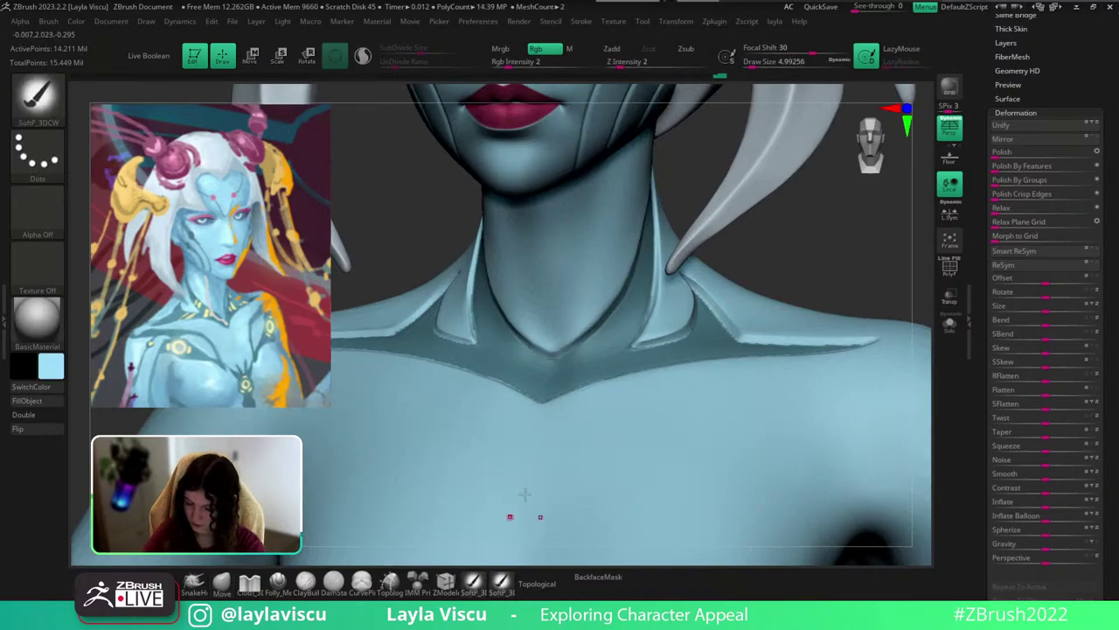
pyautogui.click(950, 323)
# Enable LazyMouse, set Rgb Intensity to 100, and paint light blue along the jagged collar edge by the collarbone spike.
pyautogui.keyDown('ctrl'); pyautogui.moveTo(710, 253); pyautogui.dragTo(707, 299, button='right'); pyautogui.keyUp('ctrl')
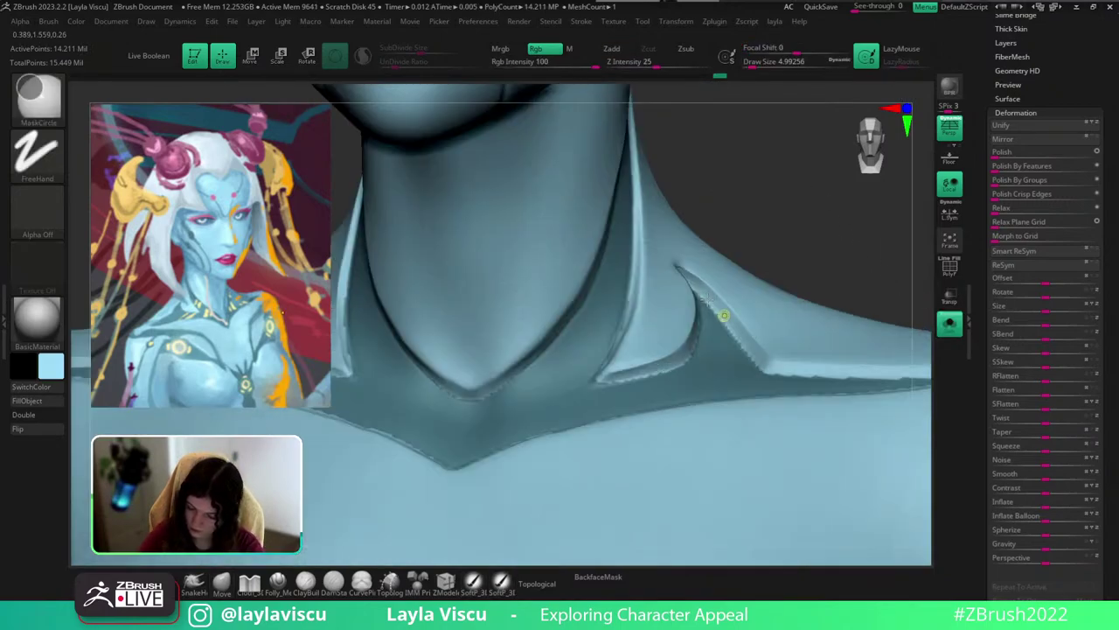
pyautogui.press('l')
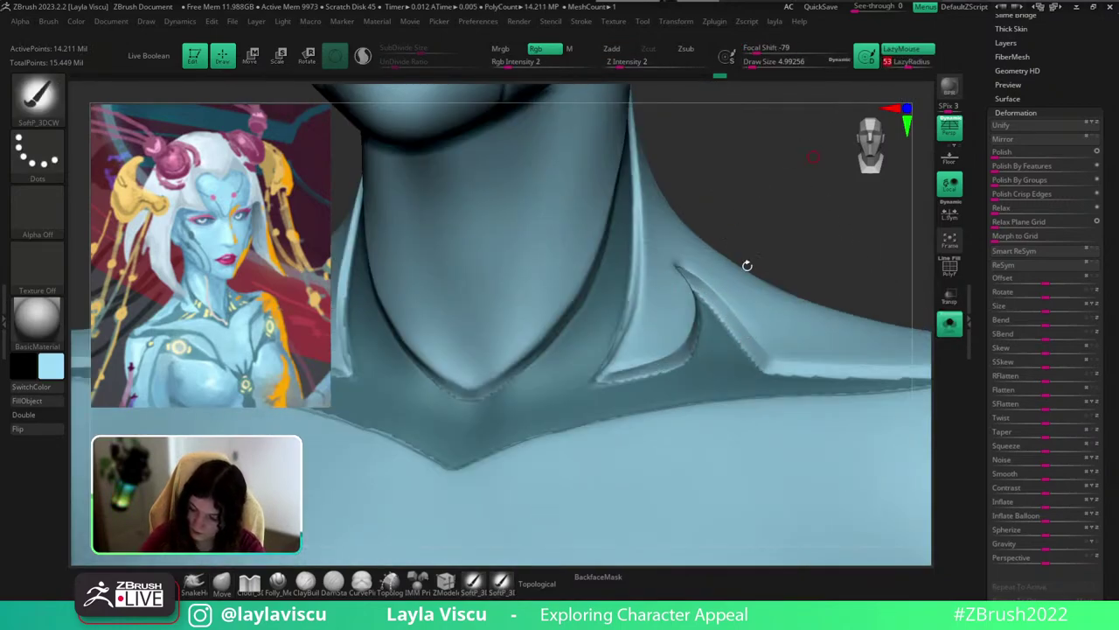
pyautogui.moveTo(745, 342); pyautogui.dragTo(771, 367)
pyautogui.click(604, 64)
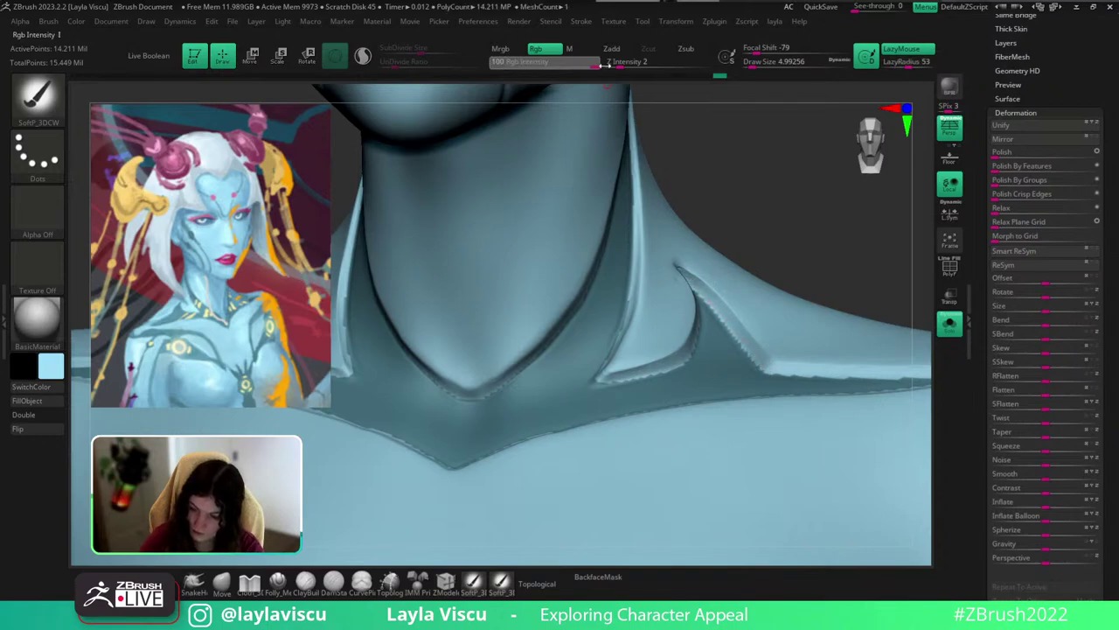
pyautogui.moveTo(717, 311); pyautogui.dragTo(793, 383)
# Clean the upper and lower borders of the collar's shoulder tip with light blue strokes.
pyautogui.moveTo(806, 265); pyautogui.dragTo(587, 376)
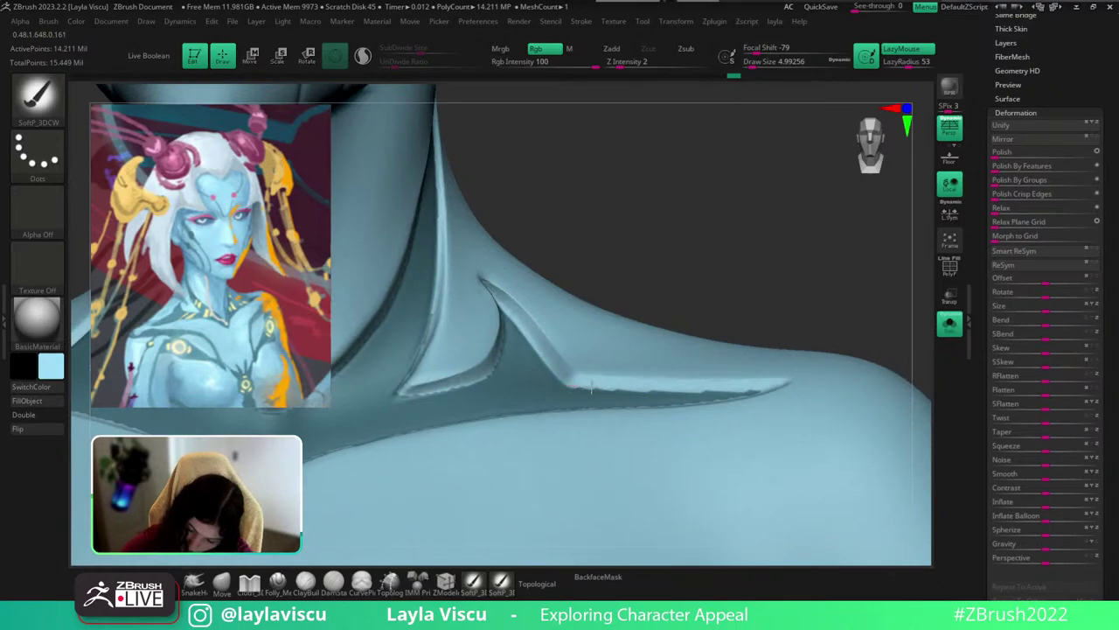
pyautogui.moveTo(682, 391); pyautogui.dragTo(766, 386)
pyautogui.moveTo(720, 296); pyautogui.dragTo(711, 362)
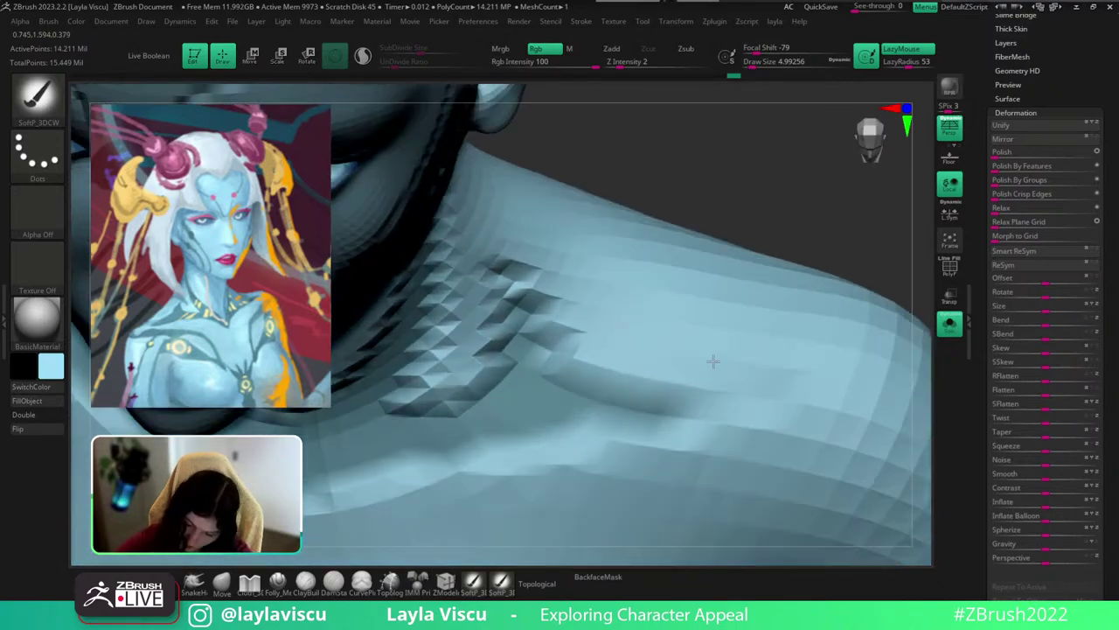
pyautogui.keyDown('alt'); pyautogui.moveTo(728, 192); pyautogui.dragTo(752, 174); pyautogui.keyUp('alt')
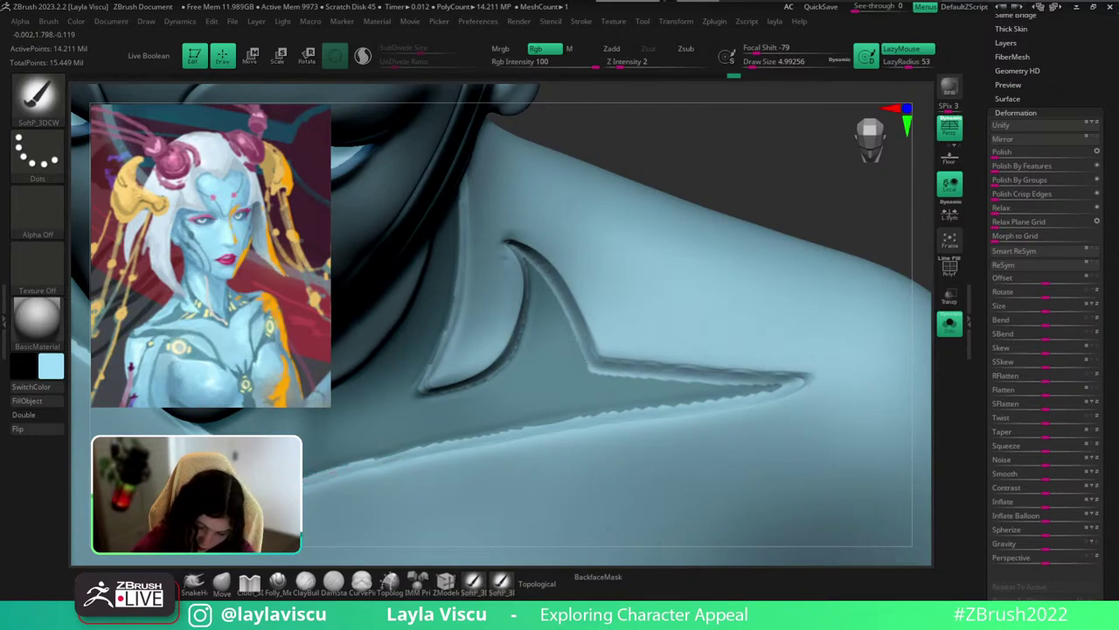
pyautogui.moveTo(348, 461)
pyautogui.mouseDown()
pyautogui.moveTo(807, 375)
pyautogui.moveTo(316, 448)
pyautogui.mouseUp()
# Even out the inside edges of the collar's shoulder tip with the darker collar blue, and resample the light skin blue.
pyautogui.moveTo(744, 381); pyautogui.dragTo(577, 387)
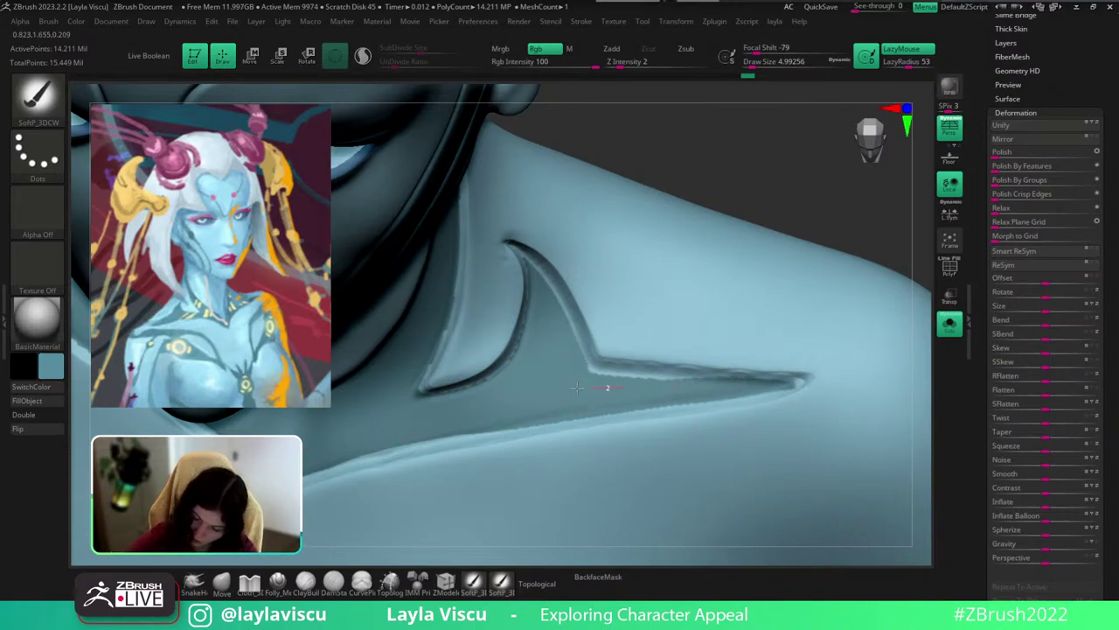
pyautogui.moveTo(756, 396); pyautogui.dragTo(596, 412)
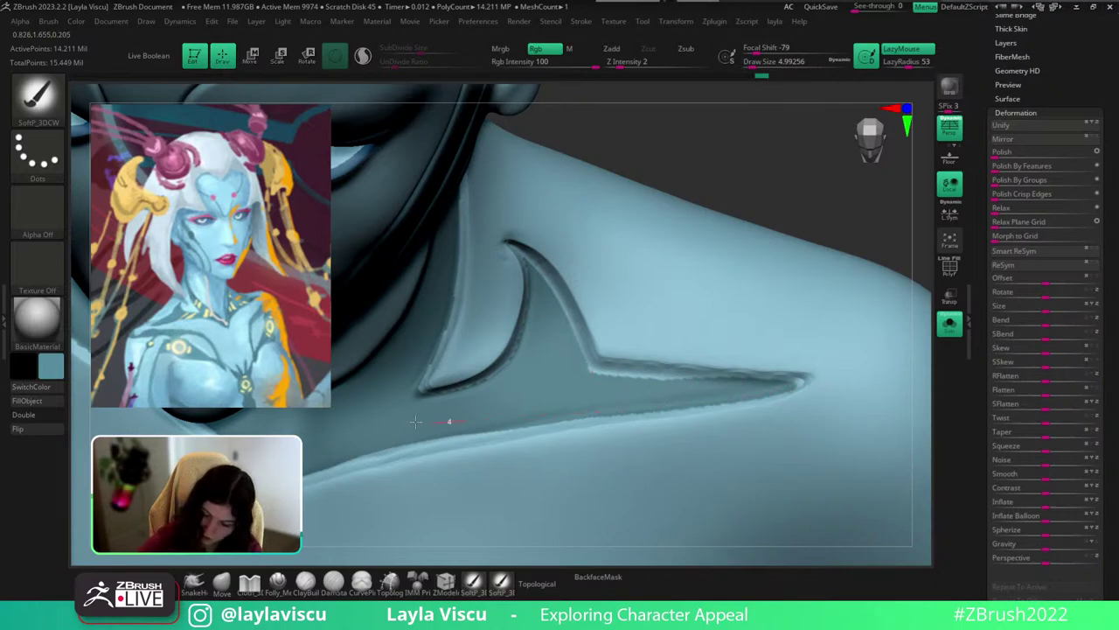
pyautogui.moveTo(853, 238); pyautogui.dragTo(862, 233)
pyautogui.press('c')
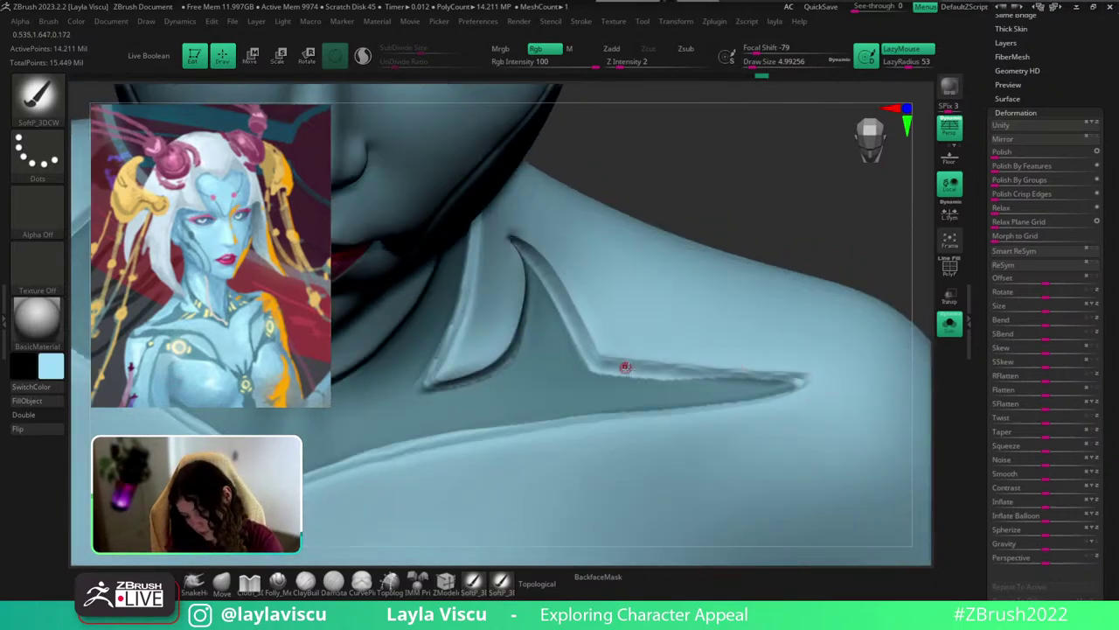
# Sample the darker collar blue and paint it along the edges of the curved notch and the neck spike's base.
pyautogui.keyDown('ctrl'); pyautogui.moveTo(804, 364); pyautogui.dragTo(798, 192, button='right'); pyautogui.keyUp('ctrl')
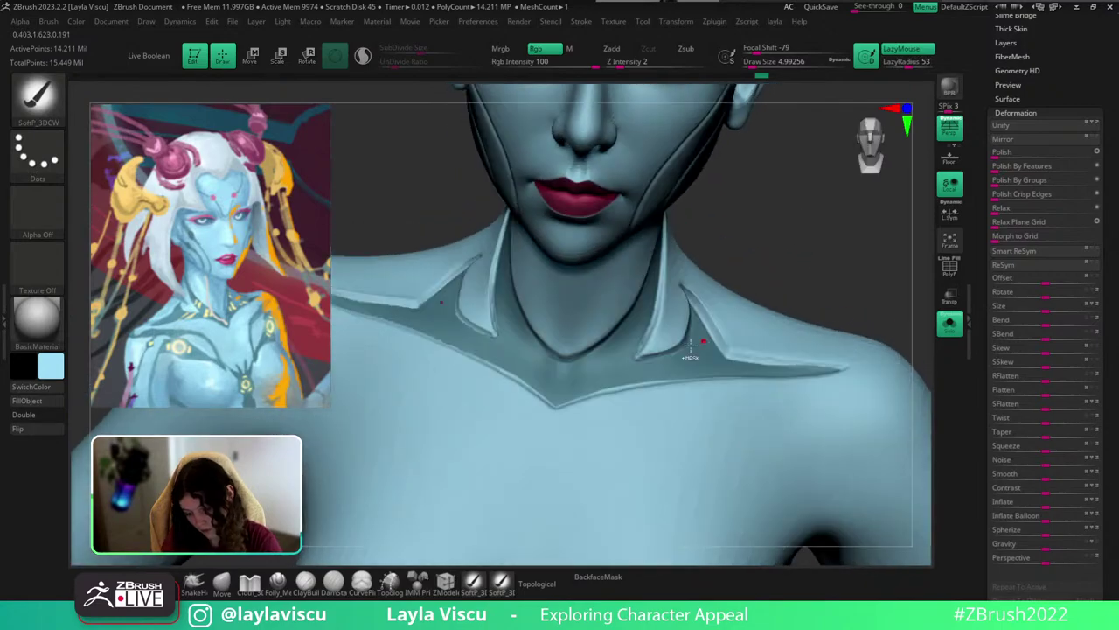
pyautogui.keyDown('ctrl'); pyautogui.moveTo(691, 355); pyautogui.dragTo(656, 384, button='right'); pyautogui.keyUp('ctrl')
pyautogui.moveTo(815, 172); pyautogui.dragTo(774, 176, button='right')
pyautogui.press('c')
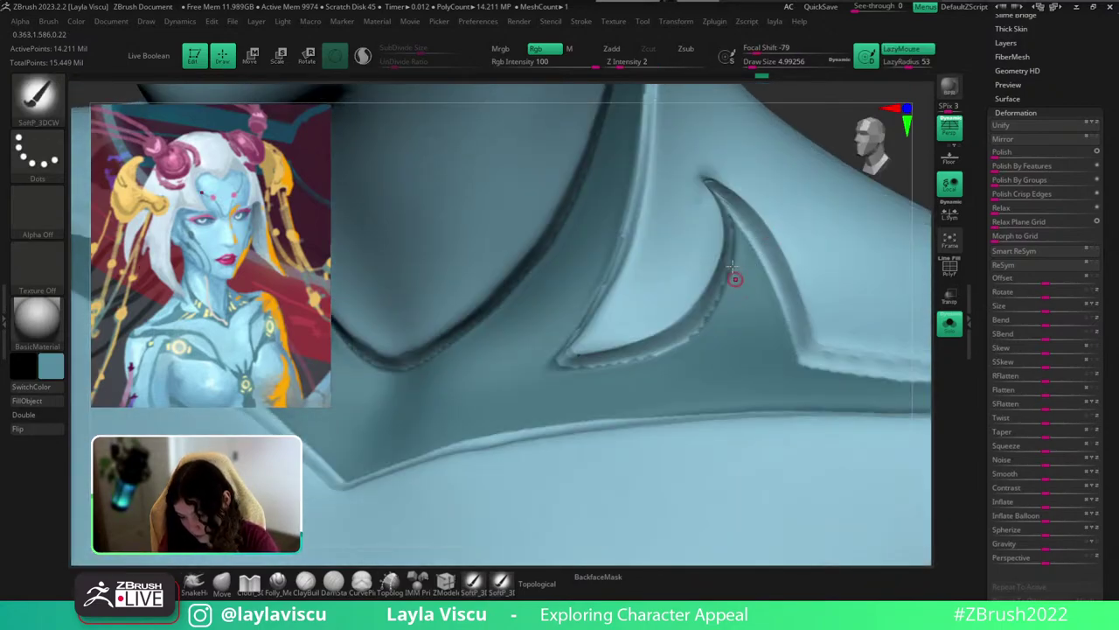
pyautogui.moveTo(717, 307)
pyautogui.mouseDown()
pyautogui.moveTo(676, 354)
pyautogui.moveTo(574, 373)
pyautogui.moveTo(678, 349)
pyautogui.moveTo(720, 311)
pyautogui.mouseUp()
pyautogui.moveTo(809, 159); pyautogui.dragTo(822, 120, button='right')
pyautogui.moveTo(617, 182)
pyautogui.mouseDown()
pyautogui.moveTo(595, 265)
pyautogui.moveTo(531, 367)
pyautogui.mouseUp()
# Smooth the collar's V-shaped edge at the base of the throat with darker blue strokes.
pyautogui.moveTo(780, 160); pyautogui.dragTo(794, 198, button='right')
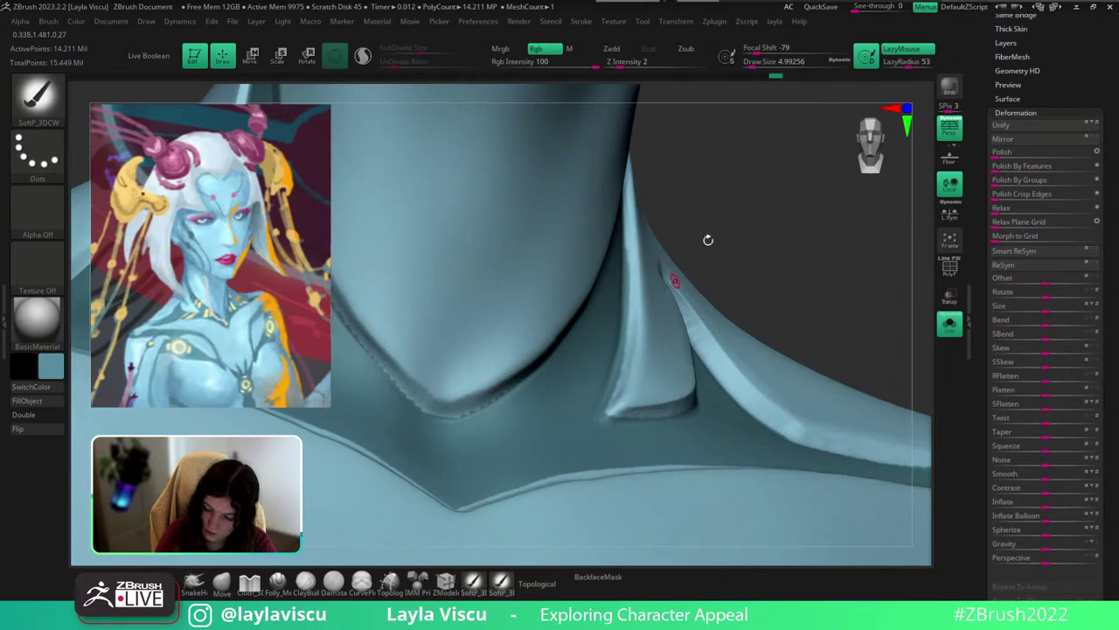
pyautogui.moveTo(709, 239)
pyautogui.mouseDown(button='right')
pyautogui.moveTo(709, 208)
pyautogui.moveTo(541, 326)
pyautogui.mouseUp(button='right')
pyautogui.moveTo(372, 431); pyautogui.dragTo(350, 409)
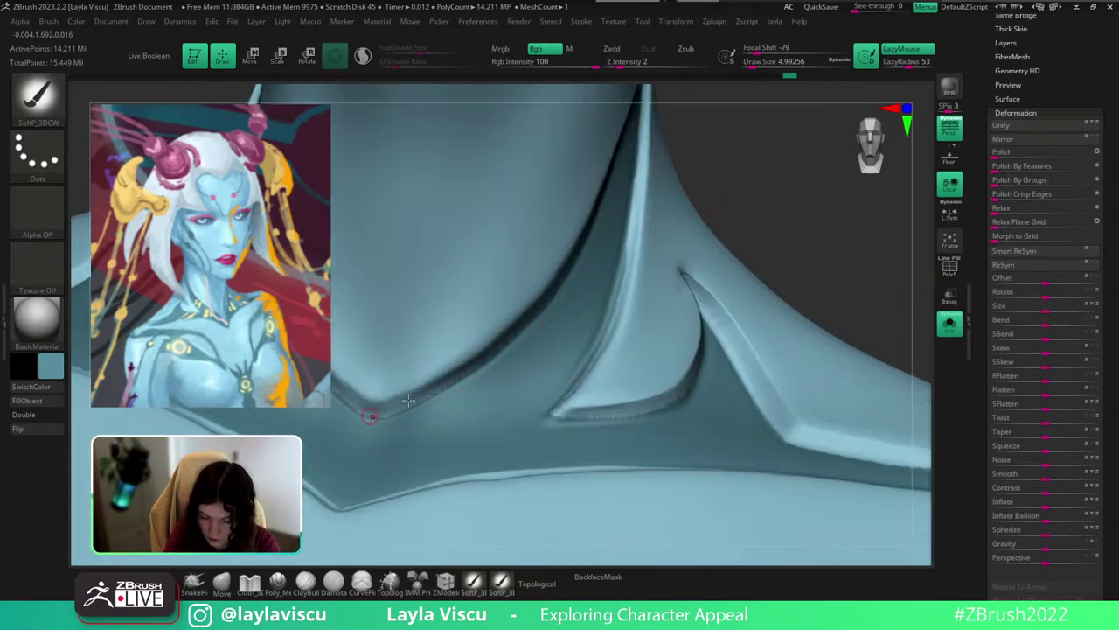
pyautogui.moveTo(515, 341); pyautogui.dragTo(345, 423)
# Touch up the neck spike's base, and clean its front edge up to the tip with the sampled light skin blue.
pyautogui.moveTo(740, 200)
pyautogui.mouseDown(button='right')
pyautogui.moveTo(767, 245)
pyautogui.moveTo(641, 293)
pyautogui.mouseUp(button='right')
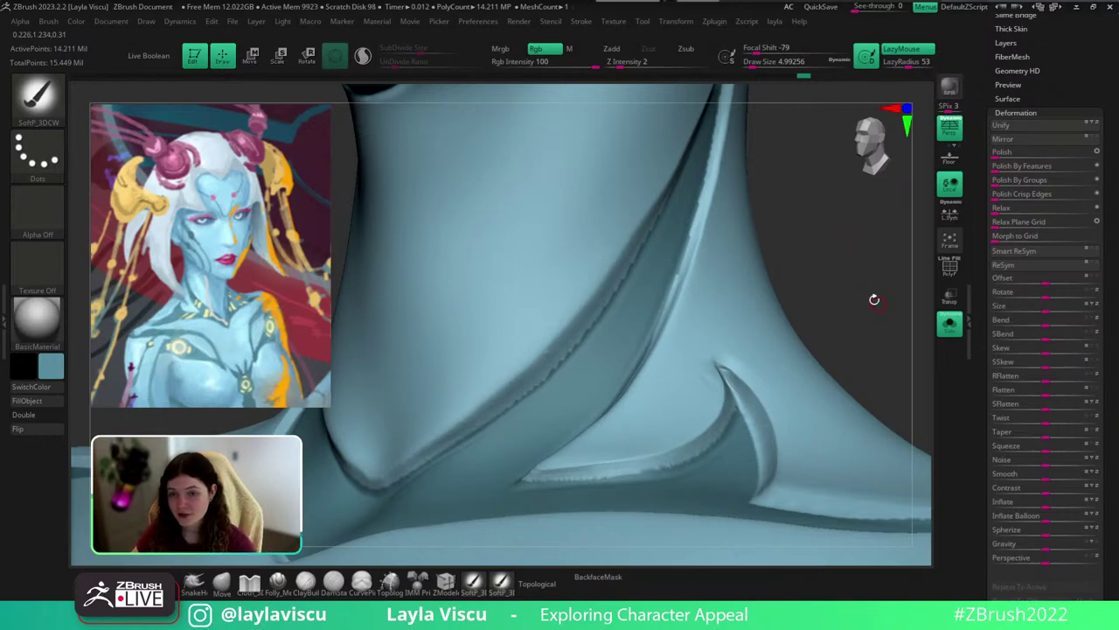
pyautogui.keyDown('ctrl'); pyautogui.moveTo(880, 312); pyautogui.dragTo(800, 416, button='right'); pyautogui.keyUp('ctrl')
pyautogui.moveTo(628, 413); pyautogui.dragTo(698, 452)
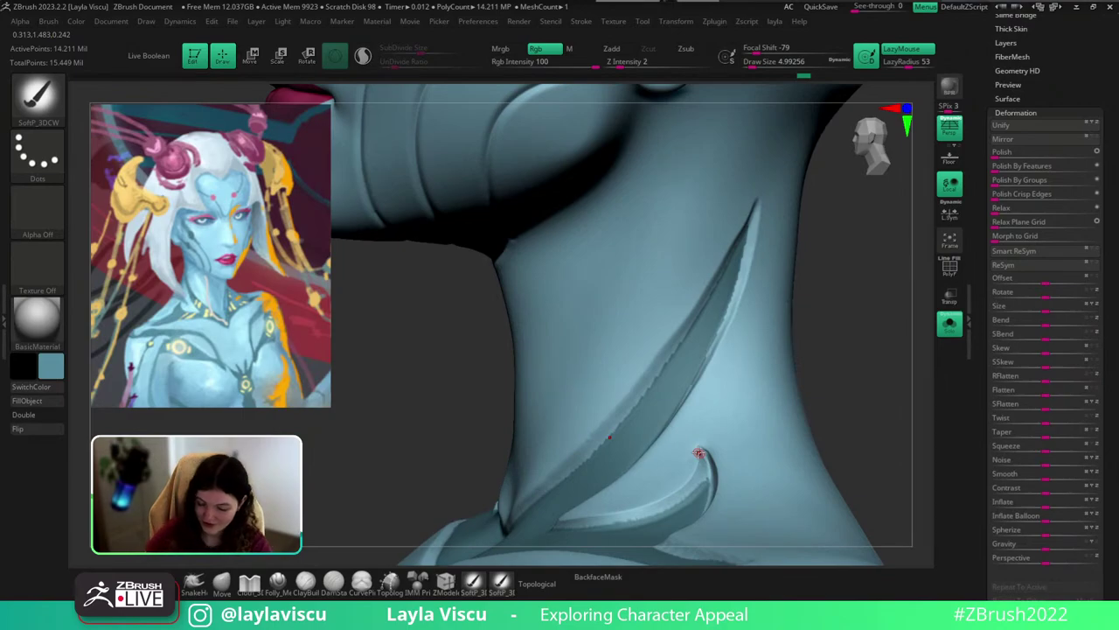
pyautogui.press('c')
pyautogui.moveTo(554, 472); pyautogui.dragTo(637, 385)
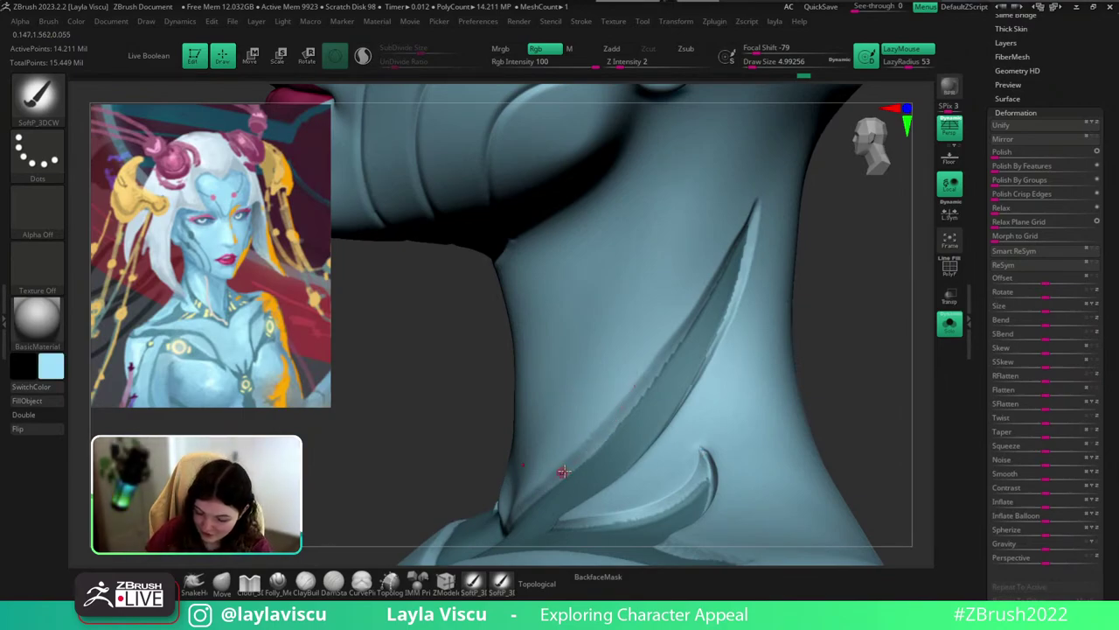
pyautogui.moveTo(830, 238); pyautogui.dragTo(665, 353)
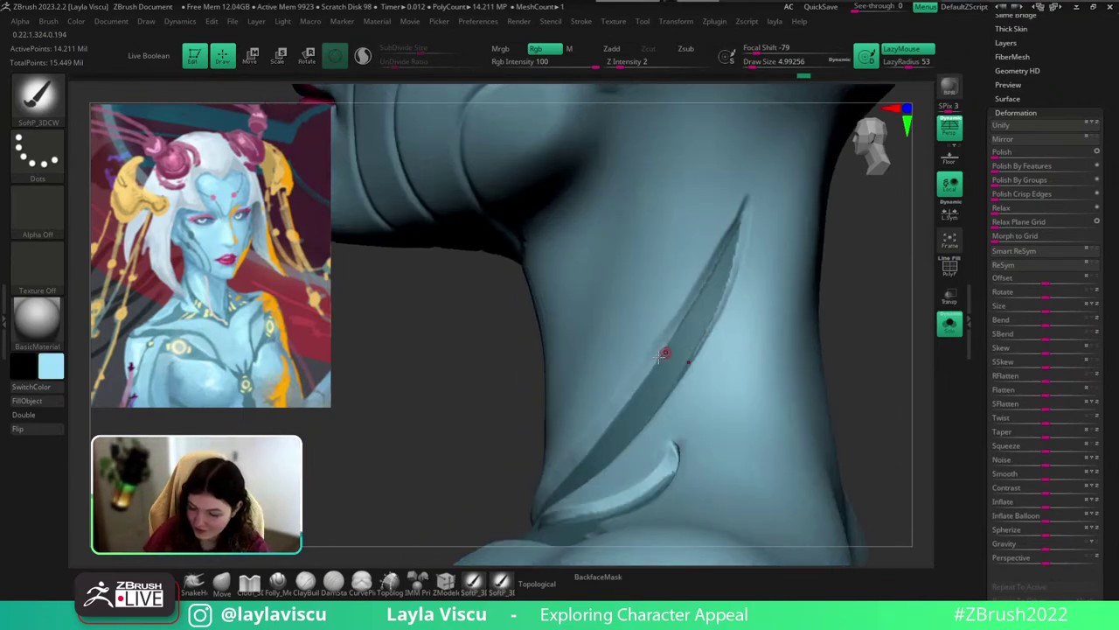
pyautogui.moveTo(702, 274); pyautogui.dragTo(736, 225)
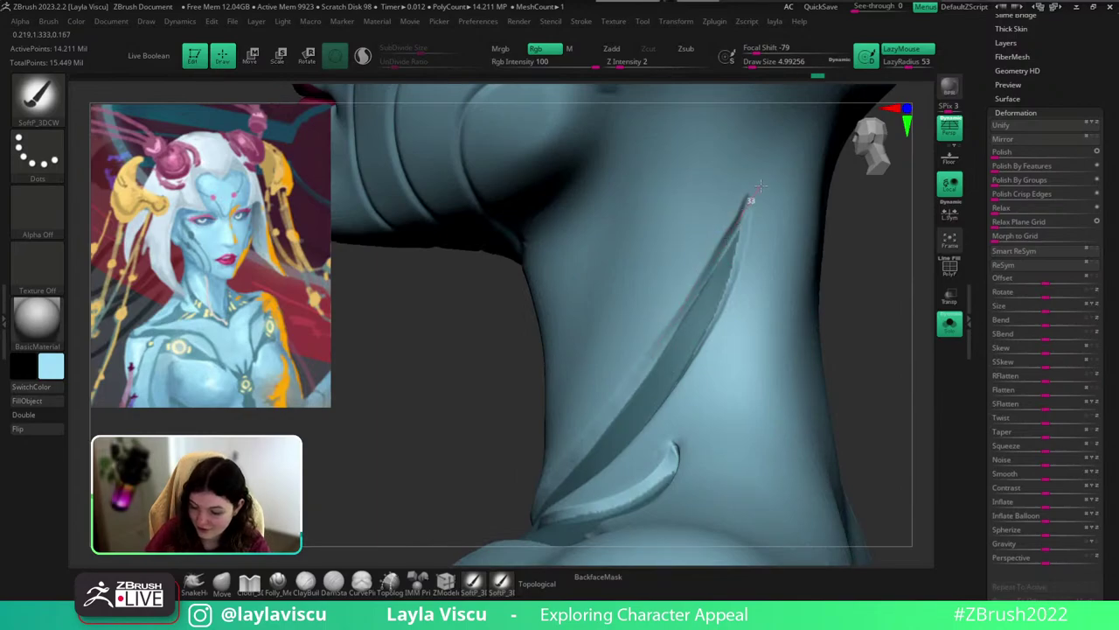
pyautogui.moveTo(761, 185); pyautogui.dragTo(762, 182)
# Sample the darker collar blue, reduce Draw Size to about 2.6, and paint the neck spike's tip and rear edge.
pyautogui.press('c')
pyautogui.keyDown('ctrl'); pyautogui.moveTo(726, 259); pyautogui.dragTo(743, 225, button='right'); pyautogui.keyUp('ctrl')
pyautogui.press('s')
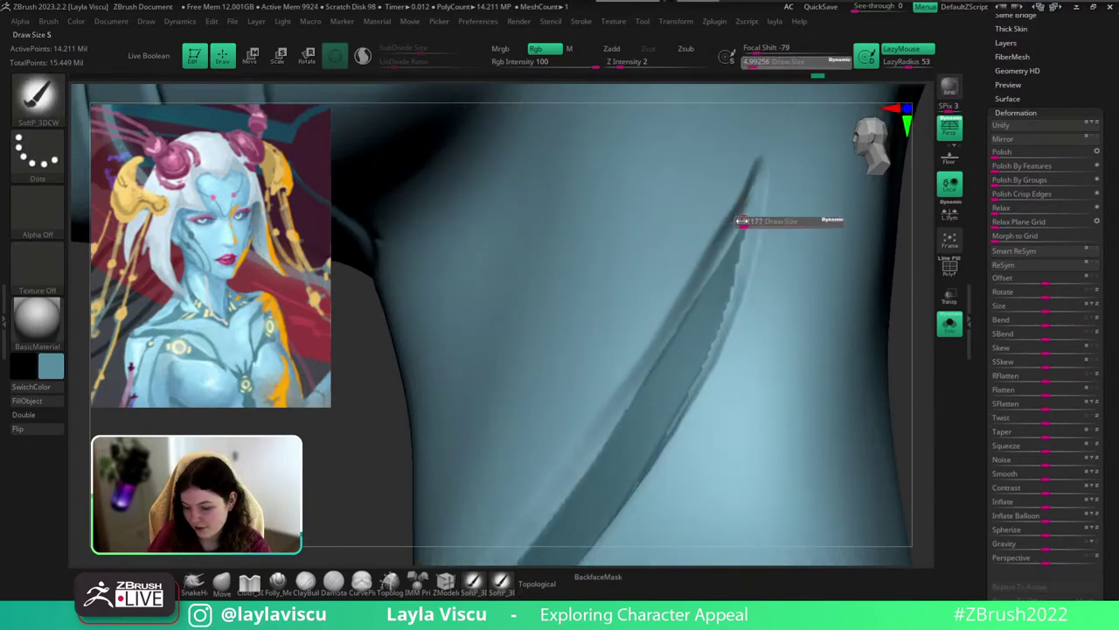
pyautogui.moveTo(742, 221); pyautogui.dragTo(706, 290)
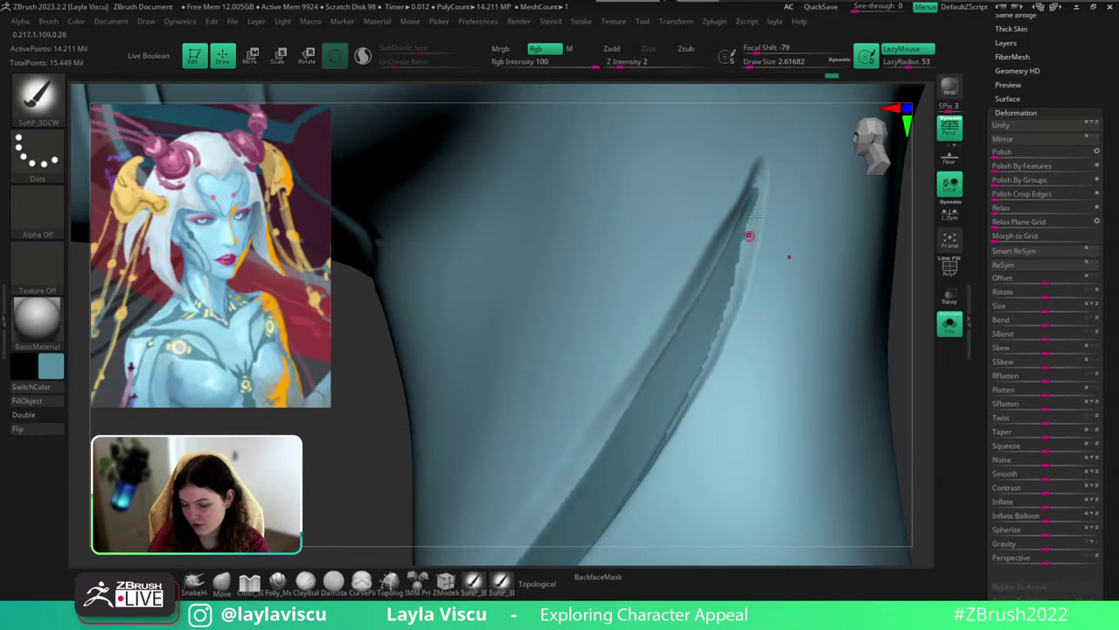
pyautogui.moveTo(740, 251); pyautogui.dragTo(822, 295)
pyautogui.moveTo(893, 290); pyautogui.dragTo(821, 251)
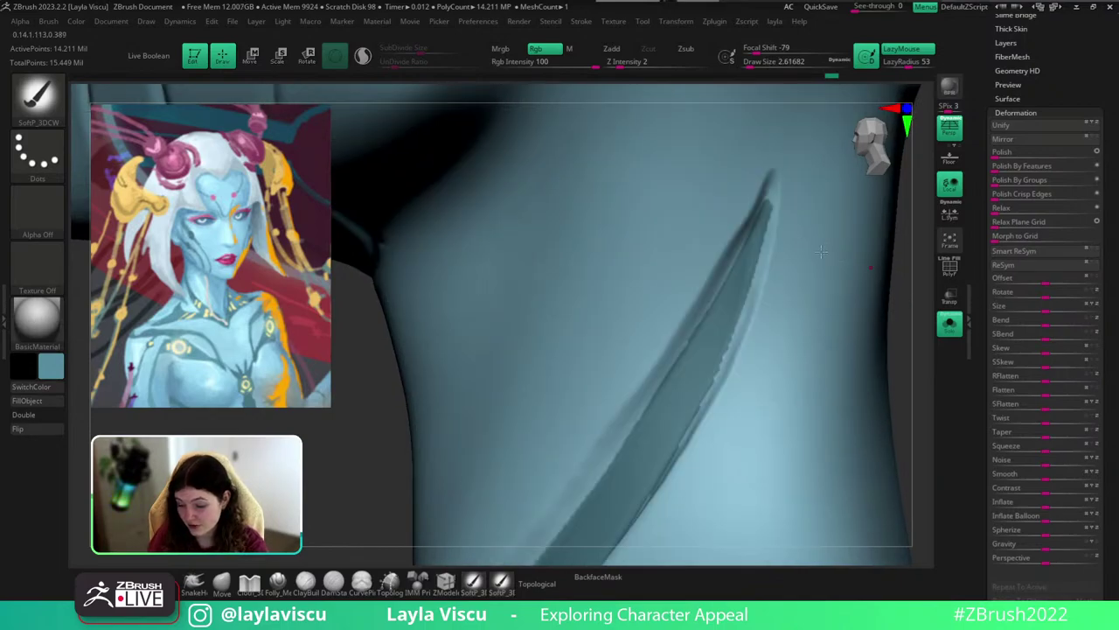
pyautogui.moveTo(734, 330); pyautogui.dragTo(702, 367)
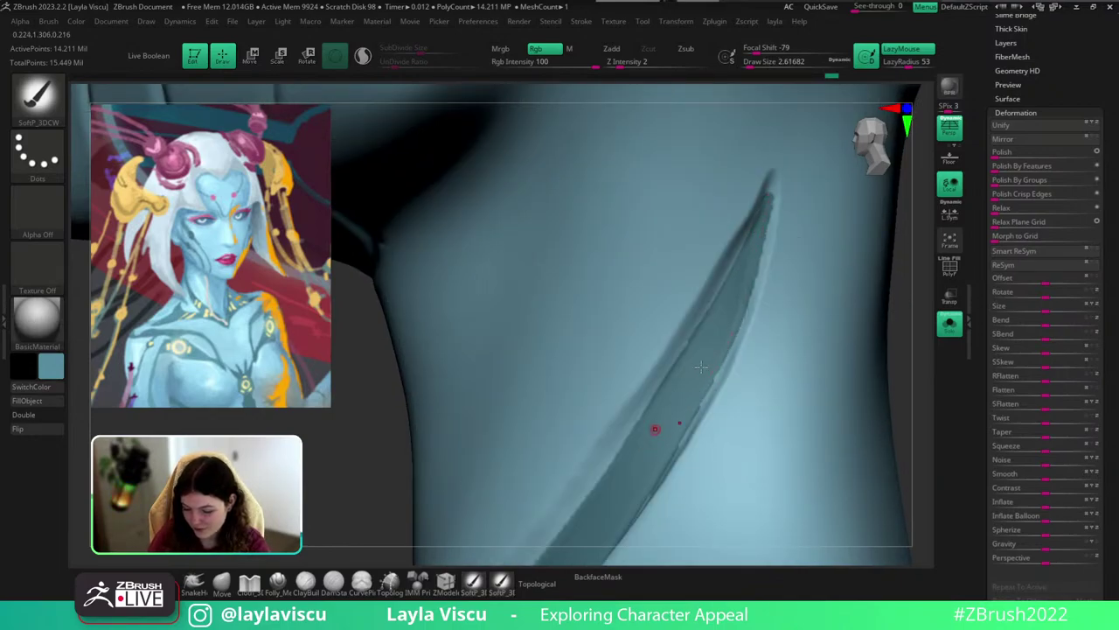
pyautogui.moveTo(743, 306); pyautogui.dragTo(665, 446)
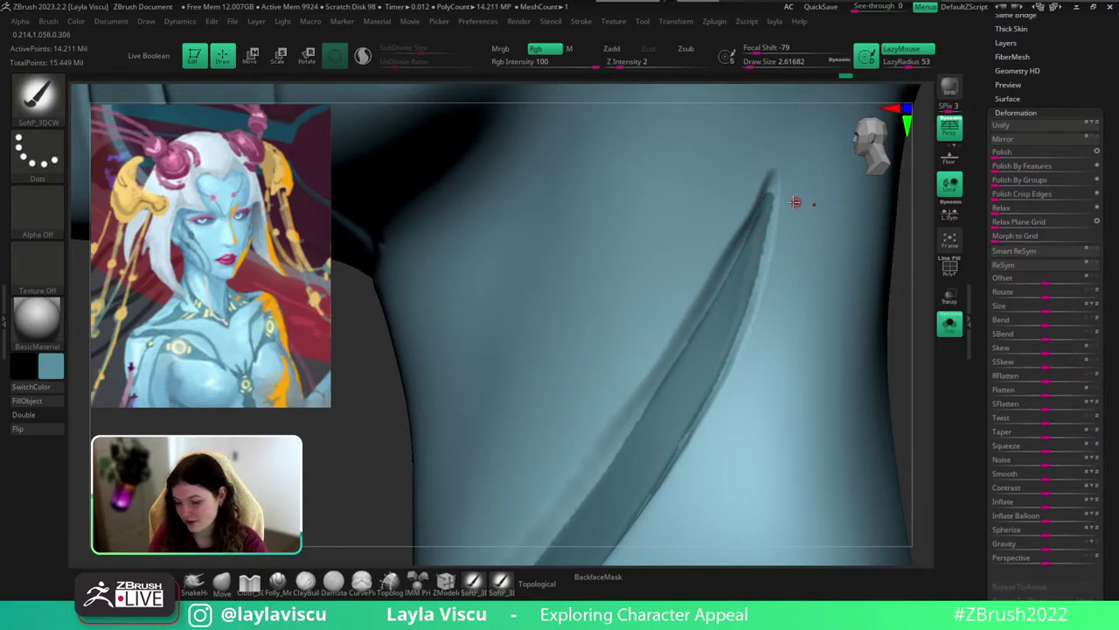
# Check the collar on the full body, and clean the lower edge of the opposite side's curved notch with sampled light blue.
pyautogui.press('c')
pyautogui.keyDown('ctrl'); pyautogui.moveTo(759, 376); pyautogui.dragTo(863, 490, button='right'); pyautogui.keyUp('ctrl')
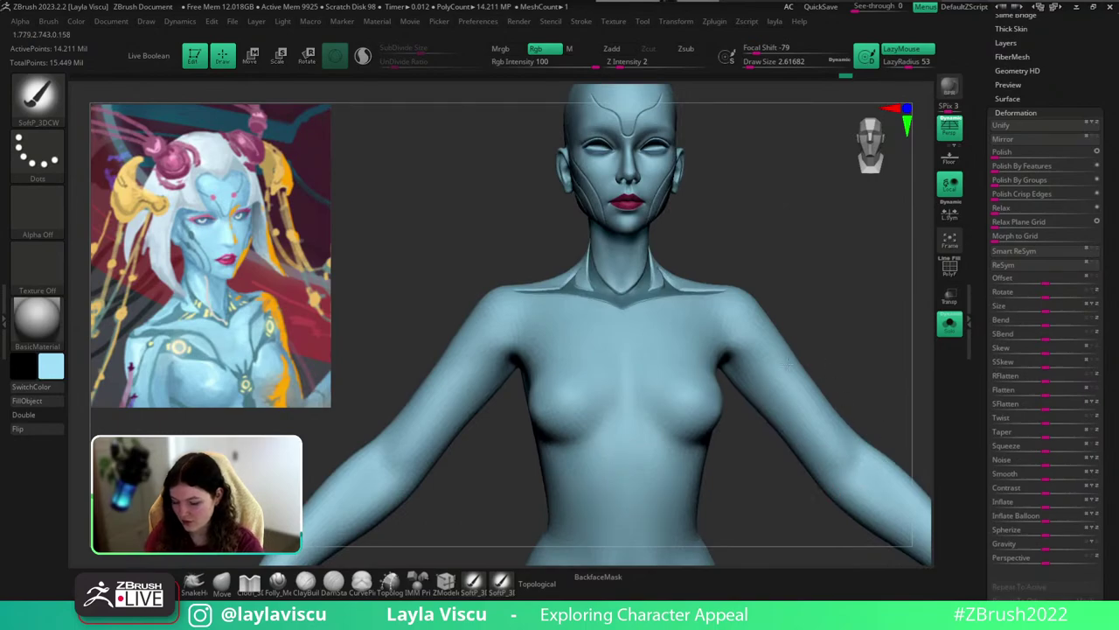
pyautogui.keyDown('alt'); pyautogui.moveTo(849, 312); pyautogui.dragTo(759, 486, button='right'); pyautogui.keyUp('alt')
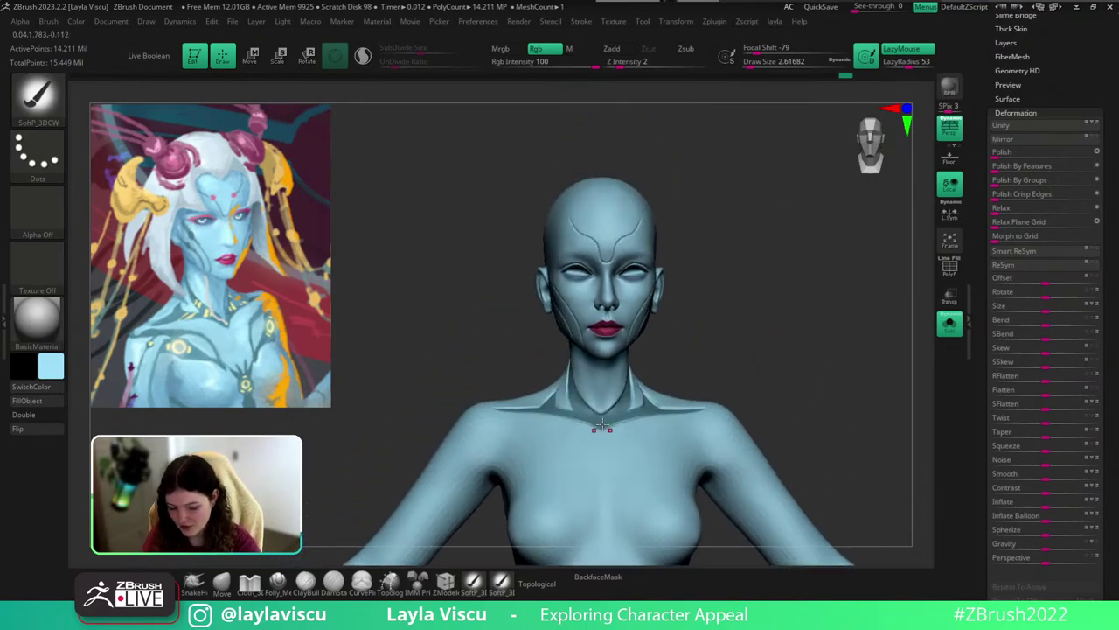
pyautogui.keyDown('ctrl'); pyautogui.moveTo(603, 424); pyautogui.dragTo(673, 530, button='right'); pyautogui.keyUp('ctrl')
pyautogui.keyDown('ctrl'); pyautogui.moveTo(533, 361); pyautogui.dragTo(599, 452, button='right'); pyautogui.keyUp('ctrl')
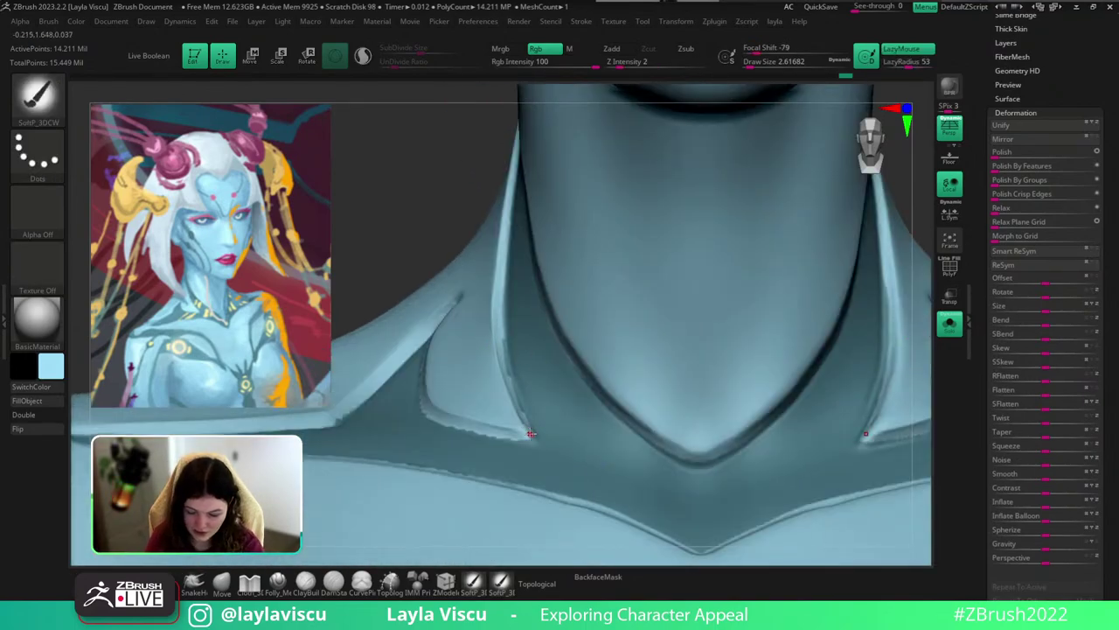
pyautogui.keyDown('ctrl'); pyautogui.moveTo(530, 433); pyautogui.dragTo(426, 393, button='right'); pyautogui.keyUp('ctrl')
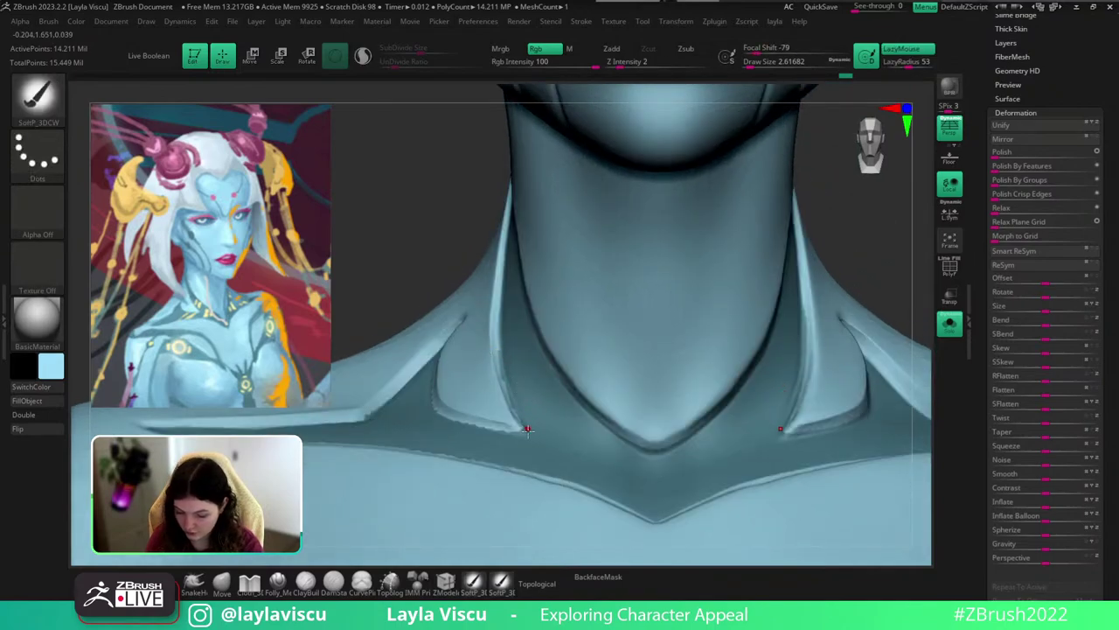
pyautogui.press('c')
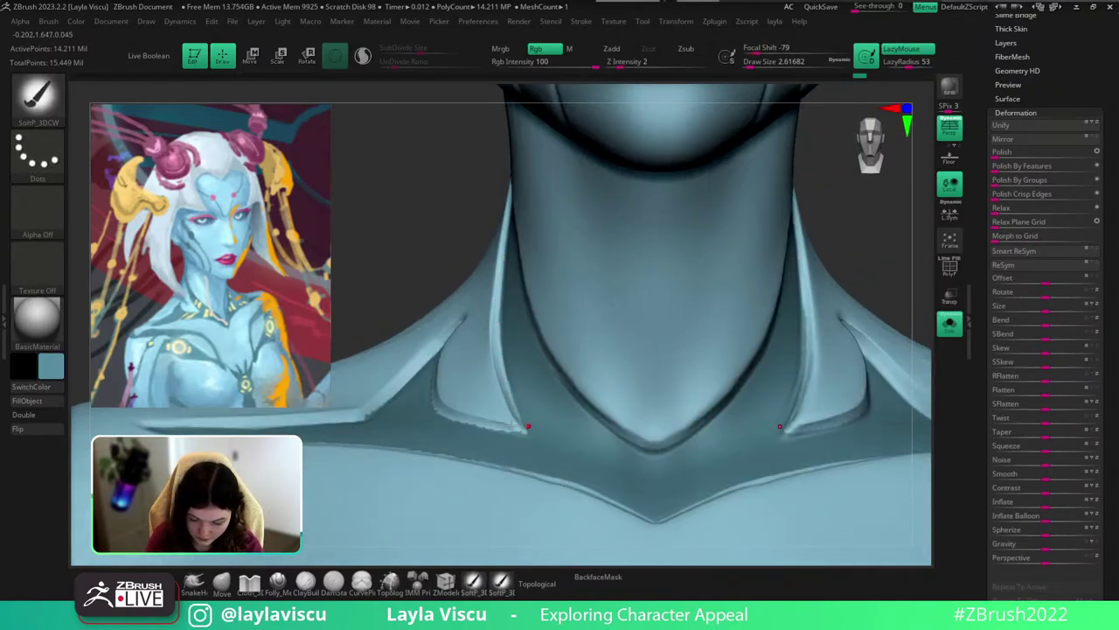
pyautogui.press('c')
pyautogui.moveTo(458, 417); pyautogui.dragTo(500, 430)
pyautogui.moveTo(525, 431); pyautogui.dragTo(456, 416)
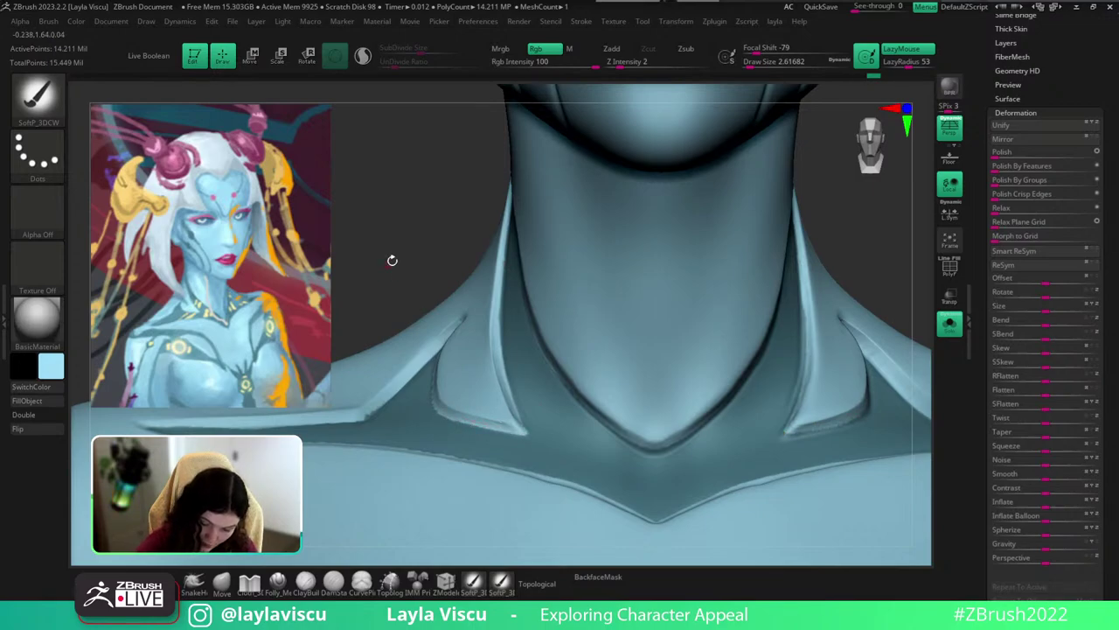
# Set LazyRadius to 29 and clean the lower edge of the curved collar notch with the sampled light skin blue.
pyautogui.moveTo(392, 260); pyautogui.dragTo(458, 281)
pyautogui.moveTo(446, 423)
pyautogui.mouseDown()
pyautogui.moveTo(436, 447)
pyautogui.moveTo(427, 425)
pyautogui.mouseUp()
pyautogui.press('c')
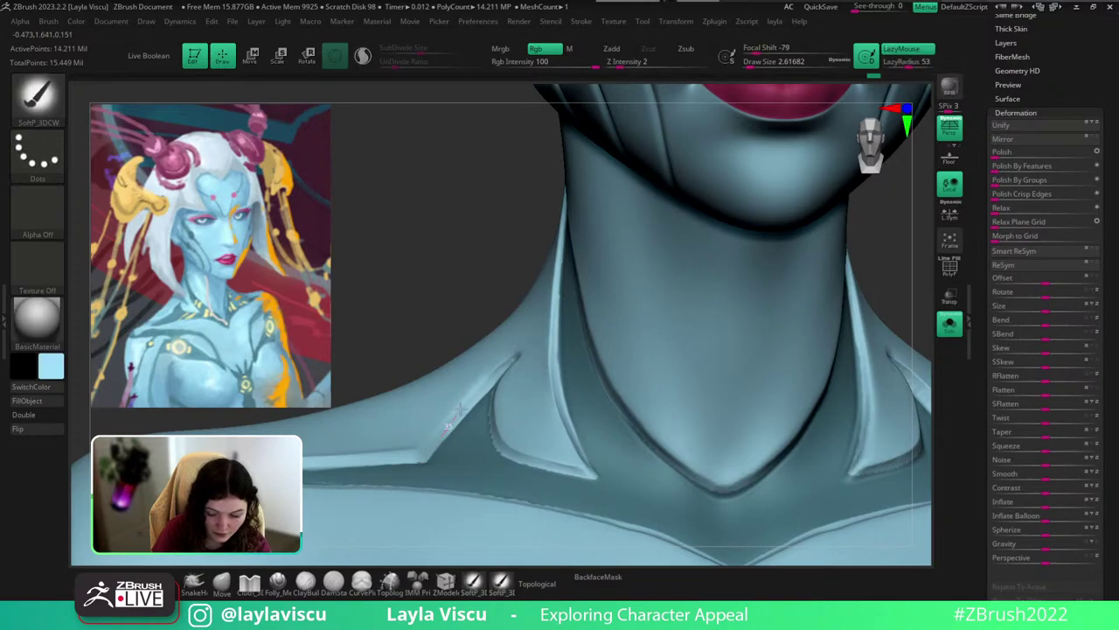
pyautogui.moveTo(465, 289)
pyautogui.mouseDown()
pyautogui.moveTo(500, 340)
pyautogui.moveTo(492, 449)
pyautogui.mouseUp()
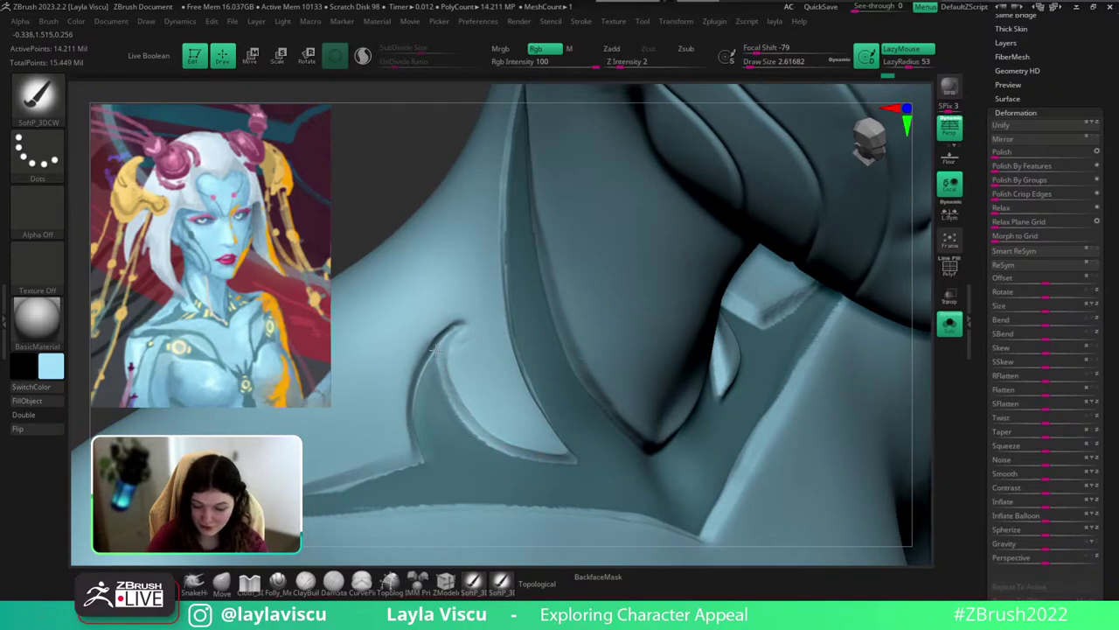
pyautogui.moveTo(907, 64); pyautogui.dragTo(903, 64)
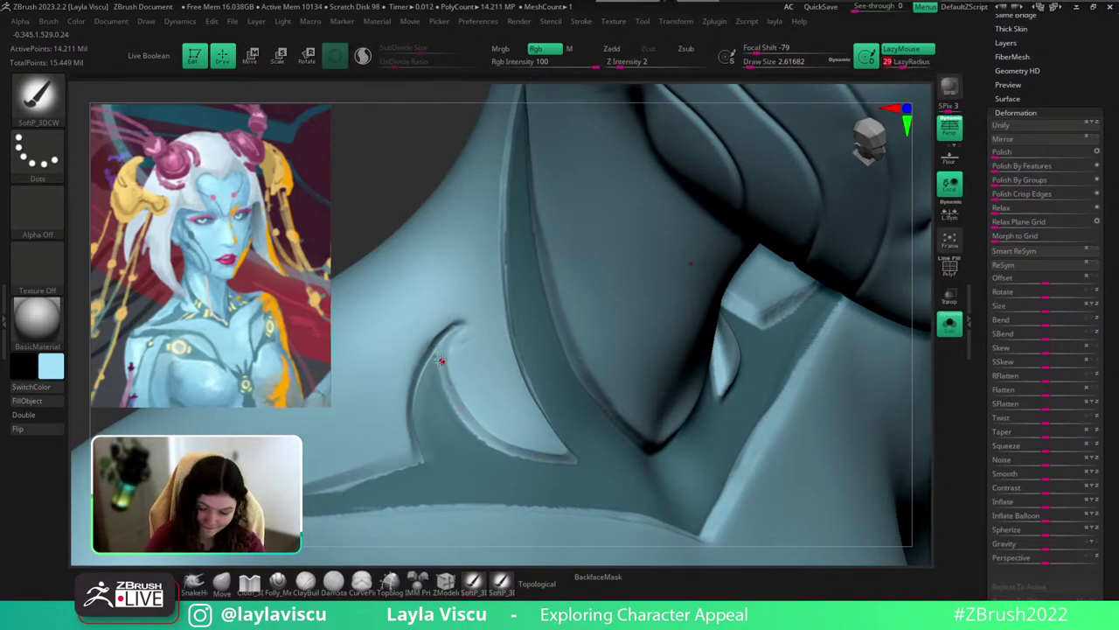
pyautogui.moveTo(453, 408); pyautogui.dragTo(526, 455)
# Refine the upper edge of the collar's shoulder spike, sampling the darker collar blue and then the light skin blue.
pyautogui.press('c')
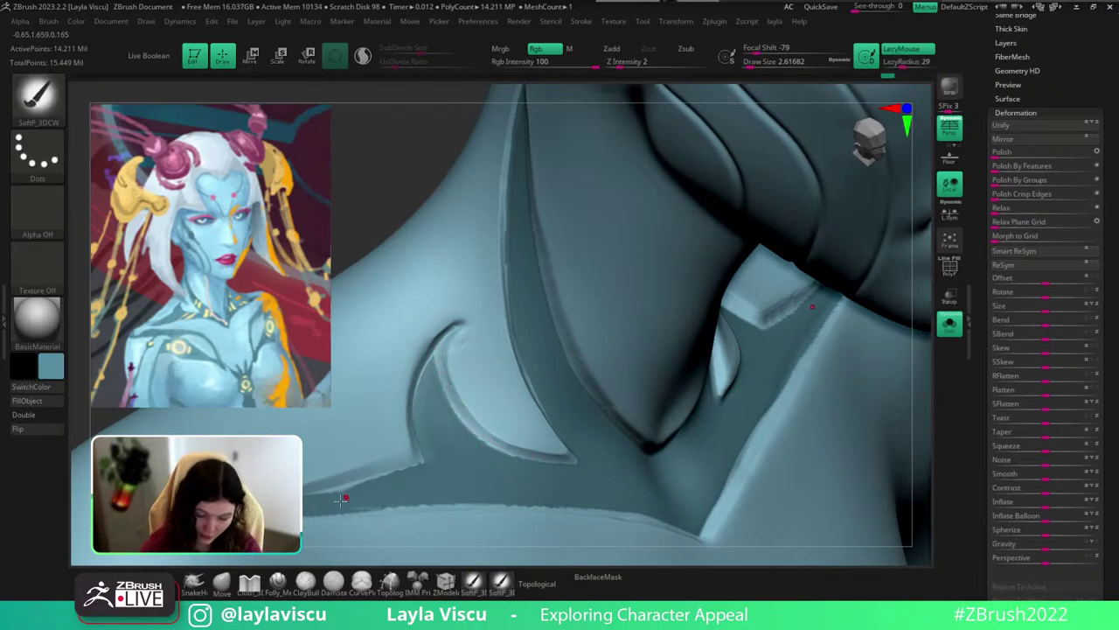
pyautogui.moveTo(318, 491)
pyautogui.mouseDown()
pyautogui.moveTo(437, 462)
pyautogui.moveTo(359, 478)
pyautogui.mouseUp()
pyautogui.press('c')
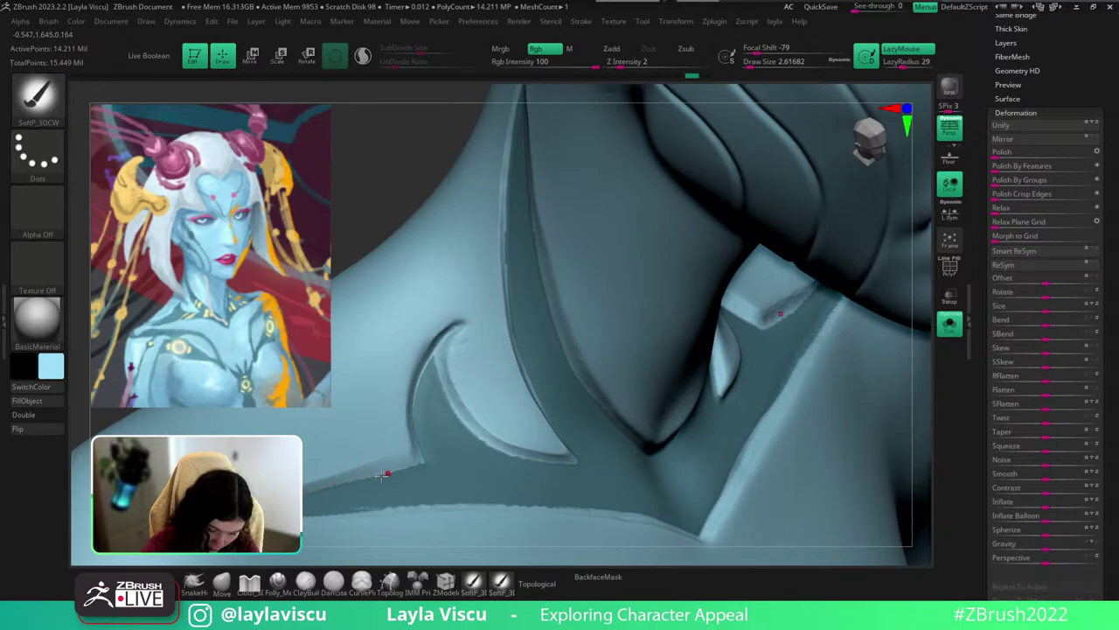
pyautogui.keyDown('ctrl'); pyautogui.moveTo(382, 475); pyautogui.dragTo(395, 298, button='right'); pyautogui.keyUp('ctrl')
pyautogui.keyDown('shift'); pyautogui.moveTo(782, 365); pyautogui.dragTo(922, 242, button='right'); pyautogui.keyUp('shift')
pyautogui.keyDown('ctrl'); pyautogui.moveTo(755, 263); pyautogui.dragTo(874, 275, button='right'); pyautogui.keyUp('ctrl')
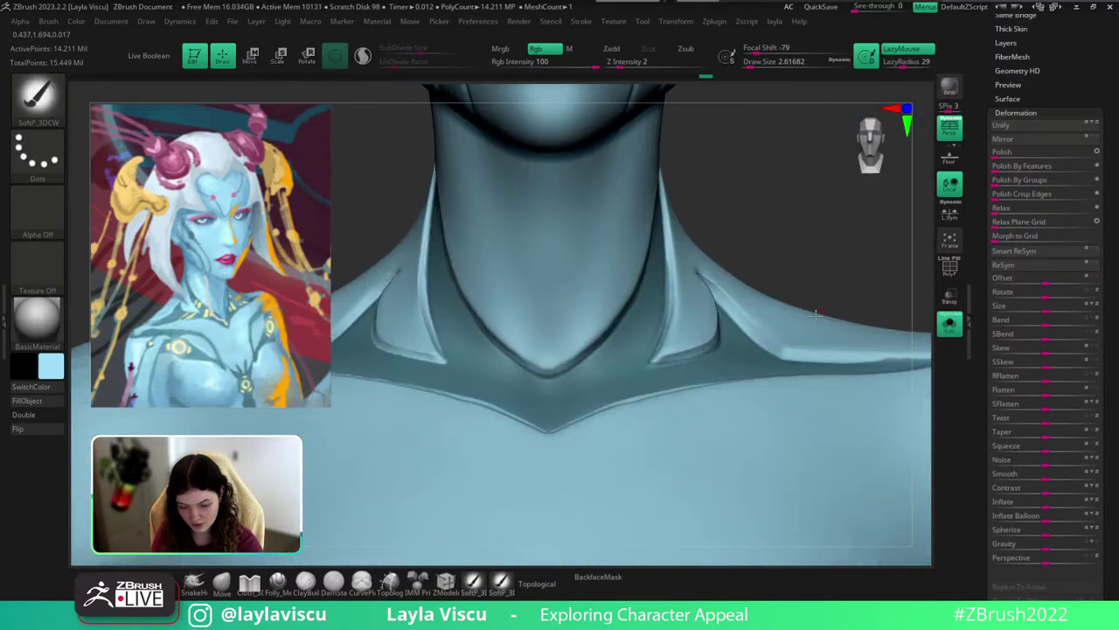
# Enable local symmetry while checking the body's wireframe at the lowest subdivision level, and return to the highest level.
pyautogui.scroll(-2, 782, 404)
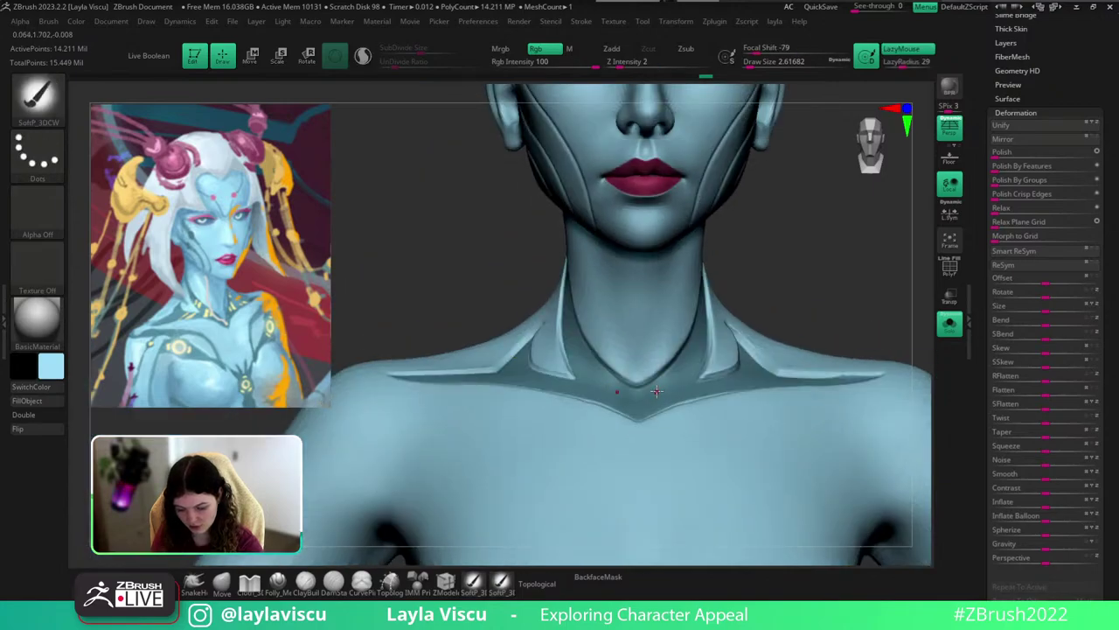
pyautogui.hotkey('shift', 'f')
pyautogui.hotkey('shift', 'd')
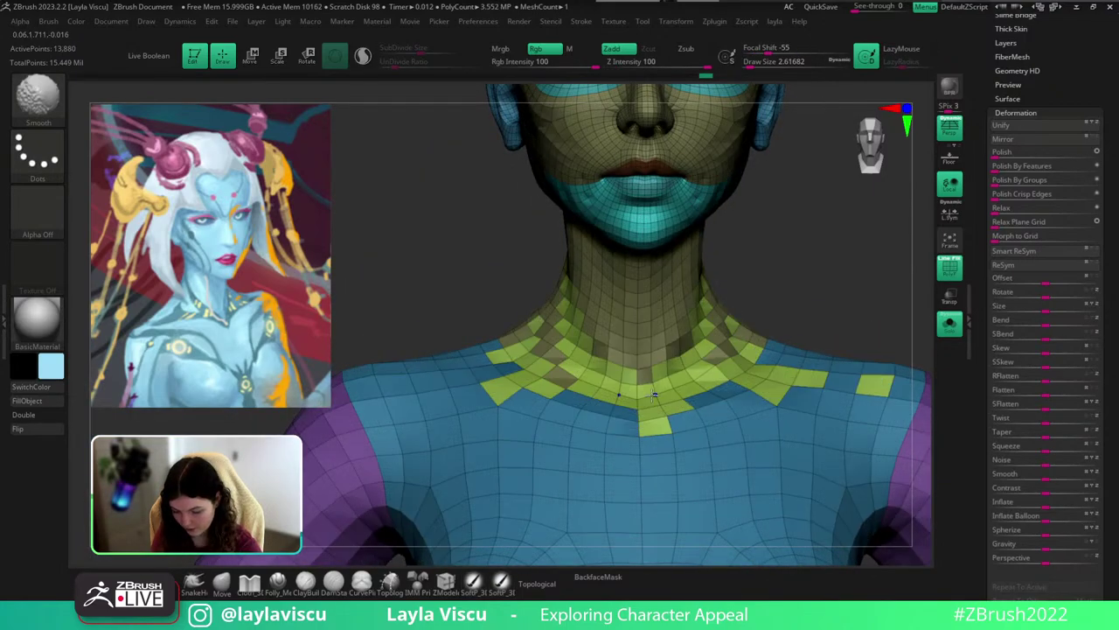
pyautogui.scroll(3, 654, 395)
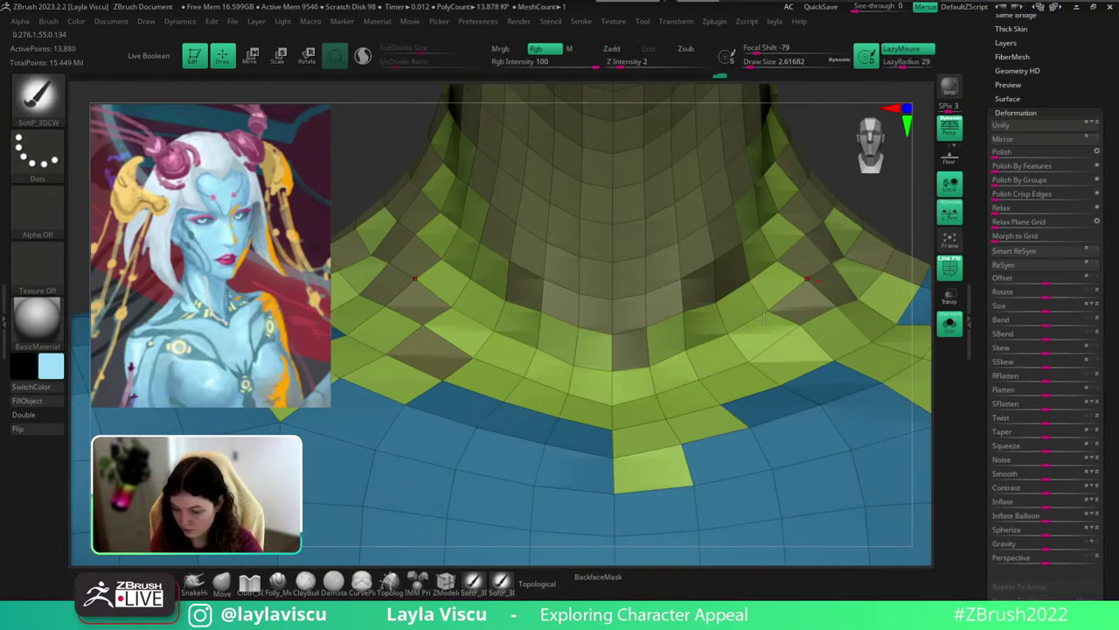
pyautogui.hotkey('shift', 'f')
pyautogui.press('d')
pyautogui.press('d')
pyautogui.press('d')
pyautogui.press('d')
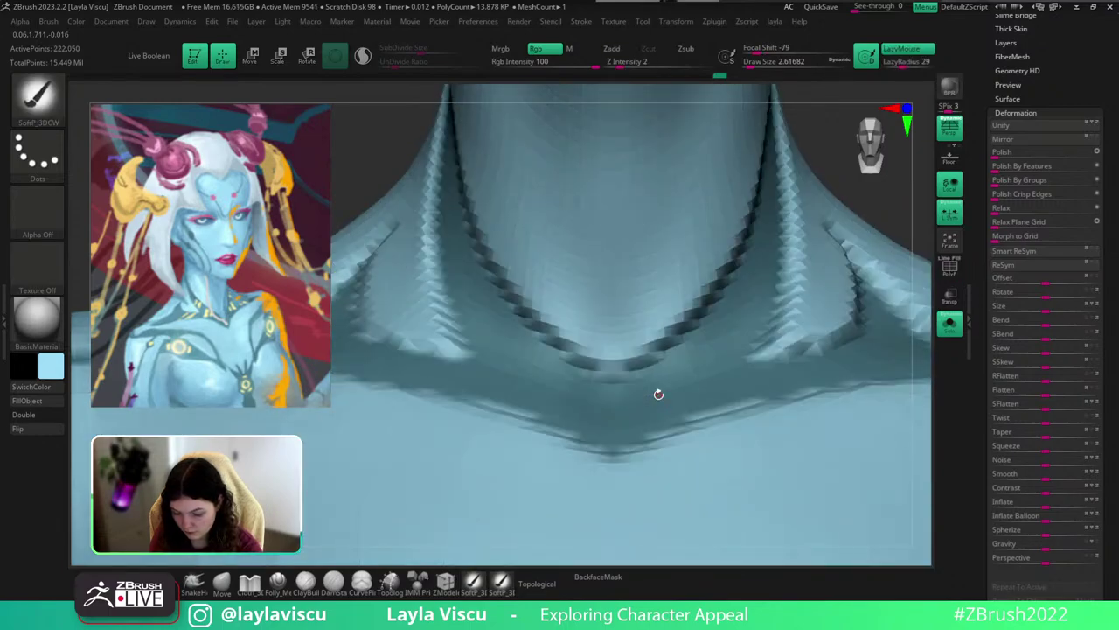
pyautogui.press('d')
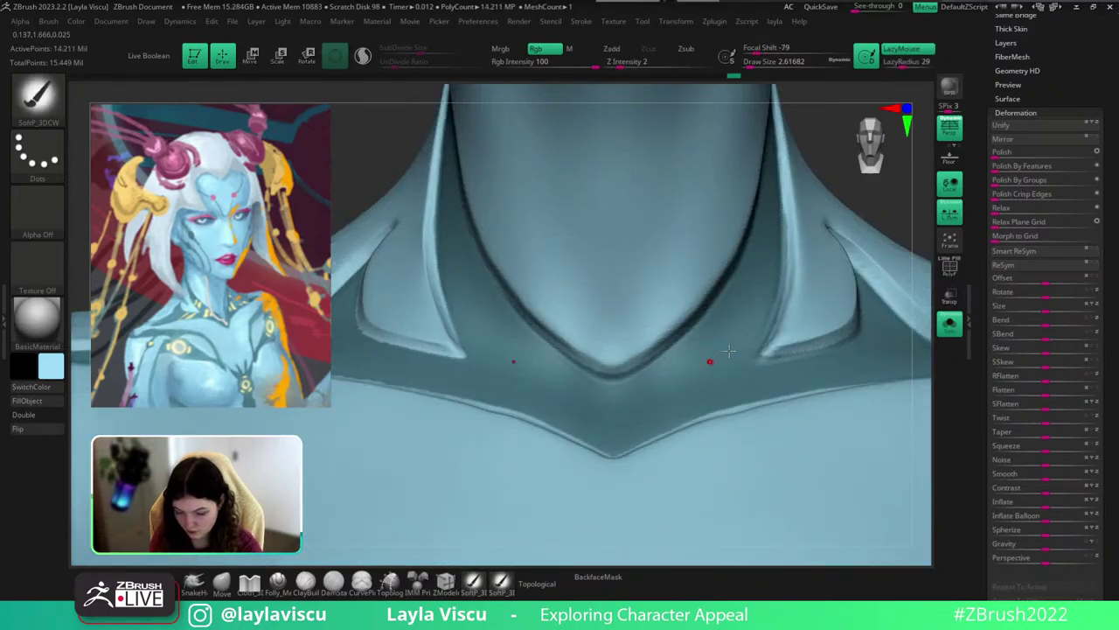
pyautogui.press('c')
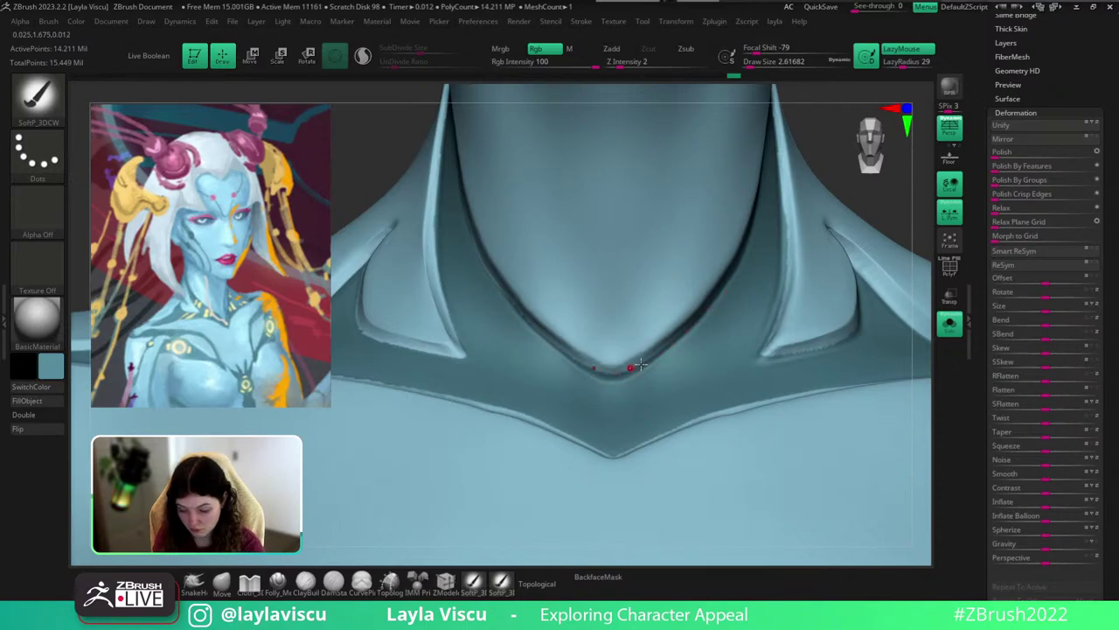
pyautogui.moveTo(675, 300); pyautogui.dragTo(623, 356)
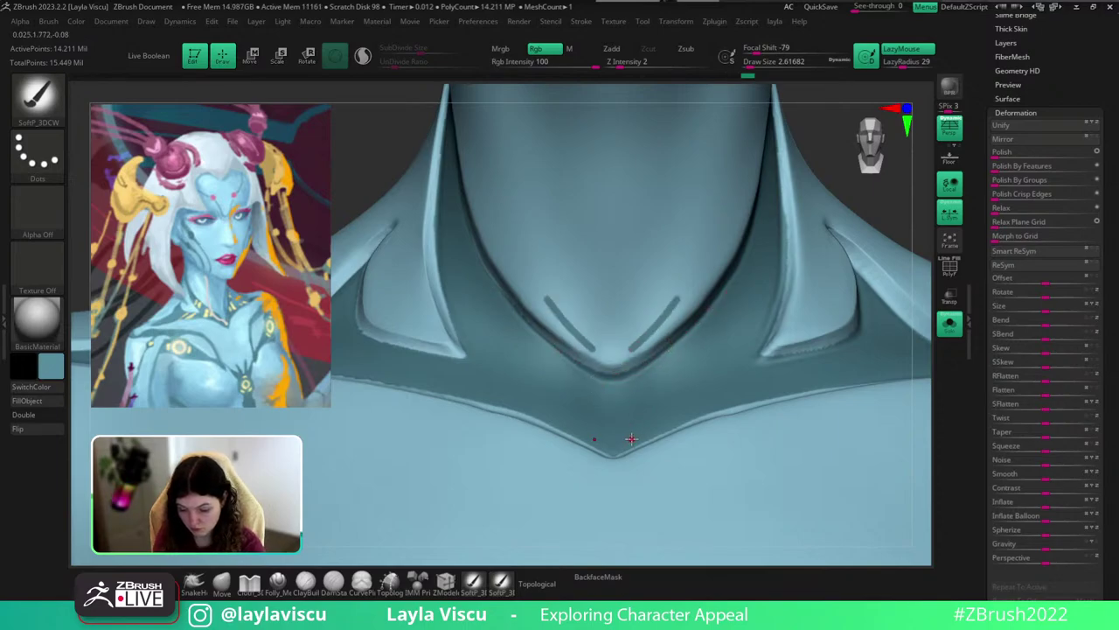
pyautogui.hotkey('ctrl', 'z')
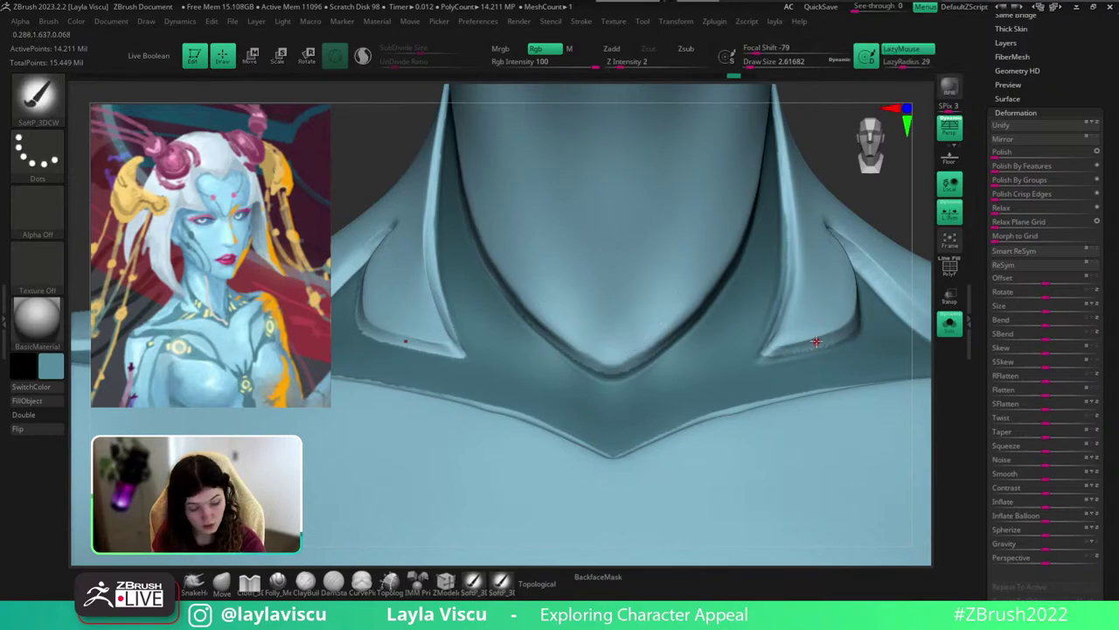
# Sample the light skin blue, clean the curved notch's lower edge, and smooth the collar around the notch's pointed tip.
pyautogui.press('c')
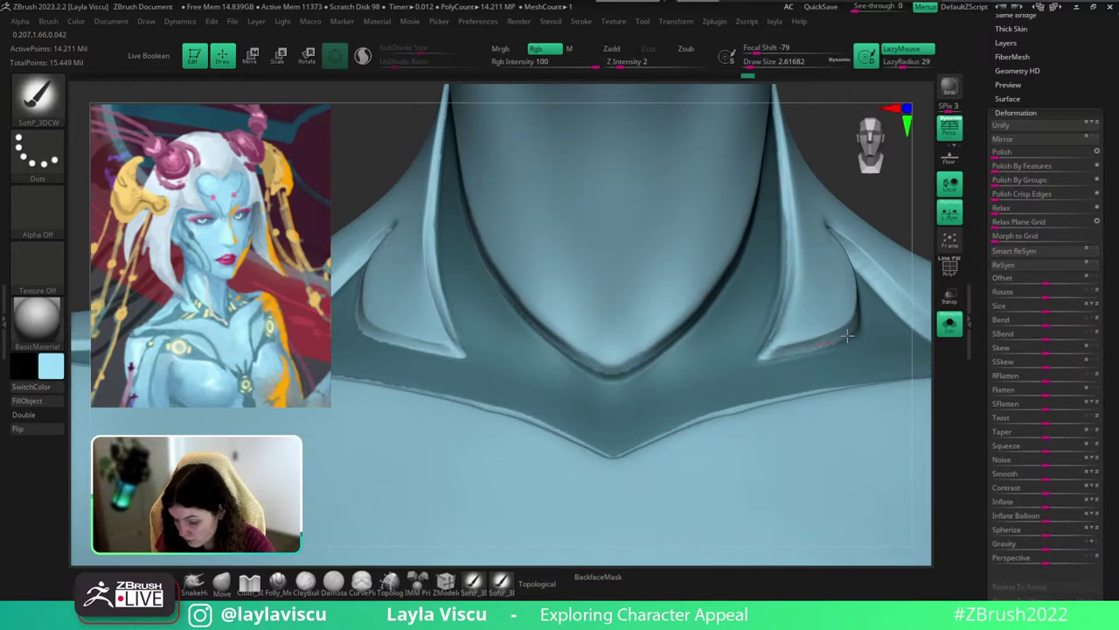
pyautogui.moveTo(907, 210); pyautogui.dragTo(874, 334)
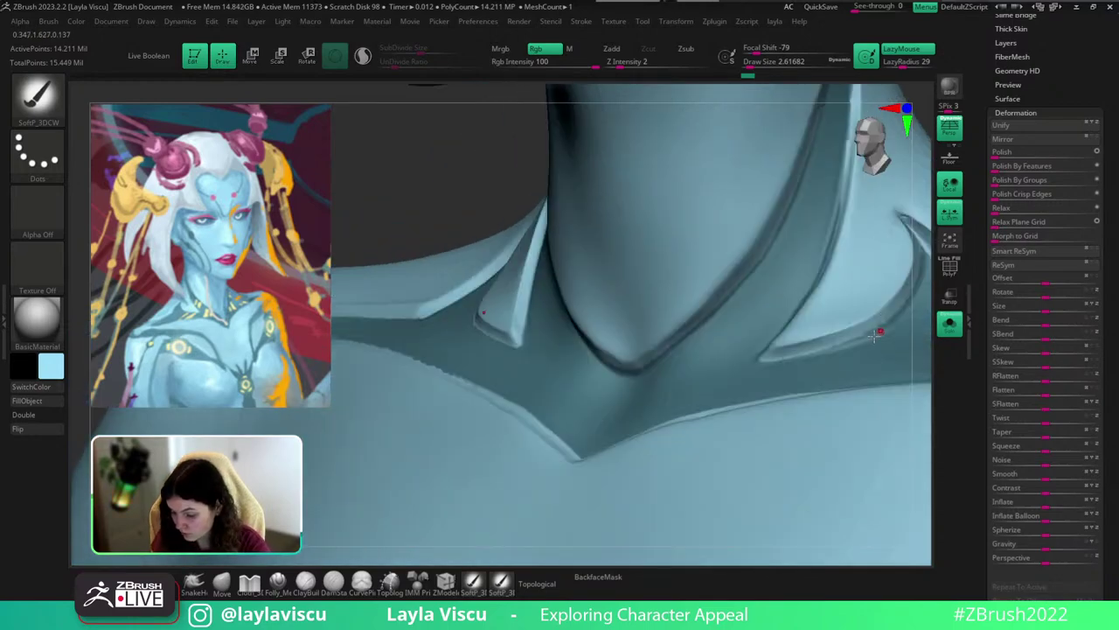
pyautogui.moveTo(920, 234)
pyautogui.mouseDown()
pyautogui.moveTo(859, 286)
pyautogui.moveTo(767, 317)
pyautogui.mouseUp()
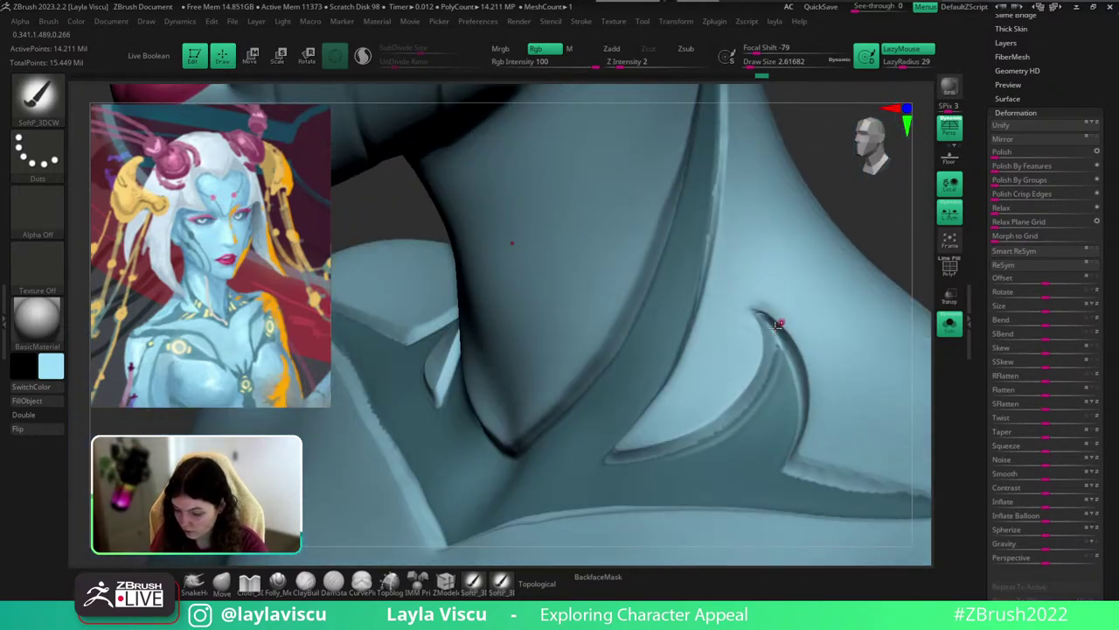
pyautogui.press('shift')
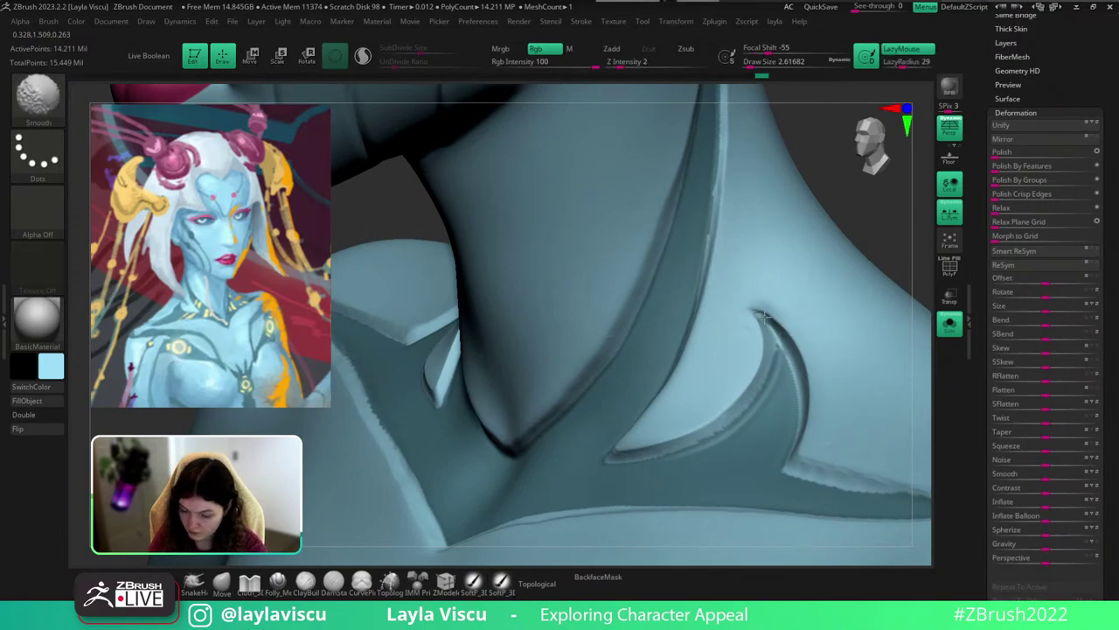
# Clean the upper edge of the collar's shoulder spike out to its tip with the light skin blue.
pyautogui.keyDown('ctrl'); pyautogui.moveTo(781, 326); pyautogui.dragTo(830, 275, button='right'); pyautogui.keyUp('ctrl')
pyautogui.moveTo(831, 274)
pyautogui.mouseDown(button='right')
pyautogui.moveTo(892, 285)
pyautogui.moveTo(883, 315)
pyautogui.mouseUp(button='right')
pyautogui.moveTo(846, 324)
pyautogui.keyDown('alt'); pyautogui.mouseDown(button='right')
pyautogui.moveTo(737, 306)
pyautogui.moveTo(730, 372)
pyautogui.moveTo(869, 315)
pyautogui.moveTo(843, 372)
pyautogui.mouseUp(button='right'); pyautogui.keyUp('alt')
pyautogui.moveTo(844, 372)
pyautogui.mouseDown(button='right')
pyautogui.moveTo(830, 332)
pyautogui.moveTo(880, 323)
pyautogui.moveTo(831, 303)
pyautogui.moveTo(842, 303)
pyautogui.moveTo(750, 337)
pyautogui.mouseUp(button='right')
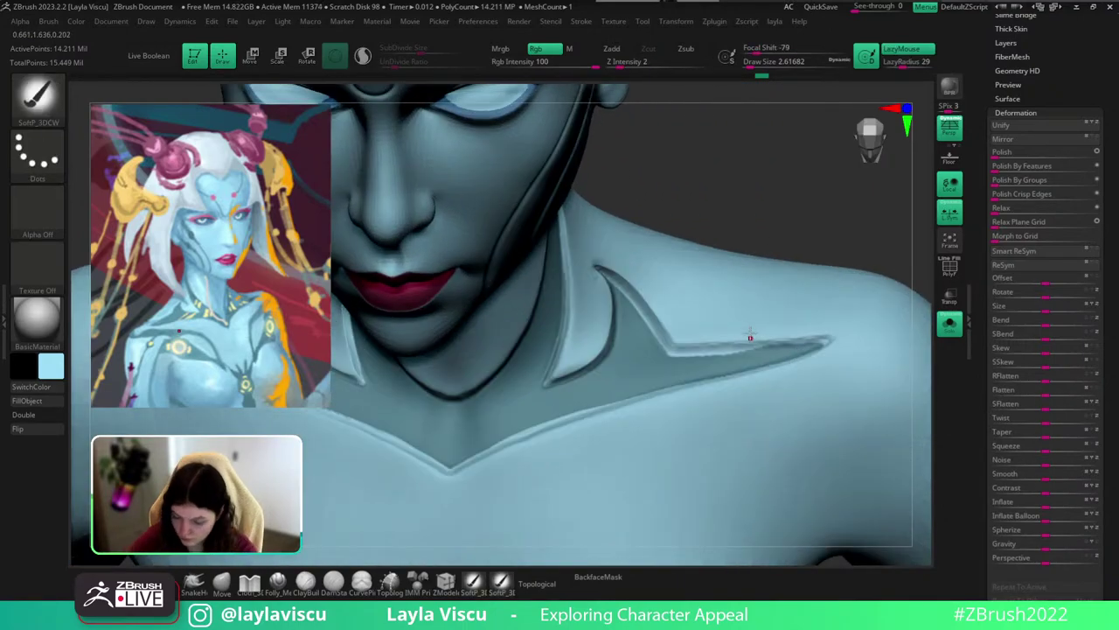
pyautogui.moveTo(786, 344); pyautogui.dragTo(835, 338)
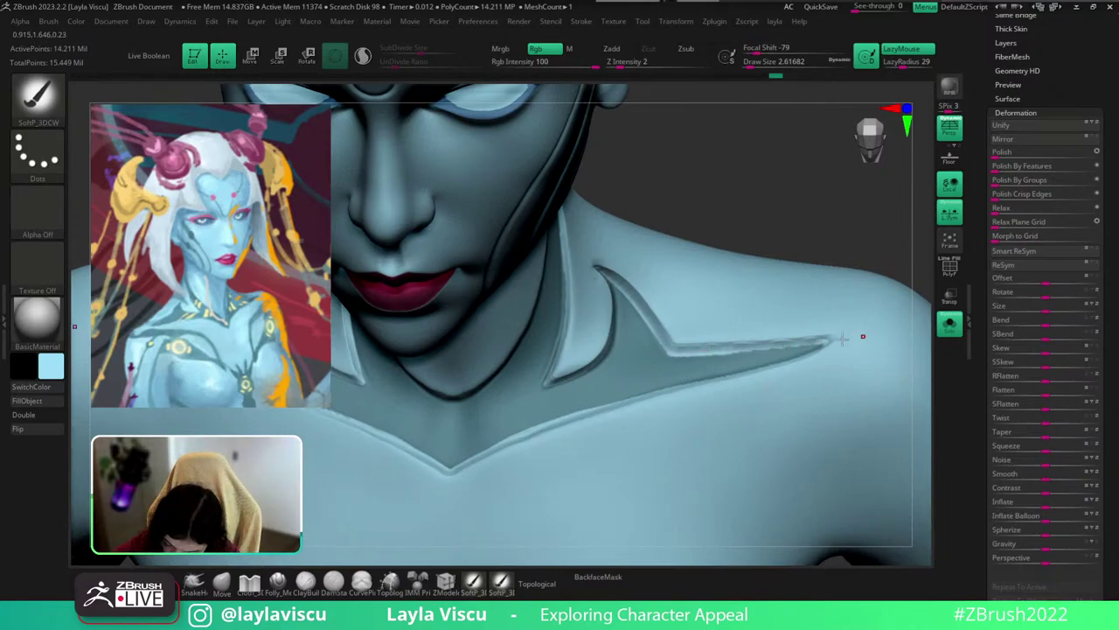
# Mask the collar area around the neck and collarbones at Draw Size of about 59, and invert the mask.
pyautogui.moveTo(843, 339)
pyautogui.keyDown('ctrl'); pyautogui.mouseDown(button='right')
pyautogui.moveTo(793, 230)
pyautogui.moveTo(797, 320)
pyautogui.moveTo(844, 337)
pyautogui.moveTo(727, 392)
pyautogui.mouseUp(button='right'); pyautogui.keyUp('ctrl')
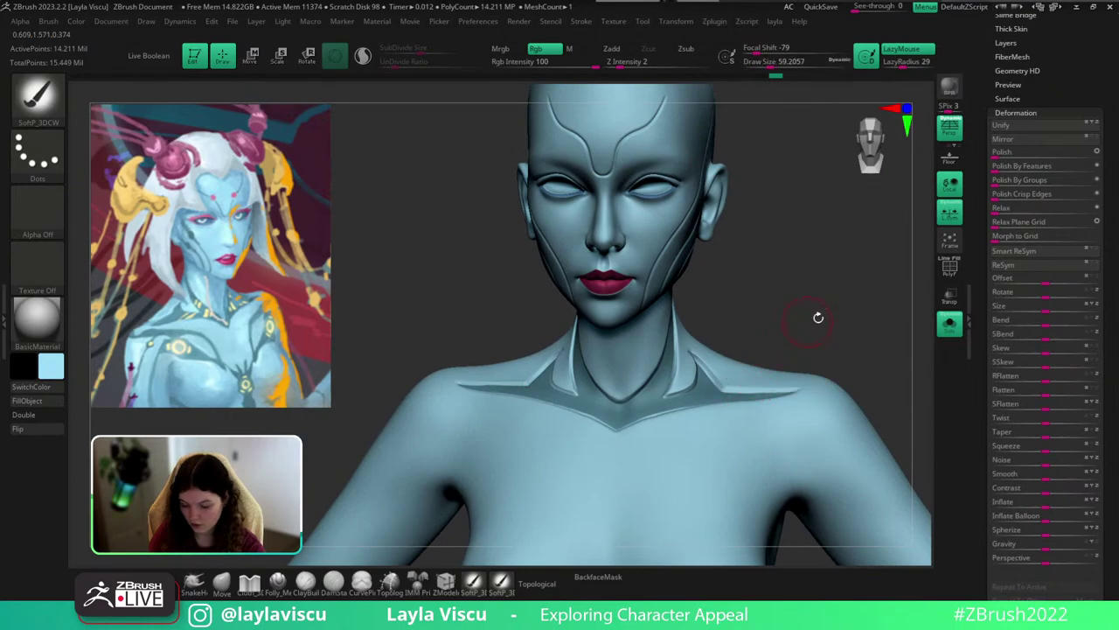
pyautogui.moveTo(817, 317); pyautogui.dragTo(757, 332, button='right')
pyautogui.press('ctrl')
pyautogui.moveTo(679, 390)
pyautogui.keyDown('ctrl'); pyautogui.mouseDown()
pyautogui.moveTo(652, 389)
pyautogui.moveTo(623, 418)
pyautogui.moveTo(798, 399)
pyautogui.moveTo(661, 357)
pyautogui.mouseUp(); pyautogui.keyUp('ctrl')
pyautogui.moveTo(813, 307); pyautogui.dragTo(762, 307, button='right')
pyautogui.moveTo(699, 327)
pyautogui.keyDown('ctrl'); pyautogui.mouseDown()
pyautogui.moveTo(700, 278)
pyautogui.moveTo(655, 399)
pyautogui.mouseUp(); pyautogui.keyUp('ctrl')
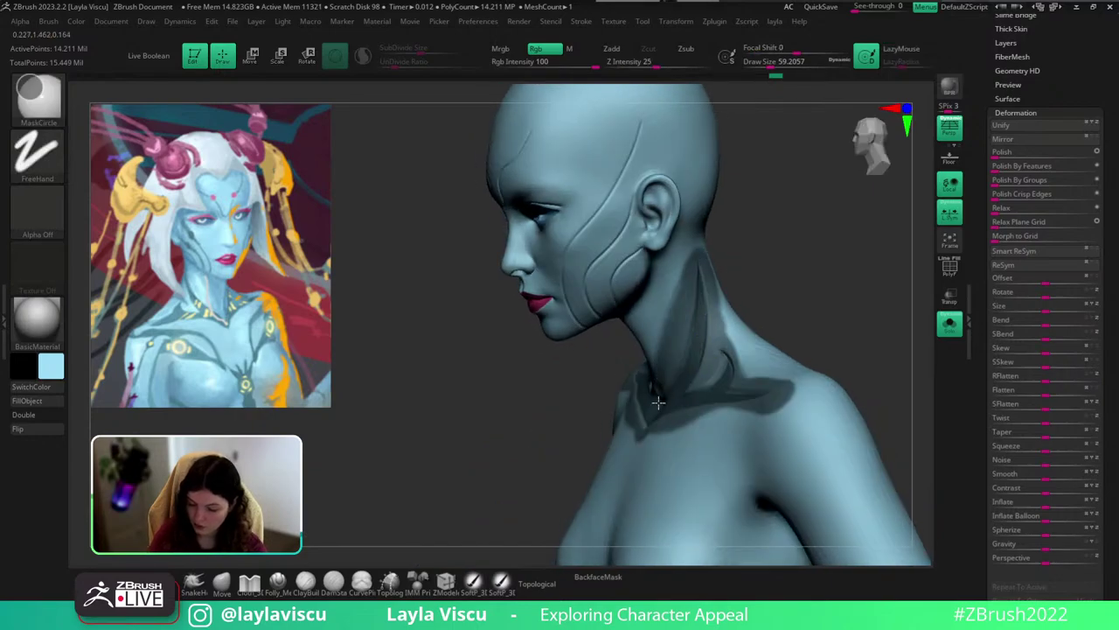
pyautogui.moveTo(807, 274); pyautogui.dragTo(767, 380, button='right')
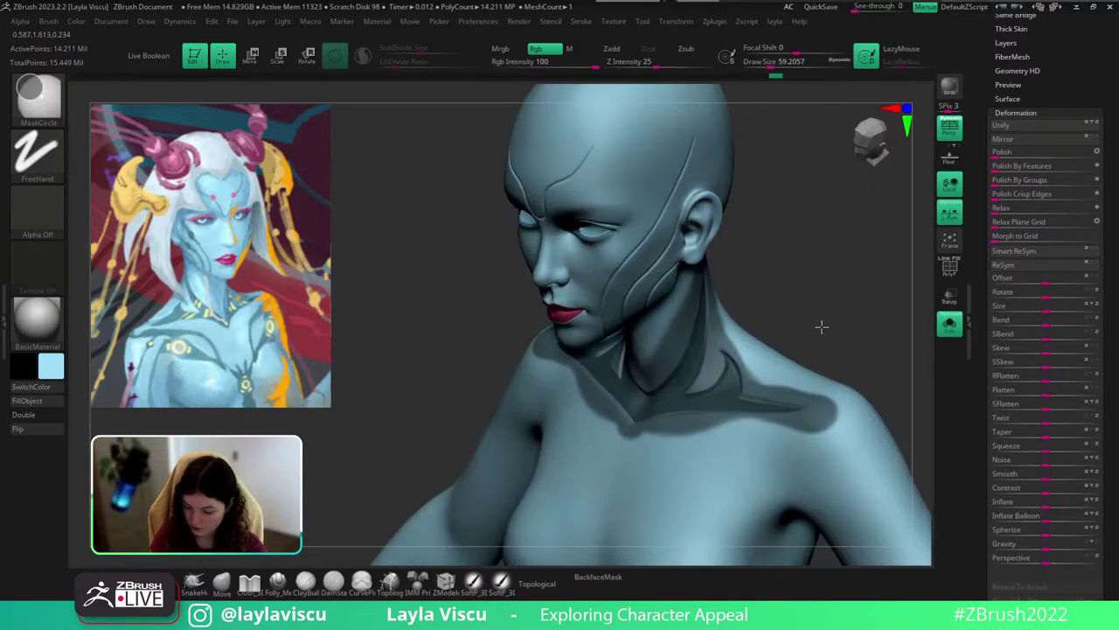
pyautogui.keyDown('ctrl'); pyautogui.click(822, 325); pyautogui.keyUp('ctrl')
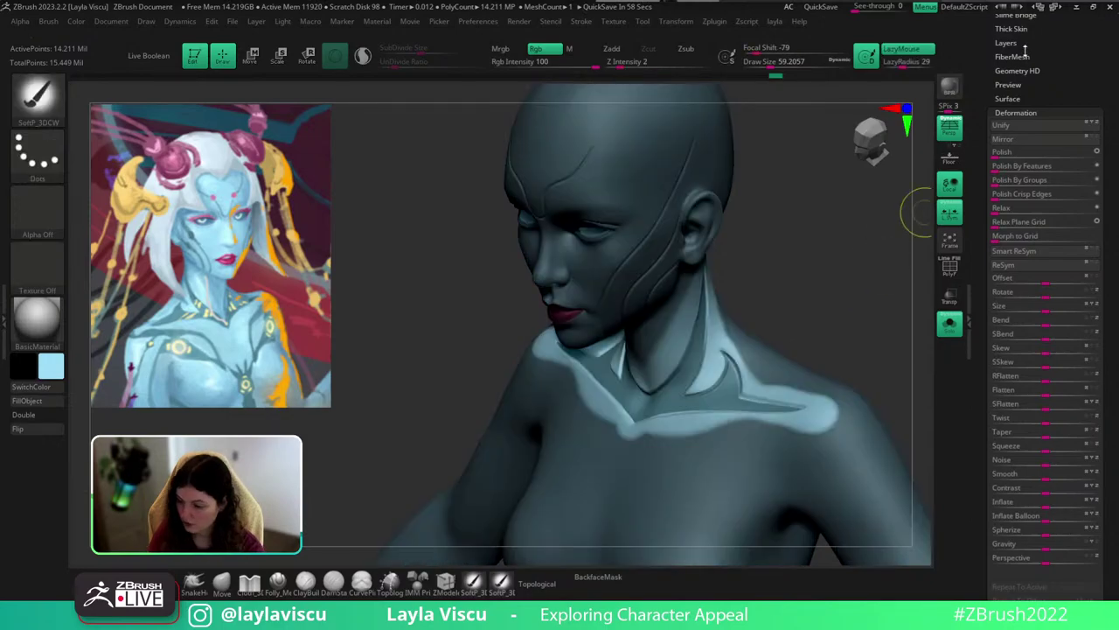
# Apply ClayPolish to the unmasked collar area, and clear the mask.
pyautogui.scroll(5, 1036, 251)
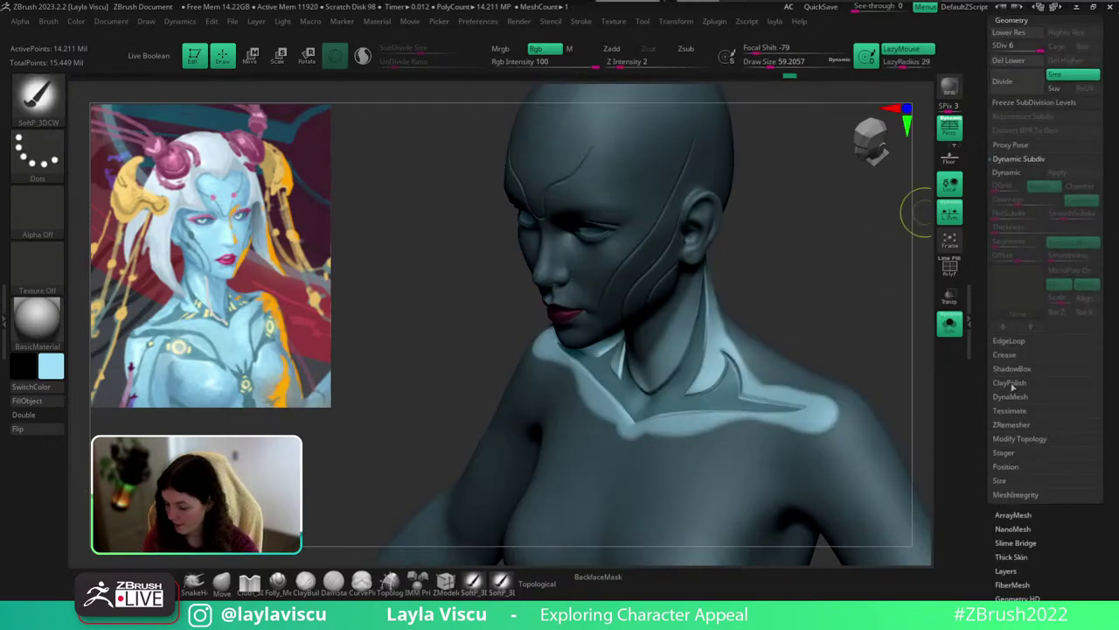
pyautogui.click(1012, 384)
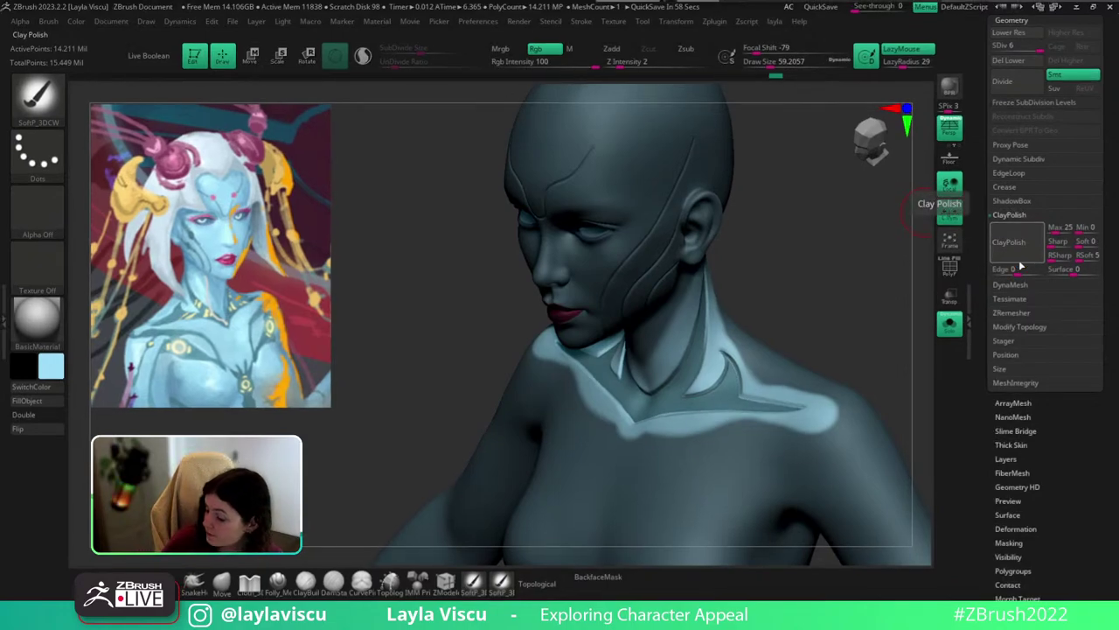
pyautogui.moveTo(845, 327); pyautogui.dragTo(829, 287, button='right')
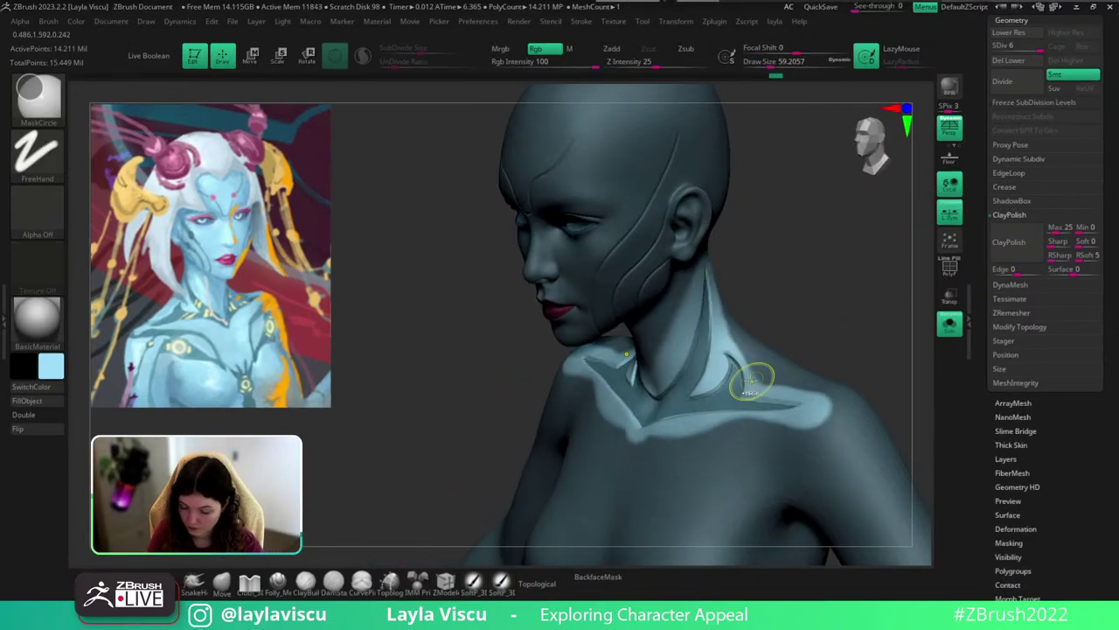
pyautogui.keyDown('ctrl'); pyautogui.moveTo(750, 379); pyautogui.dragTo(782, 269, button='right'); pyautogui.keyUp('ctrl')
pyautogui.keyDown('ctrl'); pyautogui.moveTo(807, 230); pyautogui.dragTo(827, 270); pyautogui.keyUp('ctrl')
# Show all the subtools and check the polished collar on the full character.
pyautogui.keyDown('ctrl'); pyautogui.moveTo(844, 345); pyautogui.dragTo(855, 297, button='right'); pyautogui.keyUp('ctrl')
pyautogui.keyDown('ctrl'); pyautogui.moveTo(852, 340); pyautogui.dragTo(817, 325, button='right'); pyautogui.keyUp('ctrl')
pyautogui.click(950, 326)
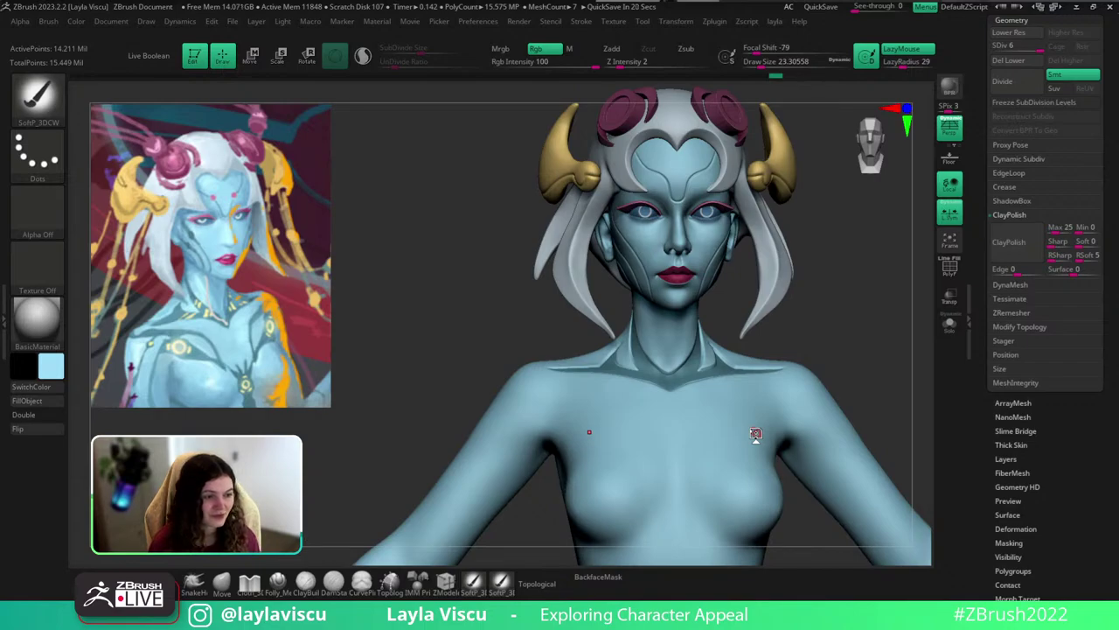
pyautogui.moveTo(847, 350); pyautogui.dragTo(850, 355)
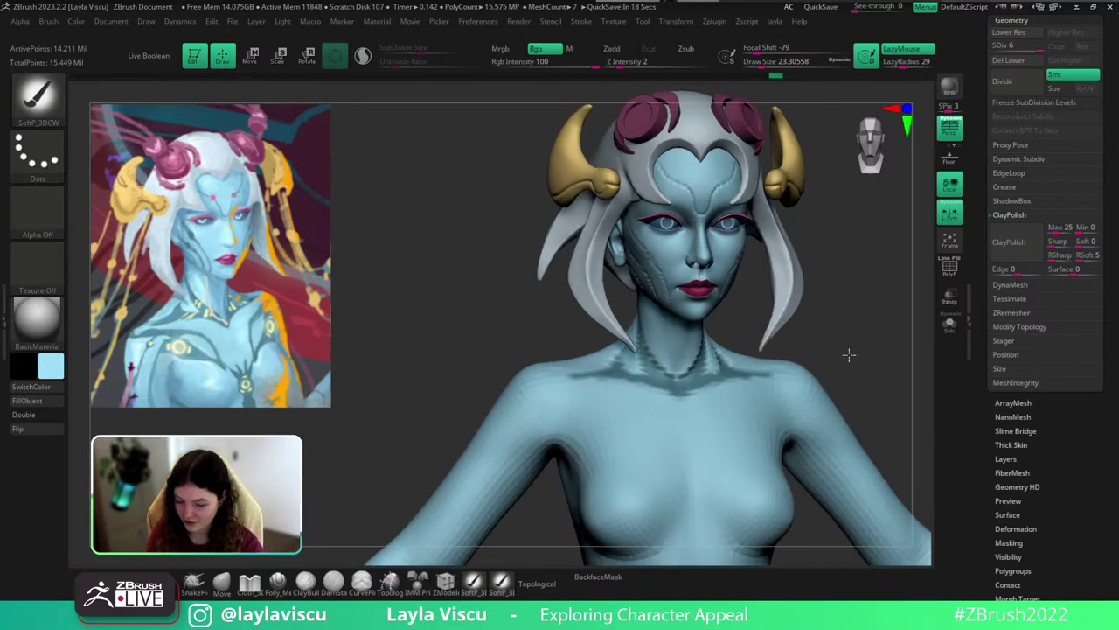
# Isolate the body and even out the collar's lower V-shaped edge with the sampled darker blue at Draw Size of about 6.6.
pyautogui.press('c')
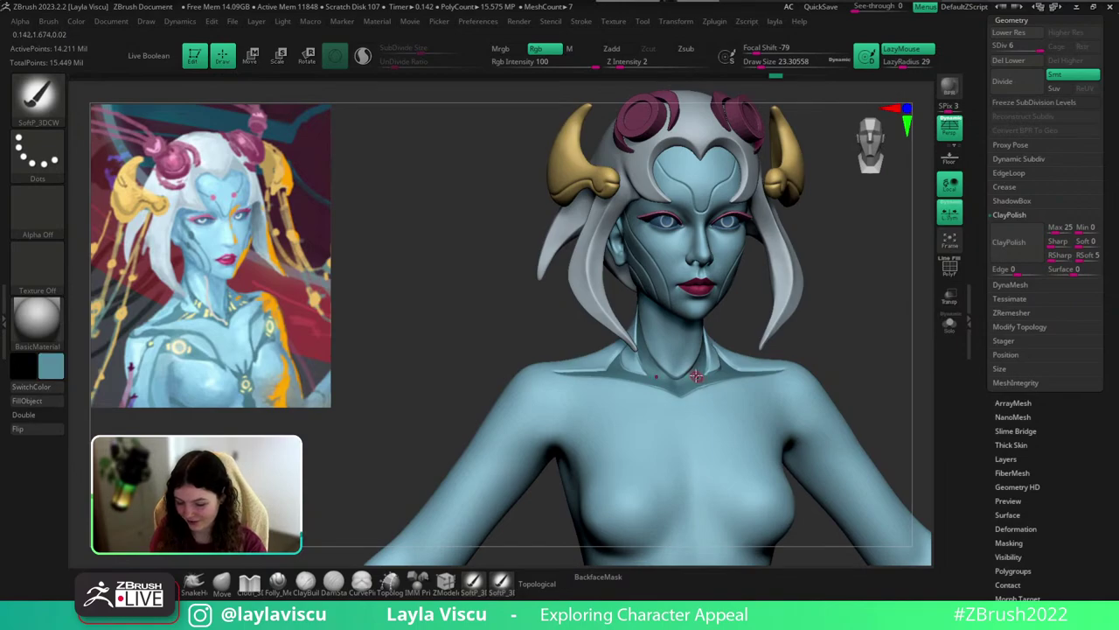
pyautogui.keyDown('ctrl'); pyautogui.moveTo(697, 376); pyautogui.dragTo(686, 486, button='right'); pyautogui.keyUp('ctrl')
pyautogui.click(951, 334)
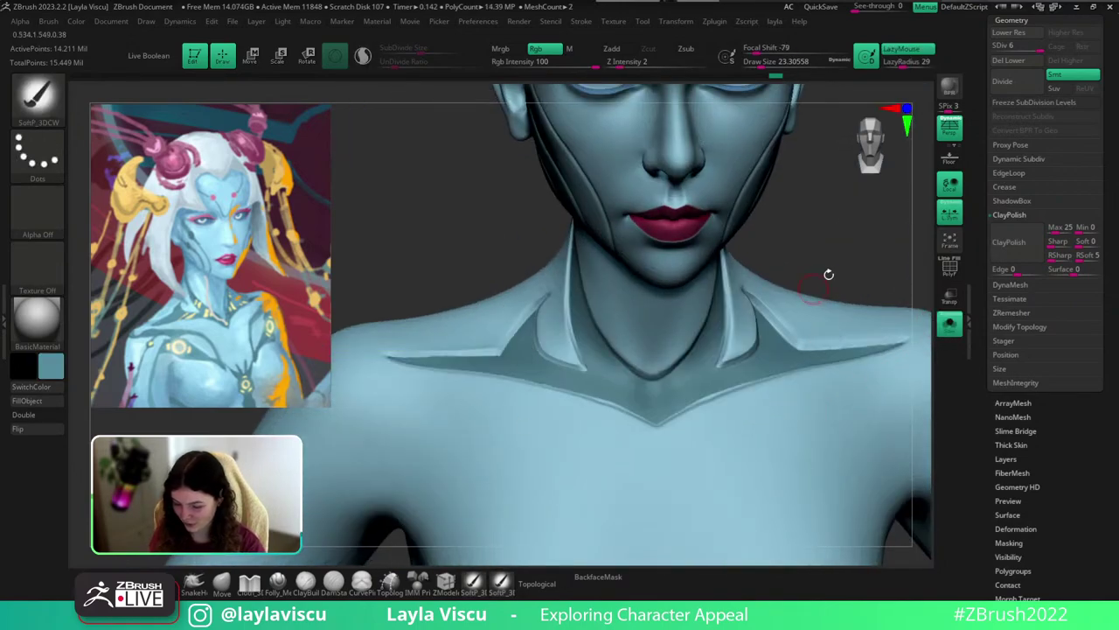
pyautogui.moveTo(827, 272); pyautogui.dragTo(817, 367)
pyautogui.keyDown('ctrl'); pyautogui.moveTo(705, 393); pyautogui.dragTo(709, 399, button='right'); pyautogui.keyUp('ctrl')
pyautogui.press('s')
pyautogui.moveTo(706, 406); pyautogui.dragTo(699, 405)
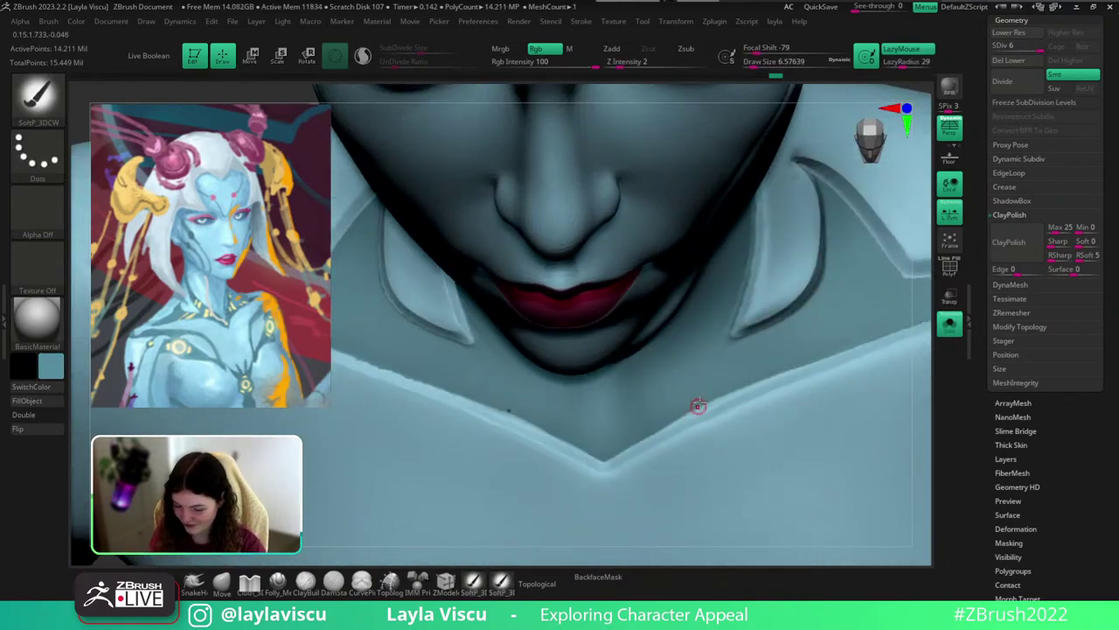
pyautogui.moveTo(612, 447)
pyautogui.mouseDown()
pyautogui.moveTo(775, 350)
pyautogui.moveTo(614, 441)
pyautogui.moveTo(832, 332)
pyautogui.mouseUp()
pyautogui.moveTo(669, 413); pyautogui.dragTo(871, 326)
pyautogui.moveTo(720, 398); pyautogui.dragTo(880, 322)
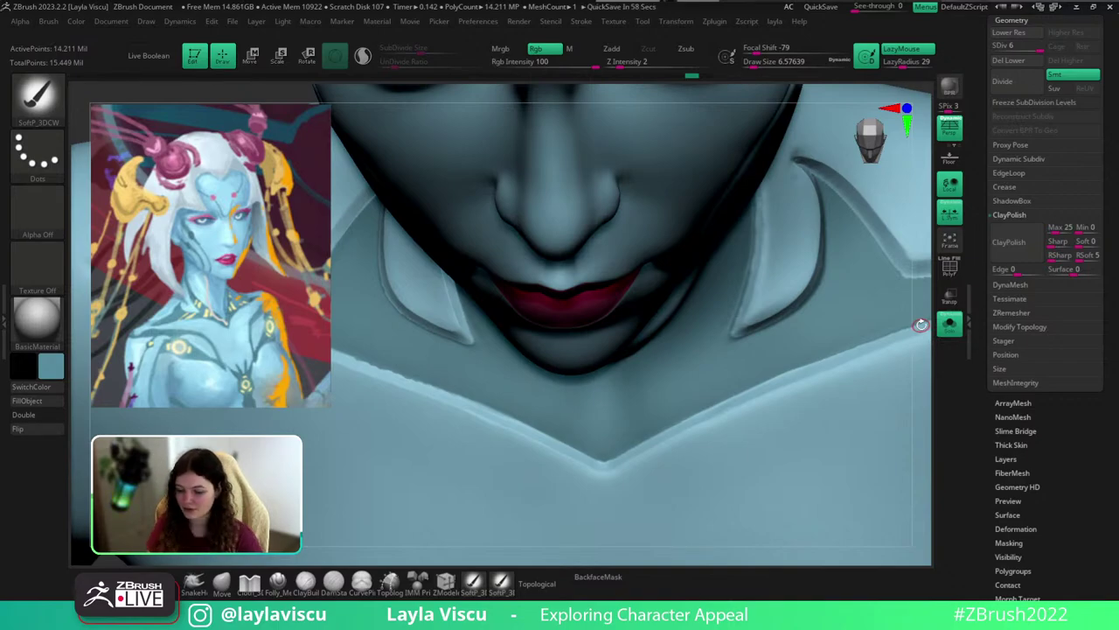
# Clean the neck spike's front edge down to its base with sampled light skin blue, reducing Draw Size to about 3.7.
pyautogui.moveTo(921, 373); pyautogui.dragTo(925, 323)
pyautogui.press('c')
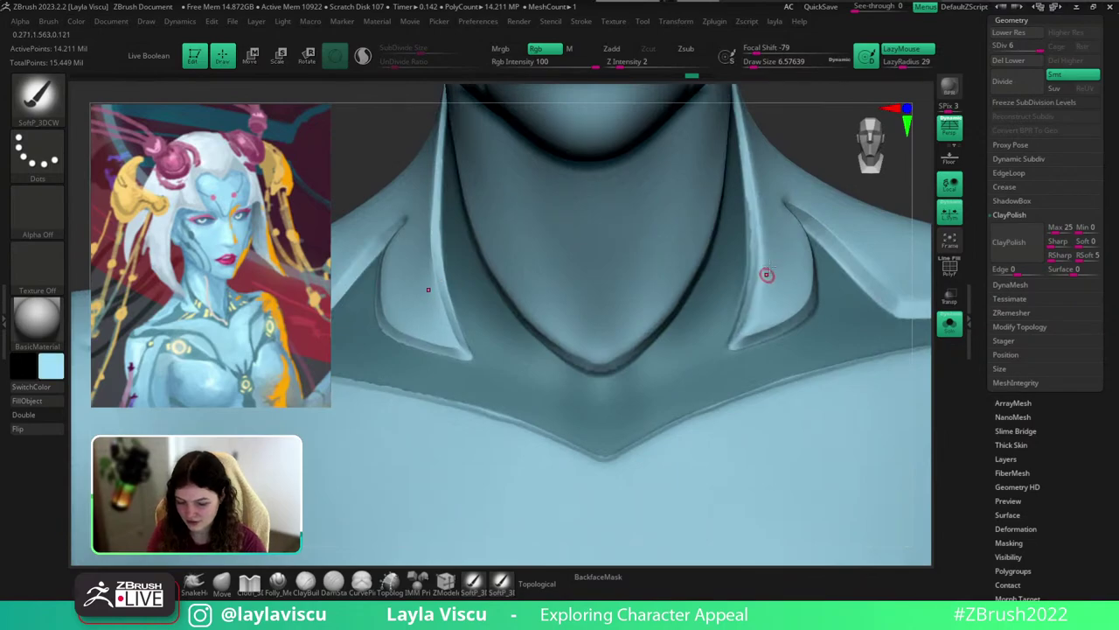
pyautogui.moveTo(823, 147); pyautogui.dragTo(826, 149)
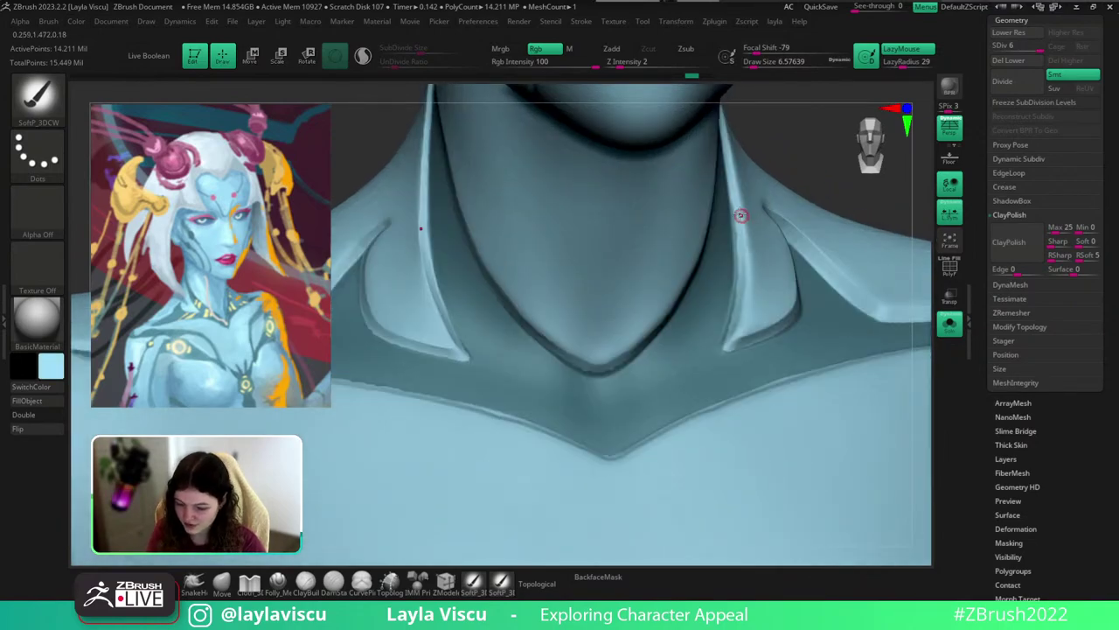
pyautogui.moveTo(733, 196)
pyautogui.mouseDown()
pyautogui.moveTo(742, 280)
pyautogui.moveTo(736, 182)
pyautogui.moveTo(742, 302)
pyautogui.moveTo(737, 291)
pyautogui.mouseUp()
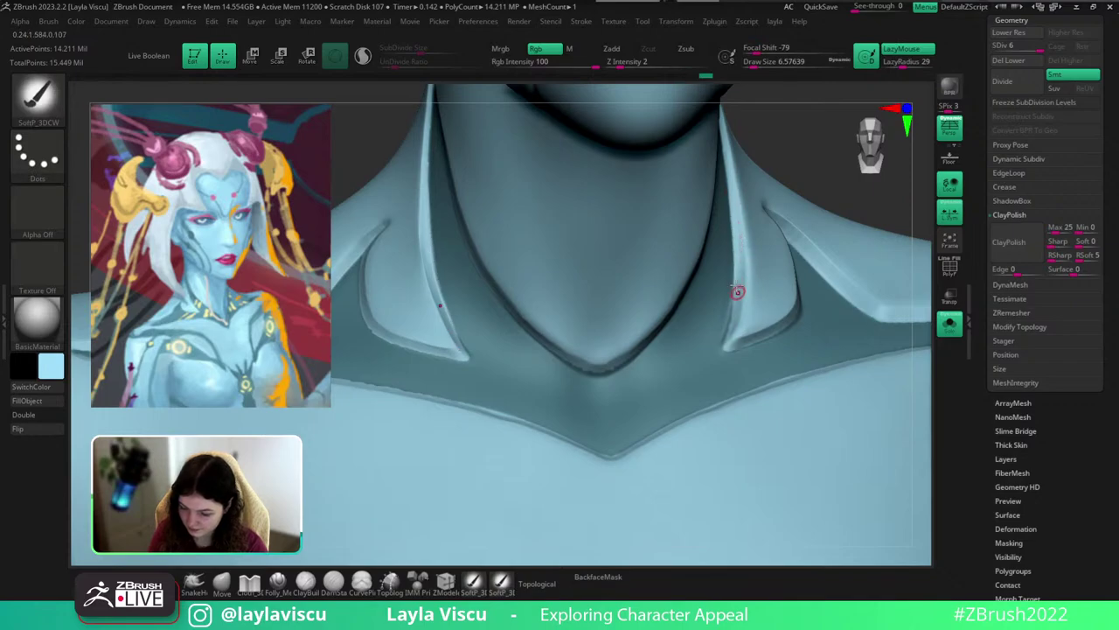
pyautogui.press('s')
pyautogui.click(733, 316)
pyautogui.moveTo(725, 345); pyautogui.dragTo(740, 287)
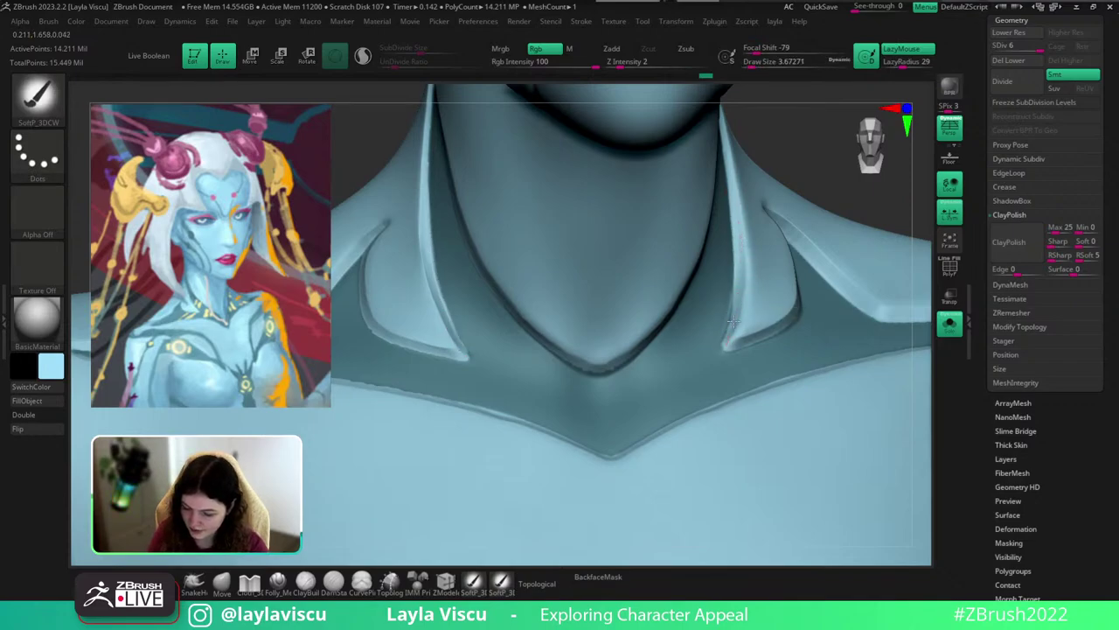
# Repaint the inner edge of the collar's V neckline with sampled light and dark blue to clean up its border.
pyautogui.press('c')
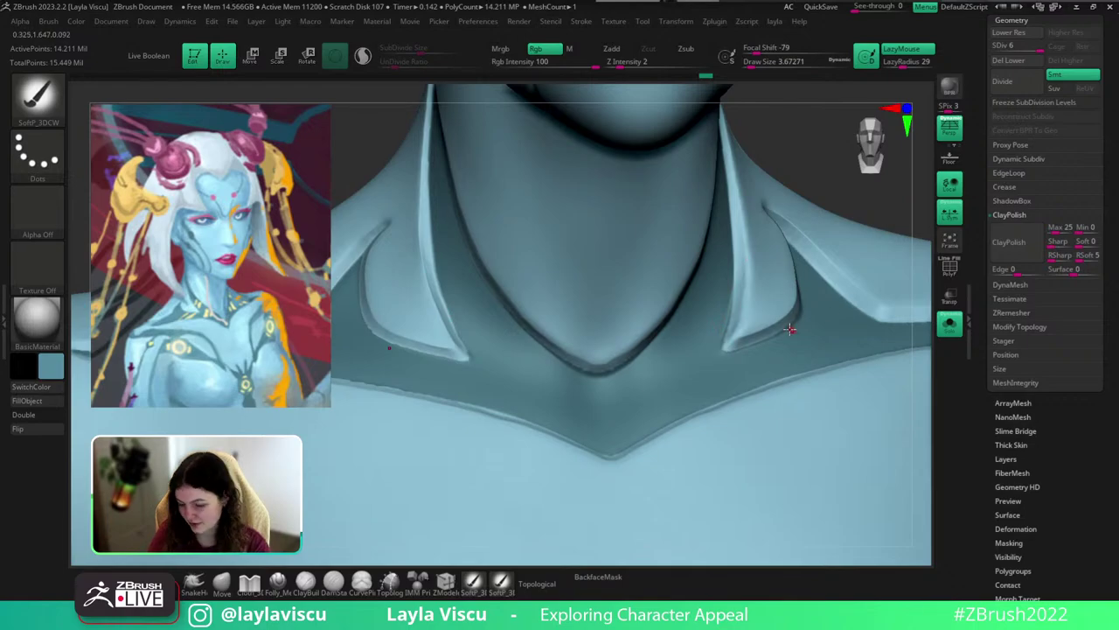
pyautogui.moveTo(827, 184); pyautogui.dragTo(780, 160)
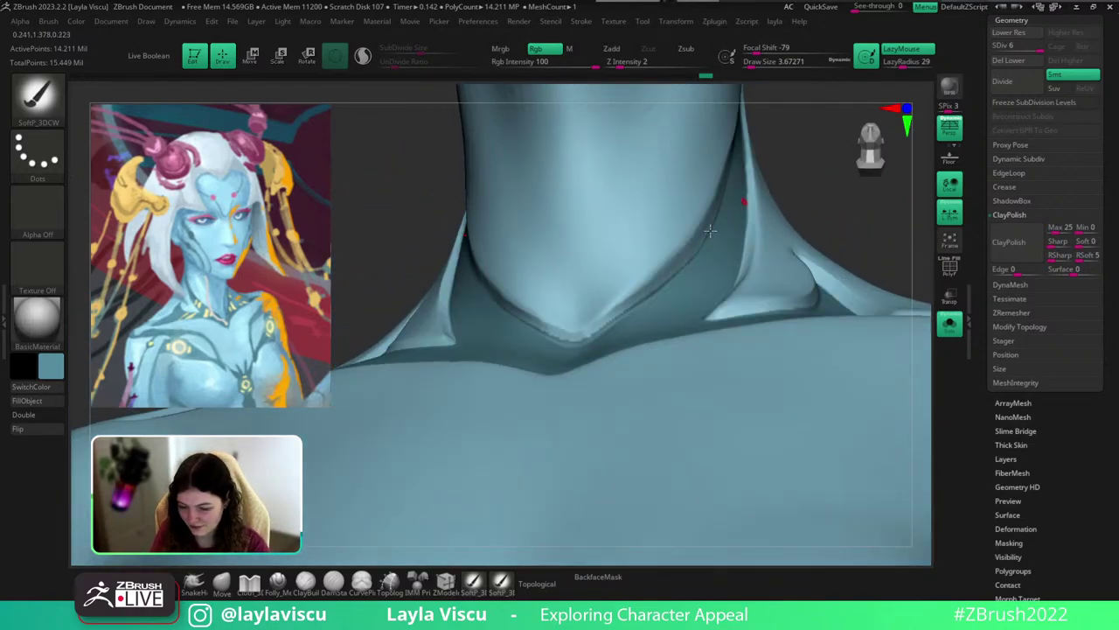
pyautogui.moveTo(641, 265); pyautogui.dragTo(600, 349, button='right')
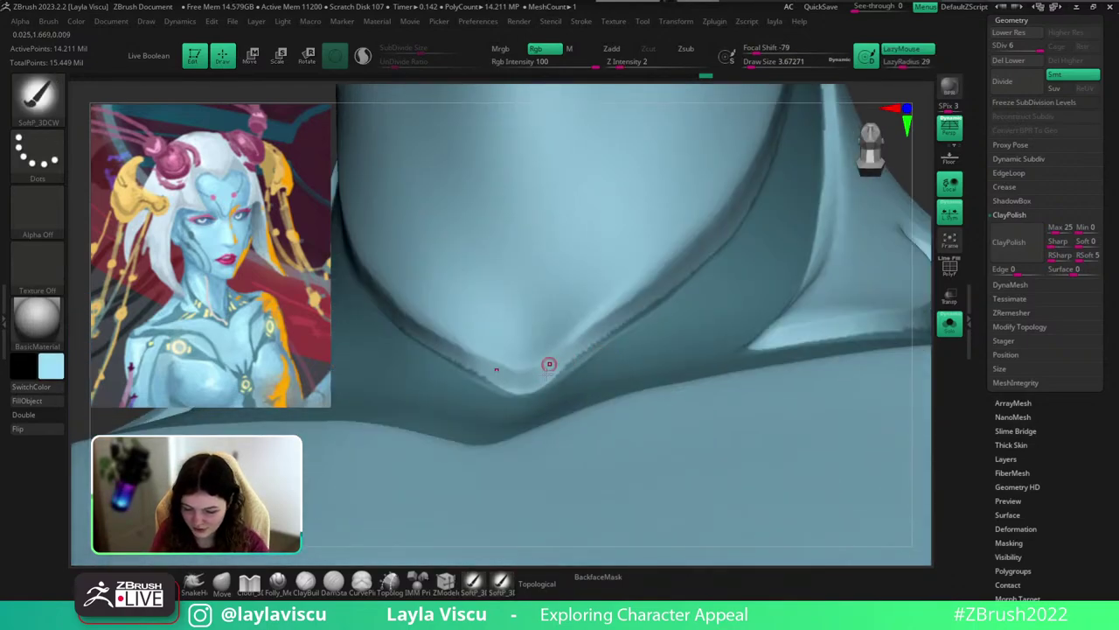
pyautogui.moveTo(528, 387); pyautogui.dragTo(742, 216)
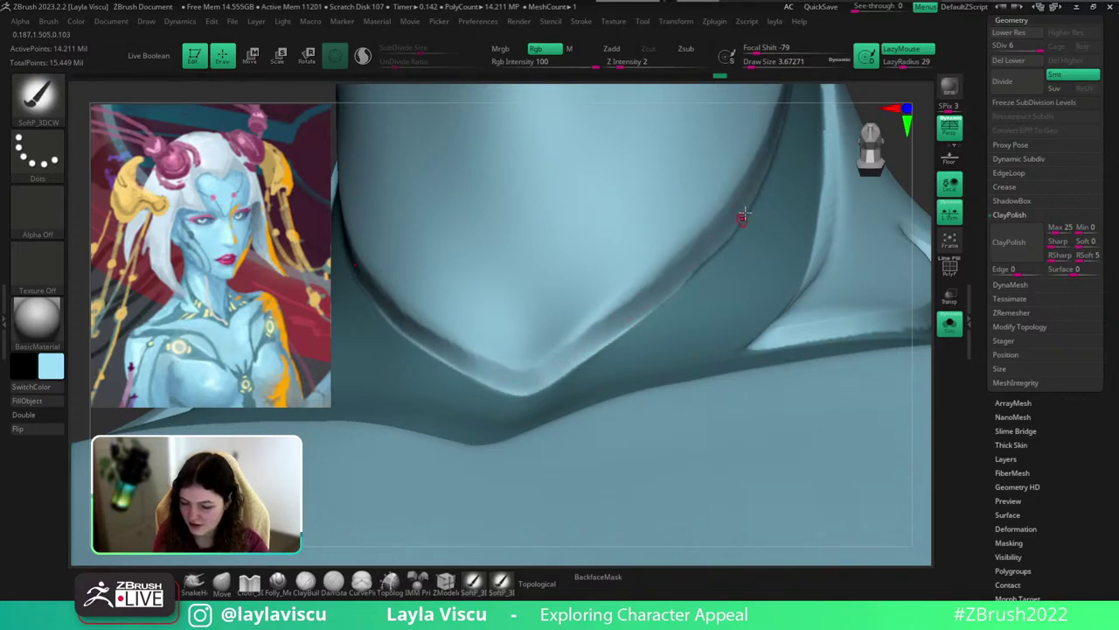
pyautogui.press('c')
pyautogui.moveTo(689, 298); pyautogui.dragTo(647, 329)
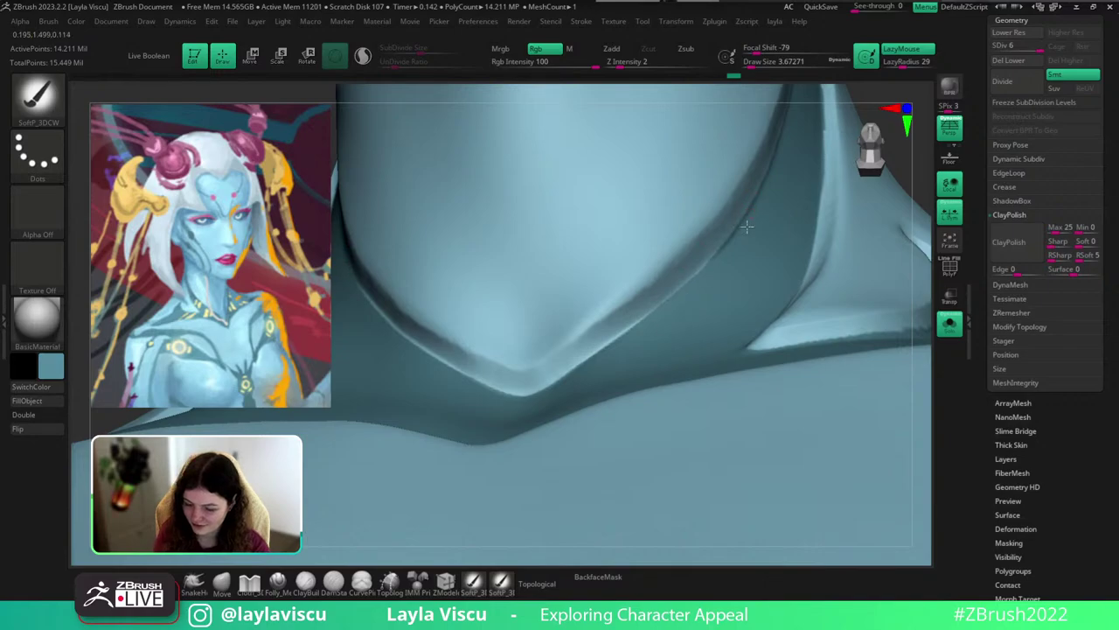
pyautogui.moveTo(748, 228); pyautogui.dragTo(588, 363)
# Smooth the border of the tapered dark stripe on the side of the neck with the dark blue paint.
pyautogui.moveTo(578, 376)
pyautogui.keyDown('ctrl'); pyautogui.mouseDown(button='right')
pyautogui.moveTo(801, 234)
pyautogui.moveTo(839, 265)
pyautogui.moveTo(840, 240)
pyautogui.moveTo(832, 272)
pyautogui.moveTo(708, 295)
pyautogui.moveTo(860, 290)
pyautogui.mouseUp(button='right'); pyautogui.keyUp('ctrl')
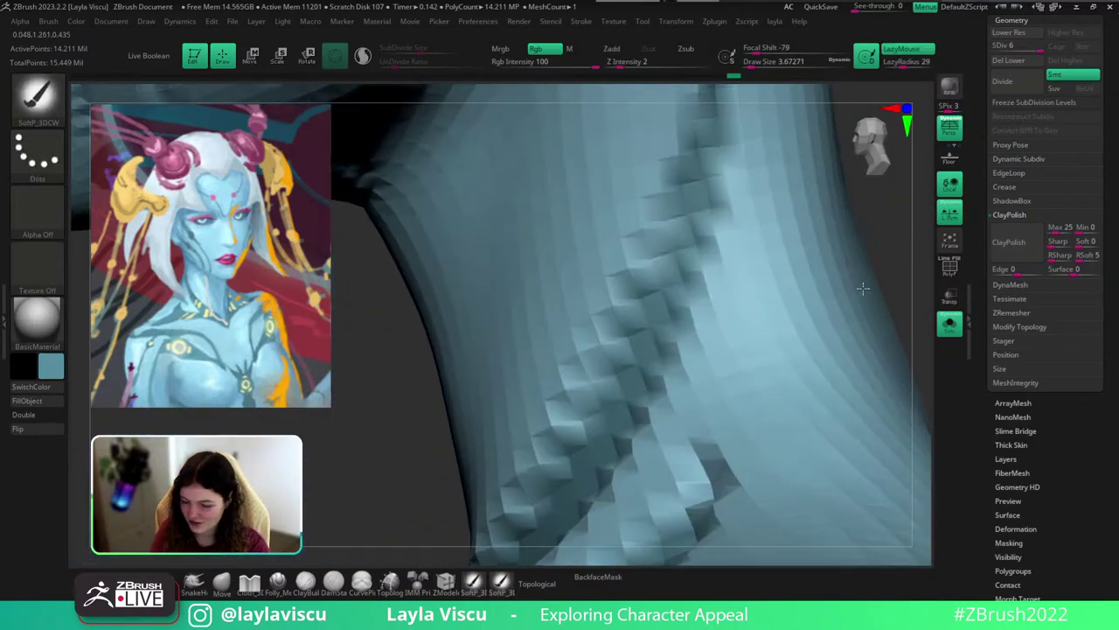
pyautogui.moveTo(689, 156); pyautogui.dragTo(683, 280)
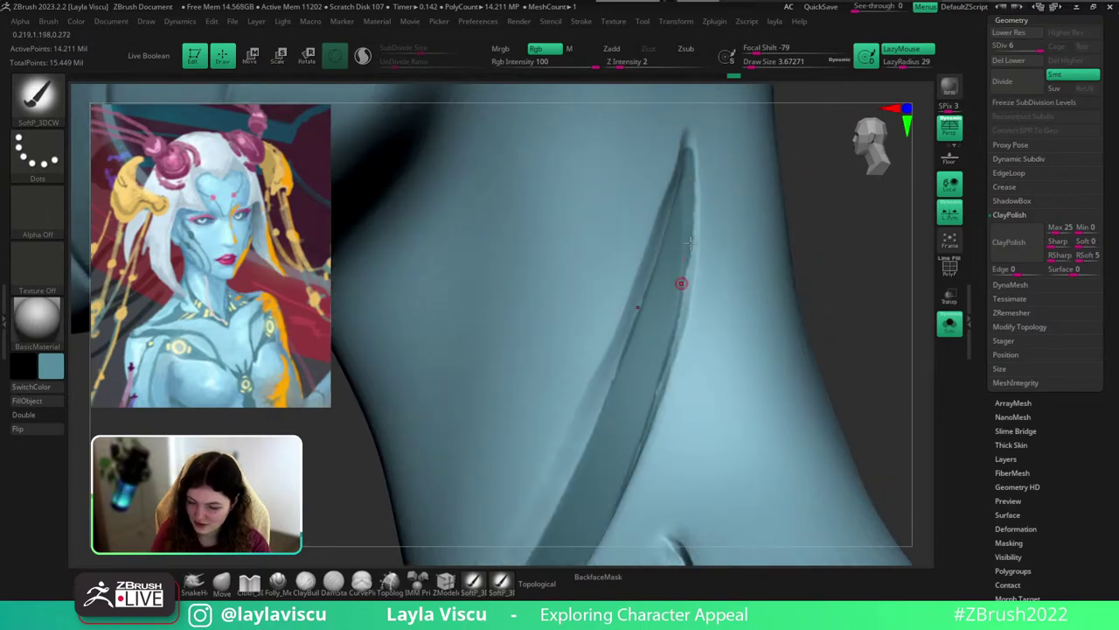
pyautogui.moveTo(690, 196); pyautogui.dragTo(688, 282)
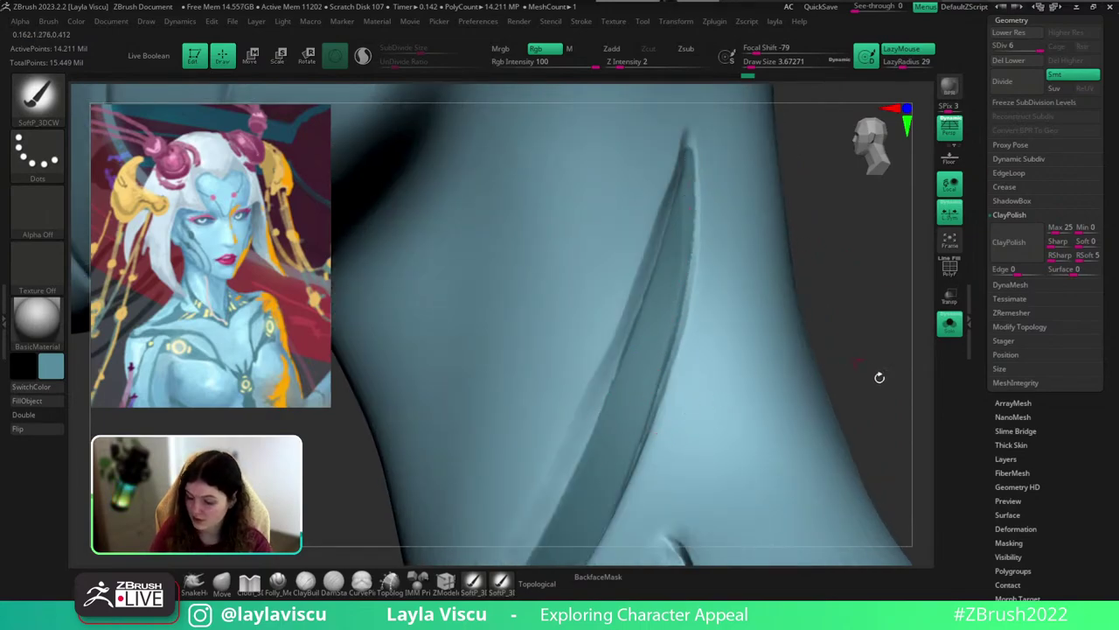
# Turn off Solo to show the whole character and bring up the Subtool list.
pyautogui.moveTo(842, 353); pyautogui.dragTo(852, 320, button='right')
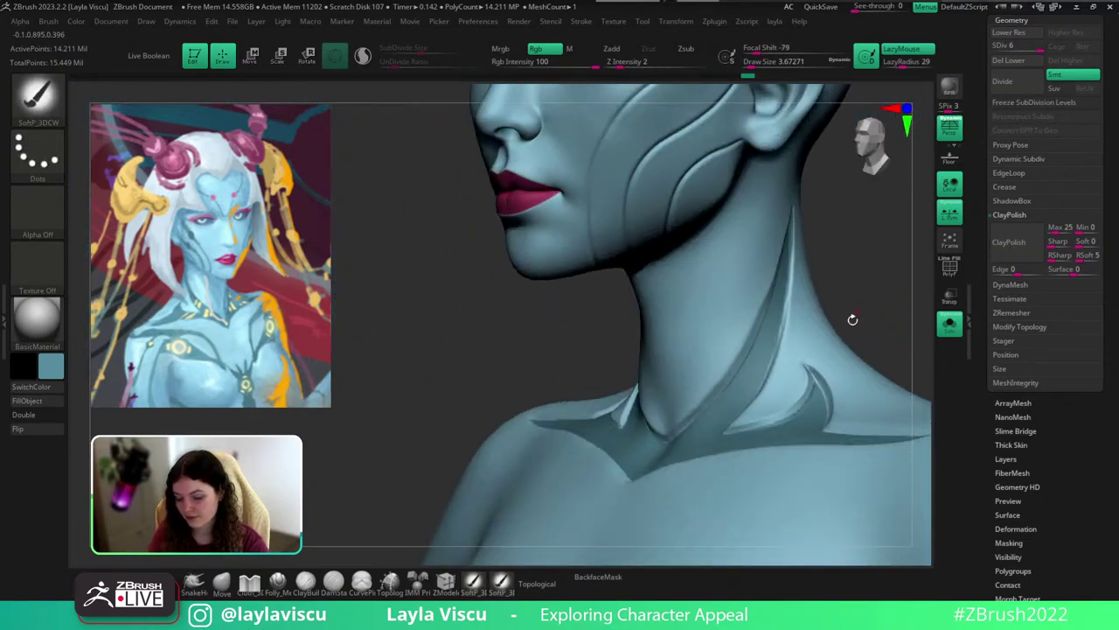
pyautogui.keyDown('ctrl'); pyautogui.moveTo(829, 376); pyautogui.dragTo(795, 218, button='right'); pyautogui.keyUp('ctrl')
pyautogui.moveTo(735, 258); pyautogui.dragTo(711, 355, button='right')
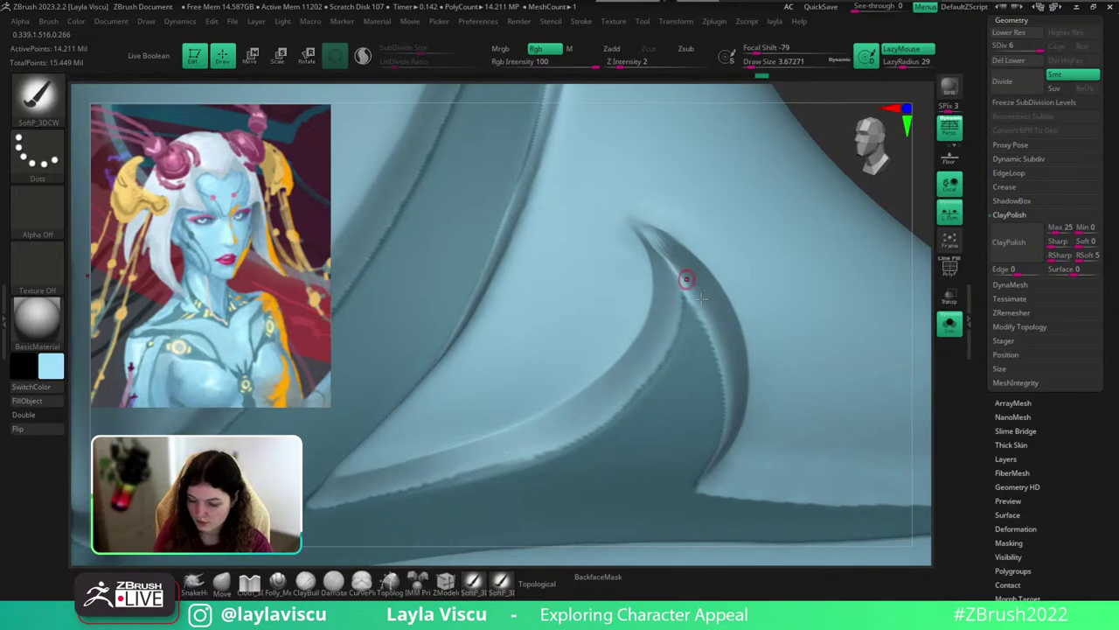
pyautogui.keyDown('ctrl'); pyautogui.moveTo(687, 278); pyautogui.dragTo(789, 280, button='right'); pyautogui.keyUp('ctrl')
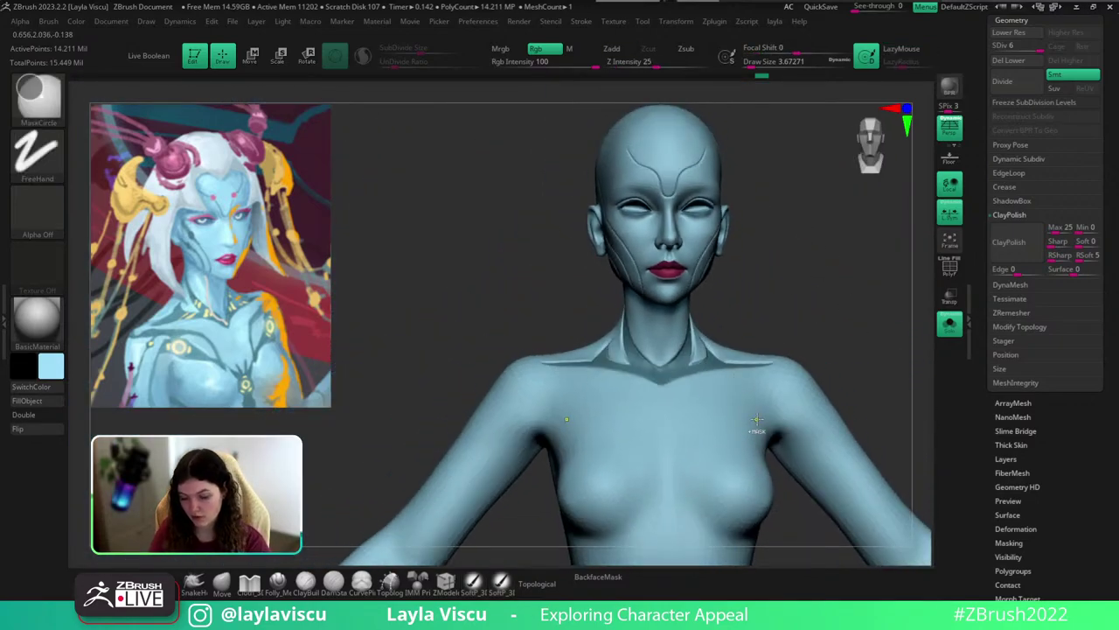
pyautogui.keyDown('ctrl'); pyautogui.moveTo(758, 432); pyautogui.dragTo(778, 348, button='right'); pyautogui.keyUp('ctrl')
pyautogui.click(949, 325)
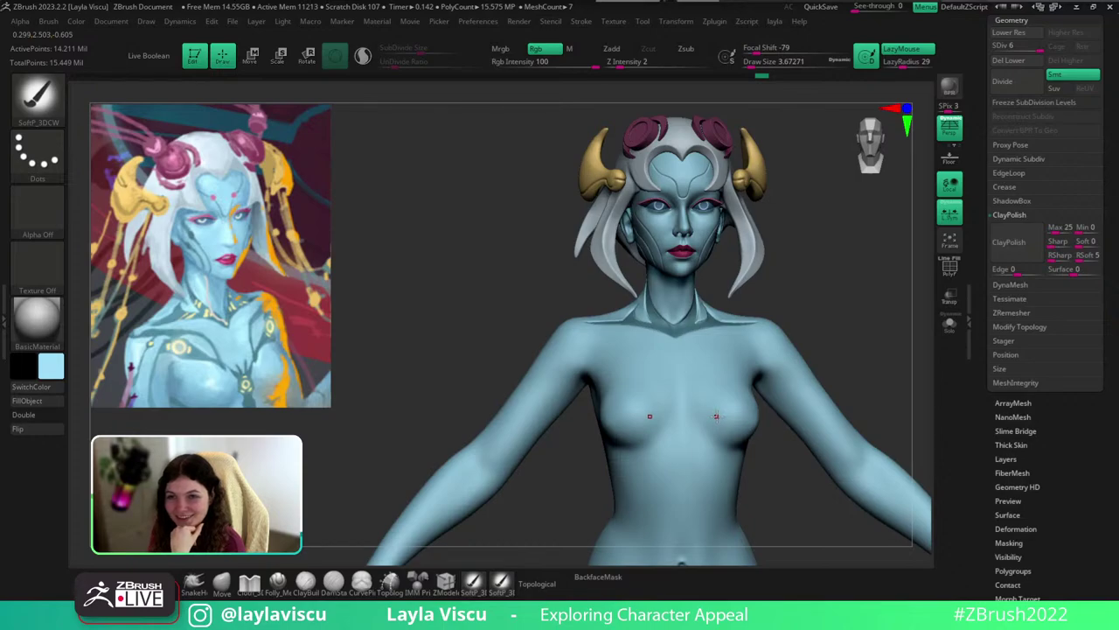
pyautogui.moveTo(858, 316)
pyautogui.mouseDown()
pyautogui.moveTo(839, 310)
pyautogui.moveTo(847, 299)
pyautogui.moveTo(845, 317)
pyautogui.moveTo(889, 290)
pyautogui.moveTo(869, 314)
pyautogui.moveTo(880, 329)
pyautogui.moveTo(853, 336)
pyautogui.moveTo(852, 314)
pyautogui.moveTo(842, 329)
pyautogui.moveTo(864, 325)
pyautogui.moveTo(856, 340)
pyautogui.moveTo(863, 320)
pyautogui.mouseUp()
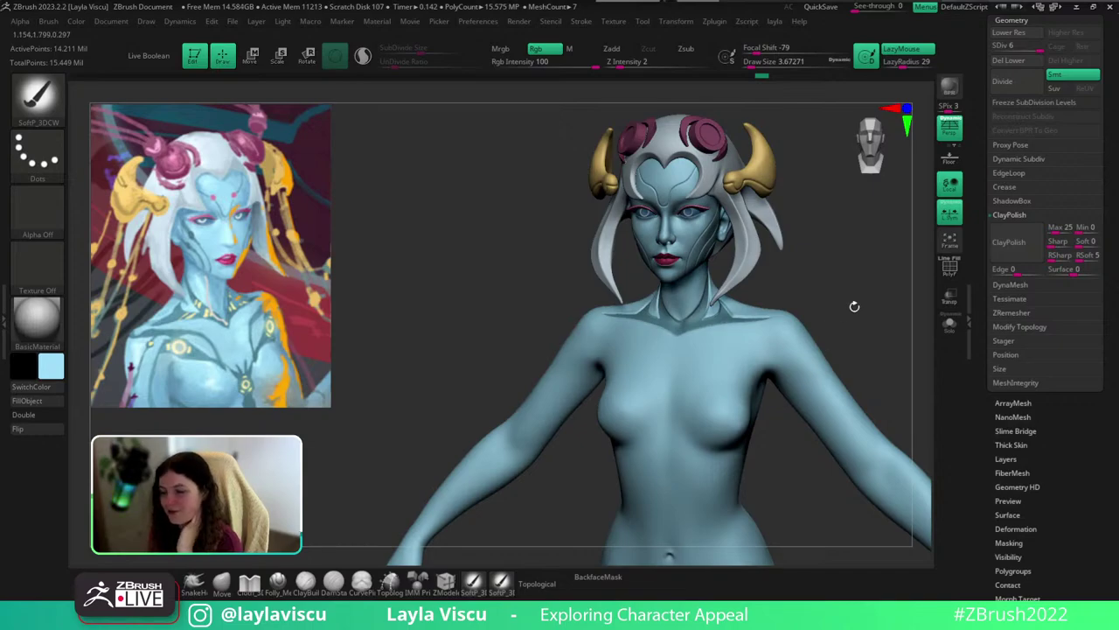
pyautogui.moveTo(905, 319); pyautogui.dragTo(948, 320)
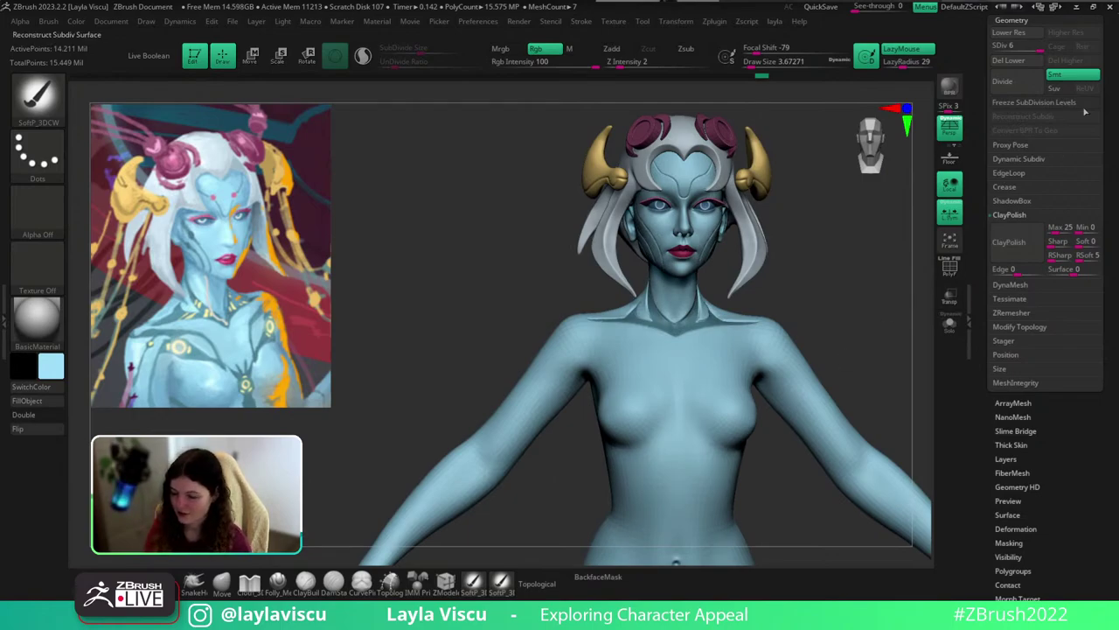
pyautogui.scroll(5, 1049, 79)
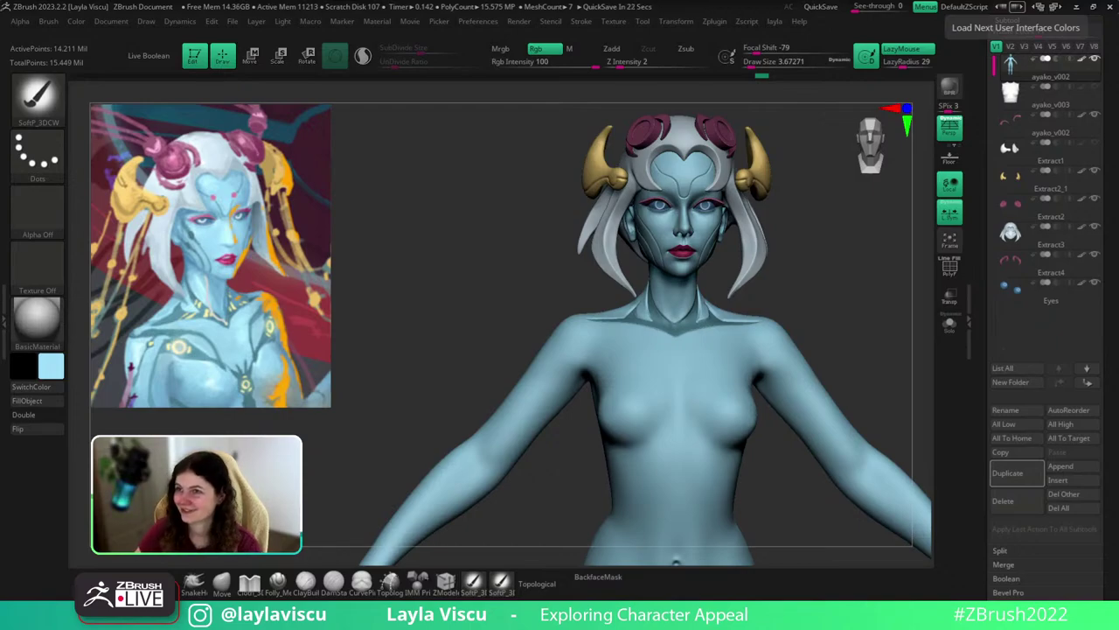
pyautogui.moveTo(1110, 0); pyautogui.dragTo(344, 116)
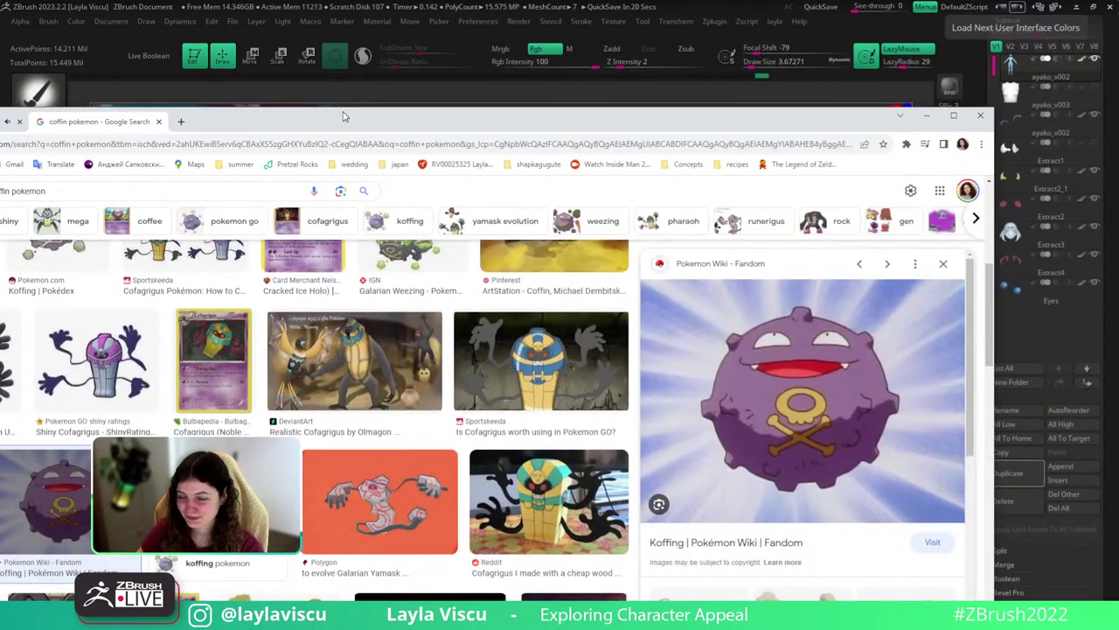
pyautogui.hotkey('alt', 'Tab')
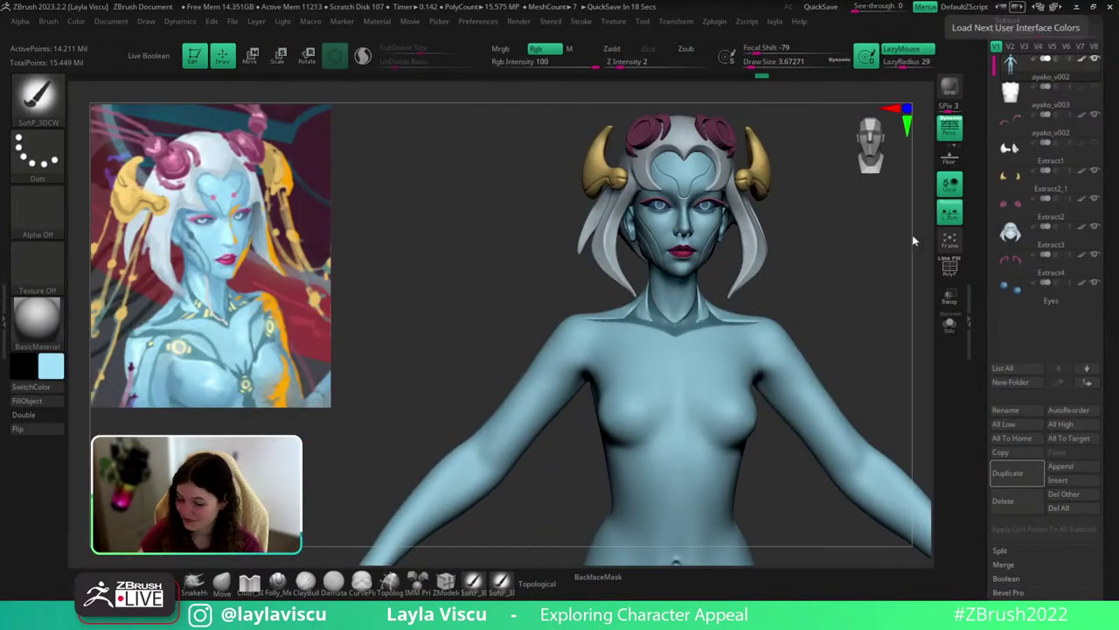
# Examine the painted collar, neck and upper chest up close and at a distance against the reference image.
pyautogui.moveTo(915, 240); pyautogui.dragTo(822, 350)
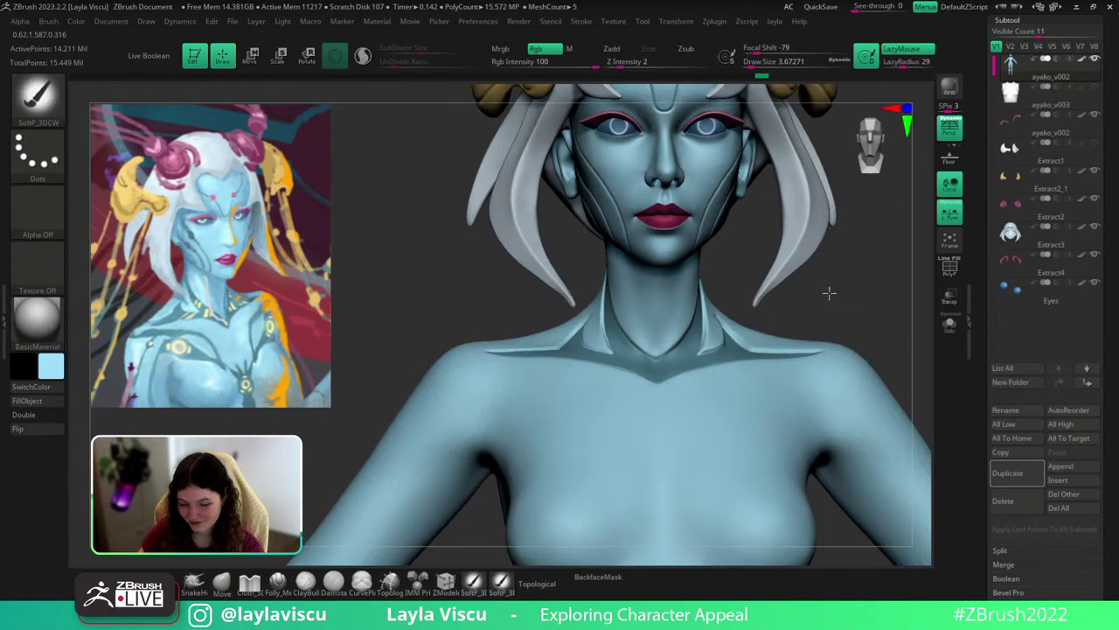
pyautogui.keyDown('alt'); pyautogui.moveTo(826, 297); pyautogui.dragTo(785, 247); pyautogui.keyUp('alt')
pyautogui.keyDown('ctrl'); pyautogui.moveTo(612, 319); pyautogui.dragTo(619, 393, button='right'); pyautogui.keyUp('ctrl')
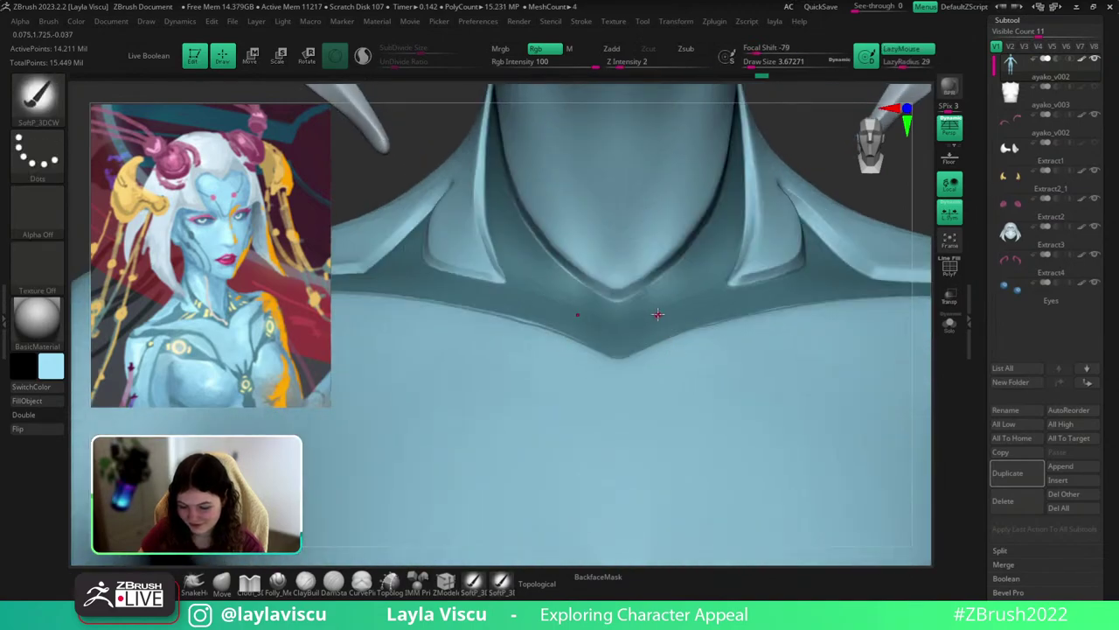
pyautogui.keyDown('ctrl'); pyautogui.moveTo(694, 320); pyautogui.dragTo(708, 236, button='right'); pyautogui.keyUp('ctrl')
pyautogui.keyDown('alt'); pyautogui.moveTo(822, 280); pyautogui.dragTo(749, 261); pyautogui.keyUp('alt')
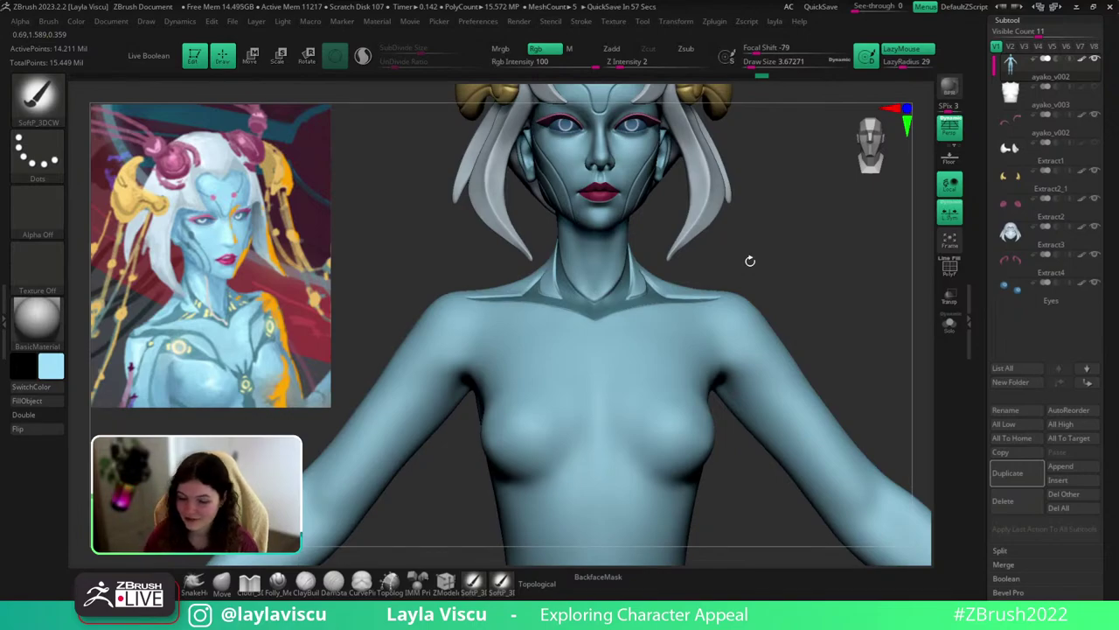
pyautogui.moveTo(877, 319); pyautogui.dragTo(885, 369)
pyautogui.click(949, 325)
pyautogui.click(949, 326)
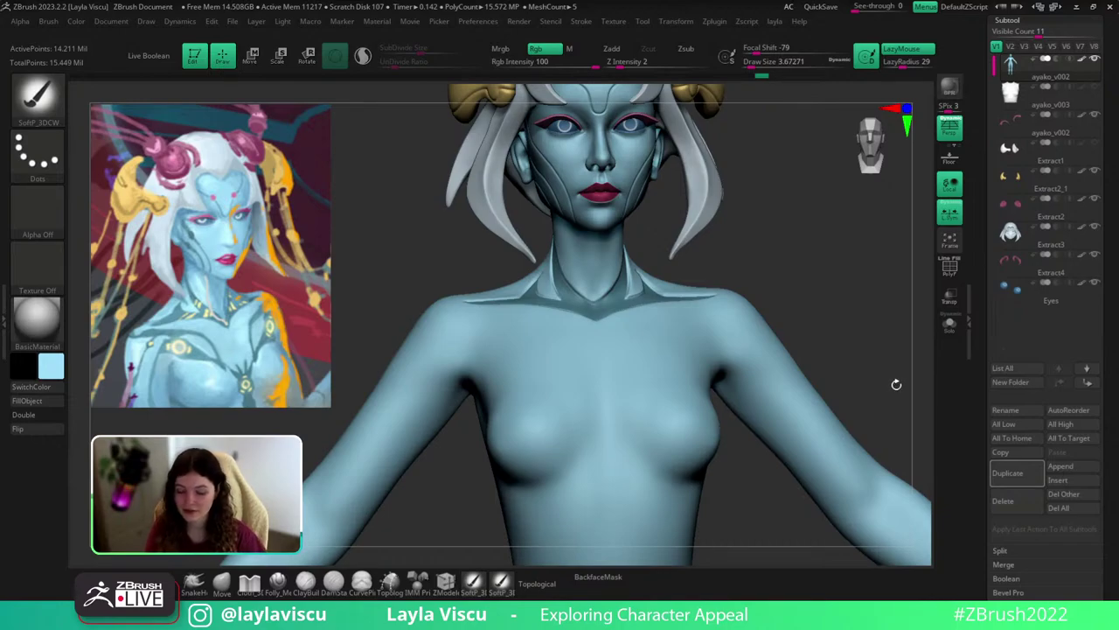
pyautogui.moveTo(888, 365); pyautogui.dragTo(894, 416)
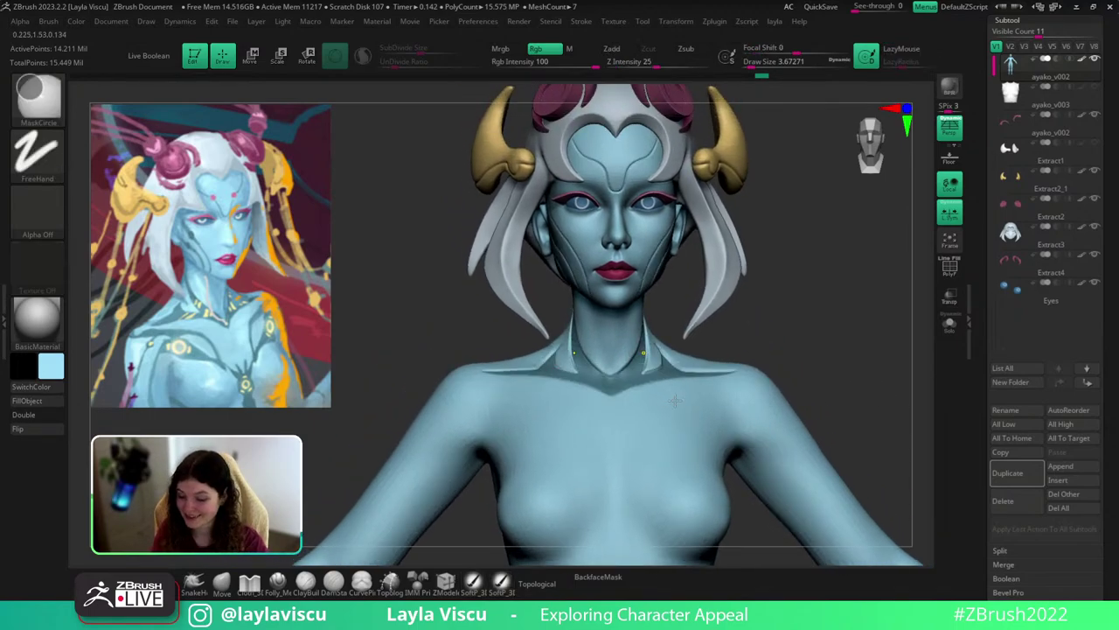
pyautogui.keyDown('ctrl'); pyautogui.moveTo(641, 348); pyautogui.dragTo(910, 303, button='right'); pyautogui.keyUp('ctrl')
pyautogui.keyDown('shift'); pyautogui.moveTo(788, 332); pyautogui.dragTo(814, 362); pyautogui.keyUp('shift')
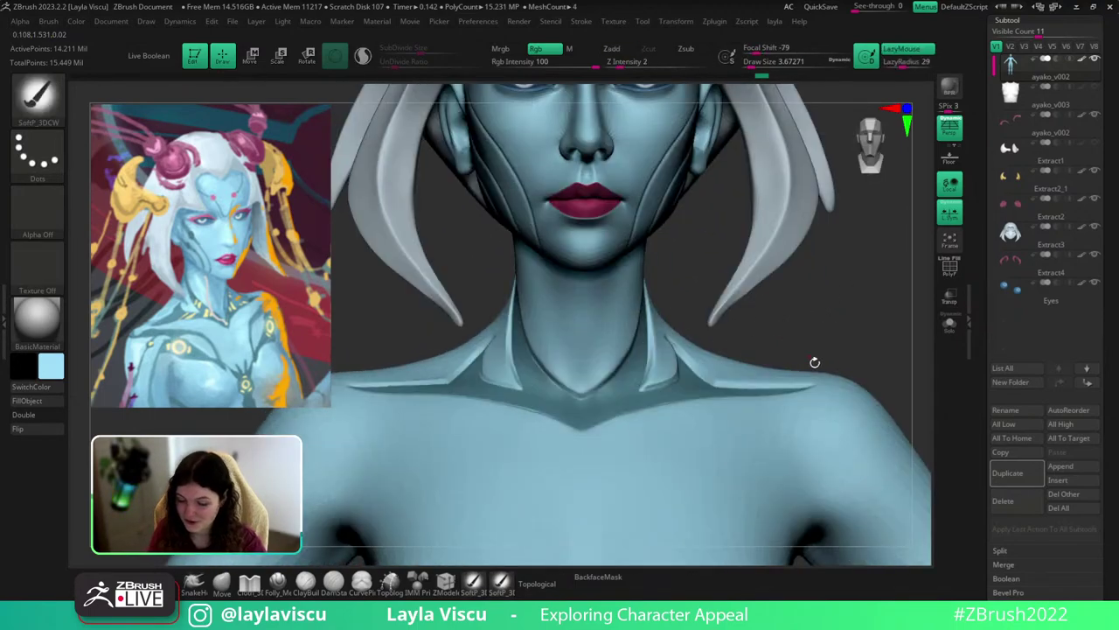
pyautogui.keyDown('ctrl'); pyautogui.moveTo(814, 362); pyautogui.dragTo(814, 287, button='right'); pyautogui.keyUp('ctrl')
pyautogui.moveTo(812, 323); pyautogui.dragTo(806, 317)
pyautogui.keyDown('ctrl'); pyautogui.moveTo(810, 348); pyautogui.dragTo(816, 308, button='right'); pyautogui.keyUp('ctrl')
pyautogui.keyDown('alt'); pyautogui.moveTo(820, 327); pyautogui.dragTo(773, 319); pyautogui.keyUp('alt')
pyautogui.moveTo(773, 319); pyautogui.dragTo(762, 330, button='right')
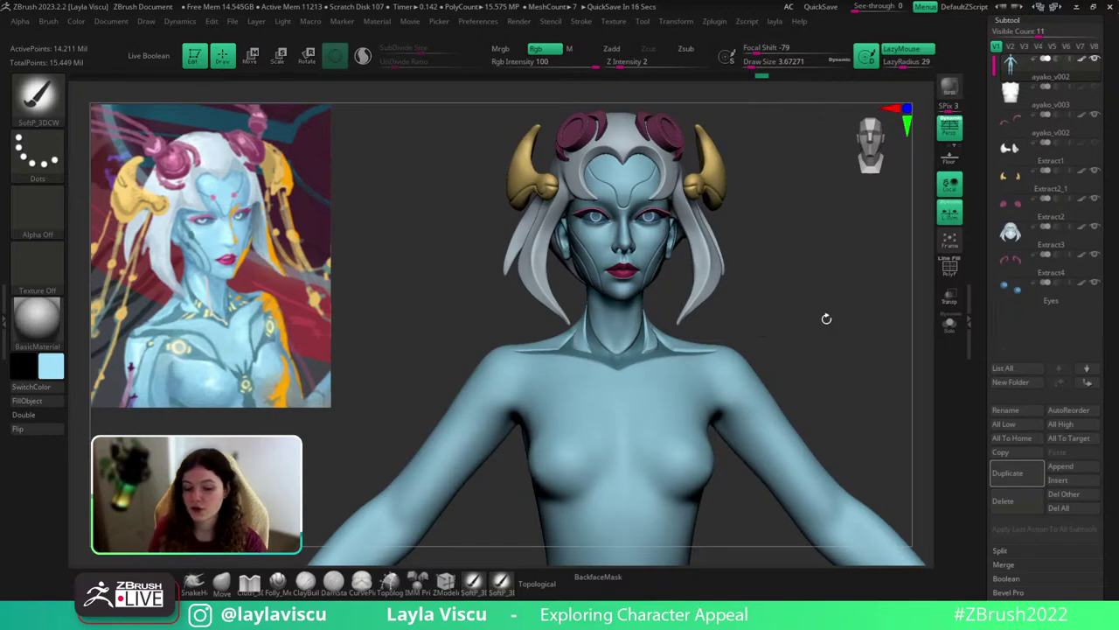
# Switch the active subtool to Extract2 and back to the body, ayako_v002.
pyautogui.keyDown('alt'); pyautogui.moveTo(828, 299); pyautogui.dragTo(855, 260); pyautogui.keyUp('alt')
pyautogui.keyDown('alt'); pyautogui.click(690, 228); pyautogui.keyUp('alt')
pyautogui.keyDown('alt'); pyautogui.moveTo(852, 335); pyautogui.dragTo(848, 287); pyautogui.keyUp('alt')
pyautogui.keyDown('alt'); pyautogui.click(770, 428); pyautogui.keyUp('alt')
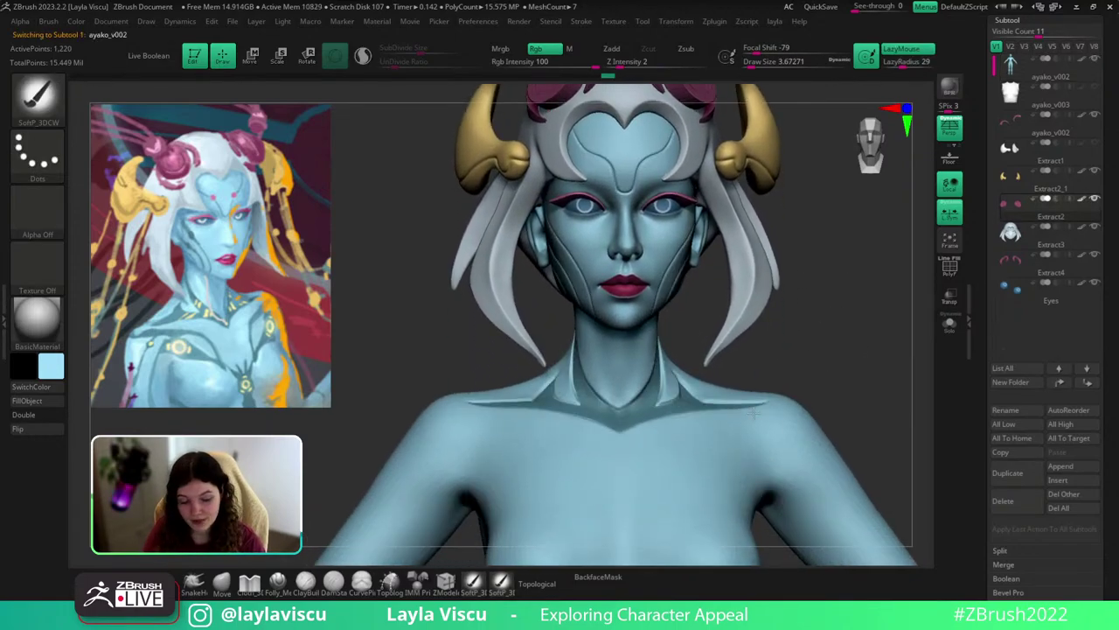
pyautogui.hotkey('ctrl', 'shift', 'd')
pyautogui.moveTo(842, 351); pyautogui.dragTo(835, 361)
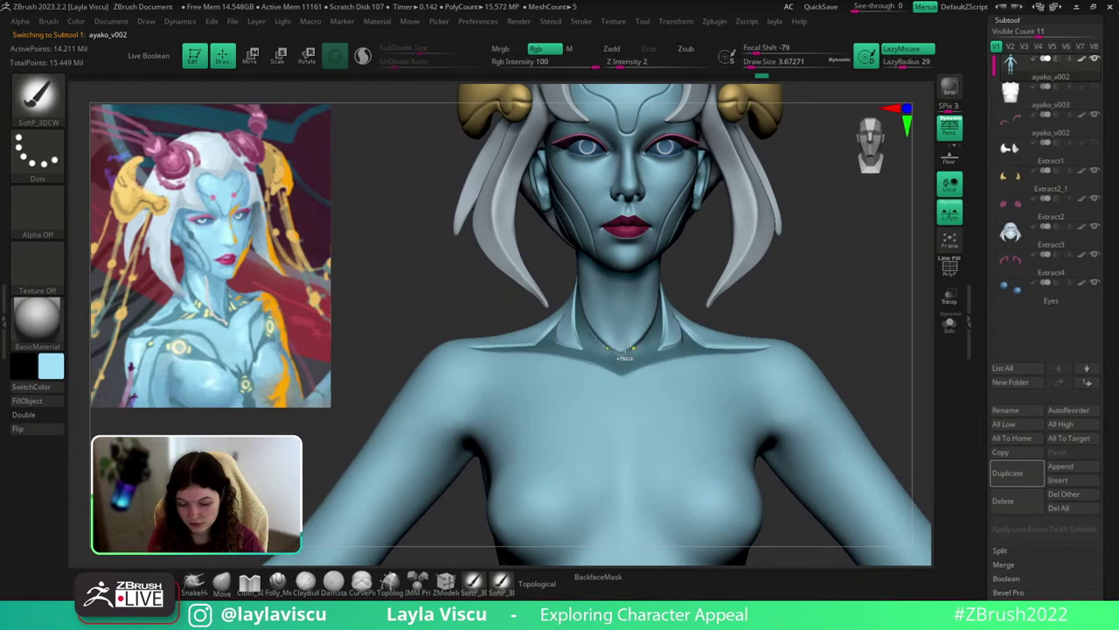
# Try touching up the tip of the collar's V neckline with sampled light blue paint, and undo the stroke.
pyautogui.keyDown('ctrl'); pyautogui.moveTo(626, 348); pyautogui.dragTo(662, 369, button='right'); pyautogui.keyUp('ctrl')
pyautogui.press('c')
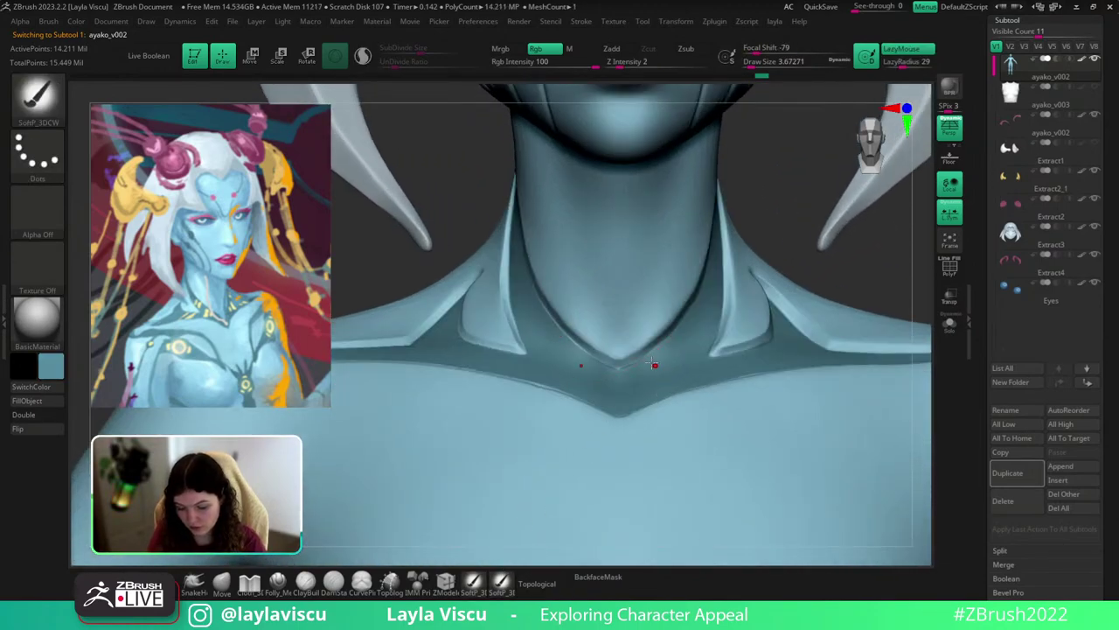
pyautogui.press('c')
pyautogui.moveTo(602, 360); pyautogui.dragTo(614, 368)
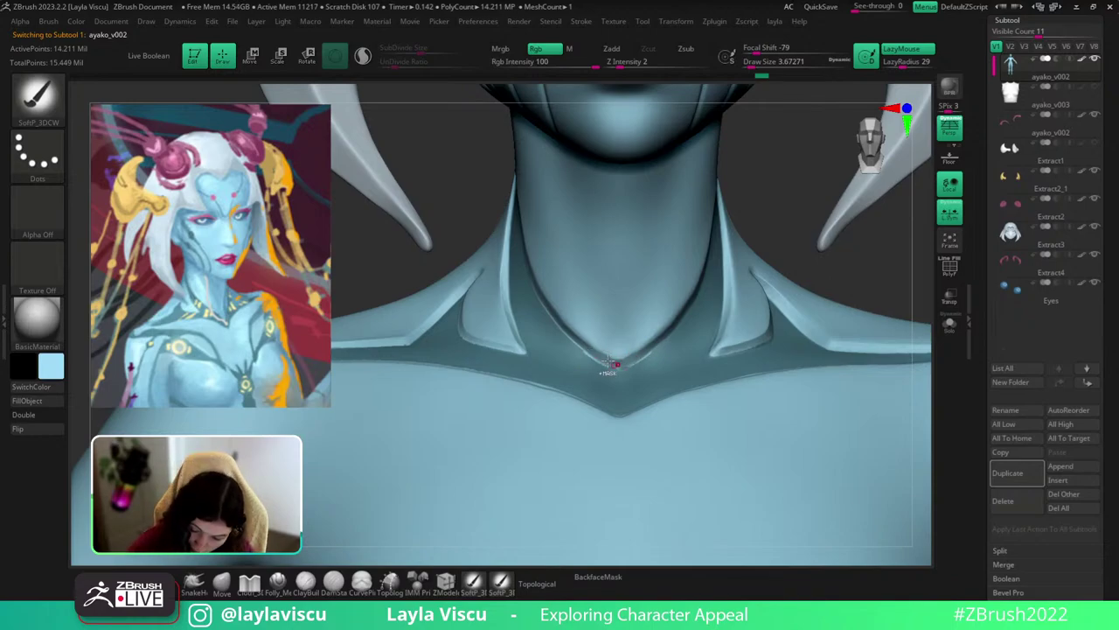
pyautogui.hotkey('ctrl', 'z')
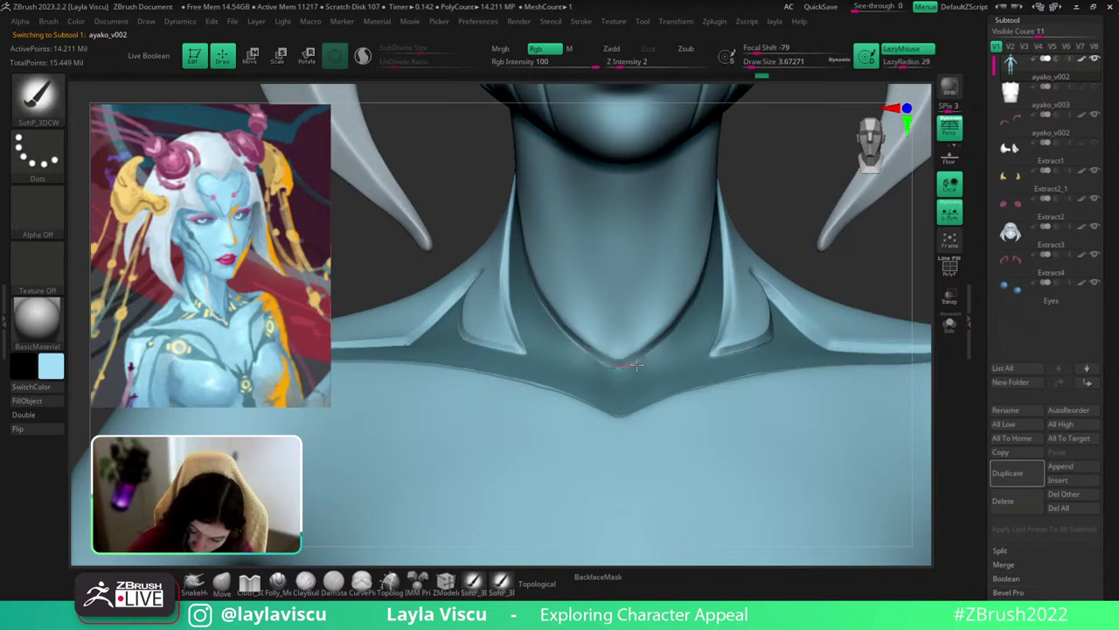
pyautogui.keyDown('ctrl'); pyautogui.moveTo(636, 365); pyautogui.dragTo(859, 228, button='right'); pyautogui.keyUp('ctrl')
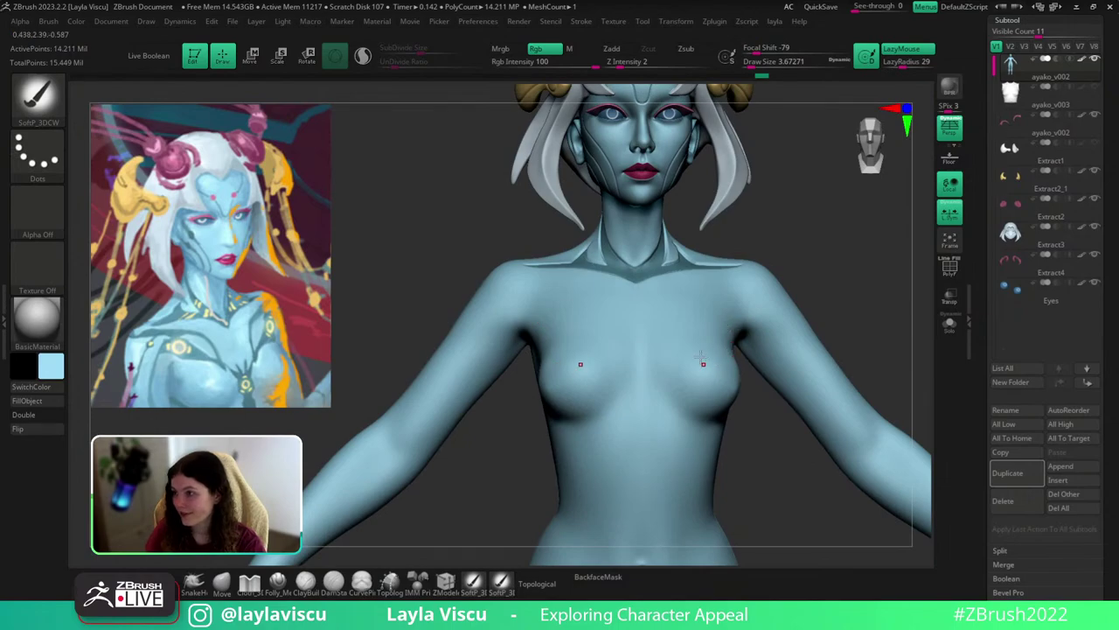
# Try masking a curved stripe from the shoulder to the breast with a draw size of about 11.7, and undo it.
pyautogui.press('ctrl')
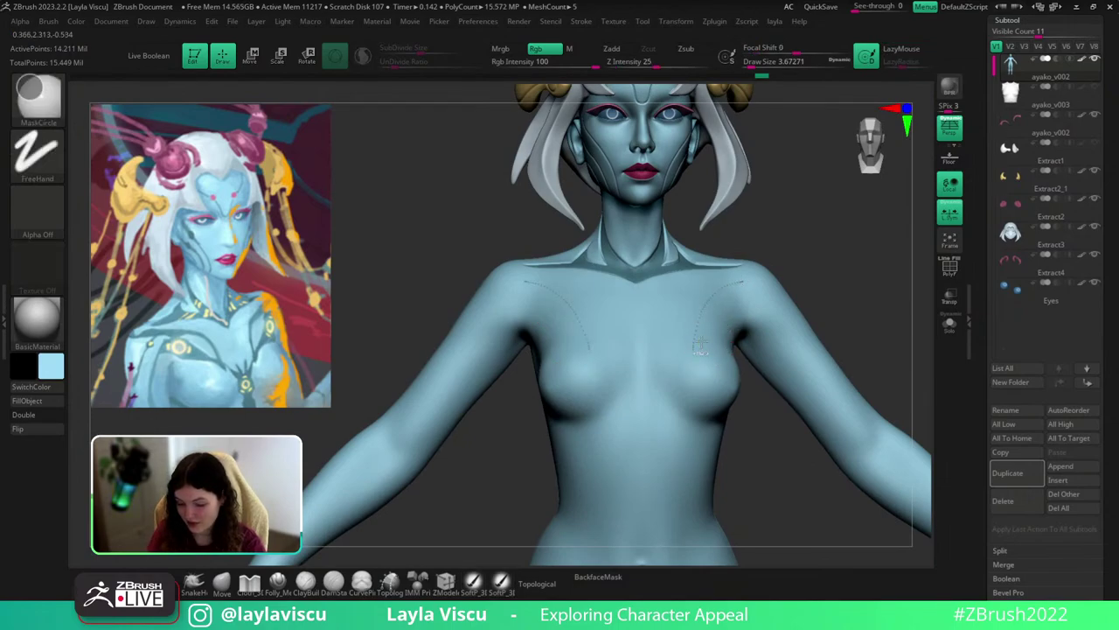
pyautogui.press(']')
pyautogui.keyDown('ctrl'); pyautogui.moveTo(697, 353); pyautogui.dragTo(738, 286); pyautogui.keyUp('ctrl')
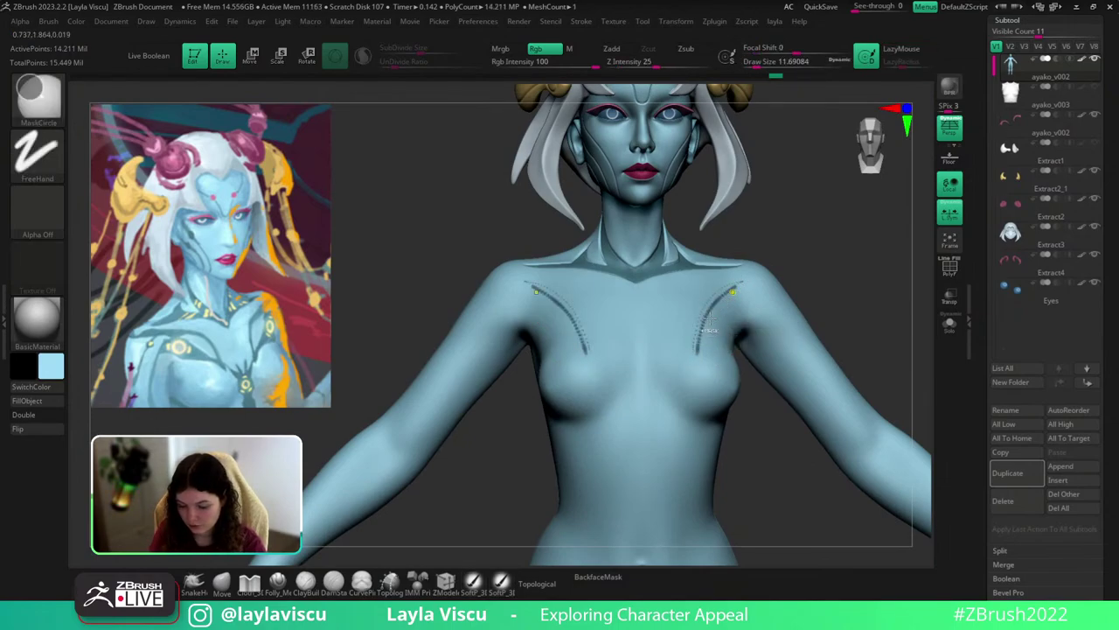
pyautogui.hotkey('ctrl', 'z')
# Enable LazyMouse for the masking brush and mask mirrored curved stripes from the shoulders down to the breasts.
pyautogui.click(901, 50)
pyautogui.moveTo(696, 353)
pyautogui.keyDown('ctrl'); pyautogui.mouseDown()
pyautogui.moveTo(720, 292)
pyautogui.moveTo(746, 279)
pyautogui.mouseUp(); pyautogui.keyUp('ctrl')
pyautogui.keyDown('alt'); pyautogui.moveTo(803, 246); pyautogui.dragTo(790, 280); pyautogui.keyUp('alt')
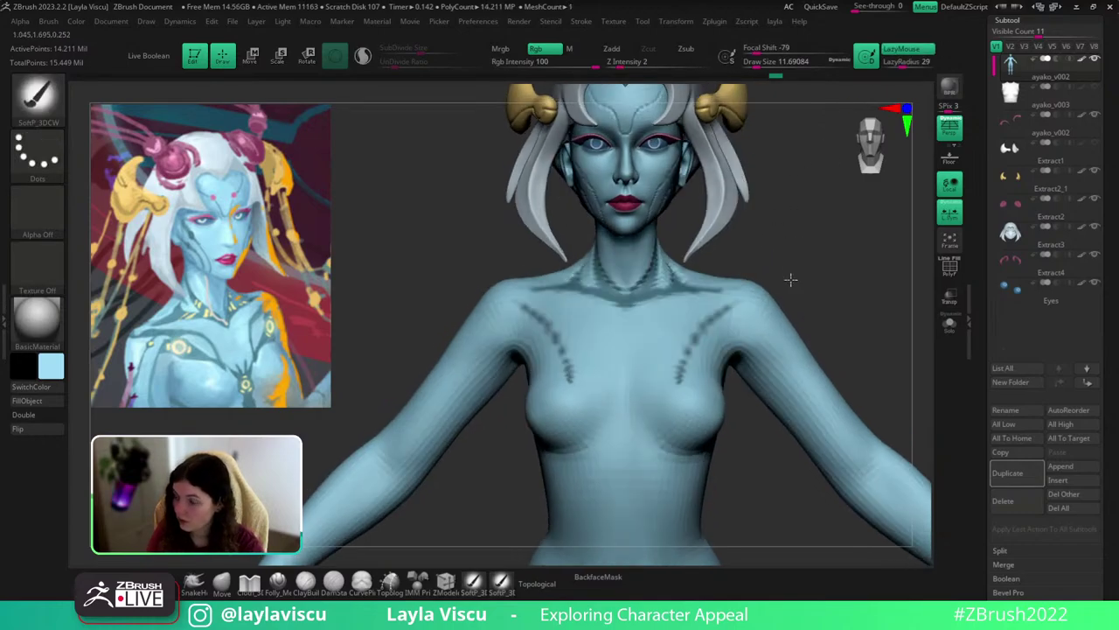
pyautogui.moveTo(681, 382)
pyautogui.keyDown('ctrl'); pyautogui.mouseDown()
pyautogui.moveTo(695, 329)
pyautogui.moveTo(749, 297)
pyautogui.moveTo(691, 340)
pyautogui.mouseUp(); pyautogui.keyUp('ctrl')
pyautogui.moveTo(801, 320); pyautogui.dragTo(804, 286)
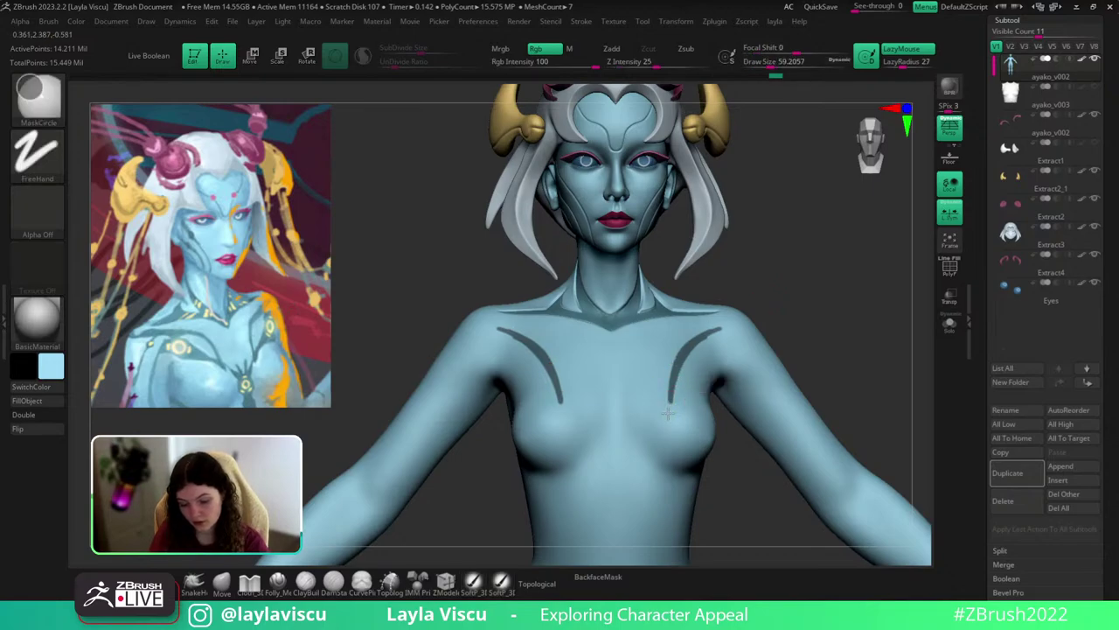
# Remove the curved stripe masks from the chest and set the masking brush's draw size to about 23.3.
pyautogui.moveTo(670, 404)
pyautogui.keyDown('ctrl'); pyautogui.keyDown('alt'); pyautogui.mouseDown()
pyautogui.moveTo(710, 329)
pyautogui.moveTo(726, 324)
pyautogui.mouseUp(); pyautogui.keyUp('alt'); pyautogui.keyUp('ctrl')
pyautogui.press('s')
pyautogui.moveTo(669, 382); pyautogui.dragTo(655, 382)
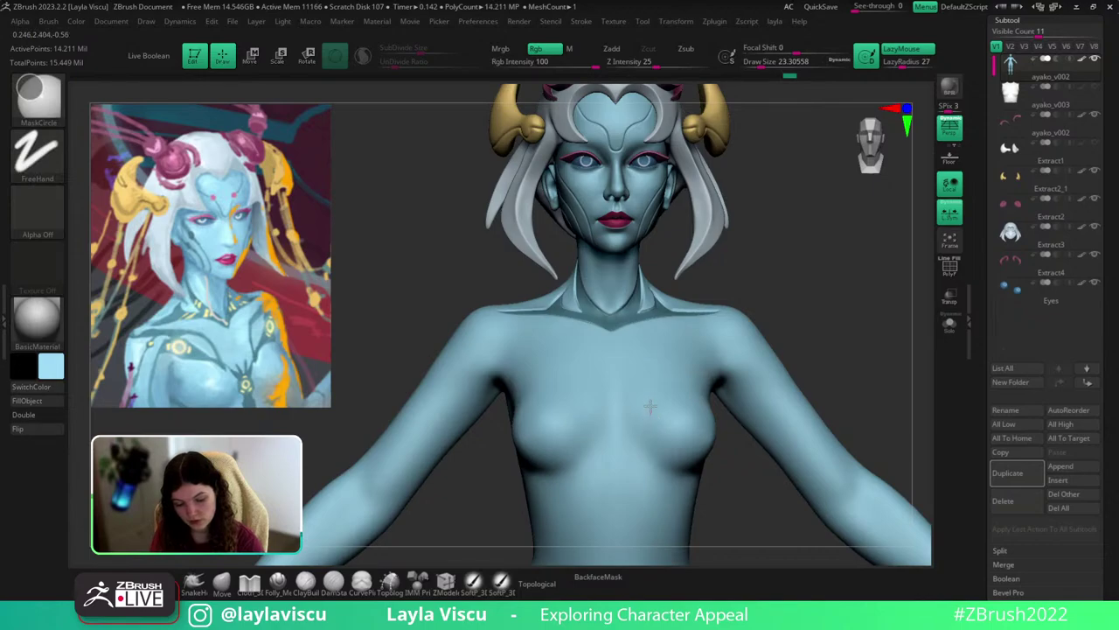
# Mask mirrored curved stripes from the shoulders to the breasts, plus a V-shaped band ending in a diamond at the sternum.
pyautogui.moveTo(646, 420)
pyautogui.mouseDown()
pyautogui.moveTo(661, 348)
pyautogui.moveTo(764, 308)
pyautogui.mouseUp()
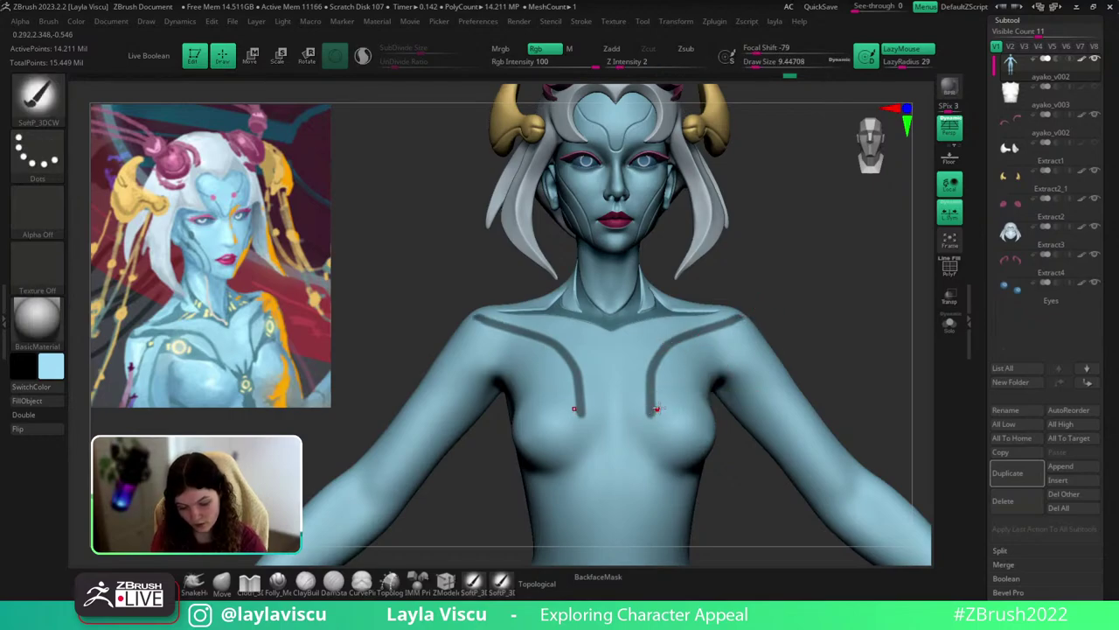
pyautogui.press('s')
pyautogui.moveTo(679, 403)
pyautogui.keyDown('ctrl'); pyautogui.mouseDown()
pyautogui.moveTo(616, 446)
pyautogui.moveTo(604, 481)
pyautogui.moveTo(615, 488)
pyautogui.moveTo(618, 437)
pyautogui.moveTo(614, 462)
pyautogui.mouseUp(); pyautogui.keyUp('ctrl')
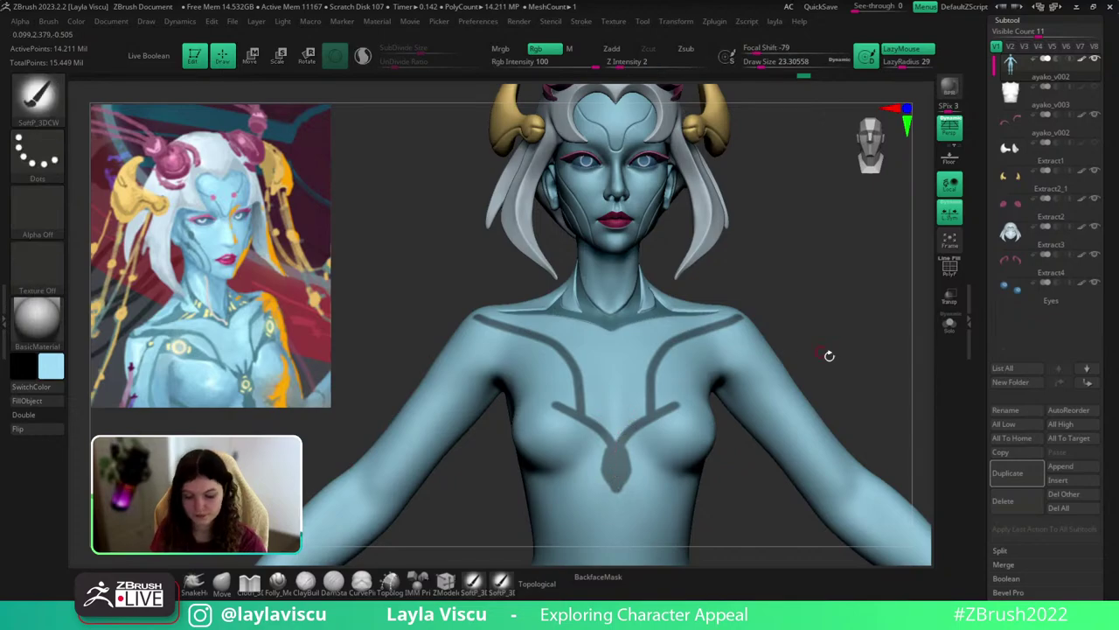
# Mask a tapering arrow shape from below the sternum diamond toward the navel with draw size about 14.2, and set LazyRadius to 13.
pyautogui.keyDown('ctrl'); pyautogui.moveTo(823, 386); pyautogui.dragTo(811, 327, button='right'); pyautogui.keyUp('ctrl')
pyautogui.keyDown('ctrl'); pyautogui.moveTo(692, 359); pyautogui.dragTo(644, 445, button='right'); pyautogui.keyUp('ctrl')
pyautogui.keyDown('alt'); pyautogui.moveTo(806, 336); pyautogui.dragTo(818, 279, button='right'); pyautogui.keyUp('alt')
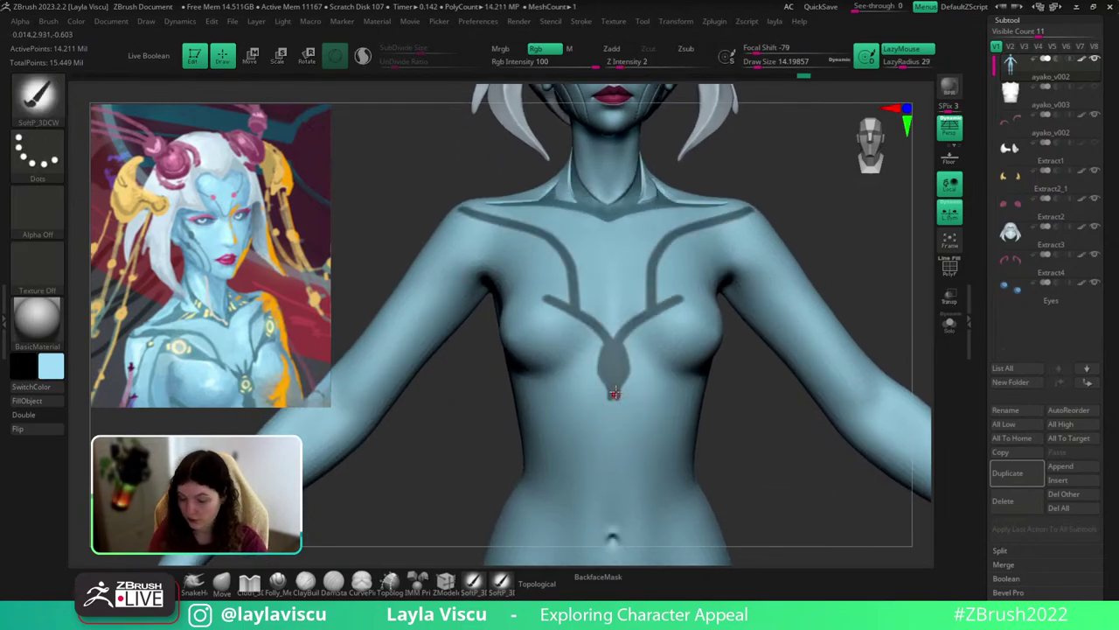
pyautogui.press('ctrl')
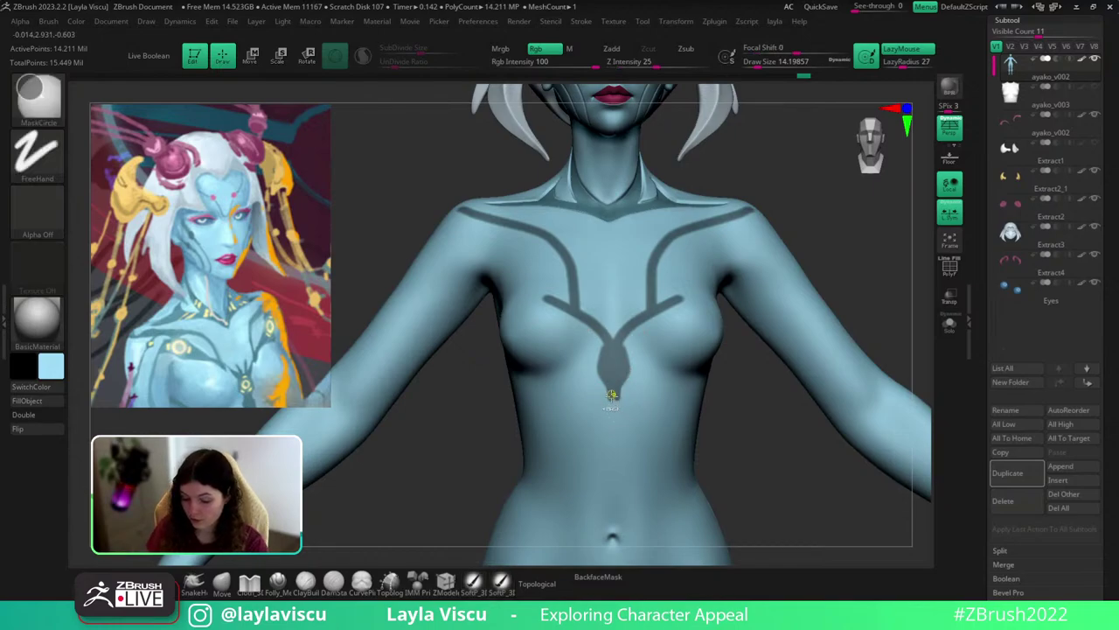
pyautogui.keyDown('ctrl'); pyautogui.moveTo(620, 360); pyautogui.dragTo(619, 371); pyautogui.keyUp('ctrl')
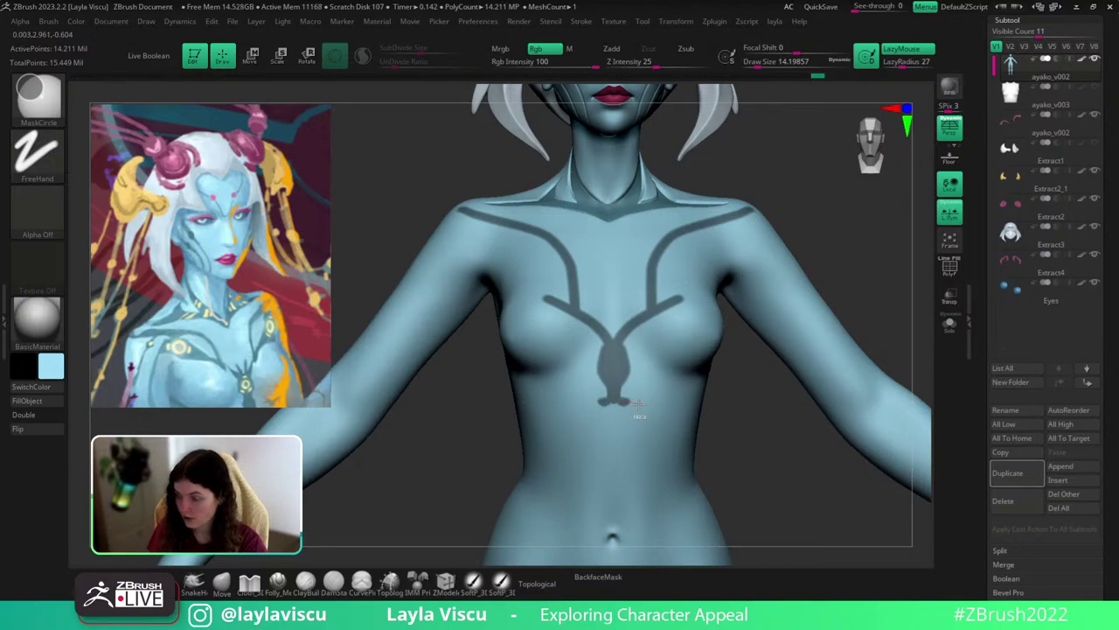
pyautogui.moveTo(628, 404)
pyautogui.keyDown('ctrl'); pyautogui.mouseDown()
pyautogui.moveTo(613, 433)
pyautogui.moveTo(613, 511)
pyautogui.moveTo(599, 392)
pyautogui.mouseUp(); pyautogui.keyUp('ctrl')
pyautogui.hotkey('ctrl', 'z')
pyautogui.keyDown('ctrl'); pyautogui.moveTo(614, 458); pyautogui.dragTo(614, 391); pyautogui.keyUp('ctrl')
pyautogui.moveTo(910, 62); pyautogui.dragTo(894, 62)
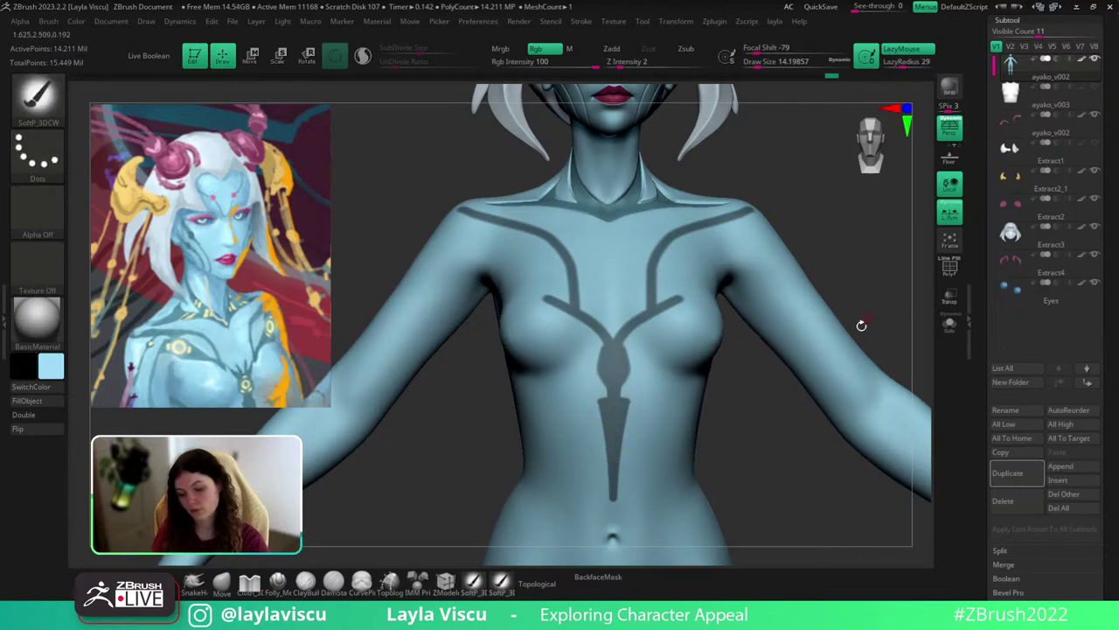
# Compare the whole figure with the body's polypaint display switched off and on.
pyautogui.moveTo(862, 325)
pyautogui.keyDown('alt'); pyautogui.mouseDown()
pyautogui.moveTo(847, 295)
pyautogui.moveTo(779, 317)
pyautogui.mouseUp(); pyautogui.keyUp('alt')
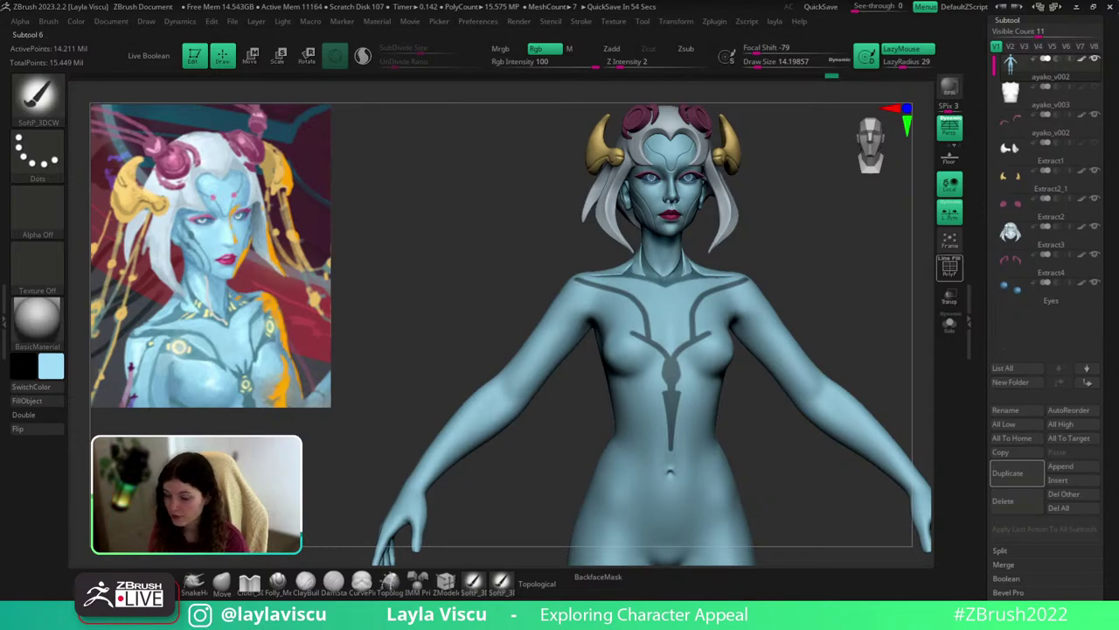
pyautogui.moveTo(1082, 80)
pyautogui.press('ctrl')
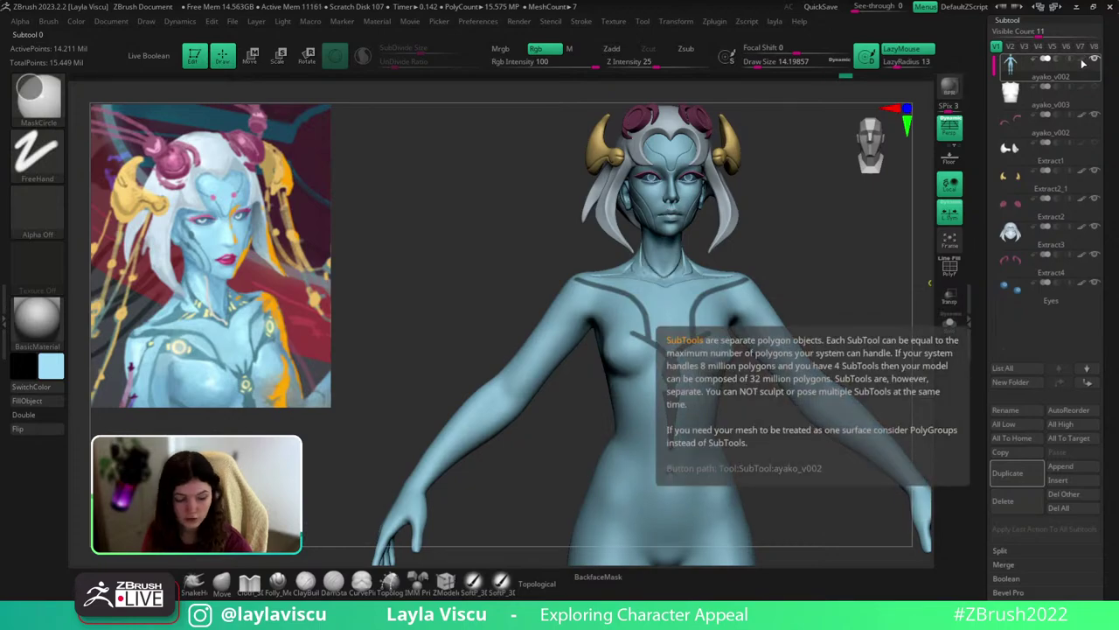
pyautogui.press('shift')
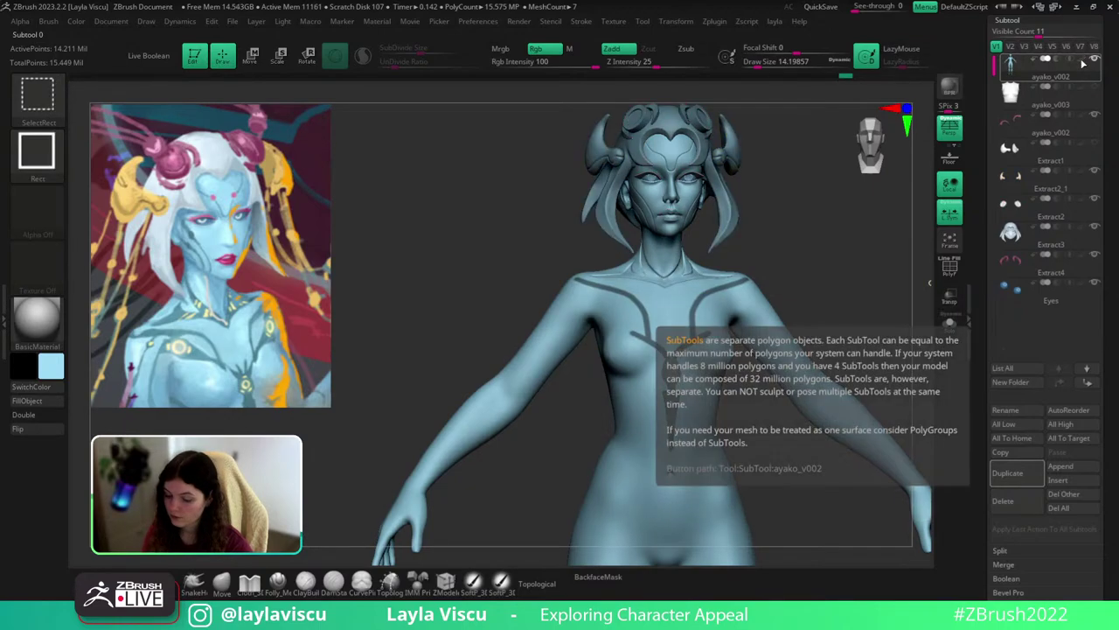
pyautogui.moveTo(824, 304); pyautogui.dragTo(778, 328)
pyautogui.keyDown('ctrl'); pyautogui.keyDown('shift'); pyautogui.click(1082, 61); pyautogui.keyUp('shift'); pyautogui.keyUp('ctrl')
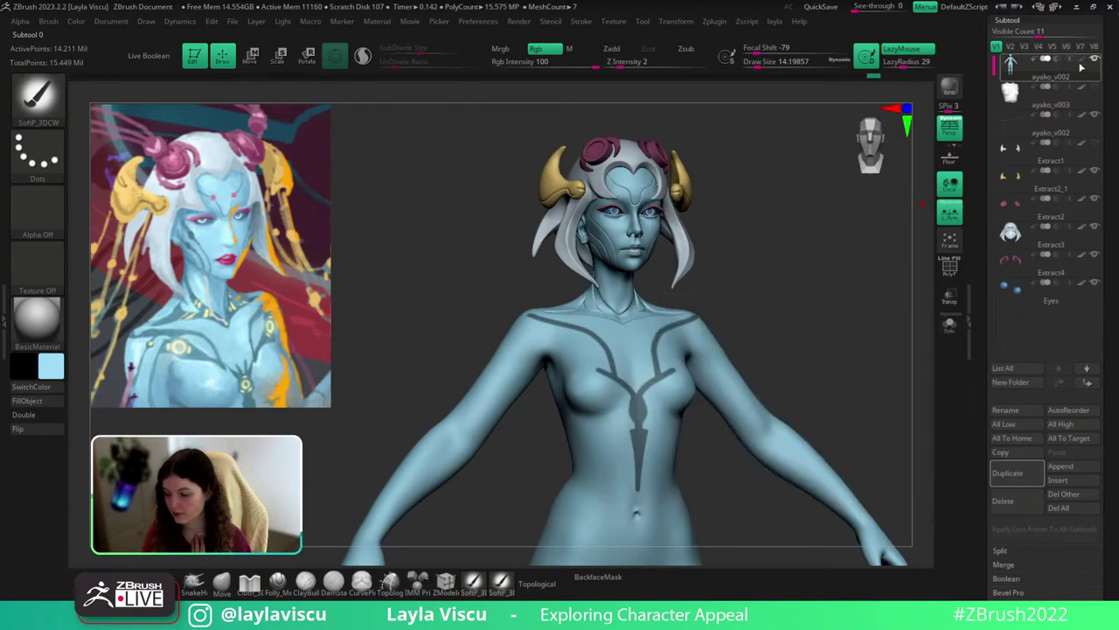
pyautogui.moveTo(770, 267); pyautogui.dragTo(785, 224)
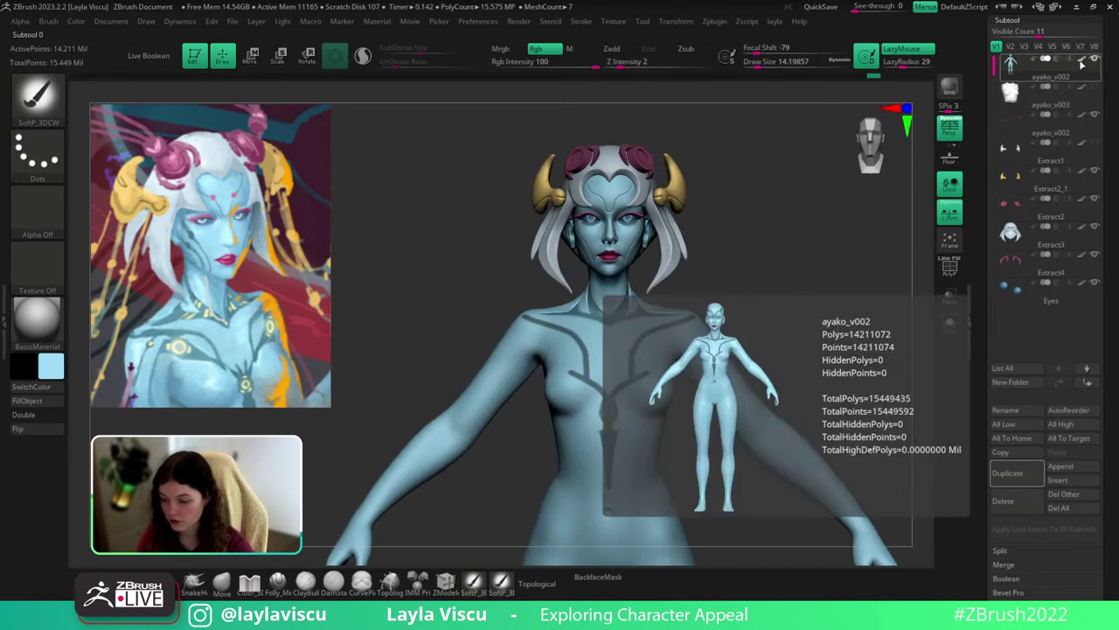
pyautogui.moveTo(769, 175)
pyautogui.keyDown('ctrl'); pyautogui.mouseDown(button='right')
pyautogui.moveTo(804, 232)
pyautogui.moveTo(809, 164)
pyautogui.mouseUp(button='right'); pyautogui.keyUp('ctrl')
pyautogui.keyDown('alt'); pyautogui.moveTo(804, 225); pyautogui.dragTo(805, 183, button='right'); pyautogui.keyUp('alt')
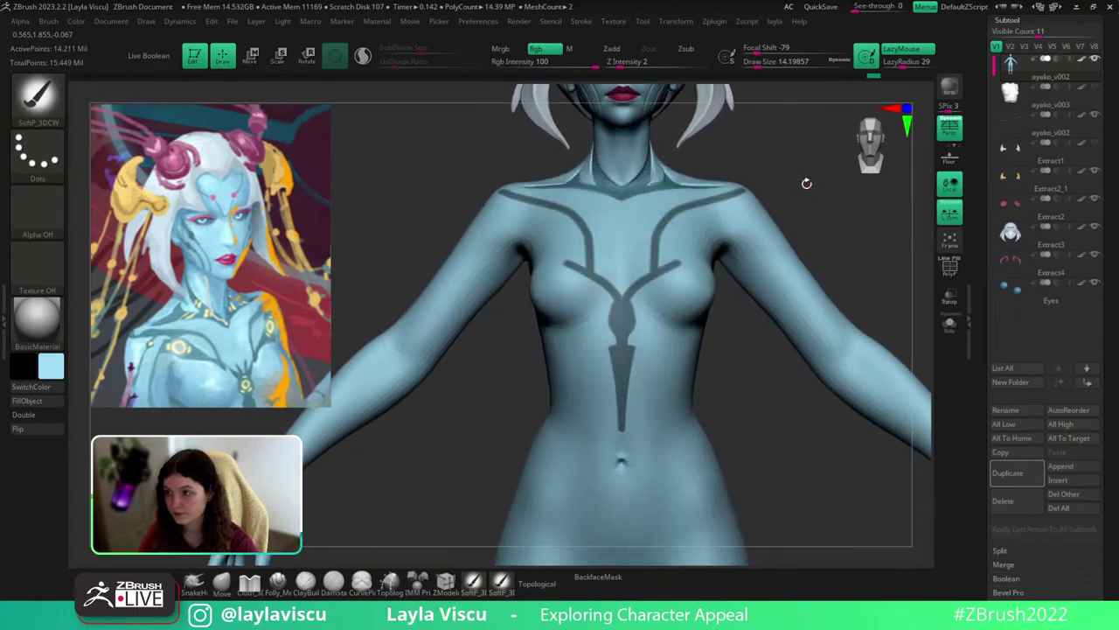
pyautogui.keyDown('ctrl'); pyautogui.moveTo(629, 335); pyautogui.dragTo(642, 352, button='right'); pyautogui.keyUp('ctrl')
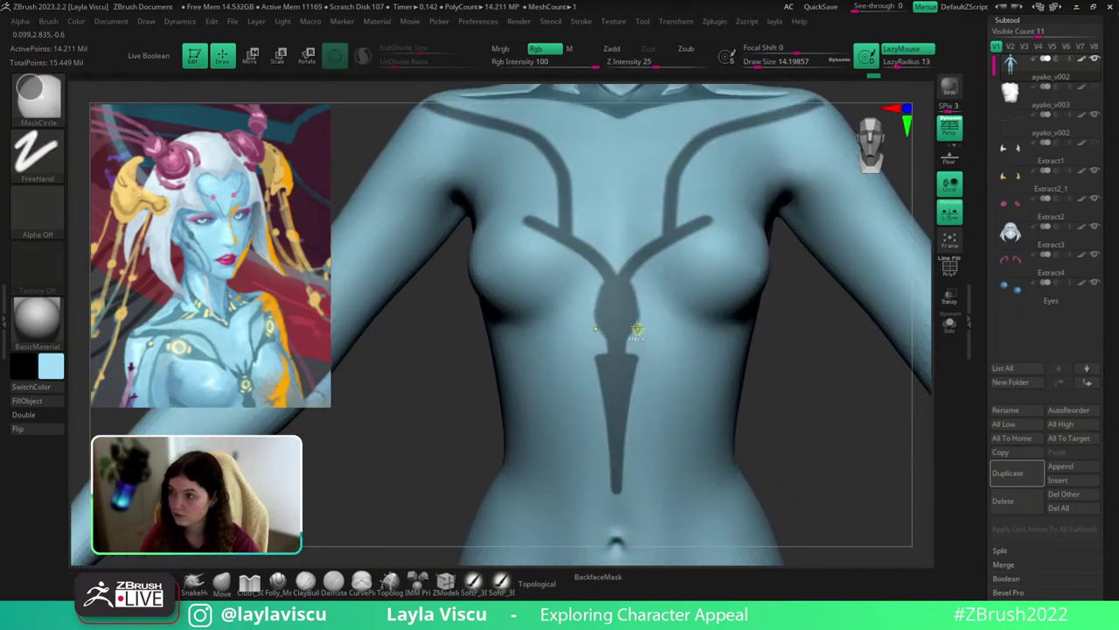
pyautogui.hotkey('ctrl', 'shift')
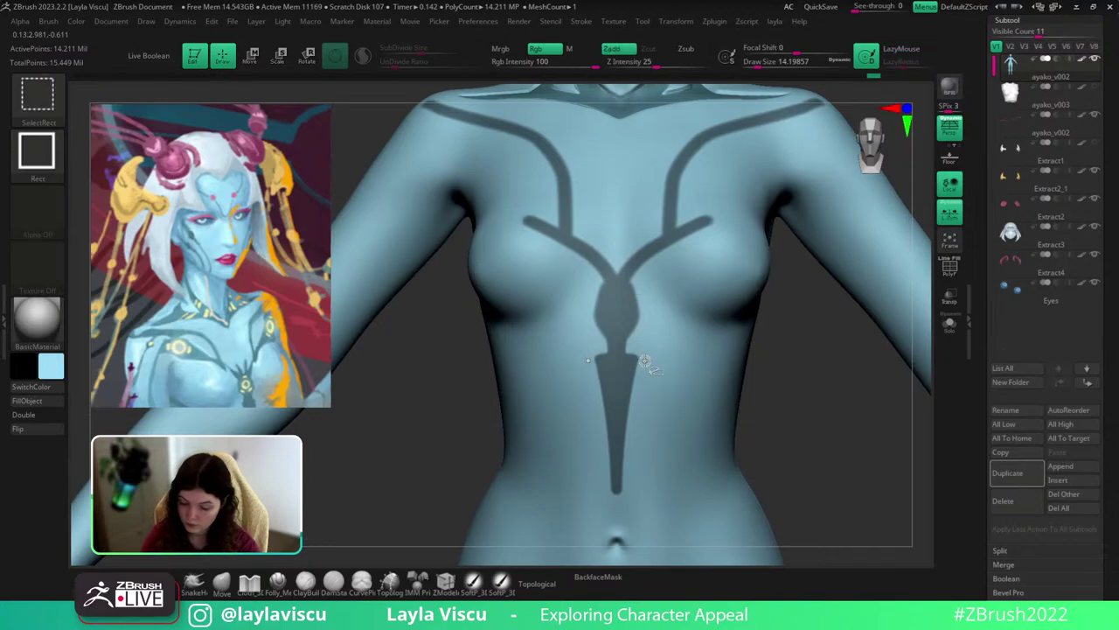
pyautogui.keyDown('ctrl'); pyautogui.keyDown('shift'); pyautogui.moveTo(627, 342); pyautogui.dragTo(639, 341); pyautogui.keyUp('shift'); pyautogui.keyUp('ctrl')
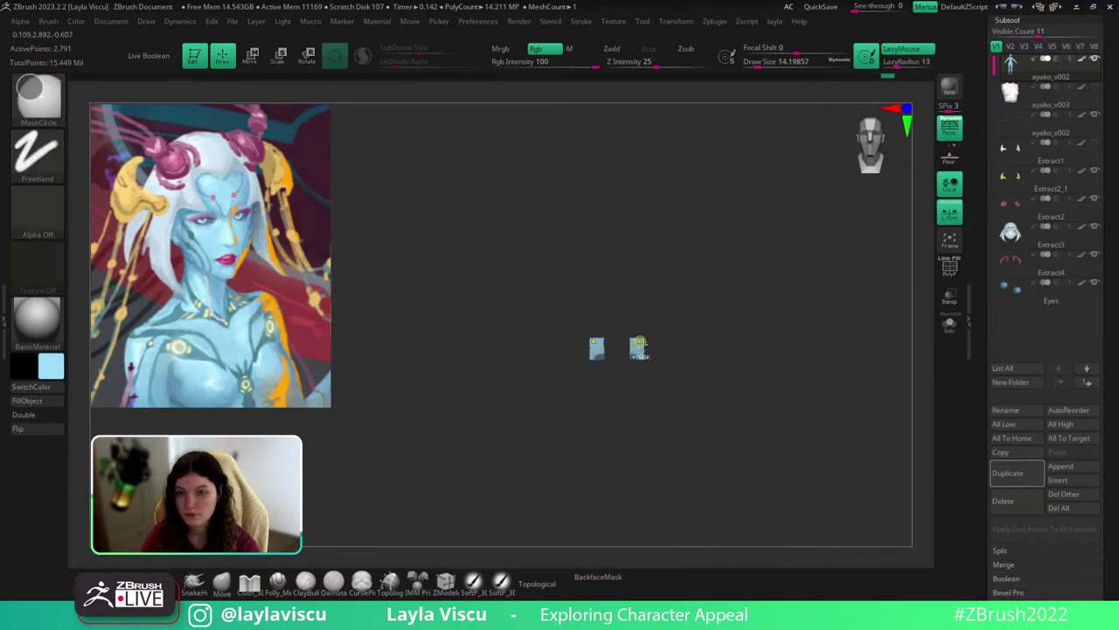
pyautogui.keyDown('ctrl'); pyautogui.keyDown('shift'); pyautogui.click(643, 359); pyautogui.keyUp('shift'); pyautogui.keyUp('ctrl')
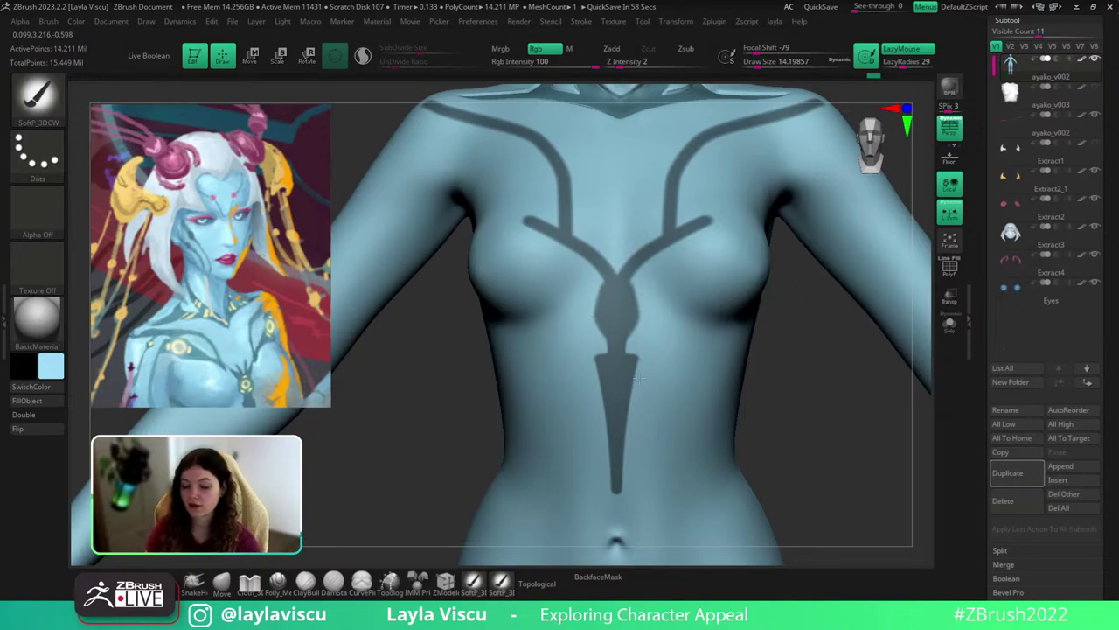
# Examine the existing polygroups around the collar and chest with the wireframe display.
pyautogui.keyDown('alt'); pyautogui.moveTo(725, 332); pyautogui.dragTo(717, 472, button='right'); pyautogui.keyUp('alt')
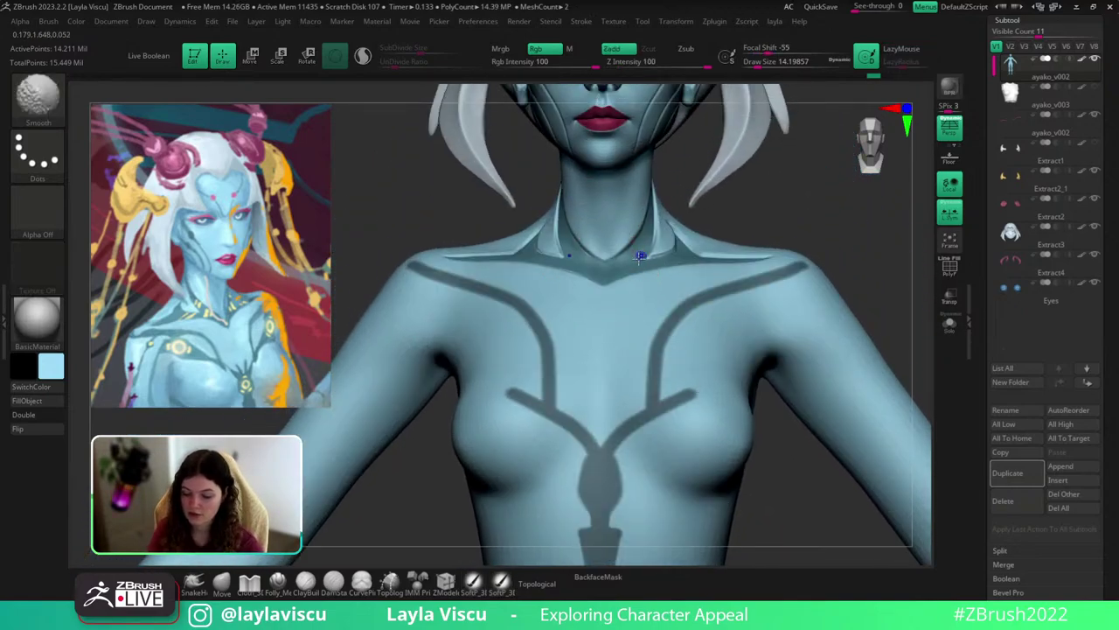
pyautogui.hotkey('shift', 'f')
pyautogui.hotkey('shift', 'f')
pyautogui.hotkey('shift', 'f')
pyautogui.keyDown('ctrl'); pyautogui.moveTo(636, 257); pyautogui.dragTo(694, 365, button='right'); pyautogui.keyUp('ctrl')
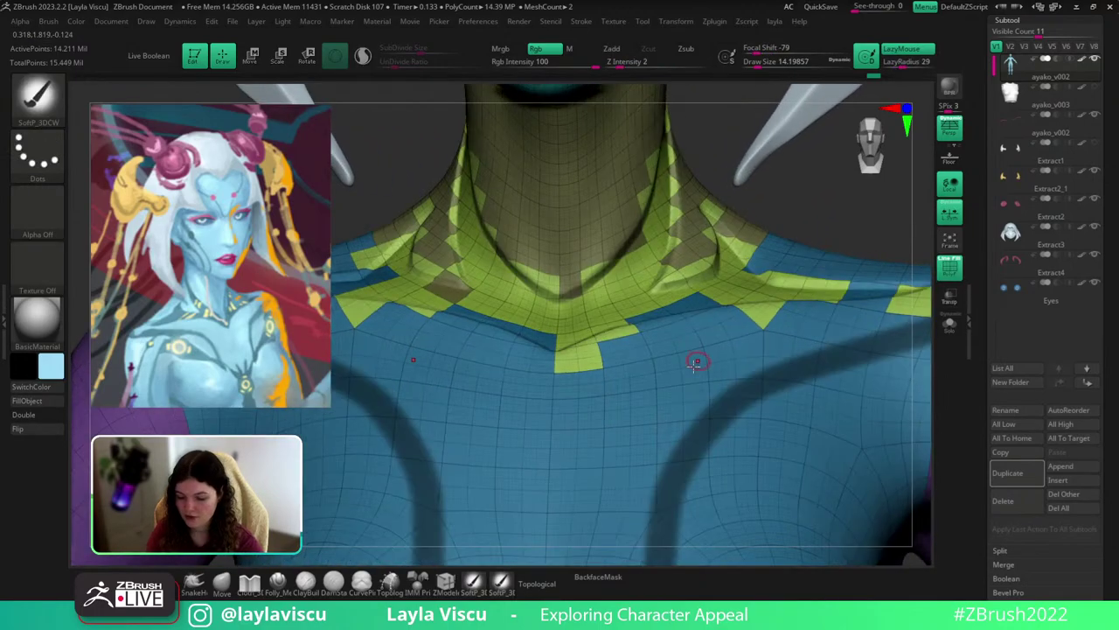
pyautogui.moveTo(695, 465)
pyautogui.keyDown('ctrl'); pyautogui.mouseDown(button='right')
pyautogui.moveTo(668, 384)
pyautogui.moveTo(760, 317)
pyautogui.mouseUp(button='right'); pyautogui.keyUp('ctrl')
pyautogui.keyDown('alt'); pyautogui.moveTo(798, 284); pyautogui.dragTo(780, 225, button='right'); pyautogui.keyUp('alt')
pyautogui.hotkey('shift', 'f')
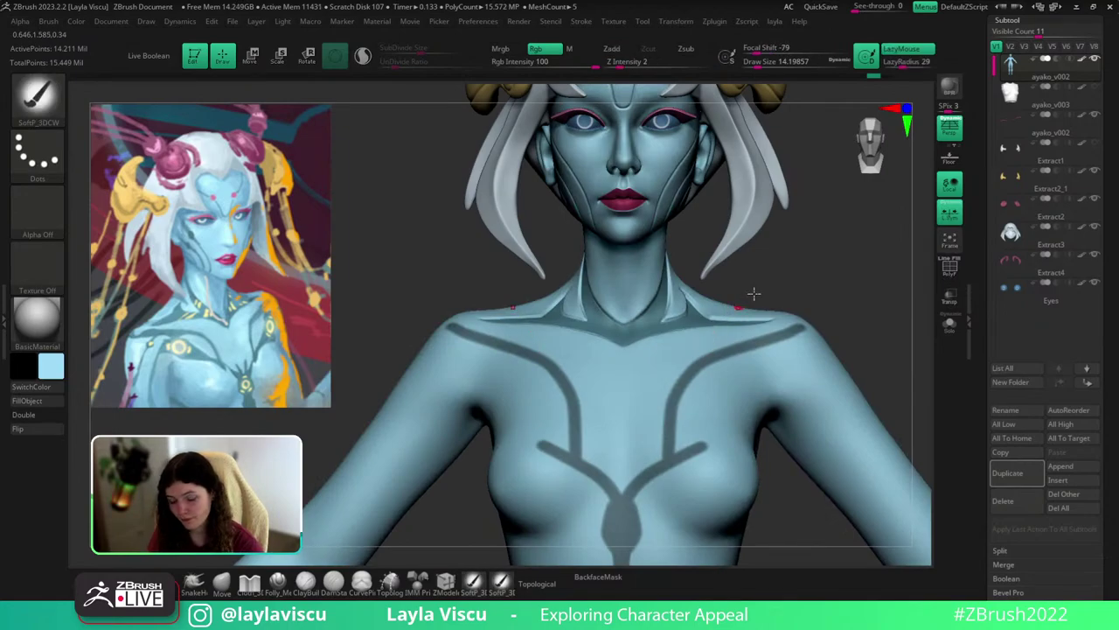
# Try creating polygroups from the body's polypaint while the wireframe display is on.
pyautogui.moveTo(749, 295); pyautogui.dragTo(814, 262)
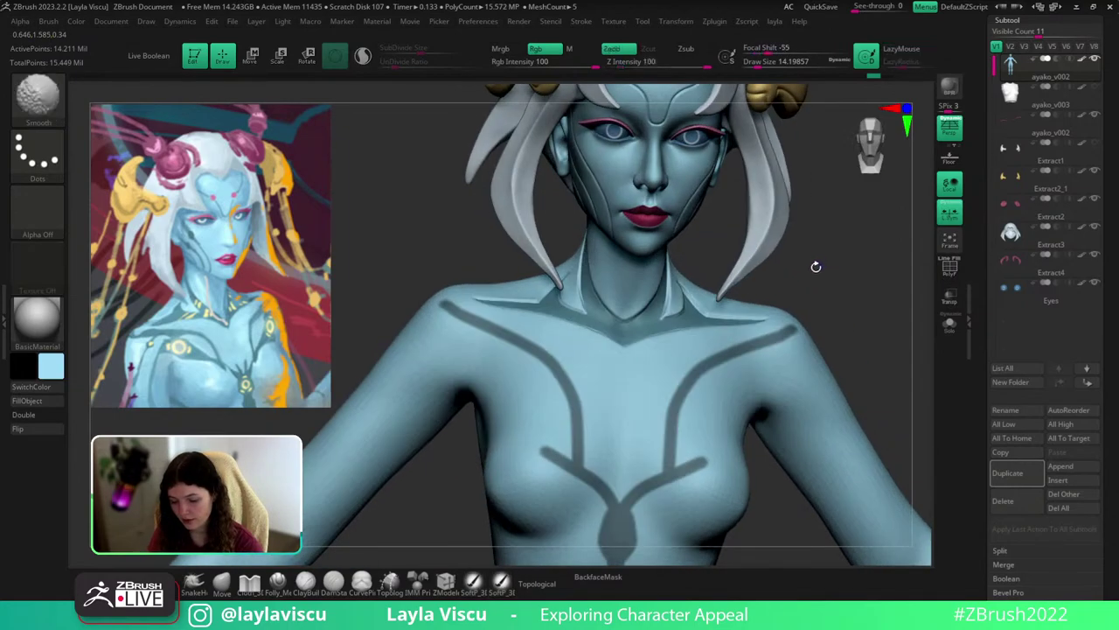
pyautogui.hotkey('shift', 'f')
pyautogui.moveTo(1110, 303); pyautogui.dragTo(1097, 159)
pyautogui.click(1025, 395)
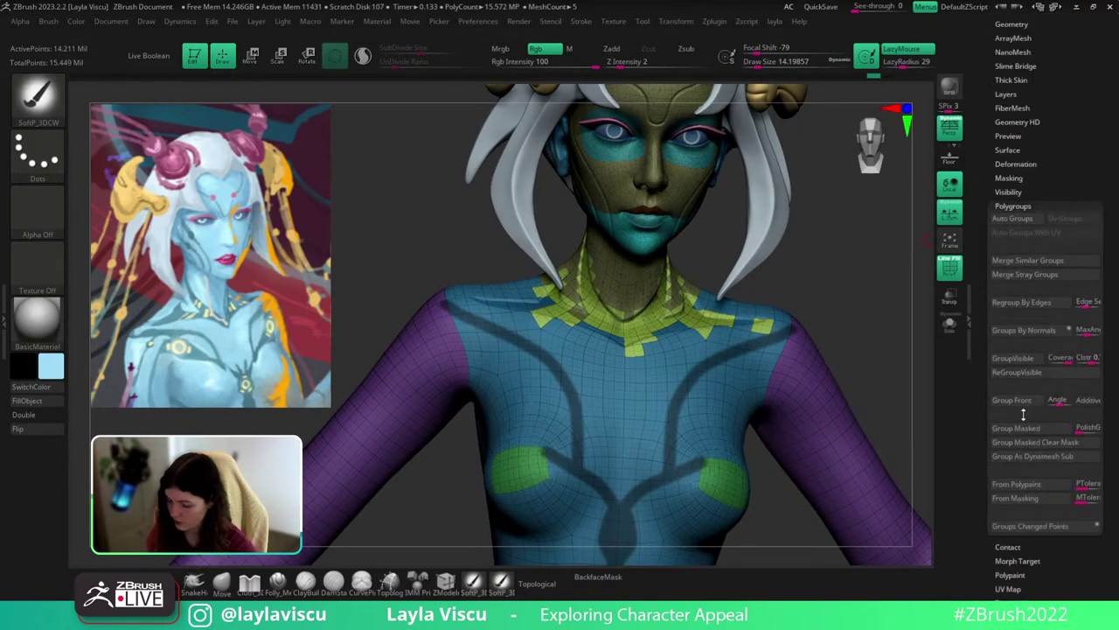
pyautogui.click(1037, 487)
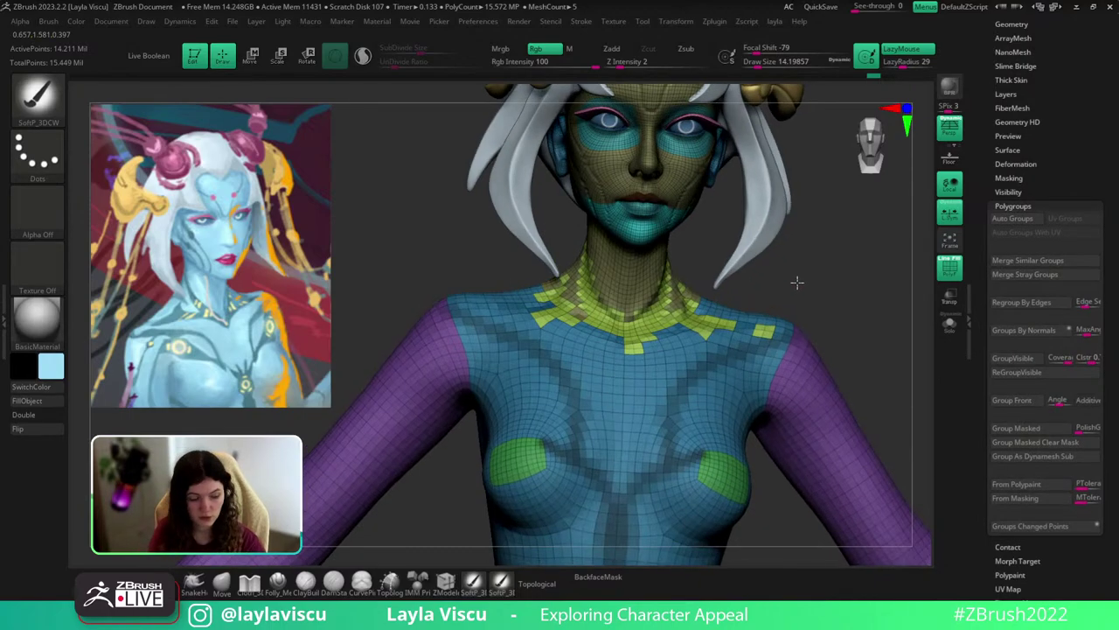
pyautogui.hotkey('shift', 'f')
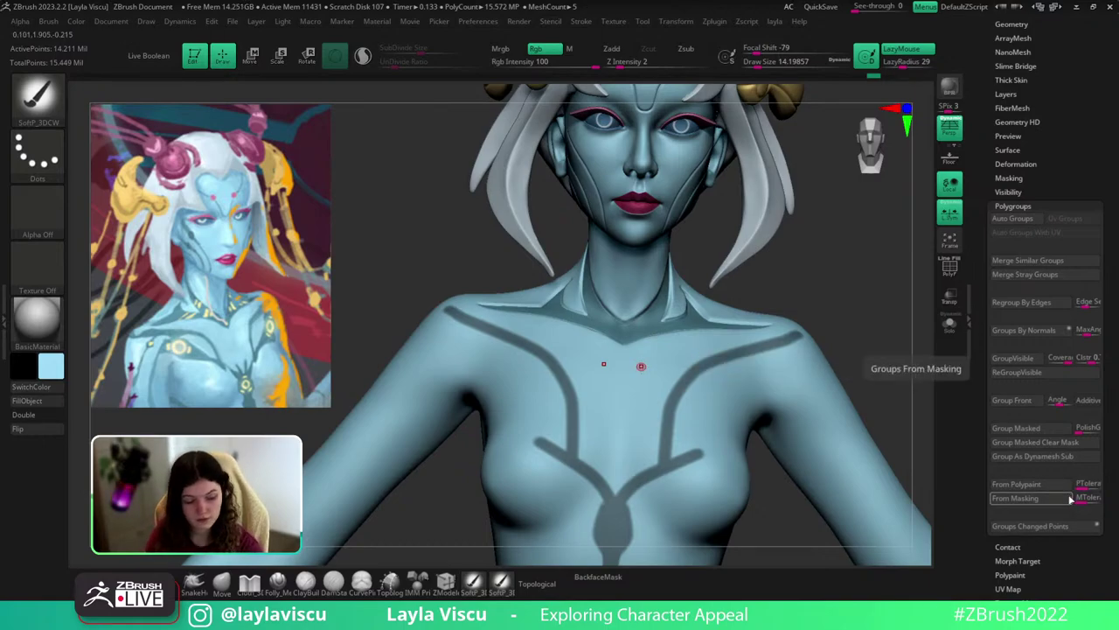
# Lower the body mesh by three subdivision levels with its polygroup wireframe shown.
pyautogui.hotkey('shift', 'f')
pyautogui.hotkey('shift', 'd')
pyautogui.hotkey('shift', 'd')
pyautogui.hotkey('shift', 'd')
pyautogui.keyDown('ctrl'); pyautogui.moveTo(691, 371); pyautogui.dragTo(791, 371, button='right'); pyautogui.keyUp('ctrl')
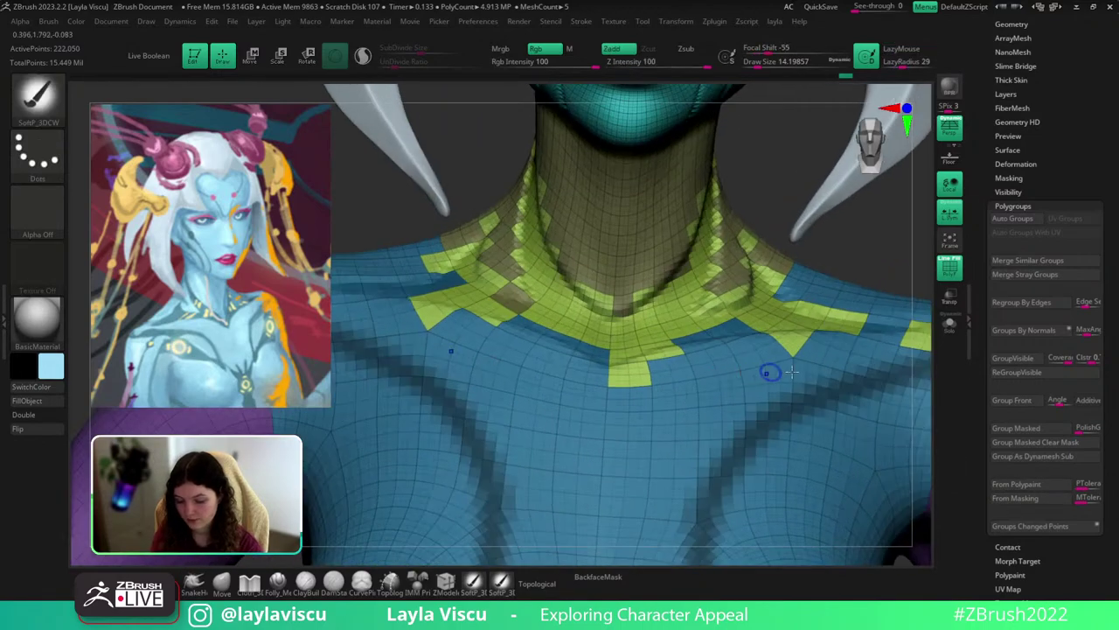
pyautogui.hotkey('shift', 'f')
pyautogui.hotkey('shift', 'f')
# Try turning the masked stripes into a polygroup, undo it, and assign the whole unmasked body to a single polygroup.
pyautogui.hotkey('ctrl', 'w')
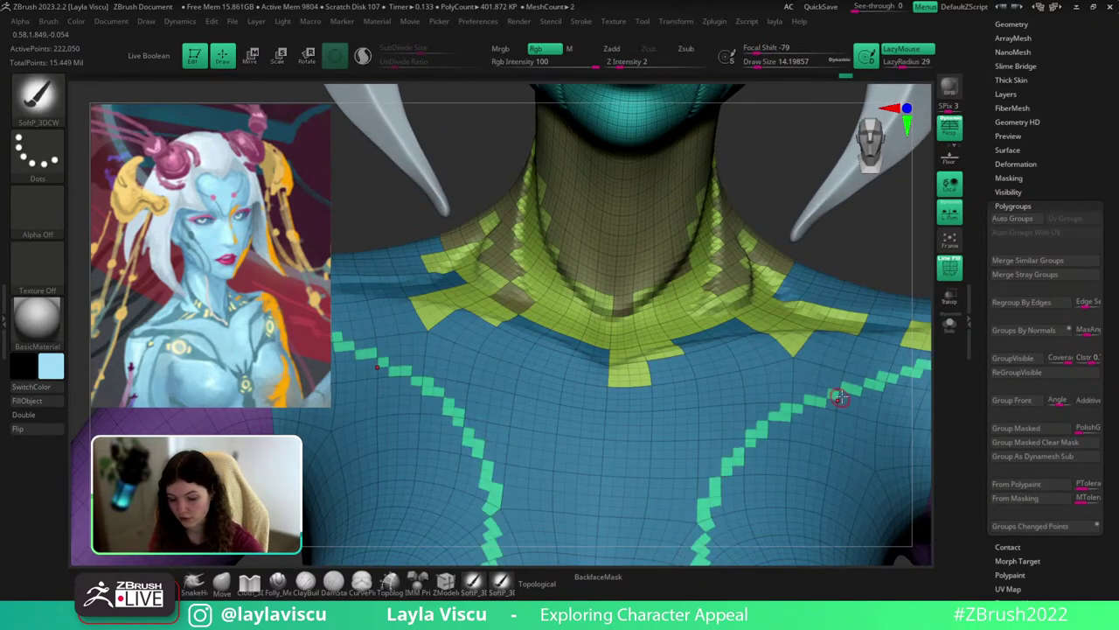
pyautogui.hotkey('ctrl', 'z')
pyautogui.hotkey('ctrl', 'w')
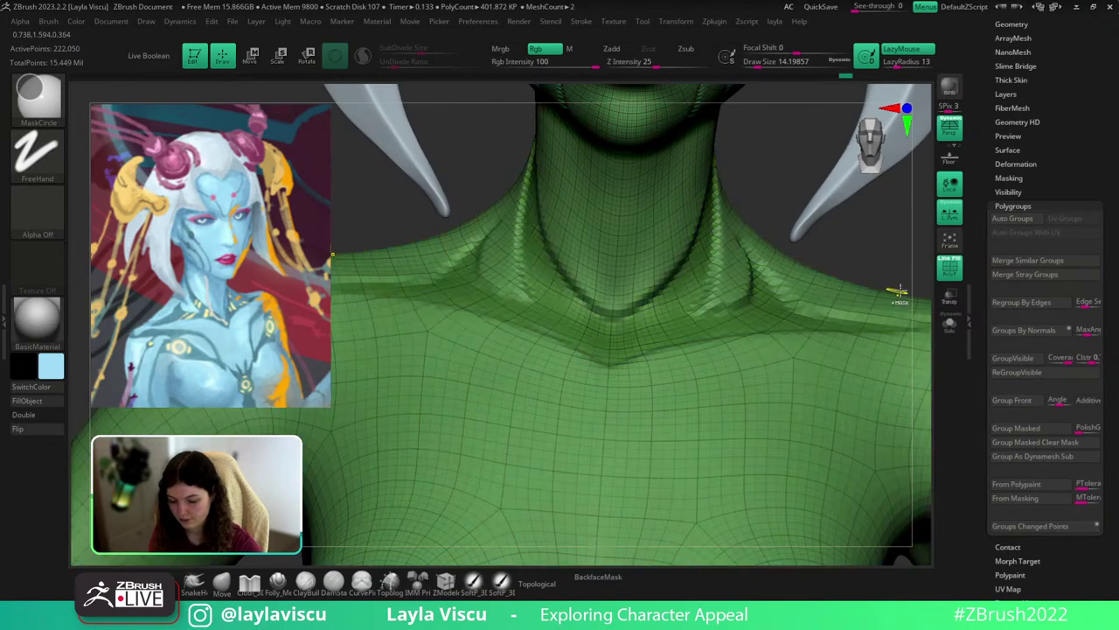
pyautogui.hotkey('shift', 'f')
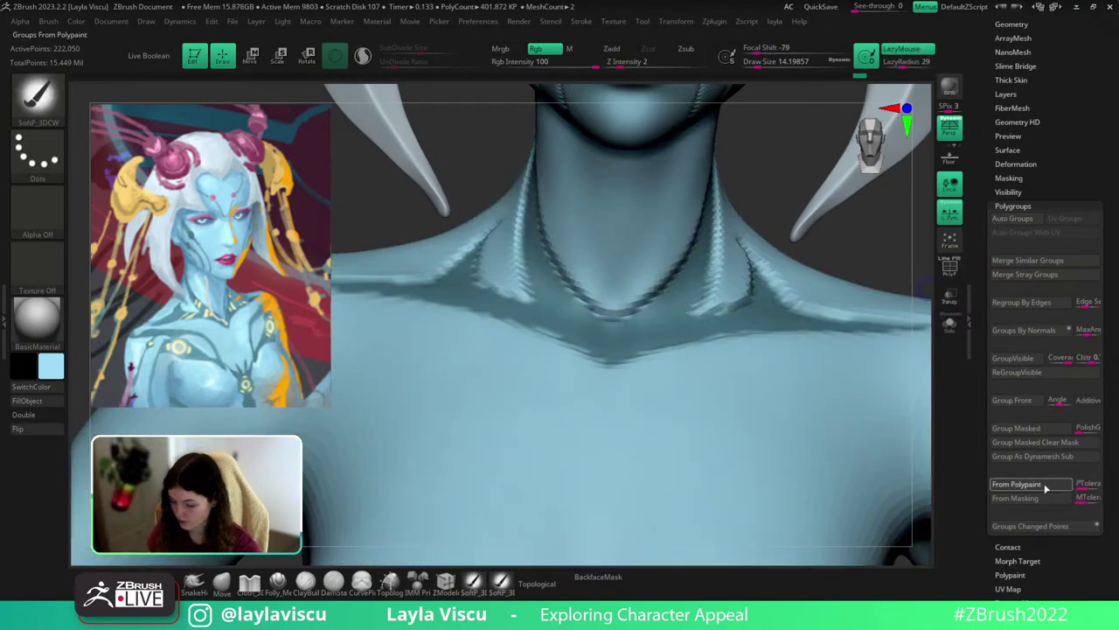
# Raise the polypaint tolerance and create polygroups from polypaint so the painted collar becomes a separate group.
pyautogui.click(1016, 483)
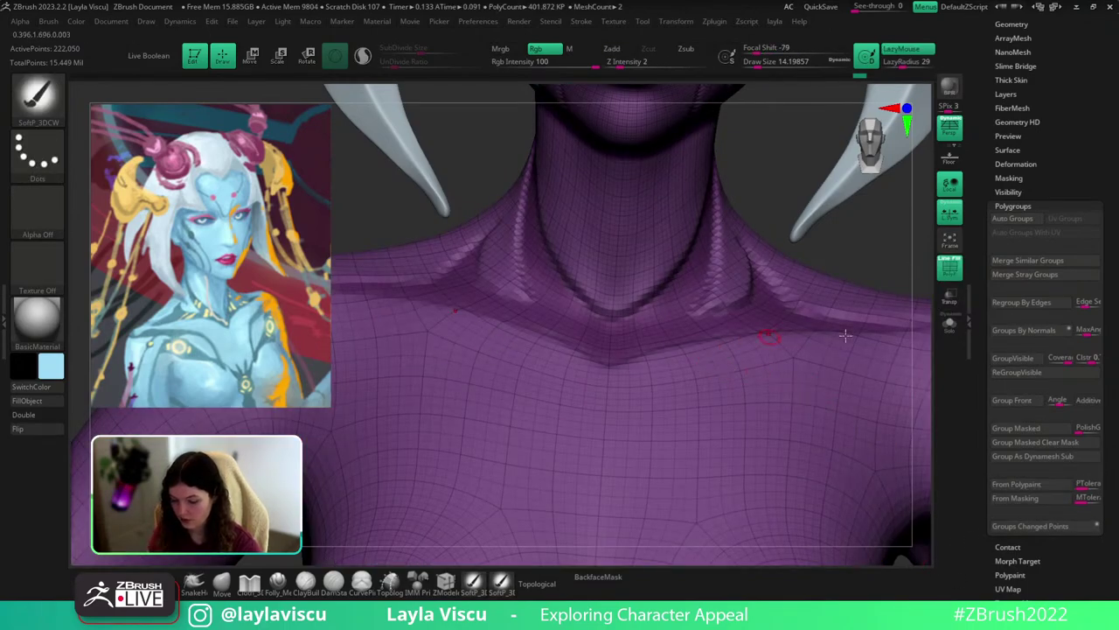
pyautogui.moveTo(1084, 485); pyautogui.dragTo(1091, 485)
pyautogui.click(1034, 486)
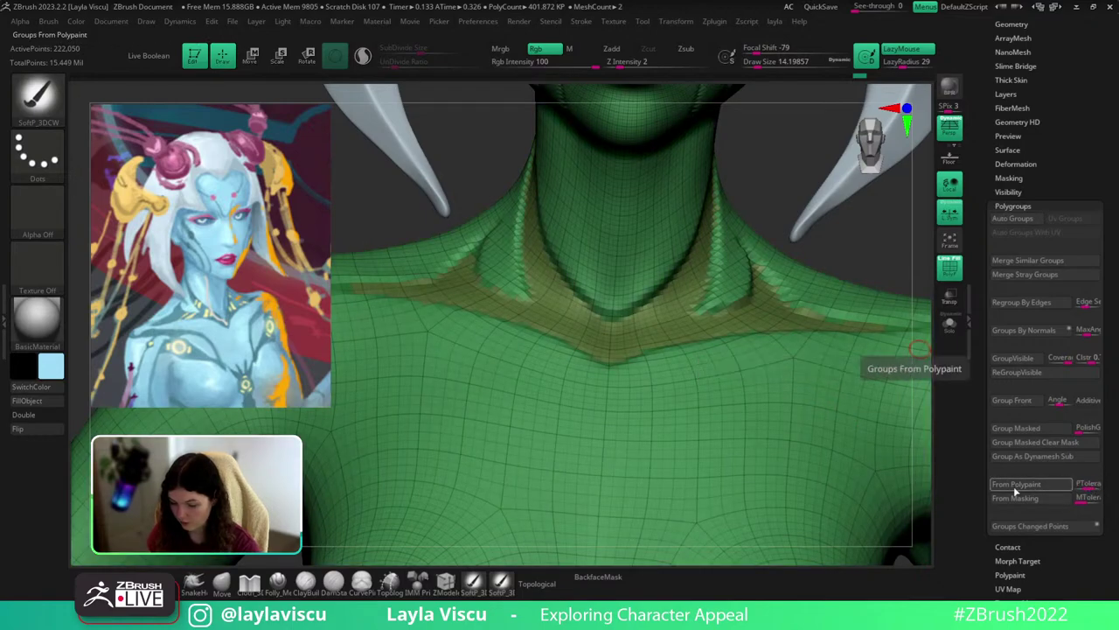
# Check the collar polygroup against the painted collar, raise the body's subdivision level, and isolate the collar polygroup.
pyautogui.keyDown('ctrl'); pyautogui.moveTo(737, 432); pyautogui.dragTo(743, 359, button='right'); pyautogui.keyUp('ctrl')
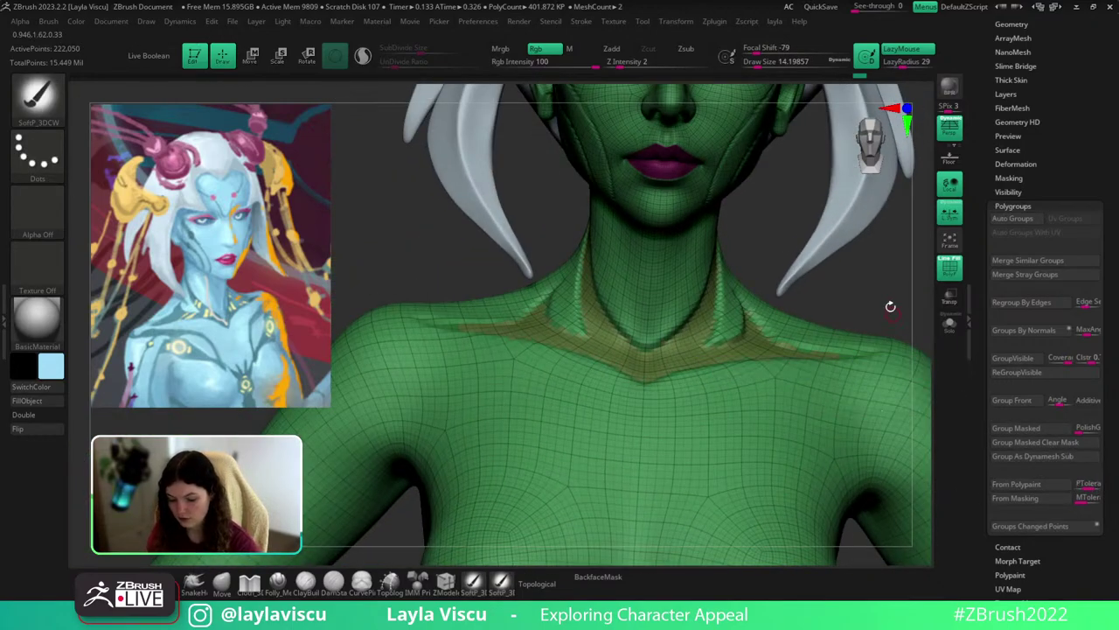
pyautogui.moveTo(889, 305); pyautogui.dragTo(841, 358, button='right')
pyautogui.hotkey('shift', 'f')
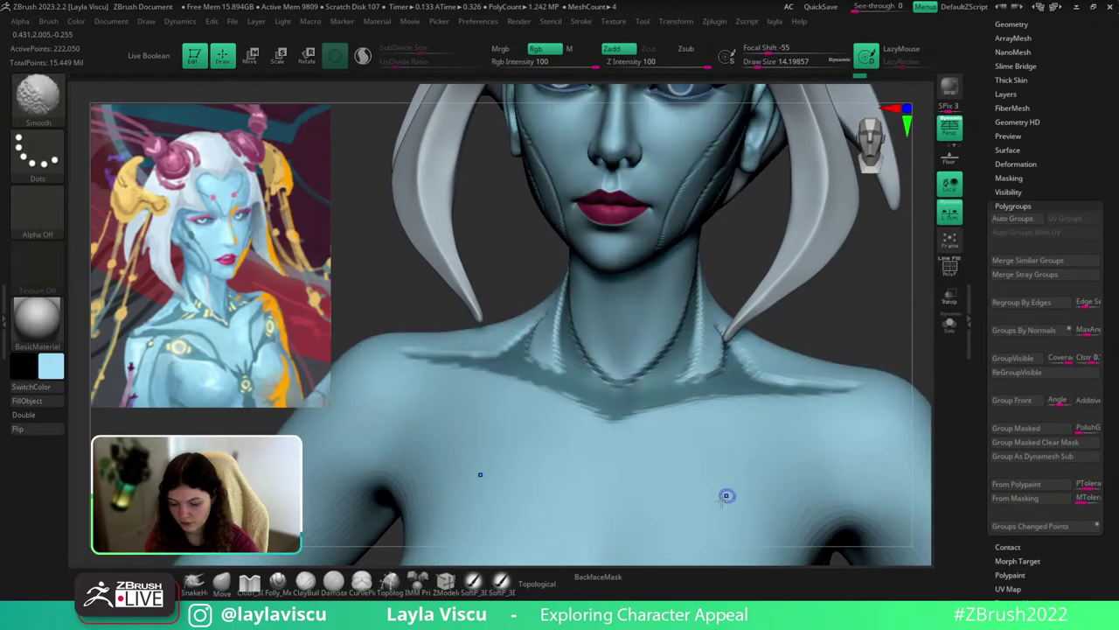
pyautogui.hotkey('shift', 'f')
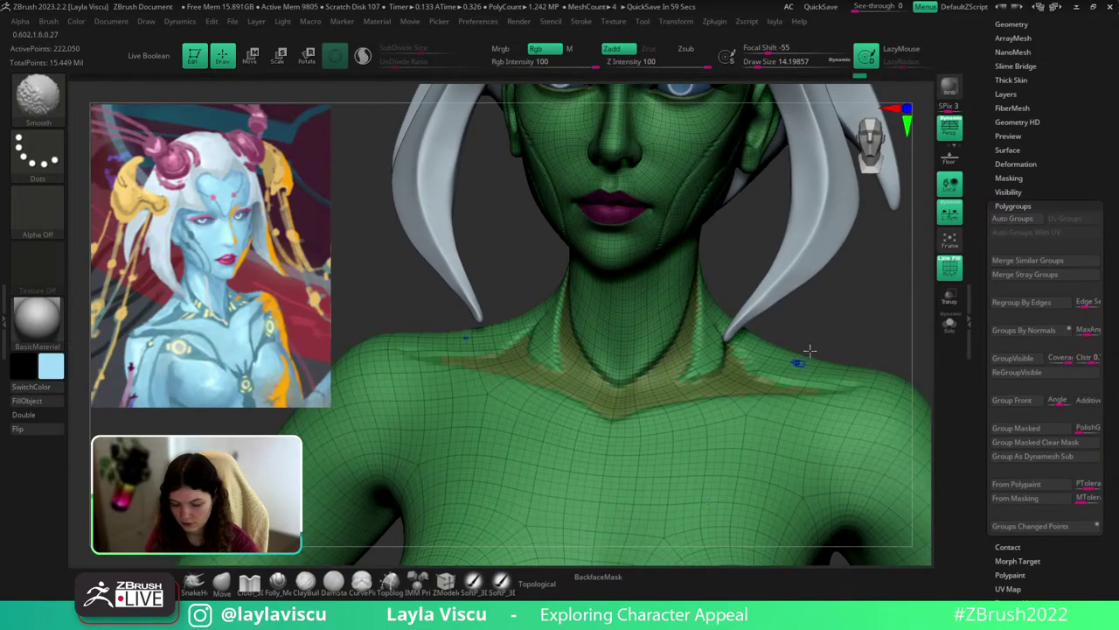
pyautogui.moveTo(807, 352); pyautogui.dragTo(852, 325, button='right')
pyautogui.hotkey('shift', 'f')
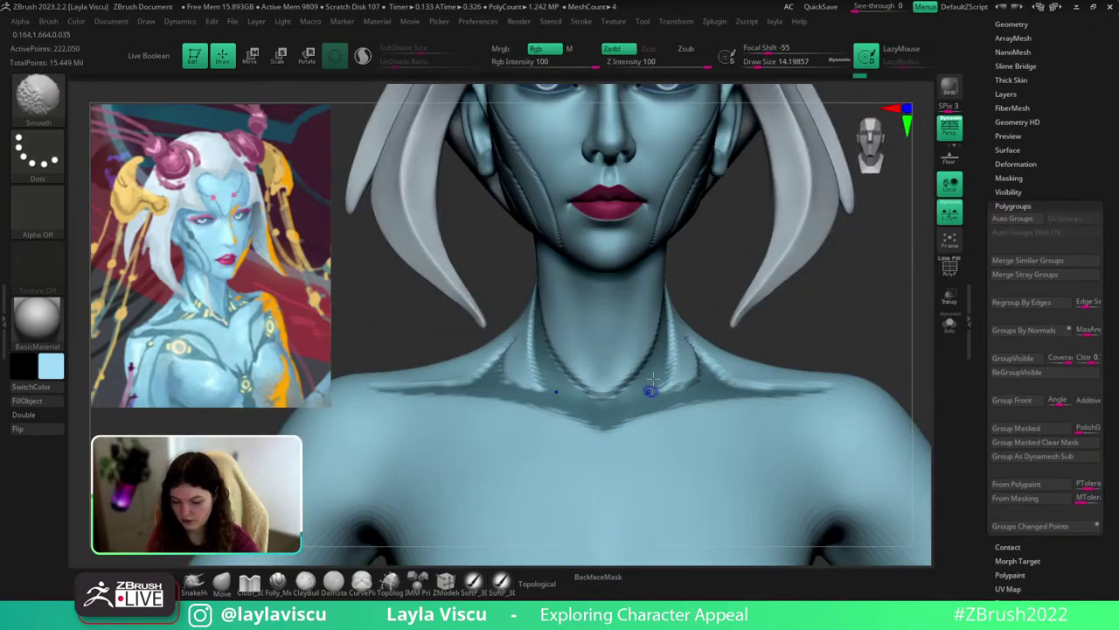
pyautogui.hotkey('shift', 'f')
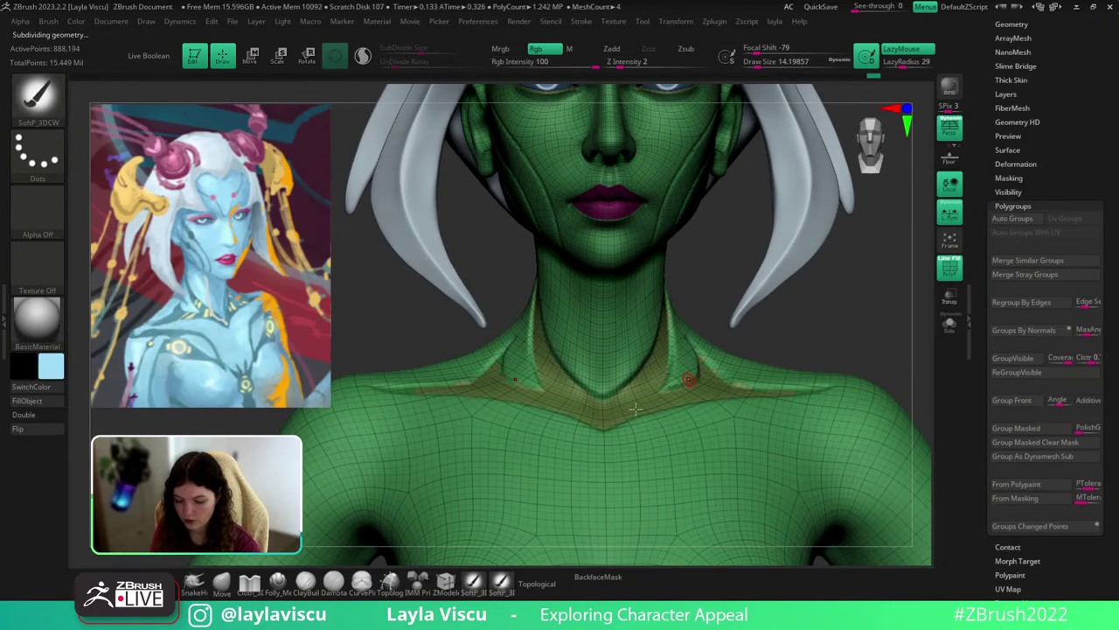
pyautogui.hotkey('shift', 'f')
pyautogui.keyDown('ctrl'); pyautogui.keyDown('shift'); pyautogui.click(756, 384); pyautogui.keyUp('shift'); pyautogui.keyUp('ctrl')
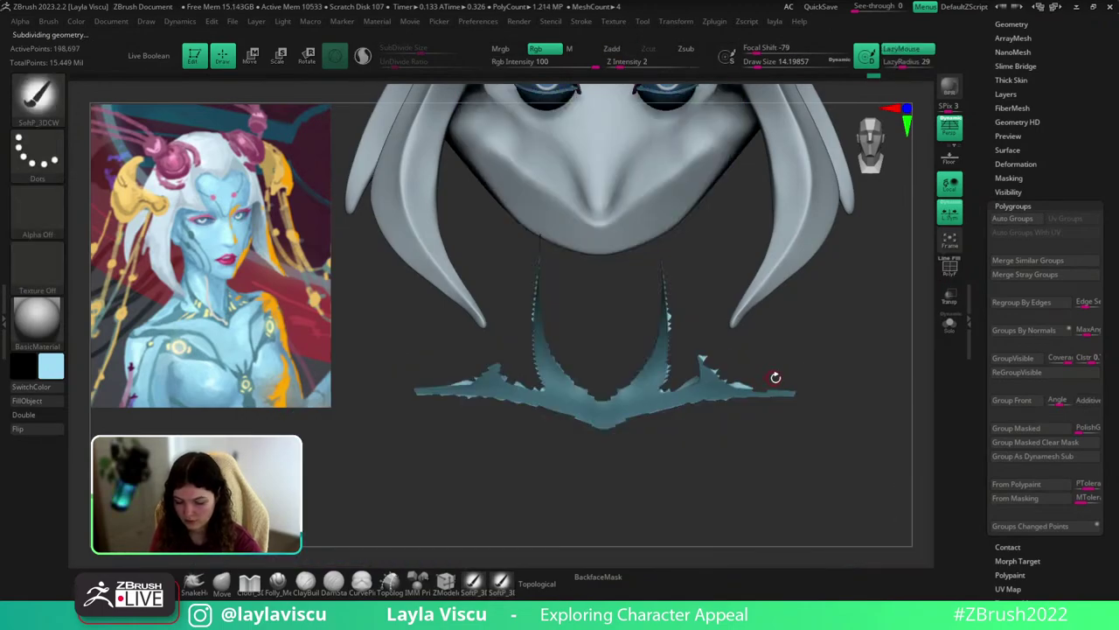
# Show the whole body again, undo the polypaint-based grouping back to the full-resolution masked mesh, and hide the polygroup wireframe.
pyautogui.keyDown('ctrl'); pyautogui.keyDown('shift'); pyautogui.click(786, 358); pyautogui.keyUp('shift'); pyautogui.keyUp('ctrl')
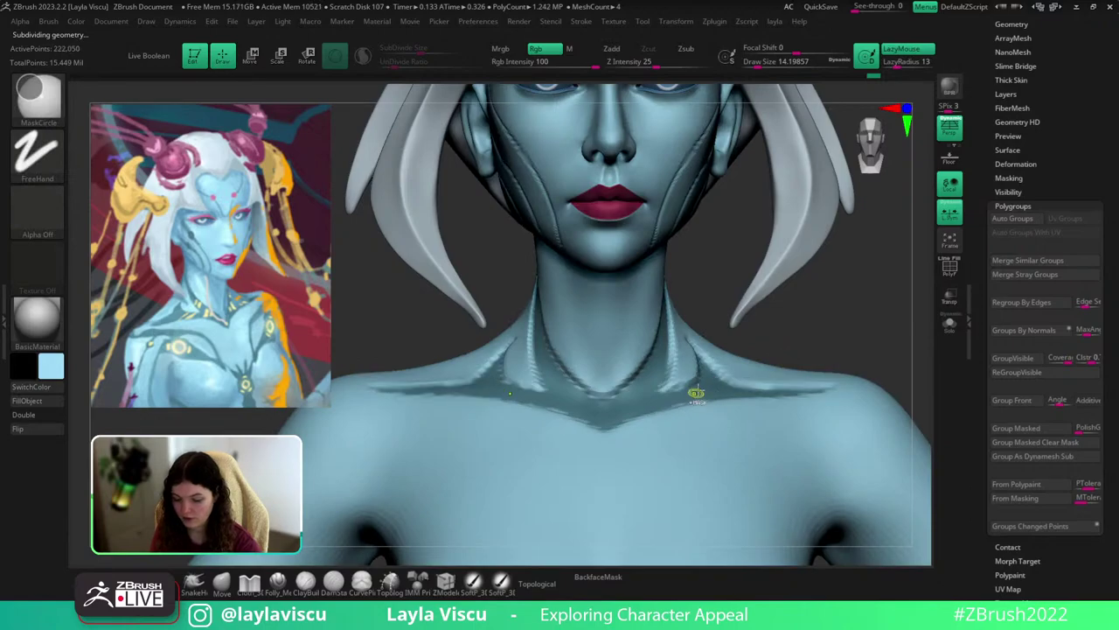
pyautogui.hotkey('shift', 'f')
pyautogui.hotkey('ctrl', 'z')
pyautogui.hotkey('ctrl', 'z')
pyautogui.hotkey('ctrl', 'z')
pyautogui.hotkey('ctrl', 'z')
pyautogui.hotkey('ctrl', 'z')
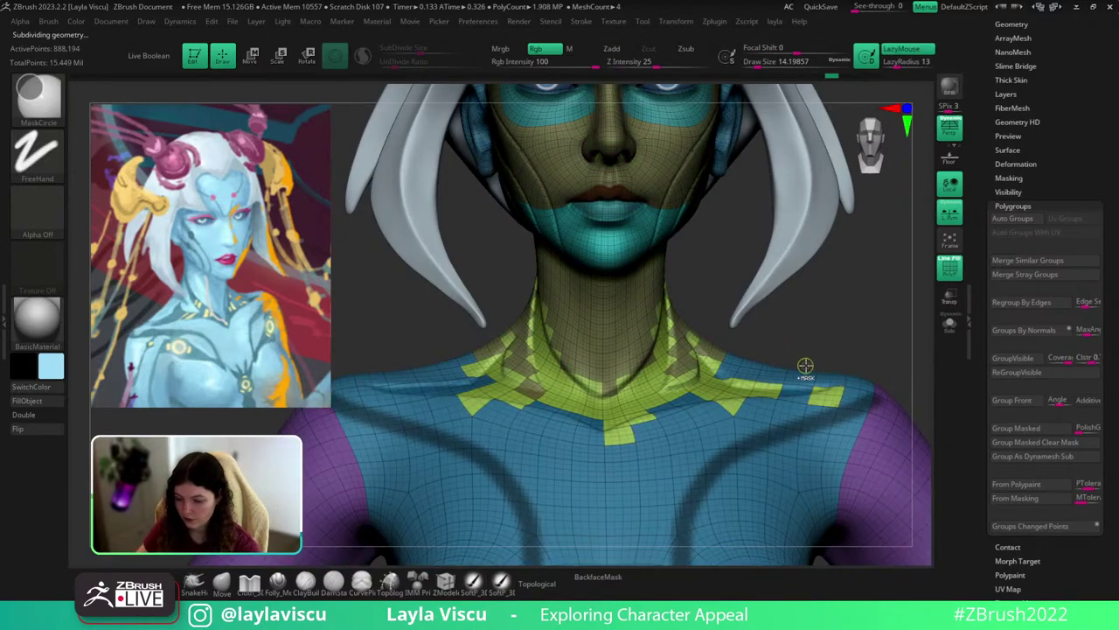
pyautogui.hotkey('shift', 'f')
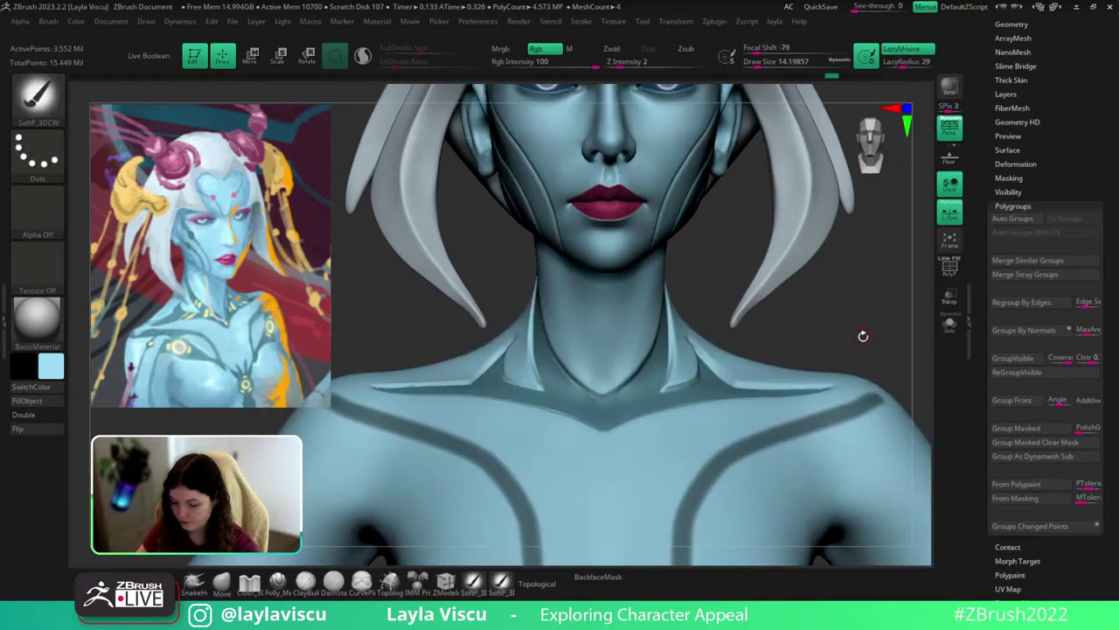
# Examine the masked stripes on the chest and belly from several angles and distances against the concept art.
pyautogui.moveTo(861, 349)
pyautogui.keyDown('ctrl'); pyautogui.mouseDown(button='right')
pyautogui.moveTo(801, 353)
pyautogui.moveTo(734, 160)
pyautogui.mouseUp(button='right'); pyautogui.keyUp('ctrl')
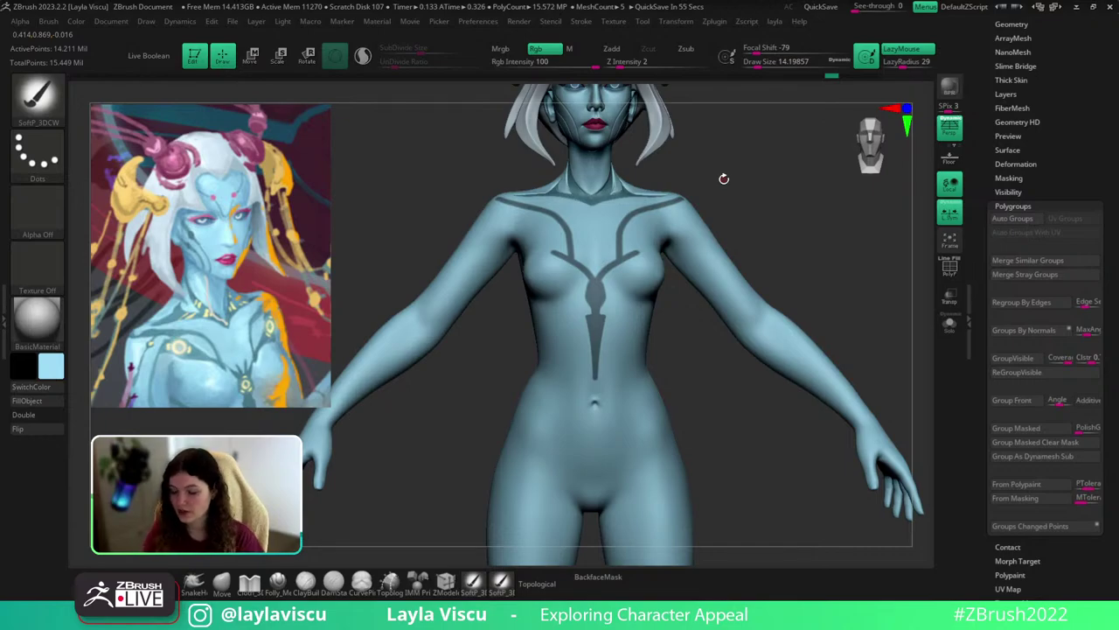
pyautogui.moveTo(670, 223)
pyautogui.keyDown('ctrl'); pyautogui.mouseDown(button='right')
pyautogui.moveTo(815, 288)
pyautogui.moveTo(902, 284)
pyautogui.mouseUp(button='right'); pyautogui.keyUp('ctrl')
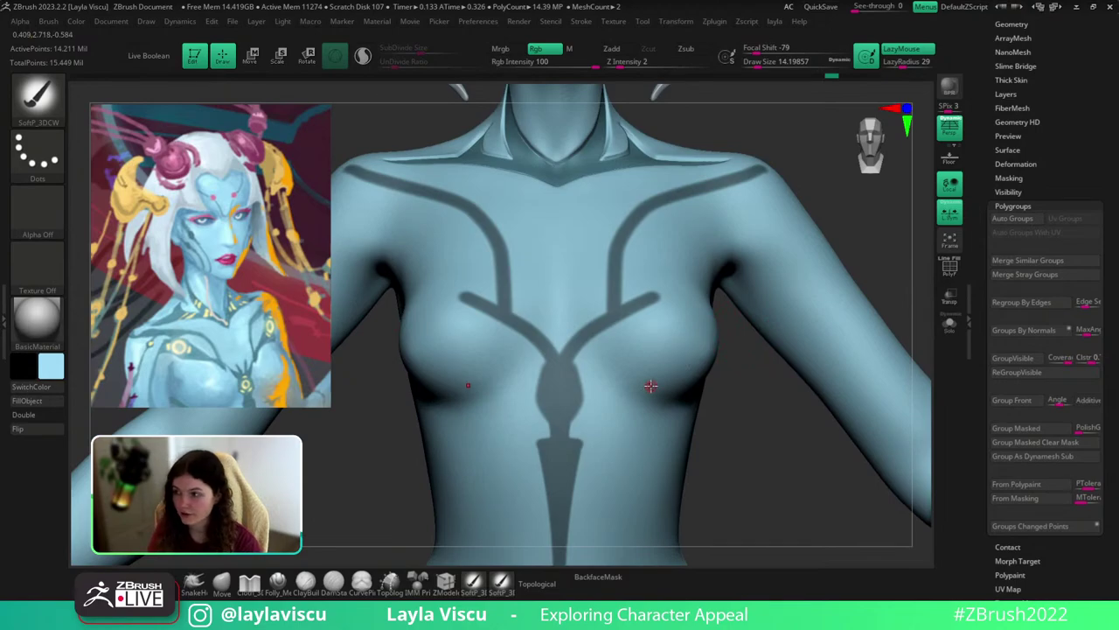
pyautogui.keyDown('ctrl'); pyautogui.moveTo(767, 377); pyautogui.dragTo(746, 338, button='right'); pyautogui.keyUp('ctrl')
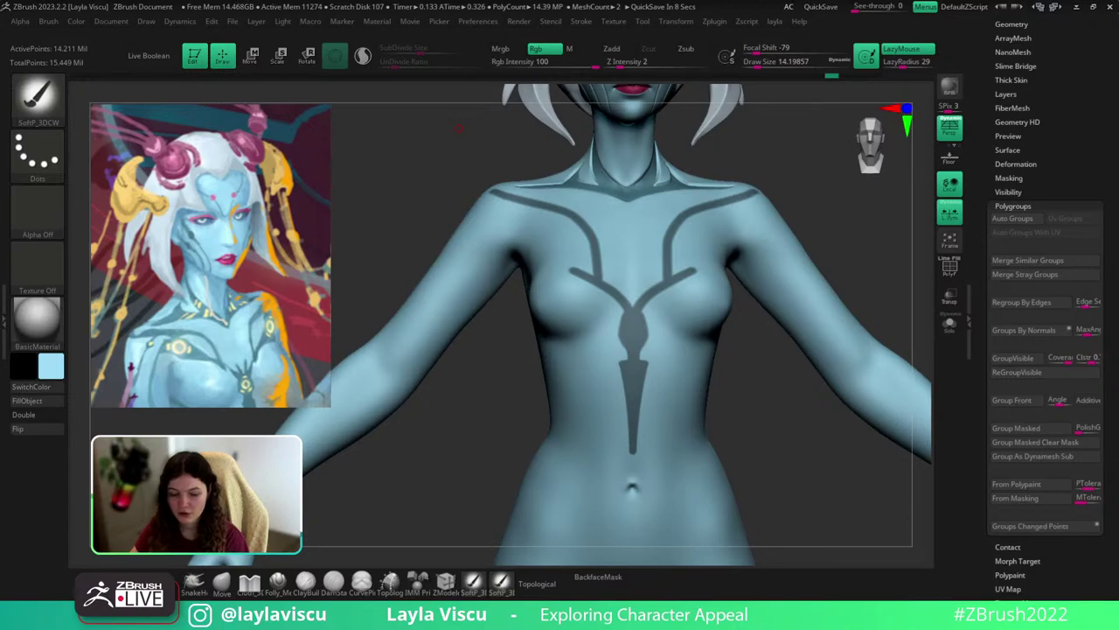
pyautogui.moveTo(807, 480); pyautogui.dragTo(801, 476)
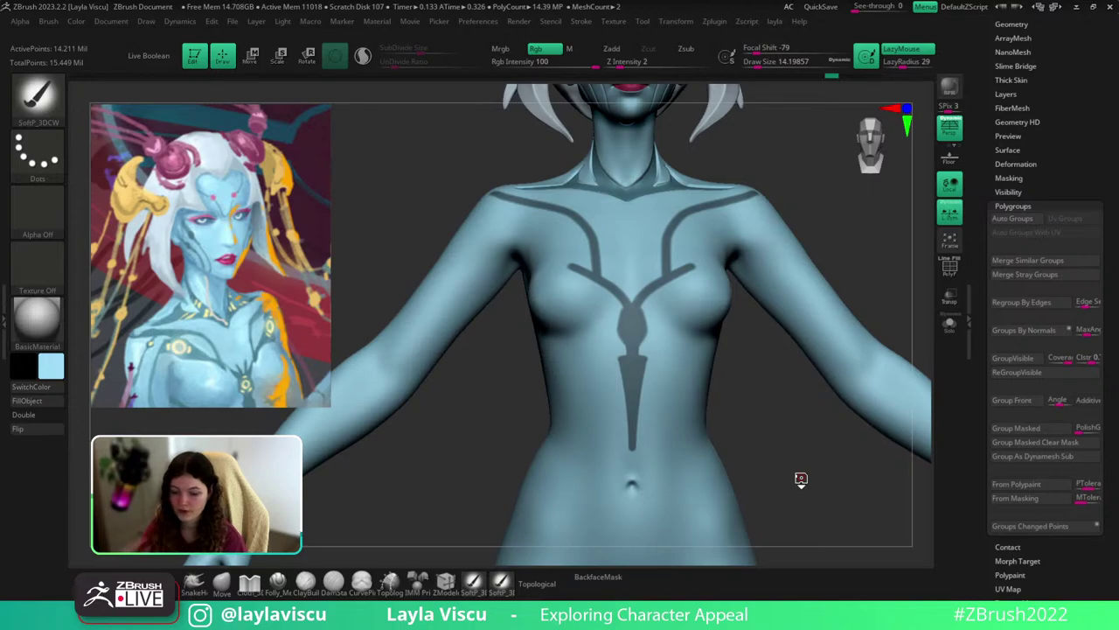
pyautogui.moveTo(812, 226); pyautogui.dragTo(816, 225)
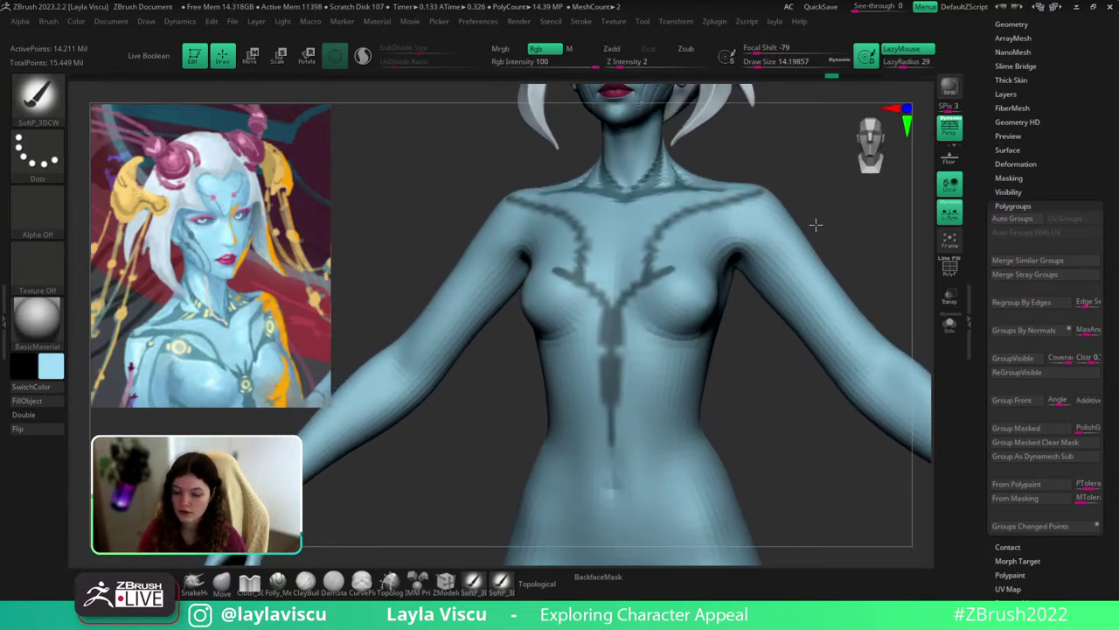
pyautogui.press('d')
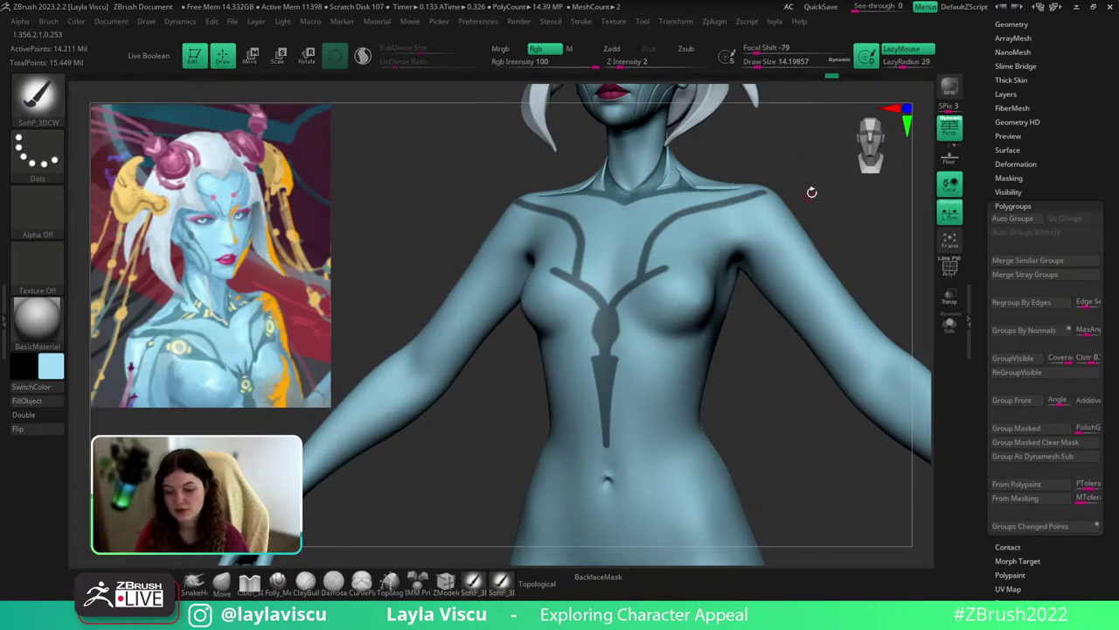
pyautogui.moveTo(811, 191); pyautogui.dragTo(827, 222)
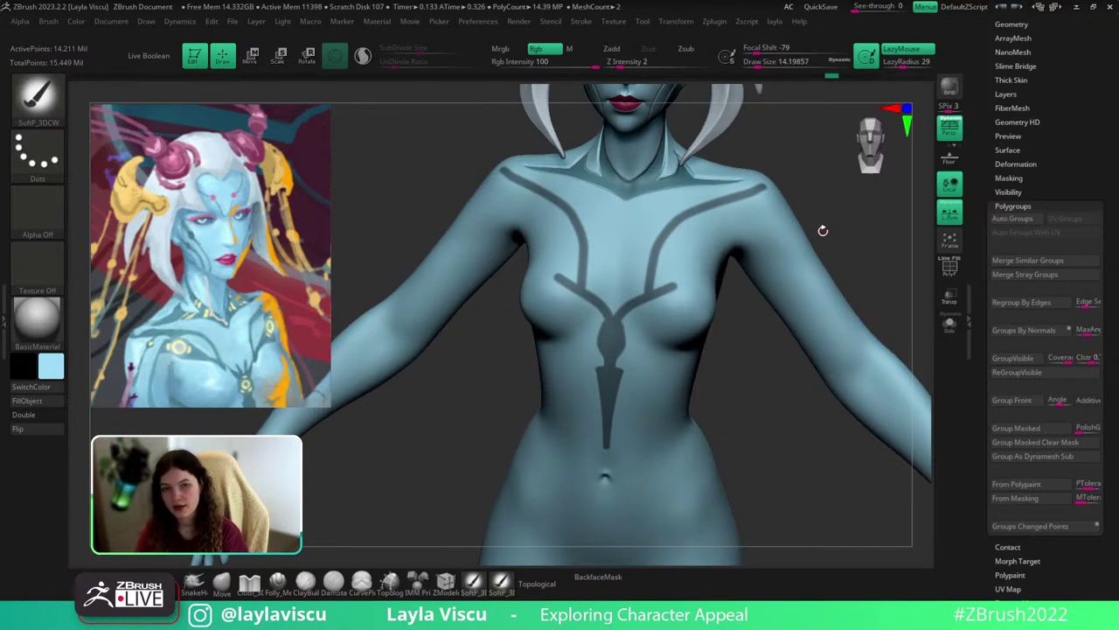
pyautogui.moveTo(823, 230); pyautogui.dragTo(851, 222)
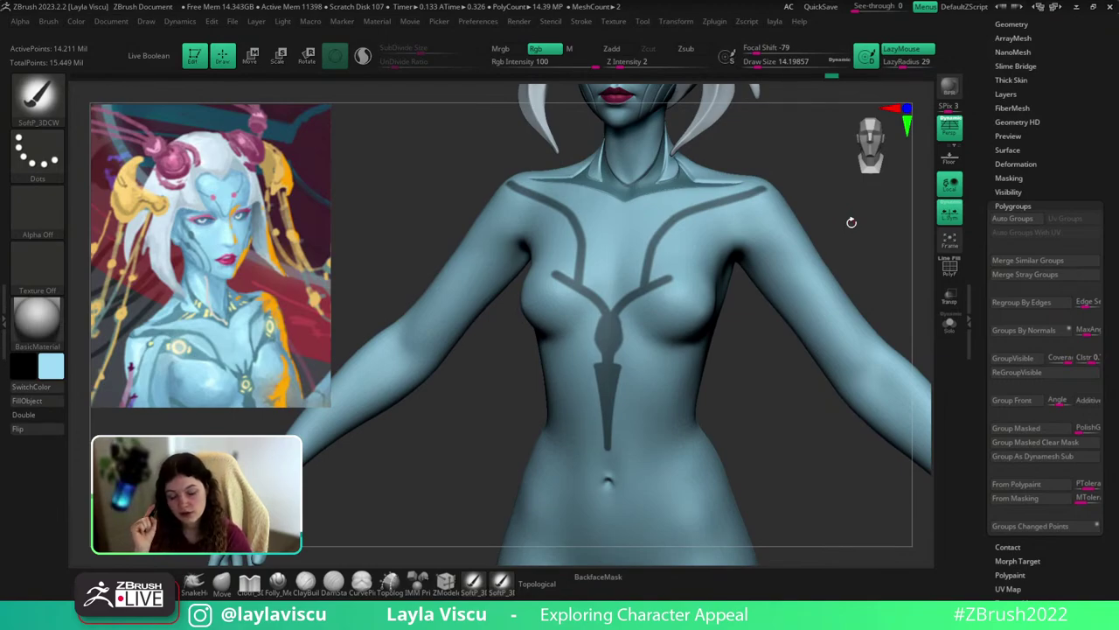
pyautogui.moveTo(865, 233); pyautogui.dragTo(812, 254)
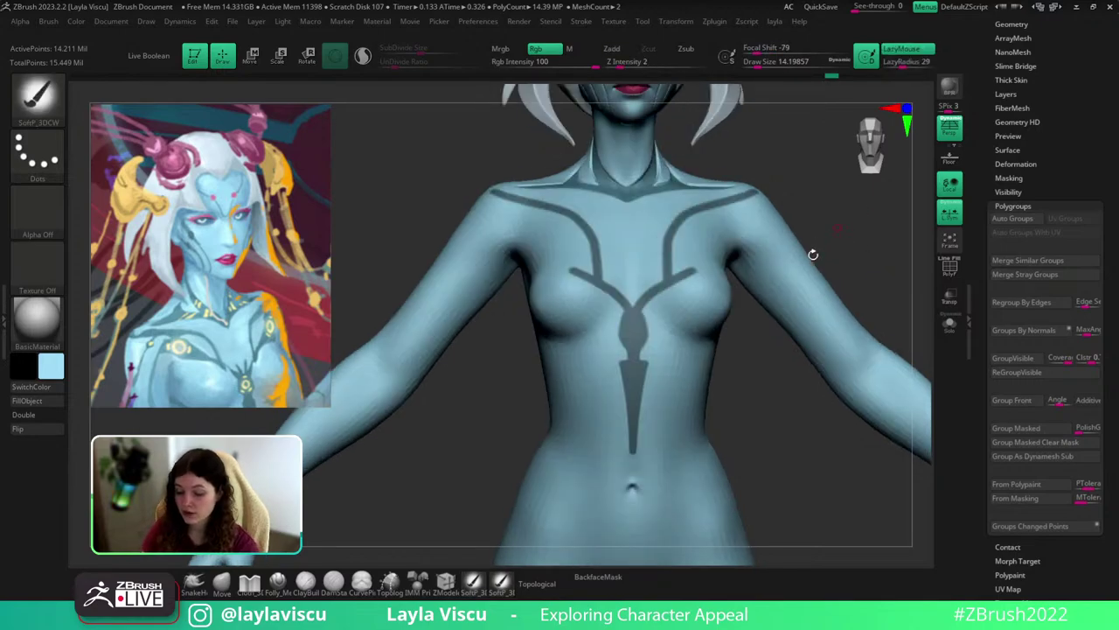
# Mask two short prongs above the sternum ornament, reduce the draw size to about 6.58, and reshape the ornament's bulb into a flared, angular form.
pyautogui.keyDown('alt'); pyautogui.moveTo(749, 390); pyautogui.dragTo(744, 472, button='right'); pyautogui.keyUp('alt')
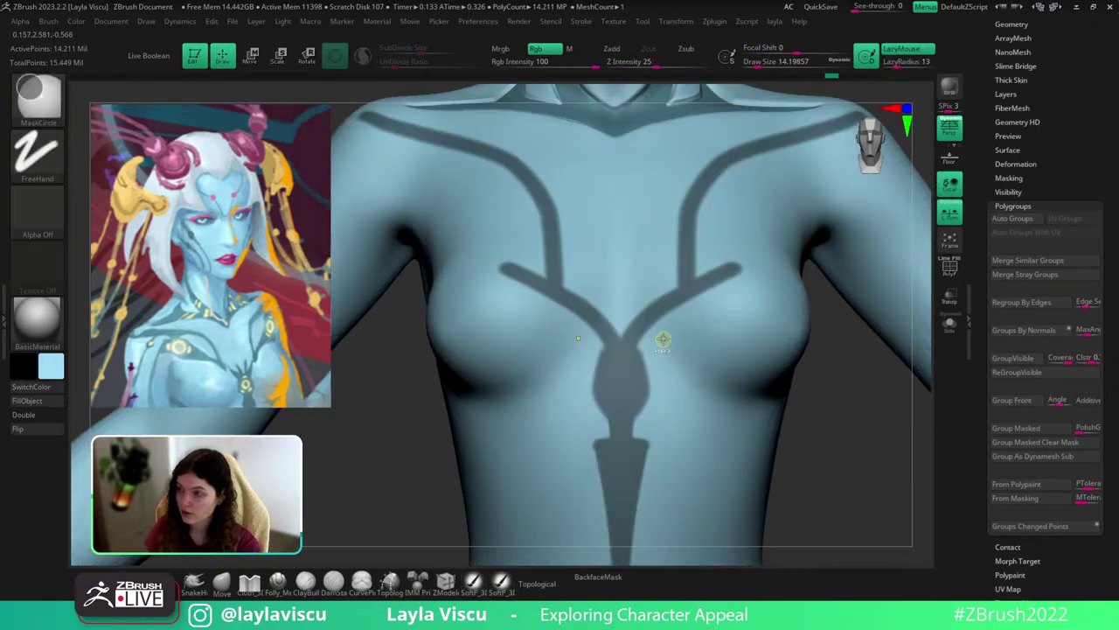
pyautogui.keyDown('ctrl'); pyautogui.moveTo(636, 300); pyautogui.dragTo(623, 373); pyautogui.keyUp('ctrl')
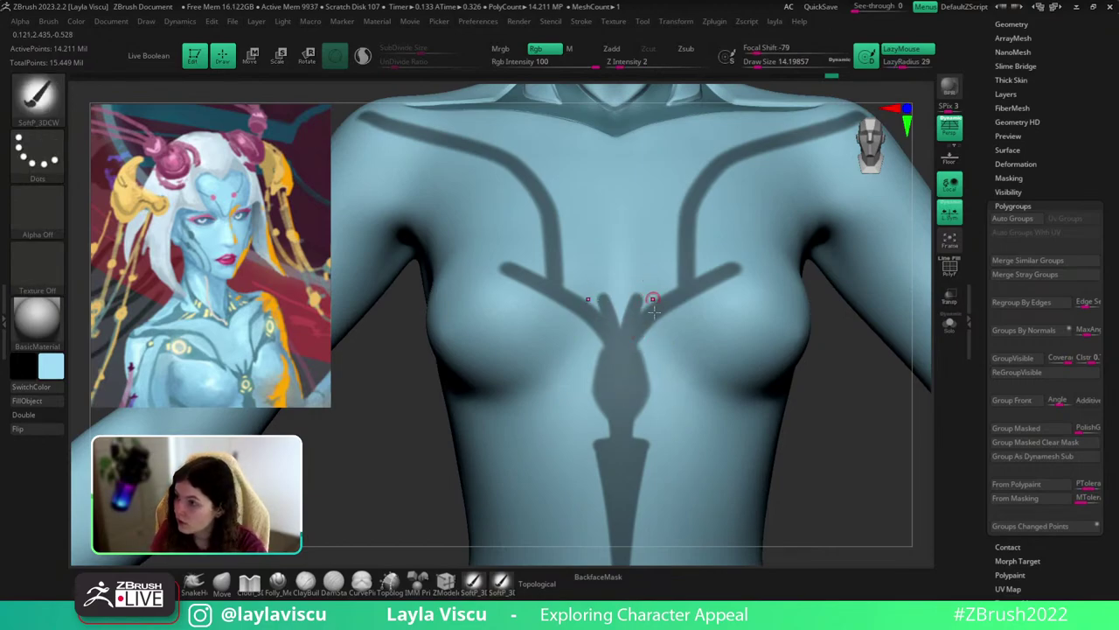
pyautogui.press('s')
pyautogui.press('ctrl')
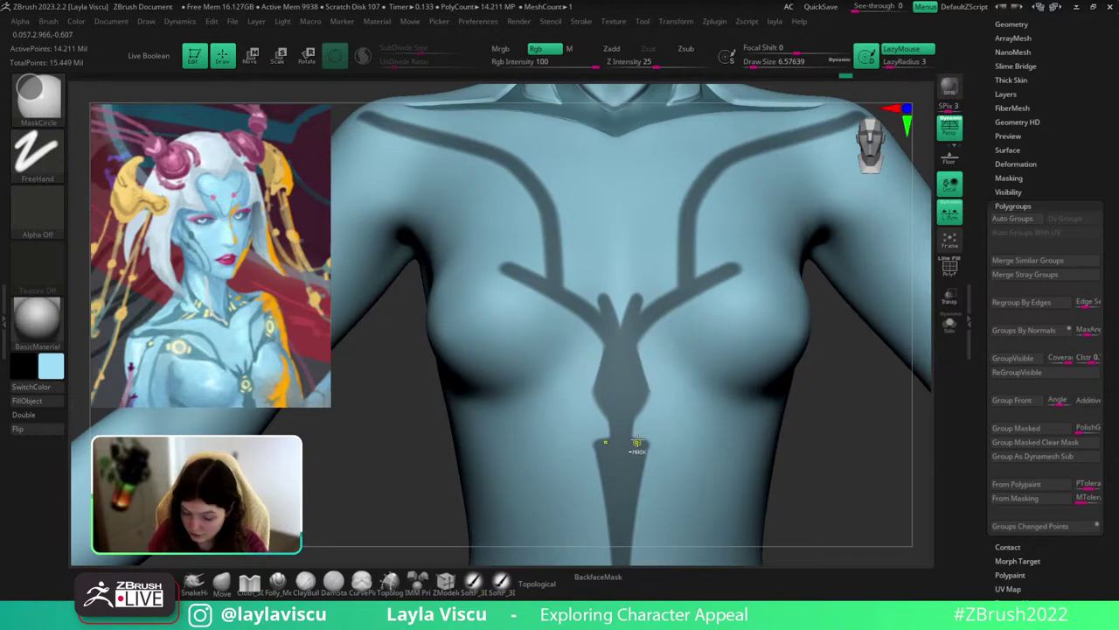
pyautogui.moveTo(633, 436)
pyautogui.keyDown('ctrl'); pyautogui.keyDown('alt'); pyautogui.mouseDown()
pyautogui.moveTo(647, 376)
pyautogui.moveTo(595, 398)
pyautogui.moveTo(616, 413)
pyautogui.mouseUp(); pyautogui.keyUp('alt'); pyautogui.keyUp('ctrl')
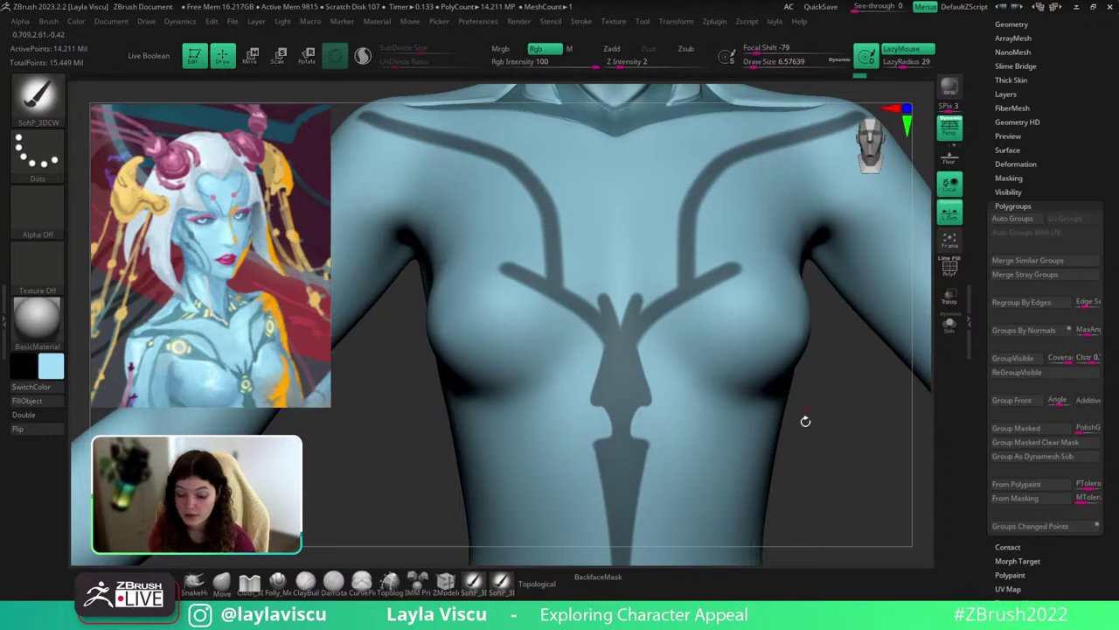
# Refine the mask's curved neck between the sternum ornament and the lower spike, and trim the spike's upper corners to sharp points.
pyautogui.press('ctrl')
pyautogui.keyDown('ctrl'); pyautogui.moveTo(654, 404); pyautogui.dragTo(664, 451, button='right'); pyautogui.keyUp('ctrl')
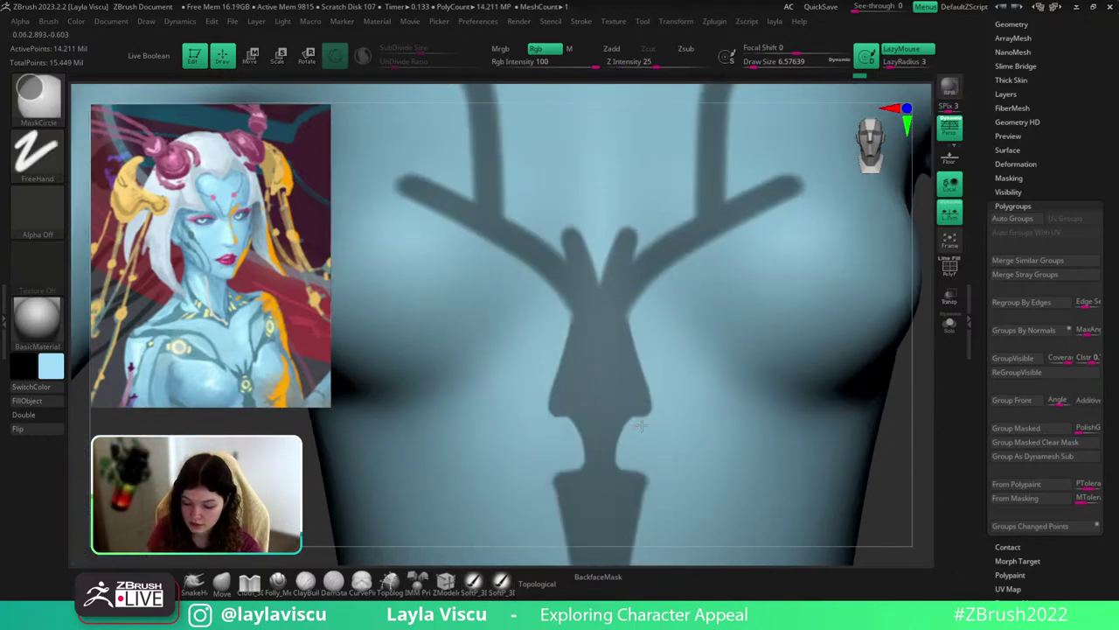
pyautogui.keyDown('alt'); pyautogui.moveTo(892, 464); pyautogui.dragTo(867, 365, button='right'); pyautogui.keyUp('alt')
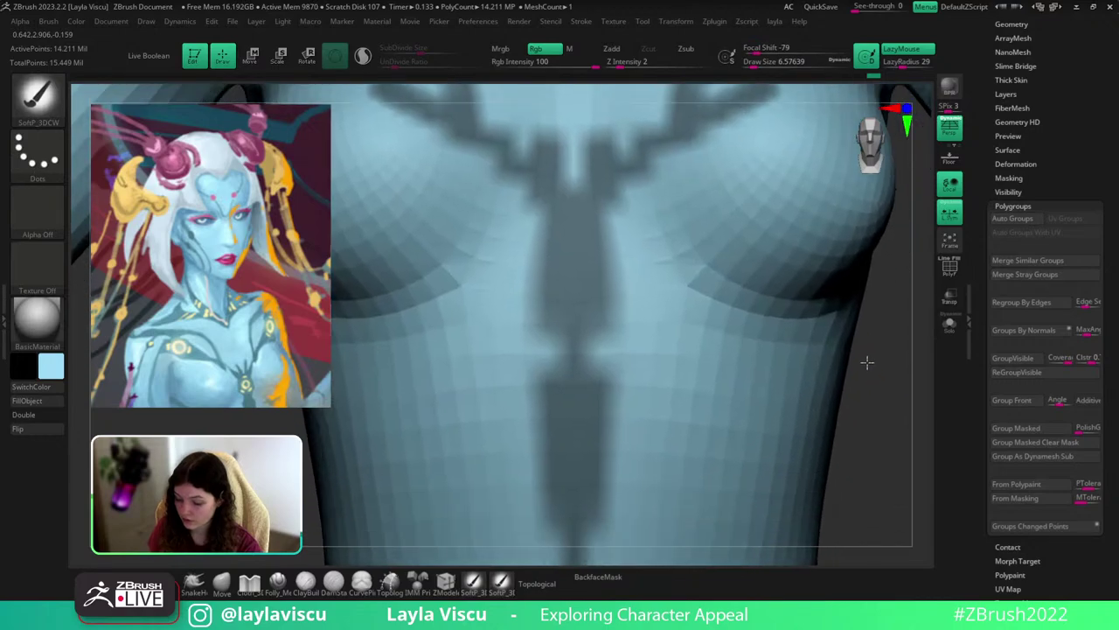
pyautogui.press('ctrl')
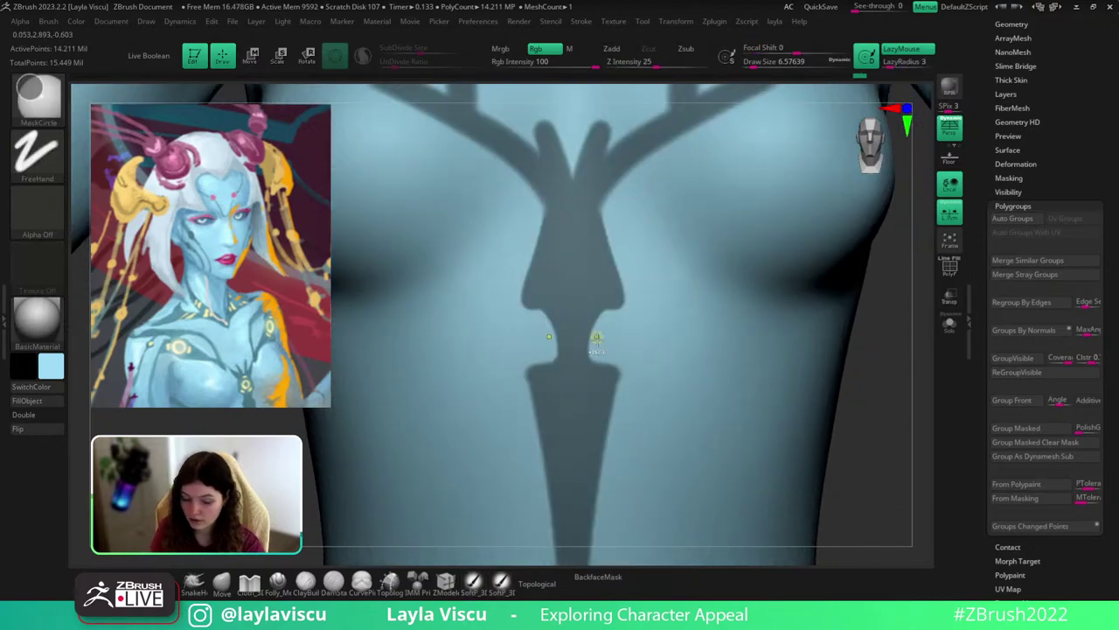
pyautogui.keyDown('ctrl'); pyautogui.moveTo(586, 376); pyautogui.dragTo(612, 308); pyautogui.keyUp('ctrl')
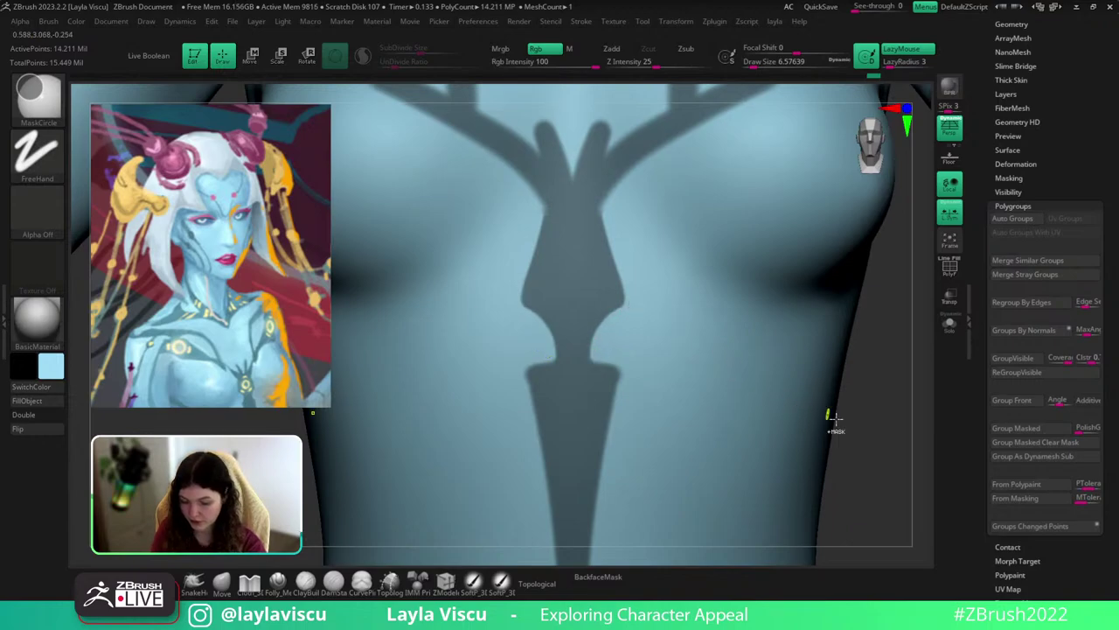
pyautogui.moveTo(872, 422); pyautogui.dragTo(871, 458)
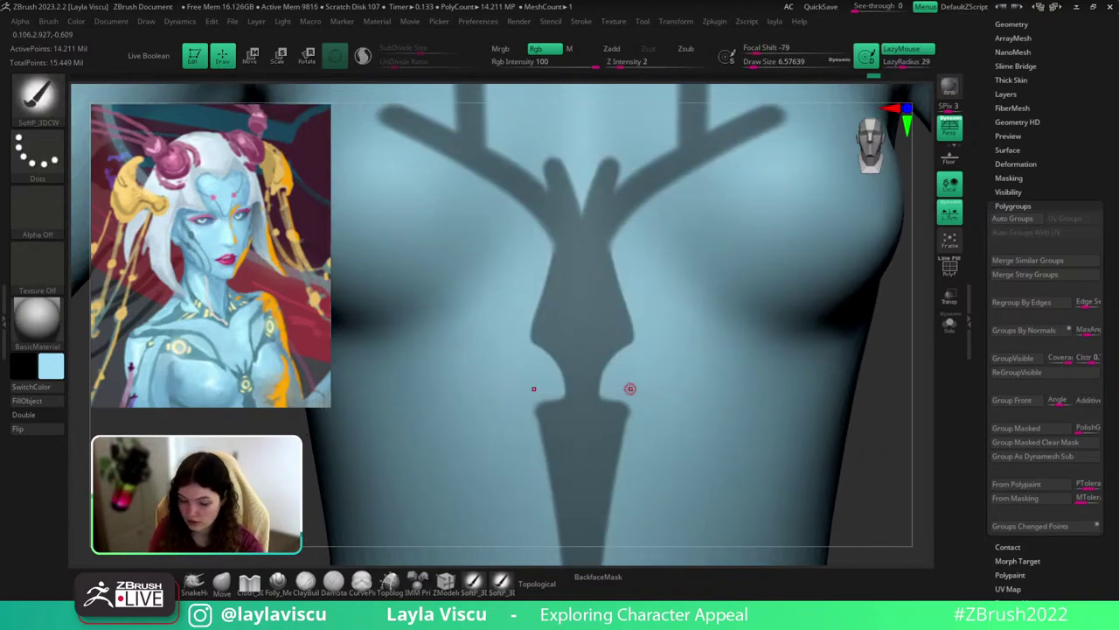
pyautogui.press('ctrl')
pyautogui.keyDown('ctrl'); pyautogui.moveTo(606, 411); pyautogui.dragTo(594, 380); pyautogui.keyUp('ctrl')
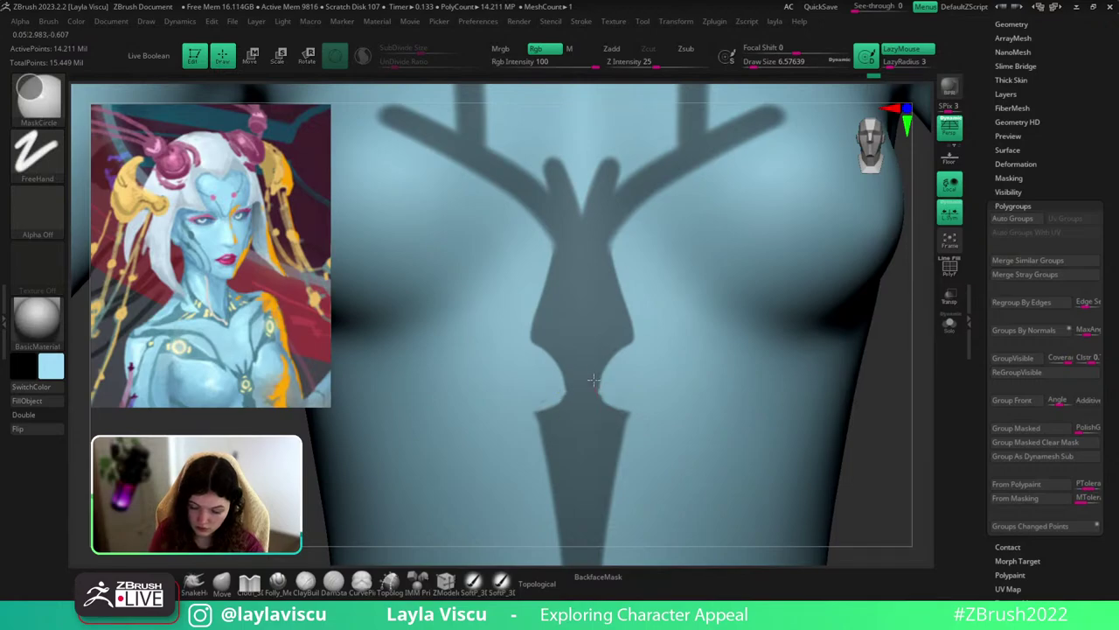
# Erase the mask along both sides of the lower spike so it tapers to a sharp tip above the navel.
pyautogui.keyDown('alt'); pyautogui.moveTo(875, 439); pyautogui.dragTo(860, 323); pyautogui.keyUp('alt')
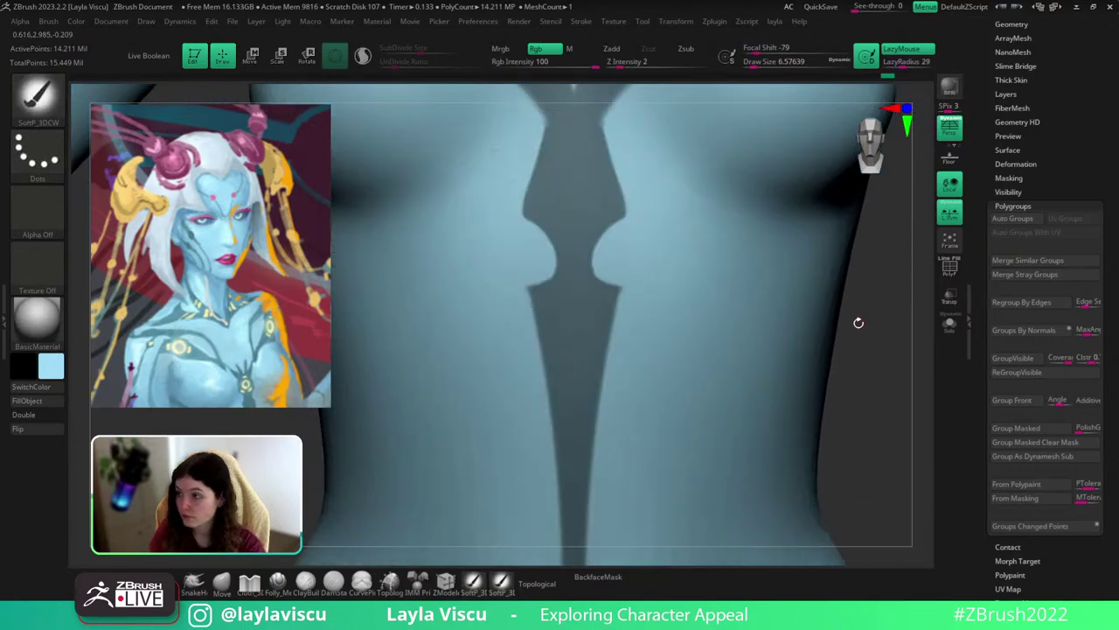
pyautogui.keyDown('ctrl'); pyautogui.moveTo(636, 309); pyautogui.dragTo(646, 267, button='right'); pyautogui.keyUp('ctrl')
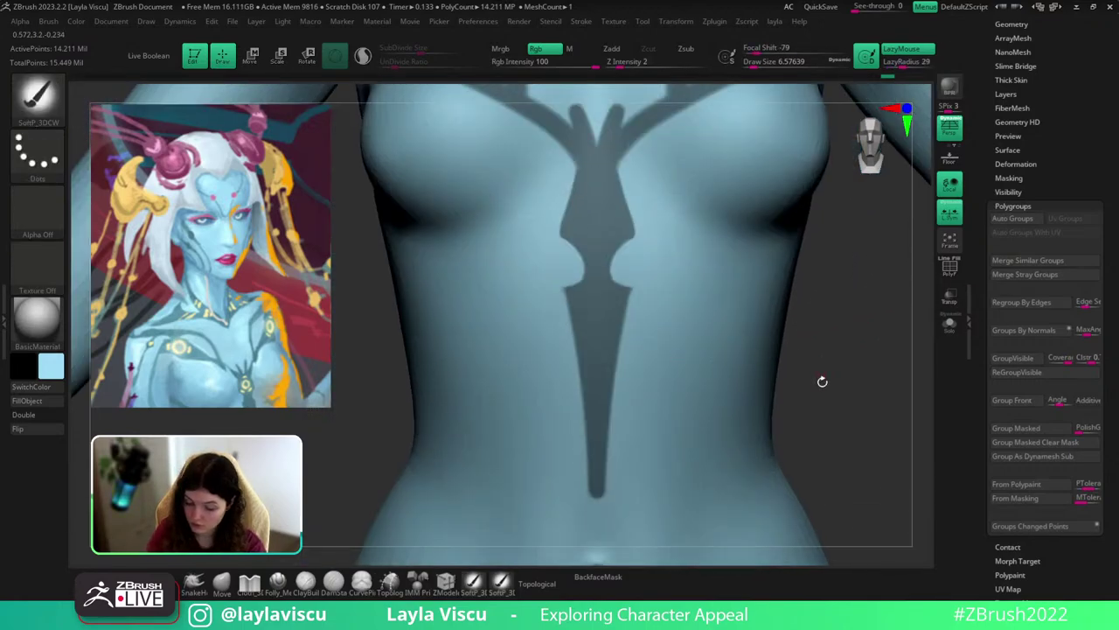
pyautogui.keyDown('alt'); pyautogui.moveTo(820, 379); pyautogui.dragTo(816, 340); pyautogui.keyUp('alt')
pyautogui.moveTo(569, 334)
pyautogui.keyDown('ctrl'); pyautogui.keyDown('alt'); pyautogui.mouseDown()
pyautogui.moveTo(601, 481)
pyautogui.moveTo(573, 411)
pyautogui.moveTo(591, 429)
pyautogui.mouseUp(); pyautogui.keyUp('alt'); pyautogui.keyUp('ctrl')
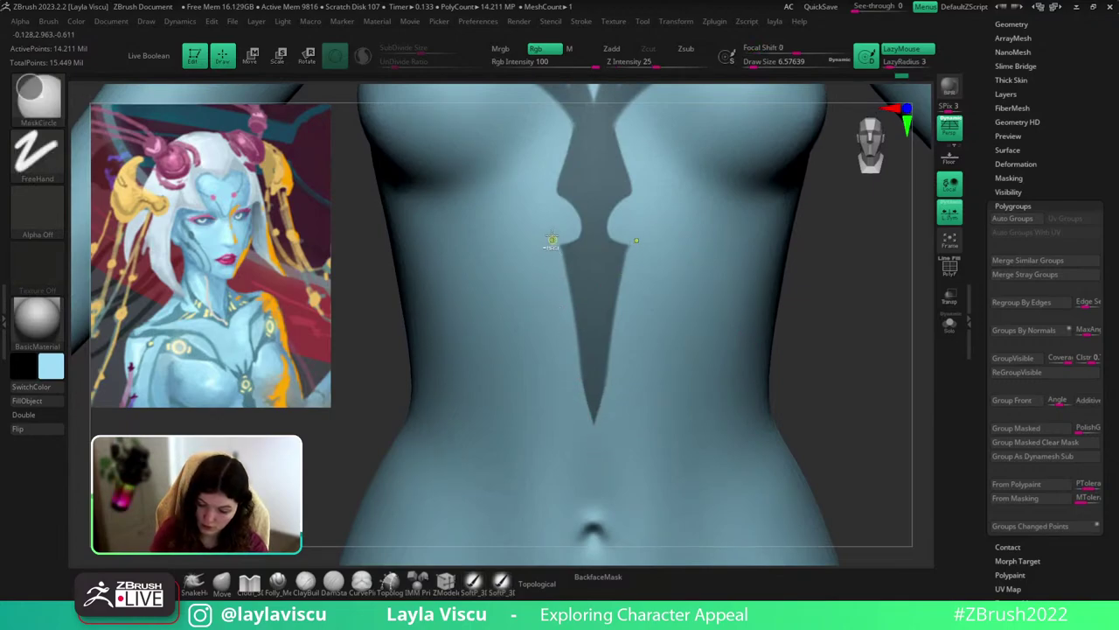
pyautogui.keyDown('ctrl'); pyautogui.keyDown('alt'); pyautogui.moveTo(557, 255); pyautogui.dragTo(588, 412); pyautogui.keyUp('alt'); pyautogui.keyUp('ctrl')
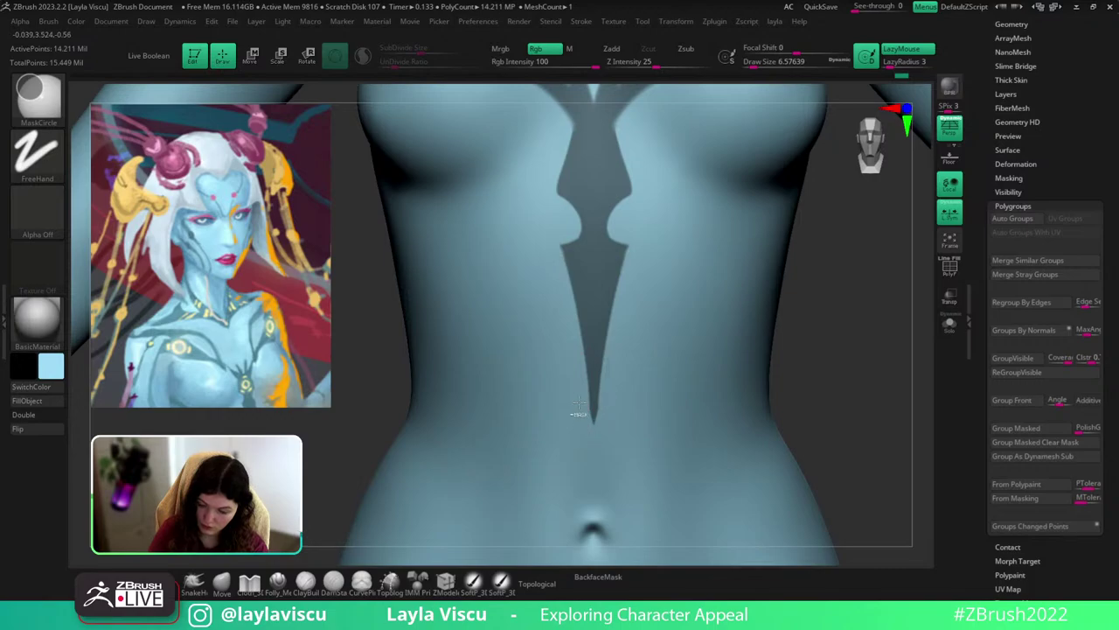
# Examine the refined chest mask and the existing polygroups across the chest, comparing the stripe design with the concept art.
pyautogui.keyDown('alt'); pyautogui.moveTo(824, 323); pyautogui.dragTo(834, 400); pyautogui.keyUp('alt')
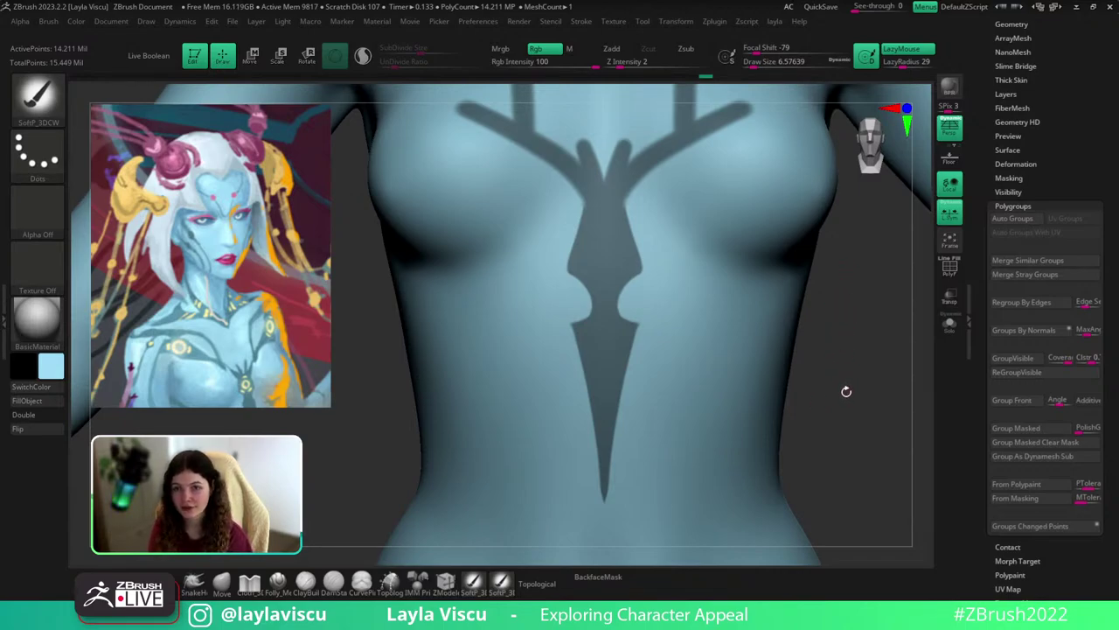
pyautogui.keyDown('alt'); pyautogui.moveTo(843, 296); pyautogui.dragTo(812, 463); pyautogui.keyUp('alt')
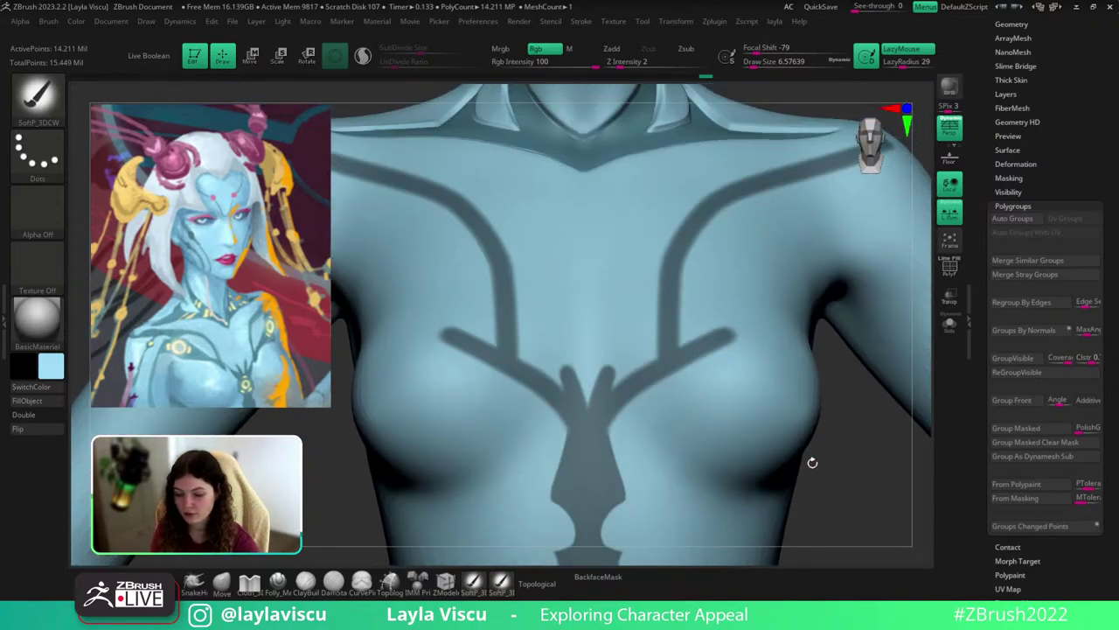
pyautogui.hotkey('shift', 'f')
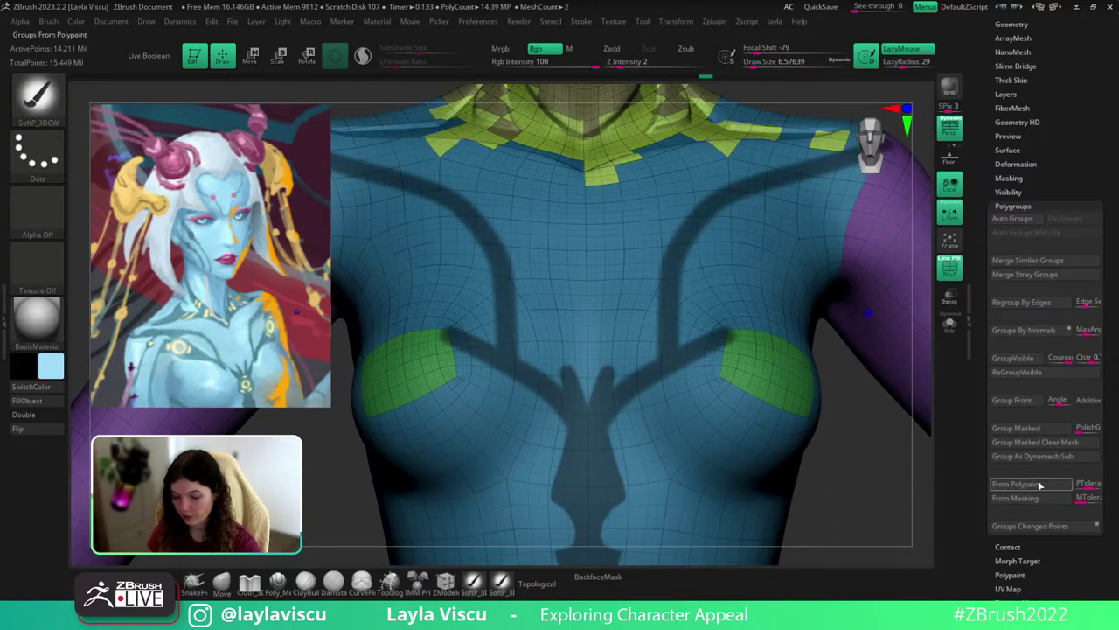
pyautogui.hotkey('shift', 'f')
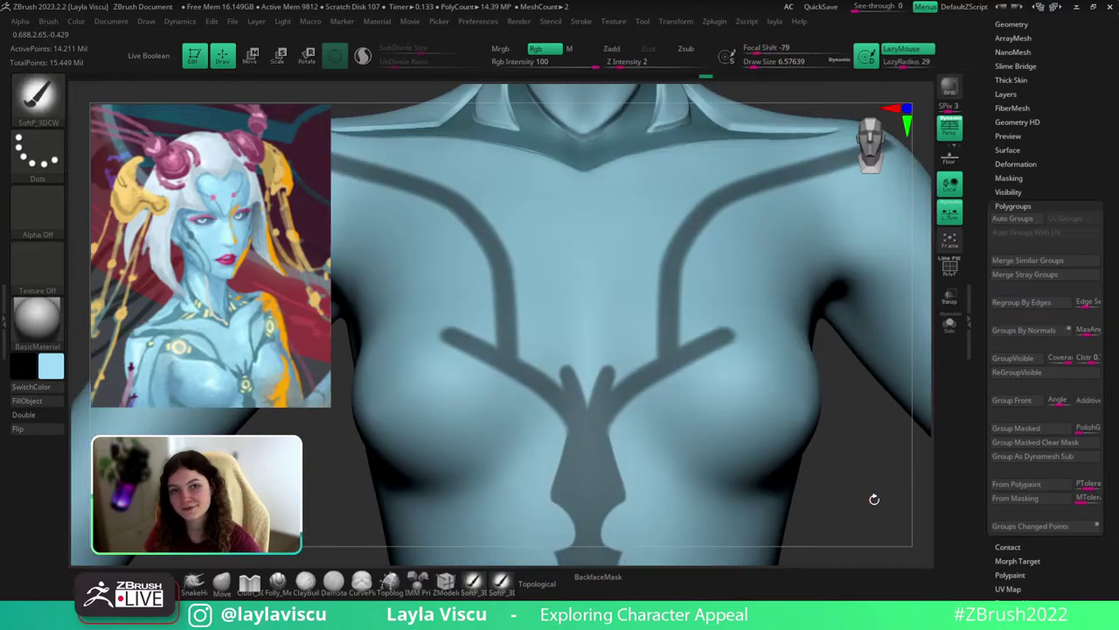
pyautogui.keyDown('alt'); pyautogui.moveTo(874, 499); pyautogui.dragTo(859, 400); pyautogui.keyUp('alt')
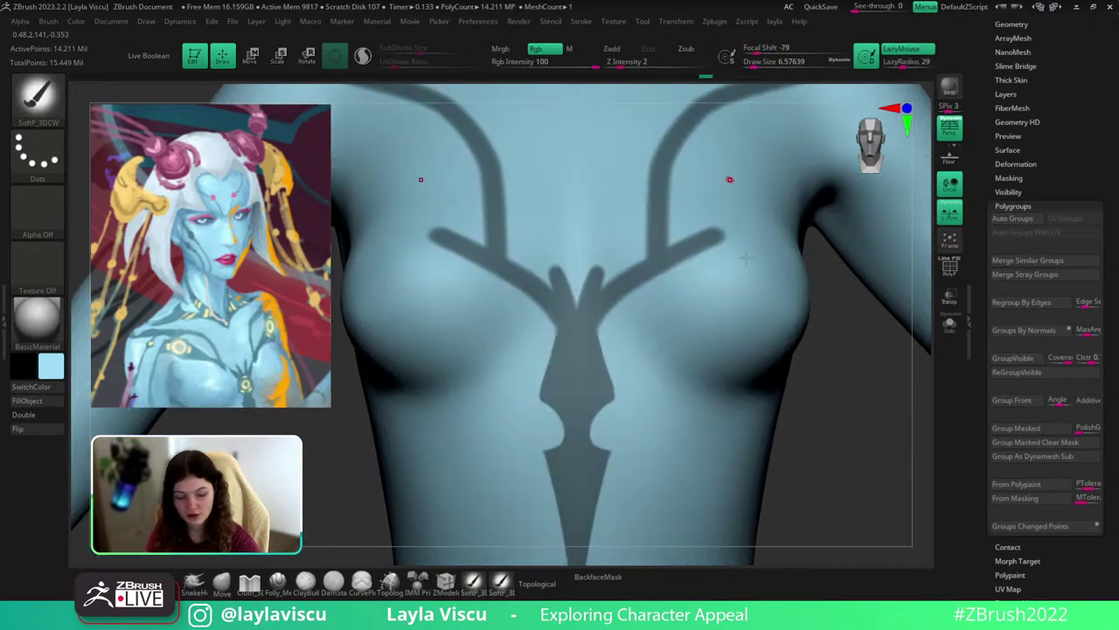
pyautogui.moveTo(851, 428); pyautogui.dragTo(856, 457)
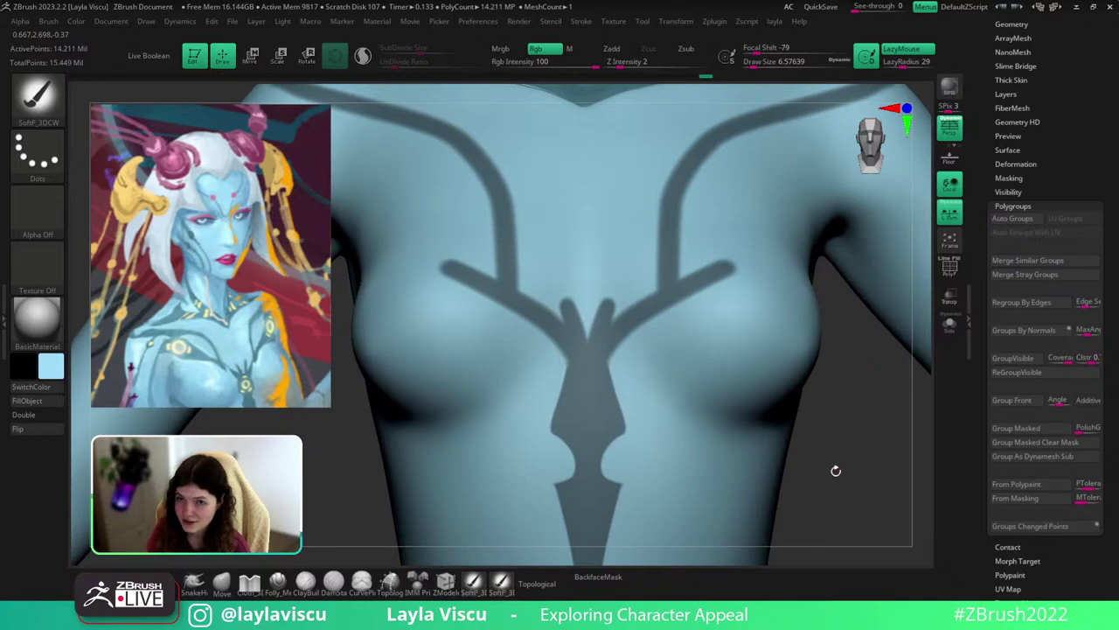
pyautogui.moveTo(835, 469)
pyautogui.mouseDown()
pyautogui.moveTo(842, 457)
pyautogui.moveTo(822, 478)
pyautogui.moveTo(817, 510)
pyautogui.moveTo(754, 441)
pyautogui.mouseUp()
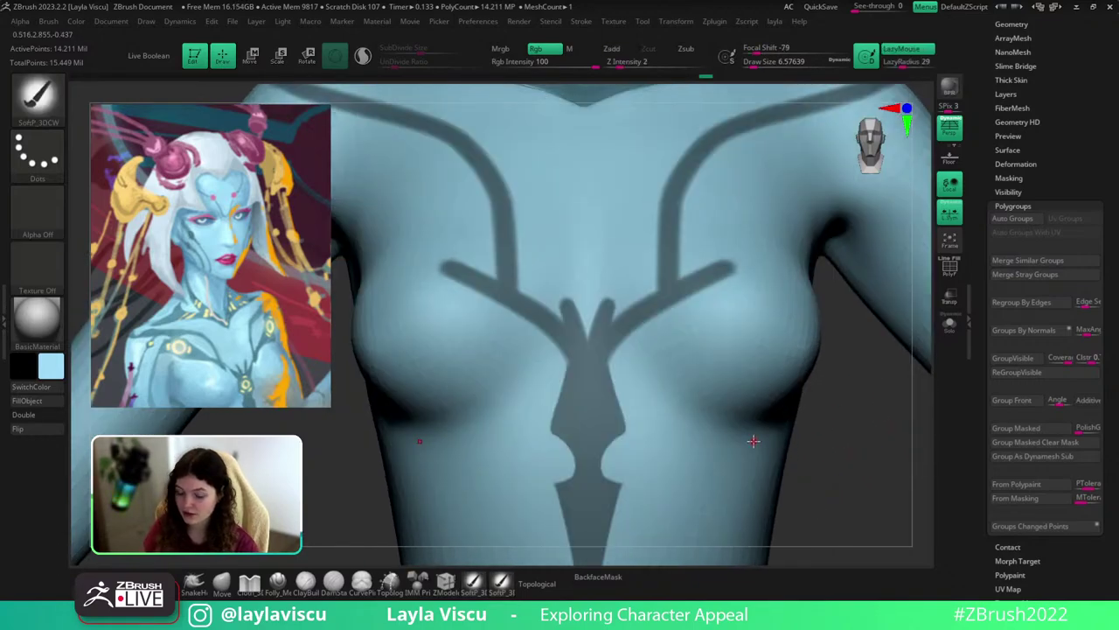
pyautogui.moveTo(638, 321)
pyautogui.keyDown('ctrl'); pyautogui.keyDown('alt'); pyautogui.mouseDown()
pyautogui.moveTo(603, 381)
pyautogui.moveTo(607, 369)
pyautogui.mouseUp(); pyautogui.keyUp('alt'); pyautogui.keyUp('ctrl')
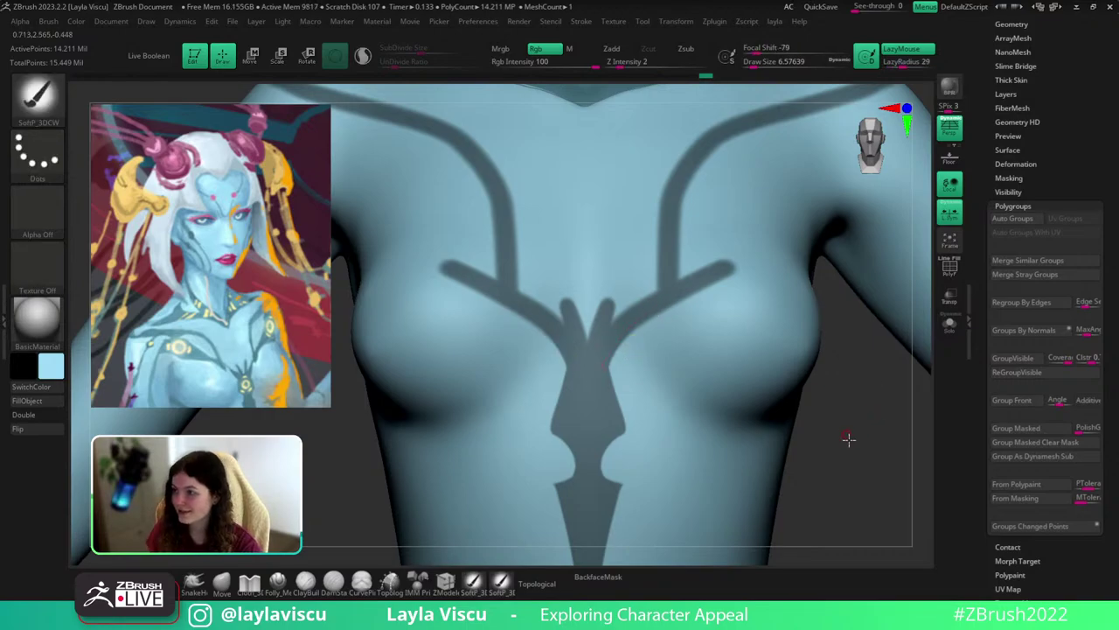
pyautogui.moveTo(848, 439); pyautogui.dragTo(832, 417)
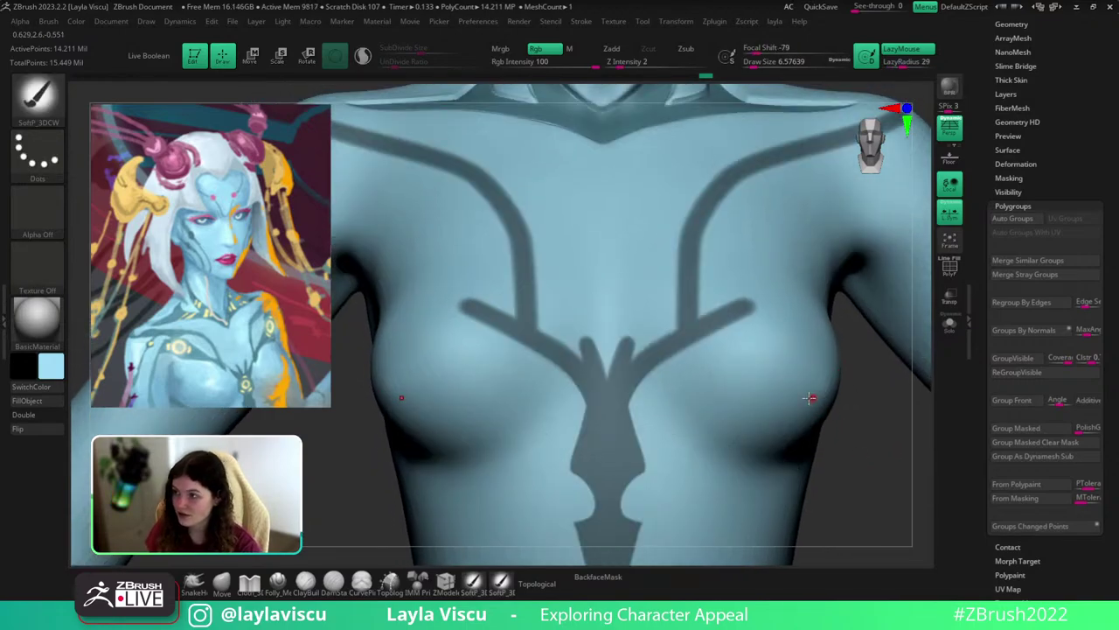
# Trim the two prongs above the sternum ornament into slim, sharp points and clean the inner edges of the adjoining diagonal stripes.
pyautogui.moveTo(622, 379)
pyautogui.keyDown('ctrl'); pyautogui.keyDown('alt'); pyautogui.mouseDown()
pyautogui.moveTo(679, 326)
pyautogui.moveTo(678, 313)
pyautogui.moveTo(662, 320)
pyautogui.mouseUp(); pyautogui.keyUp('alt'); pyautogui.keyUp('ctrl')
pyautogui.keyDown('ctrl'); pyautogui.keyDown('alt'); pyautogui.moveTo(622, 379); pyautogui.dragTo(643, 313); pyautogui.keyUp('alt'); pyautogui.keyUp('ctrl')
pyautogui.keyDown('ctrl'); pyautogui.keyDown('alt'); pyautogui.moveTo(608, 377); pyautogui.dragTo(636, 310); pyautogui.keyUp('alt'); pyautogui.keyUp('ctrl')
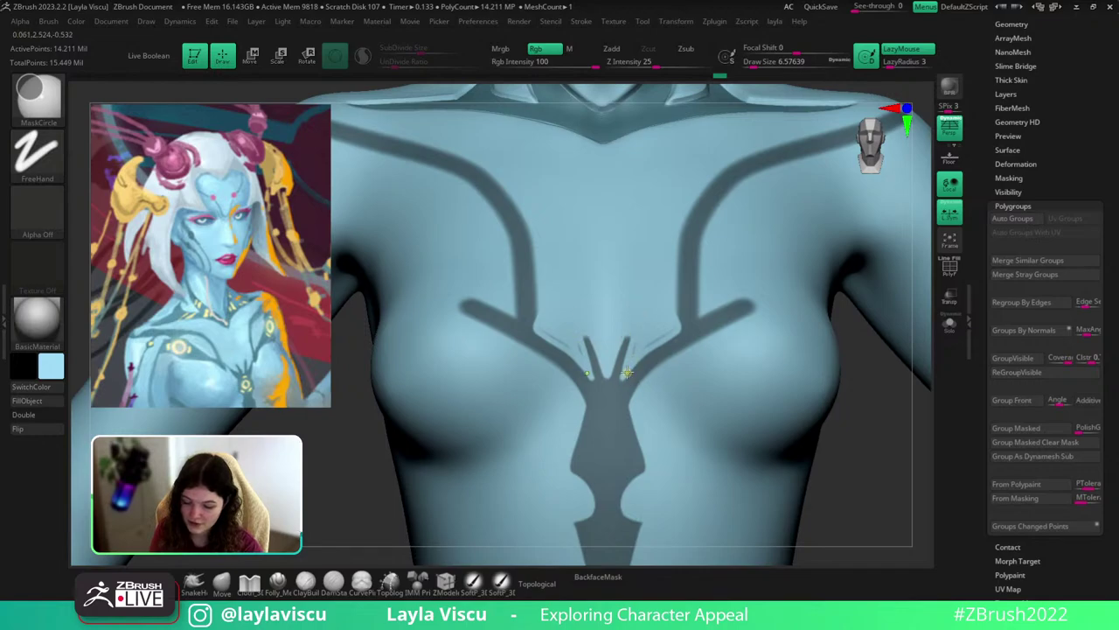
pyautogui.keyDown('ctrl'); pyautogui.keyDown('alt'); pyautogui.moveTo(624, 377); pyautogui.dragTo(638, 312); pyautogui.keyUp('alt'); pyautogui.keyUp('ctrl')
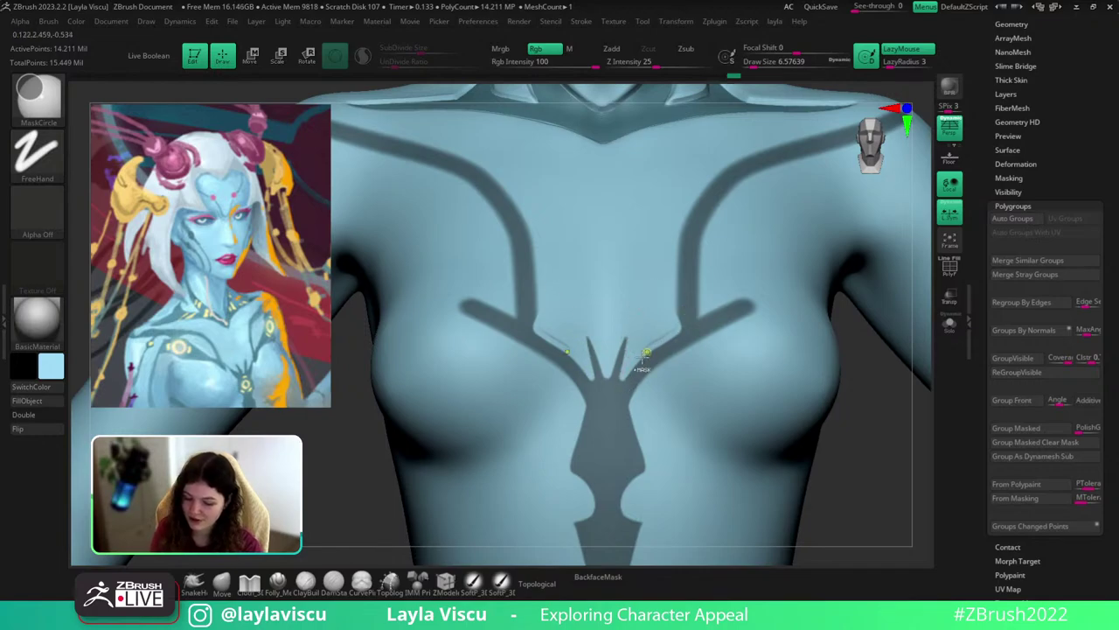
pyautogui.keyDown('ctrl'); pyautogui.moveTo(636, 358); pyautogui.dragTo(670, 327); pyautogui.keyUp('ctrl')
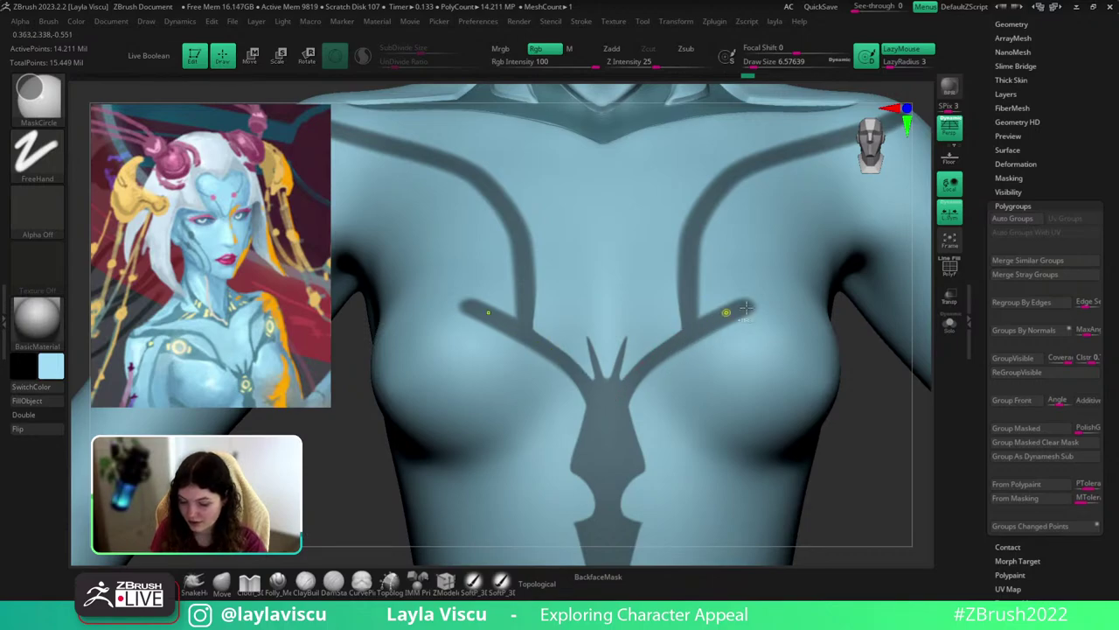
pyautogui.press('ctrl')
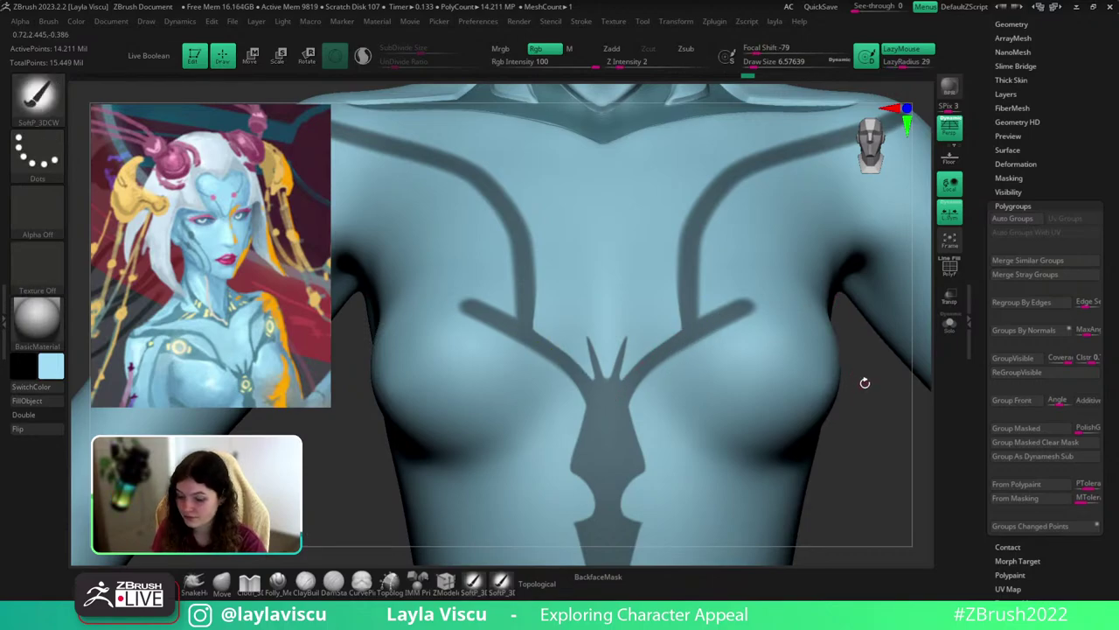
# Erase the mask along the outer edge of the vertical chest stripes to slim them and smooth their curve.
pyautogui.keyDown('alt'); pyautogui.moveTo(864, 383); pyautogui.dragTo(774, 444, button='right'); pyautogui.keyUp('alt')
pyautogui.moveTo(744, 367)
pyautogui.keyDown('ctrl'); pyautogui.mouseDown(button='right')
pyautogui.moveTo(769, 265)
pyautogui.moveTo(869, 277)
pyautogui.moveTo(851, 301)
pyautogui.moveTo(841, 293)
pyautogui.moveTo(849, 343)
pyautogui.mouseUp(button='right'); pyautogui.keyUp('ctrl')
pyautogui.keyDown('ctrl'); pyautogui.keyDown('alt'); pyautogui.moveTo(623, 461); pyautogui.dragTo(622, 406); pyautogui.keyUp('alt'); pyautogui.keyUp('ctrl')
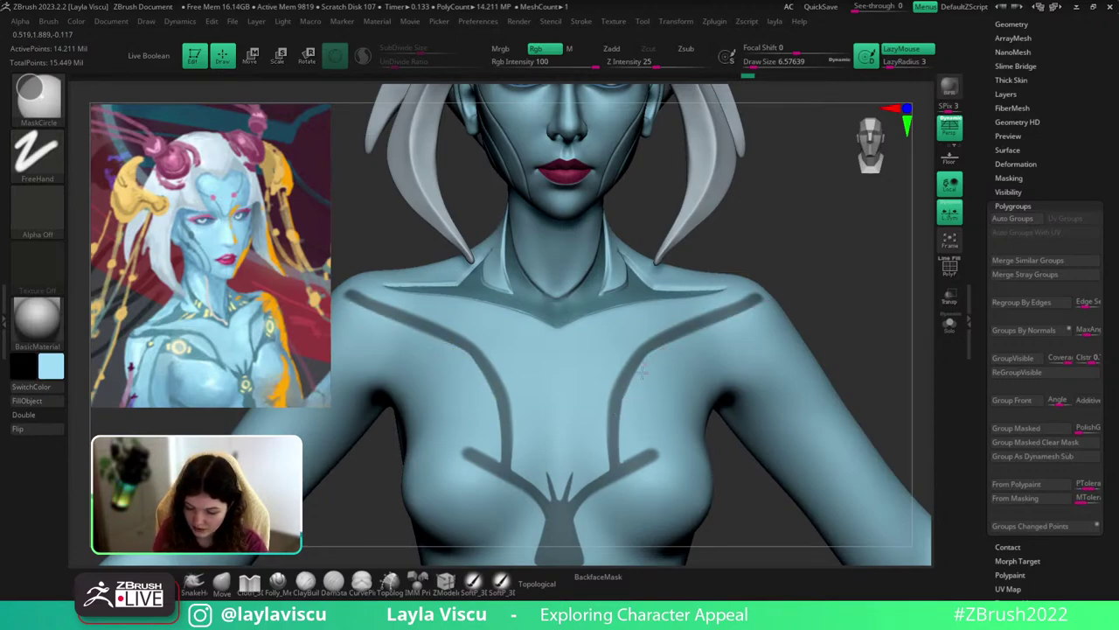
pyautogui.keyDown('ctrl'); pyautogui.moveTo(638, 405); pyautogui.dragTo(626, 461, button='right'); pyautogui.keyUp('ctrl')
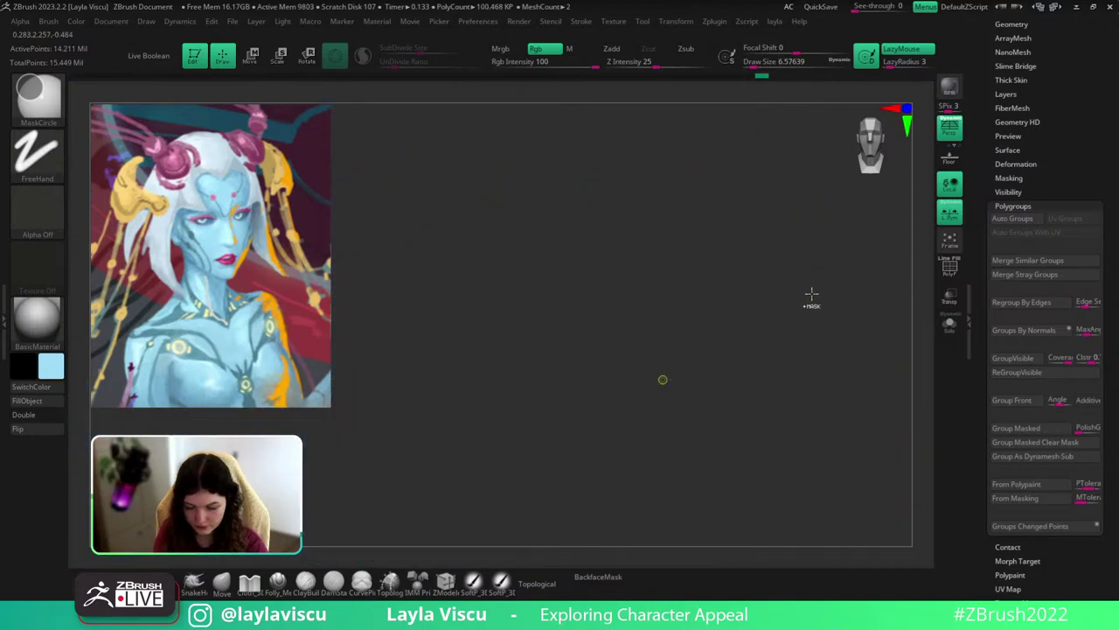
pyautogui.keyDown('ctrl'); pyautogui.keyDown('shift'); pyautogui.click(849, 312); pyautogui.keyUp('shift'); pyautogui.keyUp('ctrl')
pyautogui.keyDown('ctrl'); pyautogui.moveTo(618, 451); pyautogui.dragTo(624, 498, button='right'); pyautogui.keyUp('ctrl')
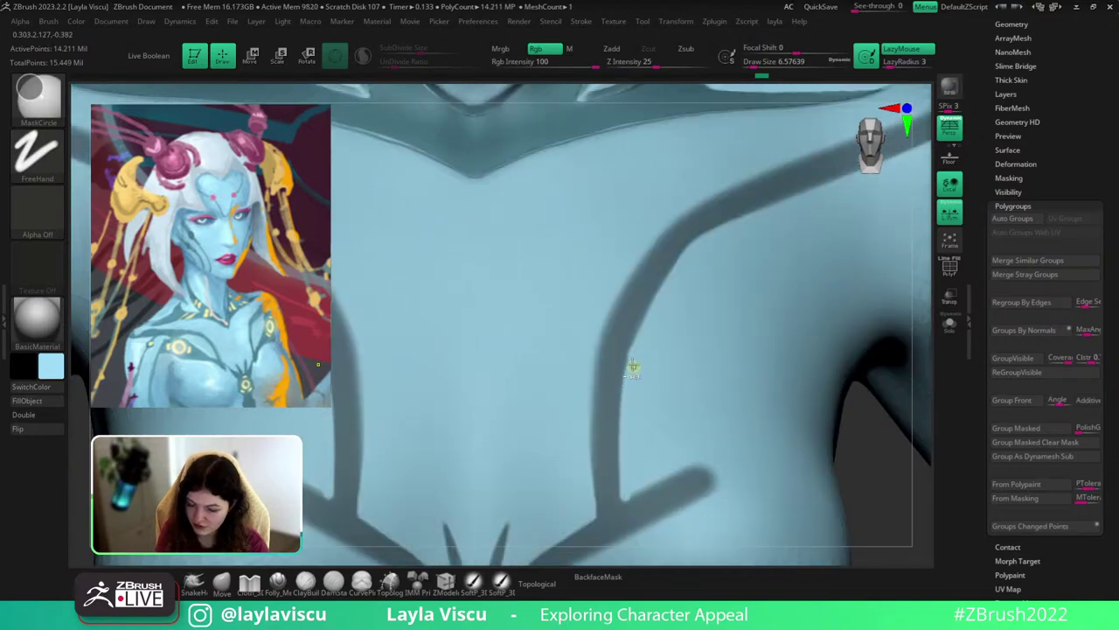
pyautogui.moveTo(629, 387)
pyautogui.keyDown('ctrl'); pyautogui.mouseDown(button='right')
pyautogui.moveTo(626, 336)
pyautogui.moveTo(634, 407)
pyautogui.moveTo(688, 350)
pyautogui.mouseUp(button='right'); pyautogui.keyUp('ctrl')
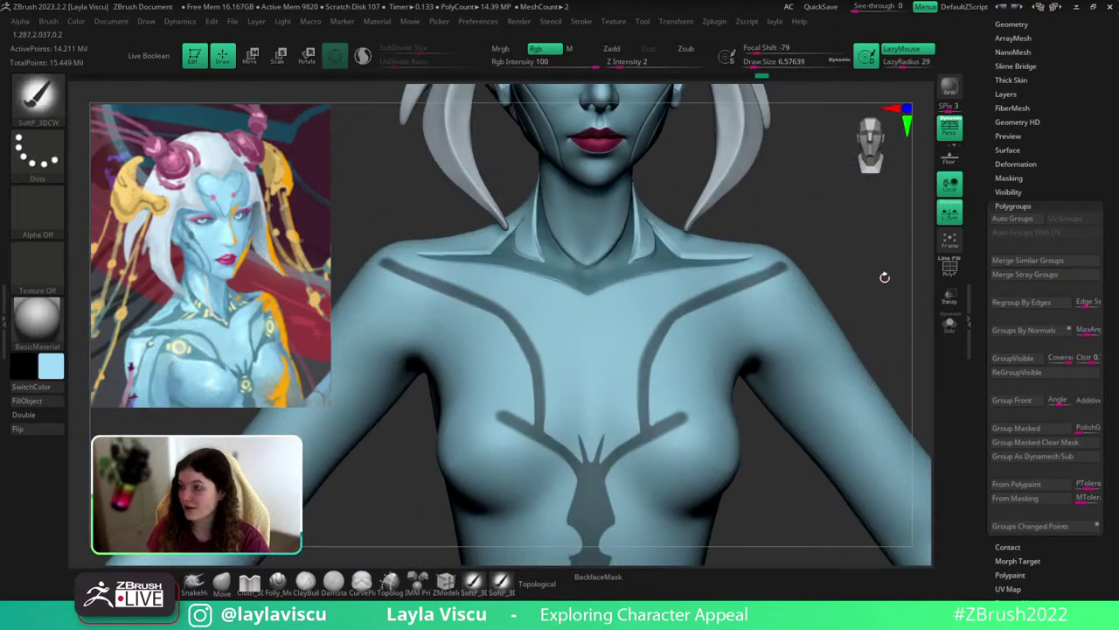
# Mask thin upper and lower outlines of a side chest panel, running from the stripe junction toward the shoulder and armpit.
pyautogui.moveTo(884, 278)
pyautogui.keyDown('alt'); pyautogui.mouseDown(button='right')
pyautogui.moveTo(854, 299)
pyautogui.moveTo(852, 329)
pyautogui.moveTo(832, 340)
pyautogui.mouseUp(button='right'); pyautogui.keyUp('alt')
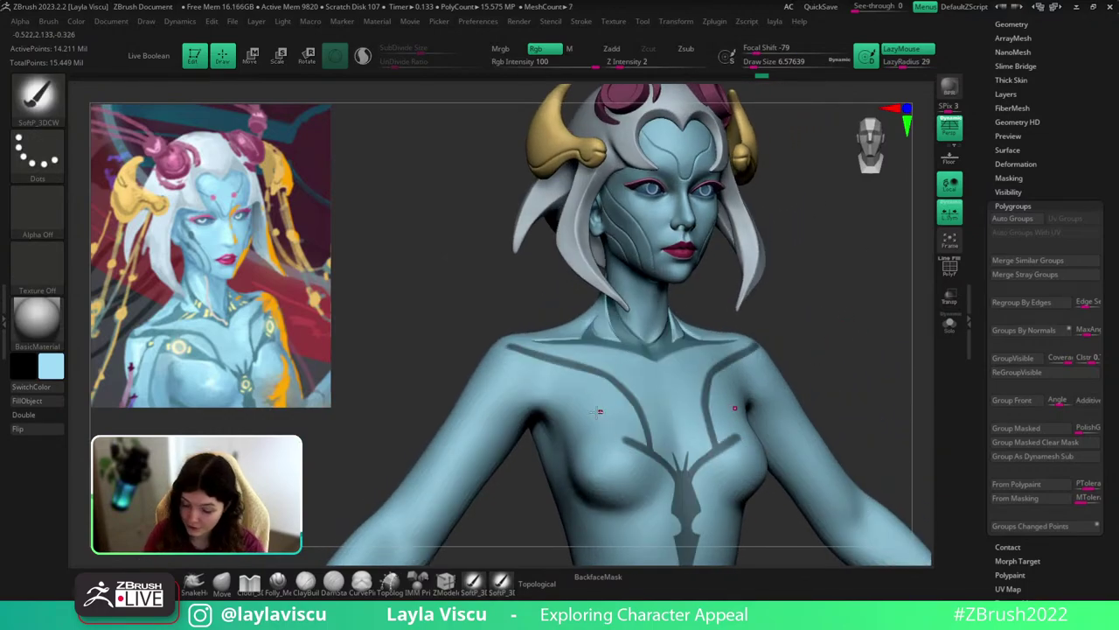
pyautogui.press('ctrl')
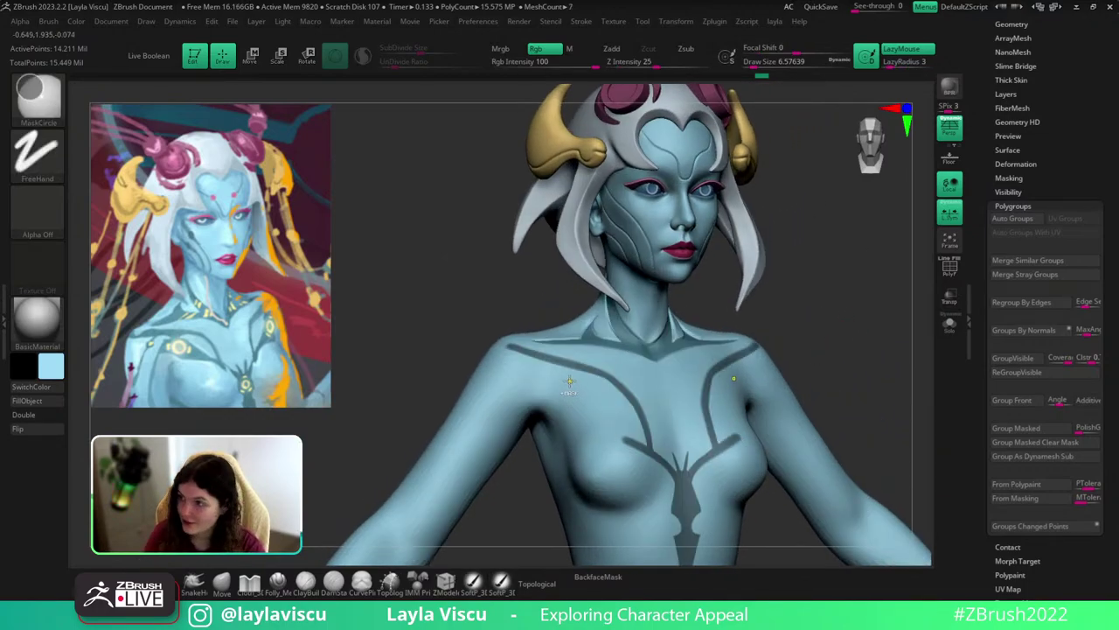
pyautogui.keyDown('ctrl'); pyautogui.moveTo(562, 380); pyautogui.dragTo(641, 442); pyautogui.keyUp('ctrl')
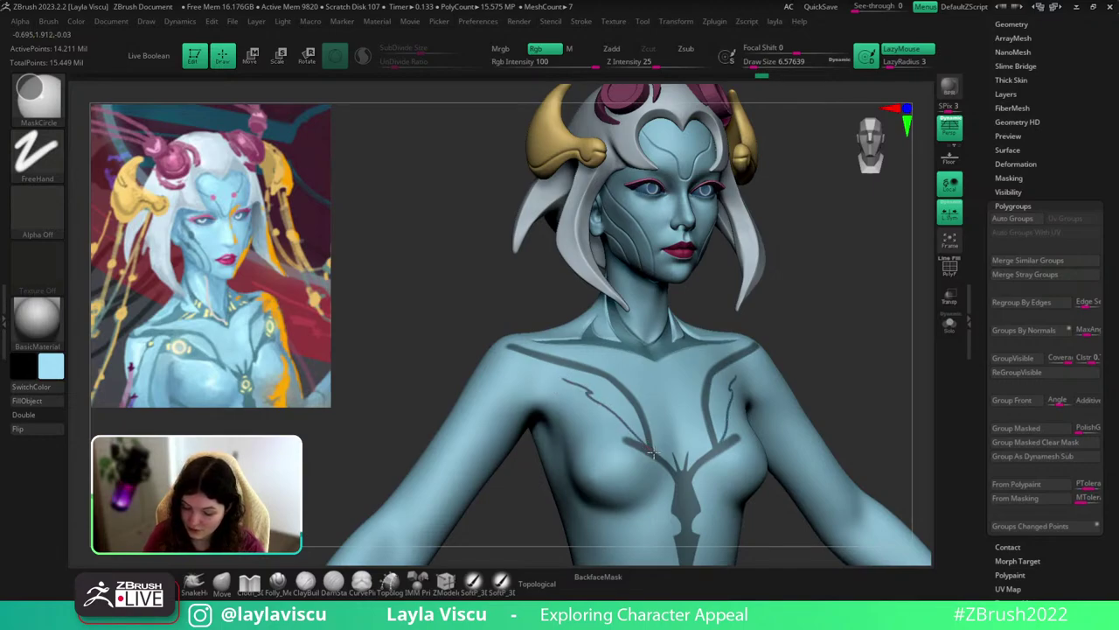
pyautogui.keyDown('ctrl'); pyautogui.moveTo(619, 434); pyautogui.dragTo(637, 456, button='right'); pyautogui.keyUp('ctrl')
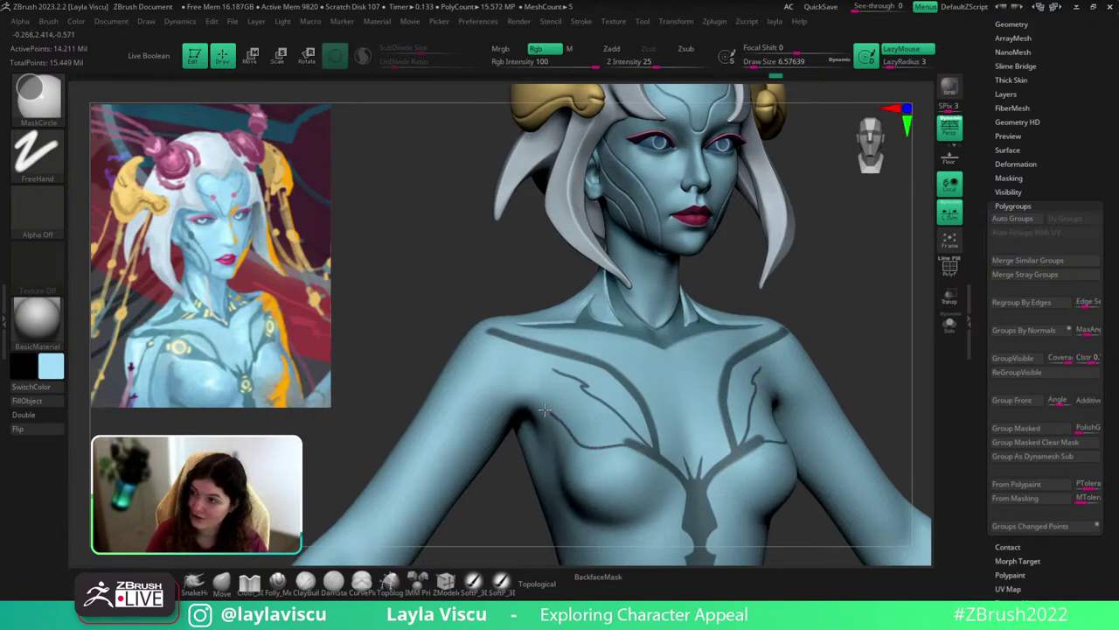
pyautogui.moveTo(529, 404)
pyautogui.keyDown('ctrl'); pyautogui.mouseDown()
pyautogui.moveTo(541, 386)
pyautogui.moveTo(566, 382)
pyautogui.mouseUp(); pyautogui.keyUp('ctrl')
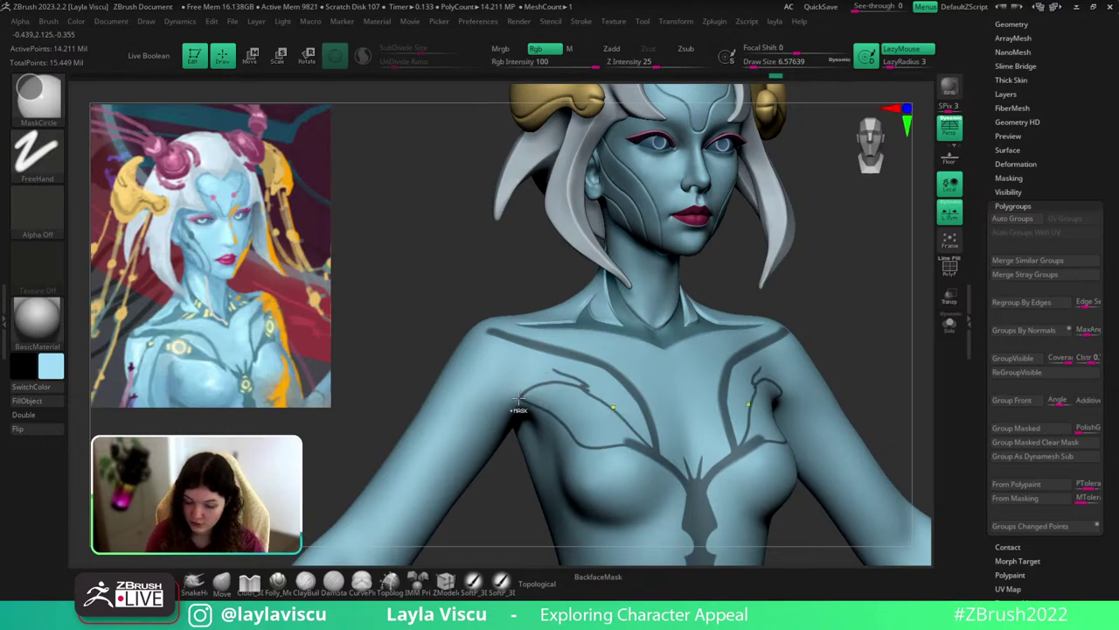
pyautogui.hotkey('ctrl', 'z')
pyautogui.hotkey('ctrl', 'z')
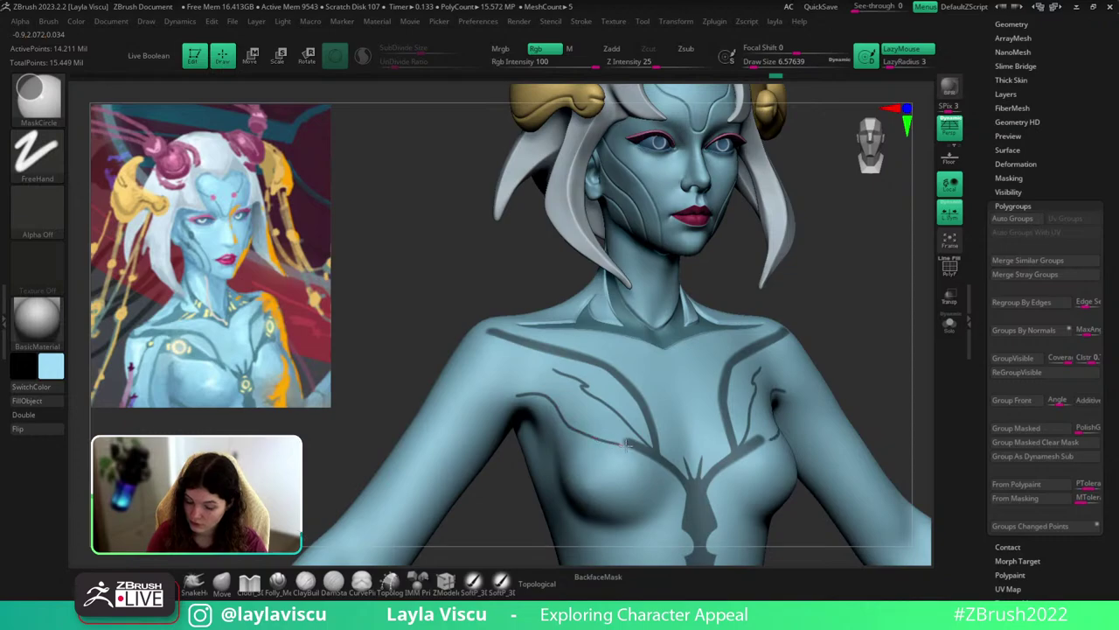
# Close the side panel outline with an angular peak near the armpit and connect it to the diagonal shoulder stripe.
pyautogui.keyDown('ctrl'); pyautogui.moveTo(660, 458); pyautogui.dragTo(685, 480); pyautogui.keyUp('ctrl')
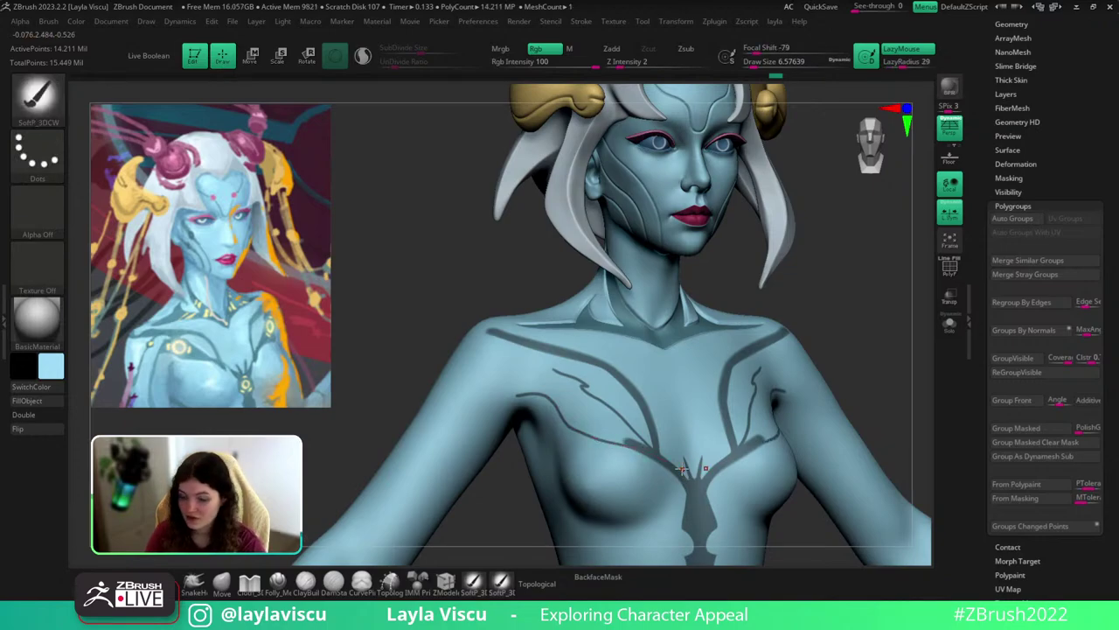
pyautogui.press('ctrl')
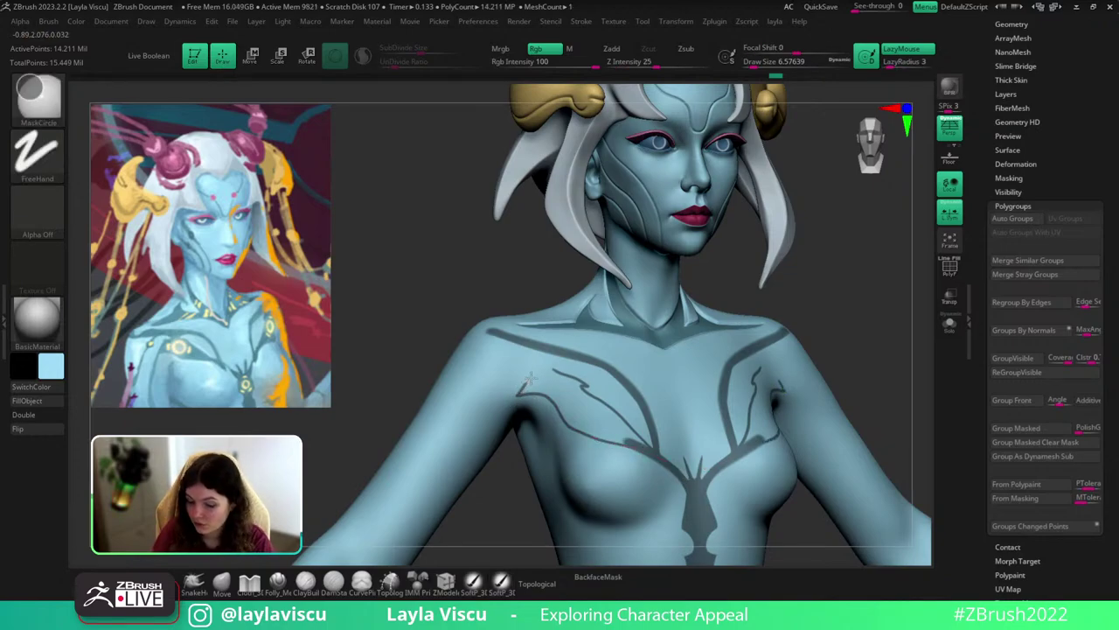
pyautogui.keyDown('ctrl'); pyautogui.moveTo(530, 378); pyautogui.dragTo(551, 369); pyautogui.keyUp('ctrl')
pyautogui.moveTo(862, 226)
pyautogui.keyDown('ctrl'); pyautogui.mouseDown(button='right')
pyautogui.moveTo(866, 263)
pyautogui.moveTo(822, 278)
pyautogui.mouseUp(button='right'); pyautogui.keyUp('ctrl')
pyautogui.keyDown('ctrl'); pyautogui.moveTo(518, 366); pyautogui.dragTo(530, 370); pyautogui.keyUp('ctrl')
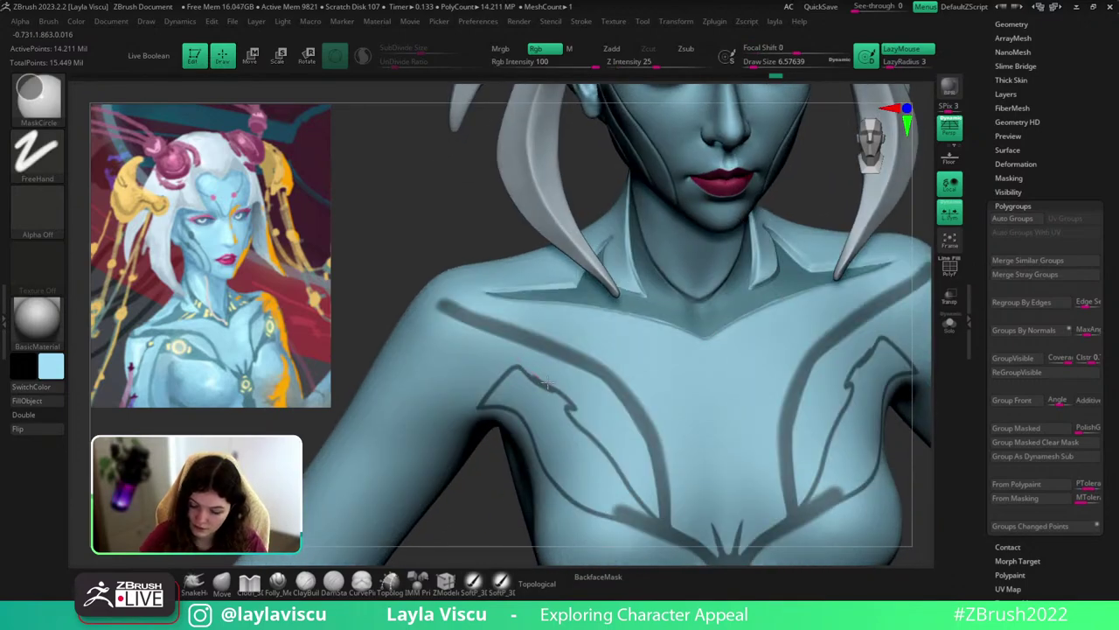
pyautogui.moveTo(573, 376); pyautogui.dragTo(574, 337, button='right')
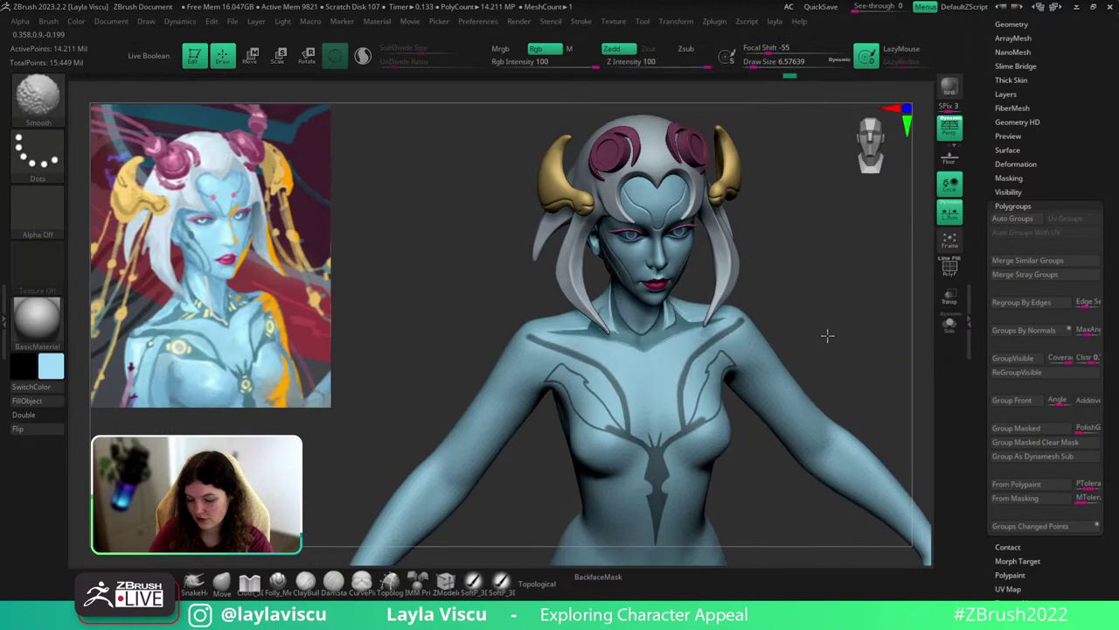
pyautogui.moveTo(827, 332)
pyautogui.mouseDown(button='right')
pyautogui.moveTo(839, 342)
pyautogui.moveTo(844, 311)
pyautogui.moveTo(843, 349)
pyautogui.moveTo(861, 328)
pyautogui.moveTo(860, 385)
pyautogui.mouseUp(button='right')
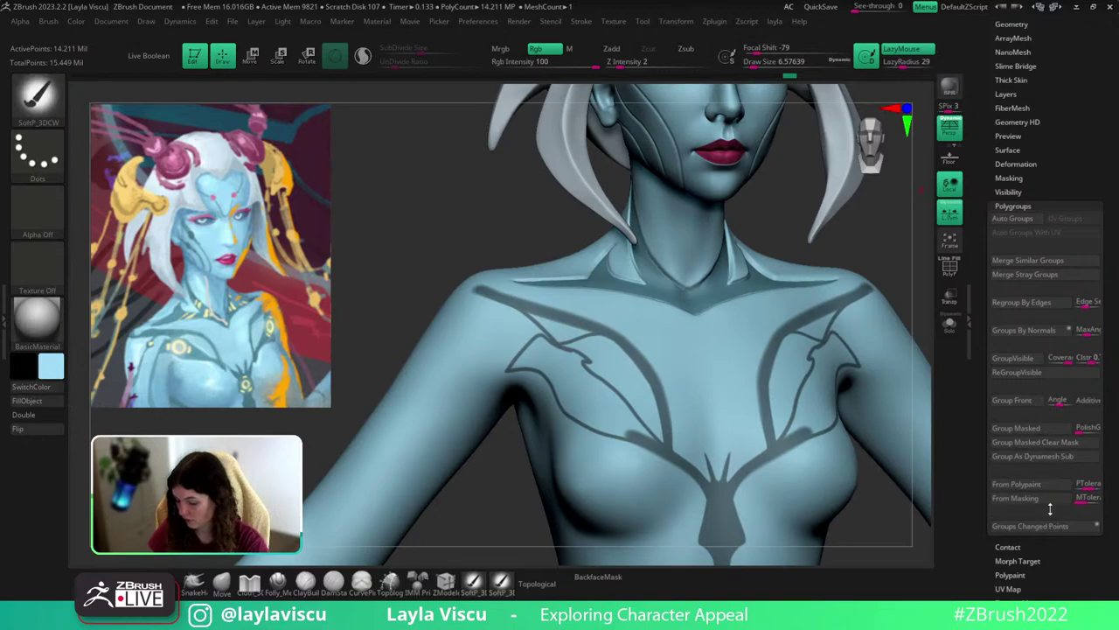
# Try to fill the outlined chest panels automatically with Auto Region.
pyautogui.click(1014, 178)
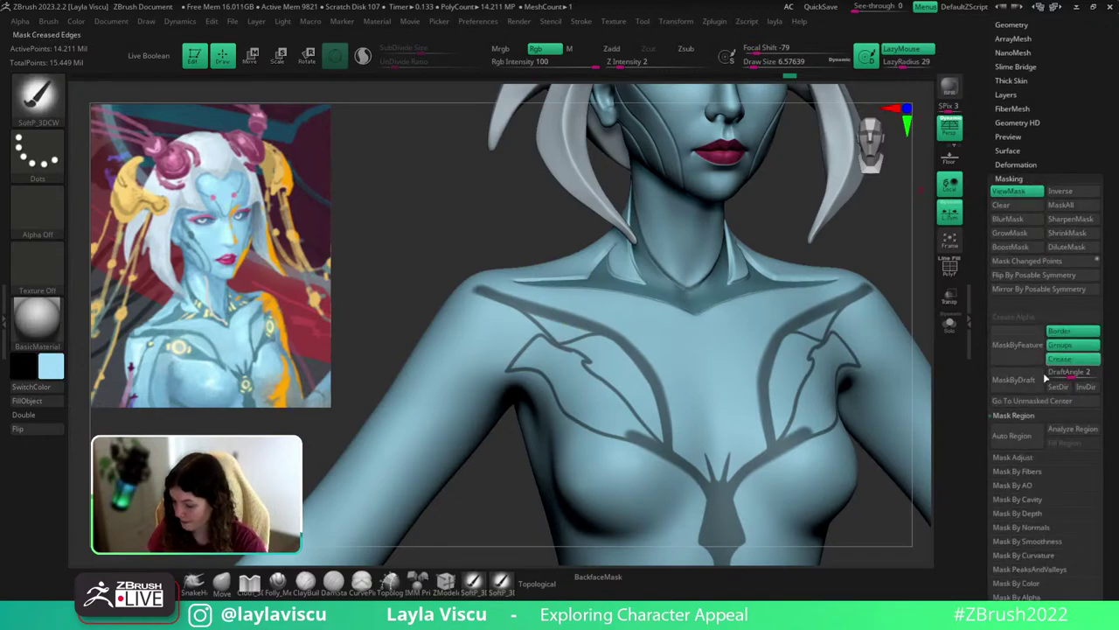
pyautogui.click(1023, 441)
pyautogui.press('ctrl')
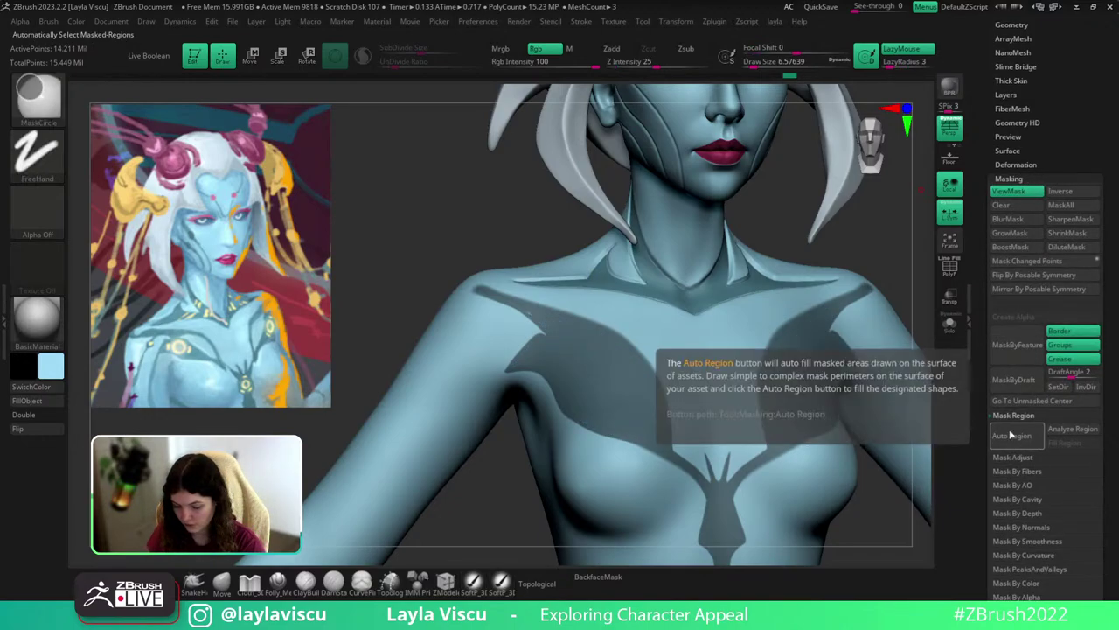
pyautogui.click(1018, 435)
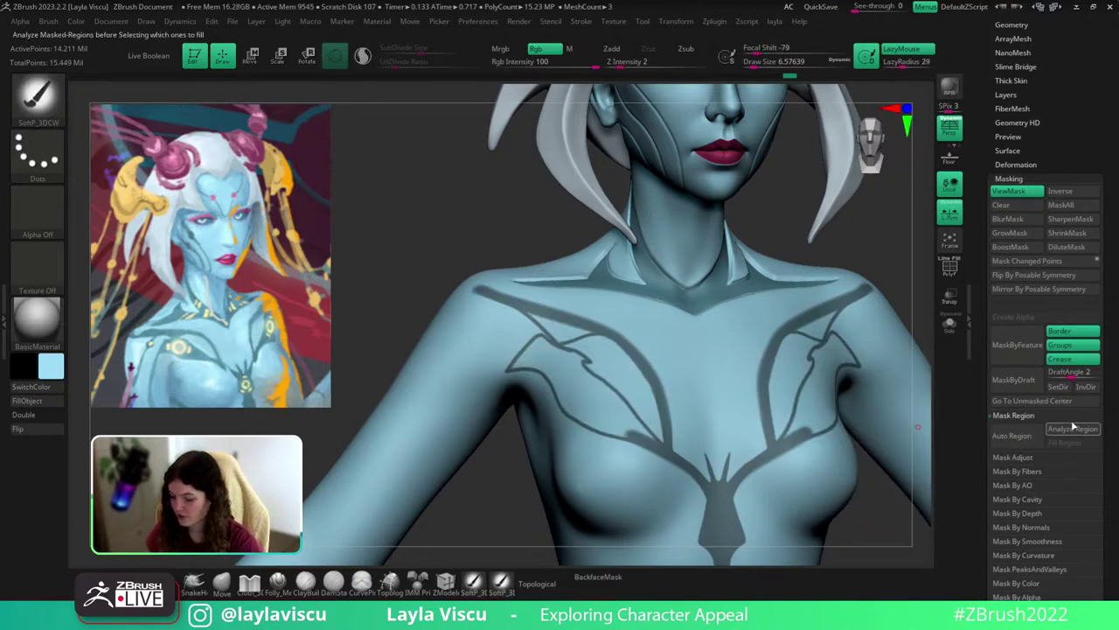
# Analyze the masked regions, mark the side chest panels and the small areas below the shoulder stripes, and fill them with Fill Region.
pyautogui.click(1078, 432)
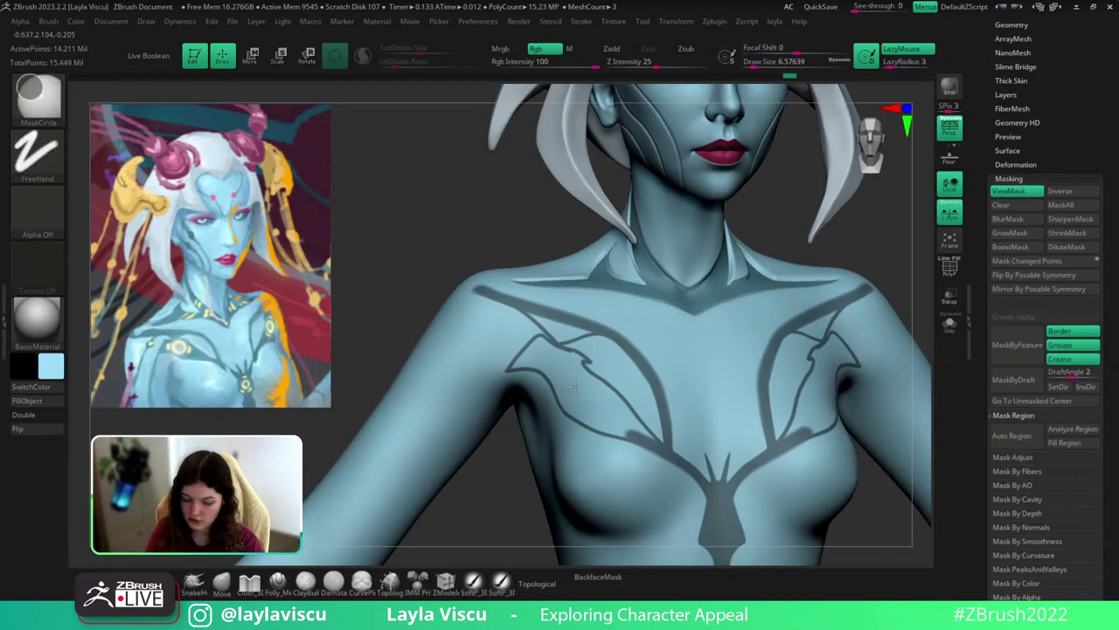
pyautogui.keyDown('ctrl'); pyautogui.moveTo(570, 381); pyautogui.dragTo(607, 409); pyautogui.keyUp('ctrl')
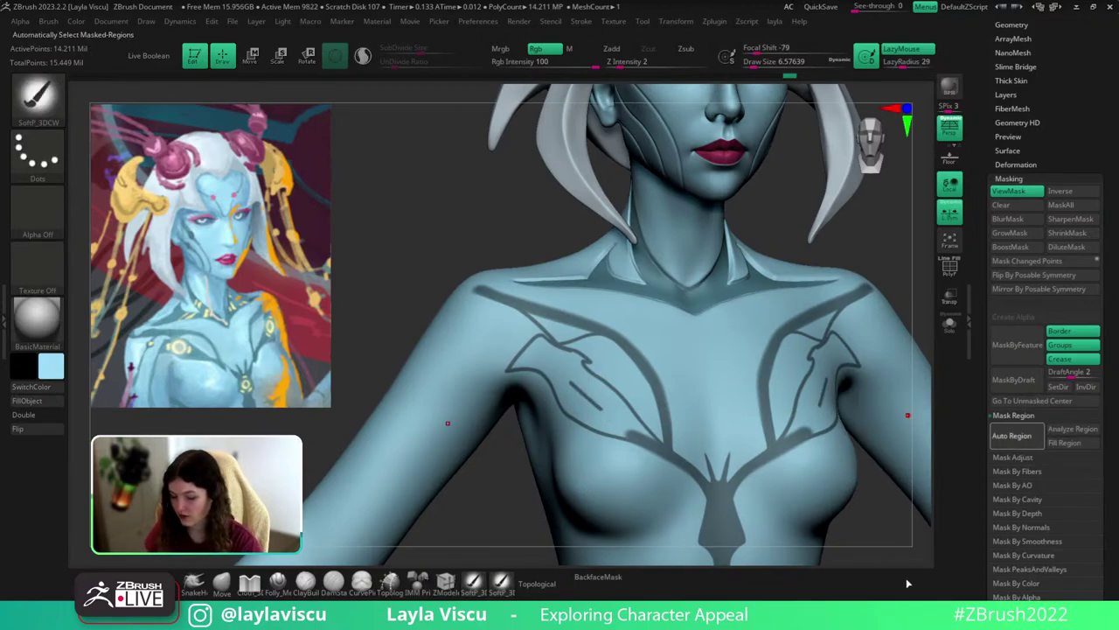
pyautogui.hotkey('ctrl', 'z')
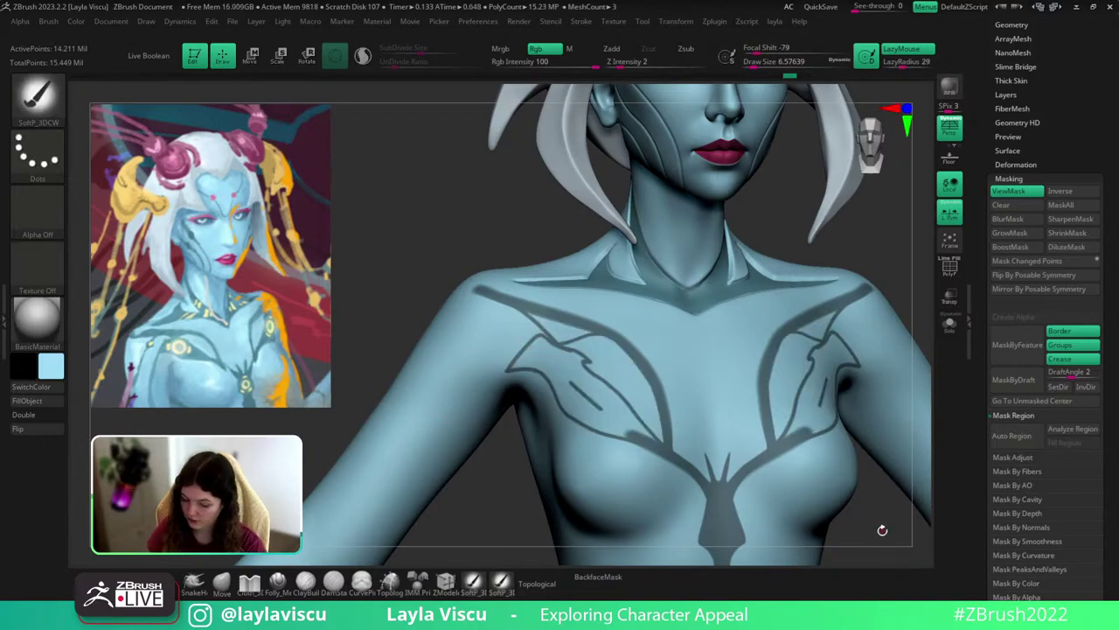
pyautogui.press('ctrl')
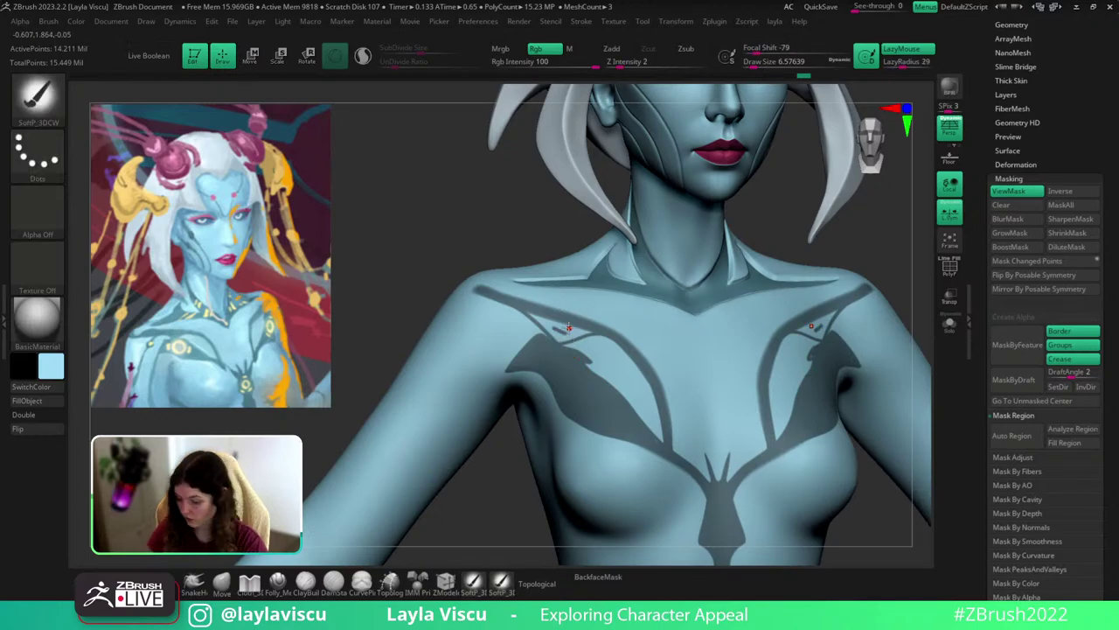
pyautogui.click(1065, 443)
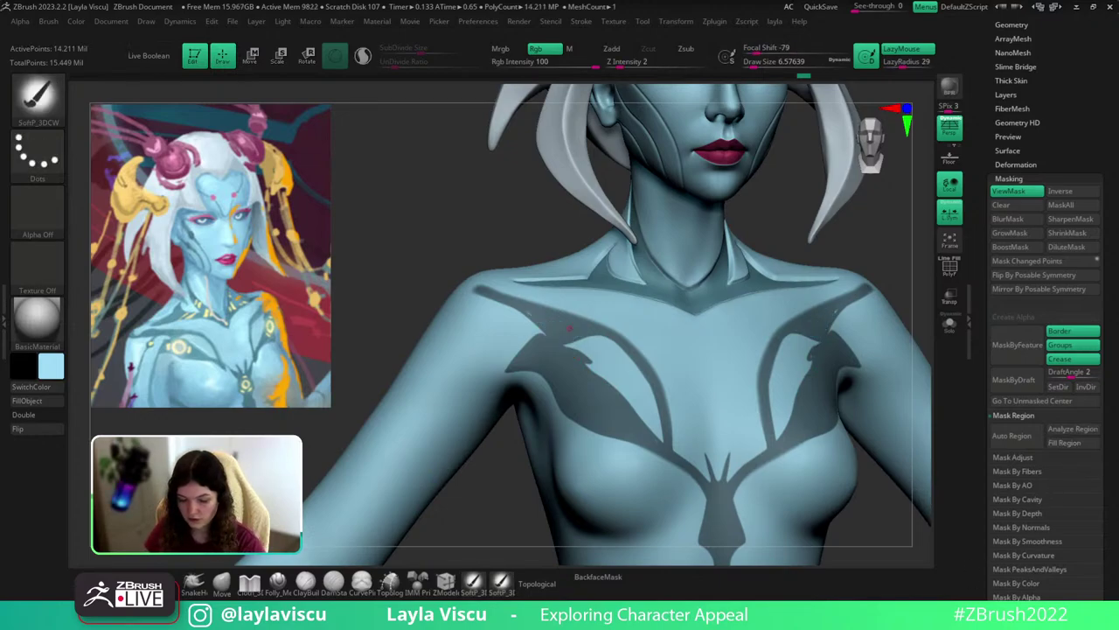
# Examine the filled chest mask from the front, close up and at a distance, comparing its shapes with the concept art.
pyautogui.moveTo(592, 377)
pyautogui.keyDown('ctrl'); pyautogui.mouseDown(button='right')
pyautogui.moveTo(553, 322)
pyautogui.moveTo(625, 394)
pyautogui.mouseUp(button='right'); pyautogui.keyUp('ctrl')
pyautogui.moveTo(853, 259)
pyautogui.keyDown('shift'); pyautogui.mouseDown()
pyautogui.moveTo(862, 298)
pyautogui.moveTo(852, 281)
pyautogui.mouseUp(); pyautogui.keyUp('shift')
pyautogui.moveTo(853, 279)
pyautogui.mouseDown(button='right')
pyautogui.moveTo(842, 293)
pyautogui.moveTo(879, 258)
pyautogui.moveTo(859, 277)
pyautogui.mouseUp(button='right')
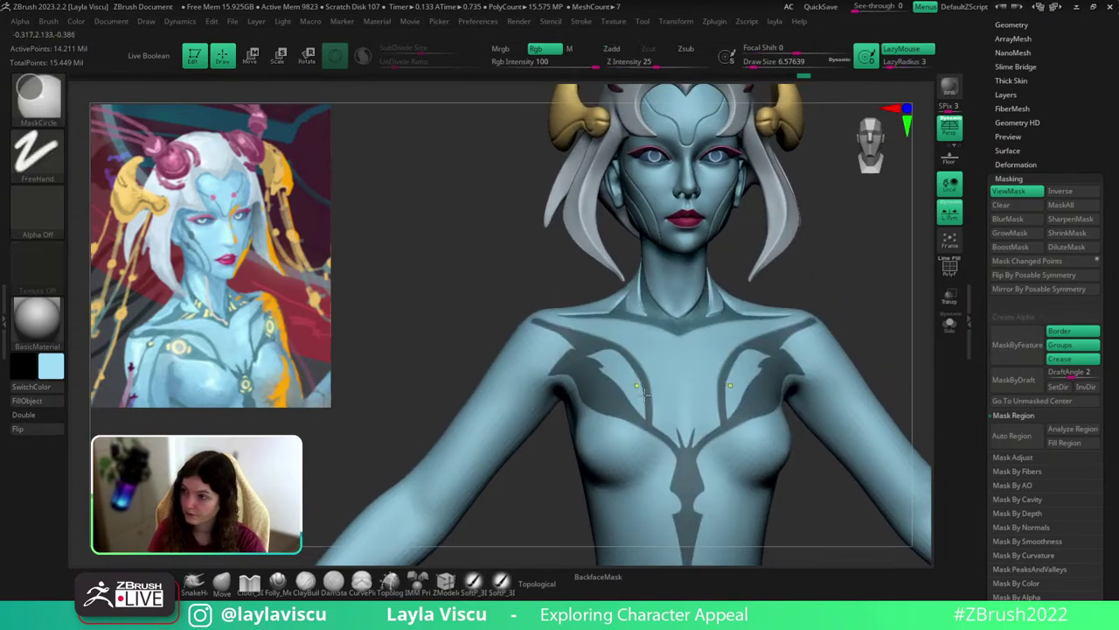
pyautogui.keyDown('ctrl'); pyautogui.moveTo(713, 332); pyautogui.dragTo(654, 362, button='right'); pyautogui.keyUp('ctrl')
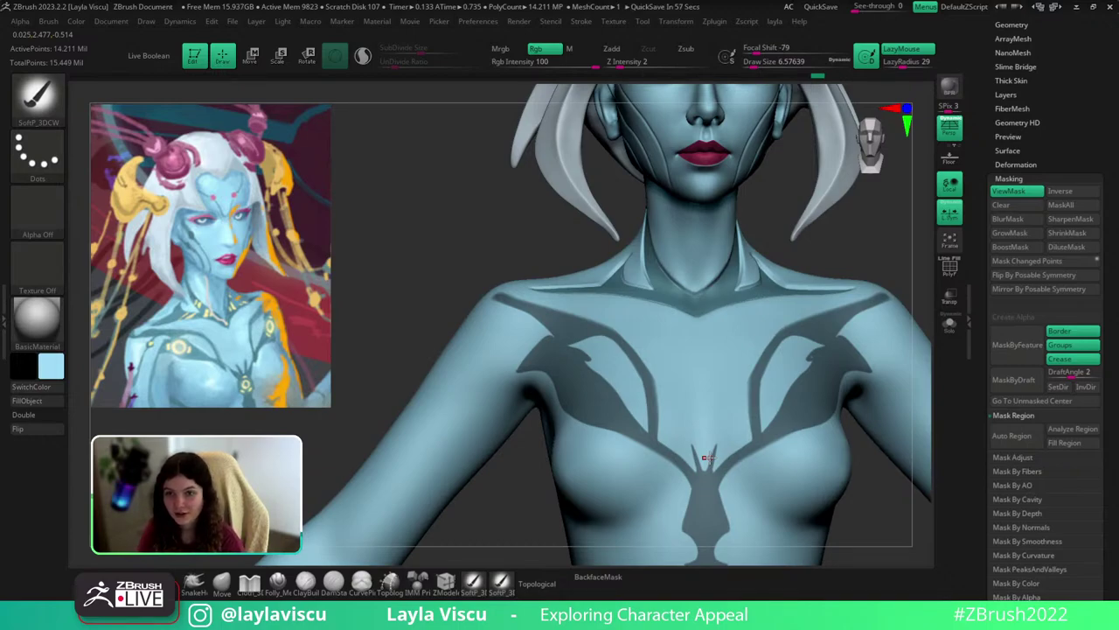
pyautogui.moveTo(864, 280)
pyautogui.keyDown('ctrl'); pyautogui.mouseDown(button='right')
pyautogui.moveTo(893, 249)
pyautogui.moveTo(757, 331)
pyautogui.moveTo(852, 240)
pyautogui.mouseUp(button='right'); pyautogui.keyUp('ctrl')
pyautogui.keyDown('ctrl'); pyautogui.moveTo(852, 240); pyautogui.dragTo(826, 323, button='right'); pyautogui.keyUp('ctrl')
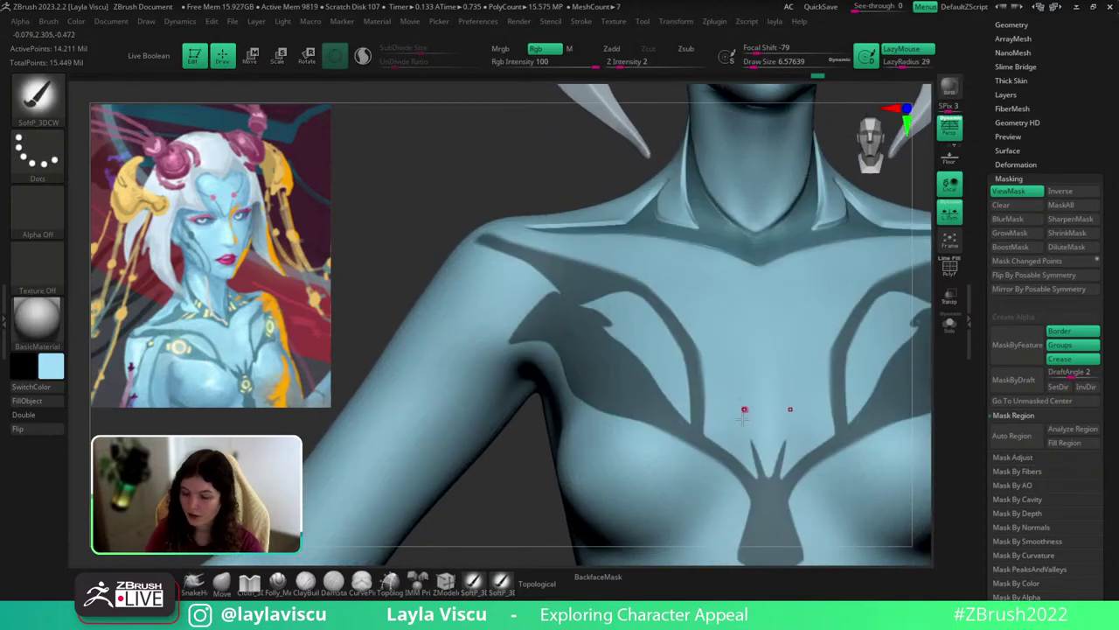
pyautogui.keyDown('ctrl'); pyautogui.moveTo(745, 407); pyautogui.dragTo(723, 391, button='right'); pyautogui.keyUp('ctrl')
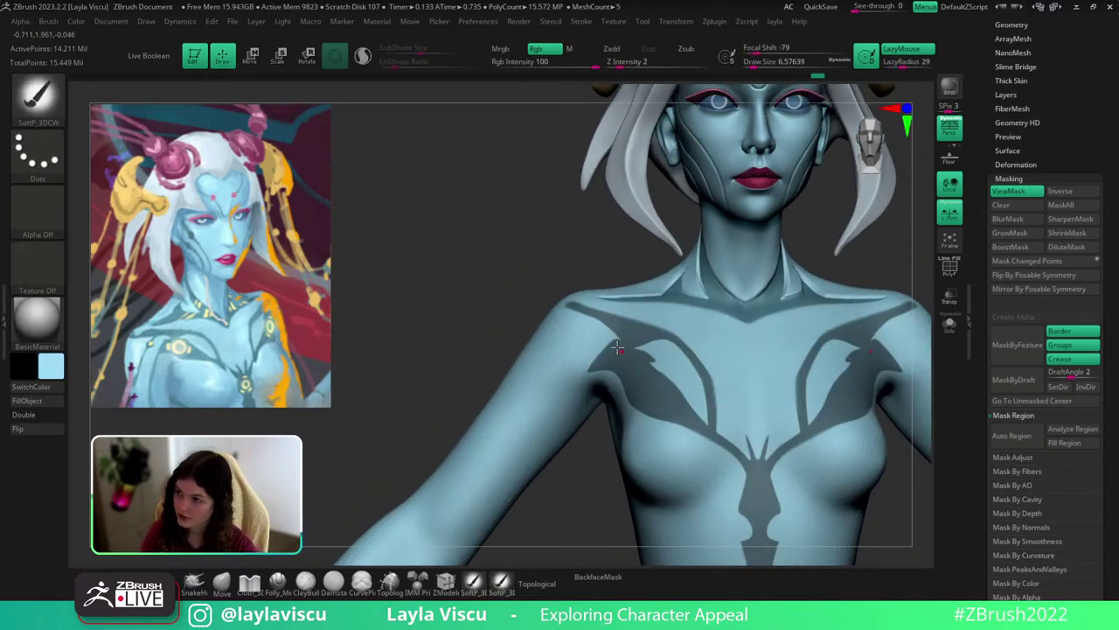
# Erase the excess mask along the lower edge of the side chest panels so it runs cleanly into the diagonal stripes.
pyautogui.moveTo(534, 258); pyautogui.dragTo(540, 250)
pyautogui.press('ctrl')
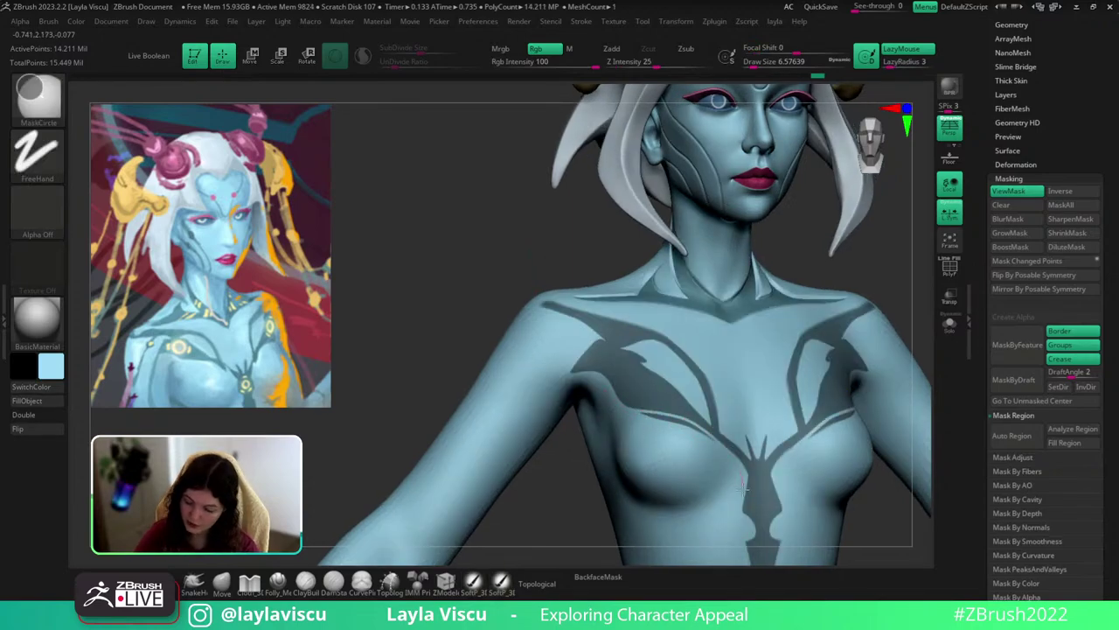
pyautogui.keyDown('ctrl'); pyautogui.keyDown('alt'); pyautogui.moveTo(652, 418); pyautogui.dragTo(712, 439); pyautogui.keyUp('alt'); pyautogui.keyUp('ctrl')
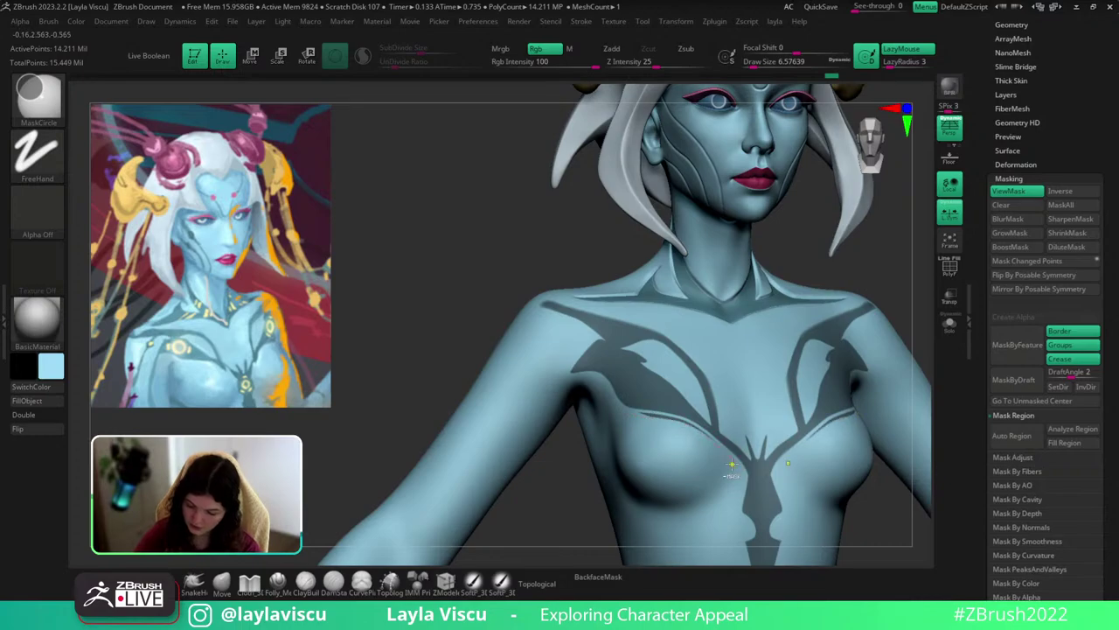
pyautogui.keyDown('ctrl'); pyautogui.keyDown('alt'); pyautogui.moveTo(644, 412); pyautogui.dragTo(732, 454); pyautogui.keyUp('alt'); pyautogui.keyUp('ctrl')
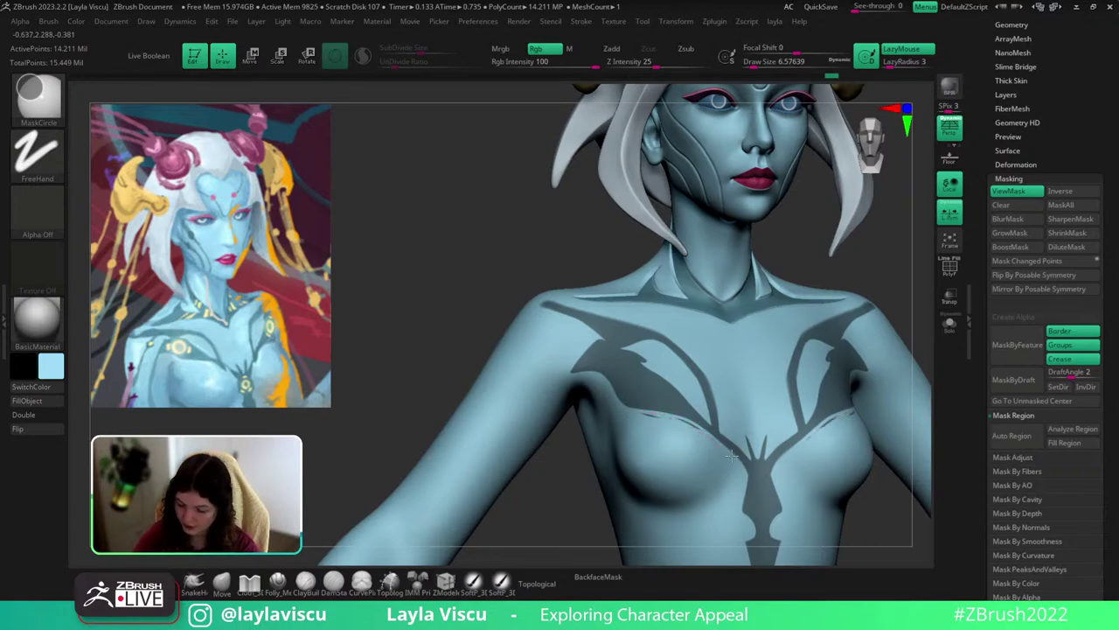
pyautogui.keyDown('ctrl'); pyautogui.keyDown('alt'); pyautogui.moveTo(651, 417); pyautogui.dragTo(701, 429); pyautogui.keyUp('alt'); pyautogui.keyUp('ctrl')
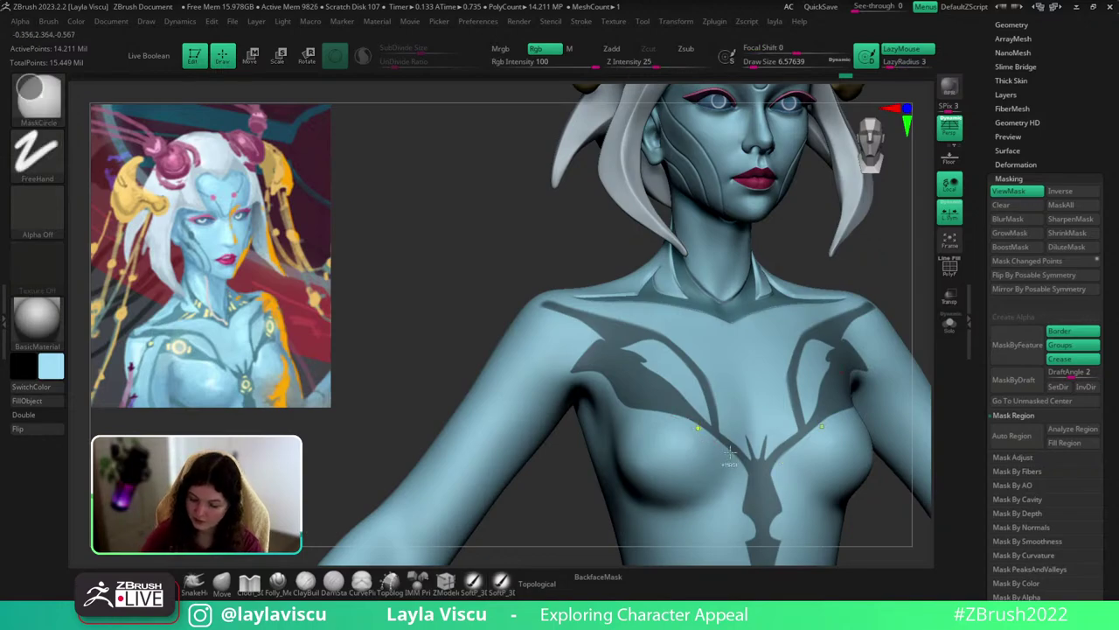
# Switch to the browser to view the ArtStation community page, resize its window, and return to the sculpt.
pyautogui.keyDown('ctrl'); pyautogui.moveTo(730, 462); pyautogui.dragTo(704, 273, button='right'); pyautogui.keyUp('ctrl')
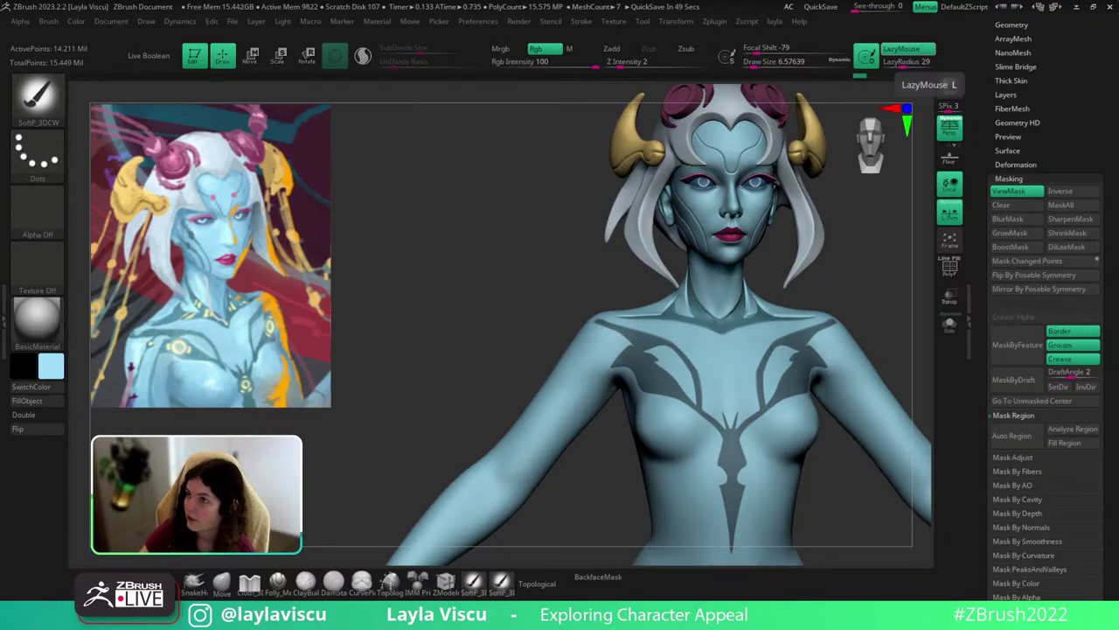
pyautogui.moveTo(1118, 0); pyautogui.dragTo(504, 0)
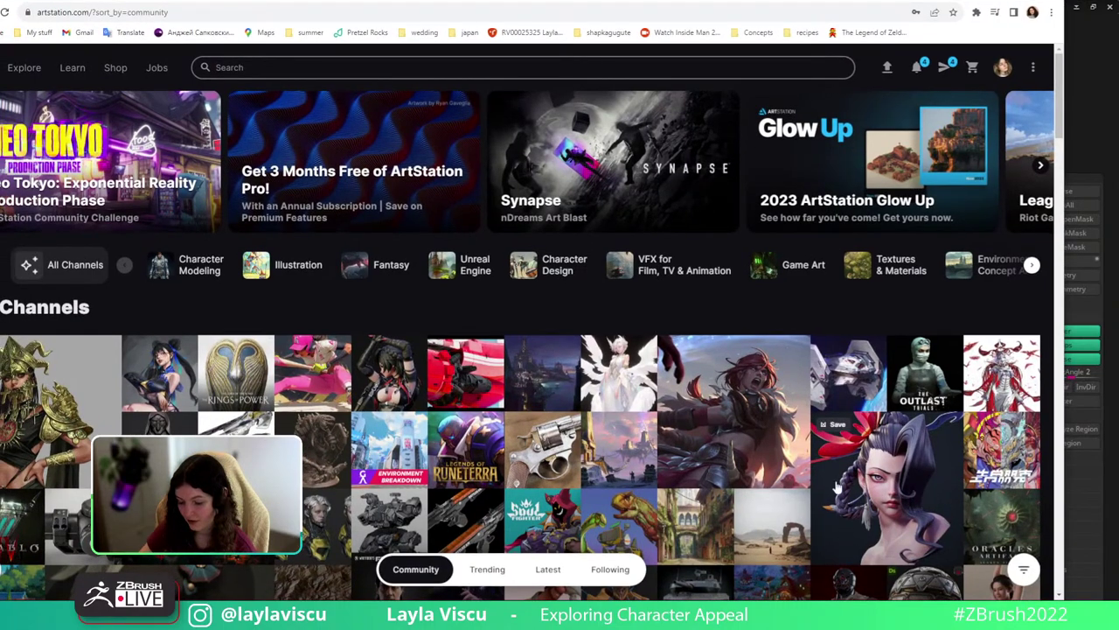
pyautogui.click(282, 12)
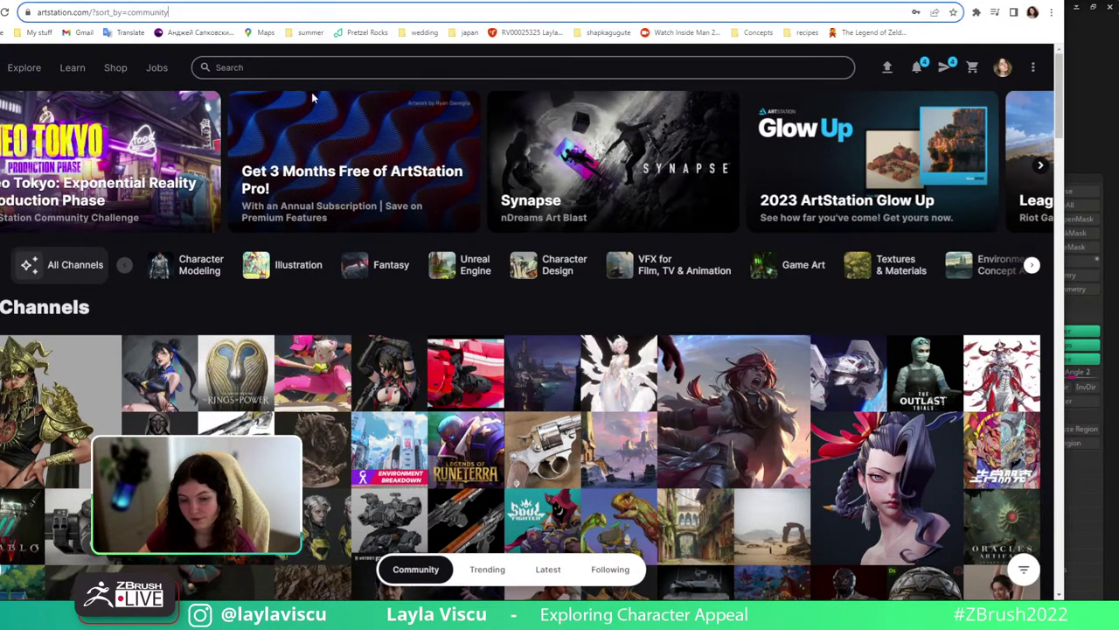
pyautogui.click(306, 13)
pyautogui.moveTo(1064, 51); pyautogui.dragTo(938, 51)
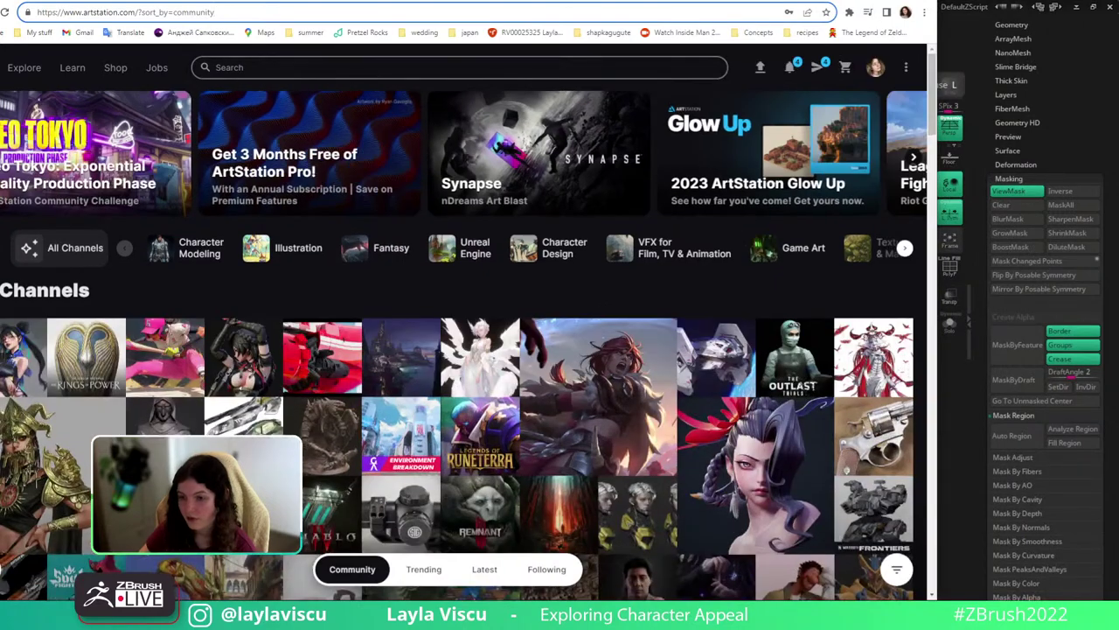
pyautogui.moveTo(490, 0); pyautogui.dragTo(587, 0)
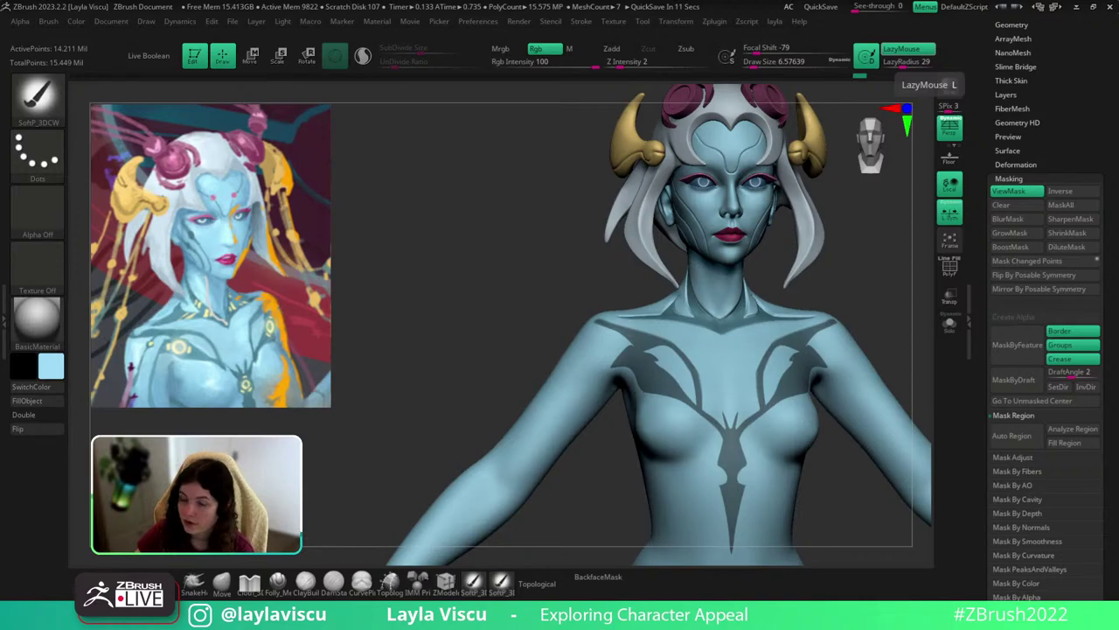
# Examine the chest mask from the front, at an angle, from above and close up, comparing it with the concept art.
pyautogui.click(882, 311)
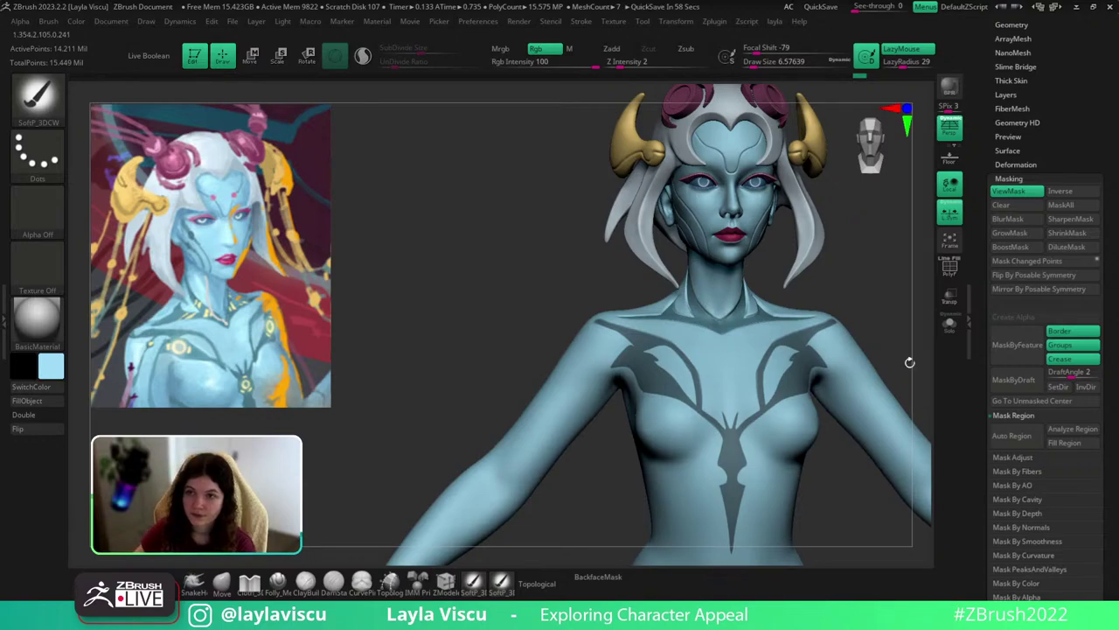
pyautogui.moveTo(866, 304); pyautogui.dragTo(754, 337)
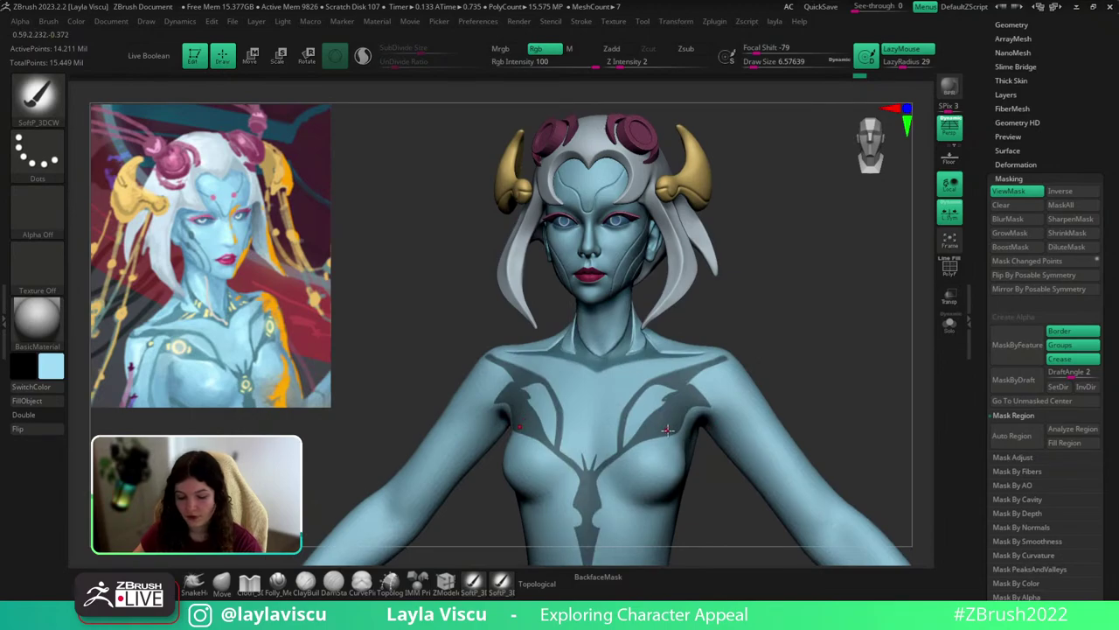
pyautogui.keyDown('ctrl'); pyautogui.moveTo(680, 434); pyautogui.dragTo(701, 450, button='right'); pyautogui.keyUp('ctrl')
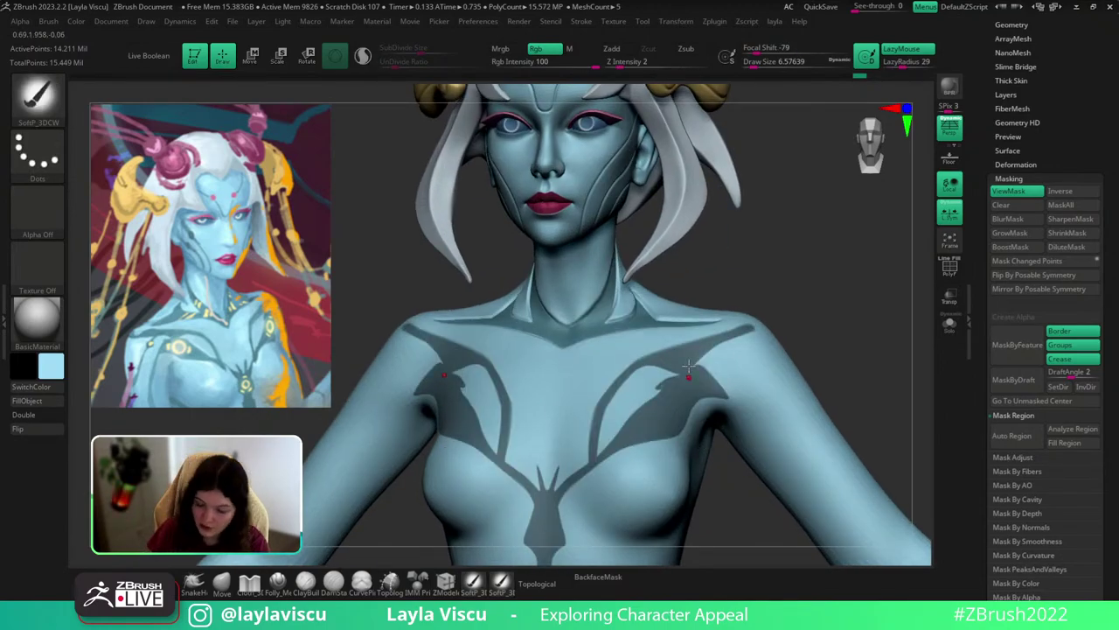
pyautogui.press('shift')
pyautogui.moveTo(817, 298)
pyautogui.keyDown('shift'); pyautogui.mouseDown()
pyautogui.moveTo(819, 340)
pyautogui.moveTo(831, 266)
pyautogui.mouseUp(); pyautogui.keyUp('shift')
pyautogui.keyDown('ctrl'); pyautogui.moveTo(819, 348); pyautogui.dragTo(814, 272, button='right'); pyautogui.keyUp('ctrl')
pyautogui.keyDown('alt'); pyautogui.moveTo(814, 272); pyautogui.dragTo(734, 346); pyautogui.keyUp('alt')
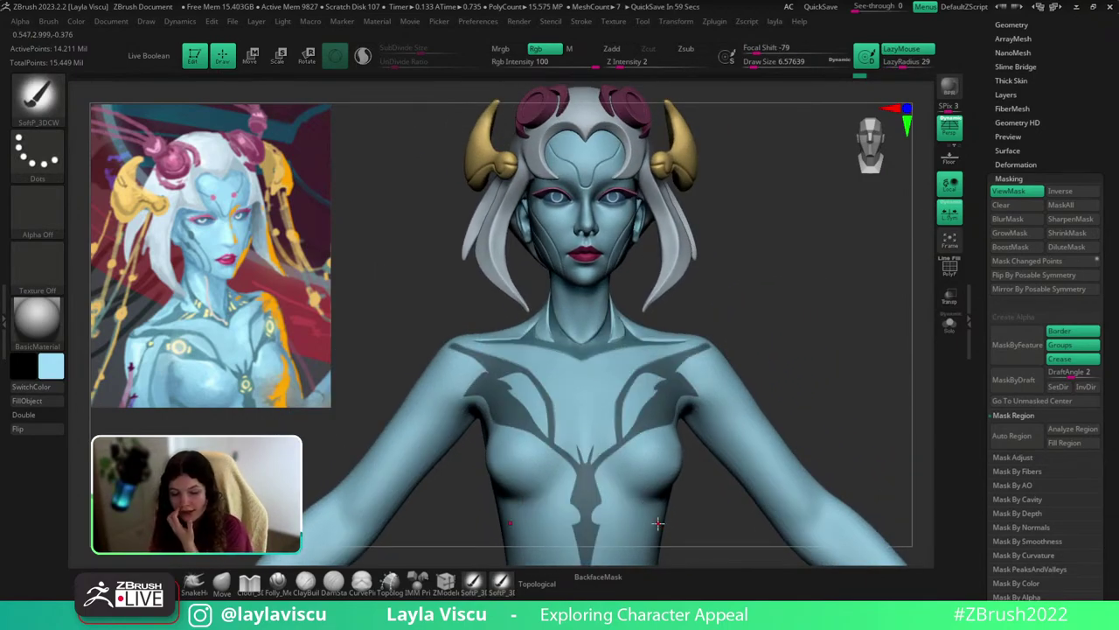
pyautogui.moveTo(786, 321)
pyautogui.mouseDown()
pyautogui.moveTo(785, 374)
pyautogui.moveTo(796, 336)
pyautogui.mouseUp()
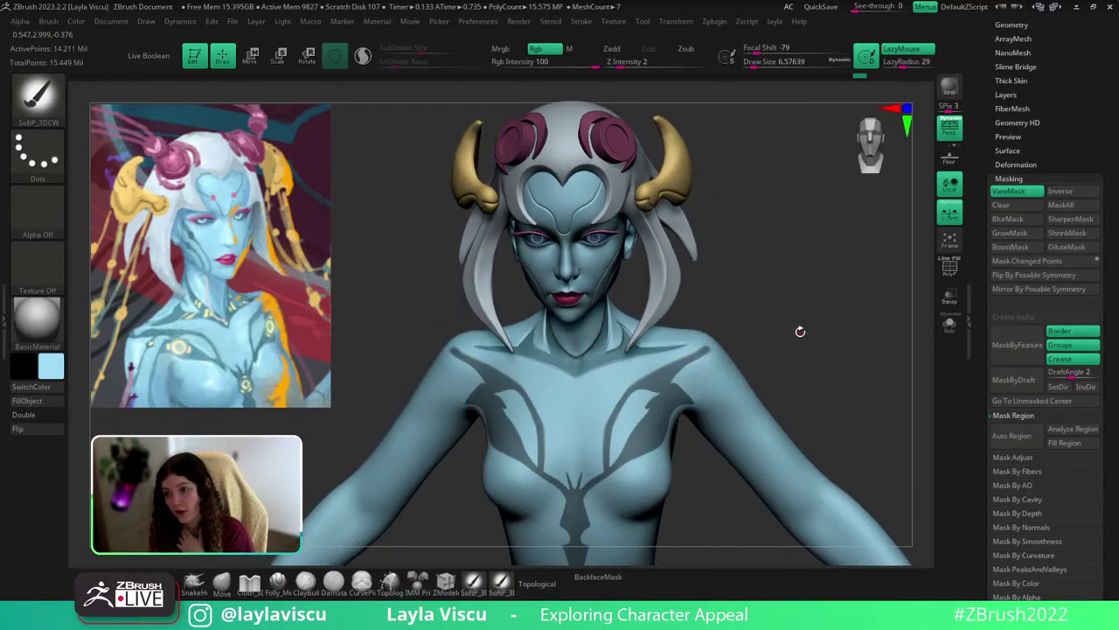
pyautogui.moveTo(792, 336)
pyautogui.mouseDown()
pyautogui.moveTo(797, 324)
pyautogui.moveTo(778, 331)
pyautogui.mouseUp()
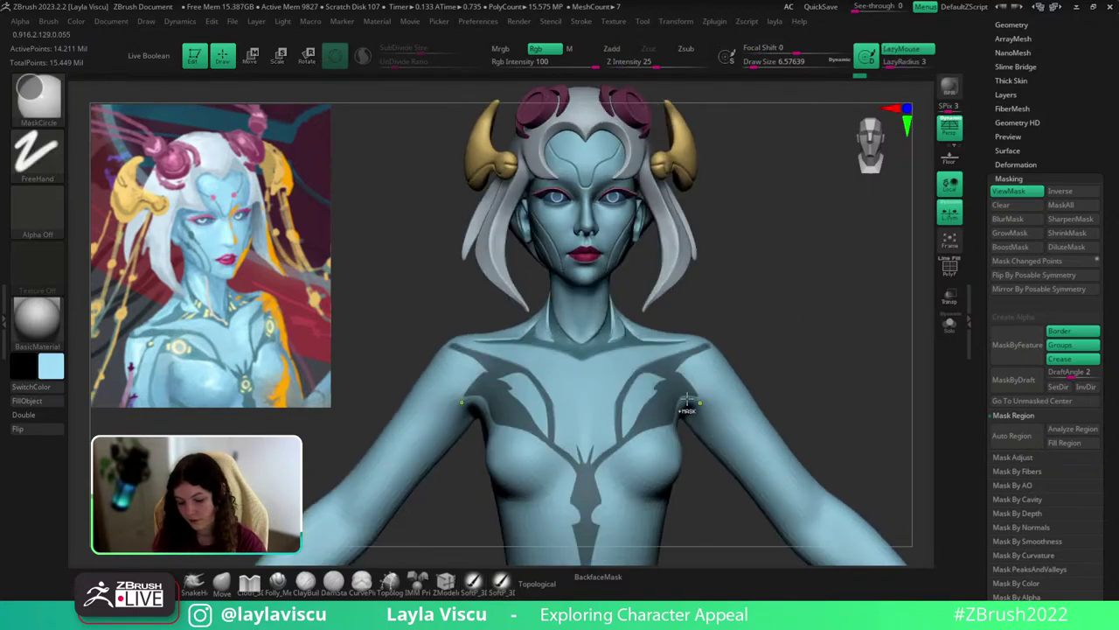
pyautogui.keyDown('ctrl'); pyautogui.moveTo(687, 407); pyautogui.dragTo(682, 423, button='right'); pyautogui.keyUp('ctrl')
pyautogui.moveTo(775, 284); pyautogui.dragTo(759, 293)
pyautogui.press('ctrl')
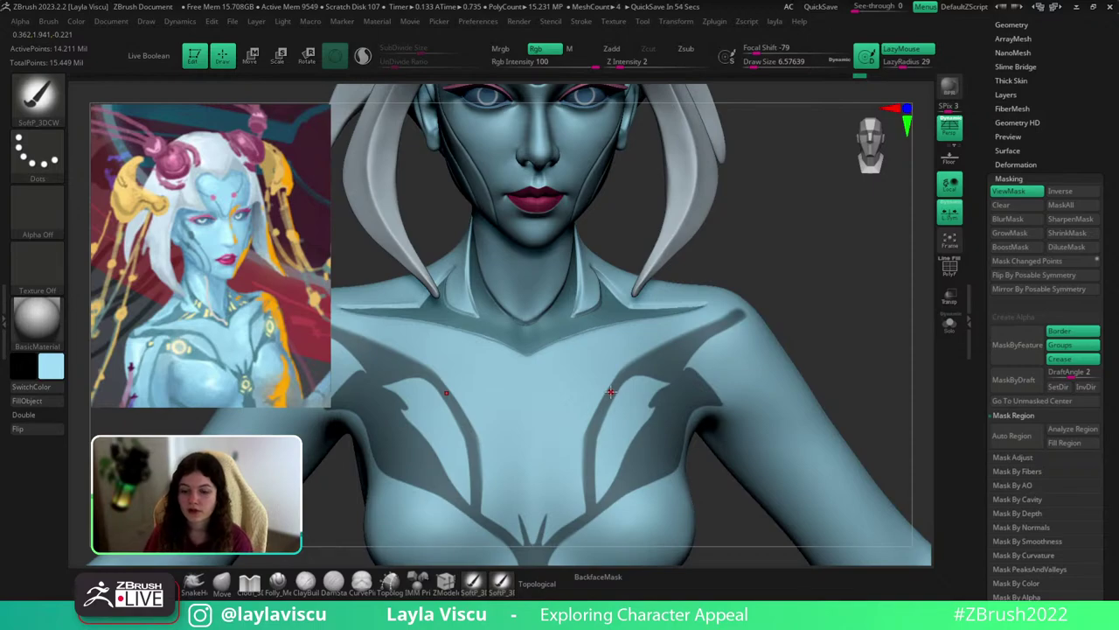
# Look over the Multi Map Exporter plugin's map types and map size options.
pyautogui.click(718, 23)
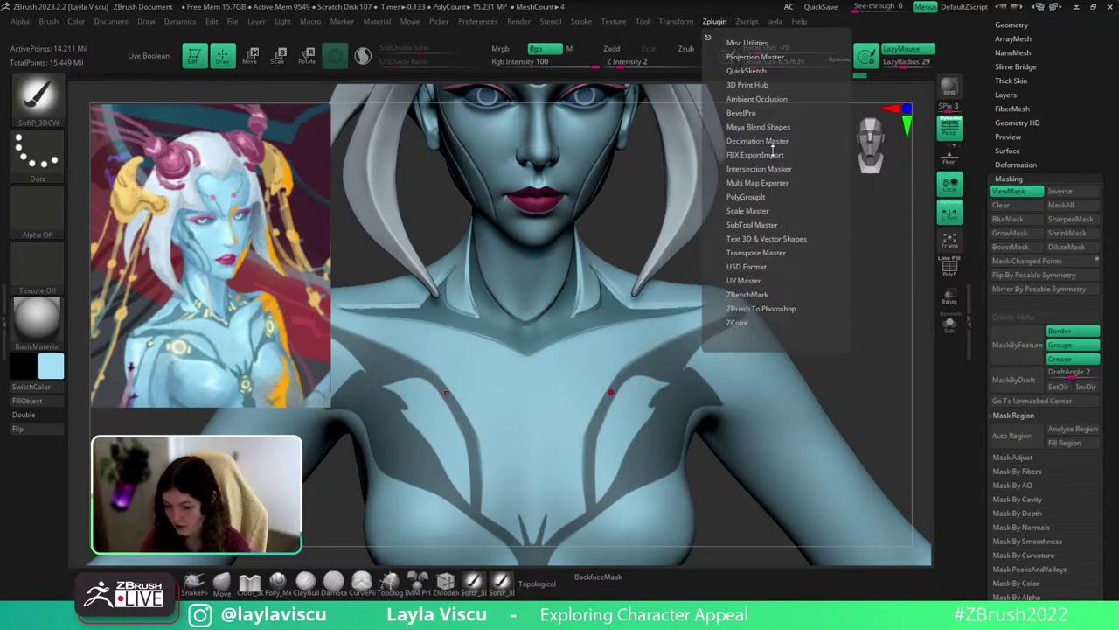
pyautogui.click(774, 183)
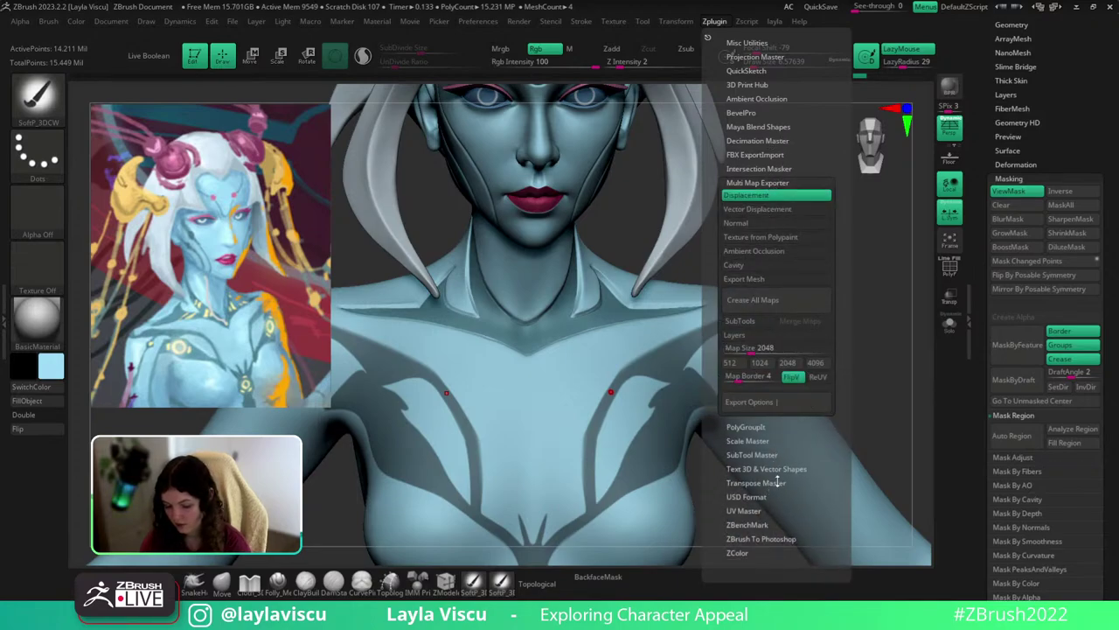
pyautogui.press('Escape')
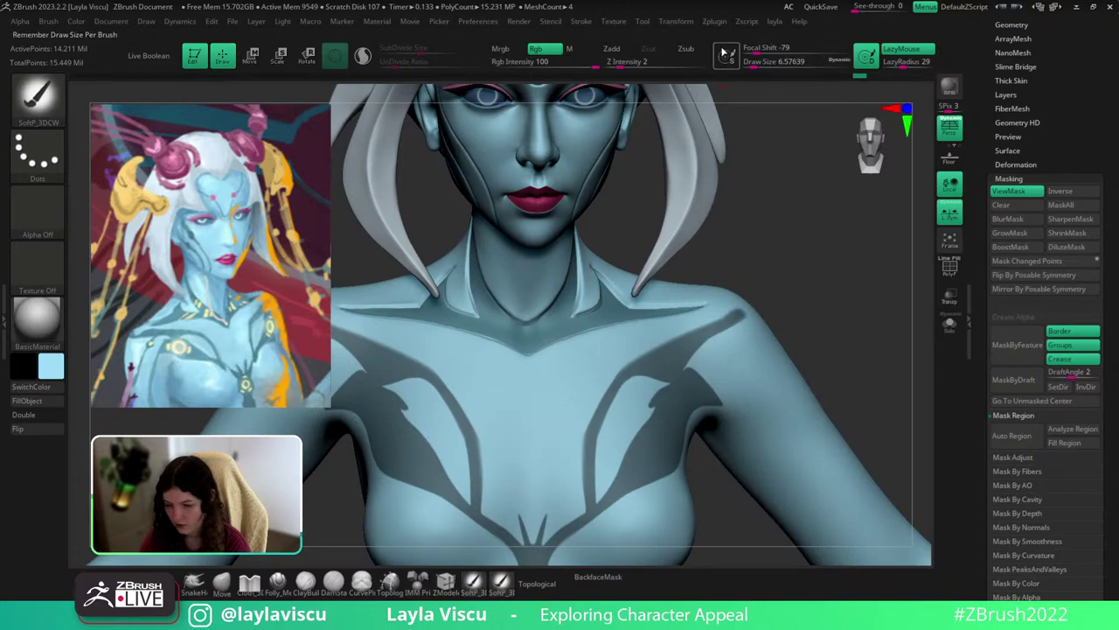
pyautogui.moveTo(763, 150); pyautogui.dragTo(747, 143)
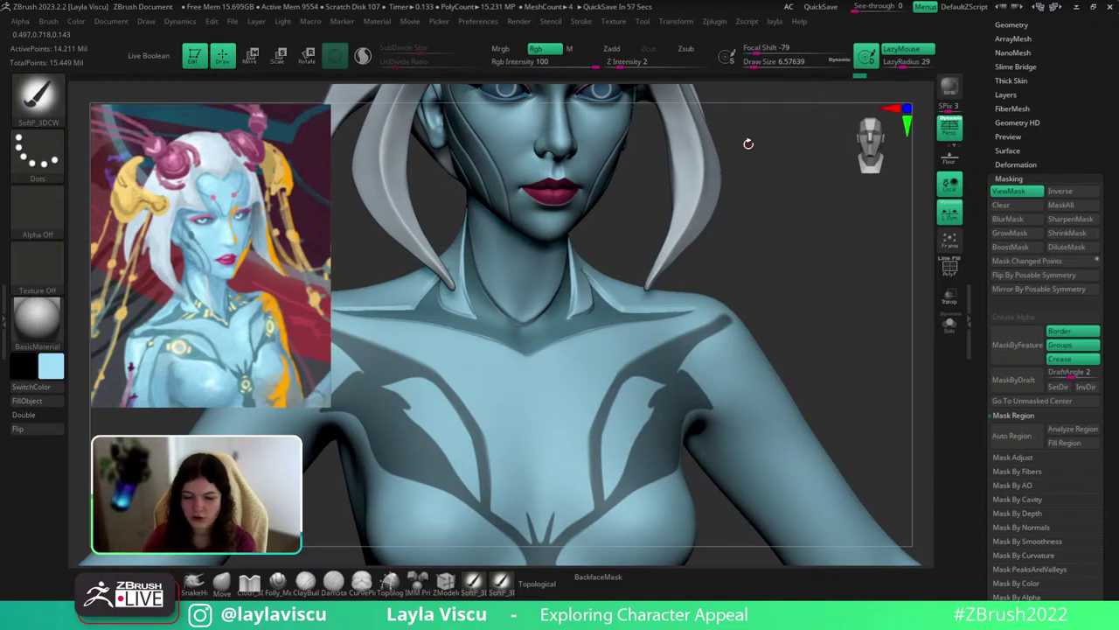
# Look at the interface configuration commands for restoring, storing, loading and saving a UI layout.
pyautogui.click(477, 21)
pyautogui.click(521, 63)
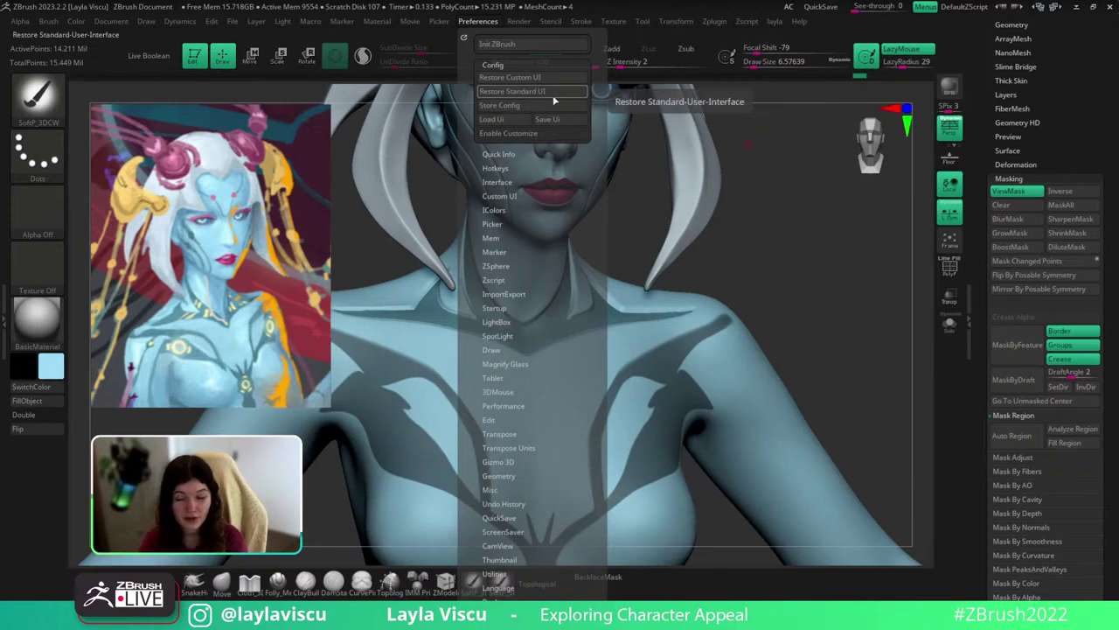
pyautogui.click(554, 101)
# Inspect the chest mask at an angle and from the front, and check the body at a lower subdivision level.
pyautogui.moveTo(854, 324); pyautogui.dragTo(917, 265)
pyautogui.moveTo(868, 211); pyautogui.dragTo(876, 216)
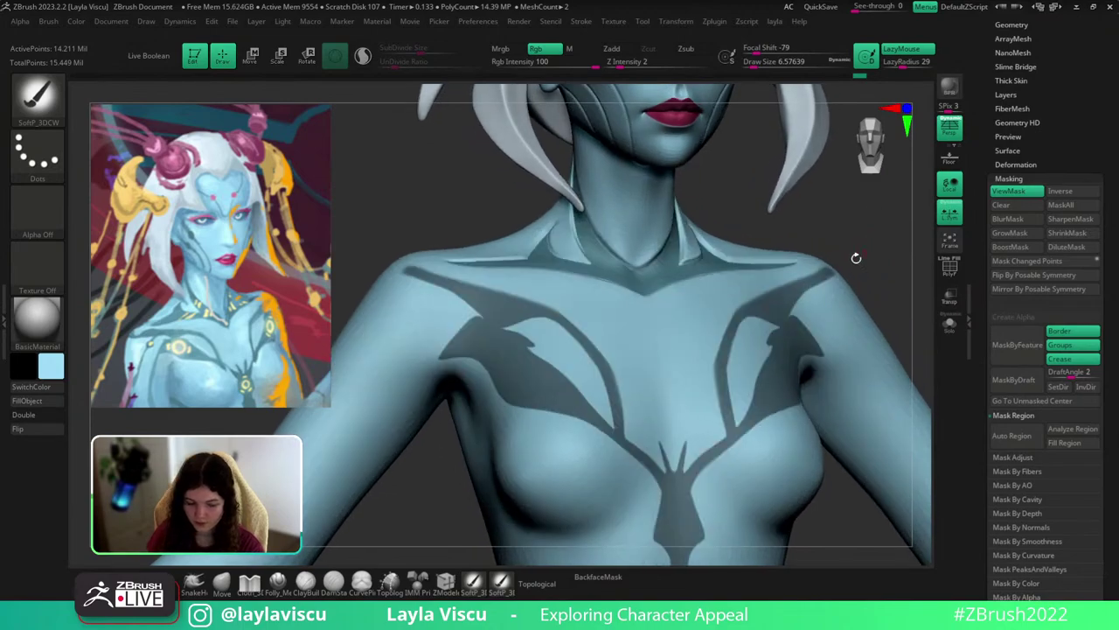
pyautogui.keyDown('ctrl'); pyautogui.moveTo(530, 344); pyautogui.dragTo(615, 431); pyautogui.keyUp('ctrl')
pyautogui.keyDown('alt'); pyautogui.moveTo(865, 254); pyautogui.dragTo(898, 366); pyautogui.keyUp('alt')
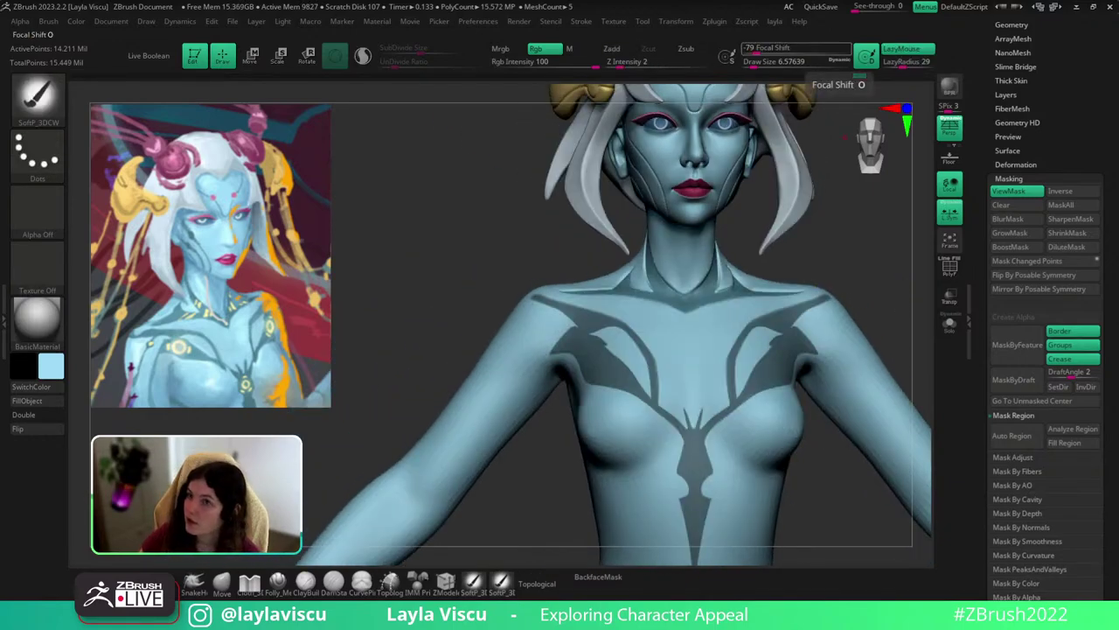
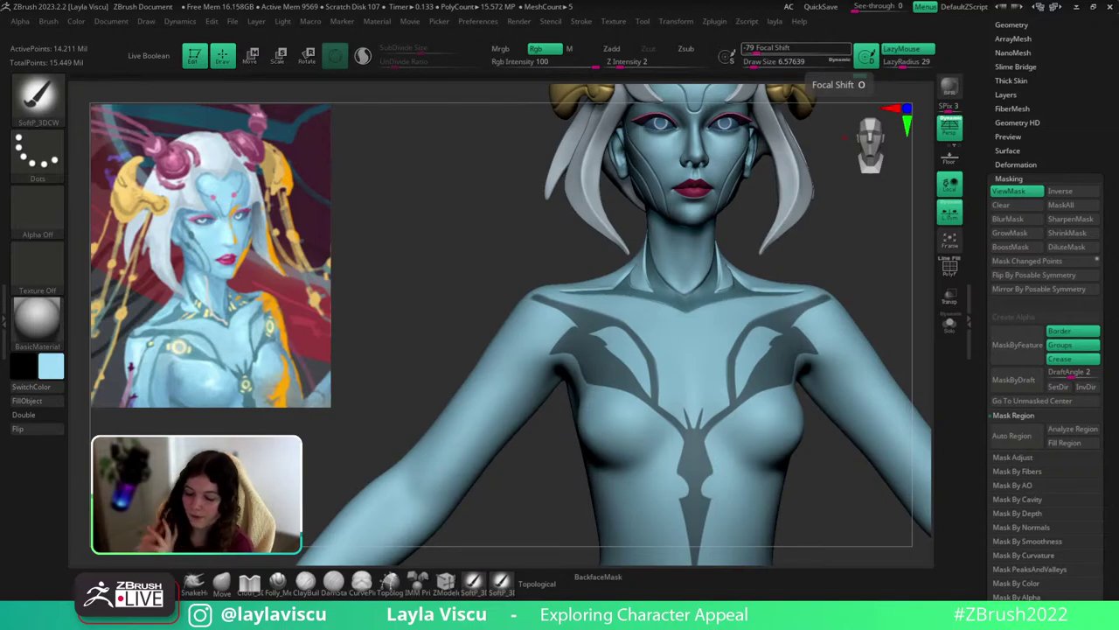
pyautogui.keyDown('ctrl'); pyautogui.click(865, 284); pyautogui.keyUp('ctrl')
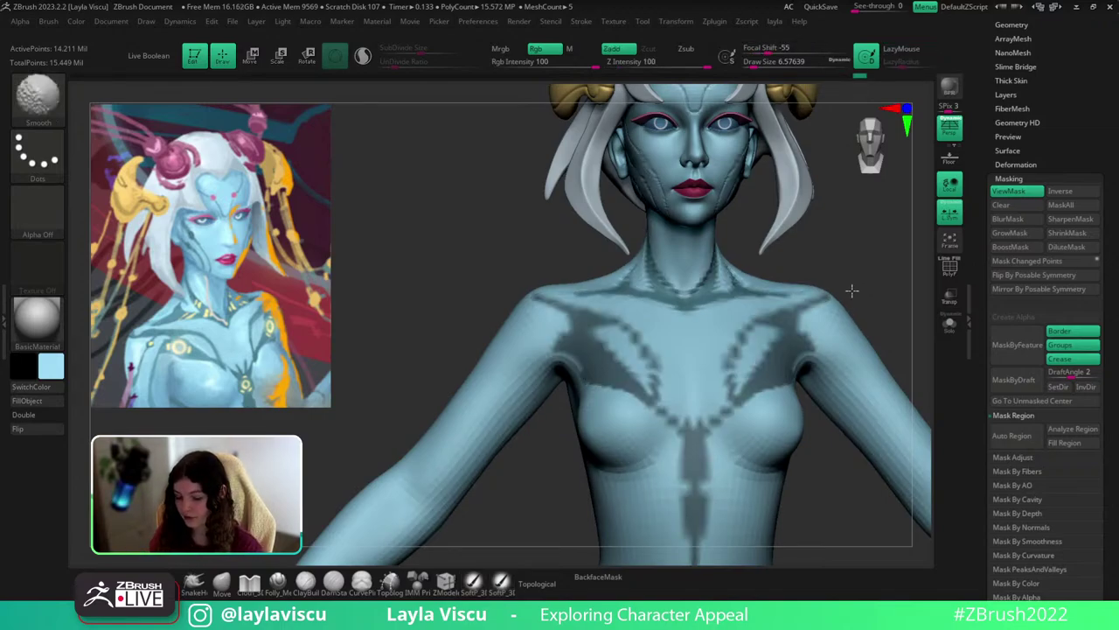
pyautogui.hotkey('ctrl', 'z')
# Refine the inner edges of the chest stripes so they bend at a sharper corner and run straight down into the diagonals.
pyautogui.keyDown('ctrl'); pyautogui.moveTo(743, 368); pyautogui.dragTo(752, 392, button='right'); pyautogui.keyUp('ctrl')
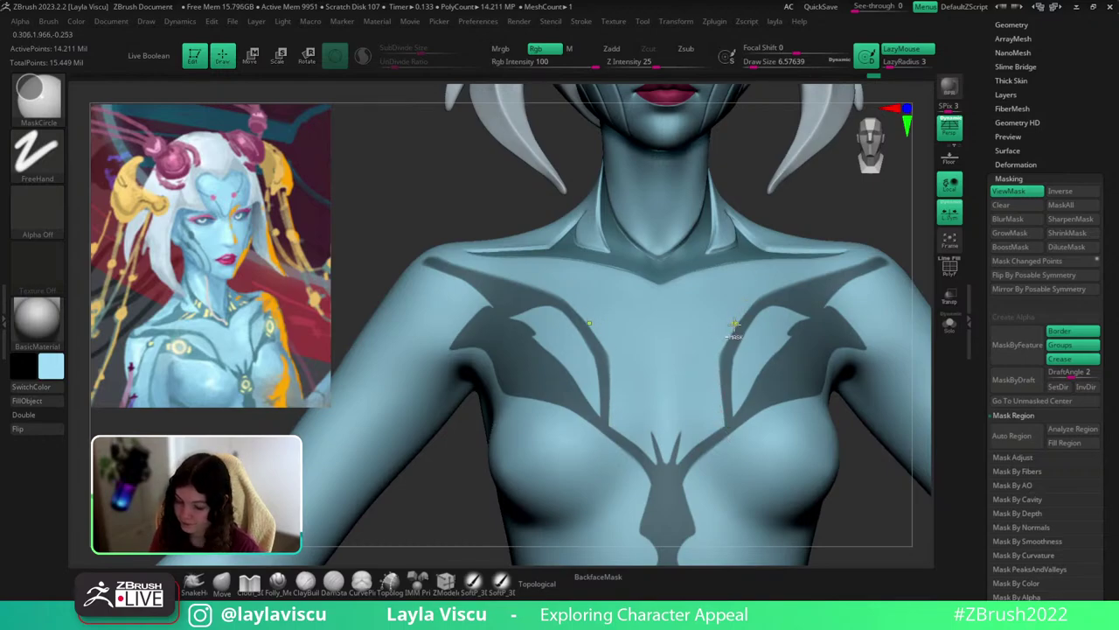
pyautogui.keyDown('ctrl'); pyautogui.keyDown('alt'); pyautogui.moveTo(750, 306); pyautogui.dragTo(719, 355); pyautogui.keyUp('alt'); pyautogui.keyUp('ctrl')
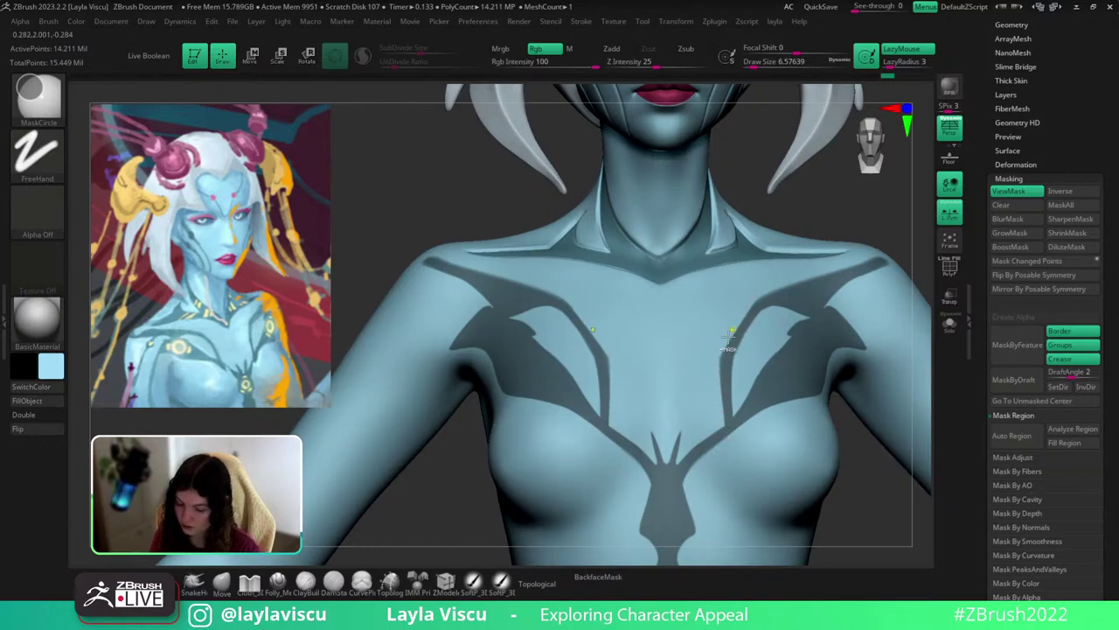
pyautogui.keyDown('ctrl'); pyautogui.keyDown('alt'); pyautogui.moveTo(722, 431); pyautogui.dragTo(721, 337); pyautogui.keyUp('alt'); pyautogui.keyUp('ctrl')
pyautogui.keyDown('ctrl'); pyautogui.moveTo(769, 394); pyautogui.dragTo(728, 436, button='right'); pyautogui.keyUp('ctrl')
pyautogui.press('ctrl')
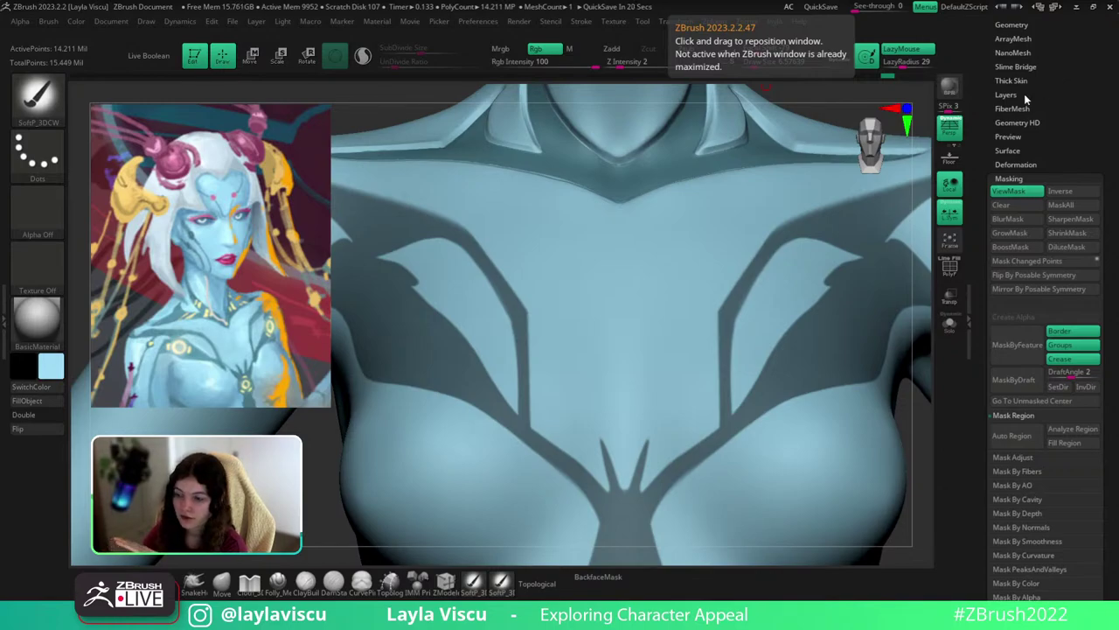
# Examine the refined chest stripes close up and at a distance, comparing both sides with the concept art.
pyautogui.moveTo(1118, 0); pyautogui.dragTo(785, 290, button='right')
pyautogui.hotkey('ctrl', 'shift', 'a')
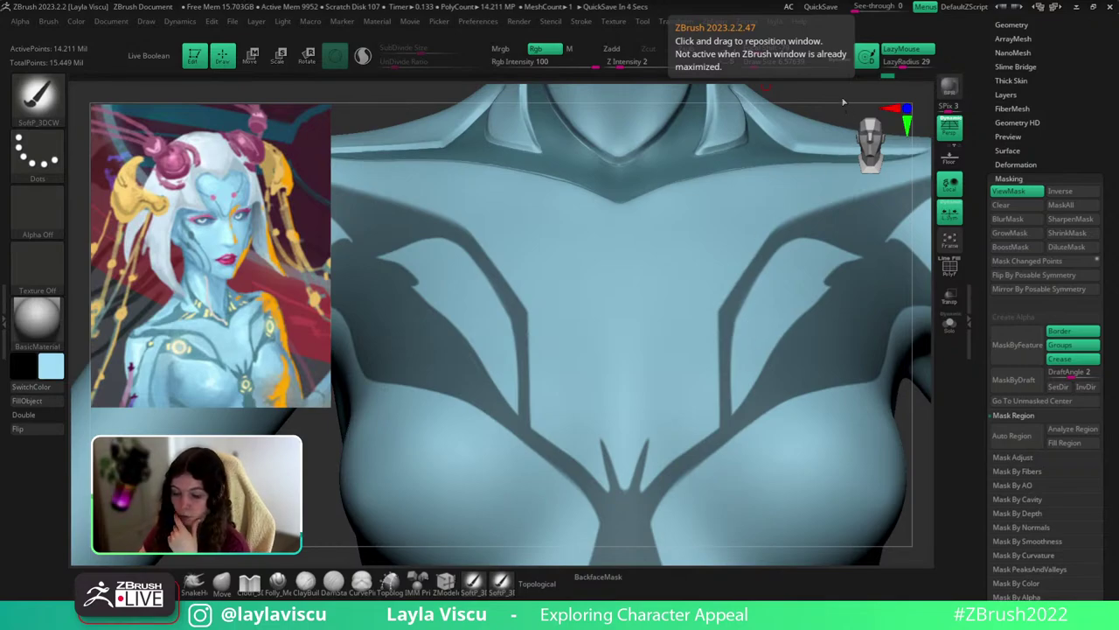
pyautogui.moveTo(848, 109); pyautogui.dragTo(836, 96)
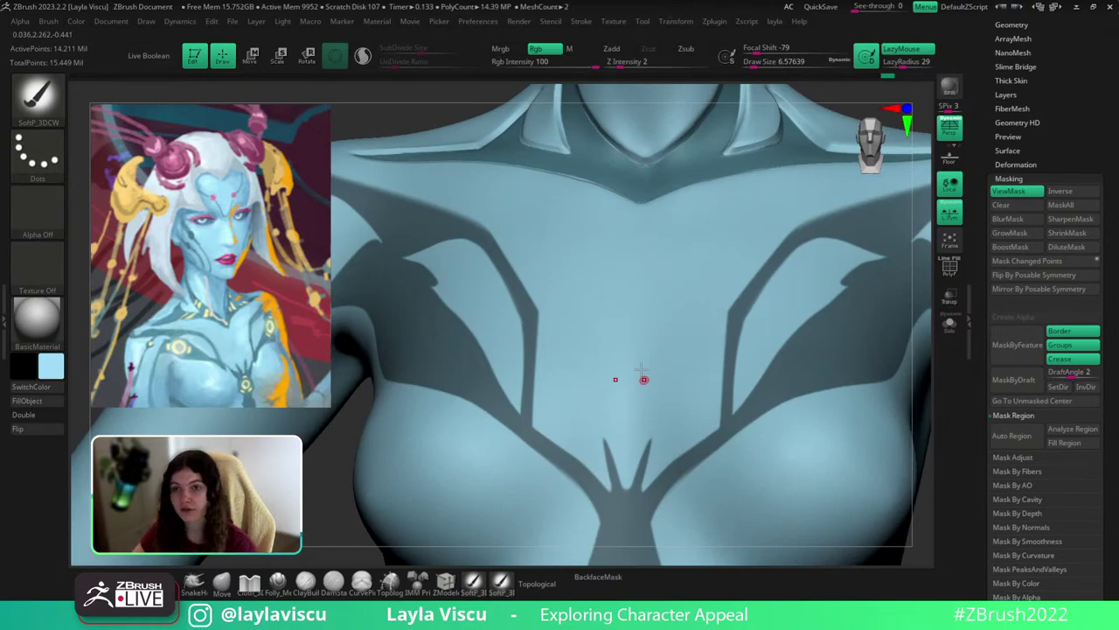
pyautogui.press('ctrl')
pyautogui.keyDown('ctrl'); pyautogui.moveTo(781, 309); pyautogui.dragTo(677, 295, button='right'); pyautogui.keyUp('ctrl')
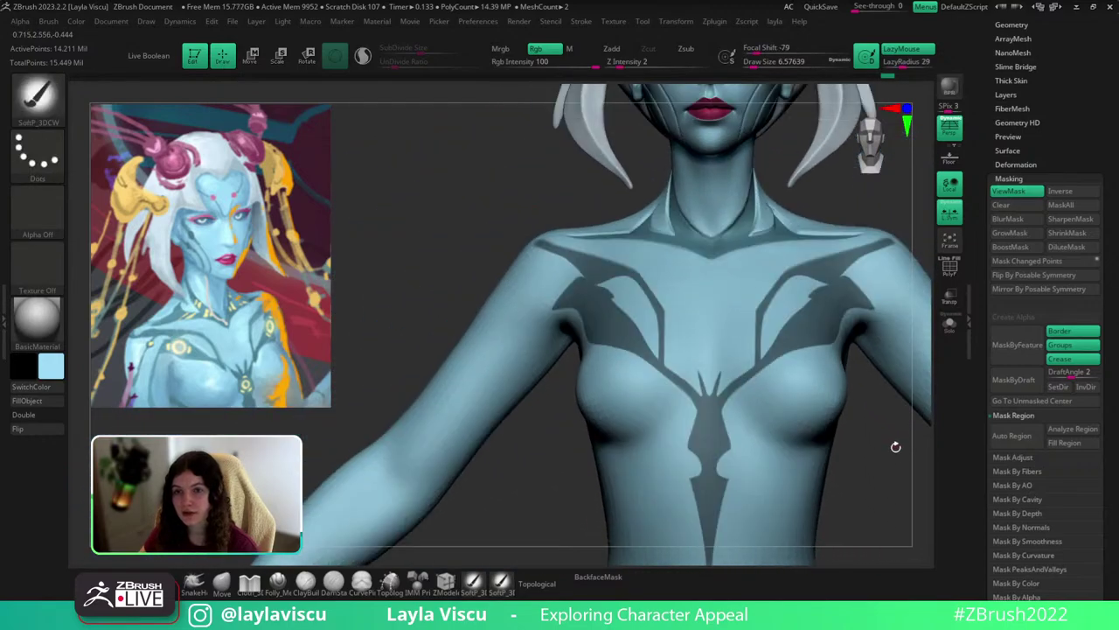
pyautogui.keyDown('ctrl'); pyautogui.click(891, 477); pyautogui.keyUp('ctrl')
pyautogui.keyDown('alt'); pyautogui.moveTo(890, 496); pyautogui.dragTo(715, 496); pyautogui.keyUp('alt')
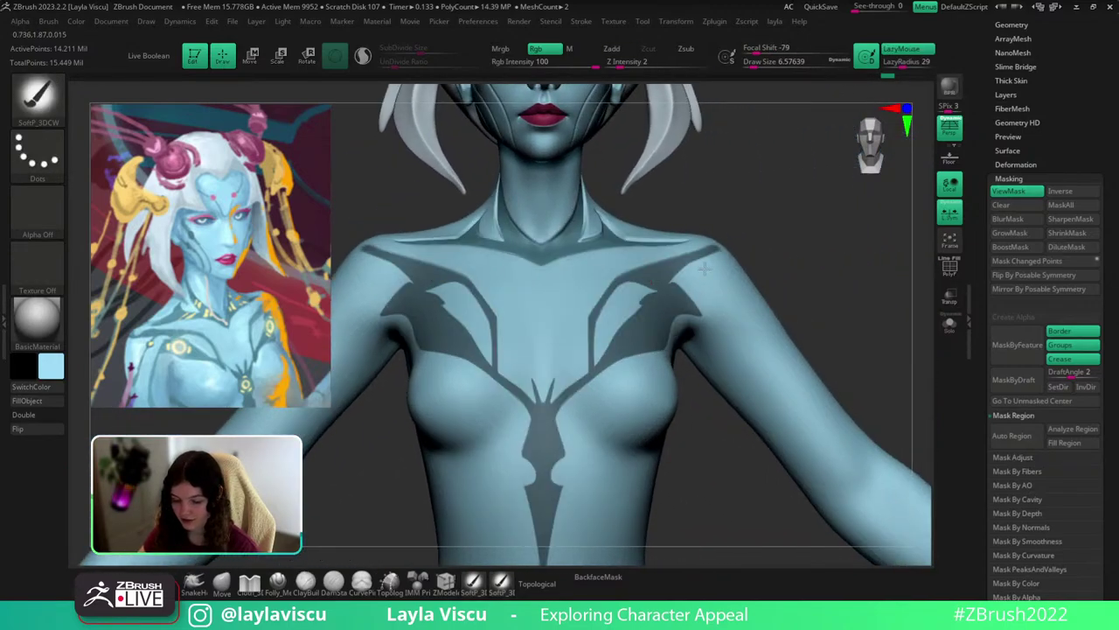
pyautogui.keyDown('alt'); pyautogui.moveTo(806, 209); pyautogui.dragTo(861, 236); pyautogui.keyUp('alt')
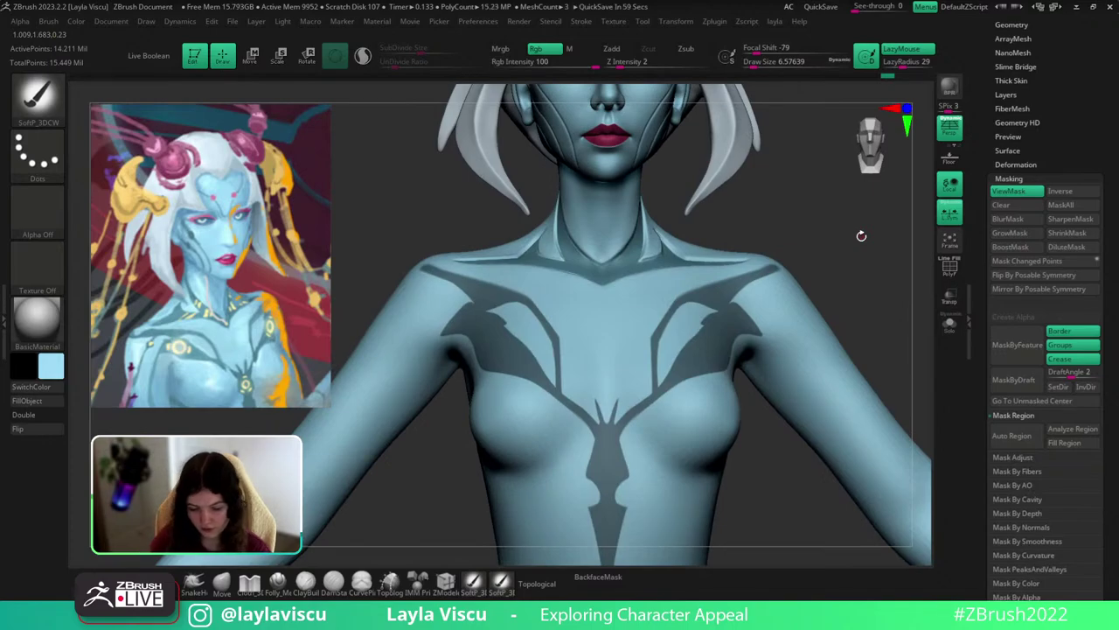
pyautogui.press('ctrl')
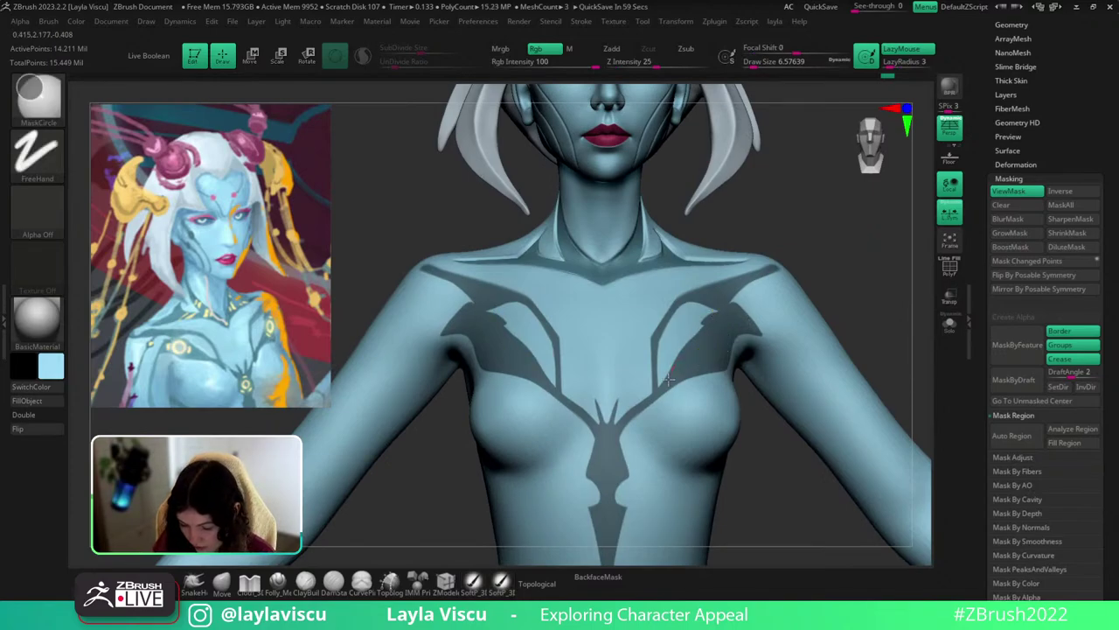
pyautogui.keyDown('alt'); pyautogui.moveTo(838, 271); pyautogui.dragTo(846, 240); pyautogui.keyUp('alt')
# Extend and clean up the masked upper stripes where they taper from the chest over the tops of the shoulders.
pyautogui.press('d')
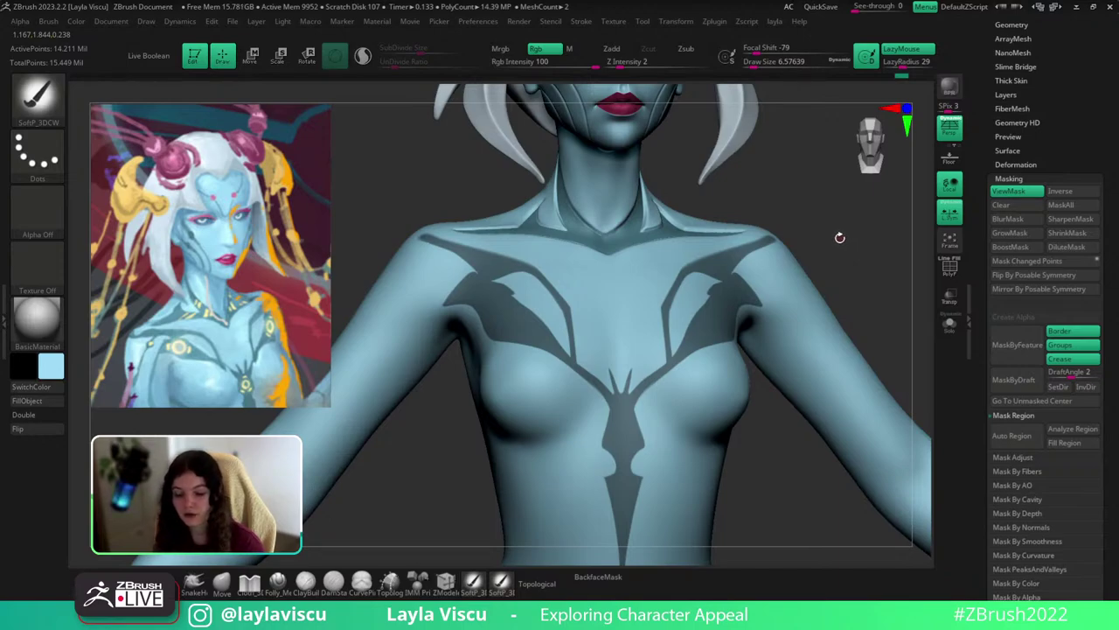
pyautogui.moveTo(848, 252)
pyautogui.keyDown('alt'); pyautogui.mouseDown()
pyautogui.moveTo(838, 224)
pyautogui.moveTo(848, 372)
pyautogui.mouseUp(); pyautogui.keyUp('alt')
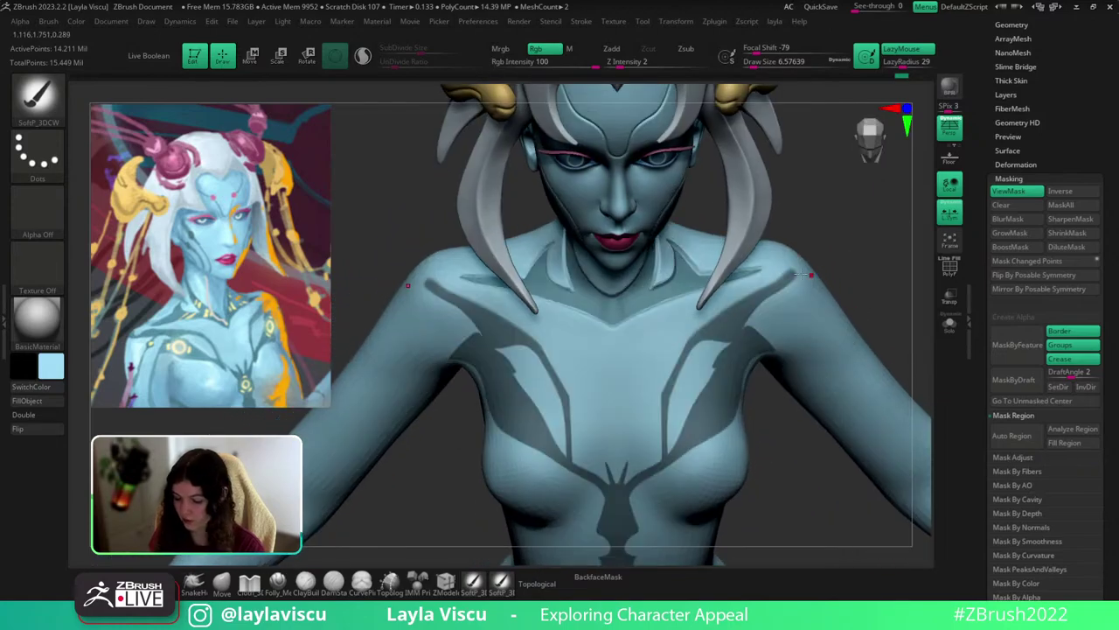
pyautogui.keyDown('ctrl'); pyautogui.moveTo(786, 278); pyautogui.dragTo(699, 338); pyautogui.keyUp('ctrl')
pyautogui.moveTo(861, 293)
pyautogui.mouseDown()
pyautogui.moveTo(841, 267)
pyautogui.moveTo(775, 282)
pyautogui.mouseUp()
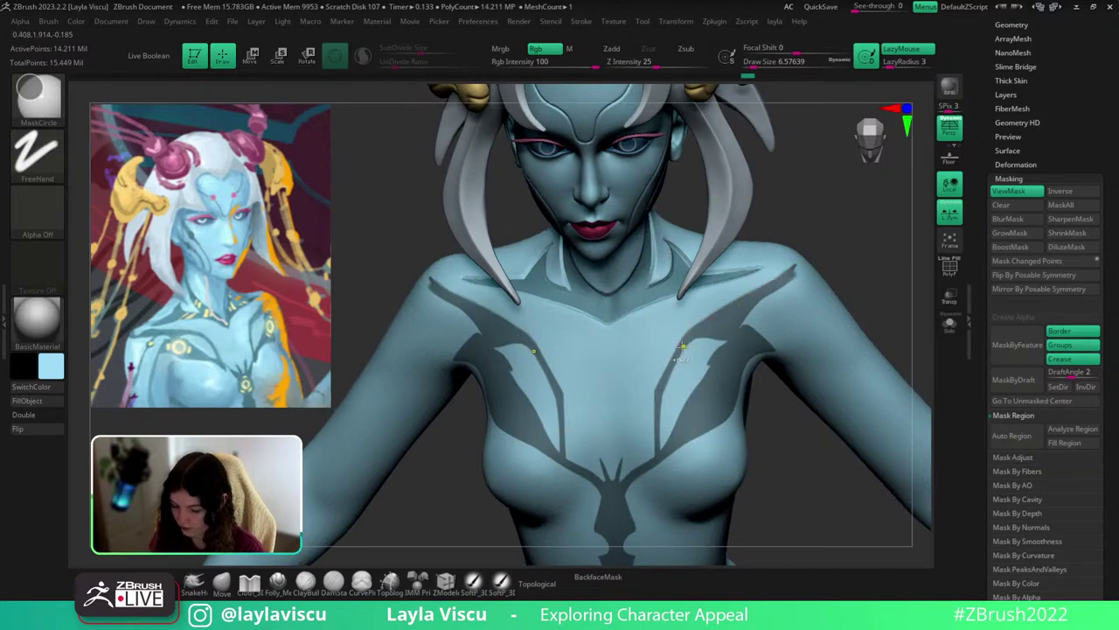
pyautogui.moveTo(700, 324); pyautogui.dragTo(752, 344, button='right')
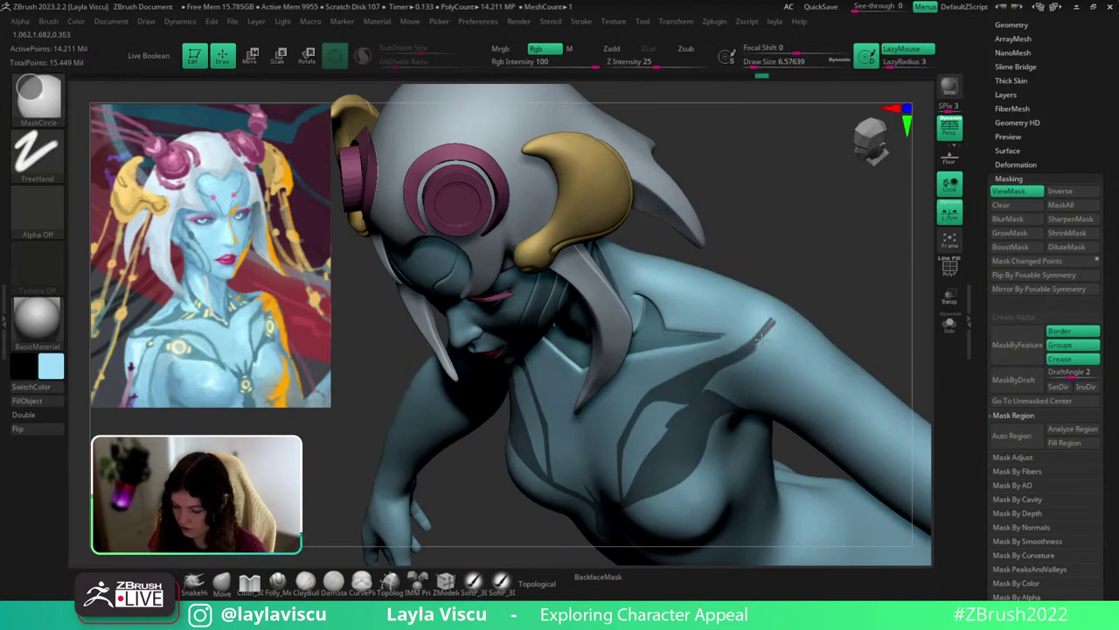
pyautogui.keyDown('ctrl'); pyautogui.moveTo(775, 325); pyautogui.dragTo(738, 358); pyautogui.keyUp('ctrl')
pyautogui.moveTo(832, 295)
pyautogui.mouseDown(button='right')
pyautogui.moveTo(831, 280)
pyautogui.moveTo(829, 345)
pyautogui.mouseUp(button='right')
pyautogui.keyDown('ctrl'); pyautogui.moveTo(787, 310); pyautogui.dragTo(735, 357); pyautogui.keyUp('ctrl')
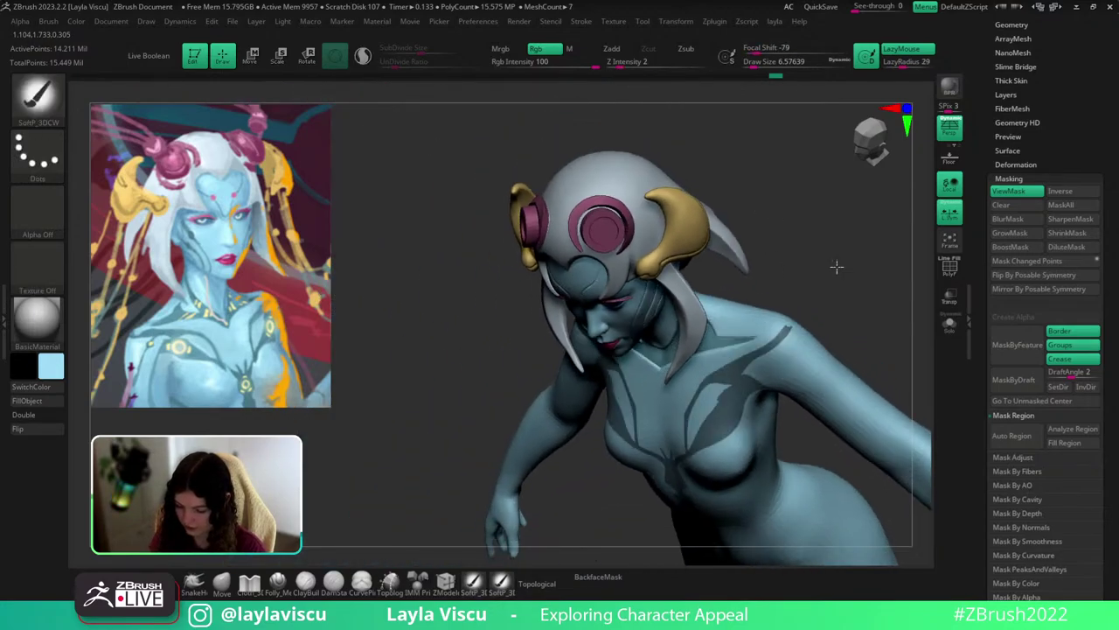
# Mask a closed angular outline on the front of the shoulder, joining the outer end of the chest stripe above the armpit.
pyautogui.moveTo(834, 265)
pyautogui.mouseDown()
pyautogui.moveTo(856, 362)
pyautogui.moveTo(817, 327)
pyautogui.moveTo(845, 242)
pyautogui.moveTo(805, 331)
pyautogui.mouseUp()
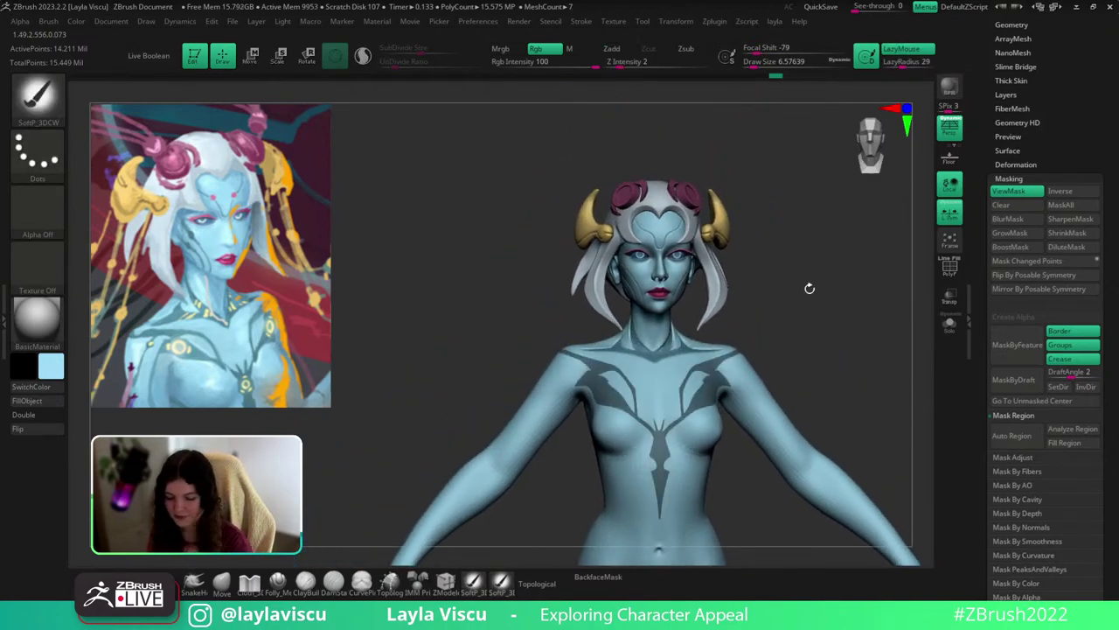
pyautogui.moveTo(810, 287)
pyautogui.mouseDown()
pyautogui.moveTo(862, 337)
pyautogui.moveTo(800, 320)
pyautogui.moveTo(925, 300)
pyautogui.mouseUp()
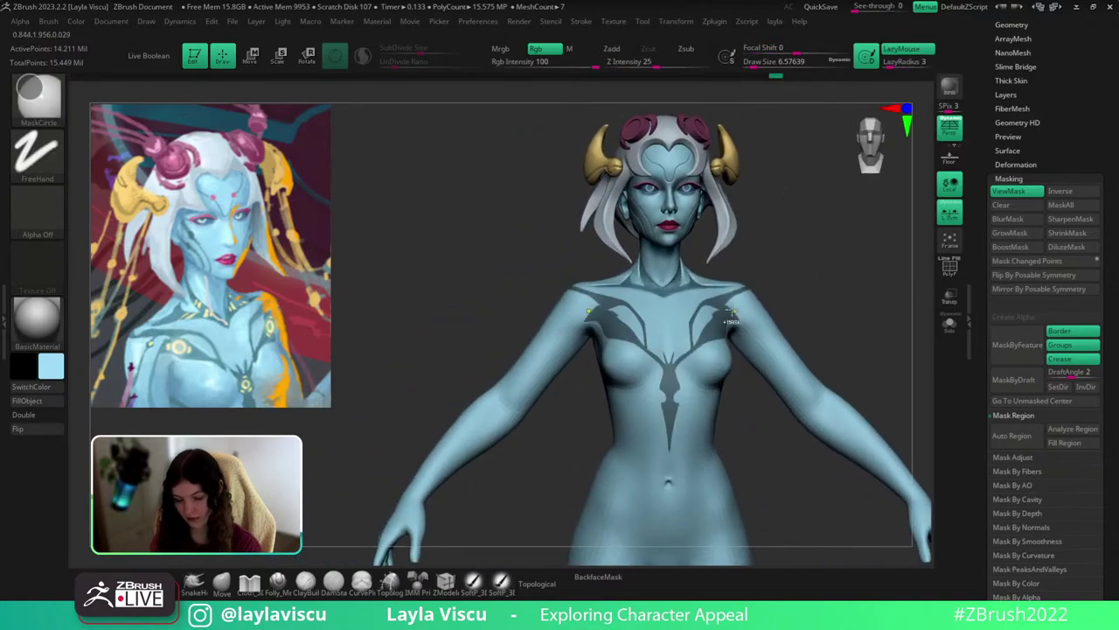
pyautogui.moveTo(771, 301); pyautogui.dragTo(847, 301)
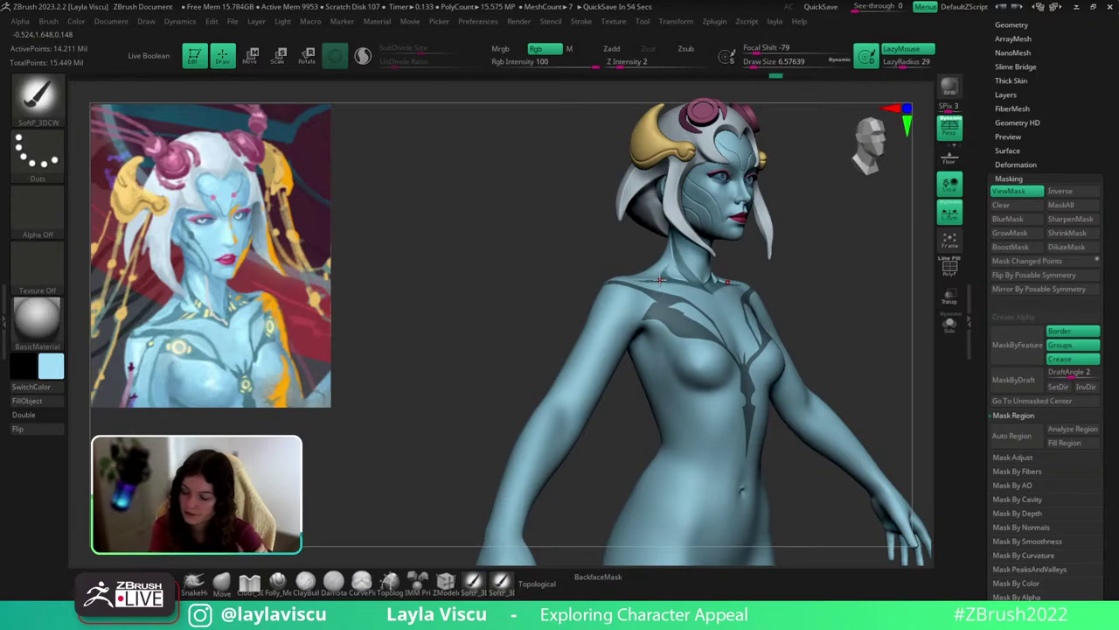
pyautogui.moveTo(826, 307); pyautogui.dragTo(782, 300)
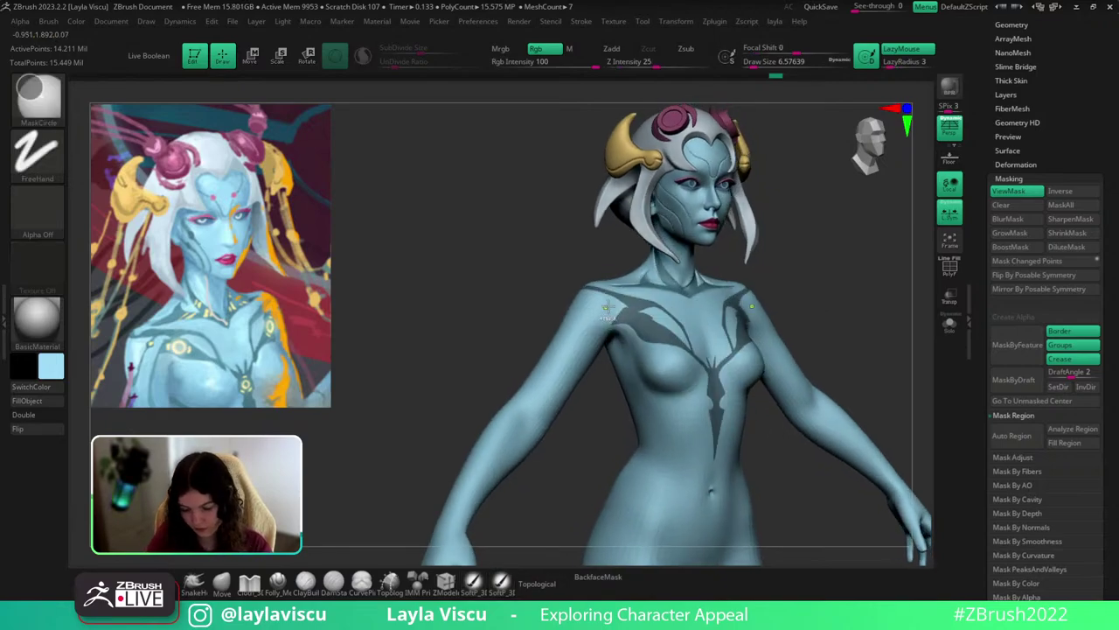
pyautogui.keyDown('ctrl'); pyautogui.moveTo(619, 306); pyautogui.dragTo(645, 344, button='right'); pyautogui.keyUp('ctrl')
pyautogui.moveTo(593, 350)
pyautogui.keyDown('ctrl'); pyautogui.mouseDown()
pyautogui.moveTo(619, 308)
pyautogui.moveTo(645, 307)
pyautogui.moveTo(616, 317)
pyautogui.moveTo(628, 306)
pyautogui.moveTo(587, 360)
pyautogui.moveTo(619, 354)
pyautogui.mouseUp(); pyautogui.keyUp('ctrl')
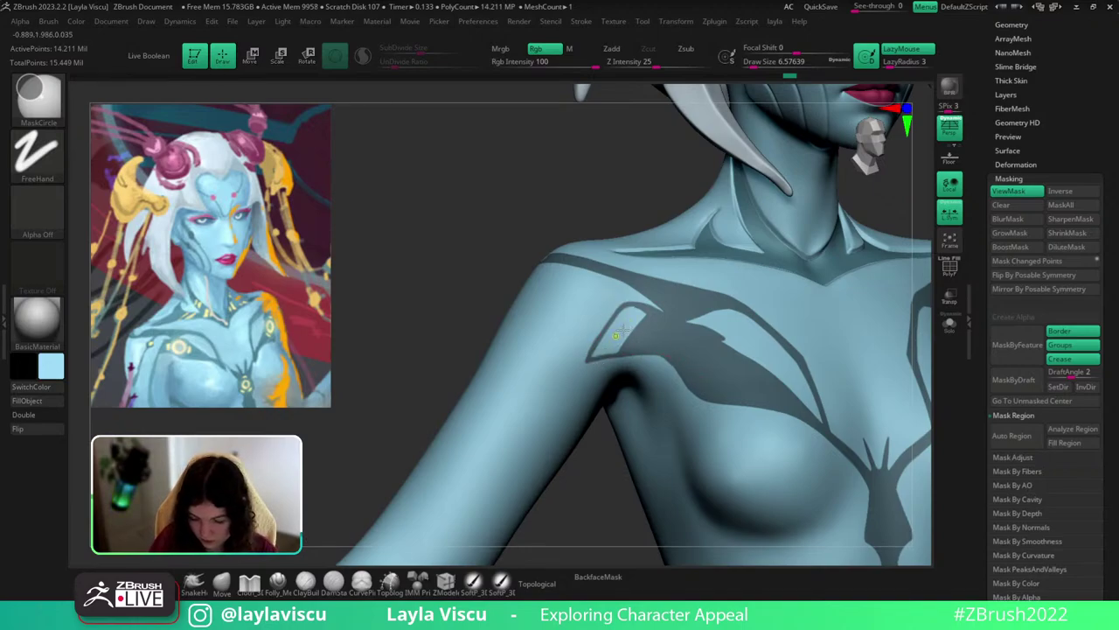
# Try Fill Region and Auto Region on the outlined shoulder shape, undoing each attempt.
pyautogui.press('ctrl')
pyautogui.click(1064, 443)
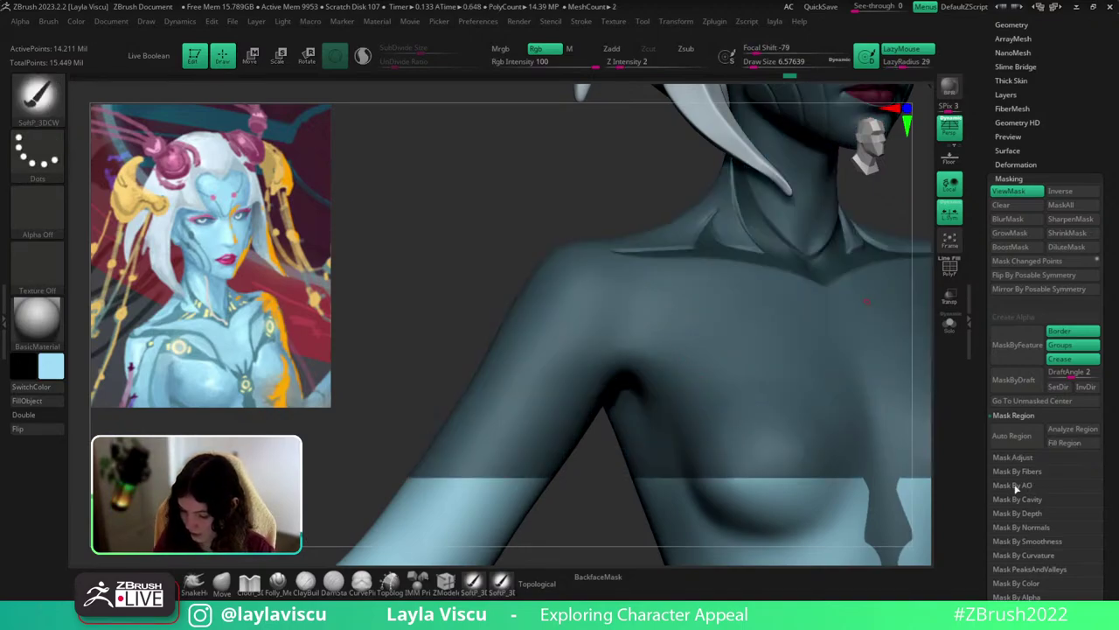
pyautogui.press('ctrl')
pyautogui.hotkey('ctrl', 'z')
pyautogui.click(1014, 436)
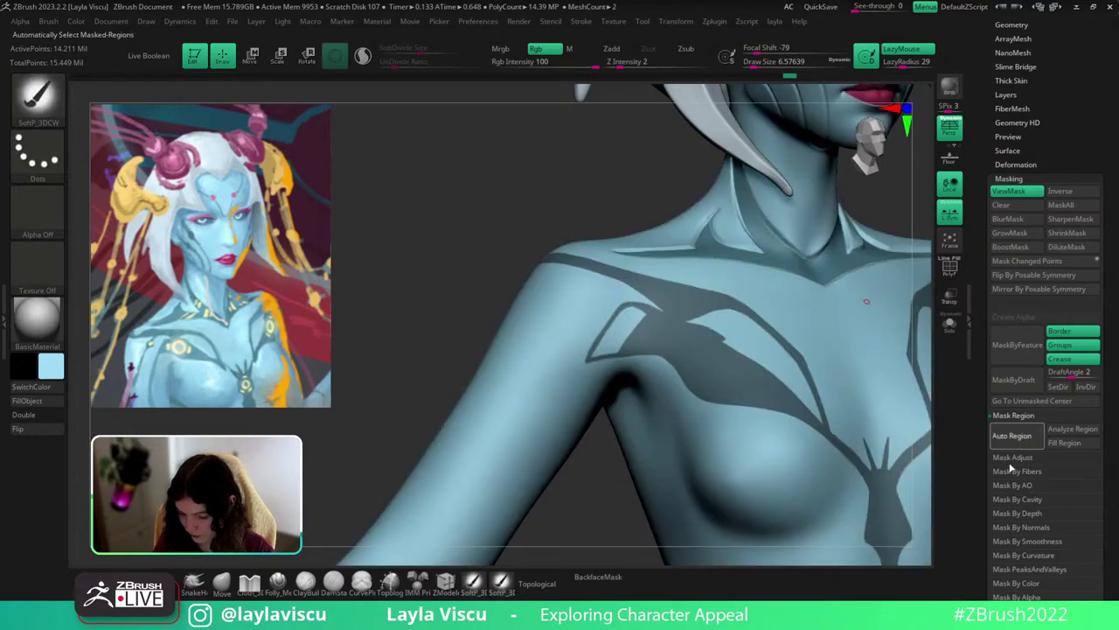
pyautogui.press('ctrl')
pyautogui.hotkey('ctrl', 'z')
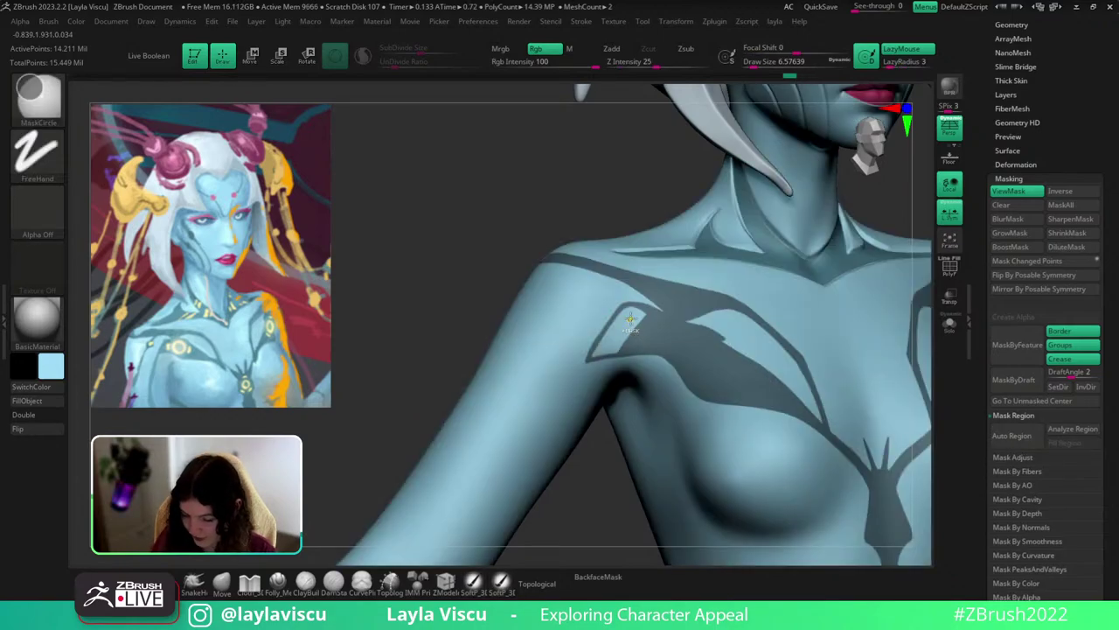
# Mark the inside of the shoulder outline, analyze the mask region, and fill the outlined shape with mask.
pyautogui.keyDown('ctrl'); pyautogui.moveTo(629, 319); pyautogui.dragTo(611, 341); pyautogui.keyUp('ctrl')
pyautogui.press('ctrl')
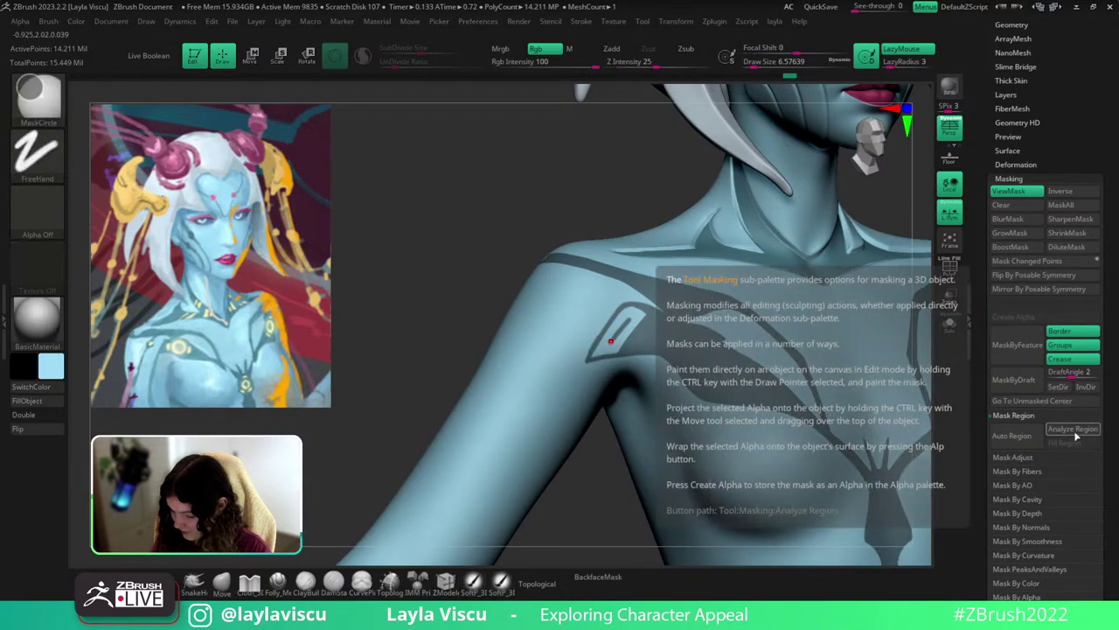
pyautogui.click(1072, 428)
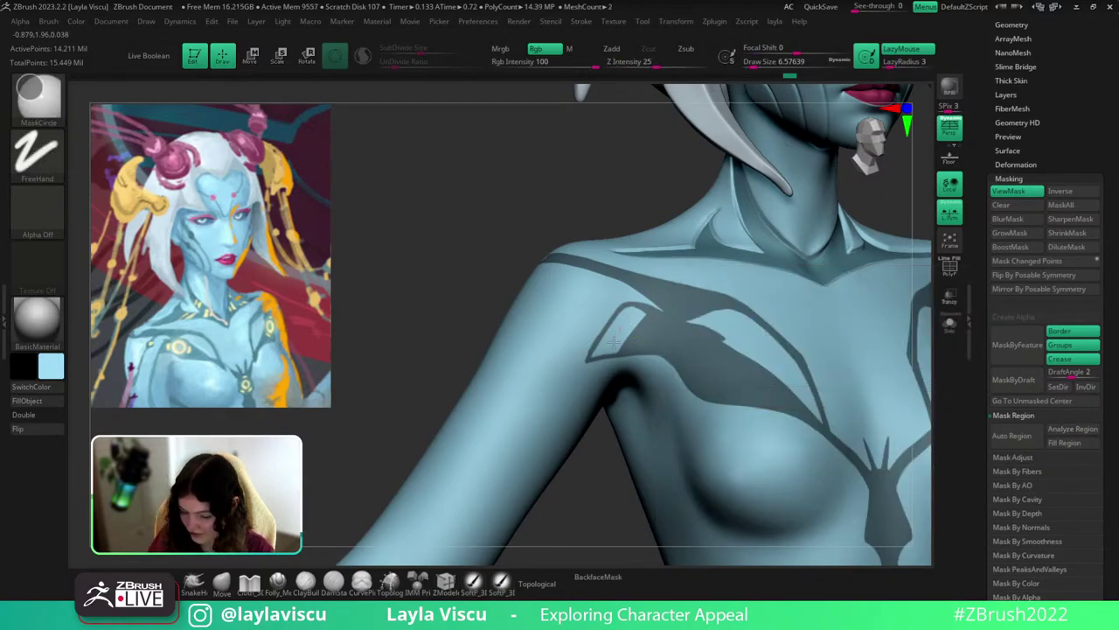
pyautogui.click(1076, 445)
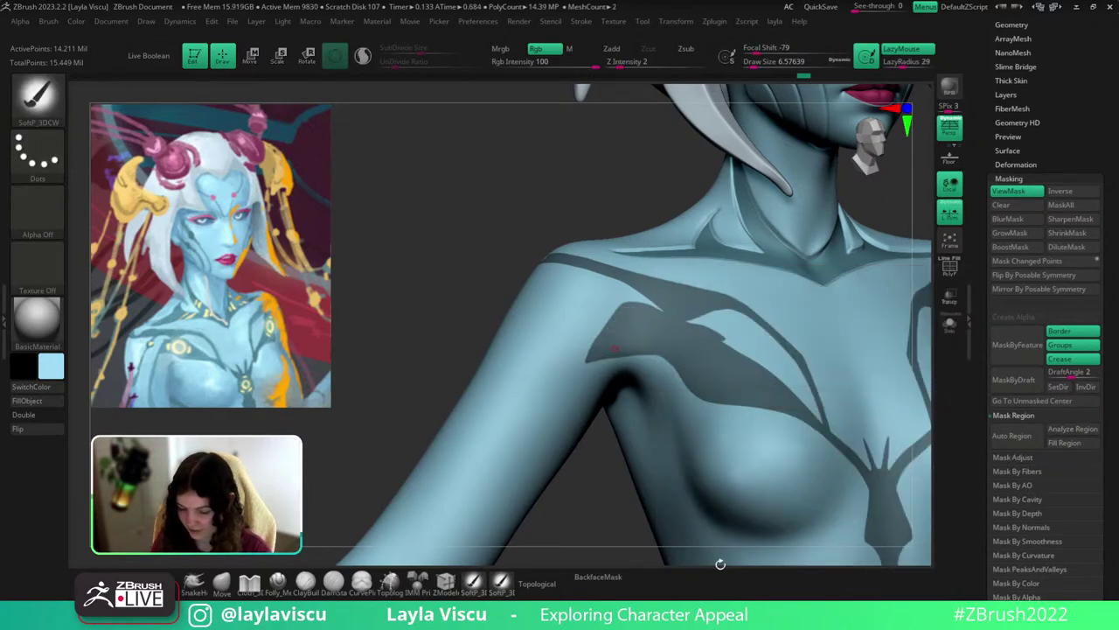
# Refine the edges of the filled shoulder shapes, cleaning up where they meet the upper stripes and the armpits.
pyautogui.keyDown('ctrl'); pyautogui.moveTo(619, 499); pyautogui.dragTo(612, 262, button='right'); pyautogui.keyUp('ctrl')
pyautogui.keyDown('shift'); pyautogui.moveTo(842, 349); pyautogui.dragTo(858, 330); pyautogui.keyUp('shift')
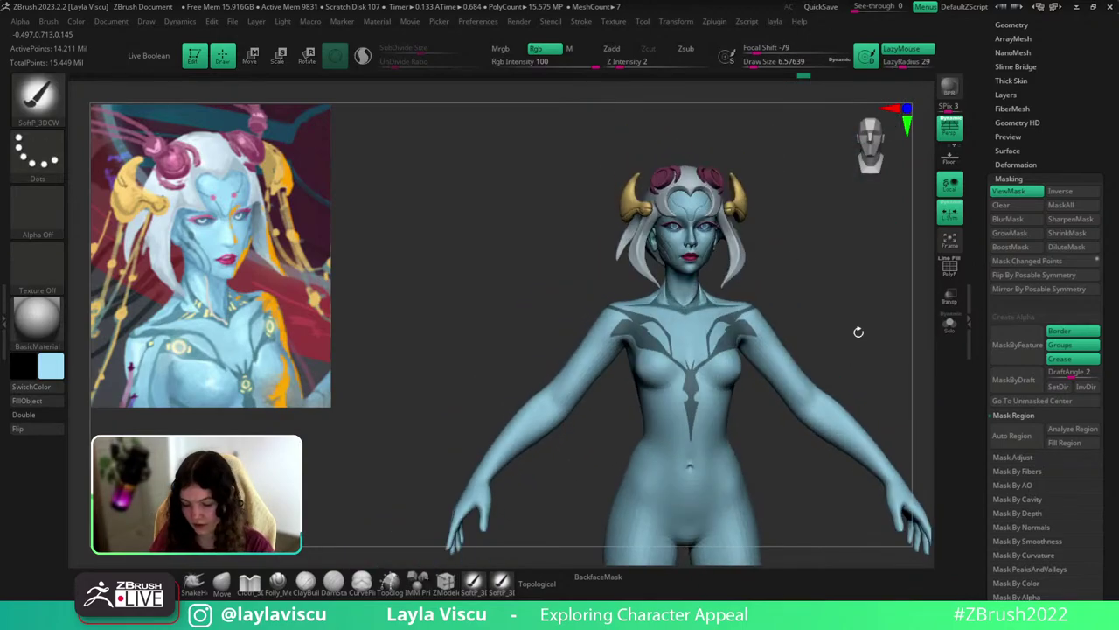
pyautogui.keyDown('ctrl'); pyautogui.moveTo(837, 312); pyautogui.dragTo(882, 274, button='right'); pyautogui.keyUp('ctrl')
pyautogui.moveTo(882, 274); pyautogui.dragTo(880, 282)
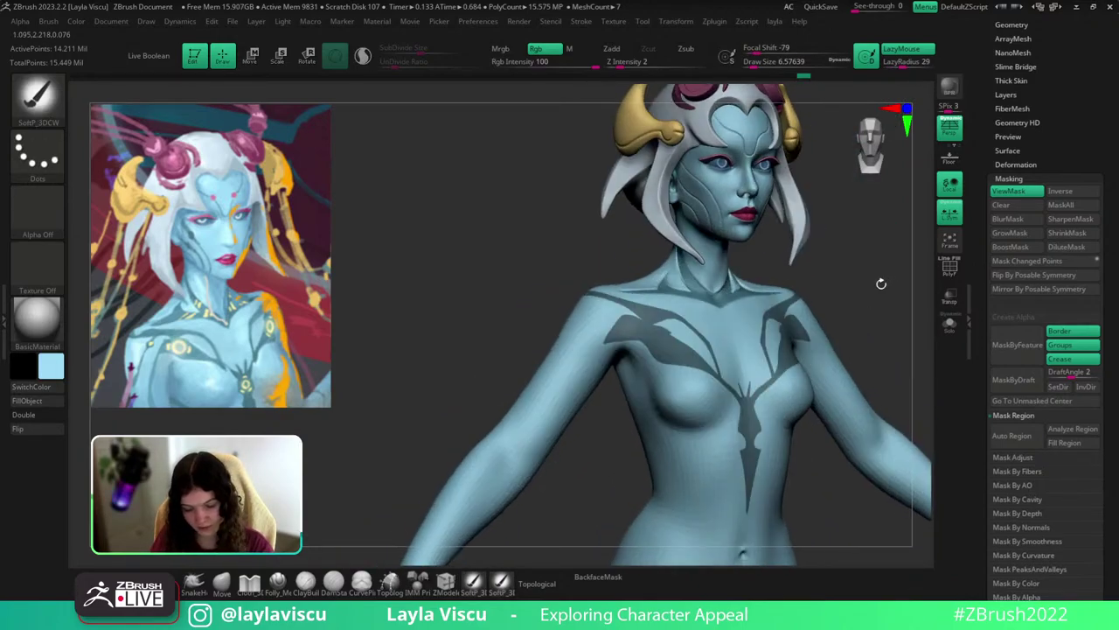
pyautogui.keyDown('ctrl'); pyautogui.moveTo(689, 360); pyautogui.dragTo(629, 347, button='right'); pyautogui.keyUp('ctrl')
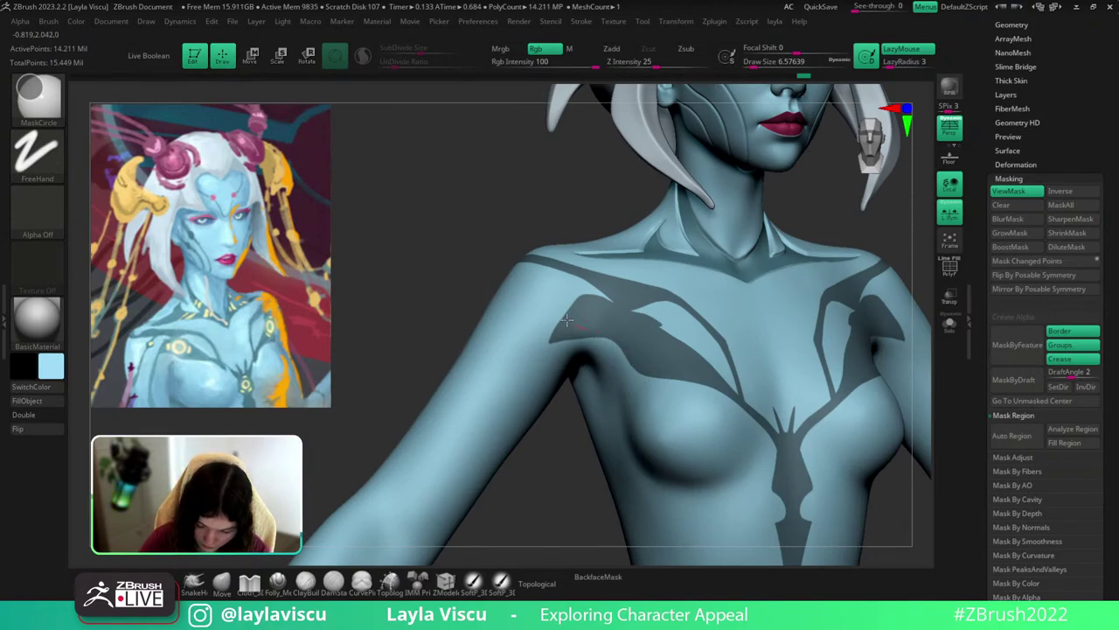
pyautogui.press('f')
pyautogui.keyDown('ctrl'); pyautogui.moveTo(580, 301); pyautogui.dragTo(551, 393, button='right'); pyautogui.keyUp('ctrl')
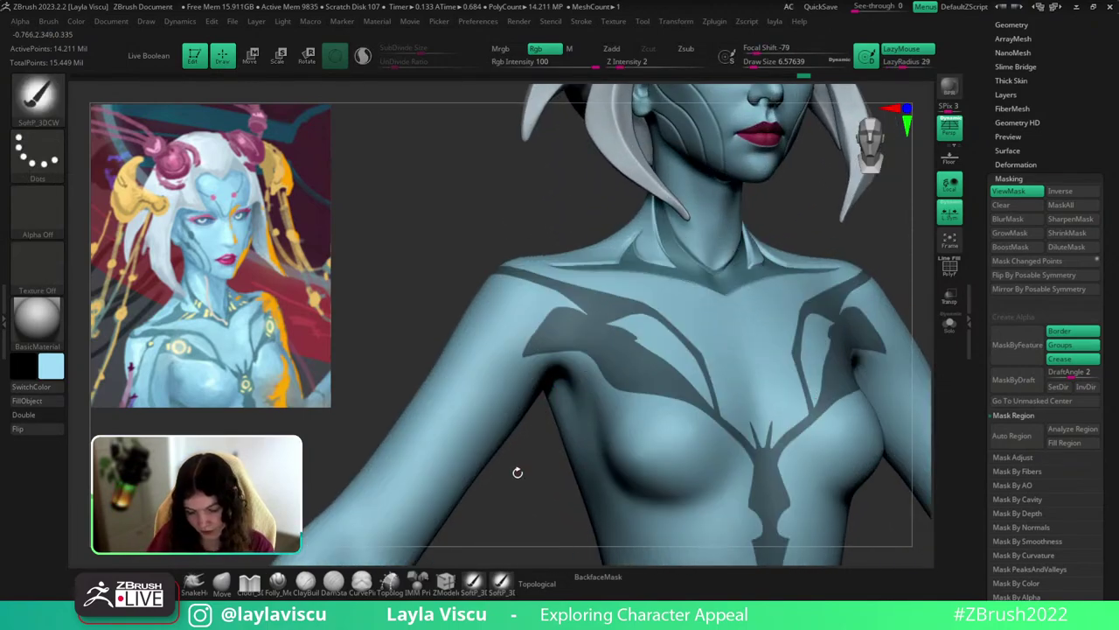
pyautogui.moveTo(517, 472); pyautogui.dragTo(523, 456)
pyautogui.keyDown('ctrl'); pyautogui.moveTo(530, 341); pyautogui.dragTo(512, 352, button='right'); pyautogui.keyUp('ctrl')
pyautogui.moveTo(512, 353)
pyautogui.keyDown('ctrl'); pyautogui.keyDown('alt'); pyautogui.mouseDown()
pyautogui.moveTo(554, 283)
pyautogui.moveTo(539, 311)
pyautogui.moveTo(546, 299)
pyautogui.mouseUp(); pyautogui.keyUp('alt'); pyautogui.keyUp('ctrl')
pyautogui.keyDown('ctrl'); pyautogui.moveTo(518, 367); pyautogui.dragTo(484, 175, button='right'); pyautogui.keyUp('ctrl')
pyautogui.keyDown('ctrl'); pyautogui.moveTo(546, 277); pyautogui.dragTo(572, 350, button='right'); pyautogui.keyUp('ctrl')
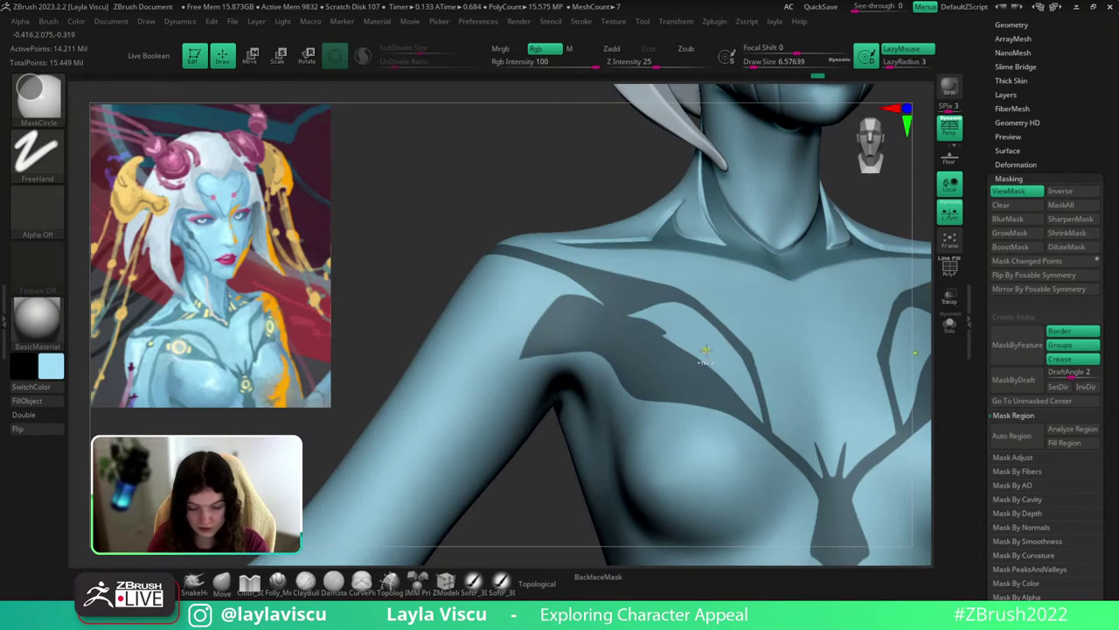
pyautogui.keyDown('ctrl'); pyautogui.moveTo(696, 341); pyautogui.dragTo(663, 324, button='right'); pyautogui.keyUp('ctrl')
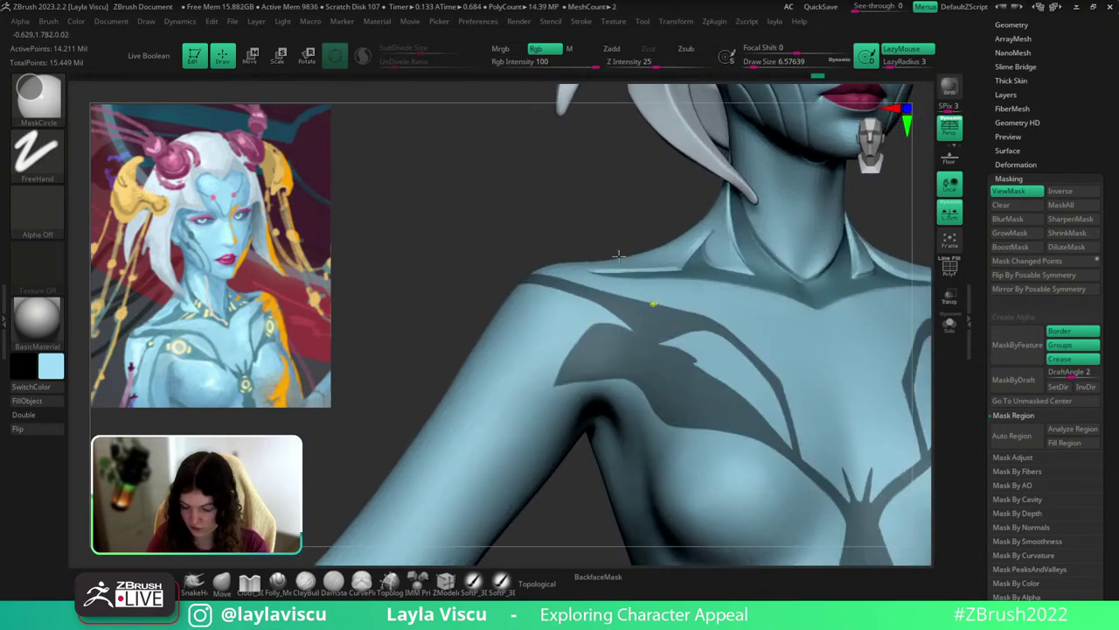
# Extend the thin inner chest stripes past the diagonals into short pointed tips on the breasts, and trim their edges.
pyautogui.press('f')
pyautogui.moveTo(881, 293); pyautogui.dragTo(868, 213)
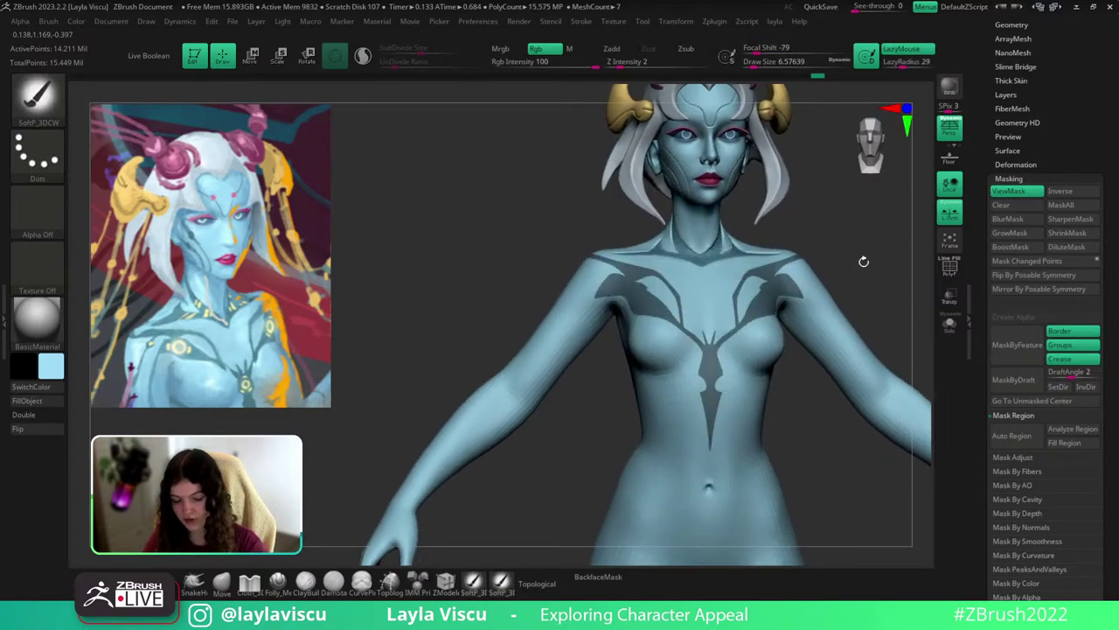
pyautogui.moveTo(891, 269); pyautogui.dragTo(870, 298)
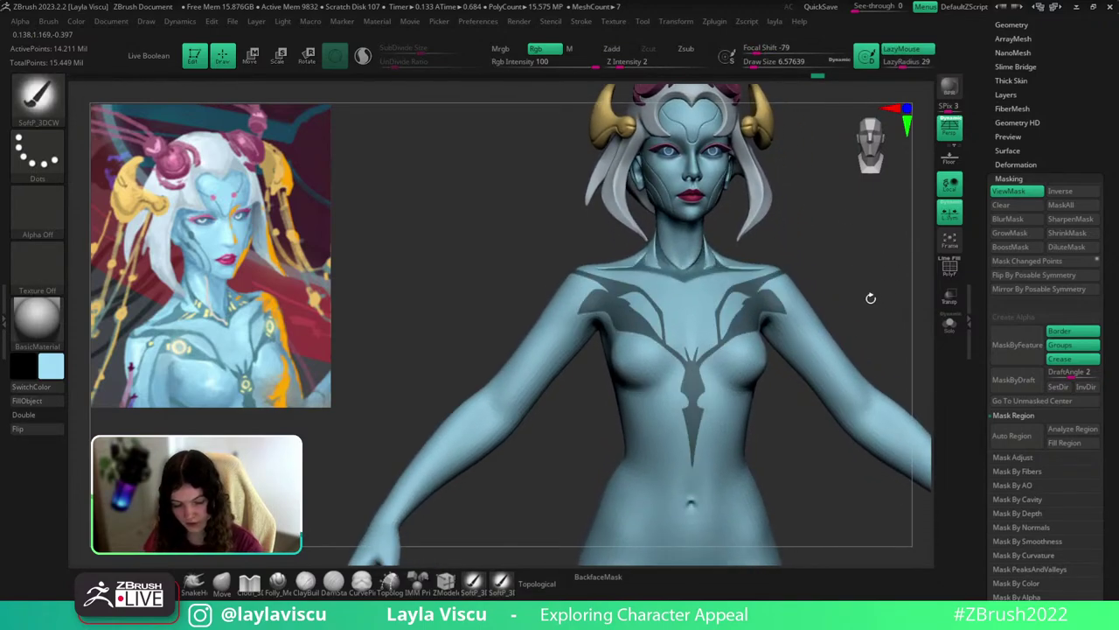
pyautogui.keyDown('ctrl'); pyautogui.moveTo(657, 344); pyautogui.dragTo(665, 367, button='right'); pyautogui.keyUp('ctrl')
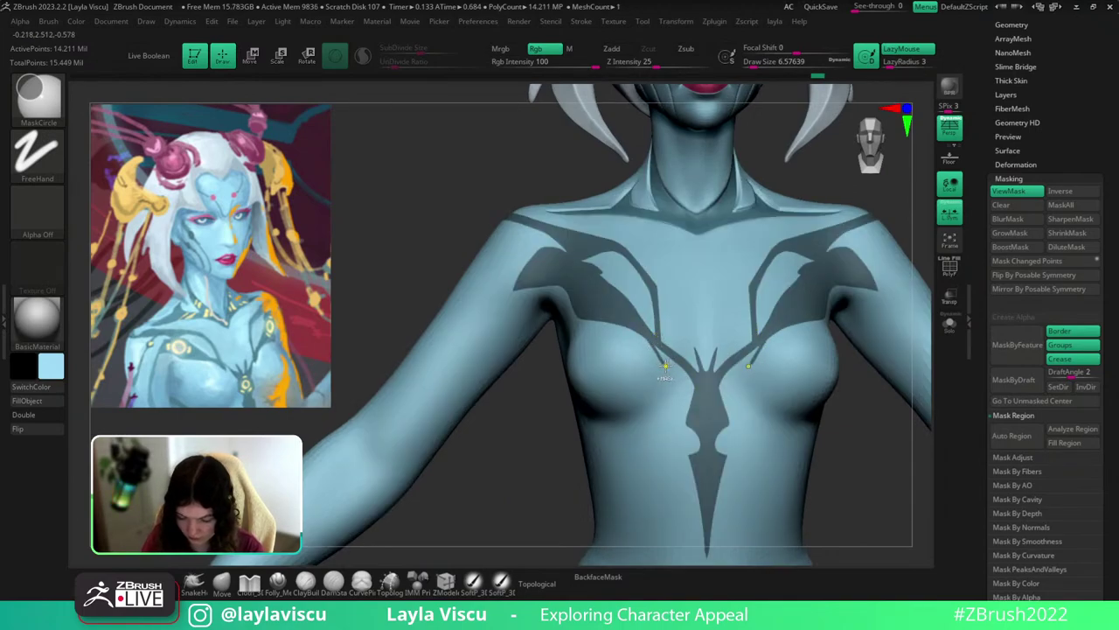
pyautogui.keyDown('ctrl'); pyautogui.moveTo(660, 343); pyautogui.dragTo(649, 344, button='right'); pyautogui.keyUp('ctrl')
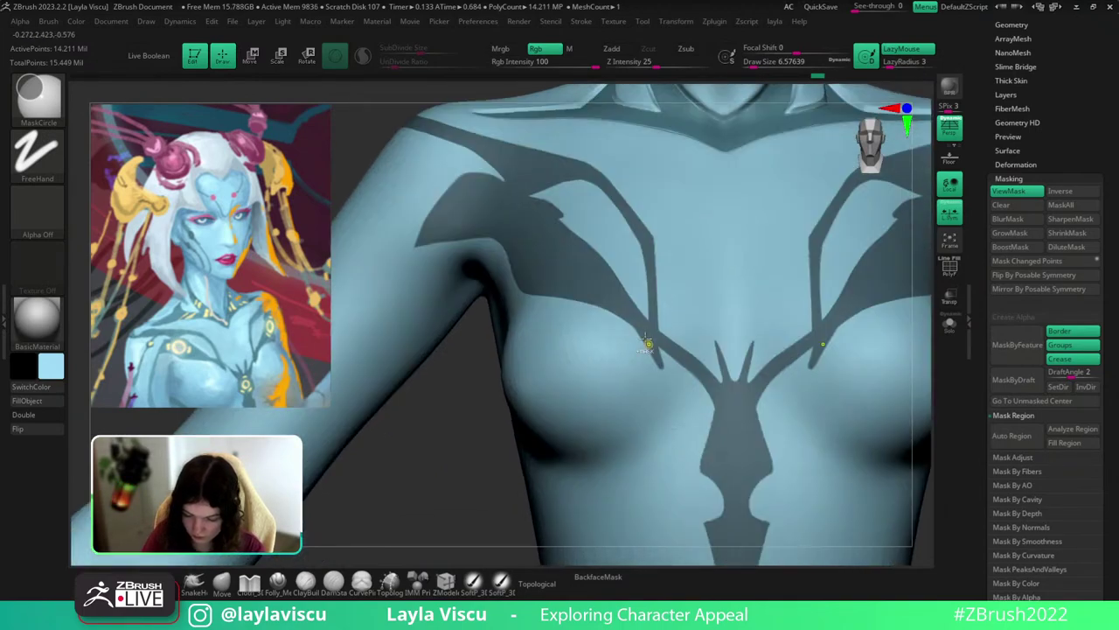
pyautogui.keyDown('ctrl'); pyautogui.keyDown('alt'); pyautogui.moveTo(643, 337); pyautogui.dragTo(651, 356); pyautogui.keyUp('alt'); pyautogui.keyUp('ctrl')
pyautogui.scroll(2, 654, 351)
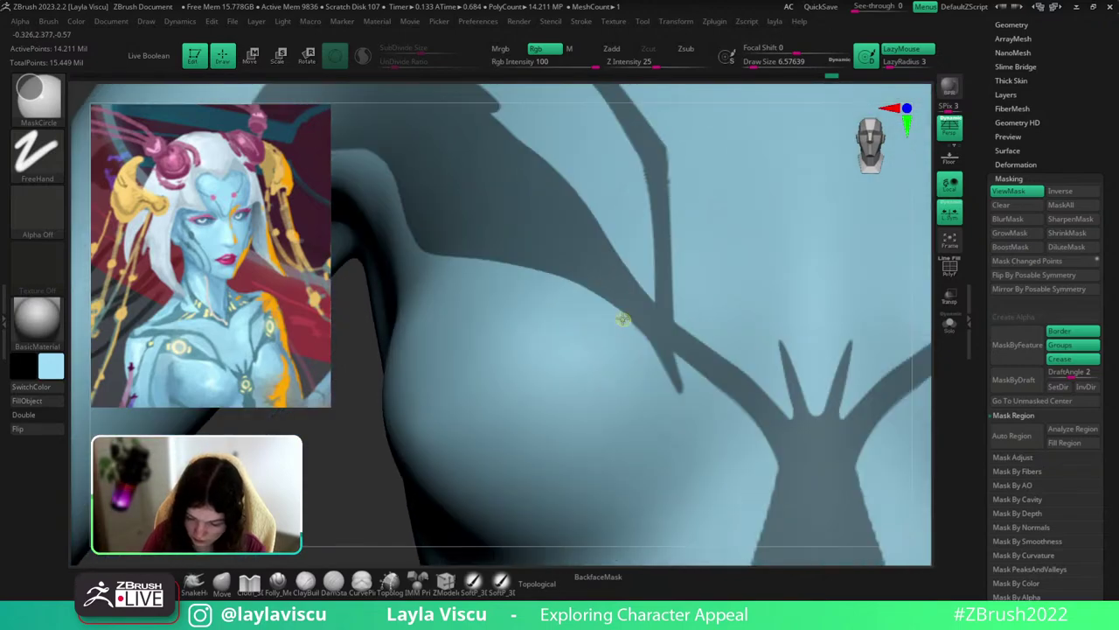
pyautogui.scroll(-8, 710, 382)
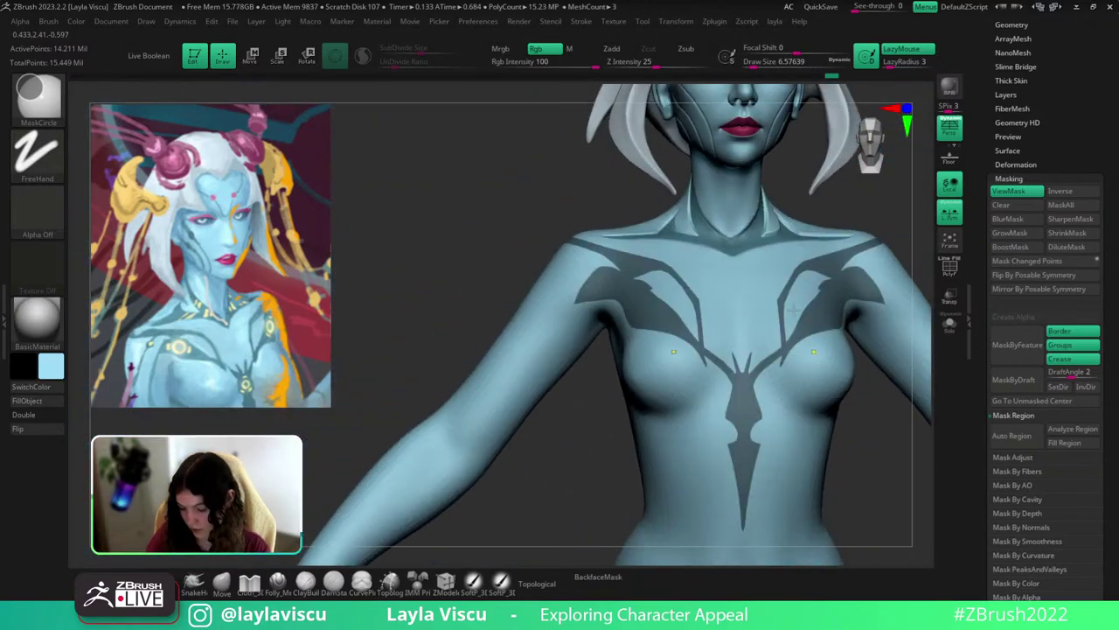
pyautogui.scroll(8, 770, 367)
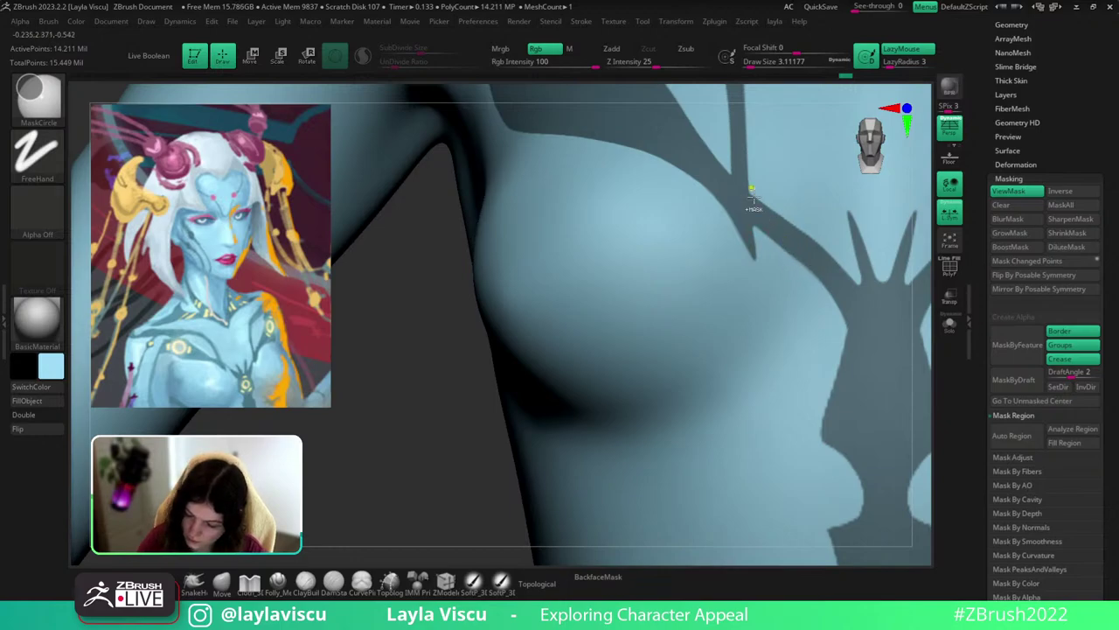
pyautogui.keyDown('ctrl'); pyautogui.moveTo(750, 180); pyautogui.dragTo(679, 21, button='right'); pyautogui.keyUp('ctrl')
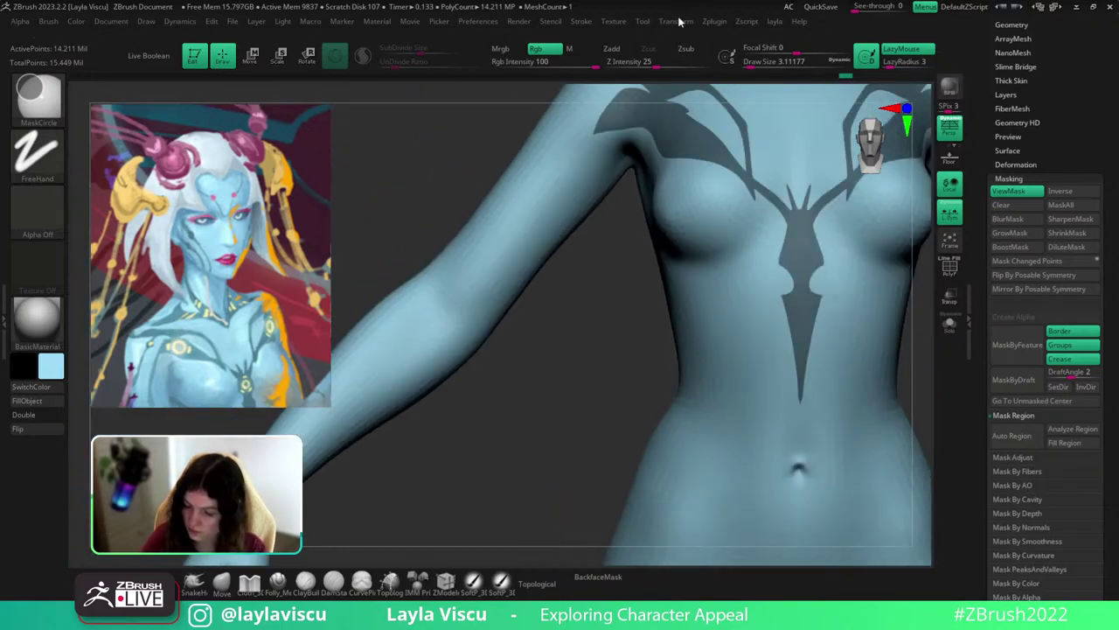
# Compare the complete chest and shoulder mask with the concept art from the front at different distances.
pyautogui.keyDown('alt'); pyautogui.moveTo(922, 349); pyautogui.dragTo(825, 481, button='right'); pyautogui.keyUp('alt')
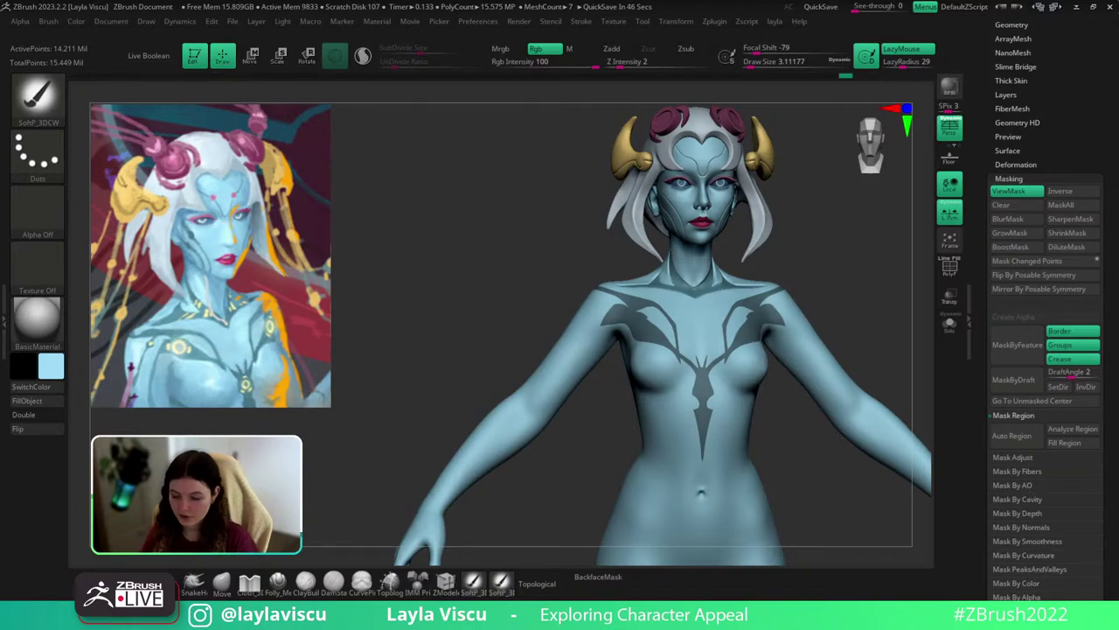
pyautogui.moveTo(891, 331); pyautogui.dragTo(875, 352)
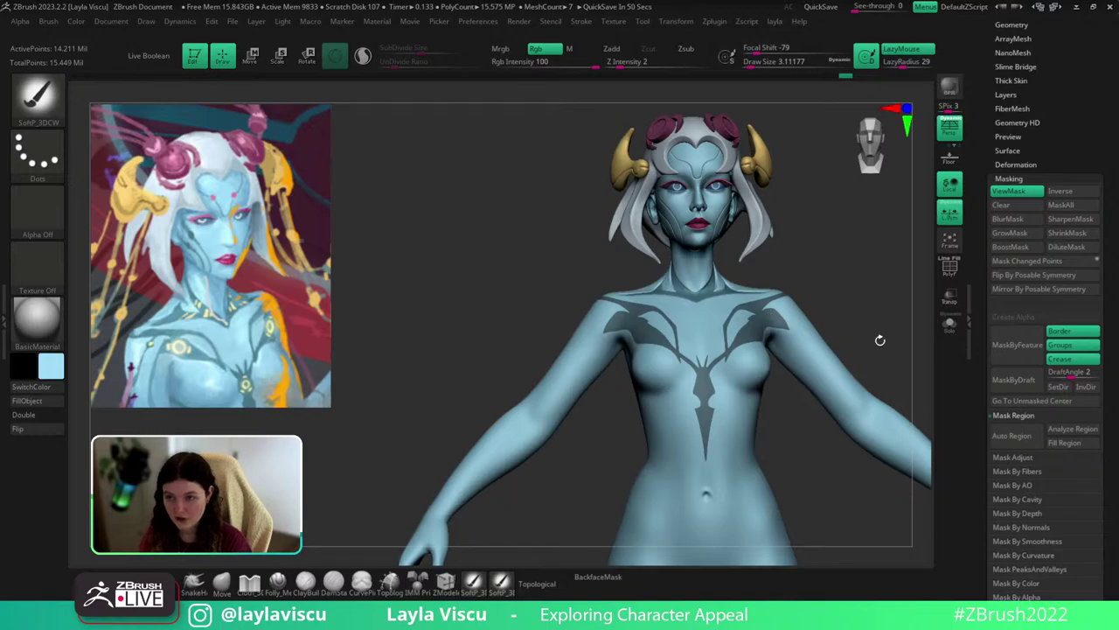
pyautogui.moveTo(905, 372); pyautogui.dragTo(906, 377)
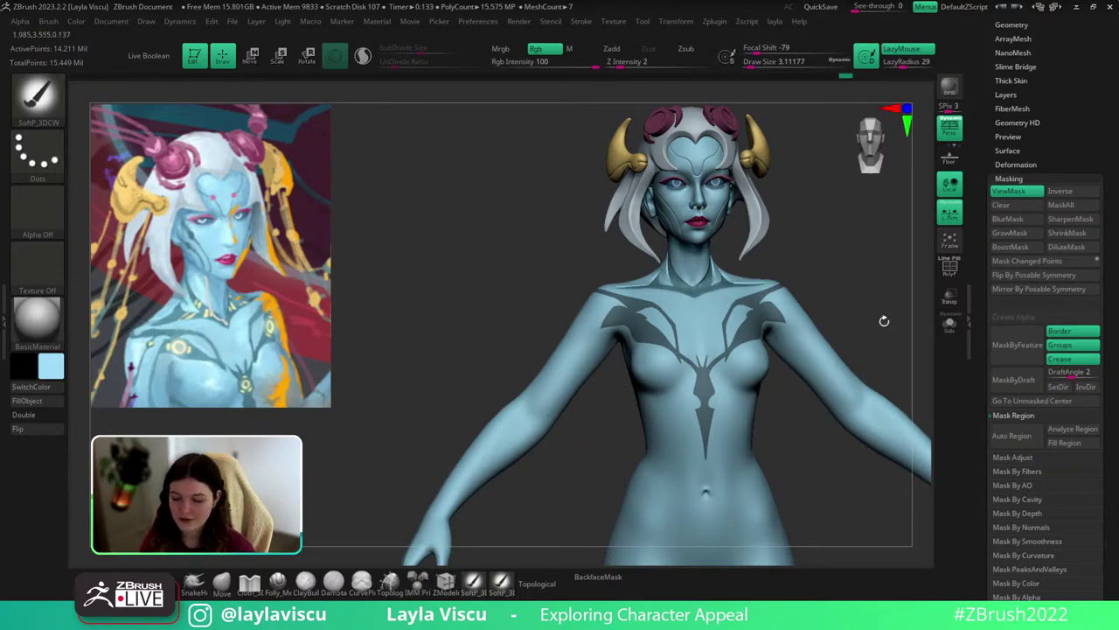
pyautogui.keyDown('alt'); pyautogui.moveTo(882, 320); pyautogui.dragTo(863, 353, button='right'); pyautogui.keyUp('alt')
pyautogui.moveTo(897, 403)
pyautogui.keyDown('ctrl'); pyautogui.mouseDown(button='right')
pyautogui.moveTo(873, 344)
pyautogui.moveTo(877, 377)
pyautogui.mouseUp(button='right'); pyautogui.keyUp('ctrl')
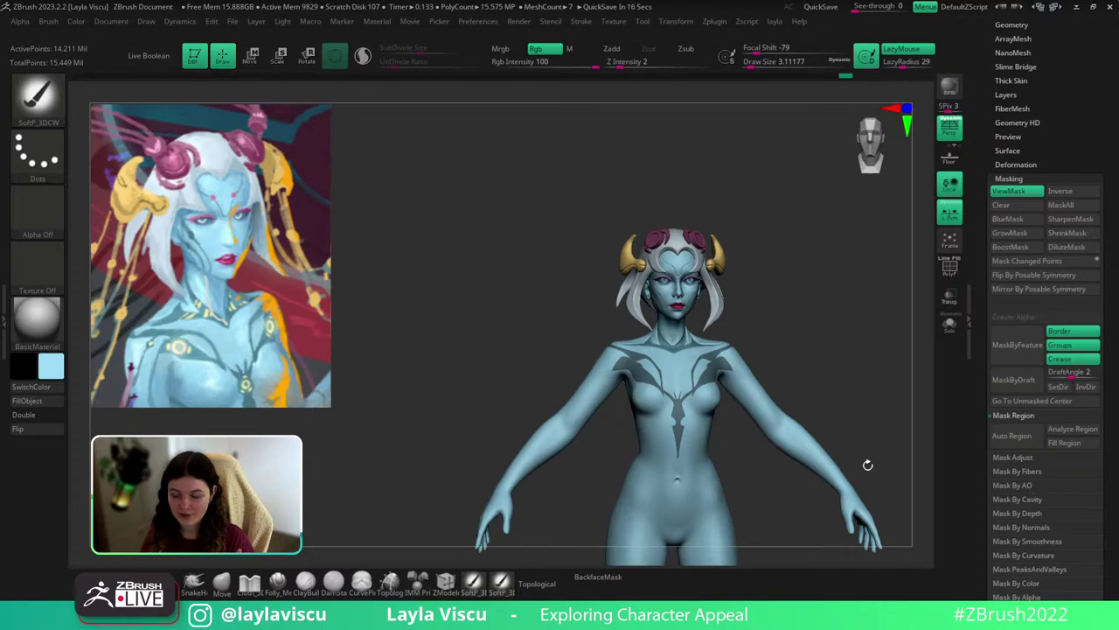
# Bring the subtool list into view and inspect the masked body from full figure to chest close-up.
pyautogui.moveTo(1056, 122); pyautogui.dragTo(1054, 218)
pyautogui.click(1023, 108)
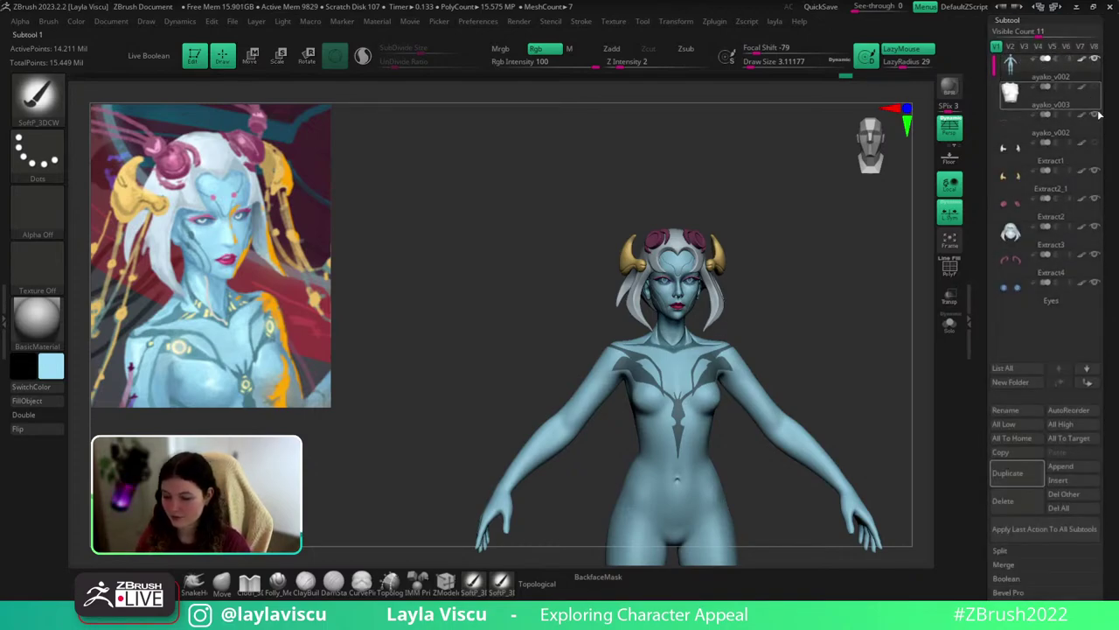
pyautogui.scroll(3, 1024, 115)
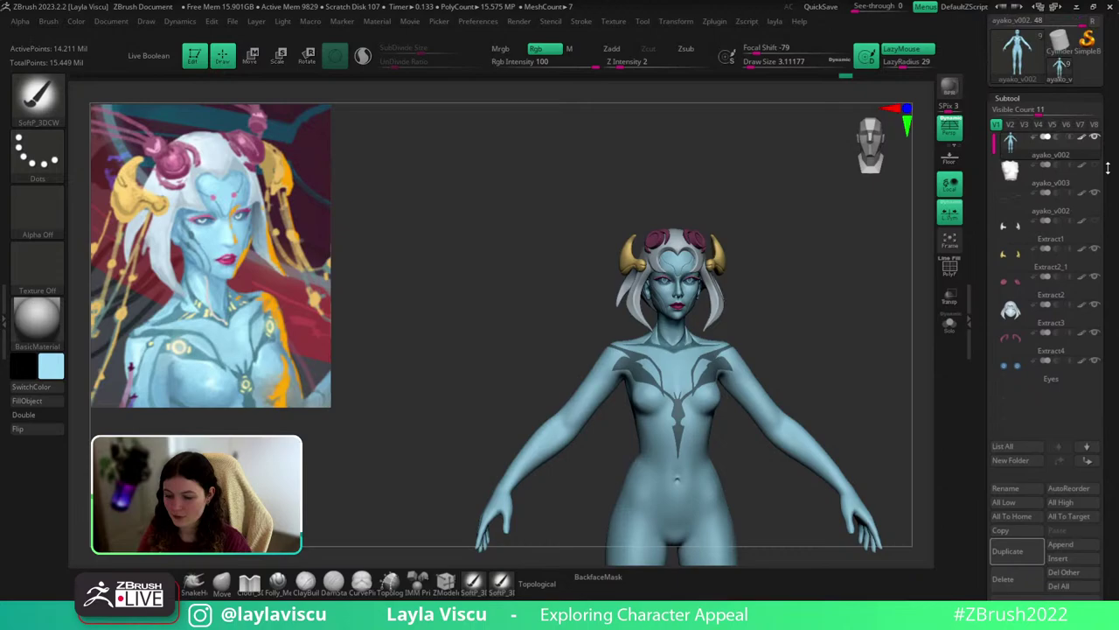
pyautogui.click(1085, 287)
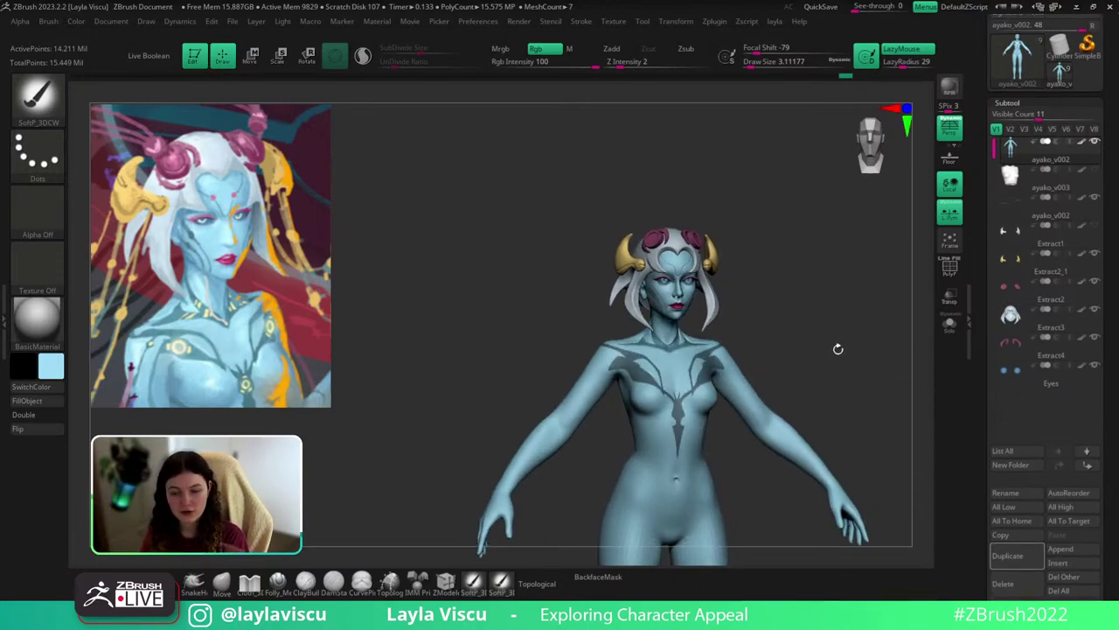
pyautogui.moveTo(835, 347)
pyautogui.mouseDown()
pyautogui.moveTo(814, 352)
pyautogui.moveTo(849, 345)
pyautogui.moveTo(842, 379)
pyautogui.moveTo(848, 329)
pyautogui.moveTo(810, 407)
pyautogui.moveTo(847, 382)
pyautogui.moveTo(842, 312)
pyautogui.moveTo(805, 351)
pyautogui.mouseUp()
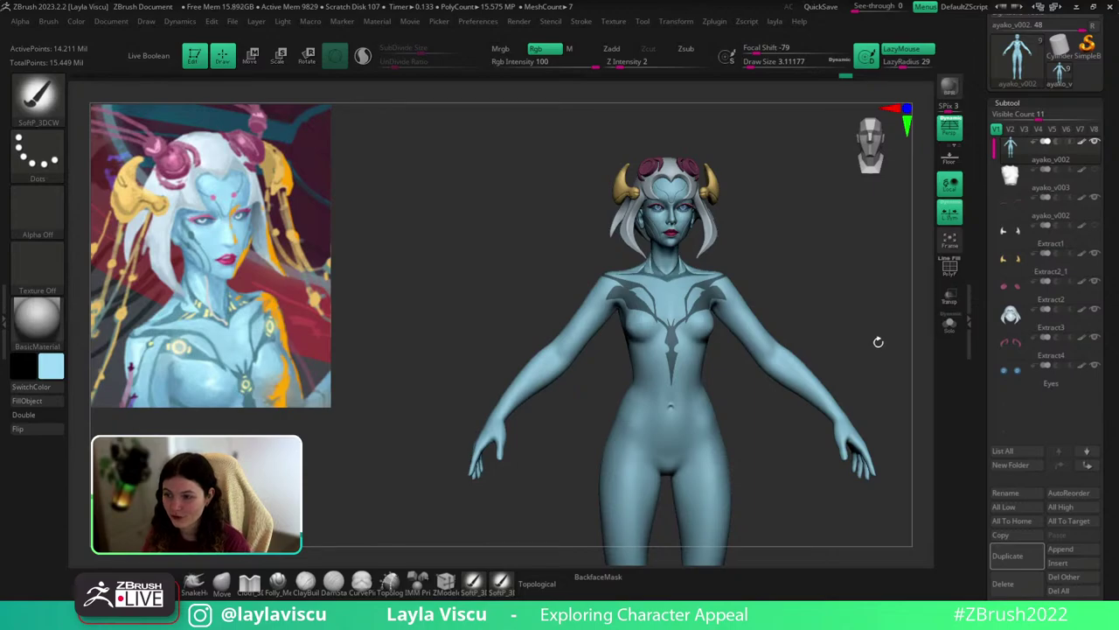
pyautogui.moveTo(877, 340); pyautogui.dragTo(905, 330)
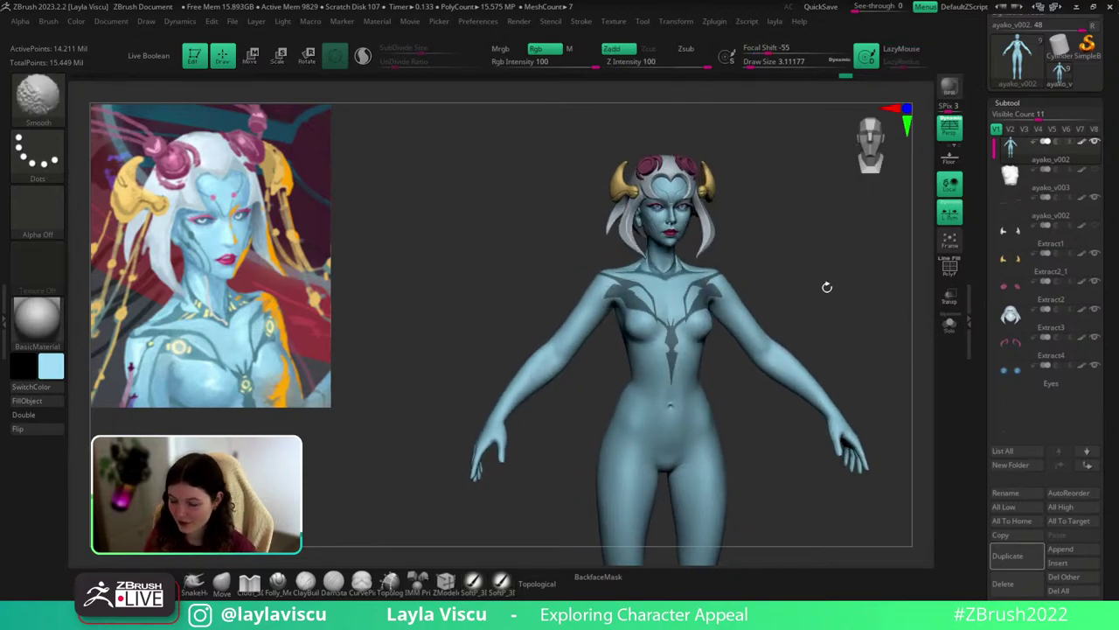
pyautogui.keyDown('shift'); pyautogui.moveTo(828, 287); pyautogui.dragTo(829, 278); pyautogui.keyUp('shift')
pyautogui.keyDown('alt'); pyautogui.moveTo(829, 236); pyautogui.dragTo(908, 259); pyautogui.keyUp('alt')
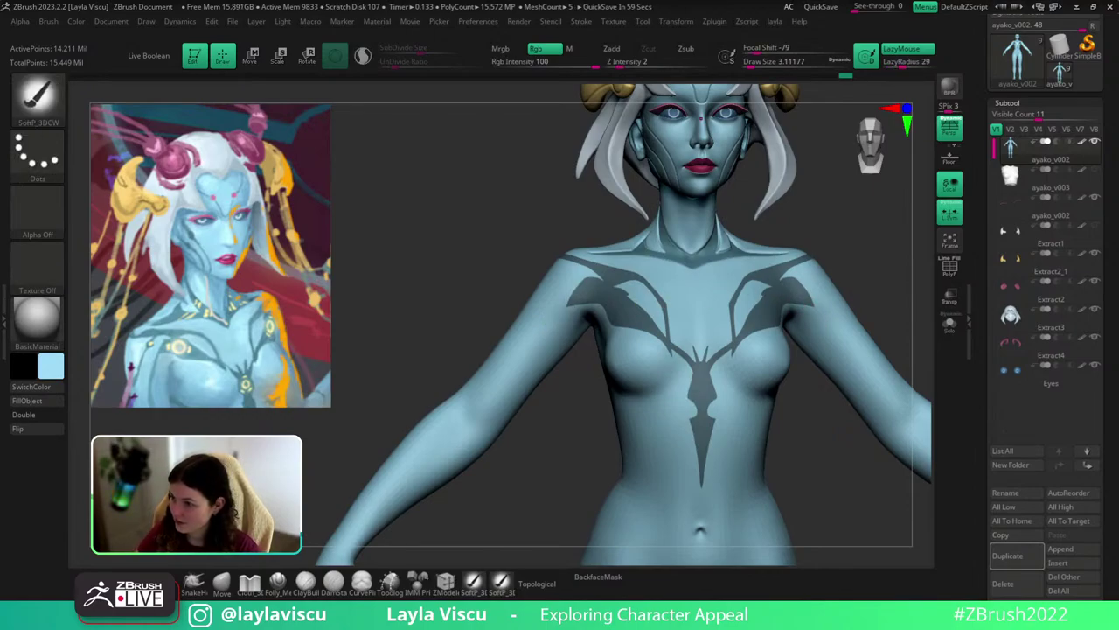
# Compare the masked chest and shoulder design with the concept art from three-quarter and front views of the upper body.
pyautogui.keyDown('alt'); pyautogui.moveTo(895, 270); pyautogui.dragTo(881, 321); pyautogui.keyUp('alt')
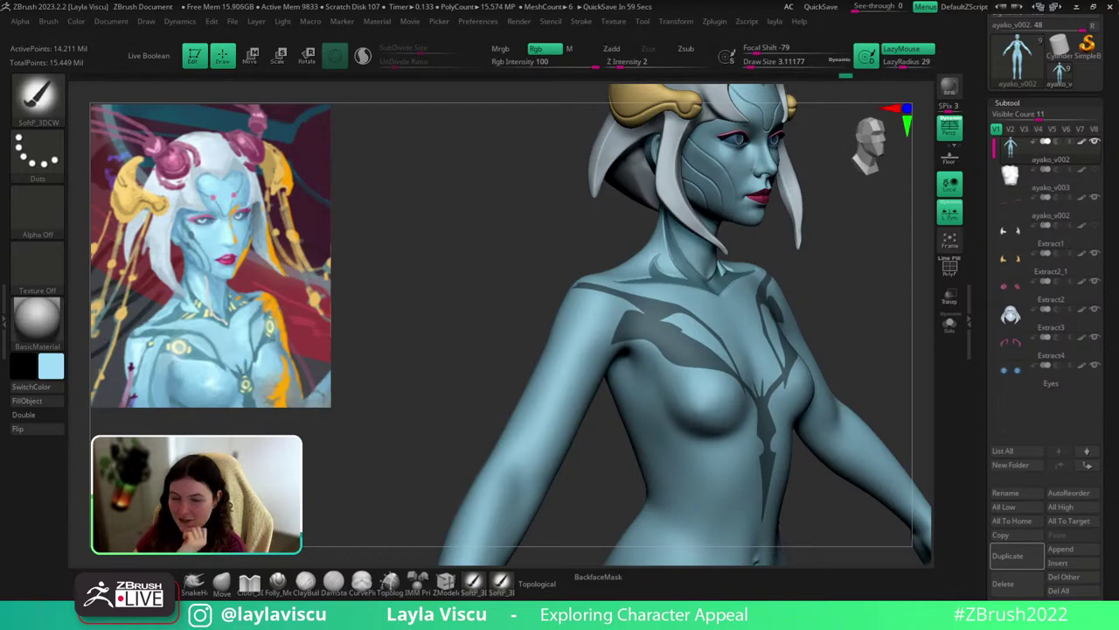
pyautogui.hotkey('alt', 'Tab')
pyautogui.hotkey('alt', 'Tab')
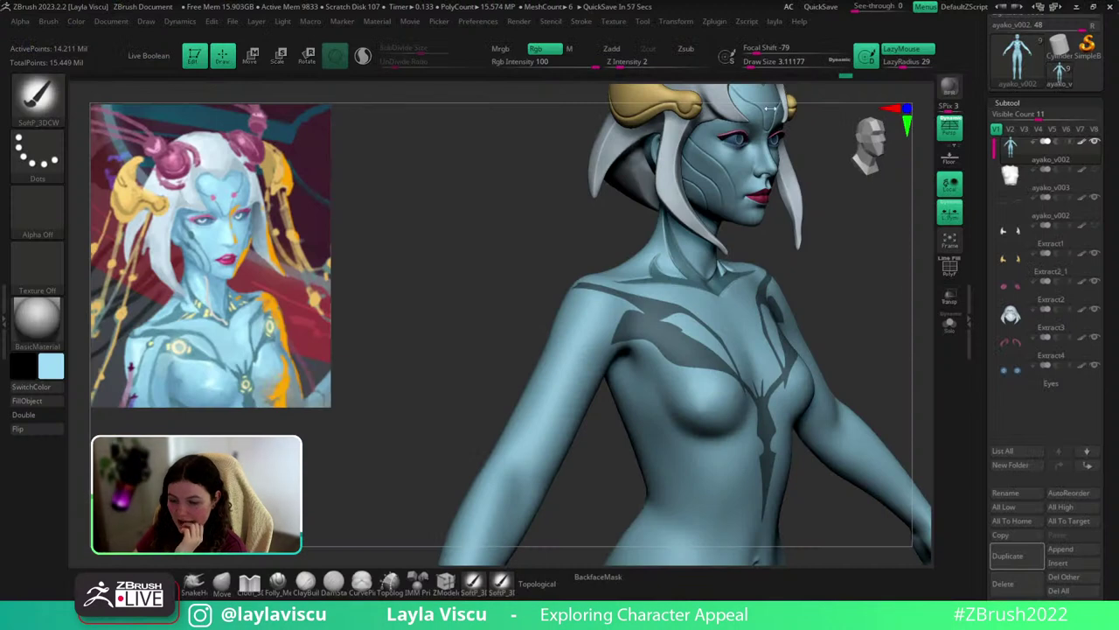
pyautogui.hotkey('alt', 'Tab')
pyautogui.hotkey('alt', 'Tab')
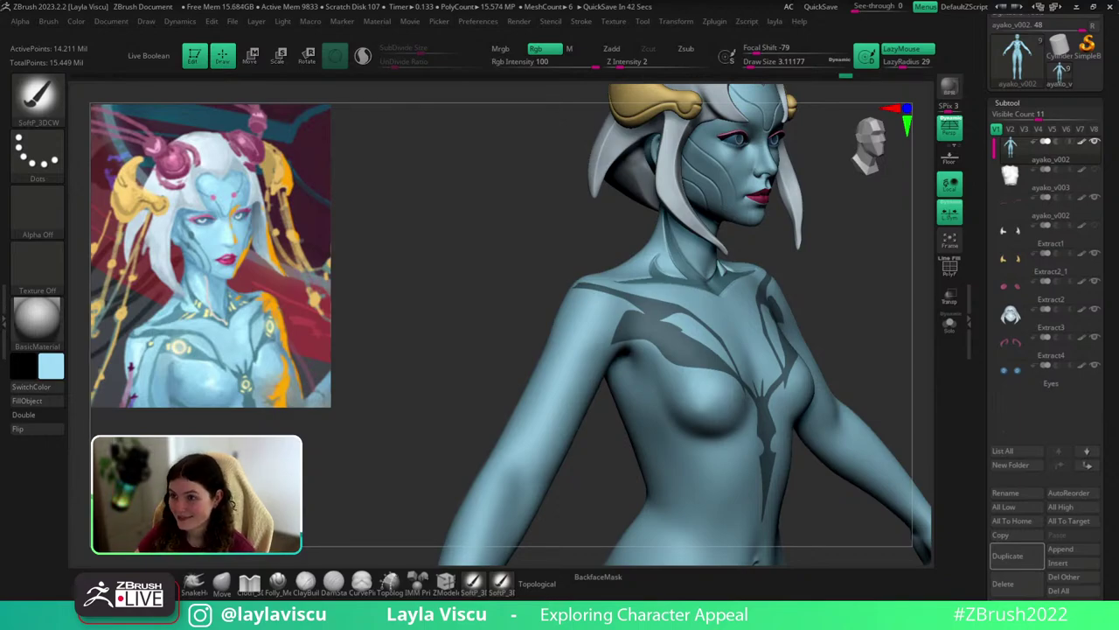
pyautogui.keyDown('shift'); pyautogui.moveTo(908, 130); pyautogui.dragTo(800, 250); pyautogui.keyUp('shift')
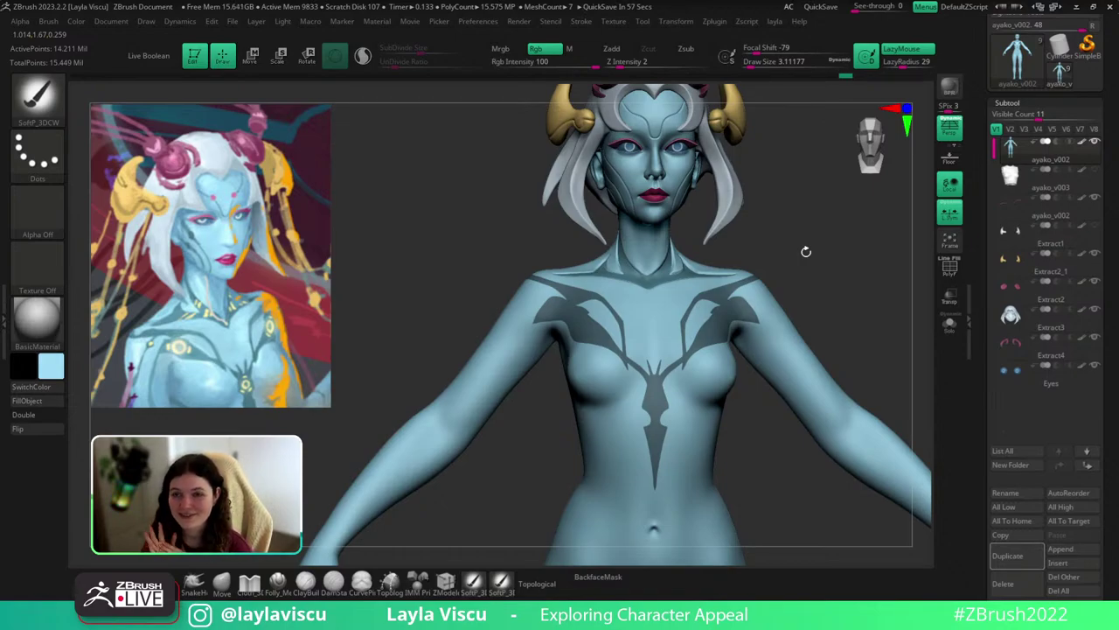
pyautogui.moveTo(854, 296); pyautogui.dragTo(866, 307)
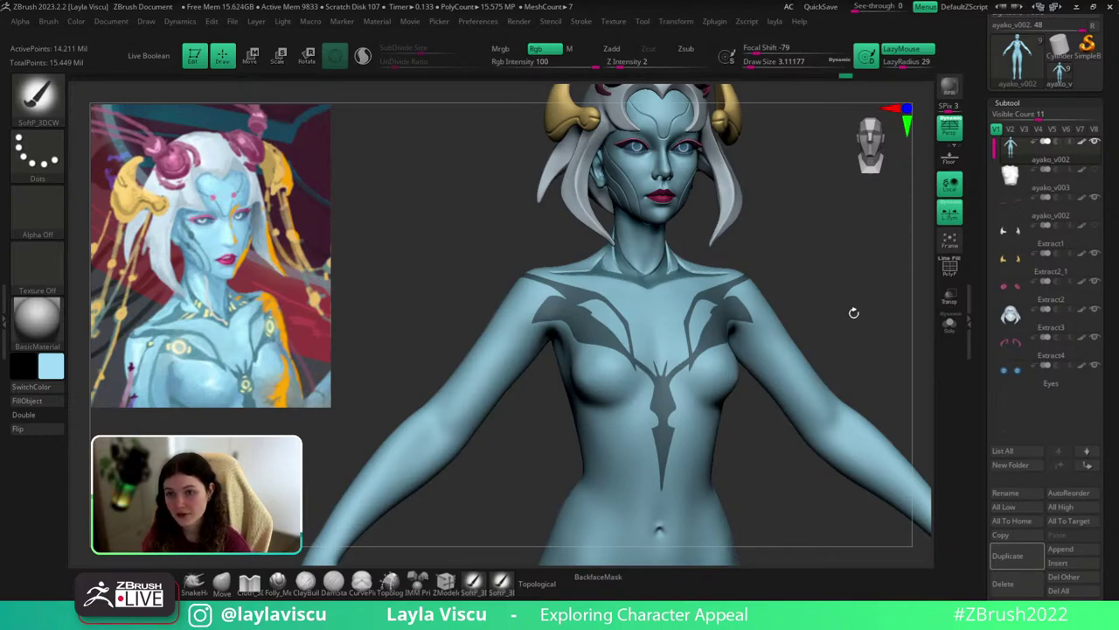
pyautogui.moveTo(853, 316); pyautogui.dragTo(864, 302)
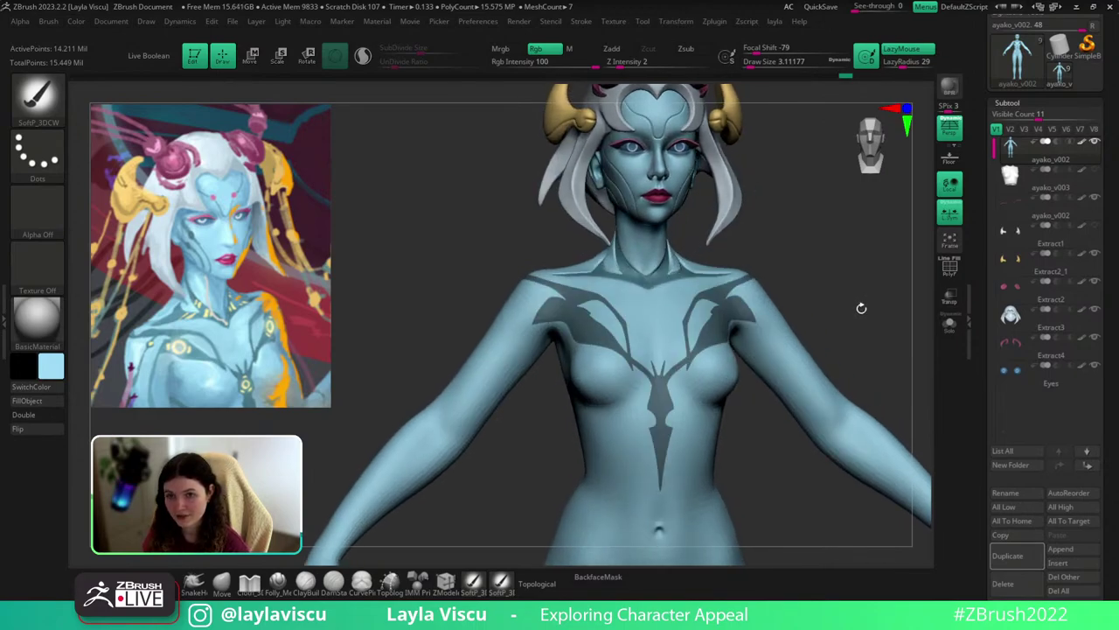
pyautogui.moveTo(861, 310); pyautogui.dragTo(867, 311)
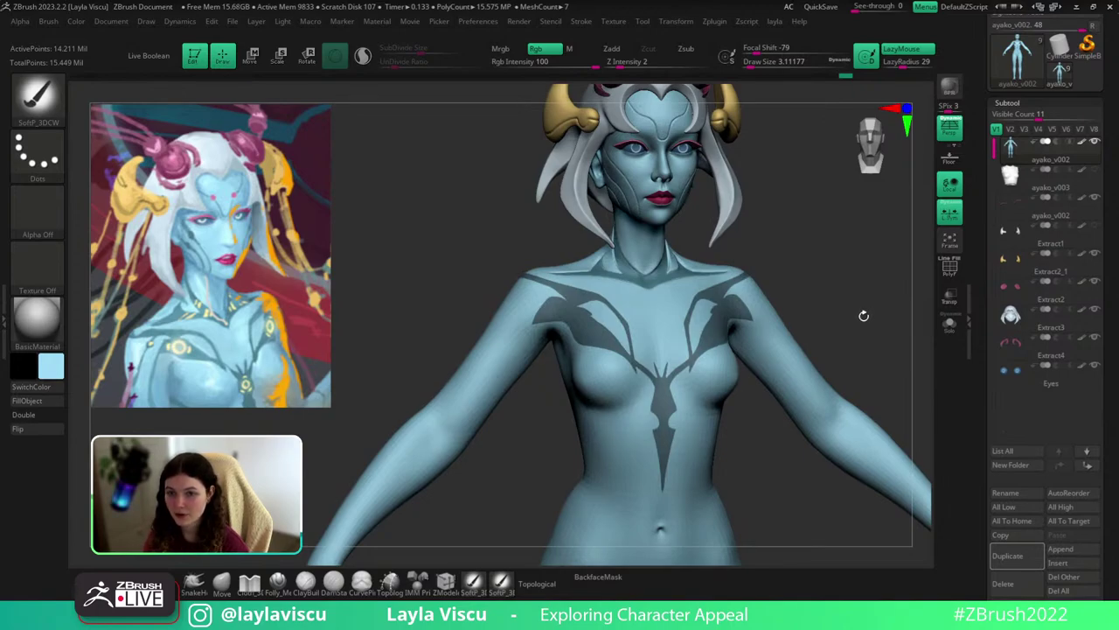
pyautogui.moveTo(861, 315)
pyautogui.mouseDown()
pyautogui.moveTo(817, 318)
pyautogui.moveTo(838, 289)
pyautogui.mouseUp()
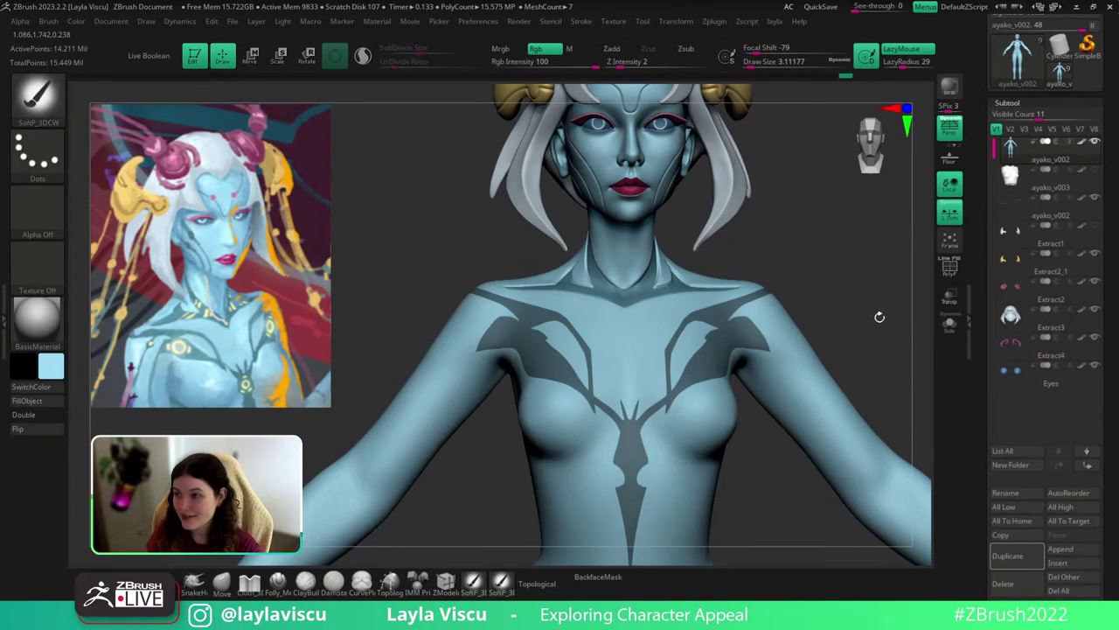
pyautogui.moveTo(883, 318); pyautogui.dragTo(843, 251)
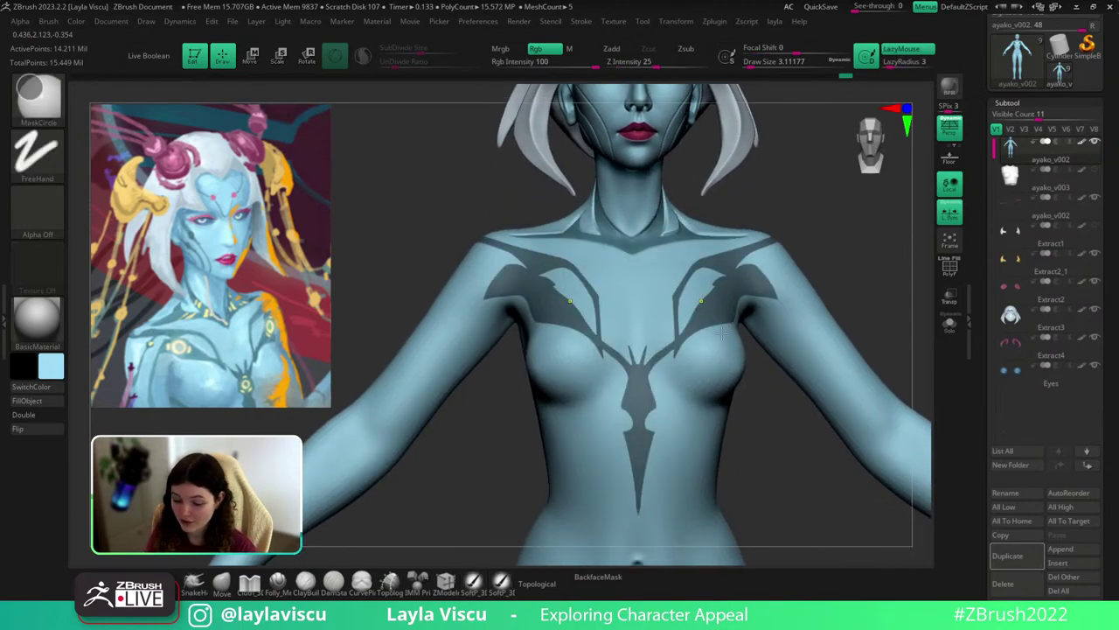
# Trim the mask edges in the narrow gaps between the inner chest stripes and the filled shoulder shapes.
pyautogui.keyDown('ctrl'); pyautogui.moveTo(701, 303); pyautogui.dragTo(719, 290, button='right'); pyautogui.keyUp('ctrl')
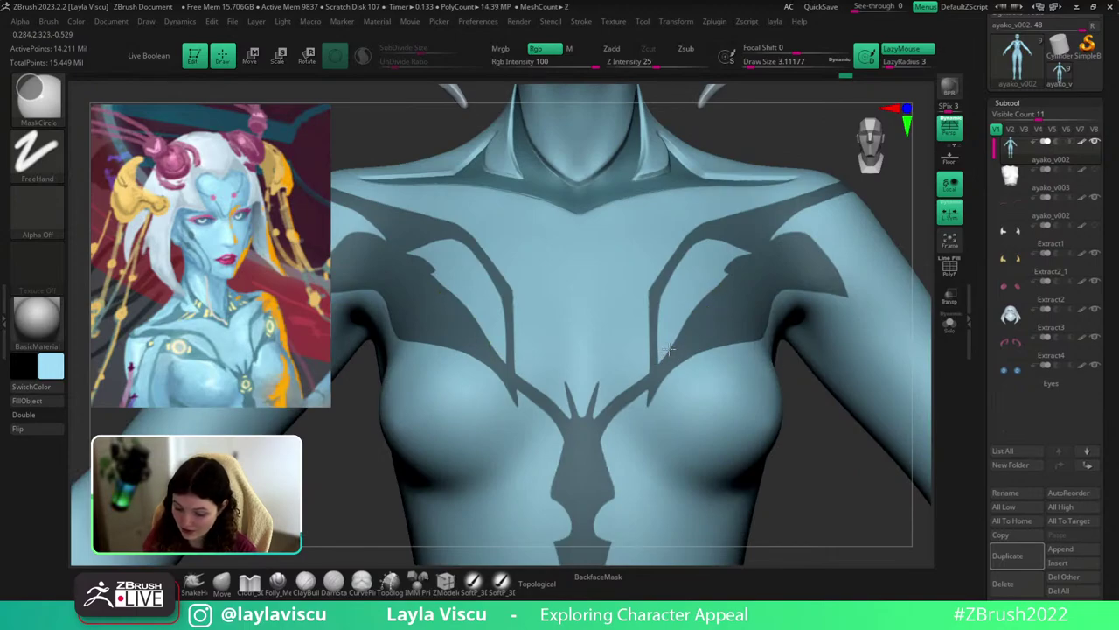
pyautogui.keyDown('ctrl'); pyautogui.keyDown('alt'); pyautogui.moveTo(663, 355); pyautogui.dragTo(703, 298); pyautogui.keyUp('alt'); pyautogui.keyUp('ctrl')
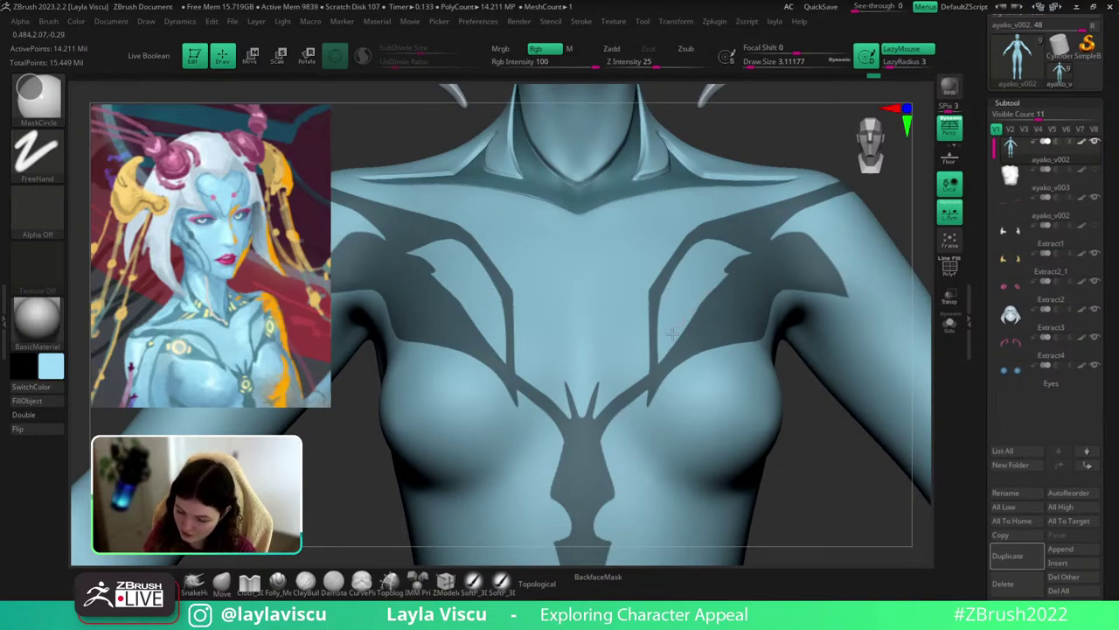
pyautogui.keyDown('ctrl'); pyautogui.moveTo(808, 316); pyautogui.dragTo(876, 272, button='right'); pyautogui.keyUp('ctrl')
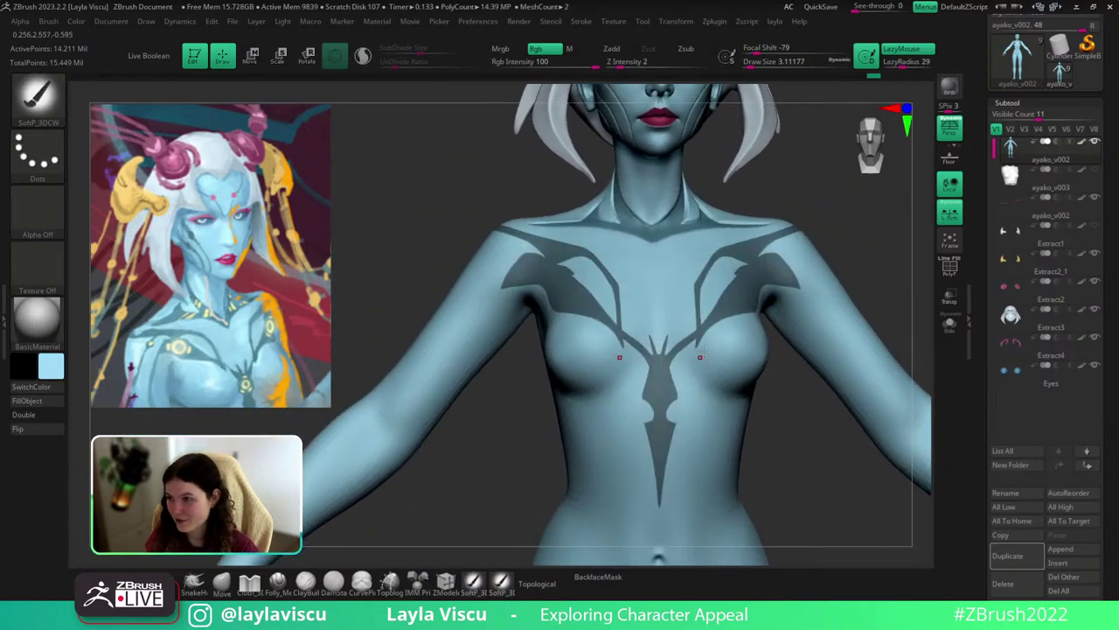
# Thicken the masked diagonal stripes where they run between the breasts into the central sternum shape.
pyautogui.keyDown('ctrl'); pyautogui.moveTo(664, 359); pyautogui.dragTo(643, 350, button='right'); pyautogui.keyUp('ctrl')
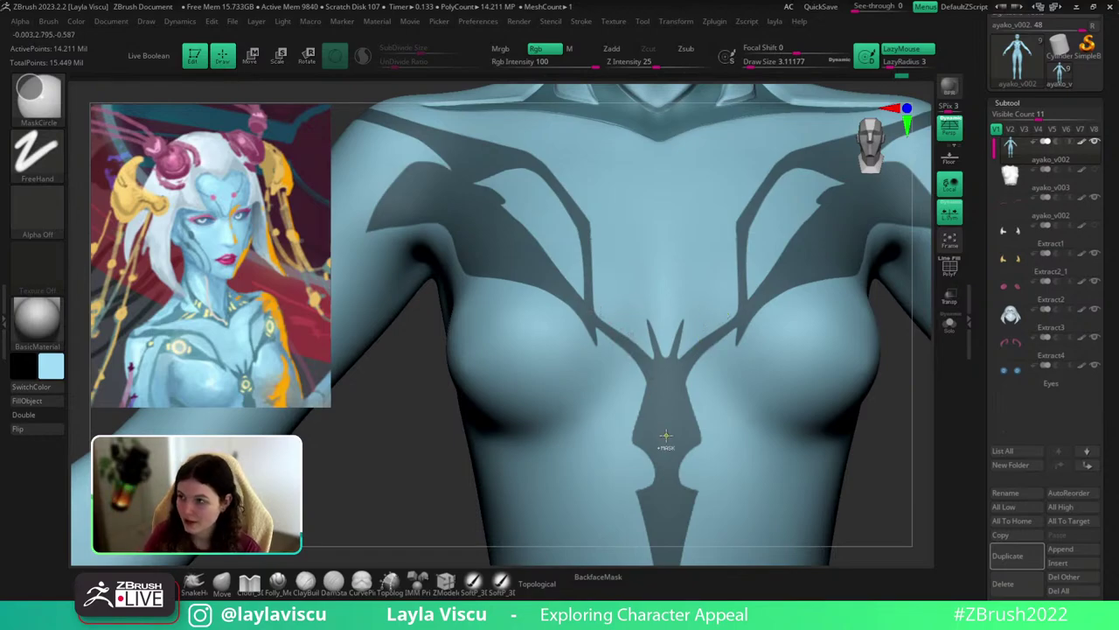
pyautogui.press('ctrl')
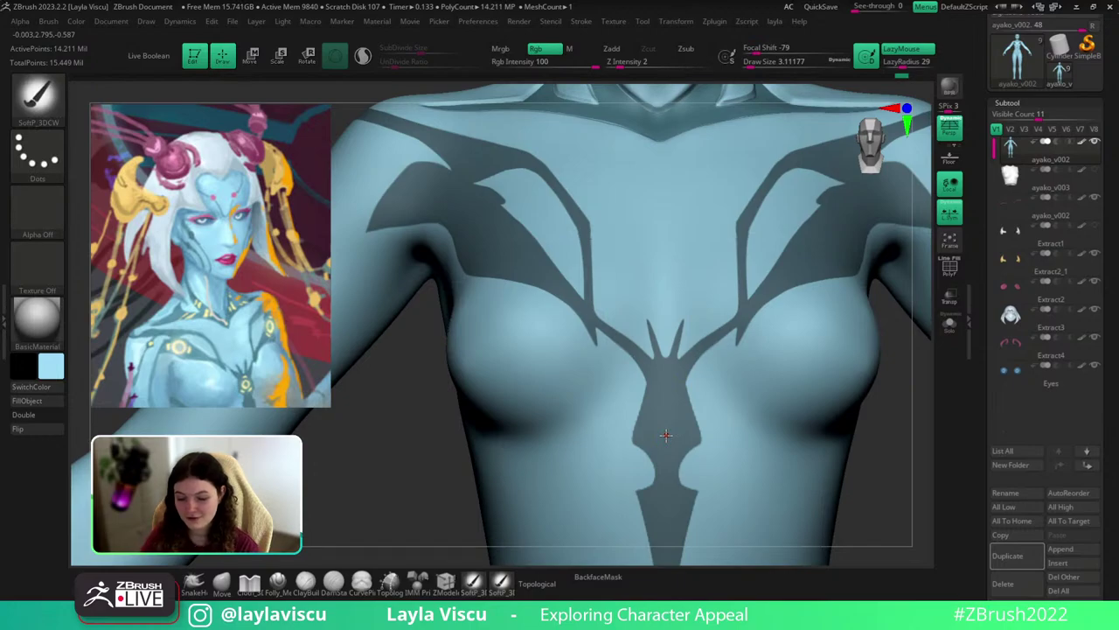
pyautogui.keyDown('ctrl'); pyautogui.moveTo(641, 288); pyautogui.dragTo(600, 309, button='right'); pyautogui.keyUp('ctrl')
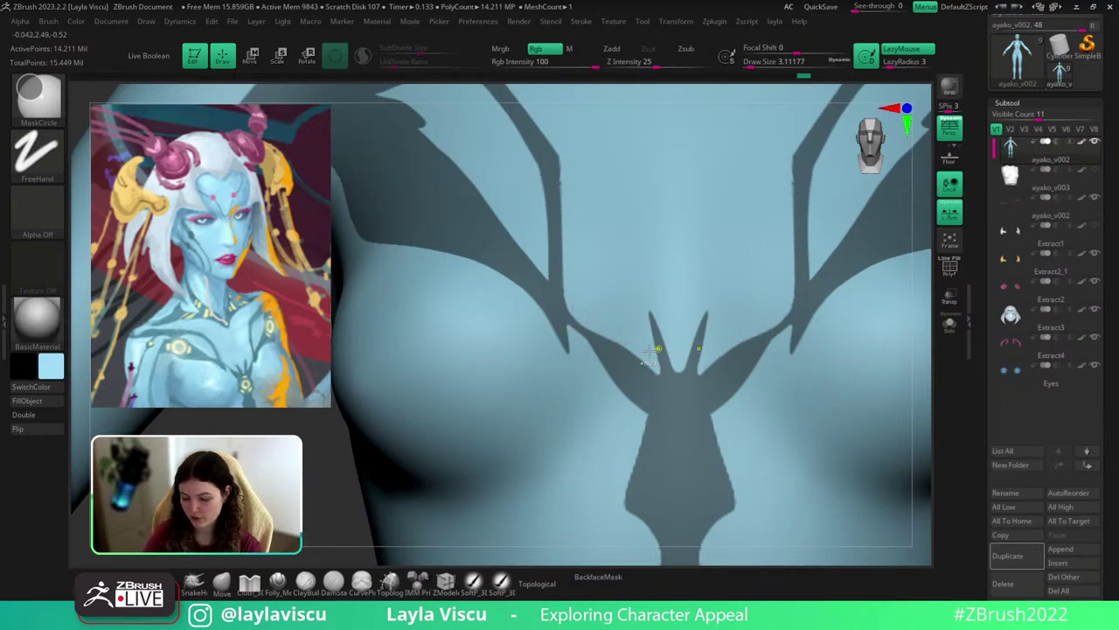
pyautogui.keyDown('ctrl'); pyautogui.moveTo(625, 337); pyautogui.dragTo(774, 375, button='right'); pyautogui.keyUp('ctrl')
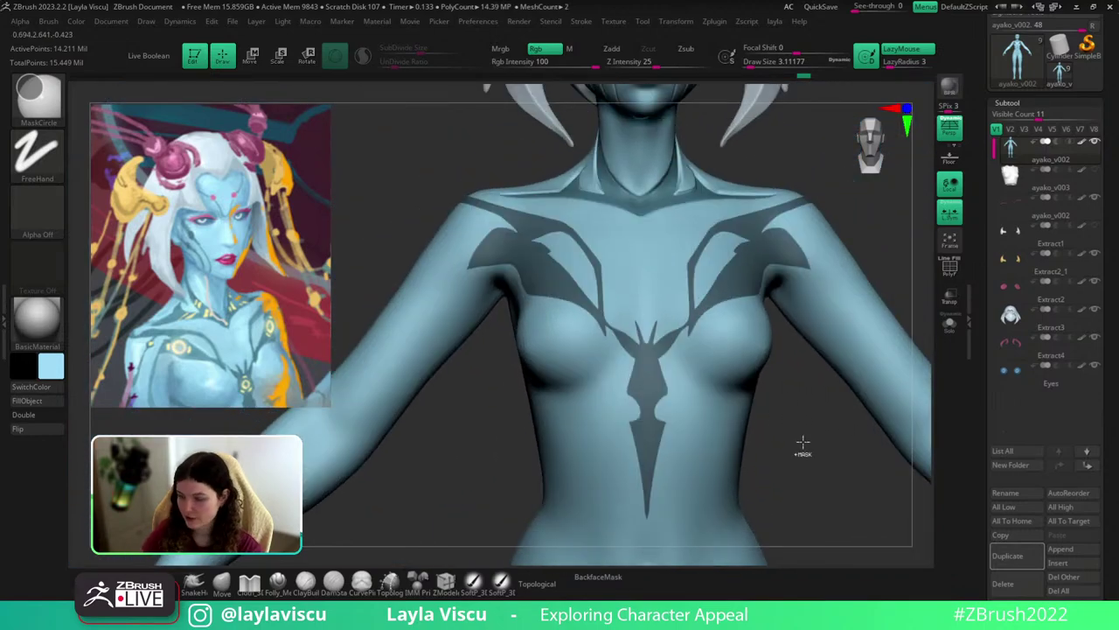
pyautogui.keyDown('shift'); pyautogui.moveTo(803, 445); pyautogui.dragTo(809, 469); pyautogui.keyUp('shift')
pyautogui.scroll(5, 803, 418)
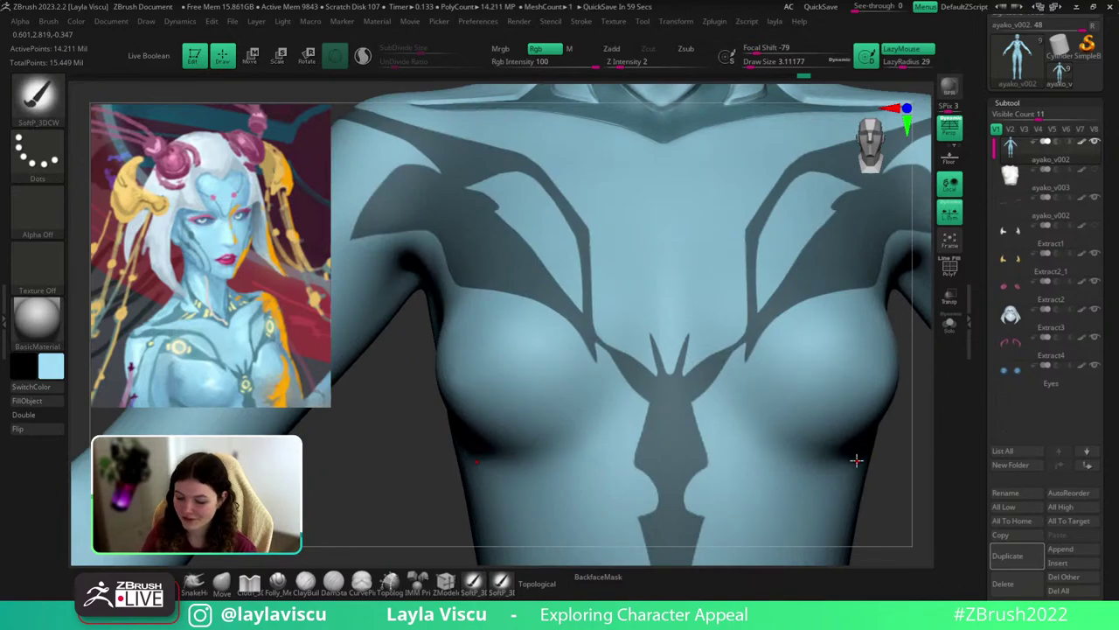
pyautogui.press('ctrl')
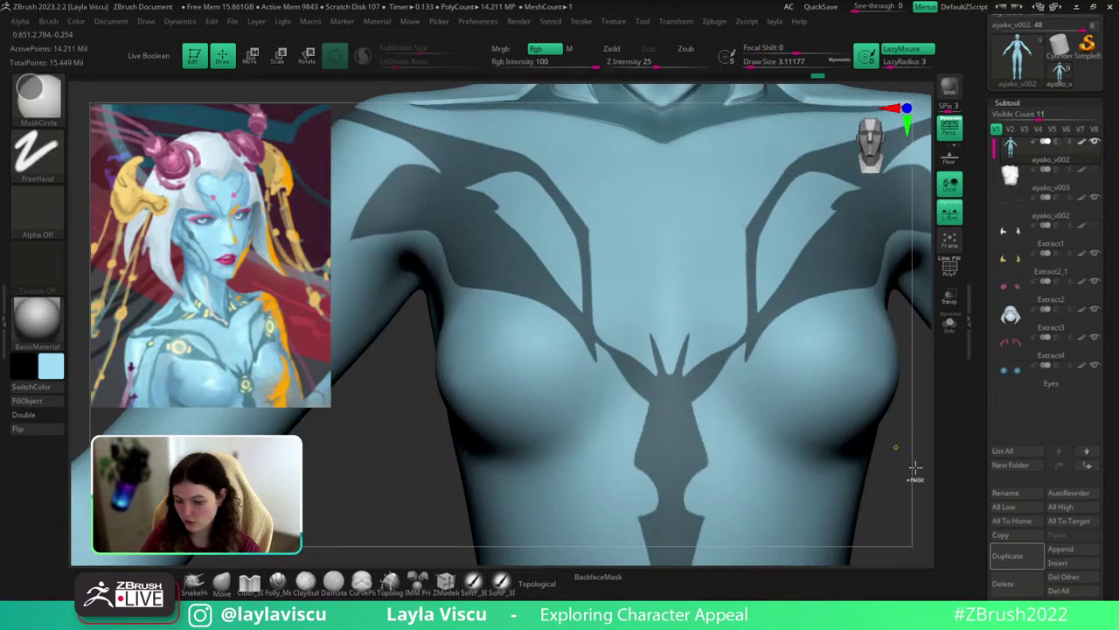
pyautogui.moveTo(898, 457)
pyautogui.keyDown('alt'); pyautogui.mouseDown()
pyautogui.moveTo(899, 482)
pyautogui.moveTo(860, 507)
pyautogui.mouseUp(); pyautogui.keyUp('alt')
pyautogui.scroll(-4, 860, 507)
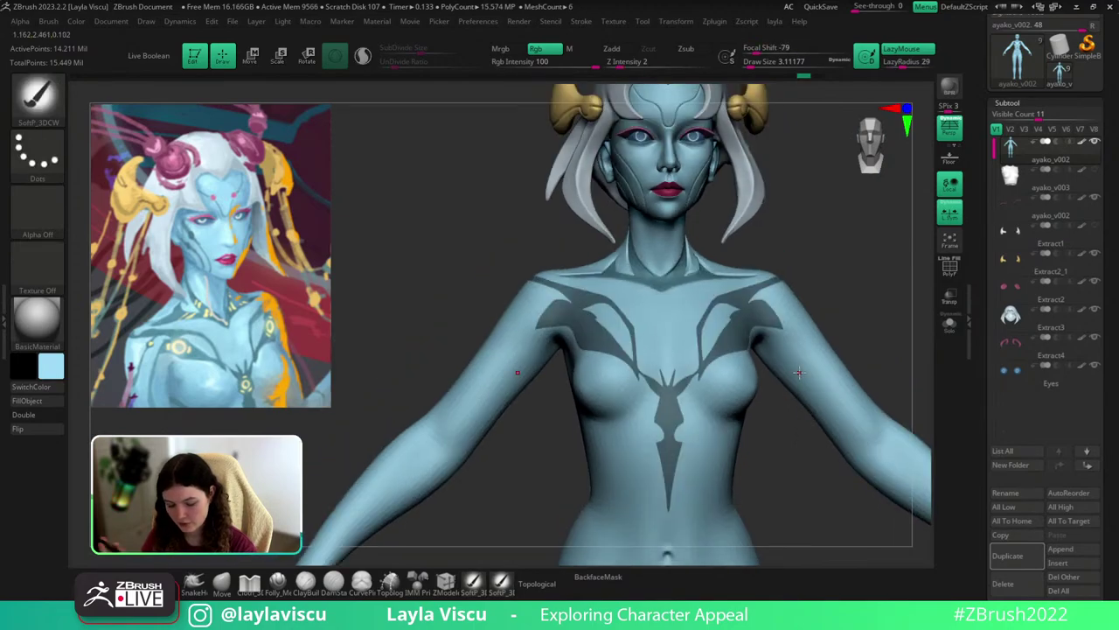
# Refine the outline of the central sternum mask, softening the side corners of its widest section.
pyautogui.moveTo(870, 300); pyautogui.dragTo(875, 327)
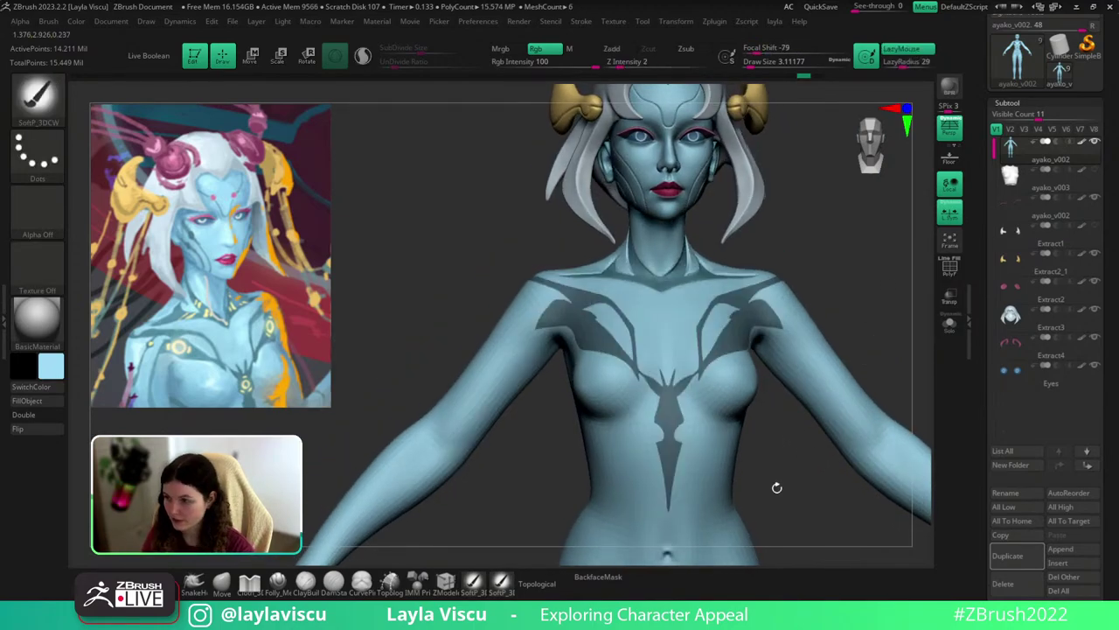
pyautogui.keyDown('alt'); pyautogui.moveTo(776, 487); pyautogui.dragTo(774, 399); pyautogui.keyUp('alt')
pyautogui.keyDown('ctrl'); pyautogui.moveTo(724, 379); pyautogui.dragTo(708, 400, button='right'); pyautogui.keyUp('ctrl')
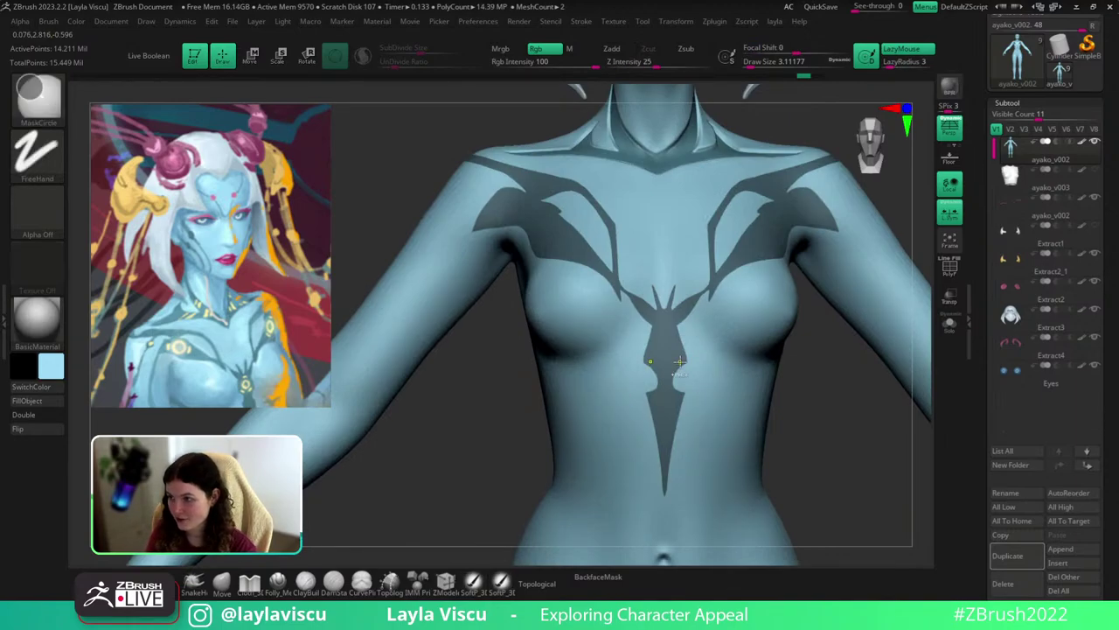
pyautogui.keyDown('ctrl'); pyautogui.scroll(4, 655, 357); pyautogui.keyUp('ctrl')
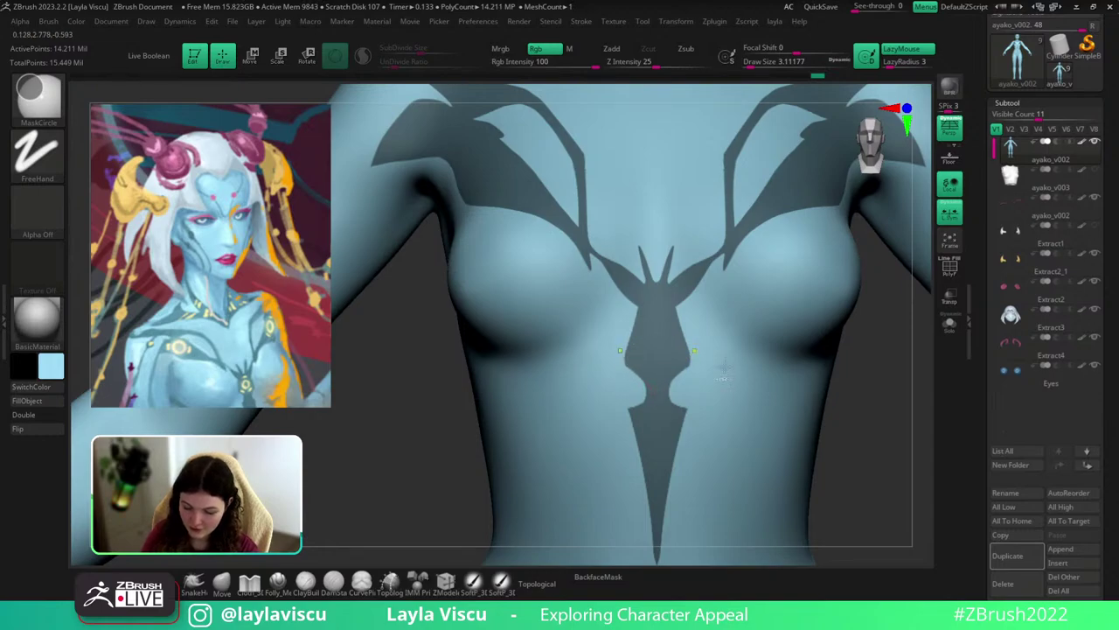
pyautogui.keyDown('ctrl'); pyautogui.moveTo(725, 370); pyautogui.dragTo(757, 364, button='right'); pyautogui.keyUp('ctrl')
pyautogui.keyDown('alt'); pyautogui.moveTo(821, 448); pyautogui.dragTo(793, 418); pyautogui.keyUp('alt')
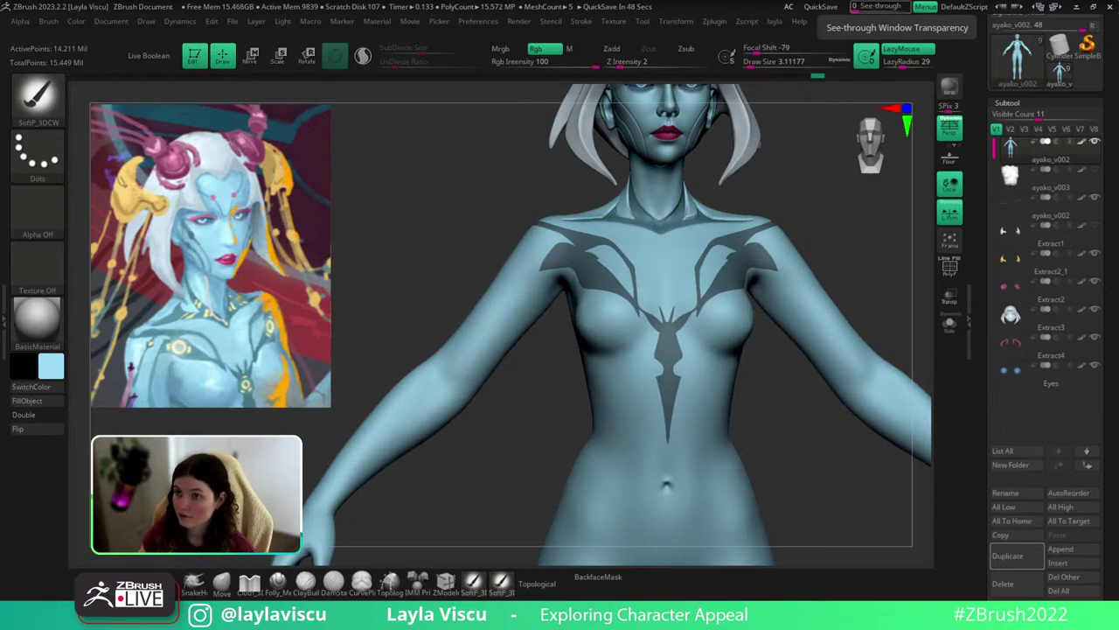
# Switch to the browser and open the "Medieval Back & Forth 'Craftsman'" artwork from the artist's ArtStation portfolio.
pyautogui.moveTo(1118, 104); pyautogui.dragTo(662, 73)
pyautogui.doubleClick(661, 75)
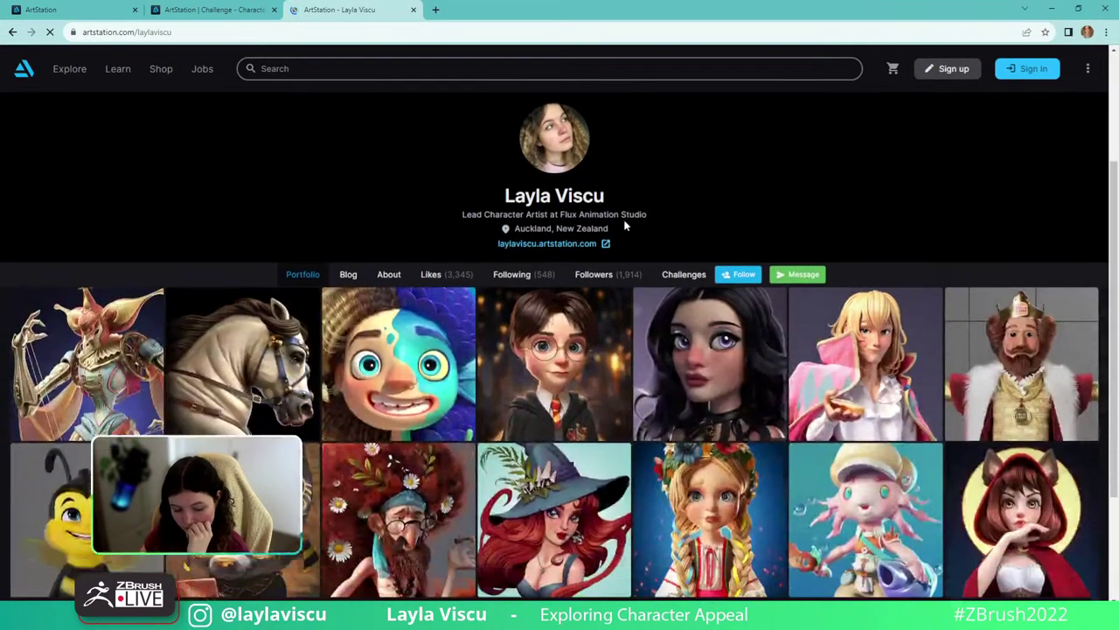
pyautogui.scroll(-1, 473, 219)
pyautogui.click(308, 326)
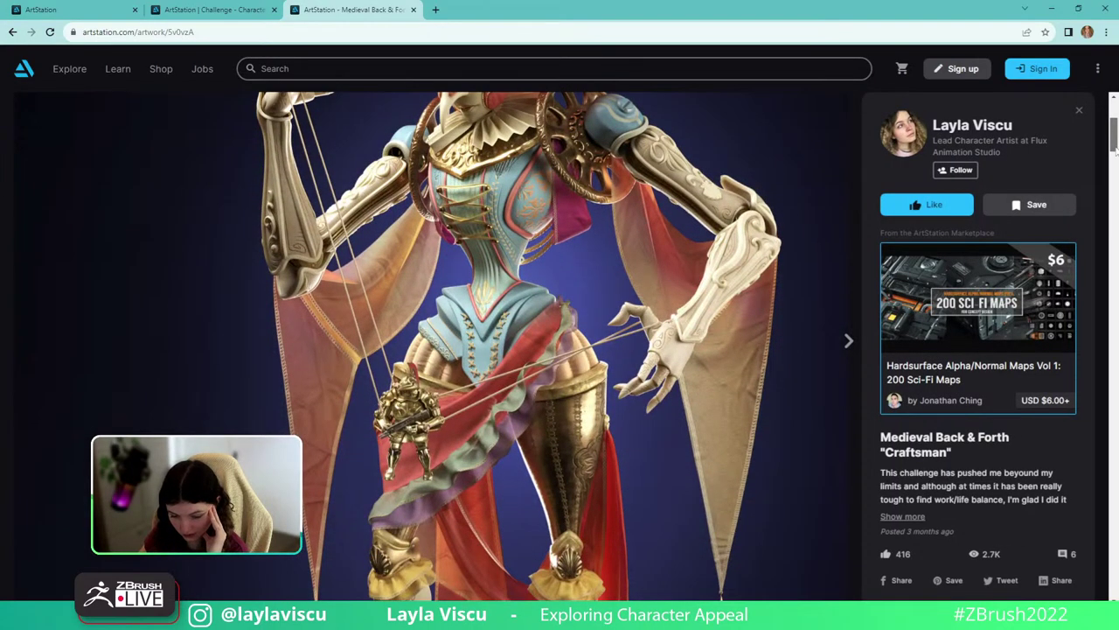
# Examine the puppeteer character's close-up renders, from the masked head and corset to the skirt, leg armour and knight puppet.
pyautogui.moveTo(1114, 150); pyautogui.dragTo(1085, 376)
pyautogui.scroll(-1, 458, 346)
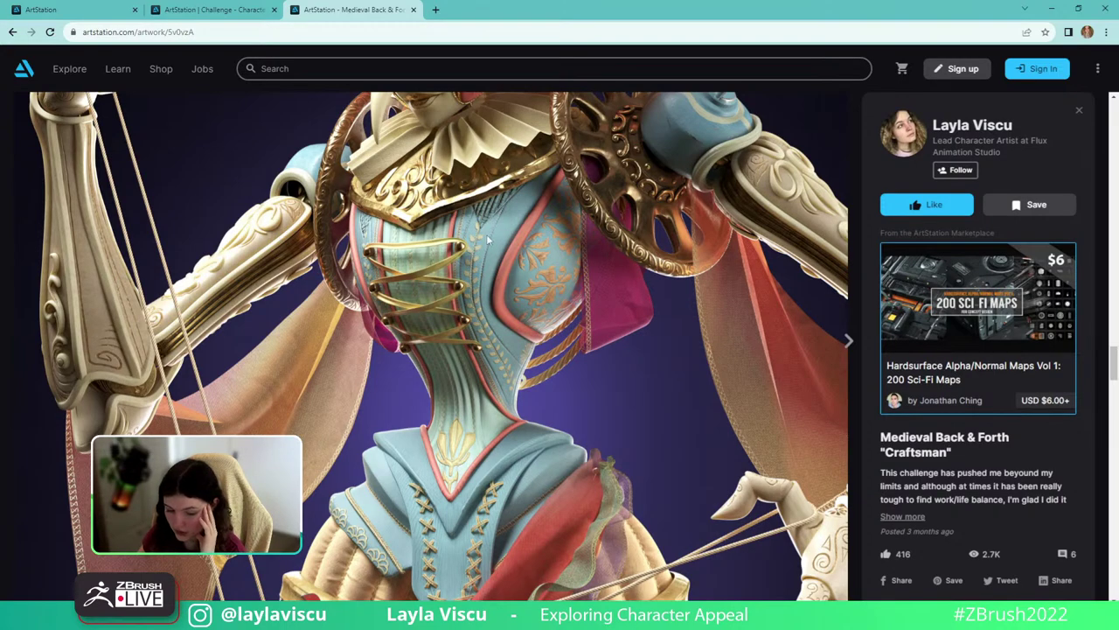
pyautogui.scroll(2, 470, 223)
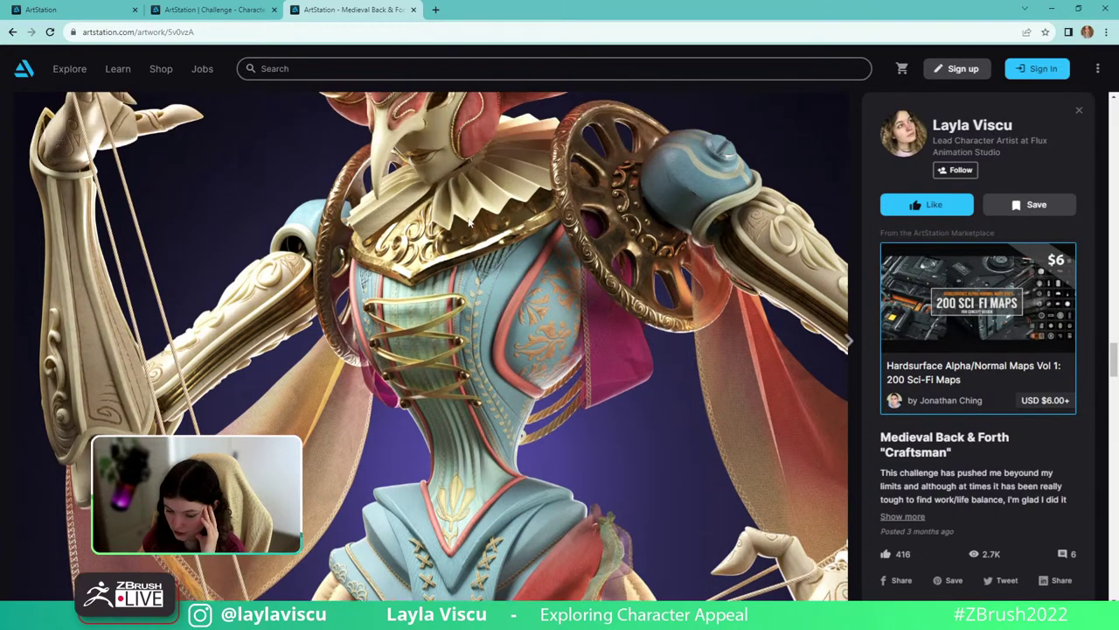
pyautogui.scroll(2, 485, 344)
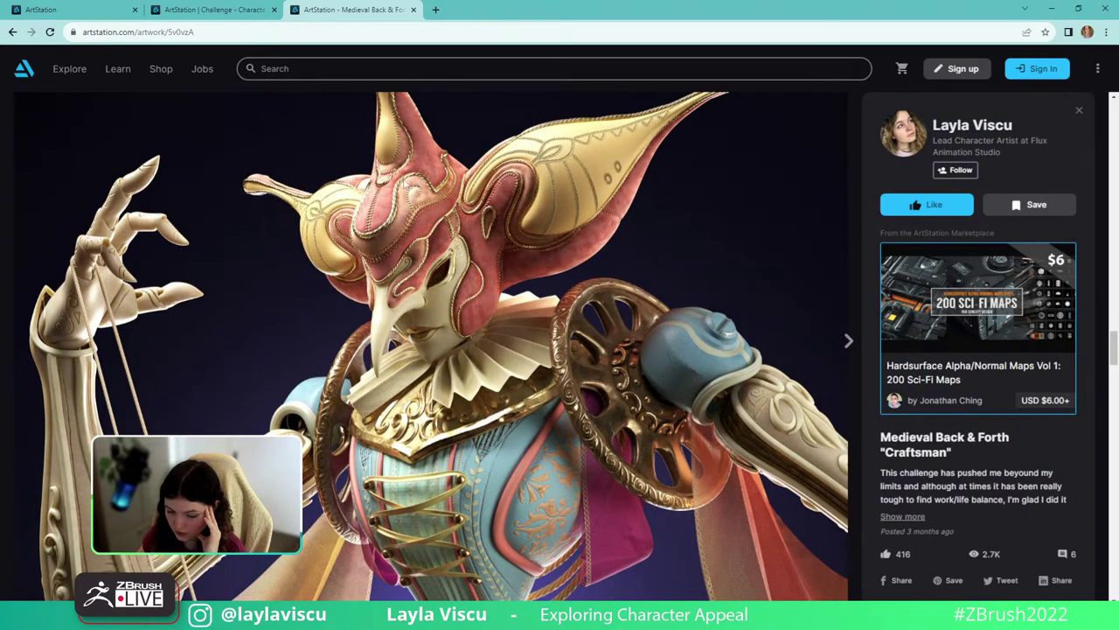
pyautogui.scroll(1, 413, 142)
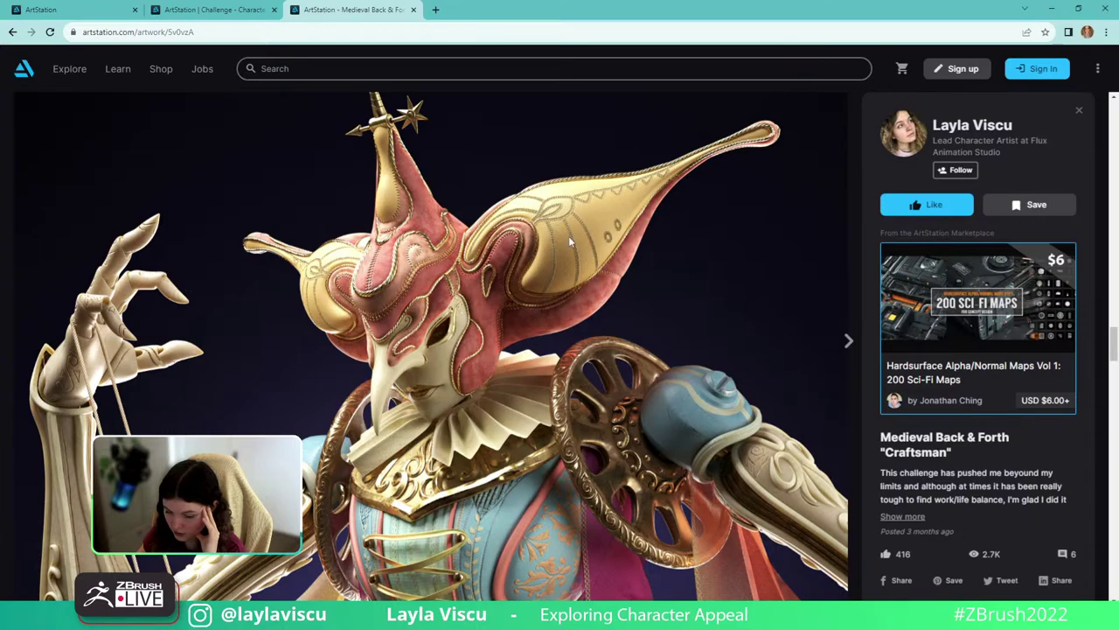
pyautogui.scroll(-3, 568, 231)
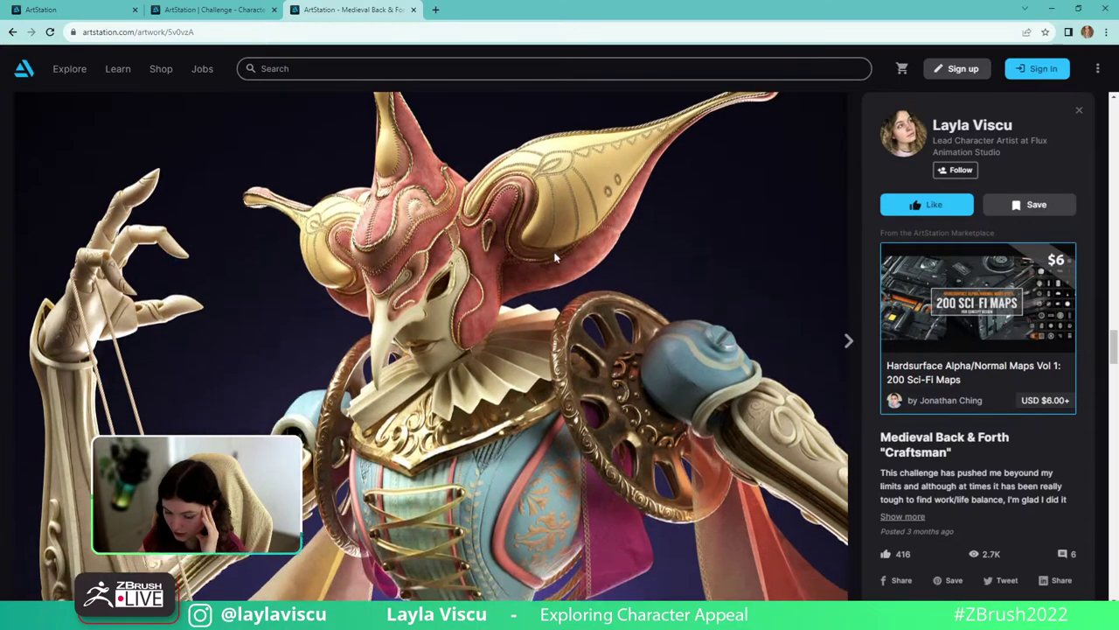
pyautogui.scroll(-1, 554, 256)
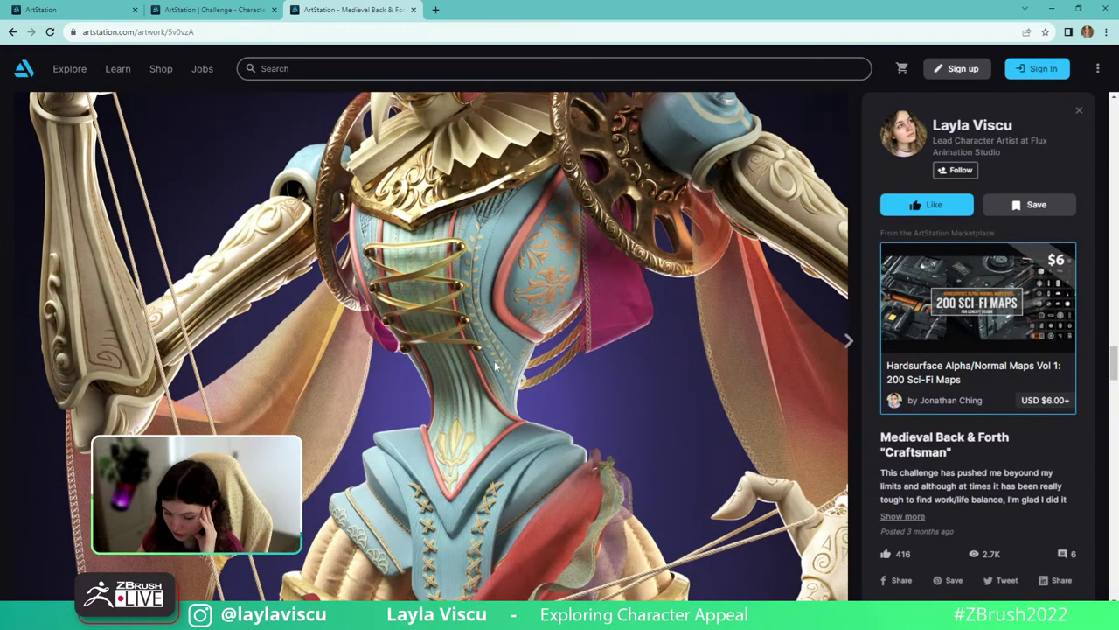
pyautogui.scroll(-5, 477, 449)
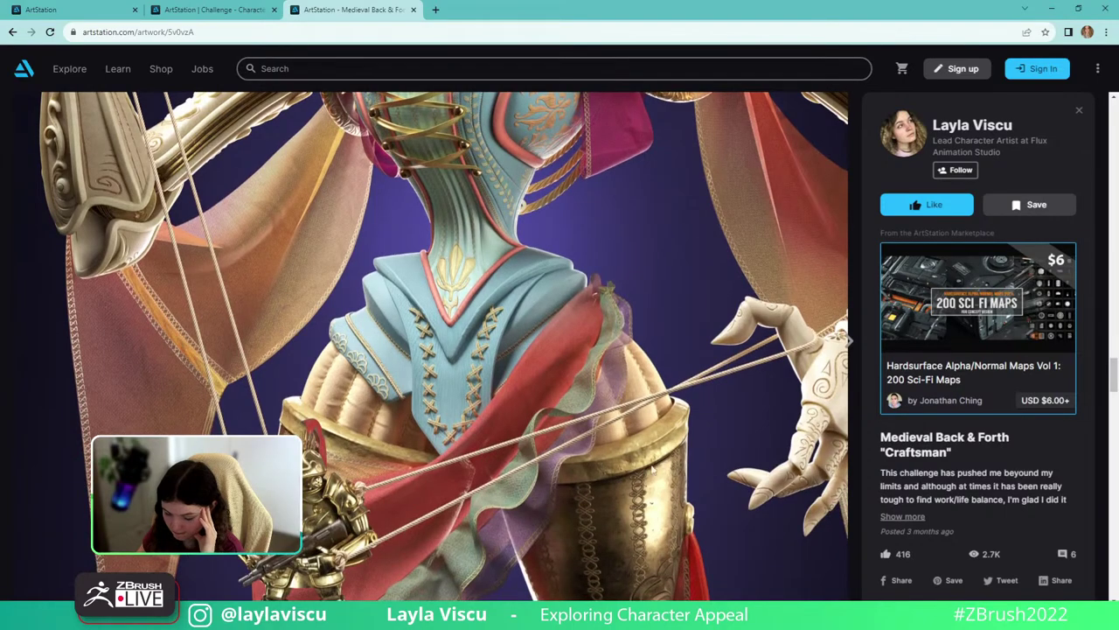
pyautogui.scroll(4, 590, 440)
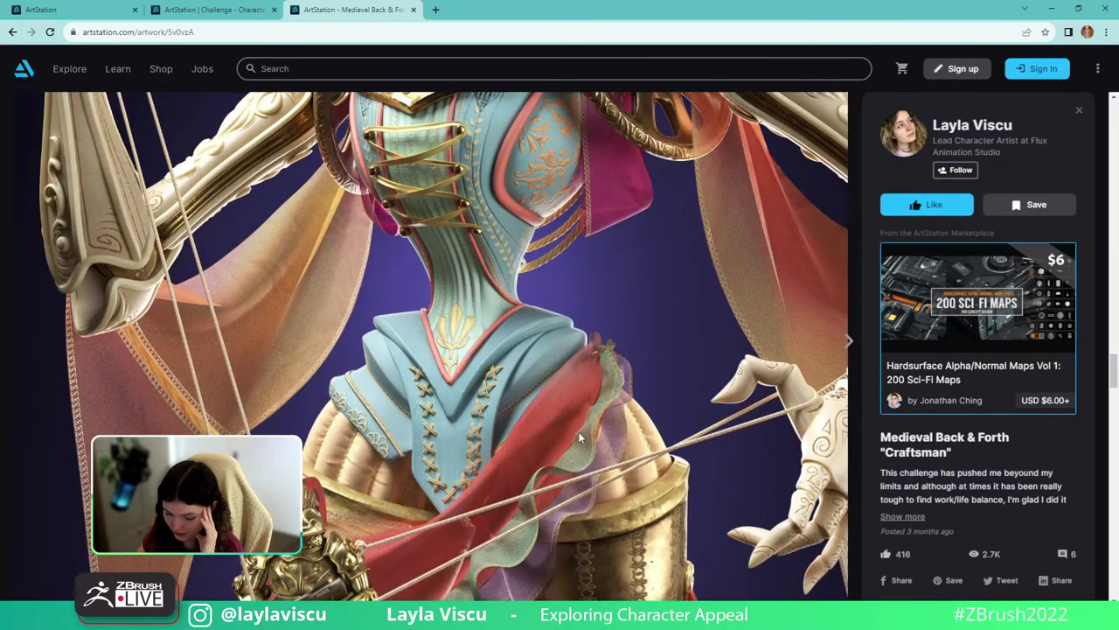
pyautogui.scroll(-3, 577, 438)
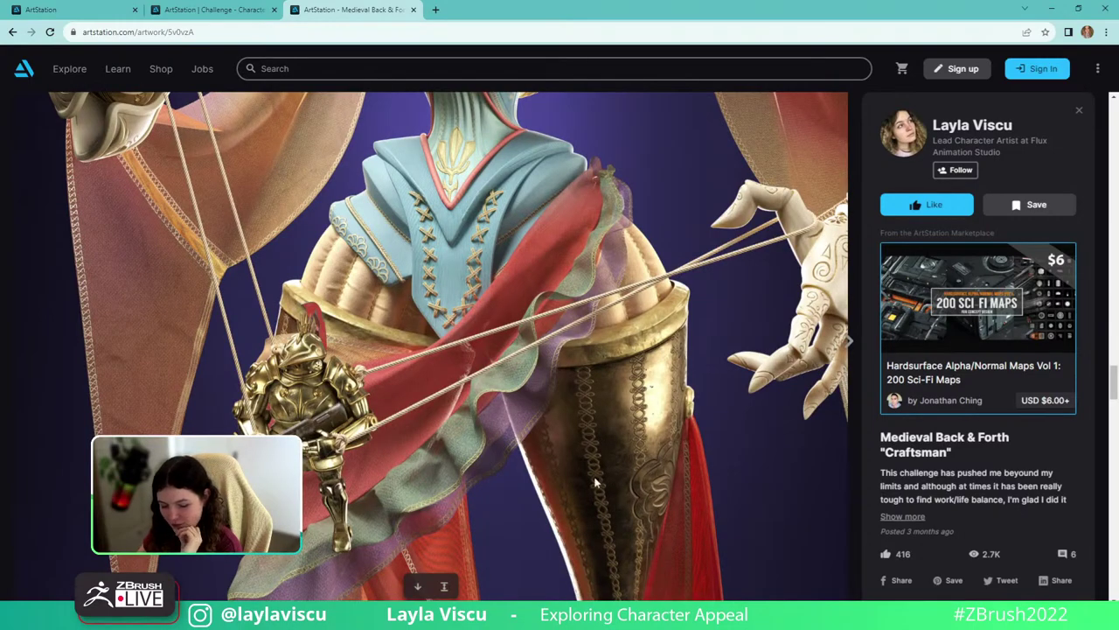
pyautogui.scroll(-10, 621, 413)
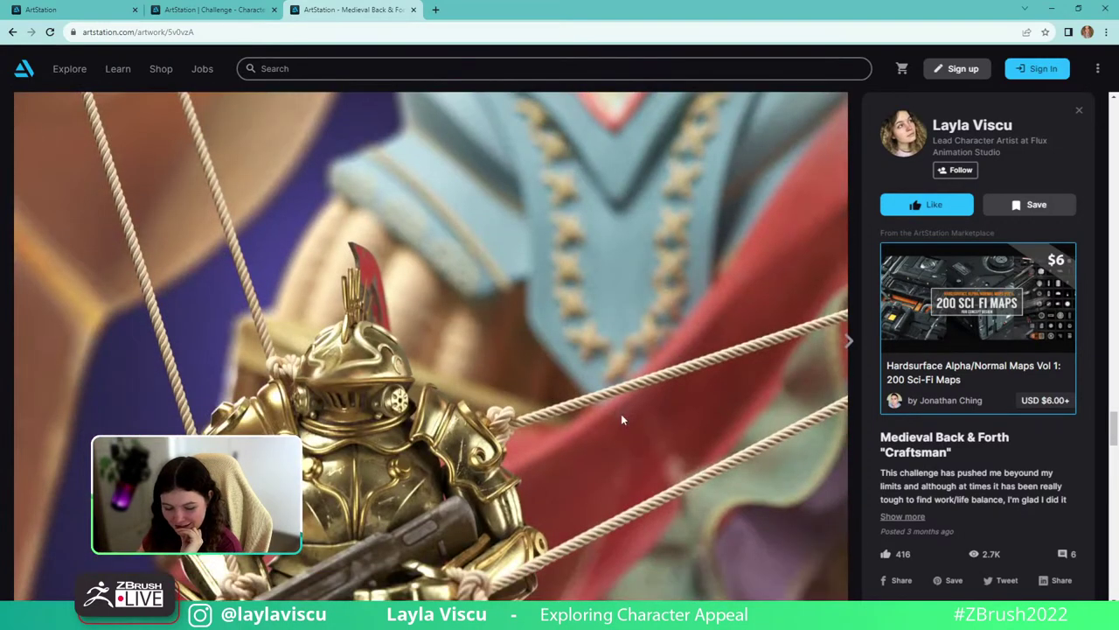
# Look over the gold knight puppet renders and texture breakdown further down the artwork, ending at the puppeteer's corset close-up.
pyautogui.scroll(-3, 621, 420)
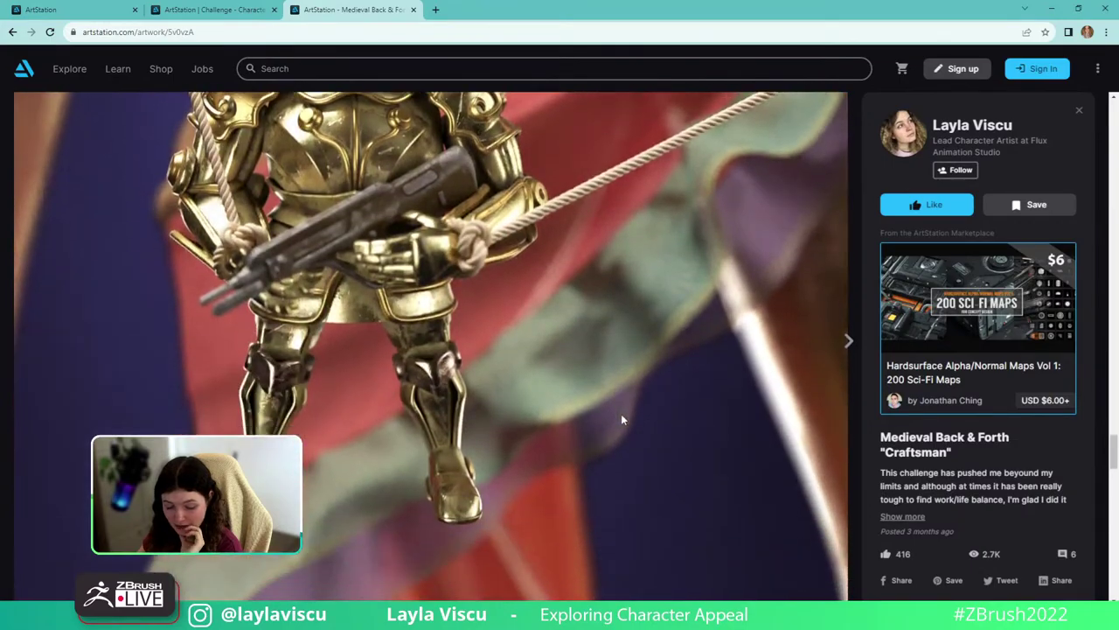
pyautogui.scroll(-10, 621, 420)
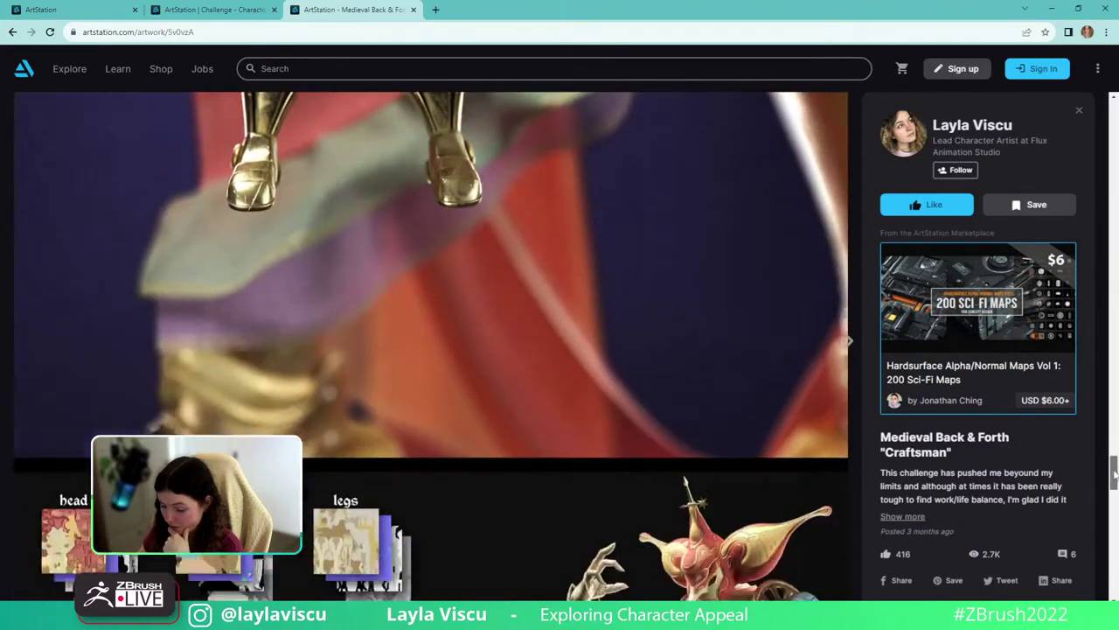
pyautogui.scroll(-10, 622, 420)
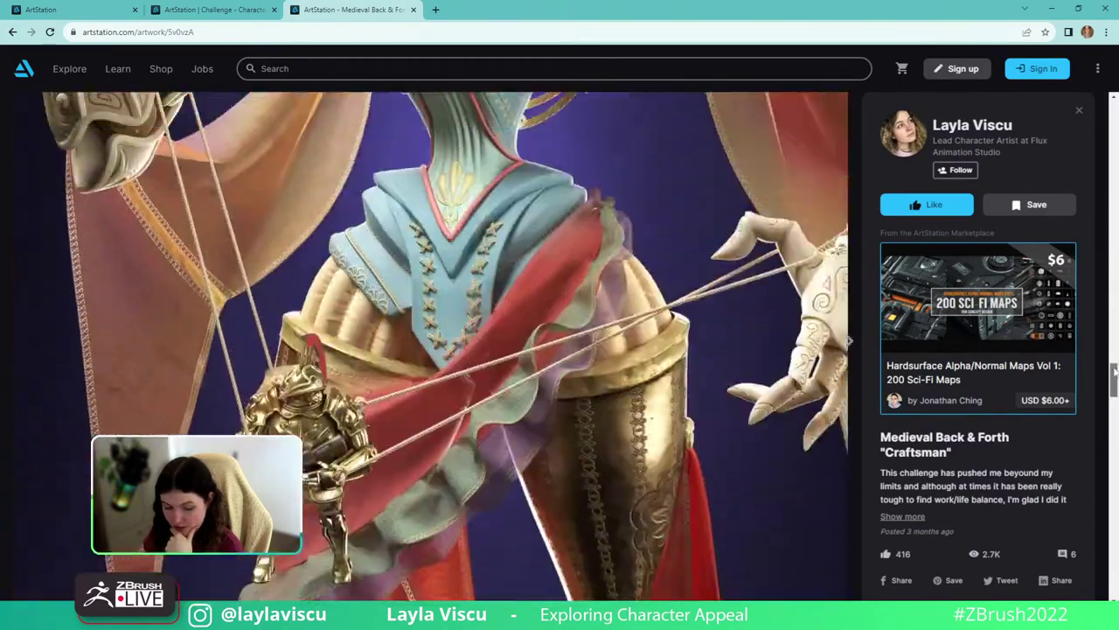
pyautogui.scroll(2, 397, 344)
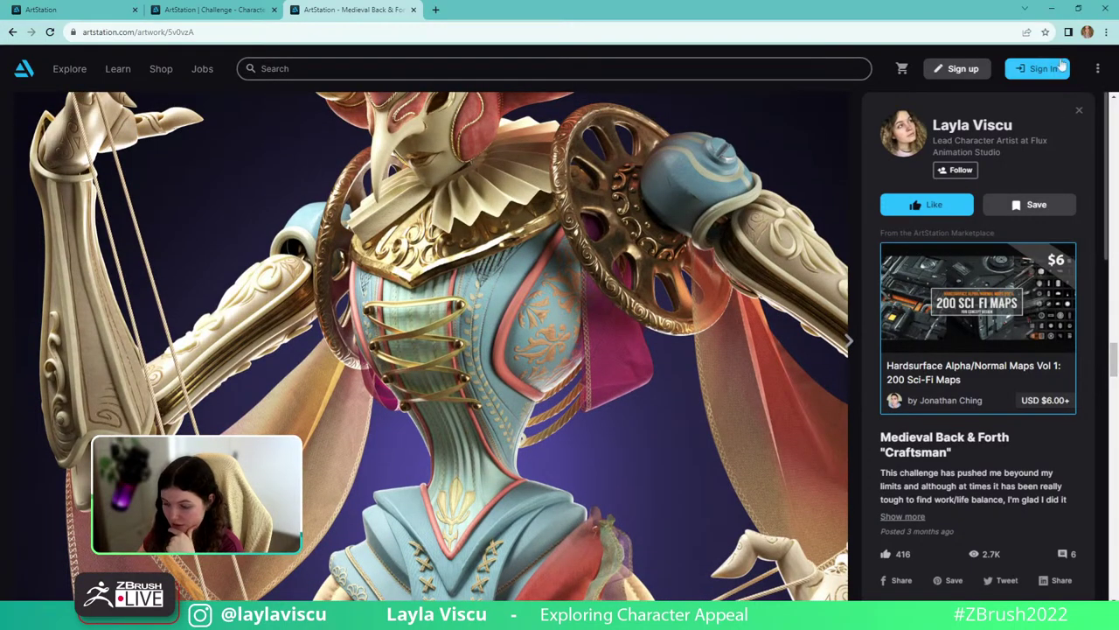
# Switch back to ZBrush and examine the masked chest and sternum design on the character from the front.
pyautogui.click(1049, 10)
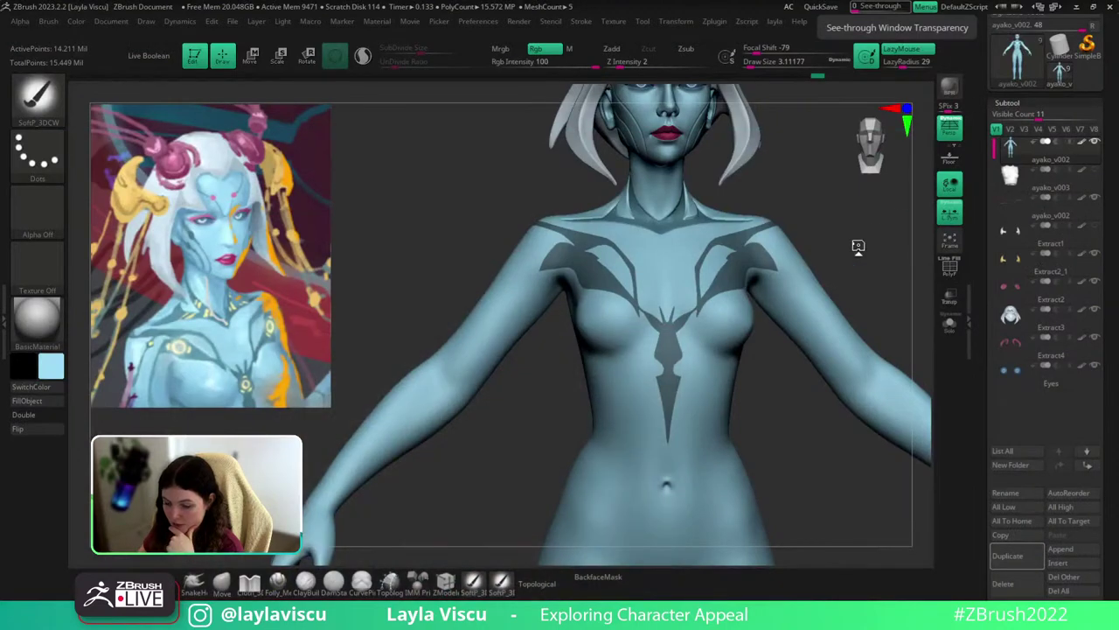
pyautogui.moveTo(862, 236)
pyautogui.mouseDown()
pyautogui.moveTo(851, 268)
pyautogui.moveTo(802, 300)
pyautogui.mouseUp()
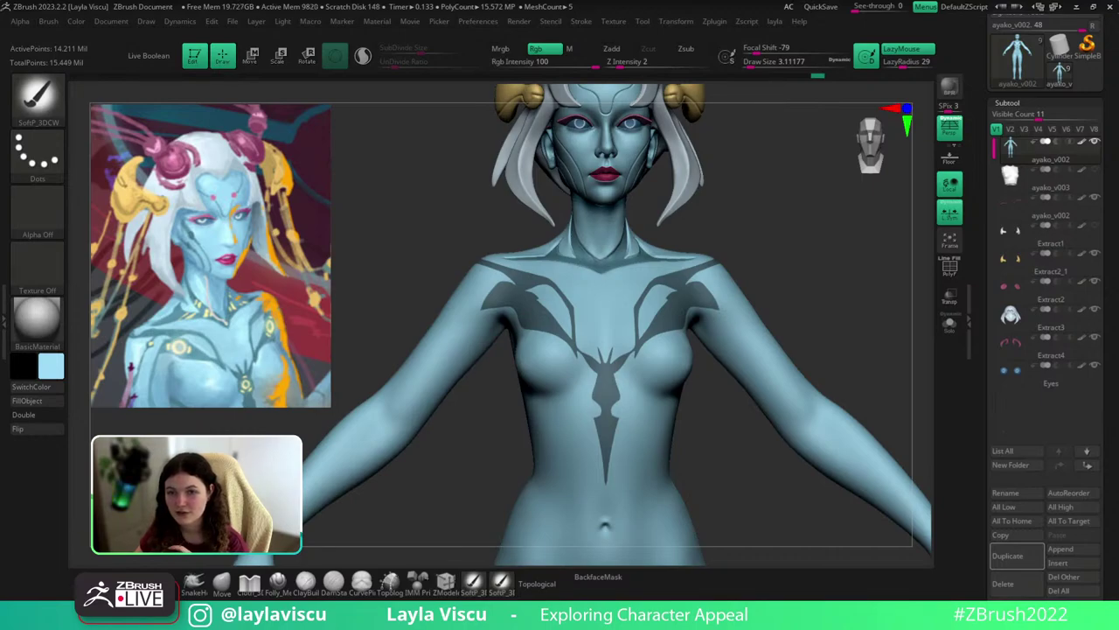
pyautogui.hotkey('alt', 'Tab')
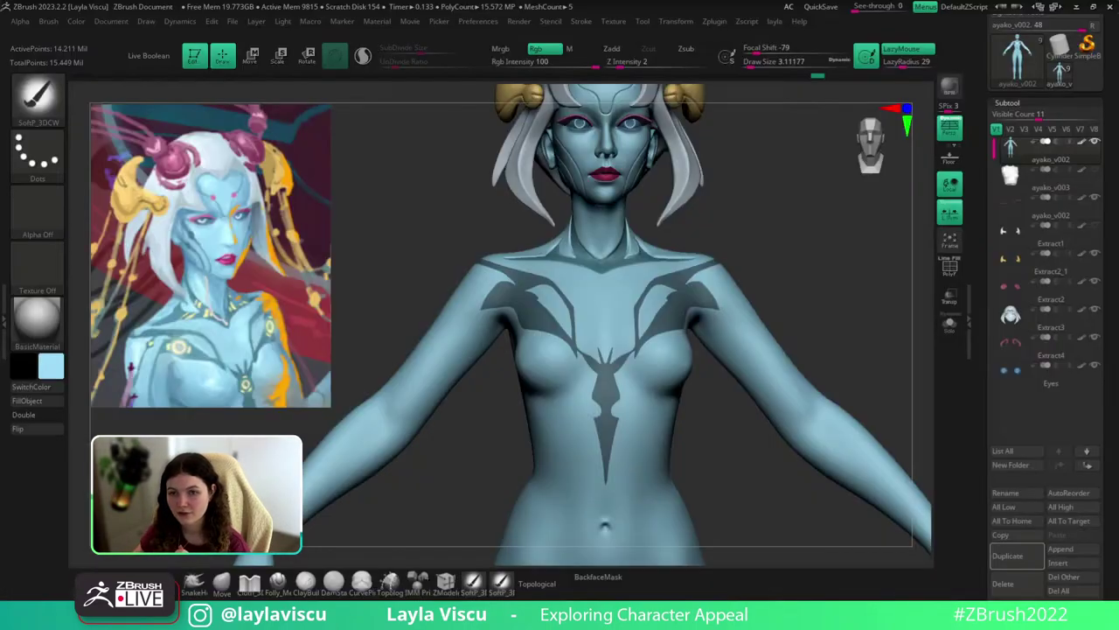
pyautogui.moveTo(807, 282); pyautogui.dragTo(819, 307)
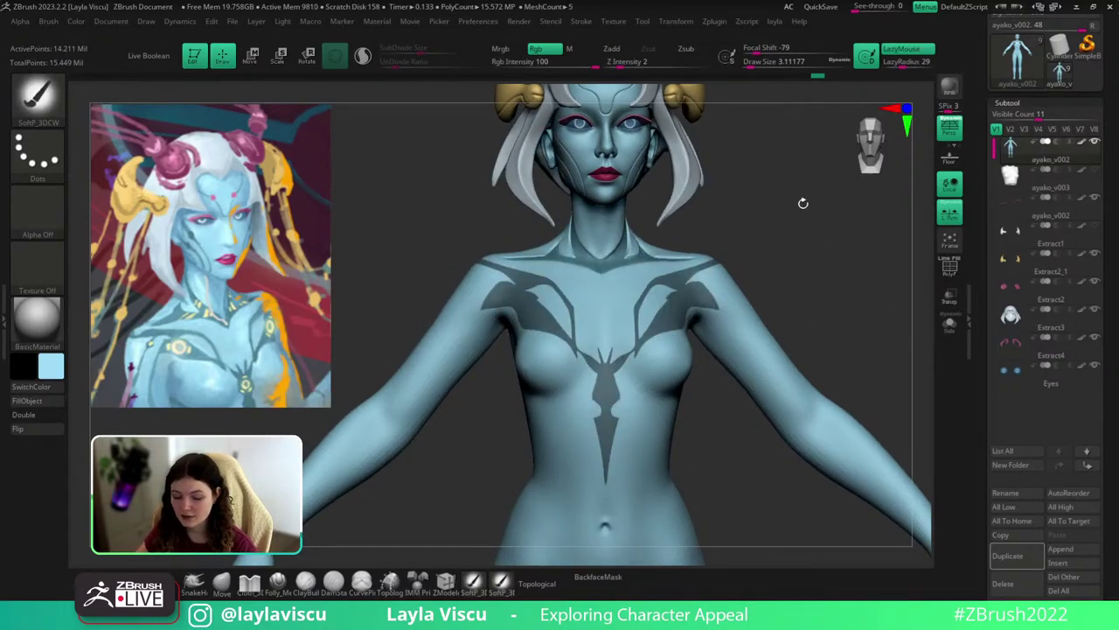
pyautogui.keyDown('alt'); pyautogui.moveTo(802, 203); pyautogui.dragTo(816, 224); pyautogui.keyUp('alt')
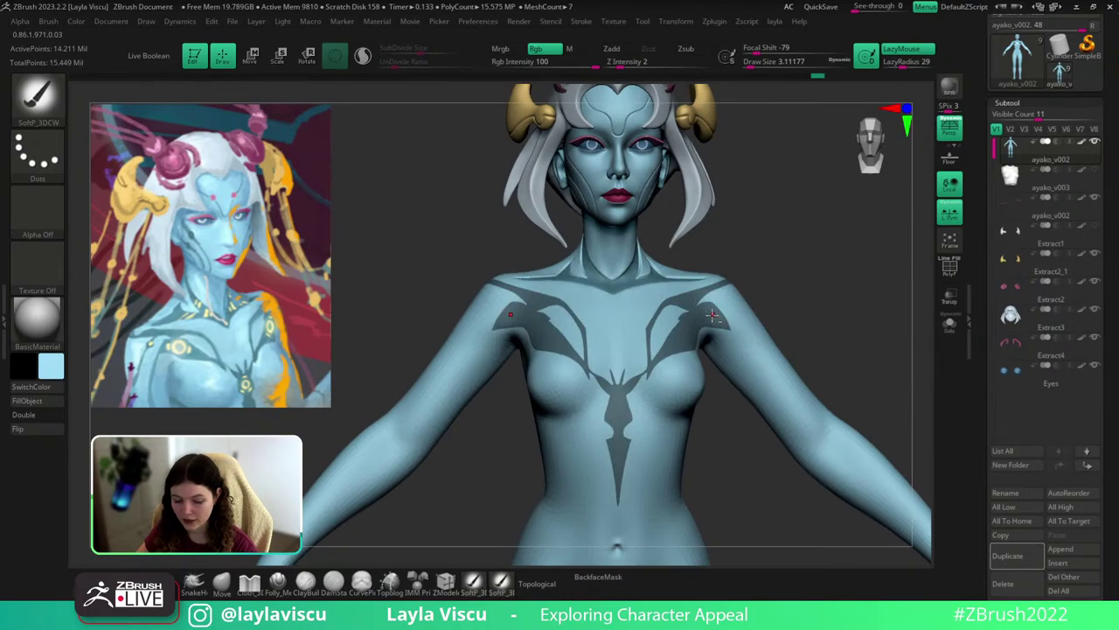
pyautogui.moveTo(789, 328)
pyautogui.keyDown('ctrl'); pyautogui.mouseDown(button='right')
pyautogui.moveTo(845, 332)
pyautogui.moveTo(790, 324)
pyautogui.mouseUp(button='right'); pyautogui.keyUp('ctrl')
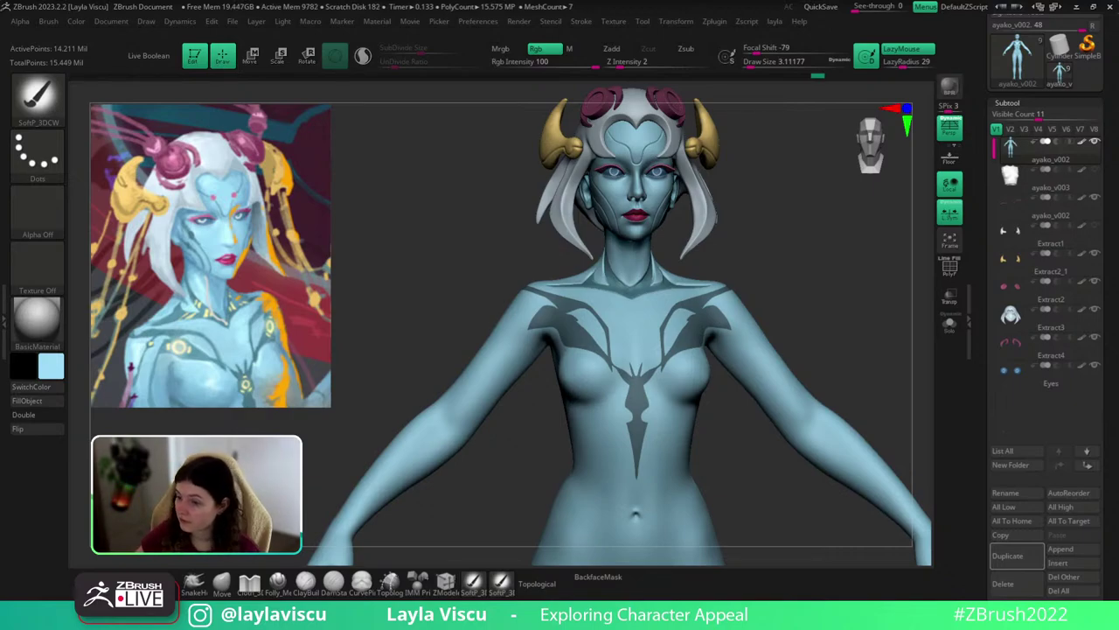
# Switch to the browser, search Google for "3 point based lighting system" and show the image results.
pyautogui.hotkey('alt', 'Tab')
pyautogui.click(433, 35)
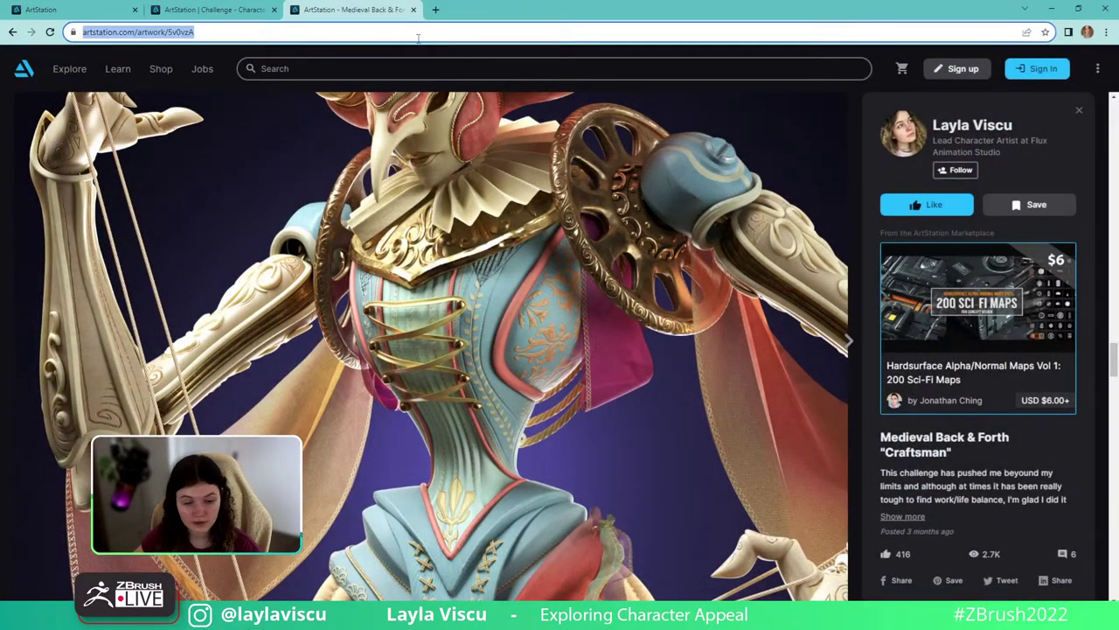
pyautogui.hotkey('ctrl', 'v')
pyautogui.press('Return')
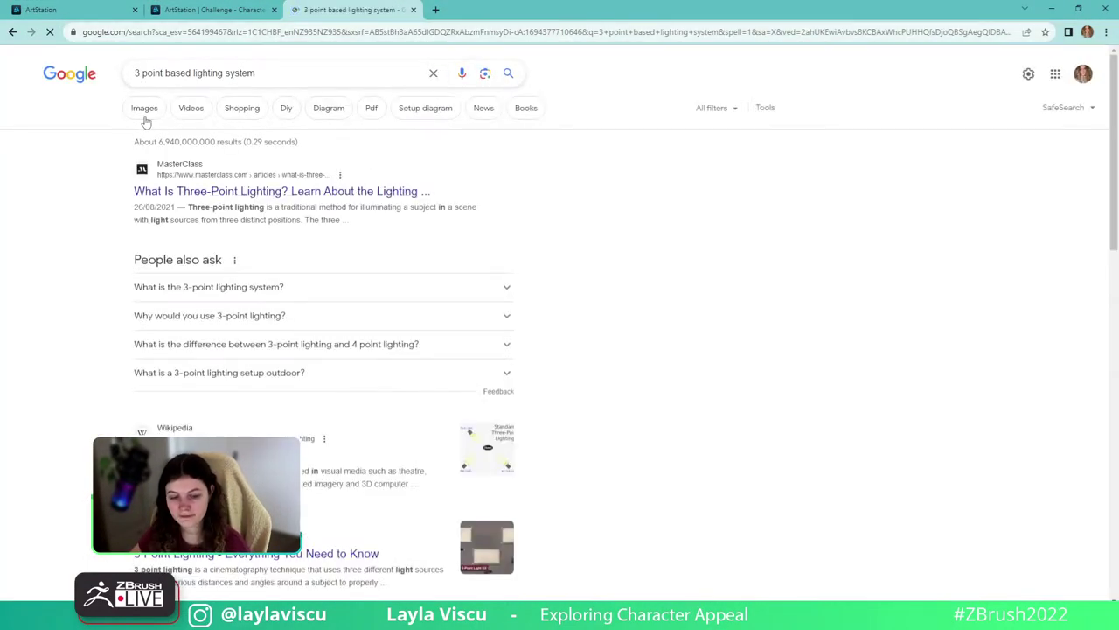
pyautogui.click(144, 108)
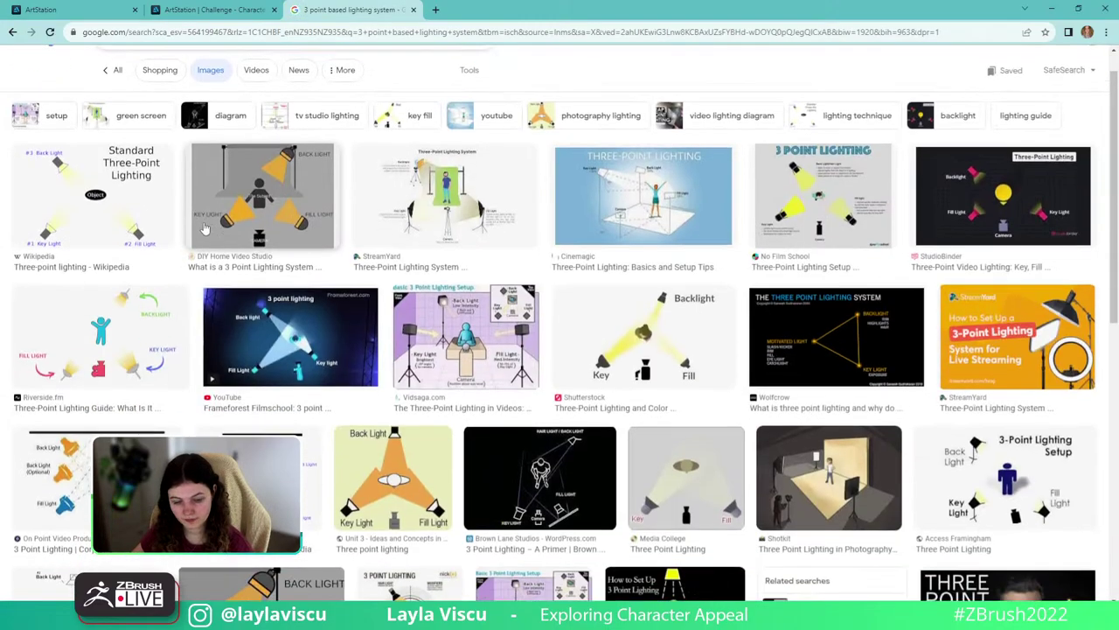
# Examine the DIY Home Video Studio and StreamYard three-point lighting diagrams for the key, fill and back light placement.
pyautogui.click(211, 225)
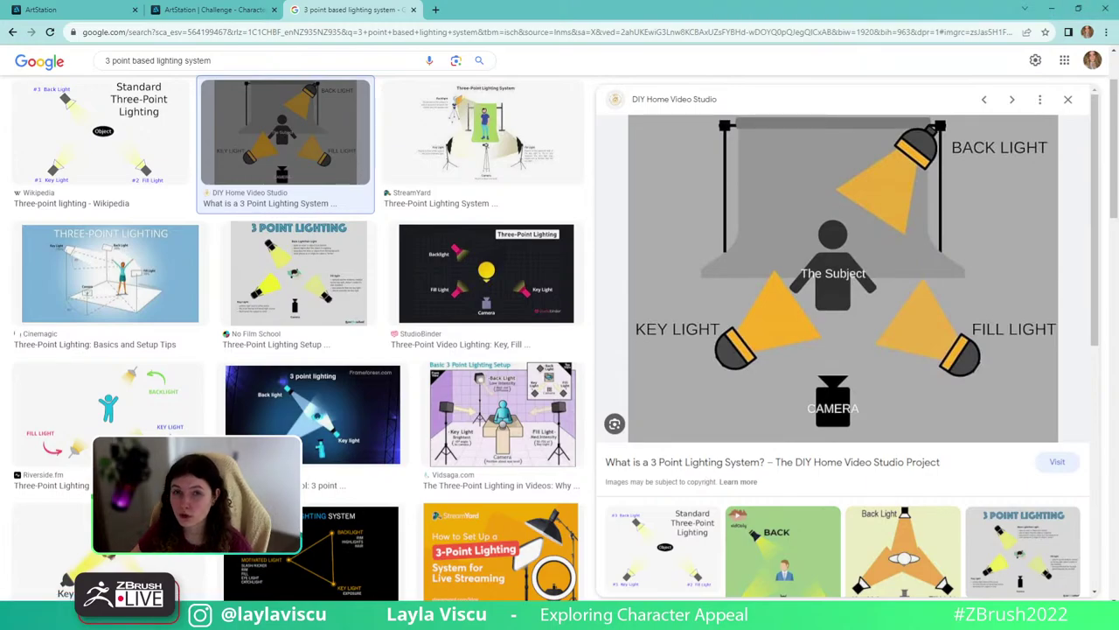
pyautogui.scroll(-1, 737, 521)
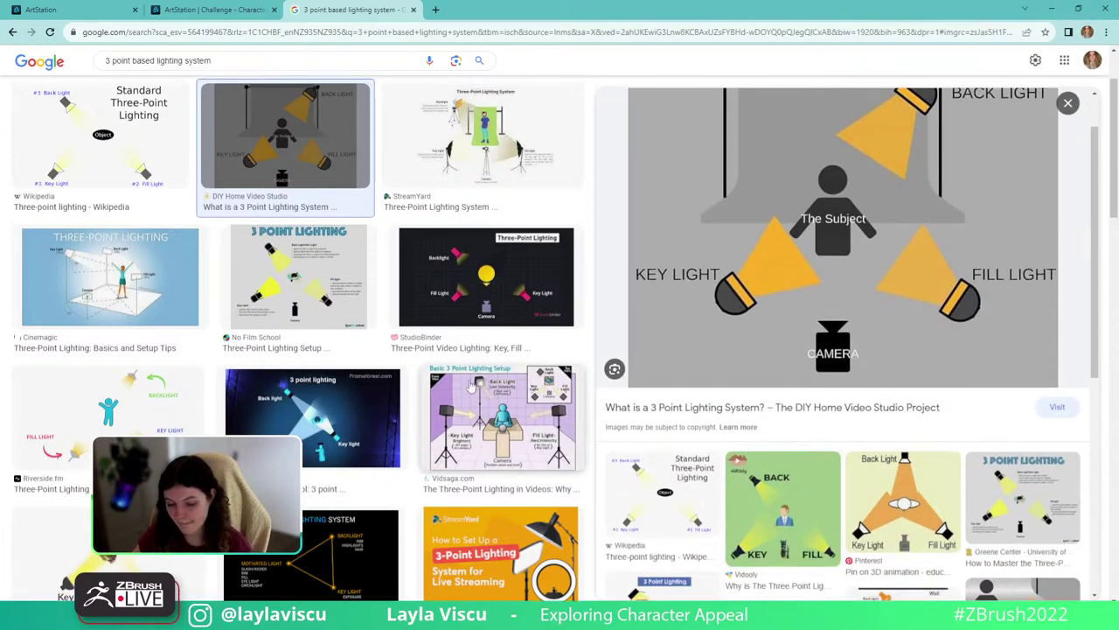
pyautogui.scroll(2, 472, 386)
pyautogui.click(484, 249)
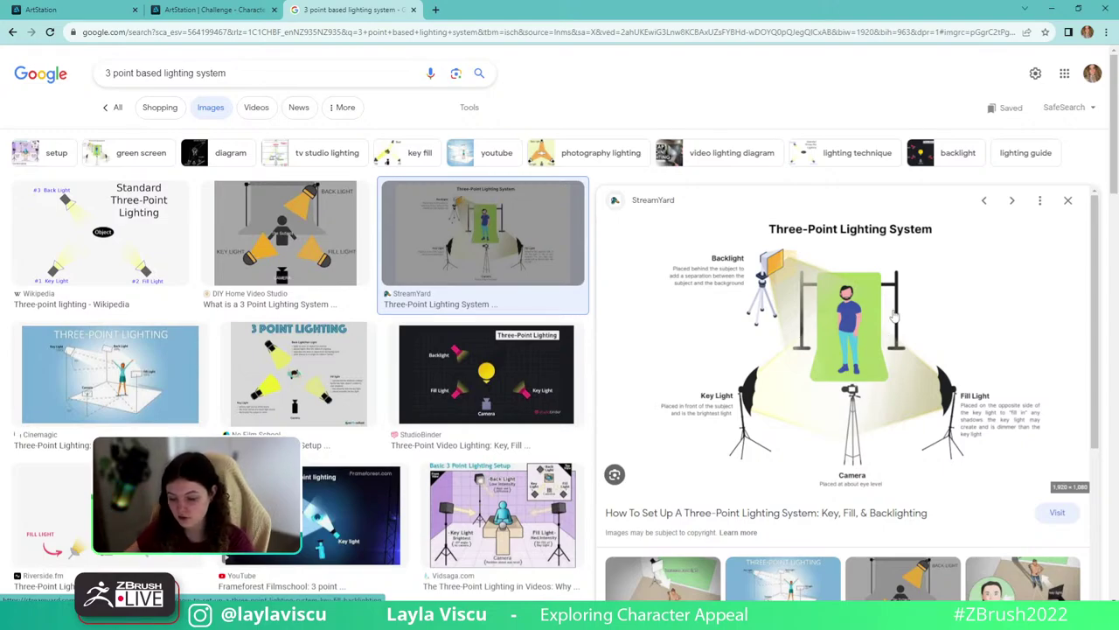
pyautogui.scroll(-1, 864, 389)
pyautogui.scroll(1, 861, 415)
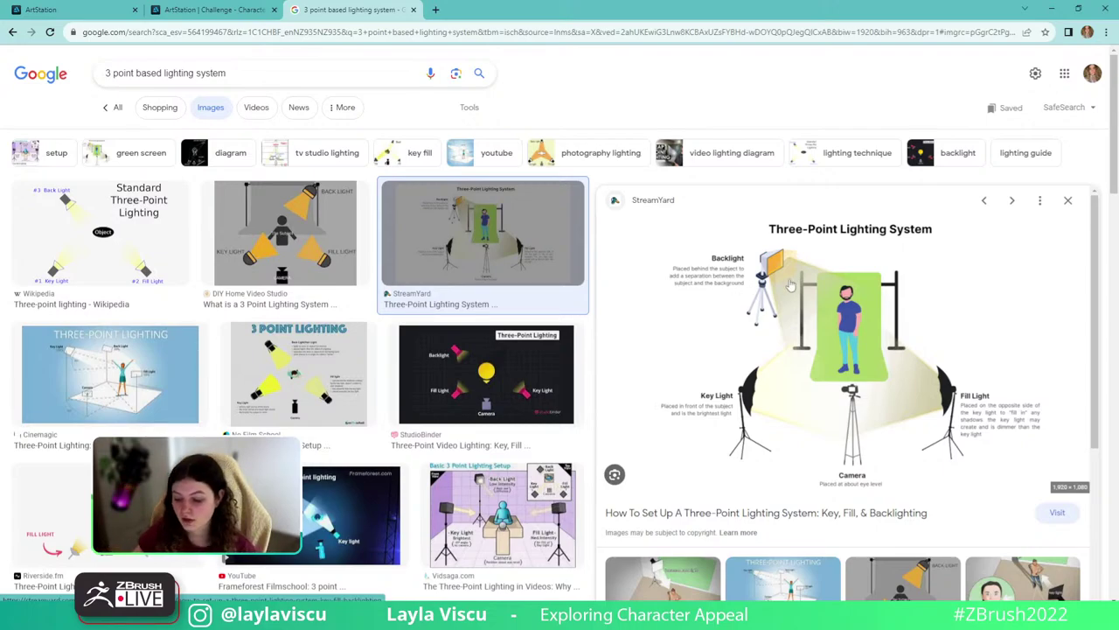
pyautogui.scroll(-1, 792, 286)
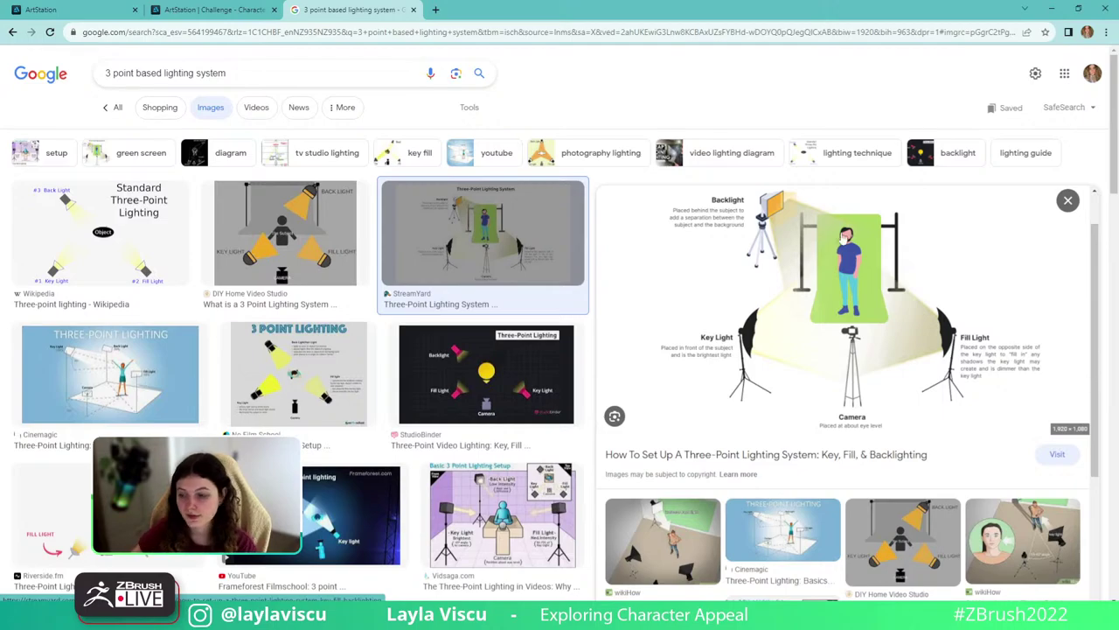
# Go back to the "Medieval Back & Forth 'Craftsman'" artwork and view its lighting on the puppeteer render.
pyautogui.click(205, 9)
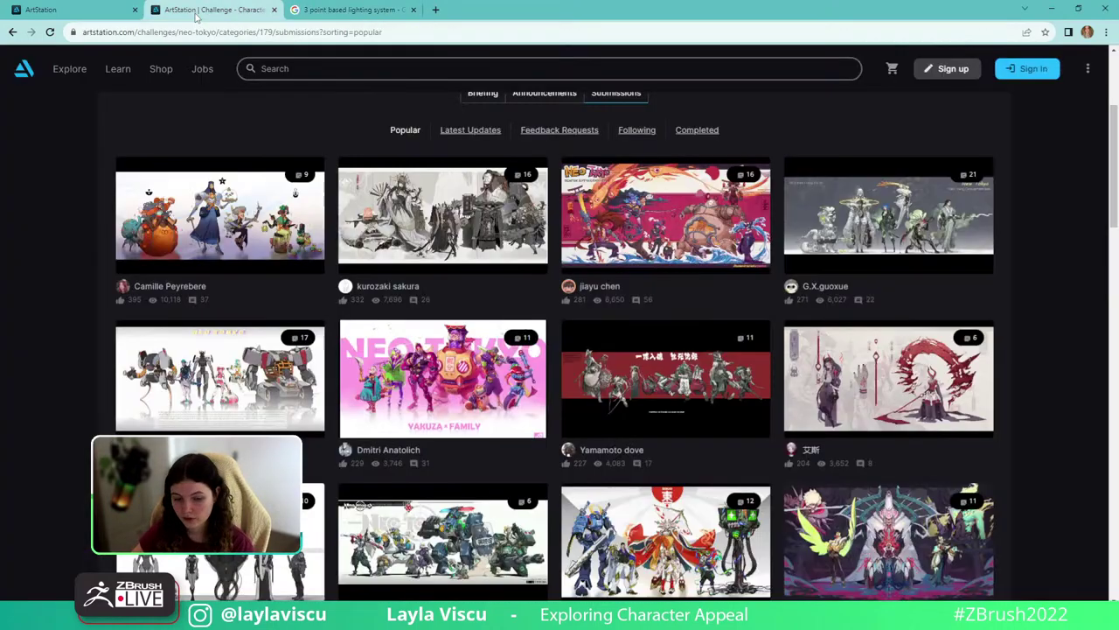
pyautogui.click(301, 10)
pyautogui.rightClick(12, 32)
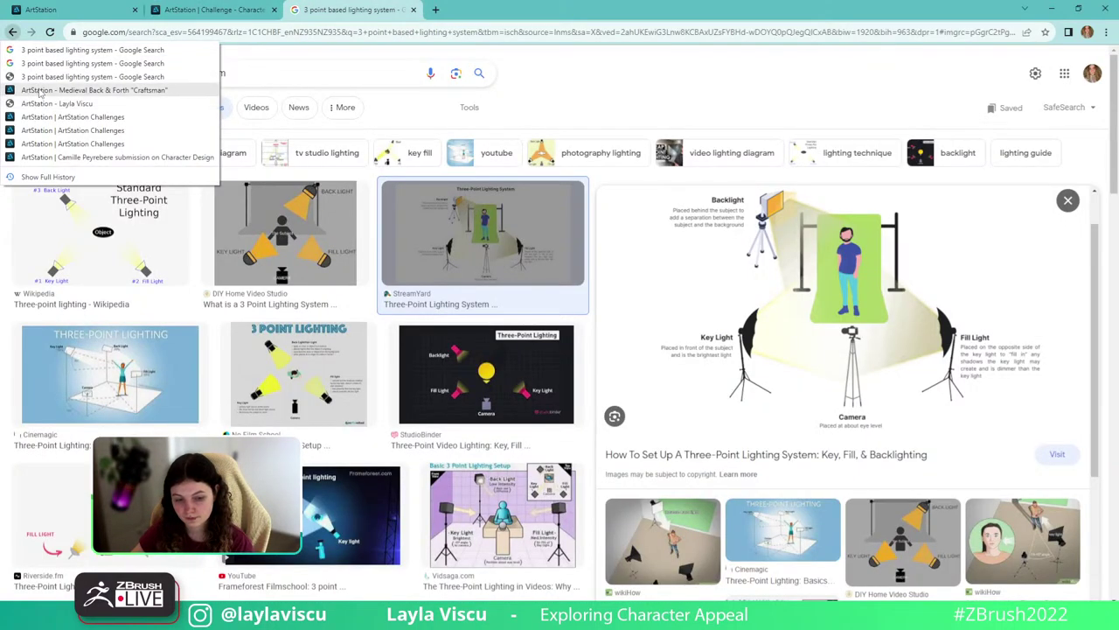
pyautogui.click(39, 91)
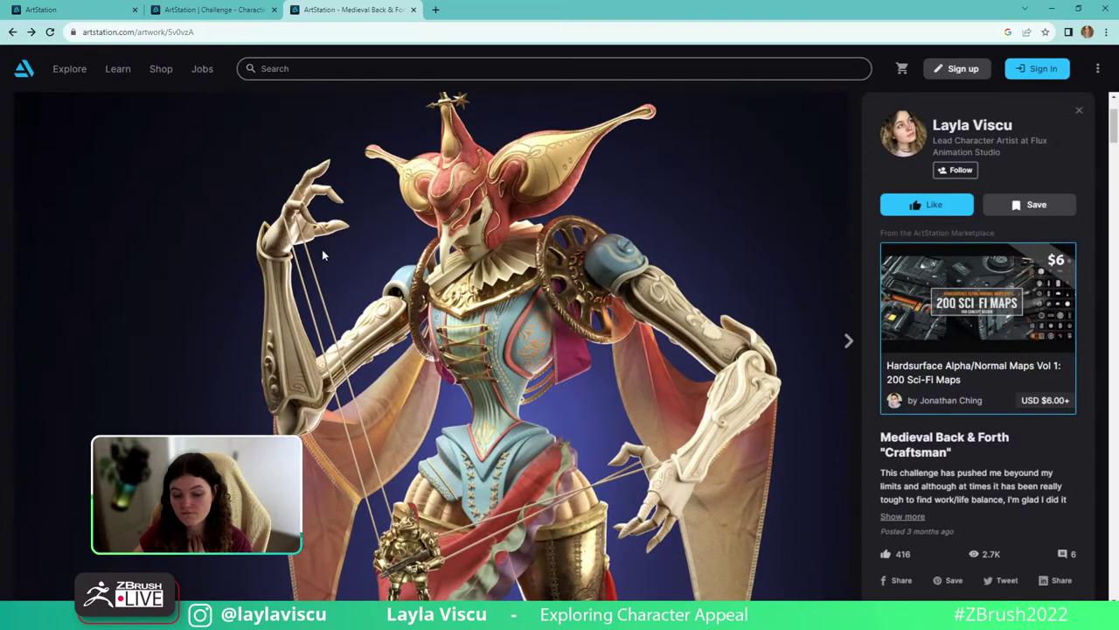
pyautogui.scroll(-1, 322, 250)
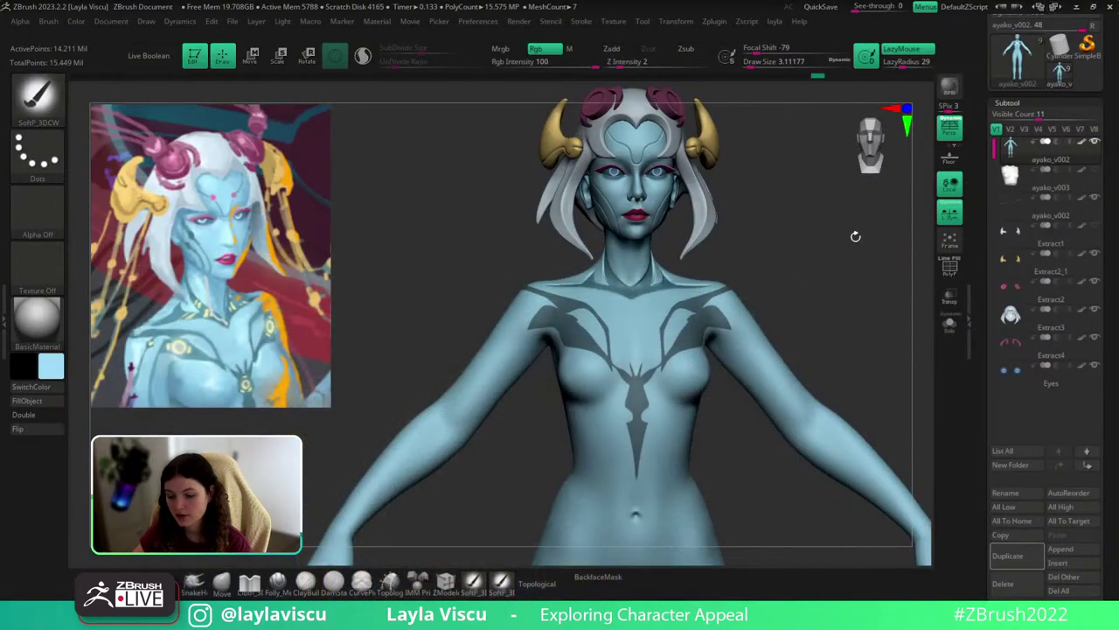
# Return to ZBrush and round out the sides of the sternum mask's upper section below the diagonal stripes.
pyautogui.moveTo(855, 237); pyautogui.dragTo(848, 243)
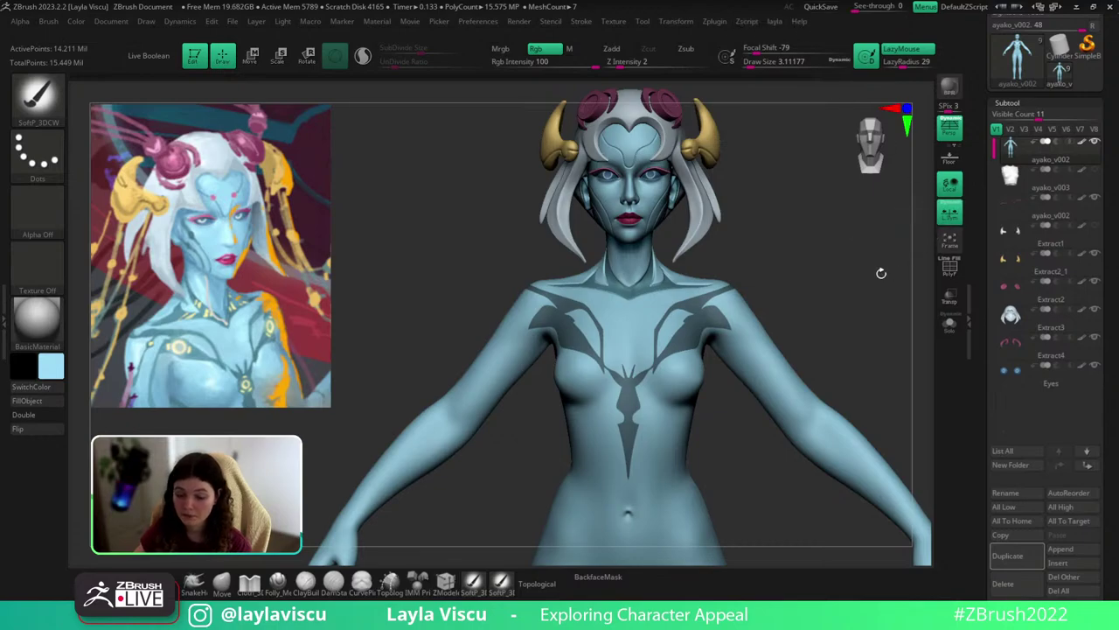
pyautogui.moveTo(880, 275); pyautogui.dragTo(883, 273)
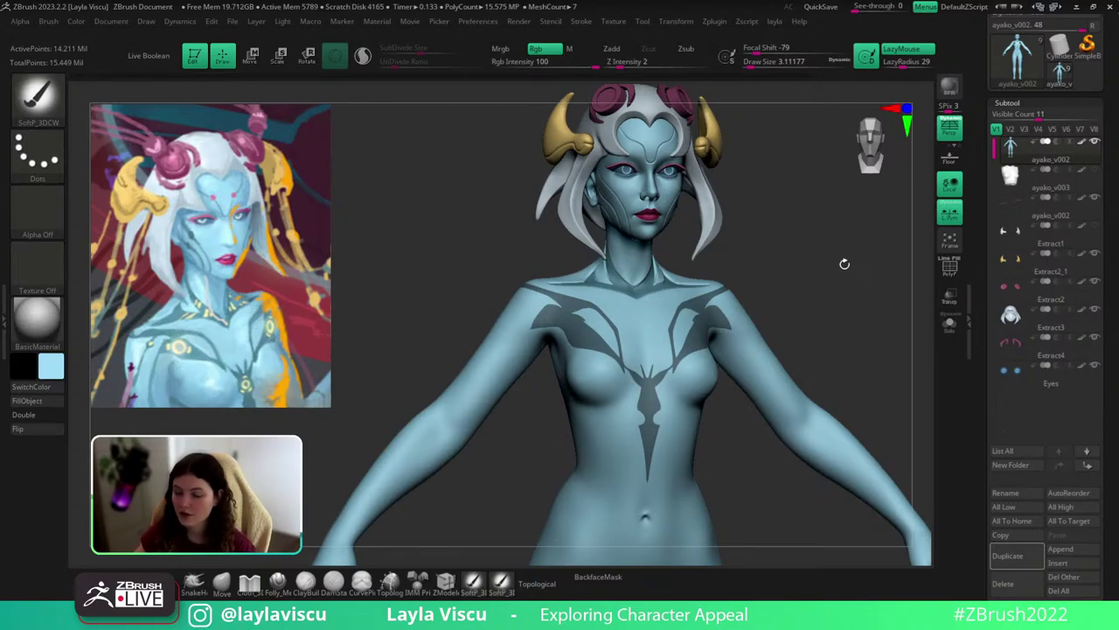
pyautogui.moveTo(845, 266); pyautogui.dragTo(442, 426)
pyautogui.press('d')
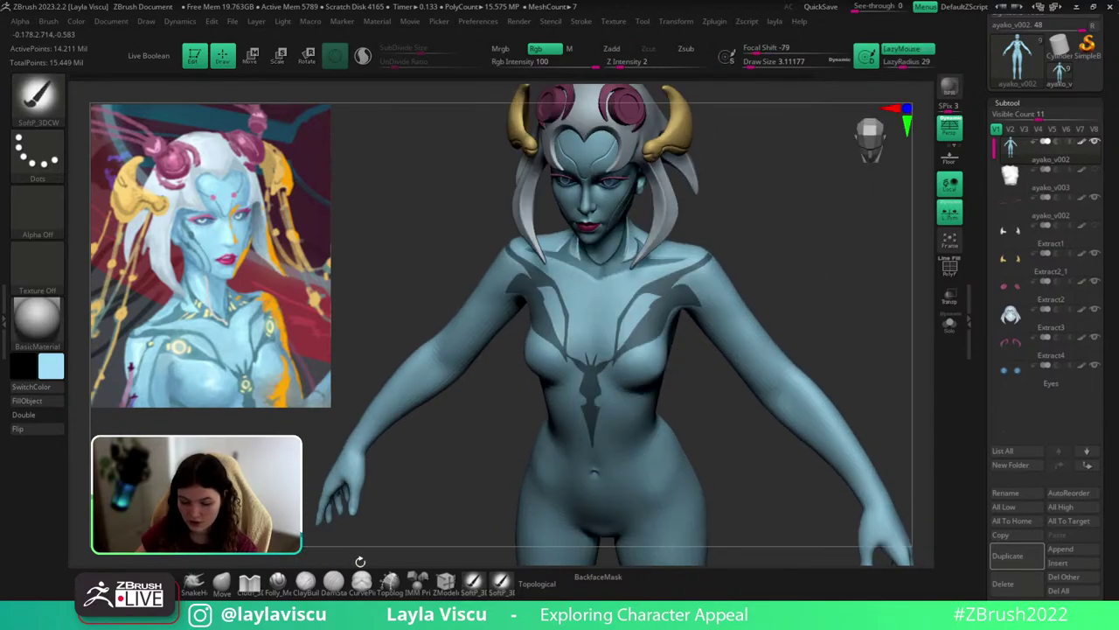
pyautogui.keyDown('shift'); pyautogui.moveTo(765, 294); pyautogui.dragTo(756, 275); pyautogui.keyUp('shift')
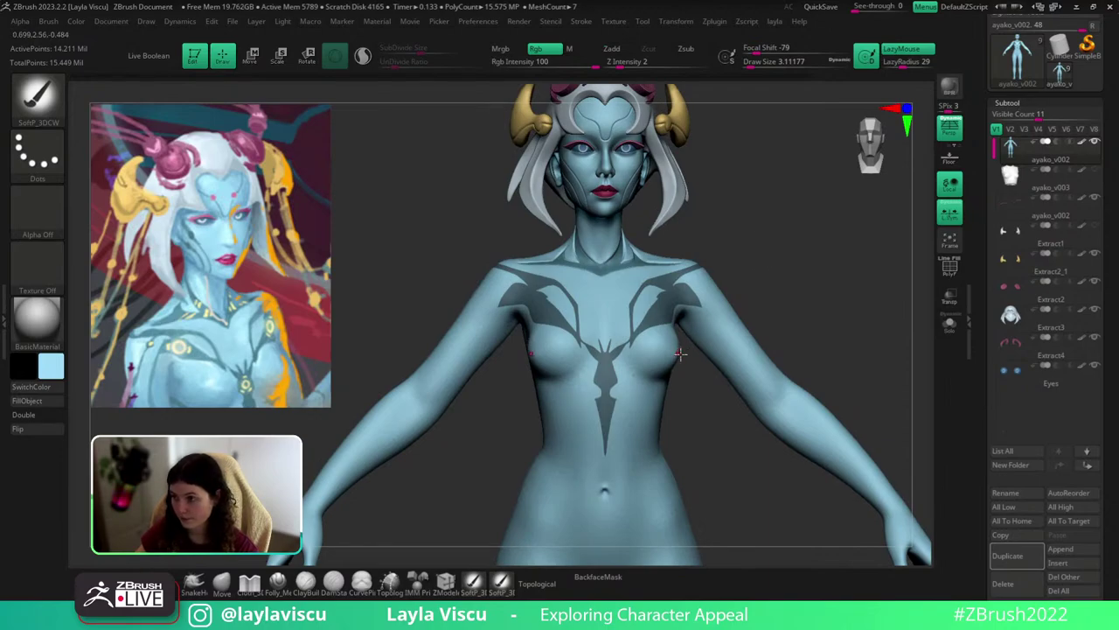
pyautogui.moveTo(662, 342)
pyautogui.keyDown('ctrl'); pyautogui.mouseDown(button='right')
pyautogui.moveTo(701, 412)
pyautogui.moveTo(709, 342)
pyautogui.moveTo(726, 415)
pyautogui.mouseUp(button='right'); pyautogui.keyUp('ctrl')
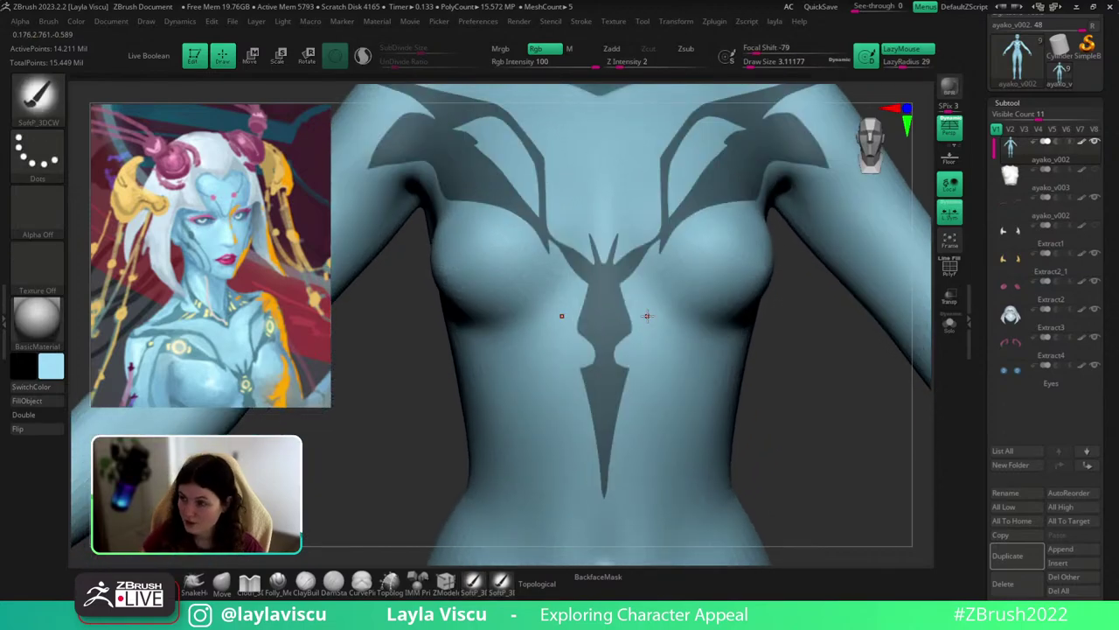
pyautogui.press('ctrl')
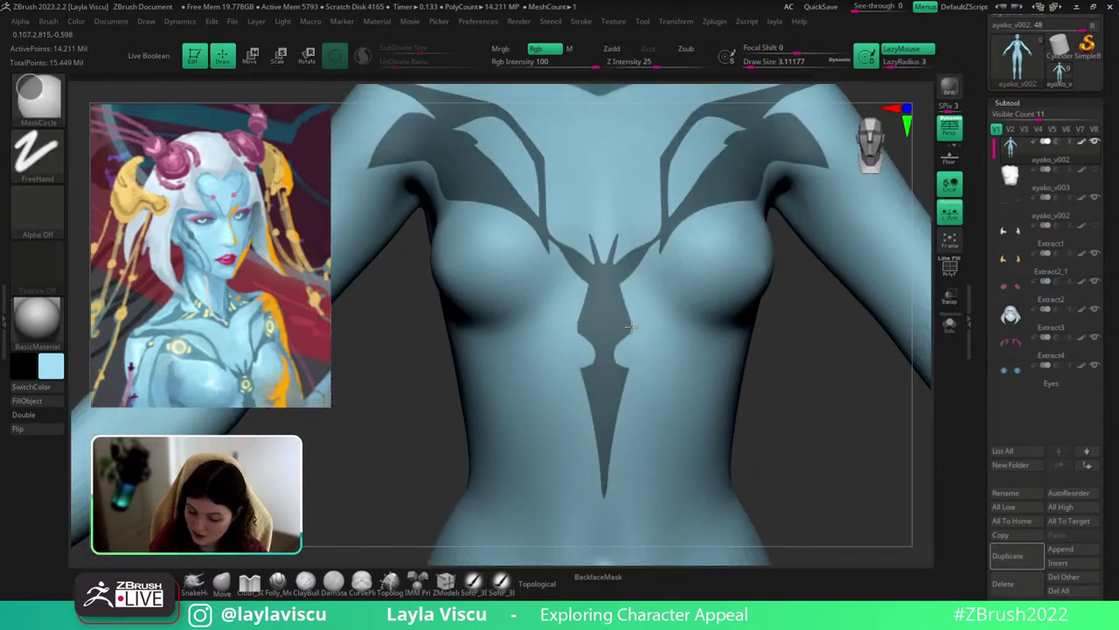
pyautogui.keyDown('ctrl'); pyautogui.moveTo(631, 312); pyautogui.dragTo(617, 276); pyautogui.keyUp('ctrl')
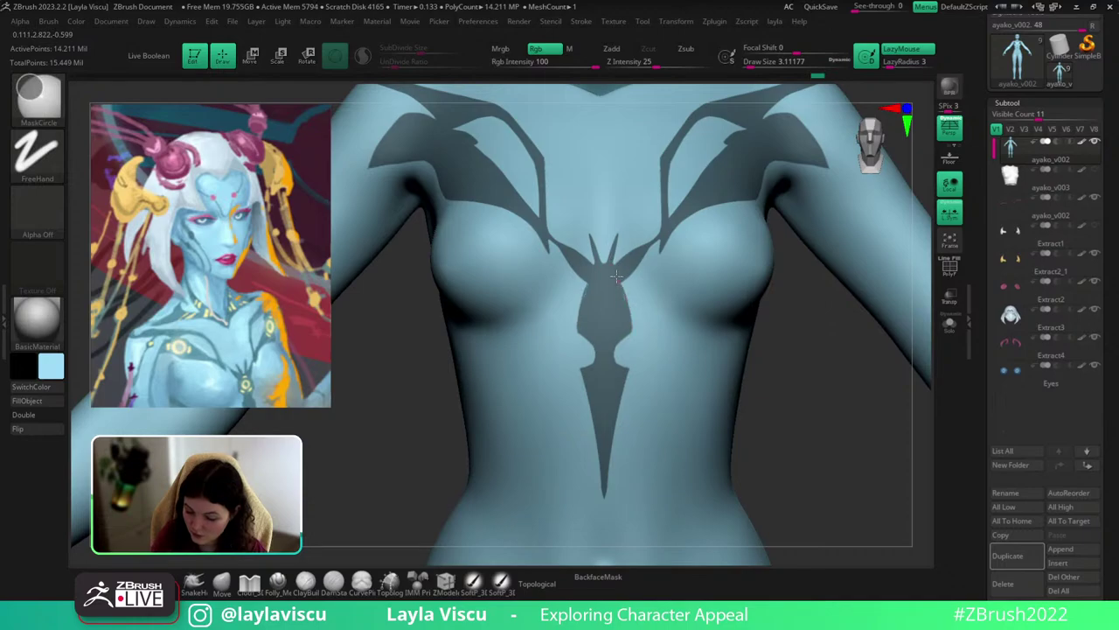
pyautogui.keyDown('ctrl'); pyautogui.moveTo(625, 323); pyautogui.dragTo(625, 336); pyautogui.keyUp('ctrl')
# Widen the sternum mask's lower spike with outward-curving sides, filling the gaps along its edges at a draw size of about 7.47.
pyautogui.keyDown('ctrl'); pyautogui.moveTo(743, 429); pyautogui.dragTo(727, 334, button='right'); pyautogui.keyUp('ctrl')
pyautogui.moveTo(787, 440)
pyautogui.keyDown('ctrl'); pyautogui.mouseDown(button='right')
pyautogui.moveTo(766, 398)
pyautogui.moveTo(783, 408)
pyautogui.mouseUp(button='right'); pyautogui.keyUp('ctrl')
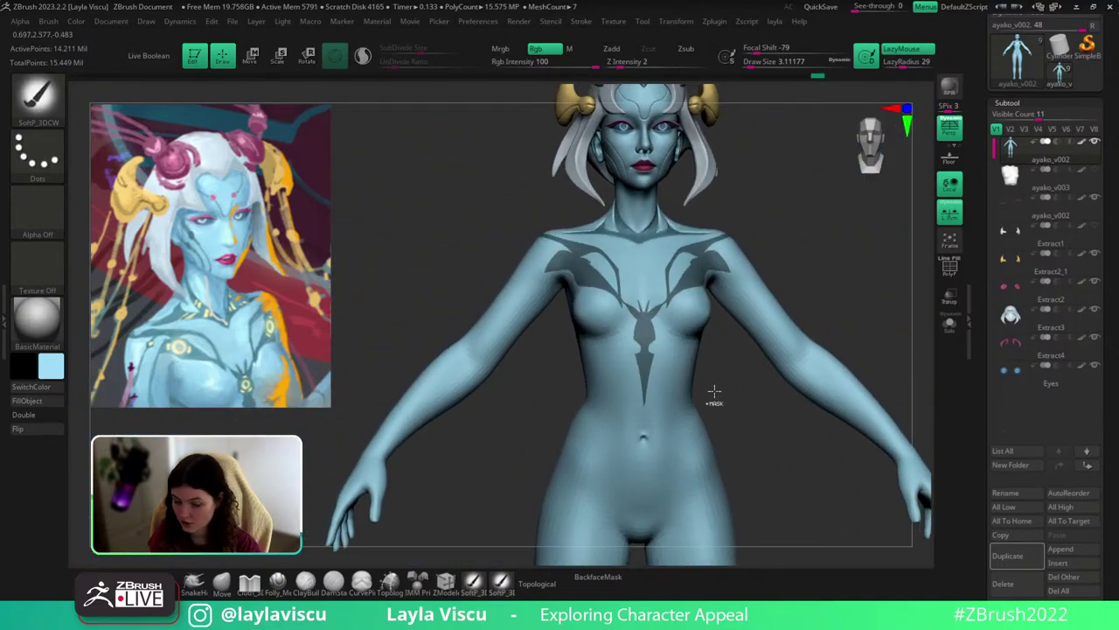
pyautogui.keyDown('ctrl'); pyautogui.moveTo(712, 393); pyautogui.dragTo(675, 455, button='right'); pyautogui.keyUp('ctrl')
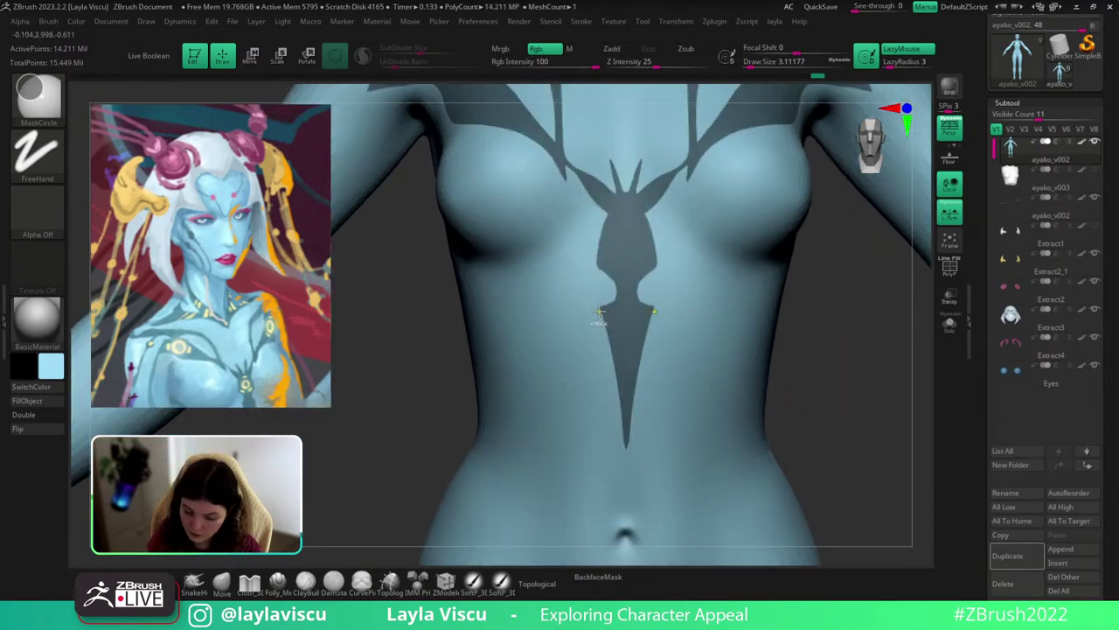
pyautogui.moveTo(600, 309)
pyautogui.keyDown('ctrl'); pyautogui.mouseDown()
pyautogui.moveTo(624, 434)
pyautogui.moveTo(600, 315)
pyautogui.mouseUp(); pyautogui.keyUp('ctrl')
pyautogui.keyDown('ctrl'); pyautogui.moveTo(601, 302); pyautogui.dragTo(626, 402, button='right'); pyautogui.keyUp('ctrl')
pyautogui.moveTo(597, 308)
pyautogui.keyDown('ctrl'); pyautogui.mouseDown()
pyautogui.moveTo(623, 426)
pyautogui.moveTo(615, 402)
pyautogui.mouseUp(); pyautogui.keyUp('ctrl')
pyautogui.press('s')
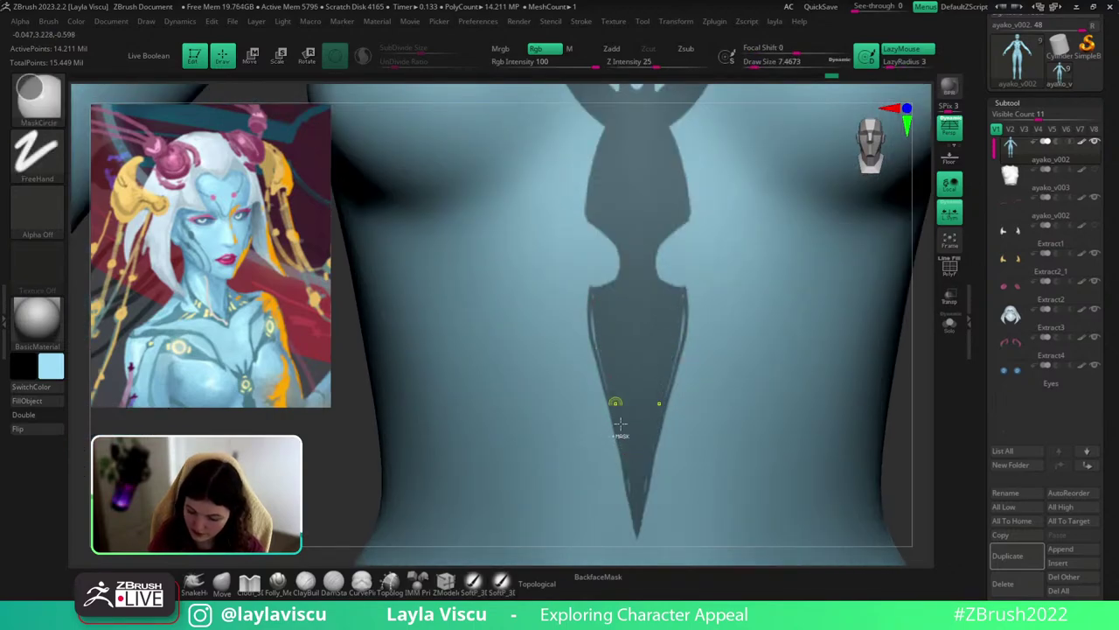
pyautogui.keyDown('ctrl'); pyautogui.moveTo(627, 461); pyautogui.dragTo(594, 301); pyautogui.keyUp('ctrl')
# Trim the mask along the lower edges of the spike to keep its tip narrow, and toggle the mask display to check it.
pyautogui.moveTo(639, 507)
pyautogui.keyDown('ctrl'); pyautogui.mouseDown()
pyautogui.moveTo(630, 459)
pyautogui.moveTo(620, 476)
pyautogui.moveTo(629, 535)
pyautogui.mouseUp(); pyautogui.keyUp('ctrl')
pyautogui.hotkey('ctrl', 'z')
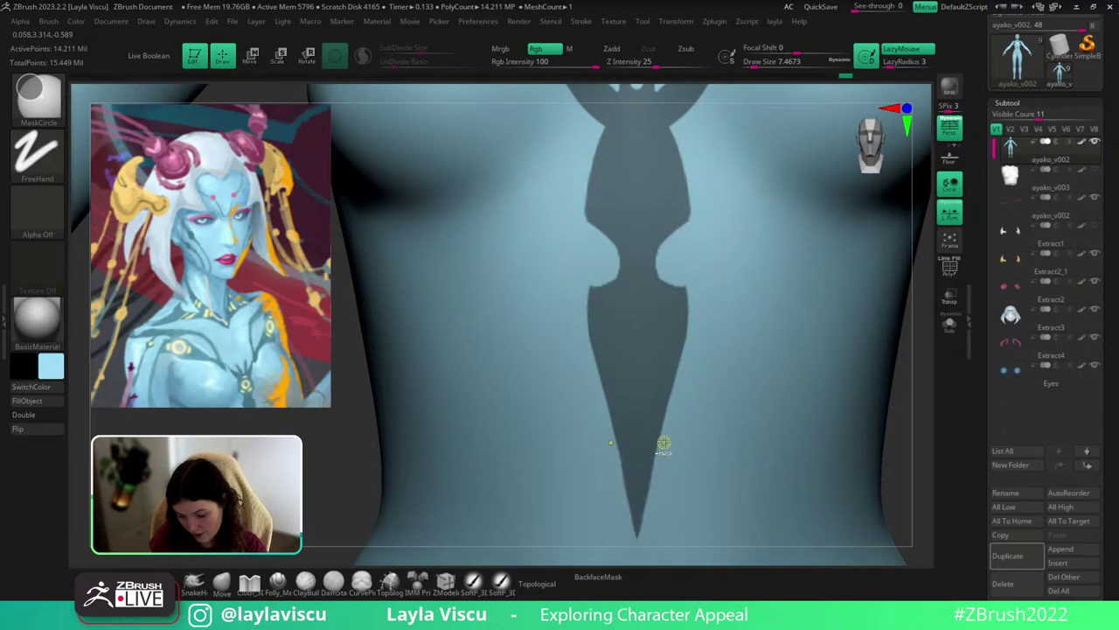
pyautogui.keyDown('ctrl'); pyautogui.keyDown('alt'); pyautogui.moveTo(662, 445); pyautogui.dragTo(647, 535); pyautogui.keyUp('alt'); pyautogui.keyUp('ctrl')
pyautogui.keyDown('ctrl'); pyautogui.moveTo(666, 431); pyautogui.dragTo(688, 168, button='right'); pyautogui.keyUp('ctrl')
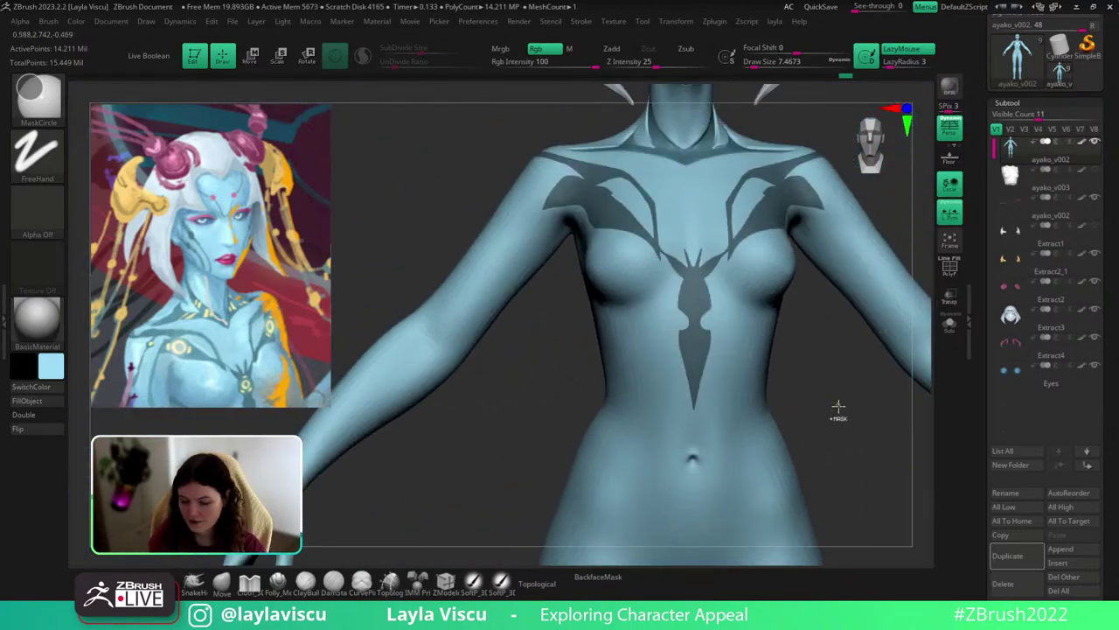
pyautogui.hotkey('ctrl', 'h')
pyautogui.hotkey('ctrl', 'h')
pyautogui.keyDown('alt'); pyautogui.moveTo(799, 343); pyautogui.dragTo(792, 457, button='right'); pyautogui.keyUp('alt')
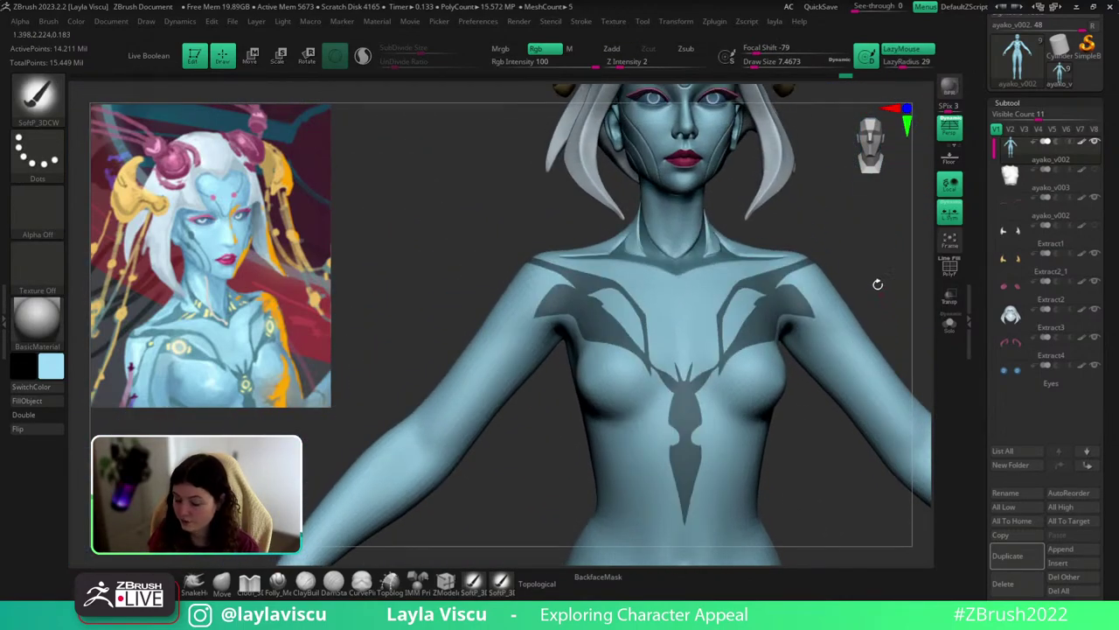
# Examine the chest, shoulder and sternum mask design from the front, above and three-quarter angles against the concept art.
pyautogui.moveTo(887, 277)
pyautogui.keyDown('alt'); pyautogui.mouseDown(button='right')
pyautogui.moveTo(853, 313)
pyautogui.moveTo(892, 320)
pyautogui.moveTo(857, 301)
pyautogui.moveTo(858, 352)
pyautogui.mouseUp(button='right'); pyautogui.keyUp('alt')
pyautogui.click(222, 581)
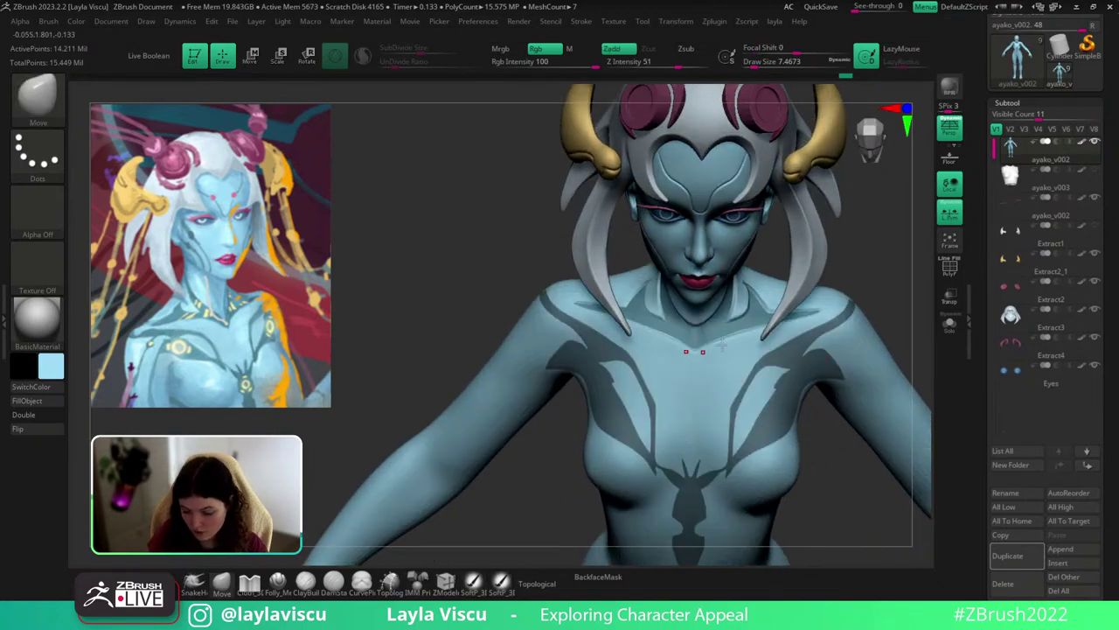
pyautogui.press('s')
pyautogui.moveTo(695, 360); pyautogui.dragTo(714, 359)
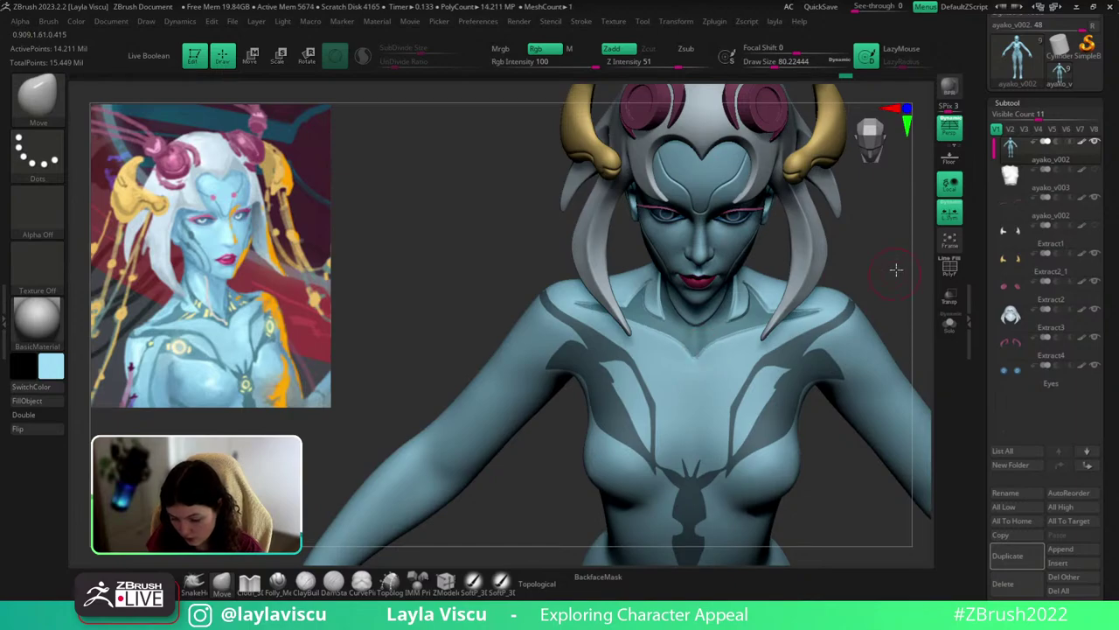
pyautogui.moveTo(701, 357)
pyautogui.mouseDown(button='right')
pyautogui.moveTo(881, 273)
pyautogui.moveTo(869, 295)
pyautogui.moveTo(707, 352)
pyautogui.moveTo(869, 274)
pyautogui.moveTo(844, 310)
pyautogui.moveTo(846, 296)
pyautogui.mouseUp(button='right')
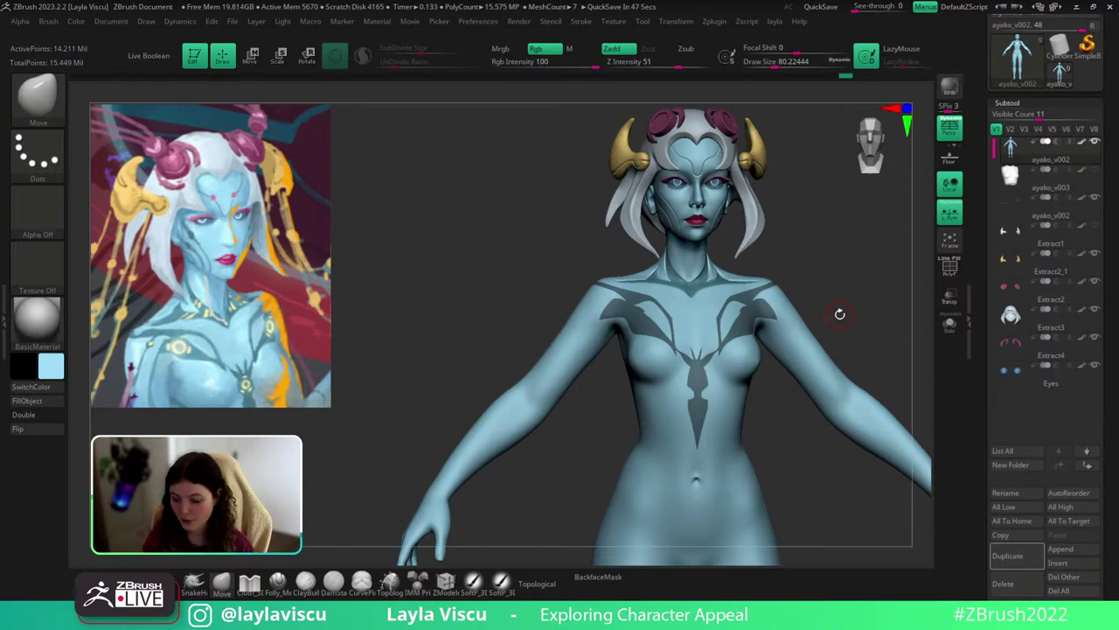
pyautogui.moveTo(840, 314)
pyautogui.mouseDown()
pyautogui.moveTo(887, 388)
pyautogui.moveTo(876, 331)
pyautogui.moveTo(885, 318)
pyautogui.moveTo(888, 345)
pyautogui.mouseUp()
pyautogui.press('d')
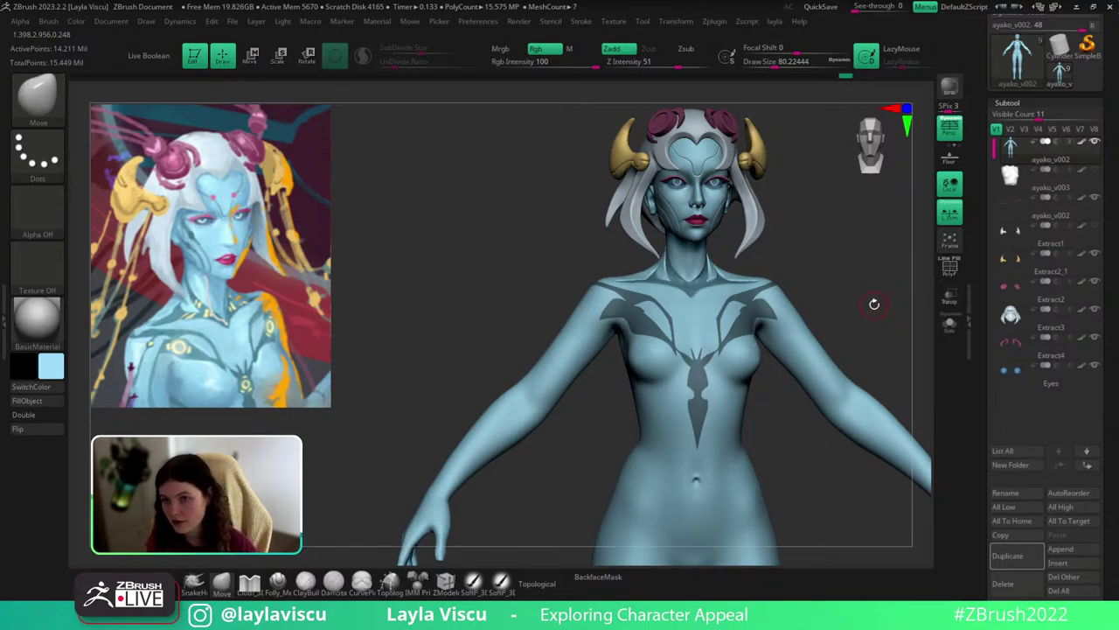
pyautogui.moveTo(861, 295)
pyautogui.mouseDown()
pyautogui.moveTo(874, 317)
pyautogui.moveTo(764, 305)
pyautogui.mouseUp()
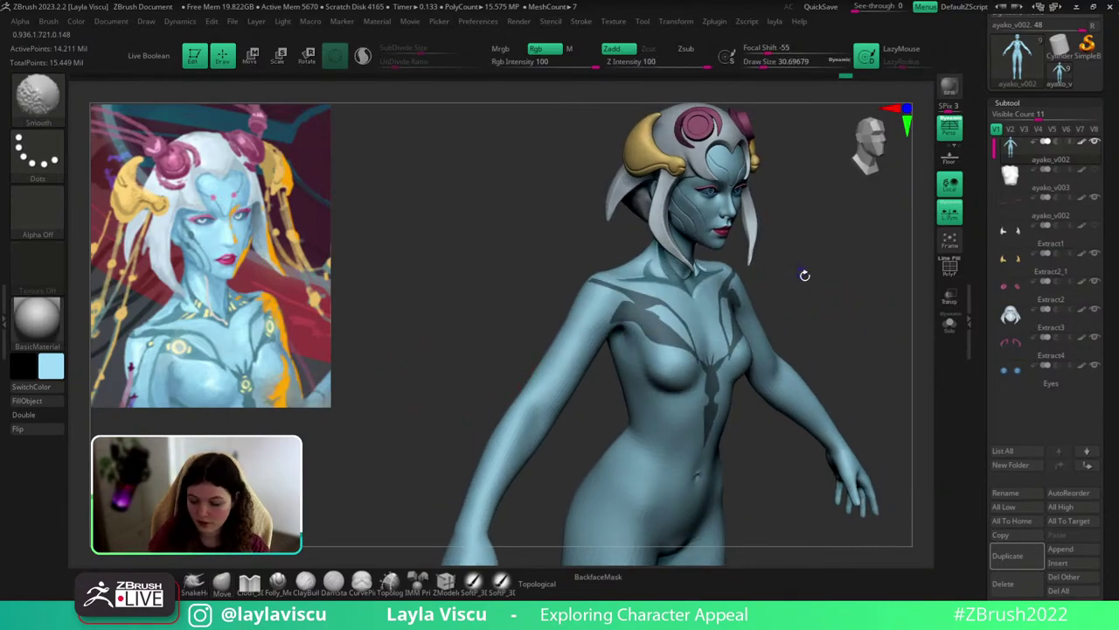
# Mask a stripe running over the top of the shoulder toward the back at a draw size of about 7.47.
pyautogui.moveTo(805, 275)
pyautogui.keyDown('shift'); pyautogui.mouseDown()
pyautogui.moveTo(836, 264)
pyautogui.moveTo(841, 299)
pyautogui.moveTo(860, 320)
pyautogui.mouseUp(); pyautogui.keyUp('shift')
pyautogui.press('s')
pyautogui.moveTo(831, 272)
pyautogui.mouseDown()
pyautogui.moveTo(842, 280)
pyautogui.moveTo(847, 263)
pyautogui.moveTo(845, 297)
pyautogui.mouseUp()
pyautogui.moveTo(728, 323)
pyautogui.keyDown('ctrl'); pyautogui.mouseDown()
pyautogui.moveTo(793, 305)
pyautogui.moveTo(744, 328)
pyautogui.moveTo(785, 303)
pyautogui.mouseUp(); pyautogui.keyUp('ctrl')
pyautogui.keyDown('ctrl'); pyautogui.click(889, 67); pyautogui.keyUp('ctrl')
pyautogui.press('s')
pyautogui.moveTo(698, 332)
pyautogui.keyDown('ctrl'); pyautogui.mouseDown()
pyautogui.moveTo(792, 306)
pyautogui.moveTo(716, 336)
pyautogui.moveTo(769, 313)
pyautogui.moveTo(699, 331)
pyautogui.moveTo(773, 306)
pyautogui.moveTo(682, 332)
pyautogui.moveTo(755, 310)
pyautogui.mouseUp(); pyautogui.keyUp('ctrl')
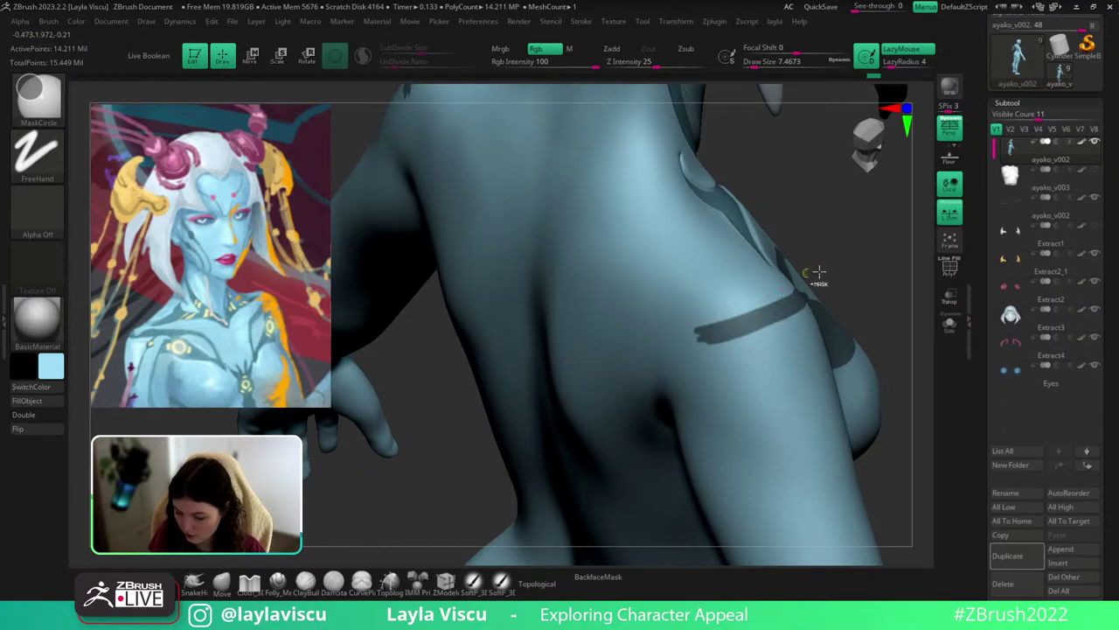
# Extend the shoulder stripe mask diagonally down the back of the shoulder toward the armpit, thickening its upper part.
pyautogui.moveTo(812, 275)
pyautogui.keyDown('alt'); pyautogui.mouseDown()
pyautogui.moveTo(864, 272)
pyautogui.moveTo(875, 305)
pyautogui.moveTo(859, 275)
pyautogui.moveTo(866, 290)
pyautogui.mouseUp(); pyautogui.keyUp('alt')
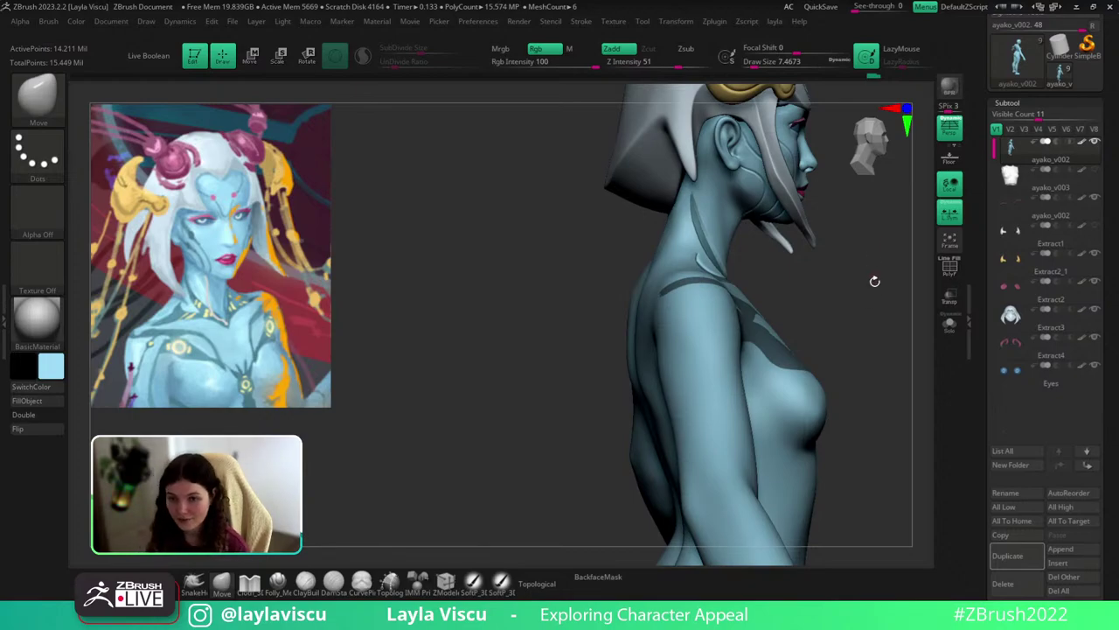
pyautogui.moveTo(874, 280)
pyautogui.mouseDown()
pyautogui.moveTo(887, 280)
pyautogui.moveTo(881, 313)
pyautogui.mouseUp()
pyautogui.keyDown('alt'); pyautogui.moveTo(830, 297); pyautogui.dragTo(917, 293, button='right'); pyautogui.keyUp('alt')
pyautogui.moveTo(771, 262)
pyautogui.keyDown('ctrl'); pyautogui.mouseDown(button='right')
pyautogui.moveTo(776, 289)
pyautogui.moveTo(729, 336)
pyautogui.mouseUp(button='right'); pyautogui.keyUp('ctrl')
pyautogui.keyDown('ctrl'); pyautogui.moveTo(729, 337); pyautogui.dragTo(793, 277); pyautogui.keyUp('ctrl')
pyautogui.moveTo(714, 357)
pyautogui.keyDown('ctrl'); pyautogui.mouseDown()
pyautogui.moveTo(773, 286)
pyautogui.moveTo(740, 334)
pyautogui.moveTo(794, 286)
pyautogui.mouseUp(); pyautogui.keyUp('ctrl')
pyautogui.keyDown('ctrl'); pyautogui.moveTo(733, 335); pyautogui.dragTo(785, 285); pyautogui.keyUp('ctrl')
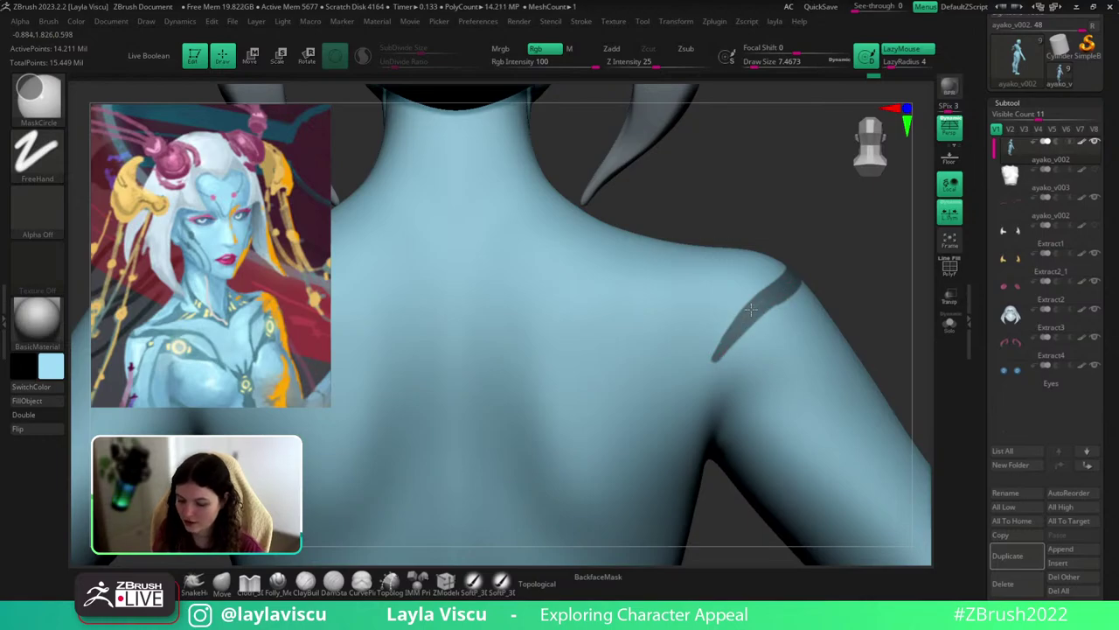
# Trim the edges of the back shoulder stripe so it tapers cleanly to a sharp lower point.
pyautogui.keyDown('ctrl'); pyautogui.keyDown('alt'); pyautogui.moveTo(707, 375); pyautogui.dragTo(754, 283); pyautogui.keyUp('alt'); pyautogui.keyUp('ctrl')
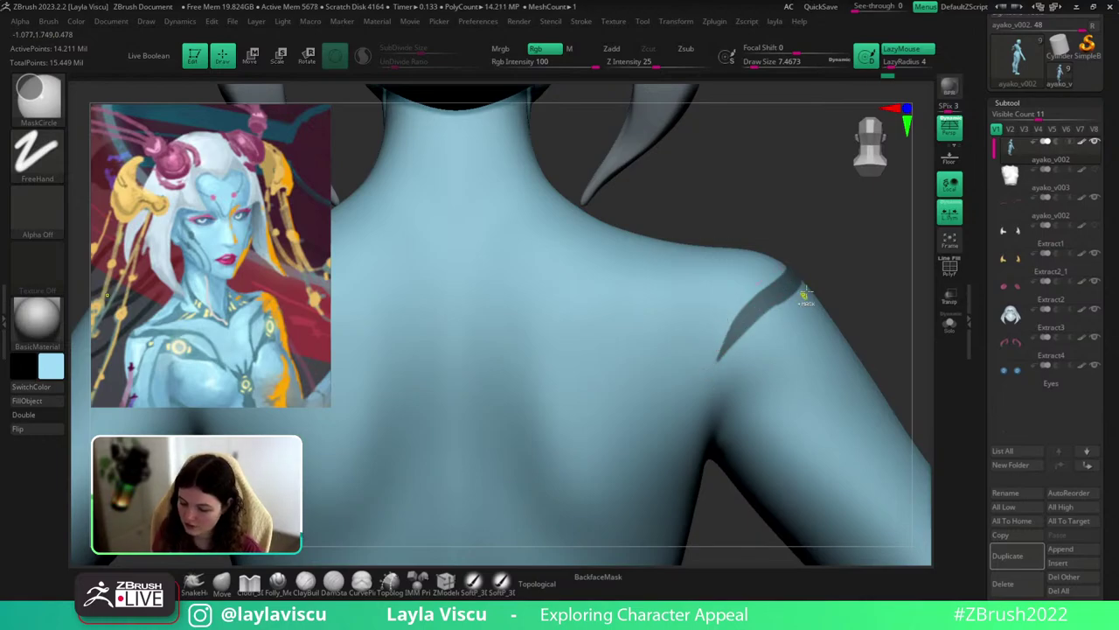
pyautogui.moveTo(766, 325); pyautogui.dragTo(809, 289, button='right')
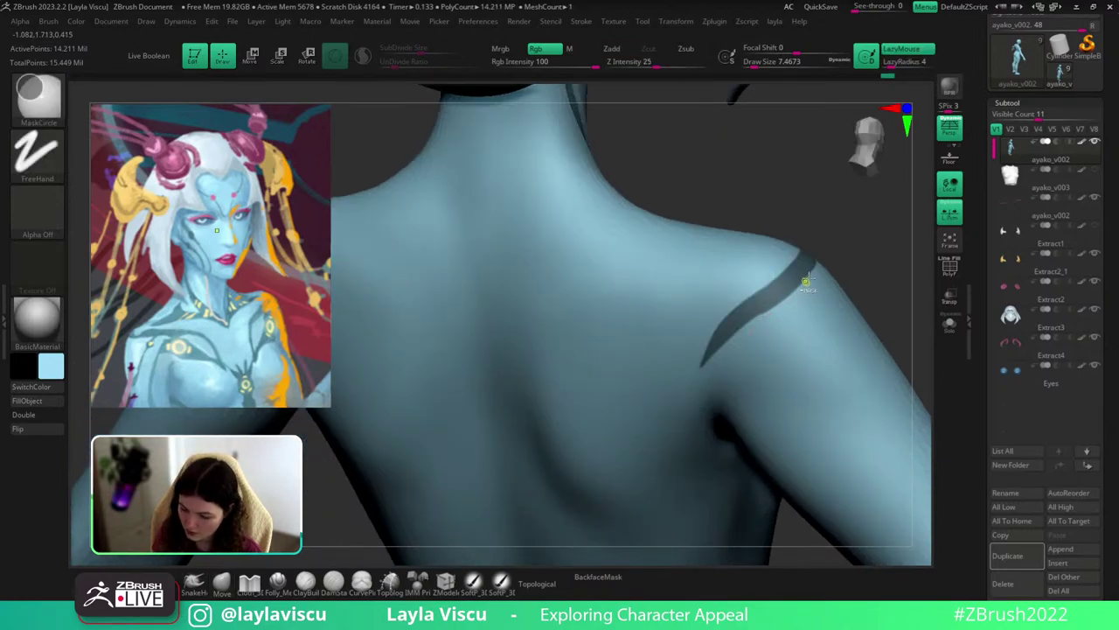
pyautogui.keyDown('ctrl'); pyautogui.moveTo(777, 308); pyautogui.dragTo(785, 303); pyautogui.keyUp('ctrl')
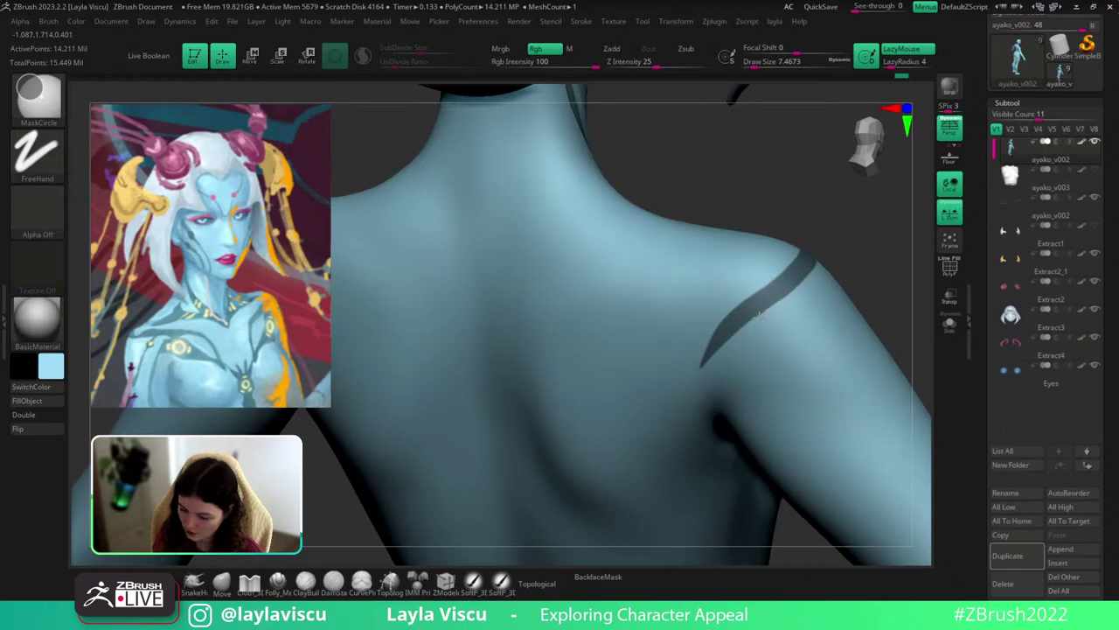
# Examine the mirrored shoulder stripes from behind and the whole torso mask design from the front at several distances.
pyautogui.moveTo(840, 271); pyautogui.dragTo(792, 161, button='right')
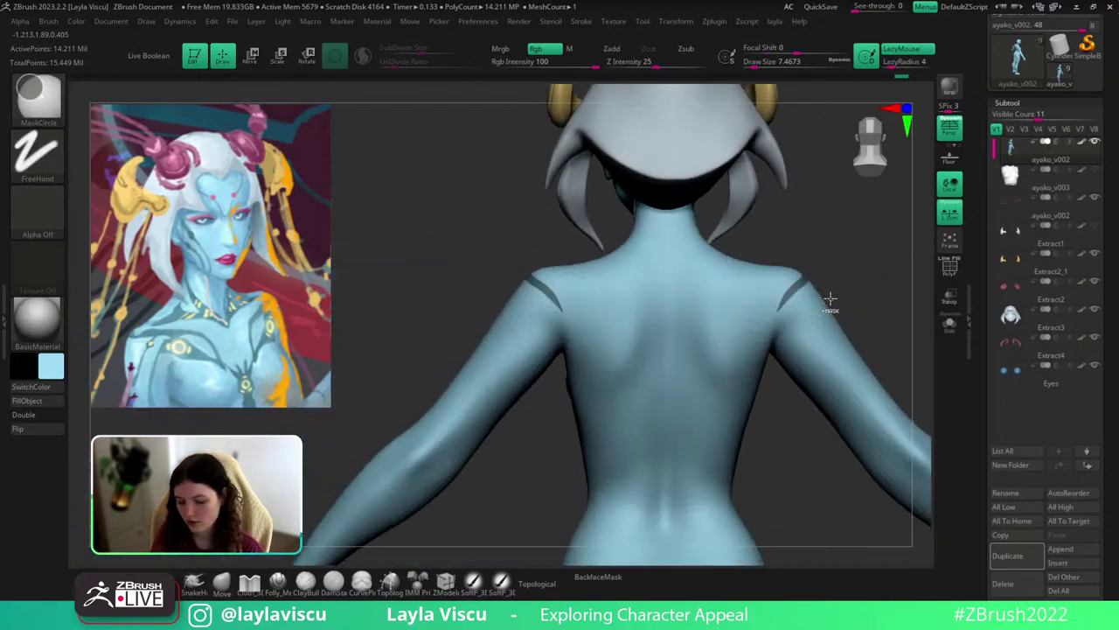
pyautogui.keyDown('ctrl'); pyautogui.moveTo(831, 299); pyautogui.dragTo(832, 359, button='right'); pyautogui.keyUp('ctrl')
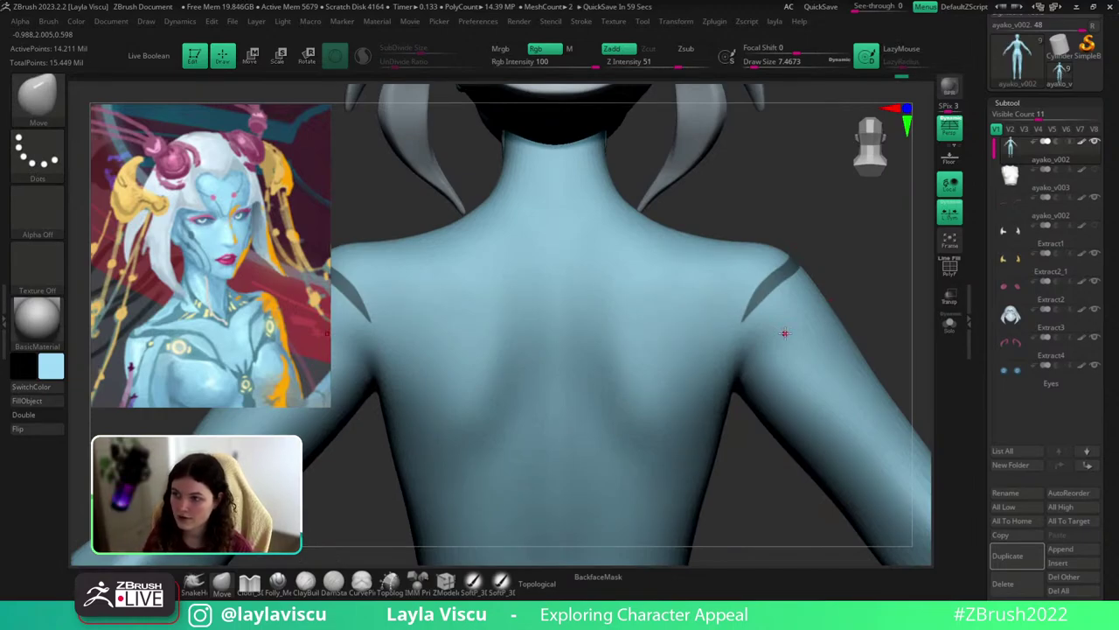
pyautogui.keyDown('ctrl'); pyautogui.moveTo(855, 300); pyautogui.dragTo(856, 272, button='right'); pyautogui.keyUp('ctrl')
pyautogui.moveTo(851, 264); pyautogui.dragTo(805, 307)
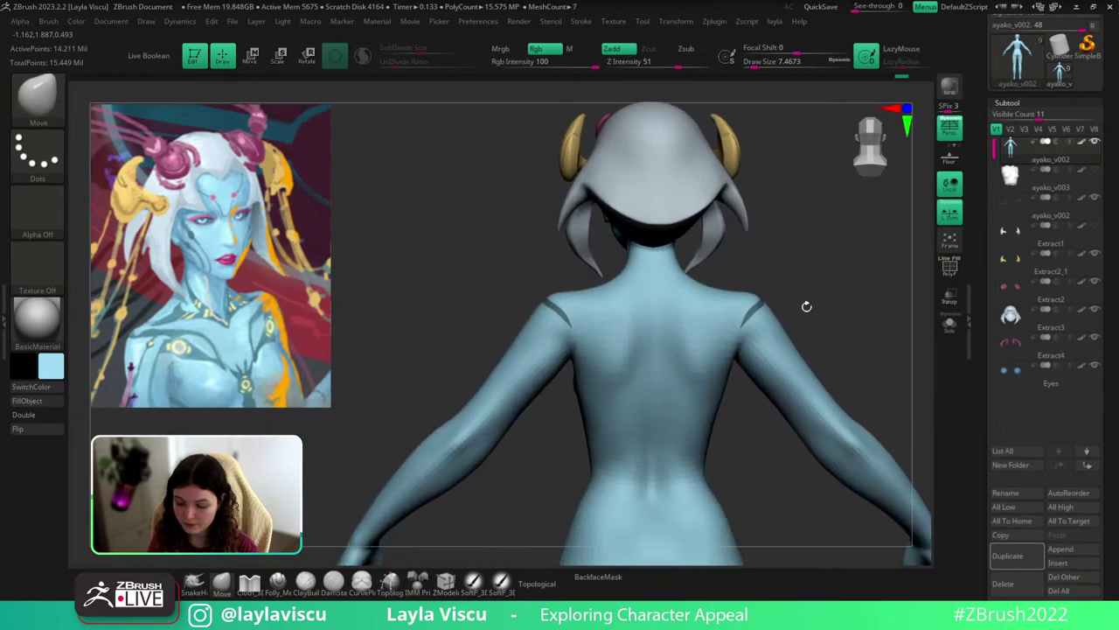
pyautogui.keyDown('alt'); pyautogui.click(681, 214); pyautogui.keyUp('alt')
pyautogui.moveTo(807, 245); pyautogui.dragTo(799, 405)
pyautogui.keyDown('alt'); pyautogui.click(745, 378); pyautogui.keyUp('alt')
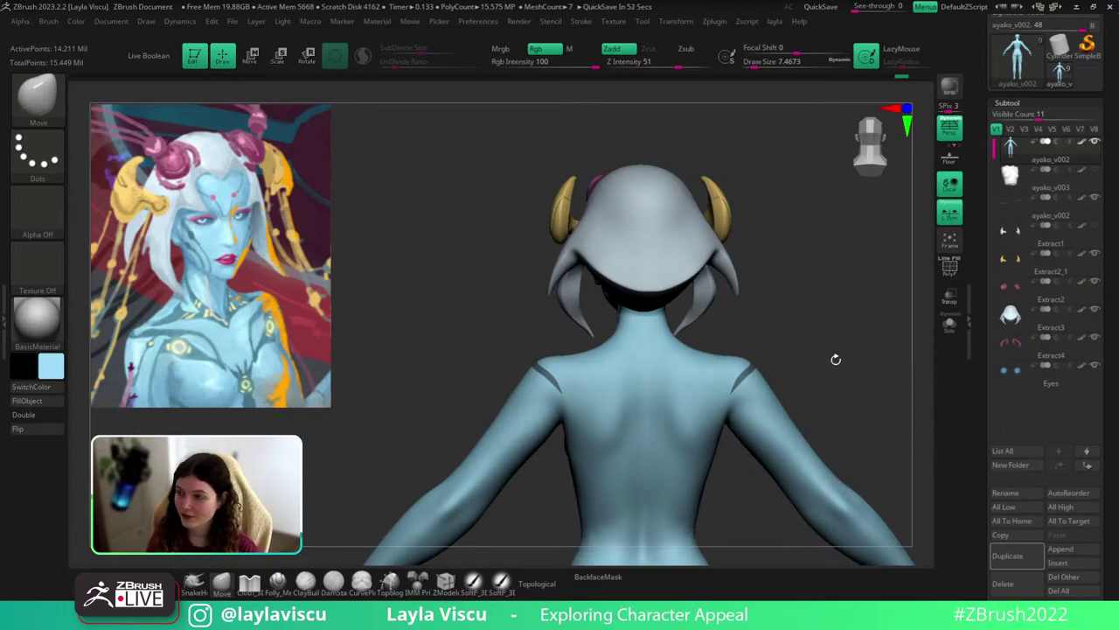
pyautogui.moveTo(855, 361); pyautogui.dragTo(836, 279)
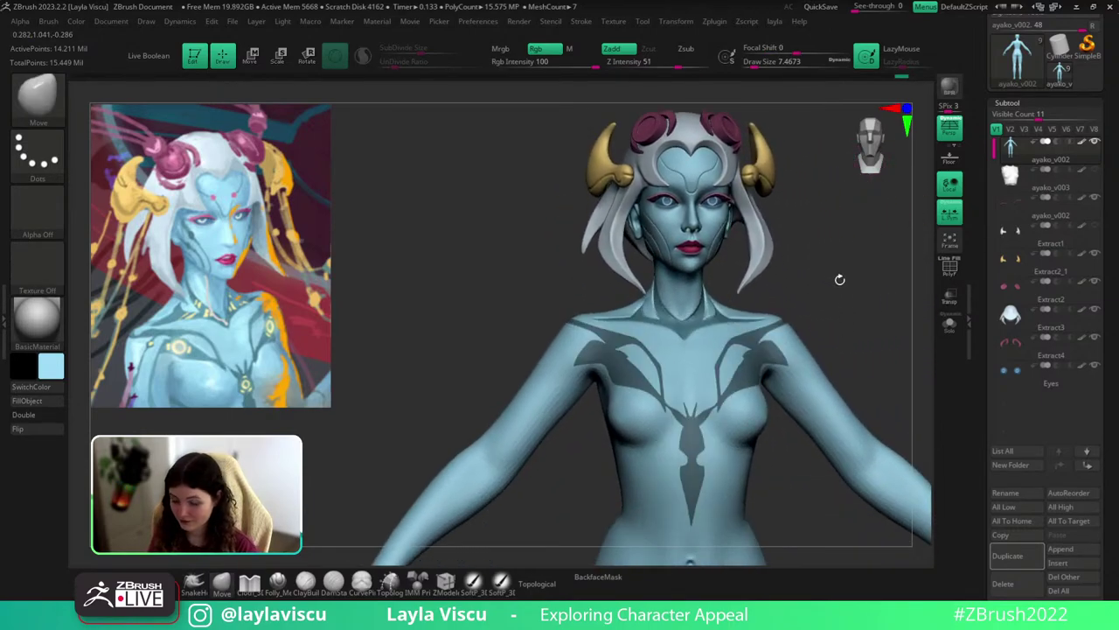
pyautogui.moveTo(762, 307)
pyautogui.keyDown('ctrl'); pyautogui.mouseDown(button='right')
pyautogui.moveTo(862, 309)
pyautogui.moveTo(883, 276)
pyautogui.mouseUp(button='right'); pyautogui.keyUp('ctrl')
pyautogui.moveTo(883, 276)
pyautogui.keyDown('ctrl'); pyautogui.mouseDown(button='right')
pyautogui.moveTo(856, 298)
pyautogui.moveTo(877, 315)
pyautogui.moveTo(815, 254)
pyautogui.mouseUp(button='right'); pyautogui.keyUp('ctrl')
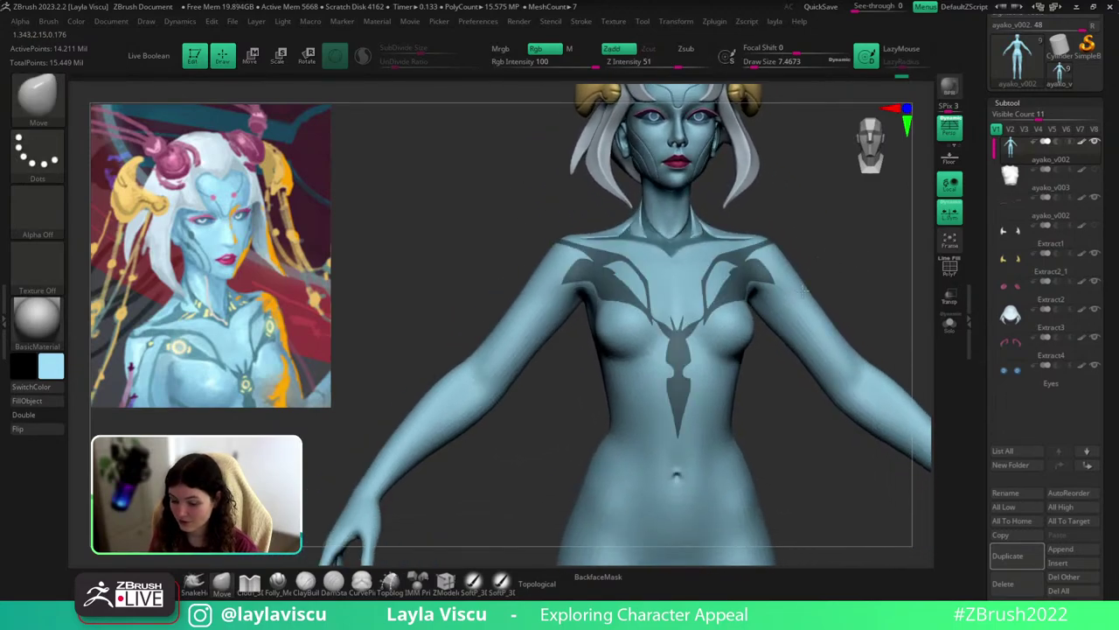
pyautogui.moveTo(783, 422)
pyautogui.keyDown('alt'); pyautogui.mouseDown(button='right')
pyautogui.moveTo(769, 359)
pyautogui.moveTo(779, 370)
pyautogui.moveTo(749, 302)
pyautogui.moveTo(759, 289)
pyautogui.moveTo(825, 368)
pyautogui.moveTo(750, 413)
pyautogui.mouseUp(button='right'); pyautogui.keyUp('alt')
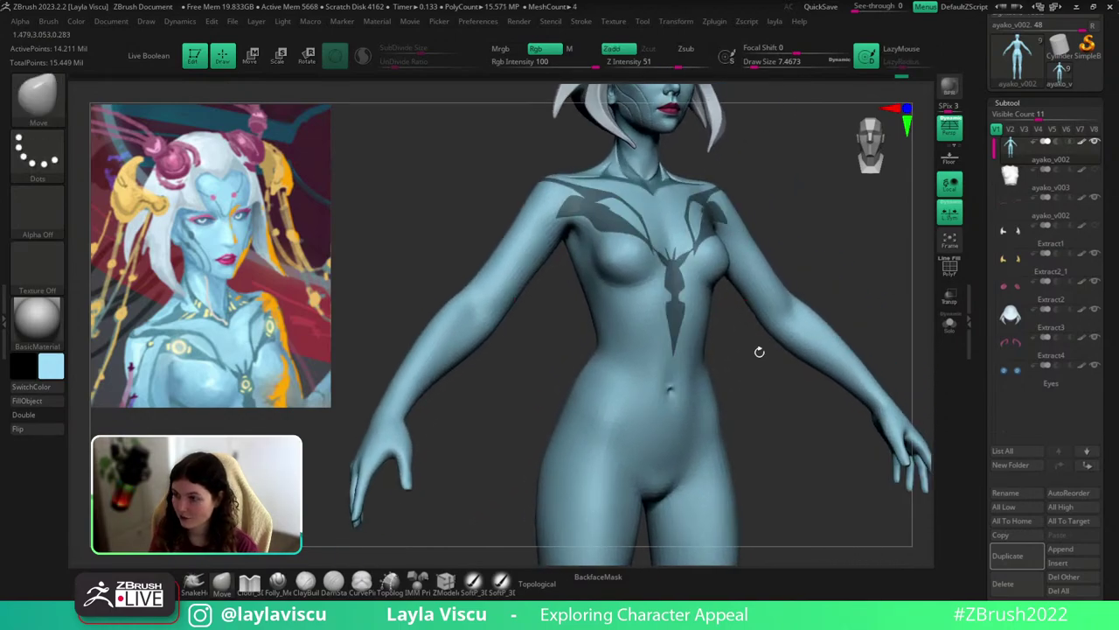
pyautogui.moveTo(757, 347)
pyautogui.mouseDown(button='right')
pyautogui.moveTo(749, 375)
pyautogui.moveTo(714, 344)
pyautogui.moveTo(763, 392)
pyautogui.mouseUp(button='right')
# Erase the mask joining the sternum's upper section to the lower spike, and shape the upper section to a blunt downward point.
pyautogui.press('ctrl')
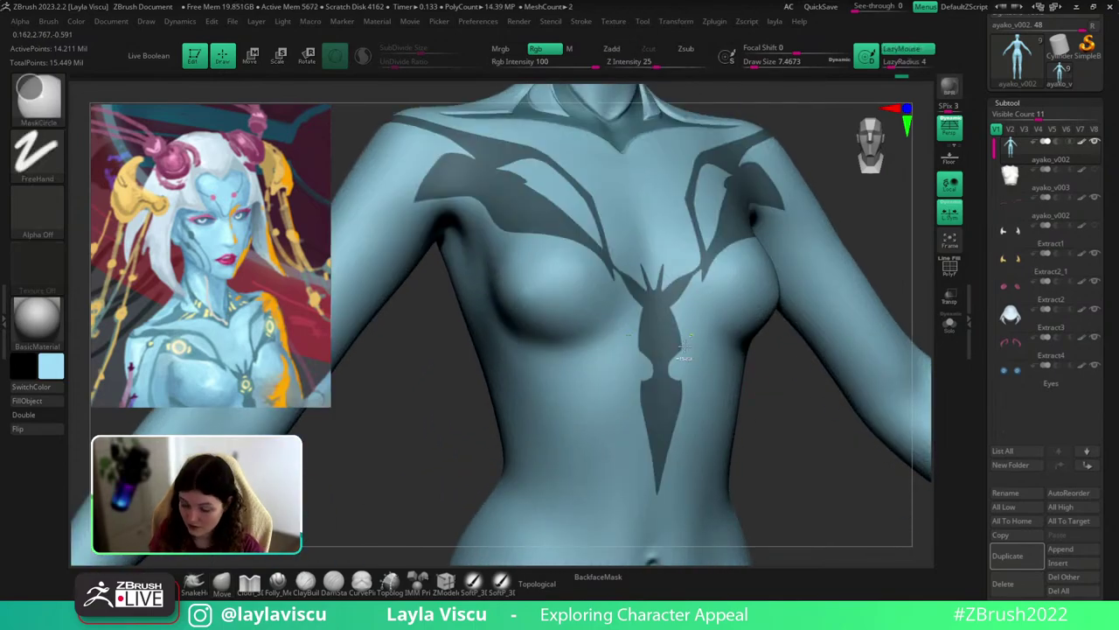
pyautogui.moveTo(678, 336)
pyautogui.keyDown('ctrl'); pyautogui.keyDown('alt'); pyautogui.mouseDown()
pyautogui.moveTo(659, 350)
pyautogui.moveTo(677, 343)
pyautogui.moveTo(661, 373)
pyautogui.mouseUp(); pyautogui.keyUp('alt'); pyautogui.keyUp('ctrl')
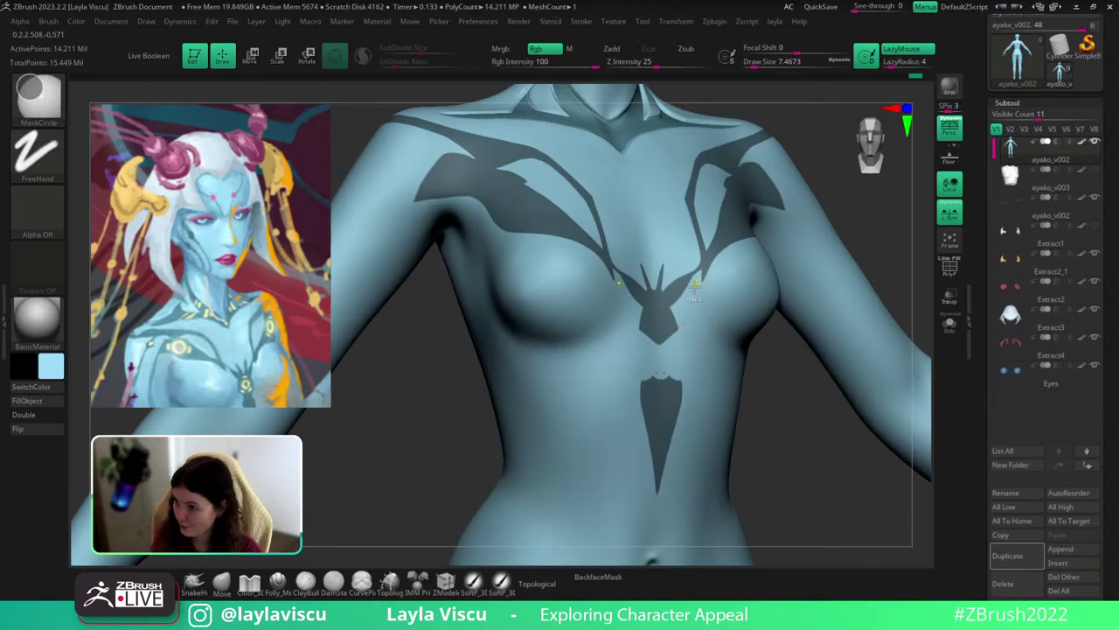
pyautogui.keyDown('ctrl'); pyautogui.moveTo(696, 276); pyautogui.dragTo(702, 285, button='right'); pyautogui.keyUp('ctrl')
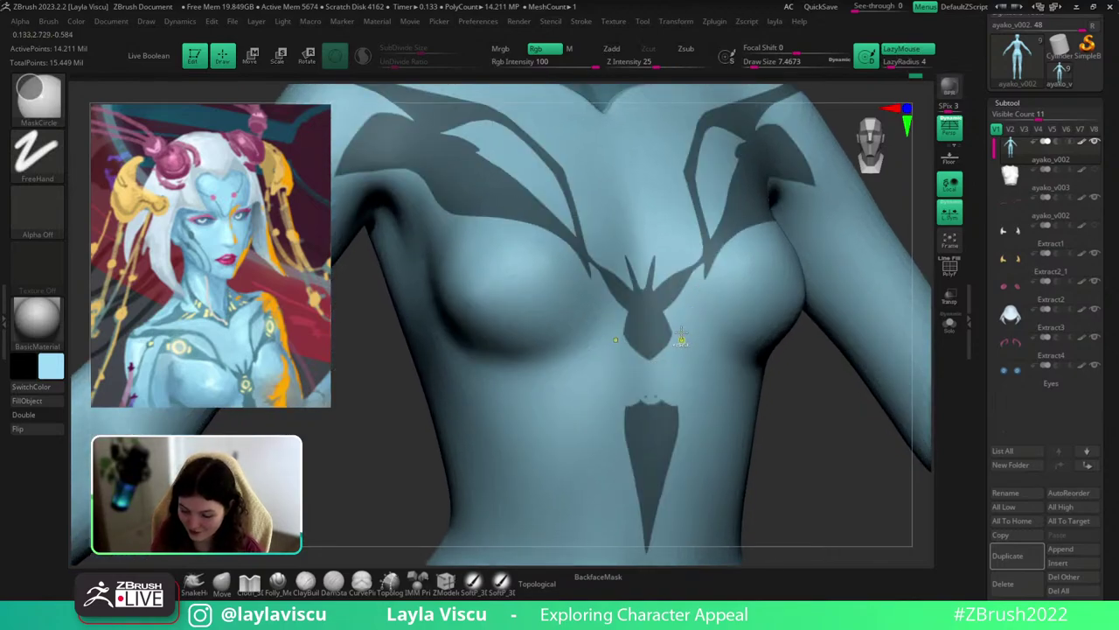
pyautogui.keyDown('ctrl'); pyautogui.moveTo(679, 330); pyautogui.dragTo(668, 347); pyautogui.keyUp('ctrl')
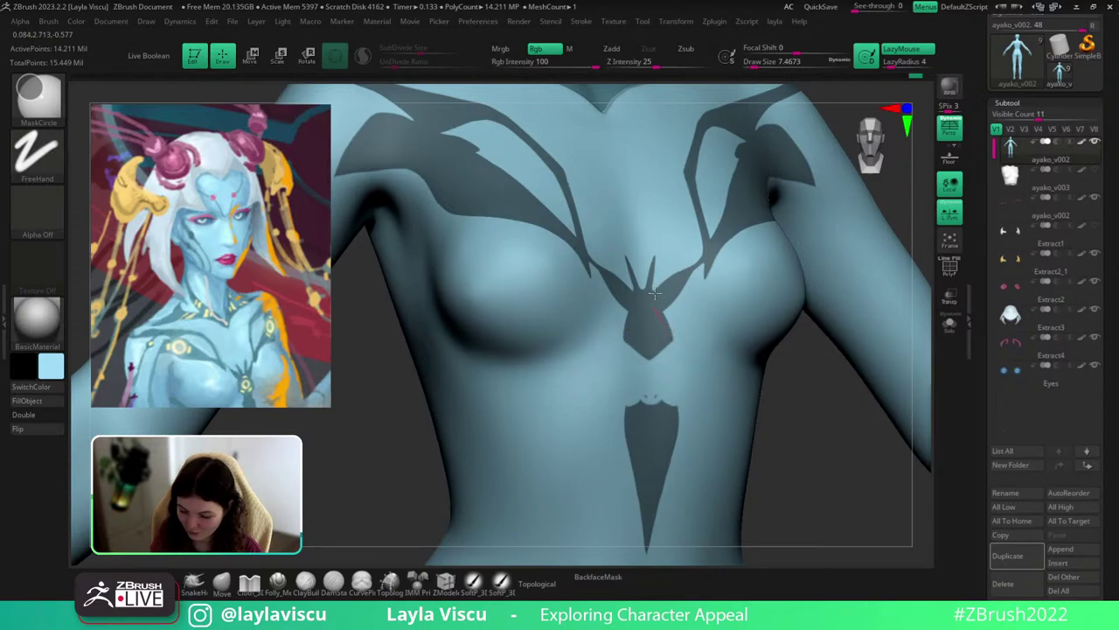
# Erase the whole lower spike of the sternum mask with a draw size of about 39.14.
pyautogui.keyDown('alt'); pyautogui.moveTo(798, 428); pyautogui.dragTo(787, 349); pyautogui.keyUp('alt')
pyautogui.press(']')
pyautogui.press(']')
pyautogui.press(']')
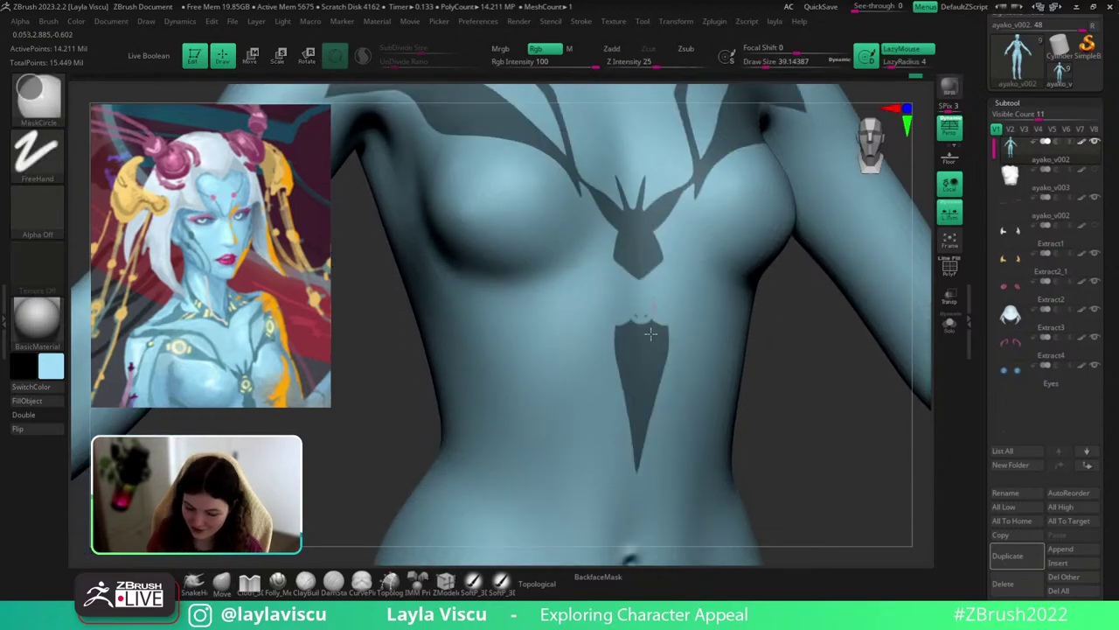
pyautogui.moveTo(649, 327)
pyautogui.keyDown('ctrl'); pyautogui.keyDown('alt'); pyautogui.mouseDown()
pyautogui.moveTo(678, 311)
pyautogui.moveTo(670, 327)
pyautogui.moveTo(646, 315)
pyautogui.mouseUp(); pyautogui.keyUp('alt'); pyautogui.keyUp('ctrl')
# Mask a slimmer sternum spike with a narrow waist and sharp tip below the upper section, at a draw size of about 11.69.
pyautogui.press('s')
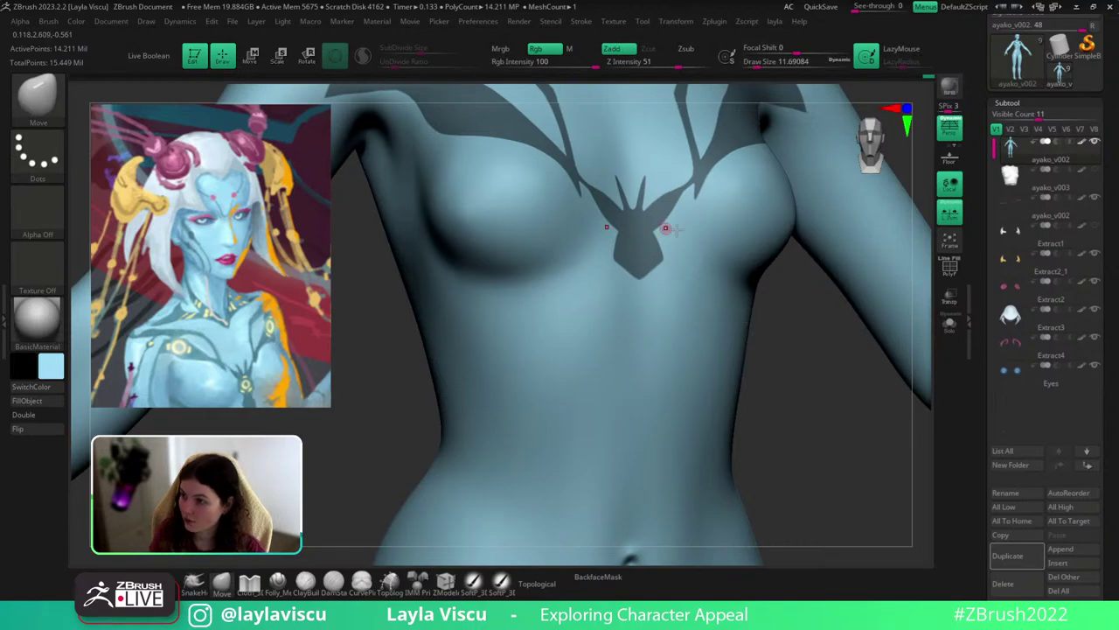
pyautogui.keyDown('shift'); pyautogui.moveTo(805, 341); pyautogui.dragTo(807, 377); pyautogui.keyUp('shift')
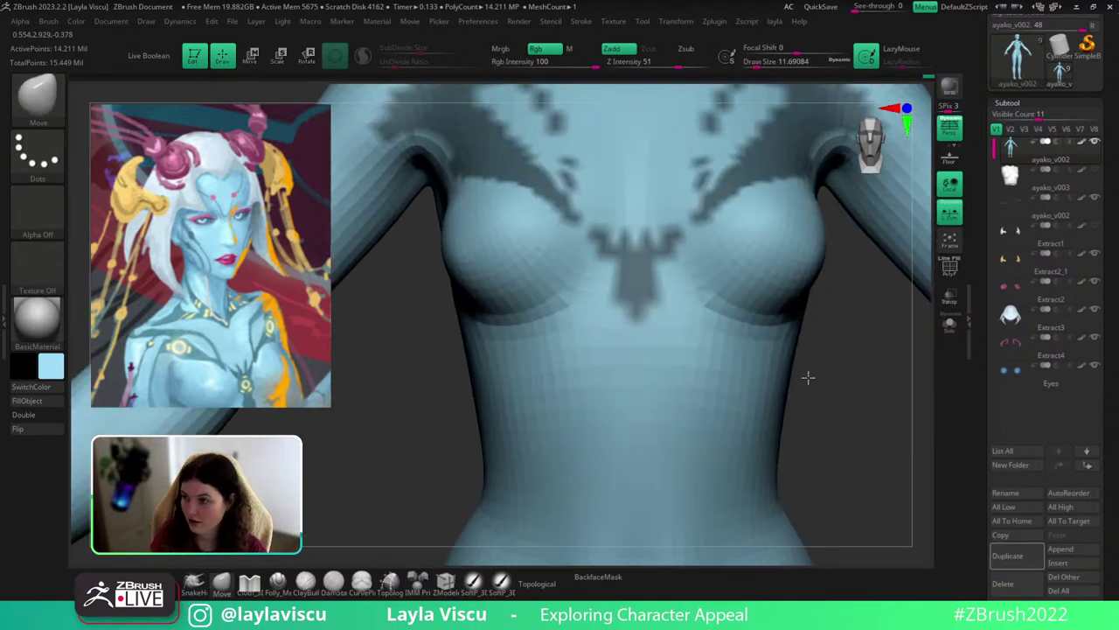
pyautogui.moveTo(623, 301)
pyautogui.keyDown('ctrl'); pyautogui.mouseDown()
pyautogui.moveTo(639, 339)
pyautogui.moveTo(647, 298)
pyautogui.mouseUp(); pyautogui.keyUp('ctrl')
pyautogui.keyDown('alt'); pyautogui.moveTo(828, 449); pyautogui.dragTo(810, 338); pyautogui.keyUp('alt')
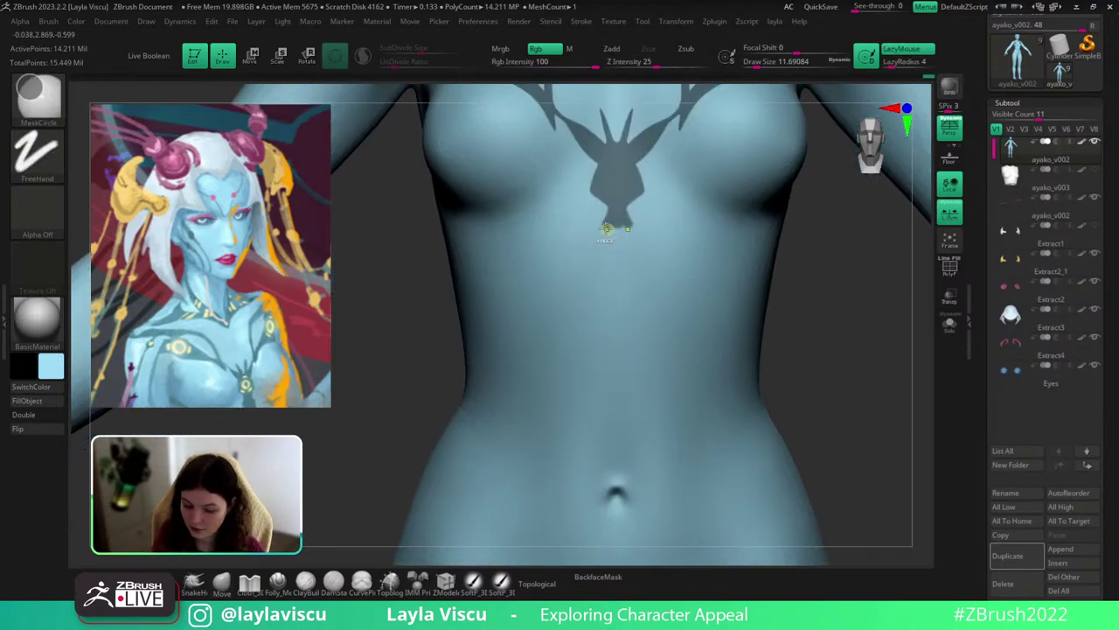
pyautogui.moveTo(606, 229)
pyautogui.keyDown('ctrl'); pyautogui.mouseDown()
pyautogui.moveTo(632, 379)
pyautogui.moveTo(604, 223)
pyautogui.moveTo(619, 280)
pyautogui.moveTo(617, 218)
pyautogui.moveTo(617, 294)
pyautogui.moveTo(617, 194)
pyautogui.mouseUp(); pyautogui.keyUp('ctrl')
pyautogui.keyDown('alt'); pyautogui.moveTo(694, 222); pyautogui.dragTo(696, 295, button='right'); pyautogui.keyUp('alt')
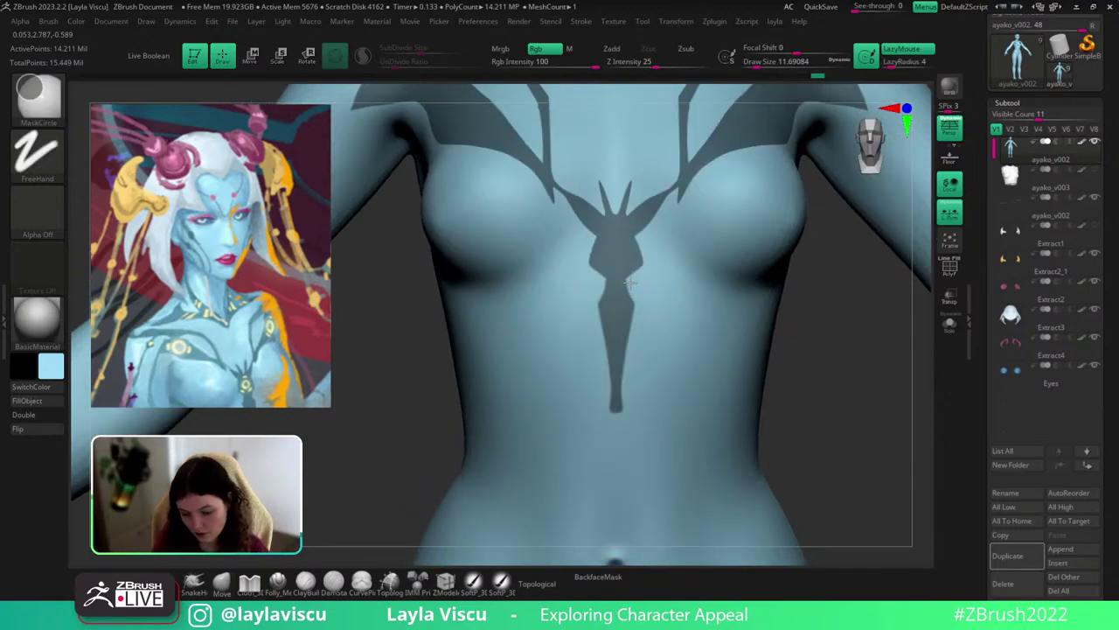
pyautogui.moveTo(628, 282)
pyautogui.keyDown('ctrl'); pyautogui.keyDown('alt'); pyautogui.mouseDown()
pyautogui.moveTo(643, 301)
pyautogui.moveTo(619, 439)
pyautogui.mouseUp(); pyautogui.keyUp('alt'); pyautogui.keyUp('ctrl')
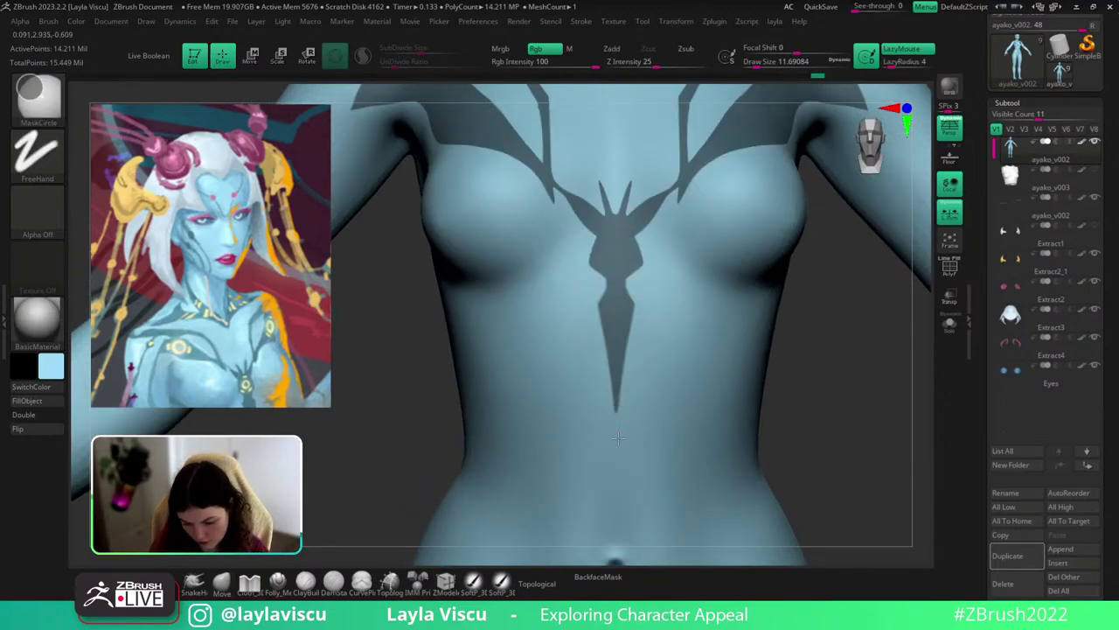
# Review the redrawn sternum mask from the front and the shoulder stripes from behind.
pyautogui.keyDown('ctrl'); pyautogui.moveTo(663, 396); pyautogui.dragTo(685, 131, button='right'); pyautogui.keyUp('ctrl')
pyautogui.keyDown('alt'); pyautogui.moveTo(817, 337); pyautogui.dragTo(805, 422, button='right'); pyautogui.keyUp('alt')
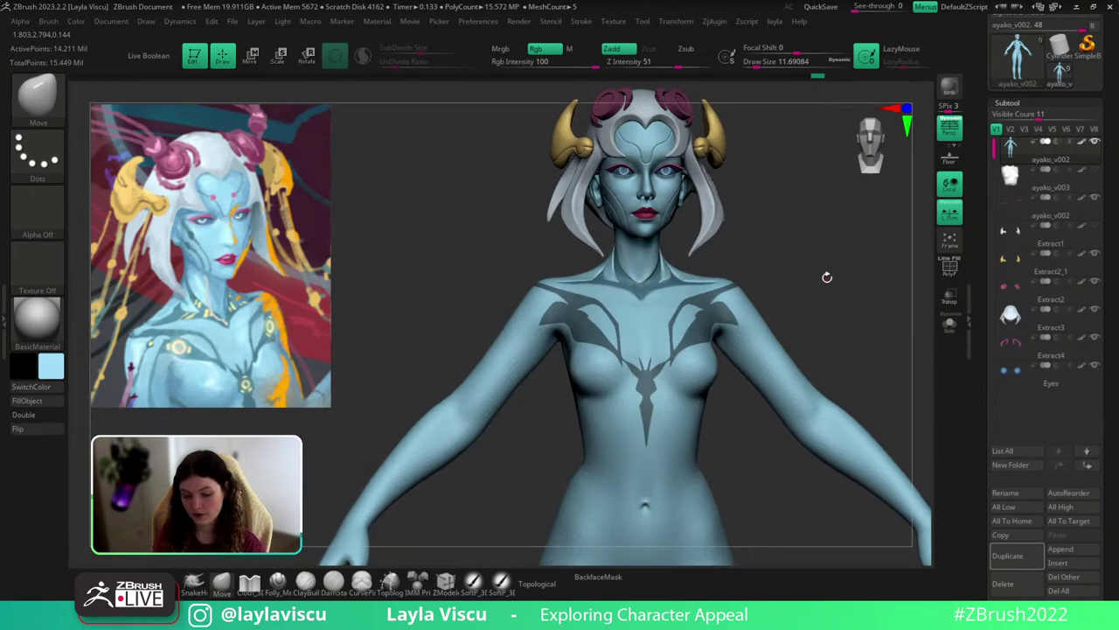
pyautogui.keyDown('alt'); pyautogui.moveTo(827, 277); pyautogui.dragTo(823, 302, button='right'); pyautogui.keyUp('alt')
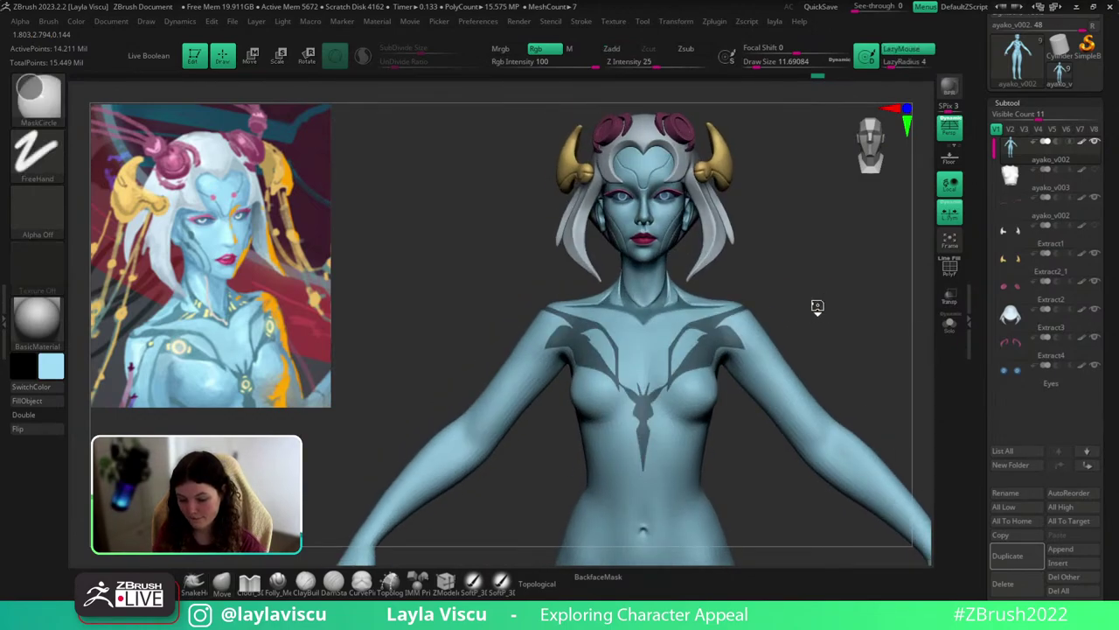
pyautogui.keyDown('ctrl'); pyautogui.click(813, 314); pyautogui.keyUp('ctrl')
pyautogui.keyDown('ctrl'); pyautogui.click(819, 312); pyautogui.keyUp('ctrl')
pyautogui.moveTo(844, 309); pyautogui.dragTo(662, 314, button='right')
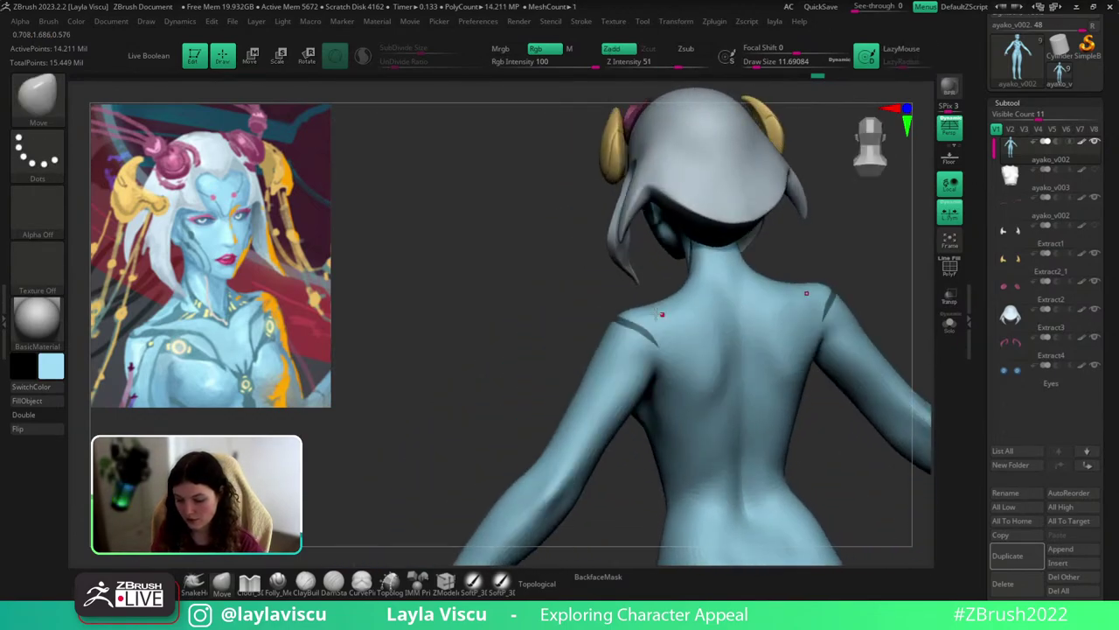
pyautogui.moveTo(763, 338); pyautogui.dragTo(822, 275)
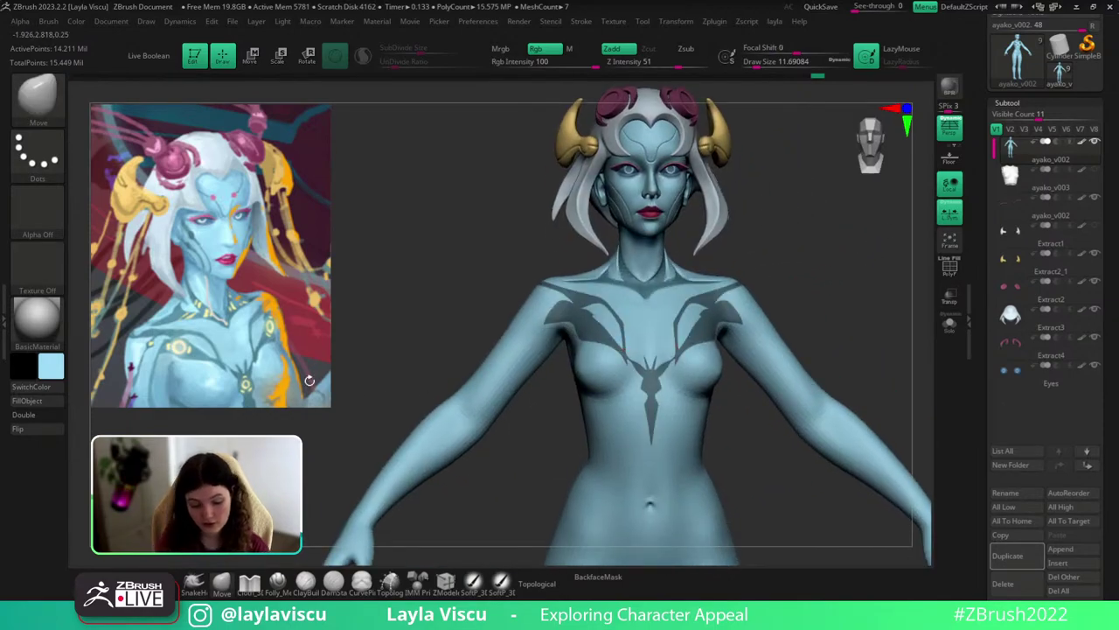
# Load the full-body concept art as a Spotlight reference, then enlarge and position it to show the character's torso.
pyautogui.hotkey('shift', 'z')
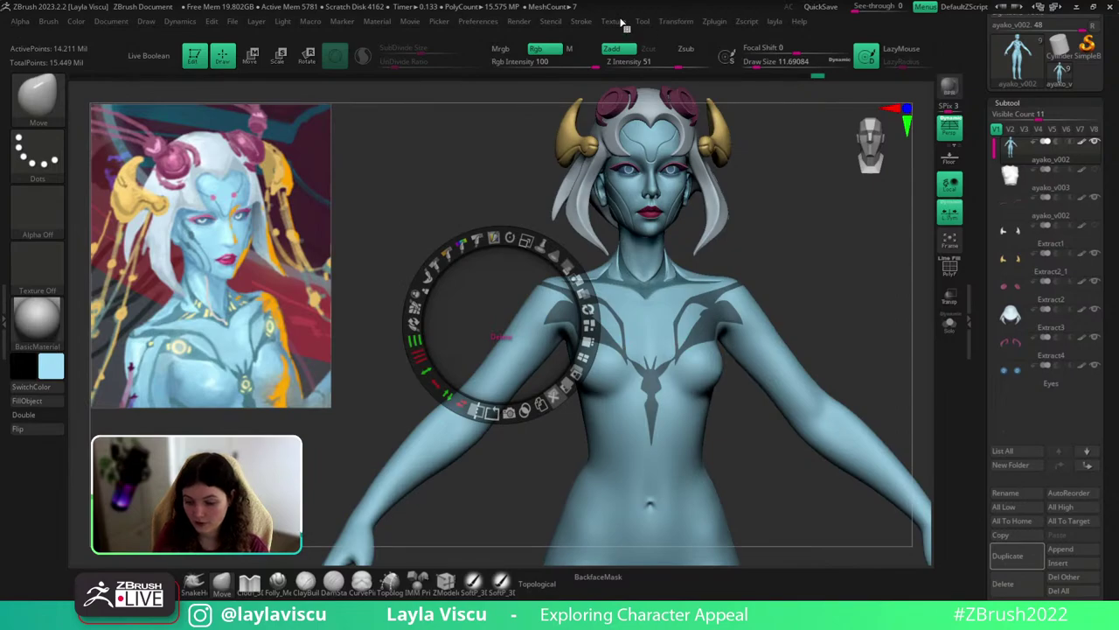
pyautogui.click(613, 21)
pyautogui.click(634, 202)
pyautogui.click(717, 229)
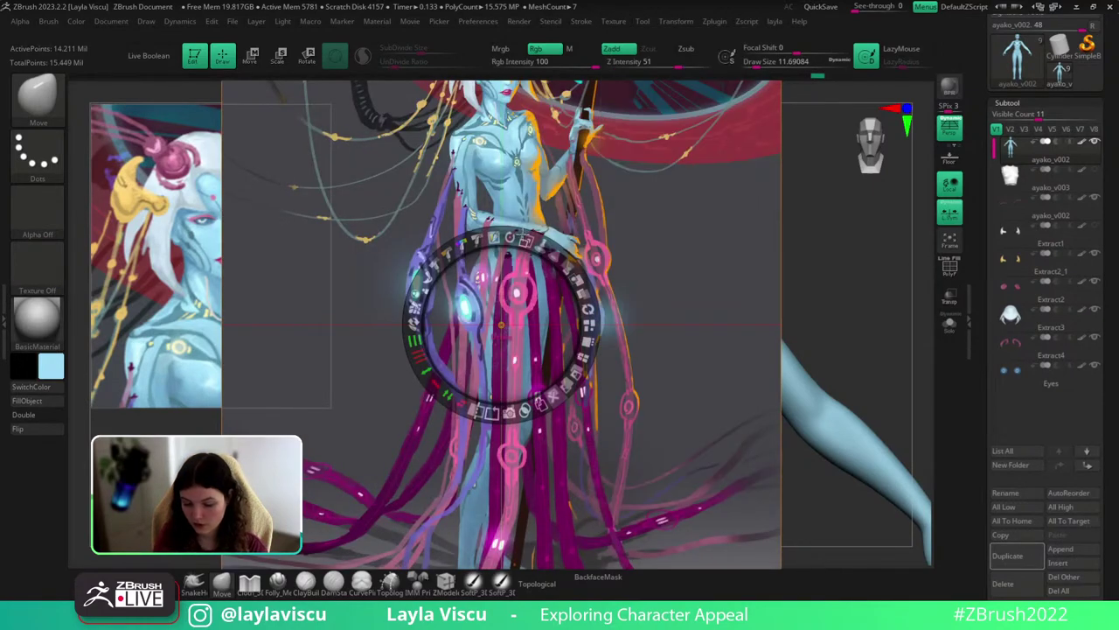
pyautogui.moveTo(526, 240); pyautogui.dragTo(637, 278)
pyautogui.moveTo(658, 189); pyautogui.dragTo(689, 210)
pyautogui.moveTo(659, 284); pyautogui.dragTo(691, 342)
pyautogui.press('z')
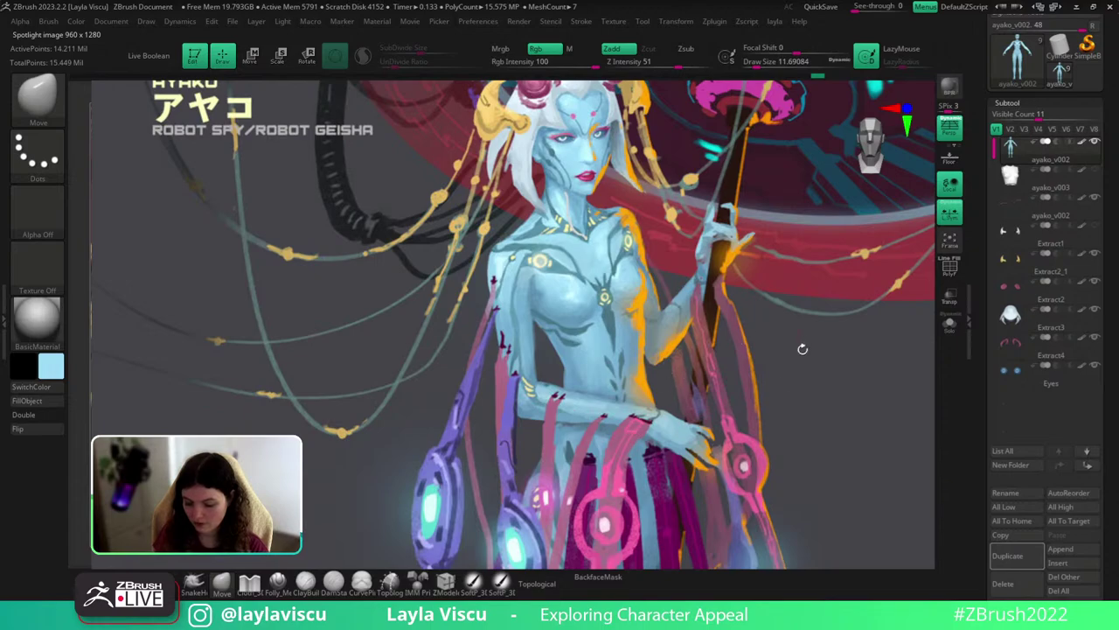
# Hide the Spotlight reference and review the masked chest and sternum design on the model from the front and slight angles.
pyautogui.hotkey('shift', 'z')
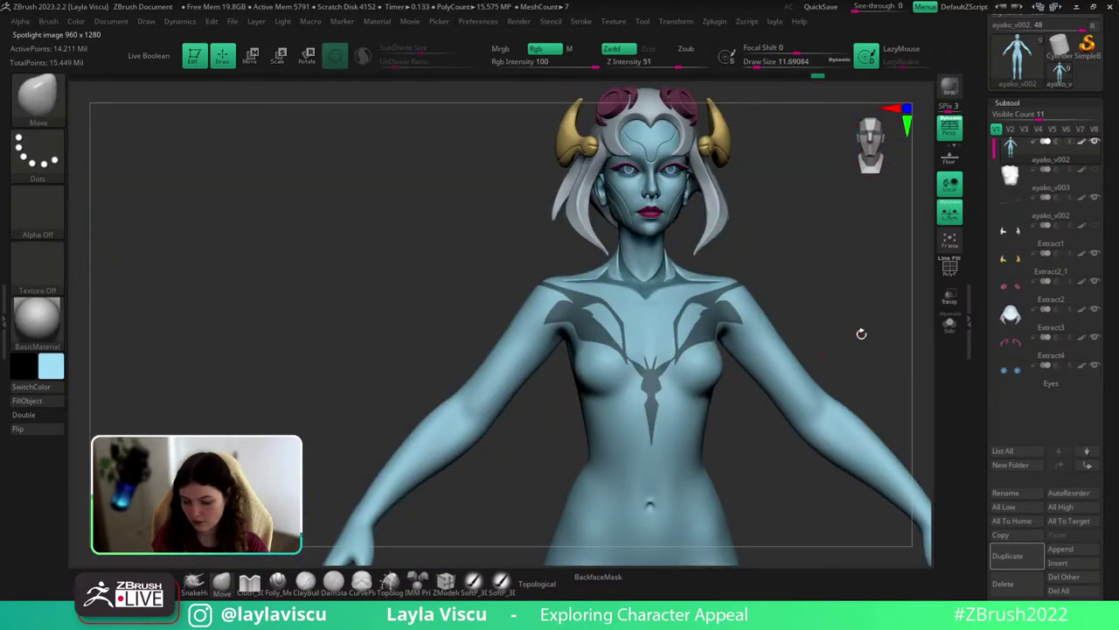
pyautogui.moveTo(861, 334)
pyautogui.mouseDown(button='right')
pyautogui.moveTo(785, 323)
pyautogui.moveTo(795, 370)
pyautogui.moveTo(810, 356)
pyautogui.moveTo(802, 400)
pyautogui.moveTo(810, 302)
pyautogui.moveTo(813, 335)
pyautogui.moveTo(807, 309)
pyautogui.moveTo(794, 310)
pyautogui.moveTo(839, 332)
pyautogui.moveTo(772, 295)
pyautogui.moveTo(744, 253)
pyautogui.moveTo(787, 270)
pyautogui.moveTo(852, 266)
pyautogui.moveTo(801, 278)
pyautogui.moveTo(804, 350)
pyautogui.mouseUp(button='right')
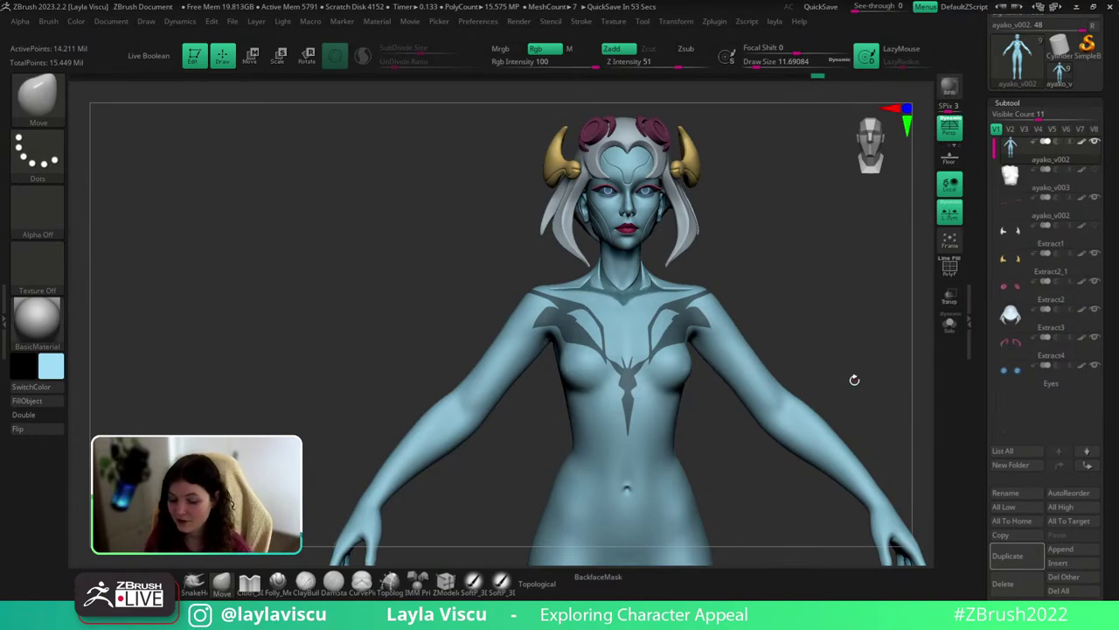
pyautogui.hotkey('shift', 'd')
pyautogui.moveTo(857, 367); pyautogui.dragTo(905, 354)
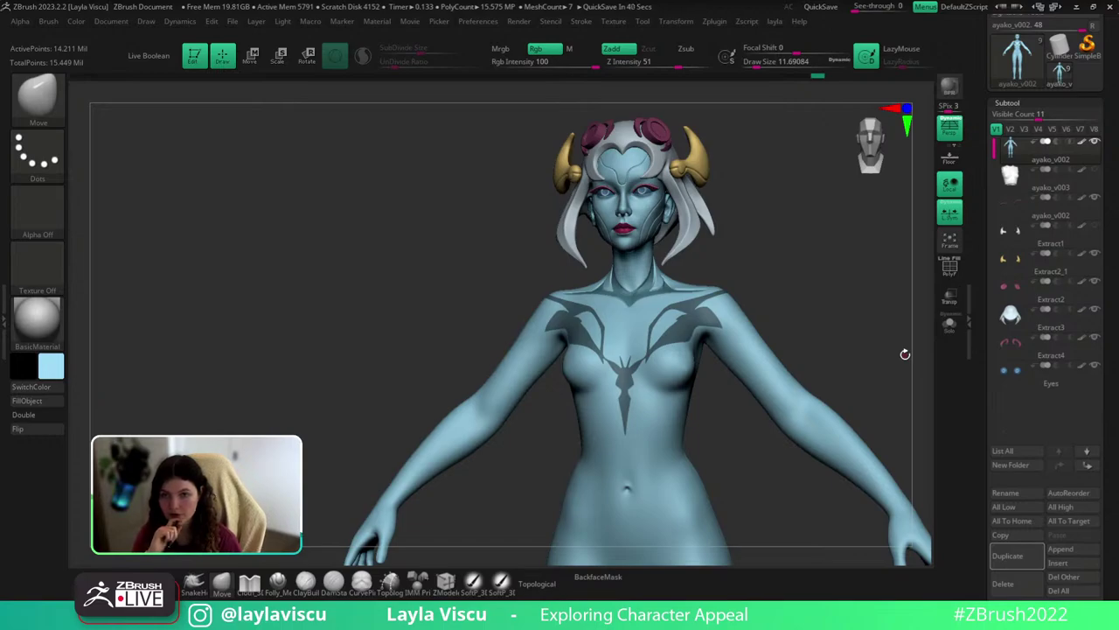
pyautogui.moveTo(784, 244)
pyautogui.mouseDown()
pyautogui.moveTo(810, 248)
pyautogui.moveTo(777, 227)
pyautogui.mouseUp()
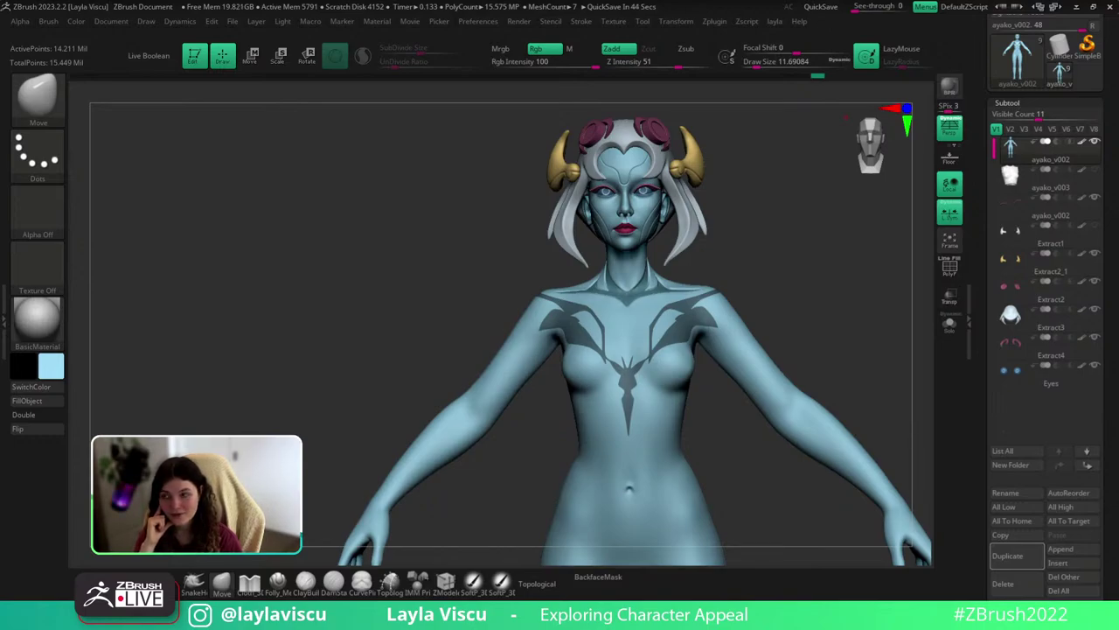
# Add the full-body concept art to Spotlight again, shrink it and lock it in place beside the model's torso.
pyautogui.click(616, 24)
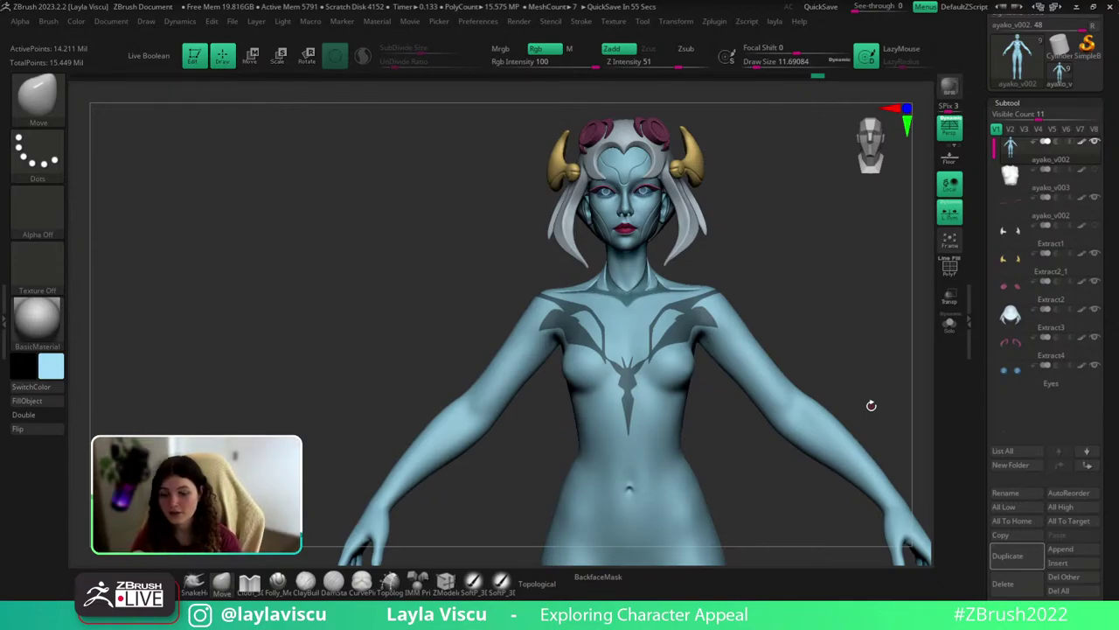
pyautogui.click(613, 21)
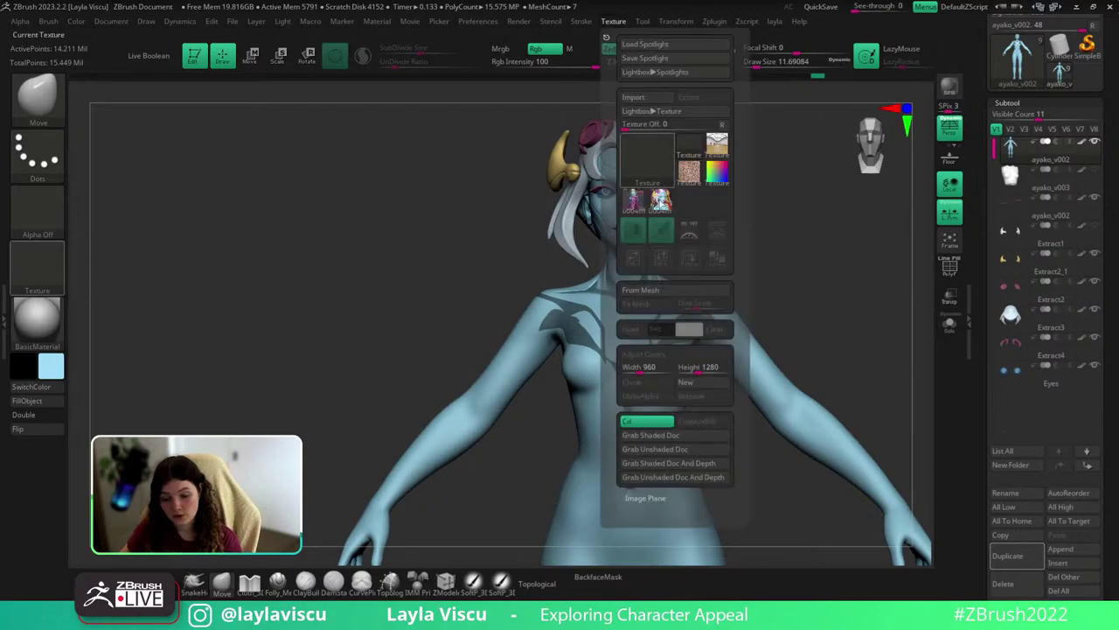
pyautogui.click(634, 202)
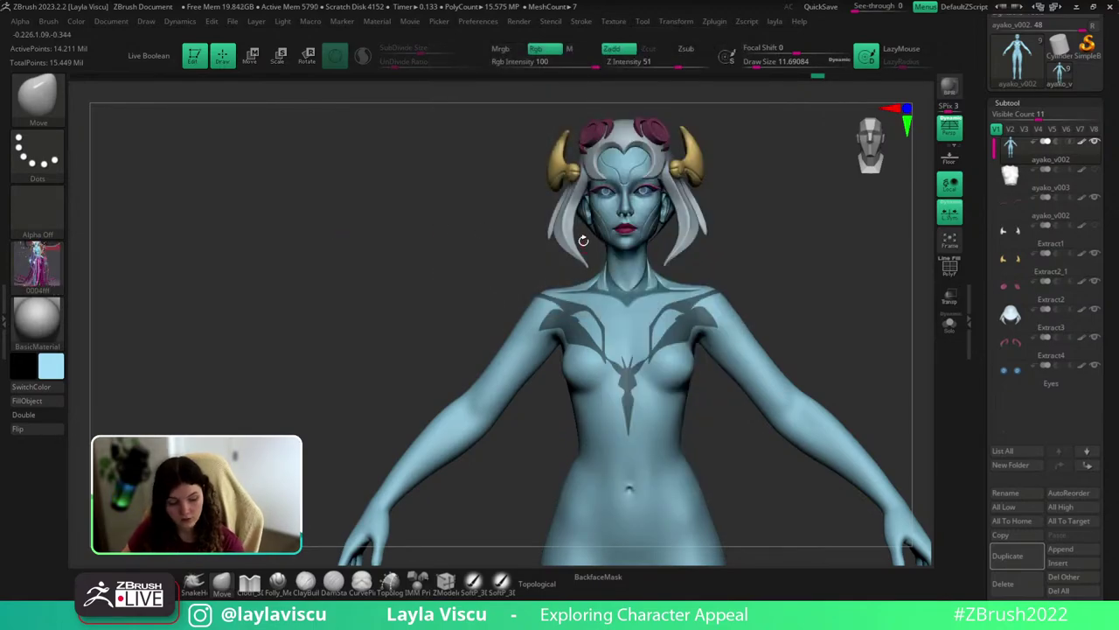
pyautogui.click(589, 216)
pyautogui.moveTo(731, 243); pyautogui.dragTo(647, 267)
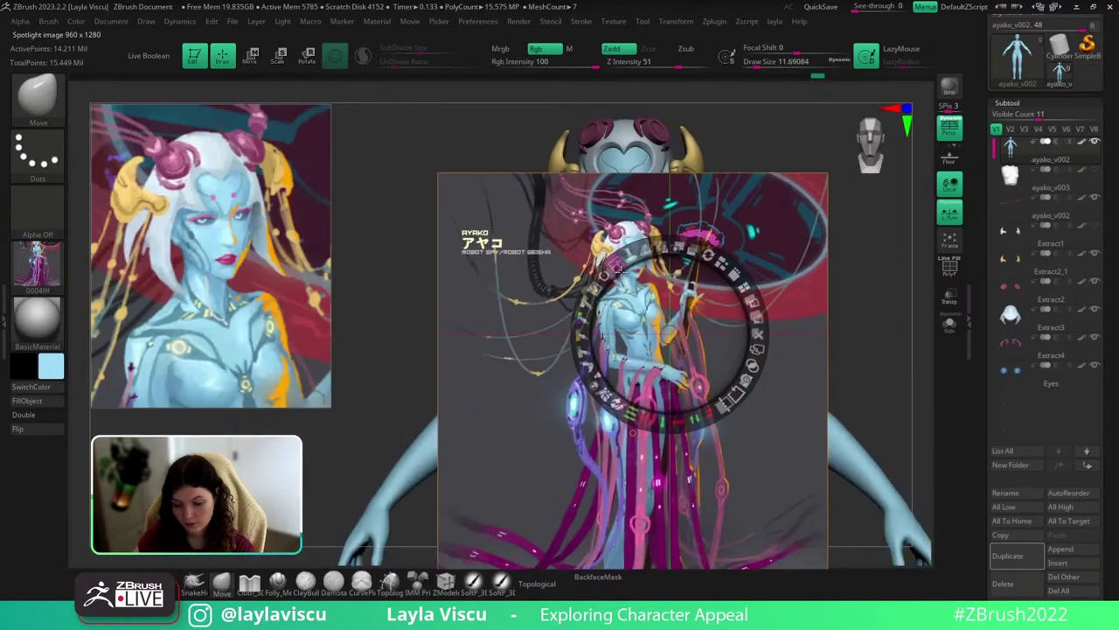
pyautogui.moveTo(682, 320); pyautogui.dragTo(315, 221)
pyautogui.moveTo(347, 165); pyautogui.dragTo(327, 183)
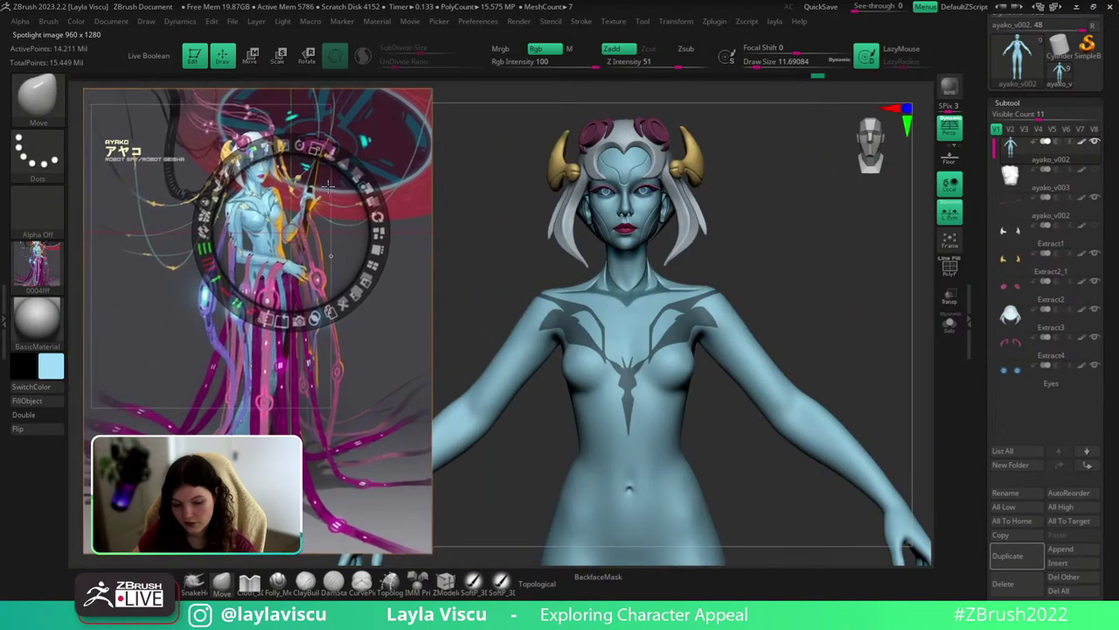
pyautogui.press('z')
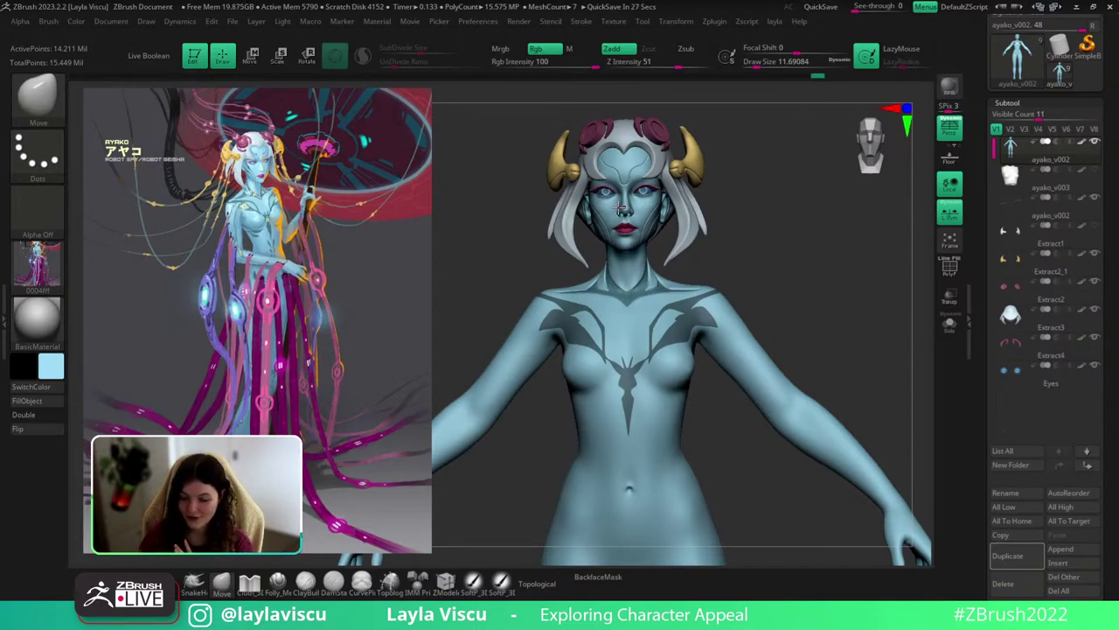
pyautogui.moveTo(855, 350); pyautogui.dragTo(854, 393)
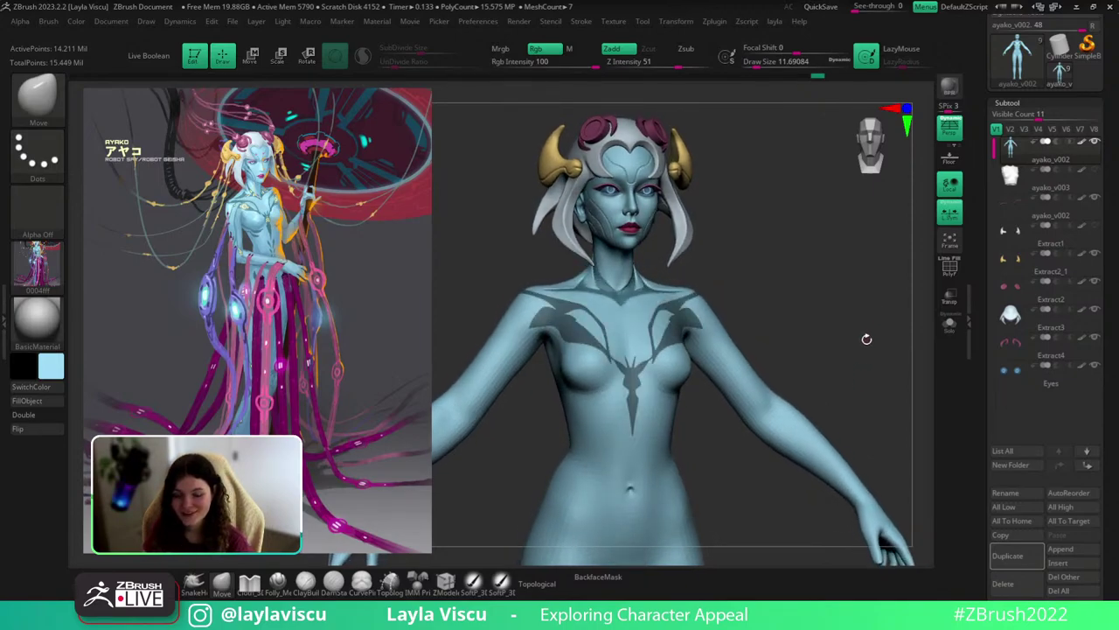
pyautogui.keyDown('alt'); pyautogui.moveTo(846, 315); pyautogui.dragTo(865, 343); pyautogui.keyUp('alt')
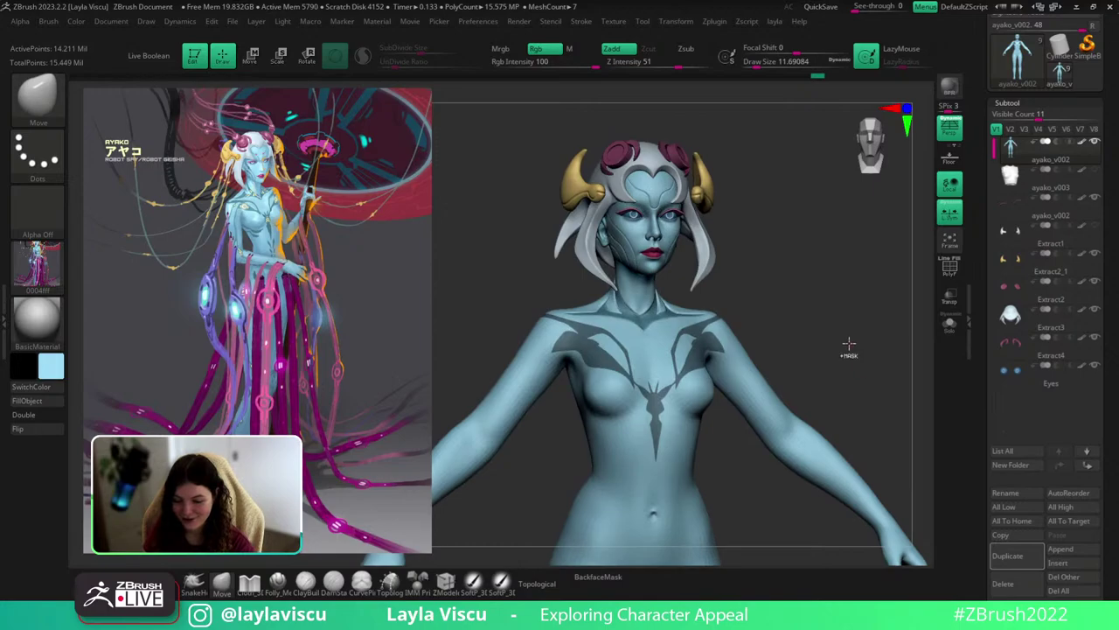
pyautogui.keyDown('ctrl'); pyautogui.moveTo(849, 344); pyautogui.dragTo(860, 347, button='right'); pyautogui.keyUp('ctrl')
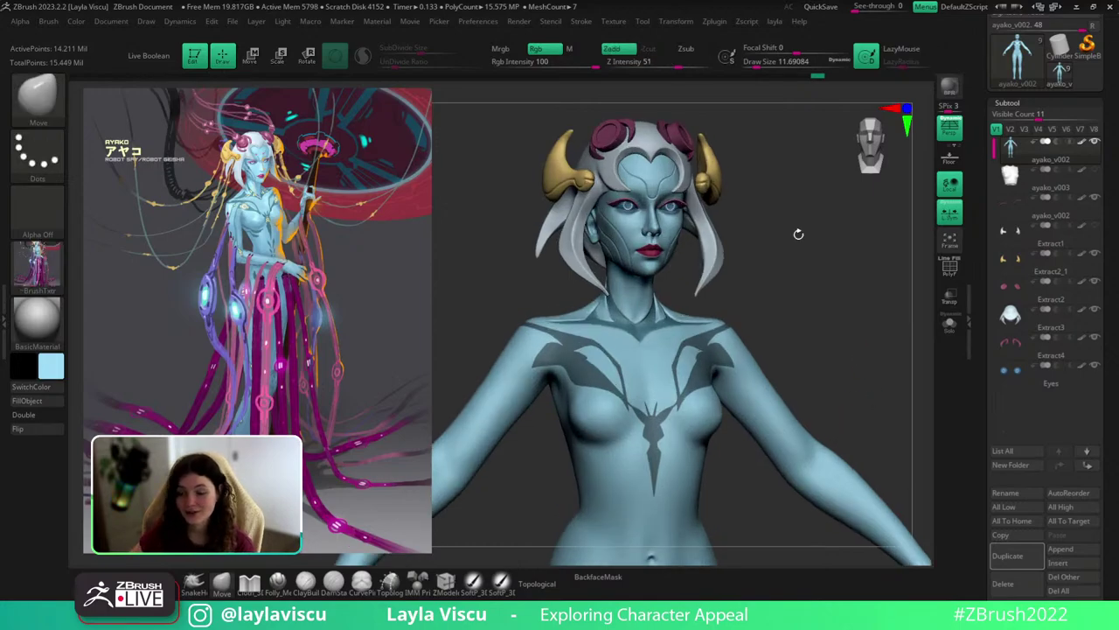
# Switch to the browser, open the artist's ArtStation profile from the artwork page and look over the portfolio thumbnails.
pyautogui.hotkey('alt', 'Tab')
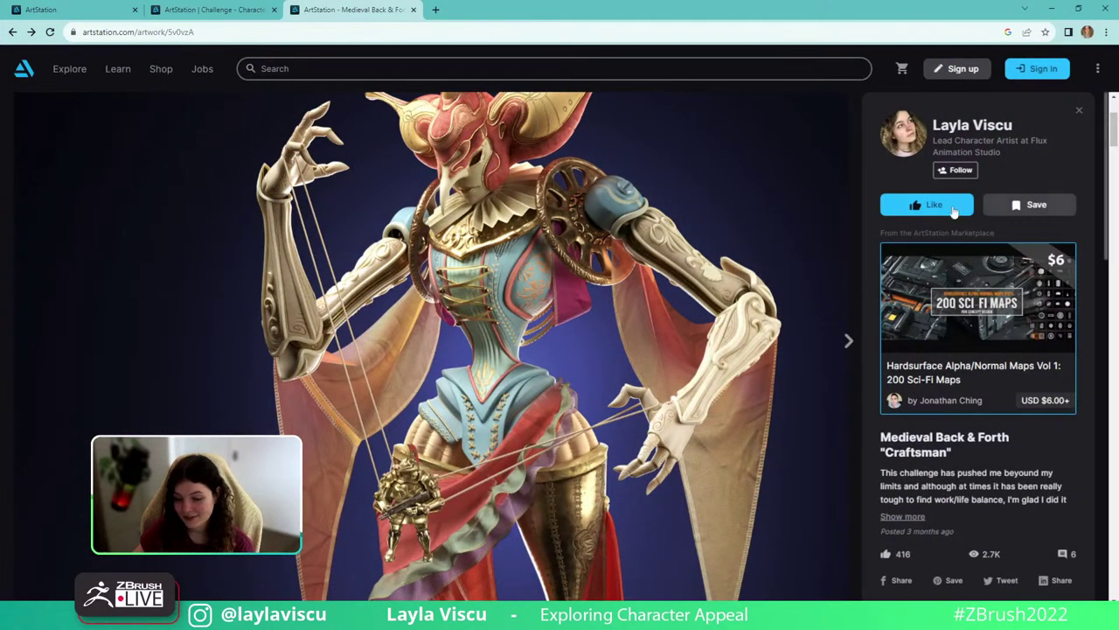
pyautogui.scroll(2, 686, 228)
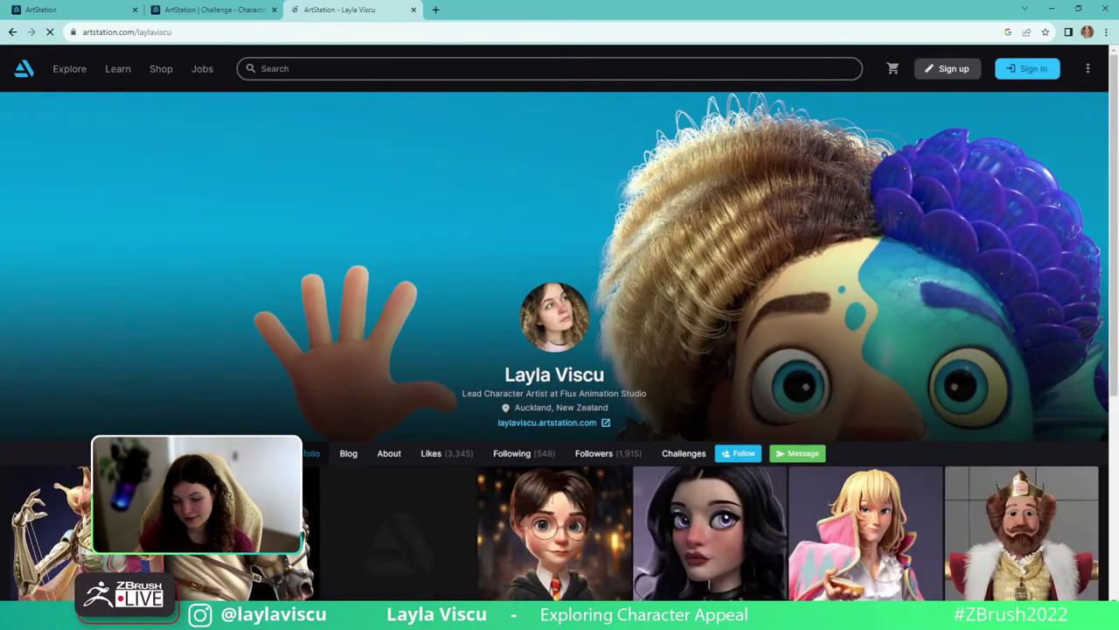
pyautogui.moveTo(503, 374); pyautogui.dragTo(604, 375)
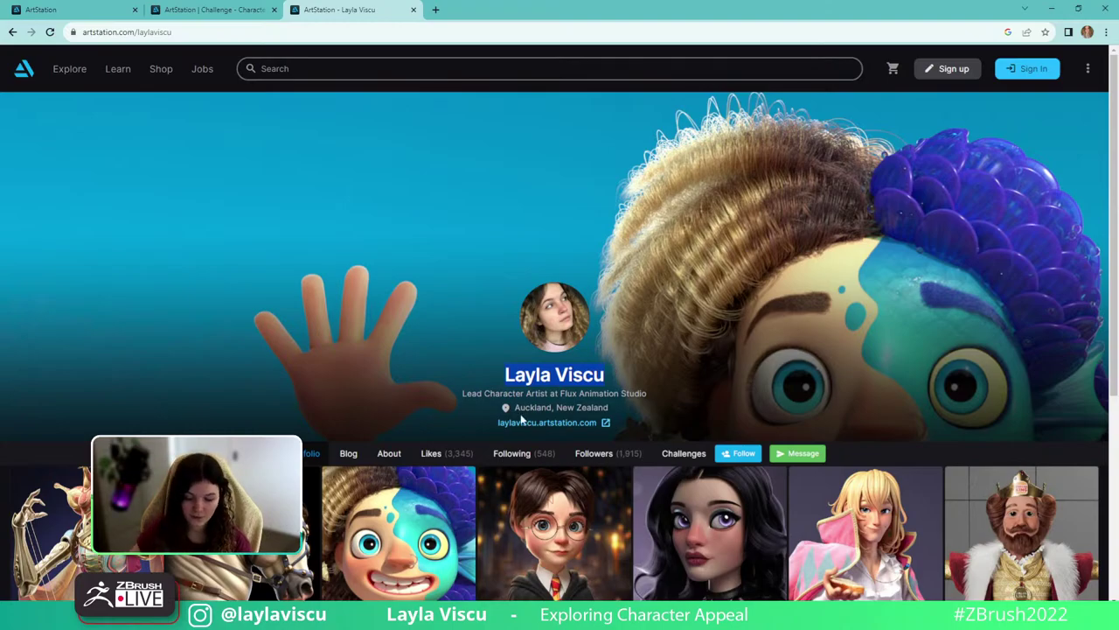
pyautogui.scroll(-1, 525, 314)
pyautogui.scroll(-1, 533, 257)
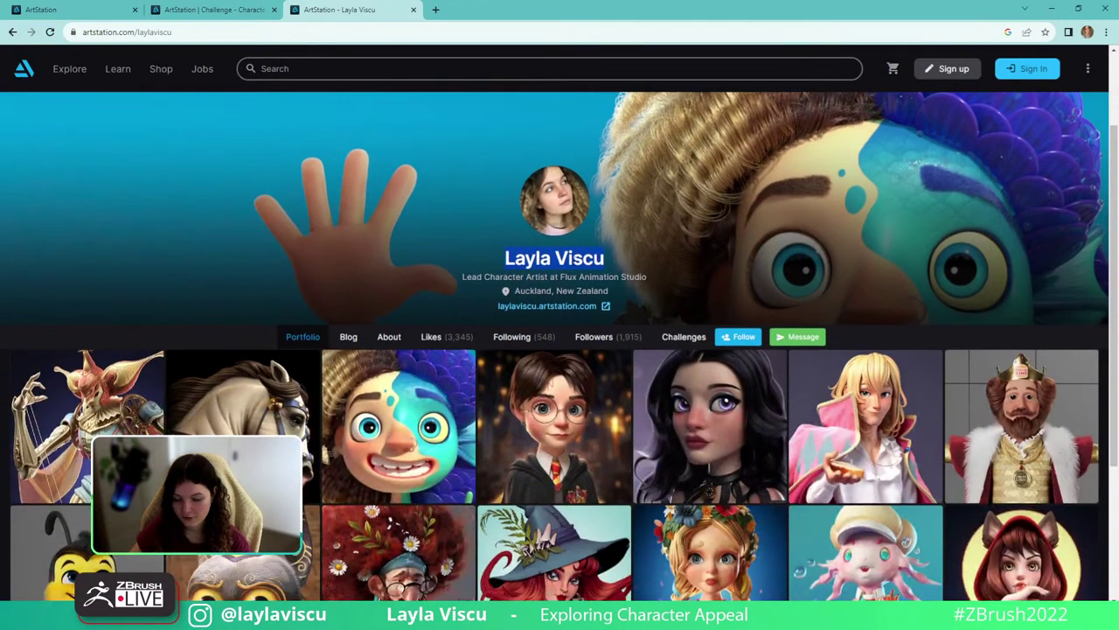
# Open the artist's About page and look through the summary, demo reel and contact sections.
pyautogui.click(389, 338)
pyautogui.scroll(-5, 389, 350)
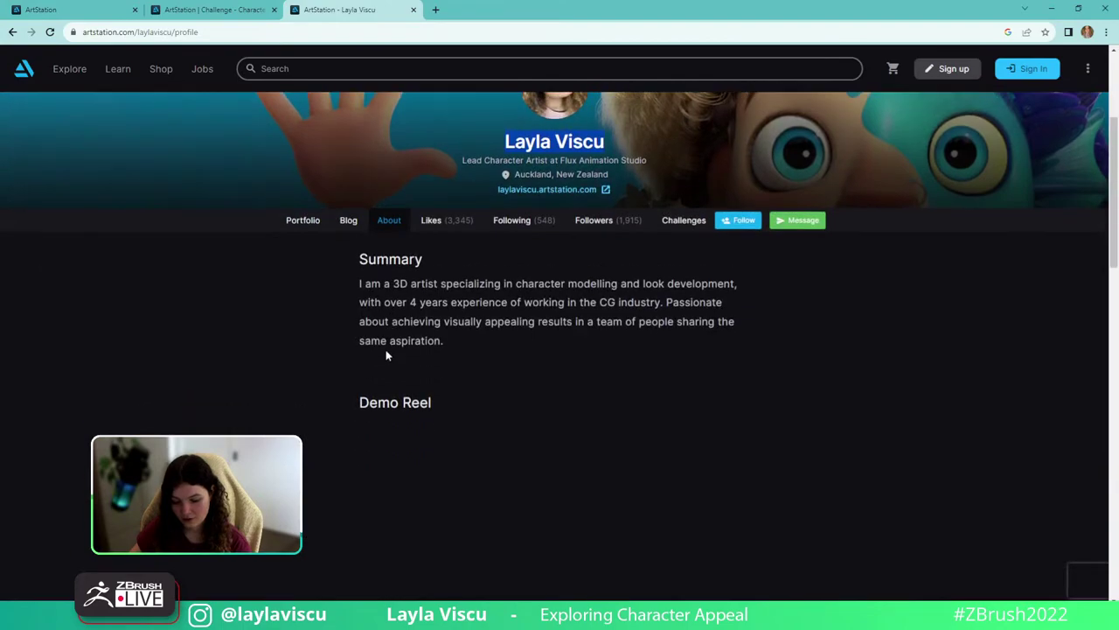
pyautogui.scroll(-1, 403, 402)
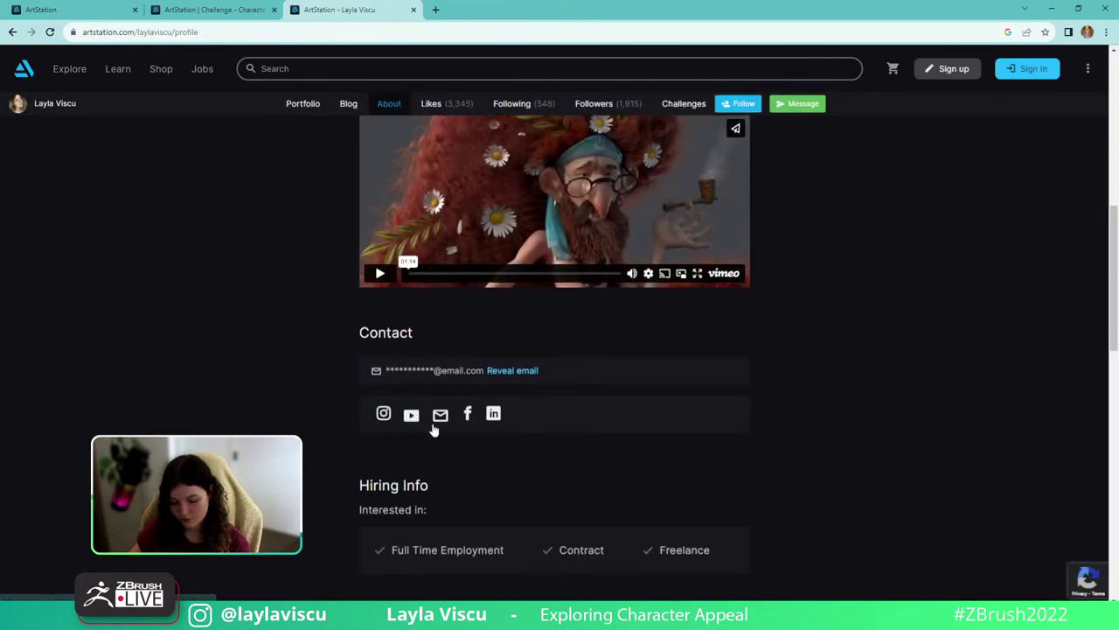
pyautogui.scroll(3, 523, 411)
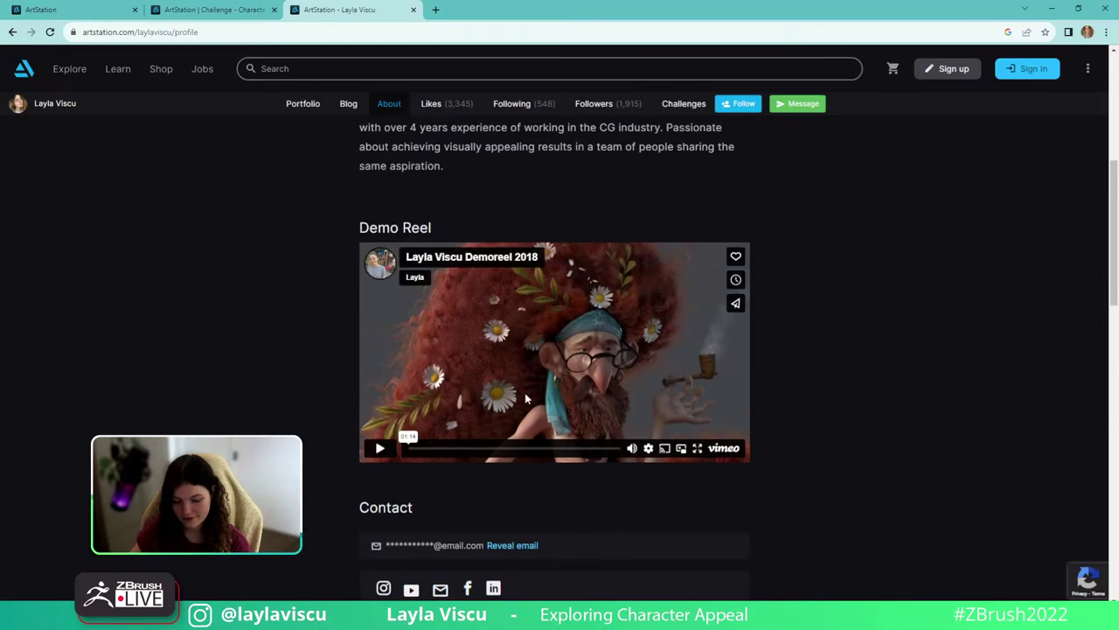
pyautogui.scroll(5, 525, 399)
# Return to the artist's portfolio gallery, minimize the browser to get back to ZBrush and view the model from the front.
pyautogui.click(302, 339)
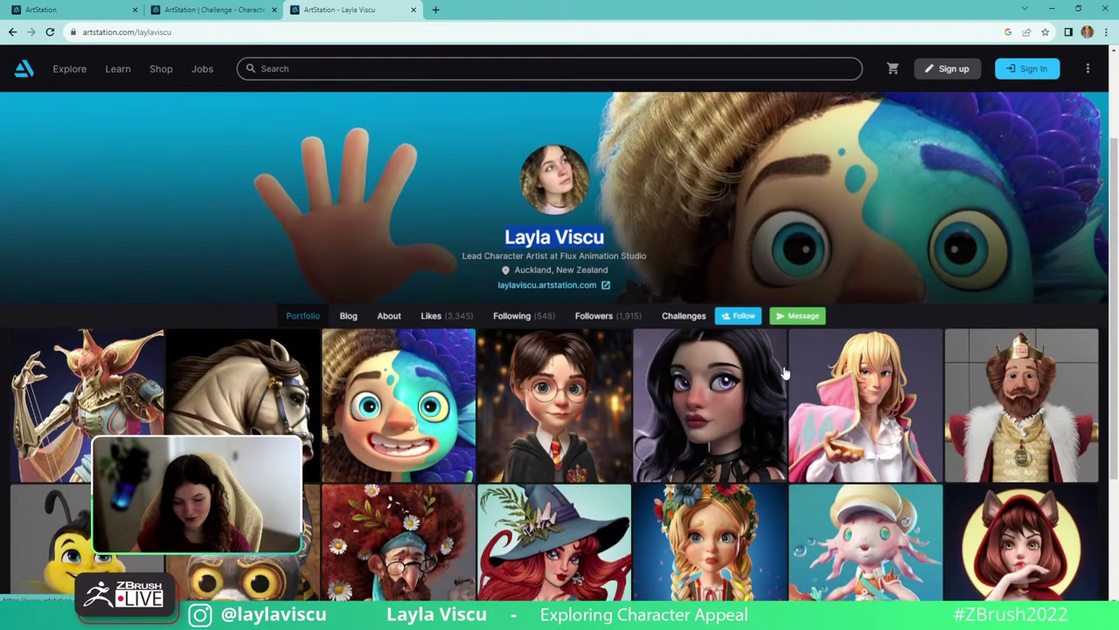
pyautogui.scroll(2, 993, 140)
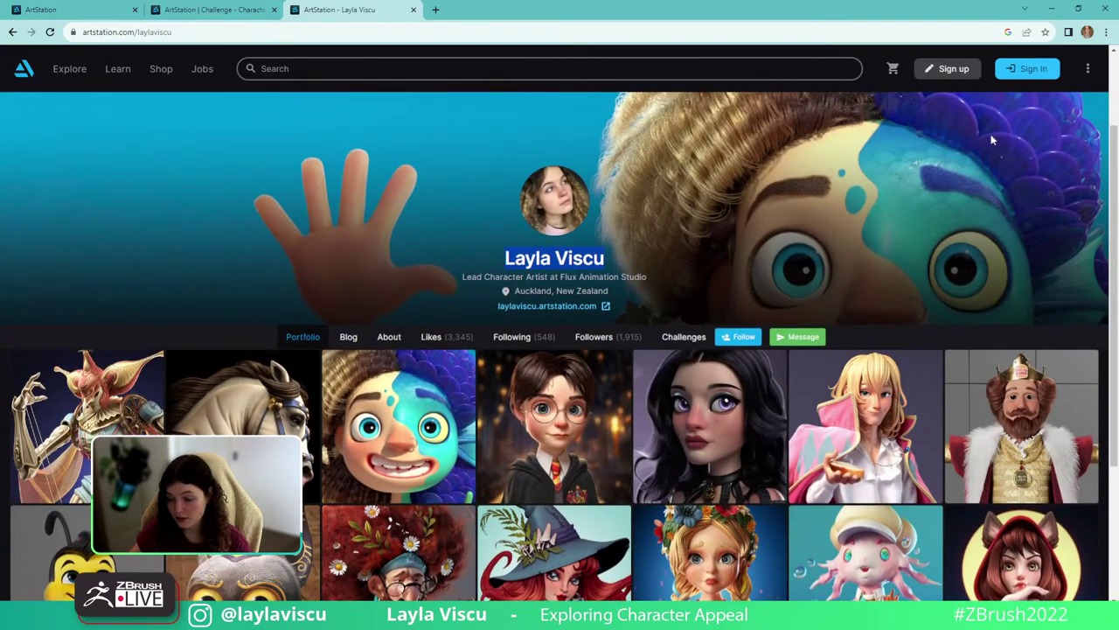
pyautogui.click(1051, 9)
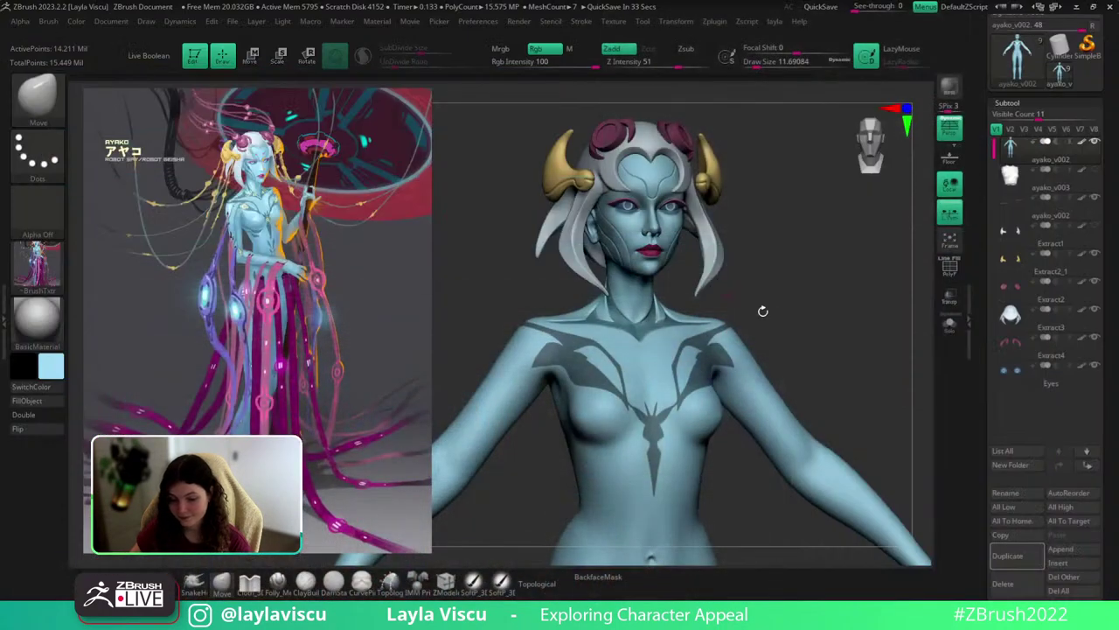
pyautogui.moveTo(815, 320); pyautogui.dragTo(805, 322)
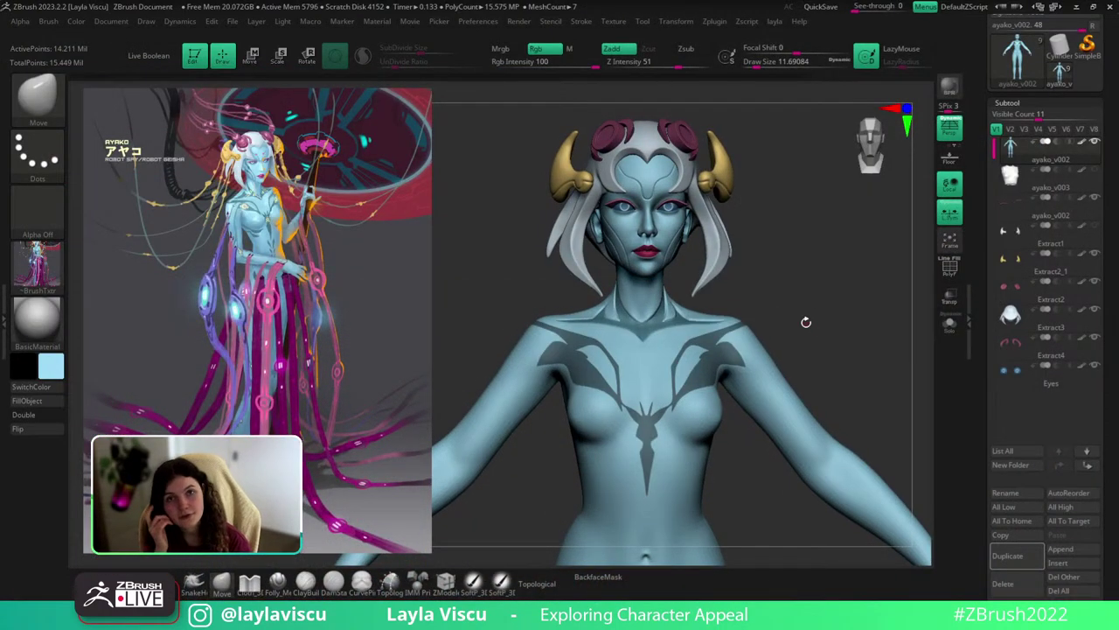